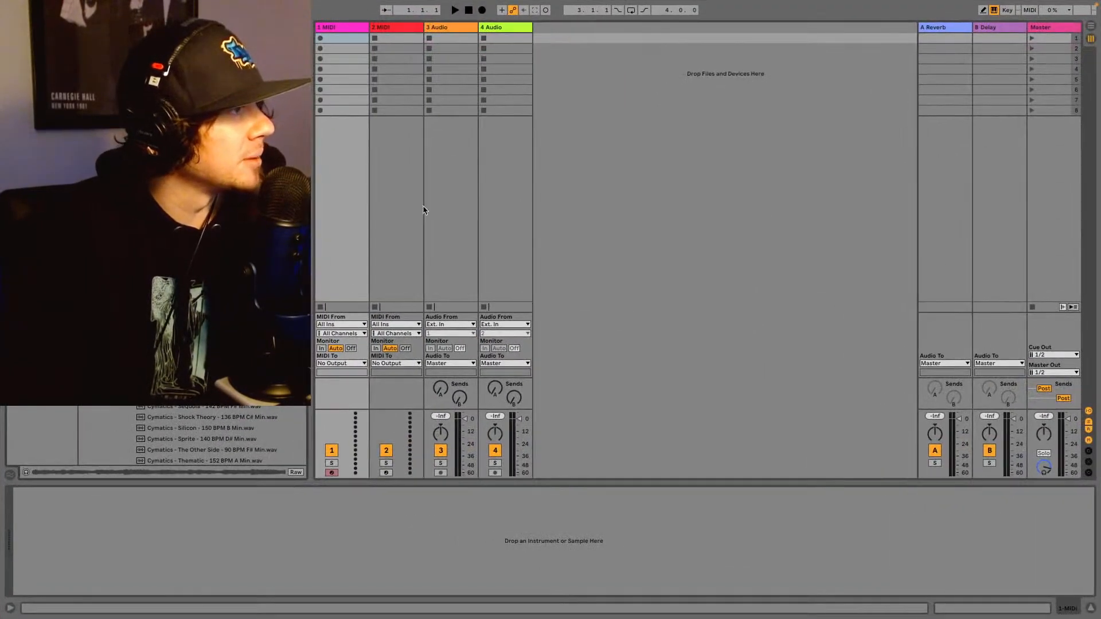
- Browse the Cymatics loops in the sample list and turn on sample preview
scroll(218, 436, up, 3)
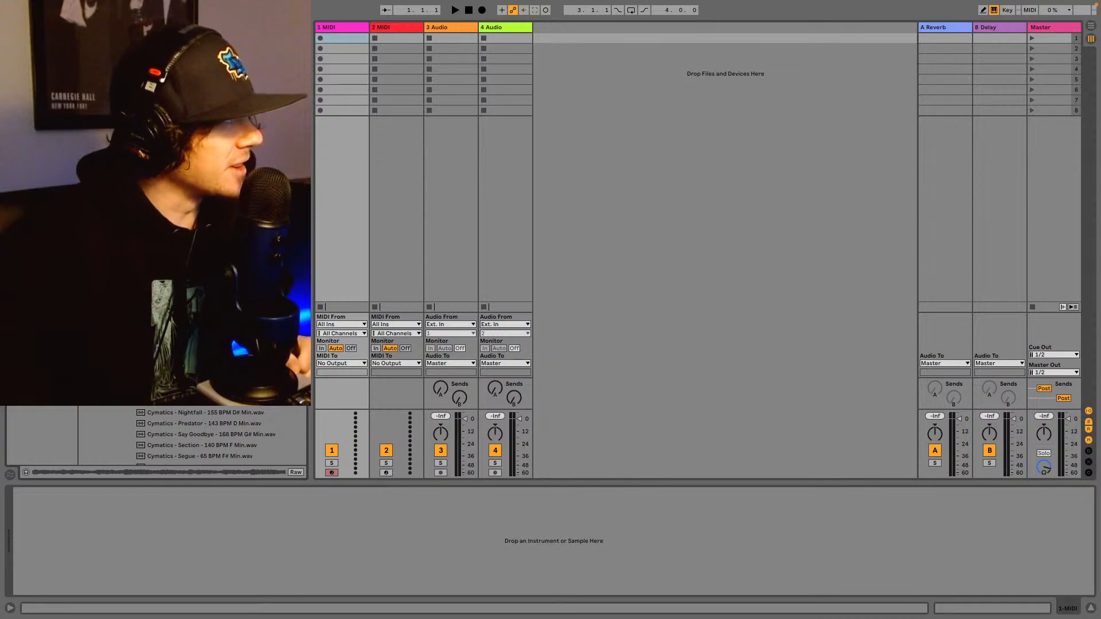
scroll(207, 437, up, 1)
scroll(207, 436, up, 4)
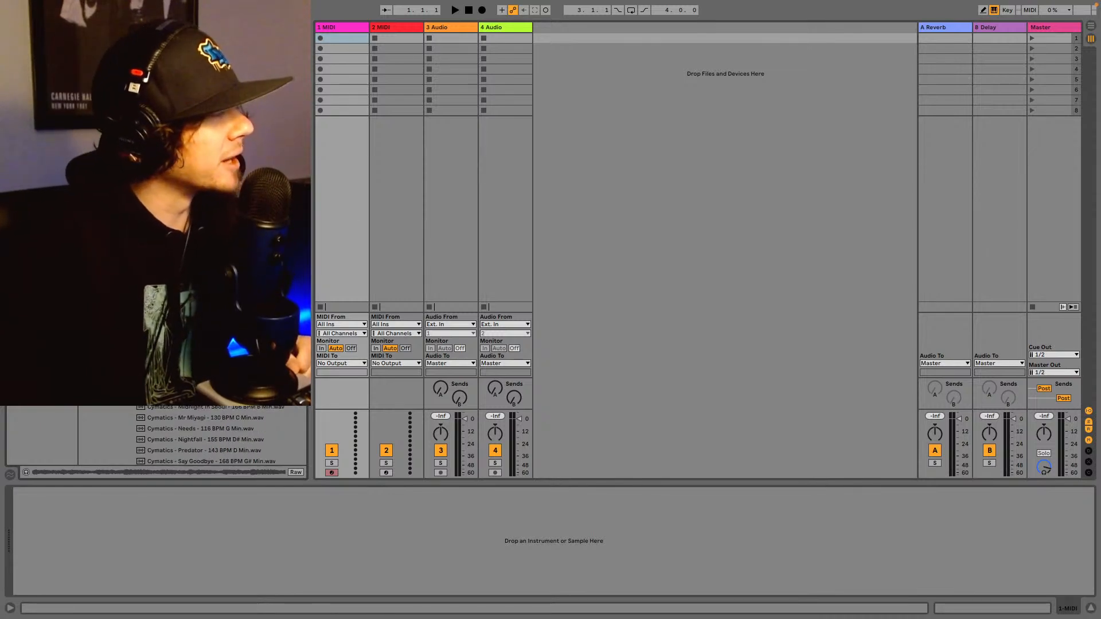
scroll(207, 436, down, 1)
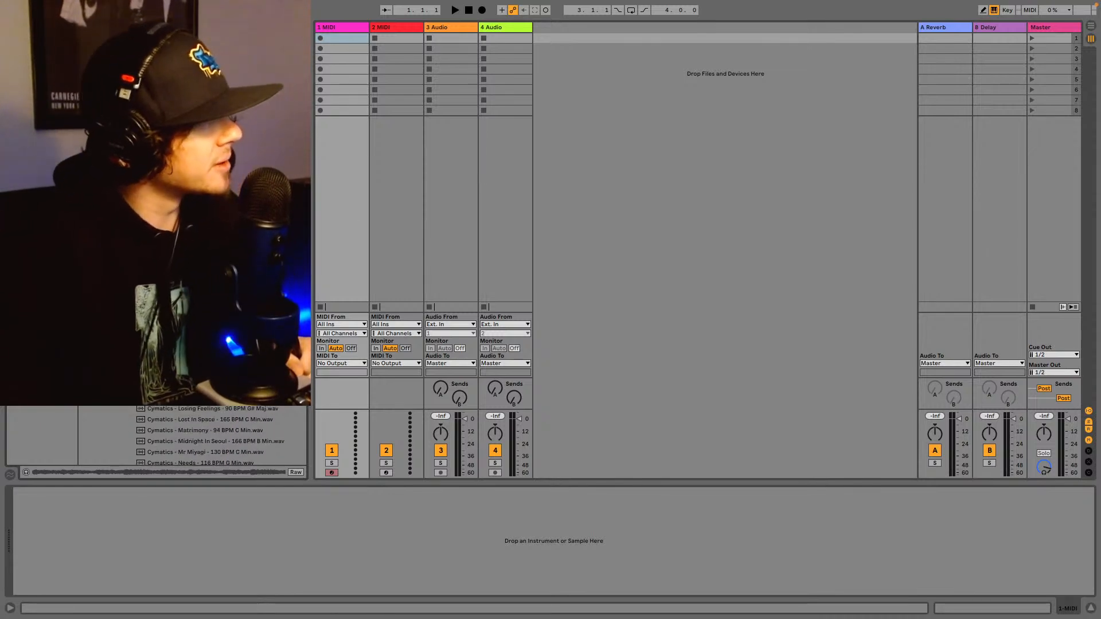
scroll(221, 436, down, 1)
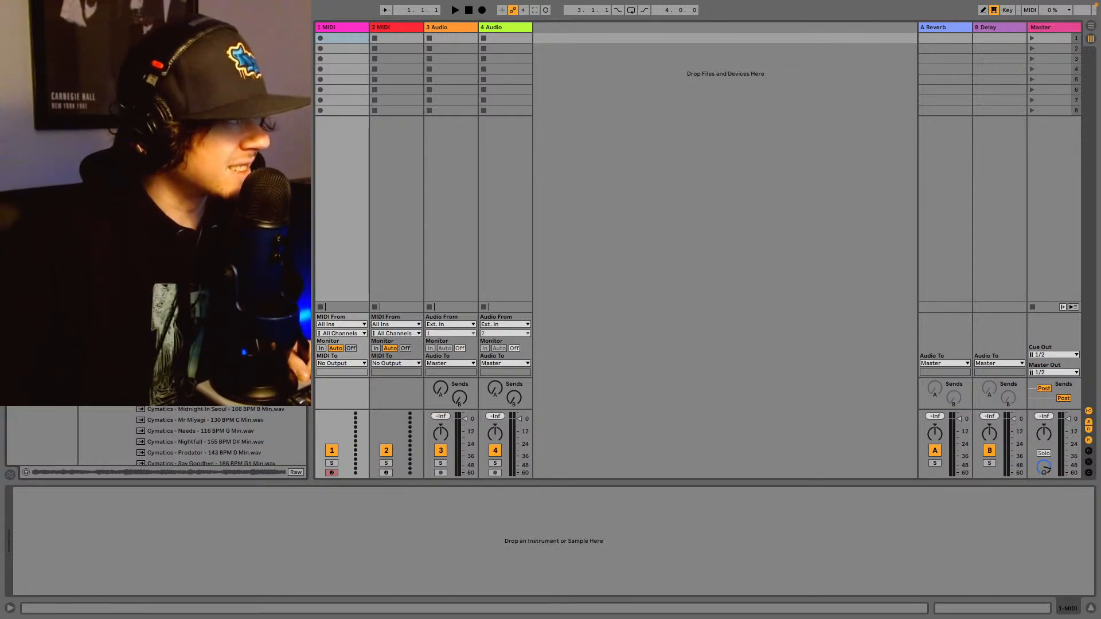
key(Down)
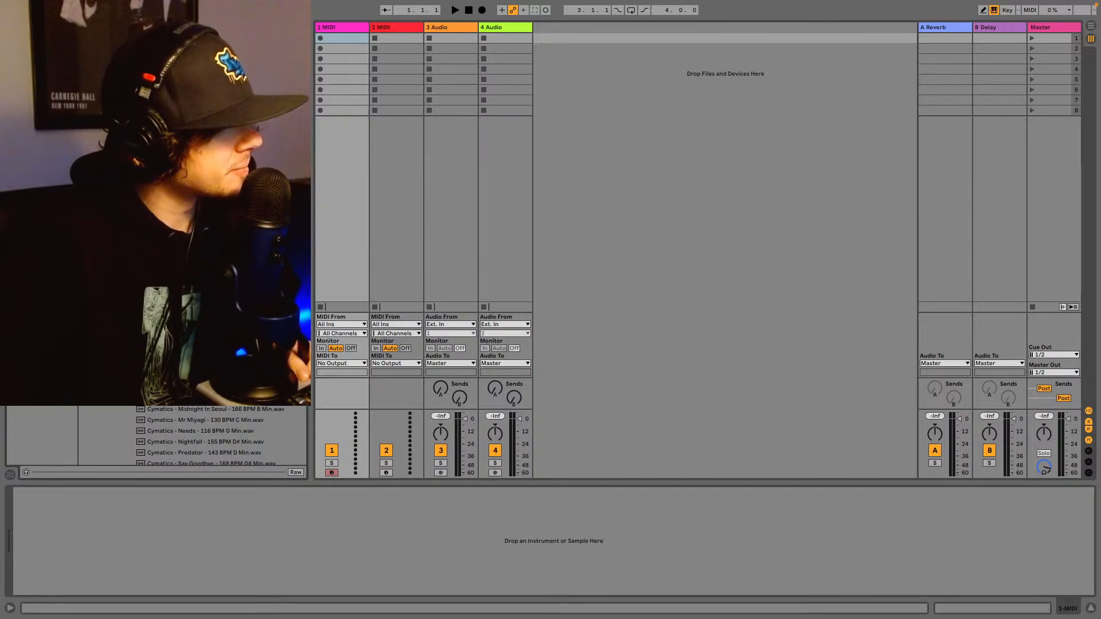
click(25, 473)
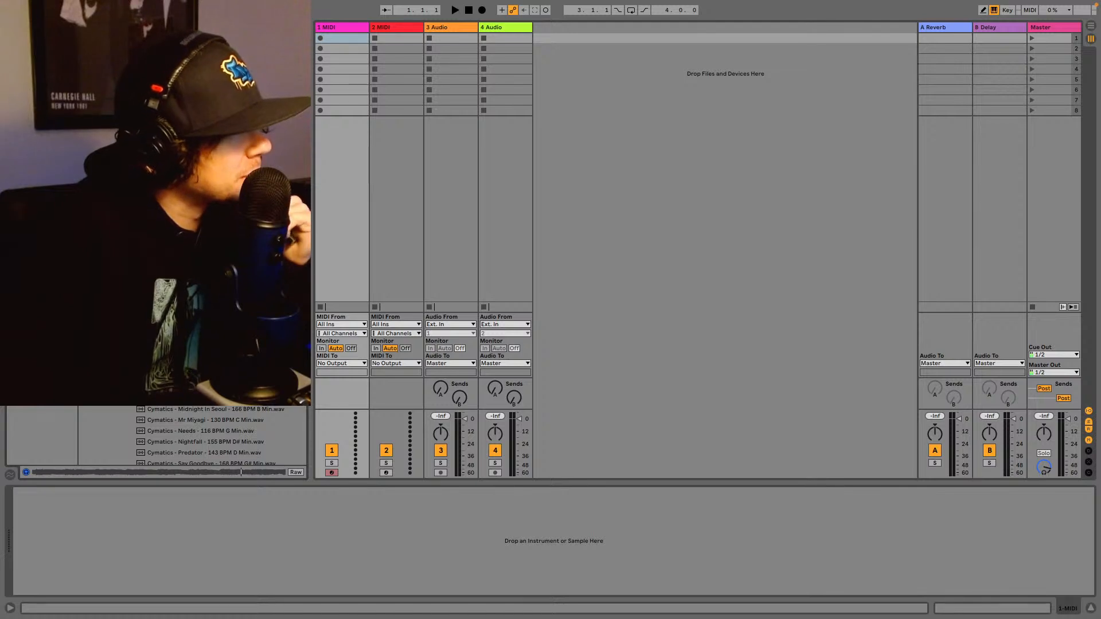
- Audition successive Cymatics loops from the sample list one after another
key(Down)
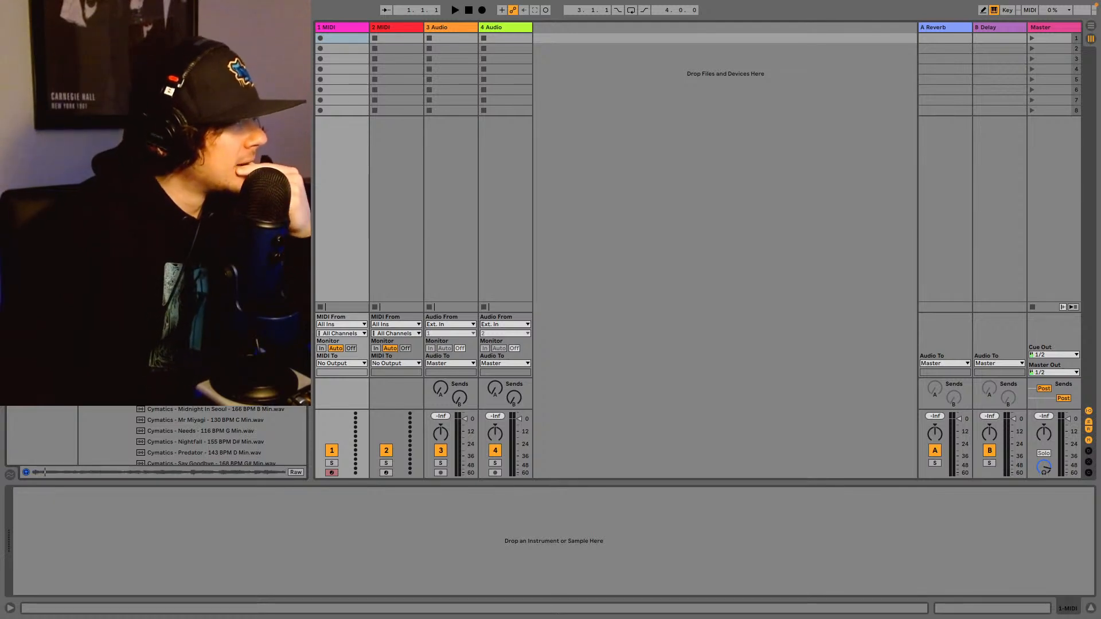
key(Down)
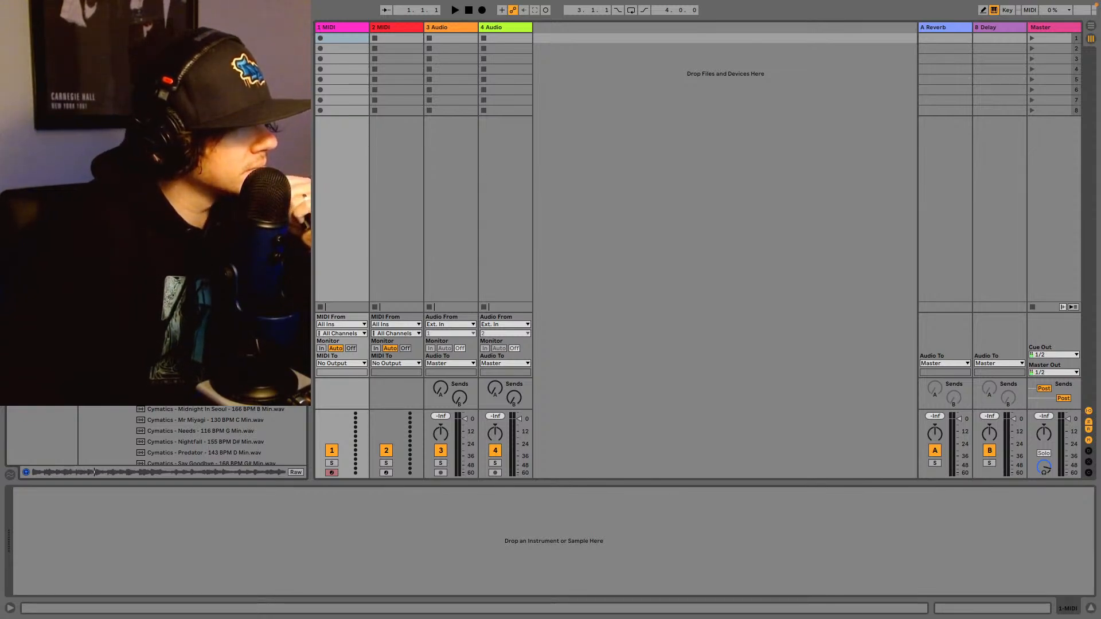
key(Down)
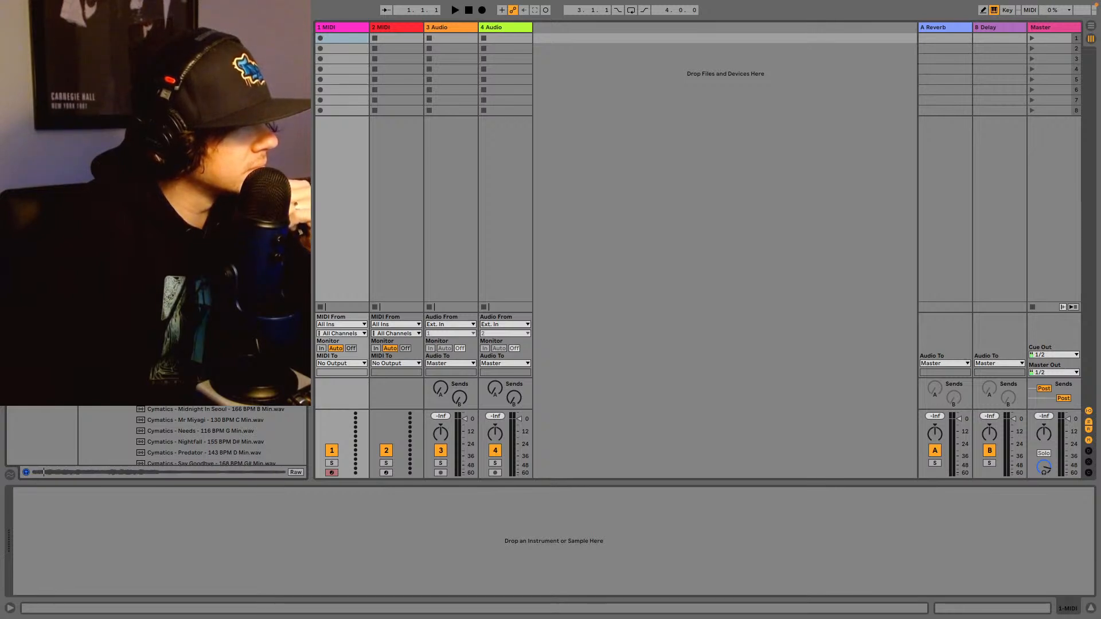
key(Down)
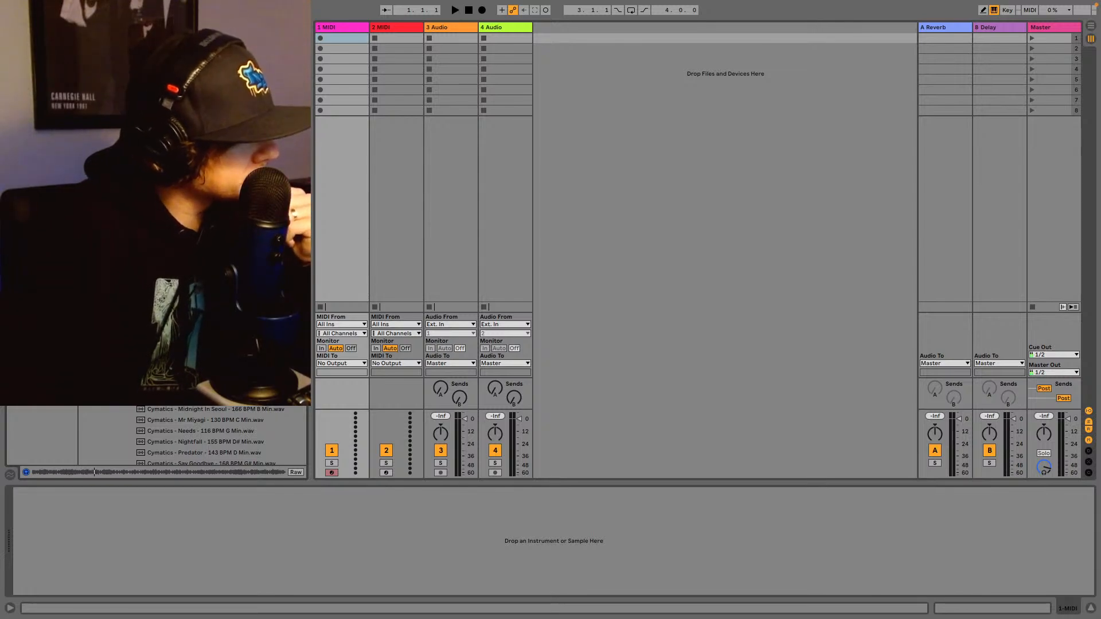
key(Down)
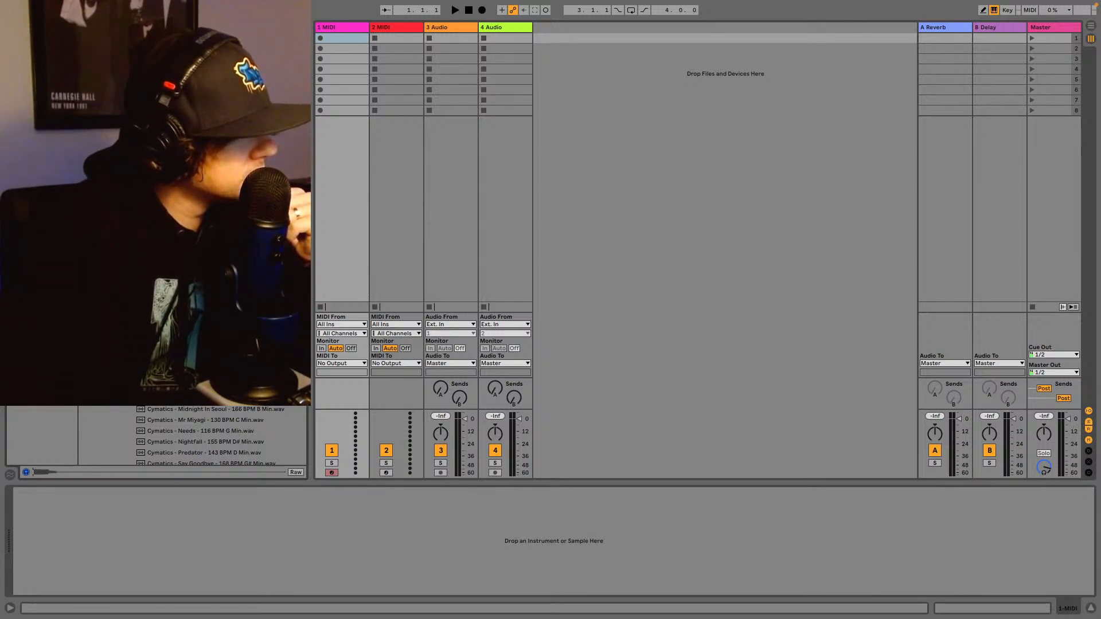
key(Down)
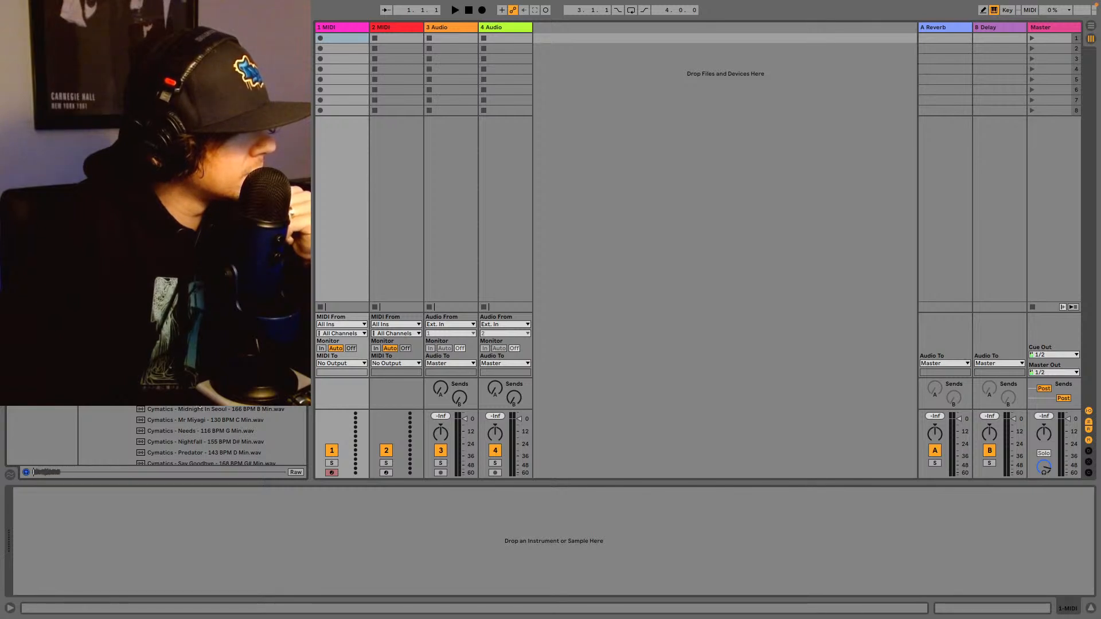
key(Down)
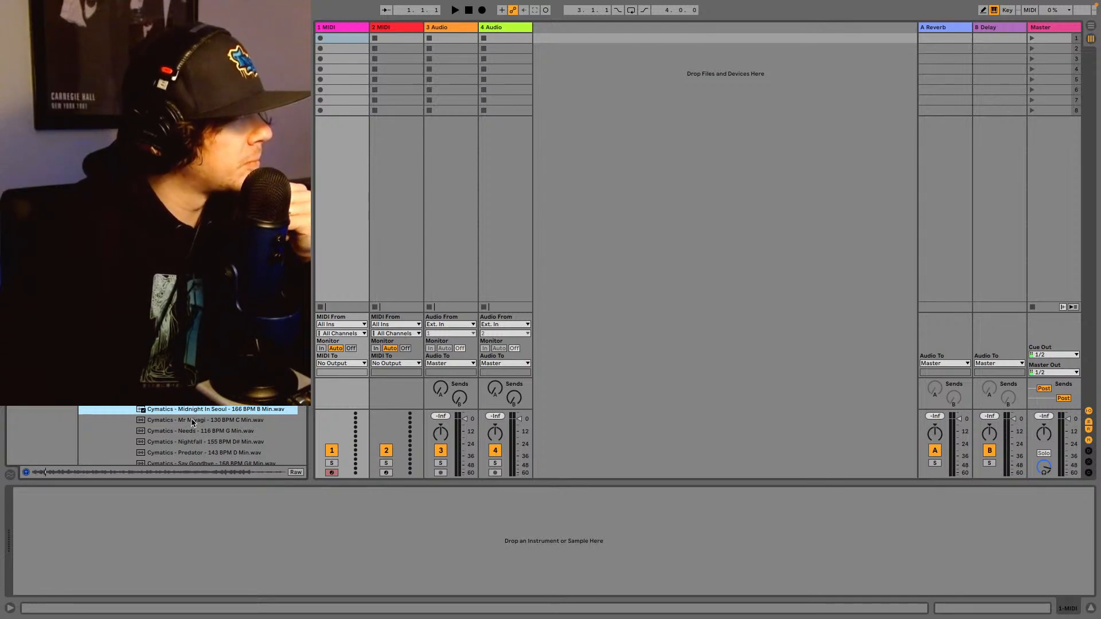
- Audition the Cymatics Mr Miyagi, Midnight In Seoul, Needs and Nightfall loops
click(193, 421)
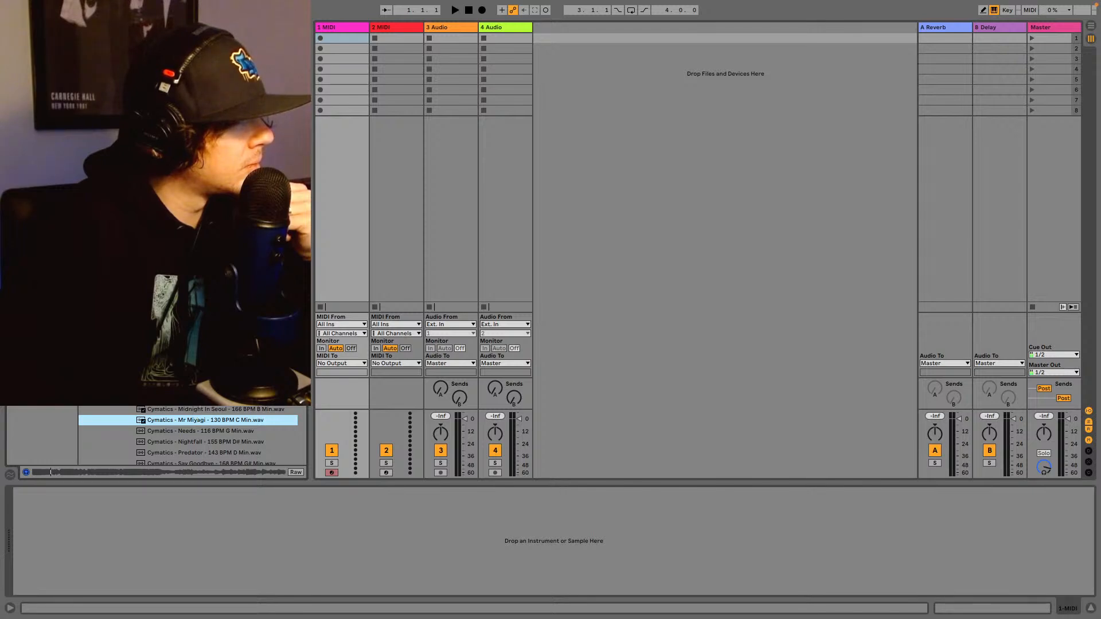
click(193, 368)
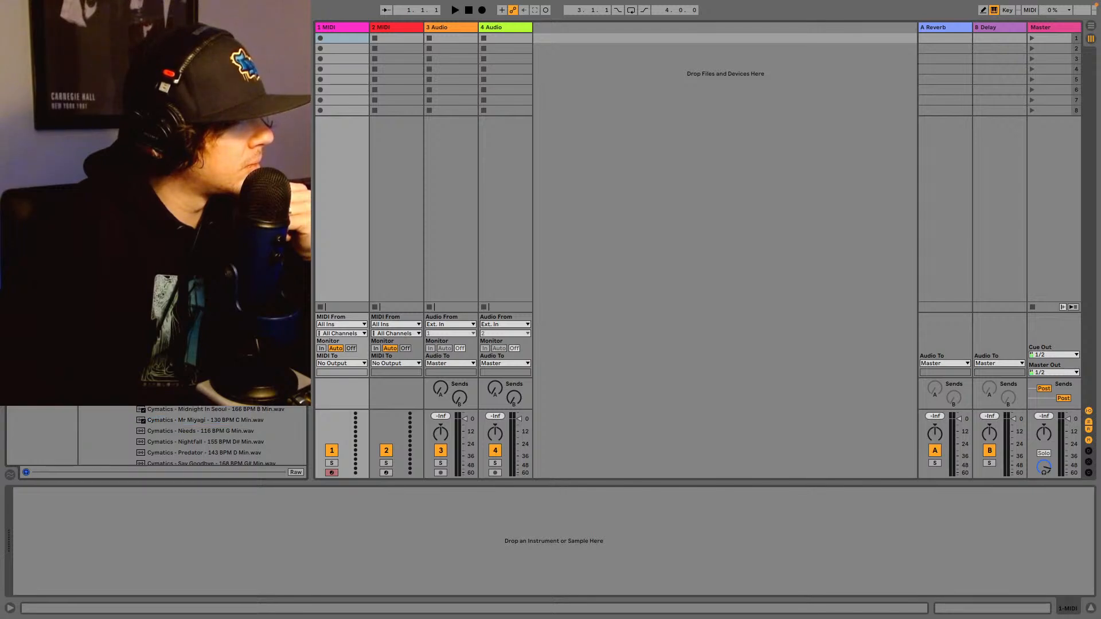
click(196, 410)
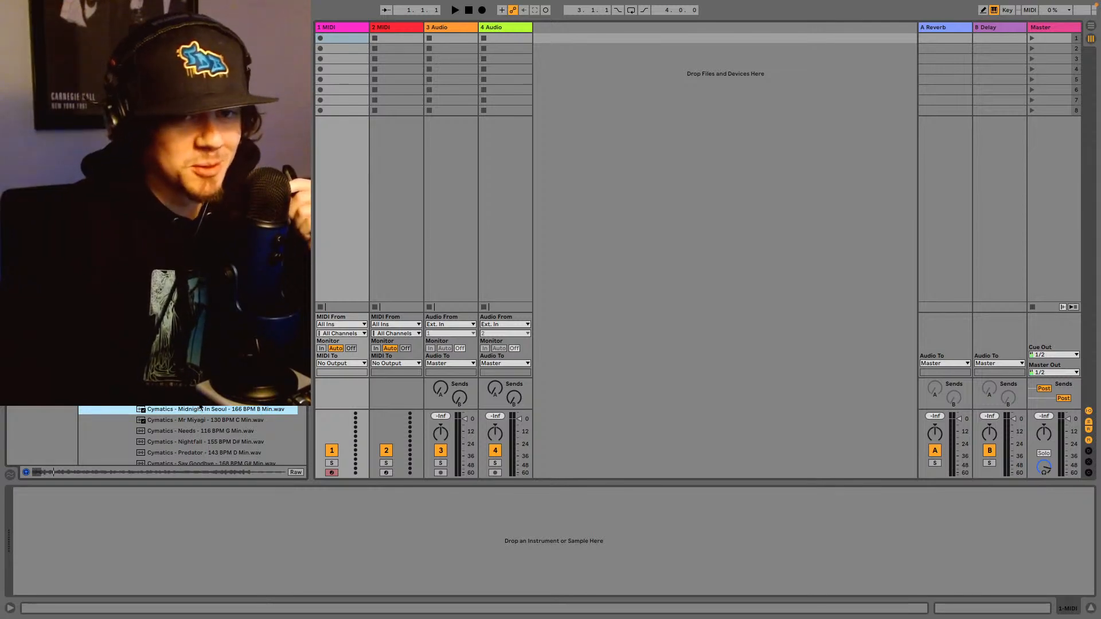
click(184, 437)
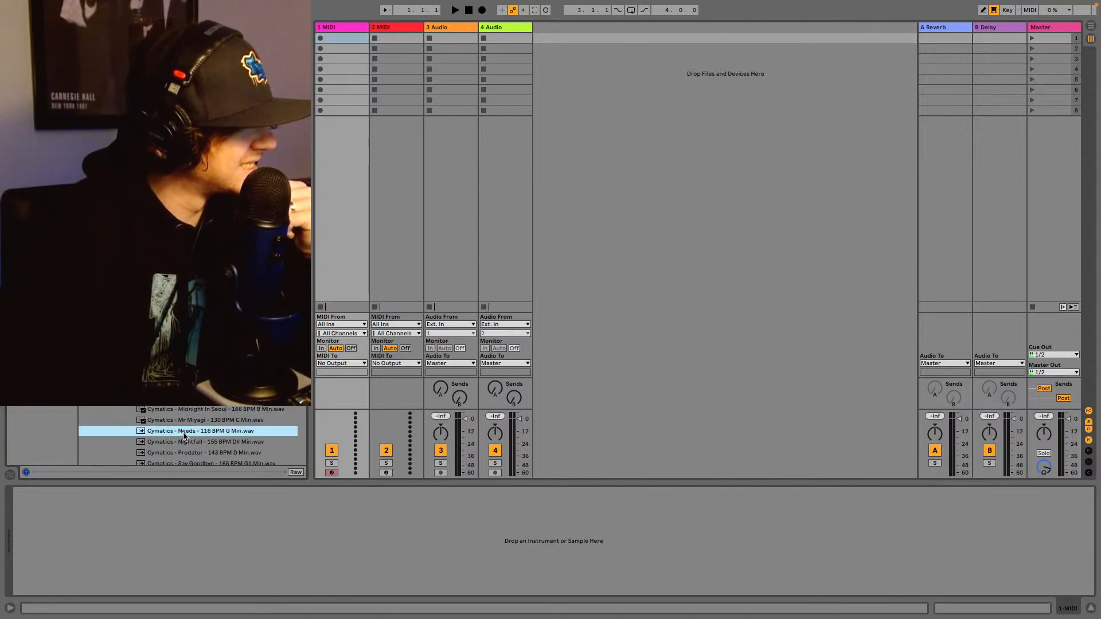
click(182, 443)
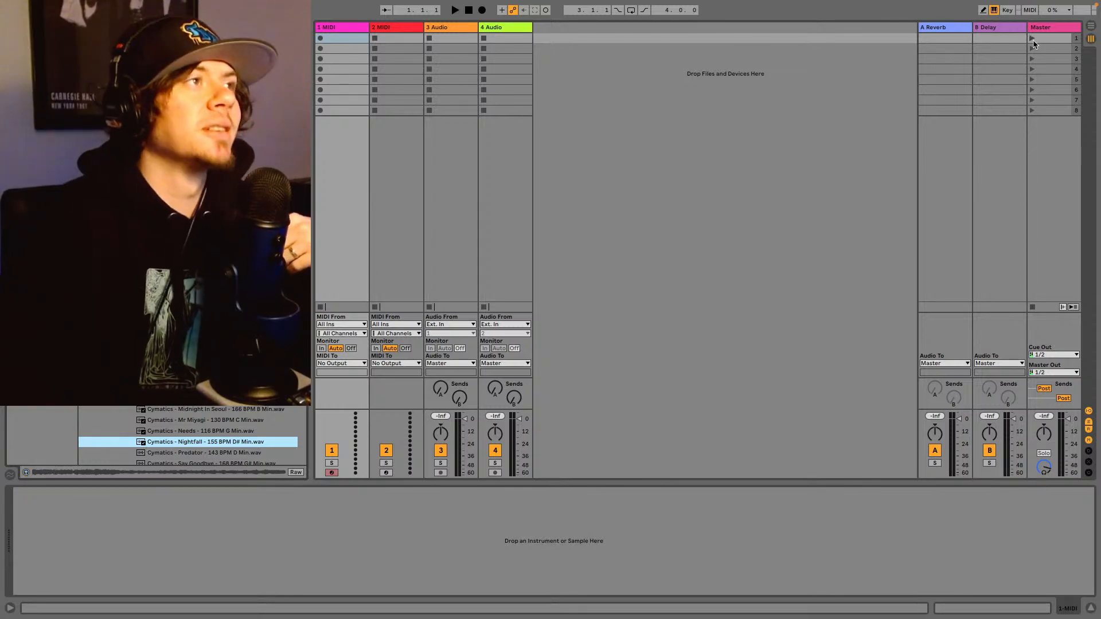
- Switch to Arrangement View and load the TapDaddy117 BoomBap drum kit onto the first MIDI track
key(Tab)
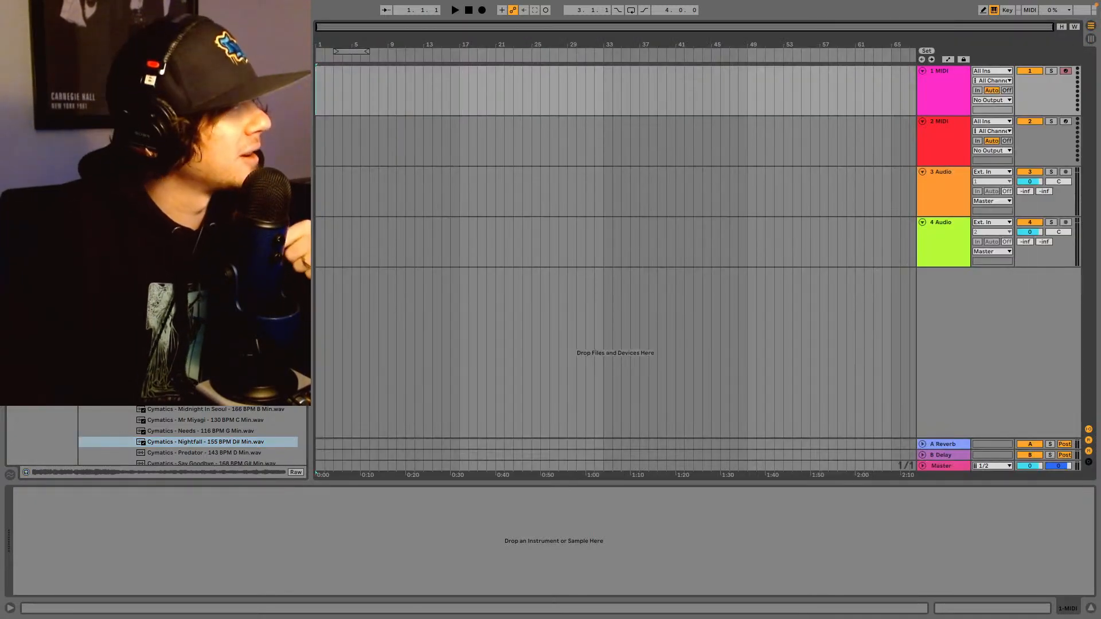
click(30, 97)
scroll(189, 259, down, 5)
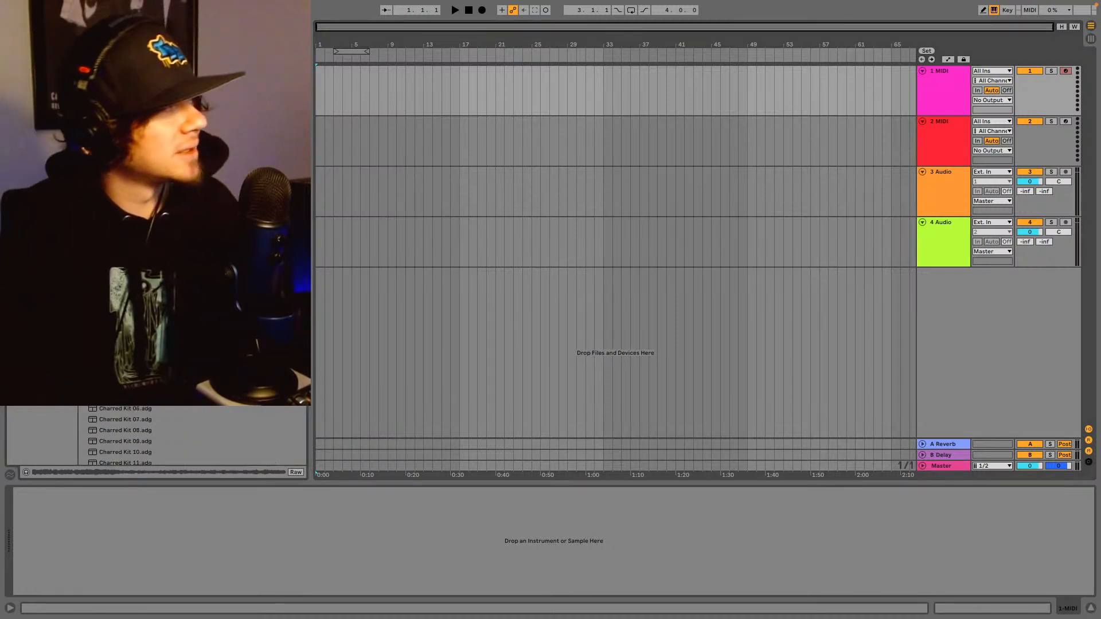
scroll(190, 436, down, 6)
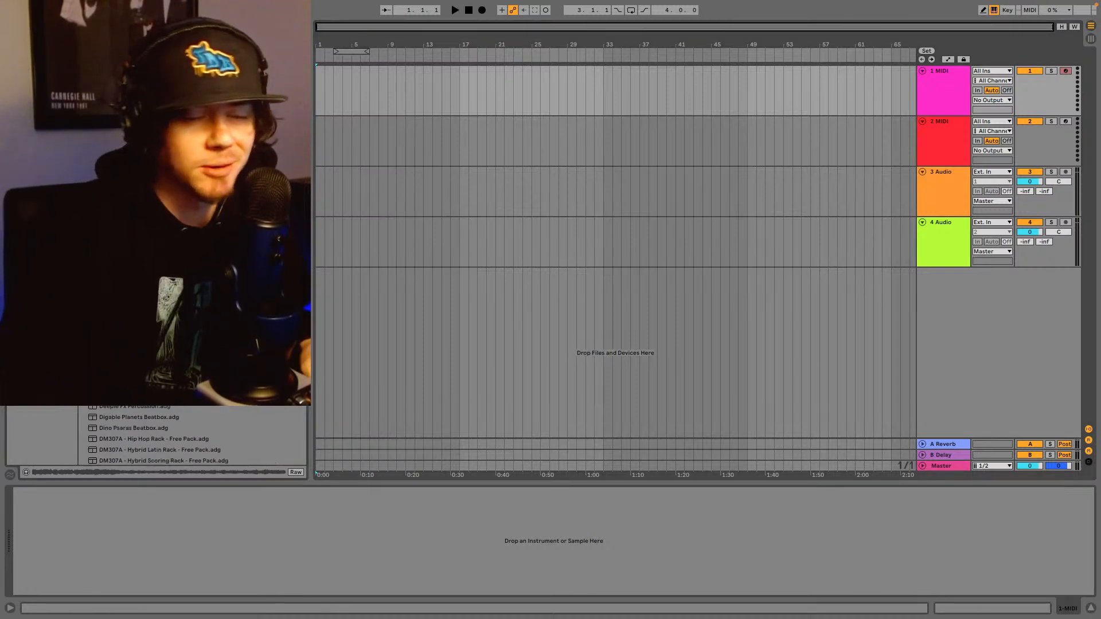
scroll(190, 436, down, 8)
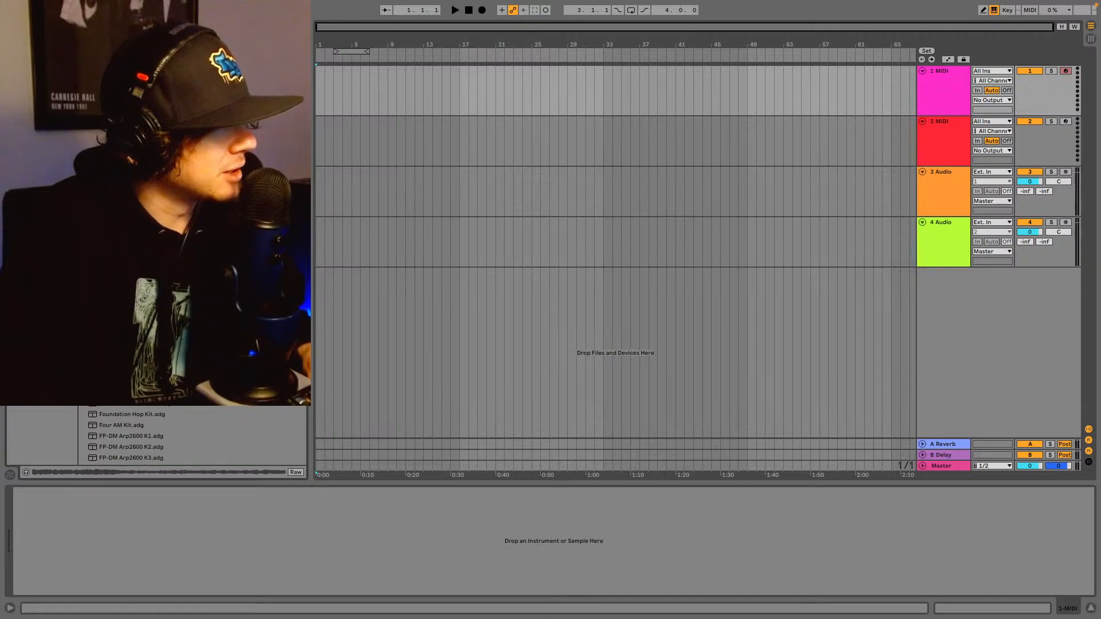
drag(302, 242, 315, 404)
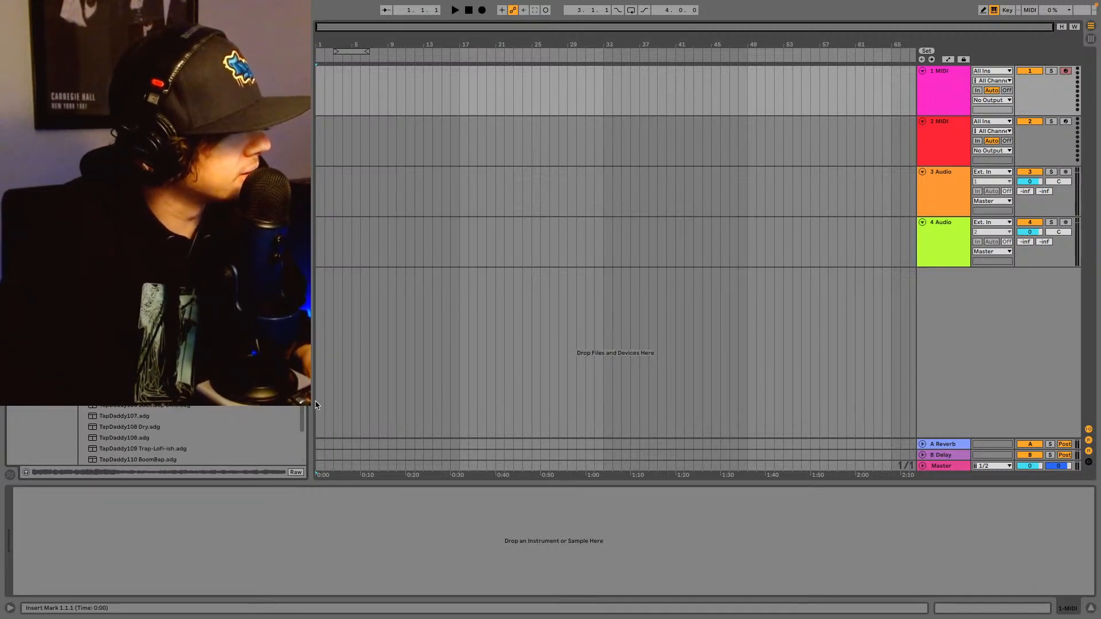
scroll(163, 409, down, 2)
scroll(163, 409, down, 5)
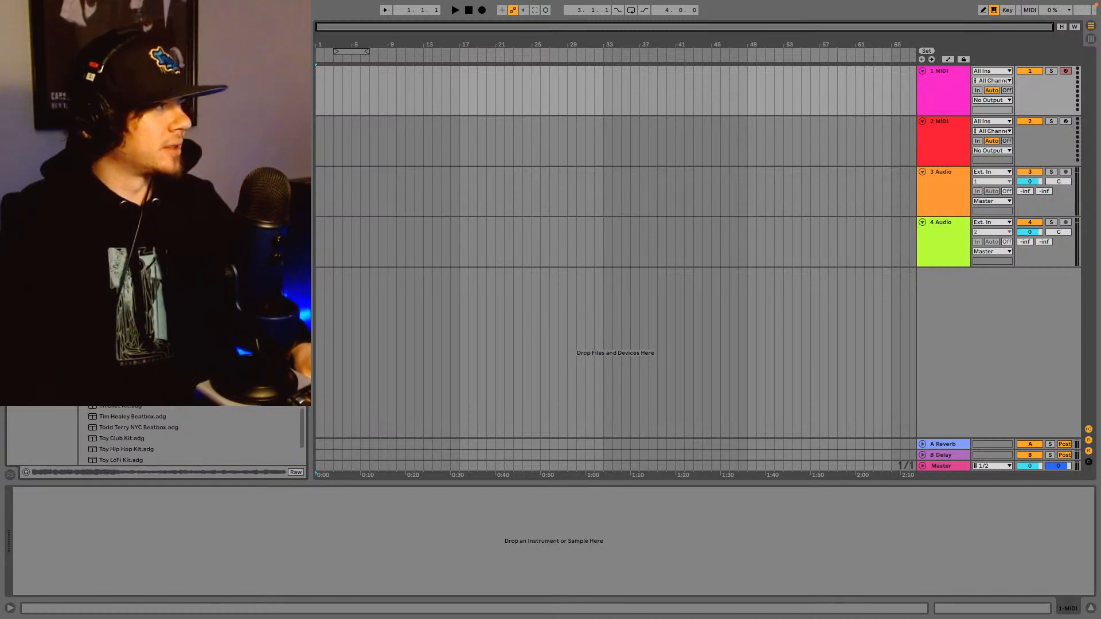
double_click(138, 351)
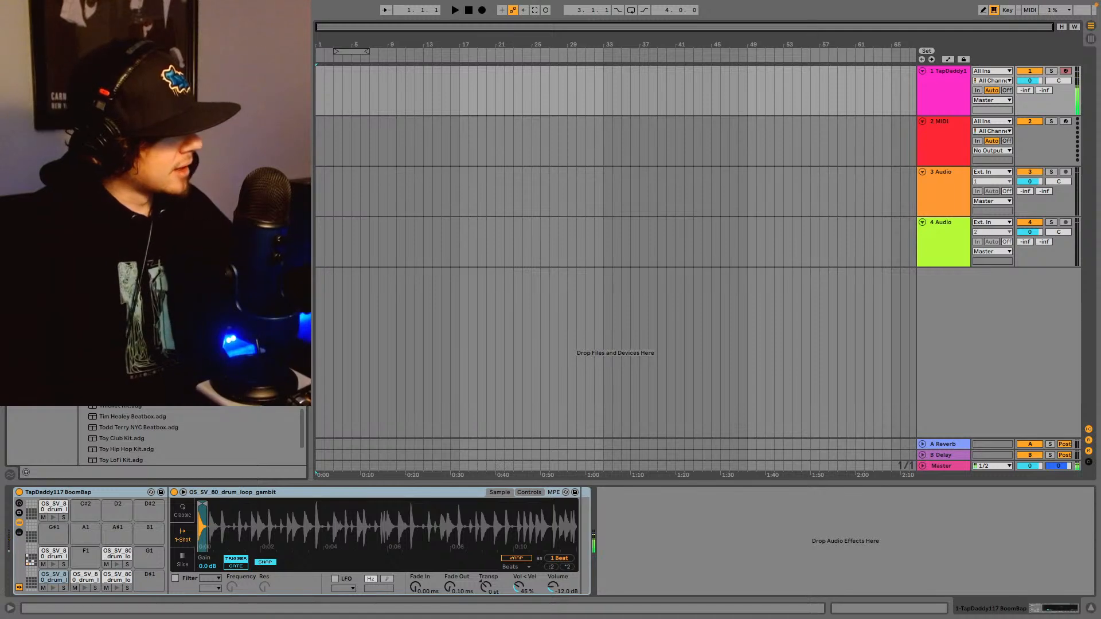
- Play rhythms on the pads of the TapDaddy117 BoomBap kit to audition its drum-loop slices
key(s)
key(t)
key(a)
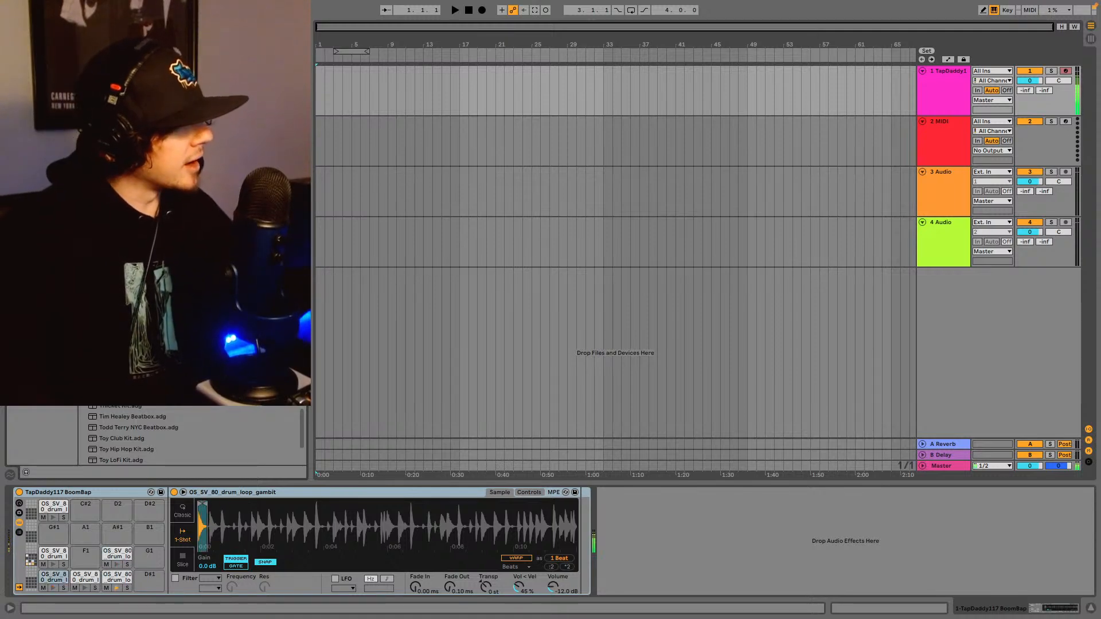
key(s)
key(d)
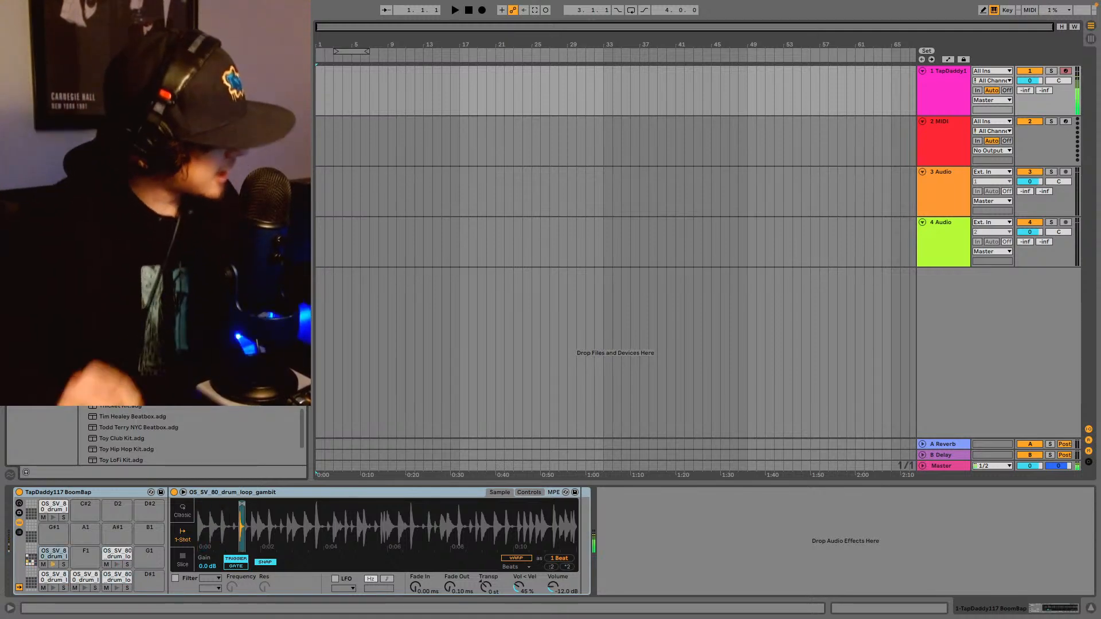
key(a)
key(t)
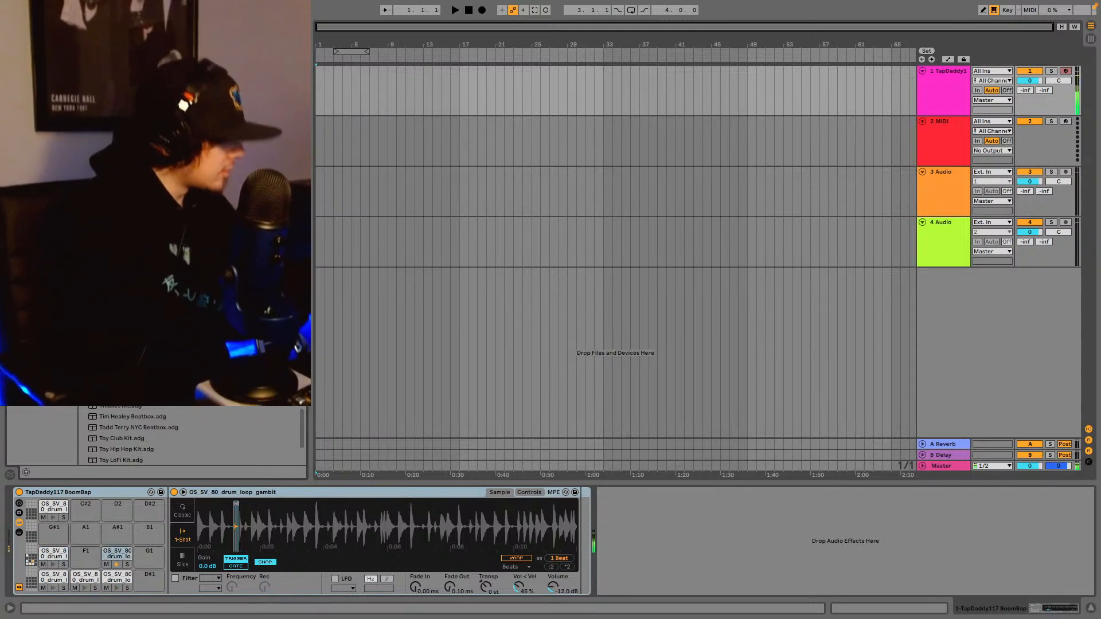
key(s)
key(a)
key(t)
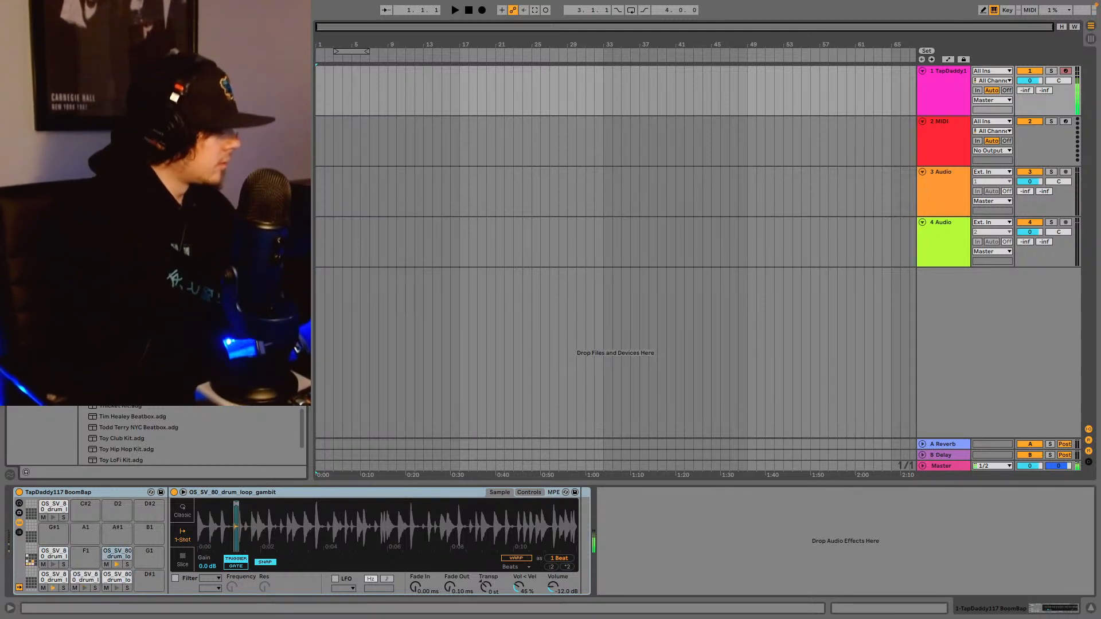
key(s)
key(t)
key(u)
key(t)
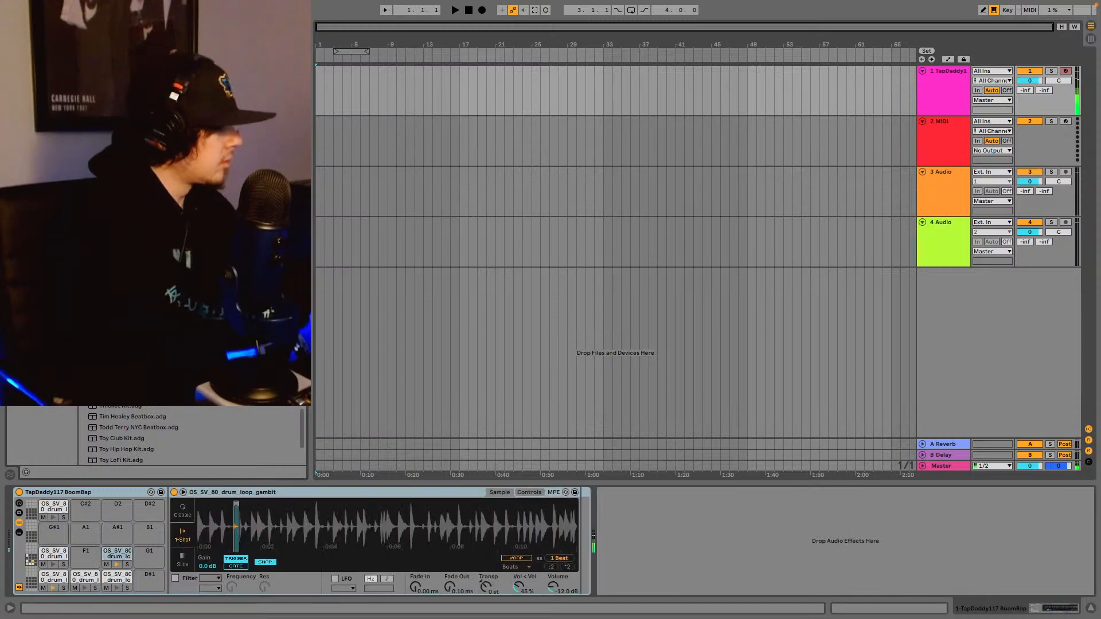
key(a)
key(t)
key(w)
key(t)
key(a)
key(t)
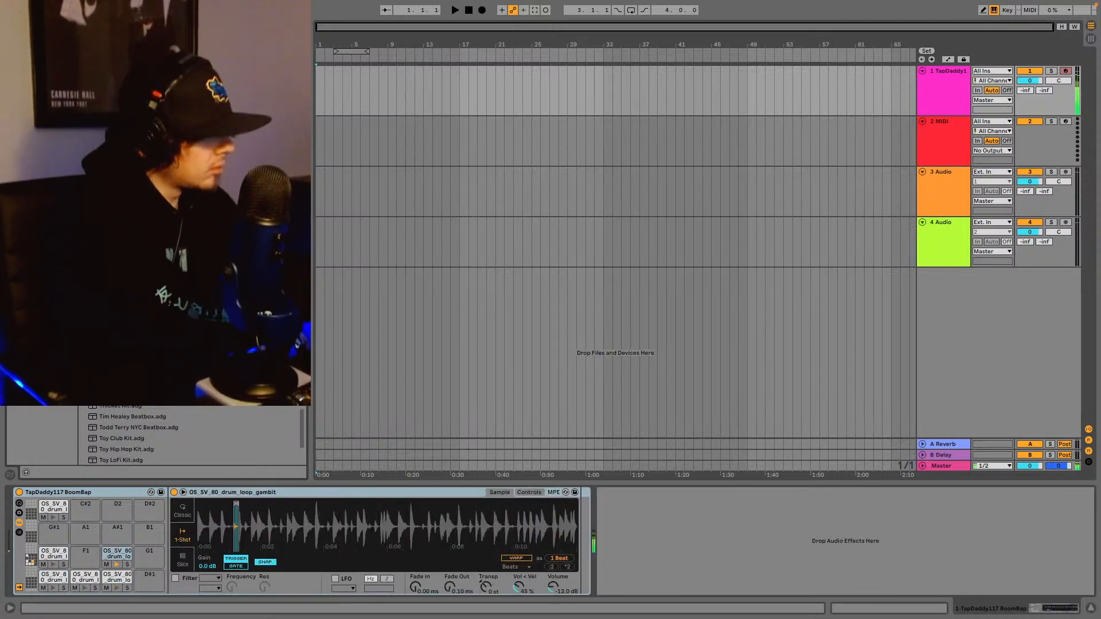
key(d)
key(t)
key(a)
key(t)
key(w)
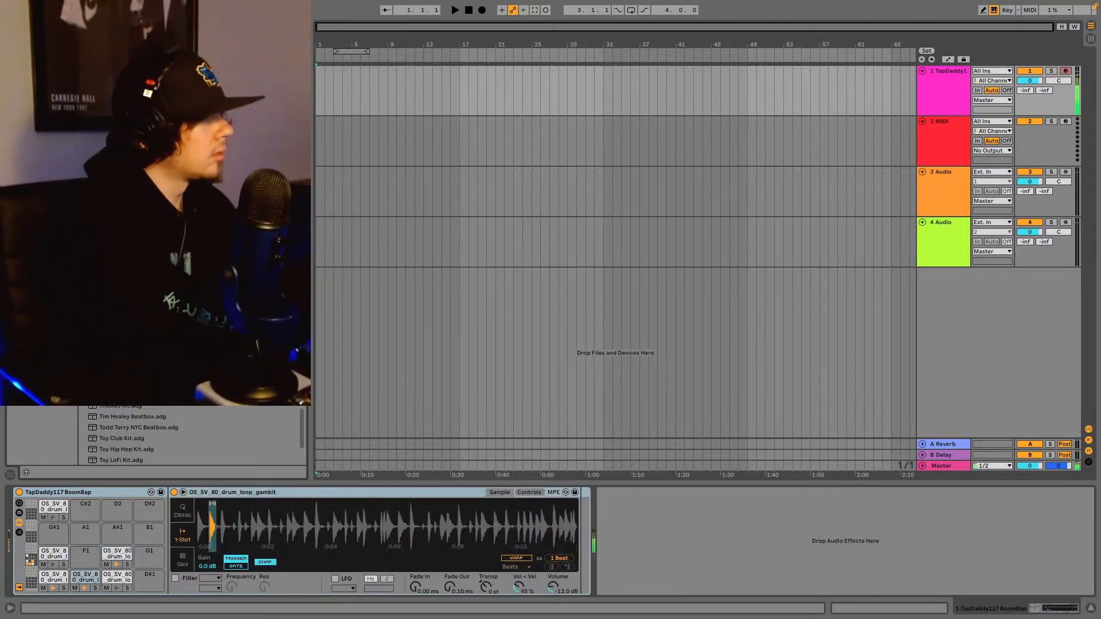
key(t)
key(s)
key(a)
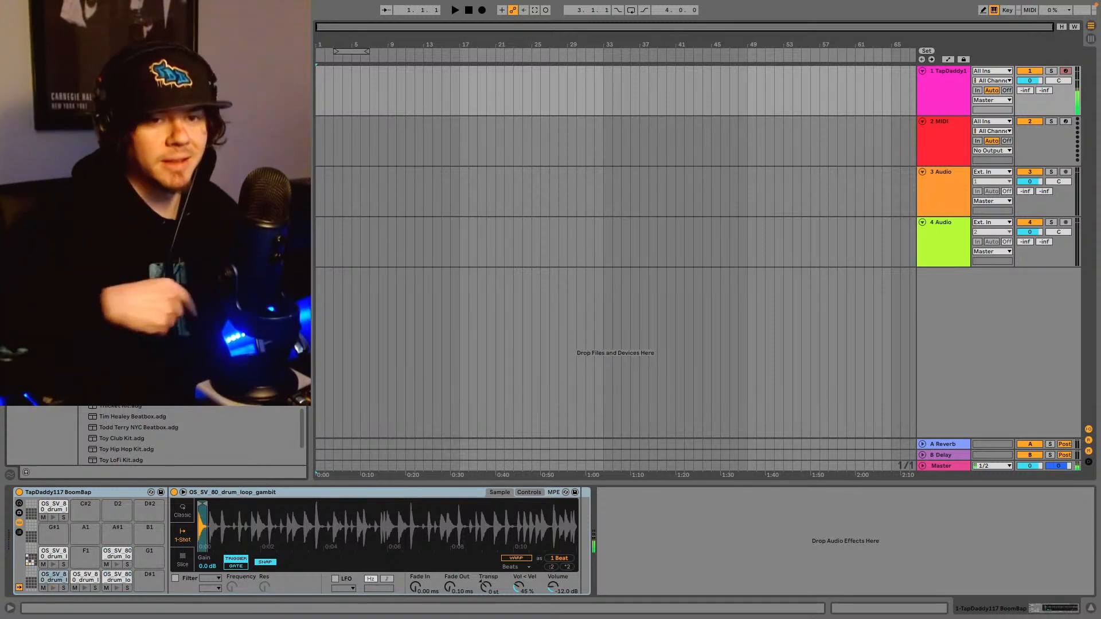
- Replace the first track's kit with TapDaddy116 BoomBap and audition its kick and snare pads
key(s)
key(a)
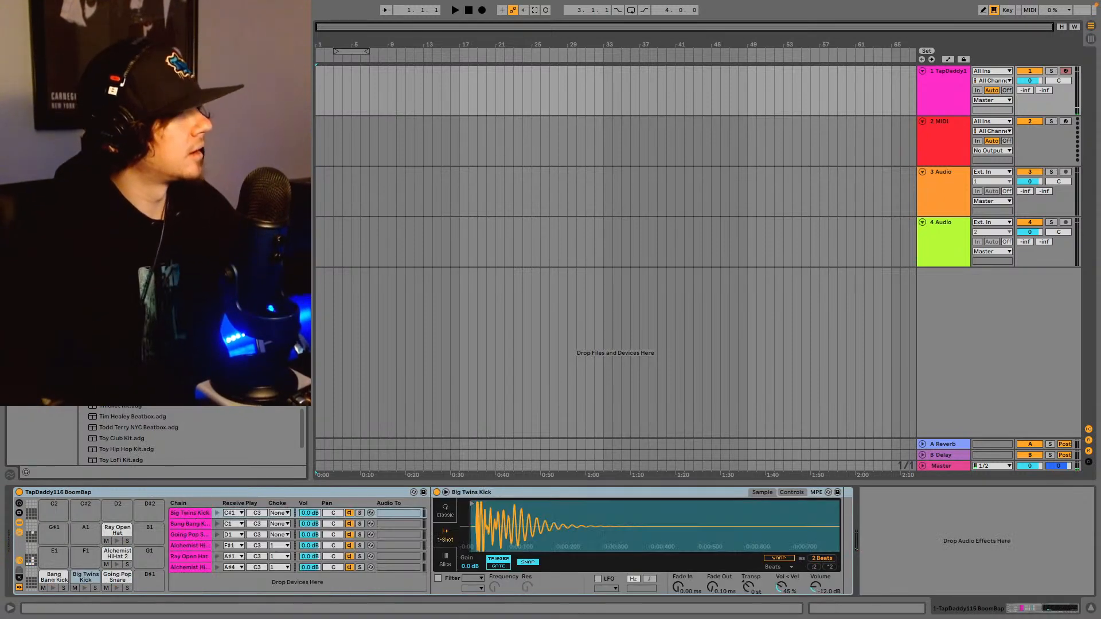
key(a)
key(s)
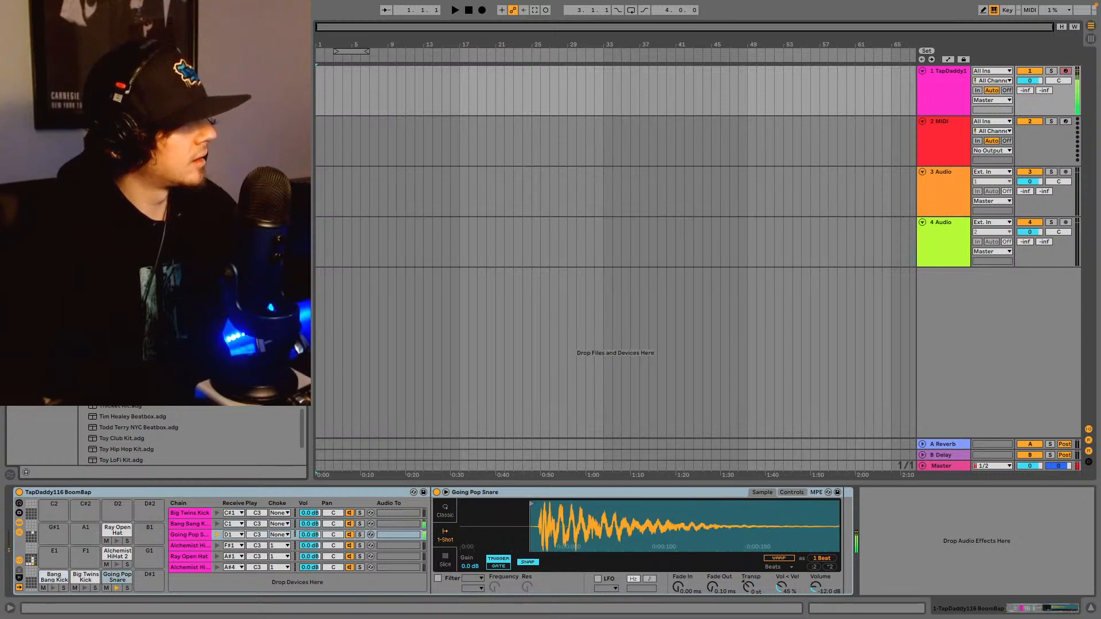
- Play the kick and hi-hat pads of the TapDaddy116 BoomBap kit to audition their sounds
key(w)
key(a)
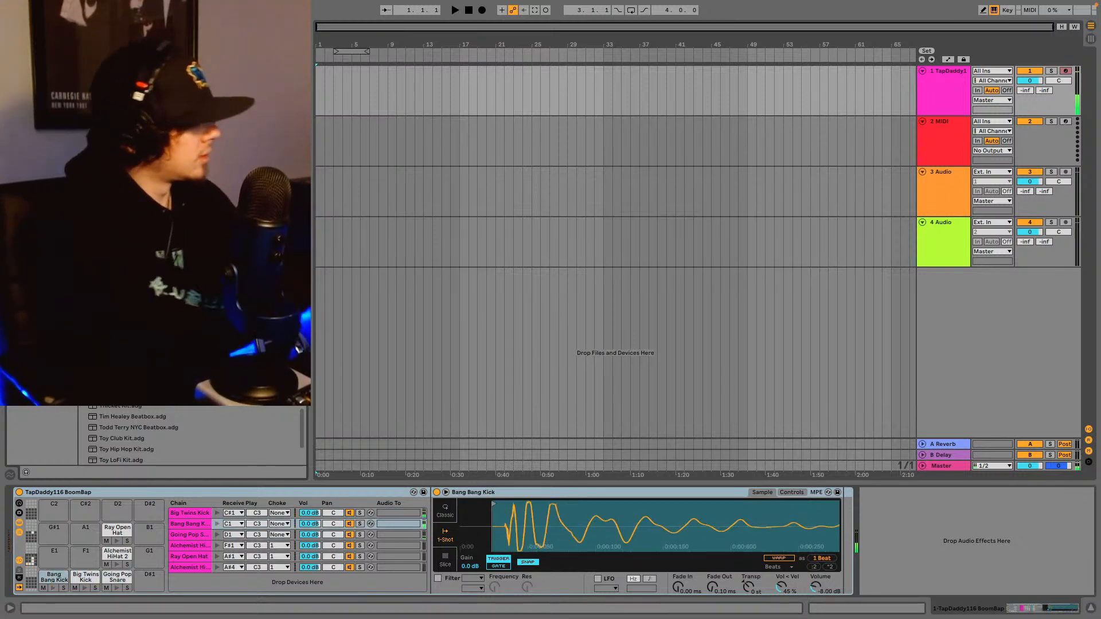
key(t)
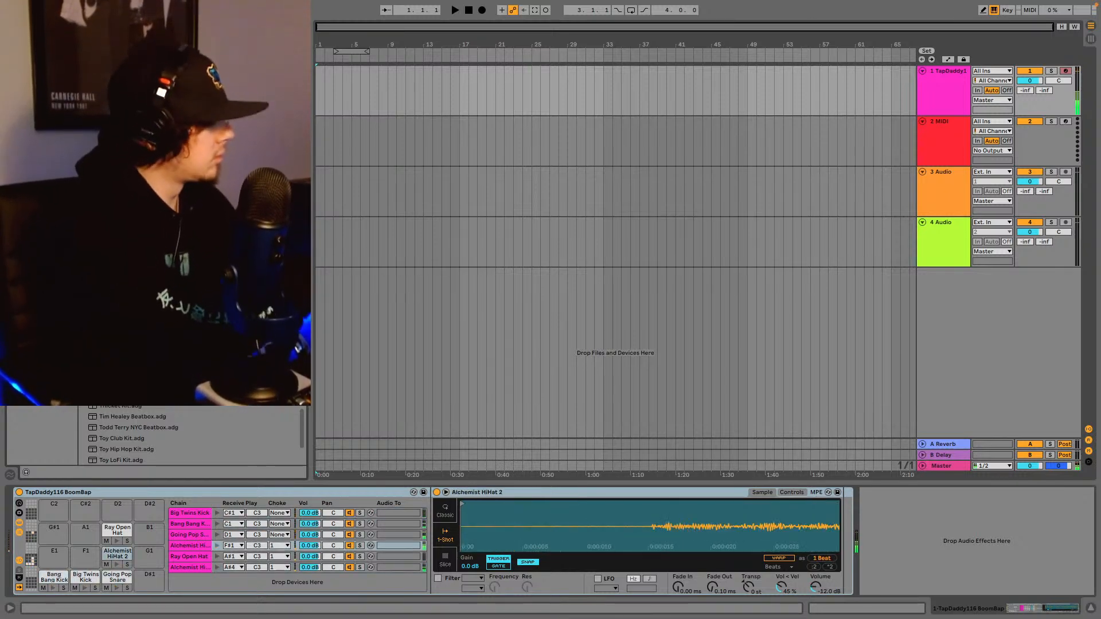
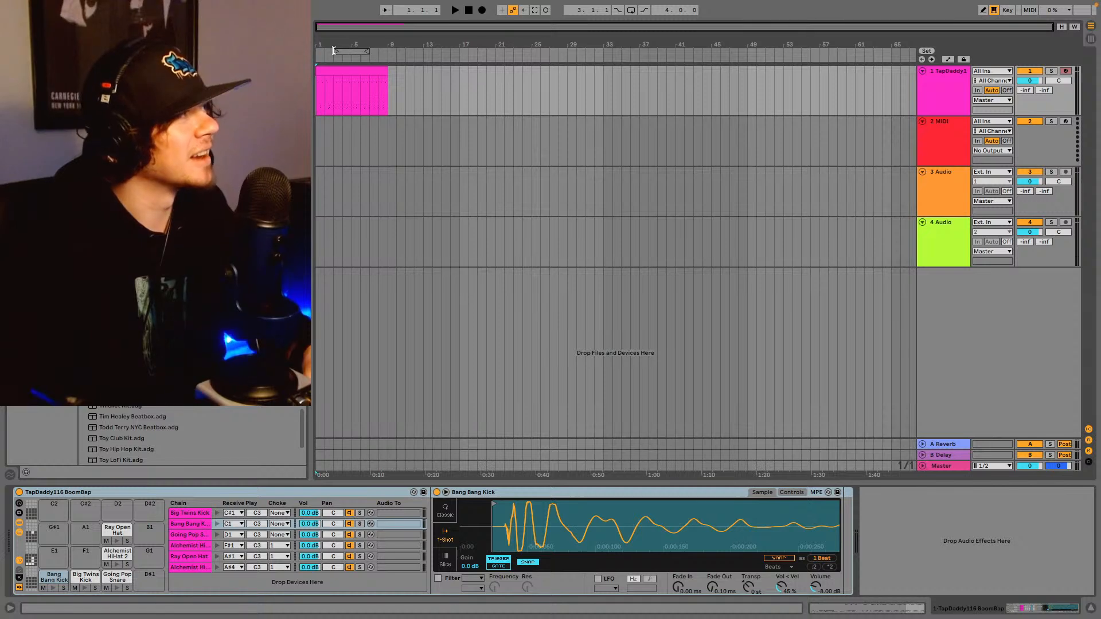
- Set the arrangement loop to eight bars from bar 1 around the drum clip, play it and turn looping on
drag(335, 51, 387, 49)
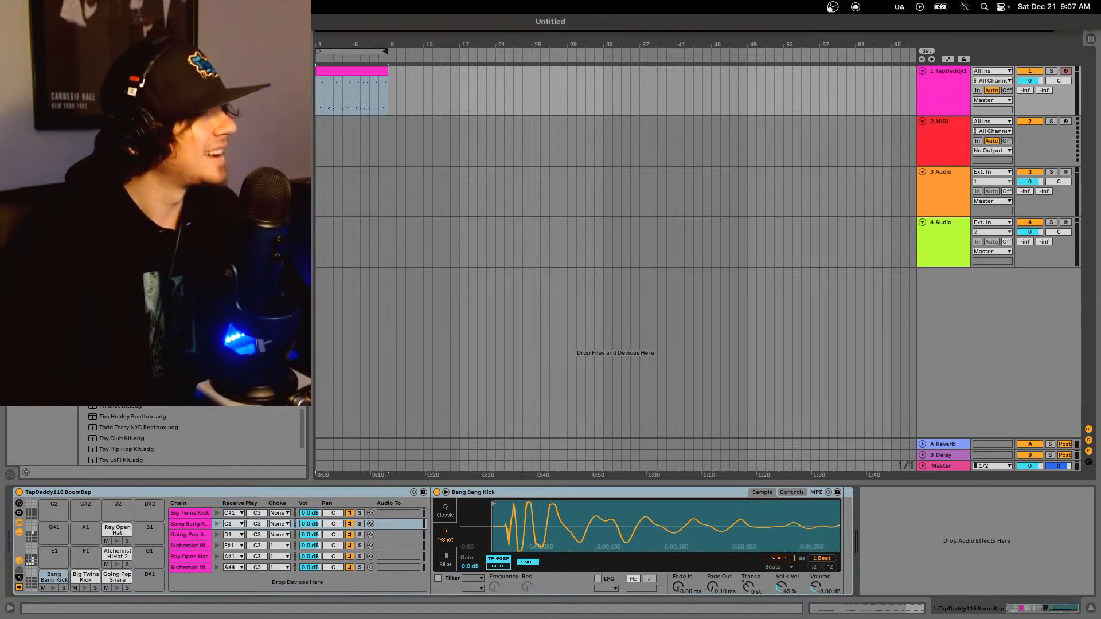
key(space)
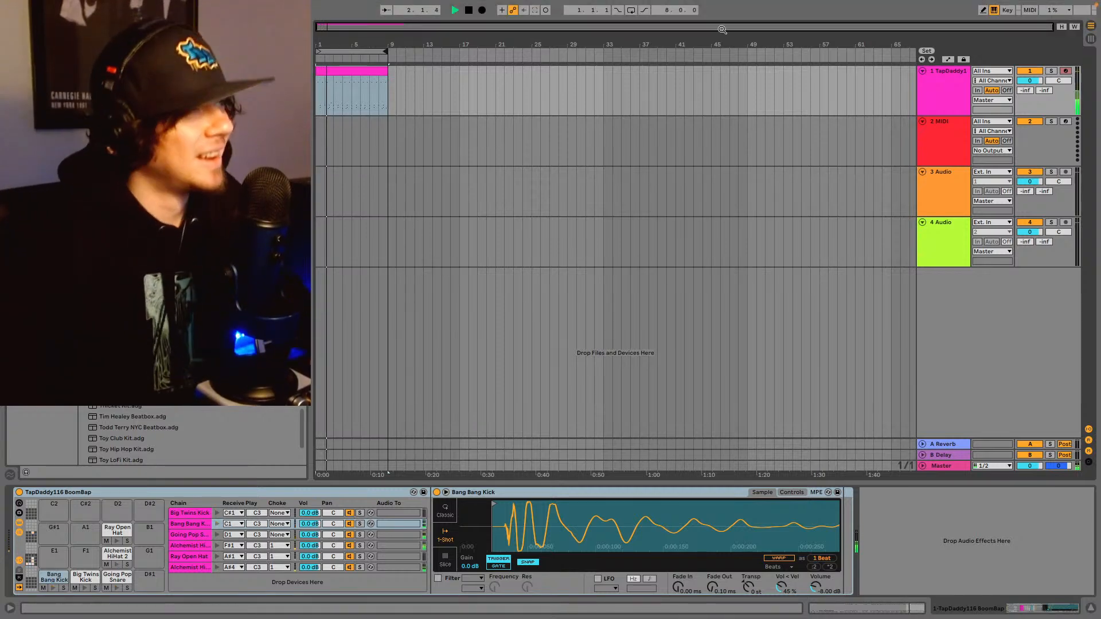
click(942, 111)
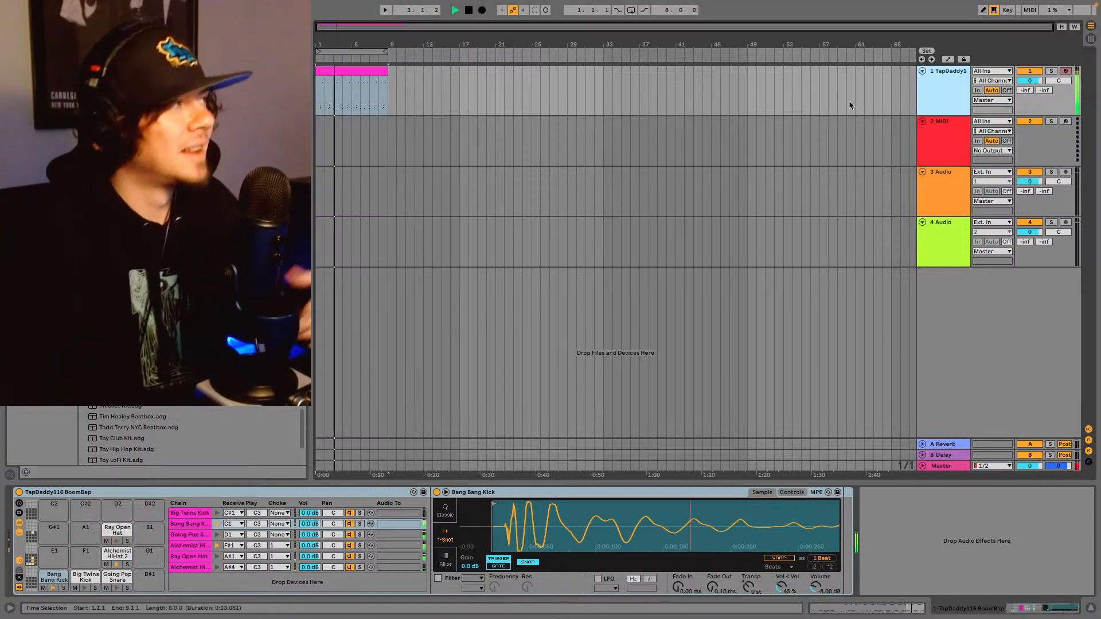
click(347, 81)
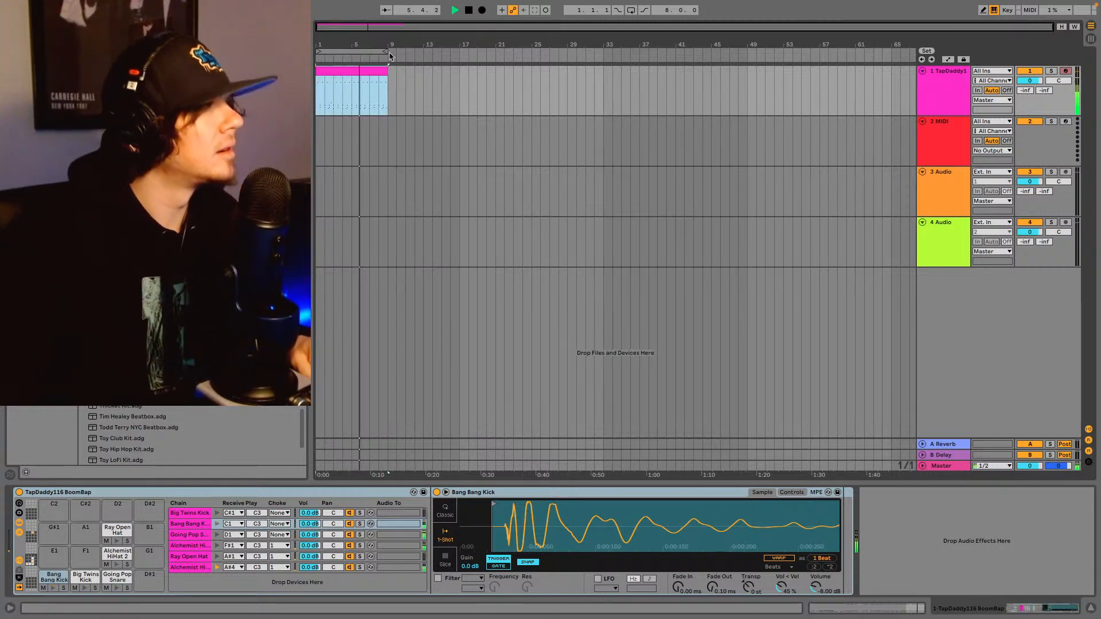
click(631, 10)
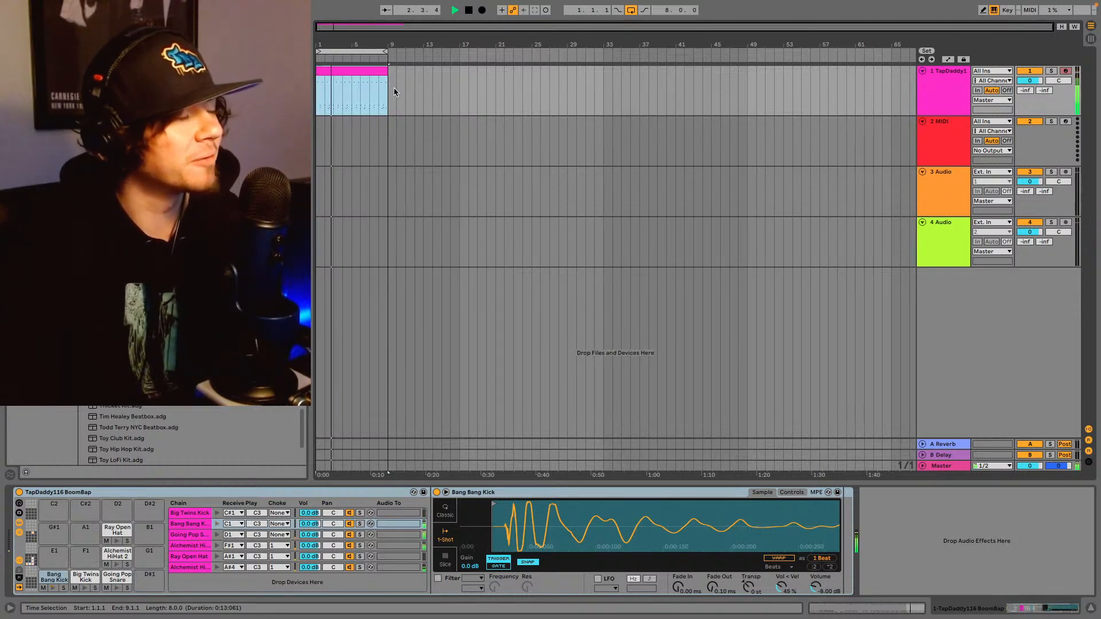
- Open the drum clip's notes, nudge the last Big Twins Kick note slightly later and listen to the loop
click(931, 89)
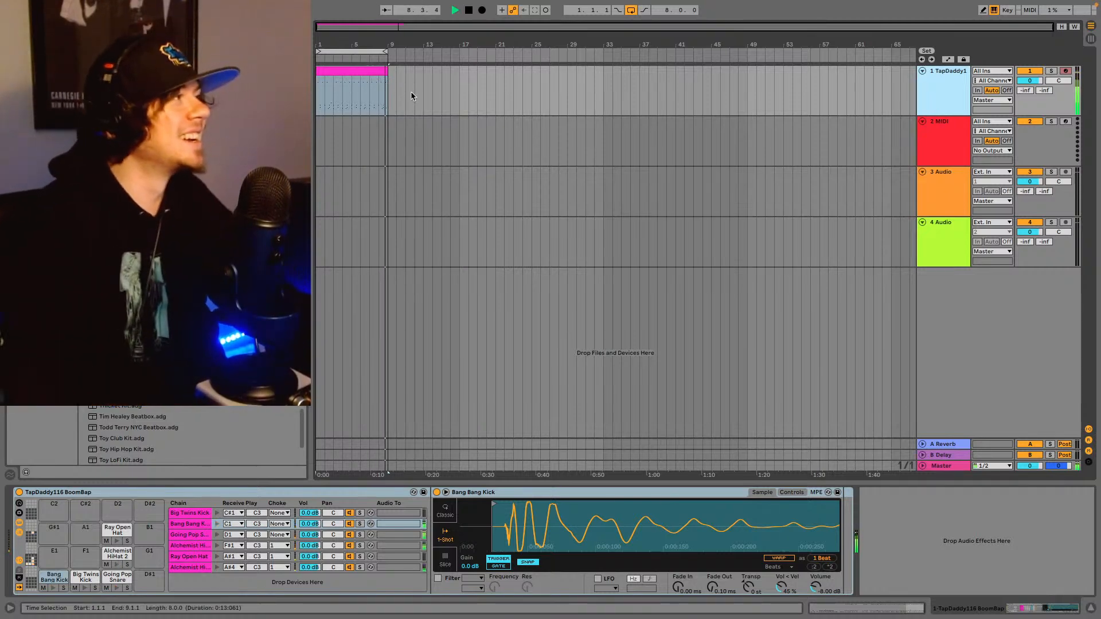
click(381, 71)
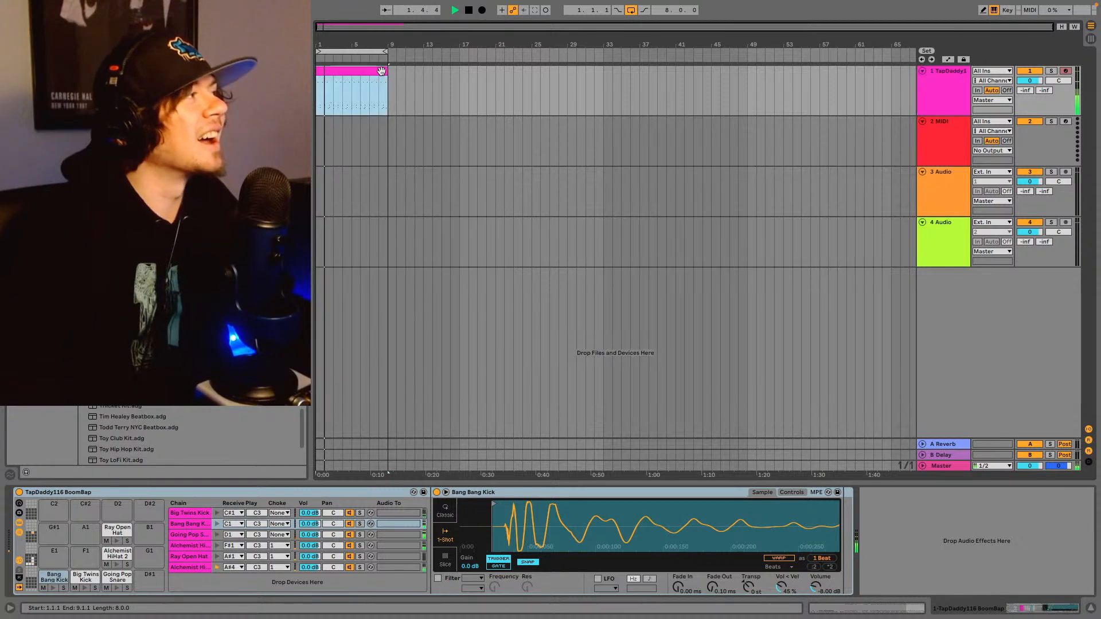
click(900, 608)
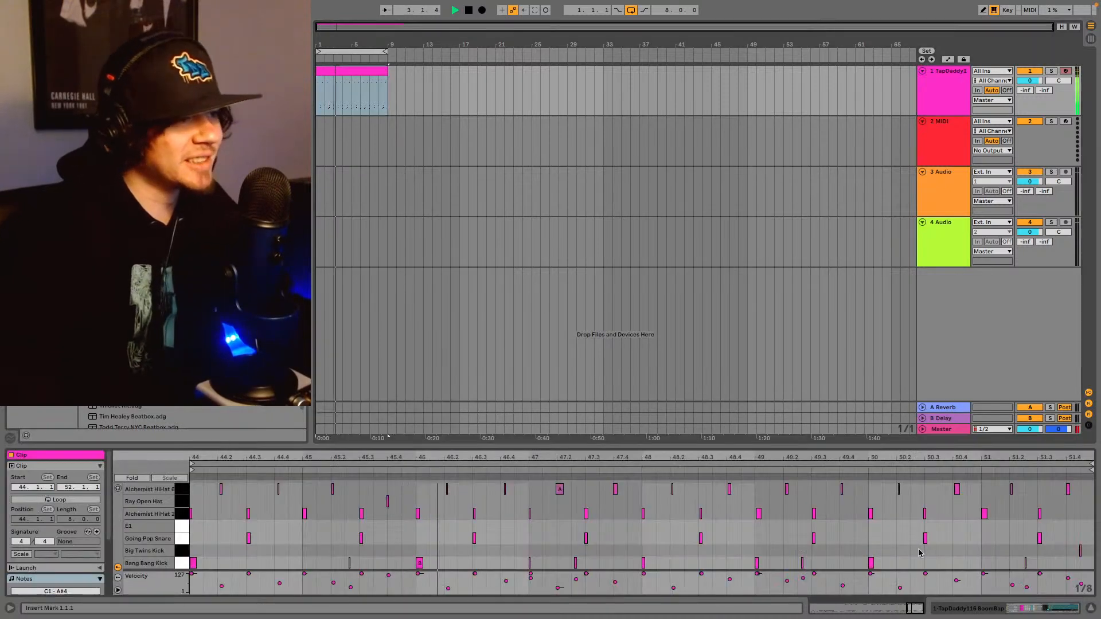
drag(924, 458, 721, 533)
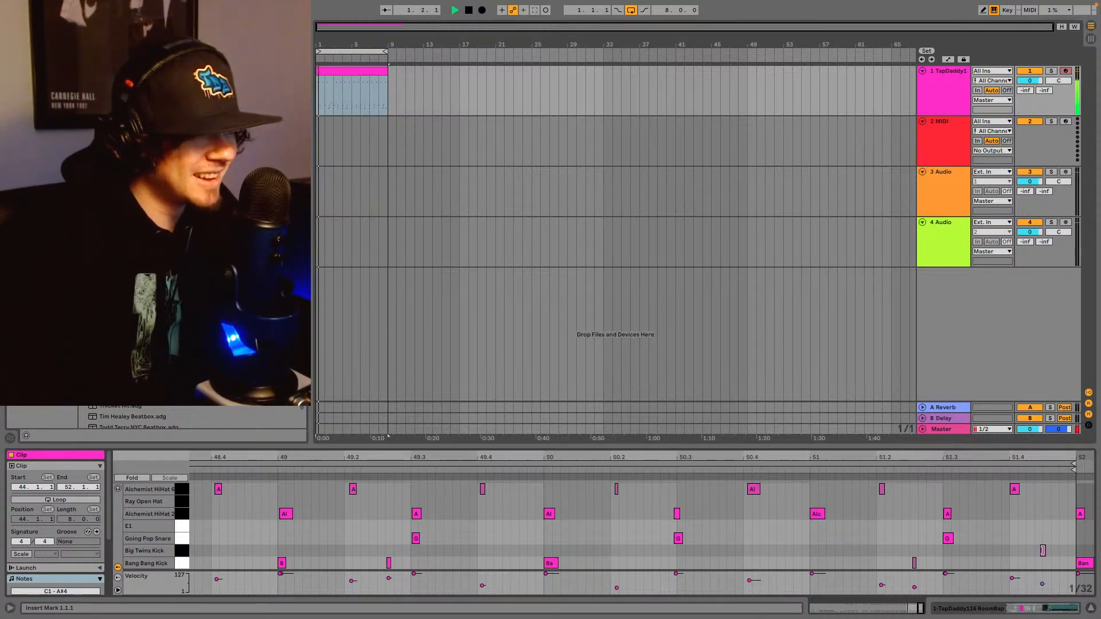
click(1043, 550)
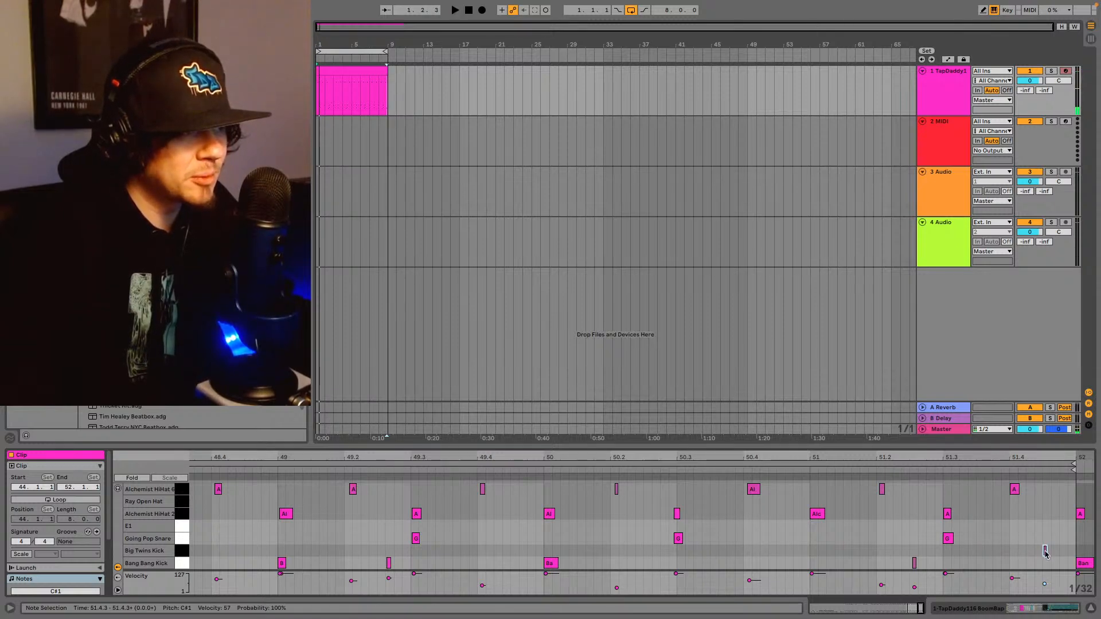
drag(1045, 552, 1047, 555)
key(space)
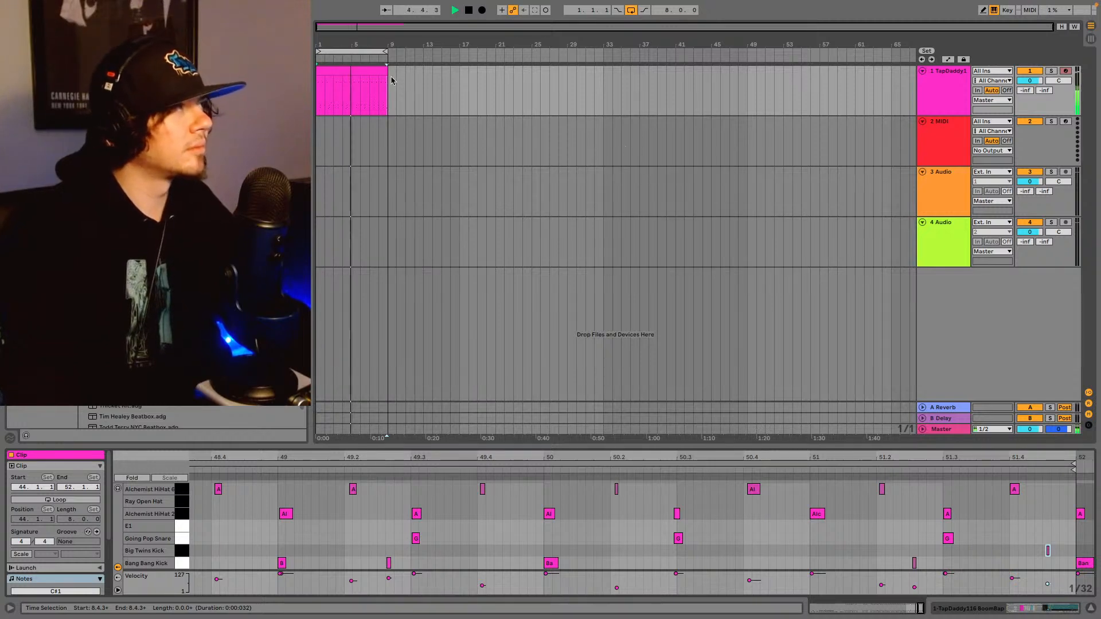
key(space)
- Fill the first track from bar 1 to bar 17 with the eight-bar drum pattern
click(360, 69)
drag(393, 75, 425, 85)
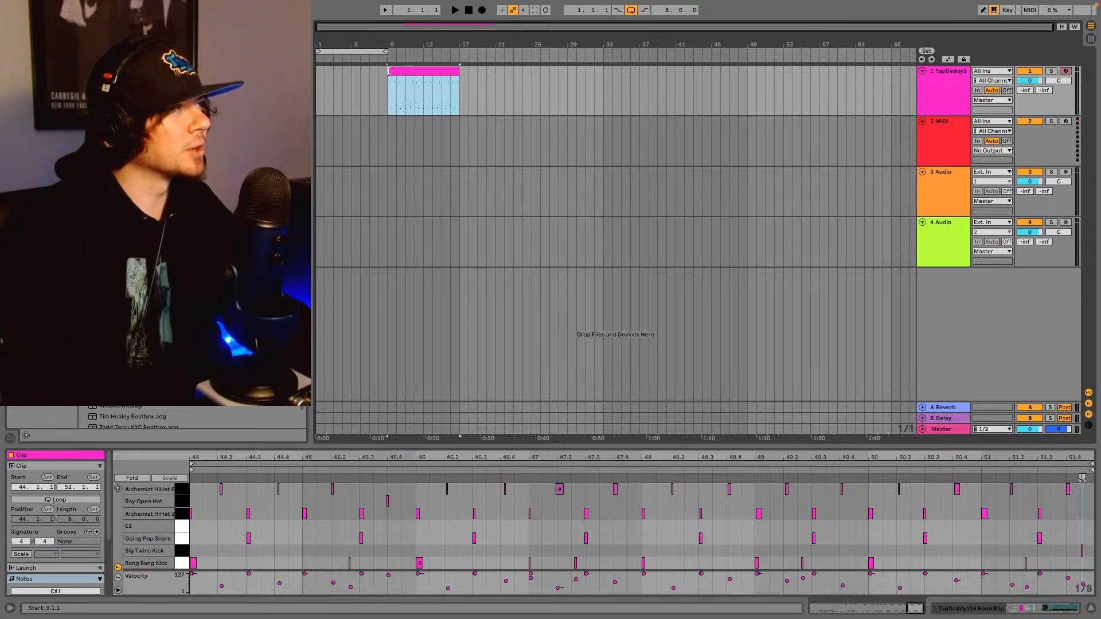
drag(389, 72, 317, 71)
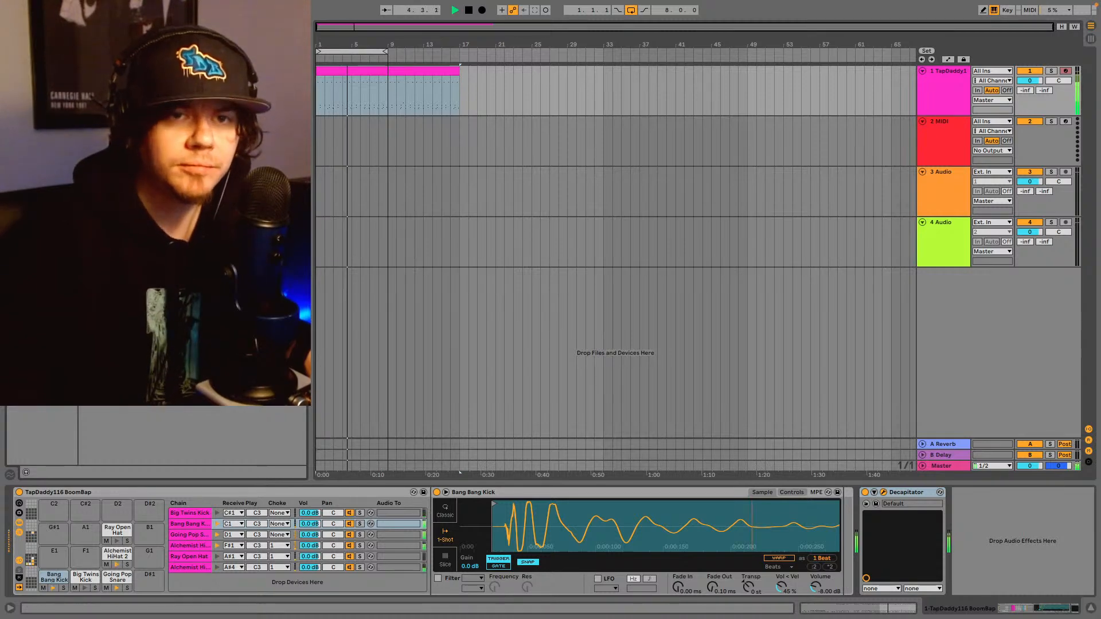
- Try Decapitator's T and P styles on the drum track during playback, then close the plug-in window
drag(1100, 172, 545, 148)
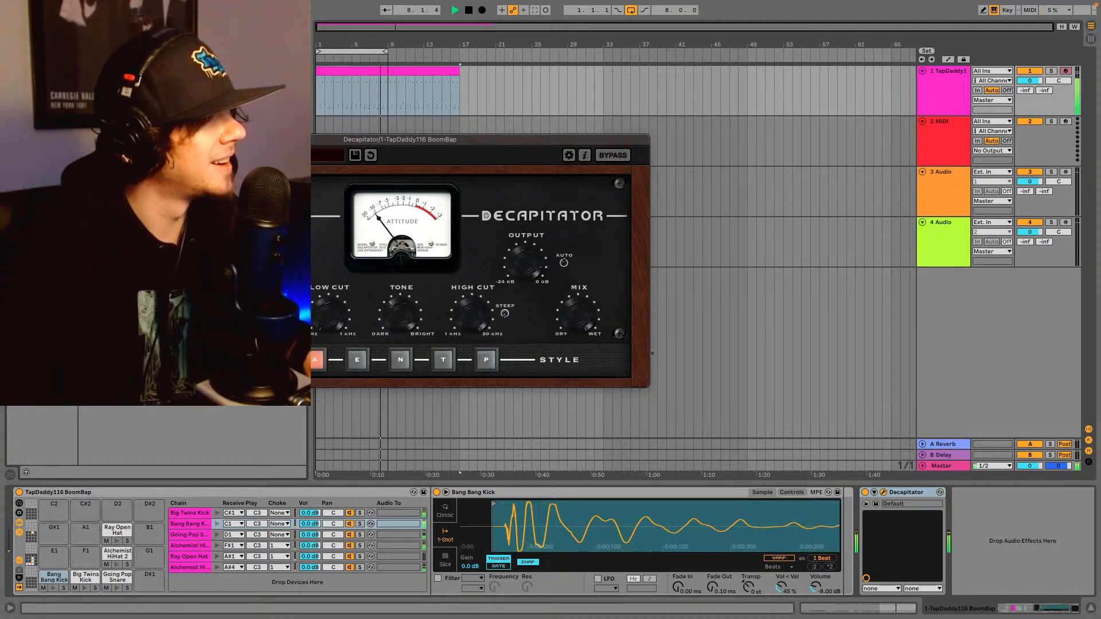
click(443, 360)
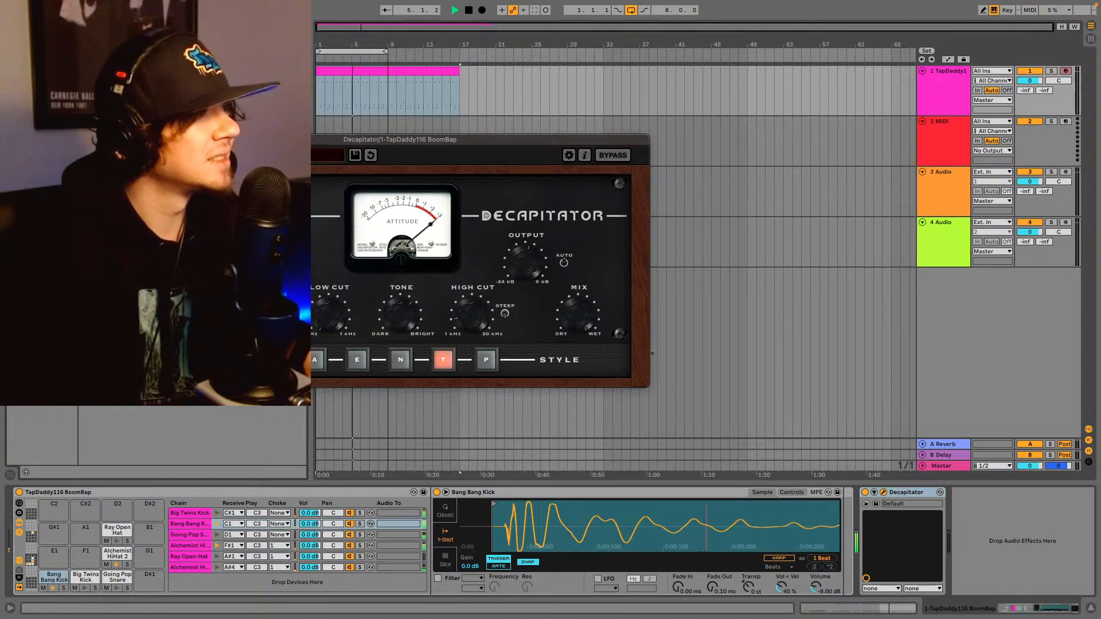
click(192, 155)
key(space)
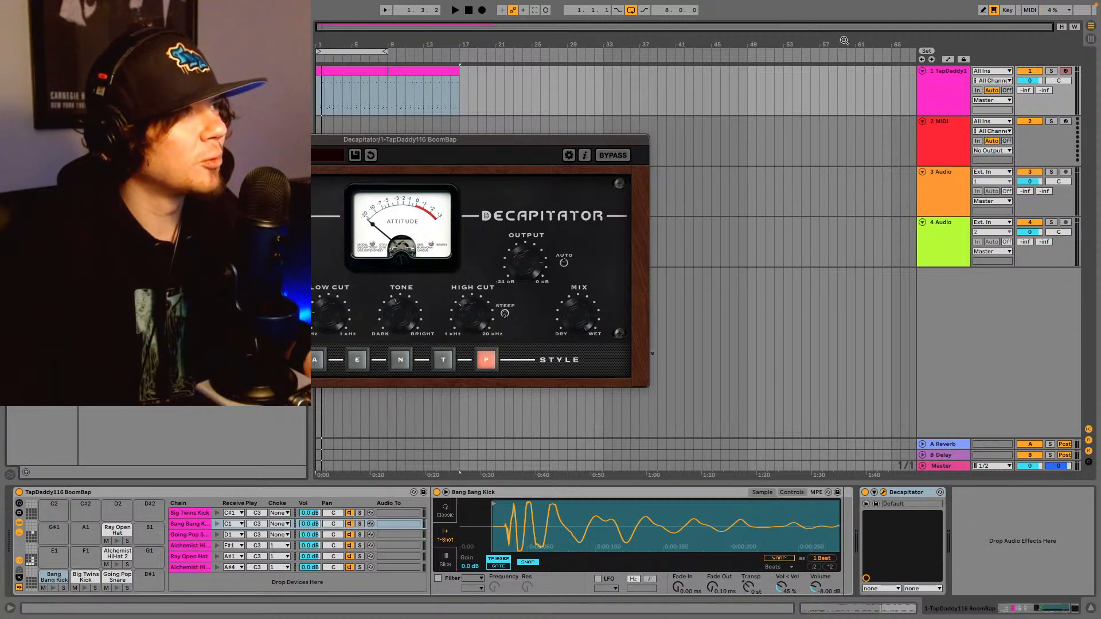
click(958, 98)
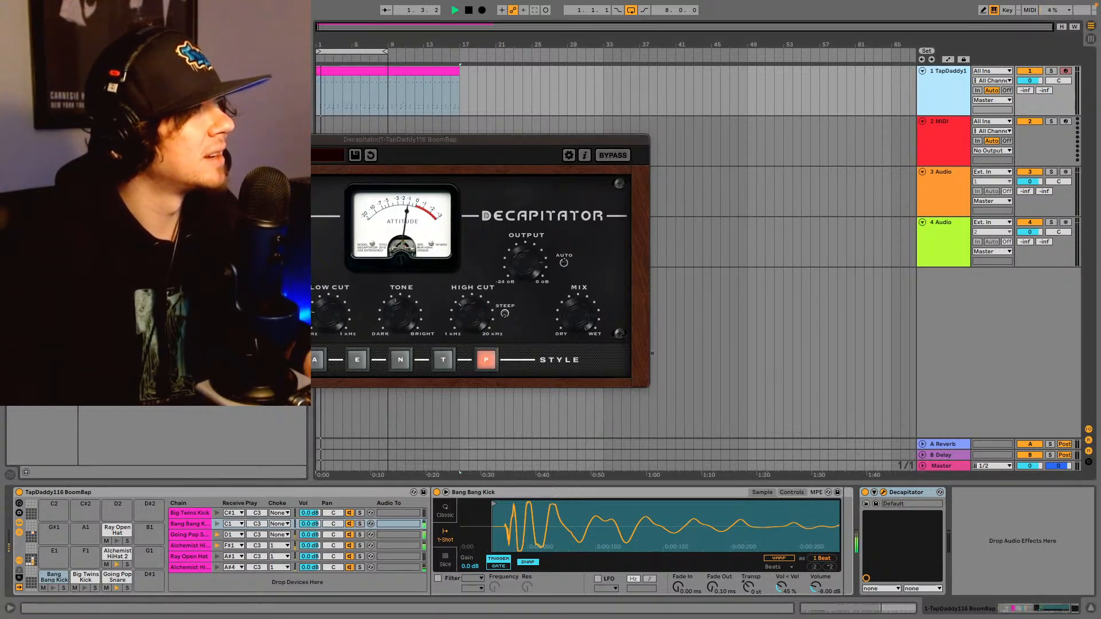
click(157, 139)
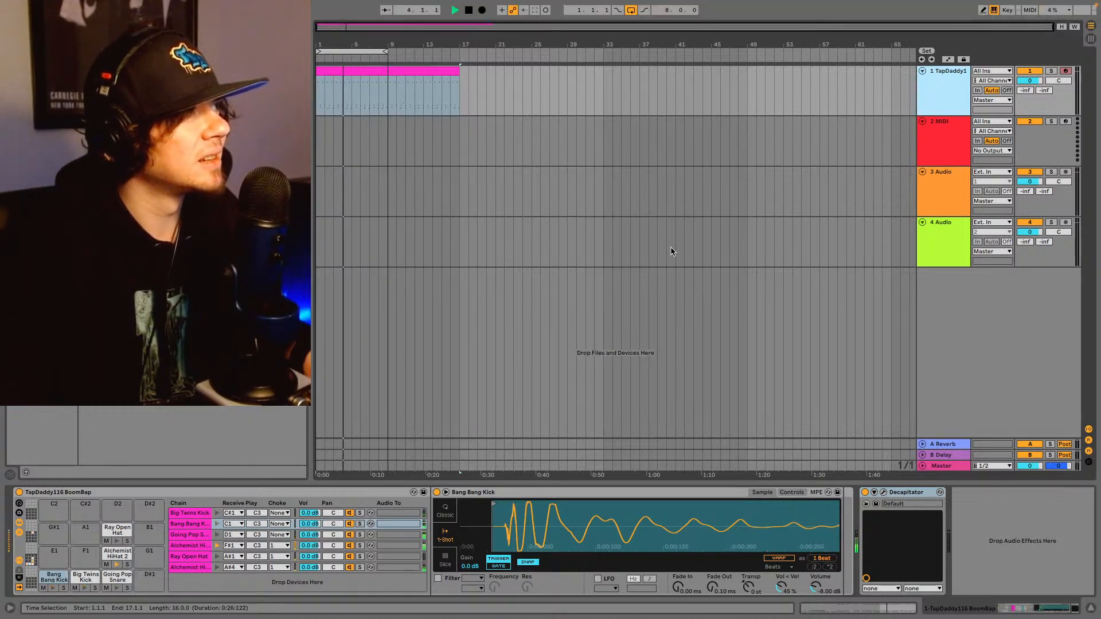
key(space)
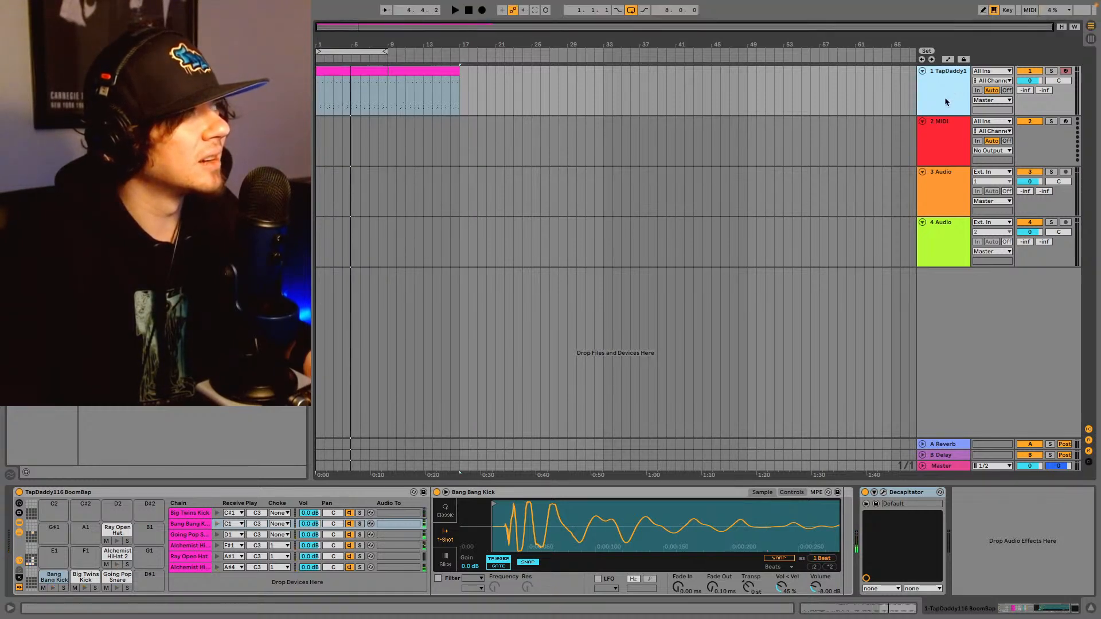
- Delete Decapitator from the drum track, listen to the dry drums and restore the effect
click(906, 501)
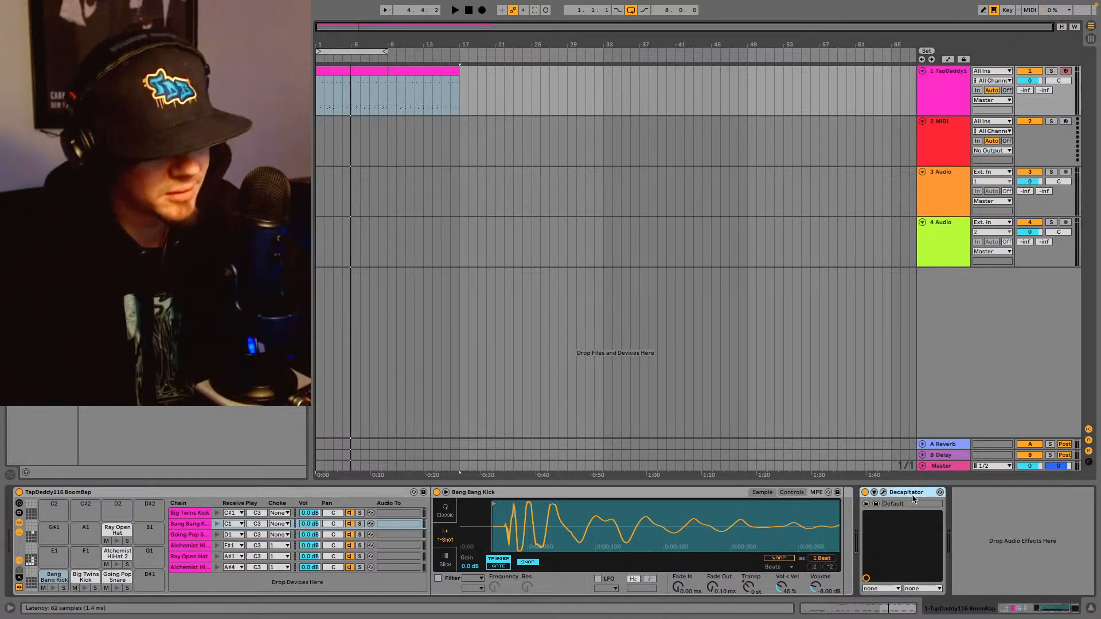
key(Delete)
key(space)
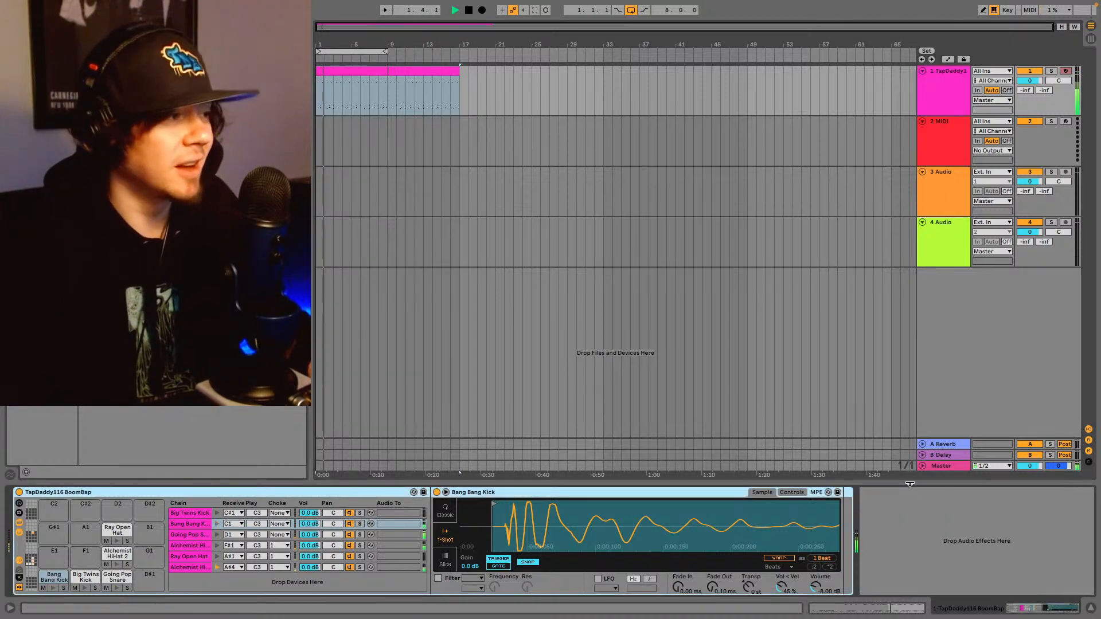
key(space)
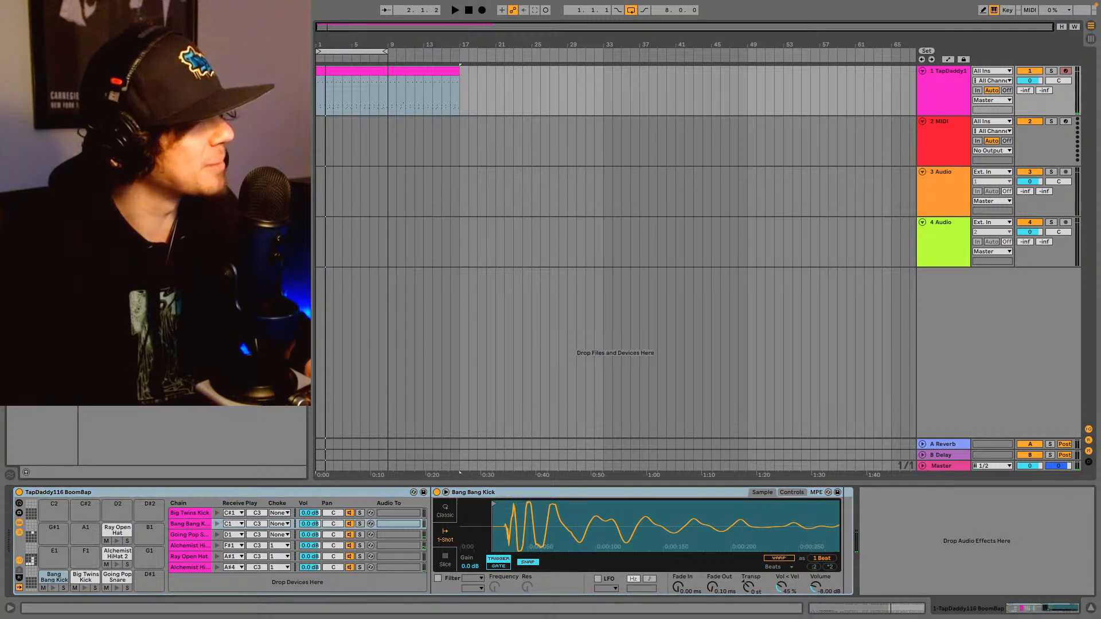
key(ctrl+z)
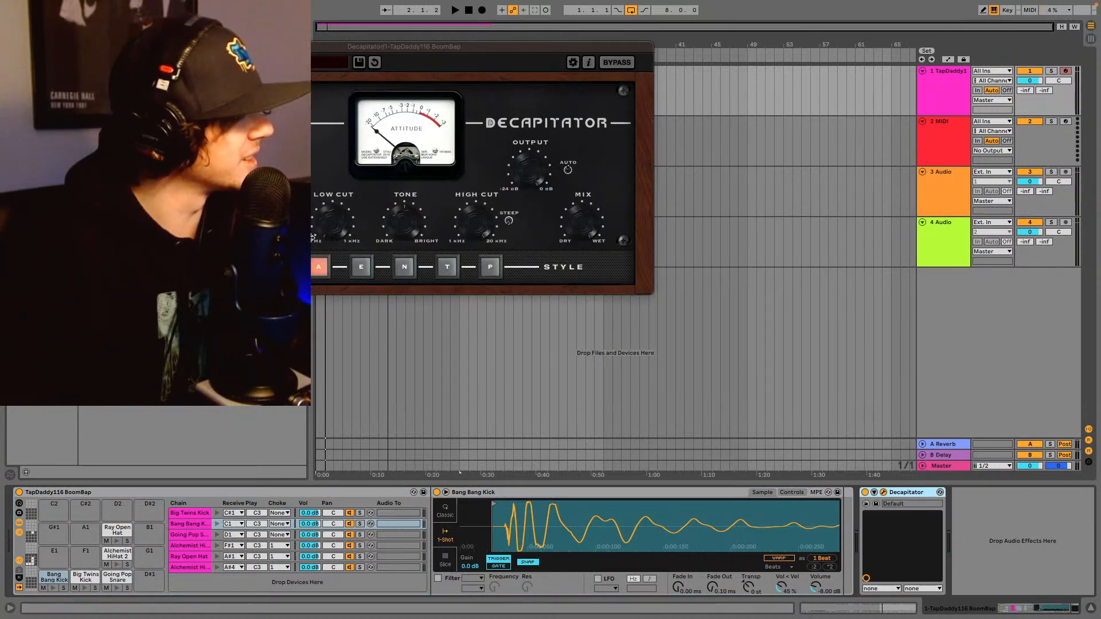
- Compare Decapitator's E, N, T, P and A styles on the looping drums and select style E
key(space)
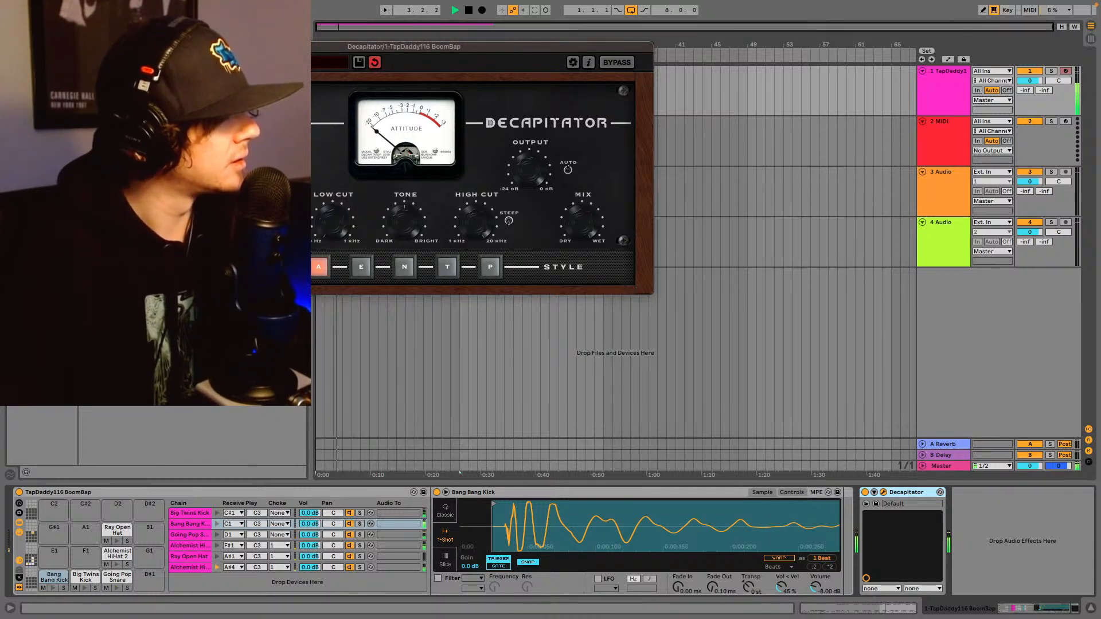
click(362, 267)
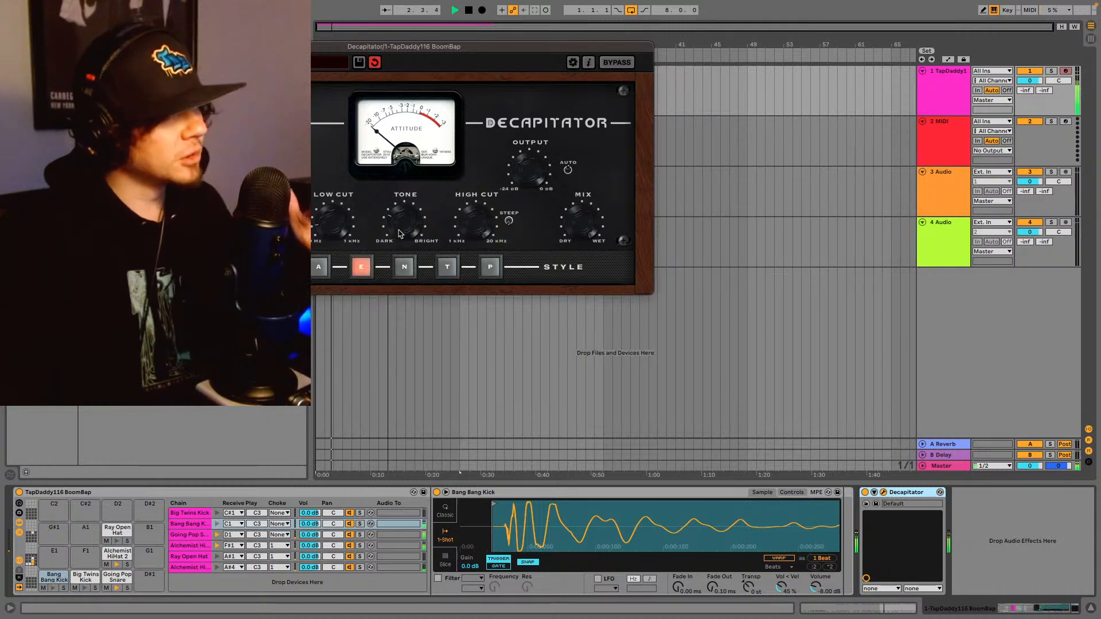
click(409, 269)
click(445, 268)
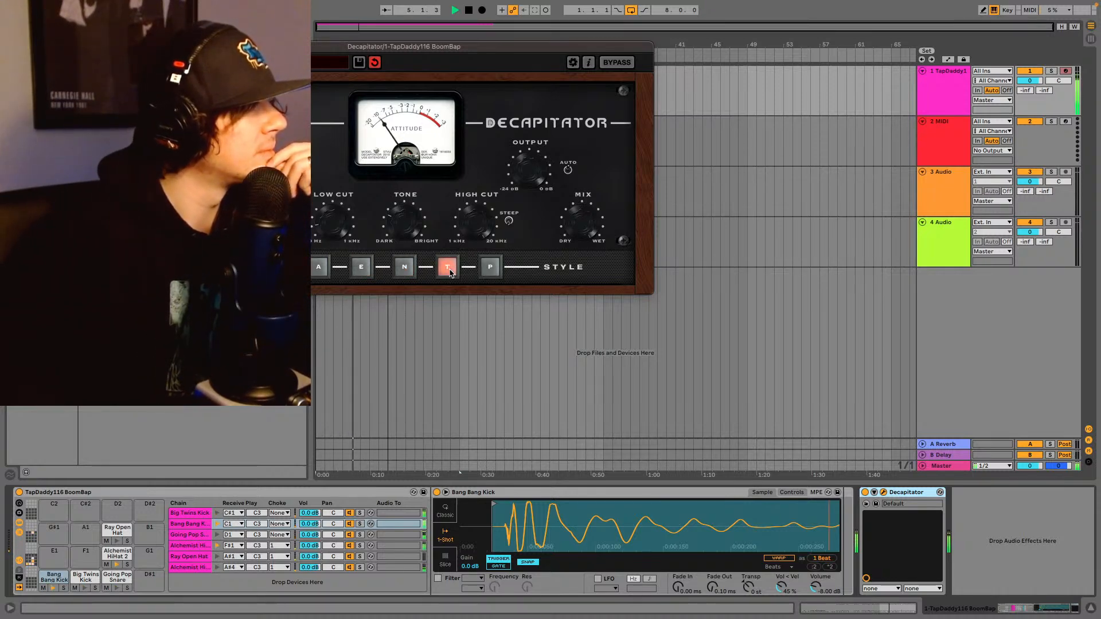
click(491, 270)
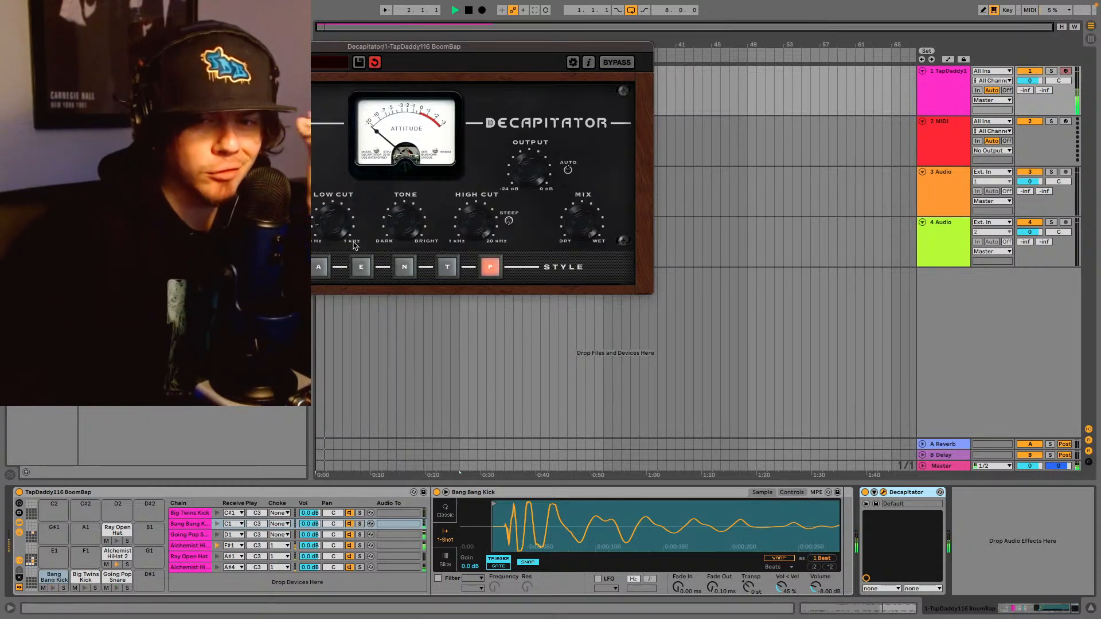
click(319, 268)
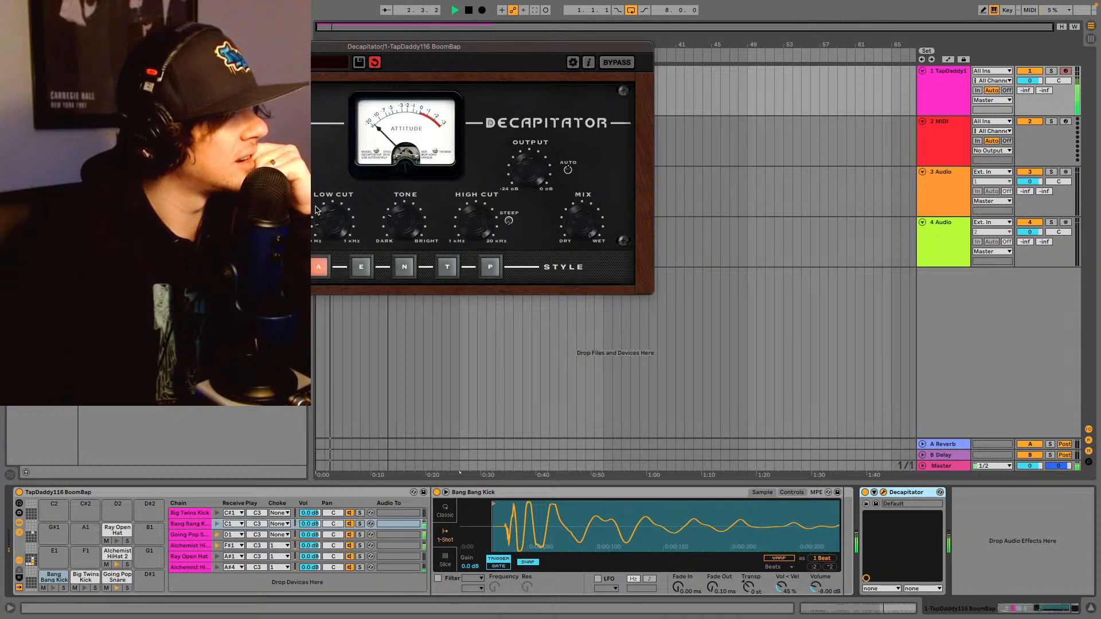
click(359, 267)
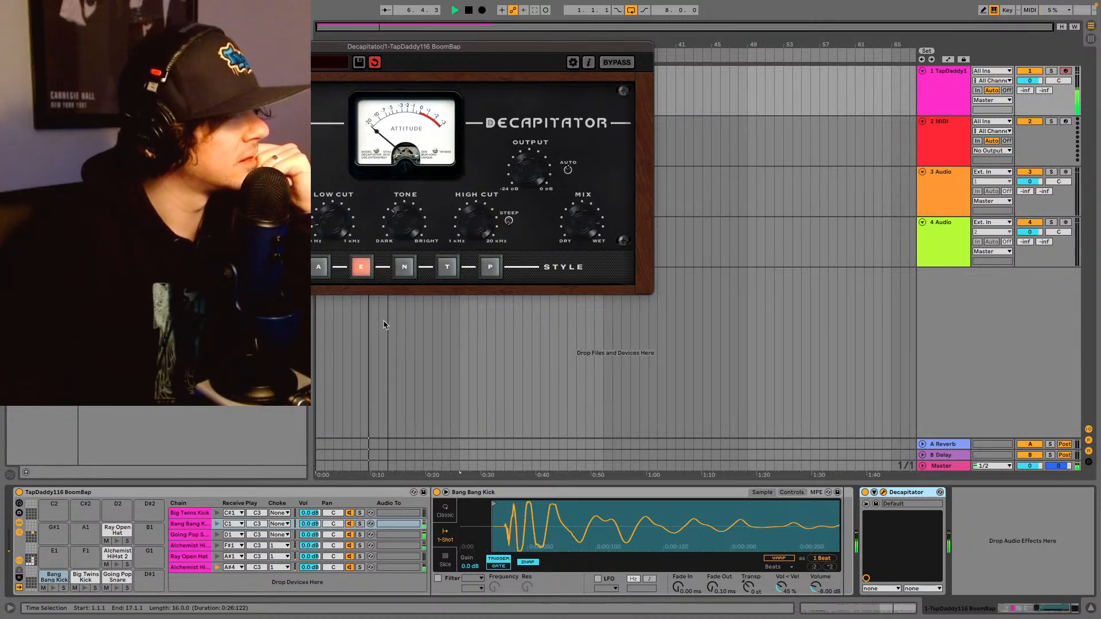
- Select the Bang Bang Kick pad and toggle Decapitator off and on to compare the processed and dry drums
click(54, 577)
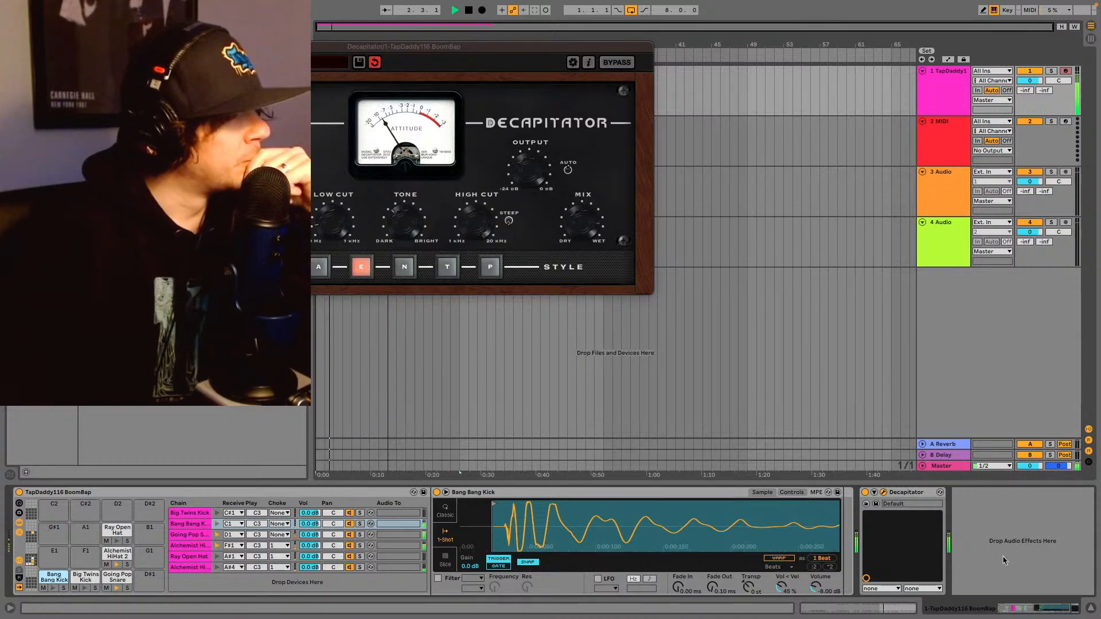
click(865, 493)
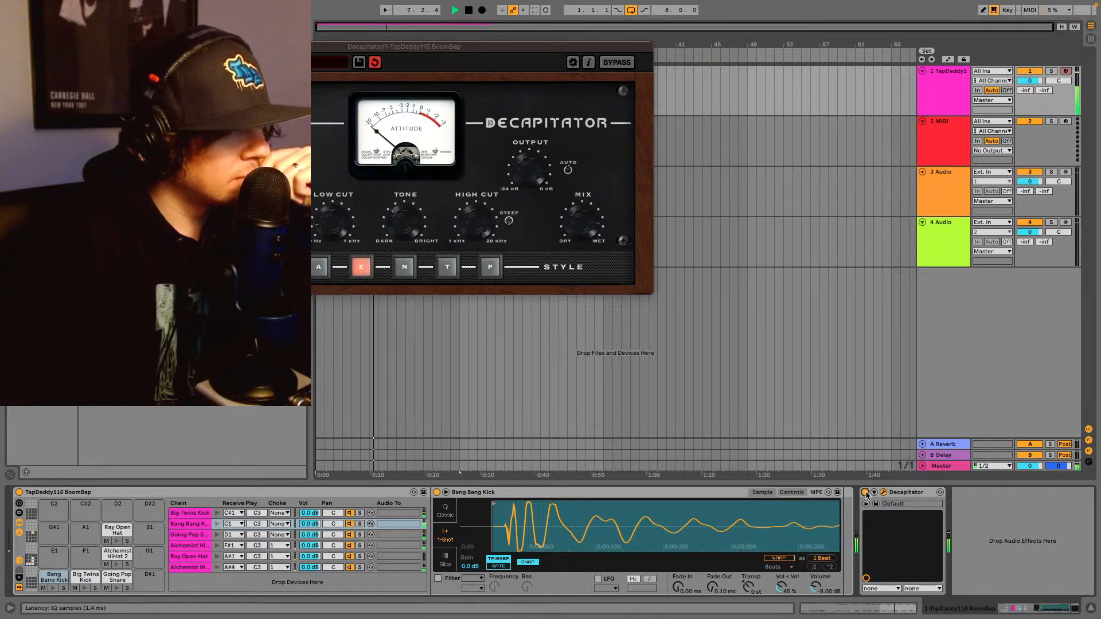
click(866, 493)
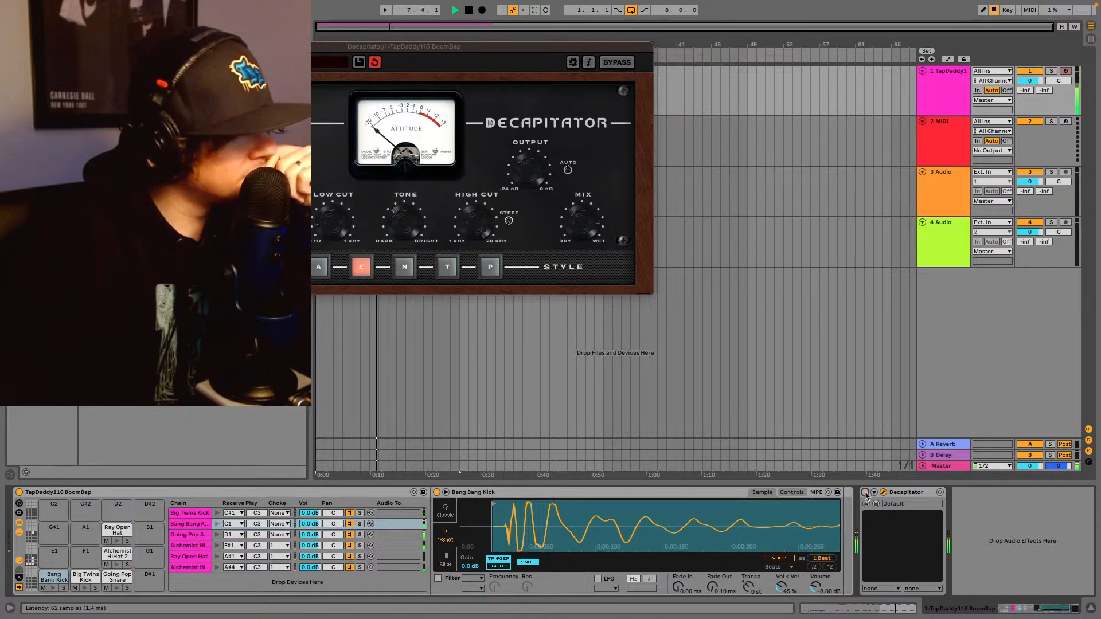
- Add the UADx LA-2A Tube Compressor after Decapitator on the drum track and close its plug-in window
click(918, 492)
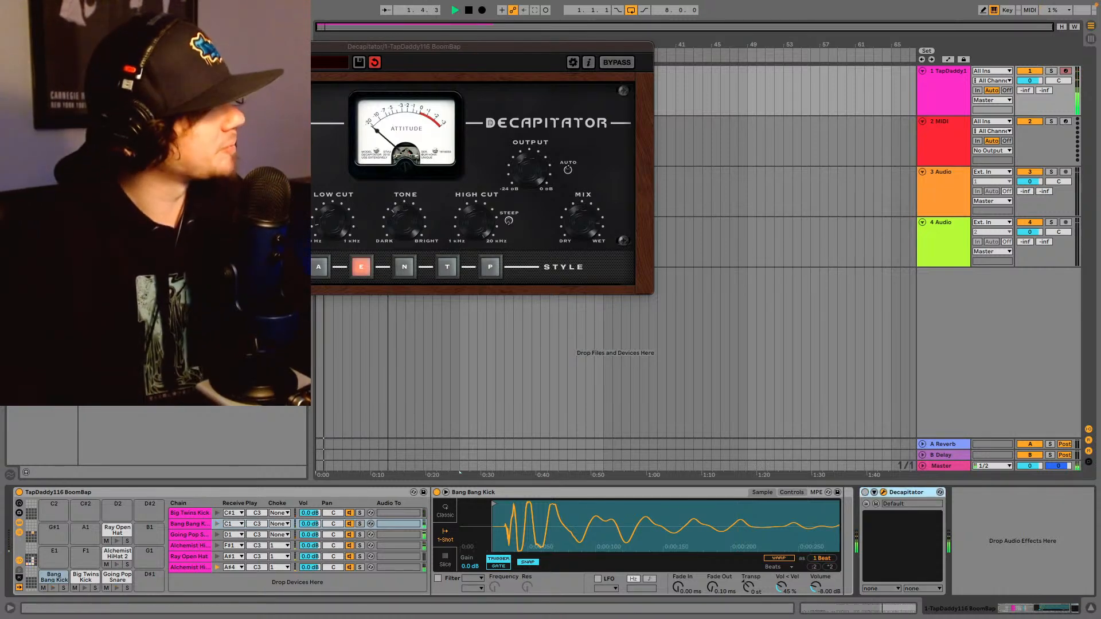
click(160, 46)
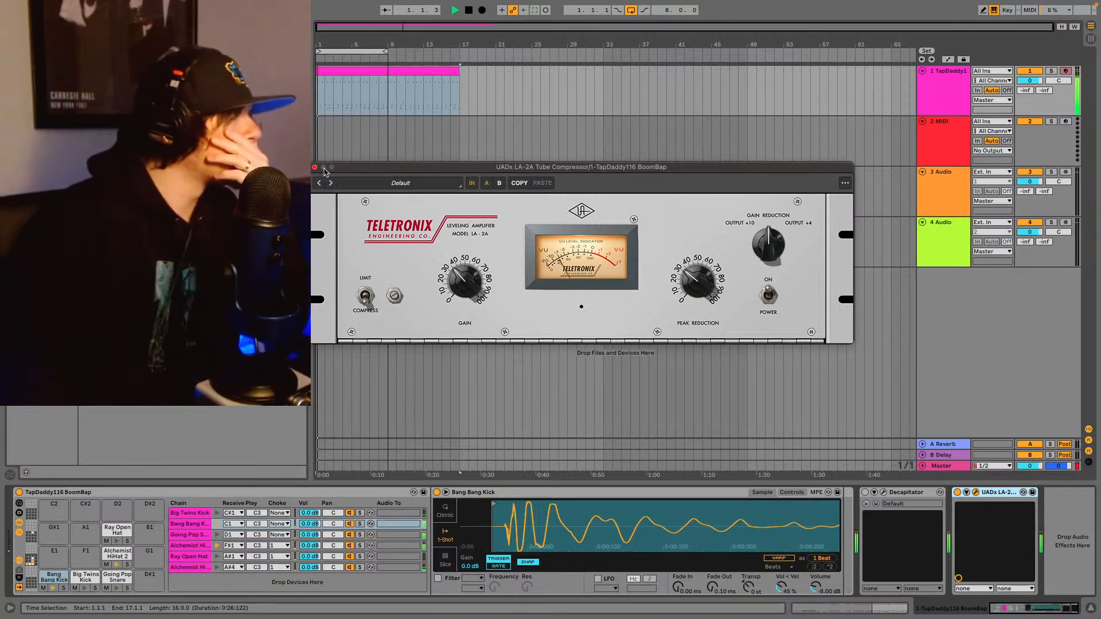
click(315, 168)
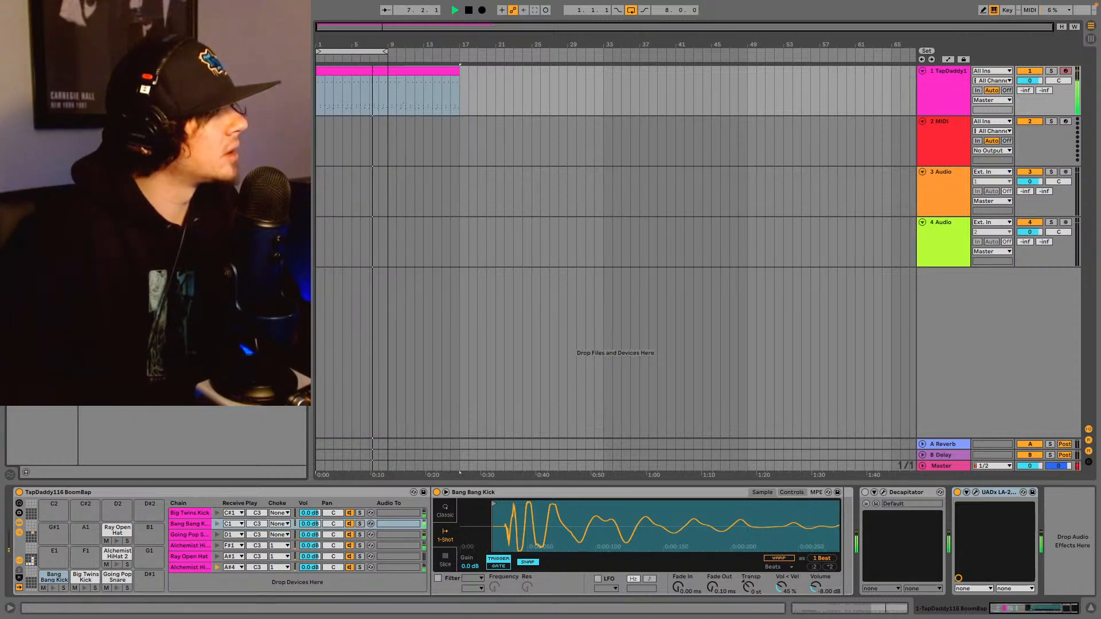
- Add EQ Eight after the LA-2A compressor and make band 4 a steep high-cut filter at 5.39 kHz
drag(138, 201, 1082, 536)
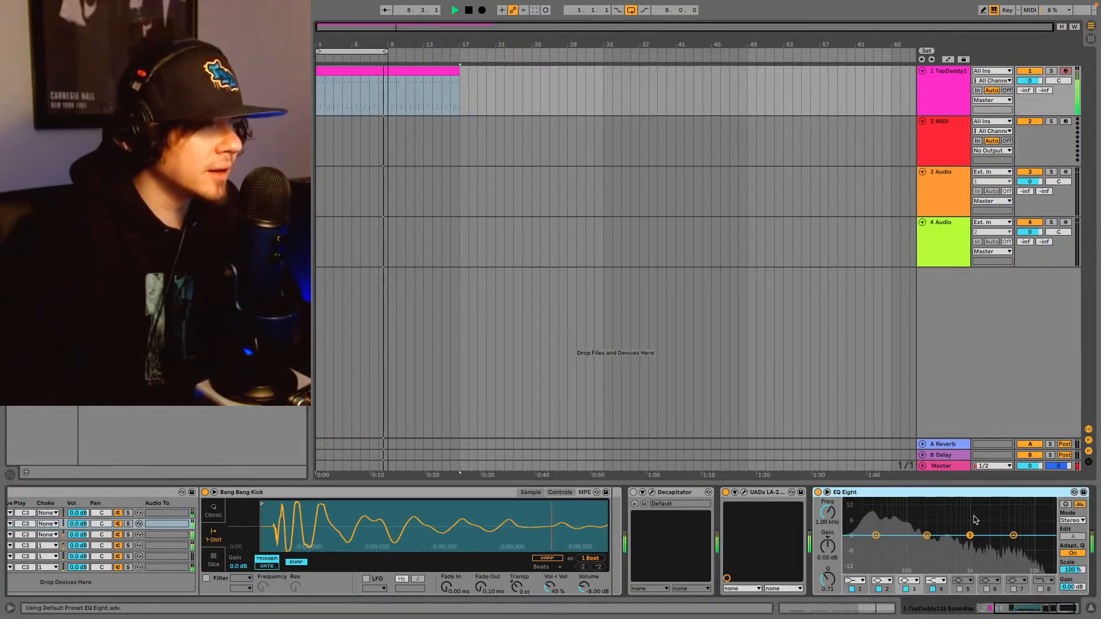
click(941, 580)
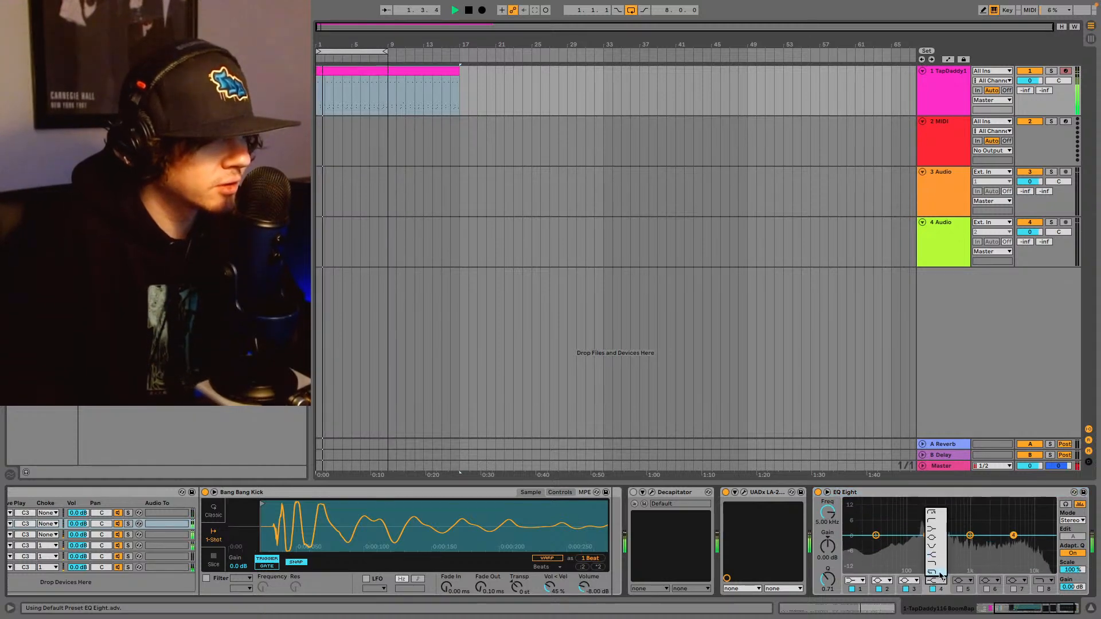
click(940, 572)
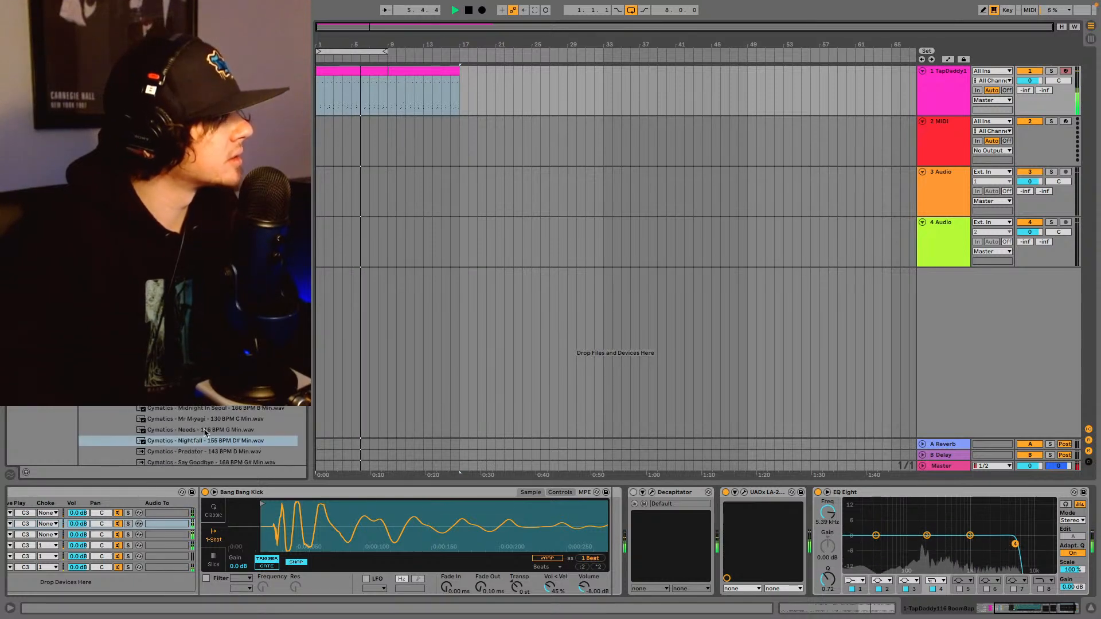
- Preview the Cymatics loops Nightfall, Predator, Say Goodbye, Section and Segue over the looping drums
click(205, 425)
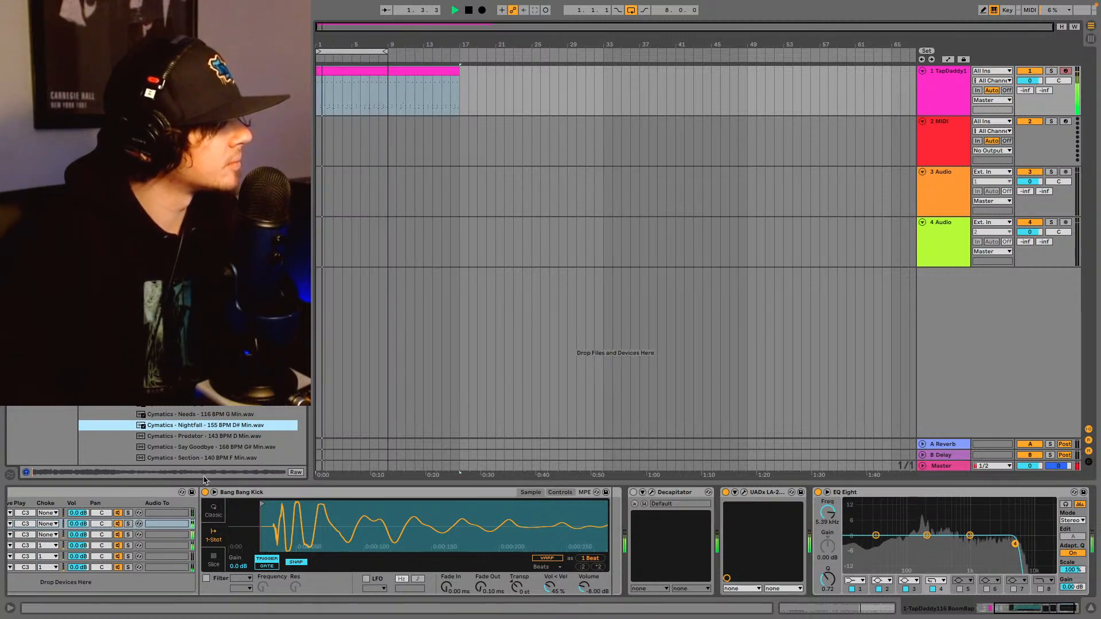
click(187, 440)
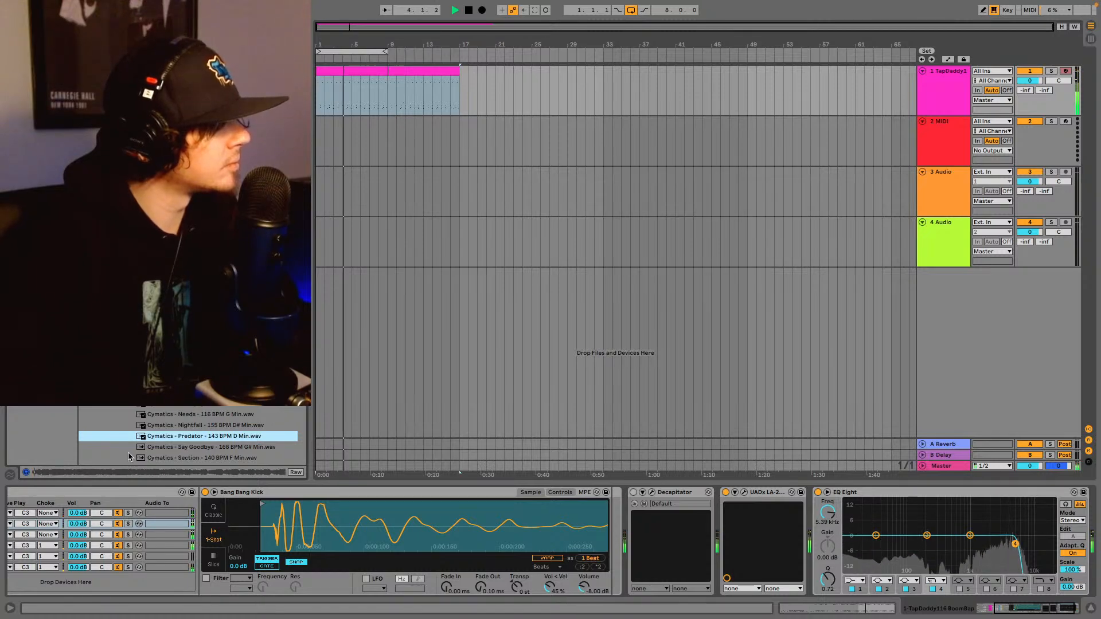
click(165, 452)
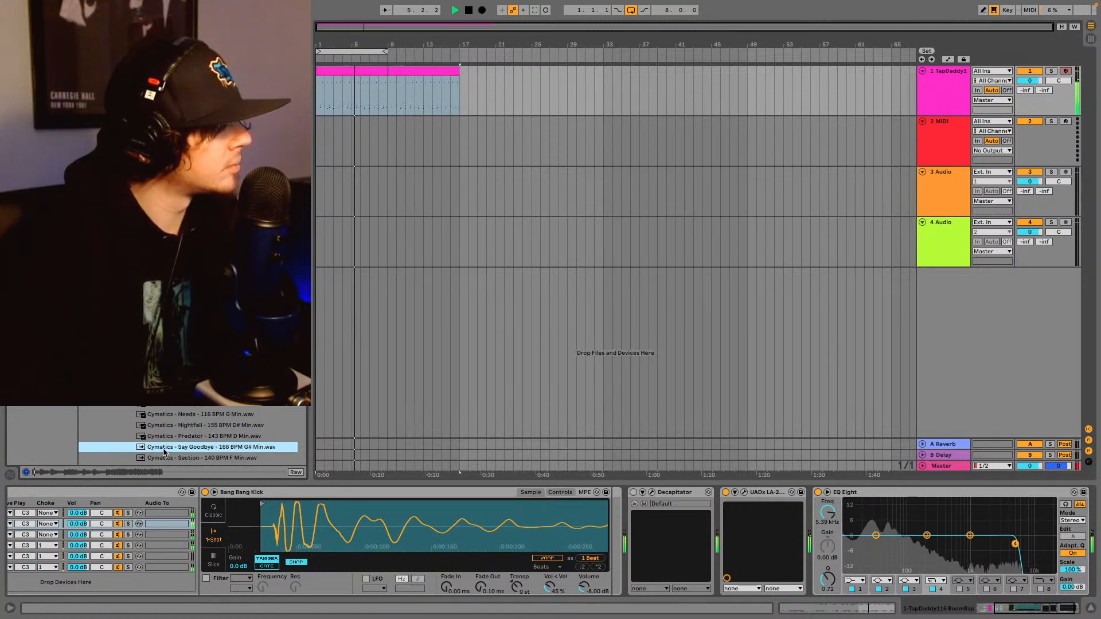
scroll(175, 442, down, 1)
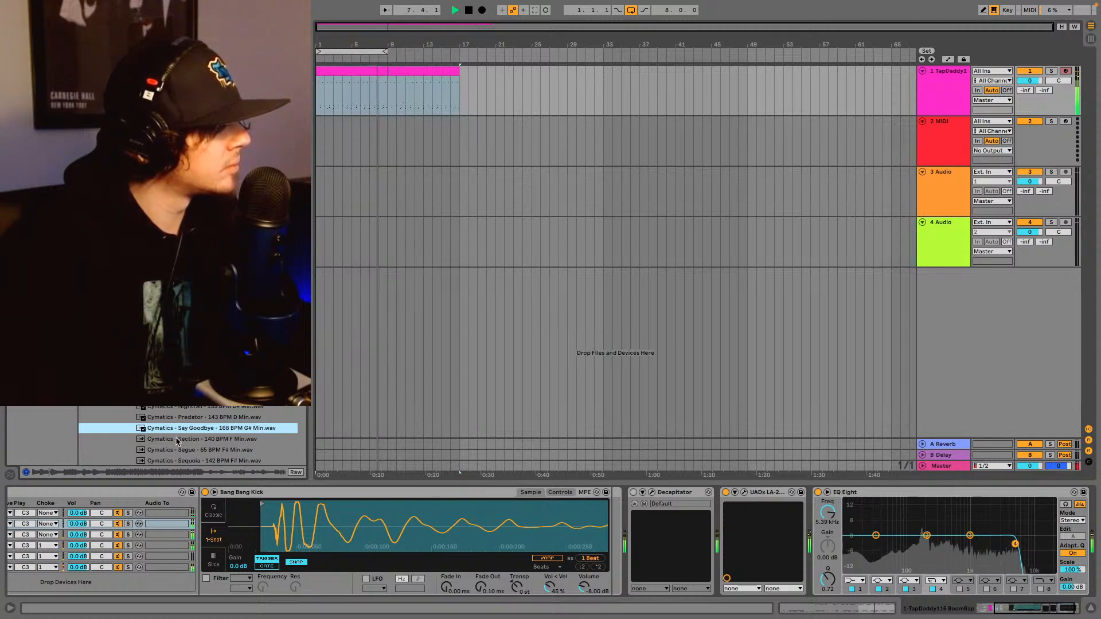
click(178, 439)
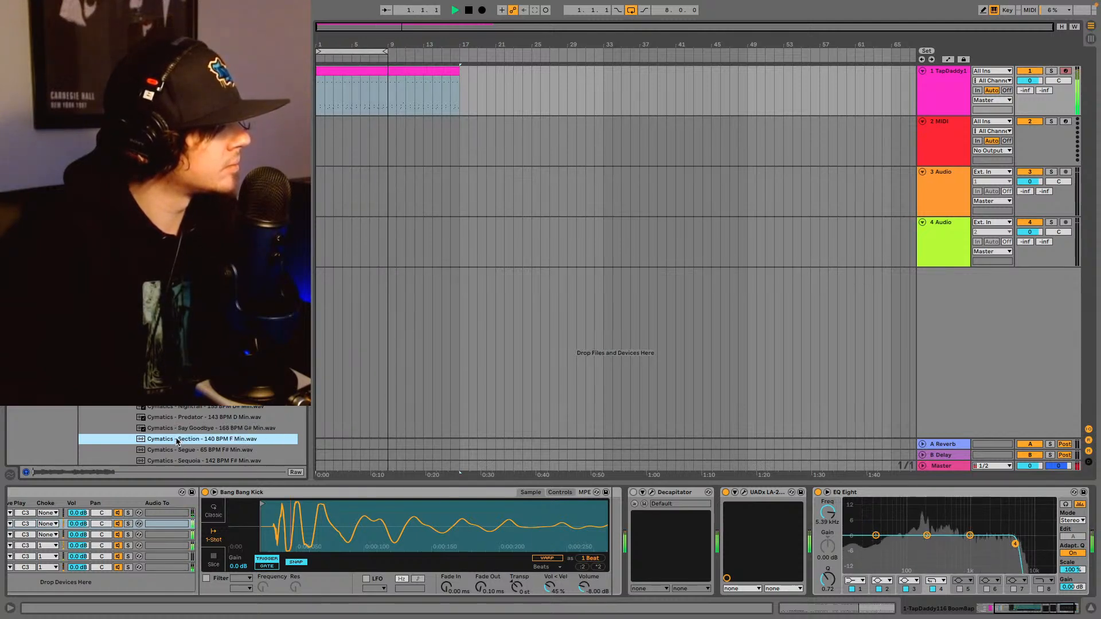
click(178, 451)
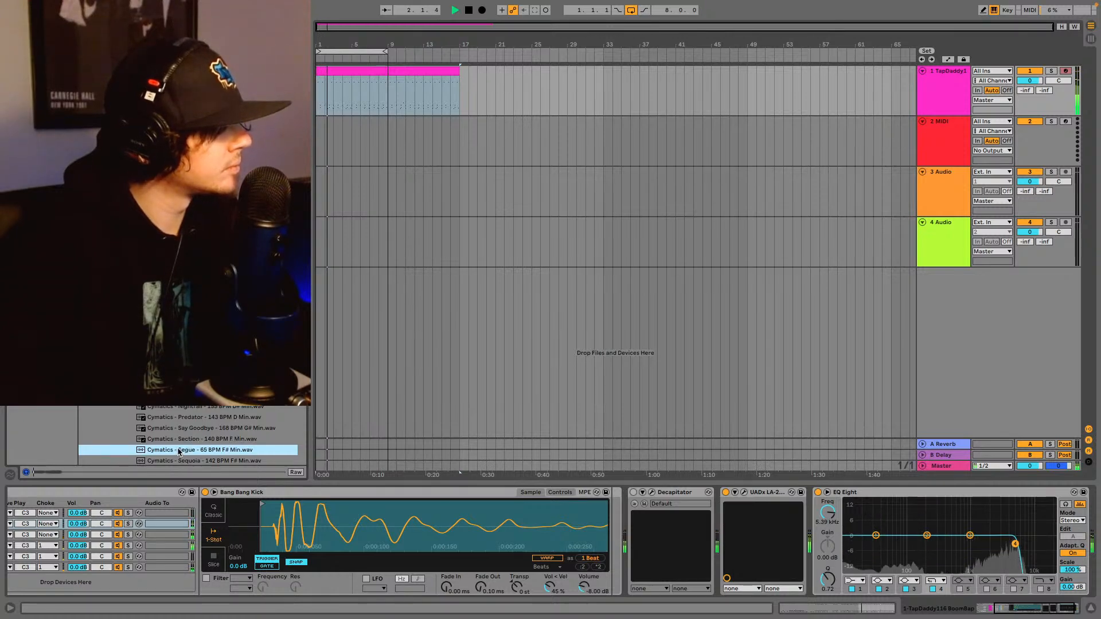
- Preview the Cymatics loops Sequoia, Shock Theory, Silicon and Sprite against the drum pattern
scroll(179, 448, down, 1)
click(181, 439)
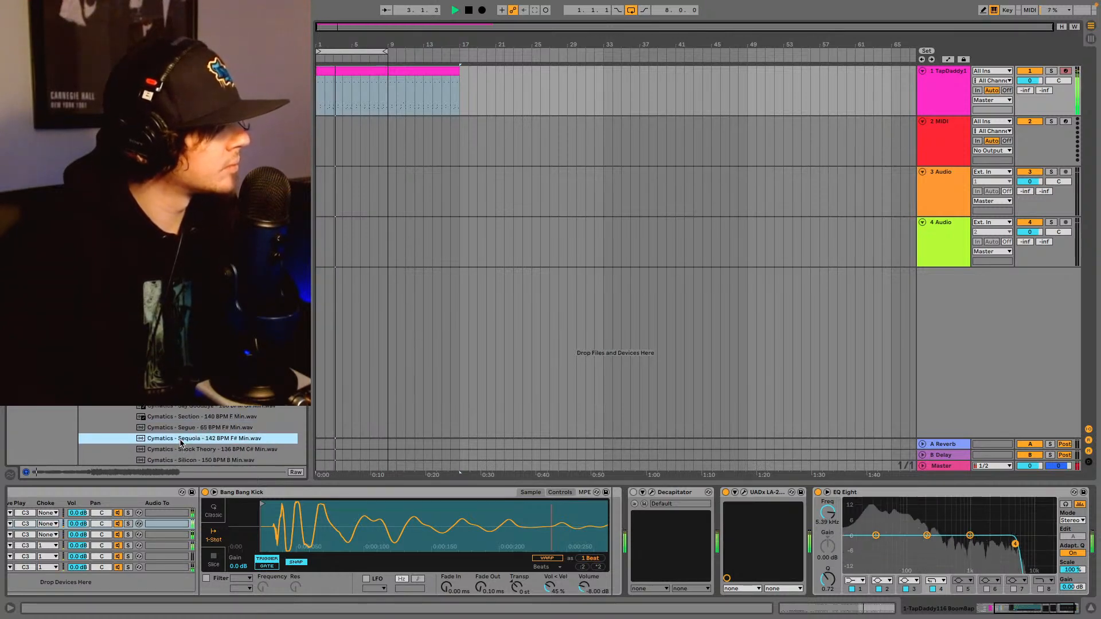
scroll(181, 442, down, 1)
click(184, 430)
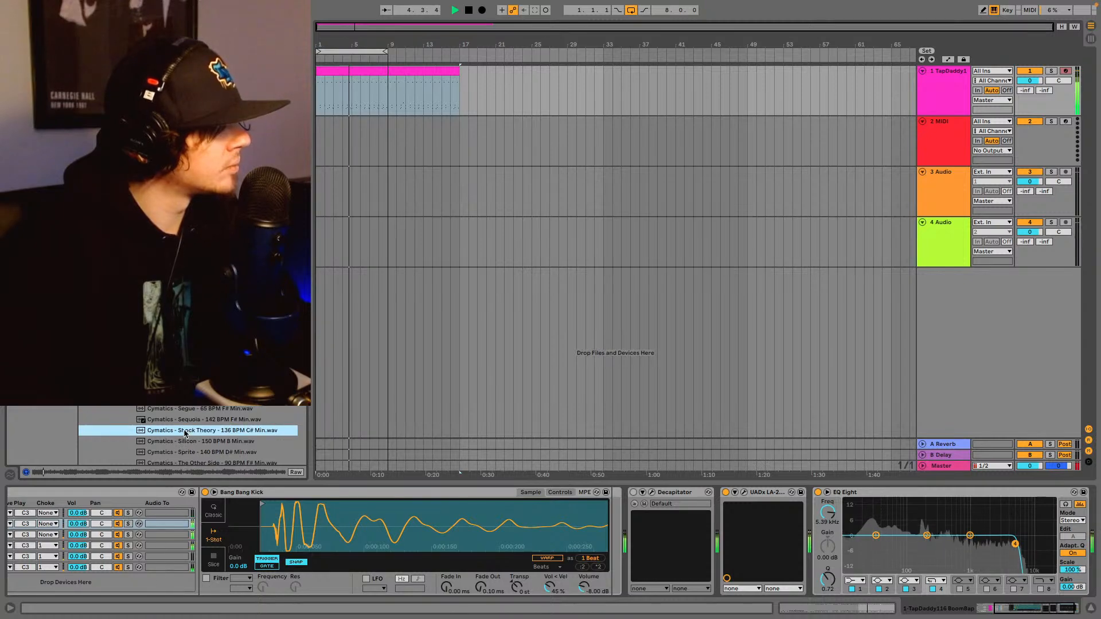
click(181, 440)
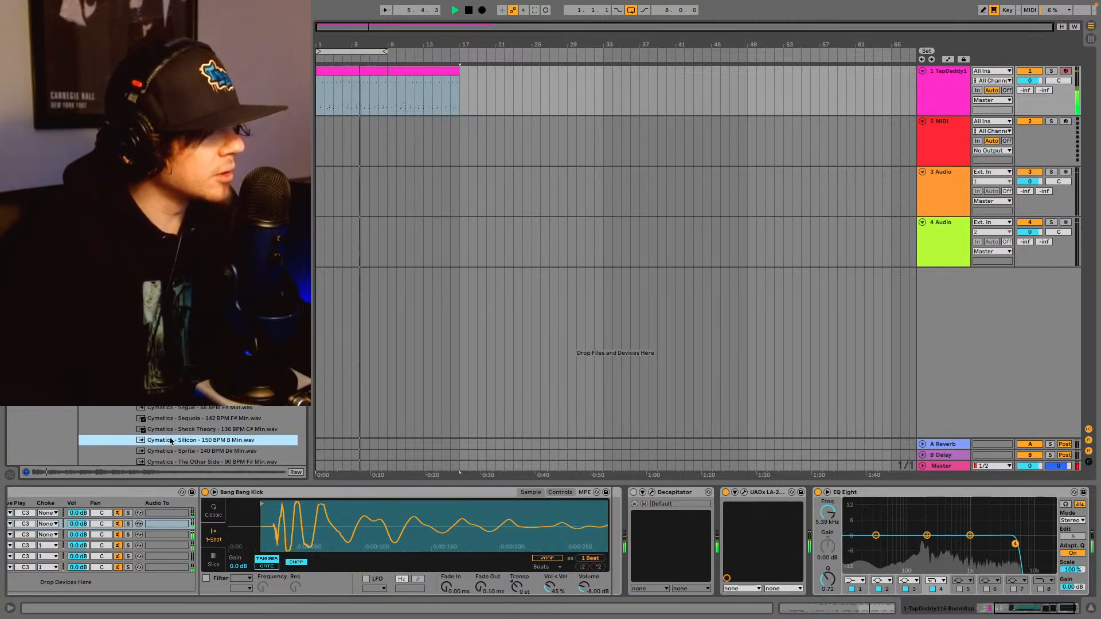
scroll(179, 436, down, 1)
scroll(179, 431, down, 1)
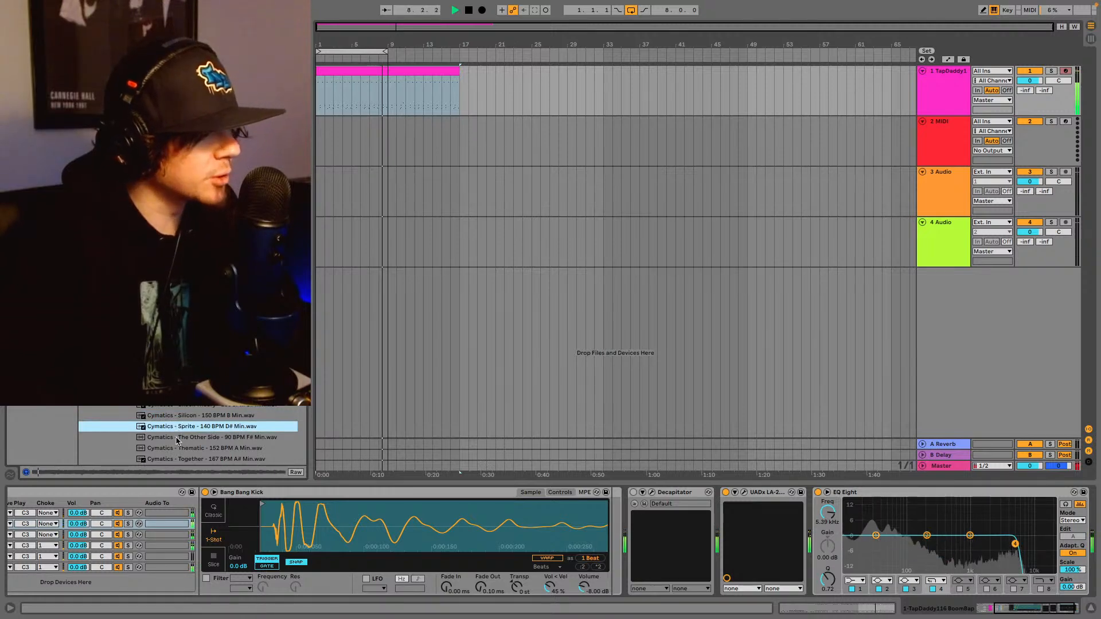
- Preview the Cymatics loops The Other Side and Together with the drums playing
click(178, 439)
scroll(182, 443, down, 1)
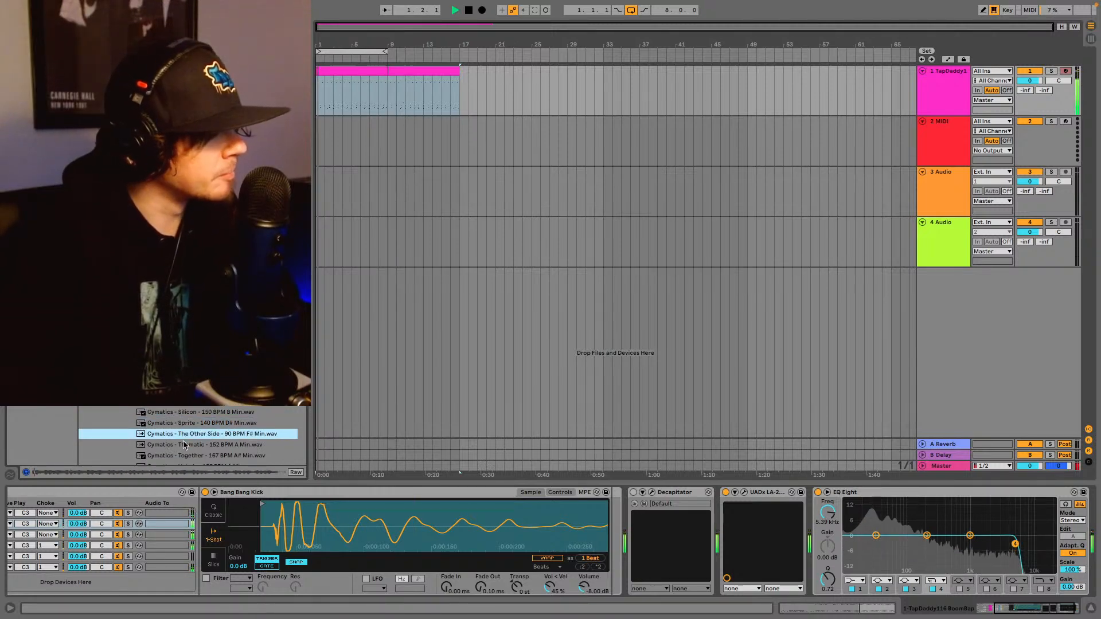
scroll(185, 445, down, 4)
key(Down)
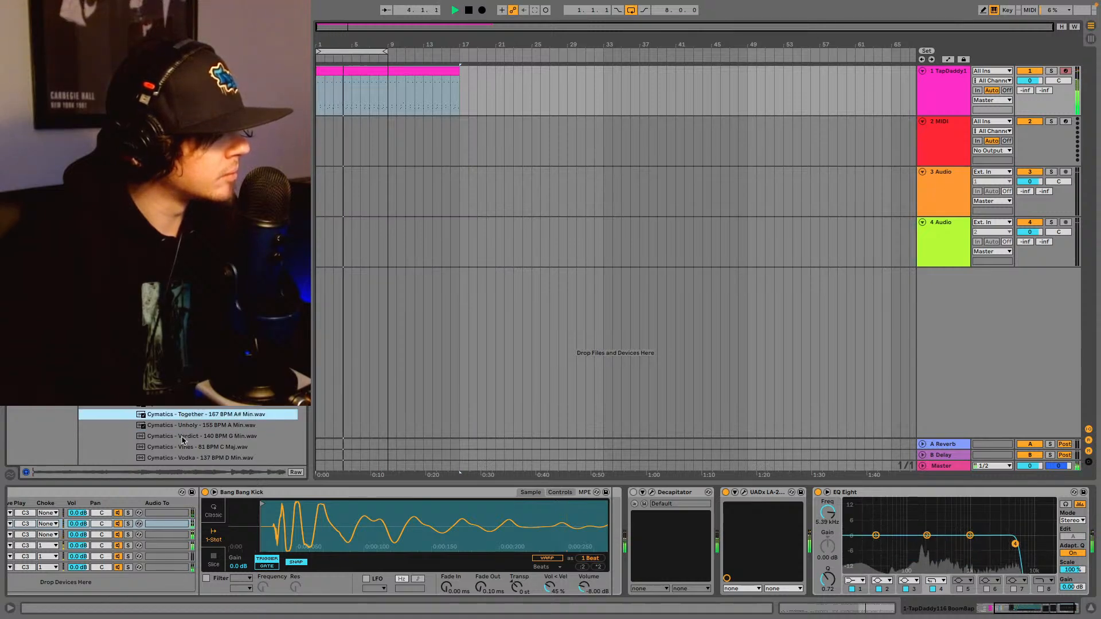
click(183, 437)
click(190, 416)
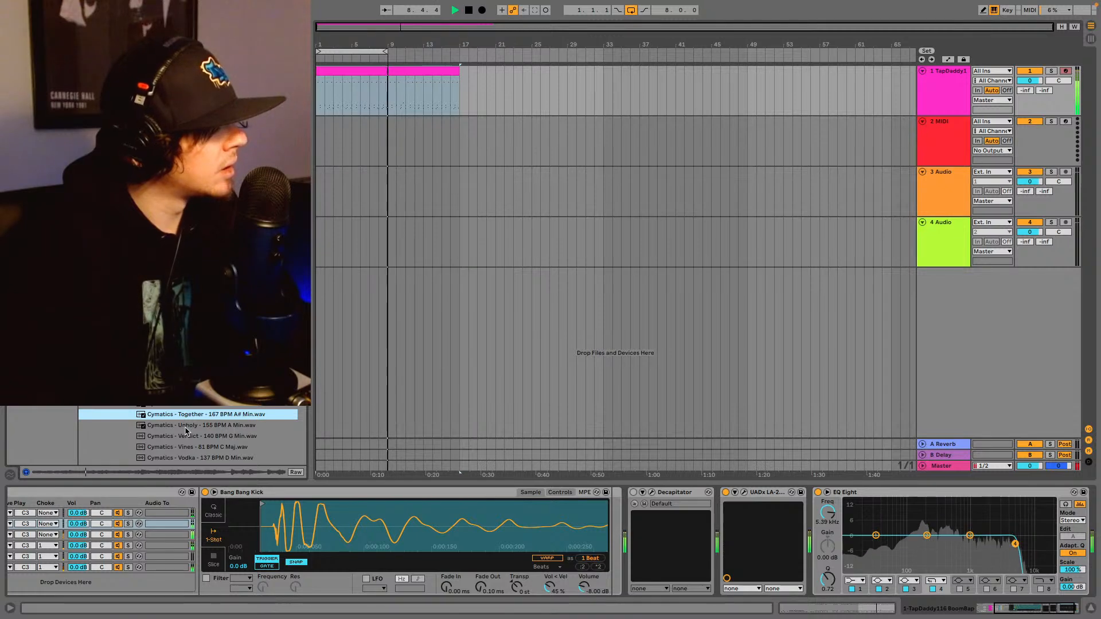
scroll(185, 442, down, 1)
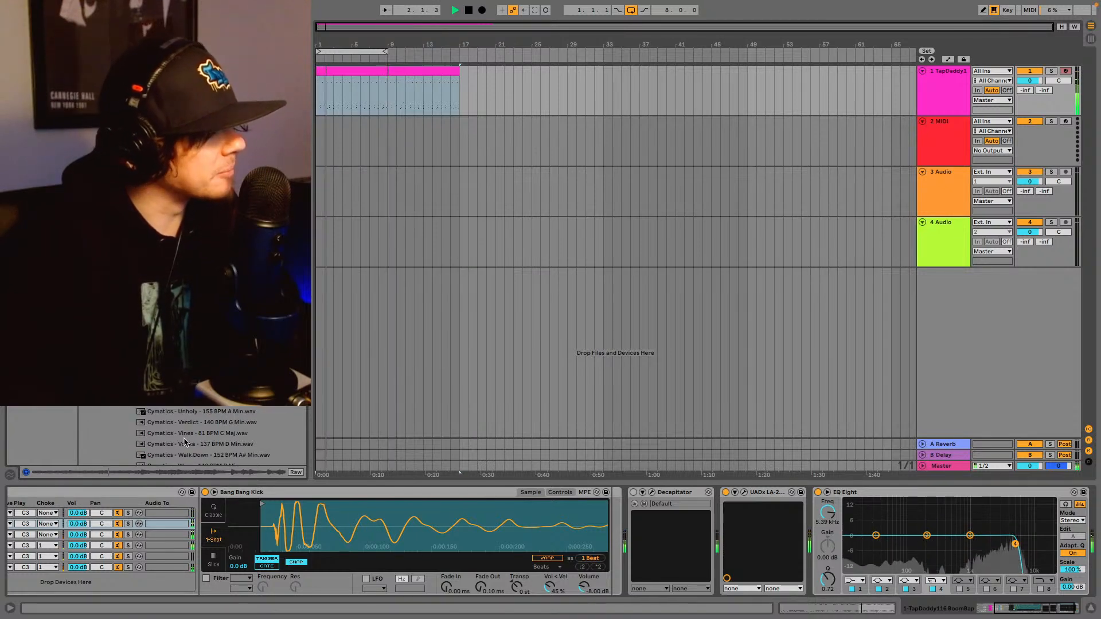
- Preview the Cymatics loops Verdict, Vines, Vodka, Walk Down and Warp, then stop playback
click(190, 424)
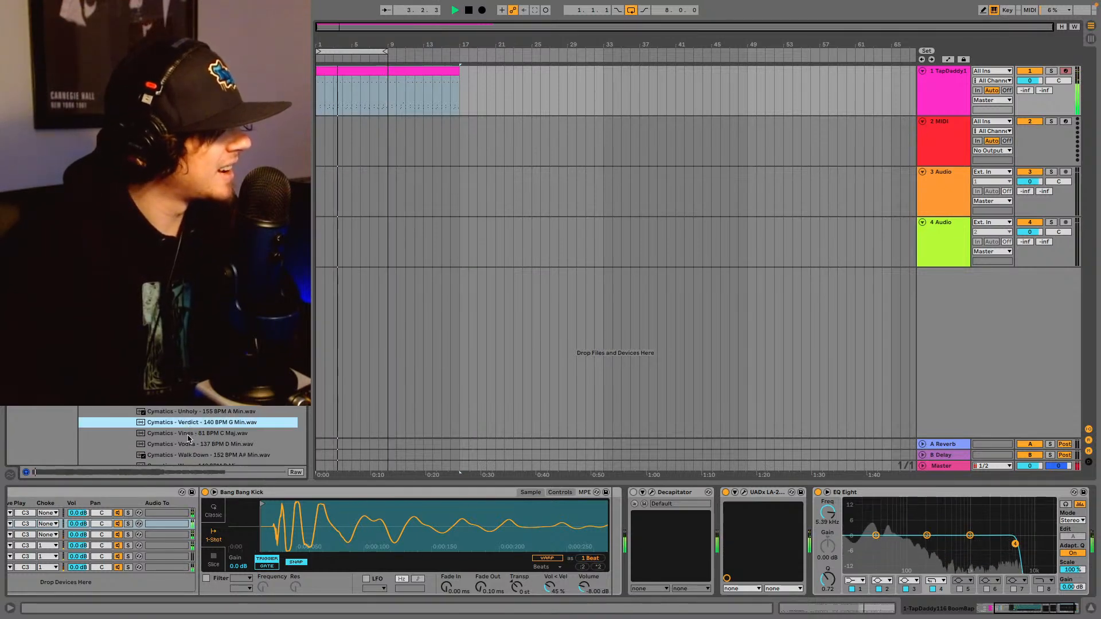
click(189, 436)
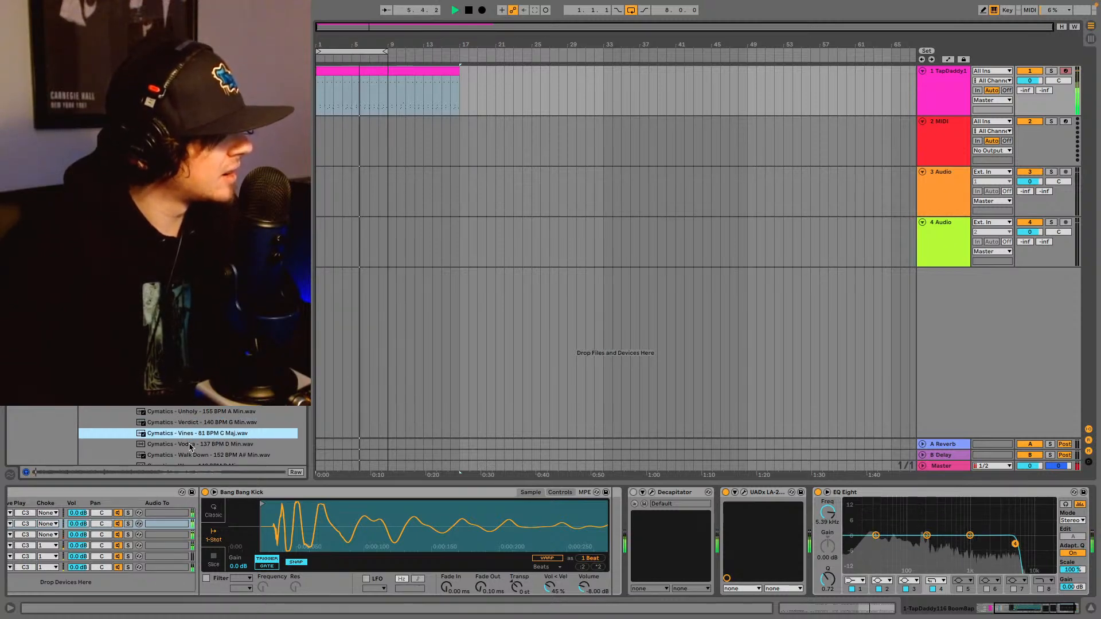
click(190, 445)
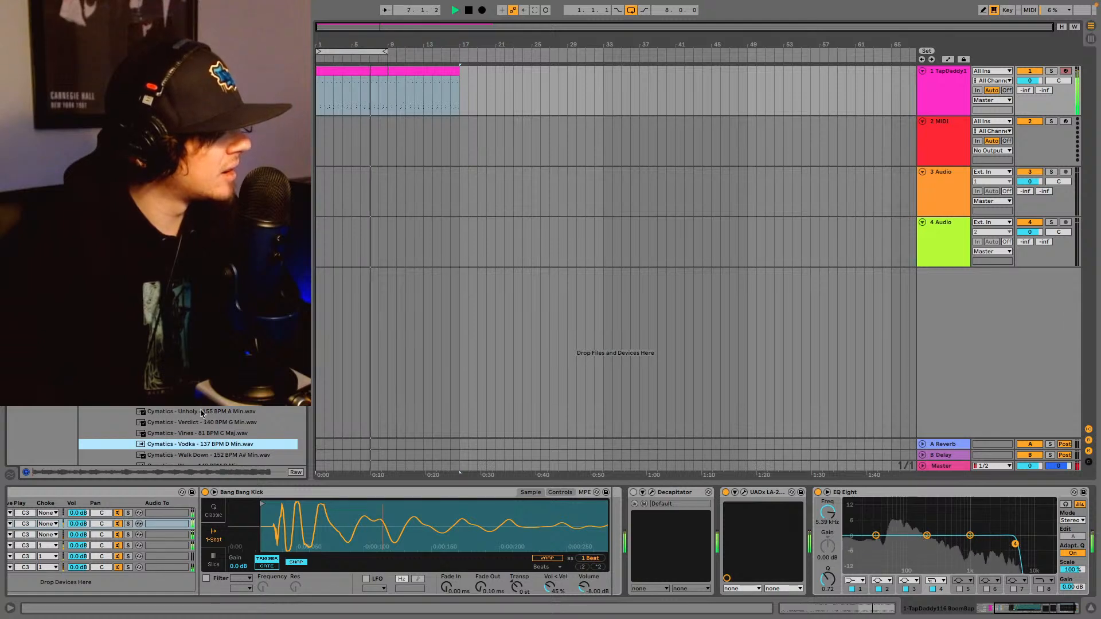
click(183, 454)
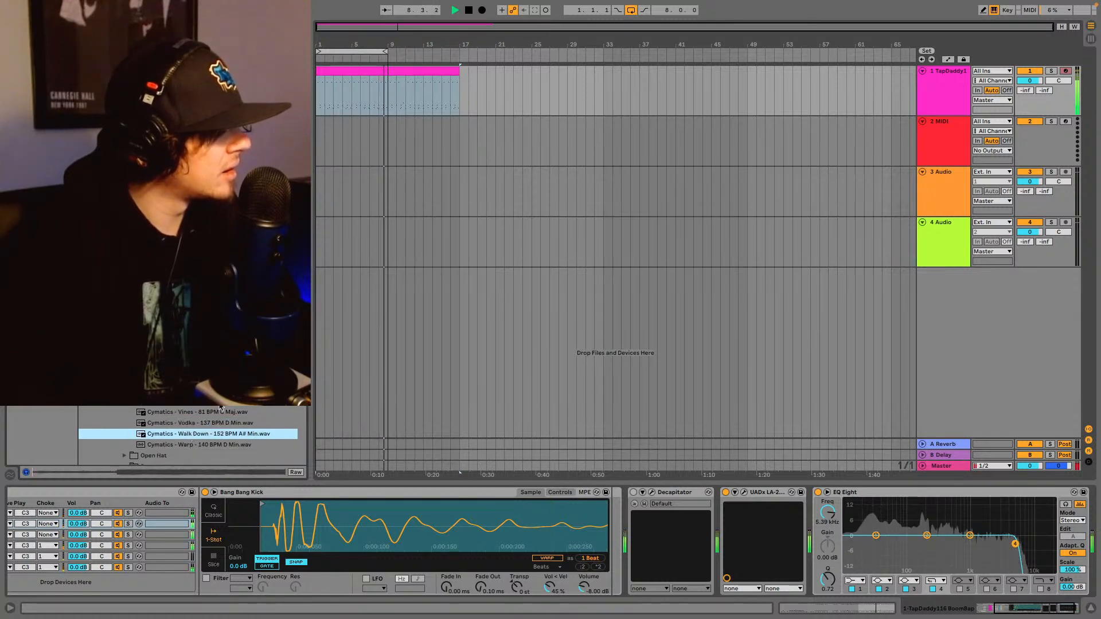
click(195, 445)
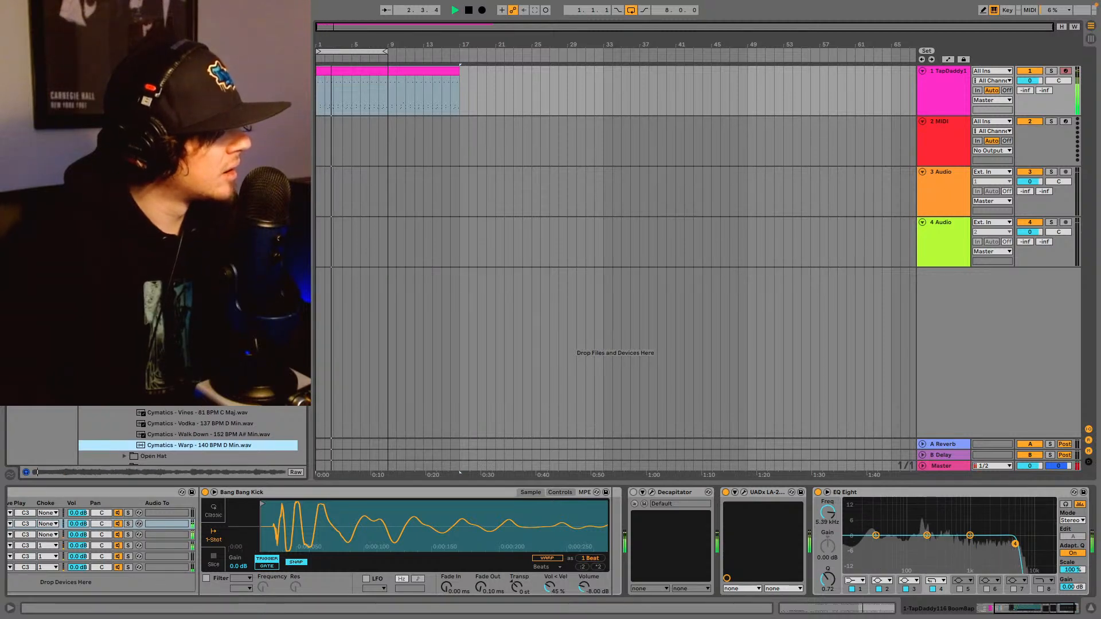
key(space)
- Find the Unused Samples folder beyond the Cymatics packs and expand its Piano, Rhodes, Keys subfolder
scroll(174, 412, down, 10)
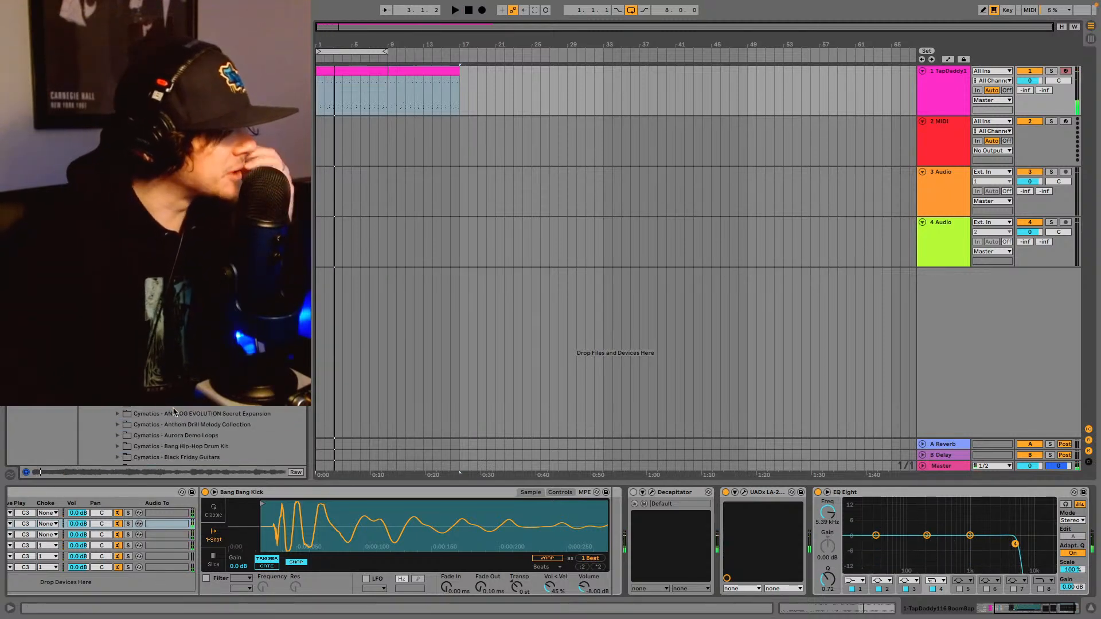
scroll(176, 412, down, 6)
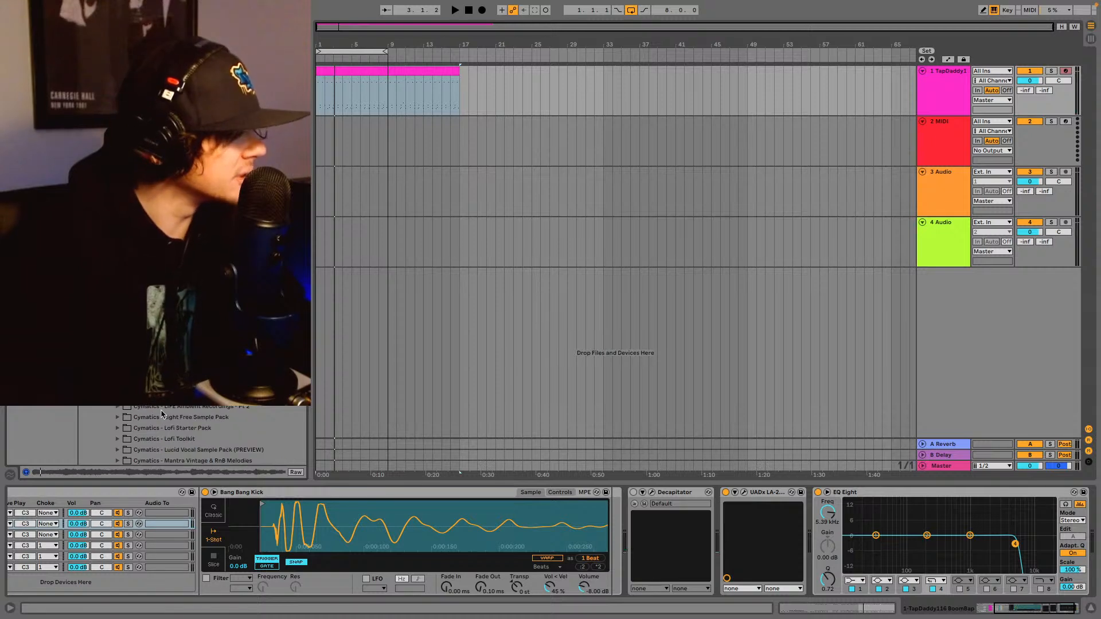
scroll(163, 414, down, 15)
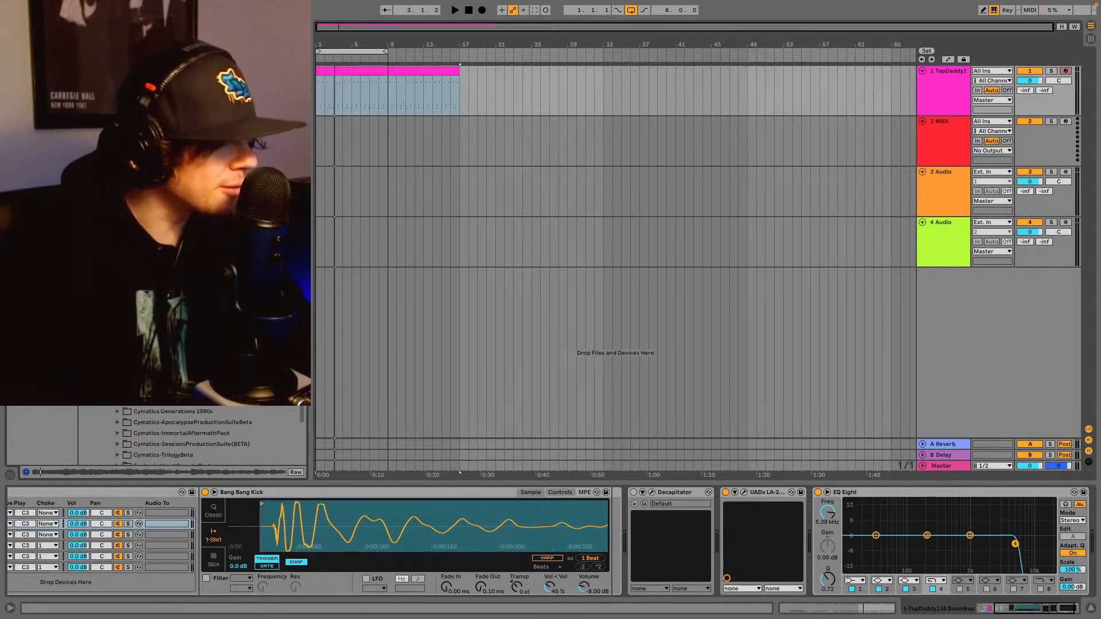
scroll(172, 436, down, 10)
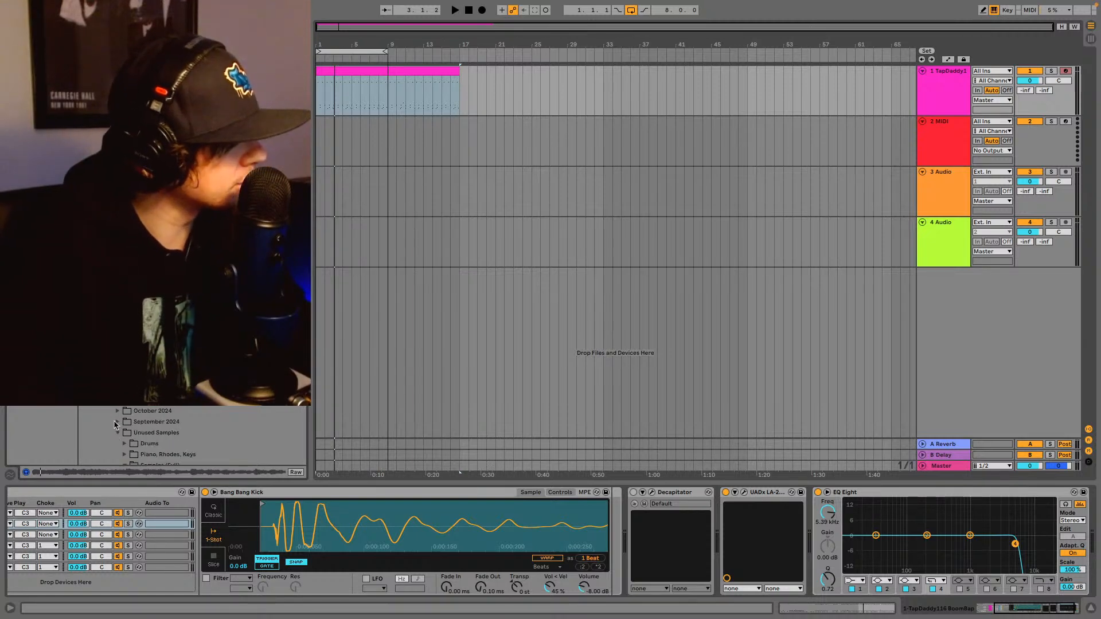
scroll(132, 419, down, 2)
click(133, 414)
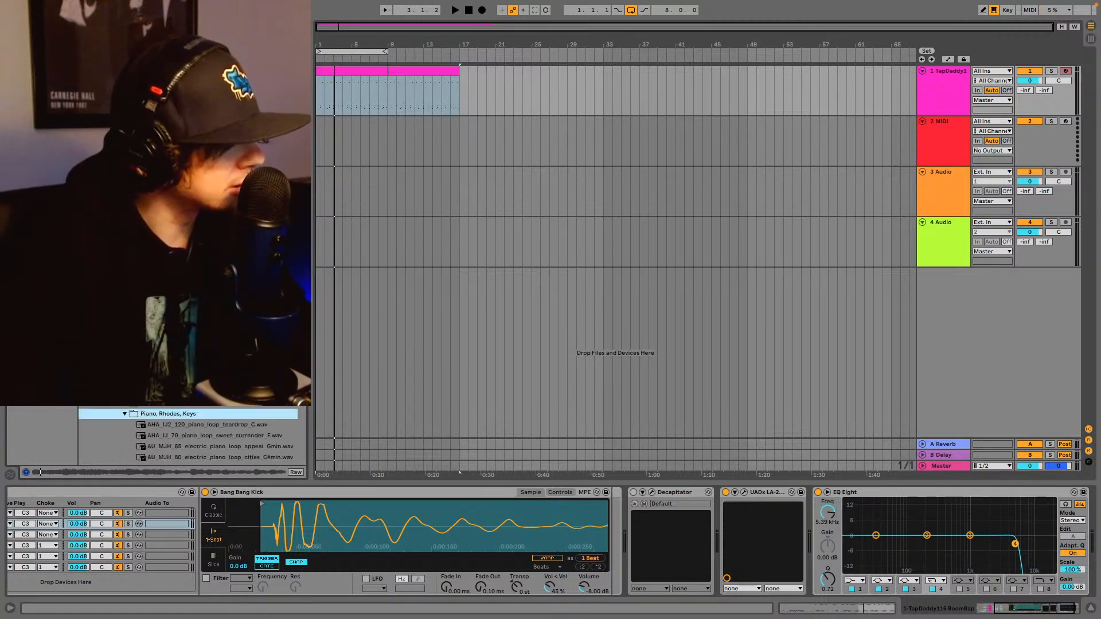
- Audition the piano and keys loops in the Piano, Rhodes, Keys folder, including the SIG and SLS samples
scroll(141, 424, down, 5)
scroll(164, 446, down, 10)
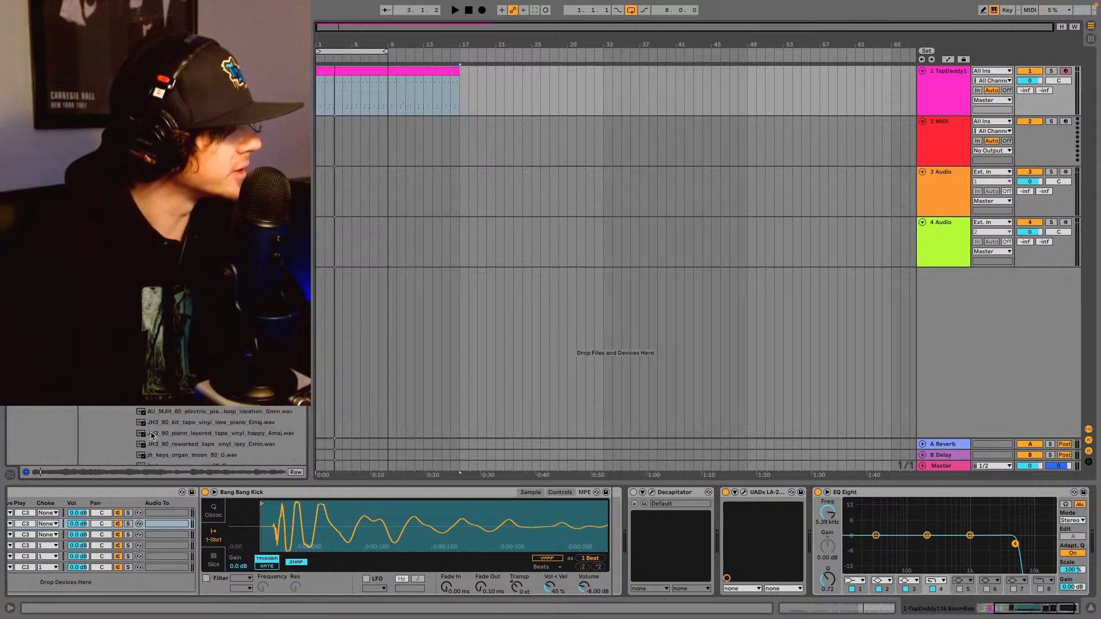
scroll(164, 445, down, 2)
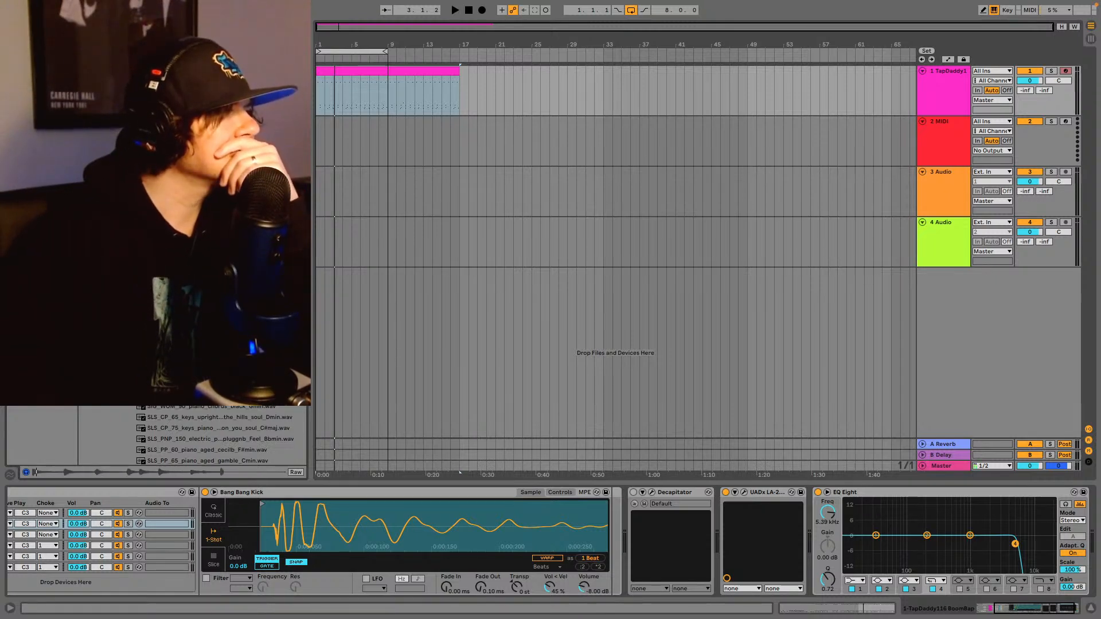
scroll(198, 407, down, 15)
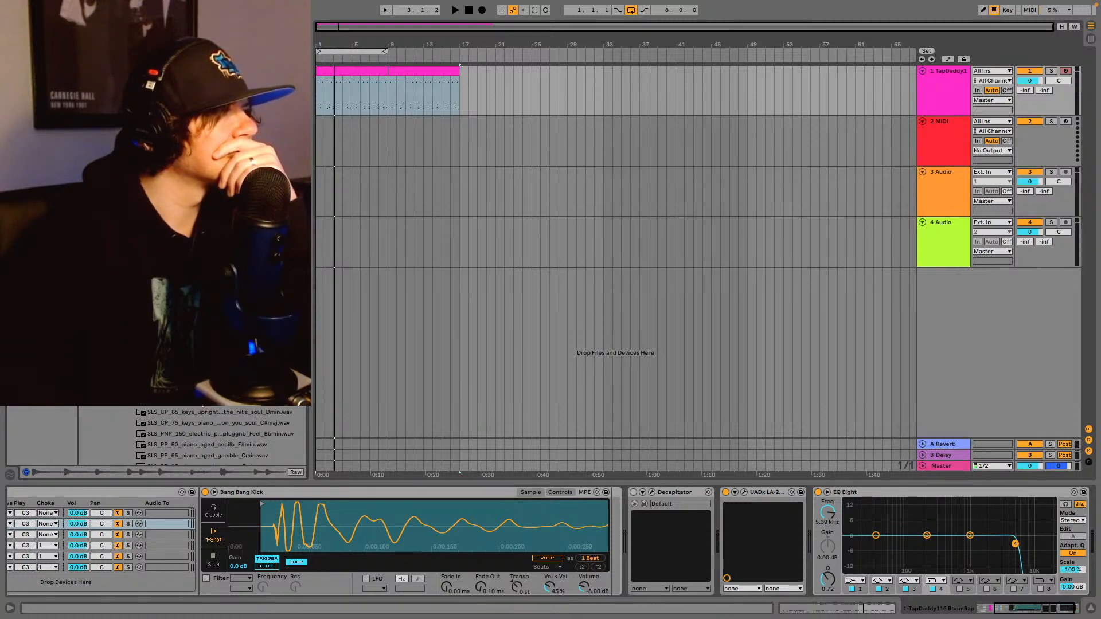
scroll(198, 407, down, 3)
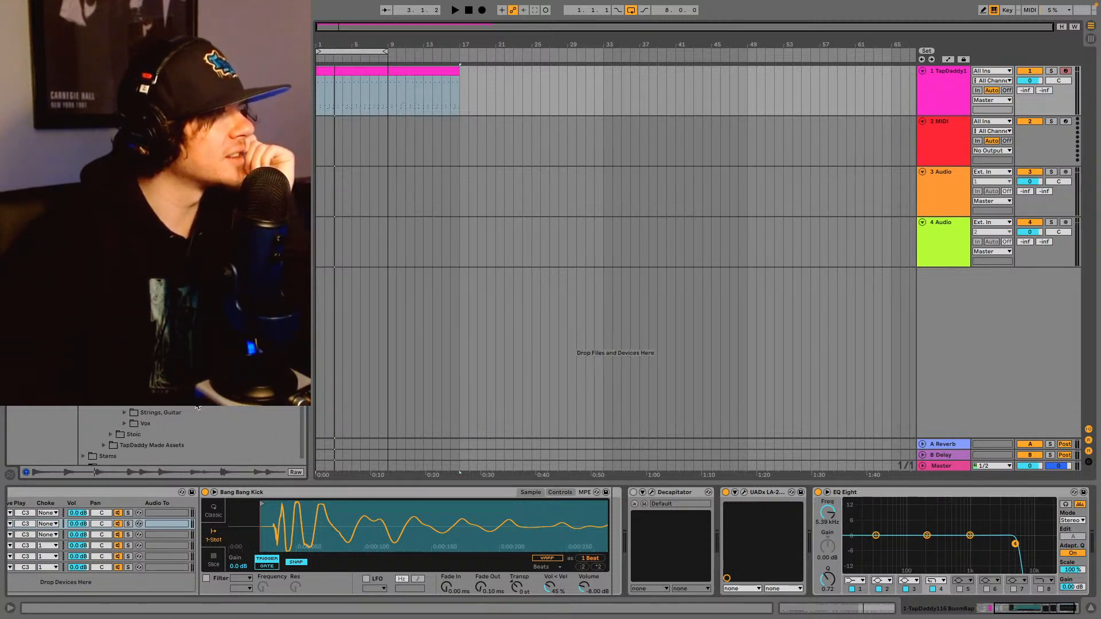
scroll(198, 436, up, 15)
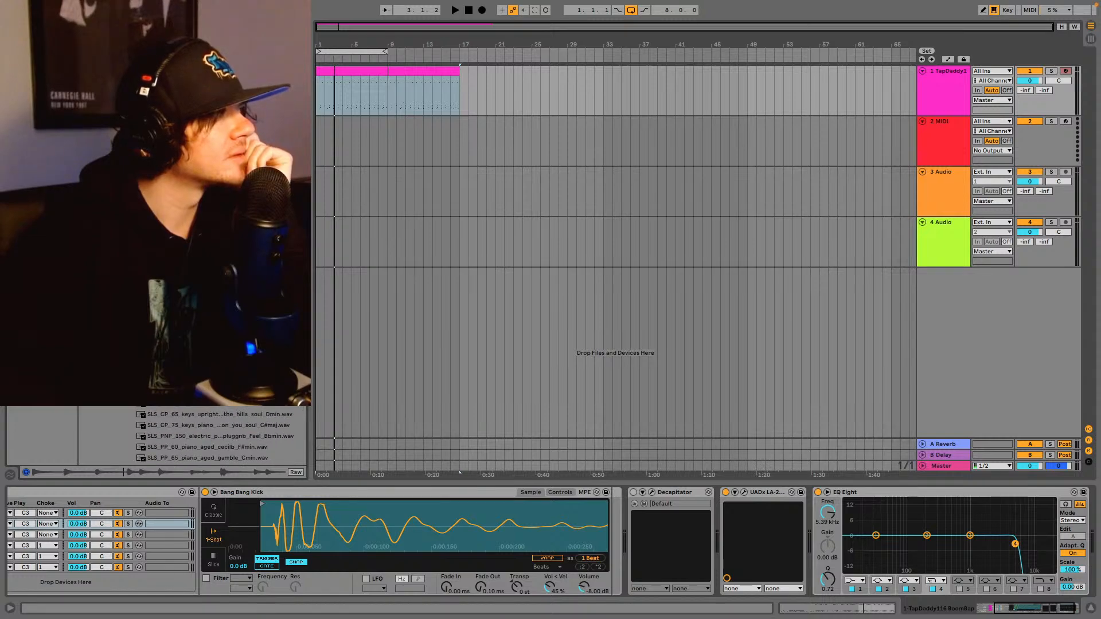
click(198, 344)
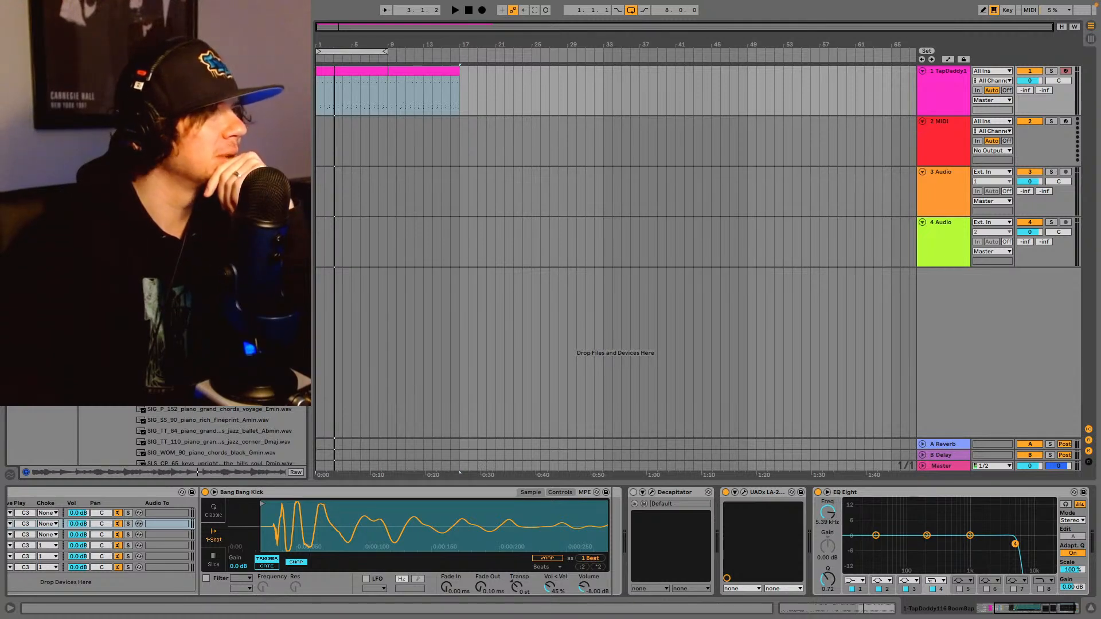
- Place the OS_VC2_70_upright_piano_chords_sunset_F loop at bar 1 of track 3 and extend the playback loop to 16 bars
drag(218, 399, 318, 210)
key(space)
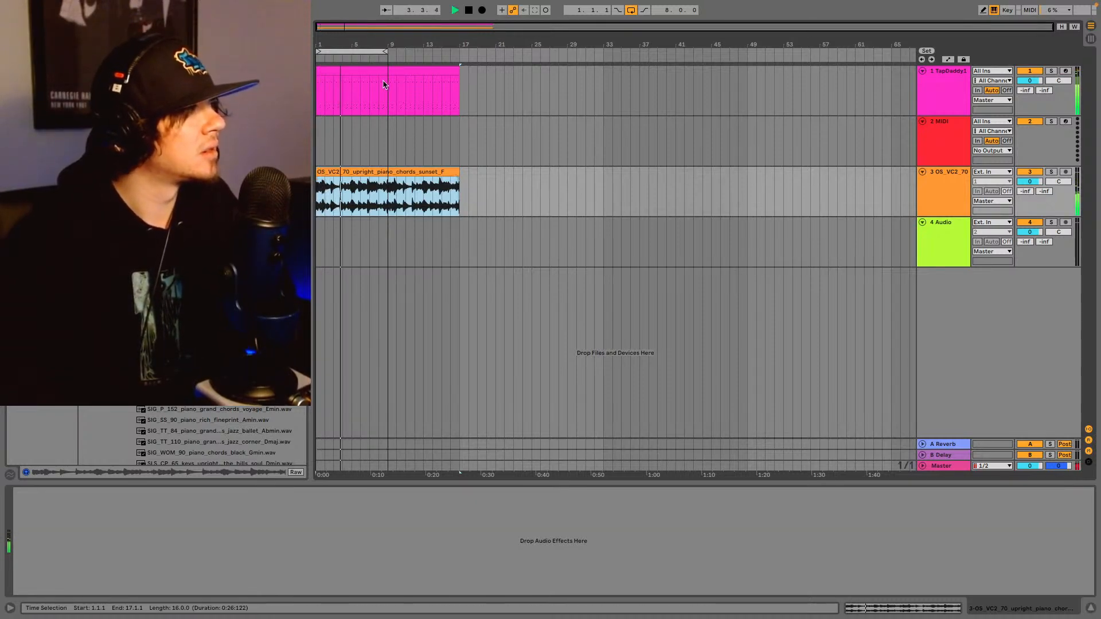
drag(388, 74, 317, 75)
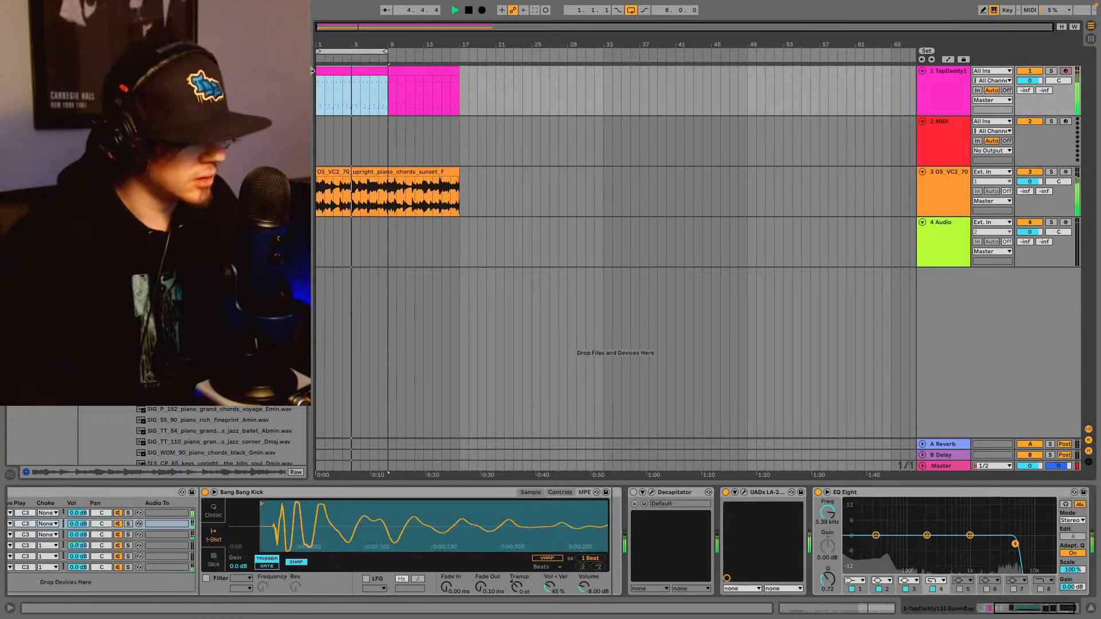
drag(392, 98, 459, 99)
click(369, 171)
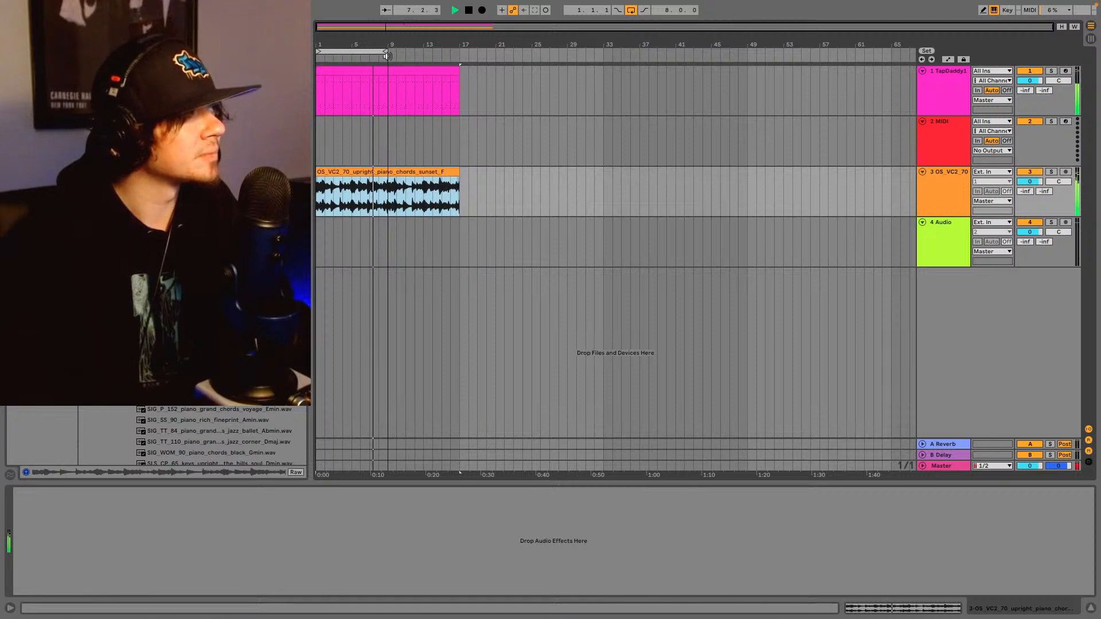
drag(385, 53, 458, 63)
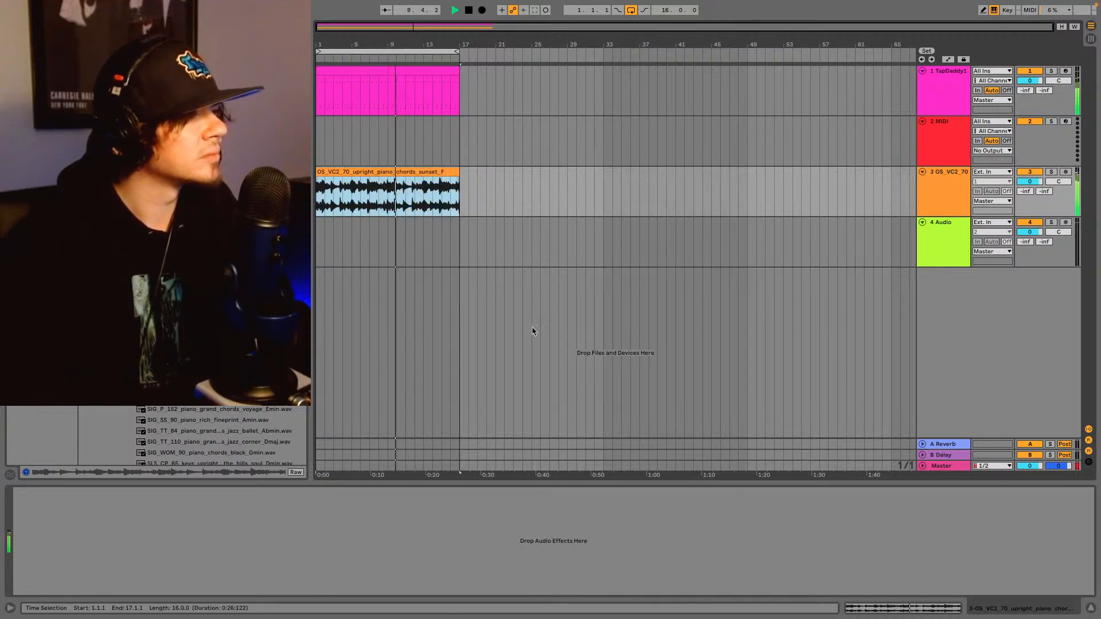
- Set the upright piano clip's warp mode to Complex and transpose it down 2 semitones
click(899, 609)
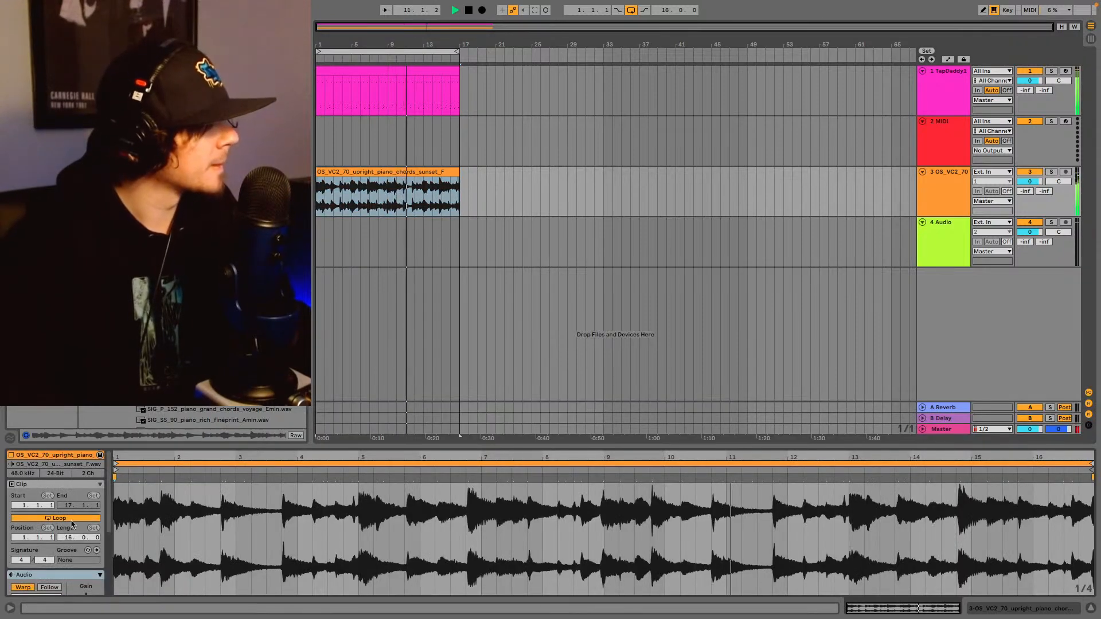
scroll(63, 549, down, 2)
click(58, 549)
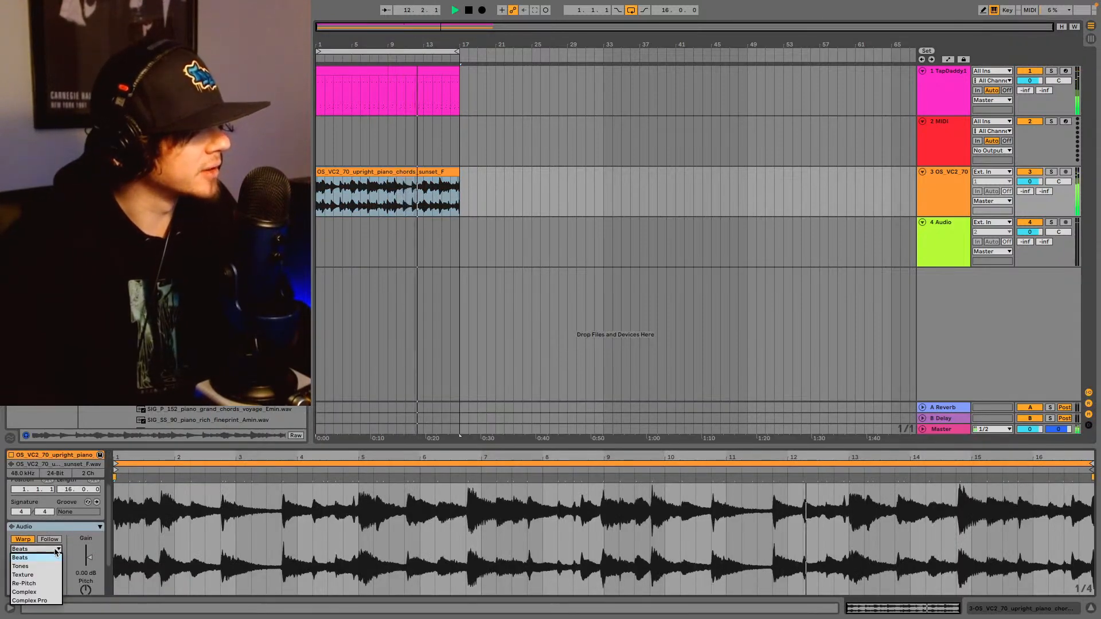
click(40, 594)
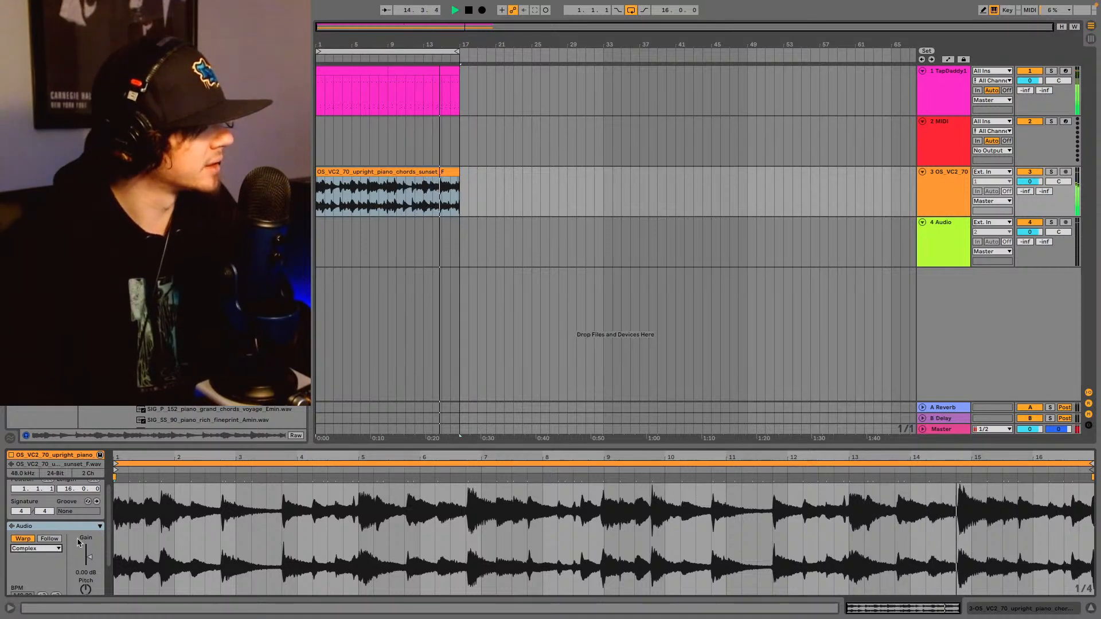
scroll(58, 533, down, 2)
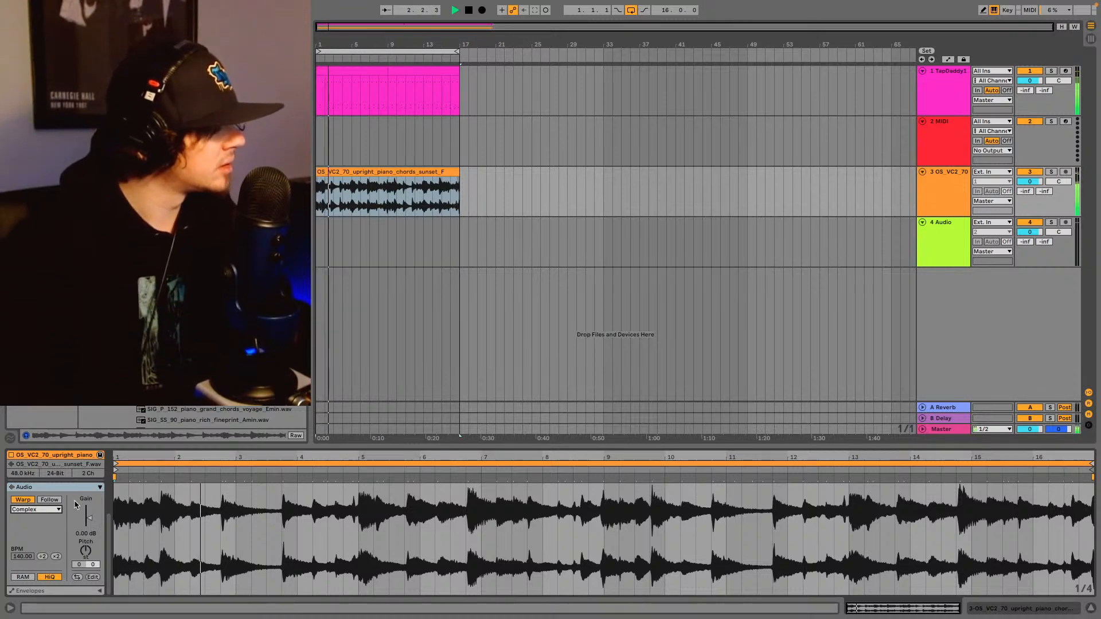
drag(95, 547, 91, 556)
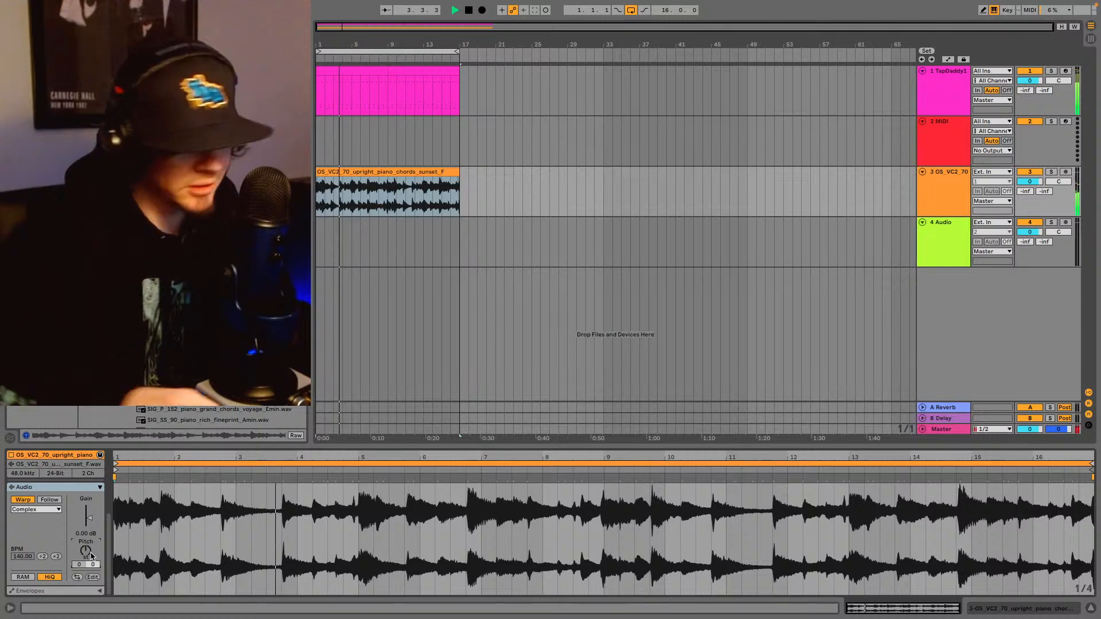
key(Down)
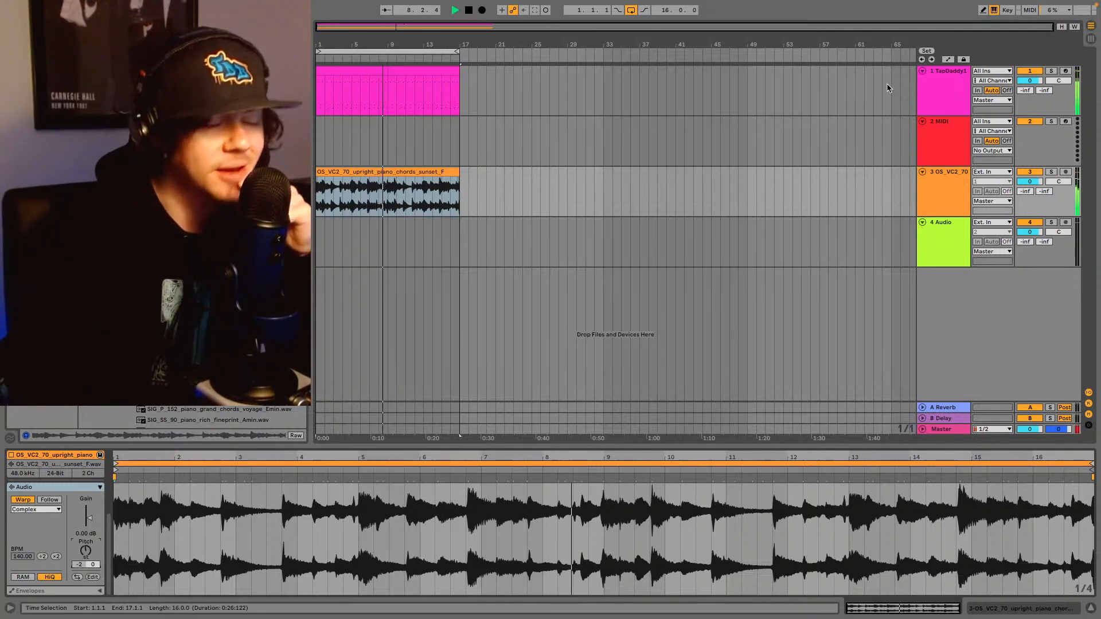
- Duplicate the TapDaddy116 BoomBap drum track, deactivate the original track and restart playback
click(926, 83)
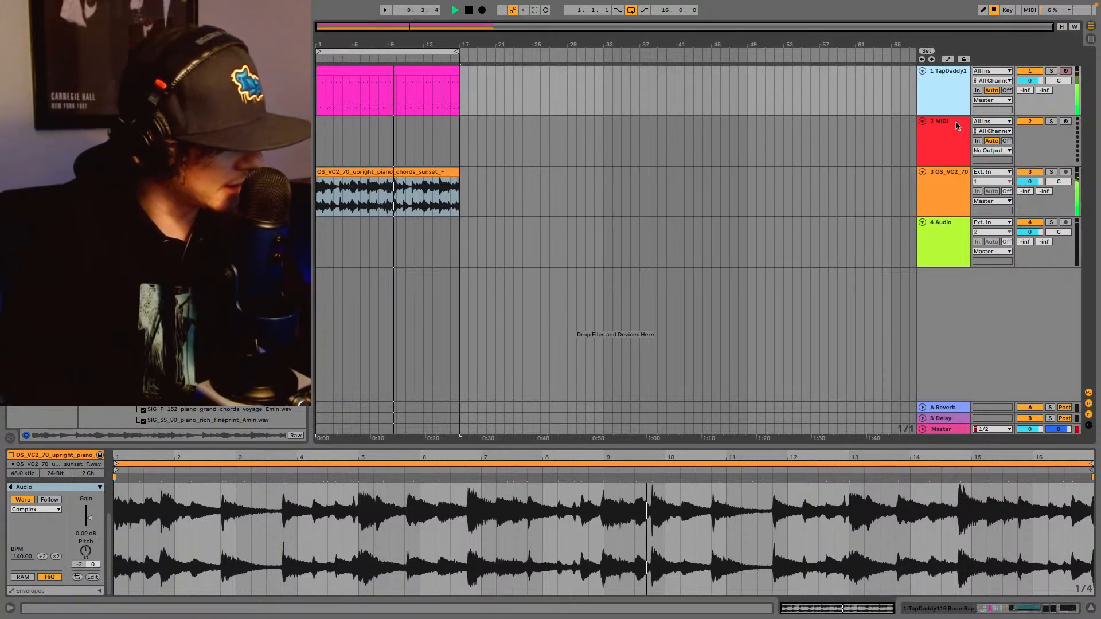
key(ctrl+d)
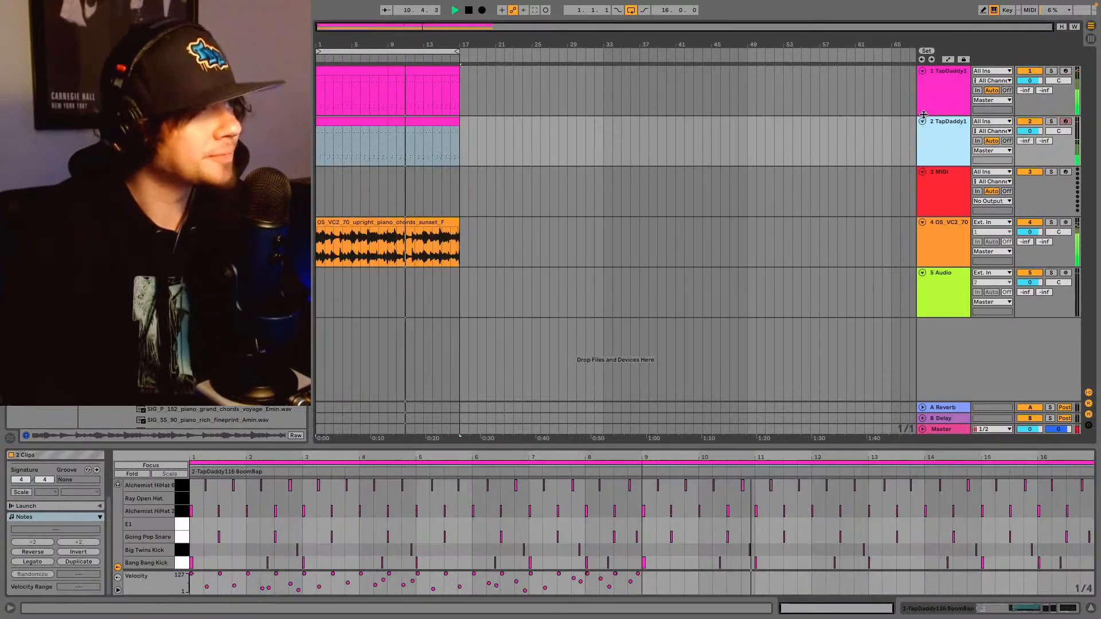
click(1030, 71)
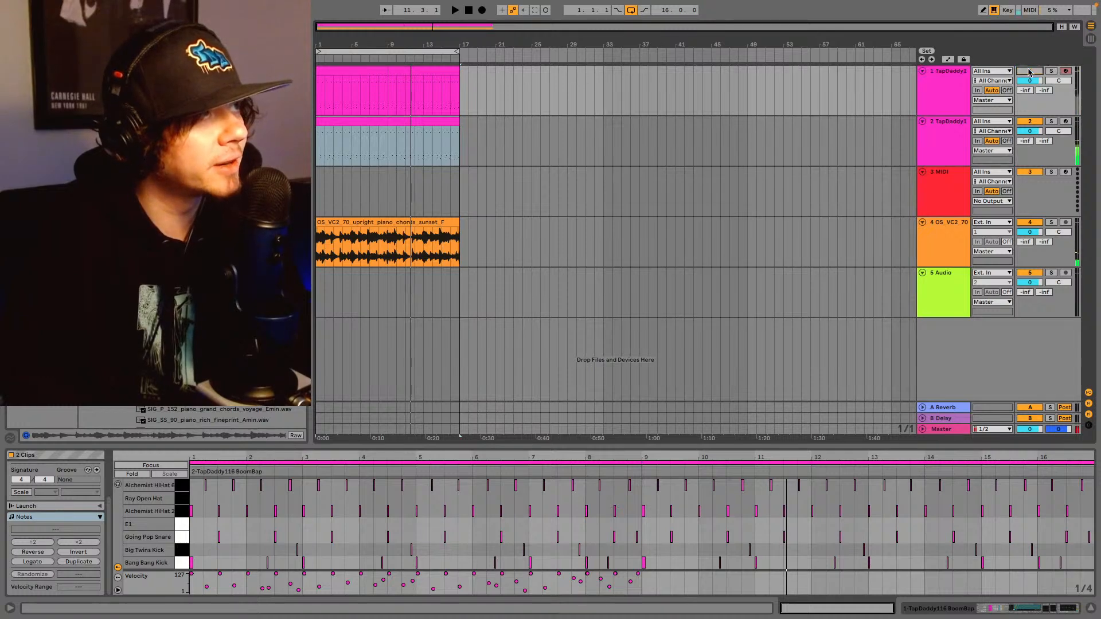
click(939, 94)
key(space)
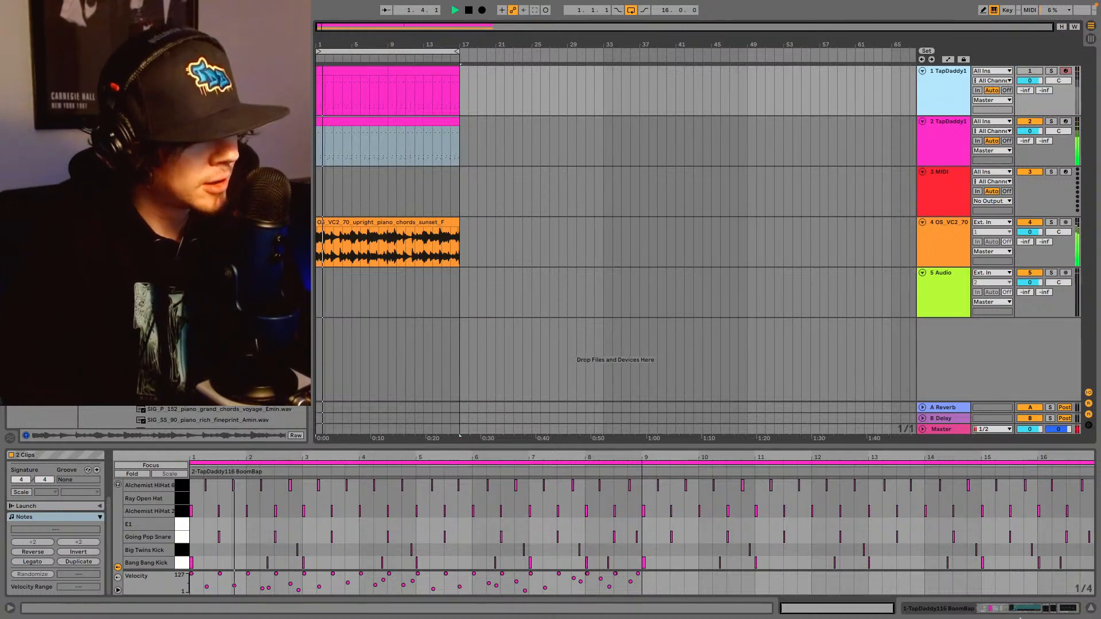
- Solo the original drum track and mute the Ray Open Hat and Alchemist HiHat pads in its drum rack
click(982, 610)
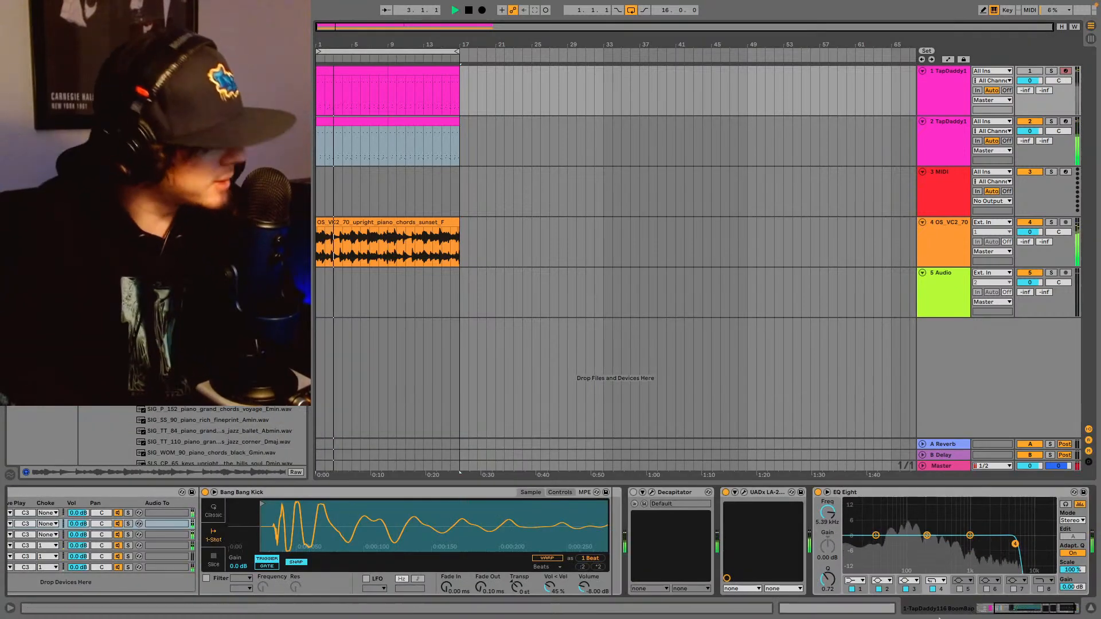
scroll(940, 617, left, 5)
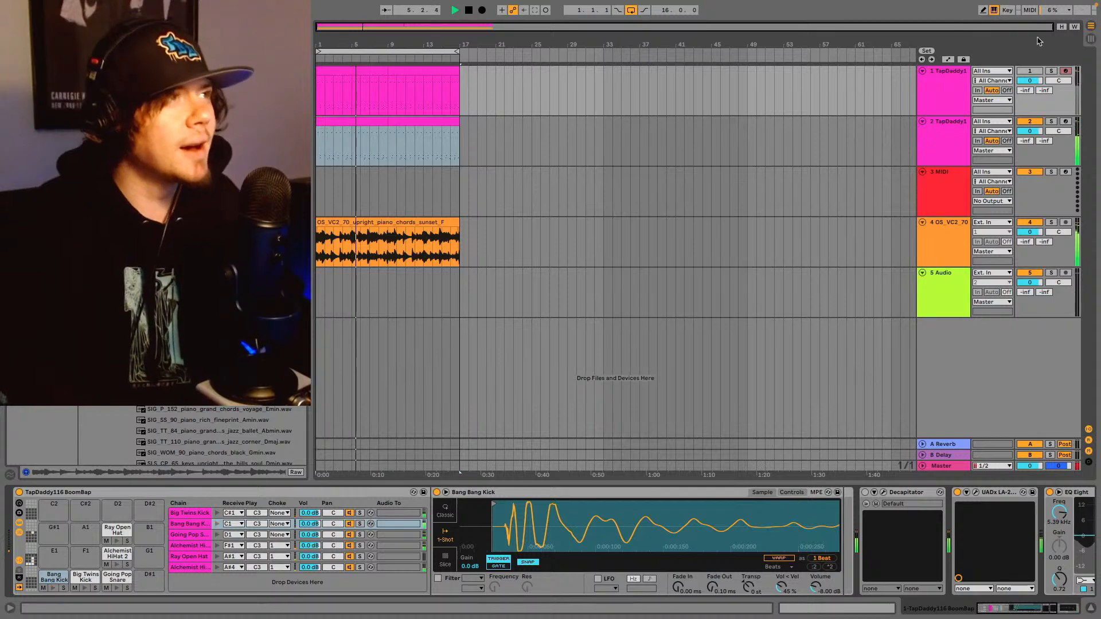
click(1052, 70)
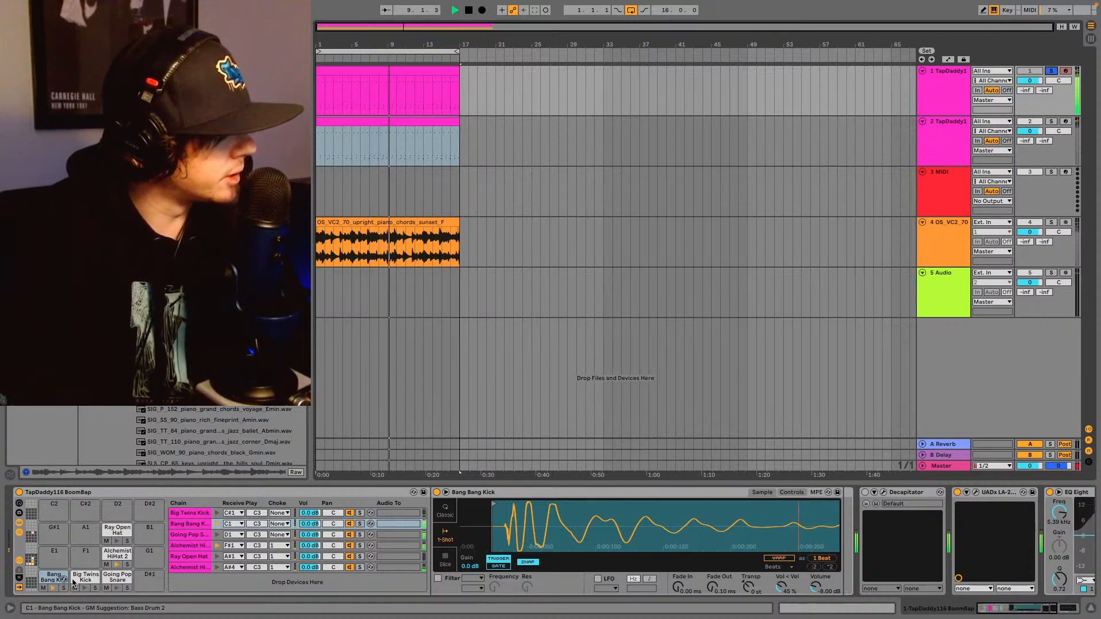
click(105, 560)
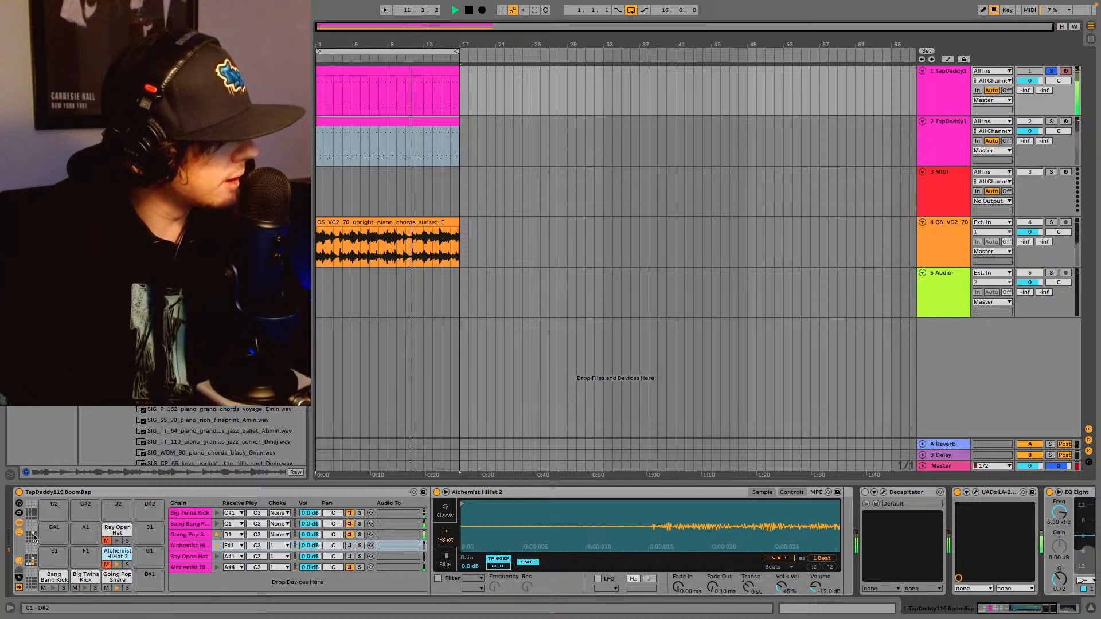
click(30, 563)
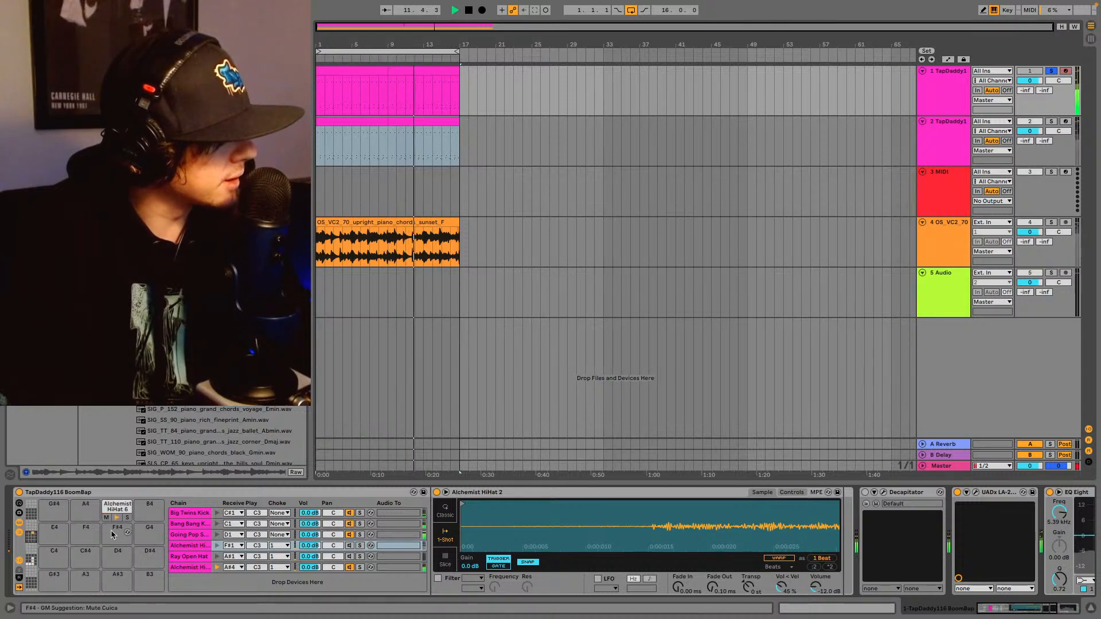
click(30, 564)
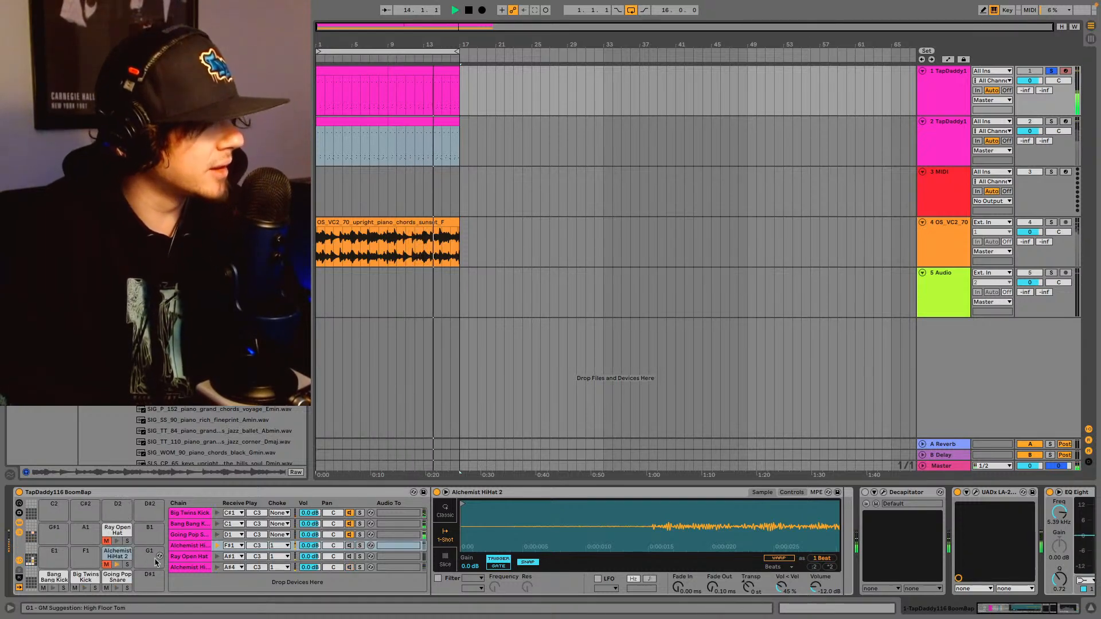
- Turn off the UADx LA-2A on the original drum track and unsolo the track
click(1048, 609)
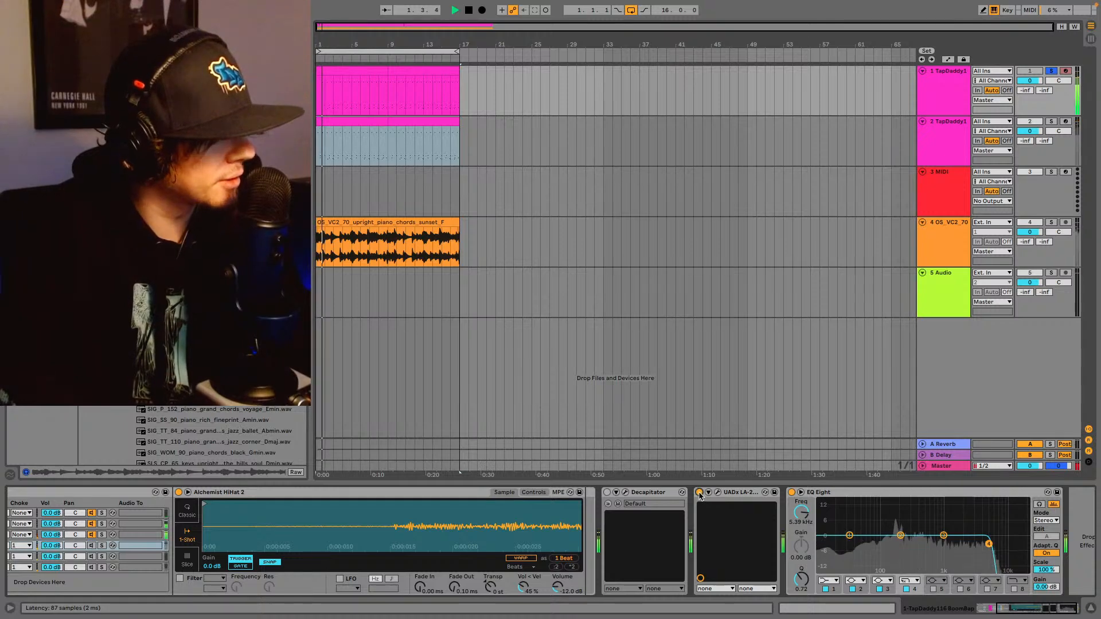
click(699, 493)
click(990, 609)
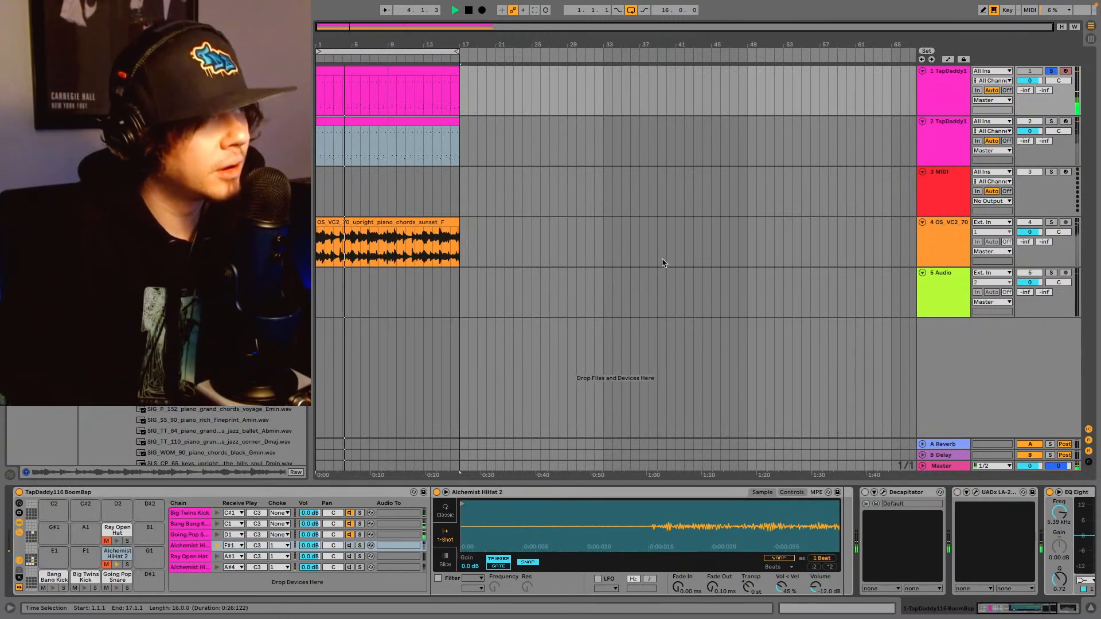
click(1052, 70)
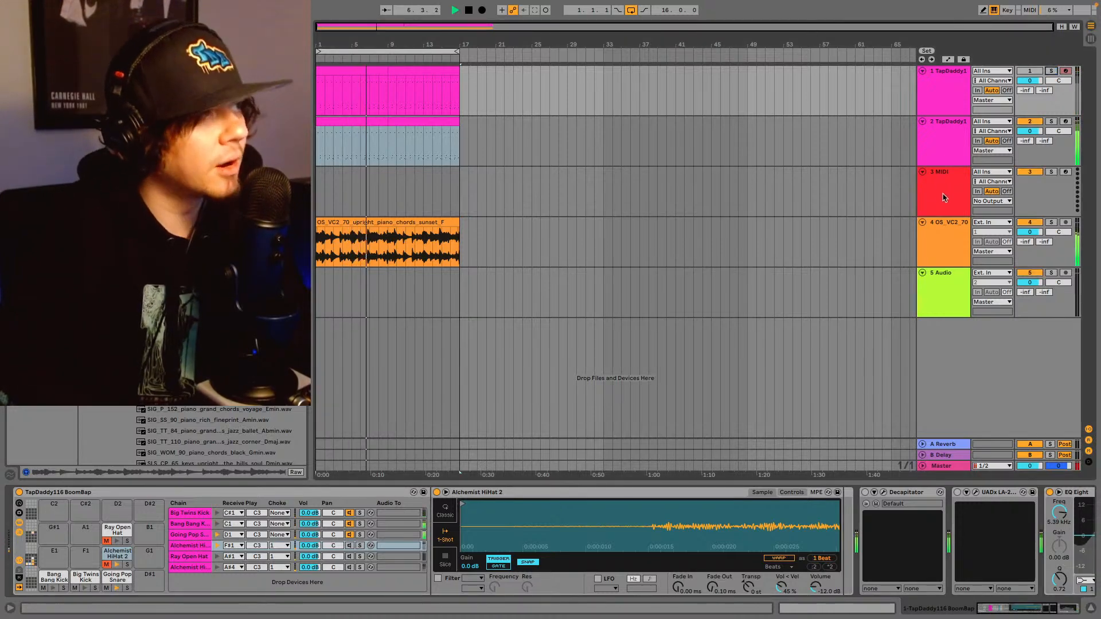
- Add a Glue Compressor to the upright piano track and expand its sidechain section
click(945, 224)
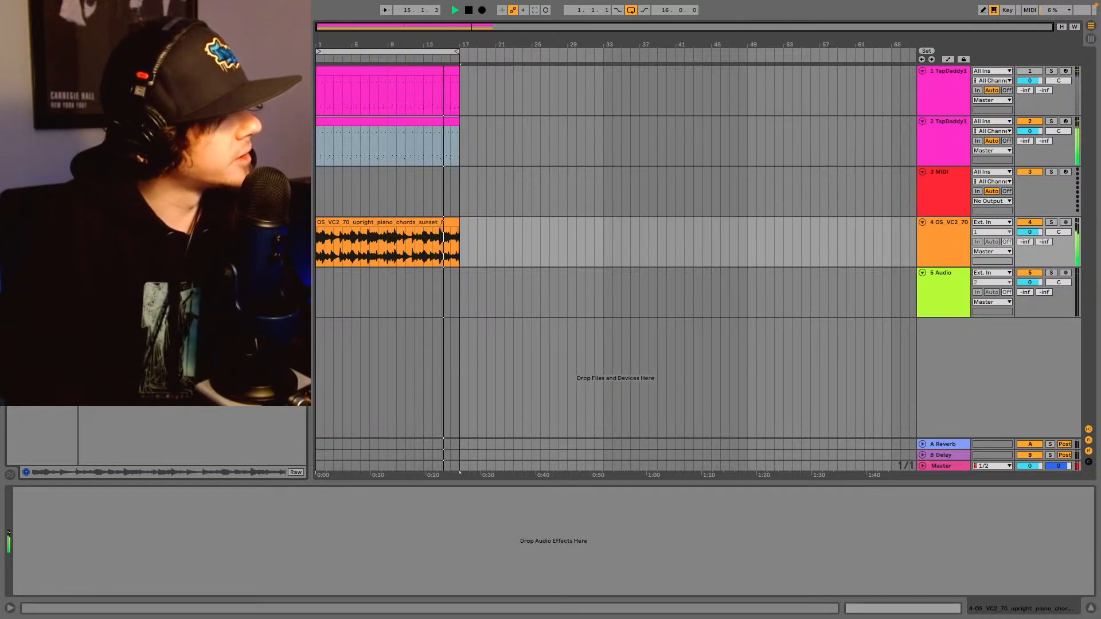
click(417, 251)
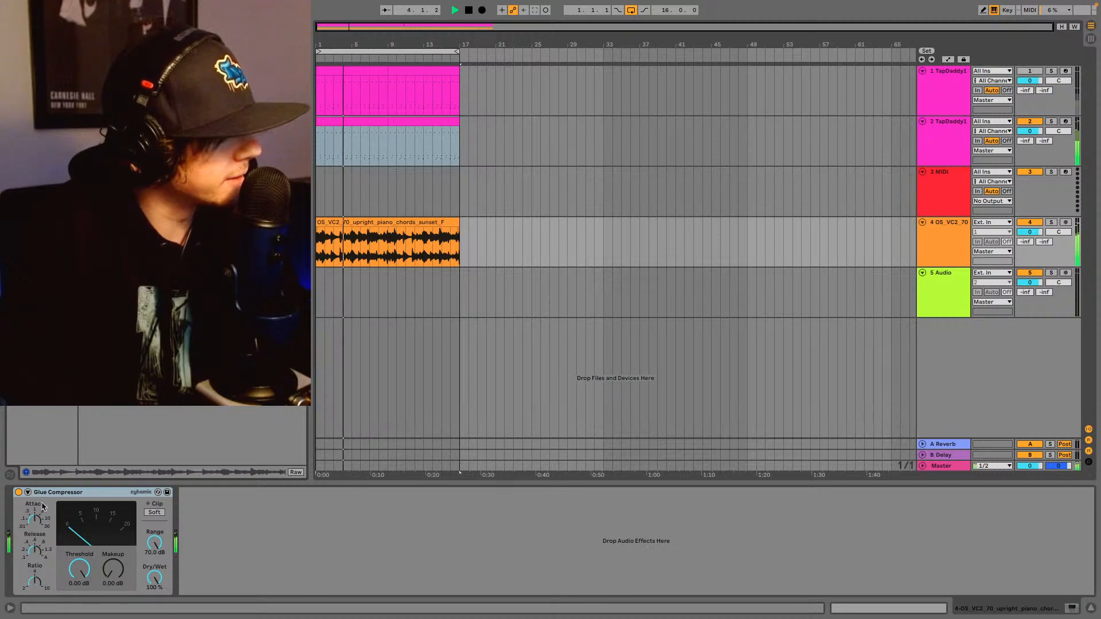
click(28, 493)
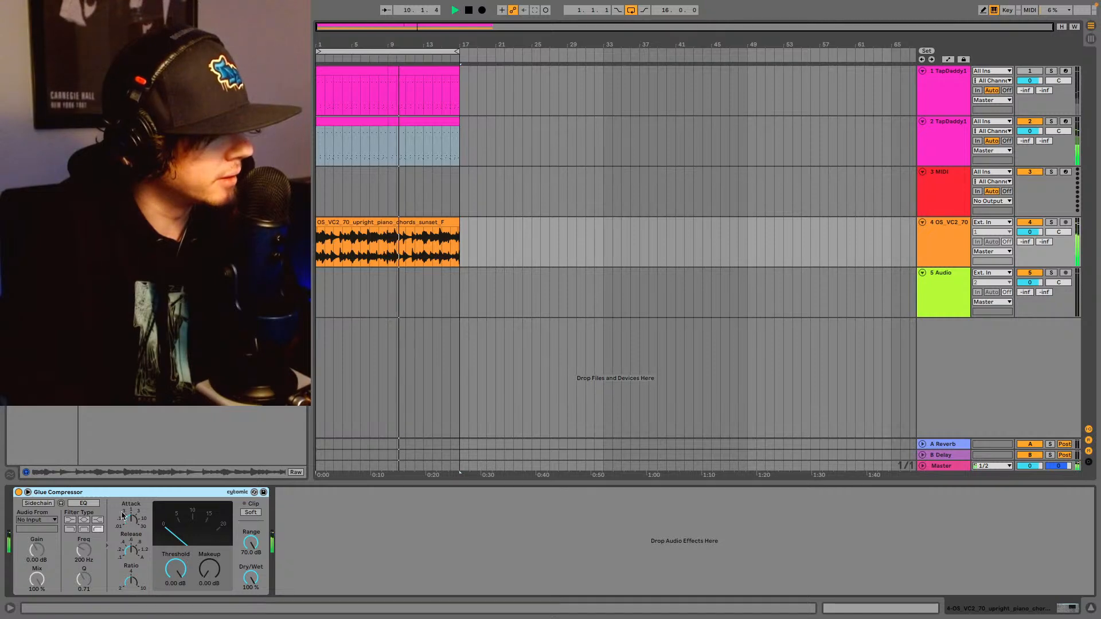
- Sidechain the piano's Glue Compressor from 1-TapDaddy116 BoomBap, with an adjusted attack and the threshold at -6.03 dB
drag(122, 515, 123, 522)
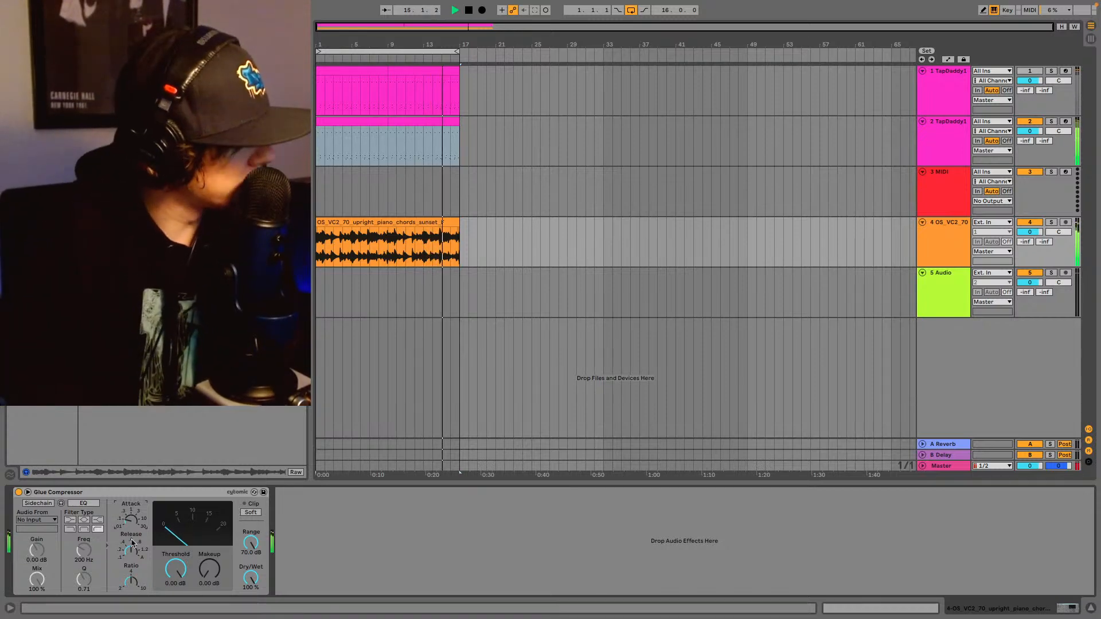
click(947, 242)
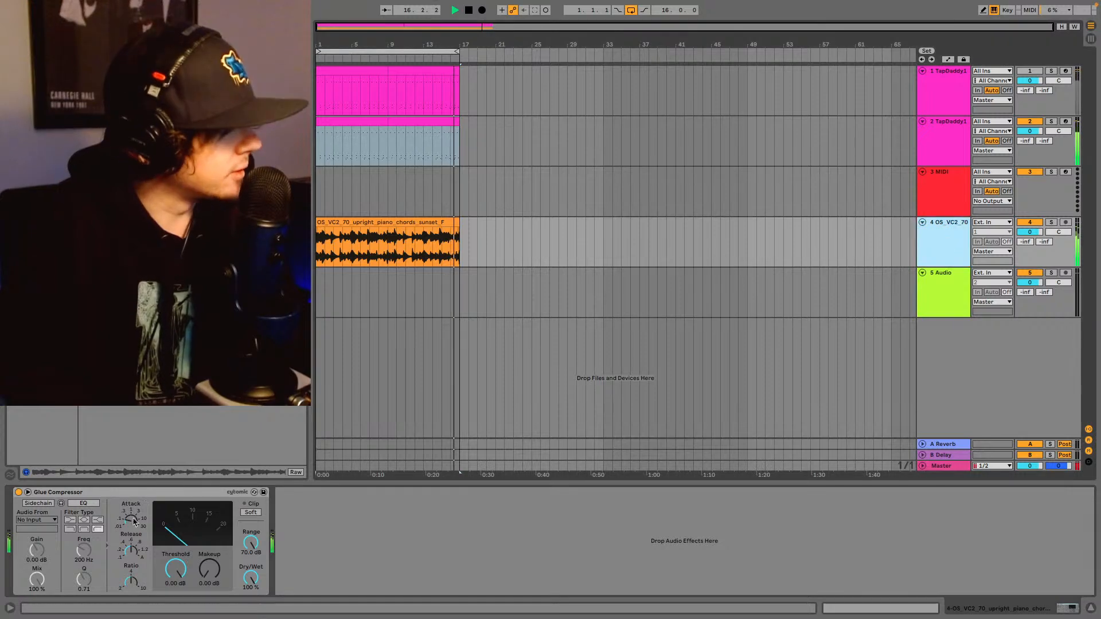
click(38, 521)
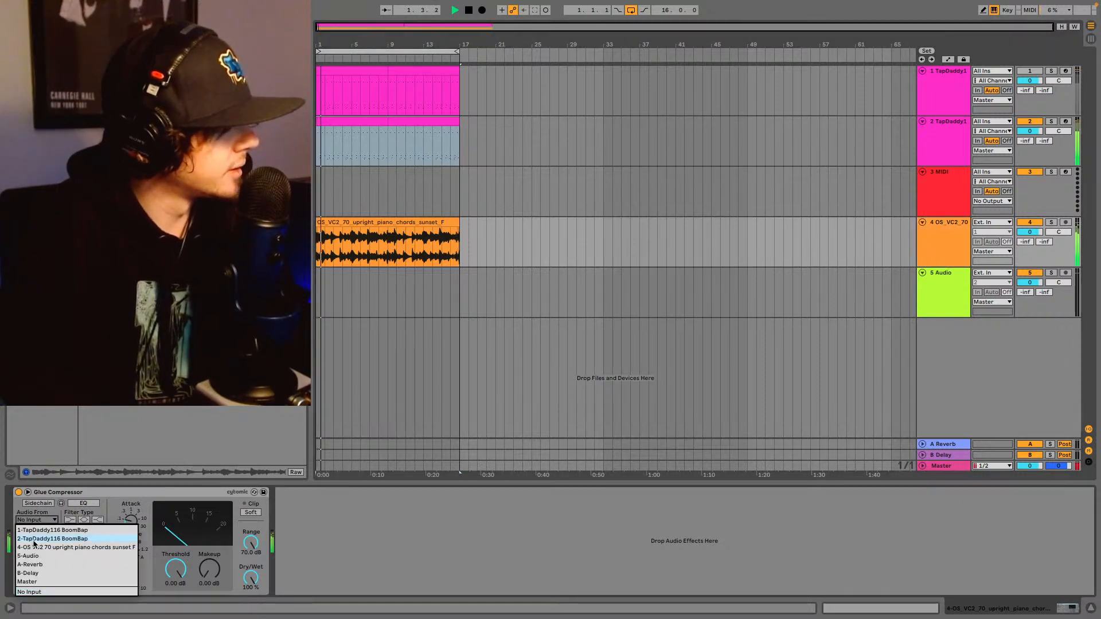
click(36, 531)
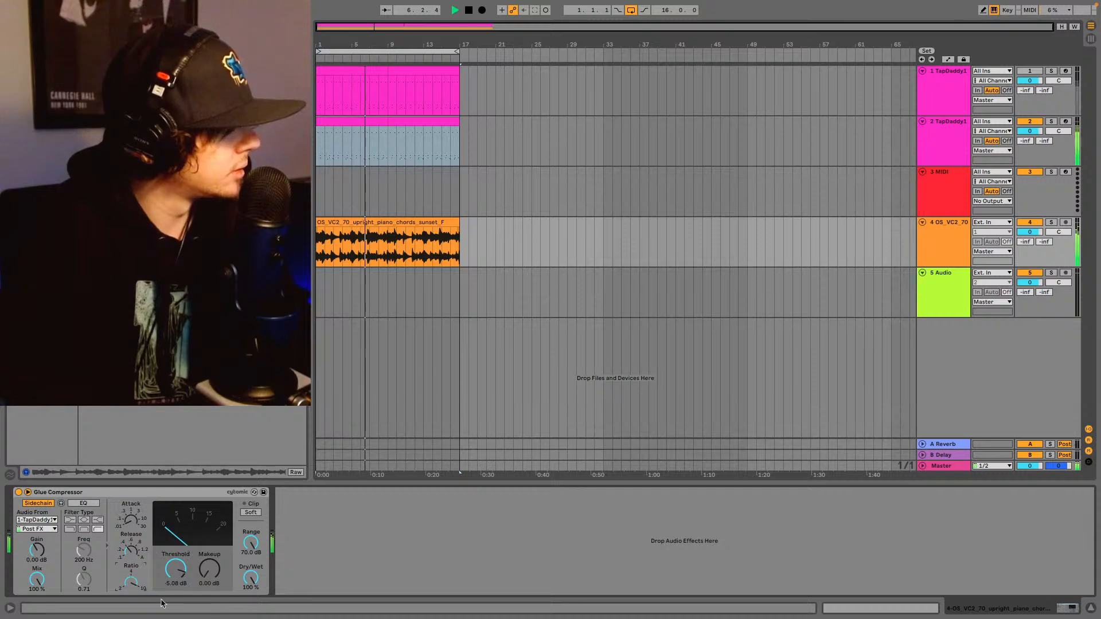
drag(158, 576, 158, 585)
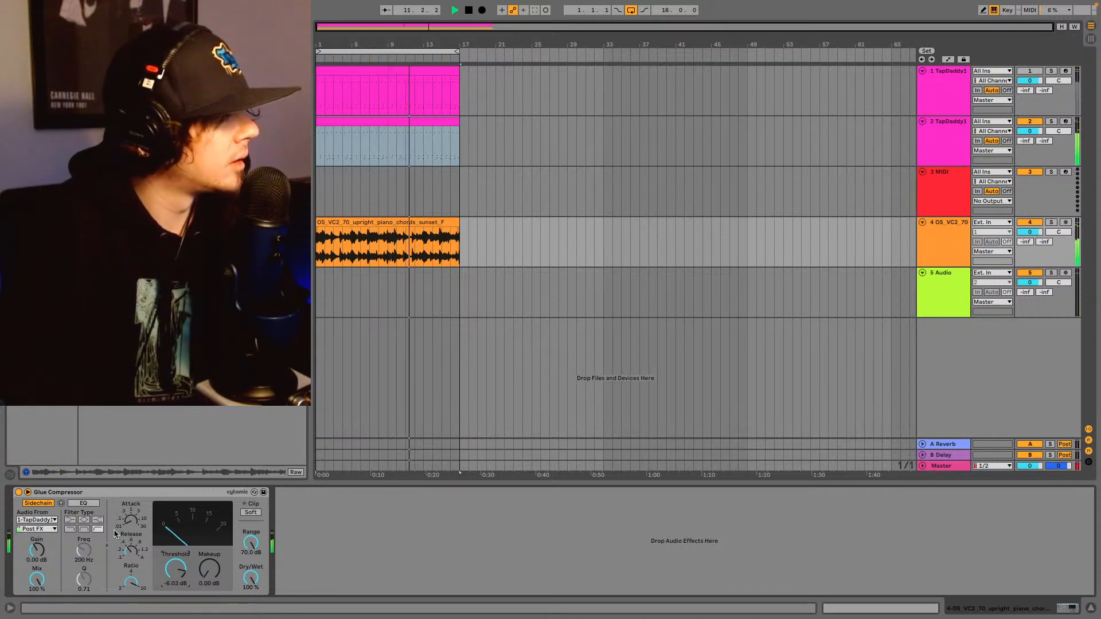
- Duplicate the piano track's Glue Compressor and lower the copy's threshold to -12.1 dB
click(153, 499)
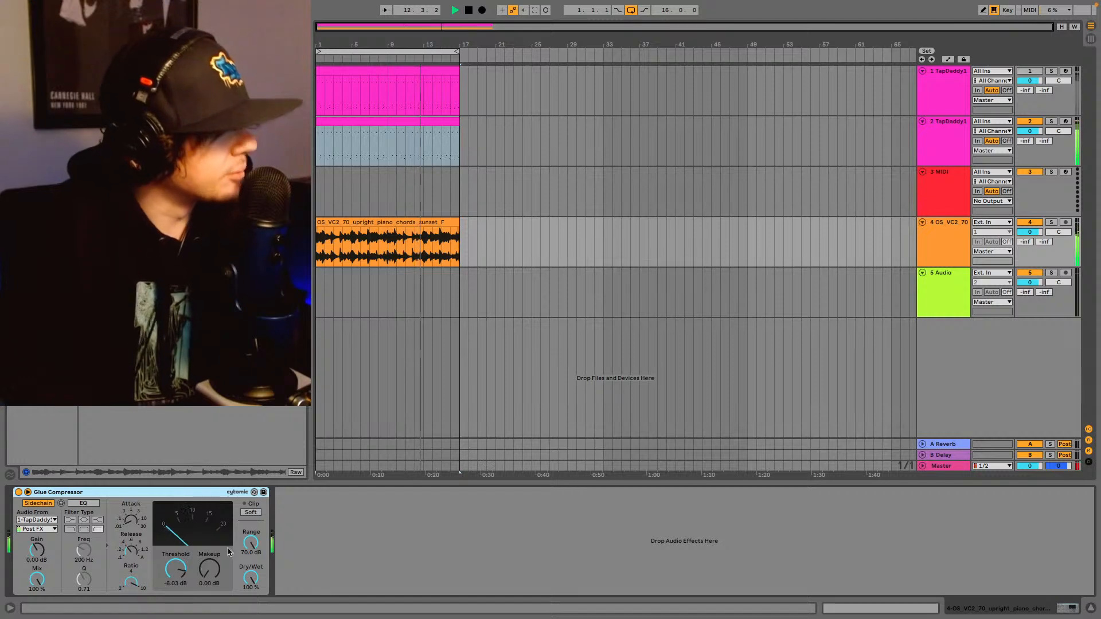
key(ctrl+d)
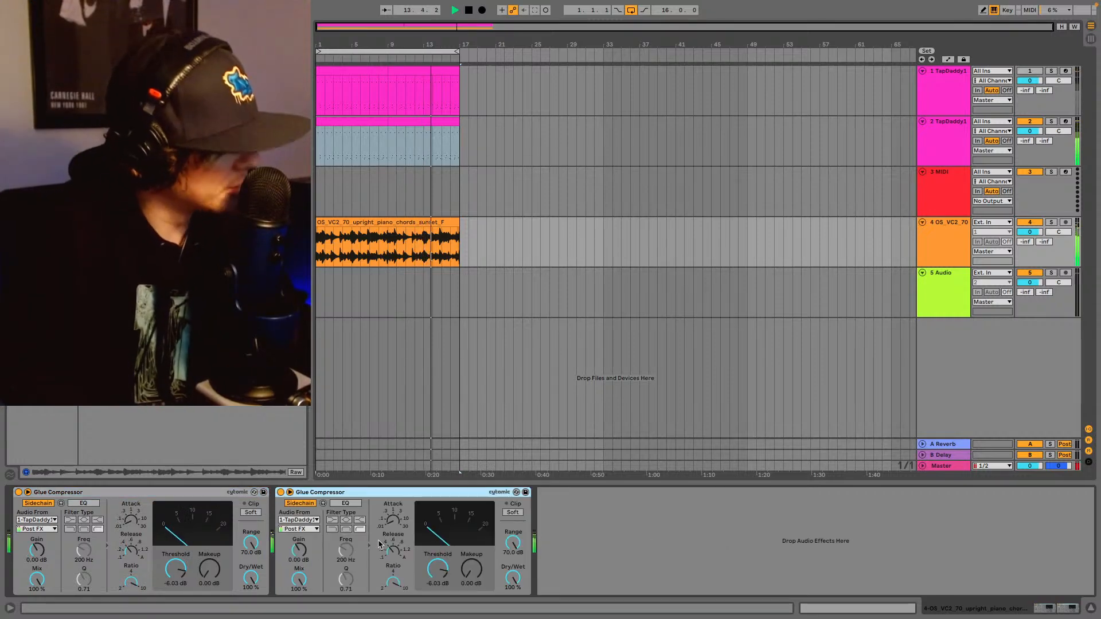
drag(393, 551, 438, 576)
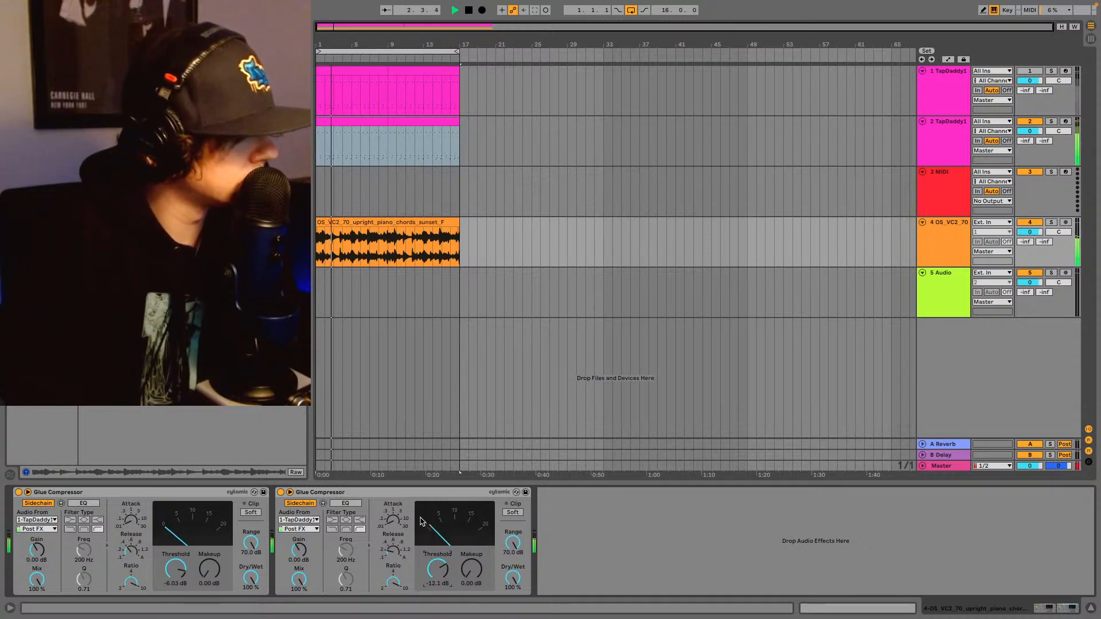
- Copy the second Glue Compressor to the end of the piano's effect chain and set its threshold to -13.3 dB
click(413, 489)
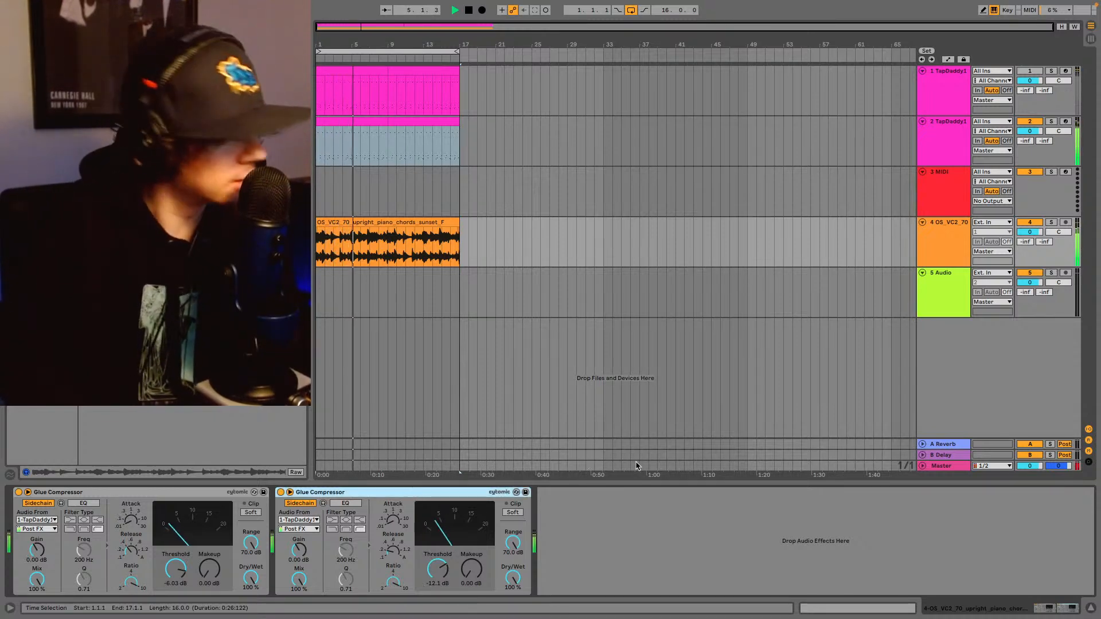
click(597, 522)
key(ctrl+v)
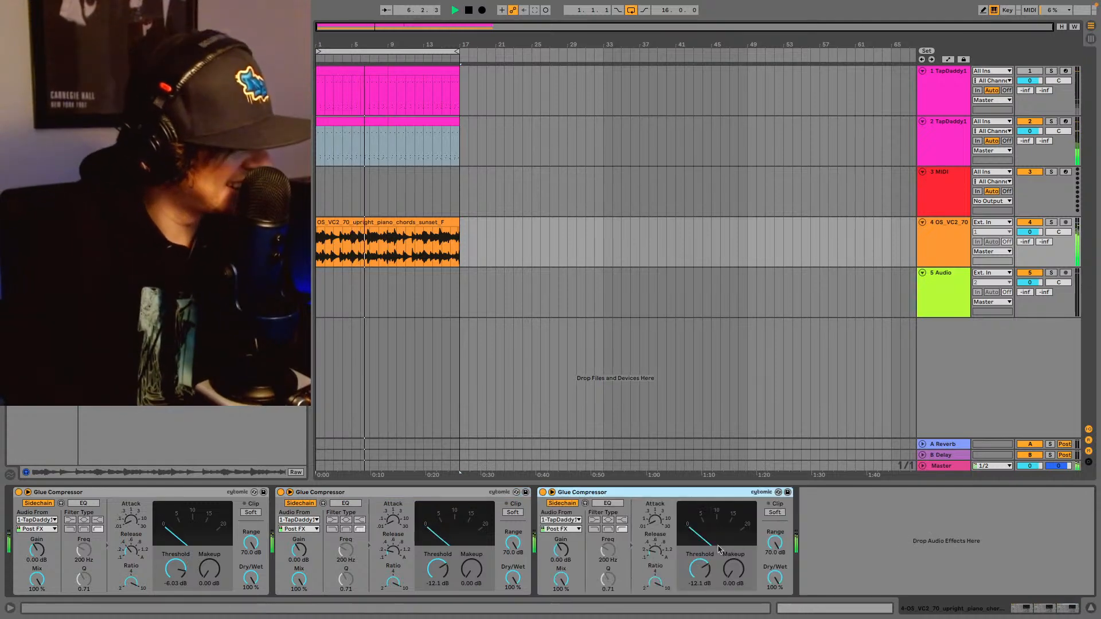
drag(700, 569, 700, 572)
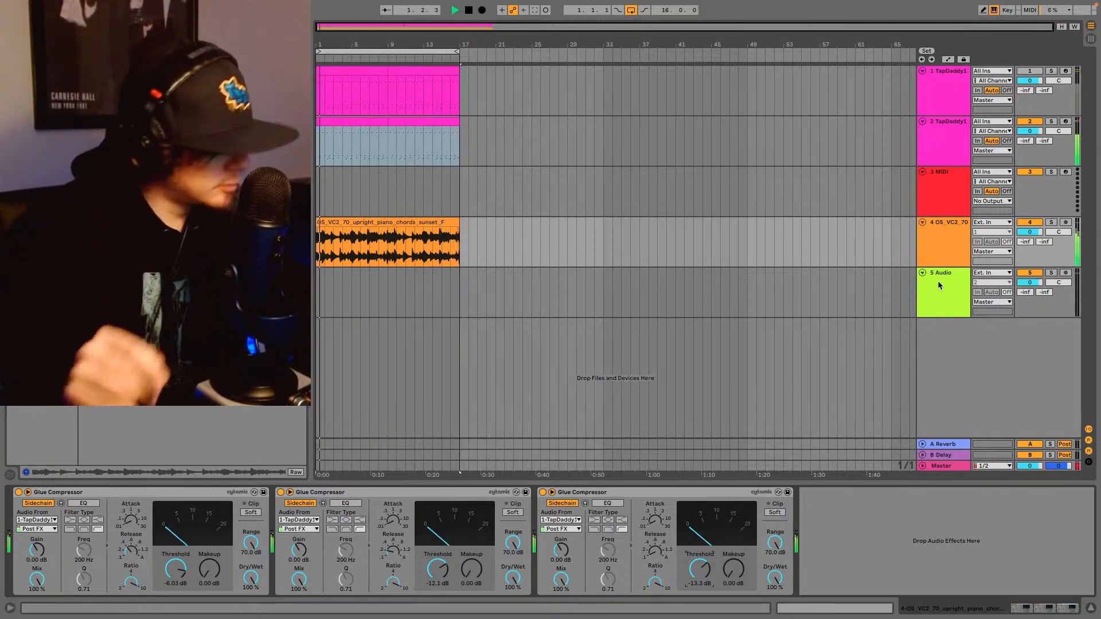
- Move the upright piano track above the empty MIDI track and select the MIDI track
drag(929, 243, 948, 177)
click(934, 247)
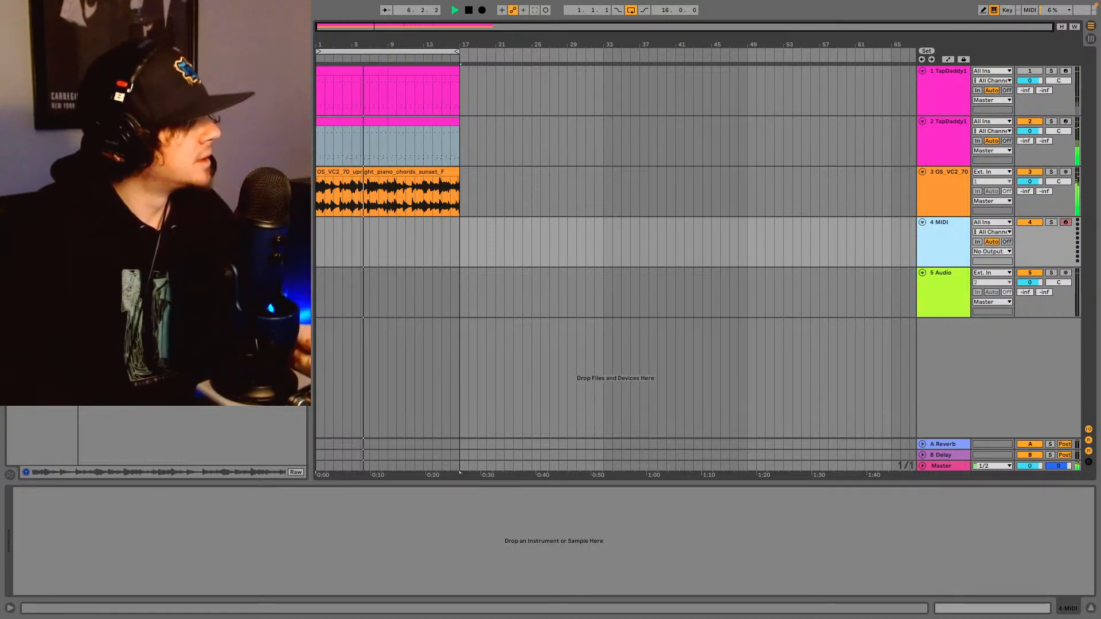
click(941, 247)
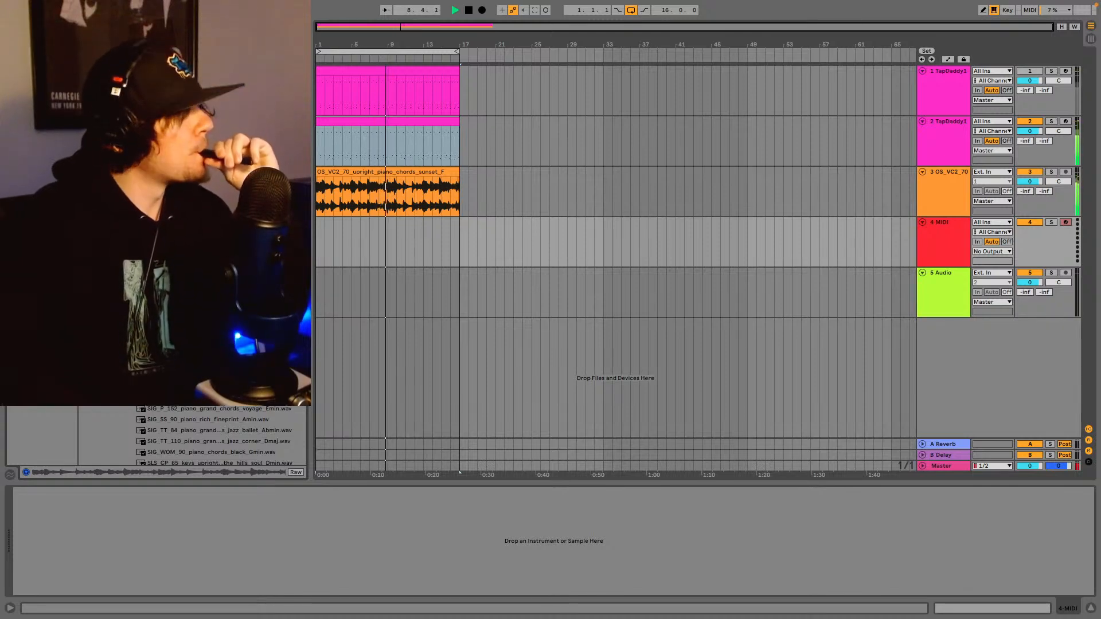
- Find the Cymatics - PAD Android - C one-shot in the sample library and load it as an instrument on the MIDI track
scroll(218, 436, up, 8)
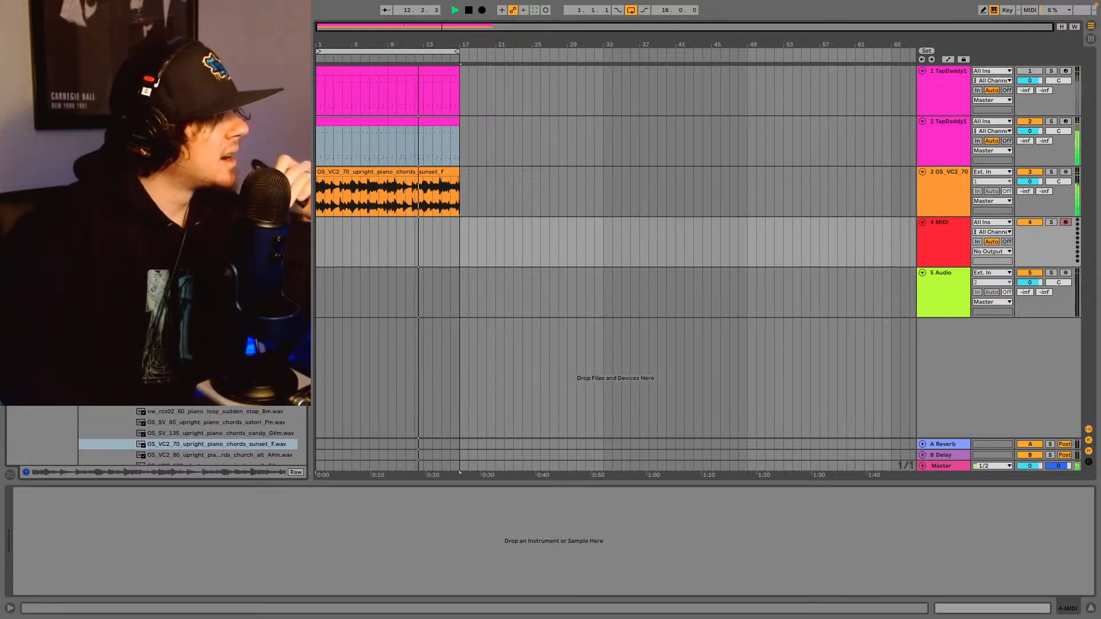
scroll(218, 436, down, 3)
scroll(218, 436, up, 4)
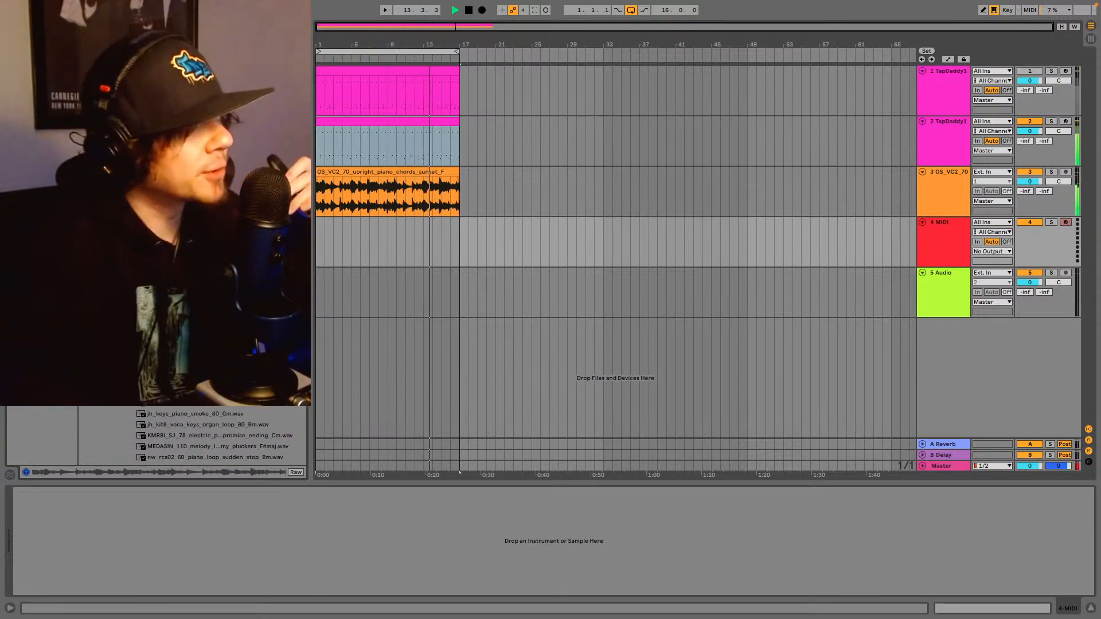
scroll(218, 436, up, 6)
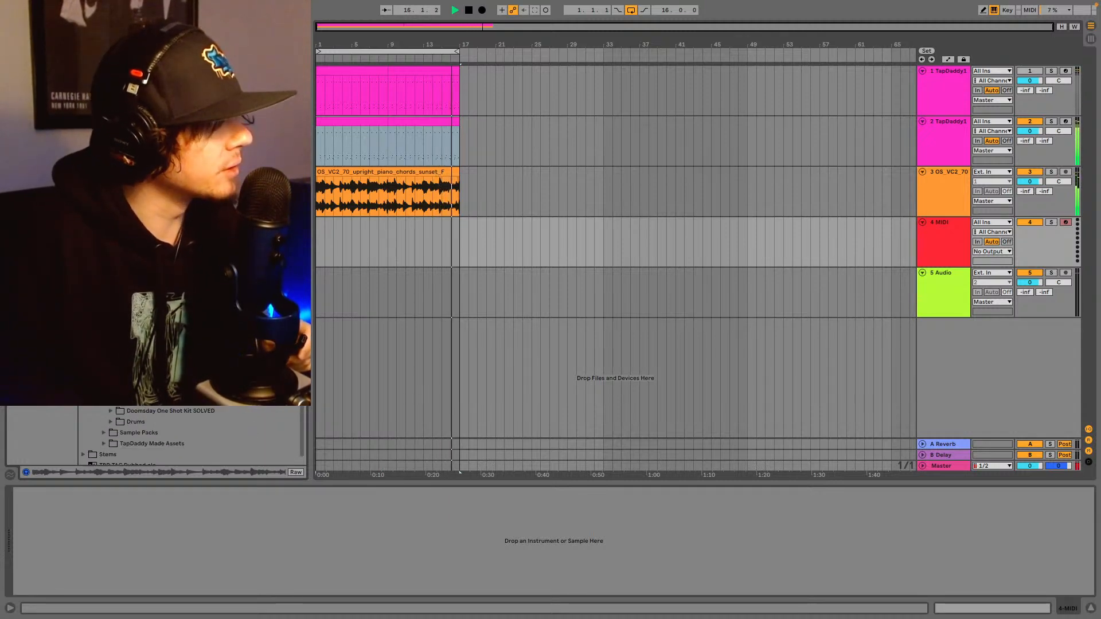
scroll(218, 436, down, 10)
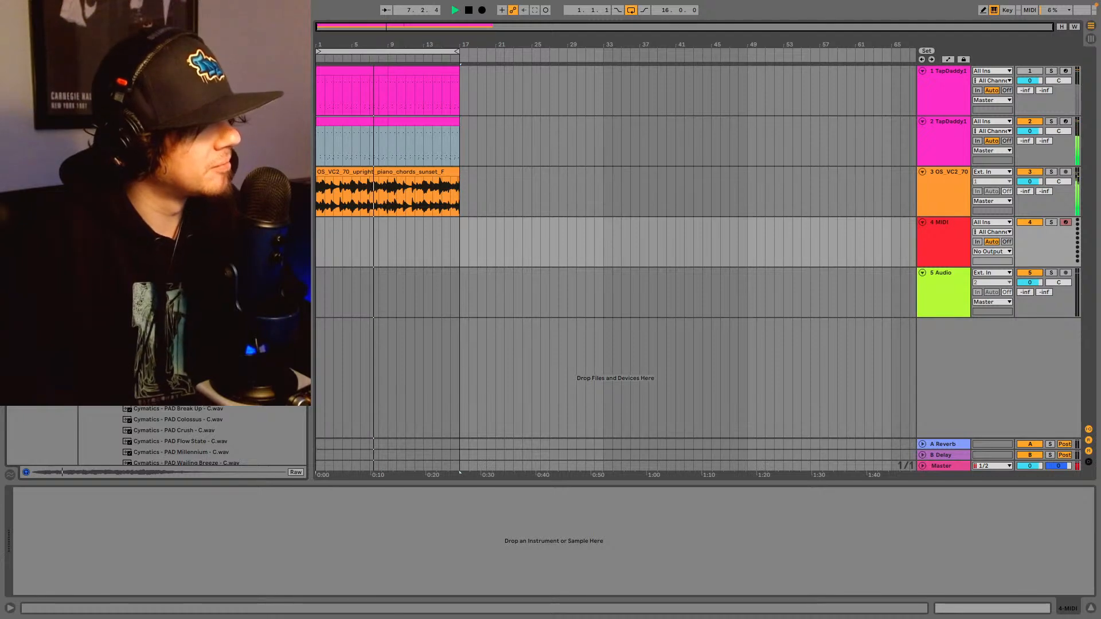
click(957, 241)
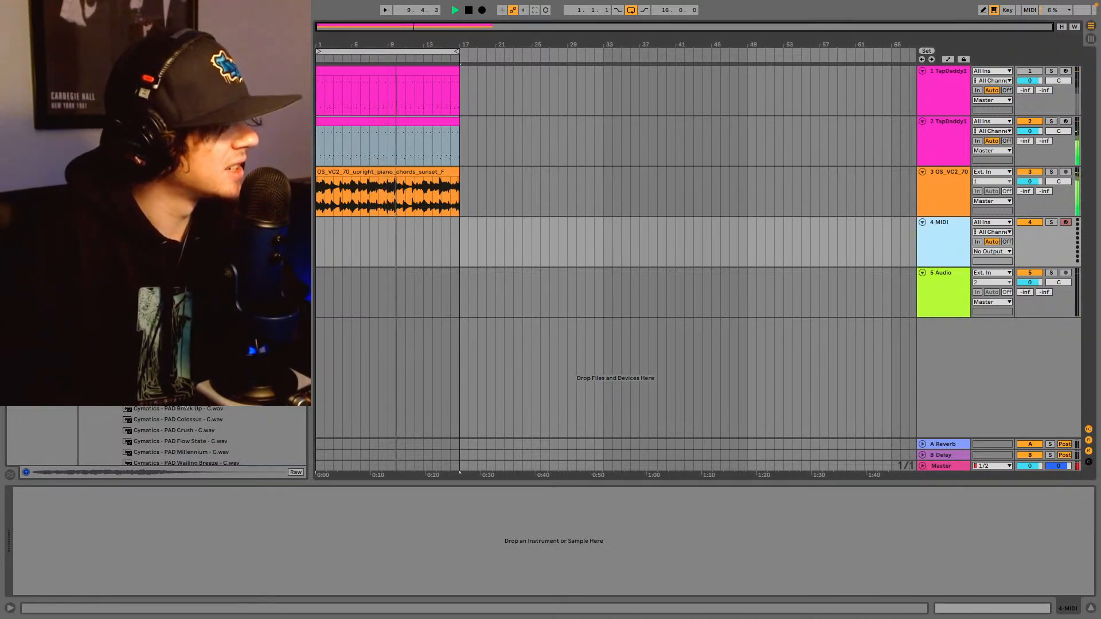
drag(184, 379, 282, 557)
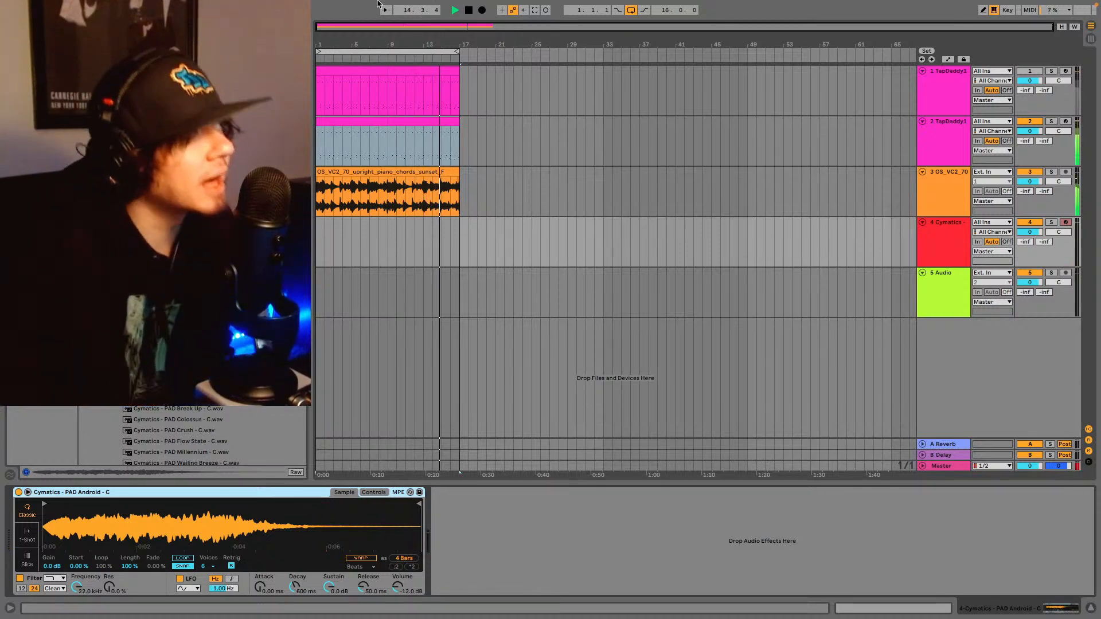
- Capture the played PAD Android notes as a clip and copy the section starting at bar 9 to bar 1
click(535, 11)
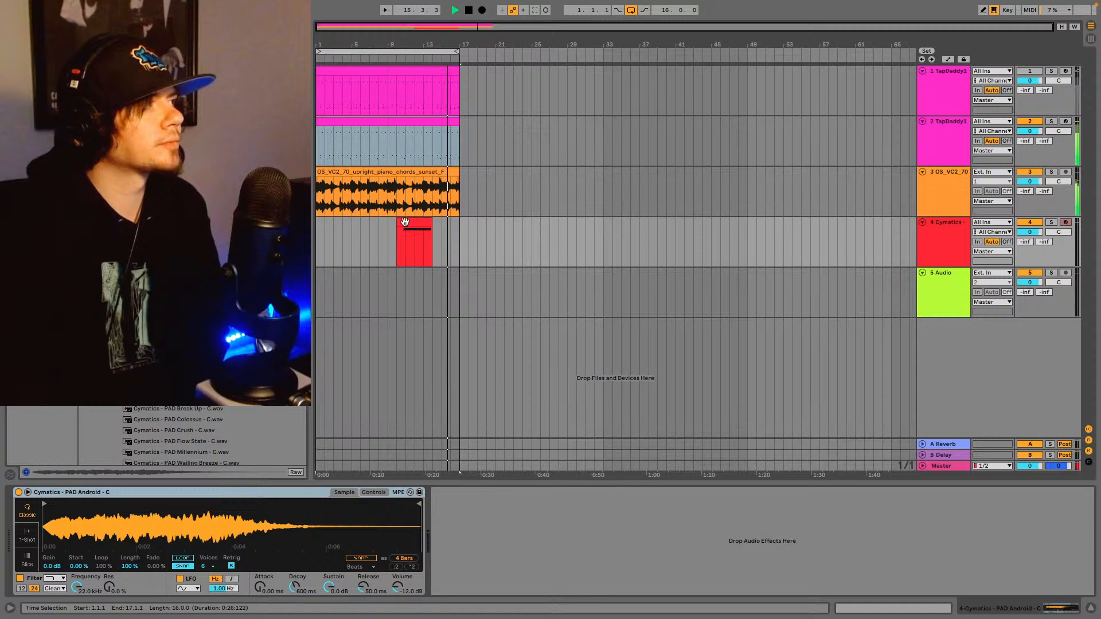
click(395, 261)
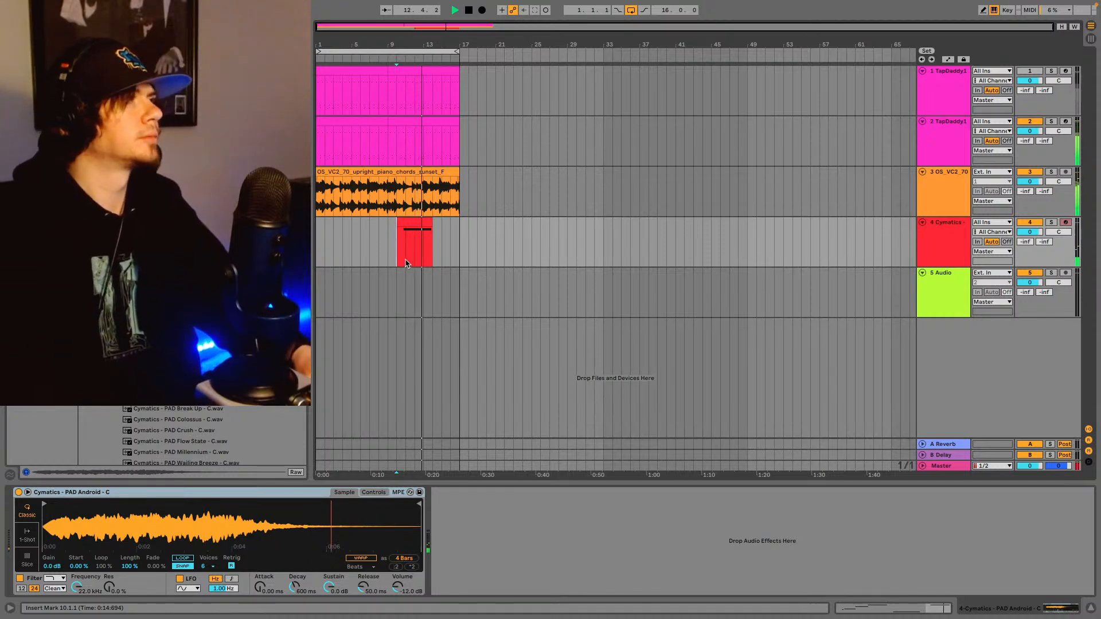
drag(387, 253, 397, 249)
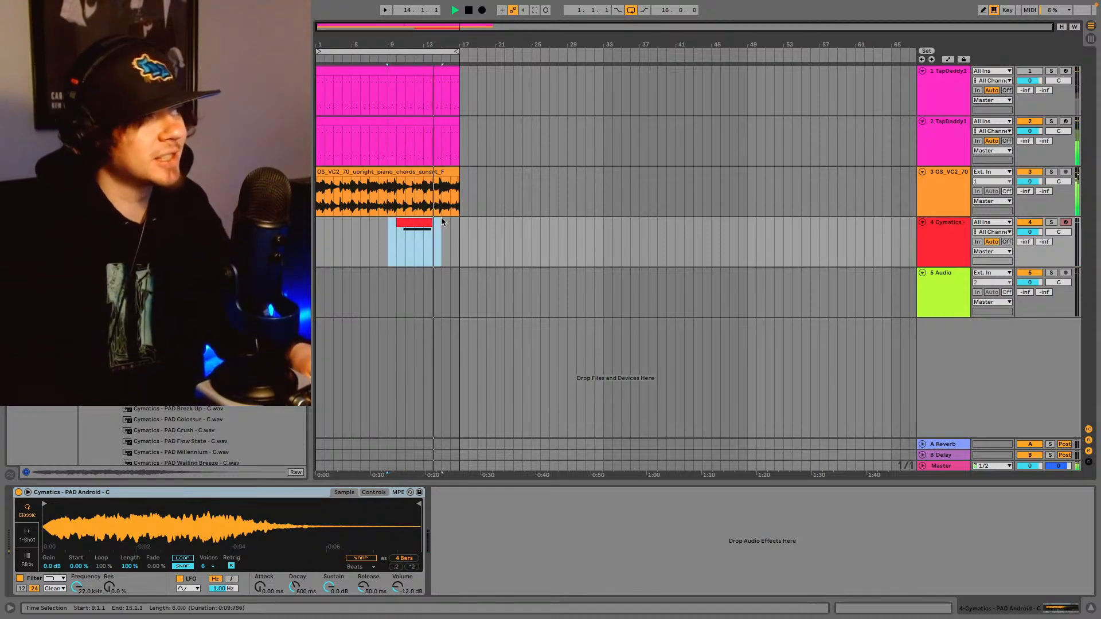
click(317, 253)
key(ctrl+v)
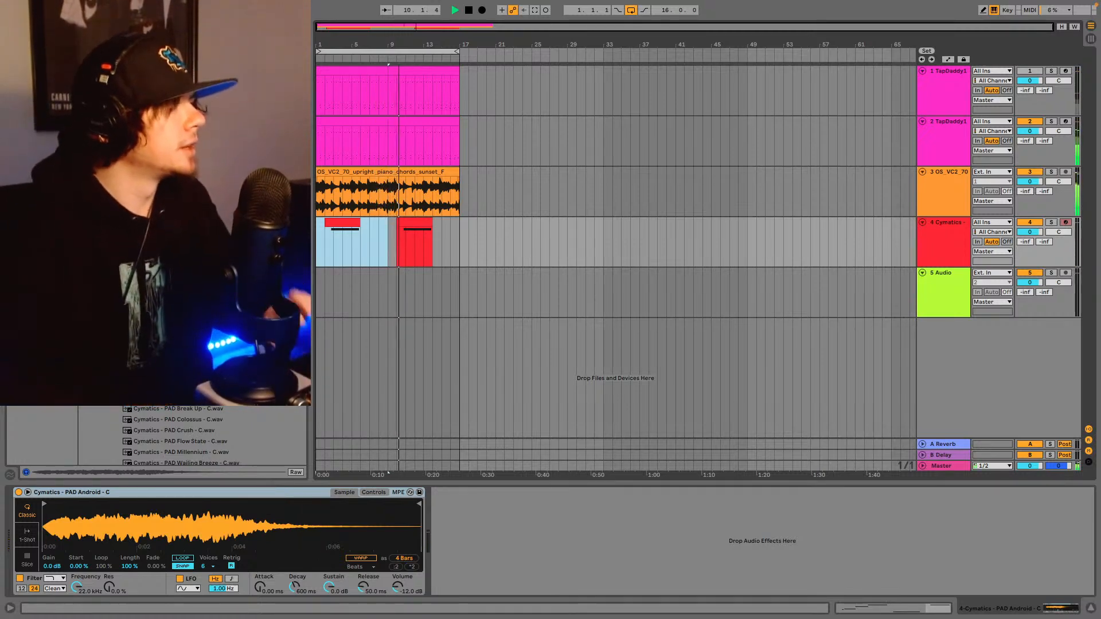
- Audition the Cymatics one-shots, including PAD Crush, Flow State, Millennium, Wailing Breeze and PLUCK Dusk
scroll(199, 436, down, 1)
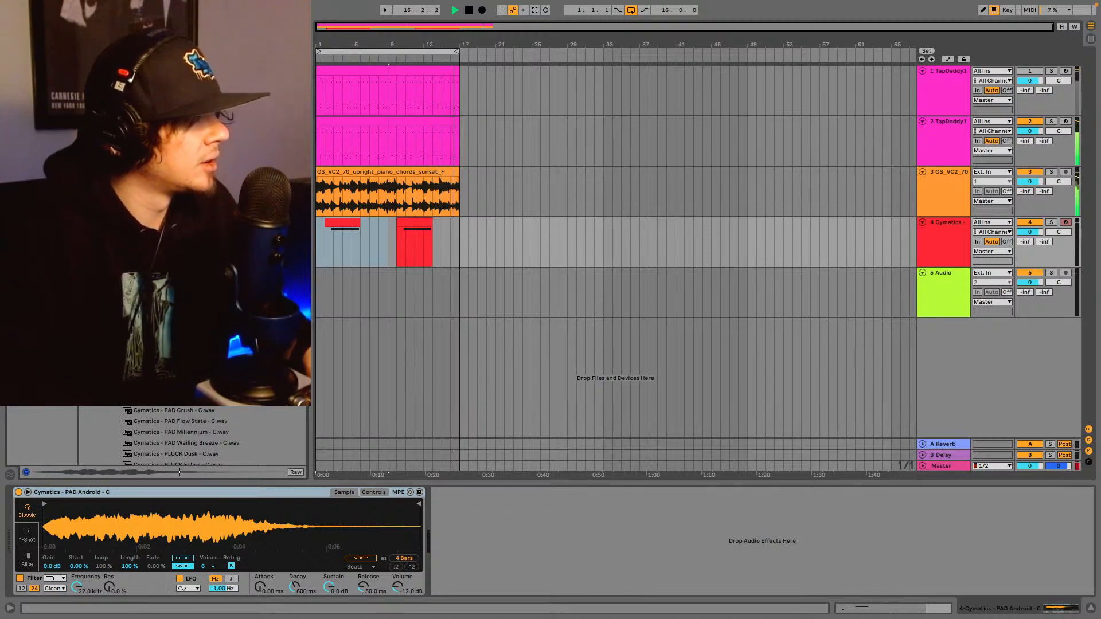
click(195, 414)
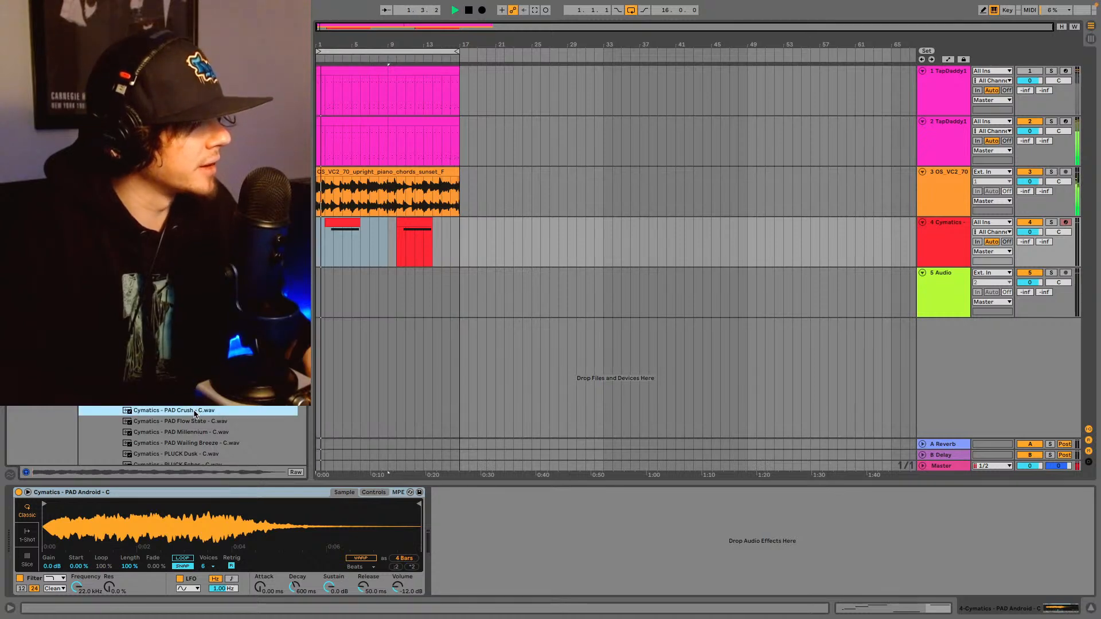
click(194, 424)
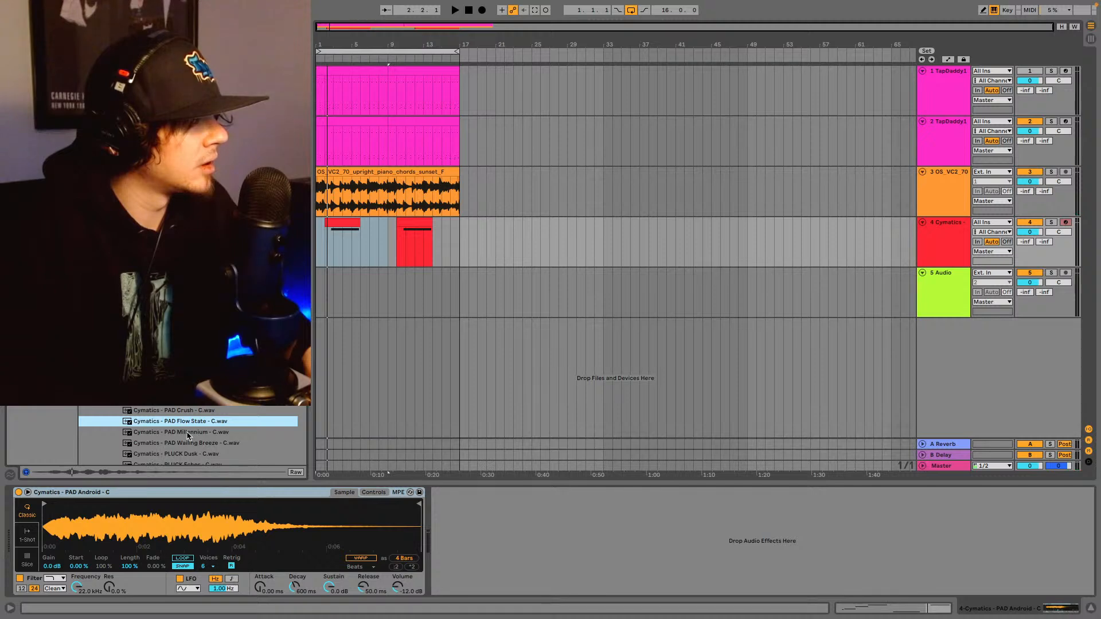
click(188, 434)
click(187, 441)
scroll(185, 439, down, 1)
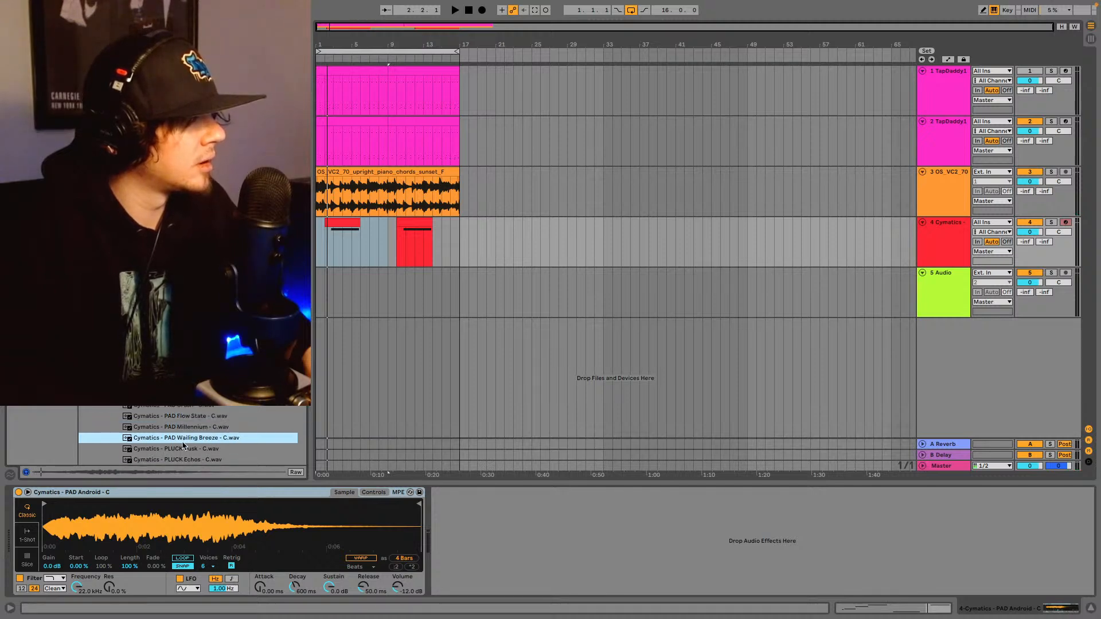
click(185, 434)
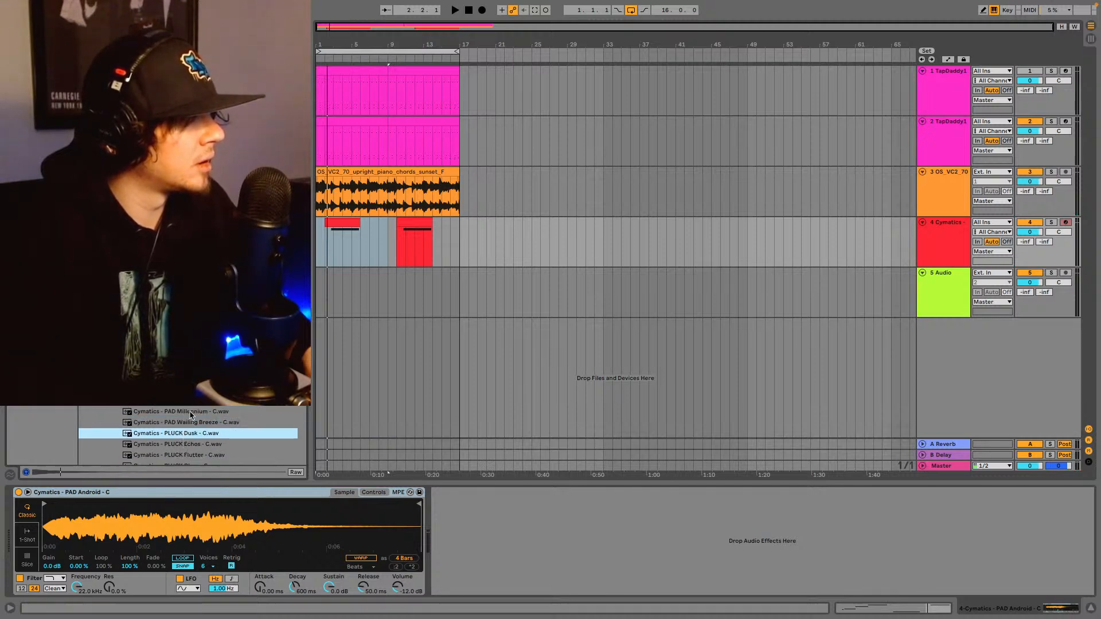
click(190, 405)
click(186, 434)
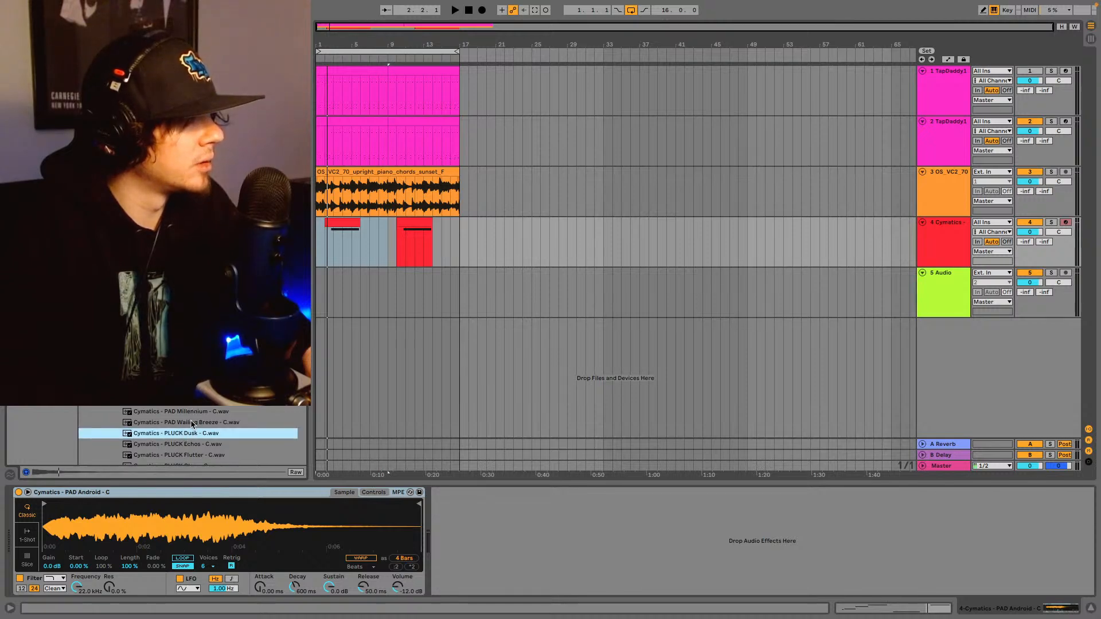
click(189, 400)
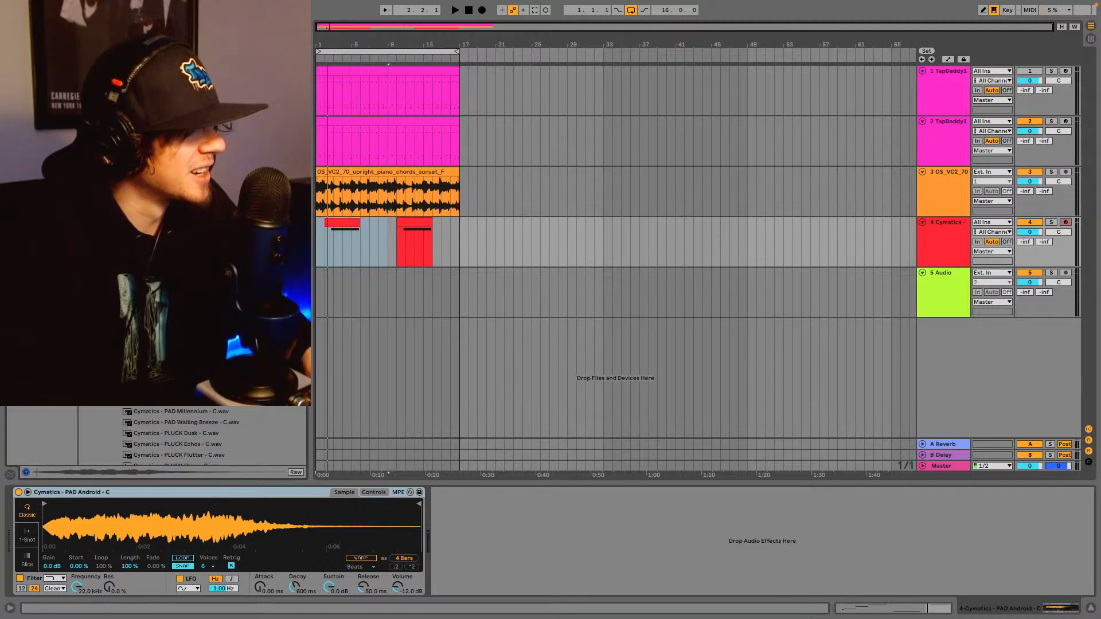
- Insert a MIDI track above the empty audio track and load Cymatics - PAD Break Up - C onto it
click(941, 293)
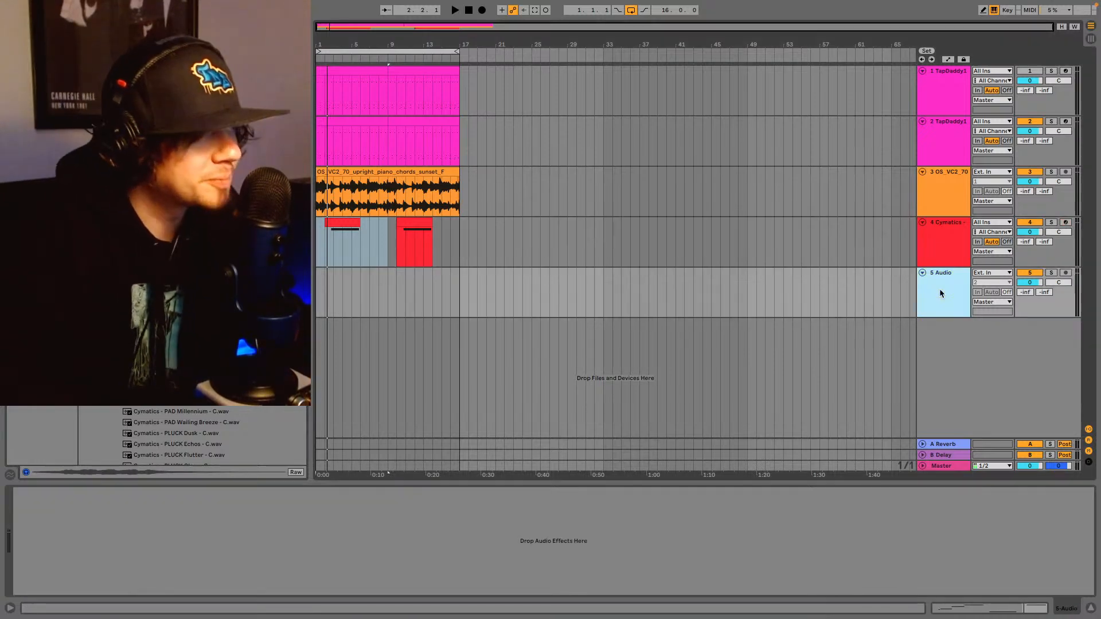
click(961, 261)
key(ctrl+shift+t)
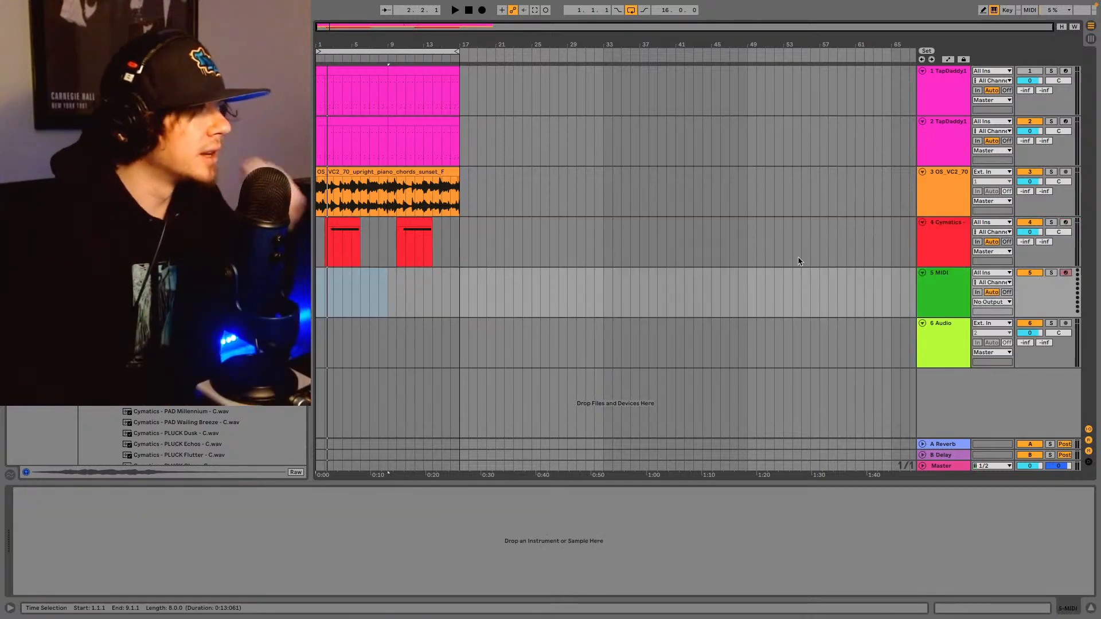
drag(172, 379, 241, 541)
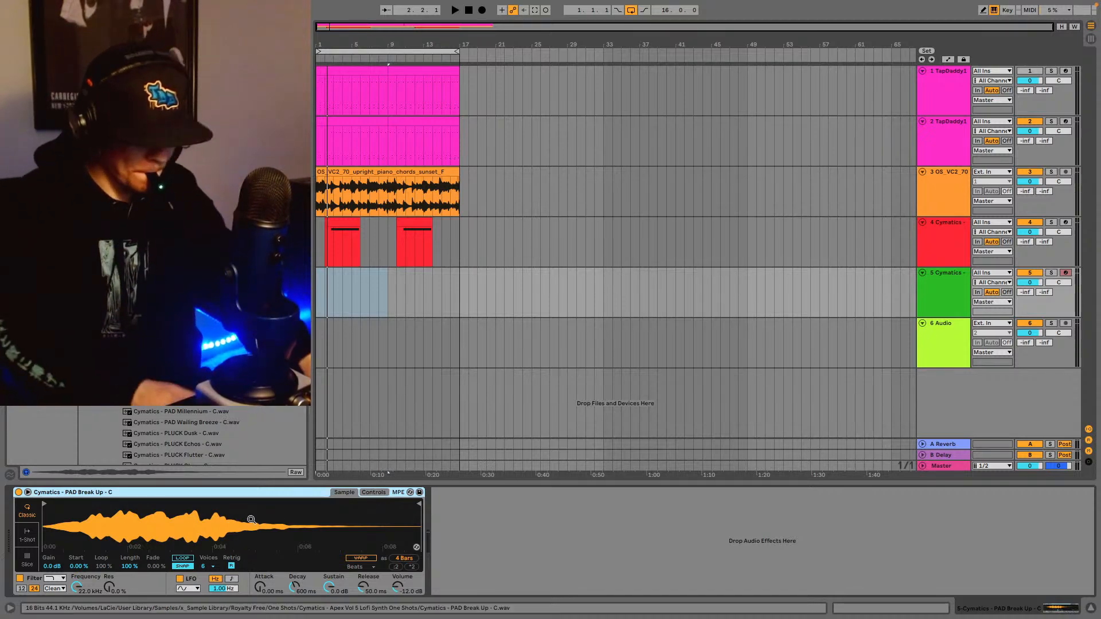
- Restart playback, capture the played PAD Break Up notes as a clip and extend its start to bar 1
key(space)
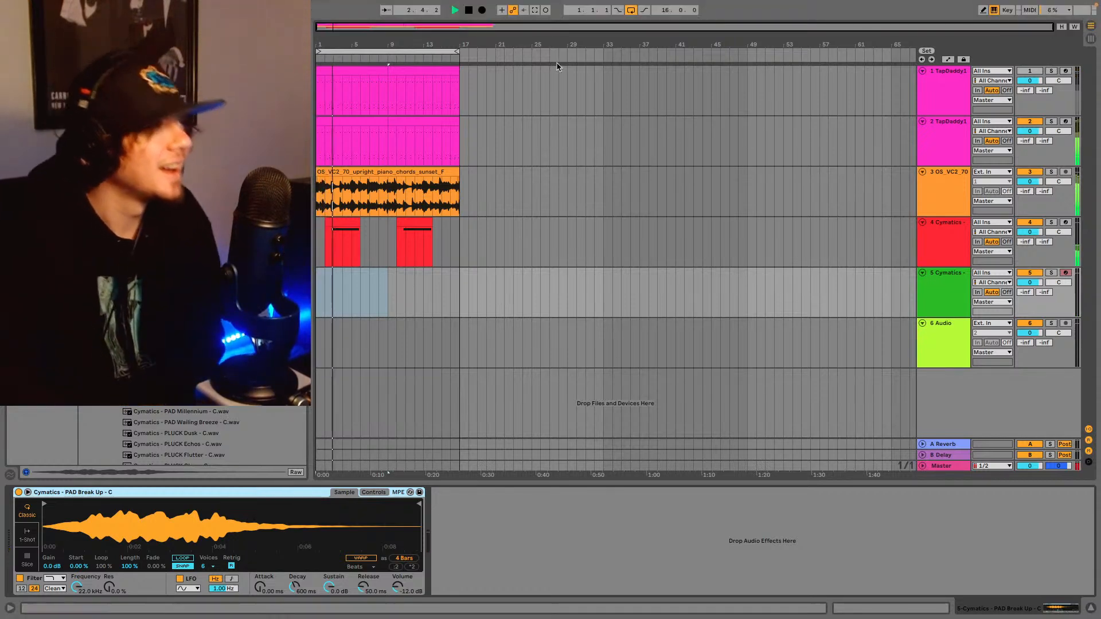
click(319, 273)
mouse_move(319, 272)
mouse_down()
mouse_move(443, 283)
mouse_move(463, 272)
mouse_move(316, 276)
mouse_up()
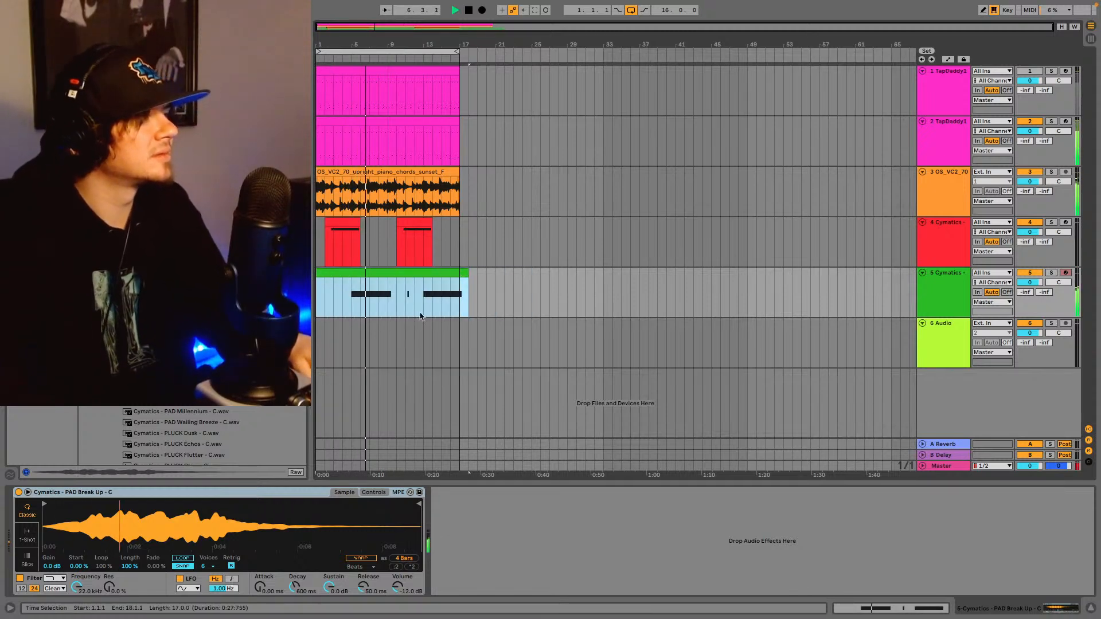
- Delete the short stray D#3 note near bar 8 in the PAD Break Up clip
click(870, 610)
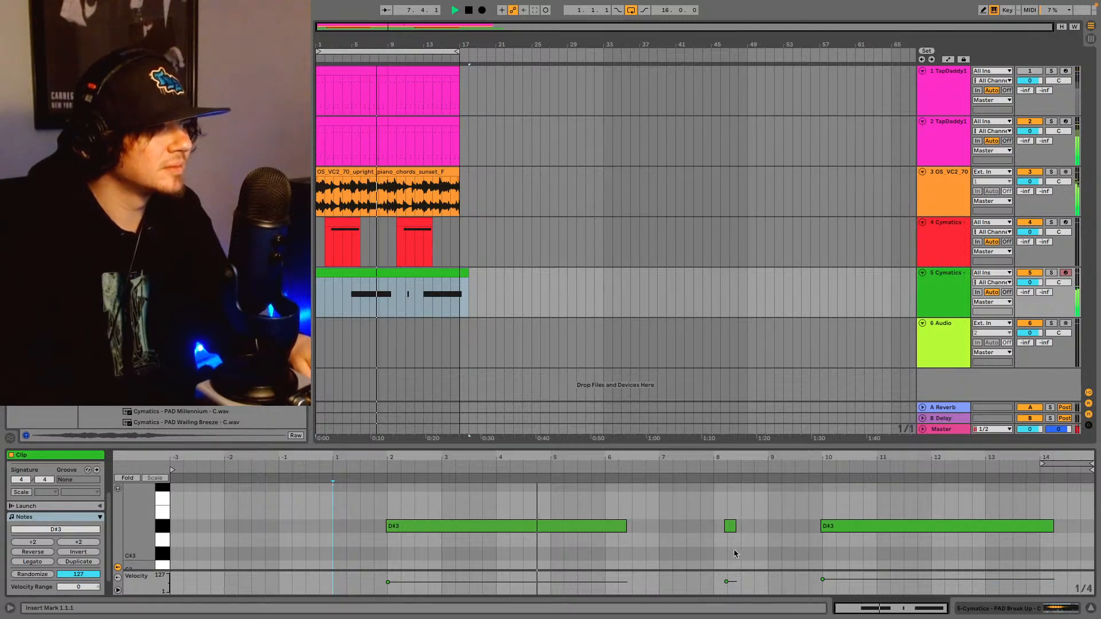
drag(715, 538, 747, 527)
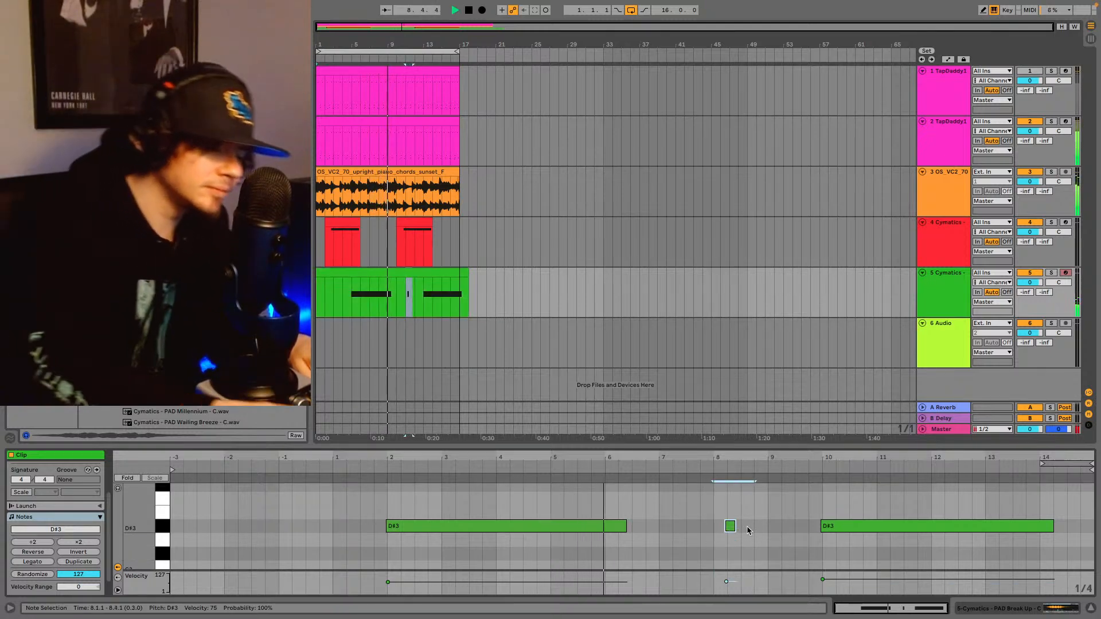
key(Delete)
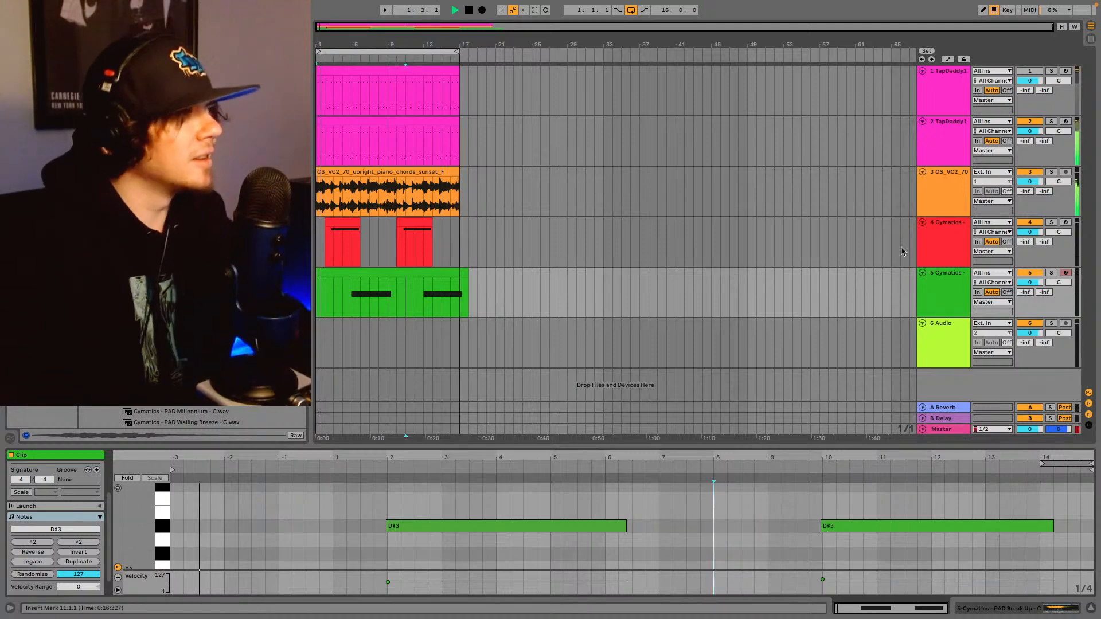
- Group the upright piano loop track and the two Cymatics pad tracks together
click(951, 190)
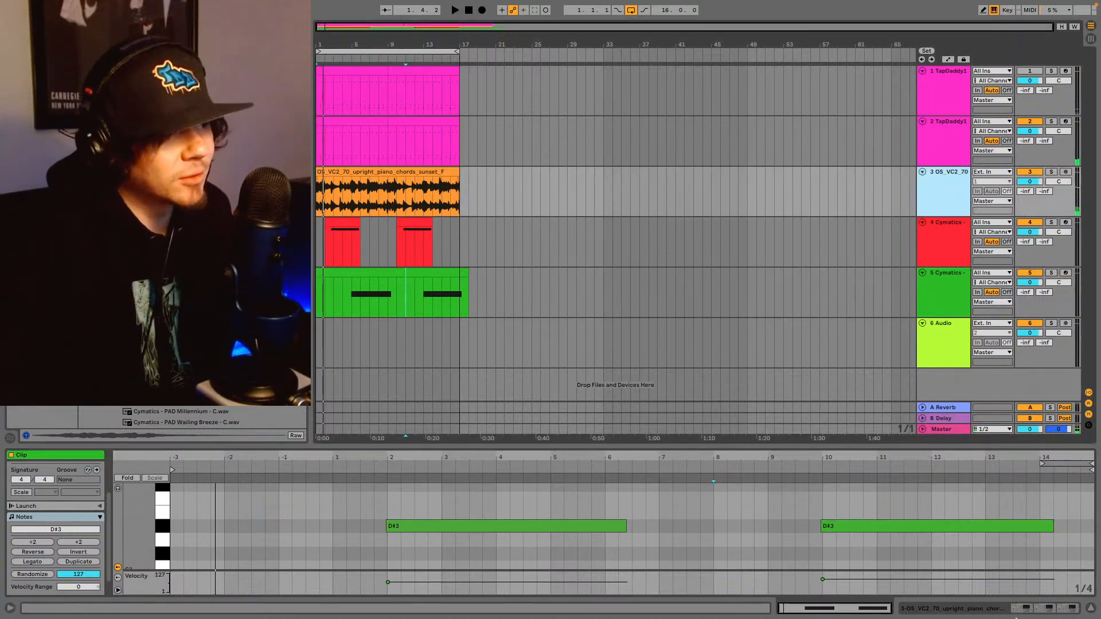
click(1024, 609)
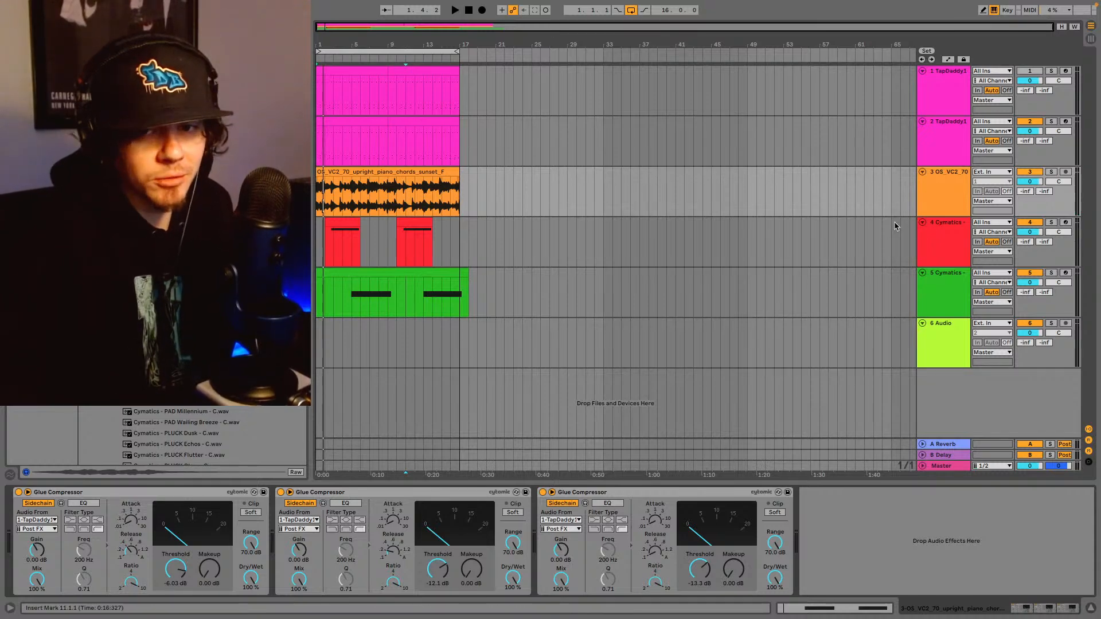
click(939, 190)
shift+click(945, 305)
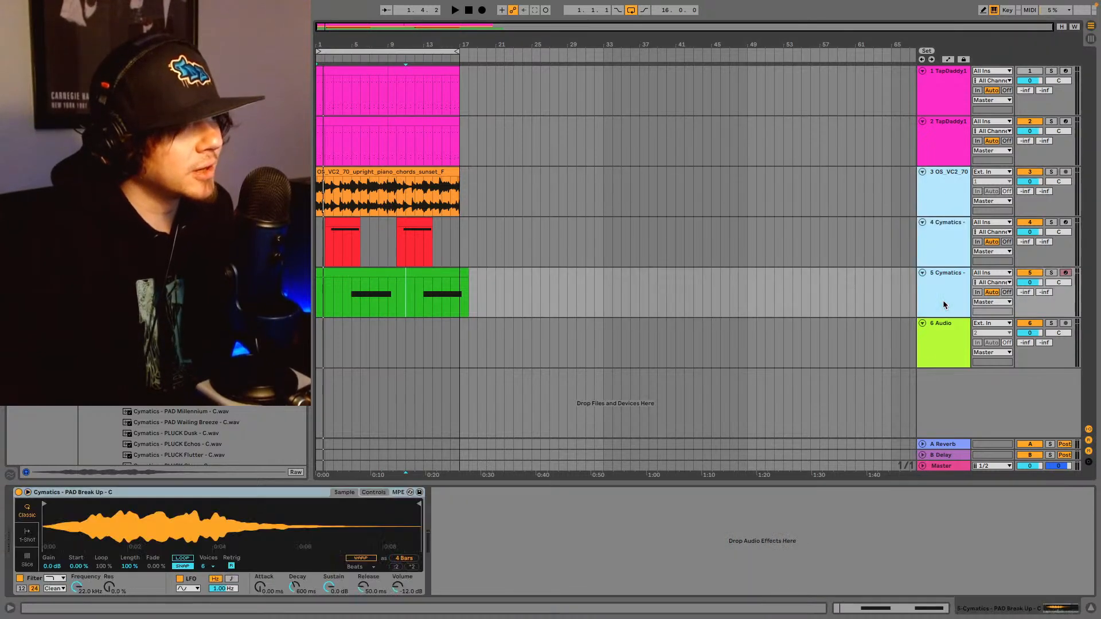
key(ctrl+g)
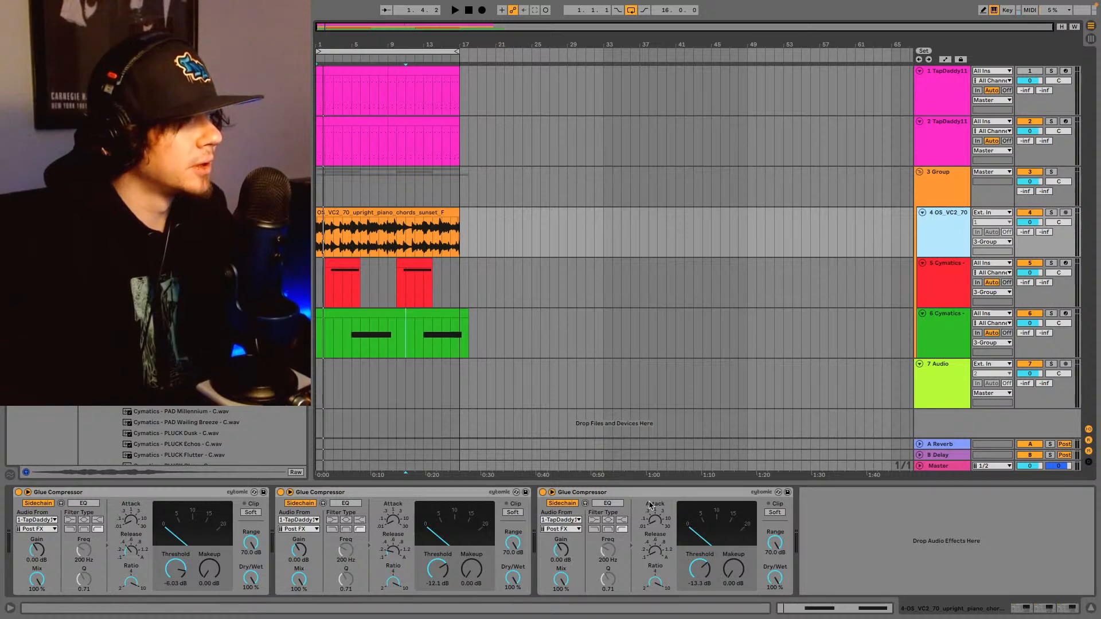
- Move all three sidechained Glue Compressors from the piano track to the new group track and play the beat
click(650, 506)
shift+click(194, 495)
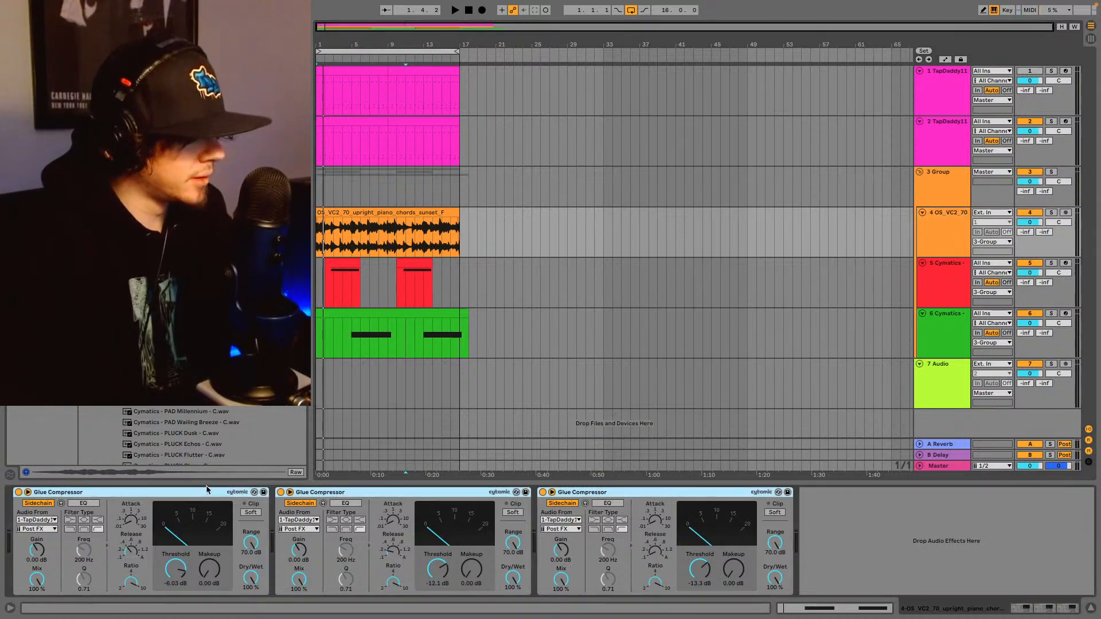
key(Delete)
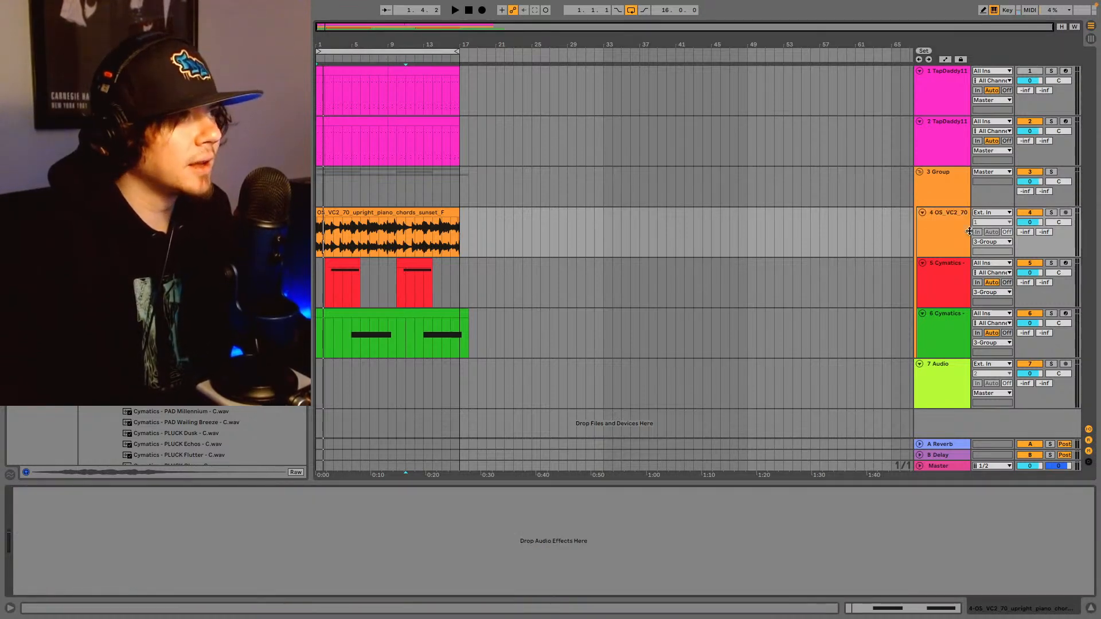
click(955, 193)
key(ctrl+z)
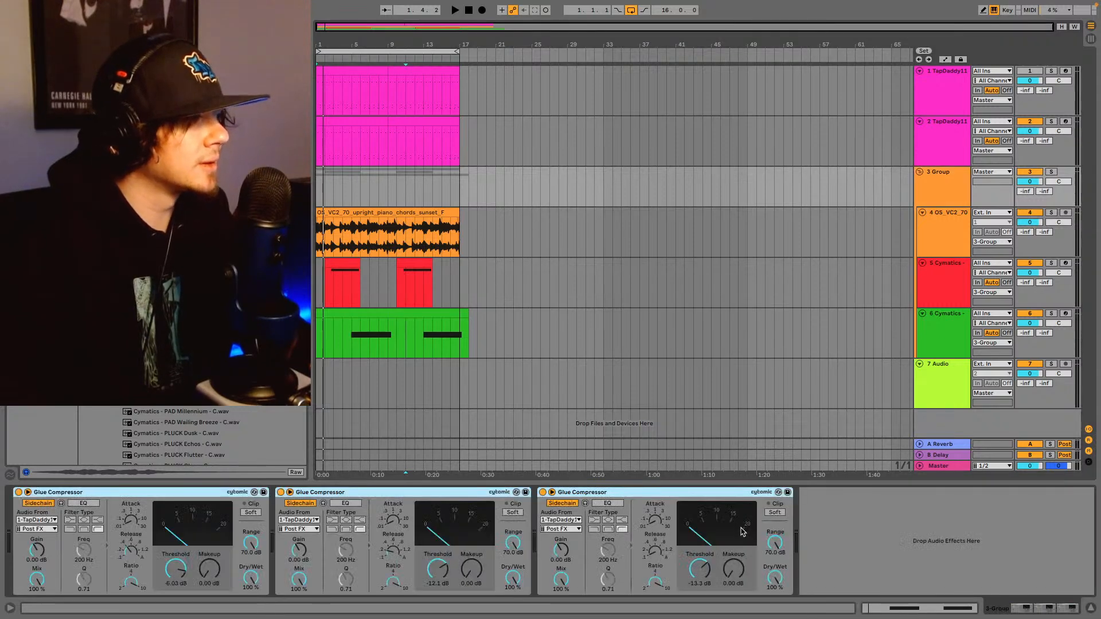
key(space)
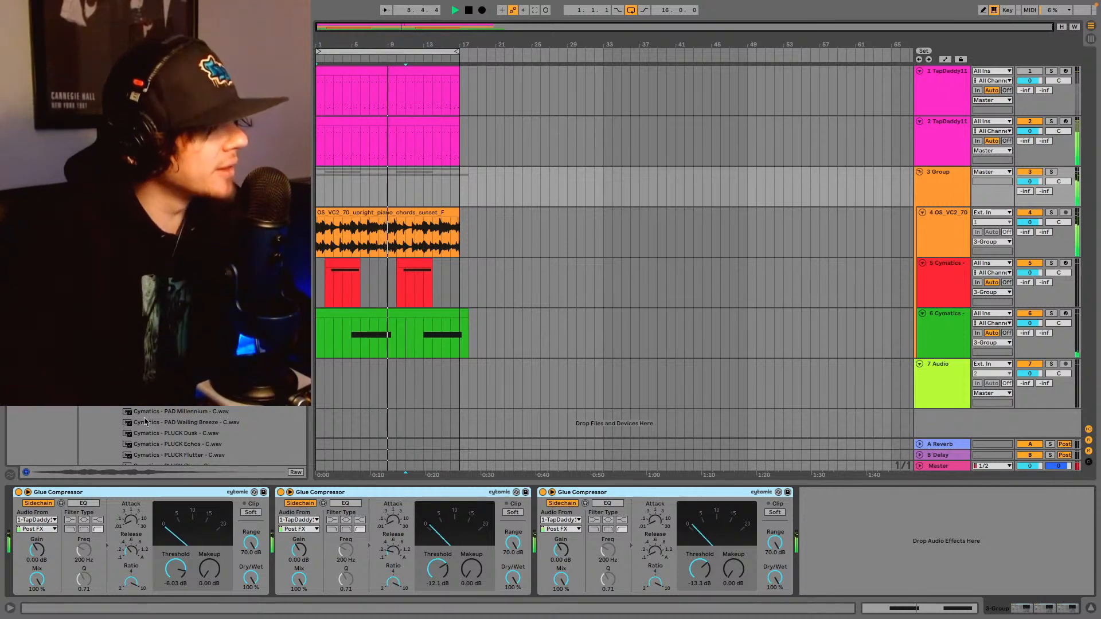
- Insert a MIDI track below the PAD Break Up track and load Cymatics - PLUCK Dusk - C onto it
scroll(179, 427, down, 1)
click(179, 427)
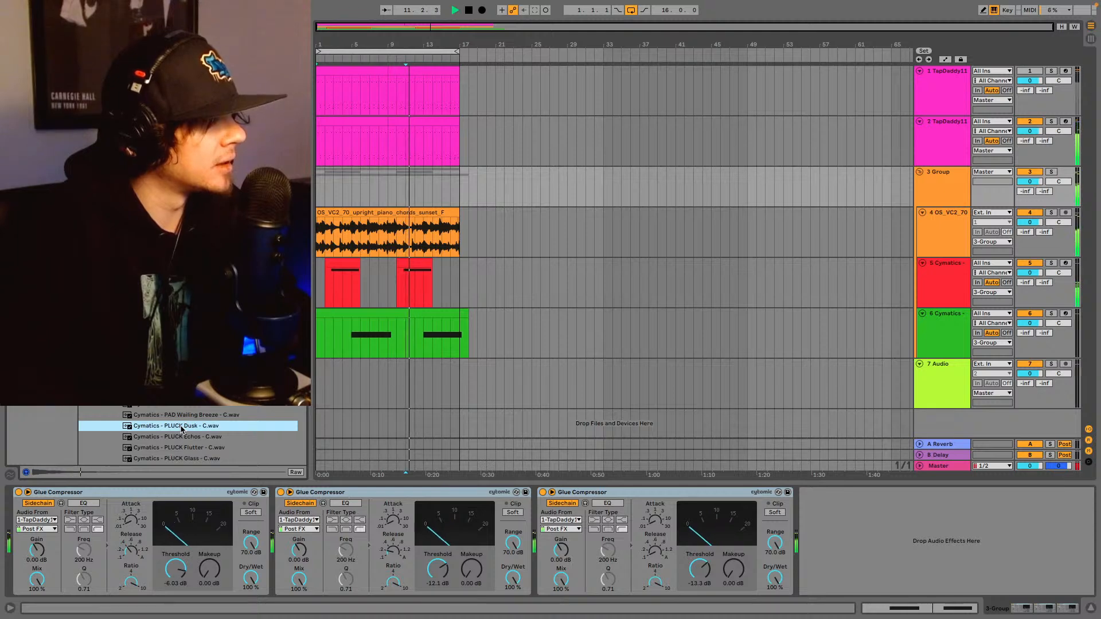
click(957, 347)
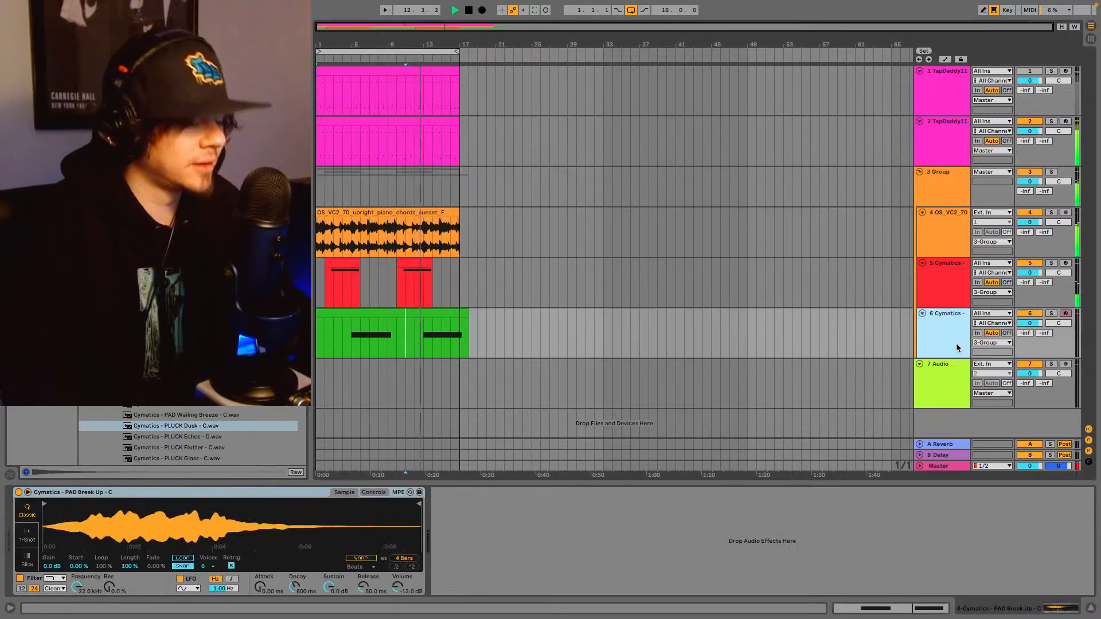
key(ctrl+shift+t)
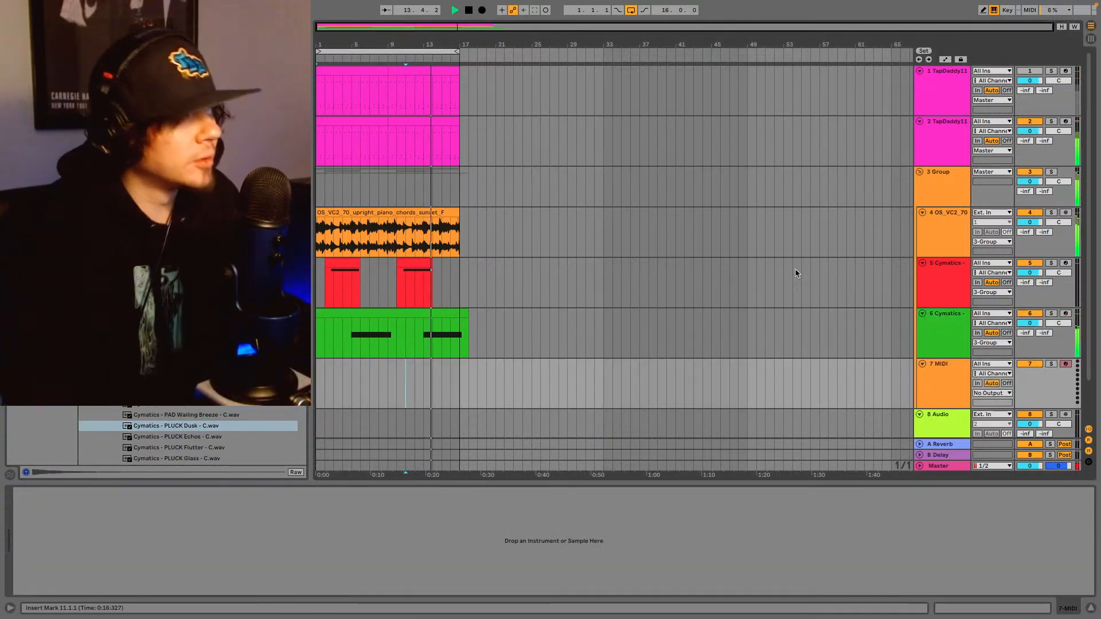
drag(164, 427, 204, 554)
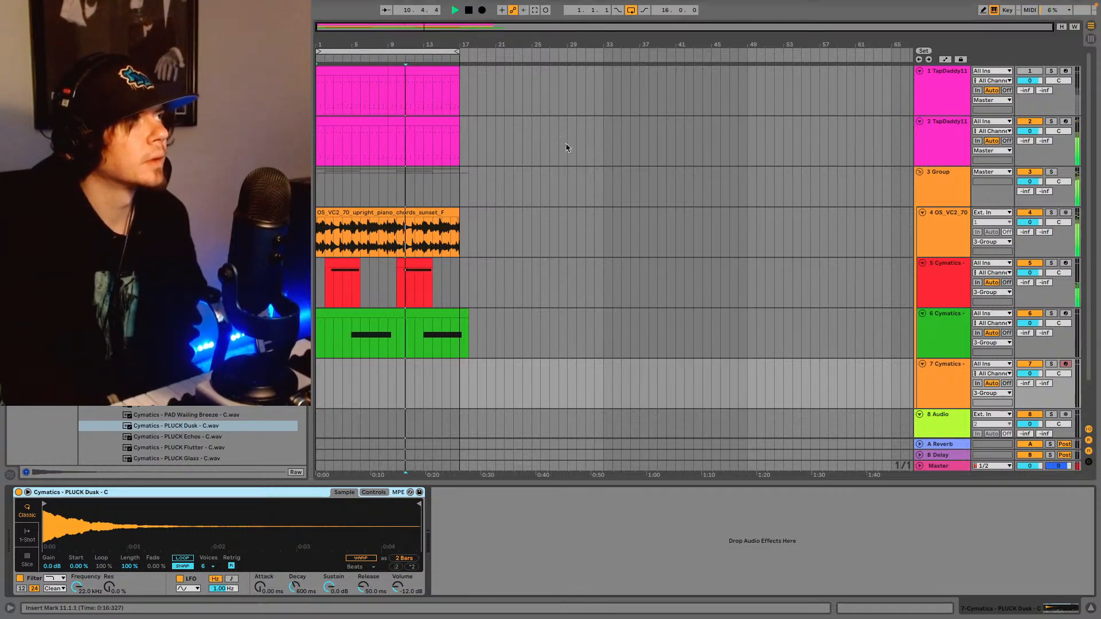
- Capture the played PLUCK Dusk notes as a clip and extend its start to bar 1
click(535, 10)
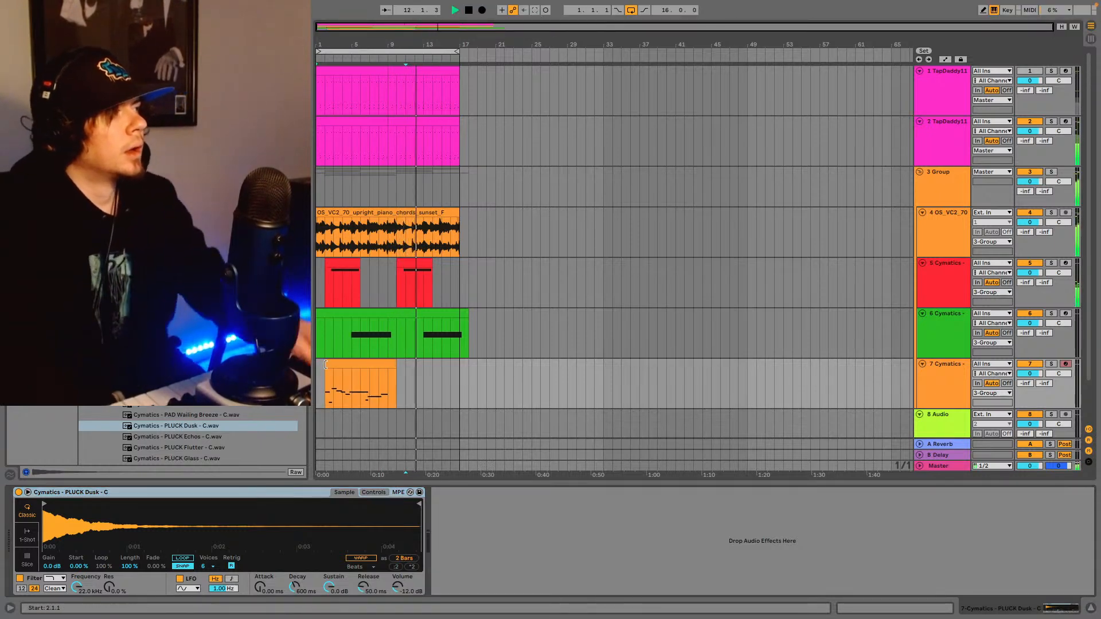
key(space)
drag(325, 367, 311, 363)
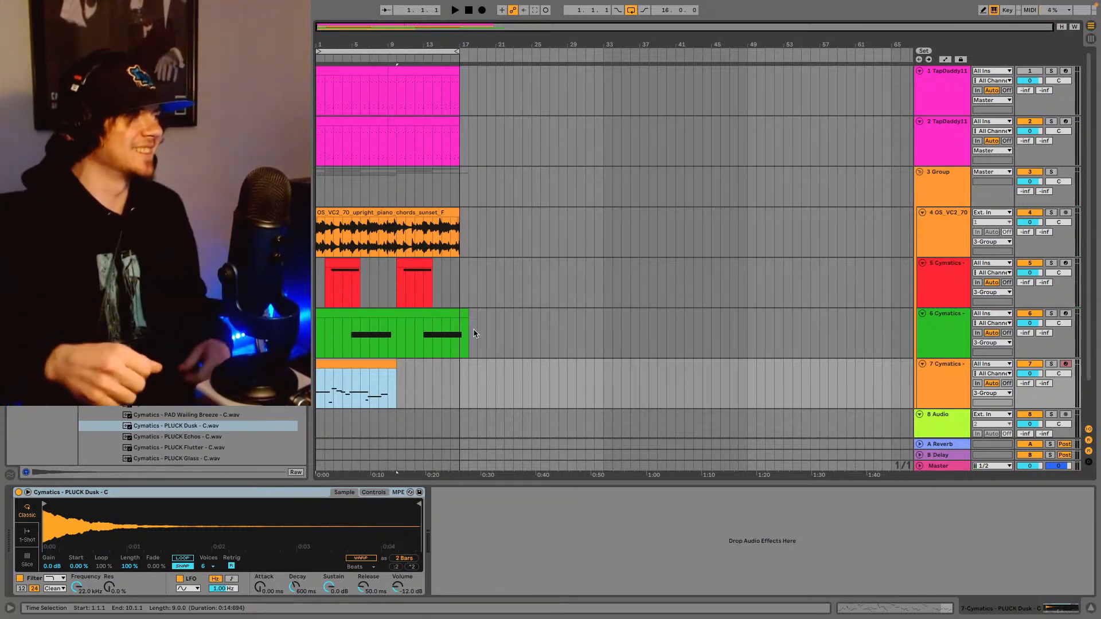
- Play back the pluck melody and lengthen its clip so the phrase repeats from bar 1 to bar 18
key(space)
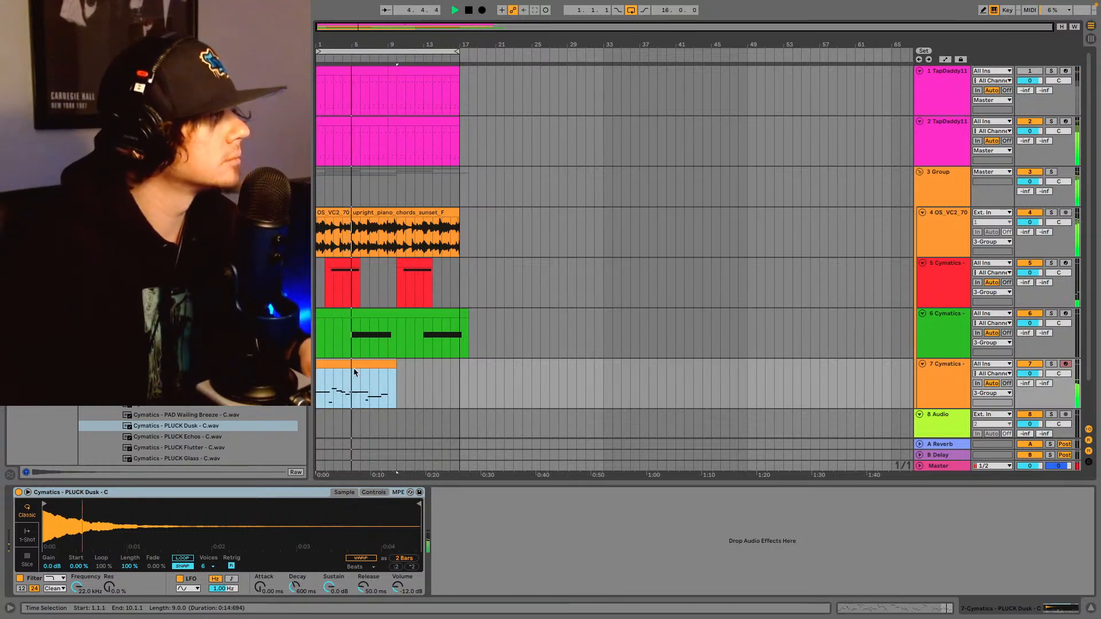
key(space)
drag(355, 366, 317, 365)
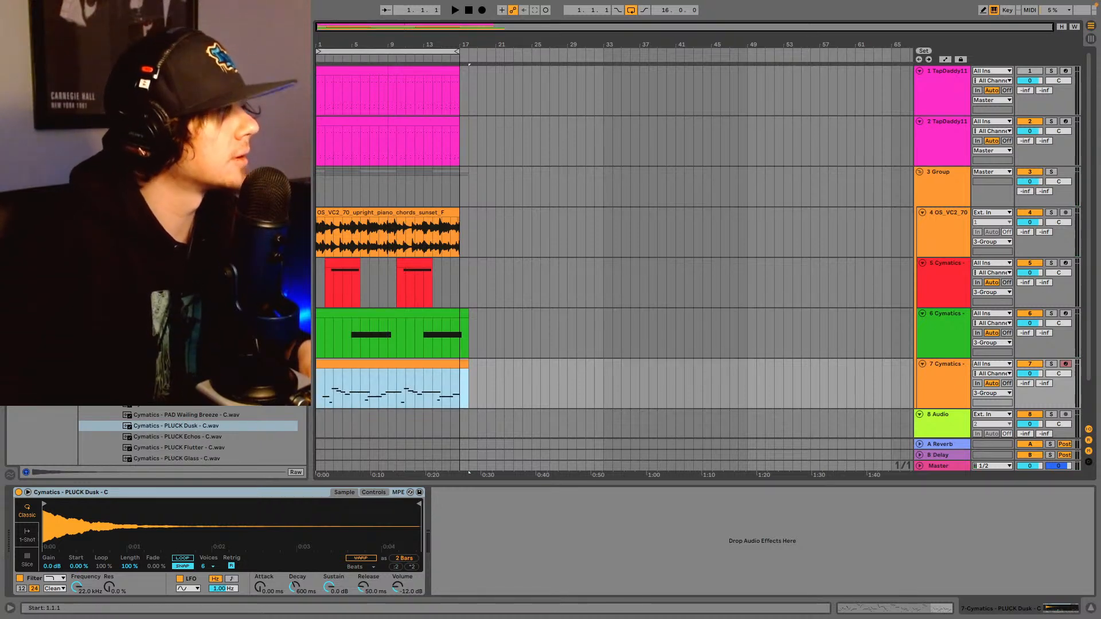
key(space)
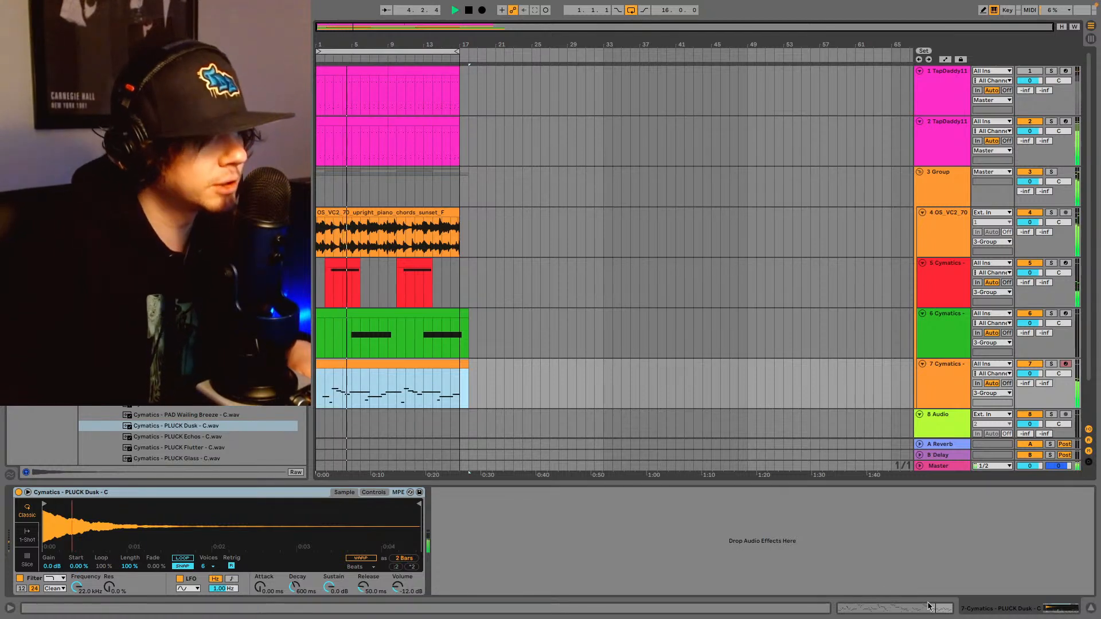
- Lower the first note of the PLUCK Dusk clip to D3 while the beat plays
key(shift+Tab)
click(660, 588)
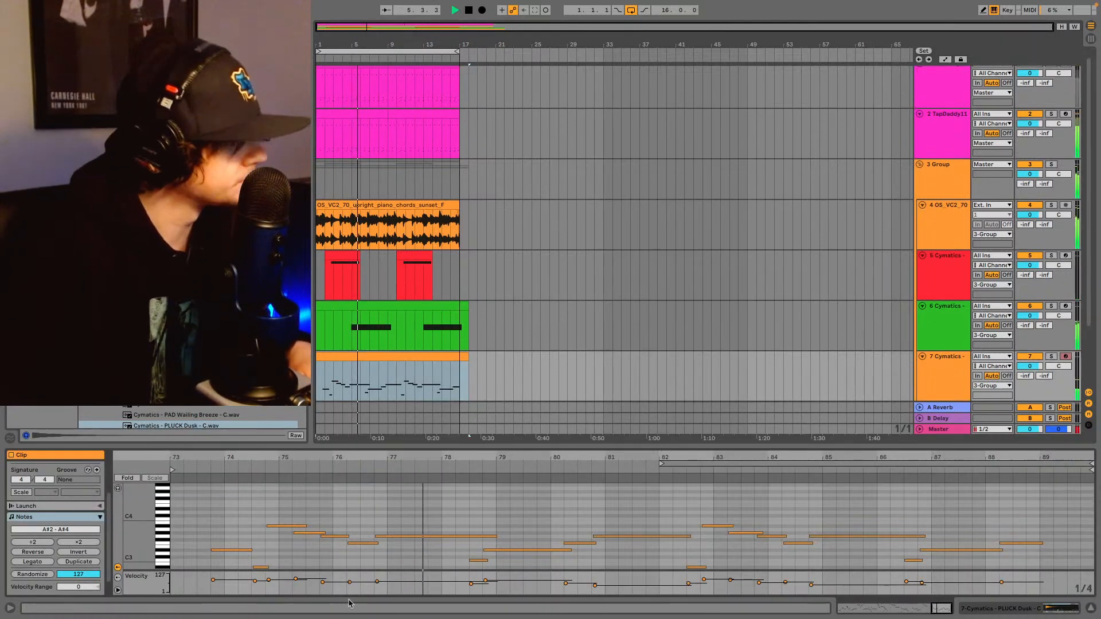
scroll(254, 545, down, 2)
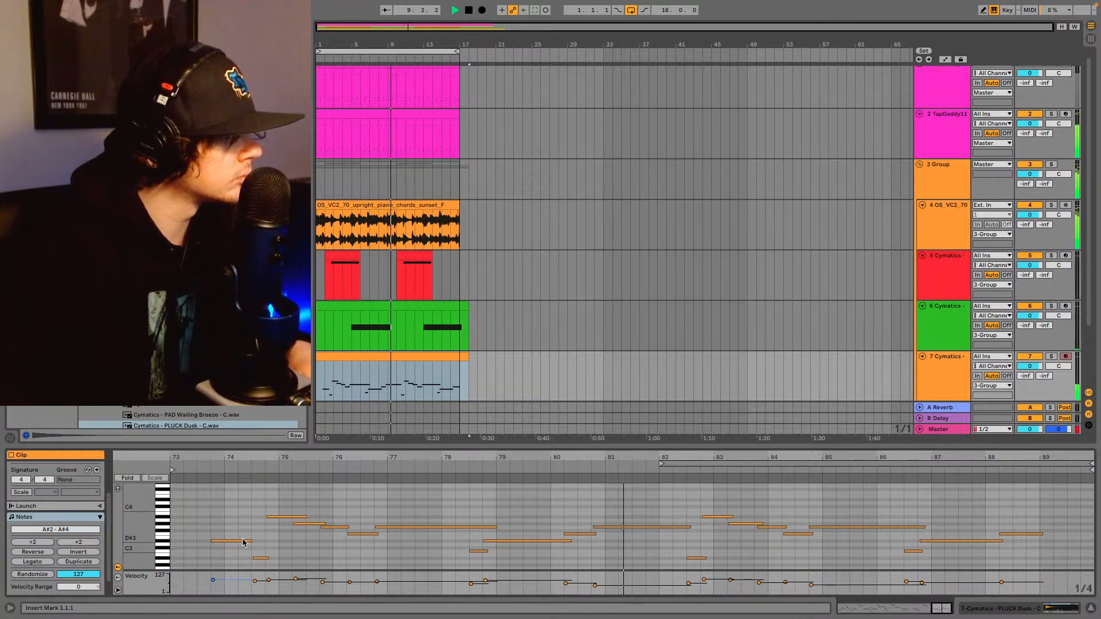
key(space)
key(space)
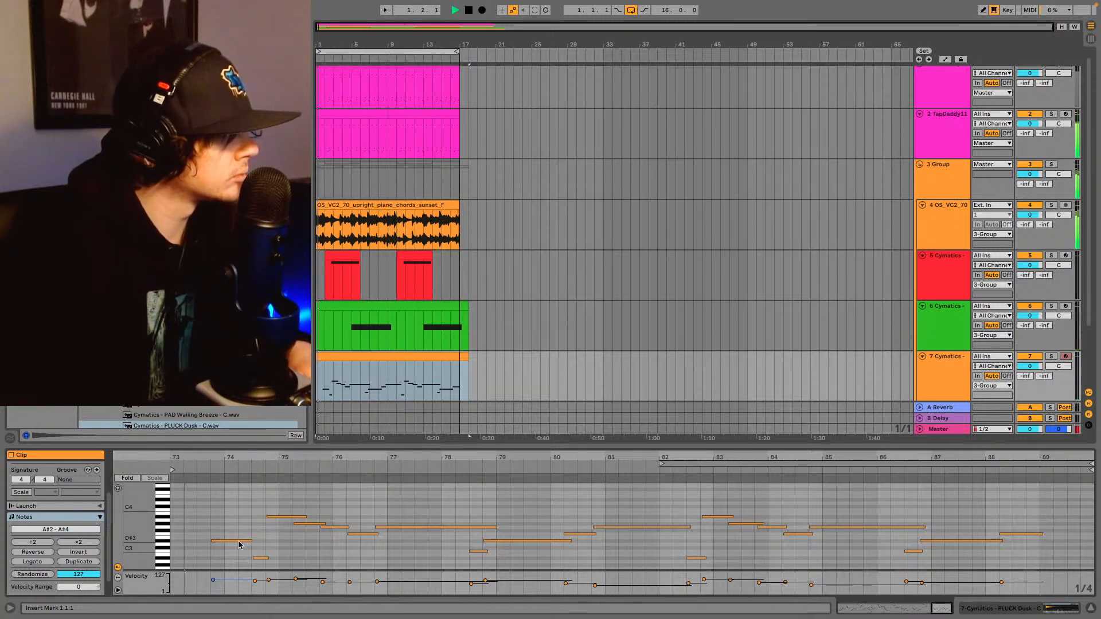
drag(240, 545, 238, 547)
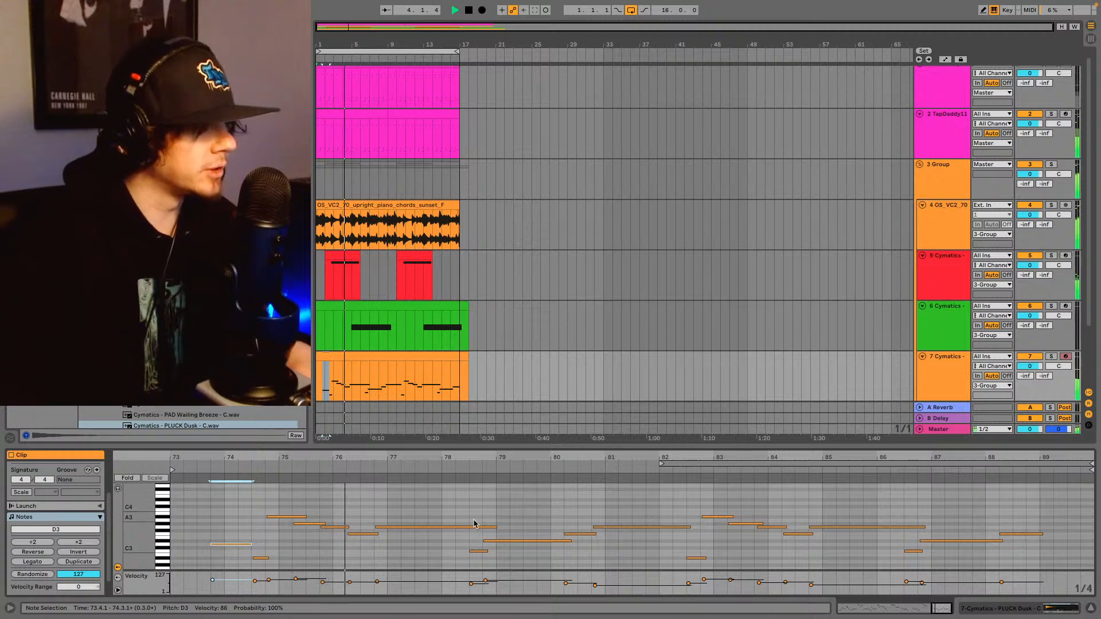
- Add the EchoBoy plug-in to the PLUCK Dusk track and choose its 30 ips Tape Echo preset
click(1001, 608)
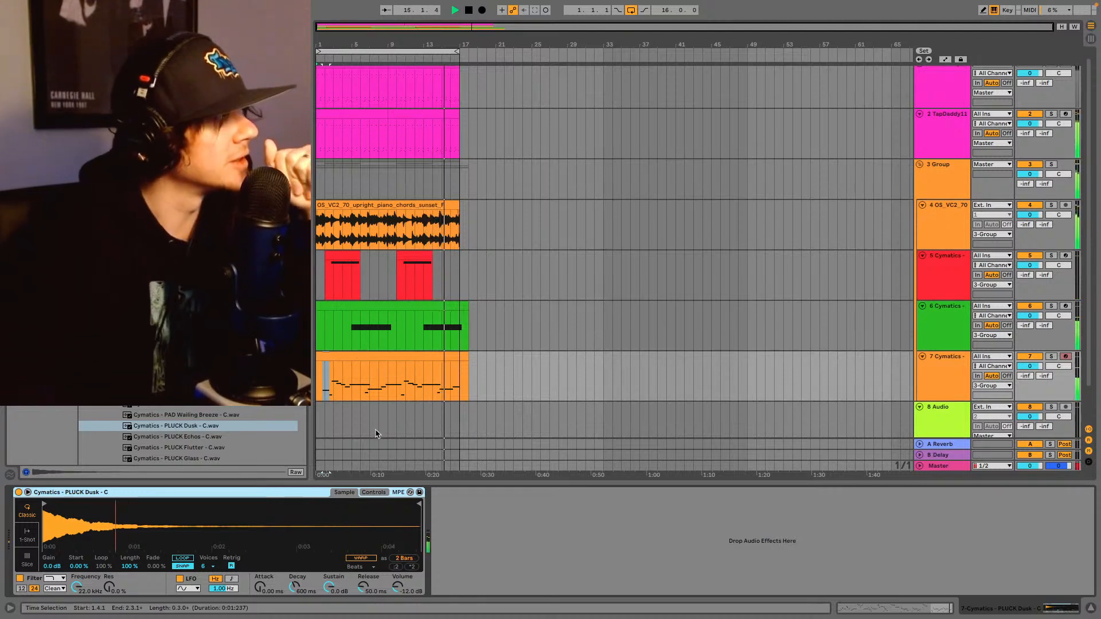
scroll(213, 436, up, 3)
scroll(213, 436, up, 1)
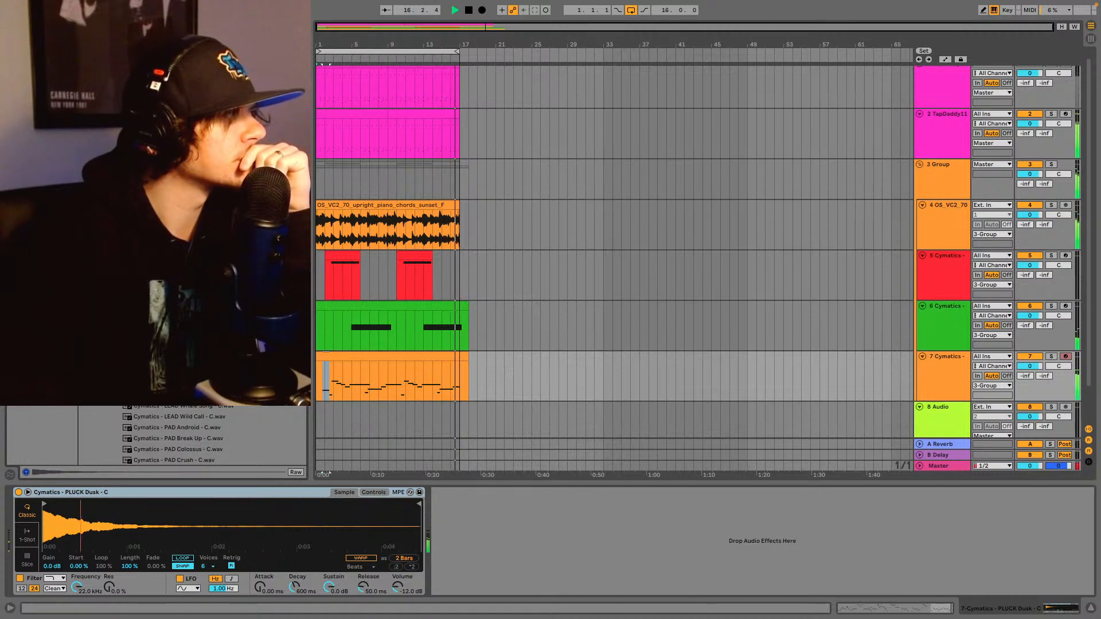
click(41, 147)
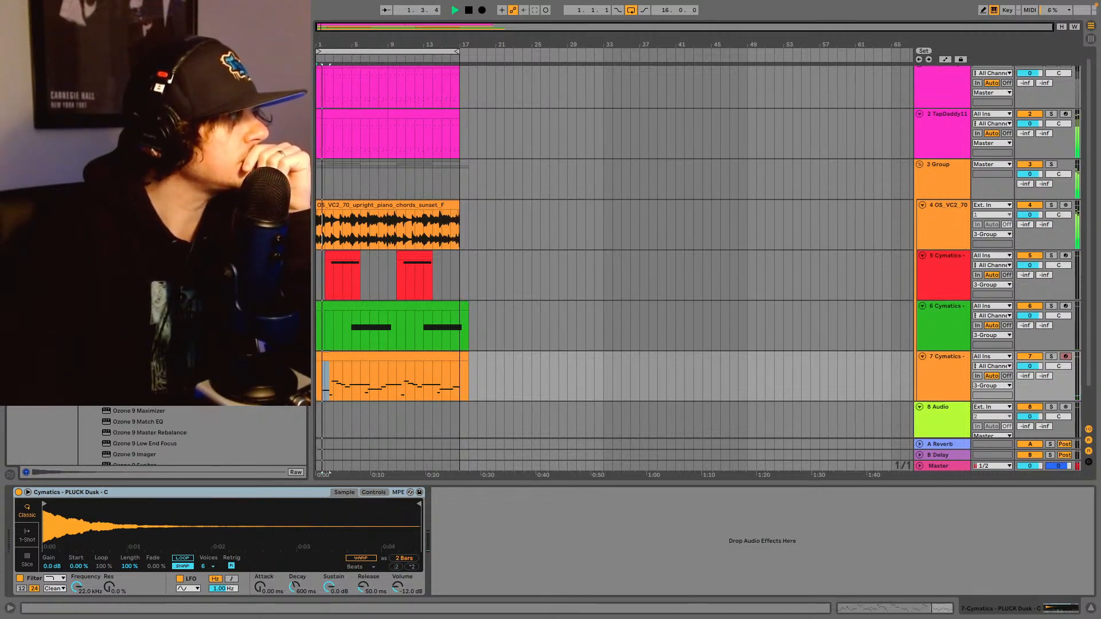
scroll(212, 436, down, 2)
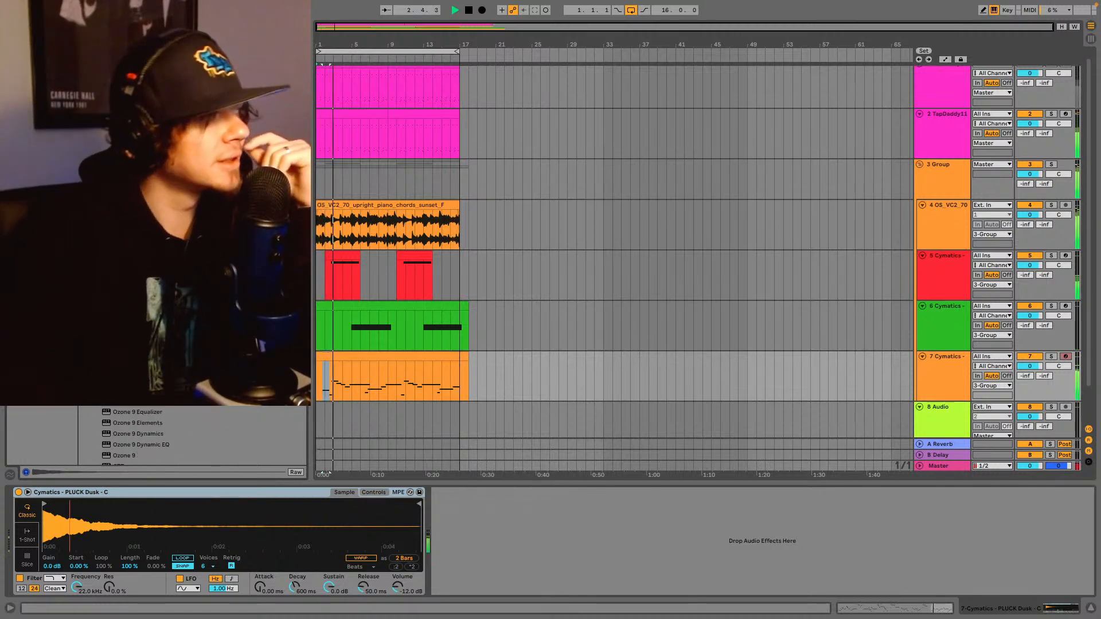
scroll(212, 436, up, 2)
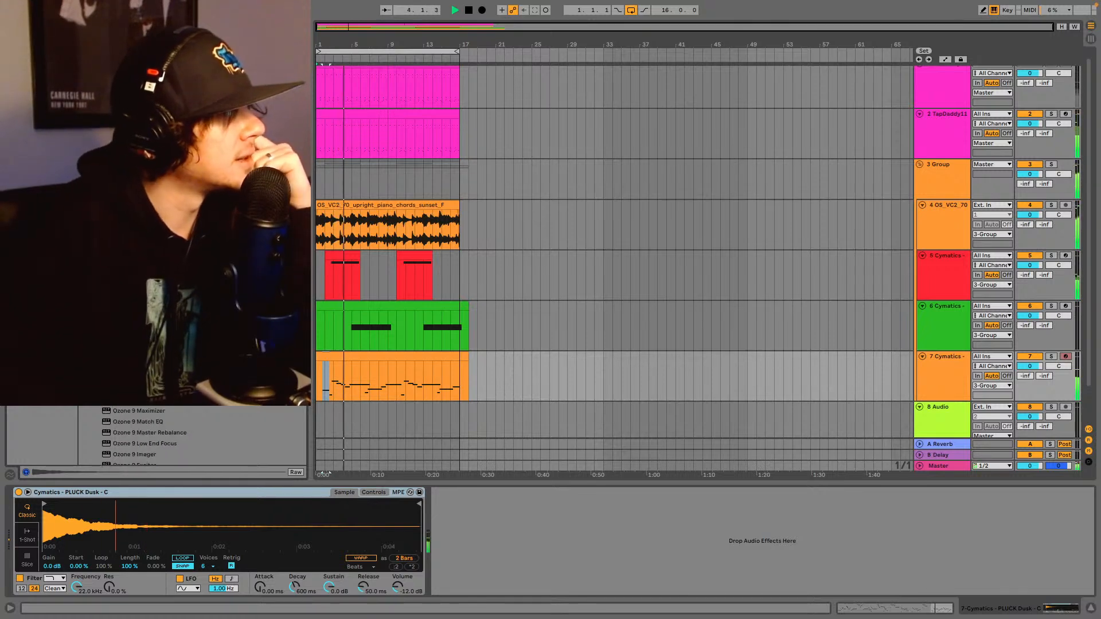
scroll(212, 436, up, 10)
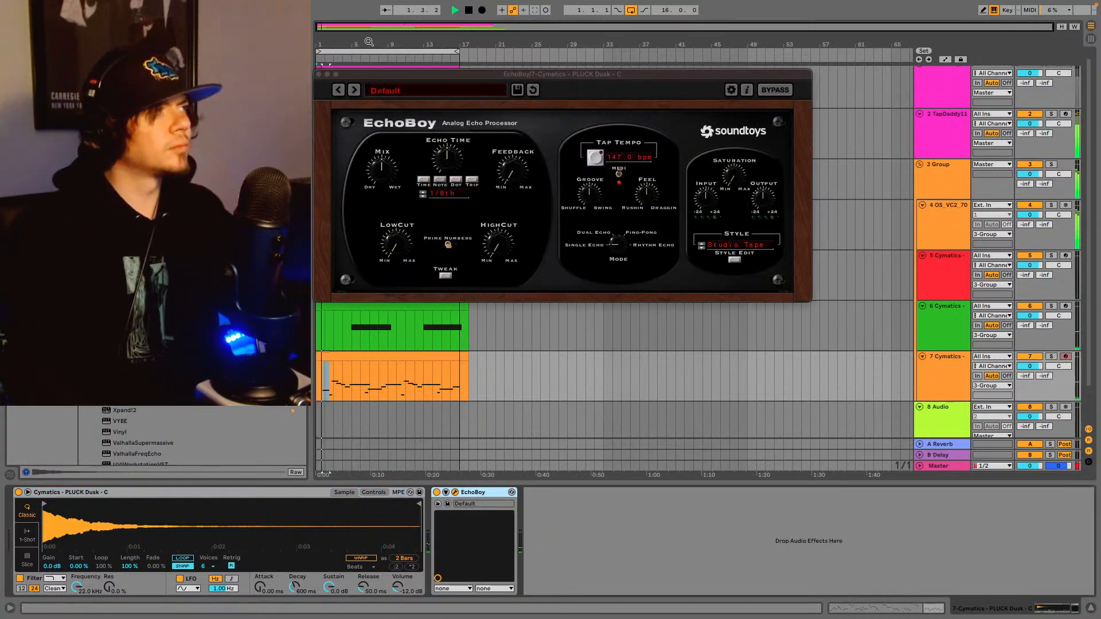
click(359, 90)
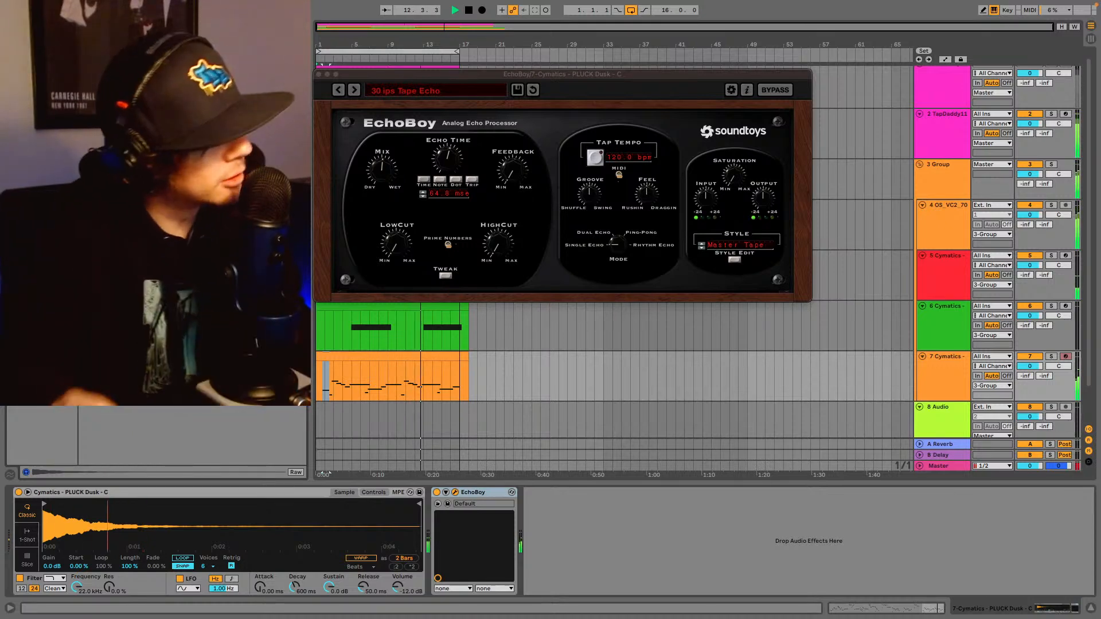
- Add a Utility device after EchoBoy on the PLUCK Dusk track and set its gain to 3 dB
text(eq)
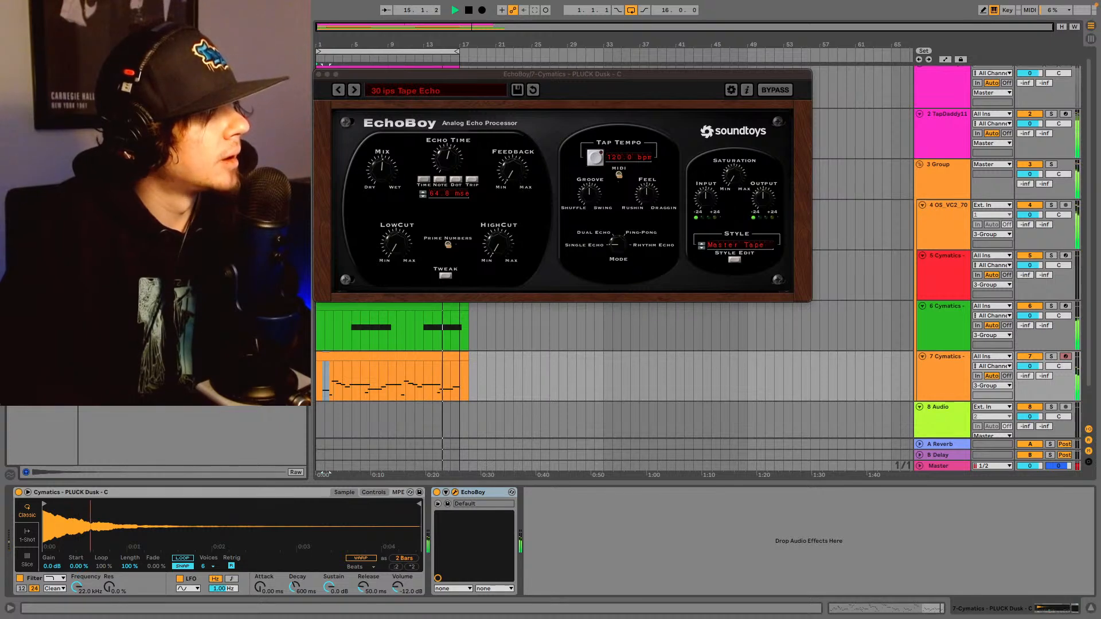
drag(132, 127, 529, 497)
drag(573, 529, 575, 532)
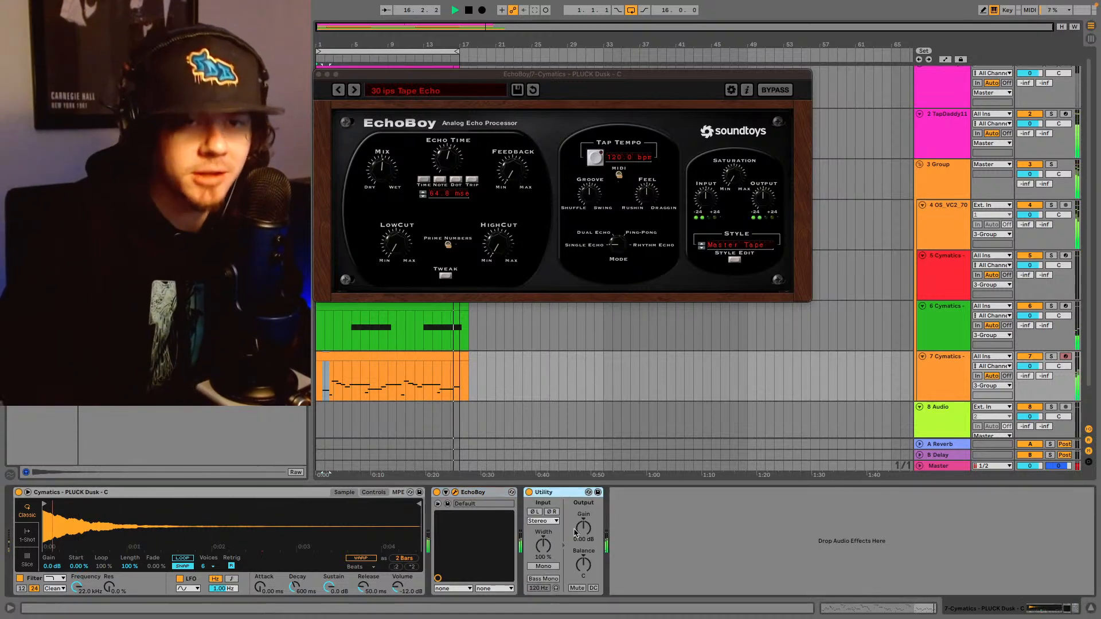
click(586, 527)
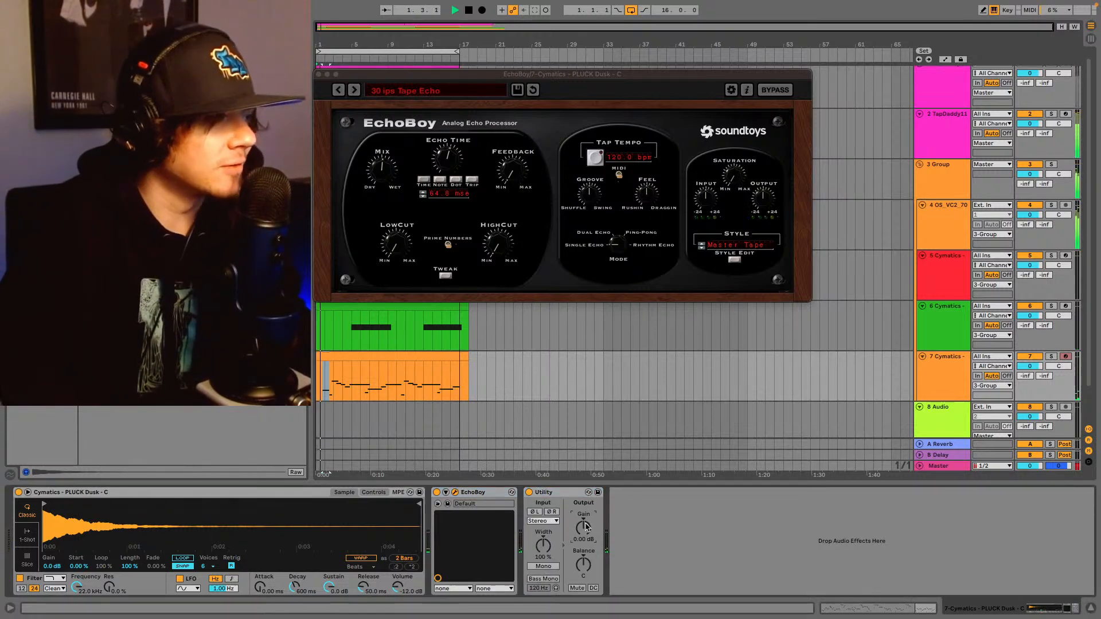
text(2)
key(Return)
text(3)
key(Return)
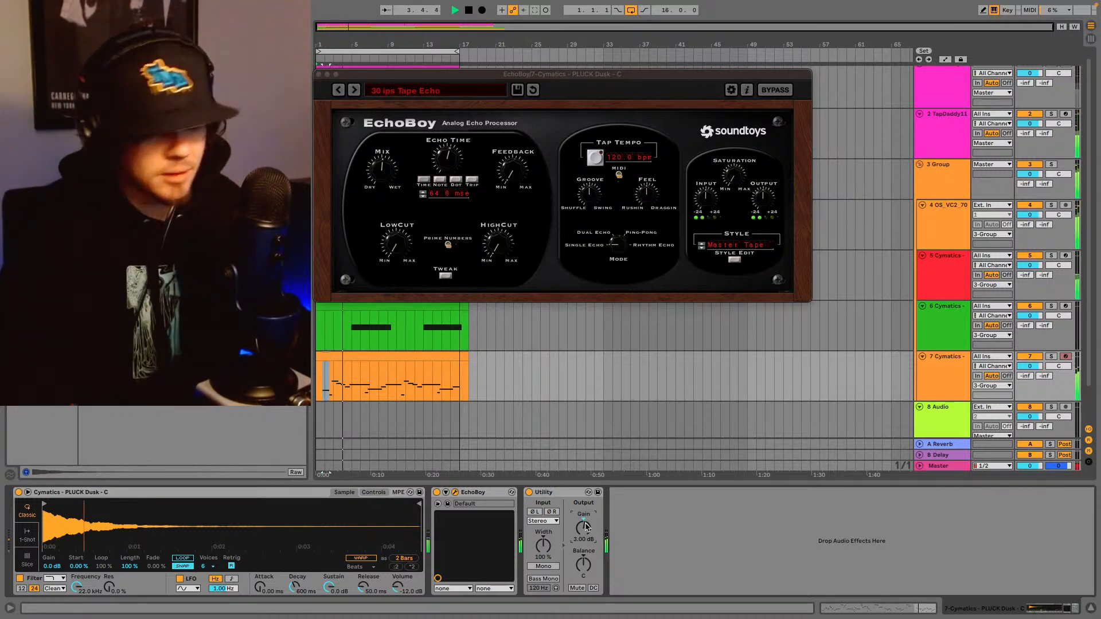
- Load EchoBoy's AnaLogged preset on the PLUCK Dusk track and set the Utility gain to 4 dB
click(354, 90)
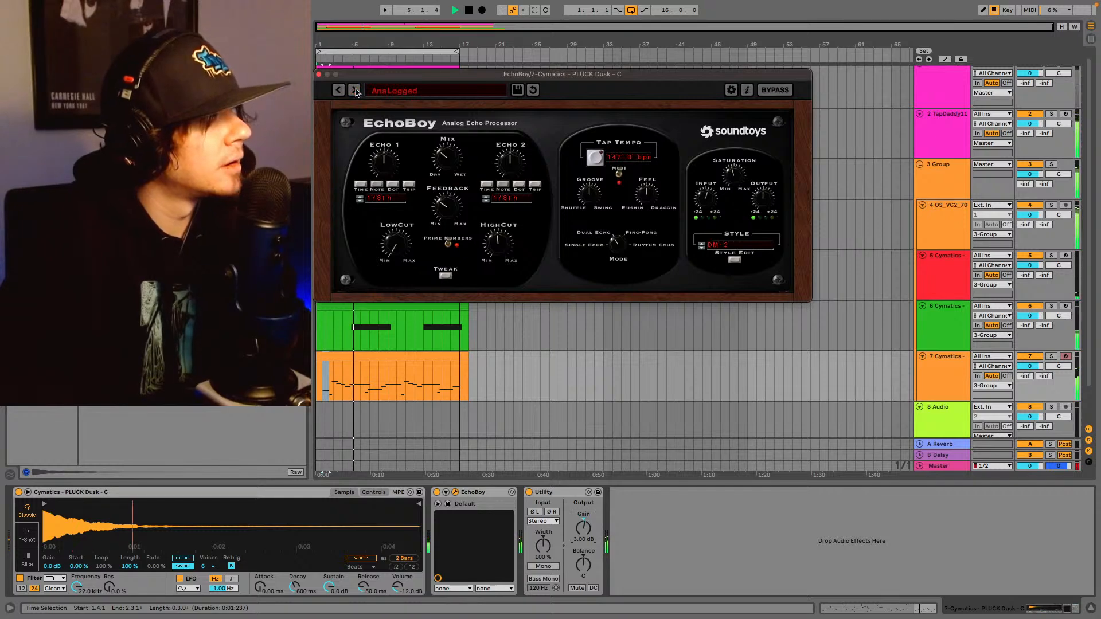
click(583, 528)
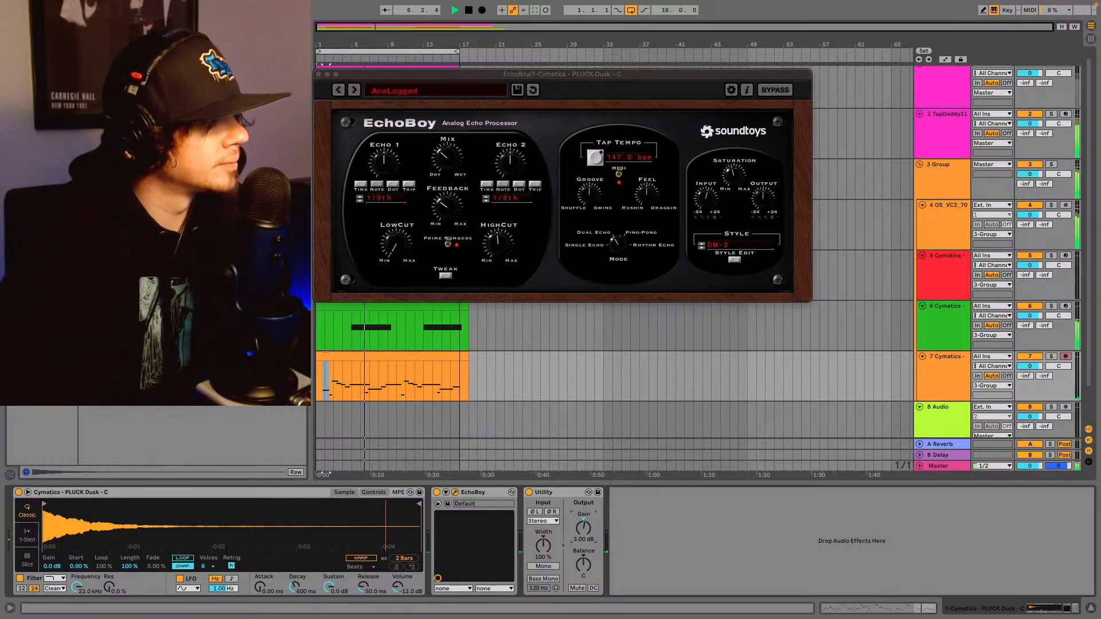
key(Up)
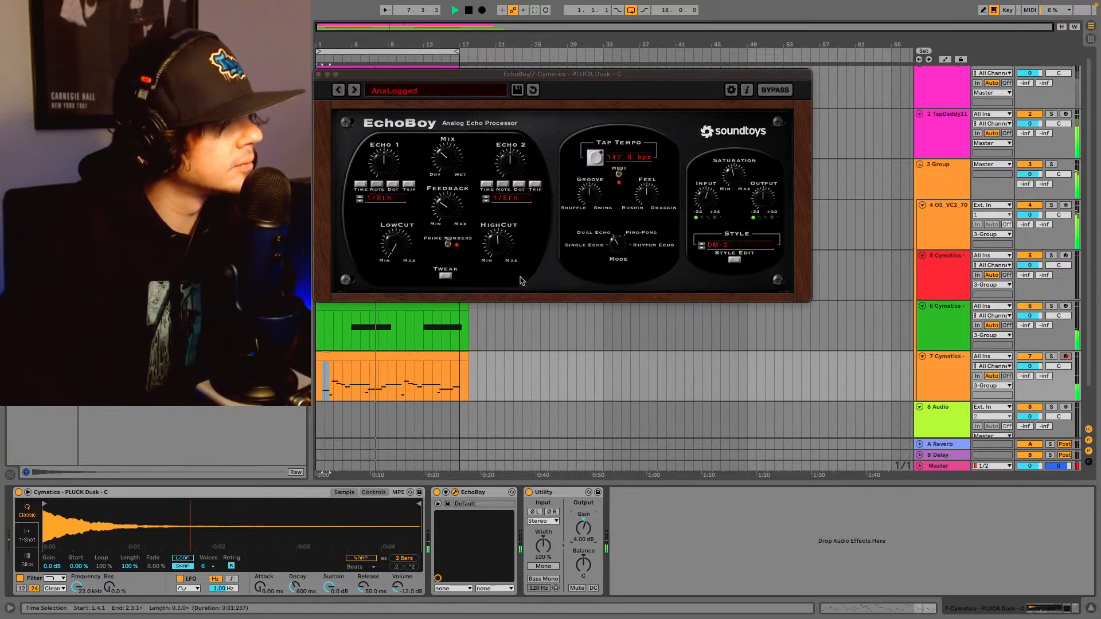
- Audition further EchoBoy presets on the PLUCK Dusk track during playback and settle on Master Tape Reflect
click(354, 90)
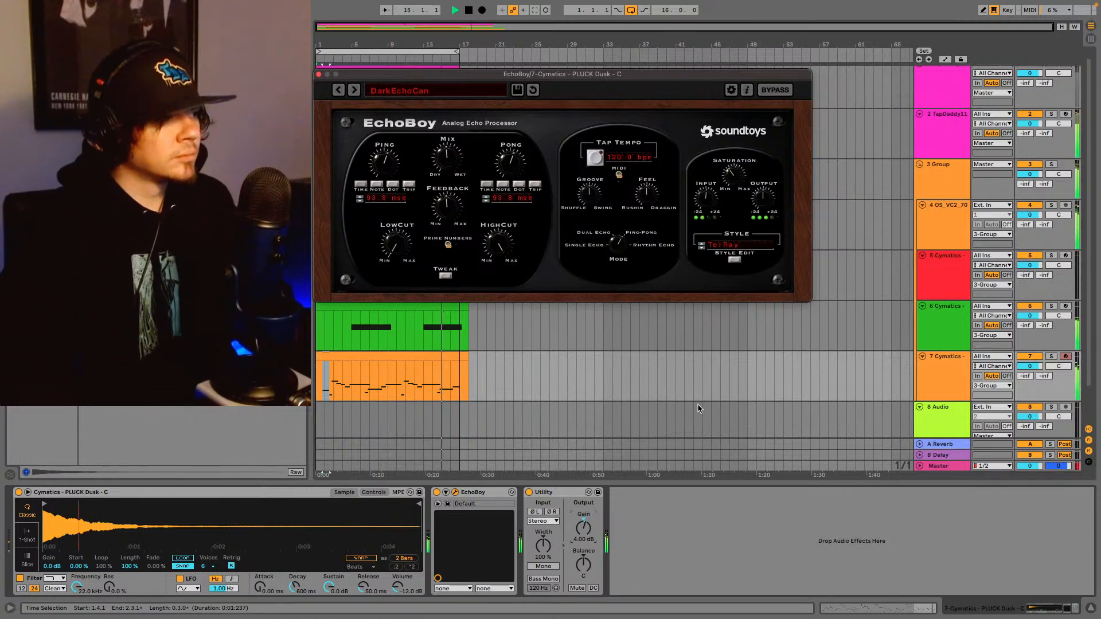
click(354, 90)
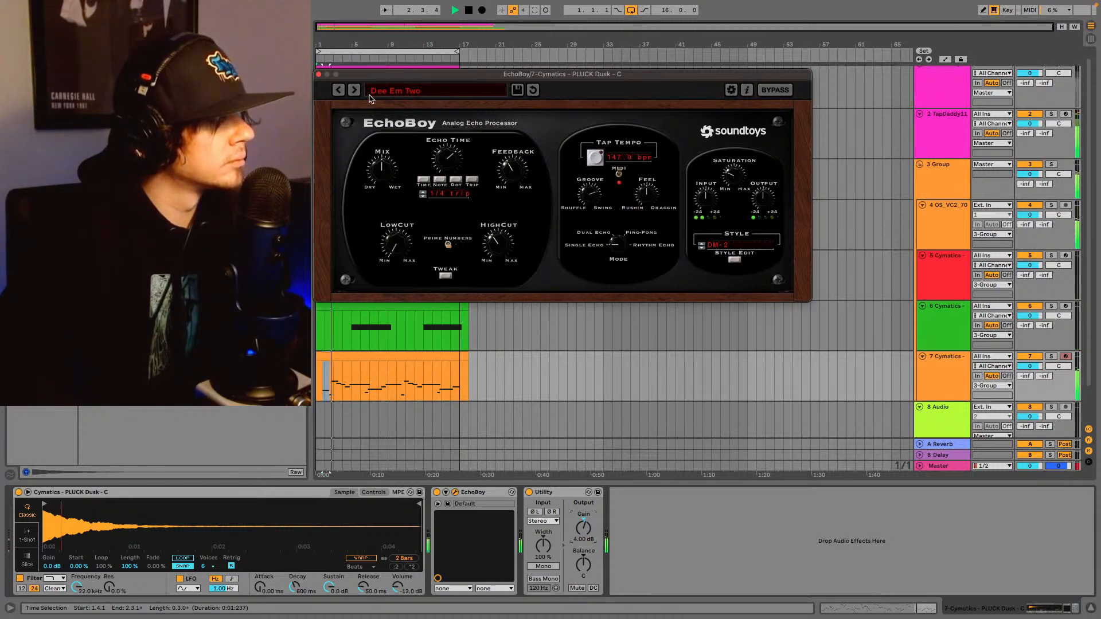
click(354, 90)
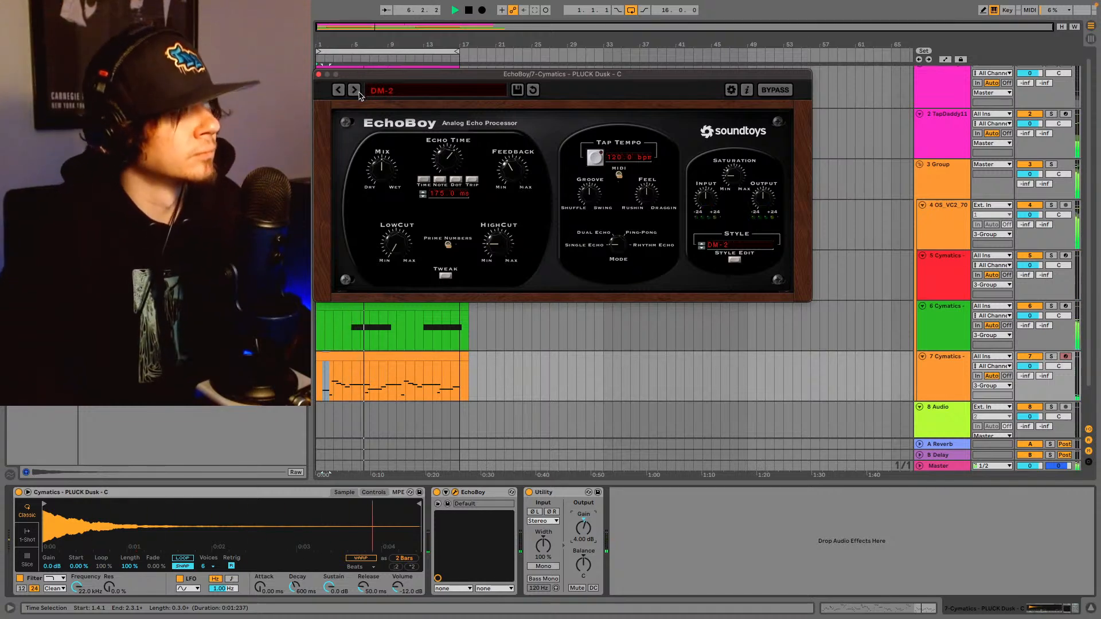
click(354, 90)
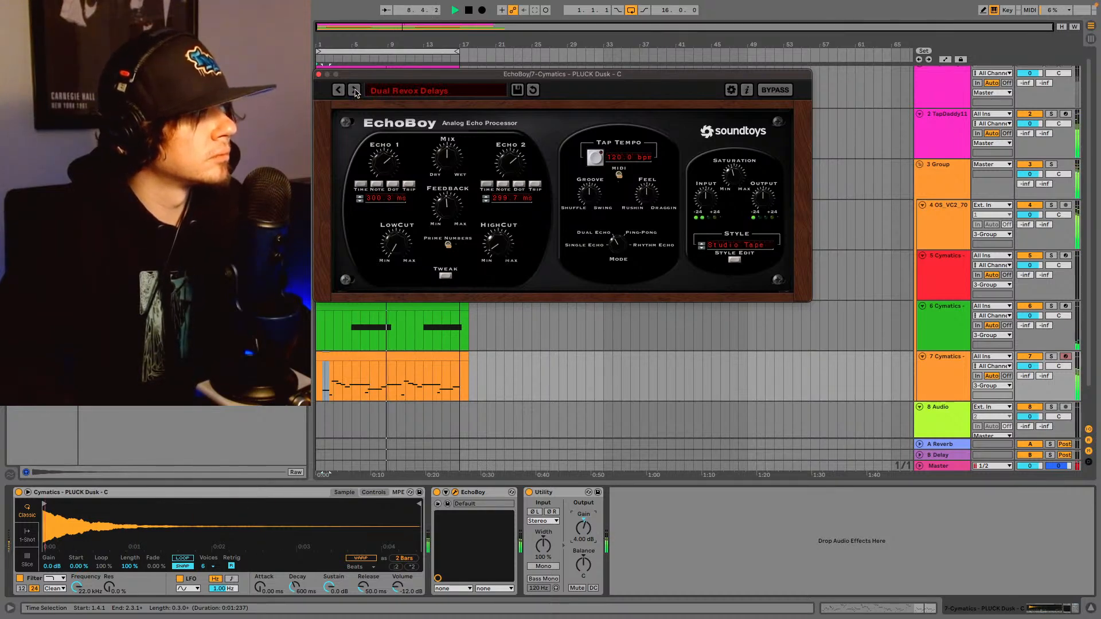
click(355, 90)
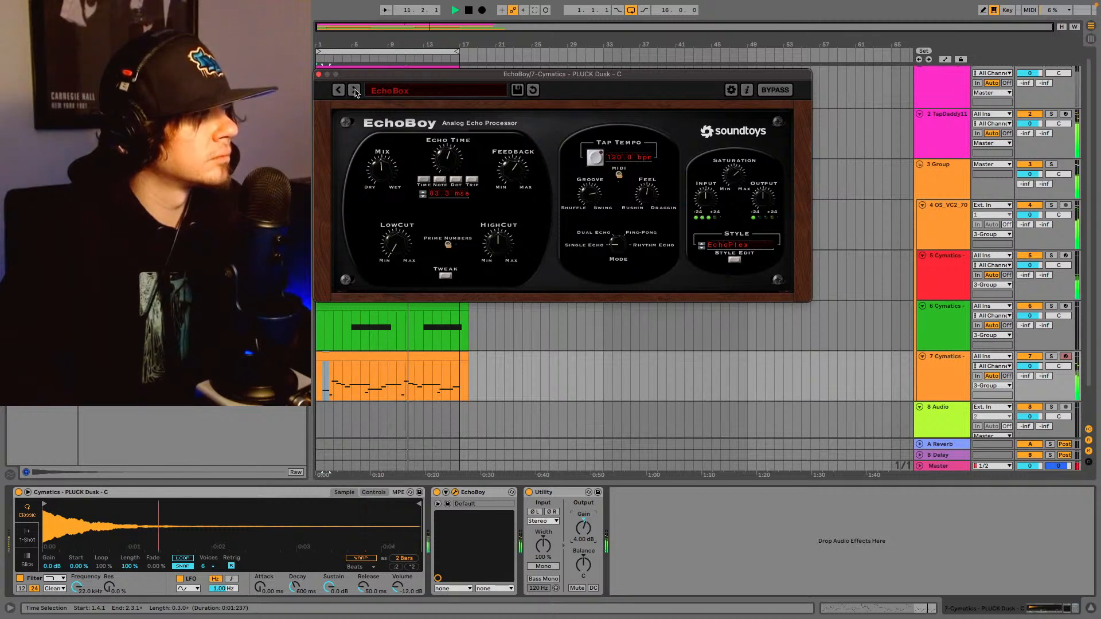
click(354, 90)
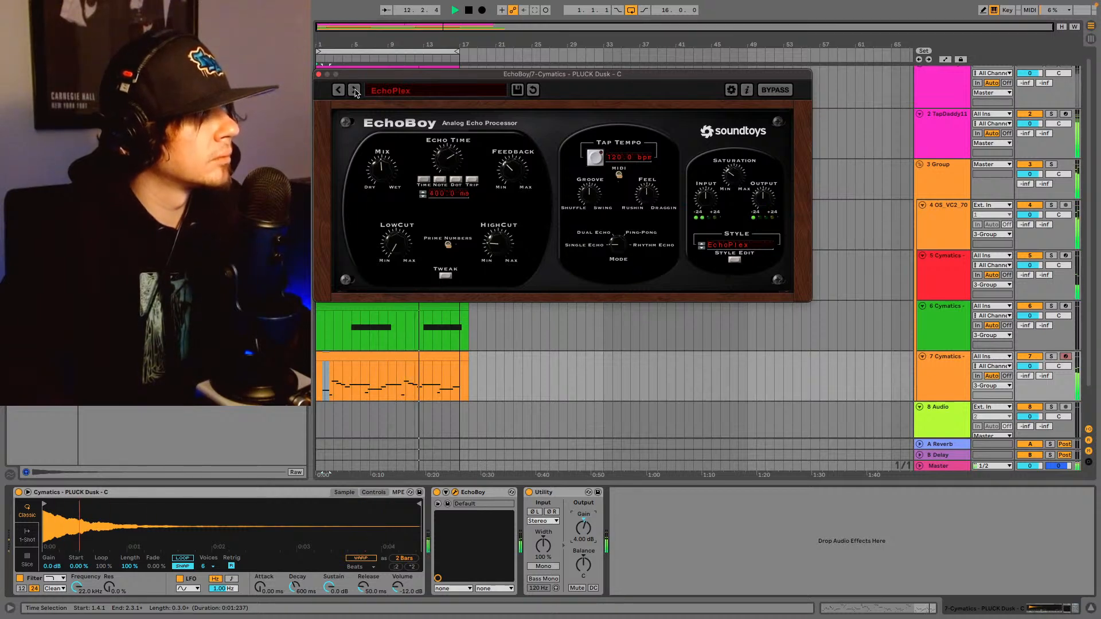
click(354, 90)
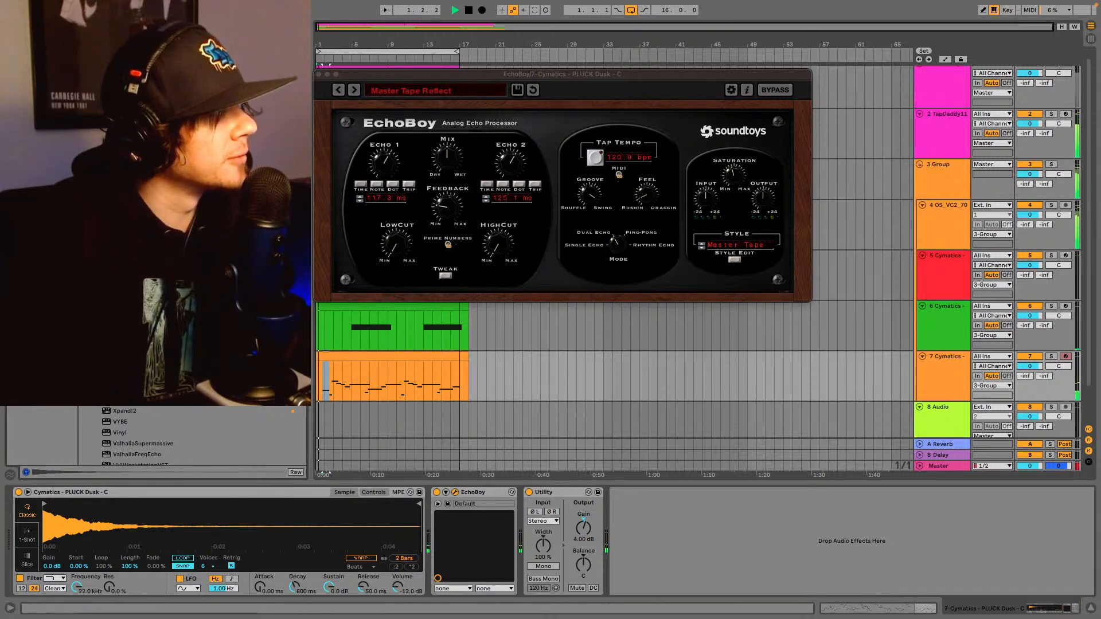
- Try PhaseMistress with its 2 by 4 Slo Rez preset after Utility on the PLUCK Dusk track, and remove it again
drag(396, 403, 625, 531)
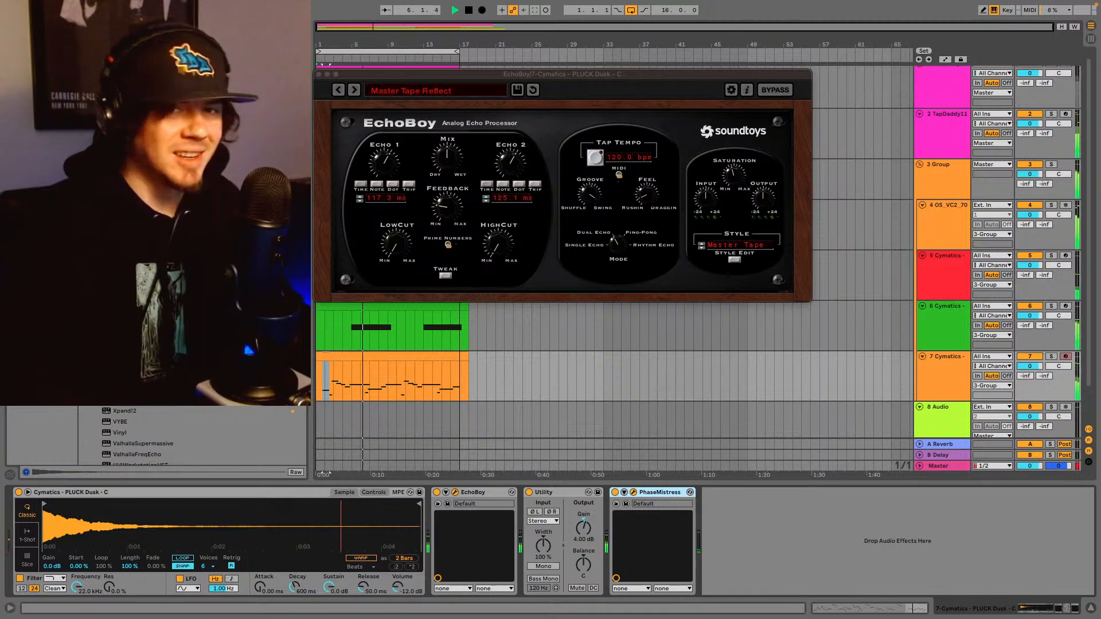
drag(581, 142, 497, 137)
click(458, 151)
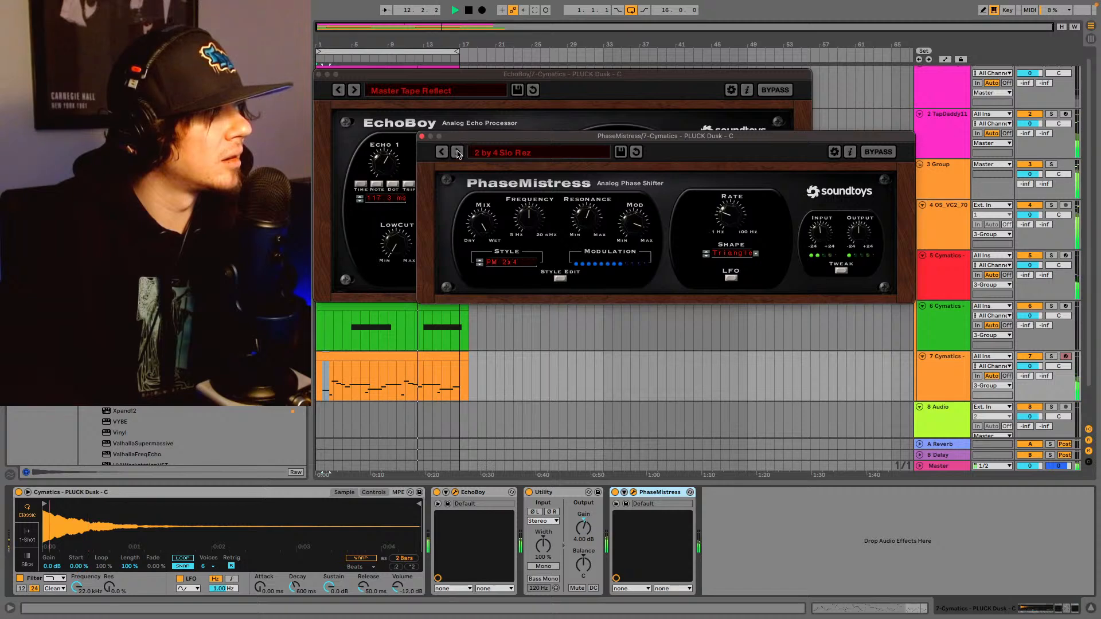
click(658, 496)
key(Delete)
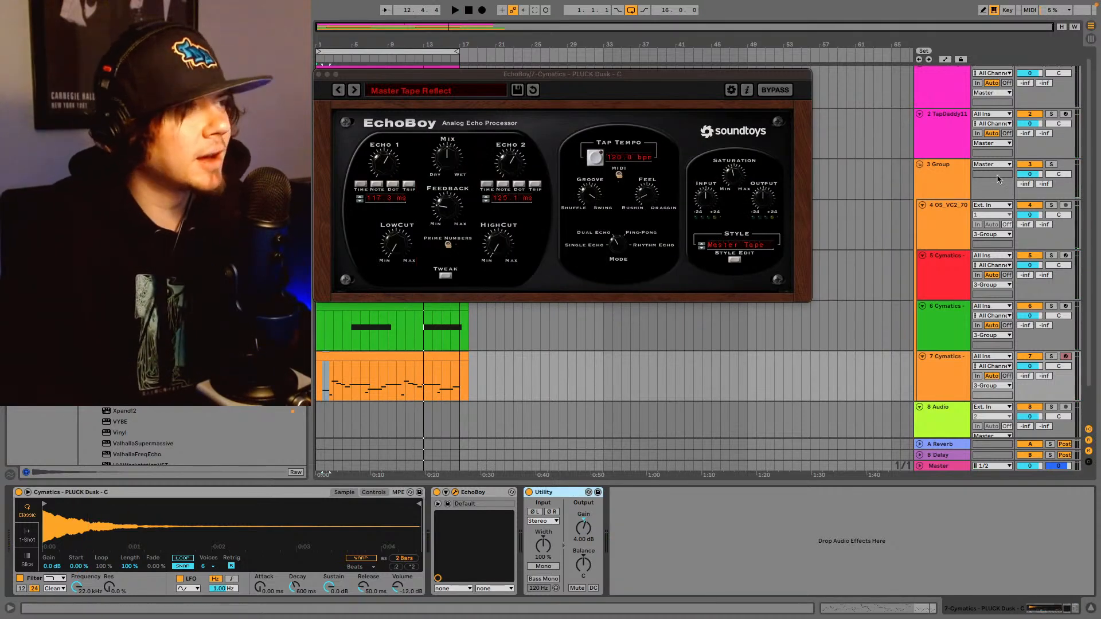
- Add the PhaseMistress plug-in to the upright piano track and choose its 3 by 14 Wide Sweep preset while the beat plays
click(953, 232)
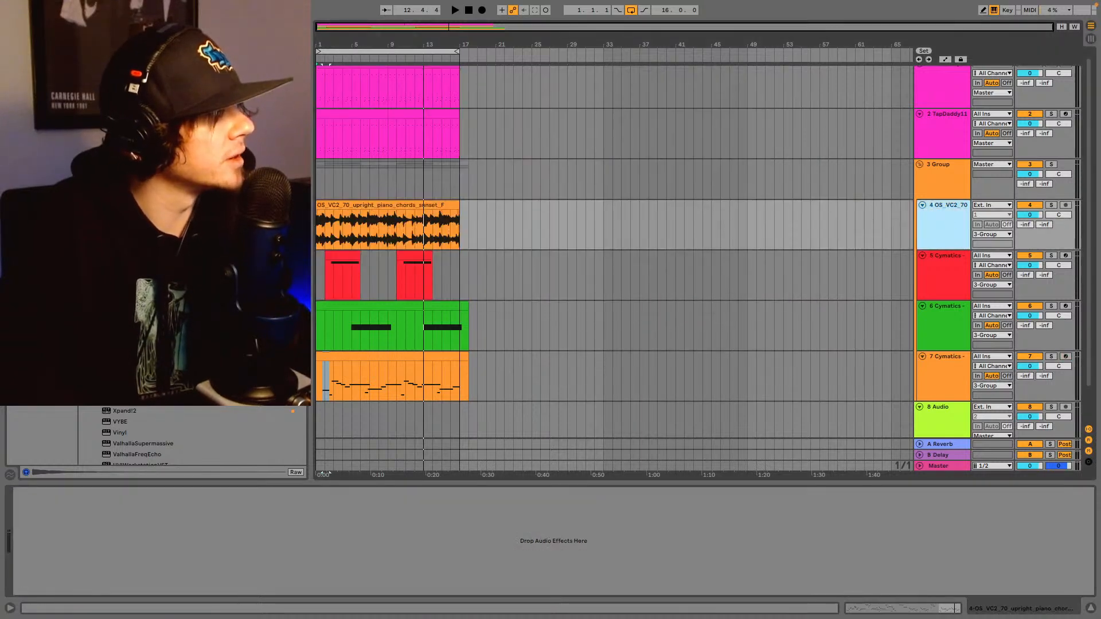
key(super+f)
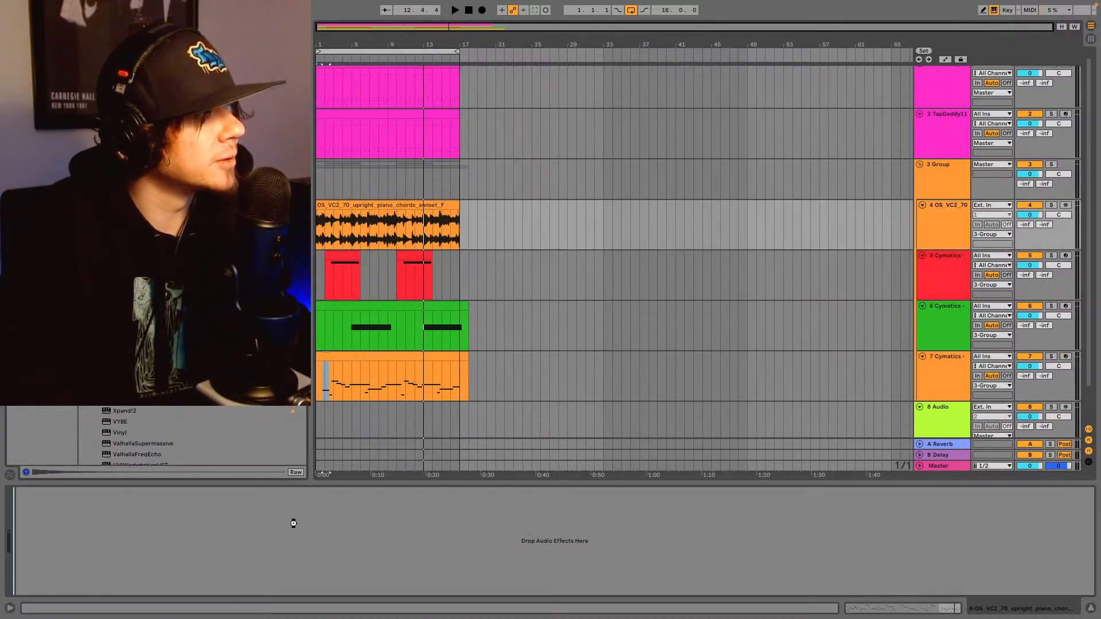
drag(293, 523, 393, 524)
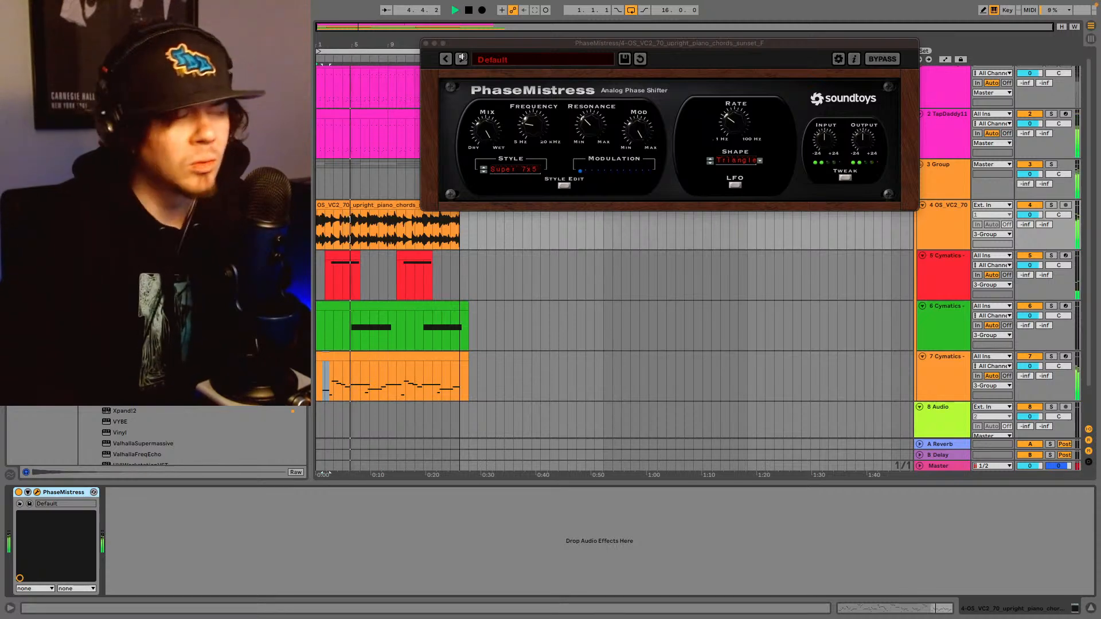
click(462, 60)
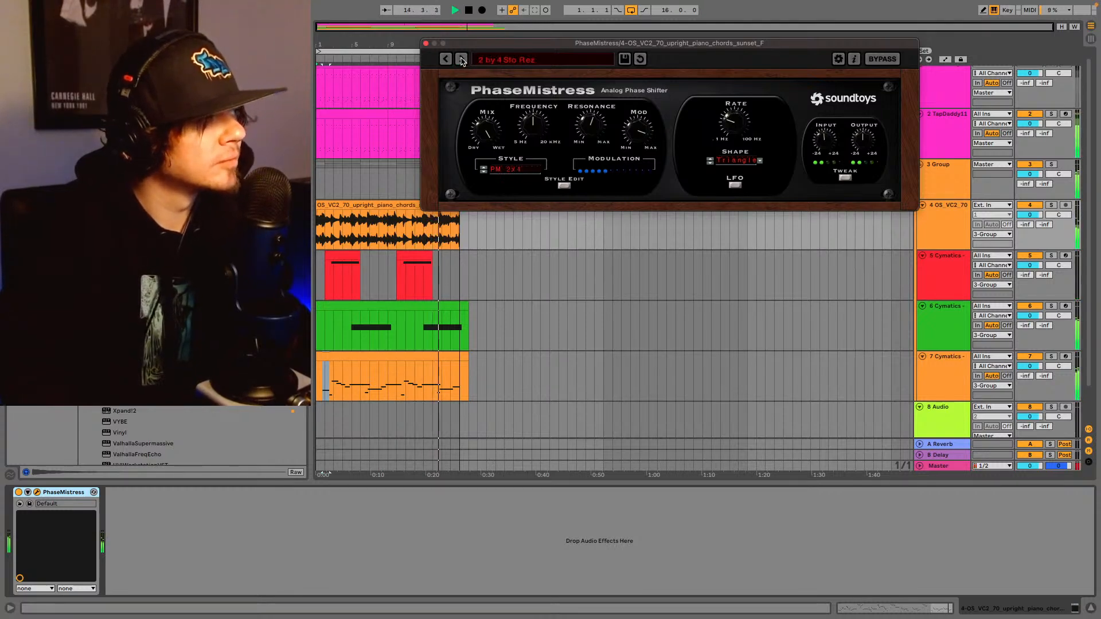
click(462, 60)
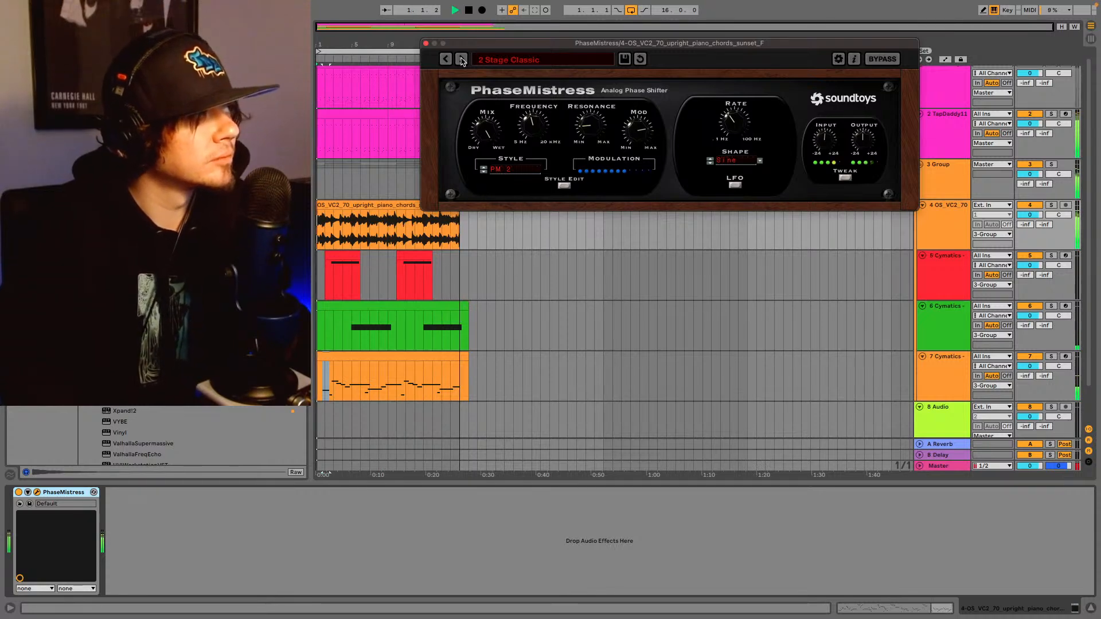
click(461, 59)
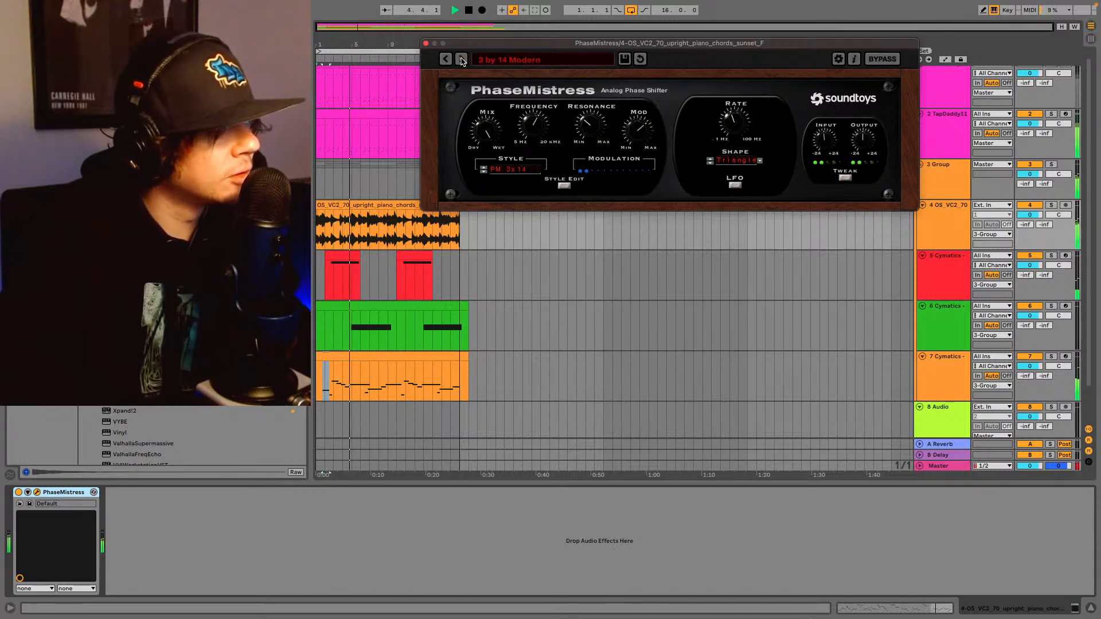
click(461, 60)
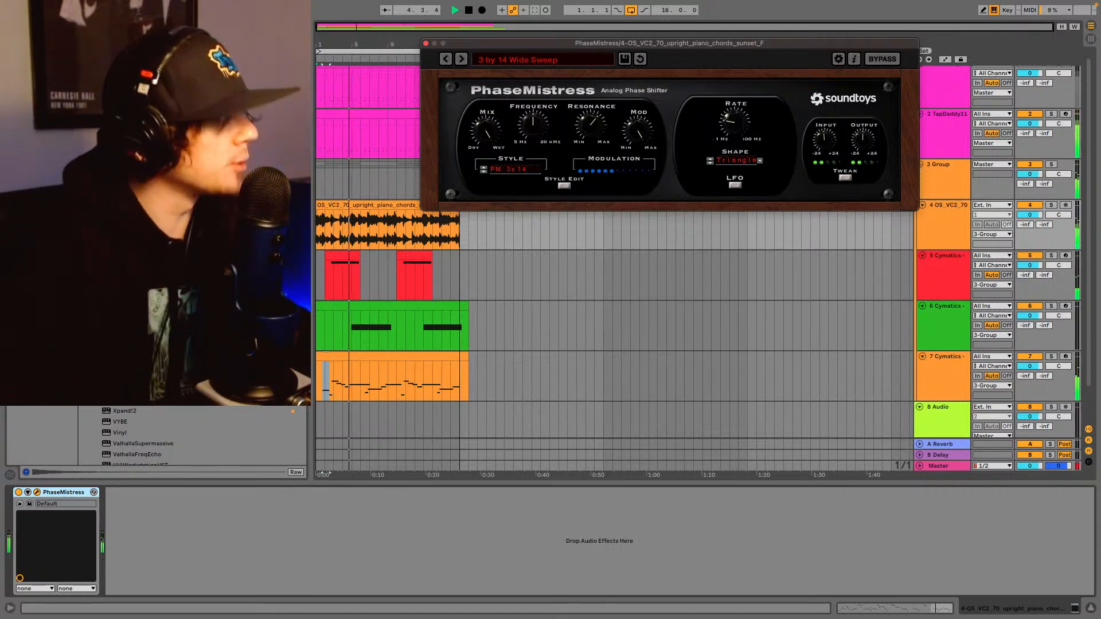
- Stop playback and duplicate the upright piano clip so a second copy fills bars 17 to 33
key(space)
click(393, 205)
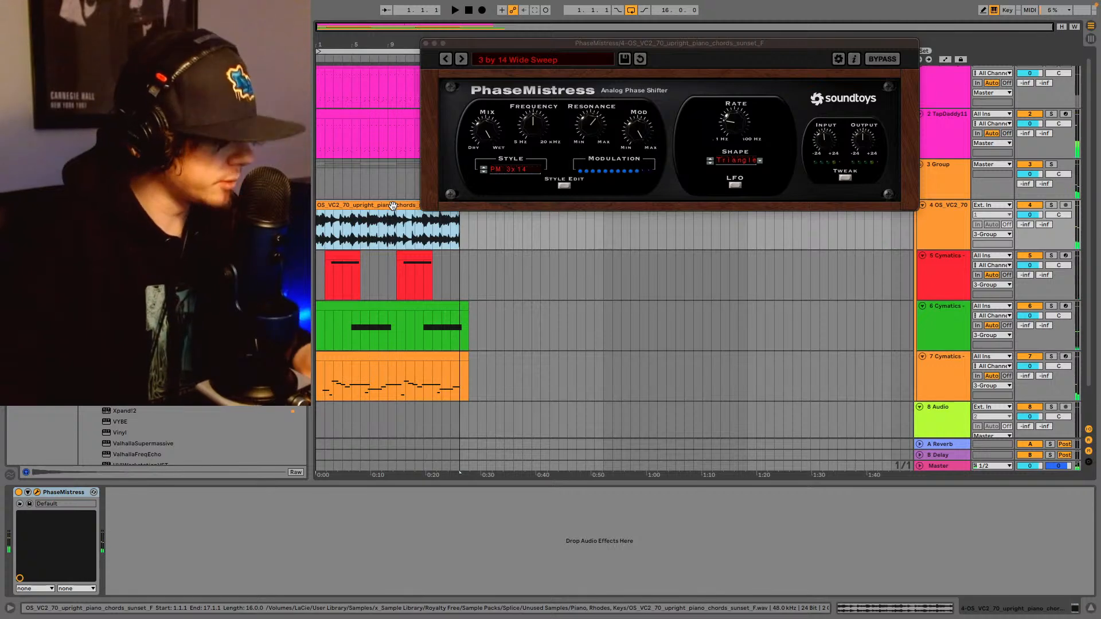
click(463, 239)
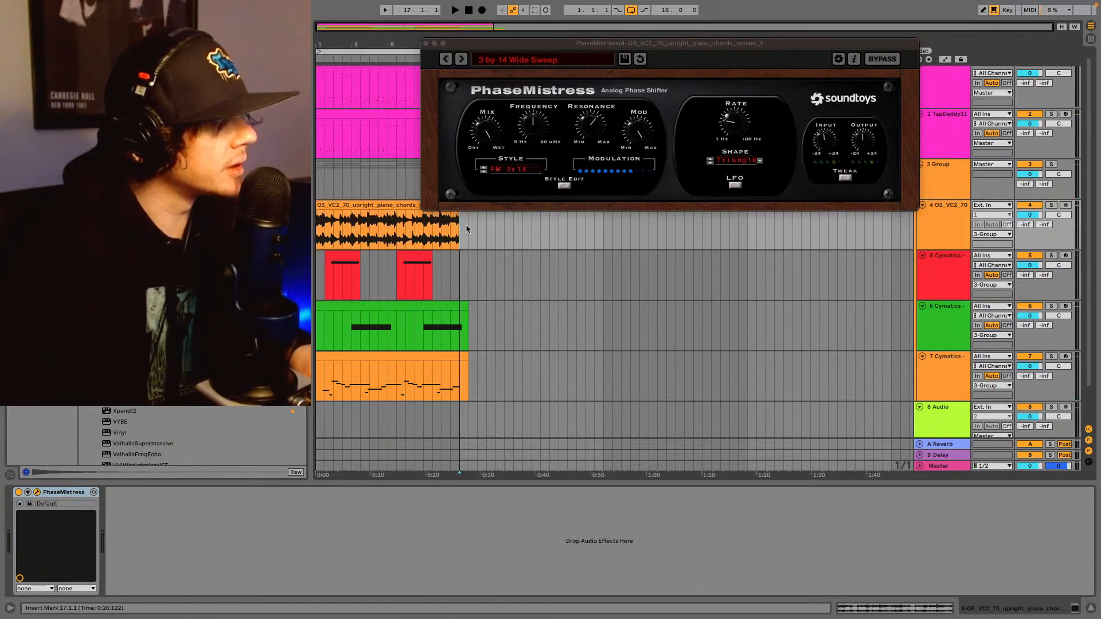
key(super+d)
drag(524, 51, 710, 59)
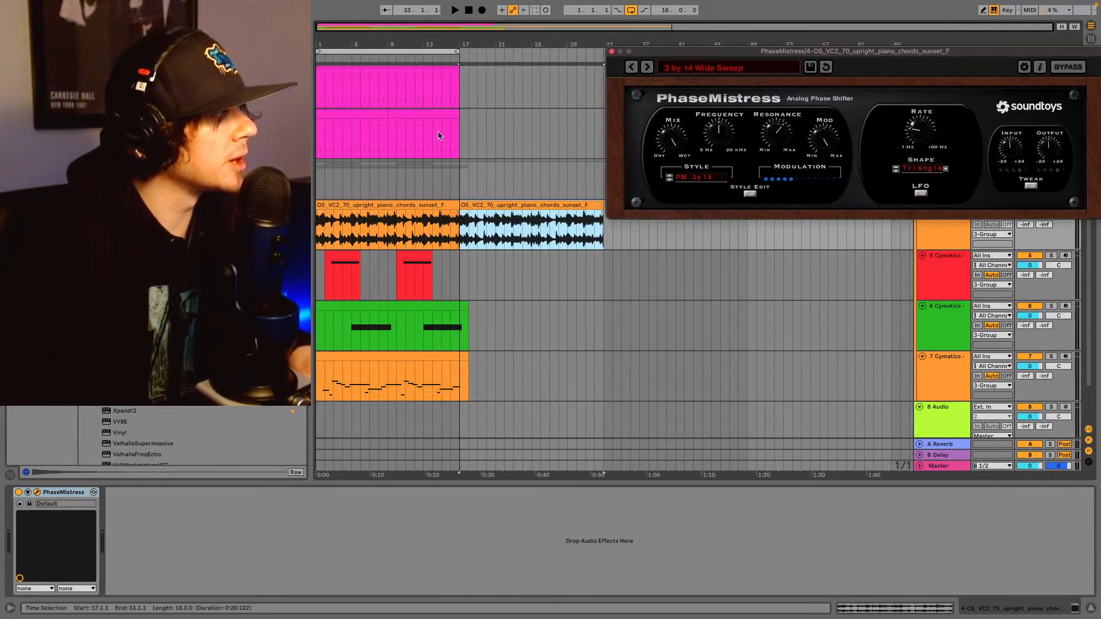
- Duplicate both TapDaddy116 drum clips so they also cover bars 17 to 33
drag(462, 136, 317, 85)
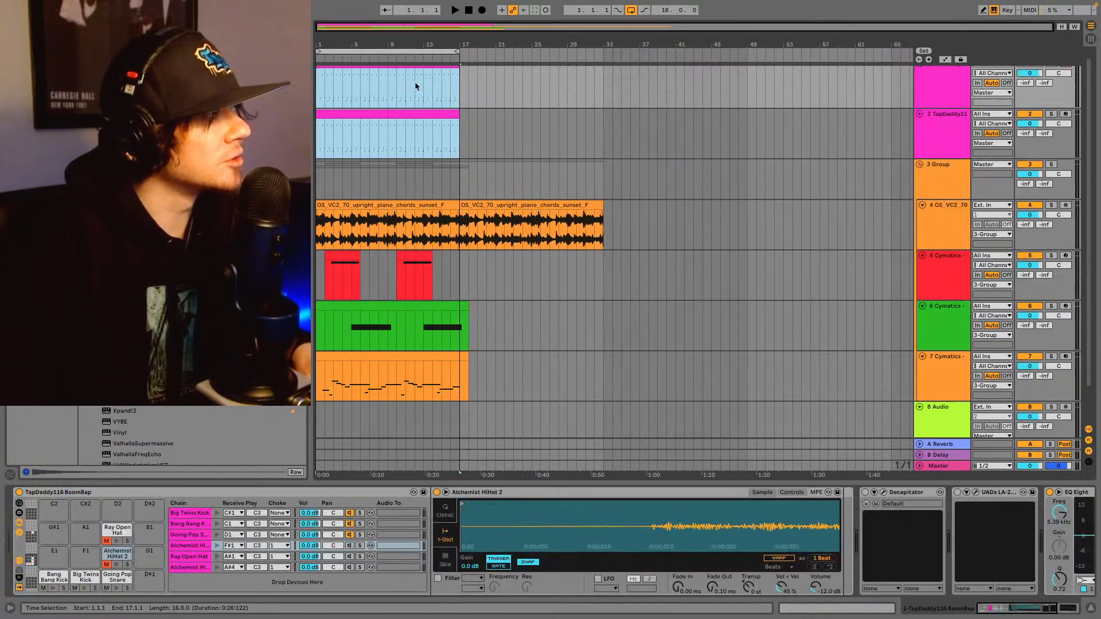
key(super+d)
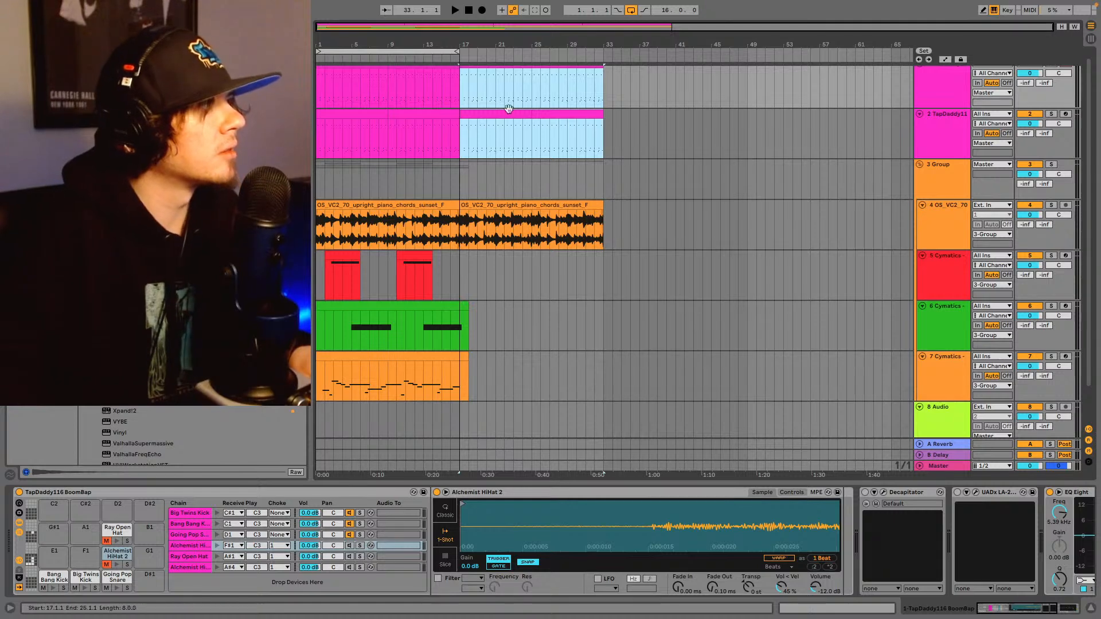
scroll(516, 110, up, 1)
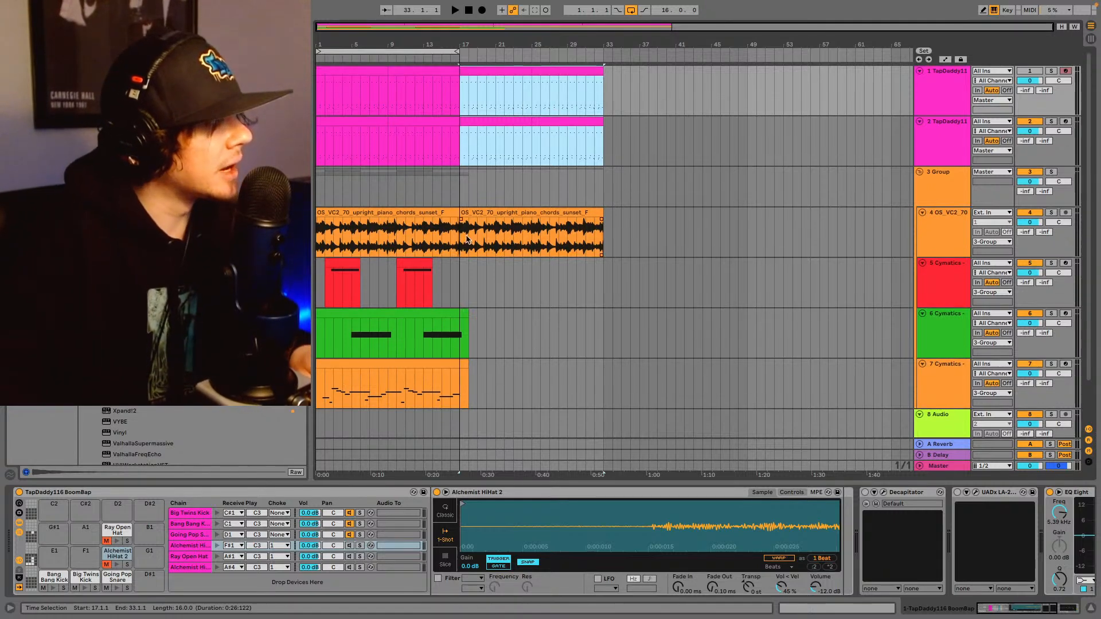
- Automate PhaseMistress on the upright piano track to stay off until bar 17 and switch on from there
scroll(468, 240, down, 1)
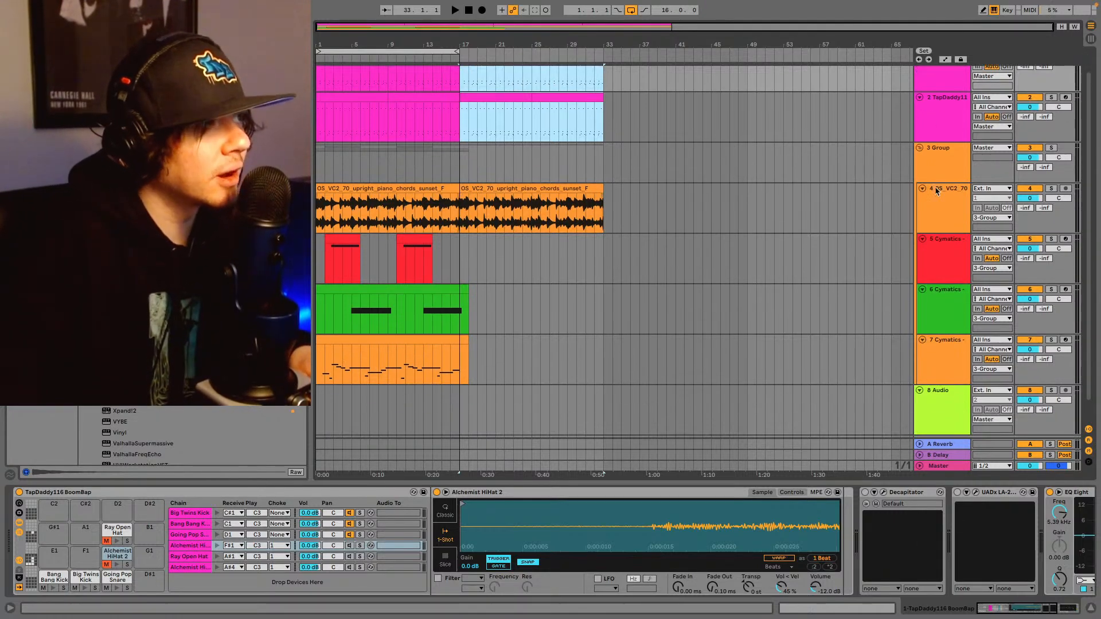
click(944, 225)
right_click(18, 493)
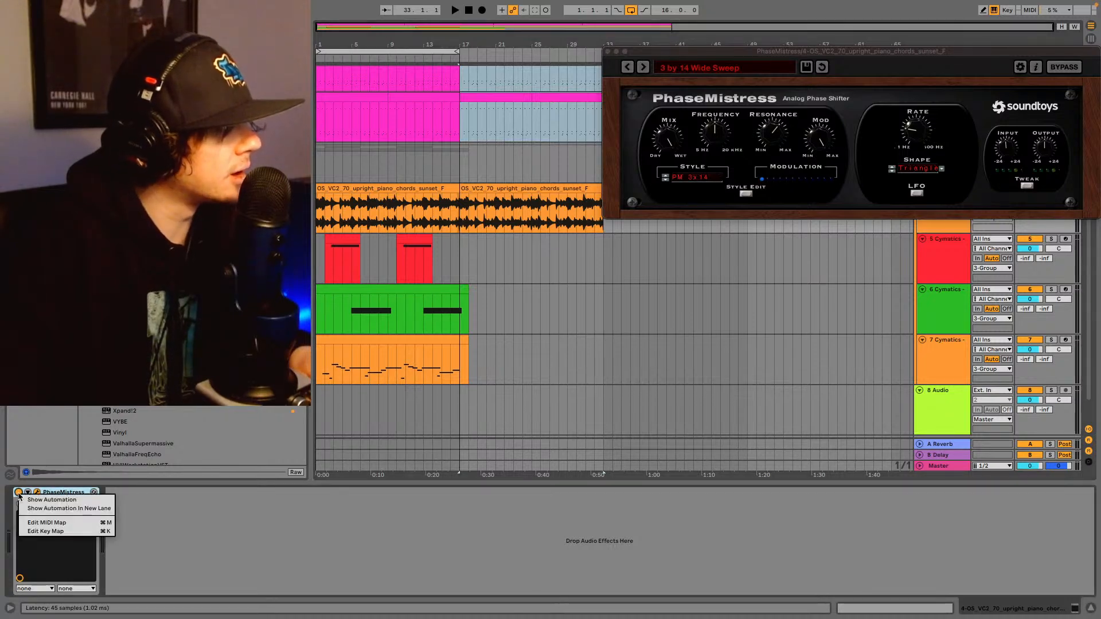
click(37, 499)
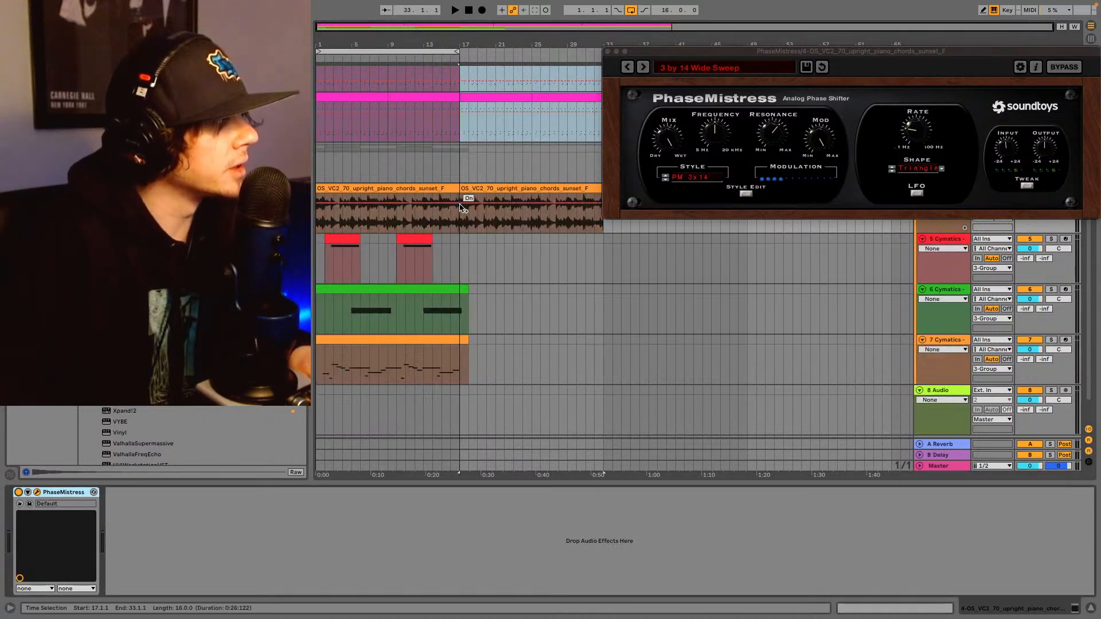
click(460, 204)
drag(450, 204, 450, 223)
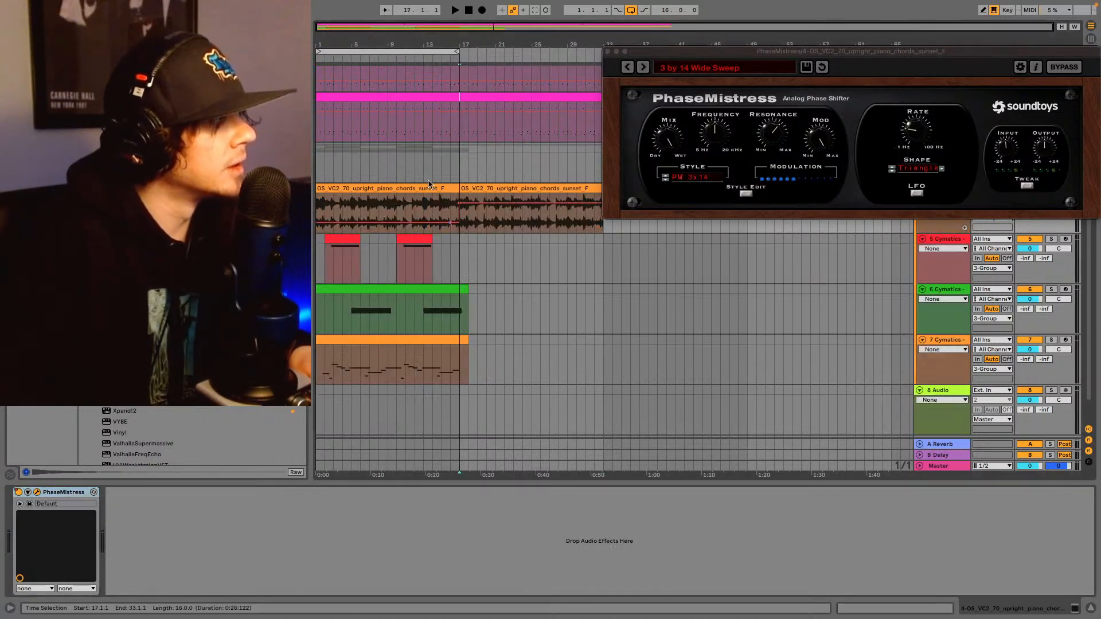
- Close the PhaseMistress window and play the arrangement from the start with looping off to check the bar 17 transition
click(633, 10)
click(608, 53)
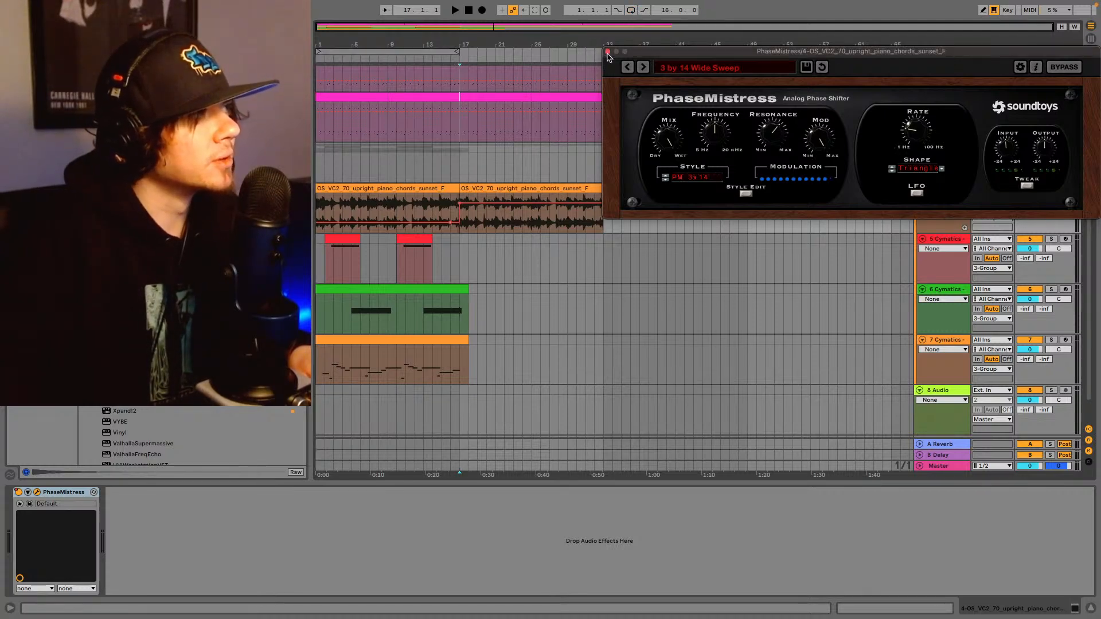
click(608, 52)
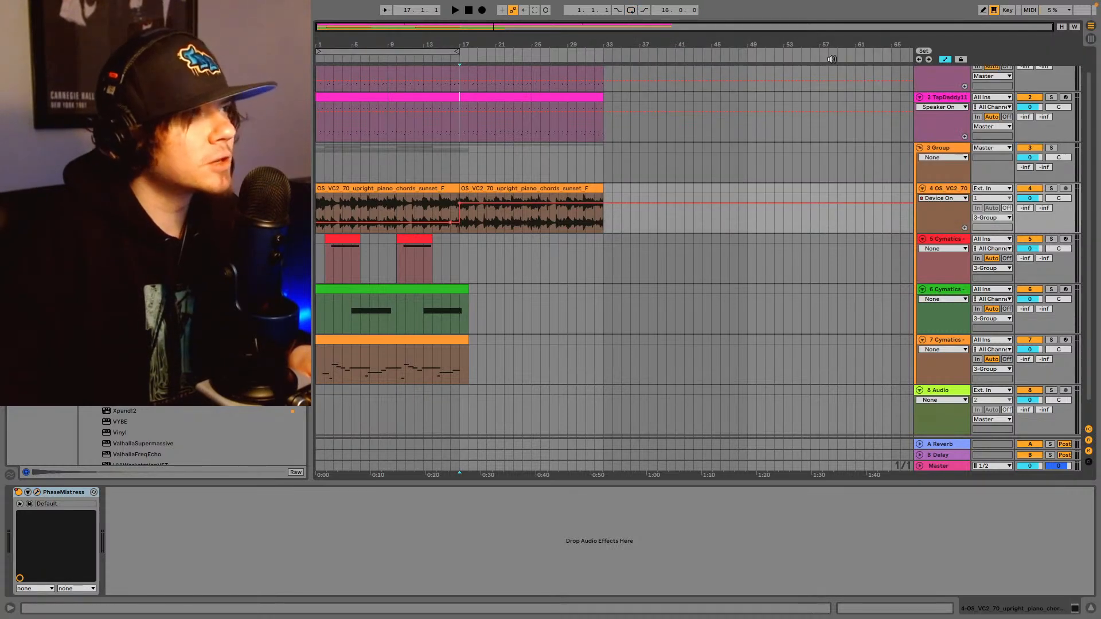
click(919, 60)
key(space)
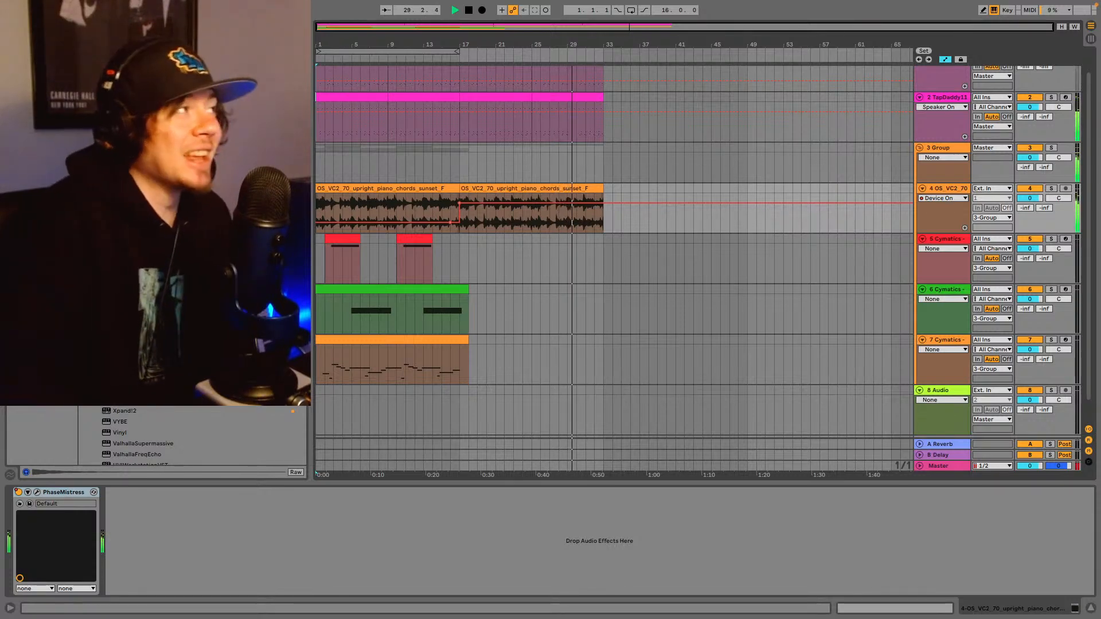
- Extend the loop region to end at bar 33 and turn looping back on
drag(457, 51, 602, 51)
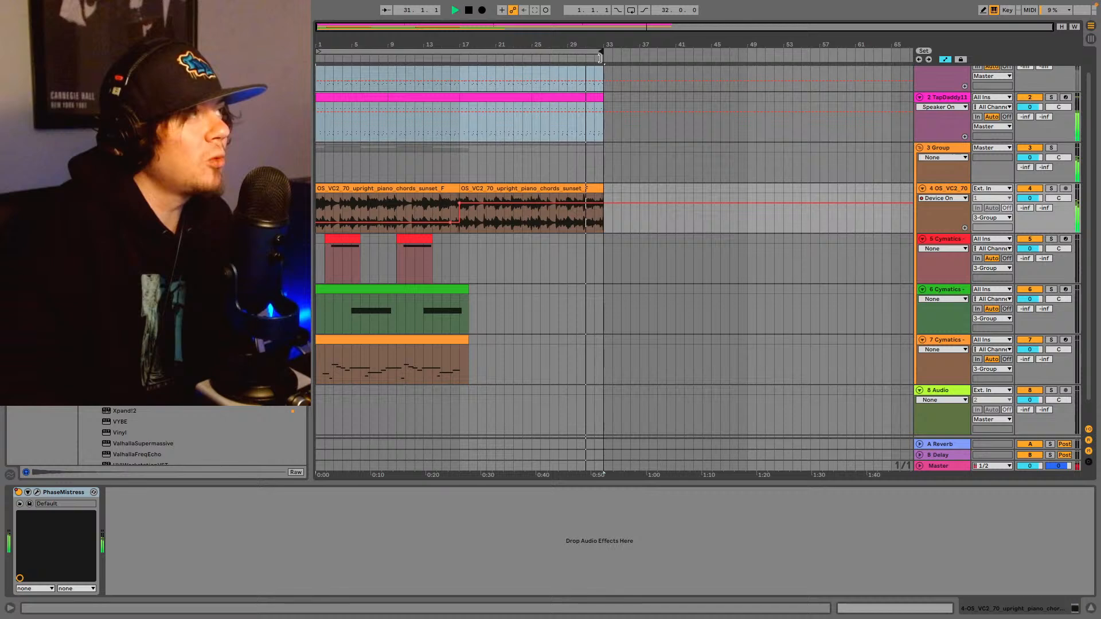
click(631, 10)
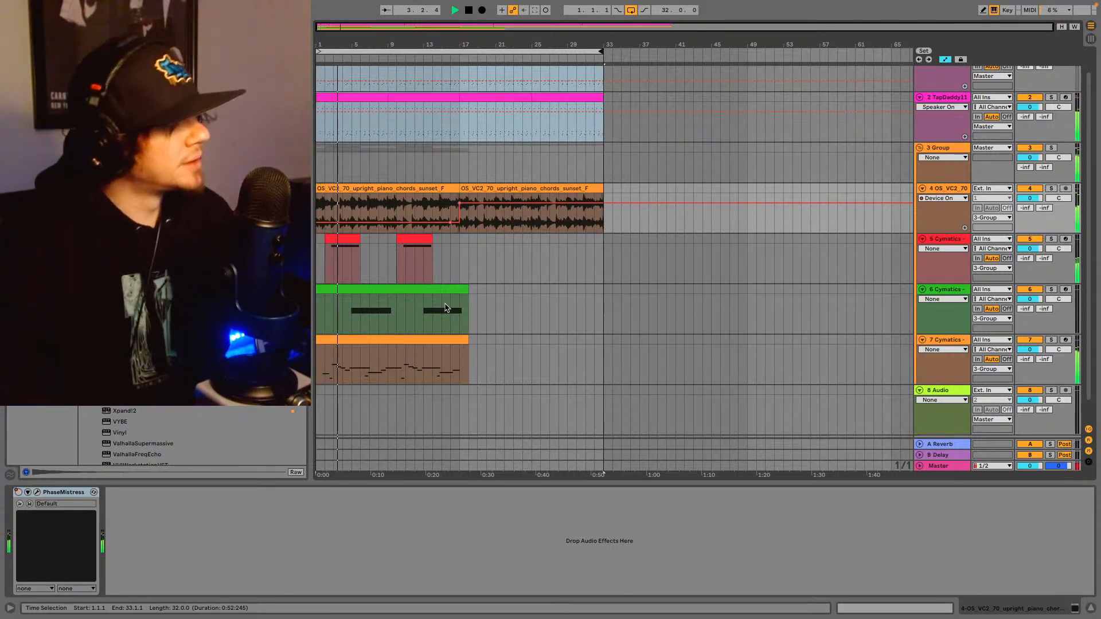
- Add a MIDI track below the pluck track, loaded with Cymatics Deluxe Lofi Bass Guitar - A and a Pitch device at +3 st
scroll(447, 295, down, 2)
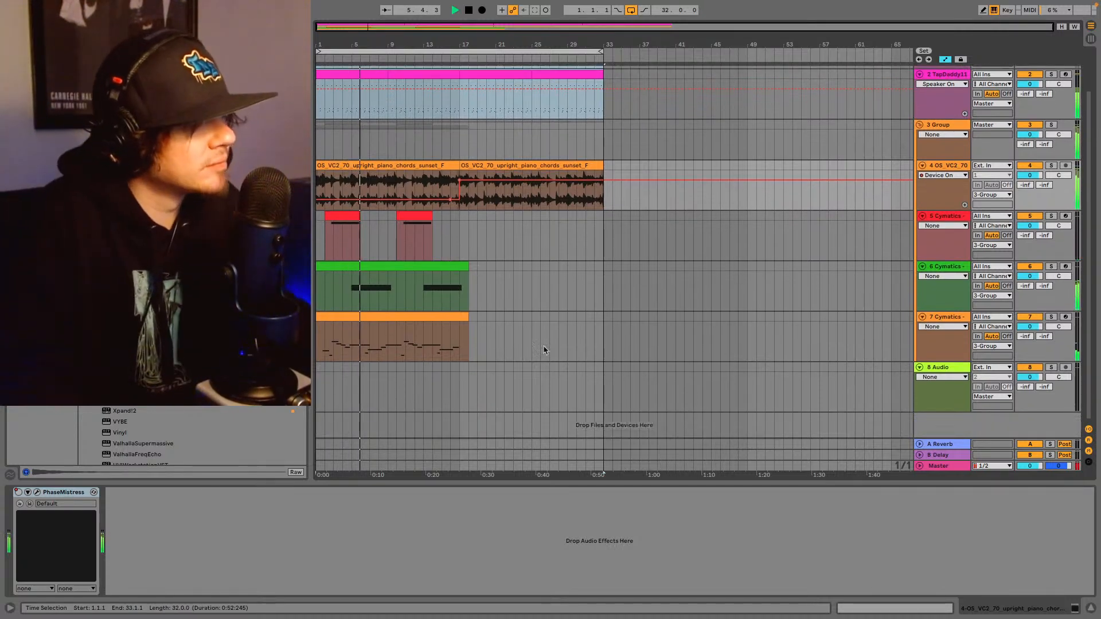
click(945, 368)
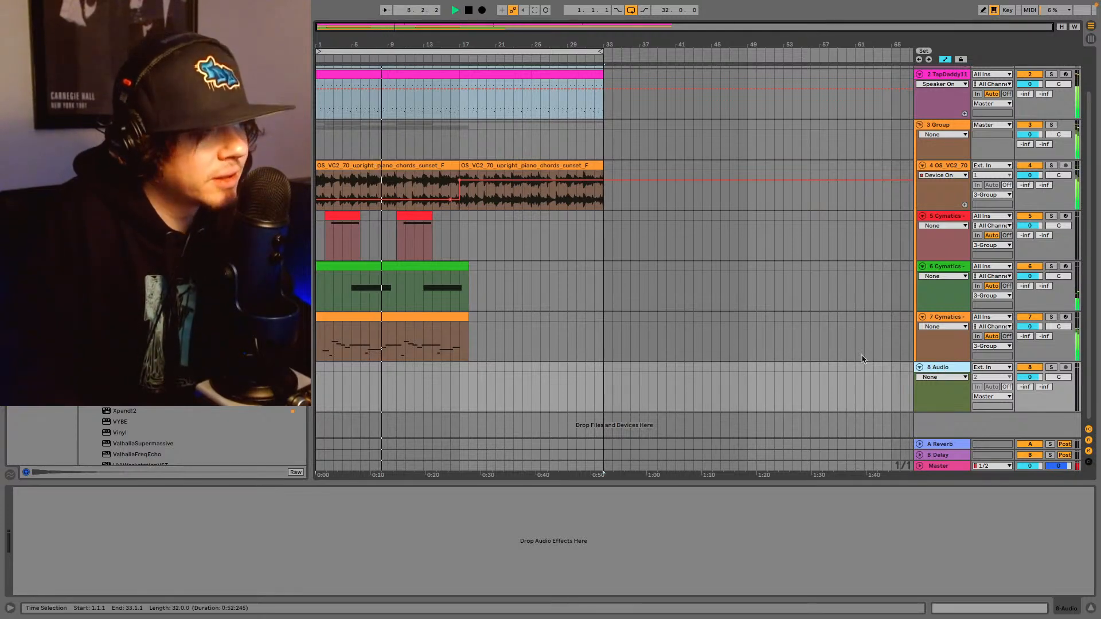
click(953, 318)
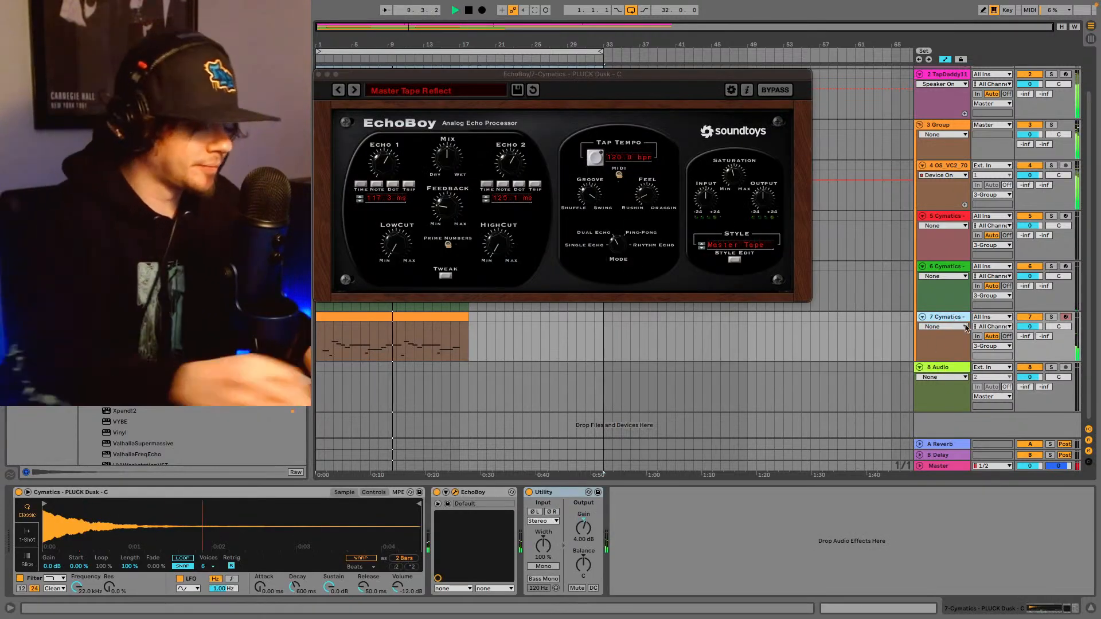
key(ctrl+shift+t)
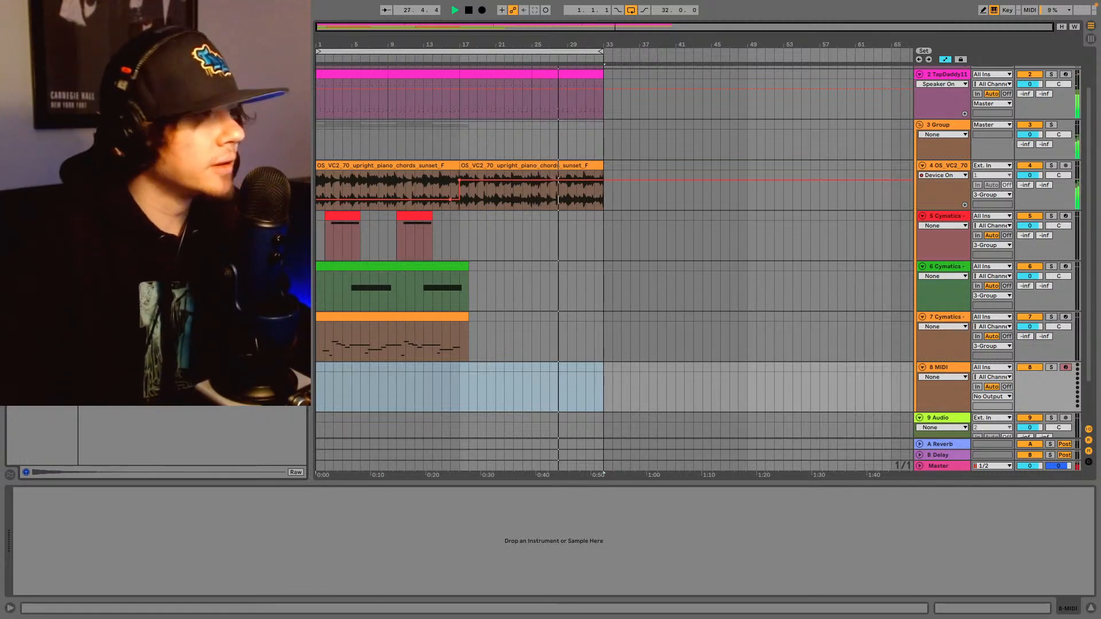
drag(172, 298, 242, 561)
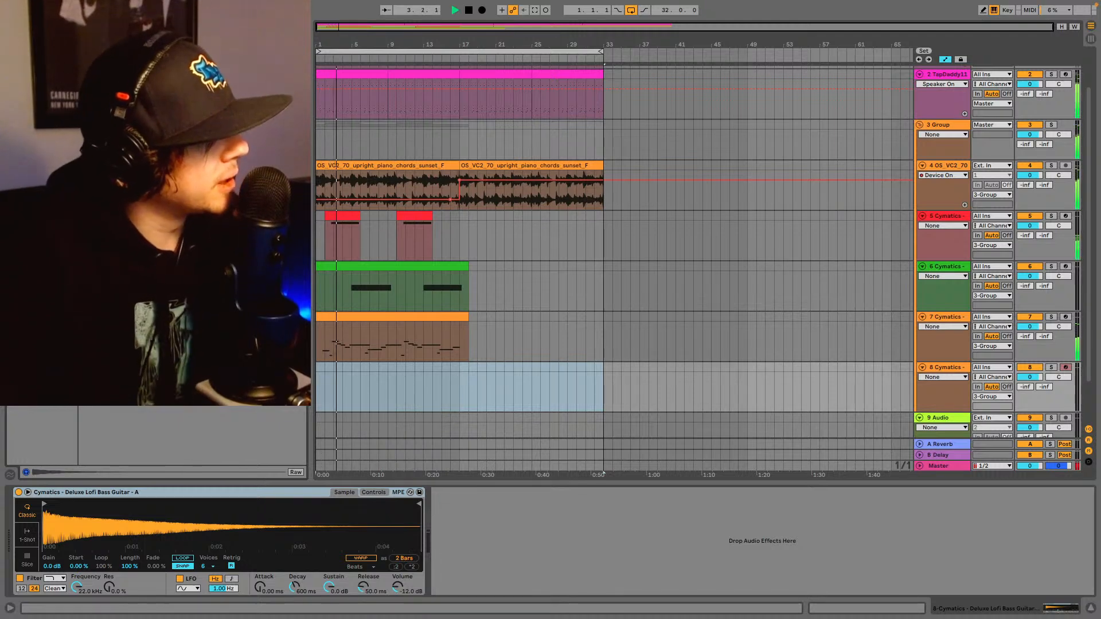
drag(30, 478, 42, 520)
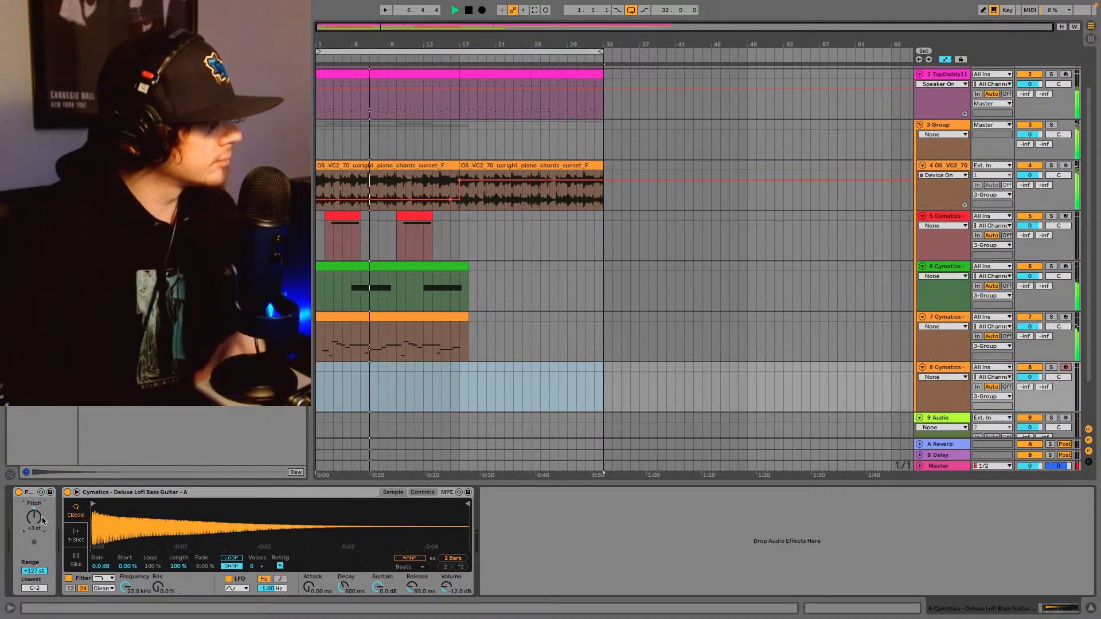
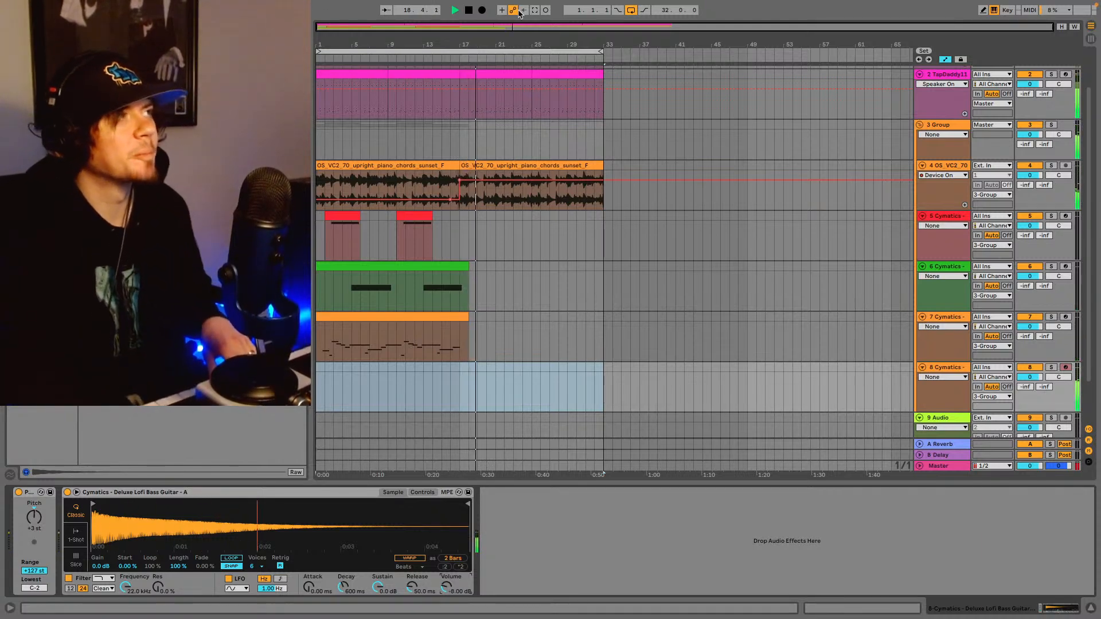
- Capture the played bass line as a MIDI clip and extend the clip's start back to bar 1
click(535, 10)
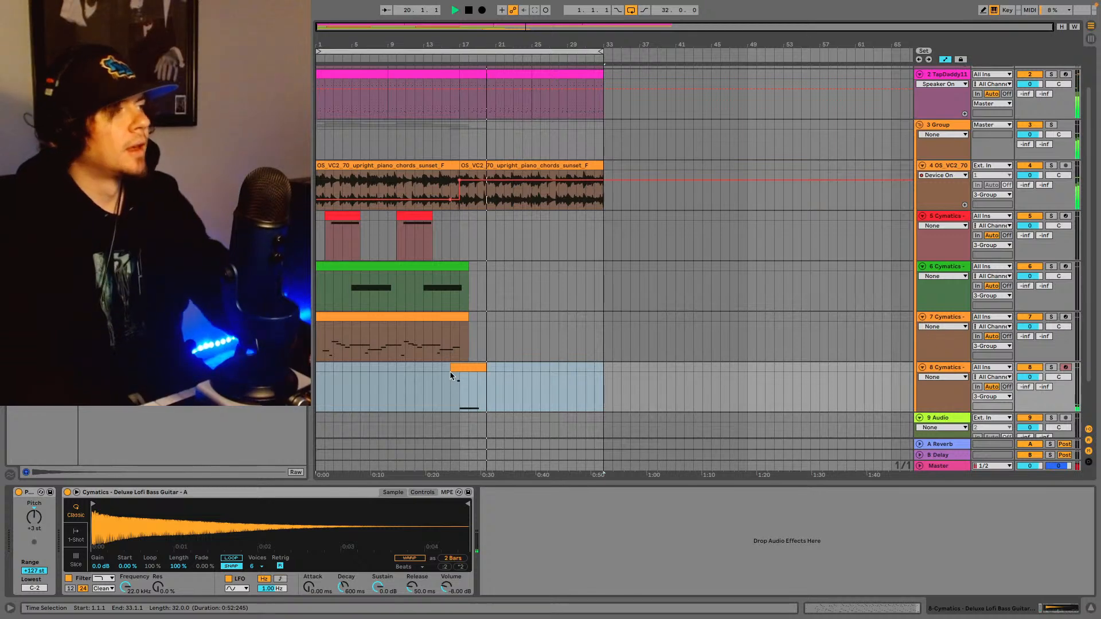
drag(450, 372, 316, 369)
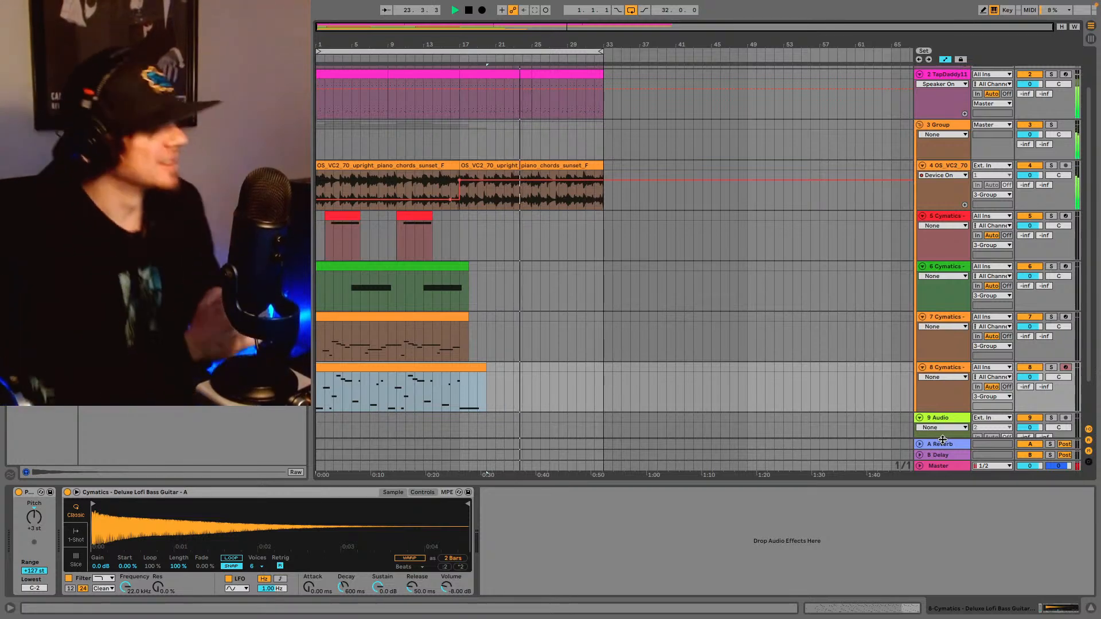
right_click(820, 295)
key(Escape)
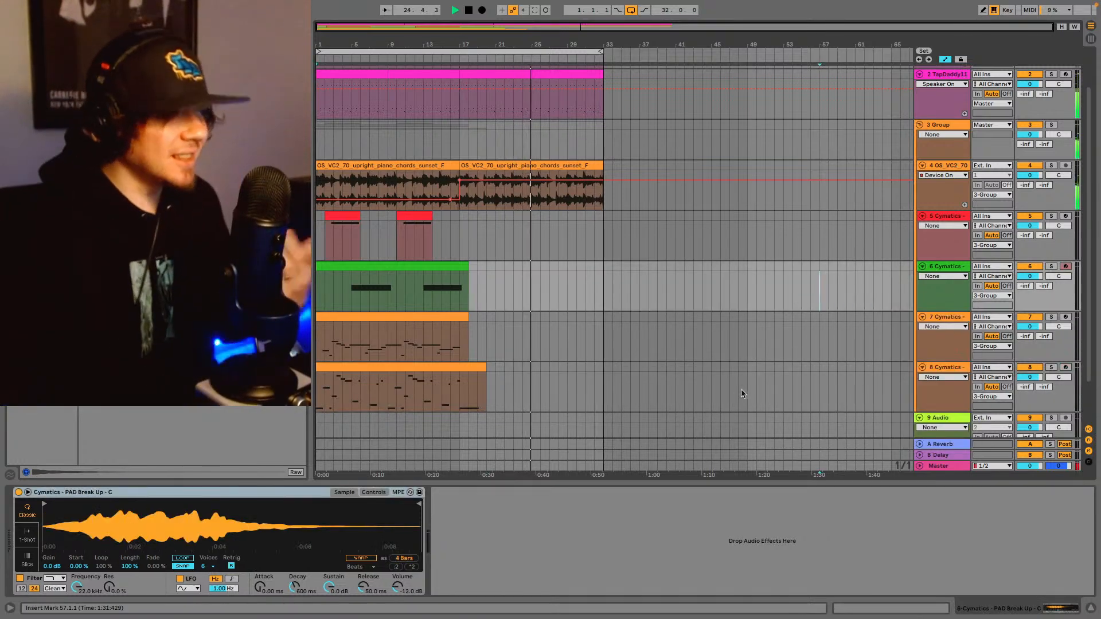
- Play the arrangement from the start to check the bass line, and stop playback
click(333, 402)
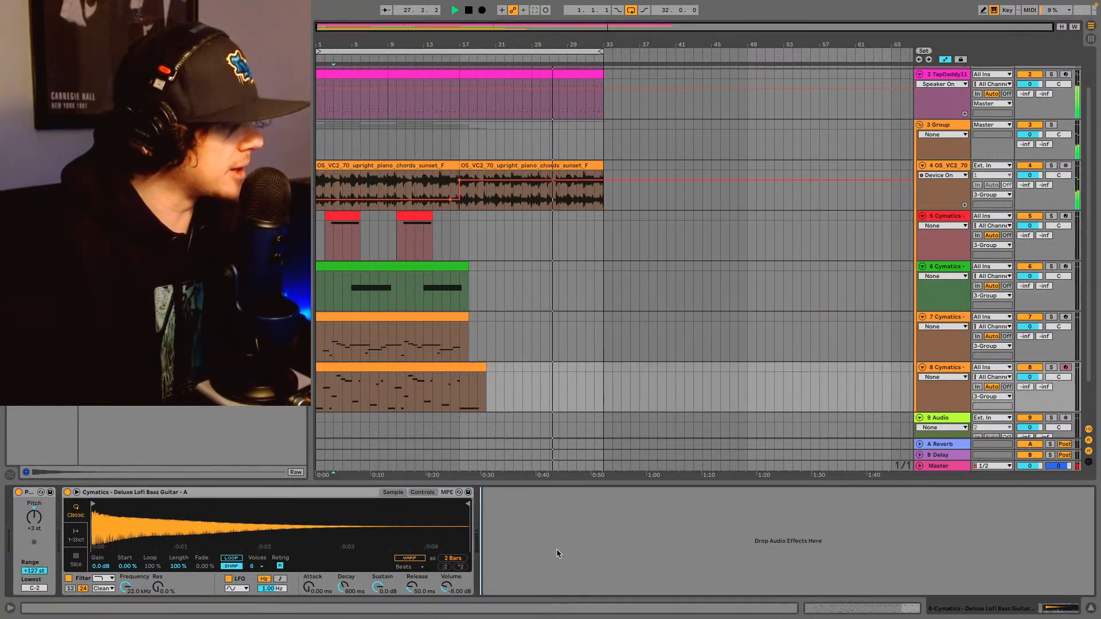
key(space)
key(space)
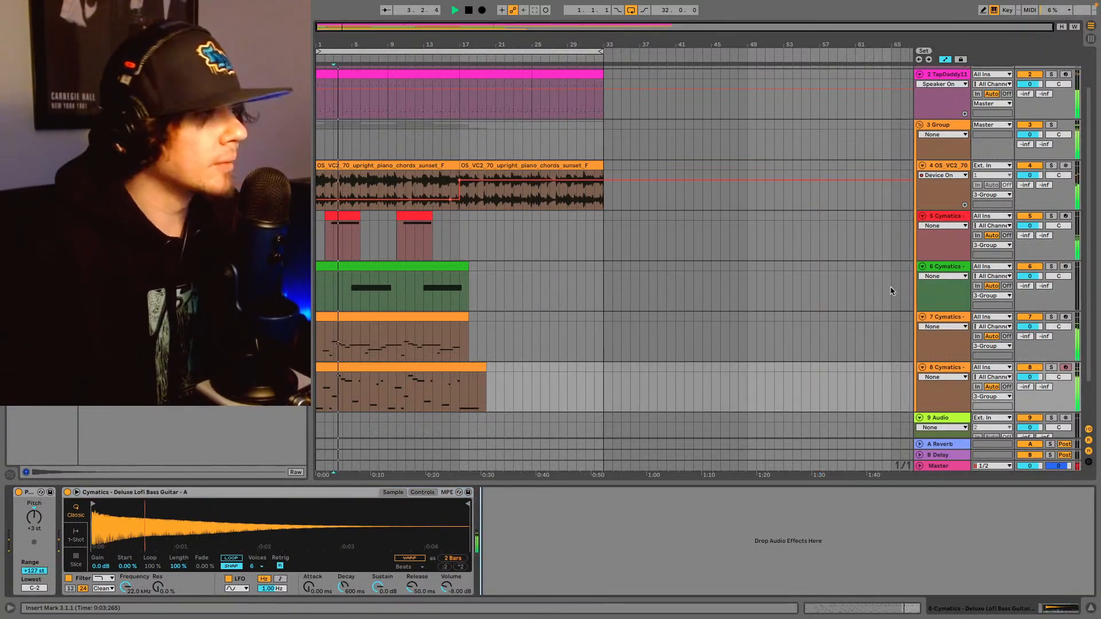
click(920, 60)
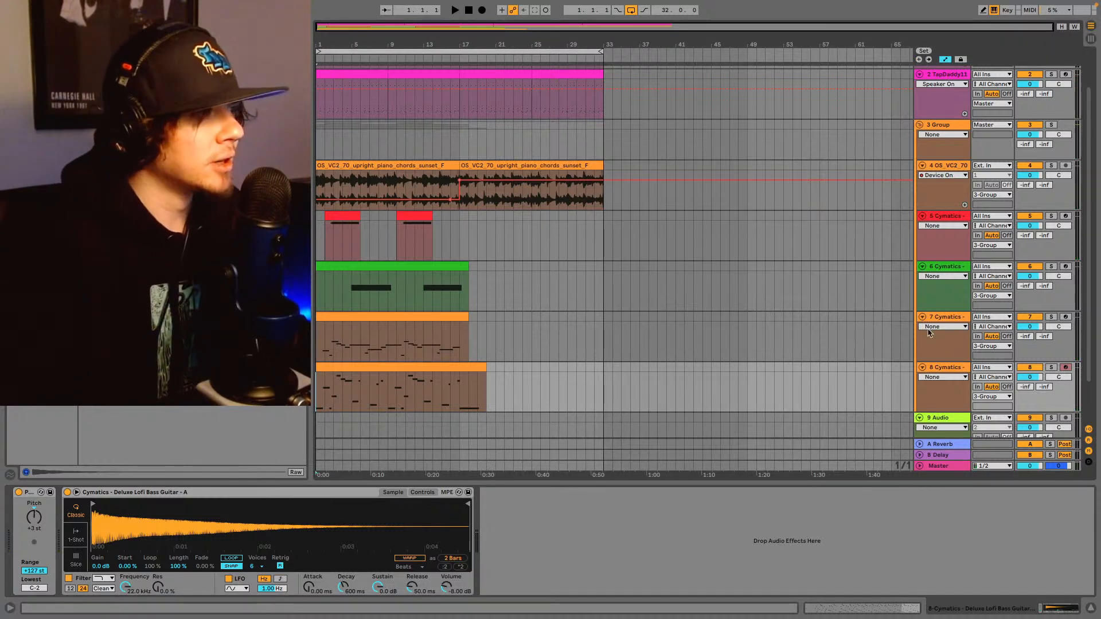
- Move the bass guitar track out of the group and put a UADx LA-2A Tube Compressor on it
scroll(952, 376, down, 2)
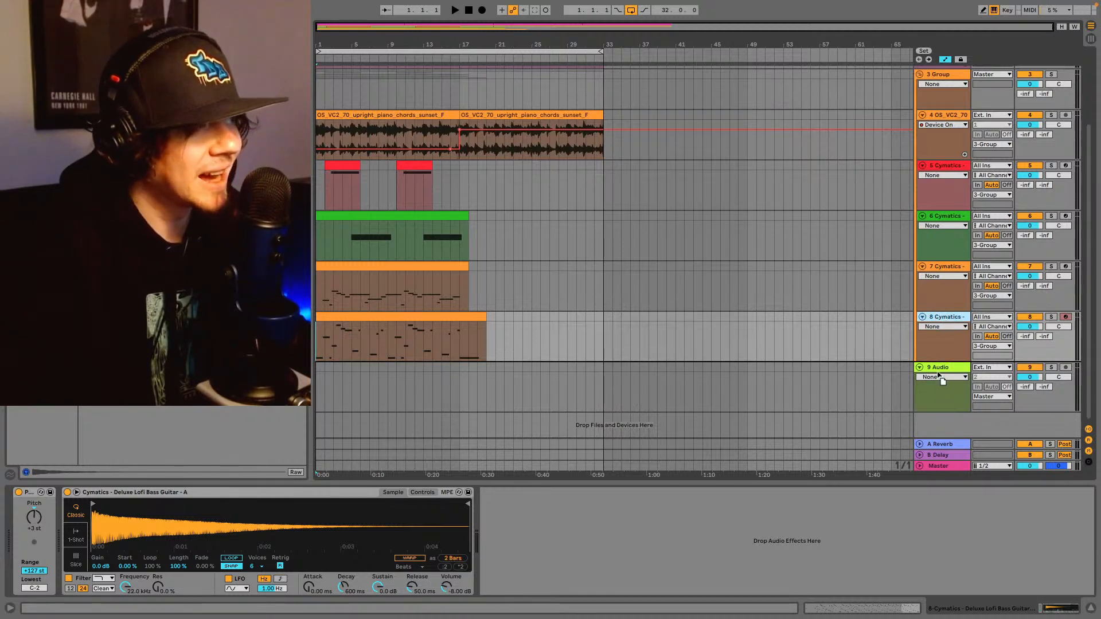
drag(938, 373, 940, 374)
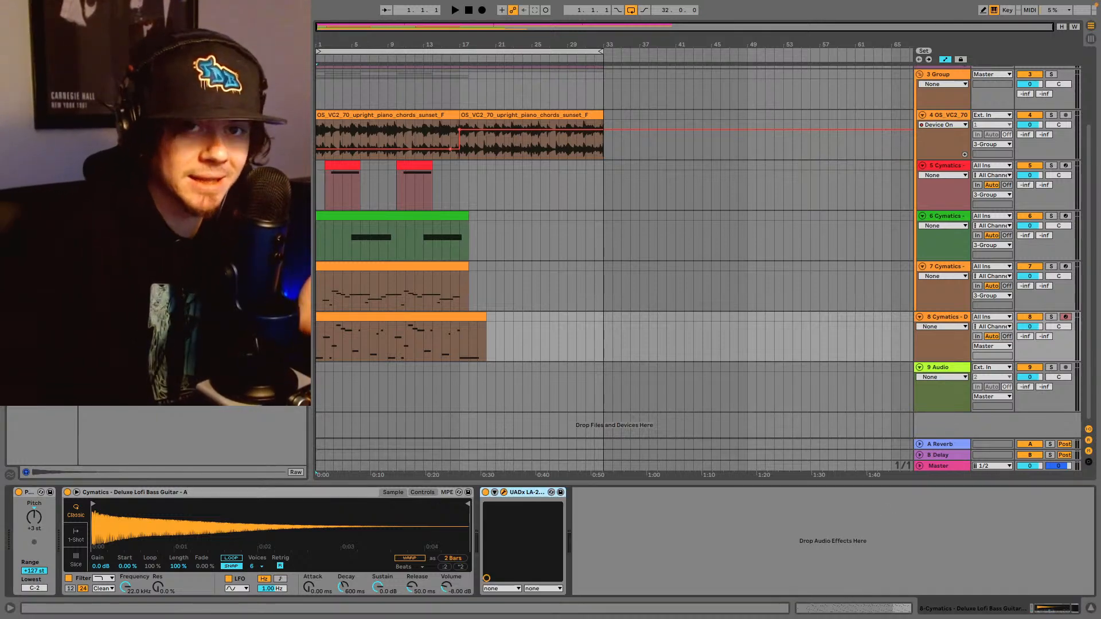
drag(963, 246, 658, 121)
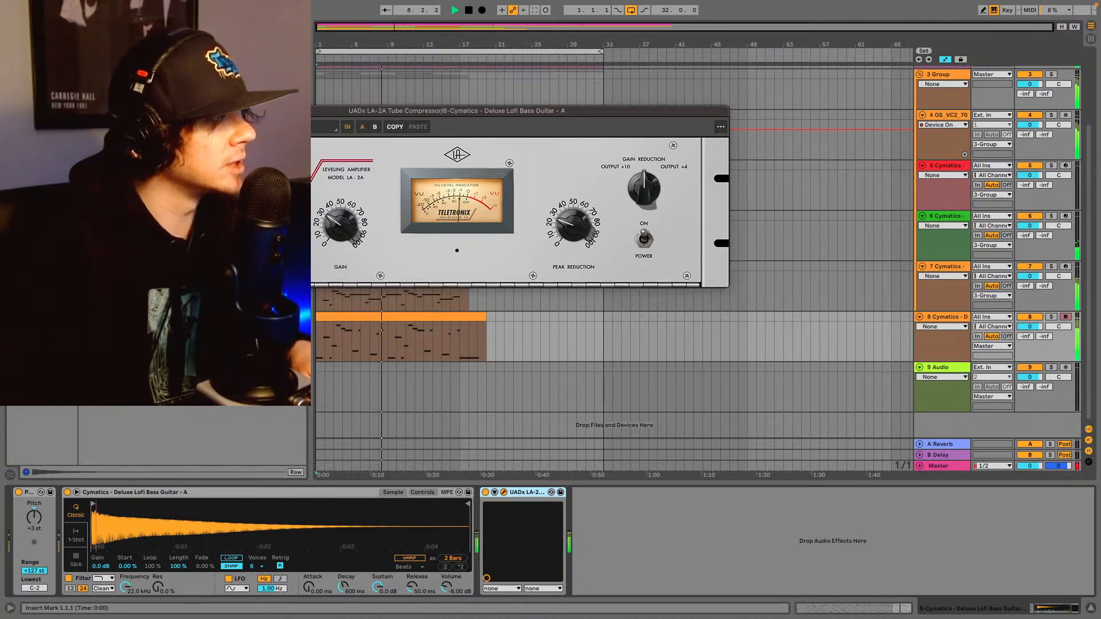
click(191, 111)
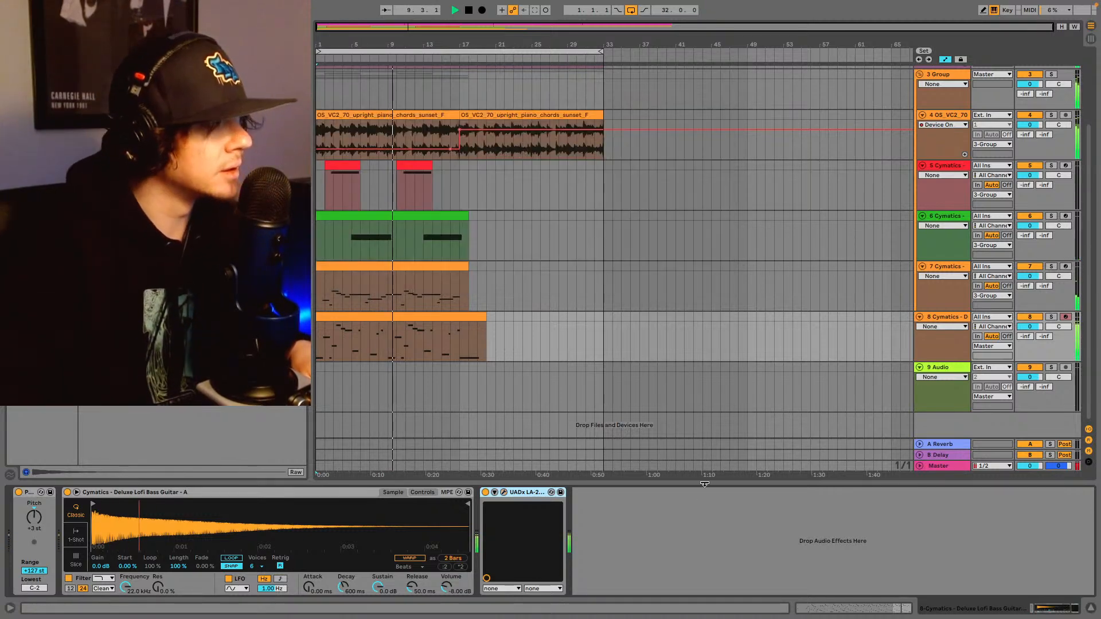
- Copy the group's second and third sidechained Glue Compressors onto the bass guitar track after the LA-2A
scroll(895, 214, up, 2)
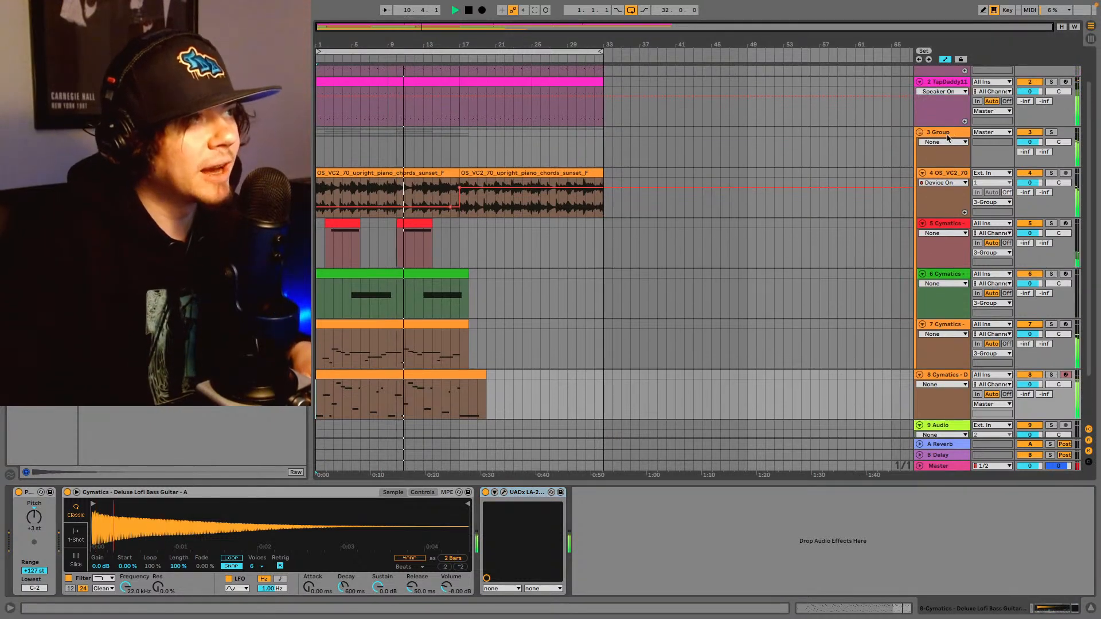
click(948, 137)
click(429, 497)
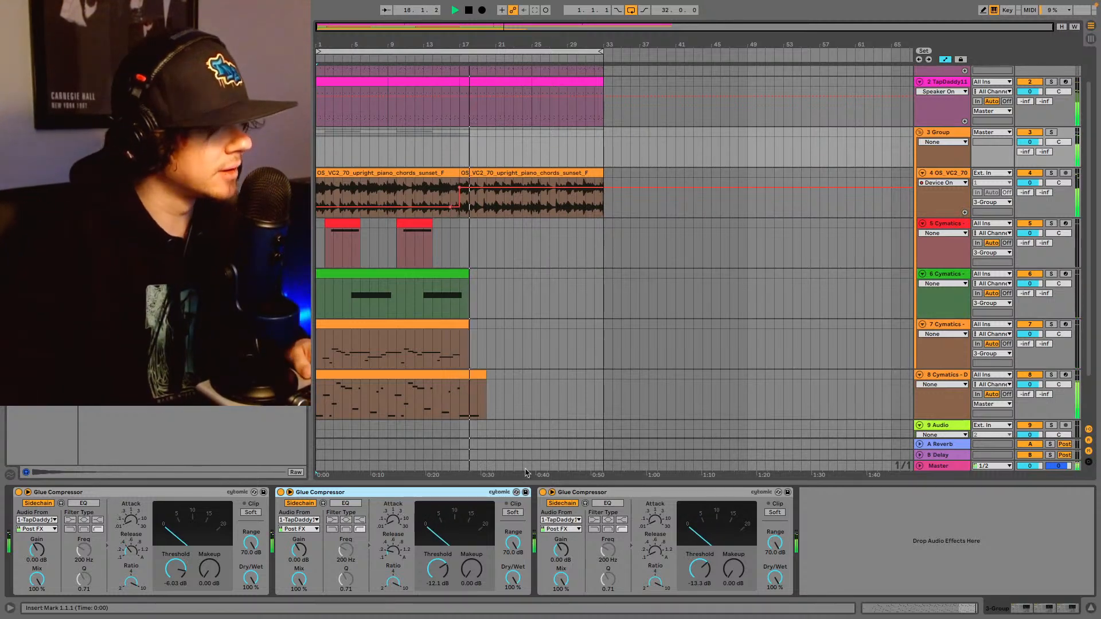
shift+click(642, 496)
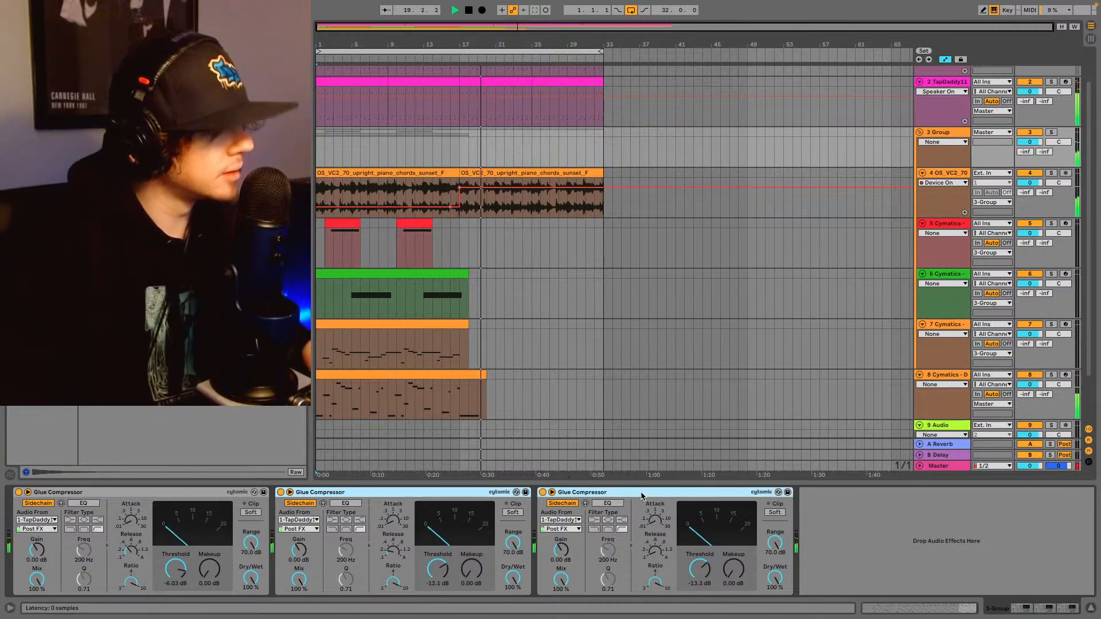
scroll(801, 379, down, 2)
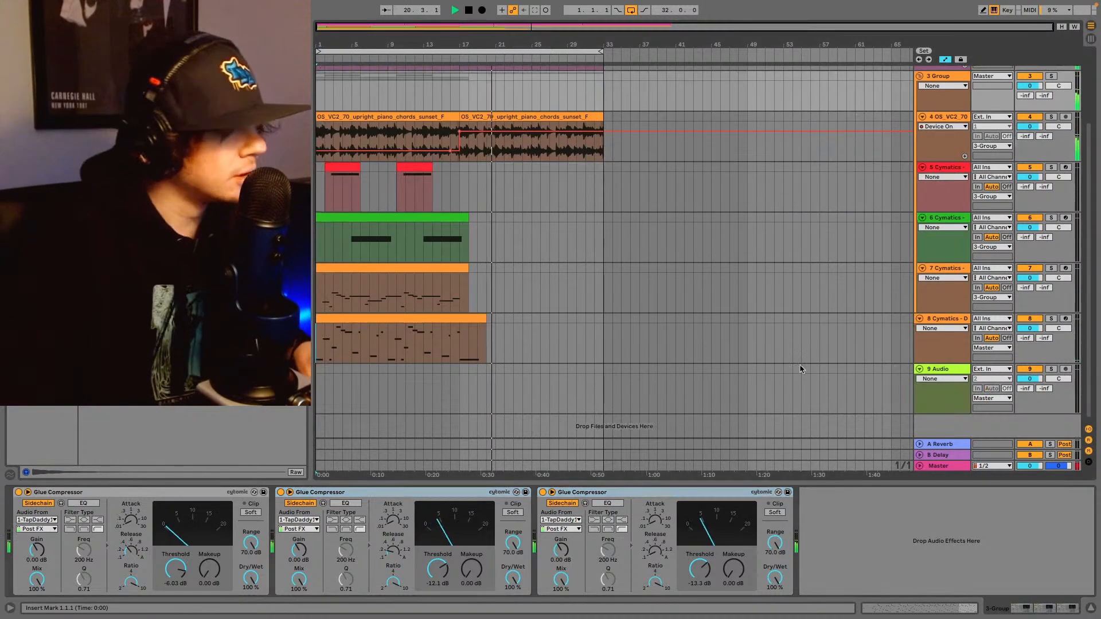
click(844, 339)
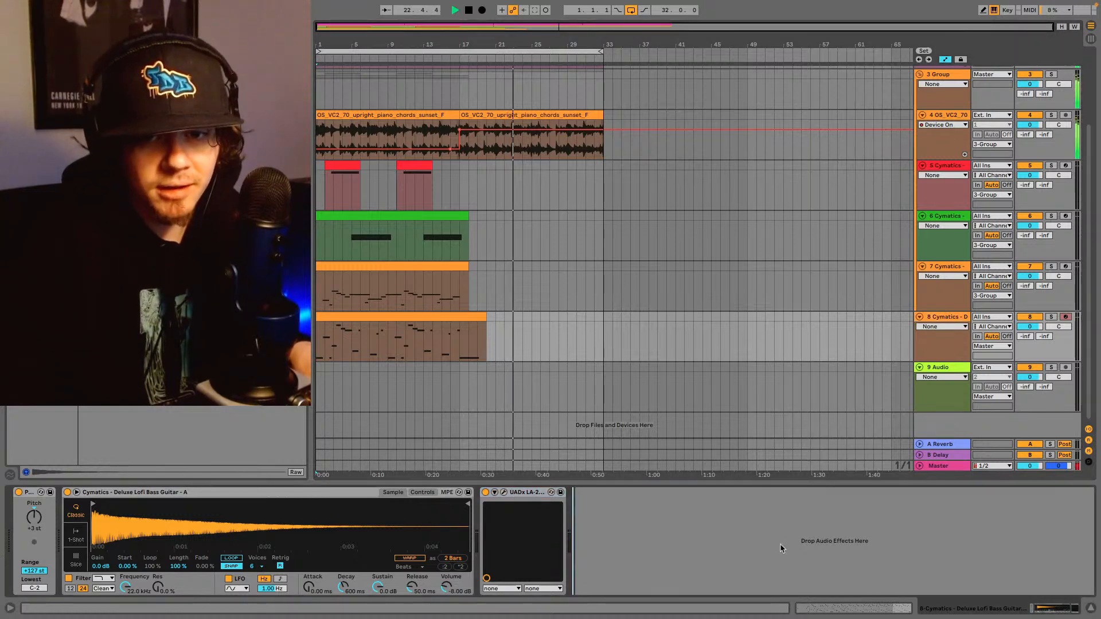
key(ctrl+v)
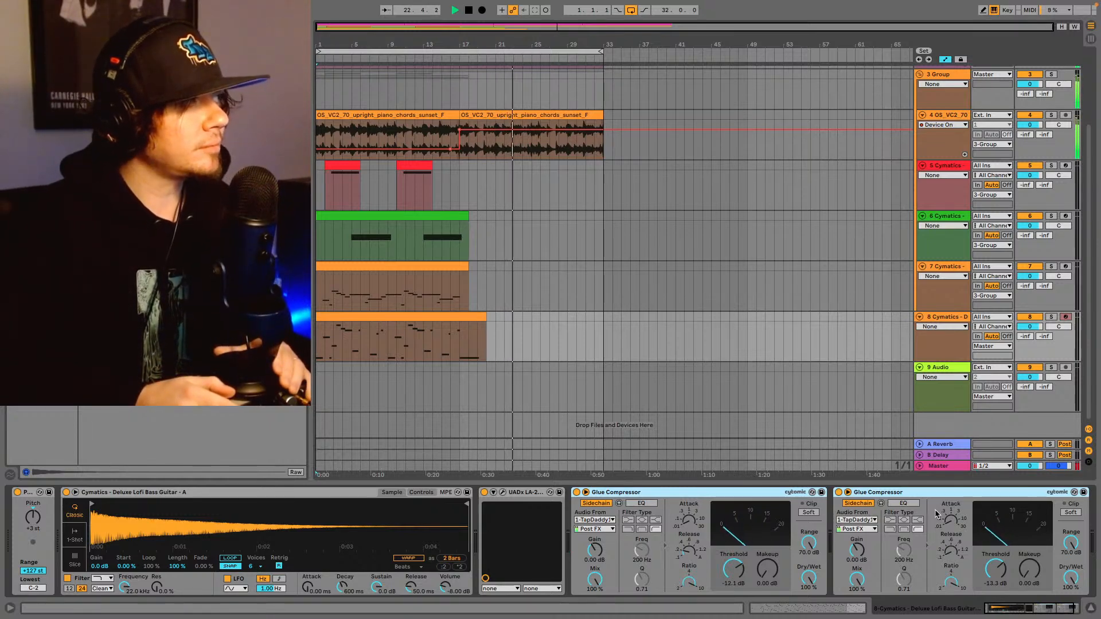
- Change the upright piano's PhaseMistress automation to off from bar 17 onward and play the arrangement from the start
scroll(479, 230, up, 2)
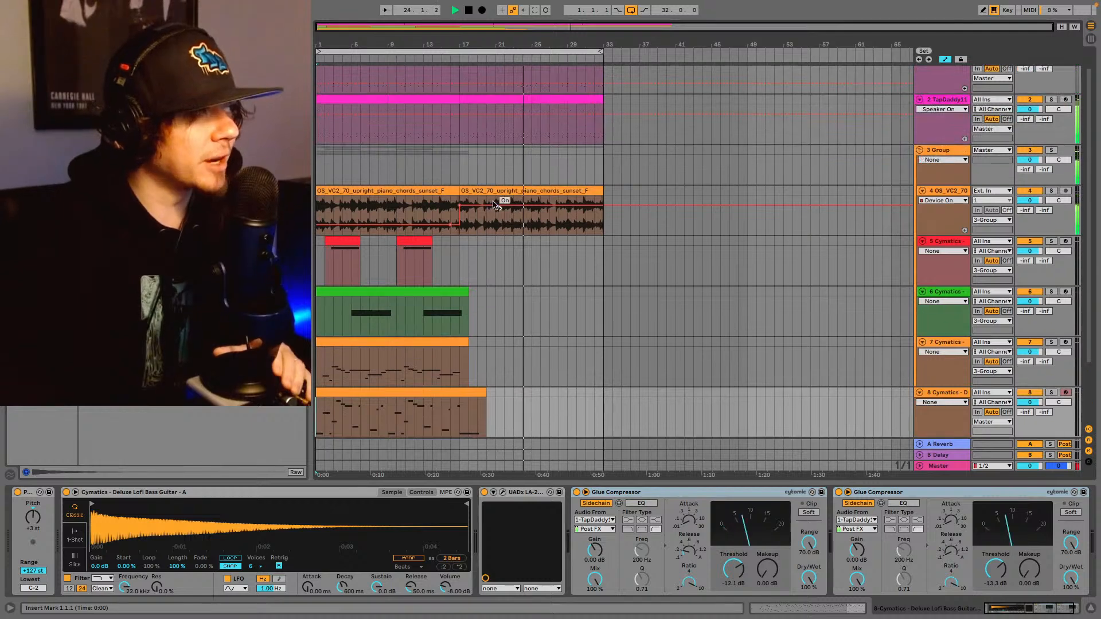
click(575, 189)
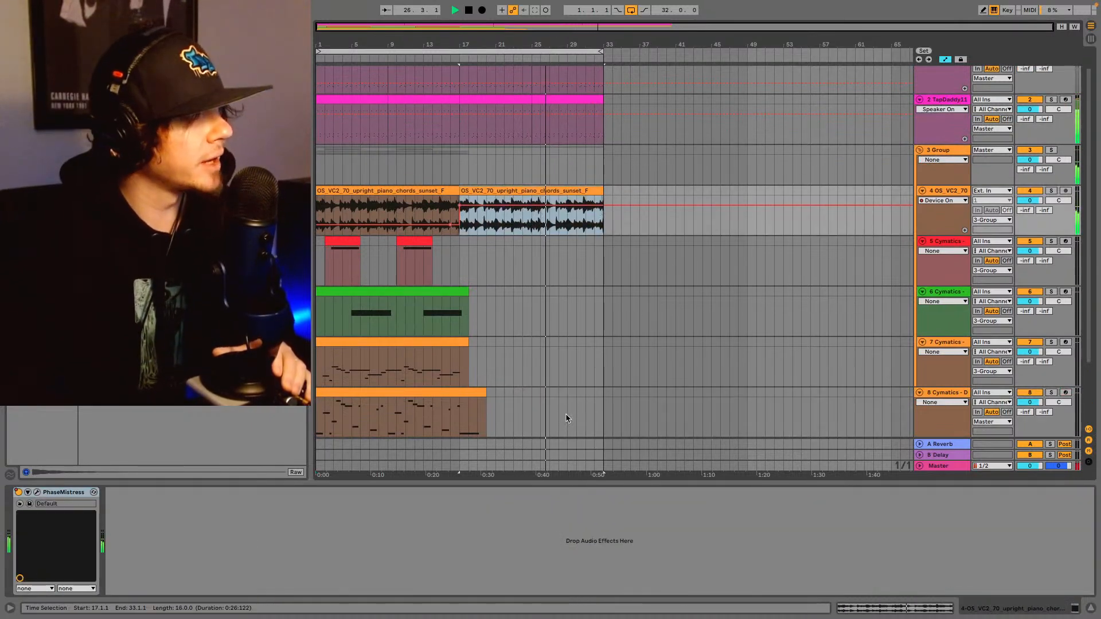
scroll(573, 401, down, 3)
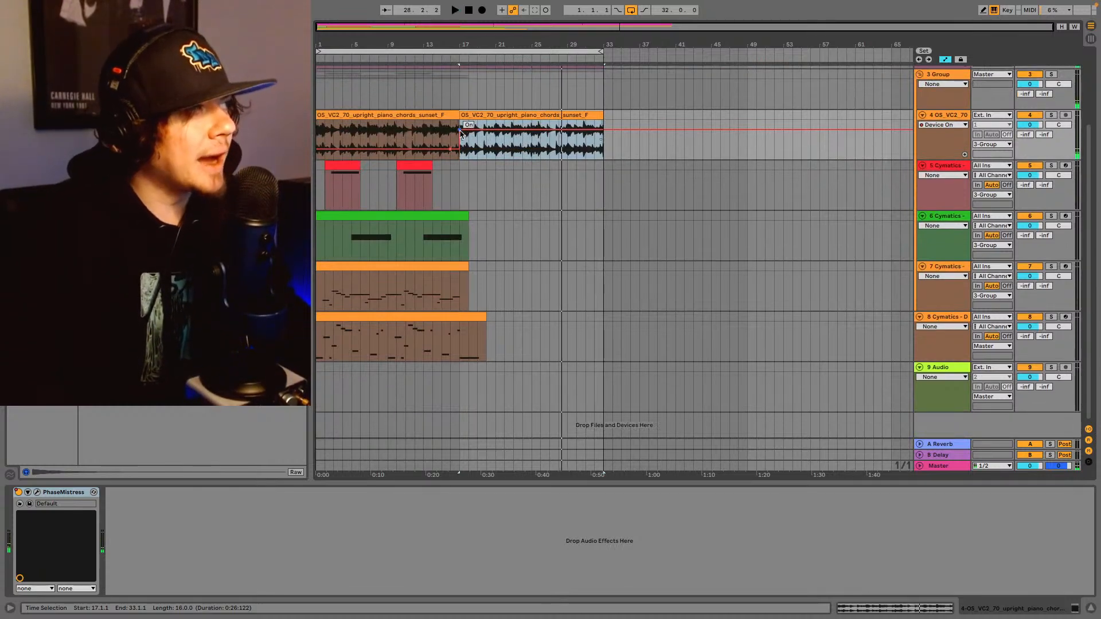
drag(462, 134, 462, 142)
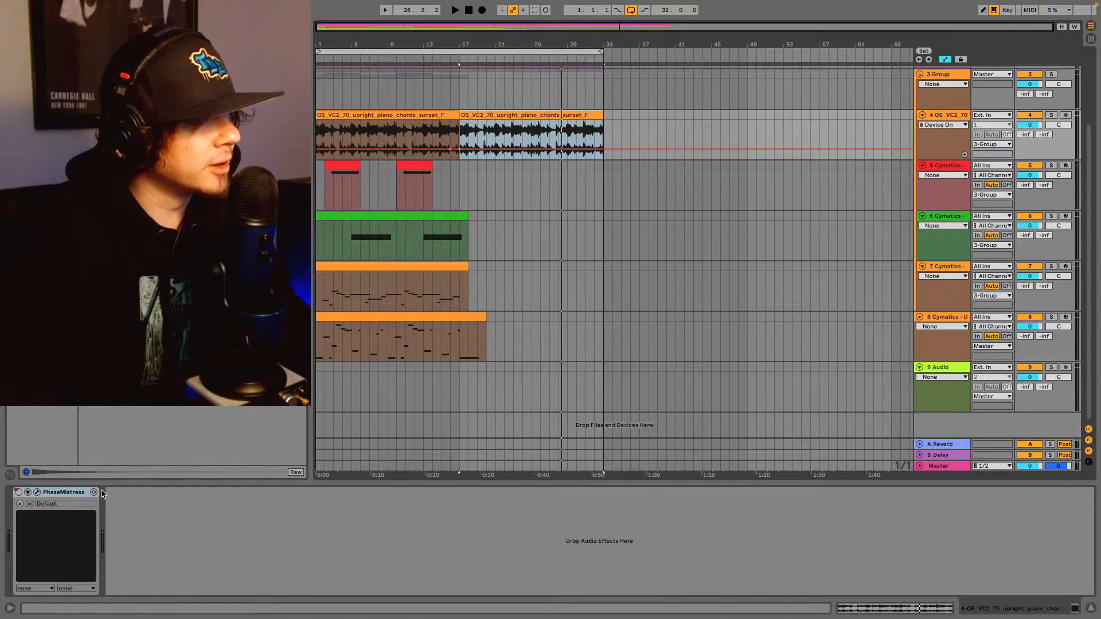
key(space)
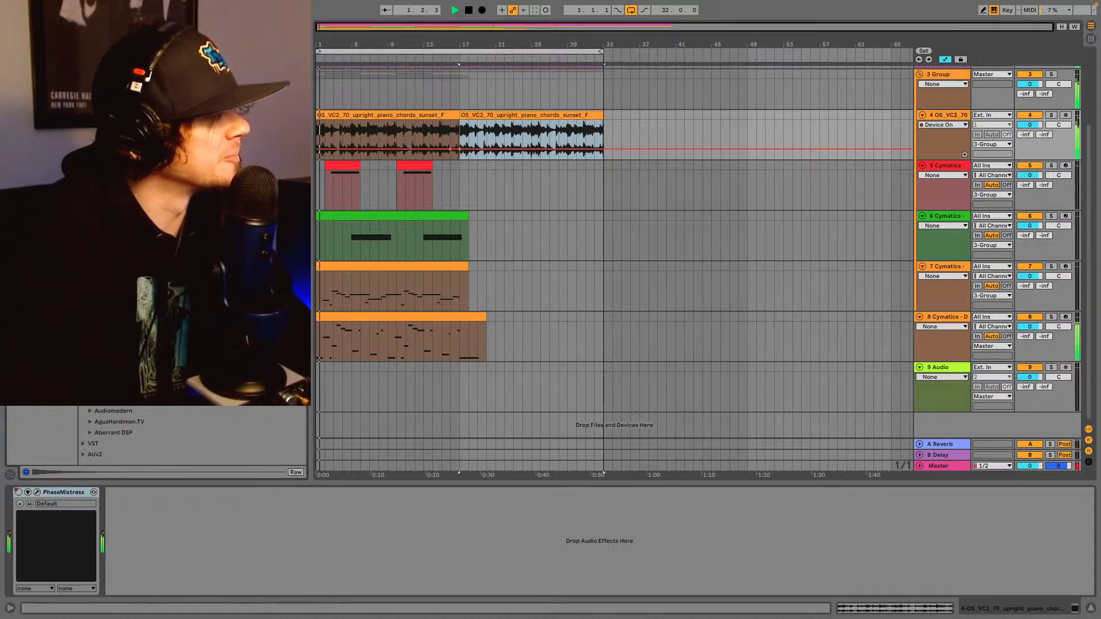
- Browse the Cymatics and Splice folders of the sample library for another melodic sample while the arrangement plays
click(40, 344)
scroll(193, 344, down, 3)
scroll(183, 436, up, 5)
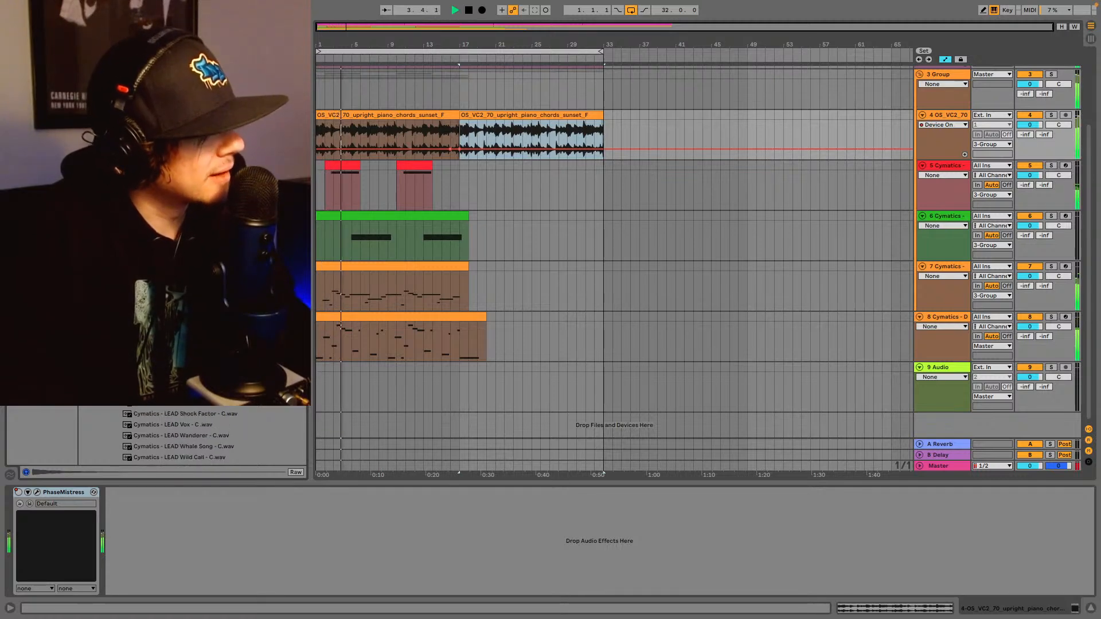
scroll(183, 436, up, 5)
scroll(183, 436, down, 5)
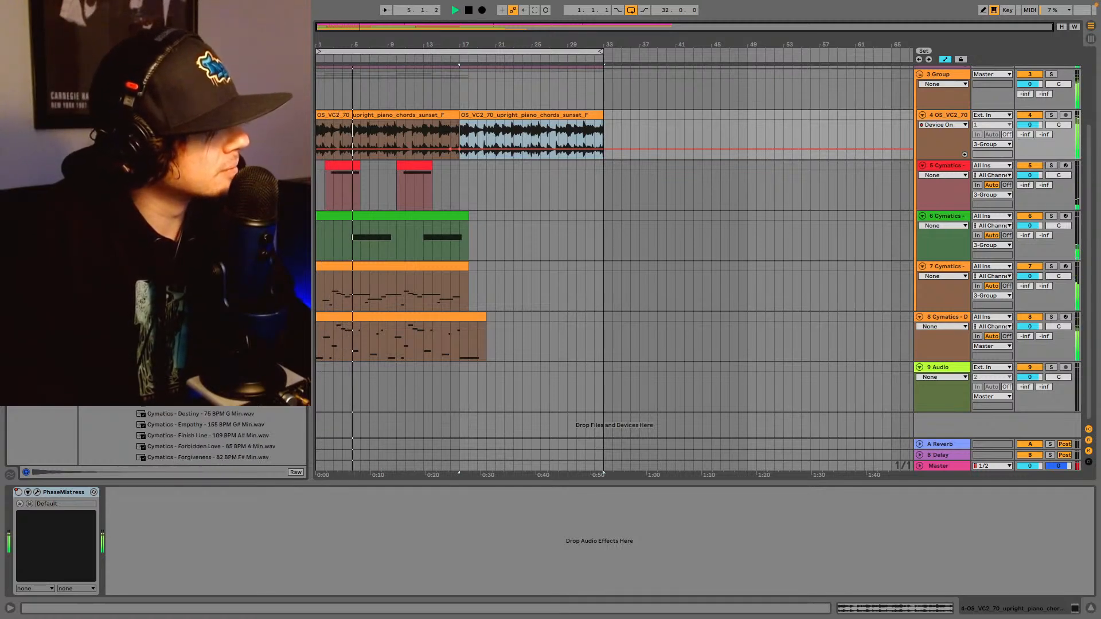
scroll(184, 436, down, 8)
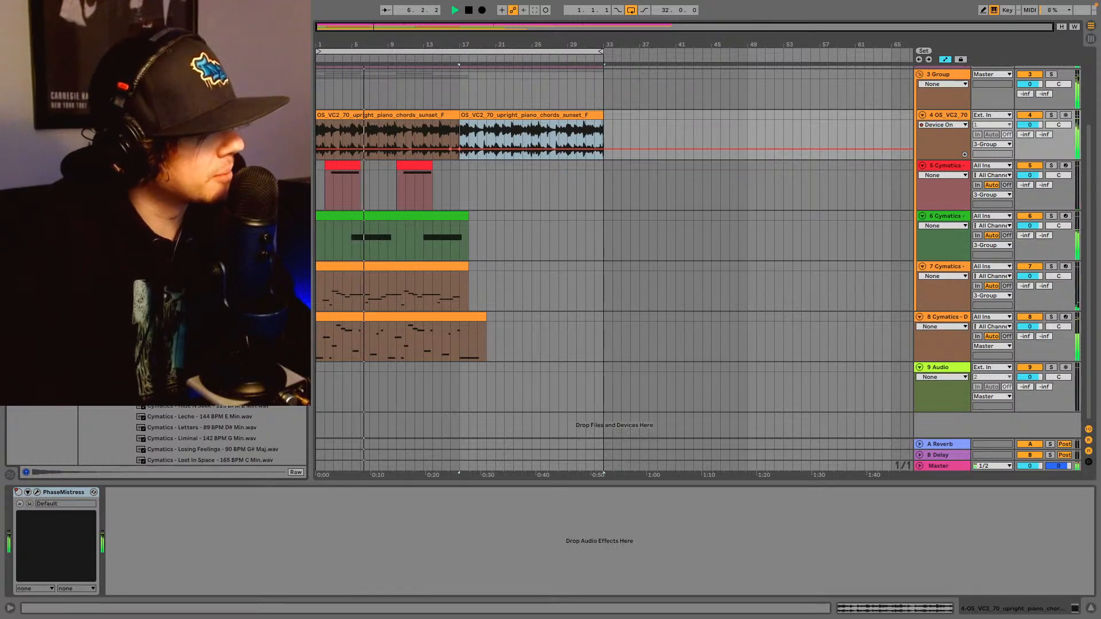
scroll(184, 436, up, 5)
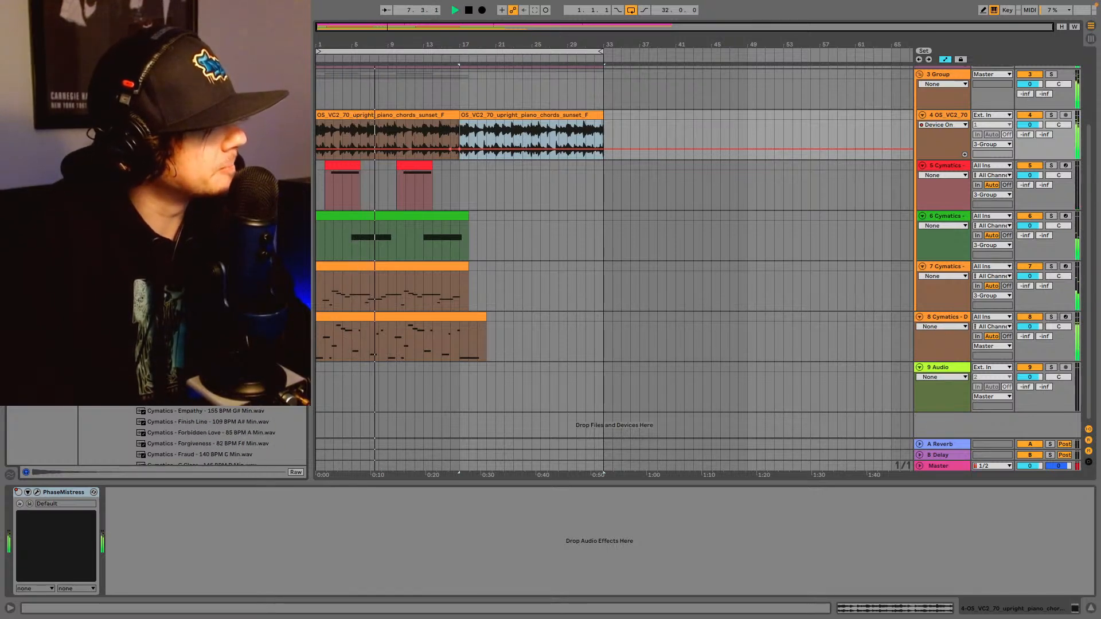
scroll(184, 436, up, 5)
scroll(183, 436, up, 5)
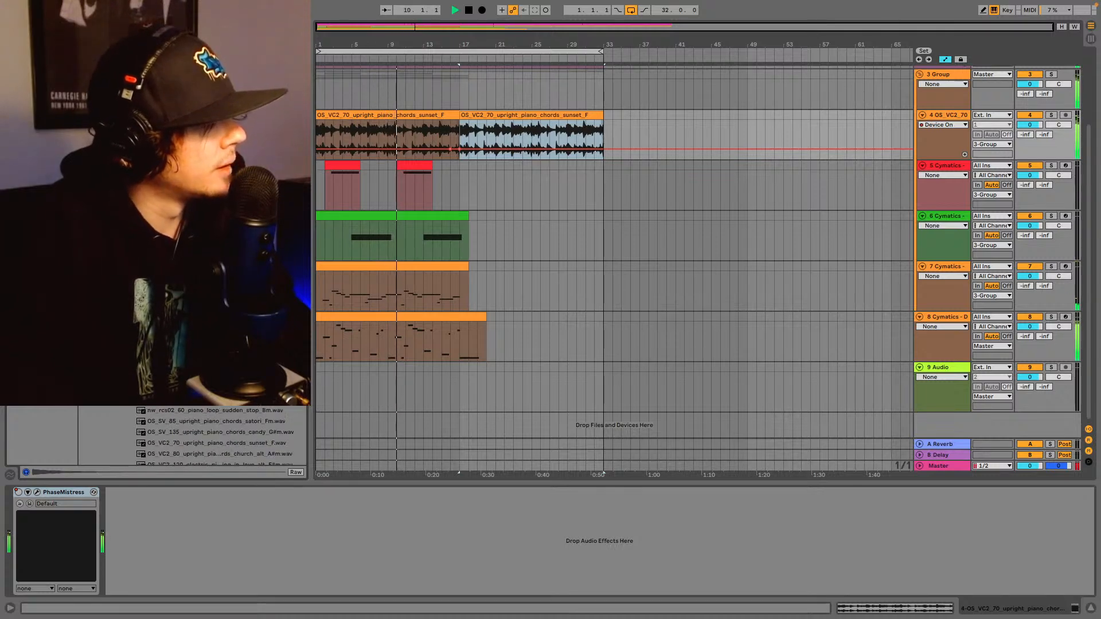
scroll(215, 439, down, 5)
scroll(189, 436, down, 5)
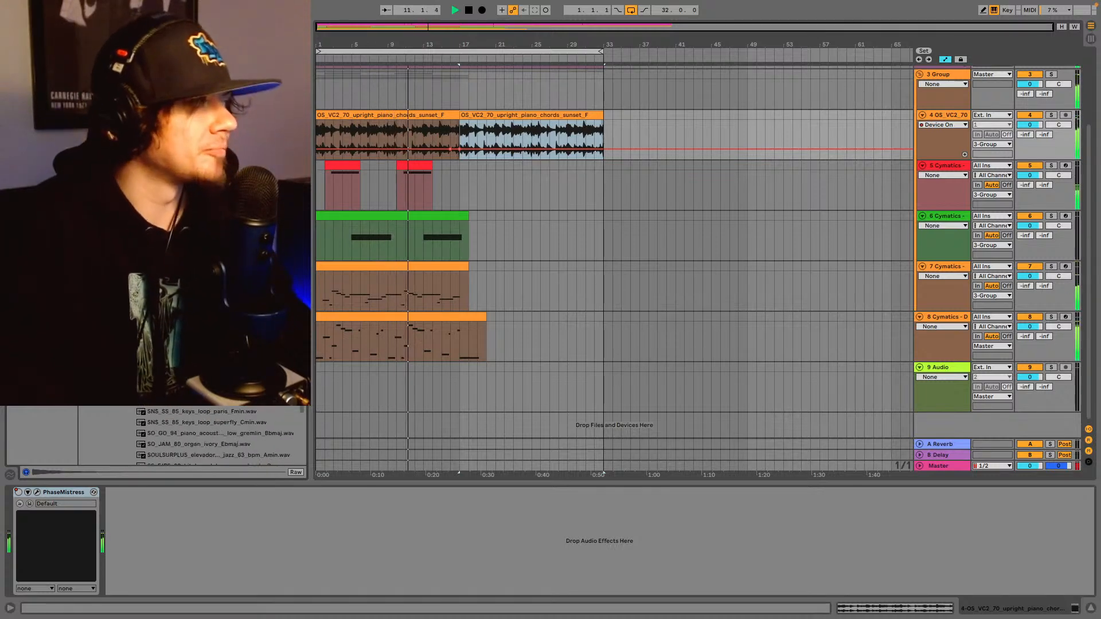
- Look through the Sax, Trumpet, Trombone sample folder and preview horn loops for the beat
click(126, 417)
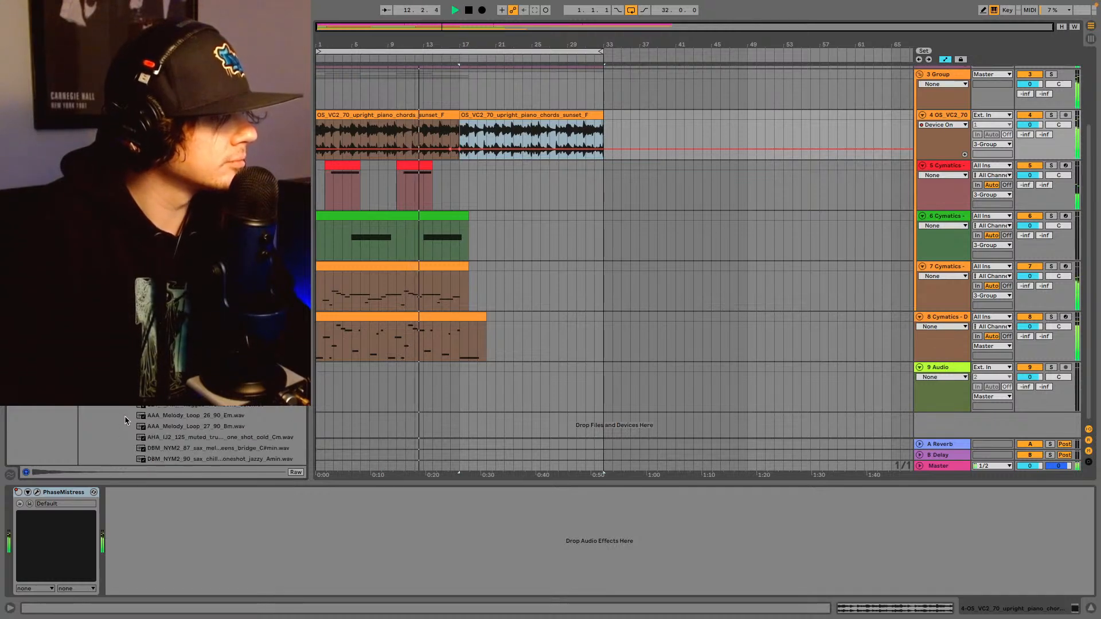
scroll(201, 435, down, 3)
scroll(210, 409, down, 5)
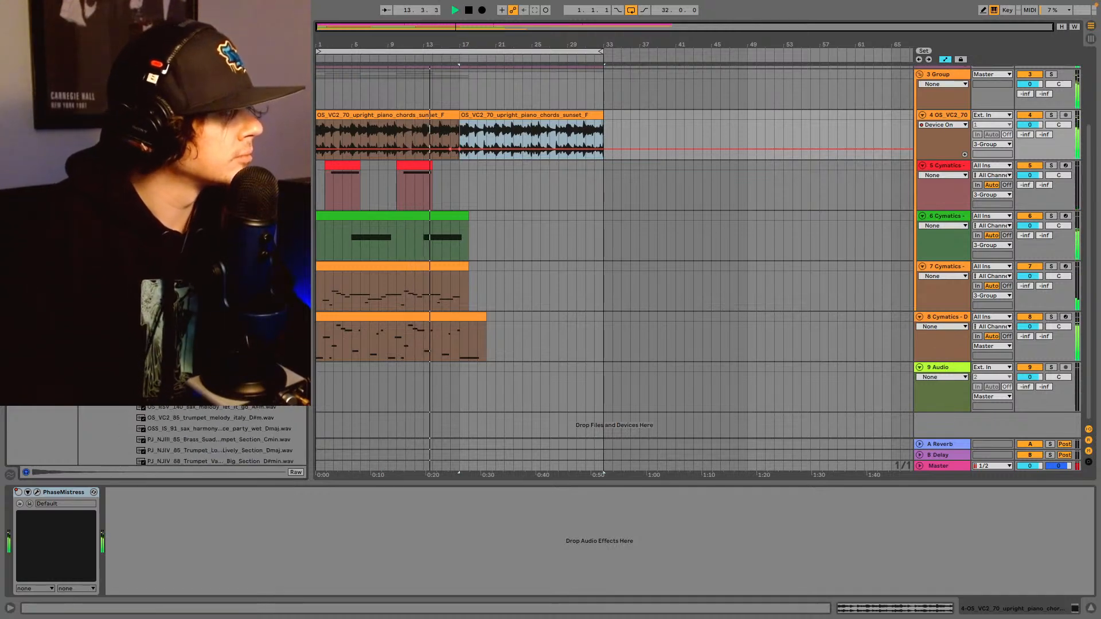
scroll(215, 407, down, 5)
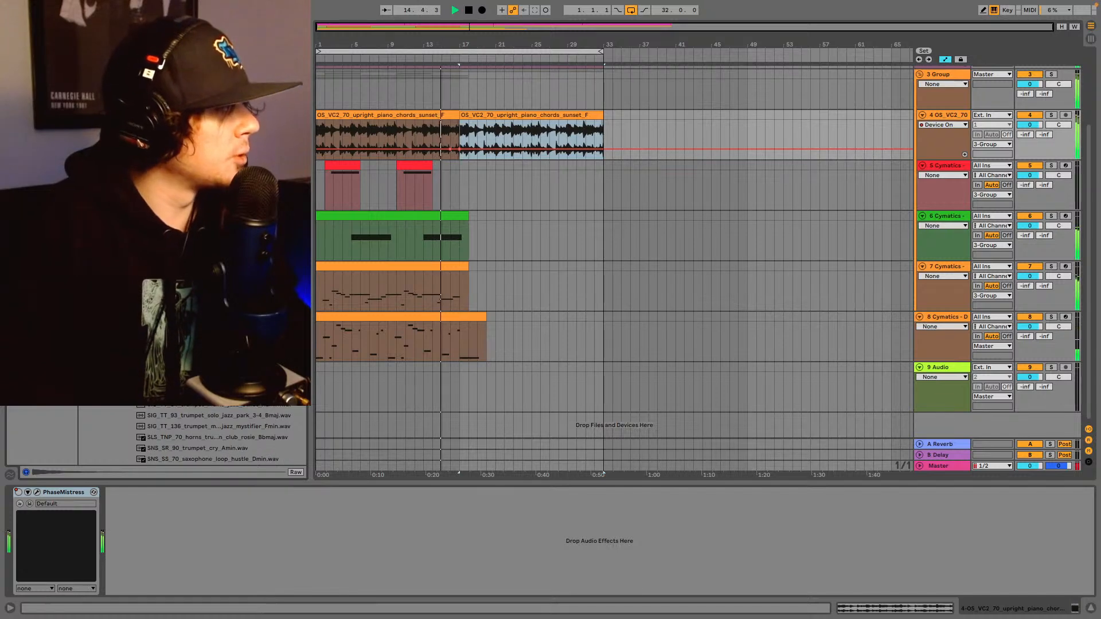
scroll(215, 408, up, 3)
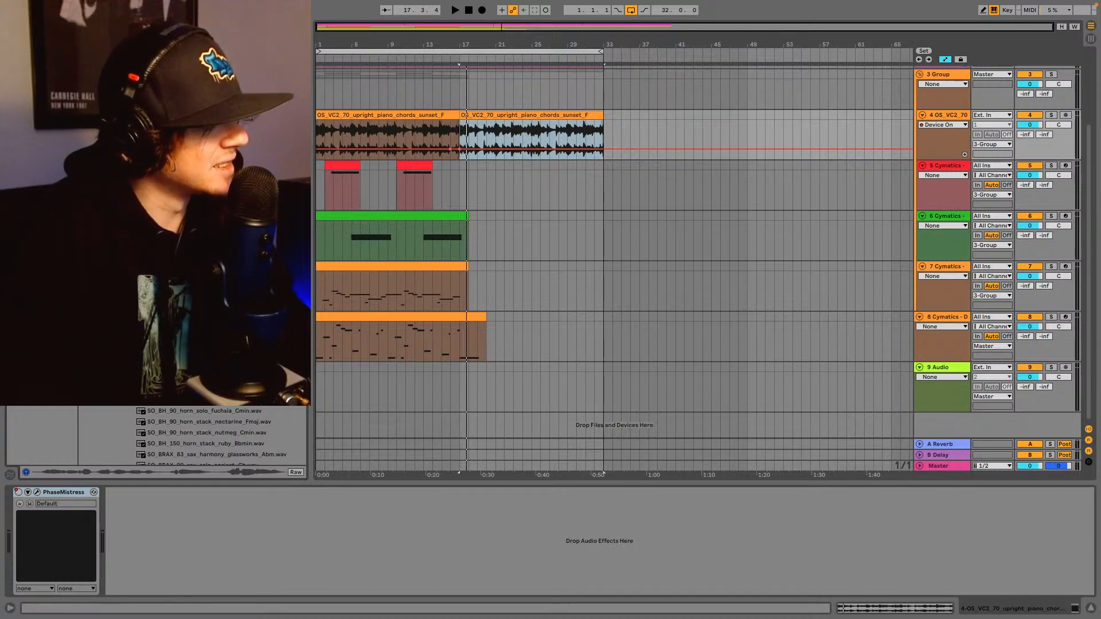
key(Down)
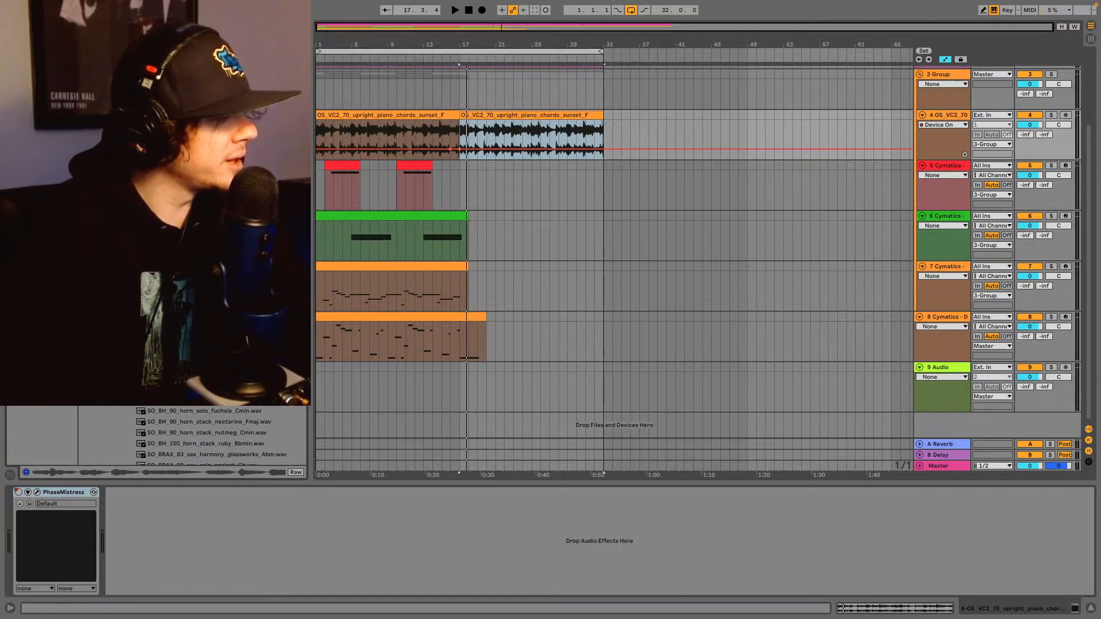
- Place SIG_TT_84_trumpet_muted_solo_jazz_ballet_Abmin on audio track 9 at bar 2 and lower its clip gain to about -12.8 dB
drag(201, 396, 325, 386)
click(870, 609)
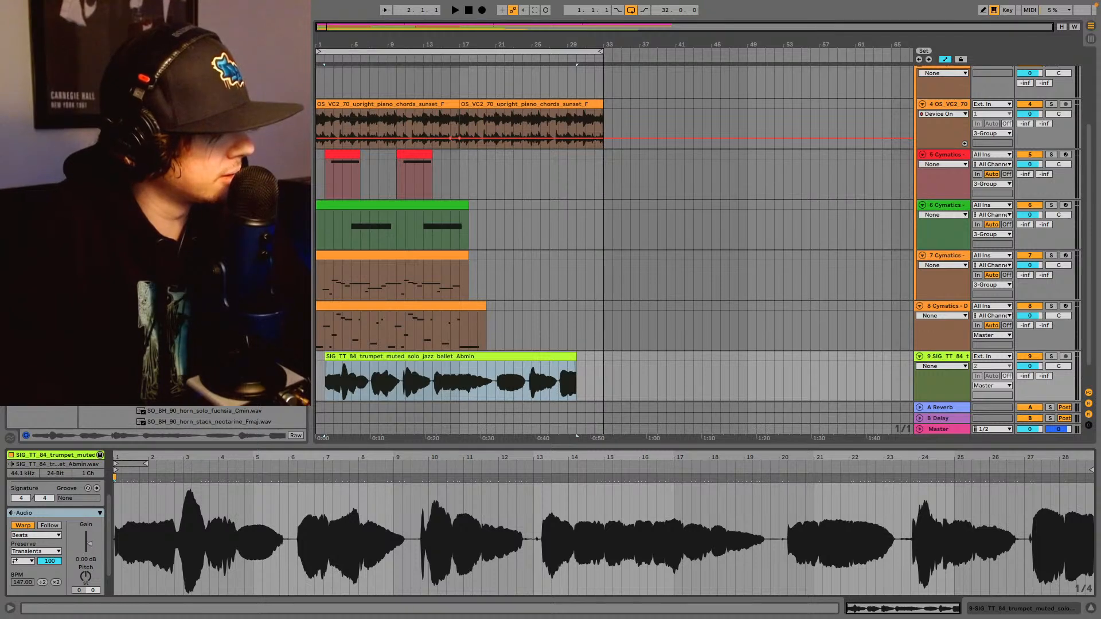
drag(89, 543, 89, 547)
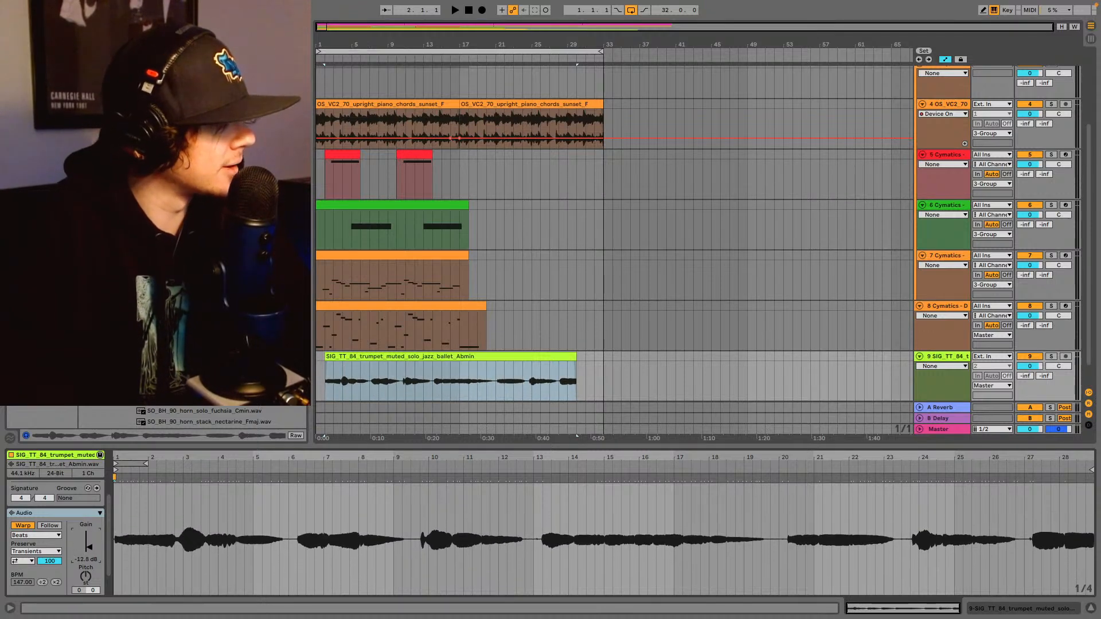
- Set the trumpet clip's warp mode to Complex and move the clip to start at bar 1
click(40, 536)
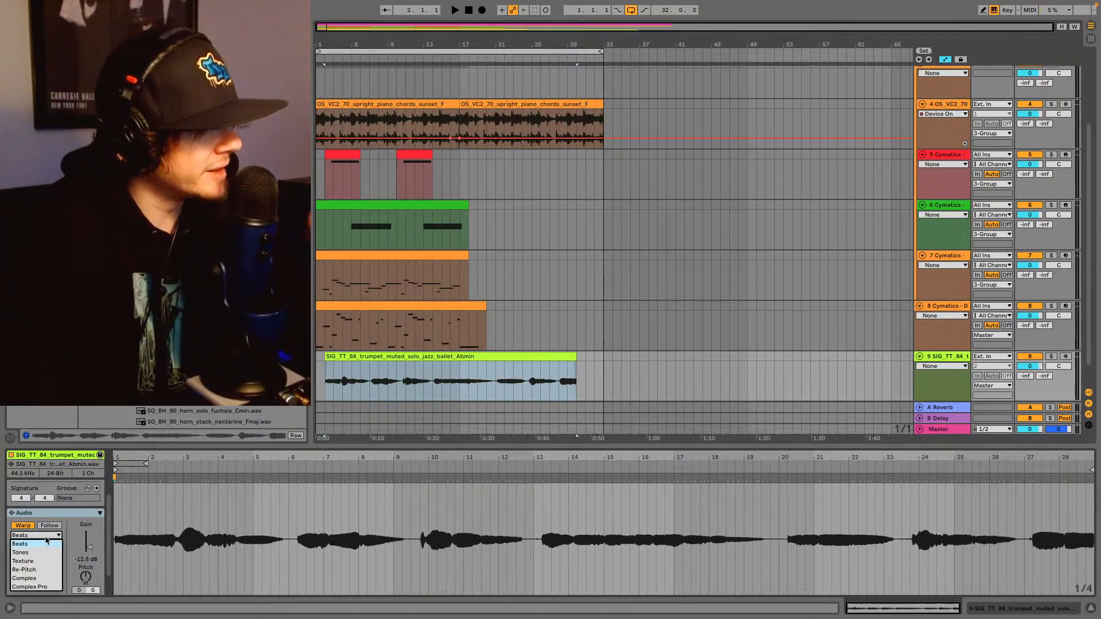
click(39, 579)
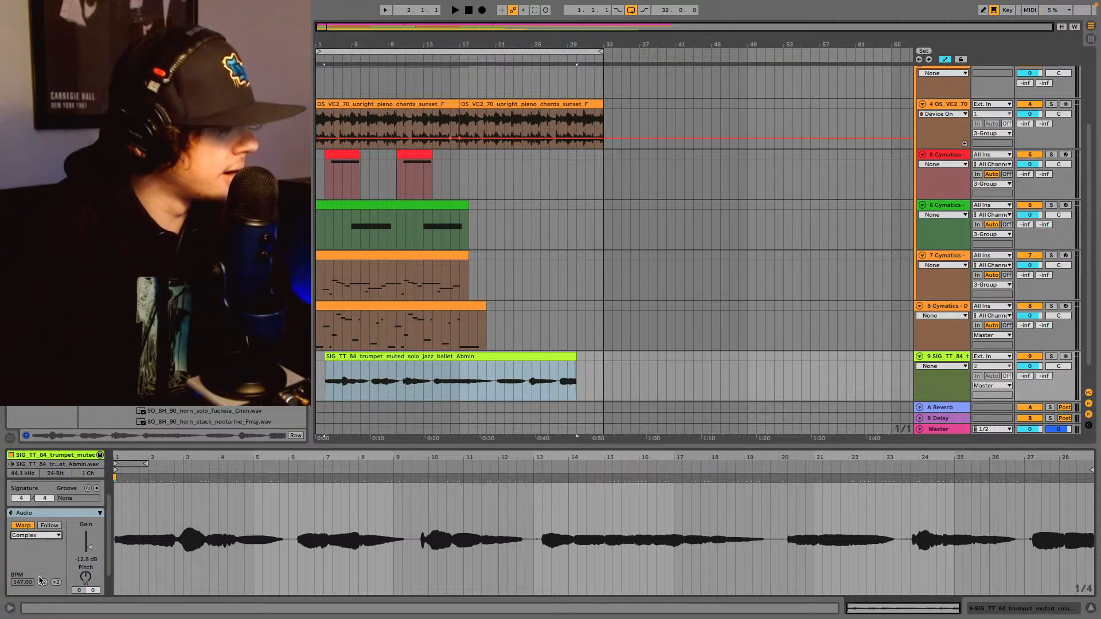
drag(413, 358, 404, 358)
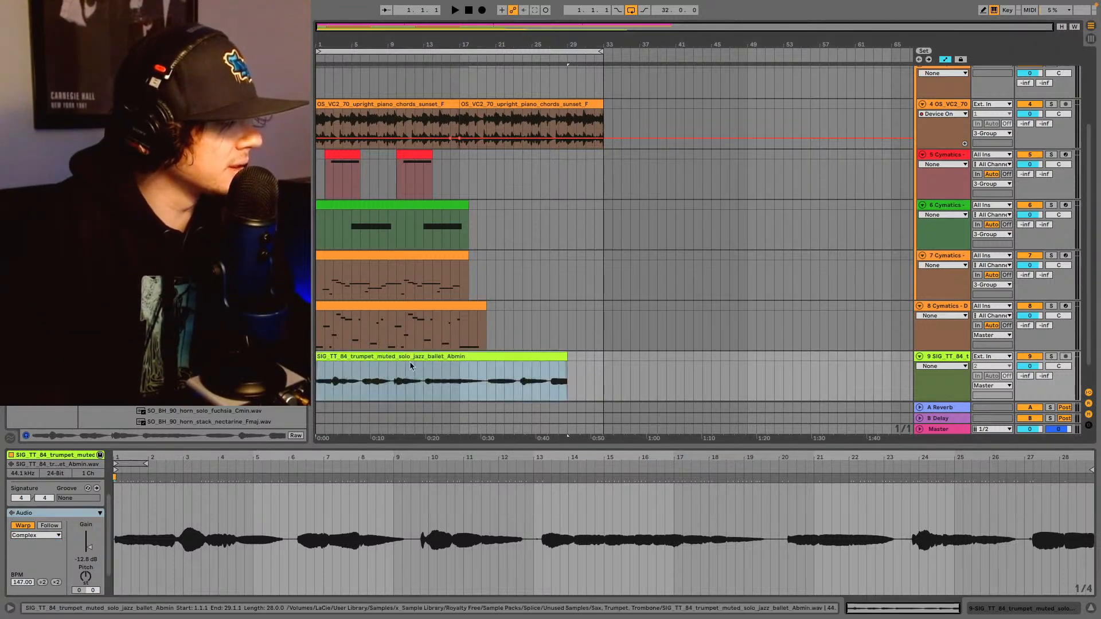
- Transpose the trumpet clip up 4 semitones while auditioning it against the beat
key(space)
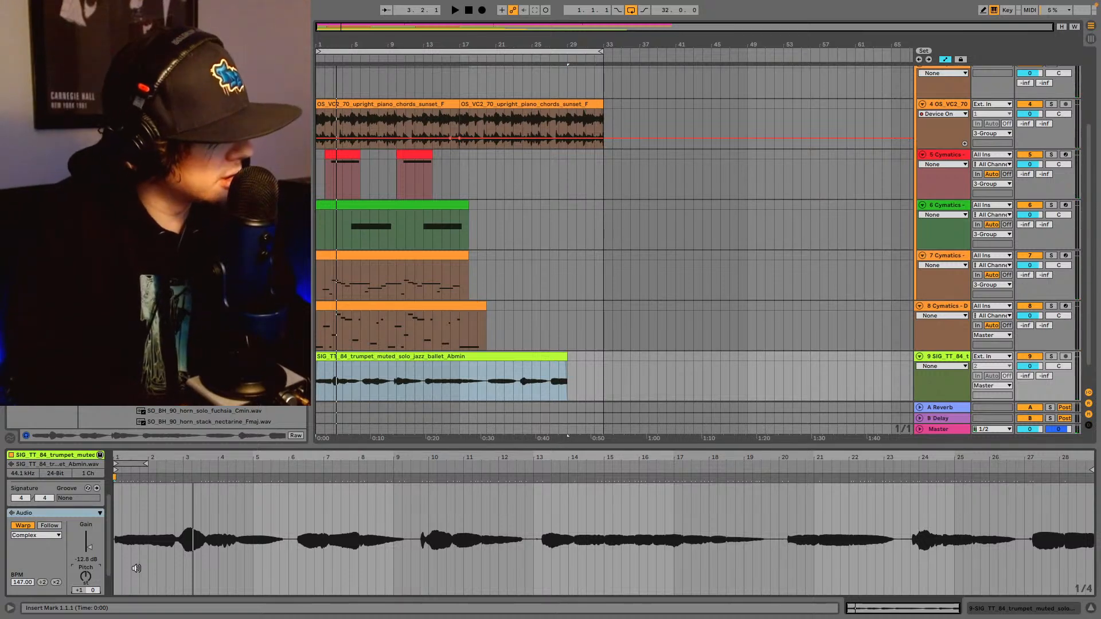
key(space)
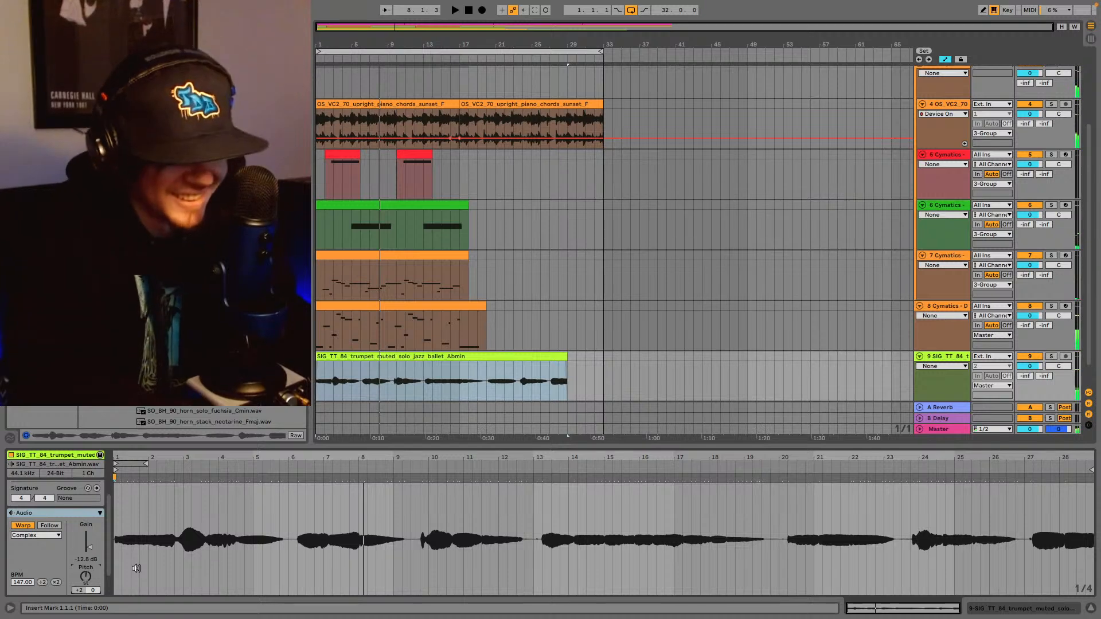
key(Up)
key(Up)
key(space)
key(space)
key(space)
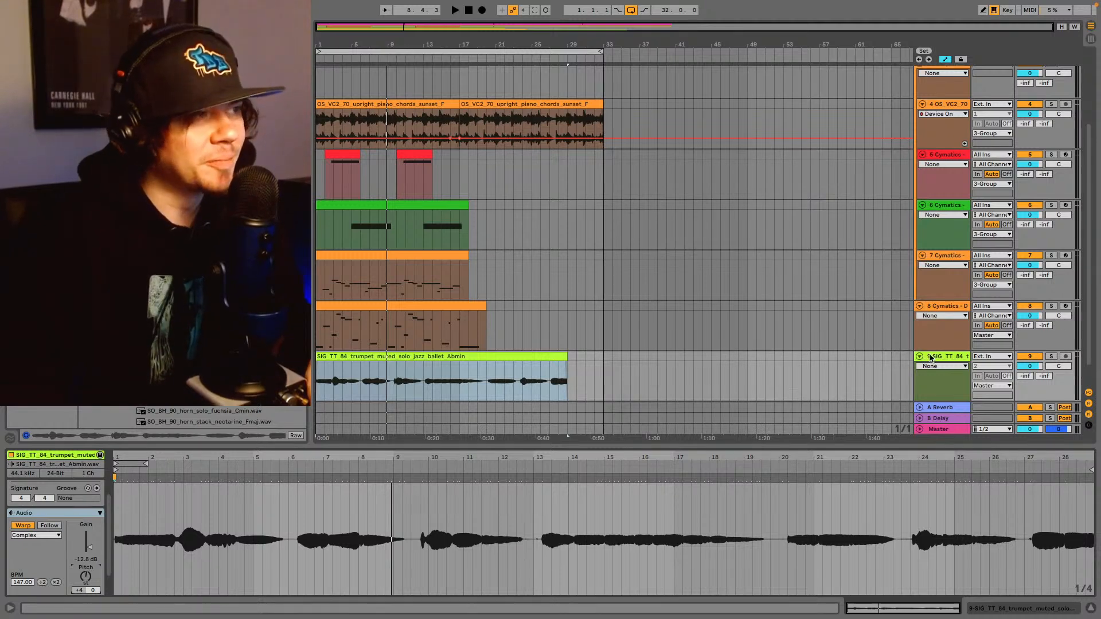
- Add an EQ Eight to the trumpet track and make band 4 a steep high cut at 5 kHz during playback
click(1010, 612)
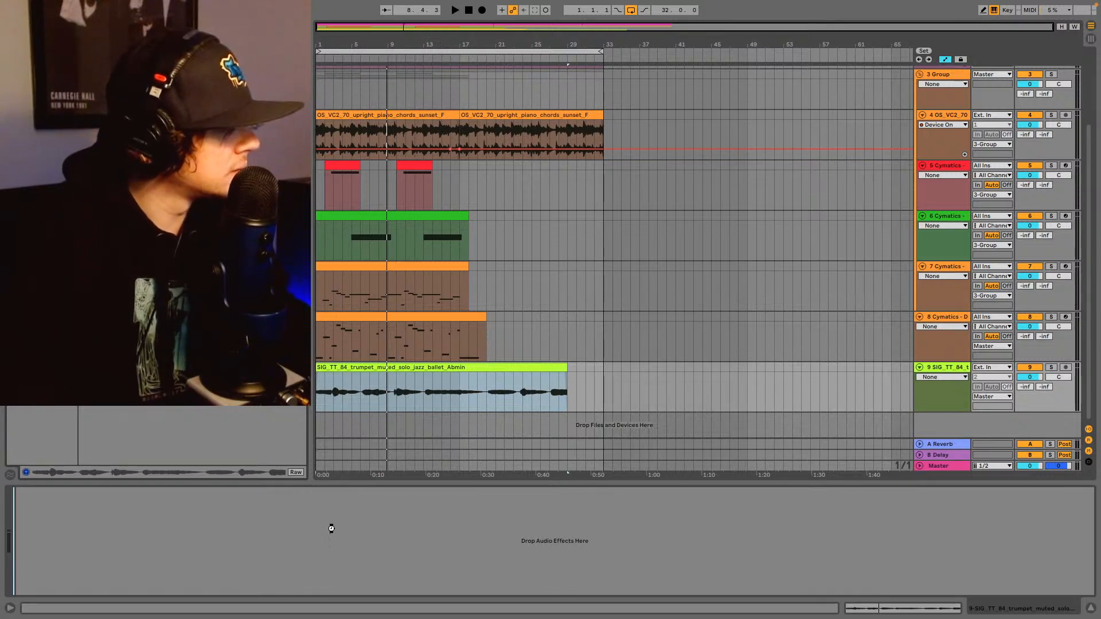
drag(331, 528, 332, 529)
key(space)
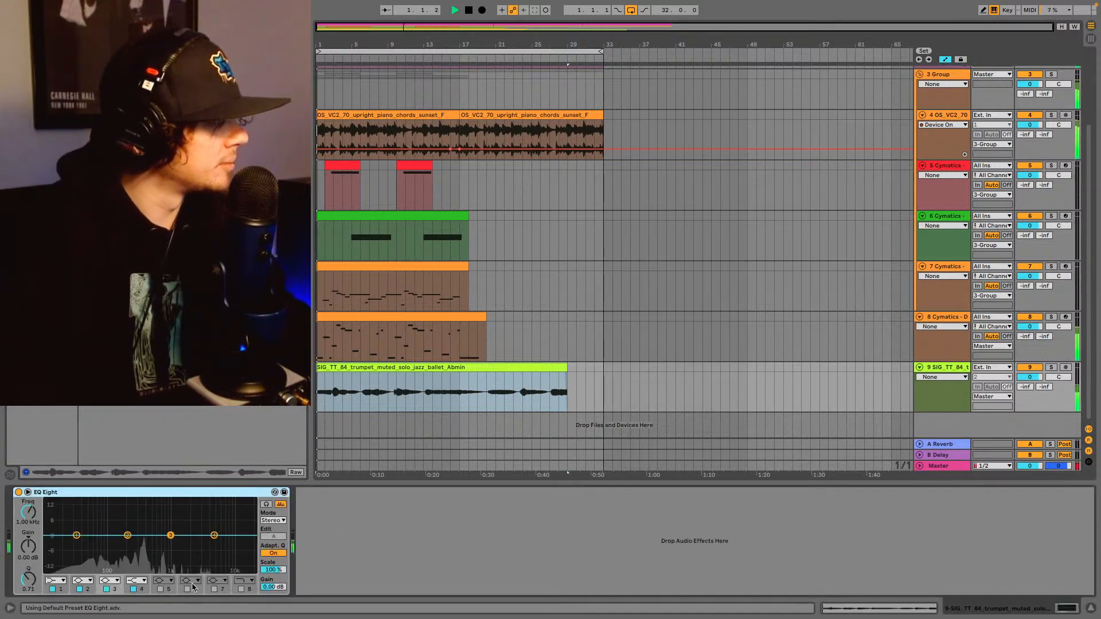
click(140, 581)
click(138, 546)
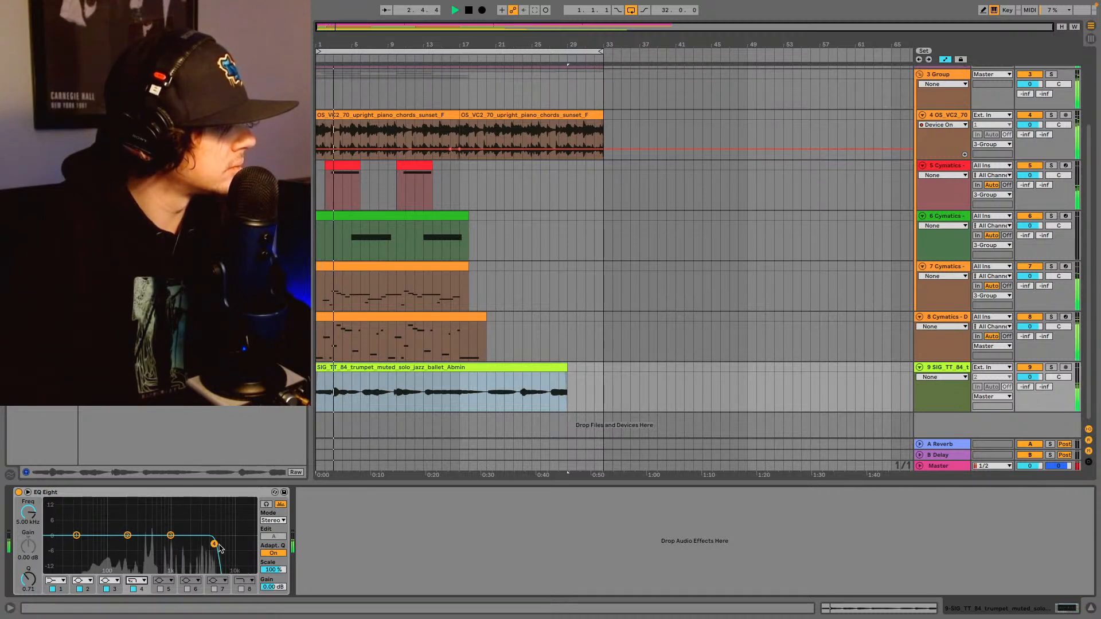
- Make band 1 of the trumpet's EQ Eight a steep low cut at 119 Hz, and stop playback after listening
click(64, 581)
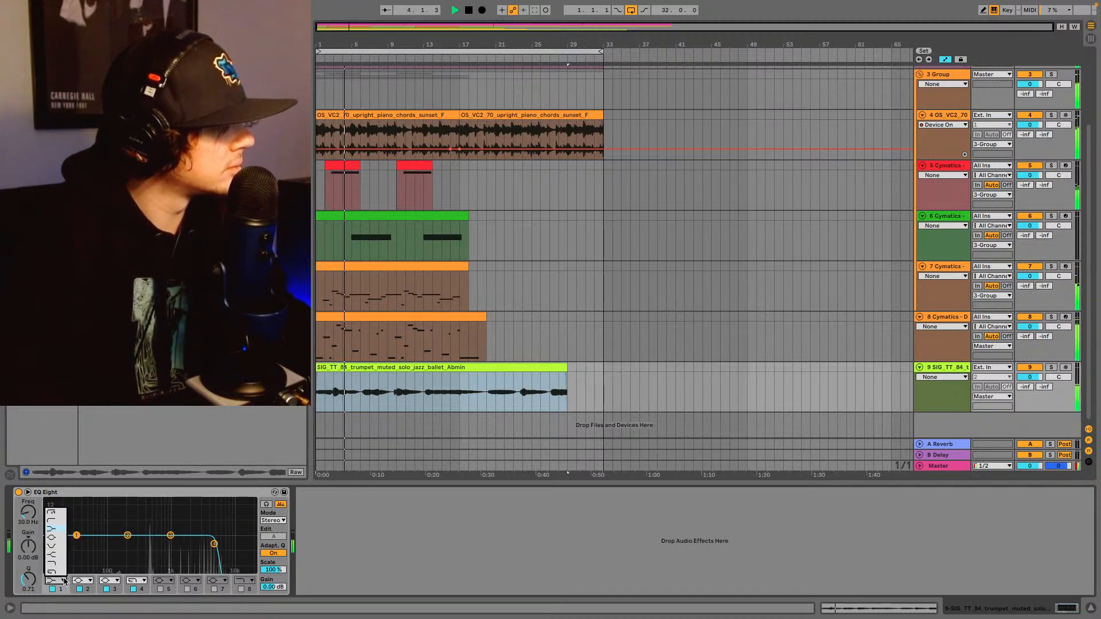
click(51, 512)
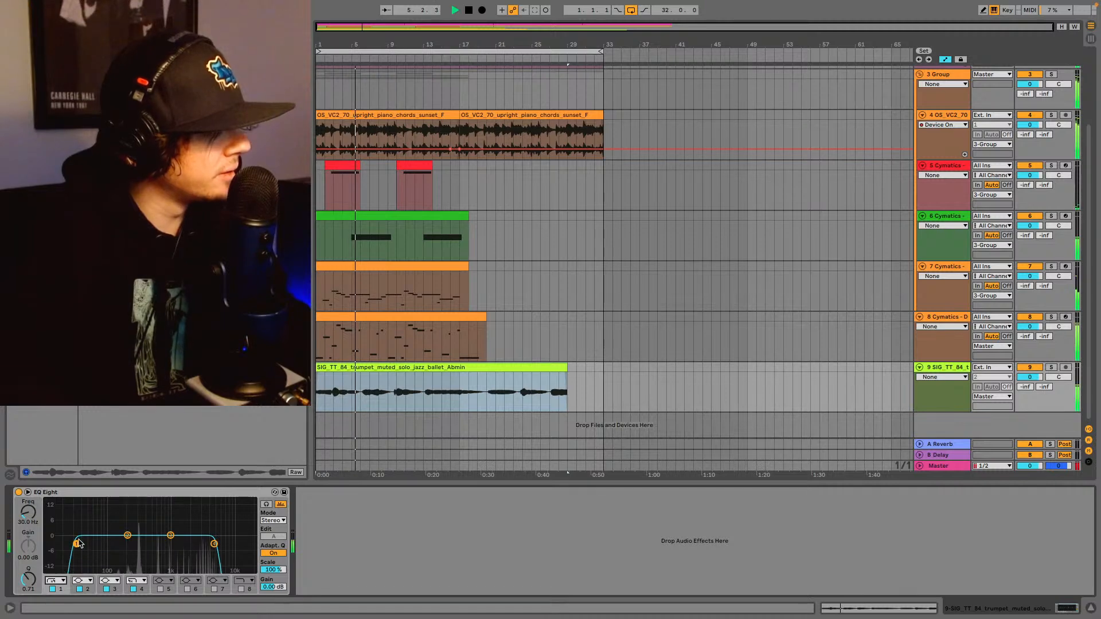
drag(78, 544, 113, 545)
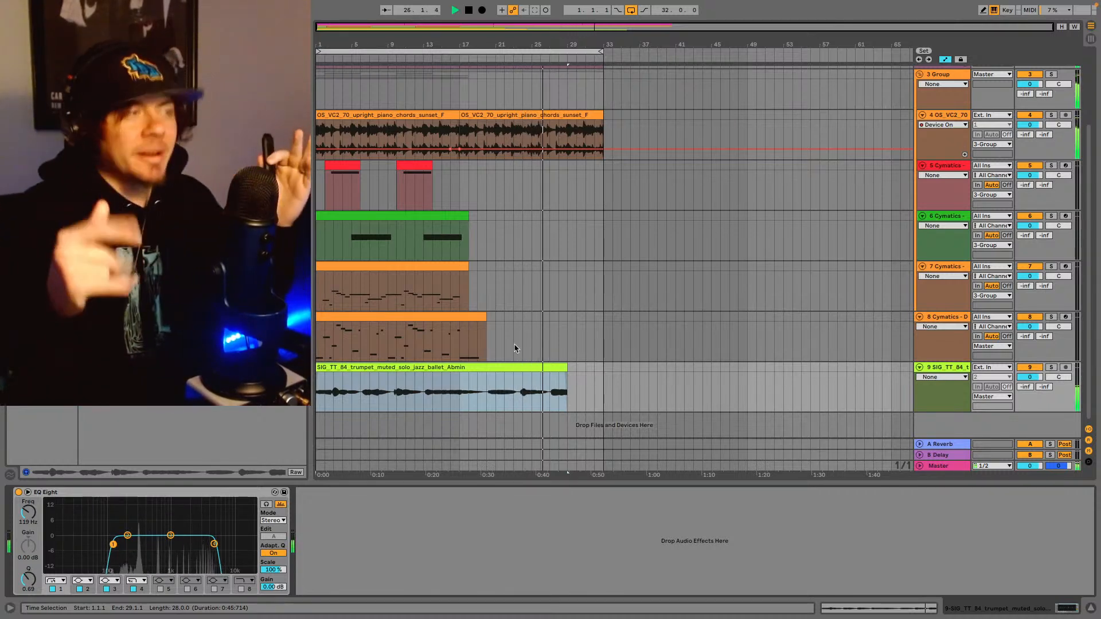
key(space)
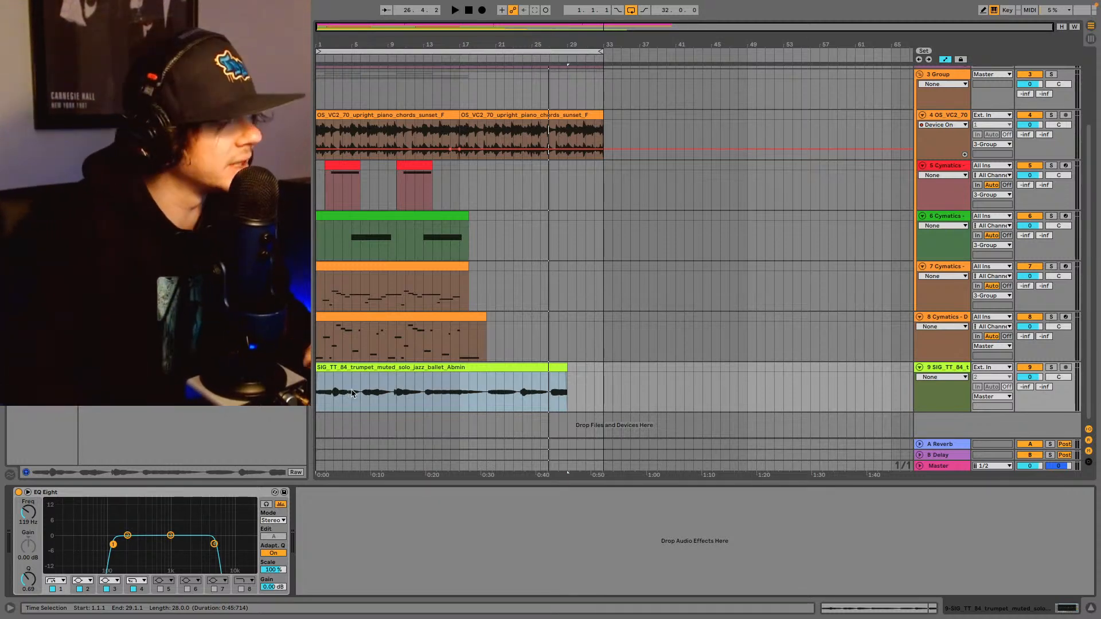
- Play the arrangement from the start and from 9.3.1 to examine where the trumpet phrases fall
click(920, 61)
key(space)
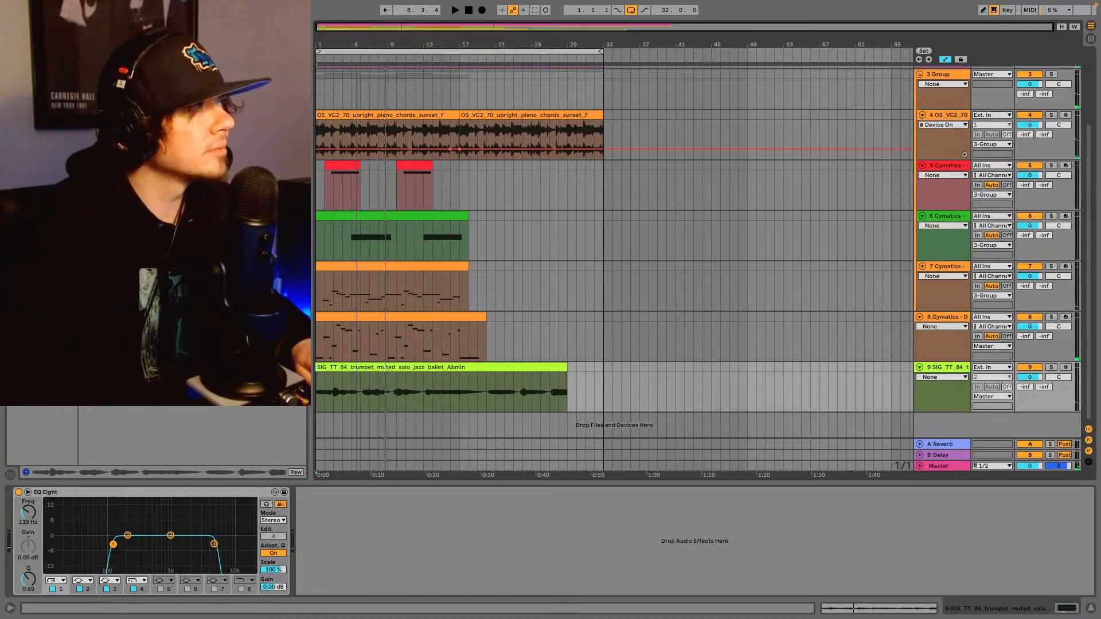
drag(357, 45, 356, 127)
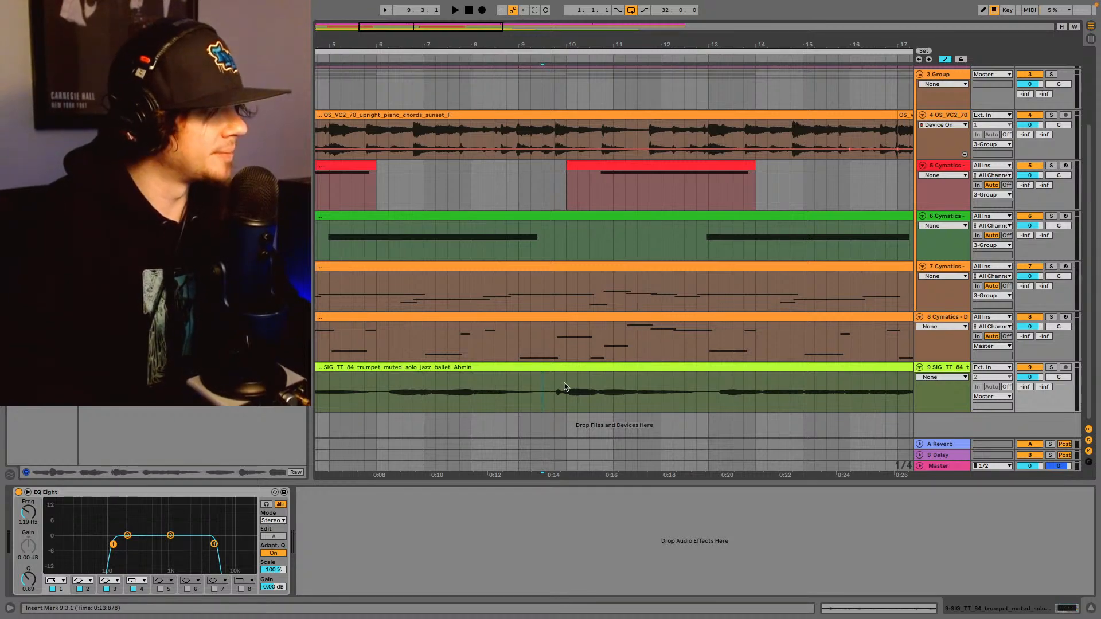
drag(461, 26, 461, 1)
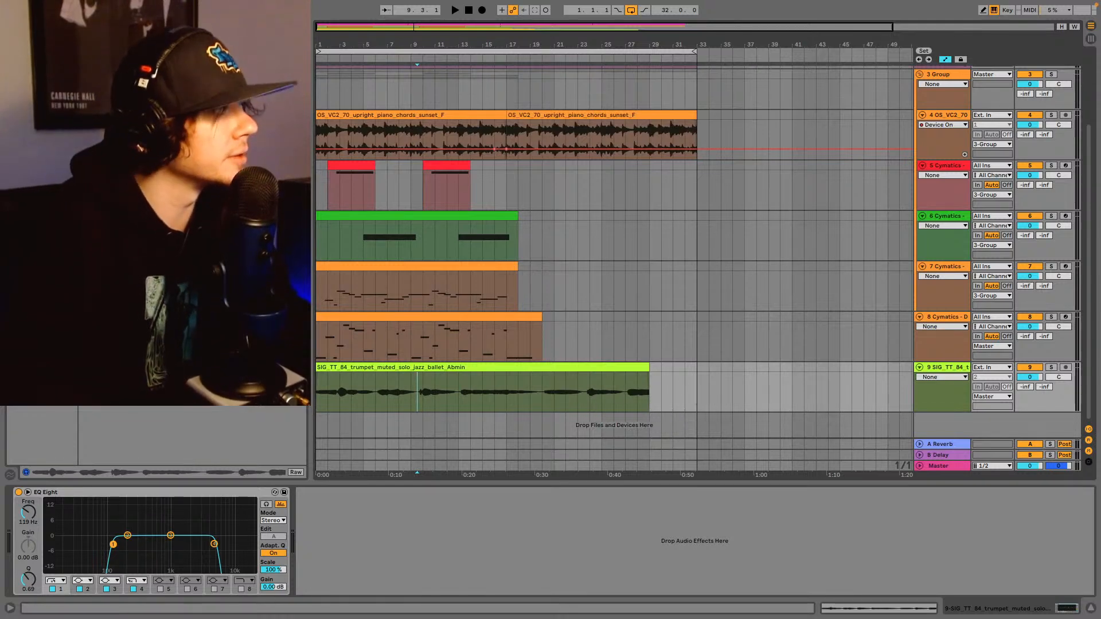
drag(341, 26, 341, 36)
key(space)
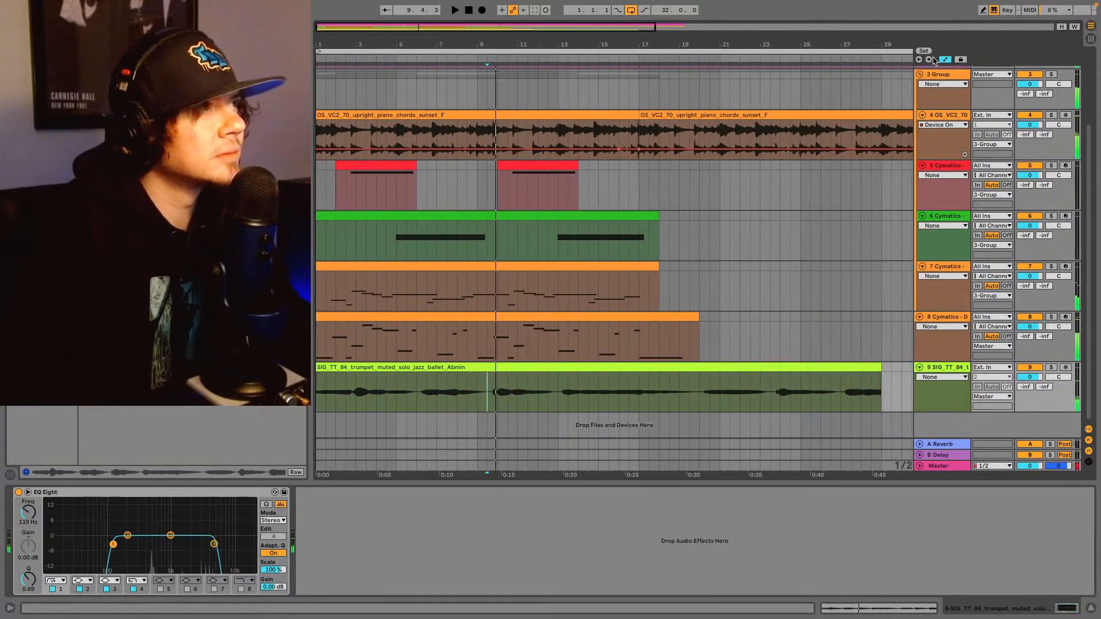
key(space)
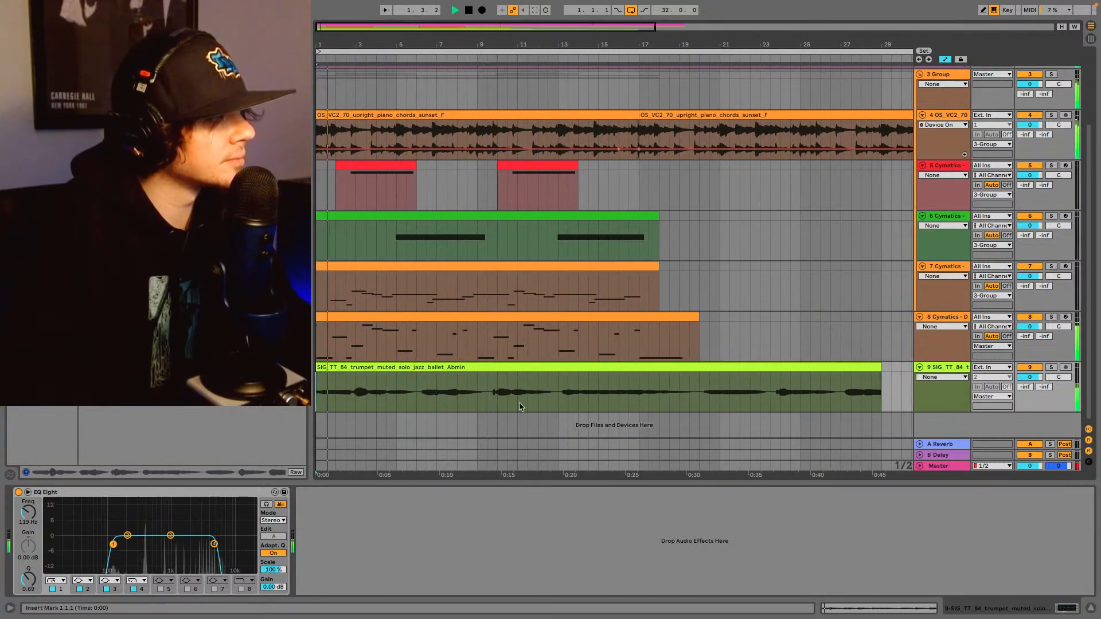
- Split the trumpet clip at bar 6 and at 9.3.3, in the gaps around its second phrase
click(417, 396)
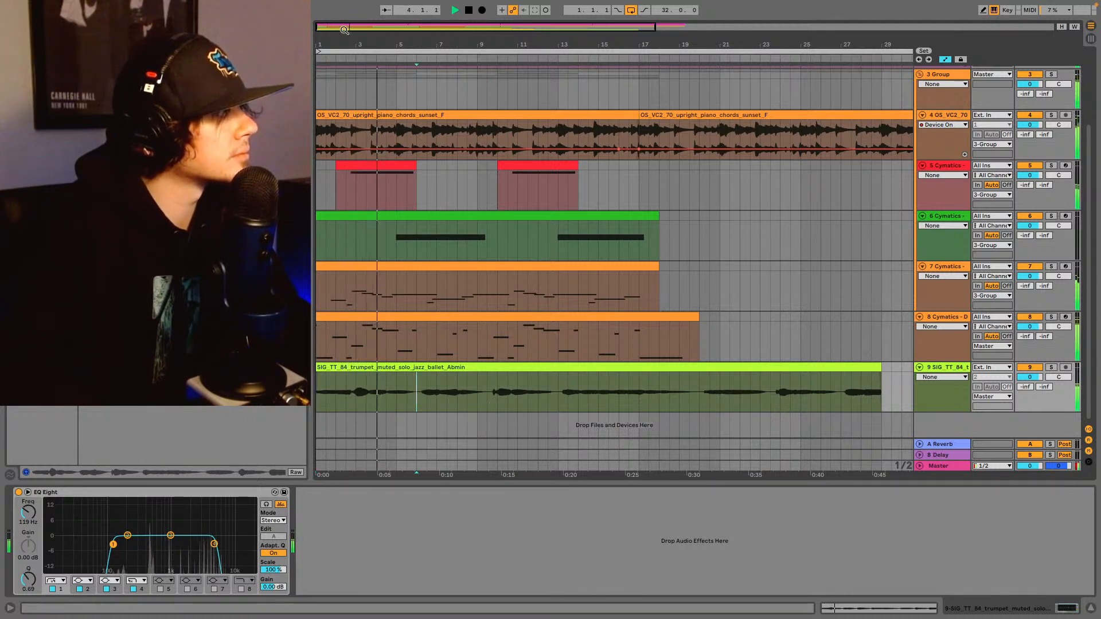
drag(344, 27, 344, 97)
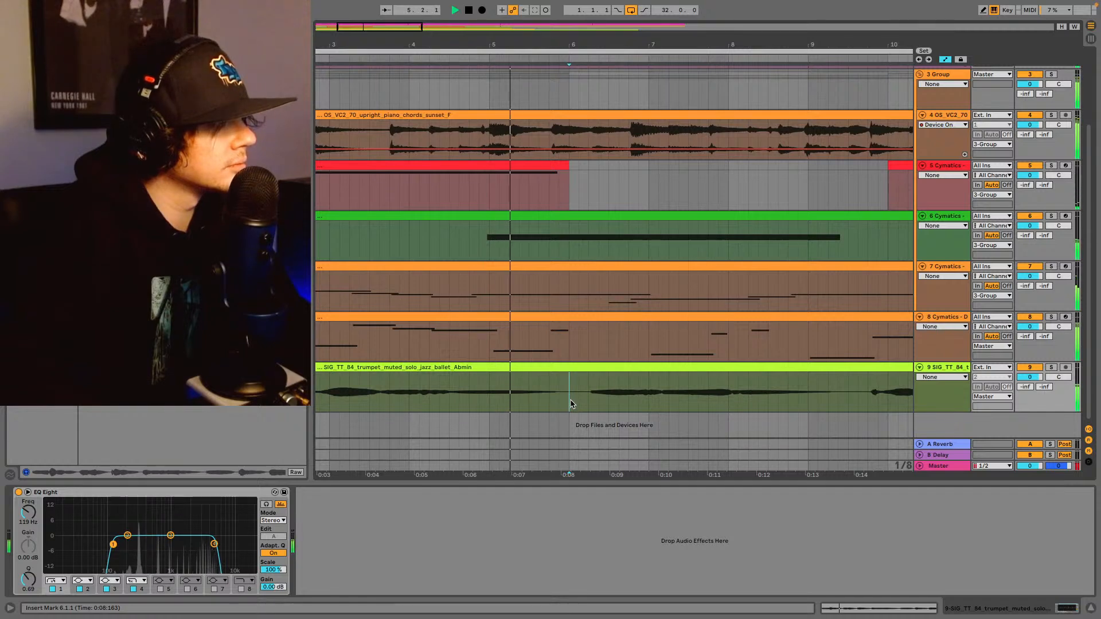
key(super+e)
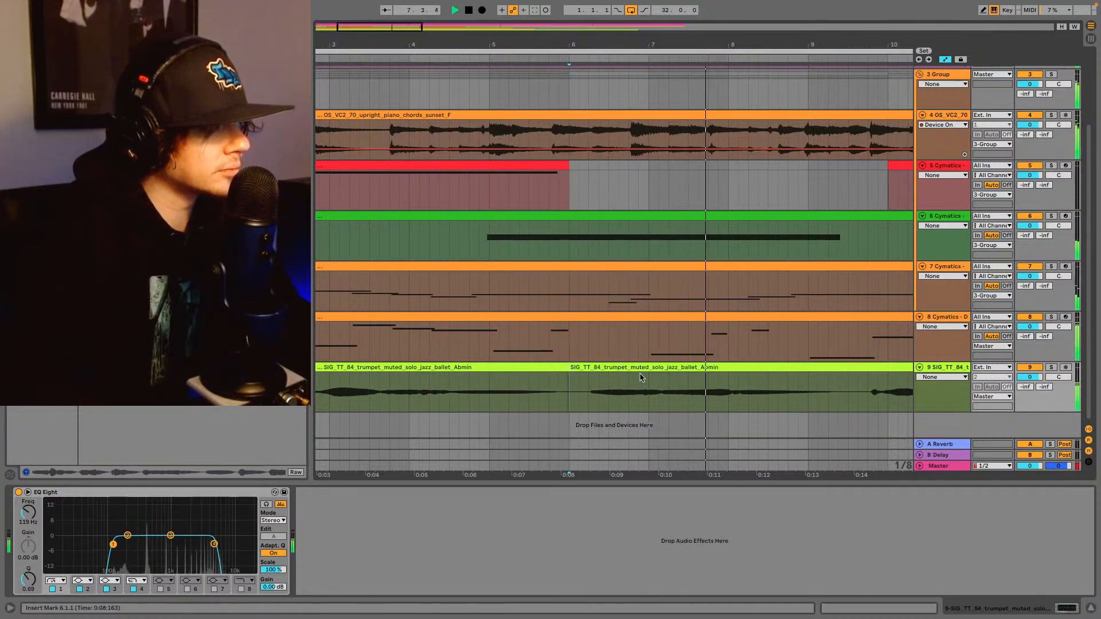
click(855, 405)
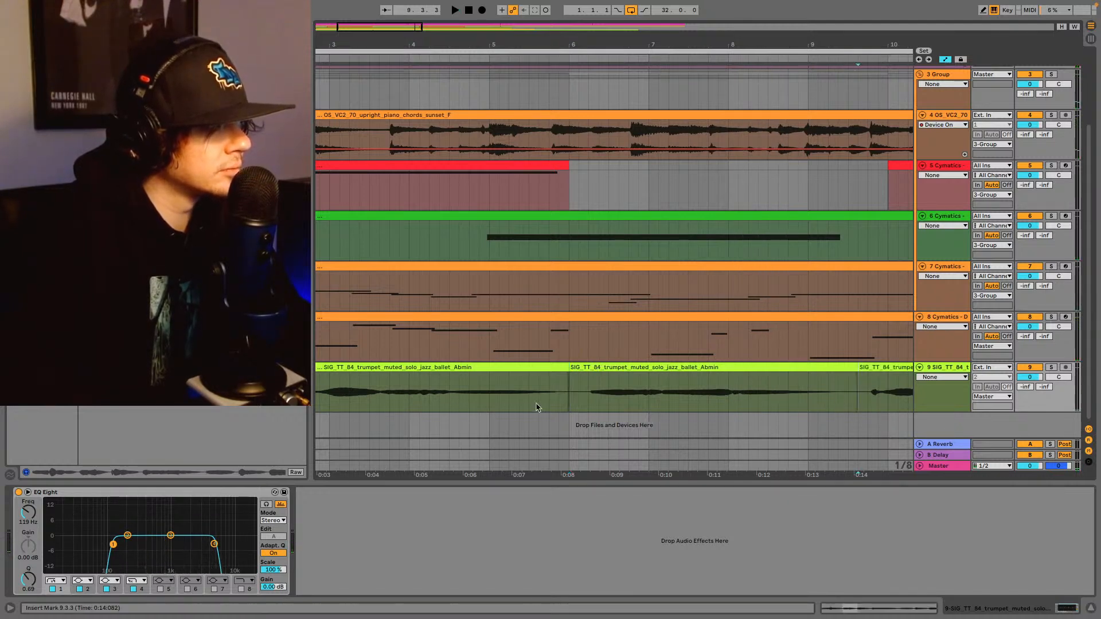
- Split the second trumpet phrase at 7.1.3 and move the piece after the cut earlier to start at 7.1.1
key(space)
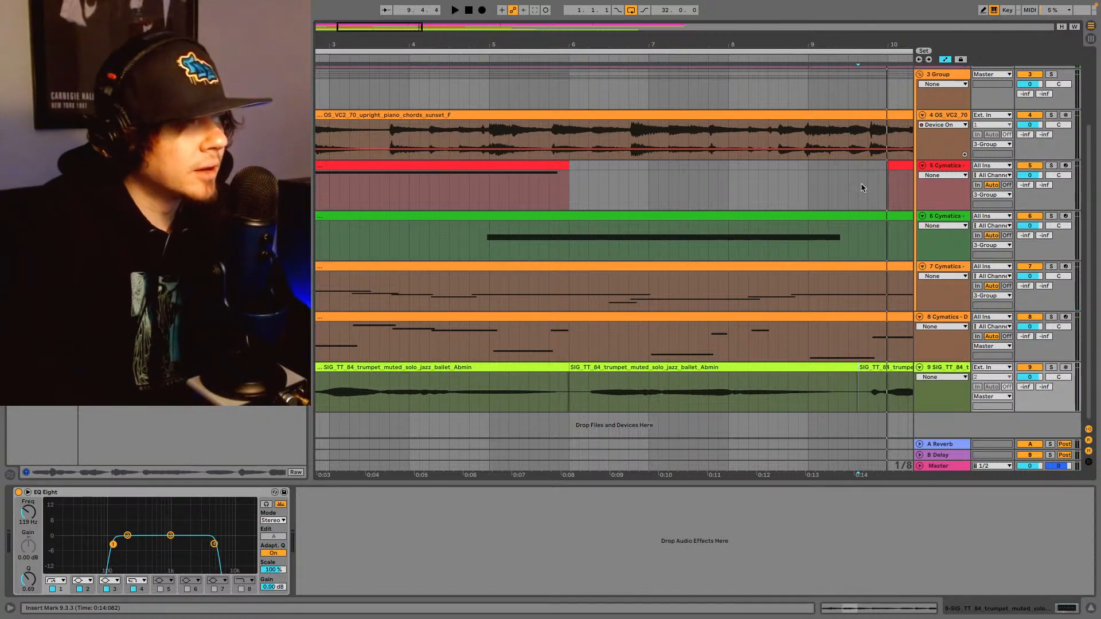
click(439, 395)
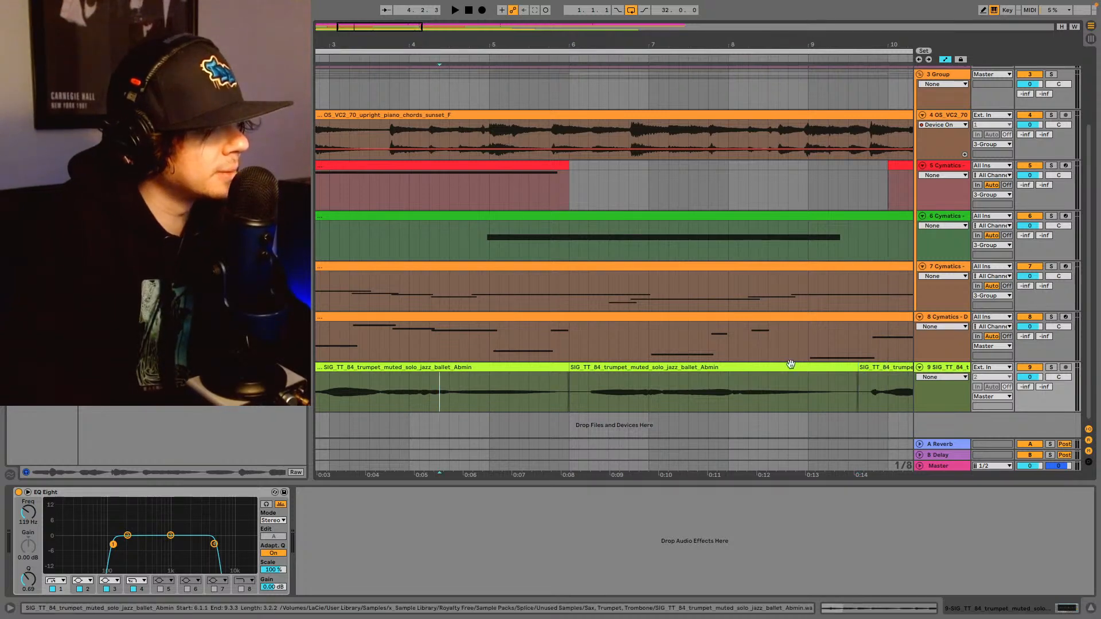
key(space)
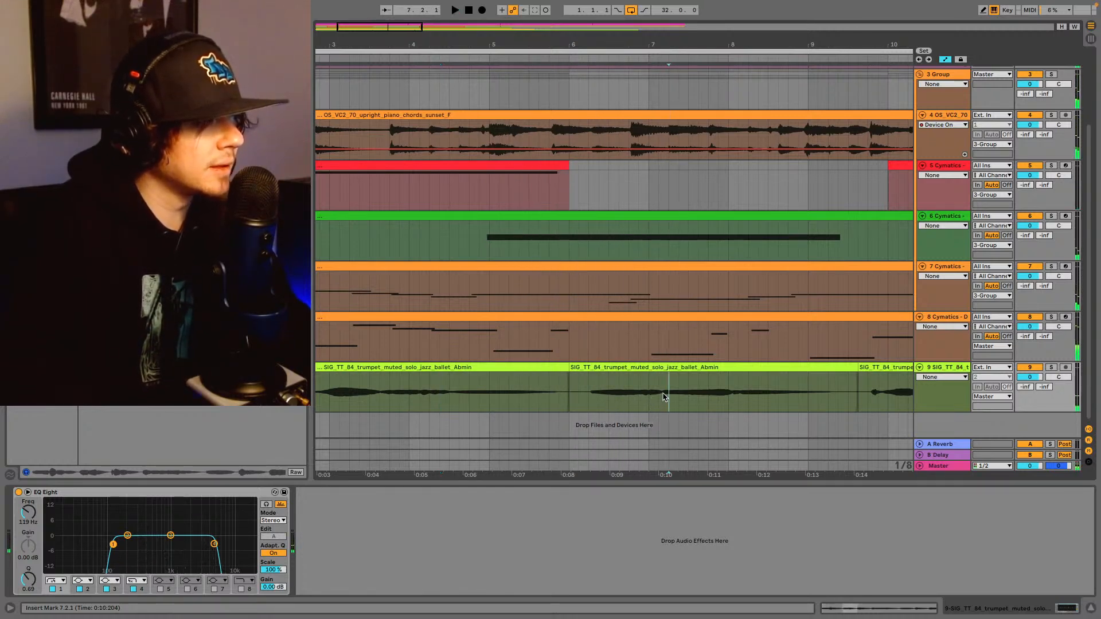
key(space)
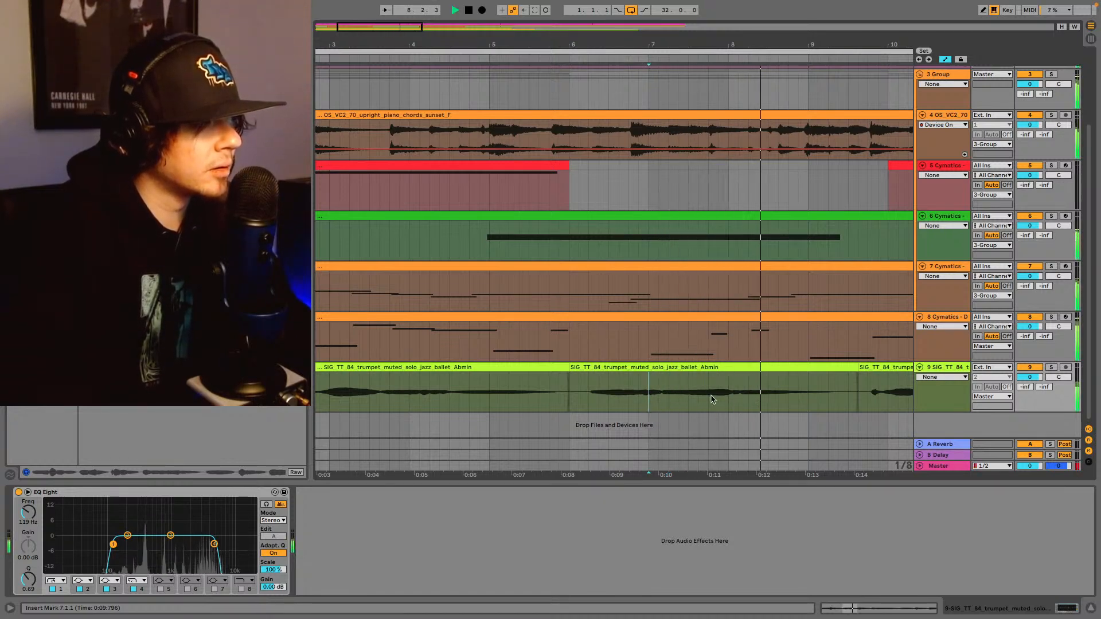
key(space)
drag(382, 28, 388, 119)
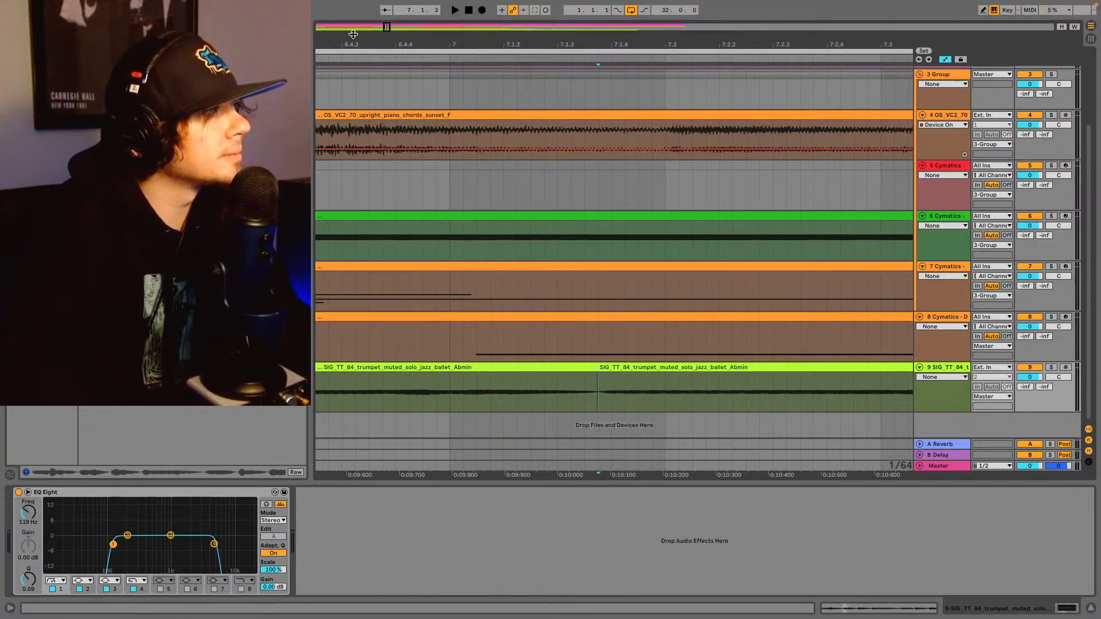
drag(387, 27, 387, 2)
drag(618, 367, 603, 373)
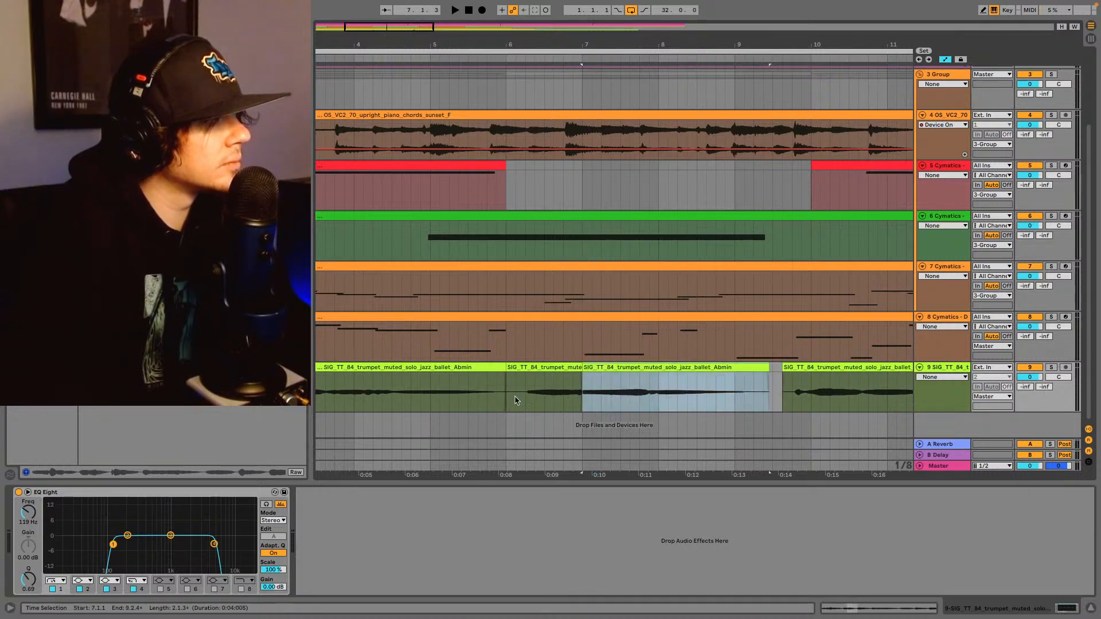
- Play the edited phrase from bar 6 and move the last trumpet clip later to start at 11.3.1
click(514, 397)
key(space)
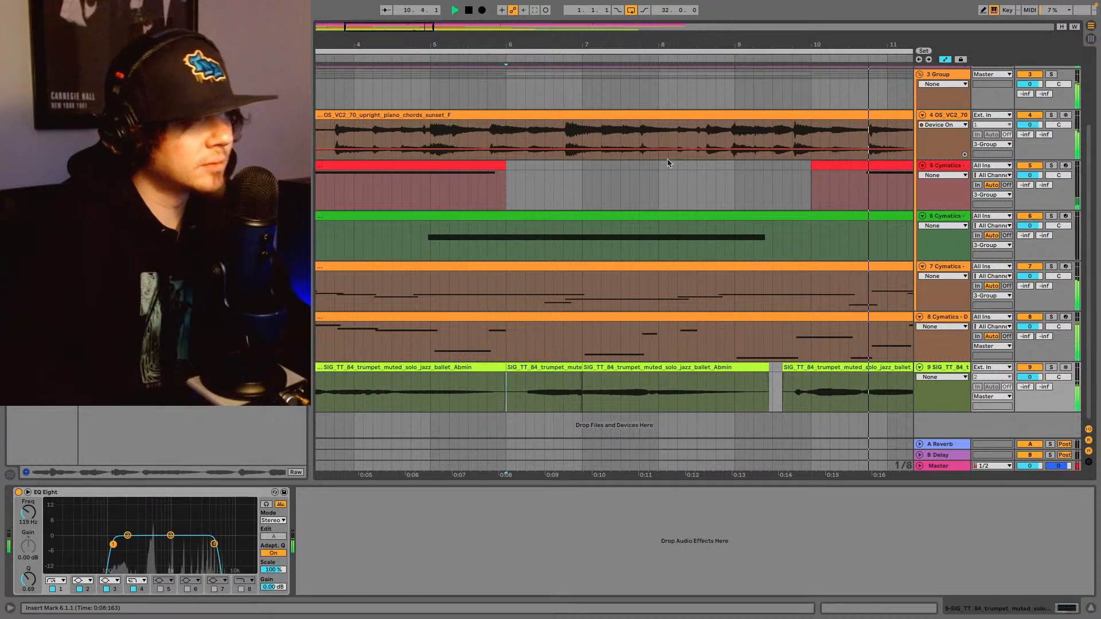
drag(403, 30, 612, 310)
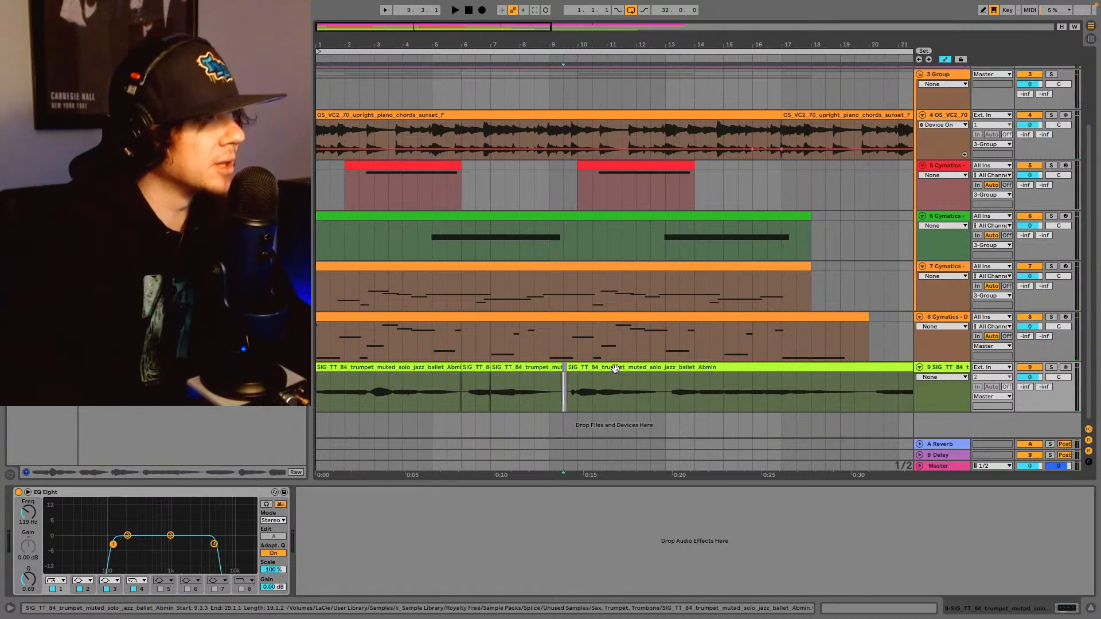
drag(618, 370, 674, 370)
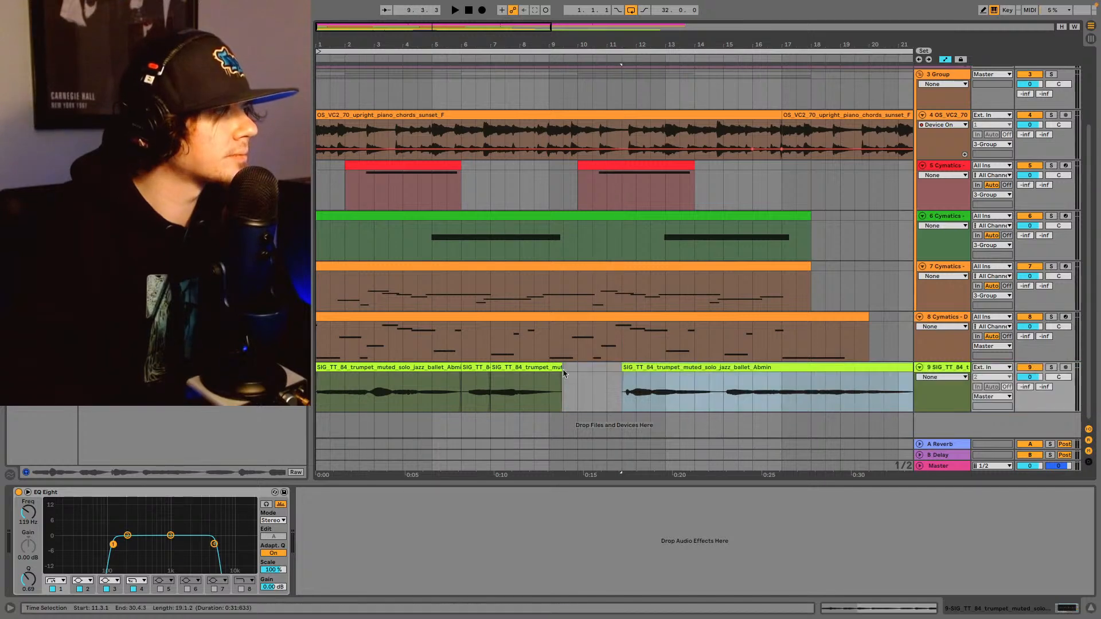
- Play the arrangement from the start and move the last trumpet clip back to start at 10.3.1
click(920, 60)
key(space)
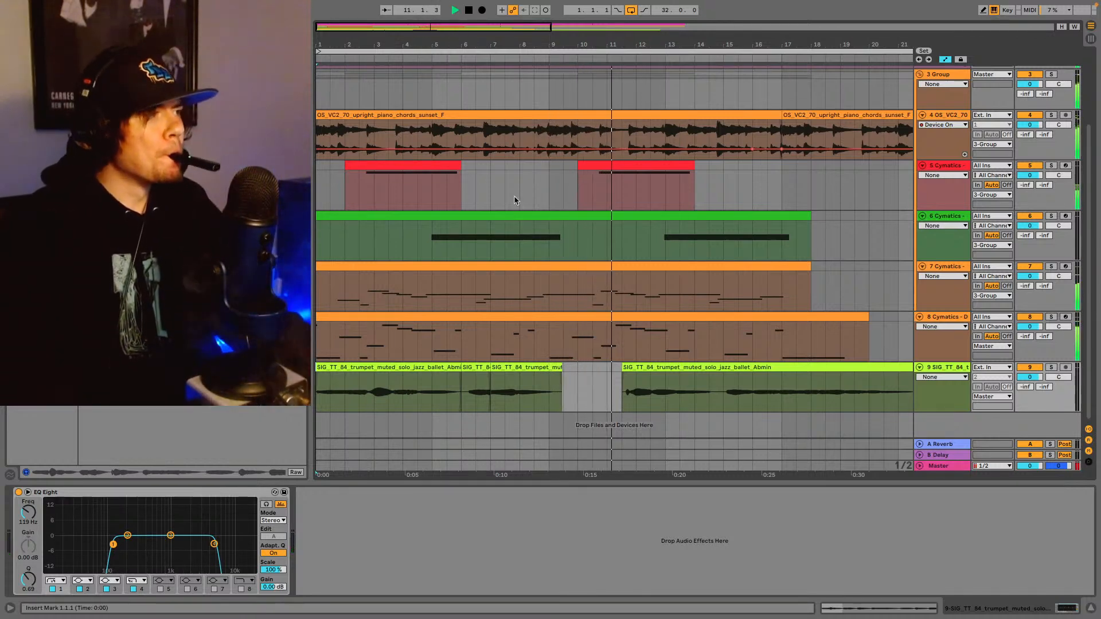
key(space)
drag(648, 366, 627, 373)
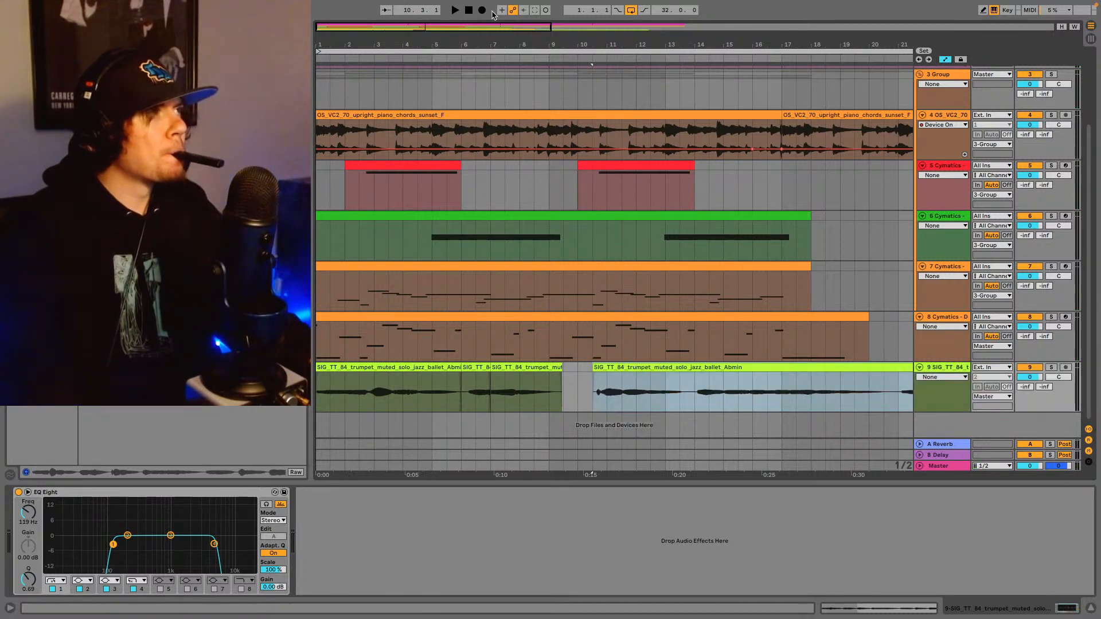
- Listen from 5.3.1 and nudge the last trumpet clip to 10.3.2, and on to a start at 10.3.3
drag(484, 24, 475, 23)
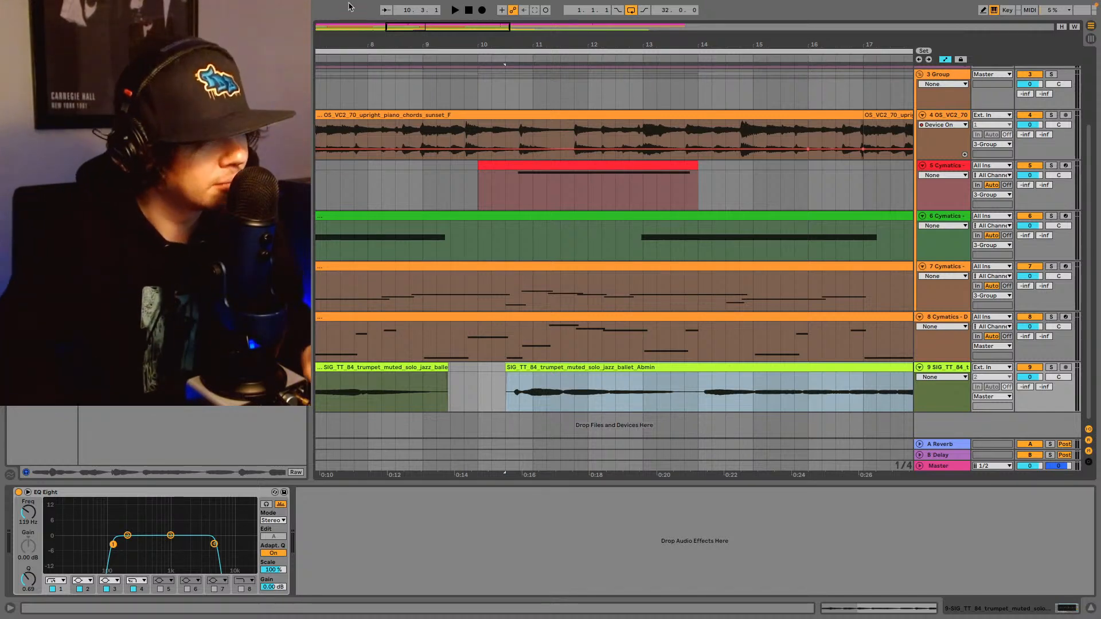
mouse_move(437, 4)
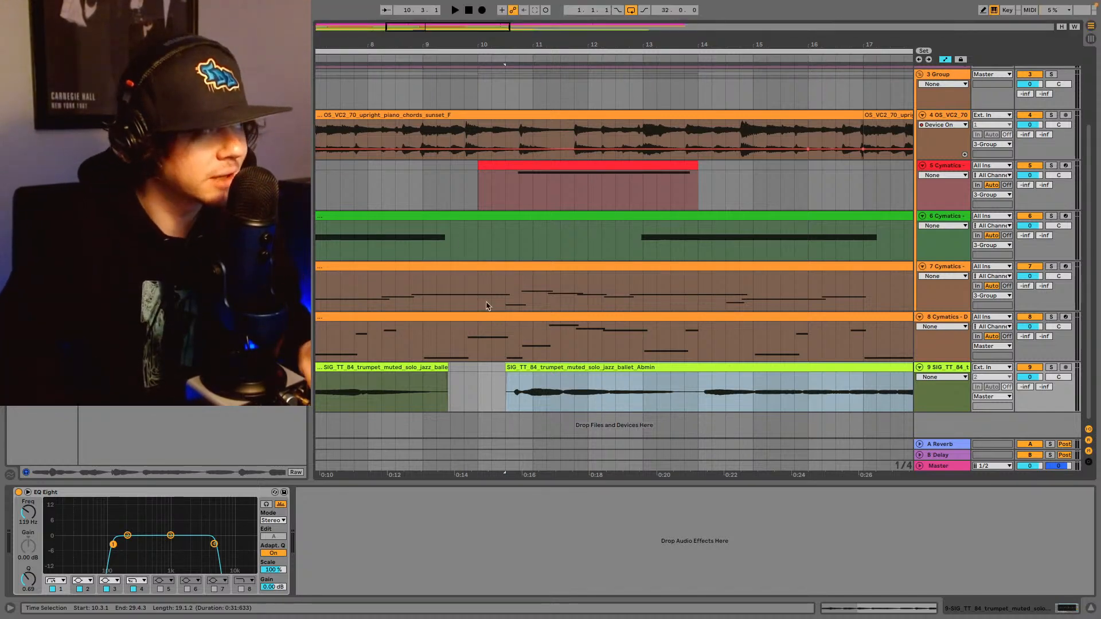
drag(456, 28, 637, 21)
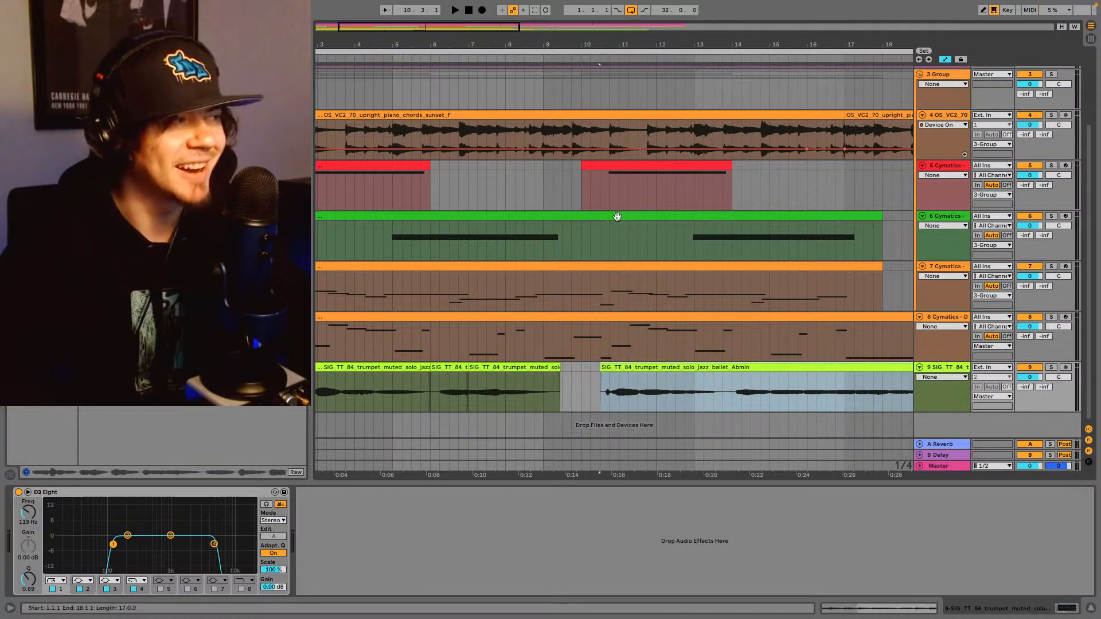
click(413, 394)
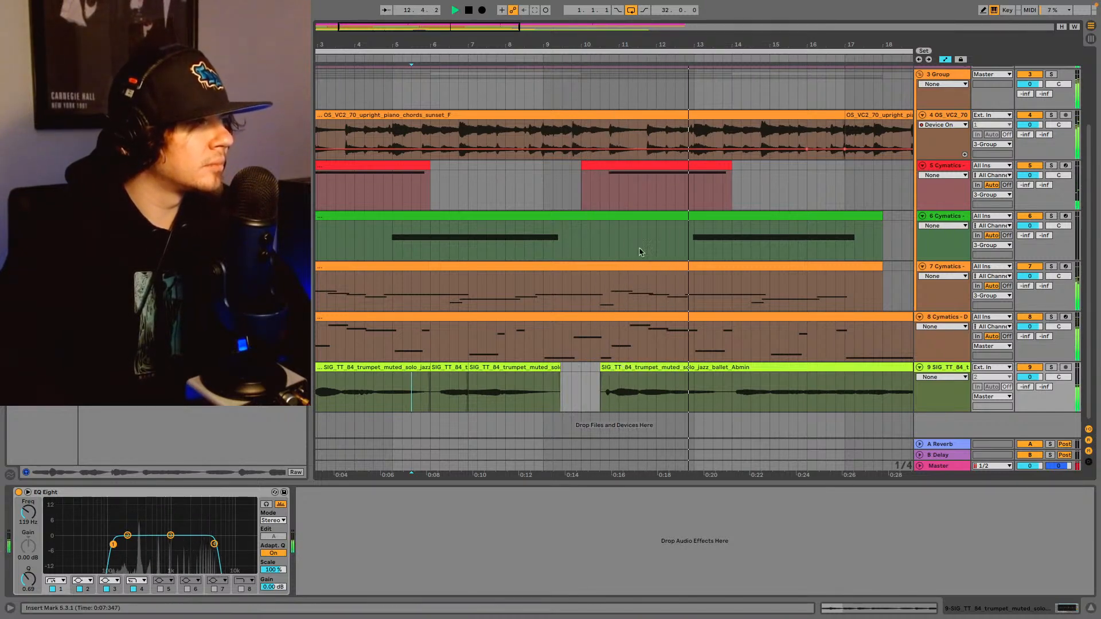
drag(433, 30, 436, 241)
drag(527, 376, 539, 370)
key(space)
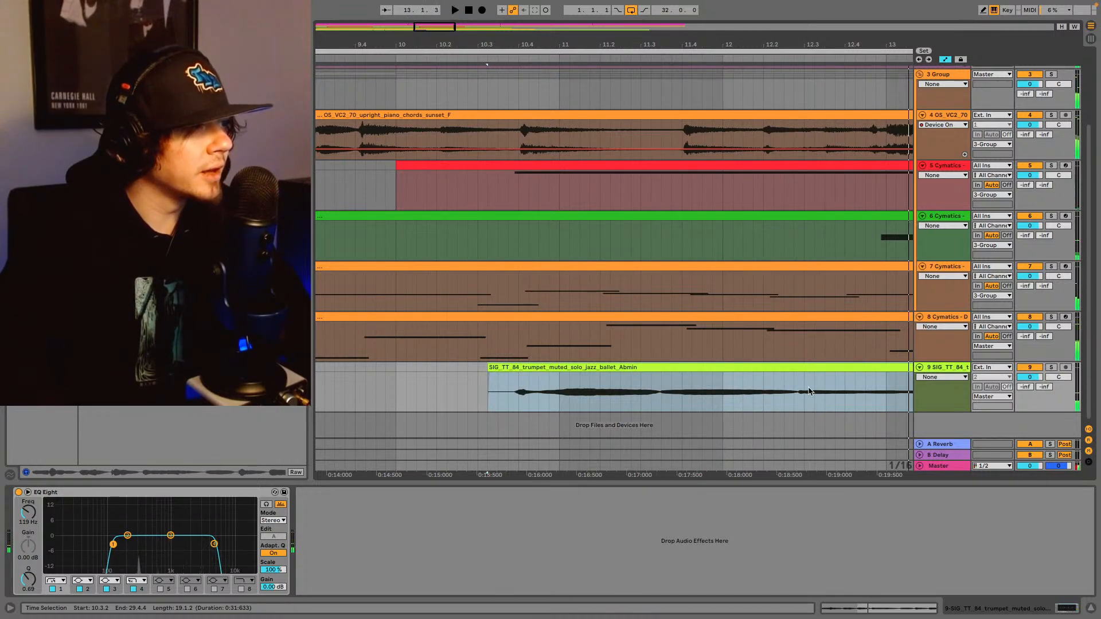
drag(427, 30, 434, 43)
drag(735, 371, 752, 376)
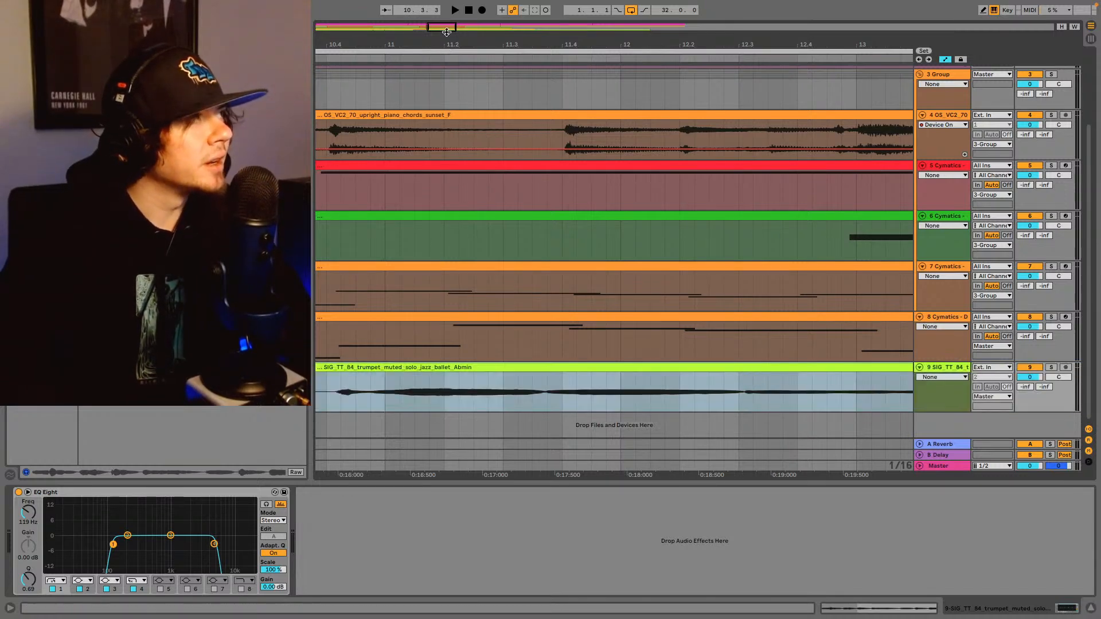
- Play the trumpet from 10.3.3 to the end of its clip and again from the start to examine its timing
drag(335, 475, 506, 451)
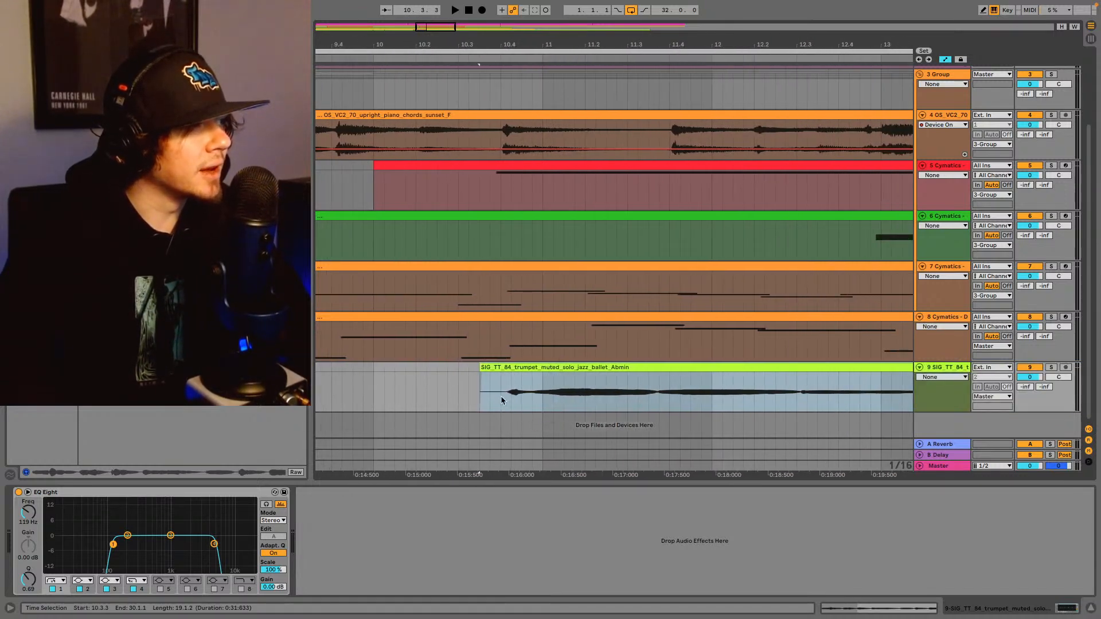
click(486, 397)
key(space)
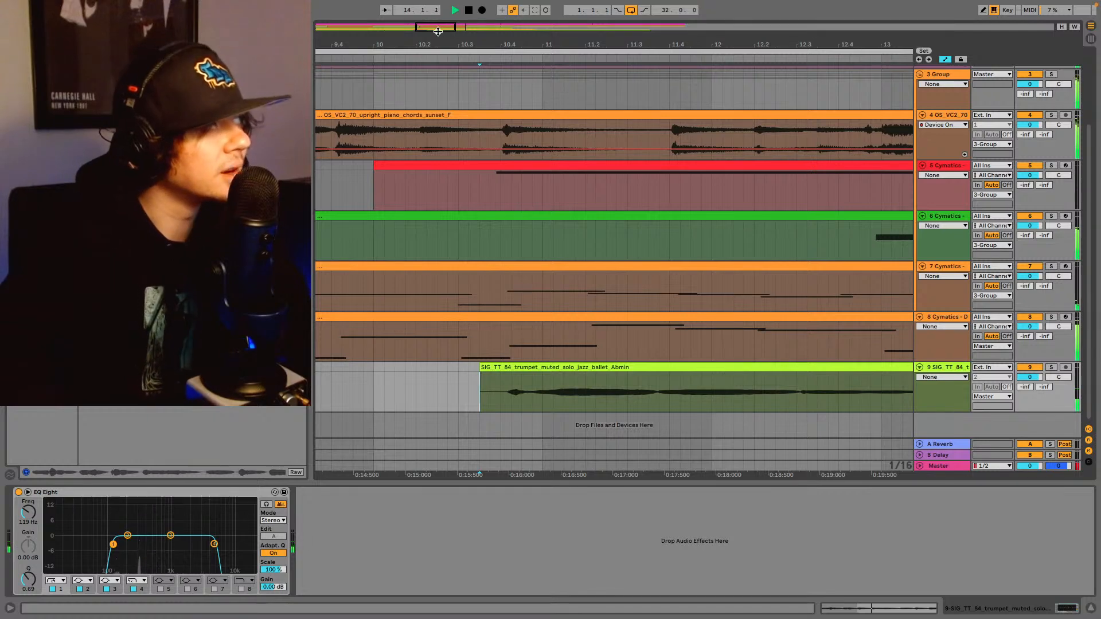
drag(437, 28, 552, 30)
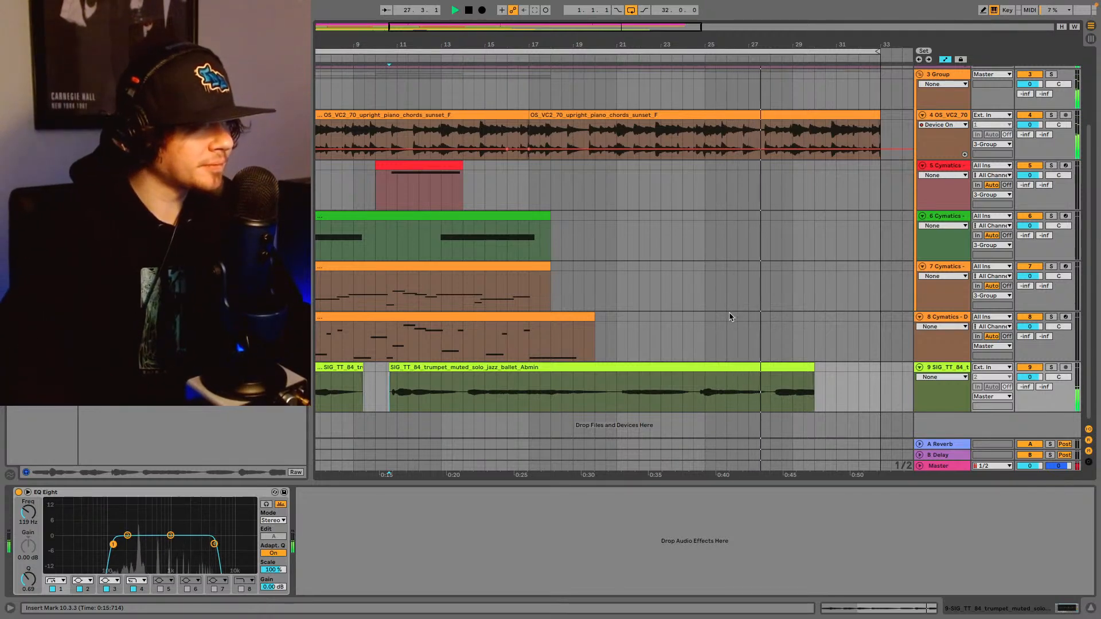
click(810, 368)
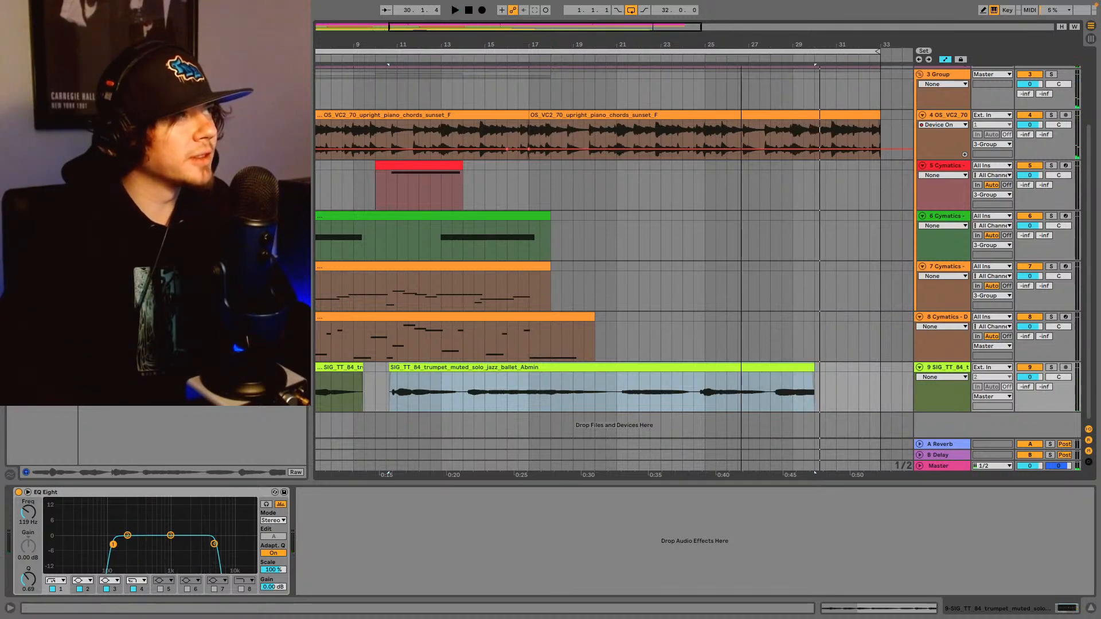
drag(574, 45, 631, 34)
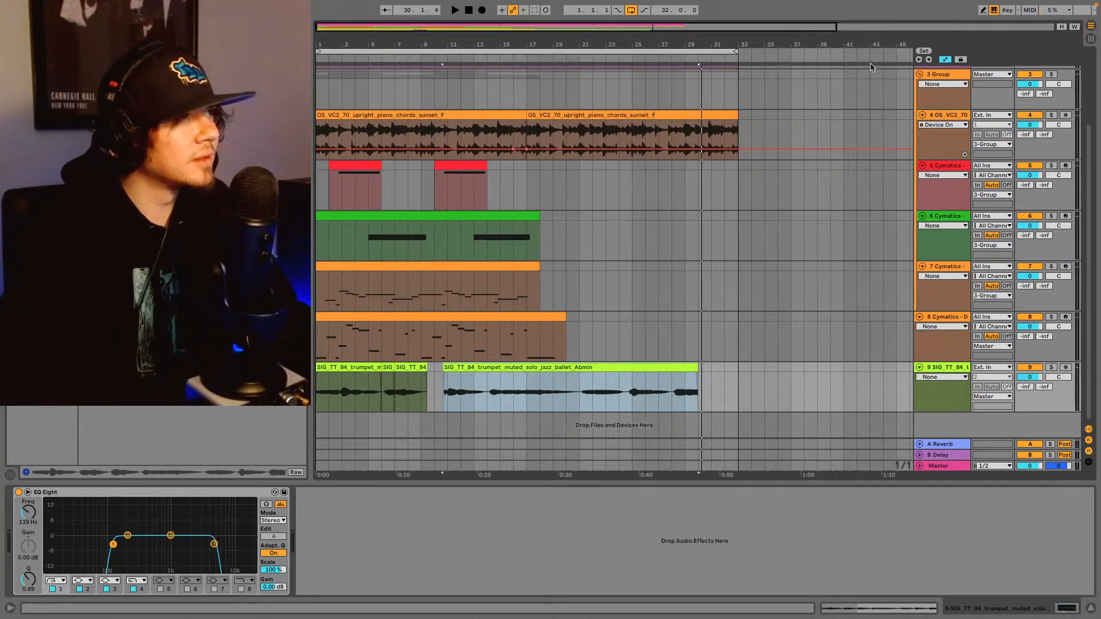
click(919, 60)
key(space)
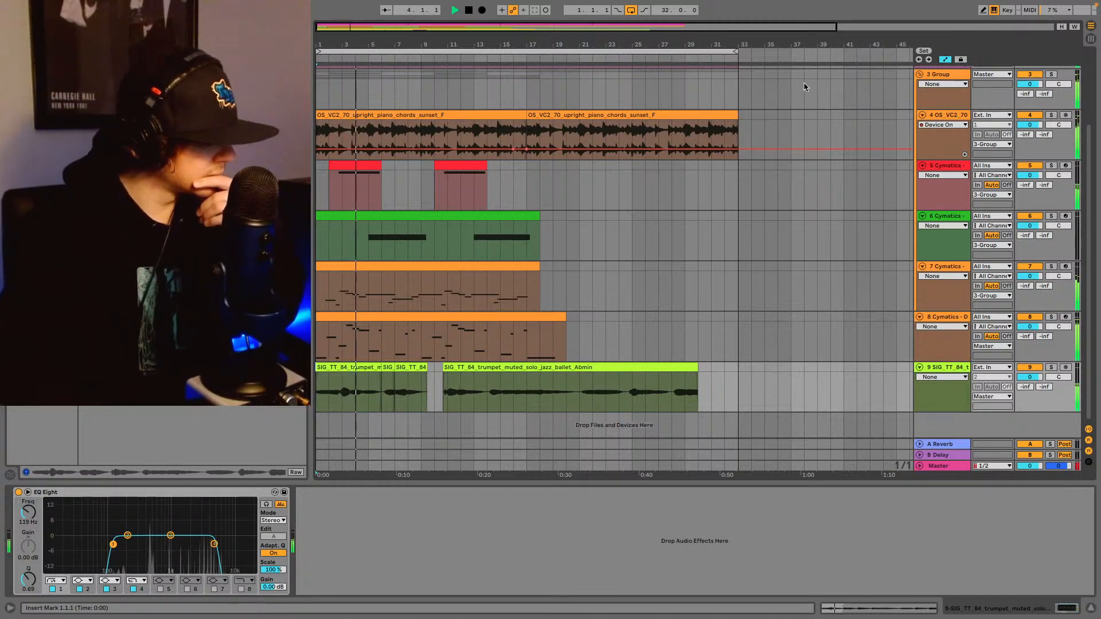
scroll(762, 105, up, 4)
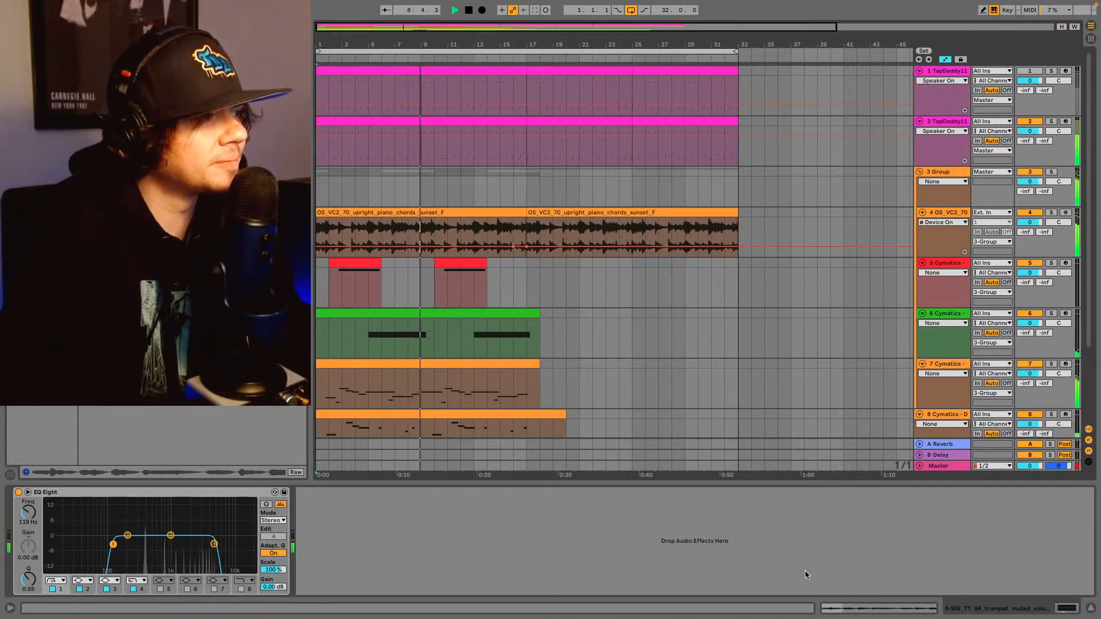
click(952, 71)
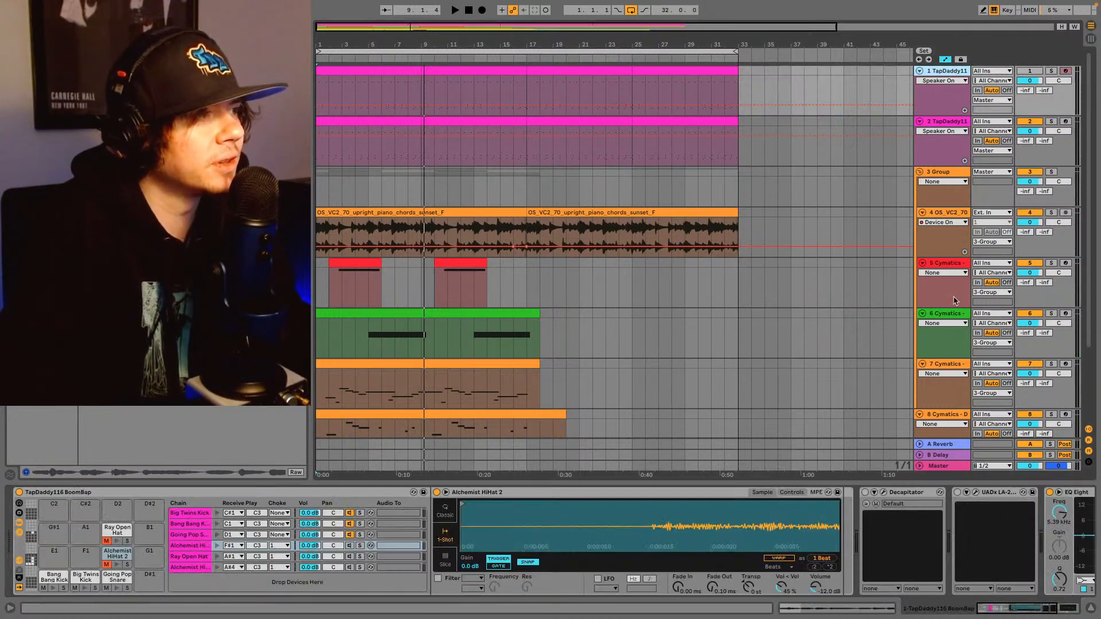
scroll(950, 286, down, 3)
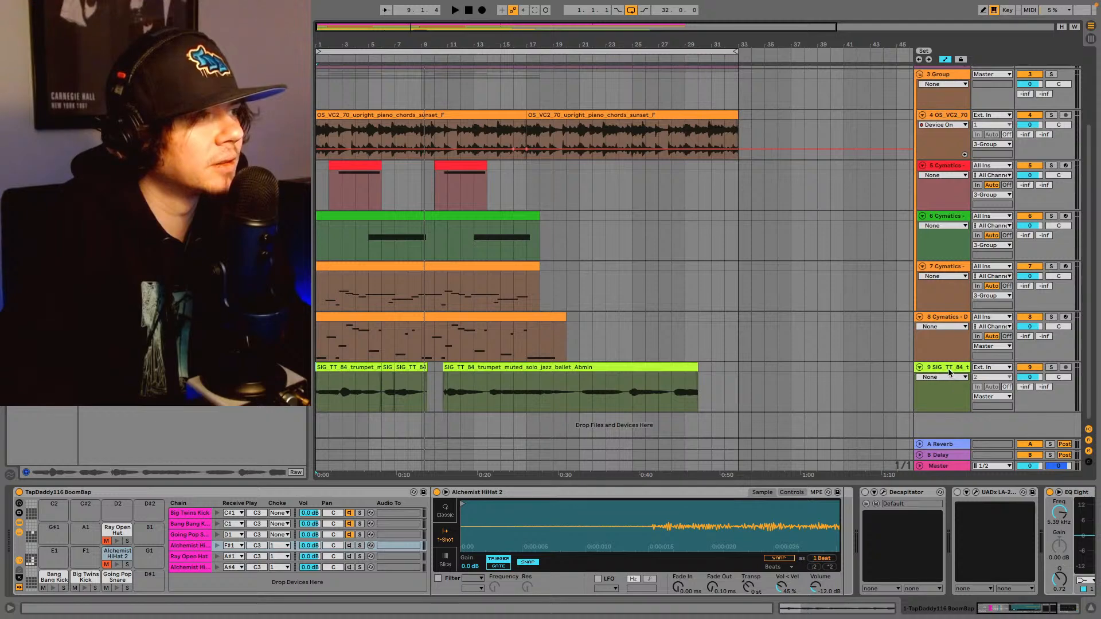
click(950, 370)
scroll(945, 341, up, 3)
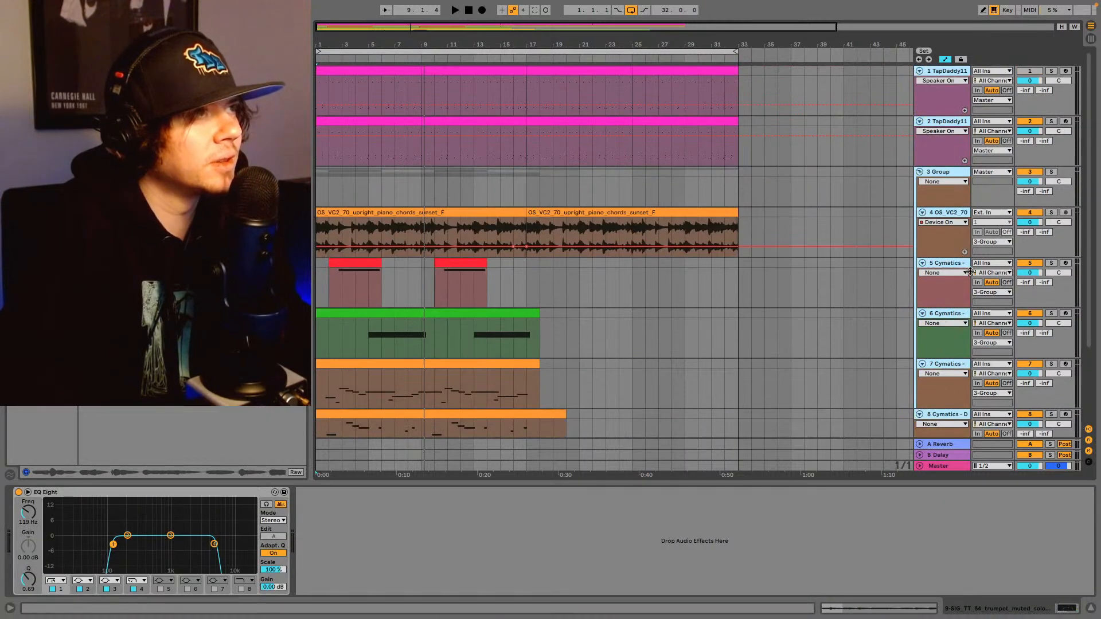
click(950, 74)
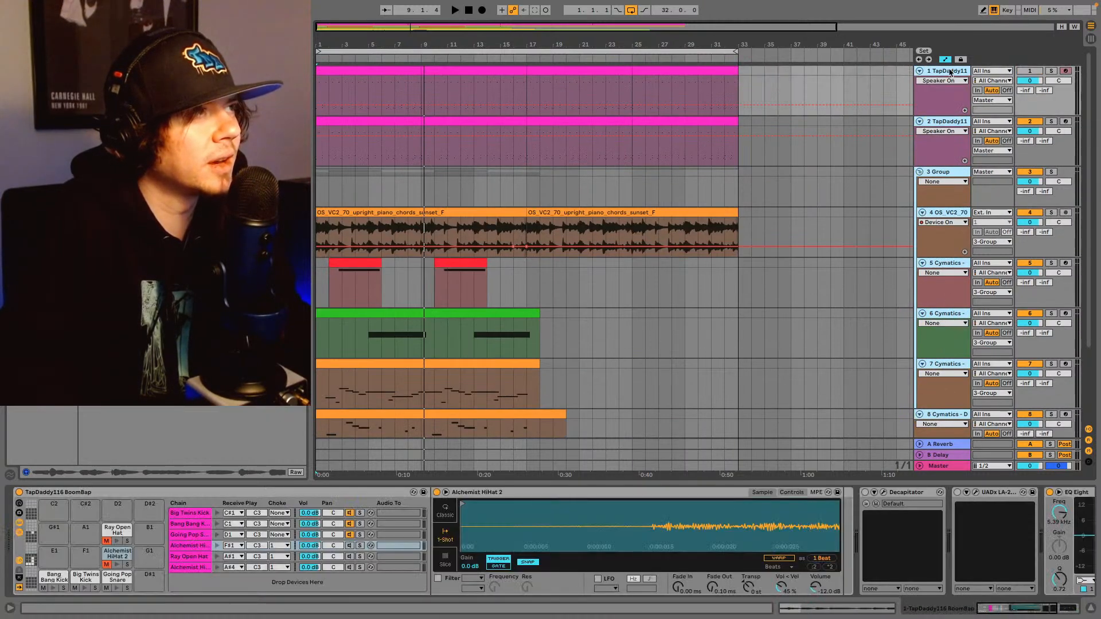
- Lower the volume of tracks 2 through 9 together to -3.0 dB, leaving out the first TapDaddy116 drum track
click(943, 123)
scroll(1024, 240, down, 3)
click(950, 370)
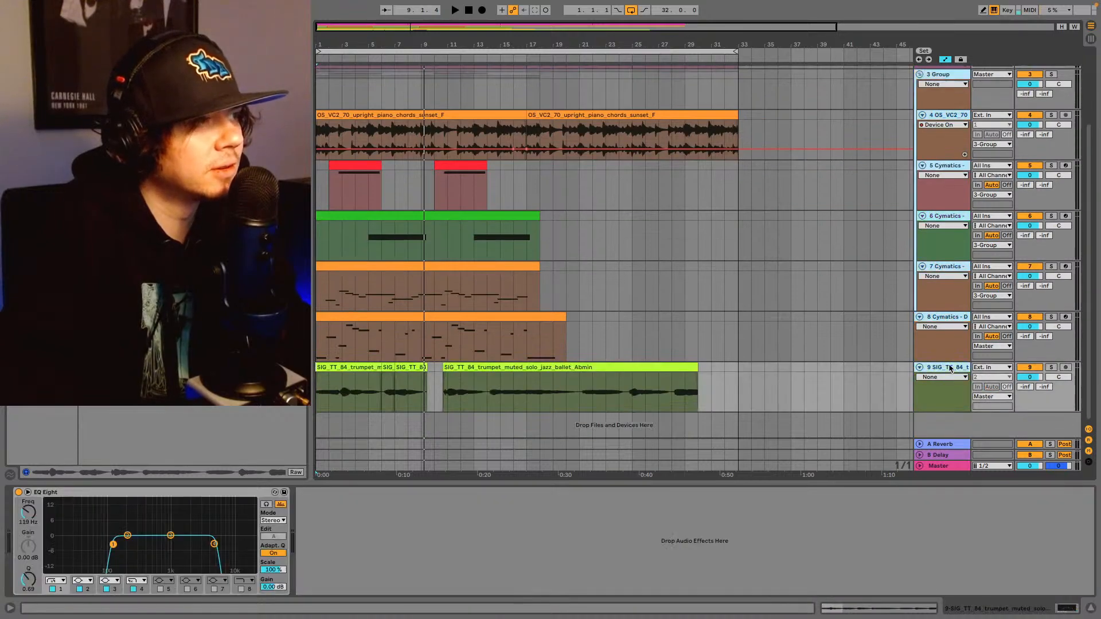
scroll(953, 345, up, 3)
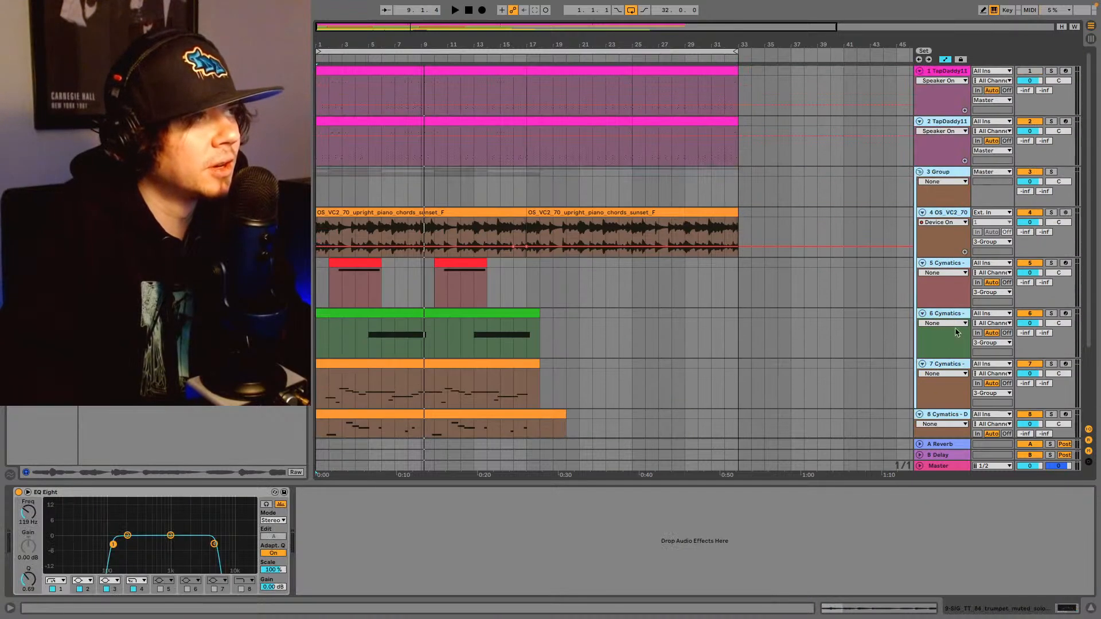
click(1033, 133)
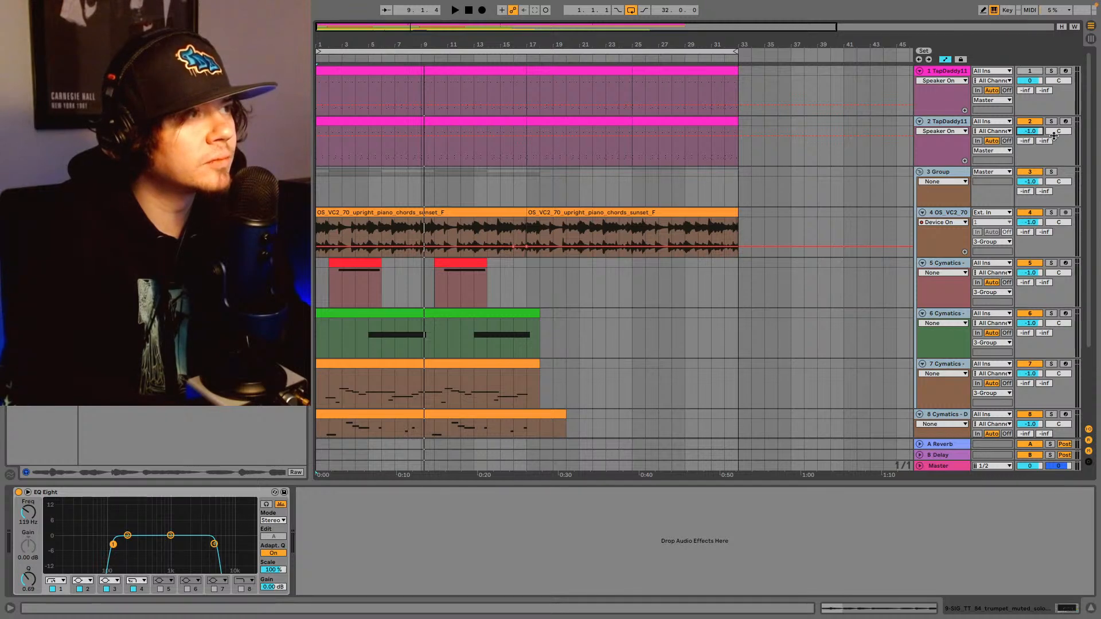
click(959, 175)
click(1036, 183)
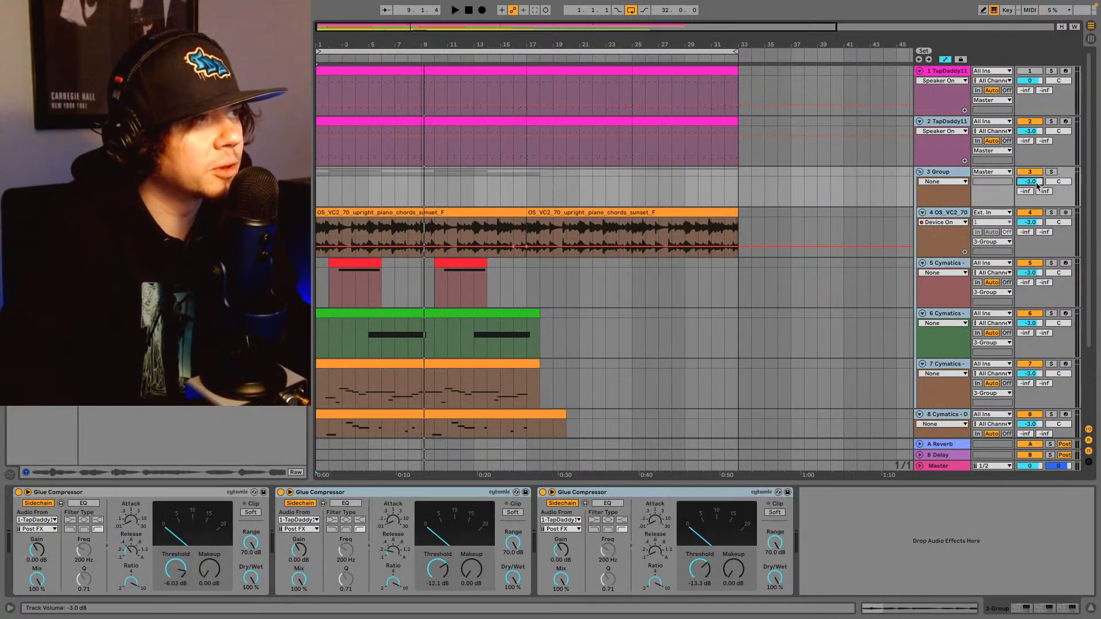
- Set only the group track's volume back to 0 dB and play the arrangement from the start
click(959, 173)
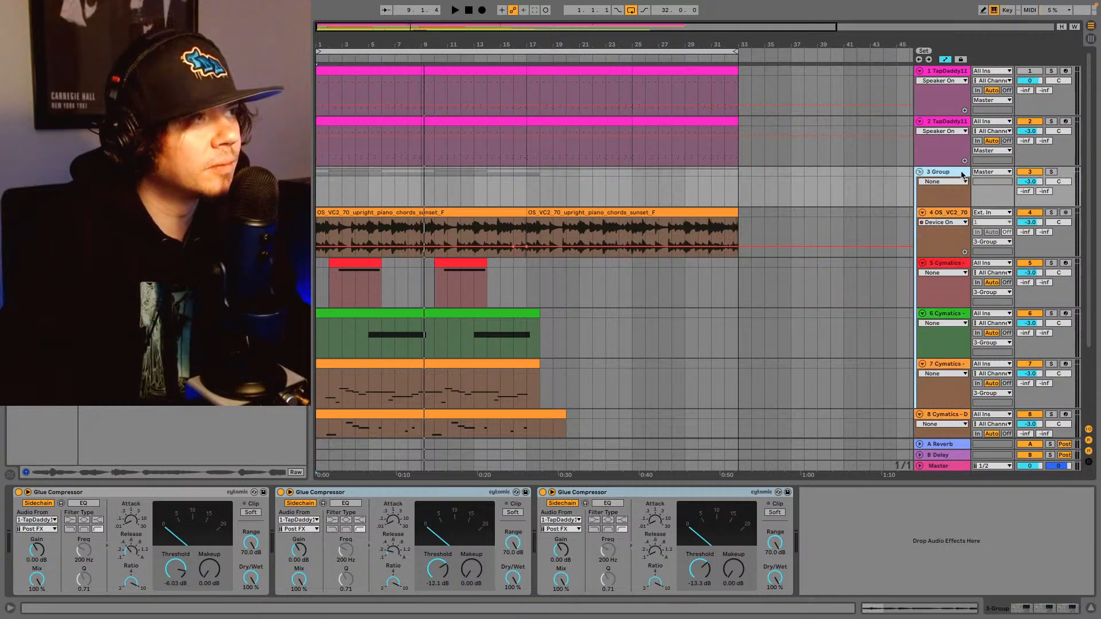
click(1031, 182)
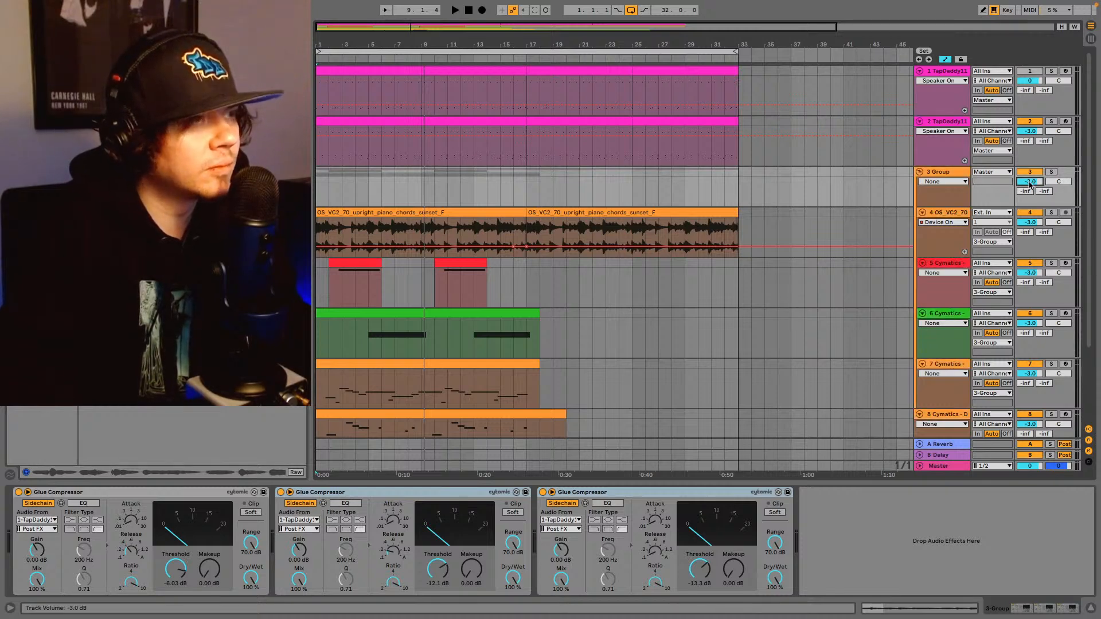
key(space)
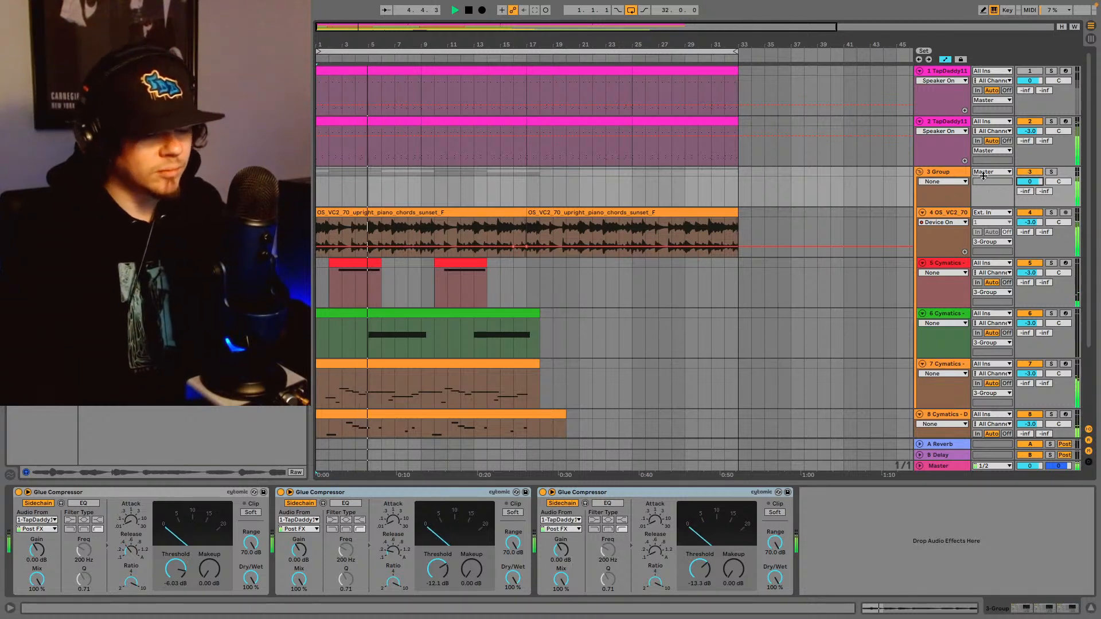
- Pan the two Cymatics tracks above the pluck to 10L and 10R, the PLUCK Dusk track to 20L and the trumpet to 9R
scroll(572, 341, down, 3)
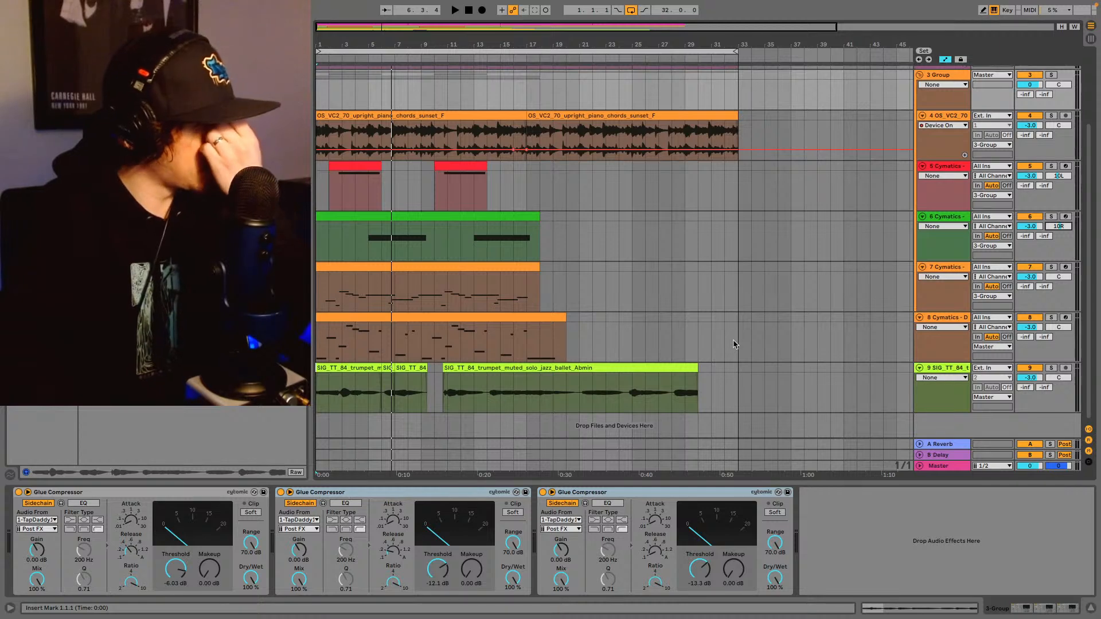
click(938, 268)
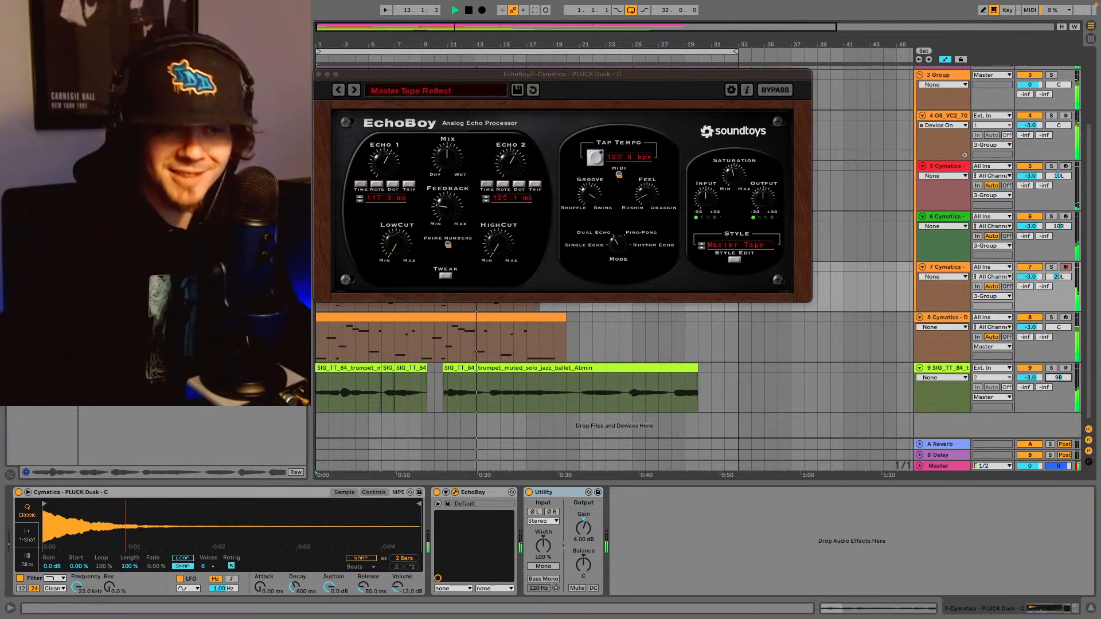
click(319, 74)
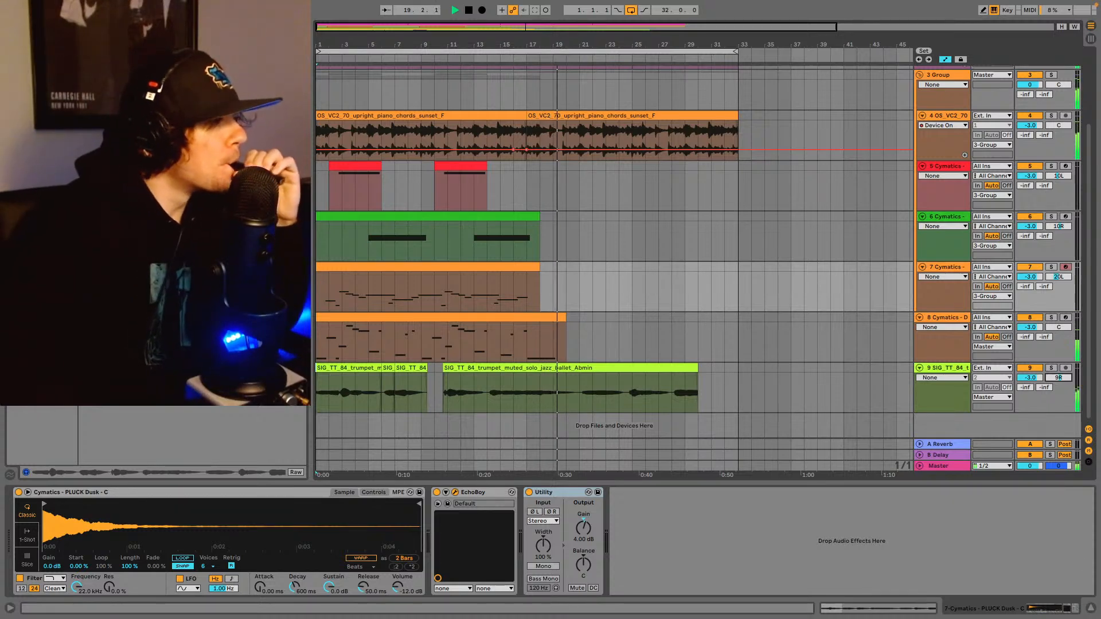
click(945, 370)
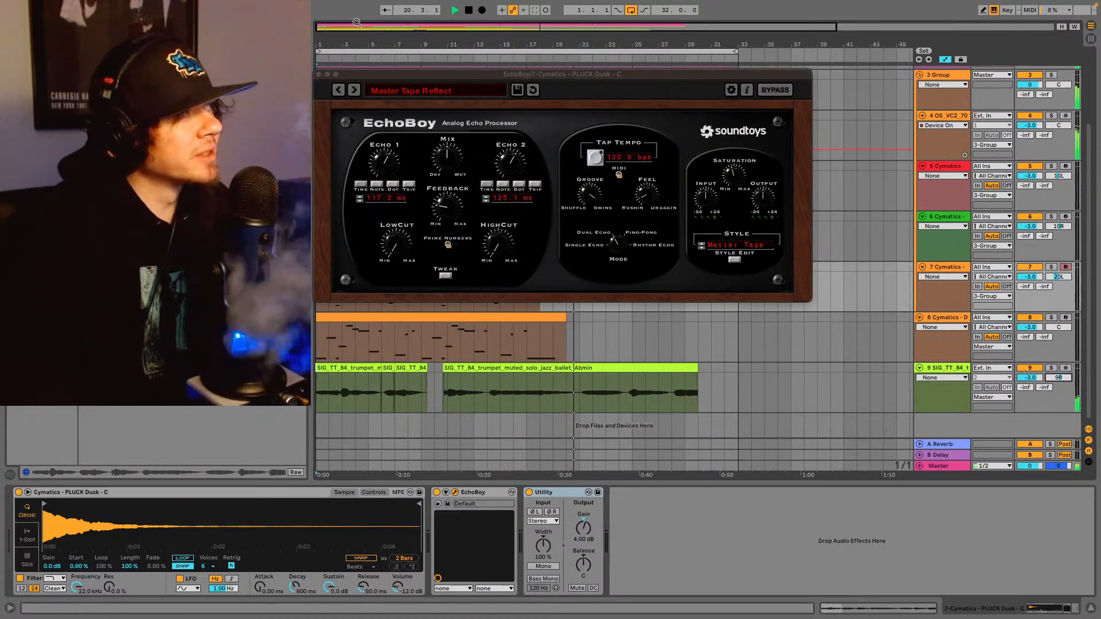
click(319, 75)
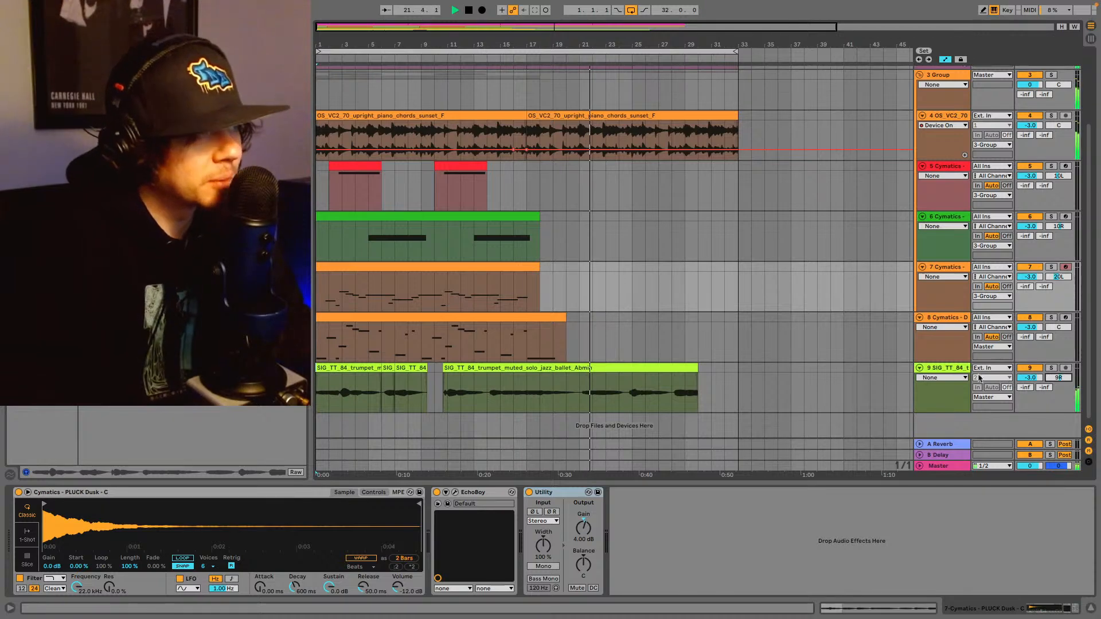
- Add the Vocal Pop Hall reverb after EQ Eight on the trumpet track and set its Dry/Wet to 28%
click(955, 370)
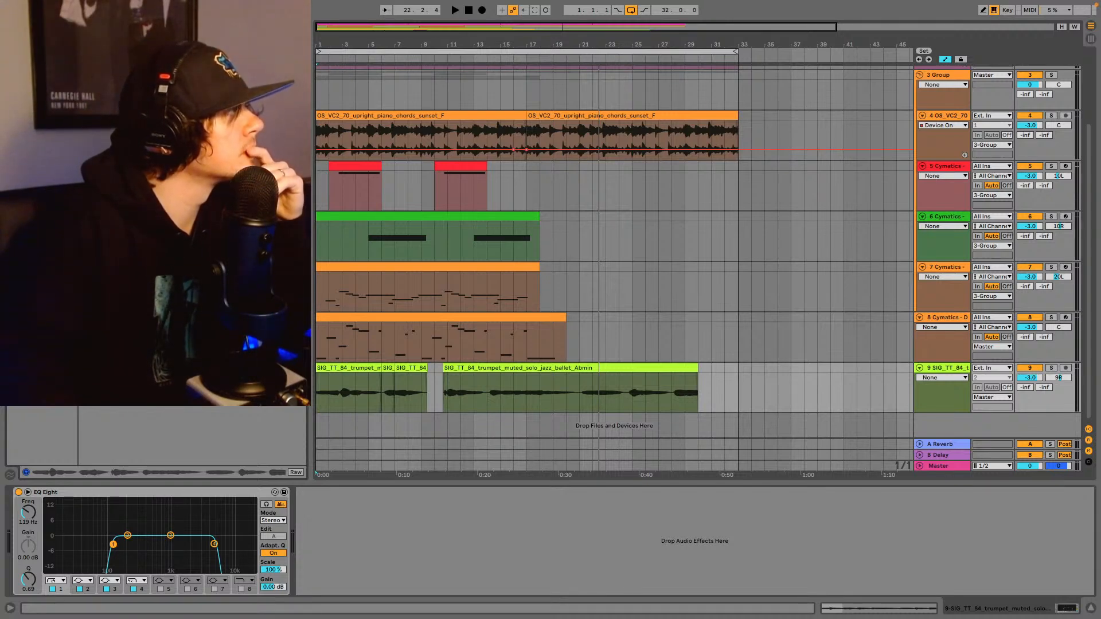
drag(138, 230, 427, 549)
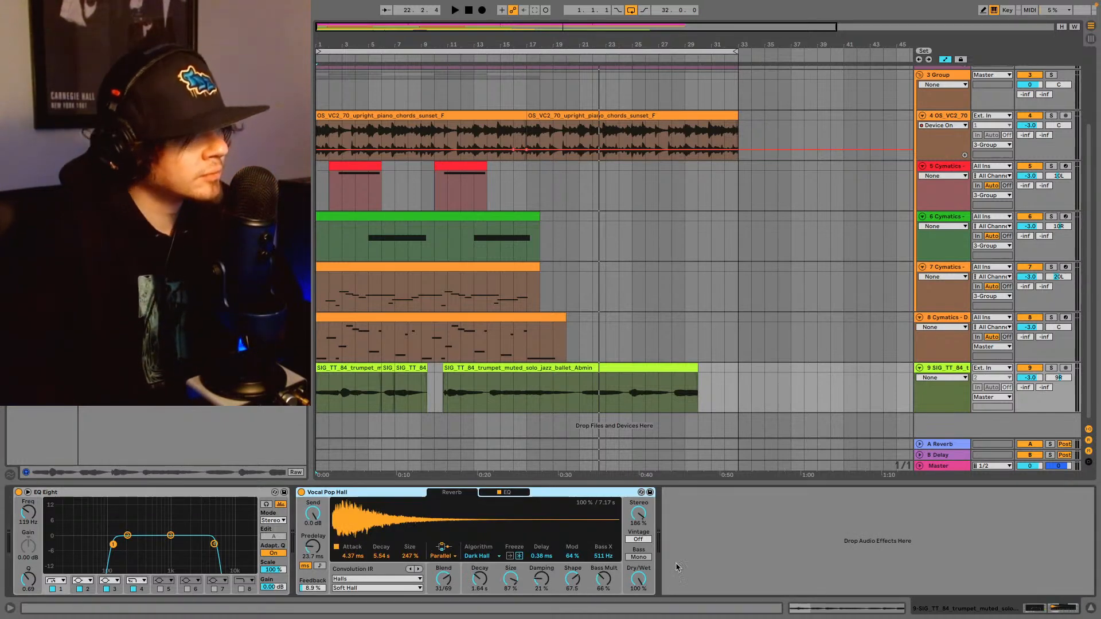
drag(646, 578, 645, 600)
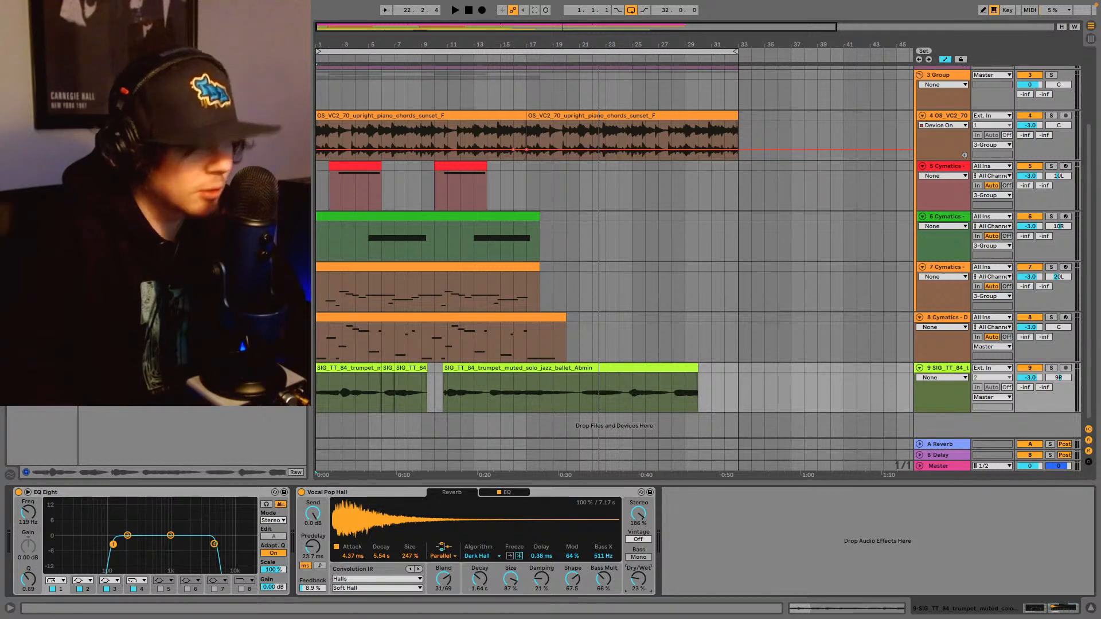
key(space)
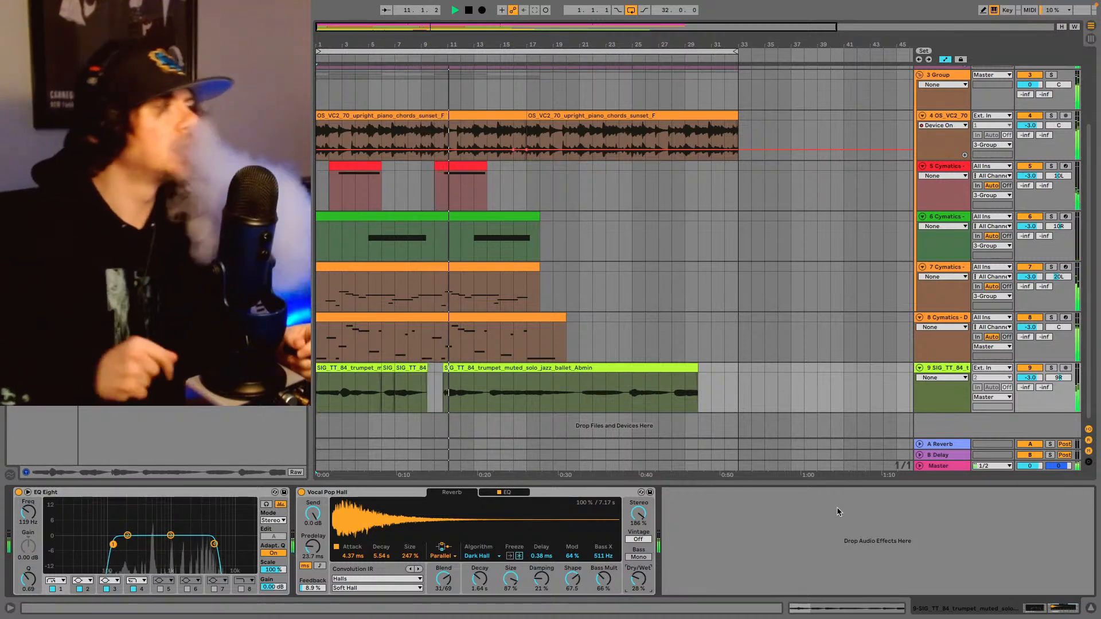
- Listen through the last trumpet clip from bar 13 and split it just after 15.1.3
drag(460, 27, 459, 85)
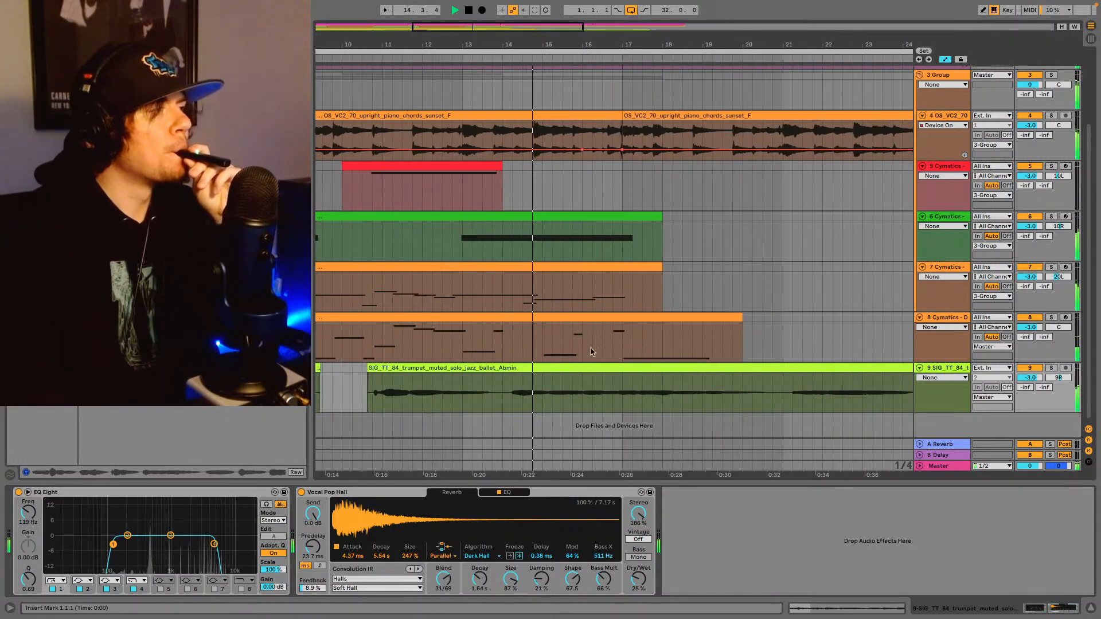
click(503, 405)
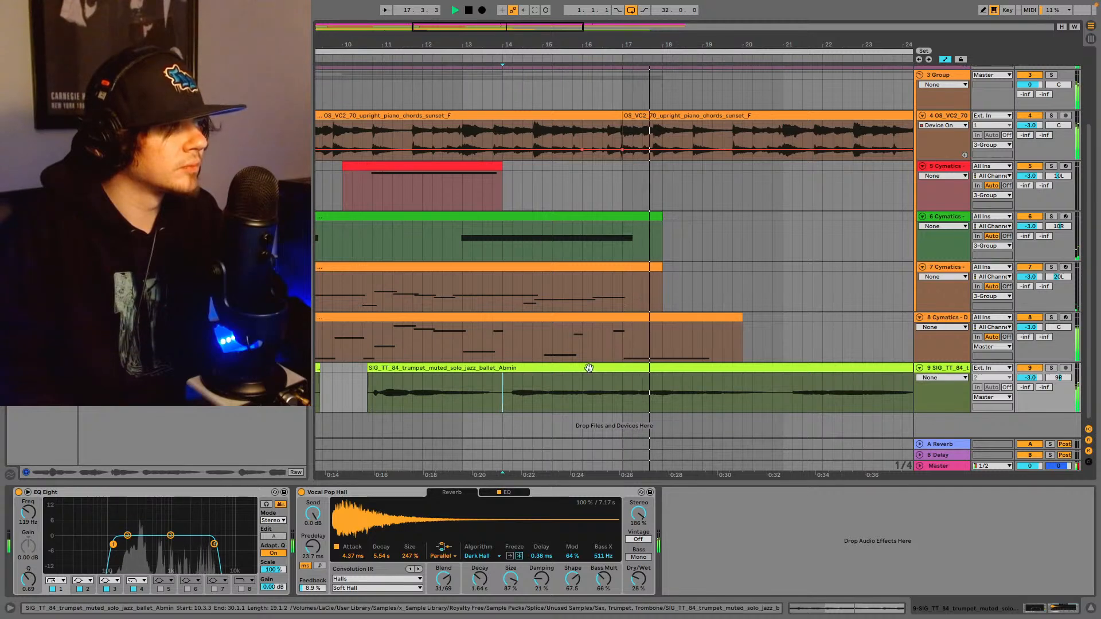
drag(506, 44, 368, 81)
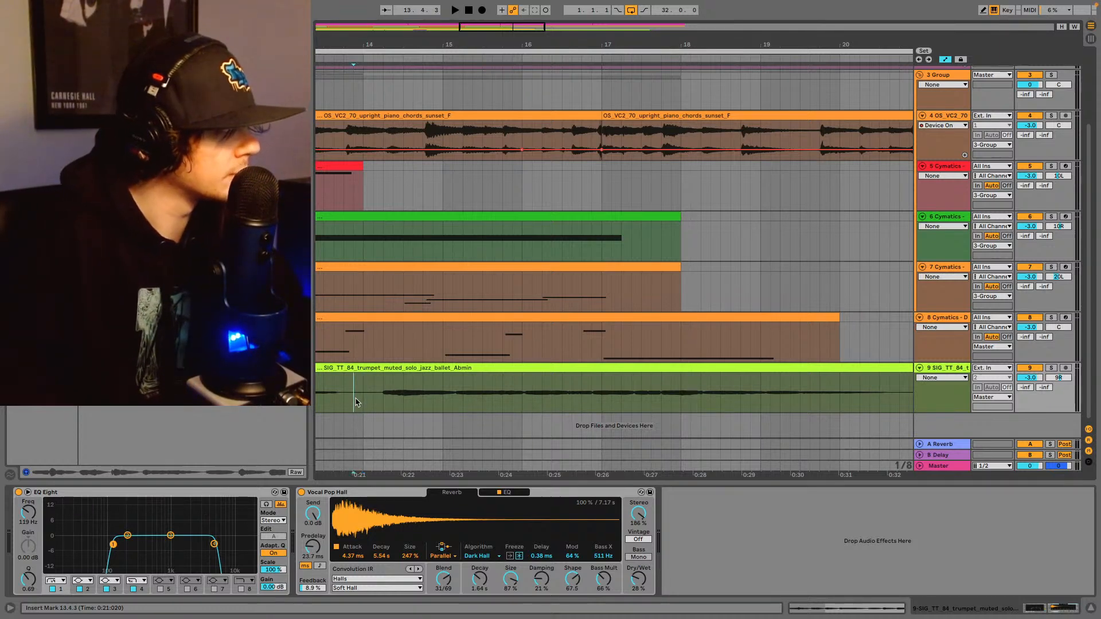
key(space)
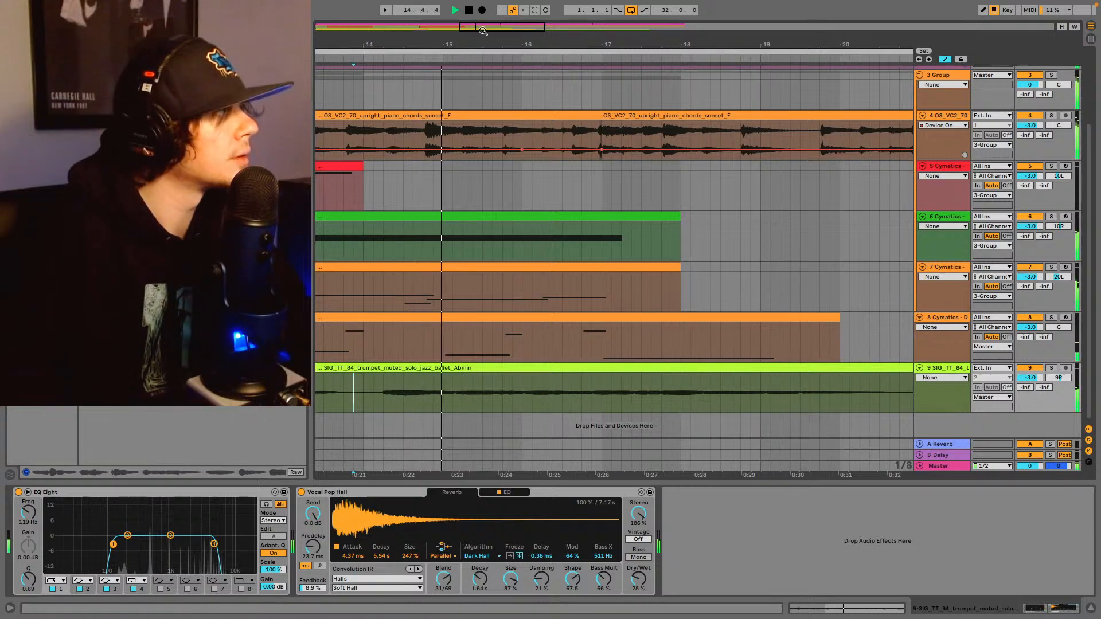
key(space)
drag(483, 31, 481, 98)
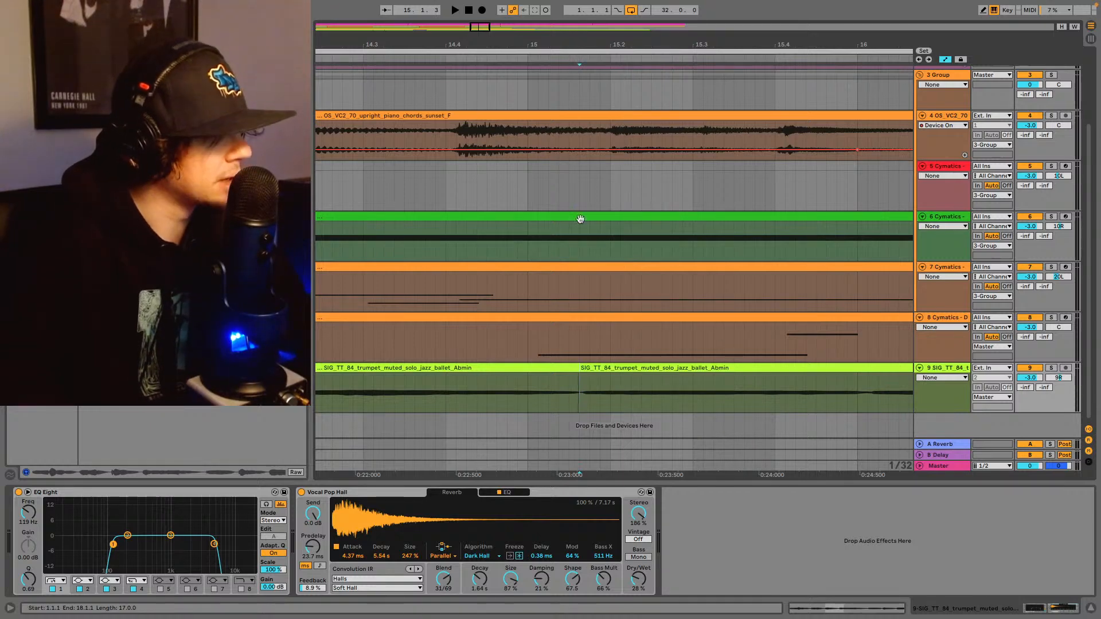
- Move the split-off trumpet clip earlier to start at 15.1.1 and check the timing by playing from 14.1.3
drag(480, 26, 483, 8)
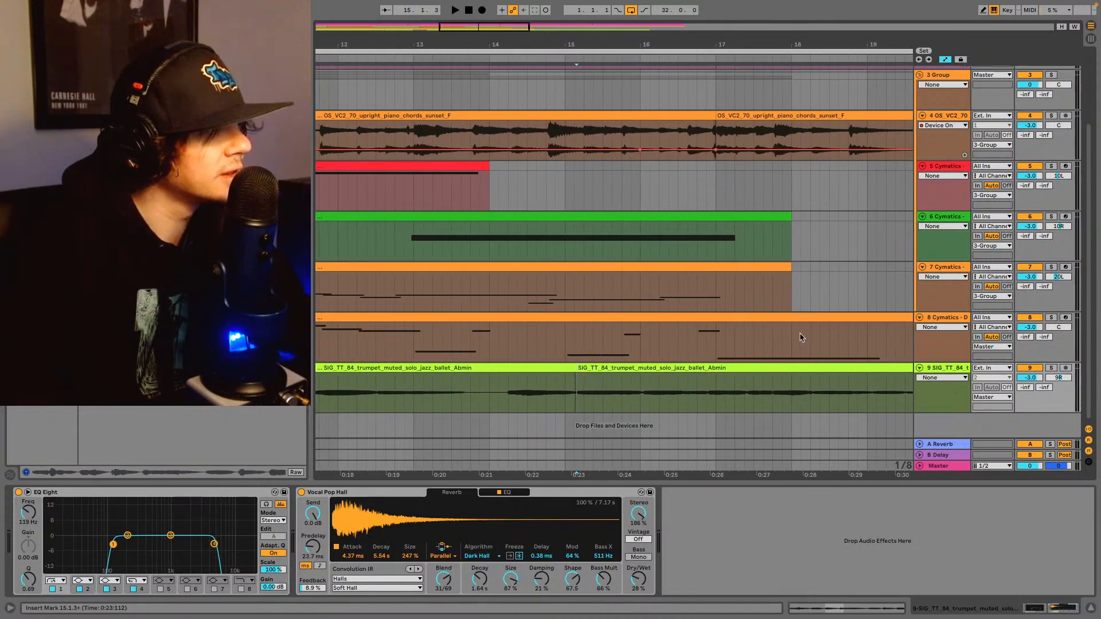
drag(610, 367, 598, 369)
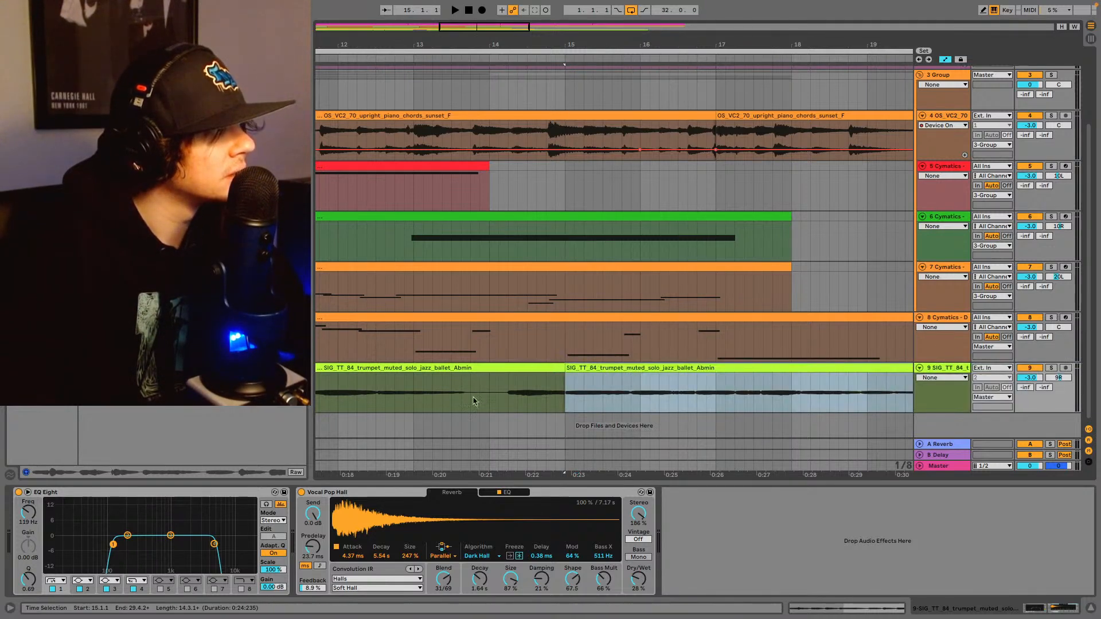
click(501, 393)
key(space)
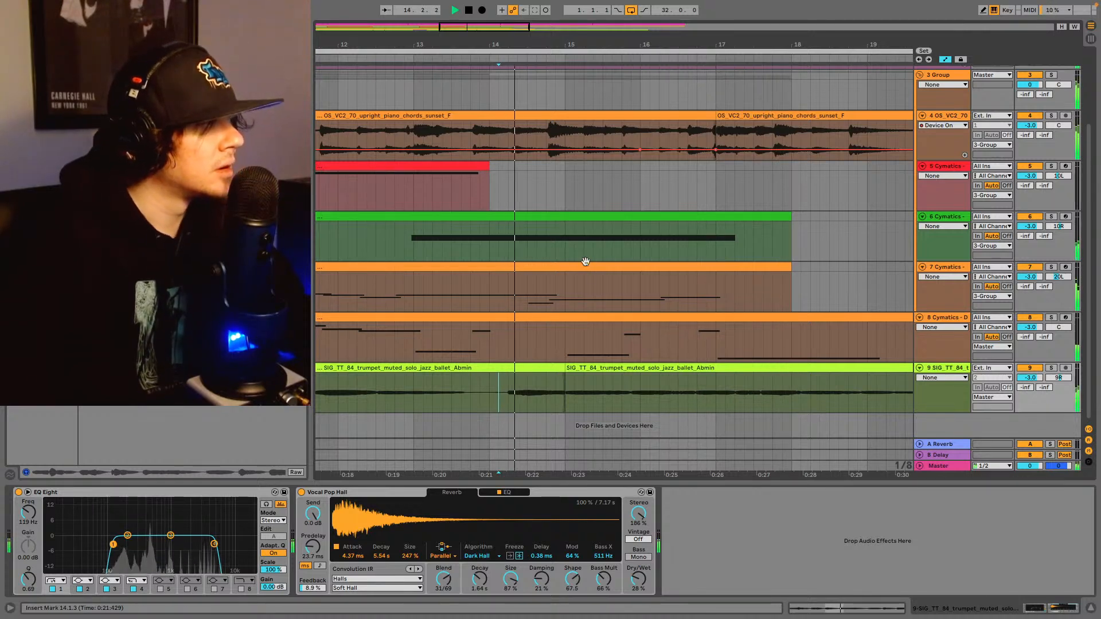
key(space)
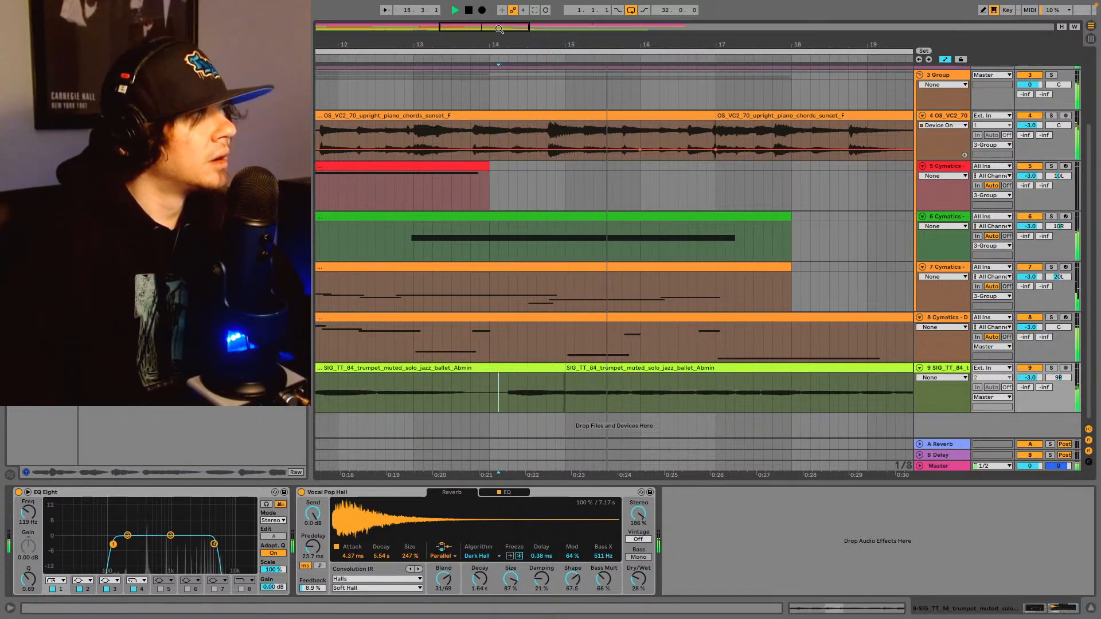
- Split the trumpet clip just after 16.2.3 and shift the remainder about one beat later, checking it by playing from 16.3.3
drag(709, 44, 1044, 165)
key(space)
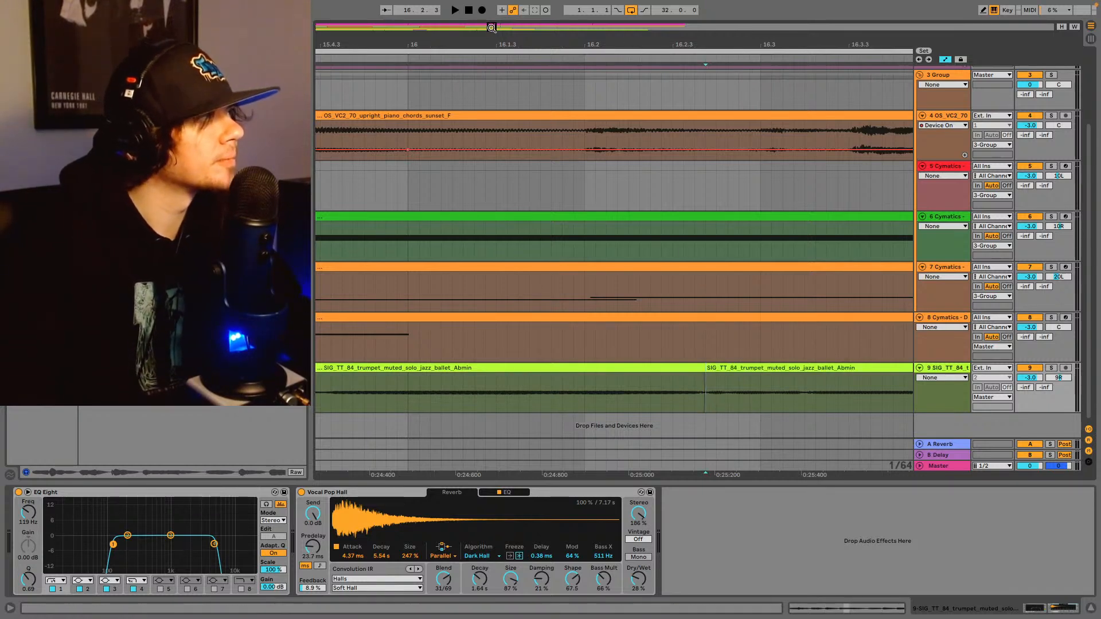
drag(492, 28, 455, 8)
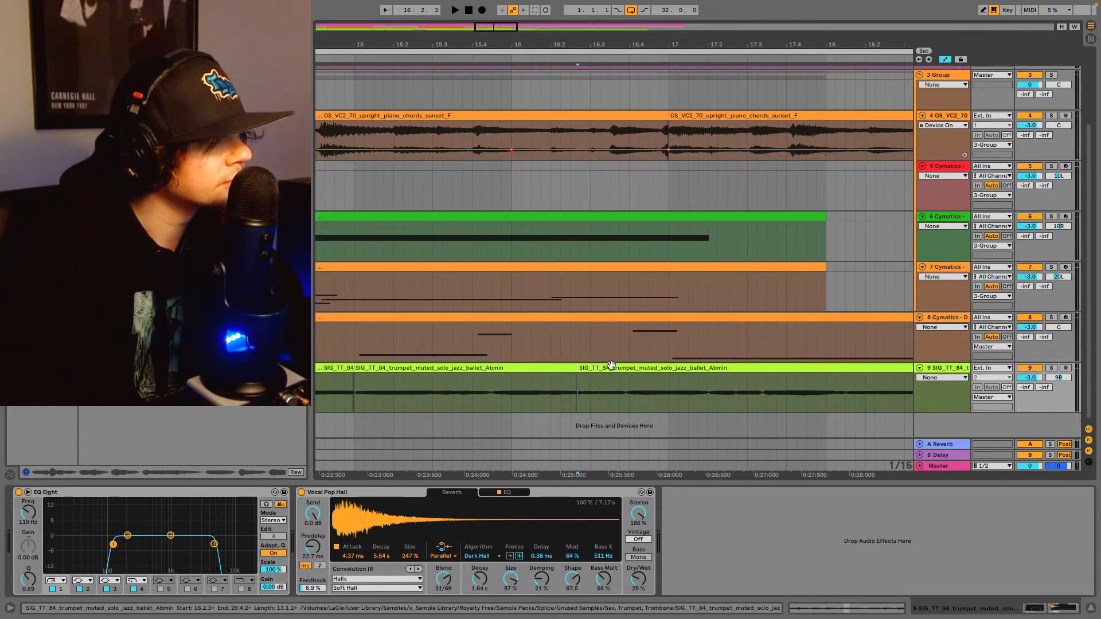
drag(612, 365, 658, 371)
click(612, 406)
key(space)
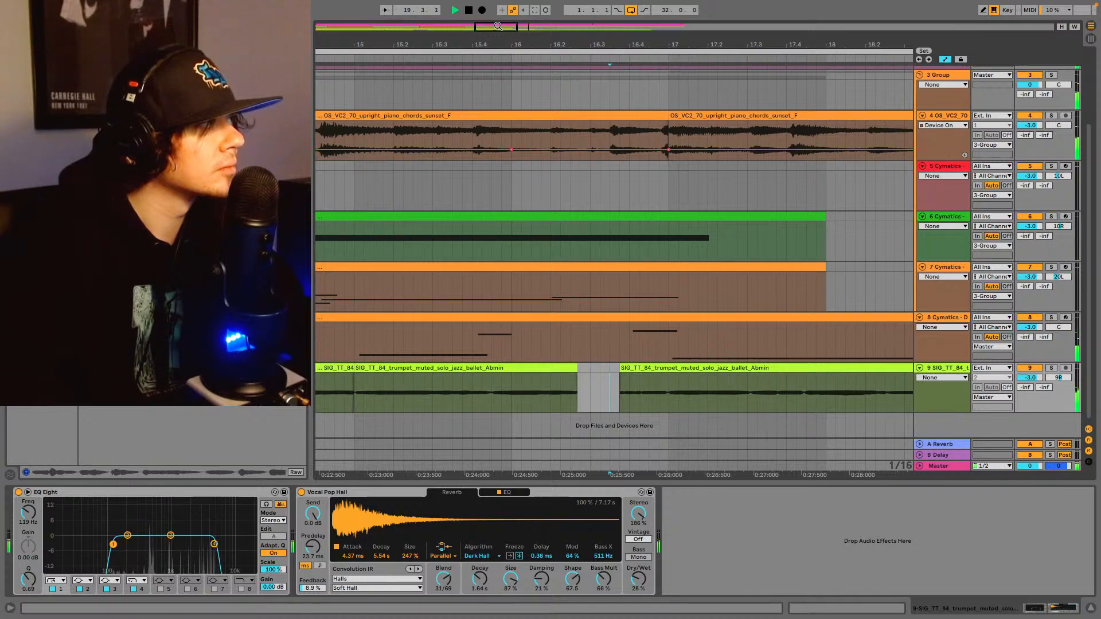
drag(499, 29, 463, 443)
key(space)
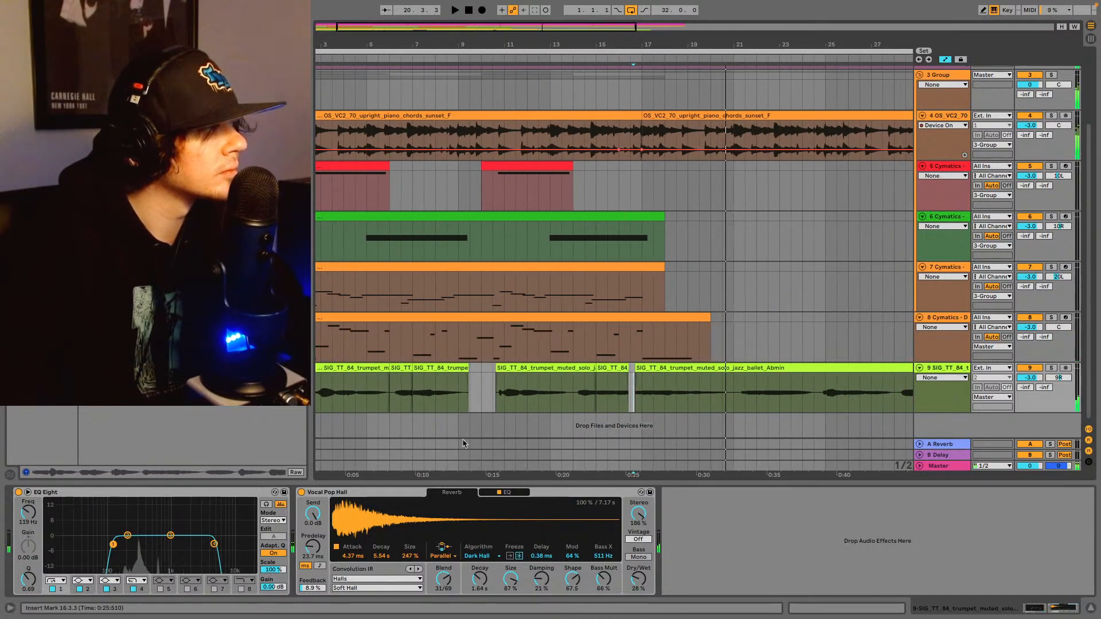
- Lower the high-cut frequency of the trumpet's EQ Eight to 4.26 kHz while playing the arrangement from the start
click(919, 59)
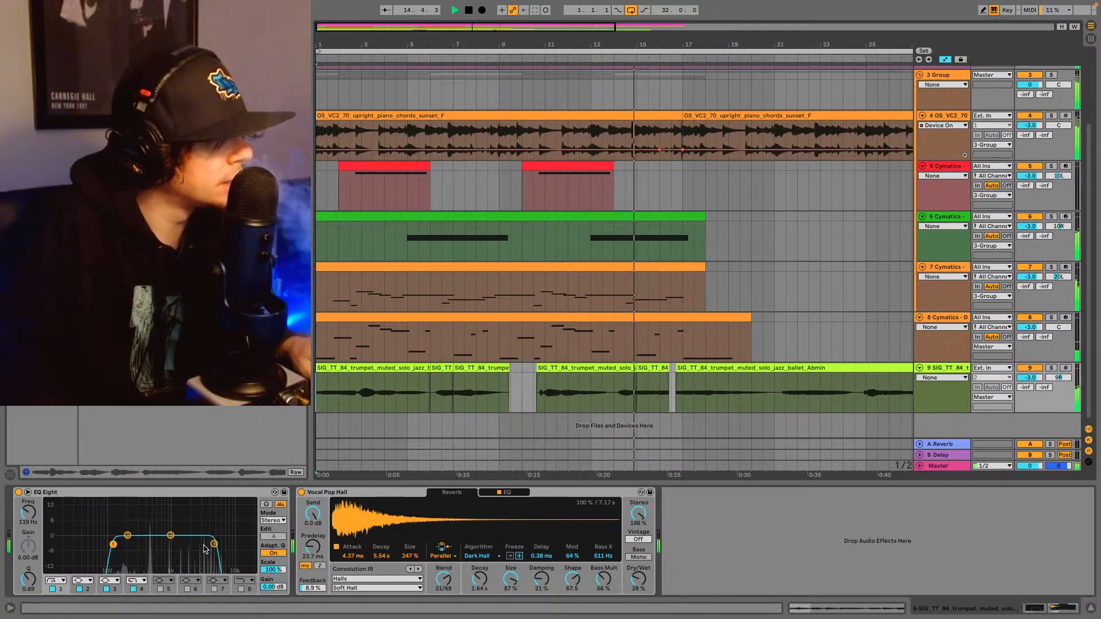
drag(214, 544, 204, 544)
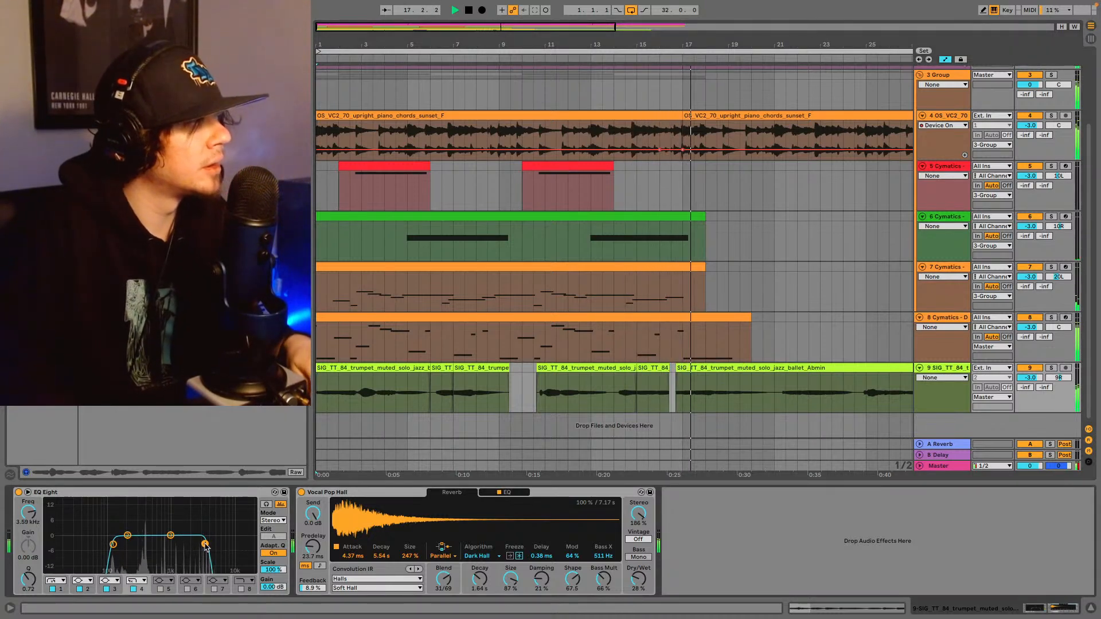
key(space)
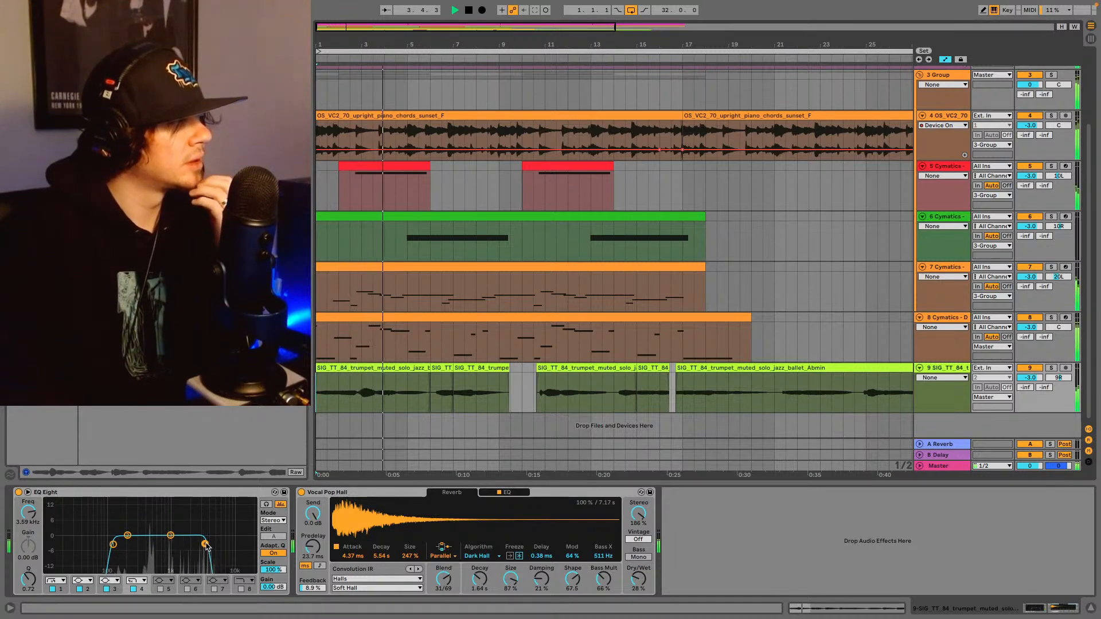
drag(207, 546, 208, 543)
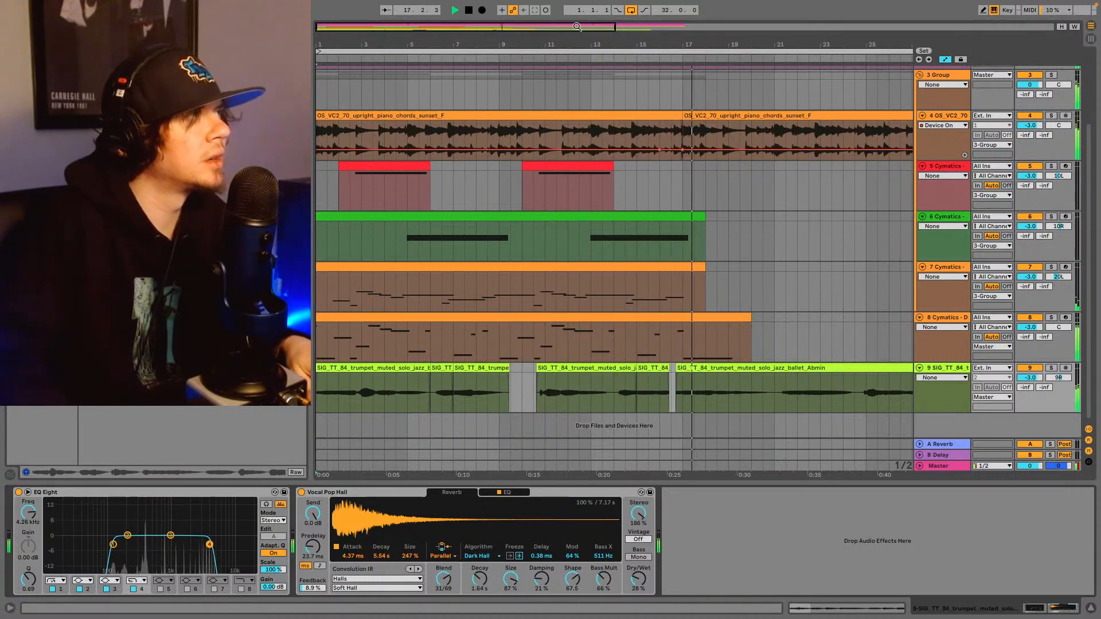
- Separate the trumpet section from 15.4.3 to the clip's end near 16.2.3 into its own clip
drag(577, 26, 581, 489)
key(space)
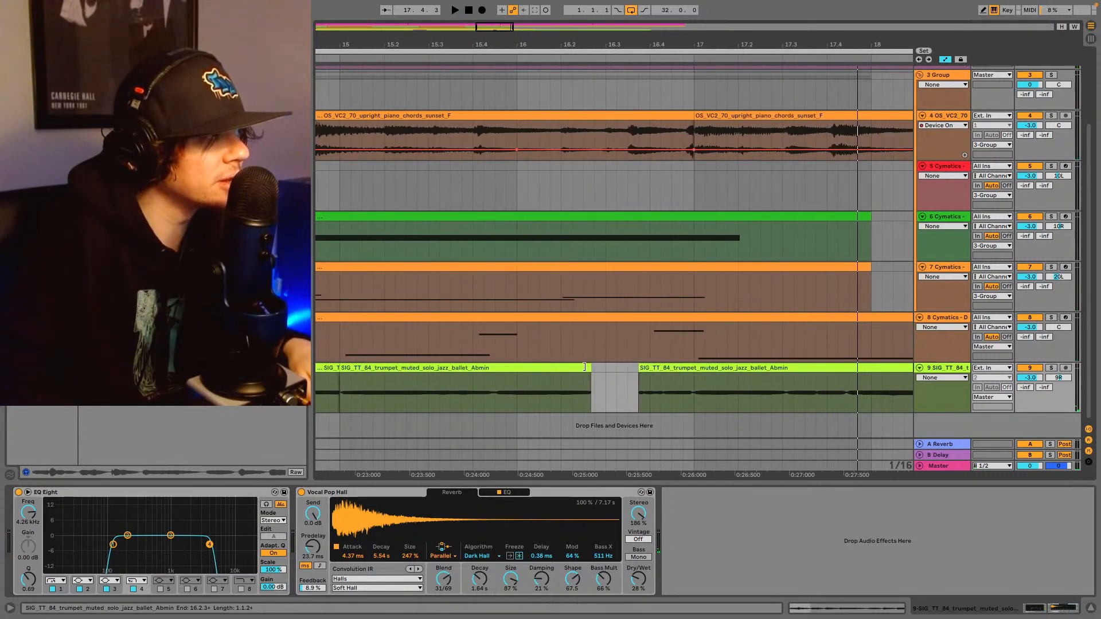
mouse_move(585, 367)
mouse_down()
mouse_move(604, 367)
mouse_move(593, 368)
mouse_up()
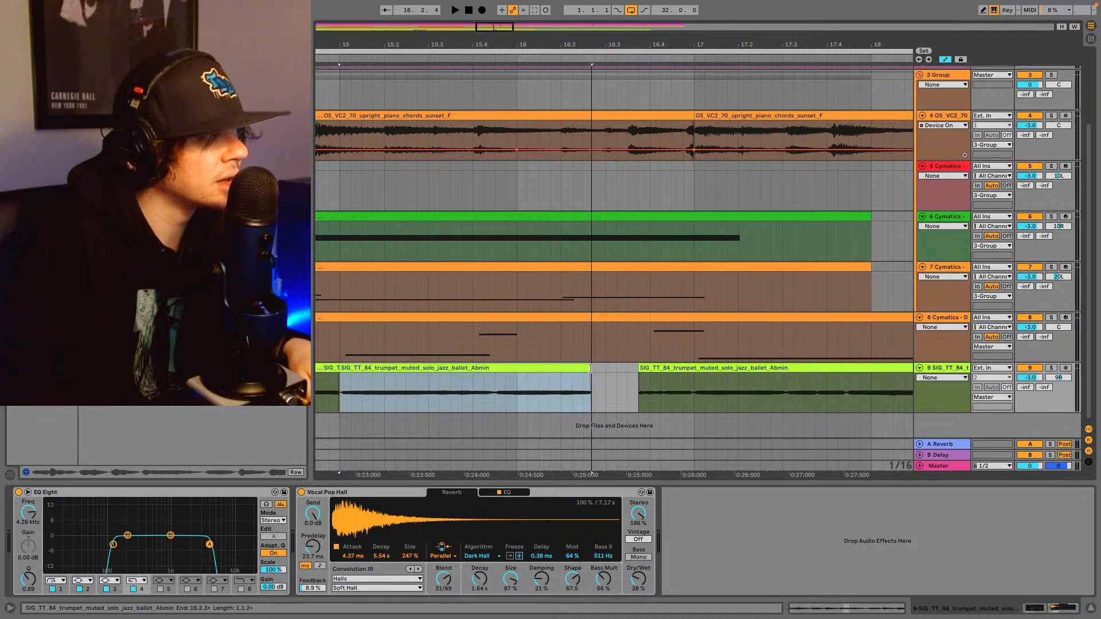
click(496, 402)
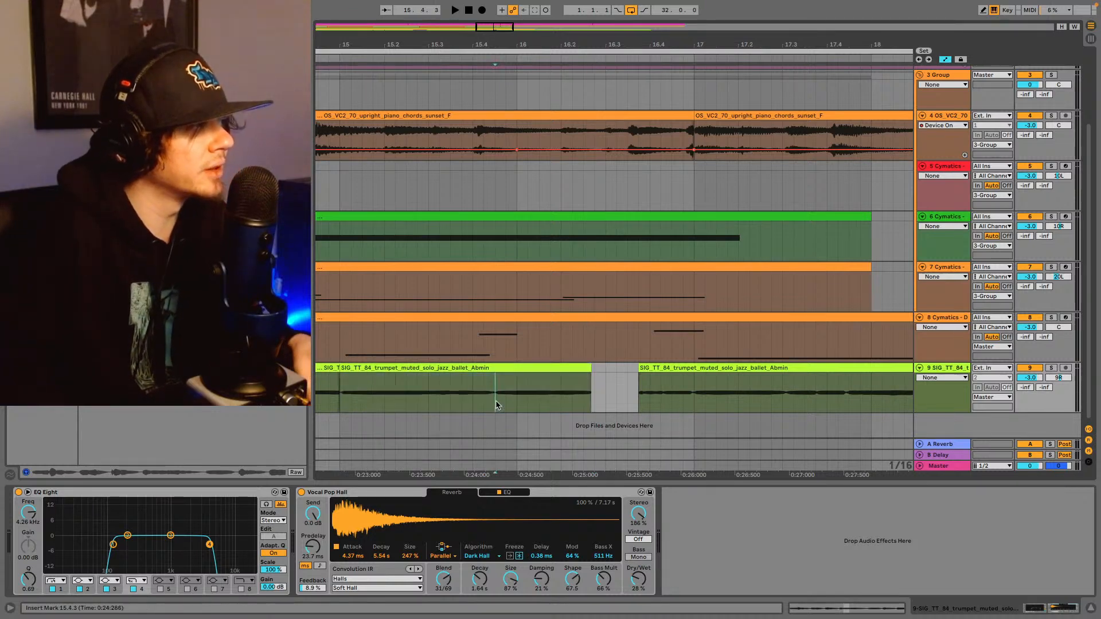
drag(499, 403, 590, 396)
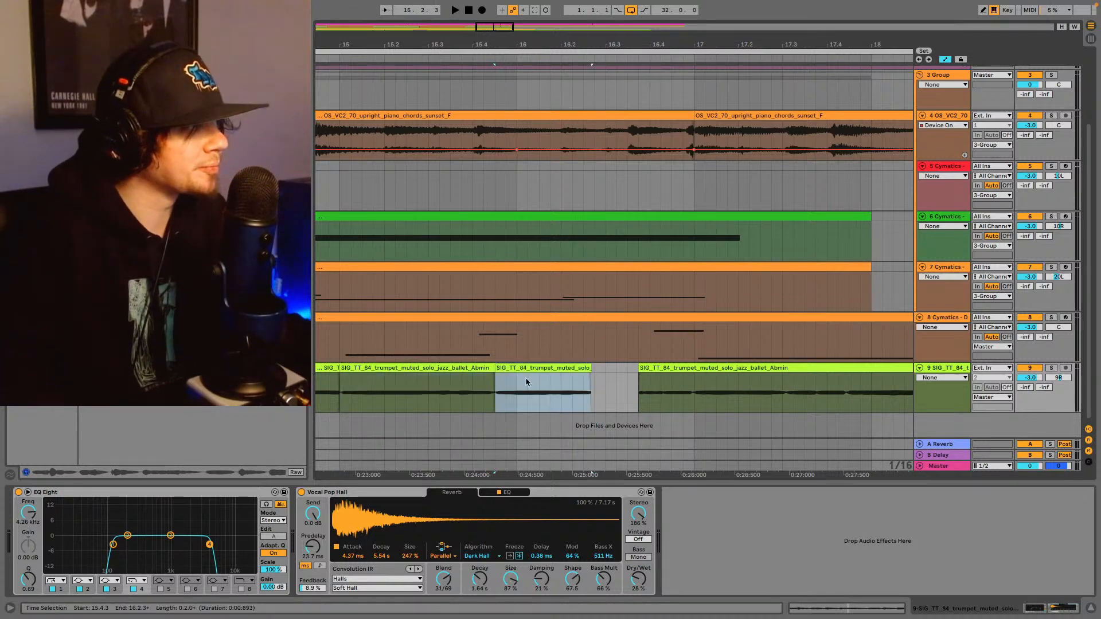
- Play the isolated trumpet section, show its sample settings and open the clip's editing commands
key(space)
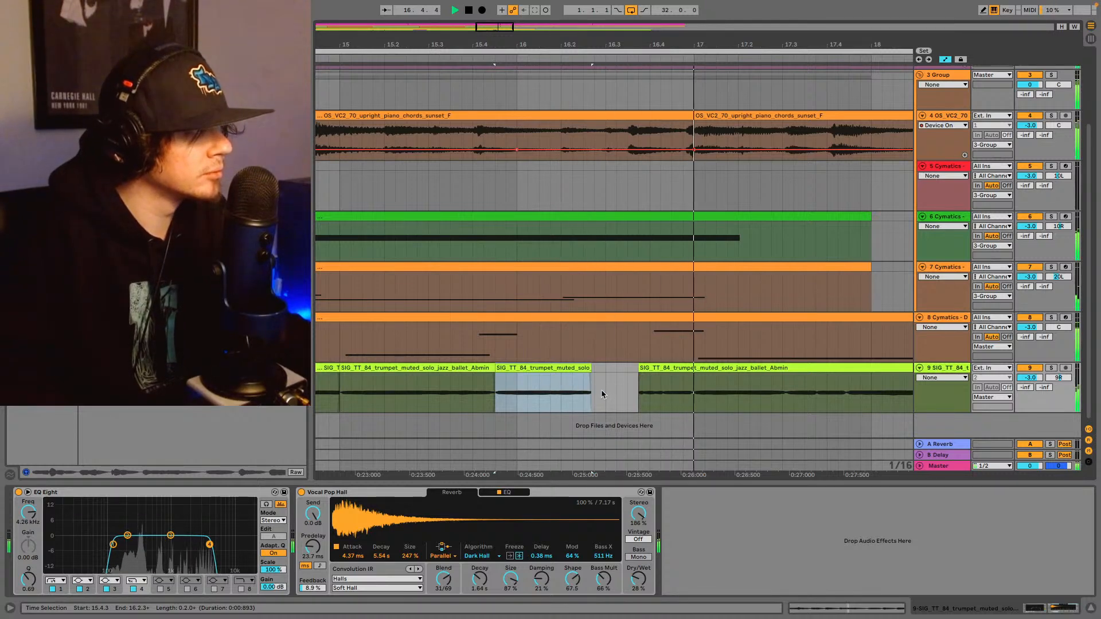
click(873, 609)
right_click(556, 379)
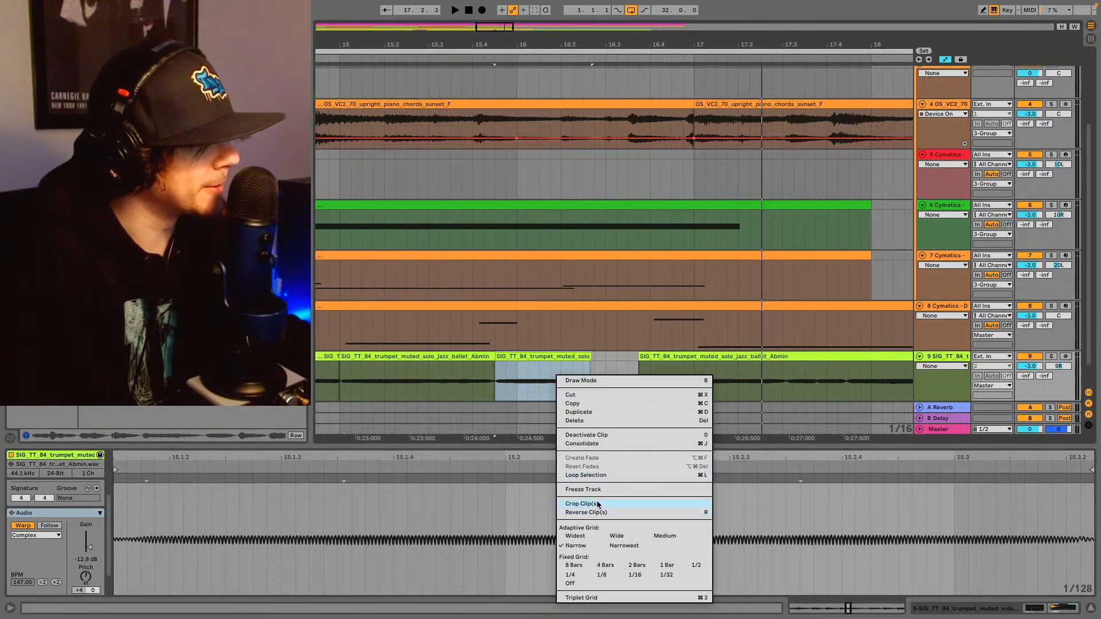
- Consolidate the selected trumpet clip starting at 15.4.3 and raise its segment BPM to 190
click(596, 445)
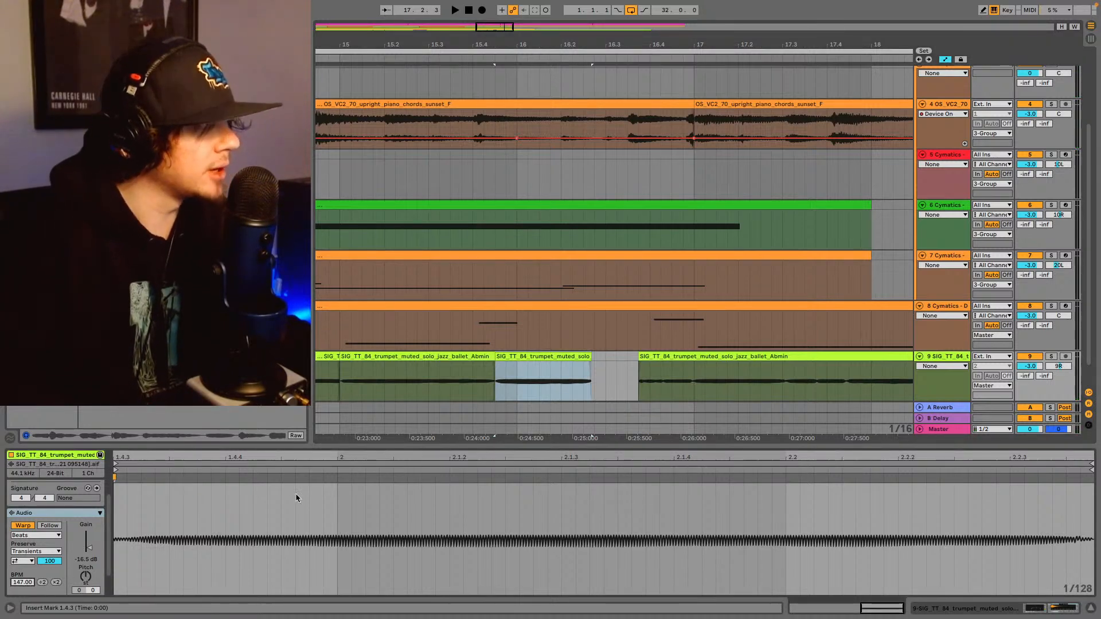
key(Up)
key(Up)
key(Up)
key(Up)
key(Up)
key(Up)
key(Up)
key(Up)
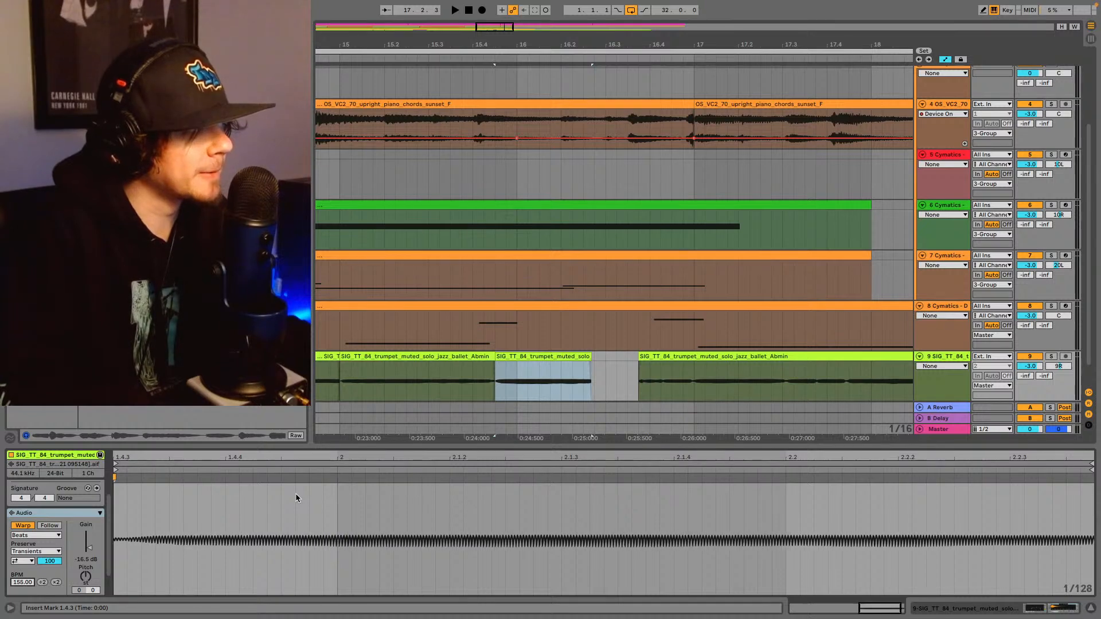
key(Up)
key(Up)
key(Up)
key(Up)
key(Up)
key(Up)
key(Up)
key(Up)
key(Up)
key(Up)
key(Up)
key(Up)
key(Up)
key(Up)
key(Up)
key(Up)
key(Up)
key(Up)
key(Up)
key(Up)
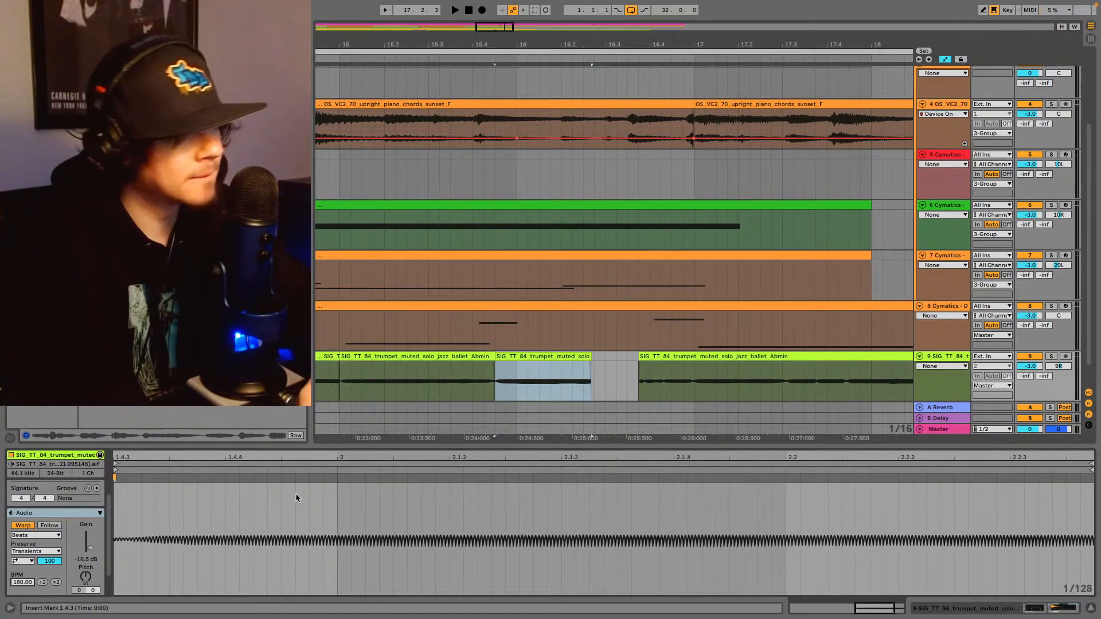
key(Up)
key(Up)
key(Up)
key(Up)
key(Up)
key(Up)
key(Up)
key(Up)
key(Up)
key(Up)
- Extend the end of the consolidated trumpet clip to about 16.3.2 and play back the passage
drag(588, 356, 620, 368)
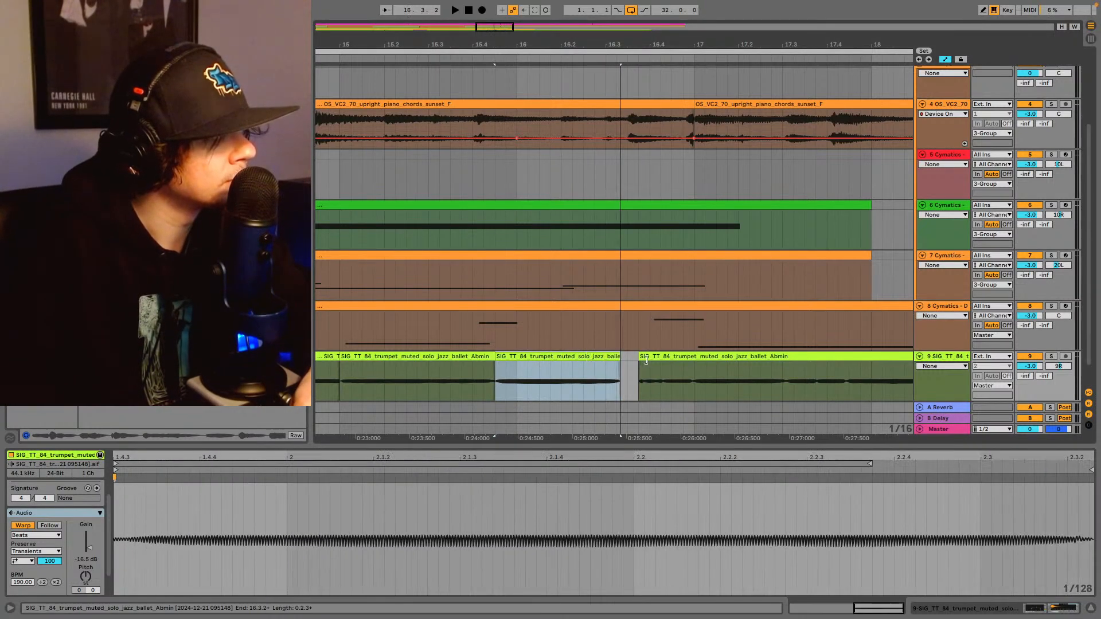
key(space)
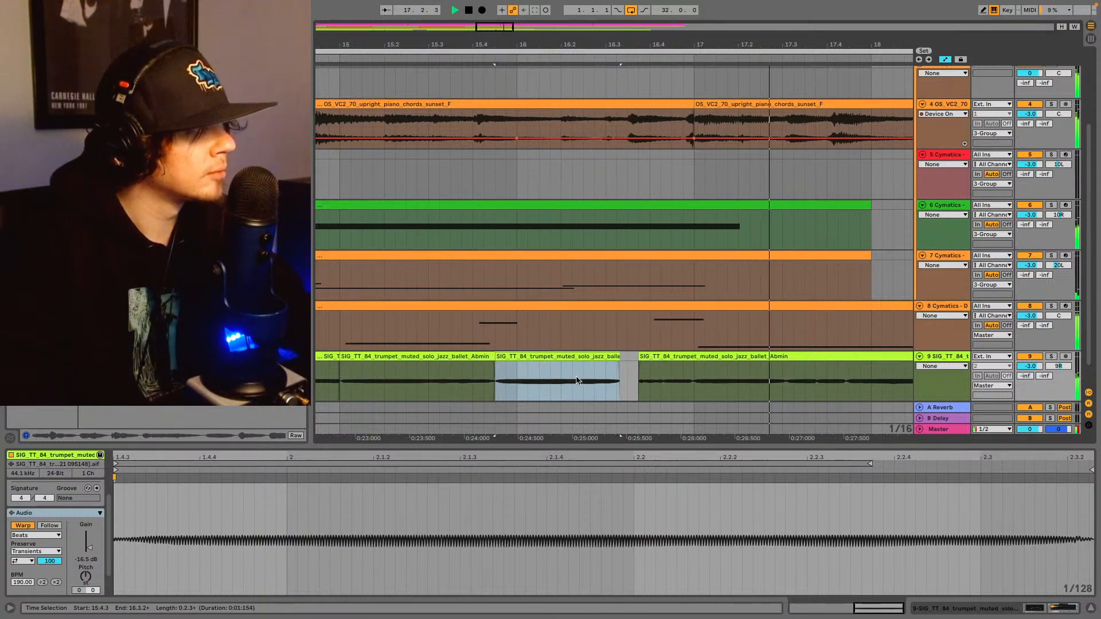
key(space)
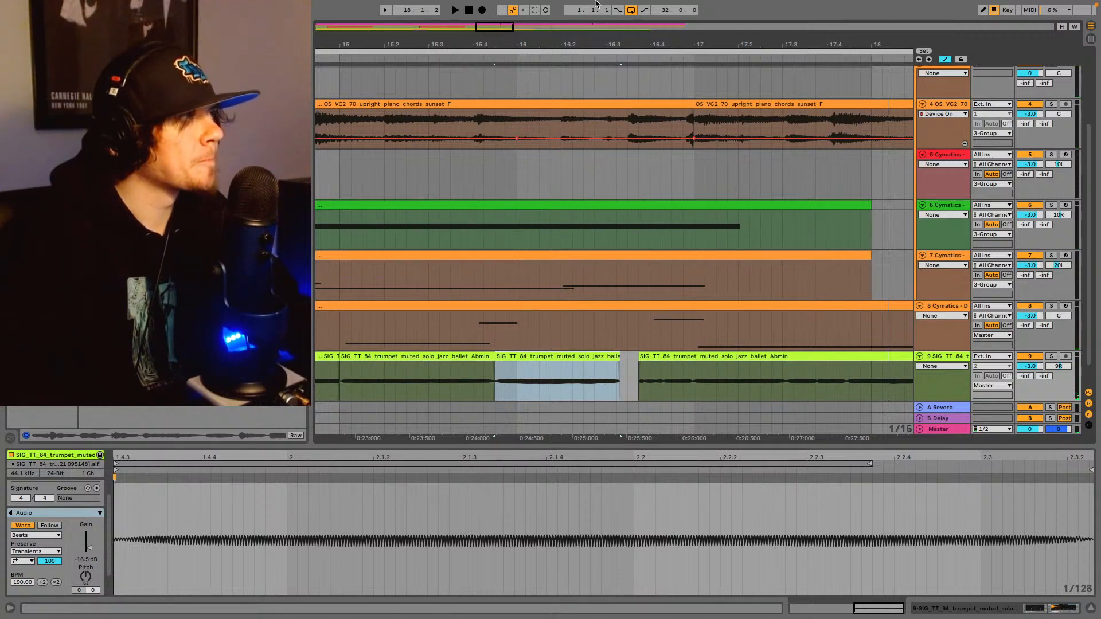
- Try starting the following trumpet clip at 17.3.1 and at 17.1.1
mouse_move(491, 31)
mouse_down()
mouse_move(492, 22)
mouse_move(494, 31)
mouse_up()
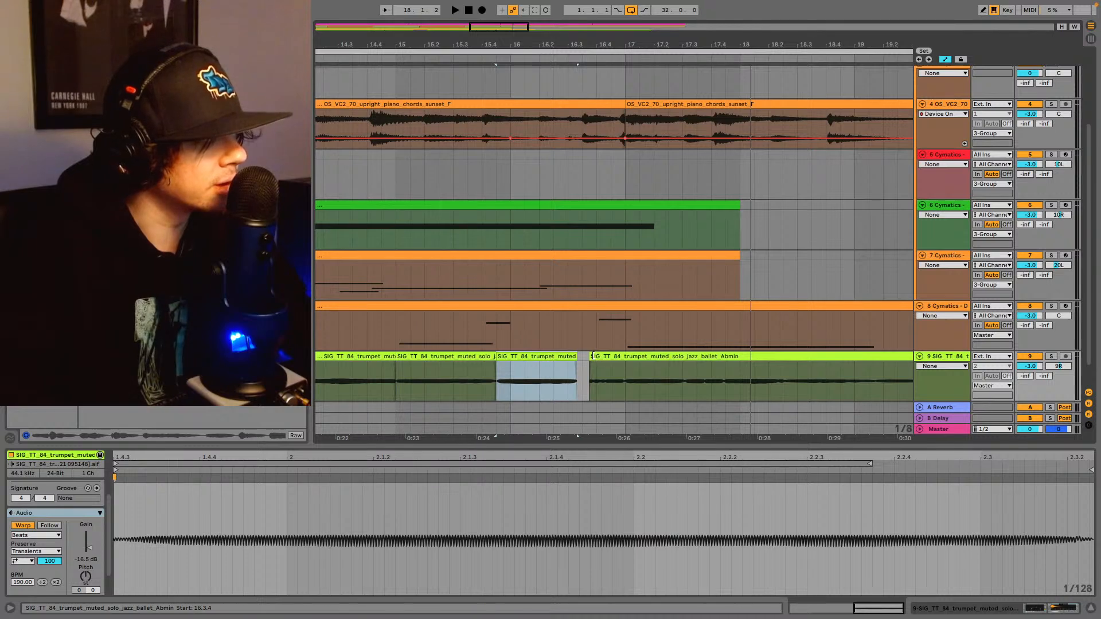
drag(593, 355, 682, 362)
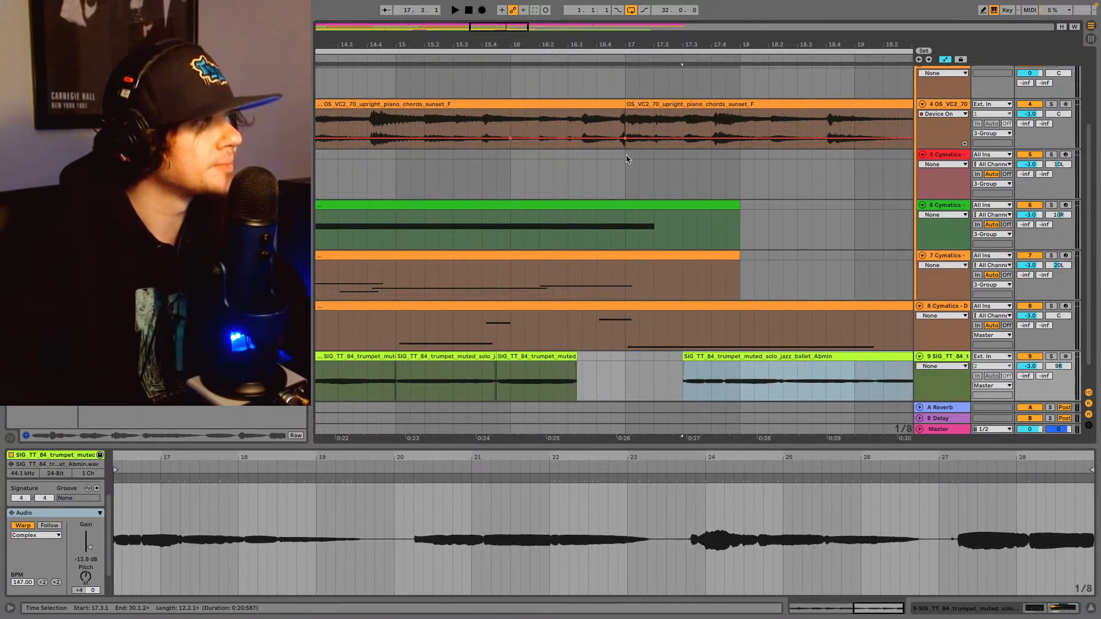
drag(686, 45, 686, 135)
drag(660, 358, 673, 360)
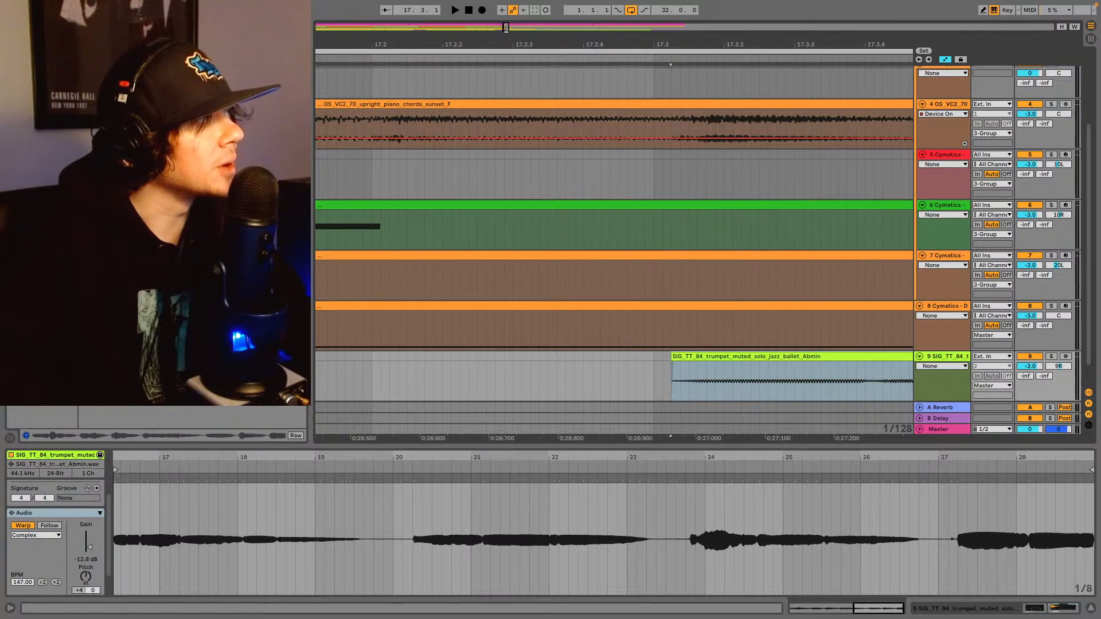
drag(506, 28, 504, 5)
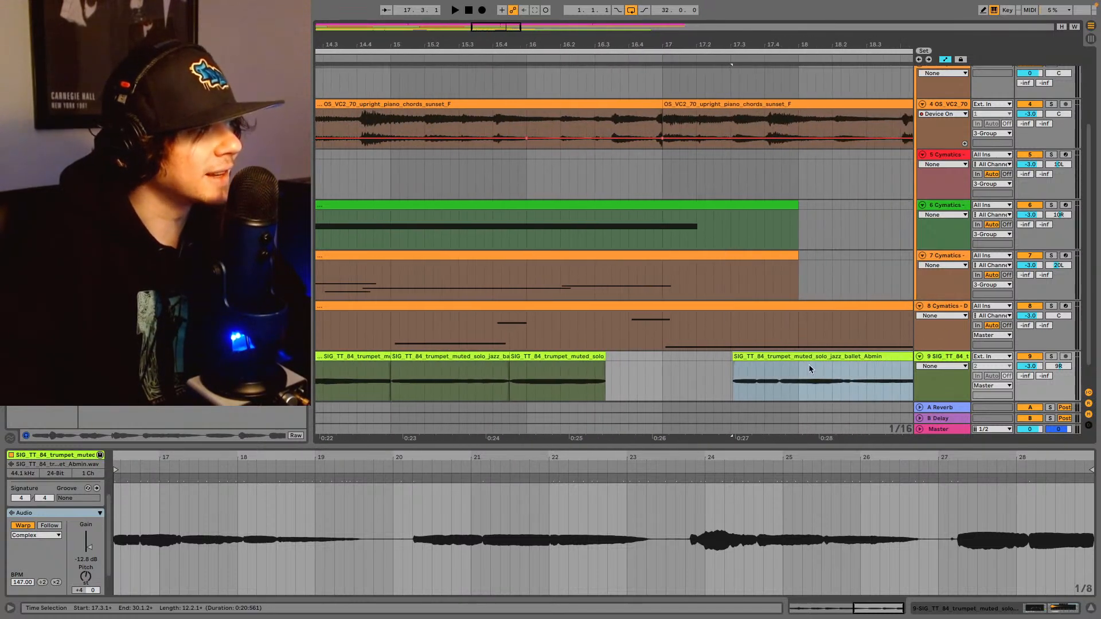
drag(792, 357, 724, 360)
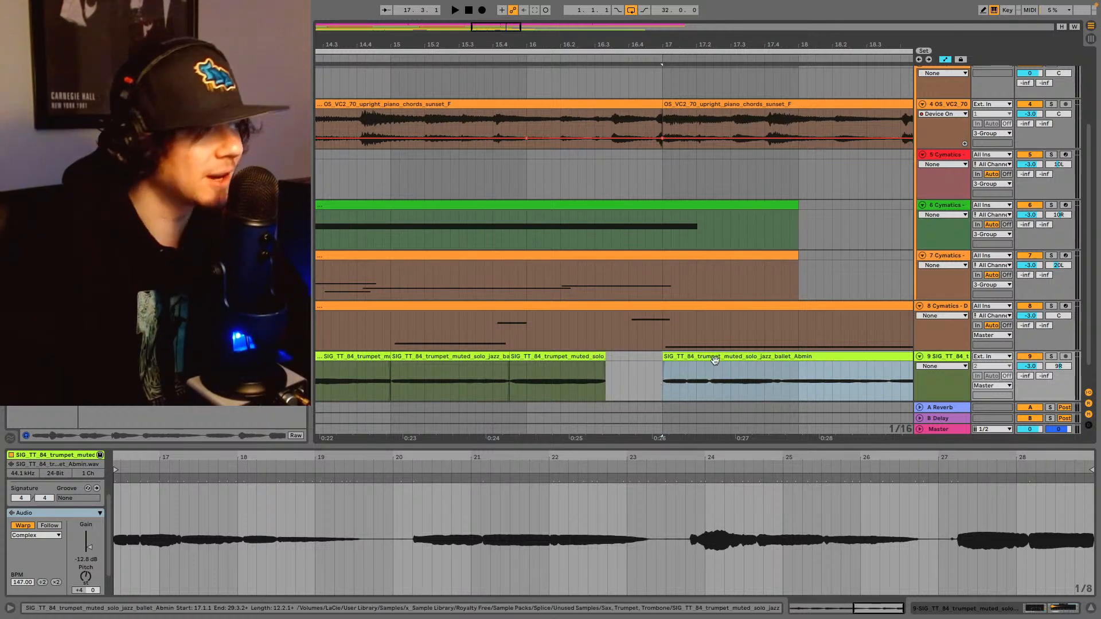
- Move the following trumpet clip to start just after 16.3.3 and play back the transition between the two clips
drag(726, 356, 683, 359)
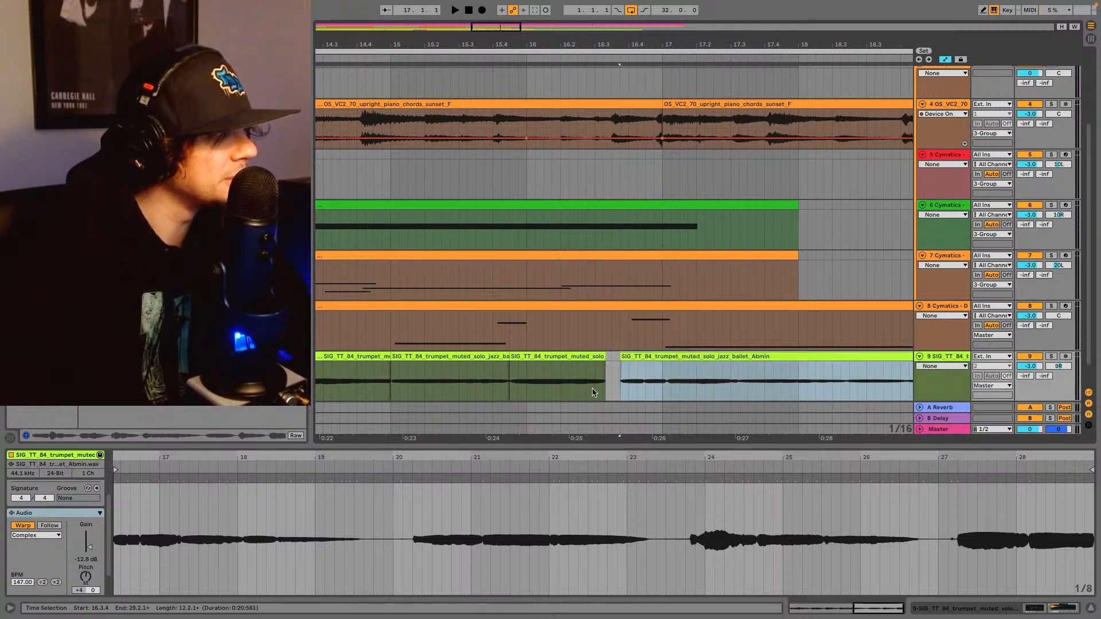
click(586, 390)
key(space)
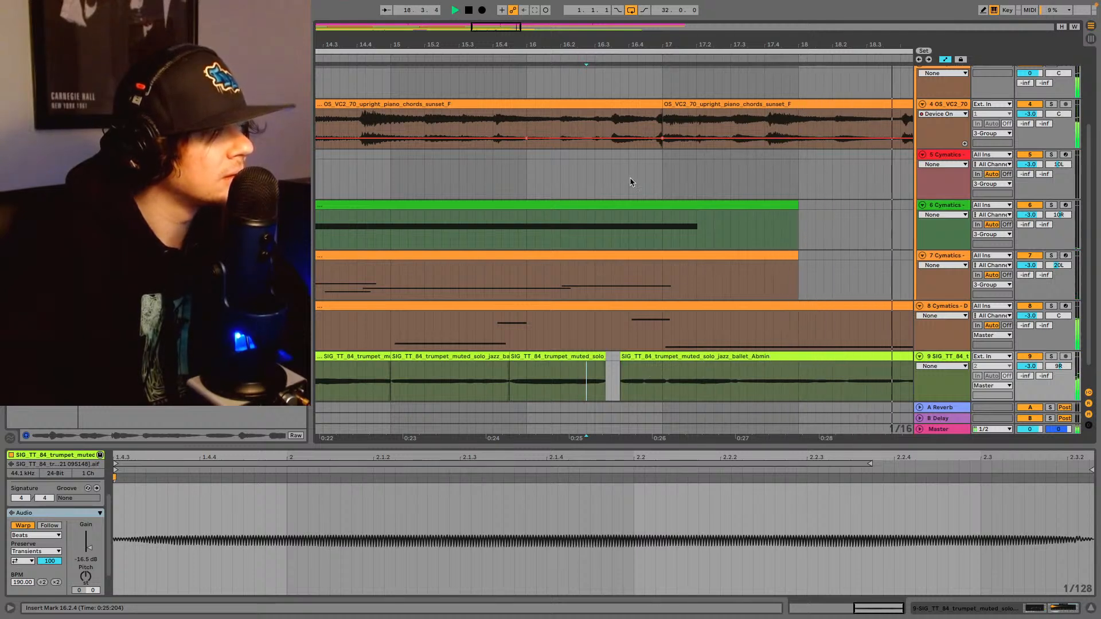
drag(491, 31, 497, 76)
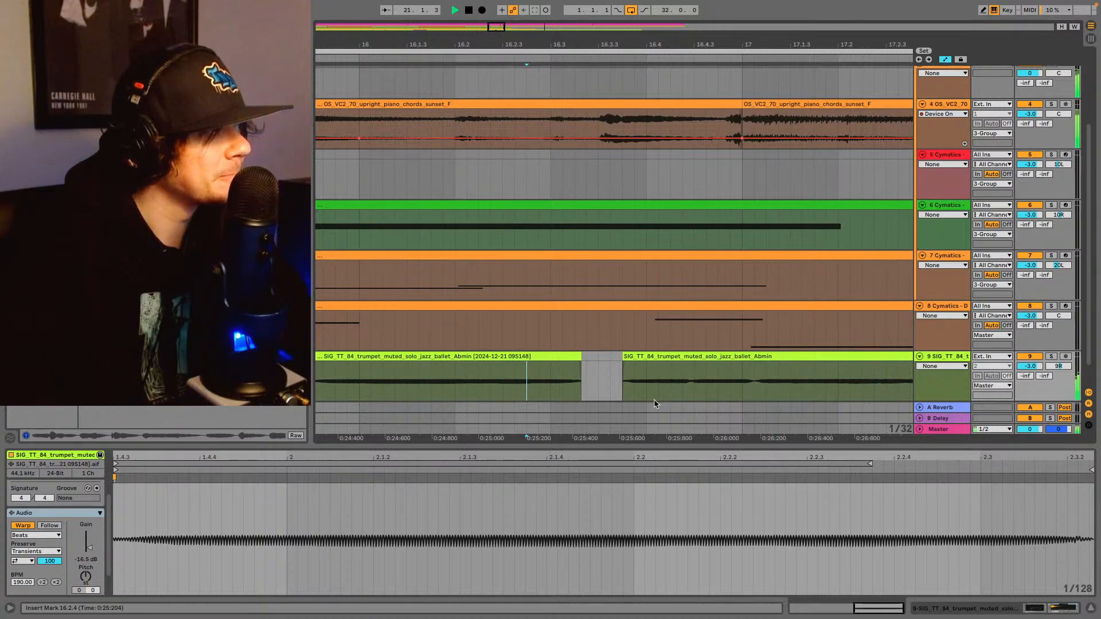
drag(713, 359, 700, 359)
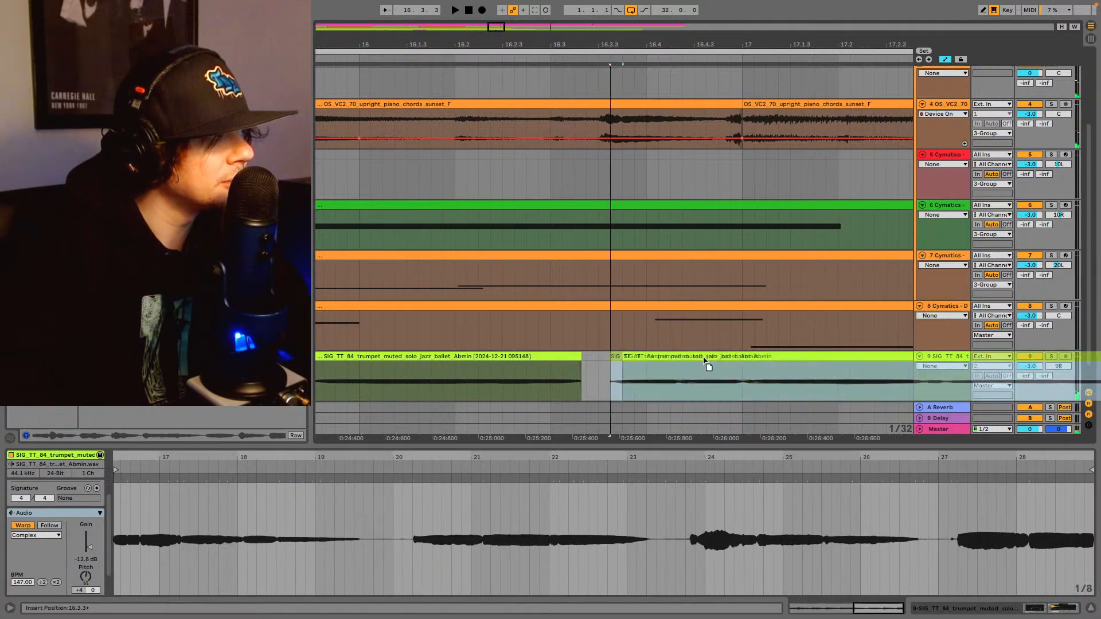
click(476, 383)
key(space)
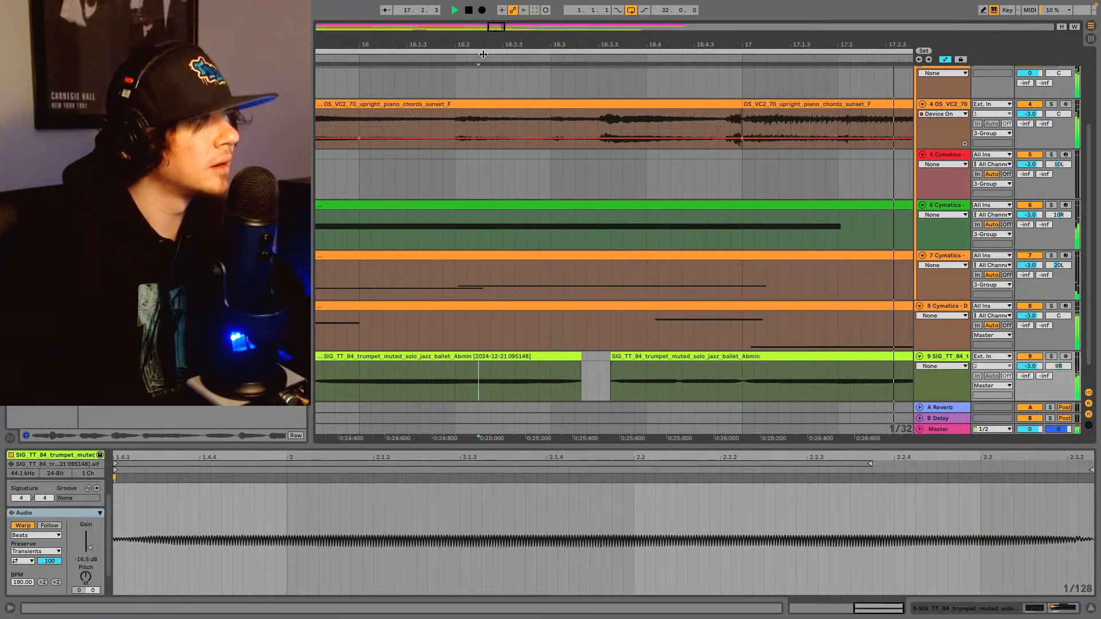
- Split the last trumpet clip at 20.1.1 and delete the part from there to its end
drag(495, 29, 495, 1)
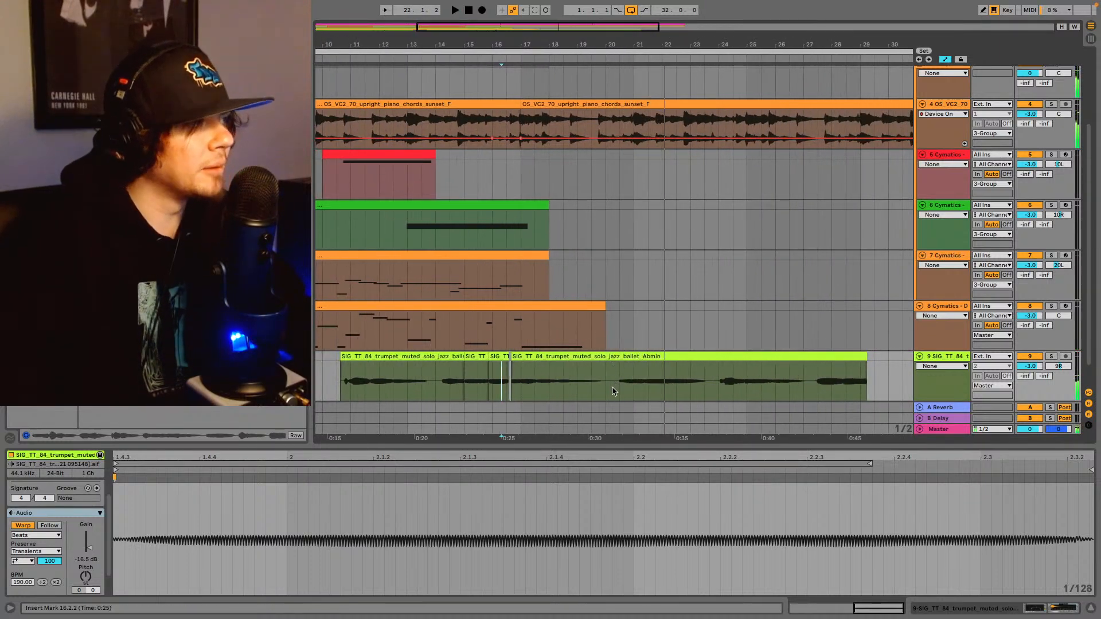
click(609, 392)
key(super+e)
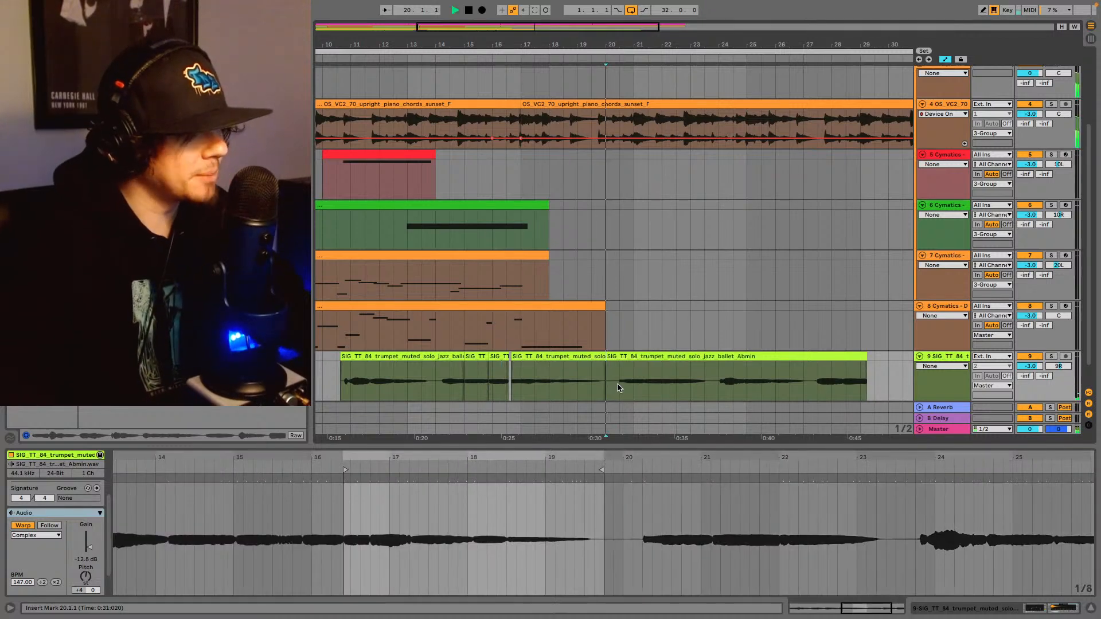
key(space)
click(663, 353)
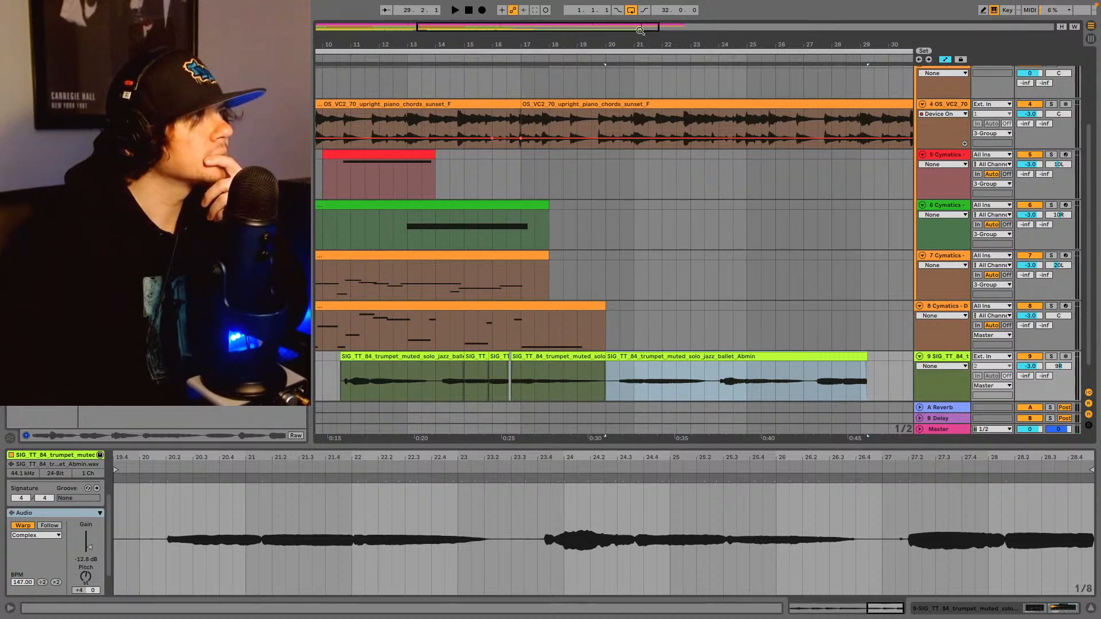
drag(640, 30, 839, 200)
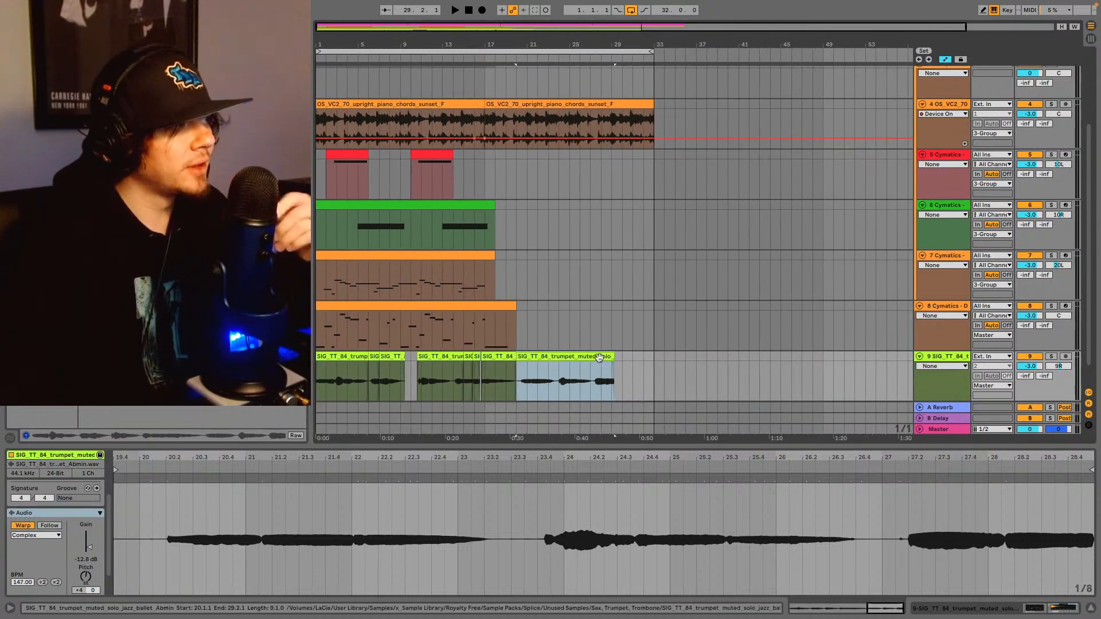
key(Delete)
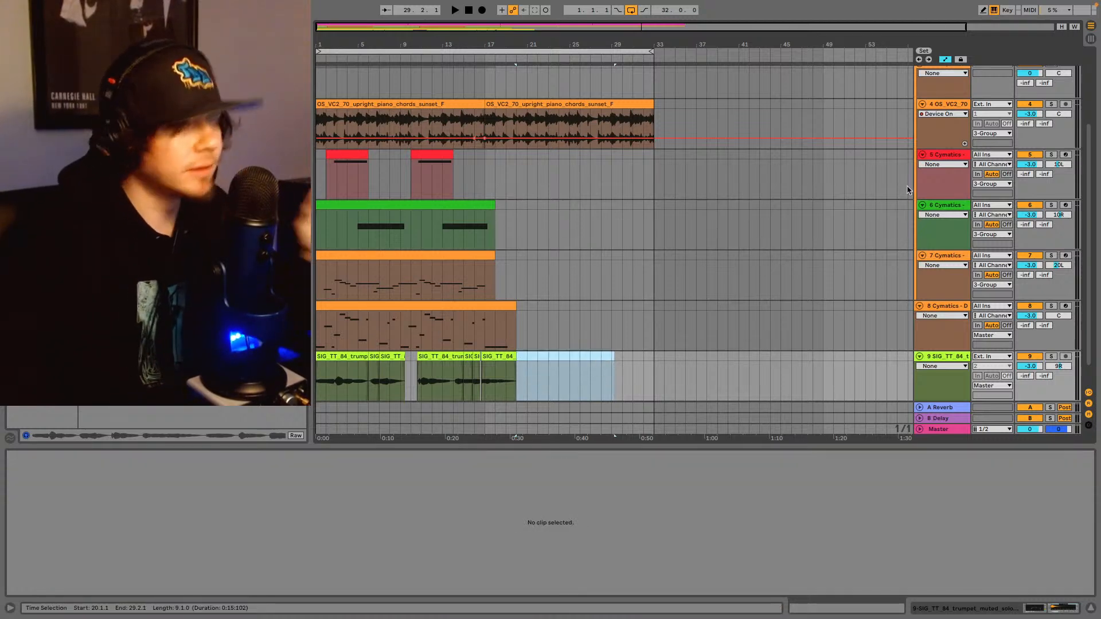
- Play the arrangement from the start to review the edited trumpet part with the other tracks
click(919, 59)
key(space)
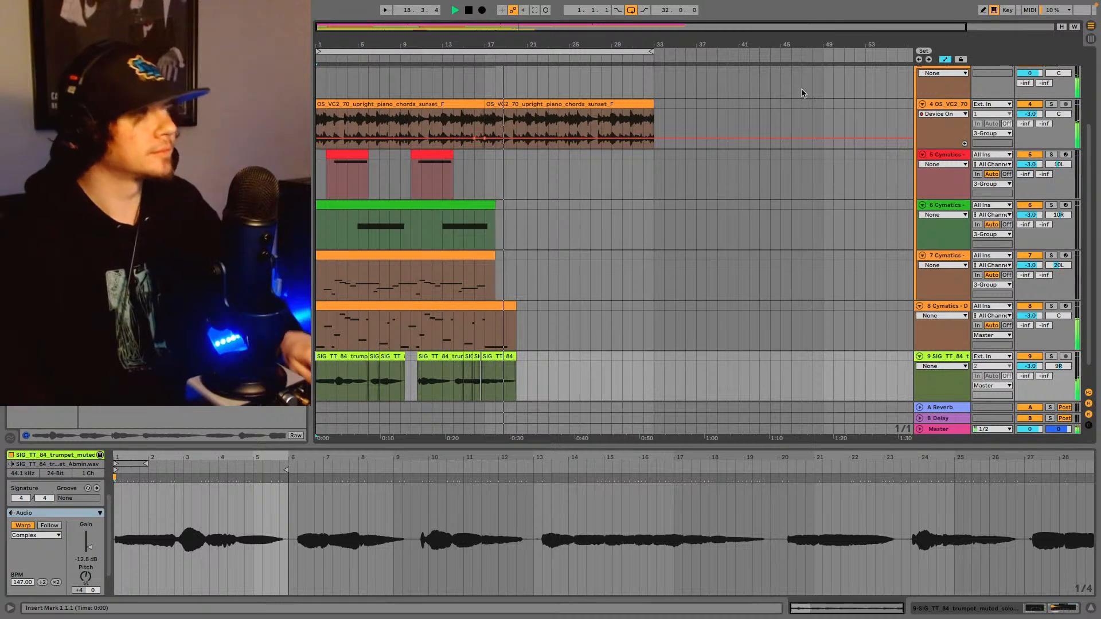
scroll(731, 267, down, 2)
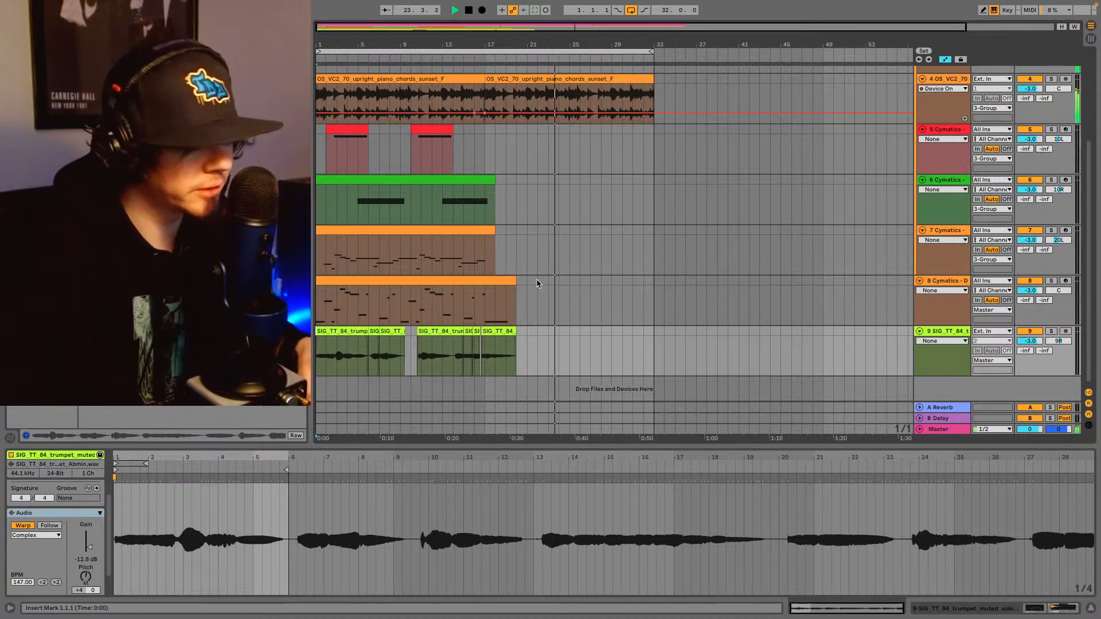
key(space)
- Add a new audio track below the trumpet track
click(866, 345)
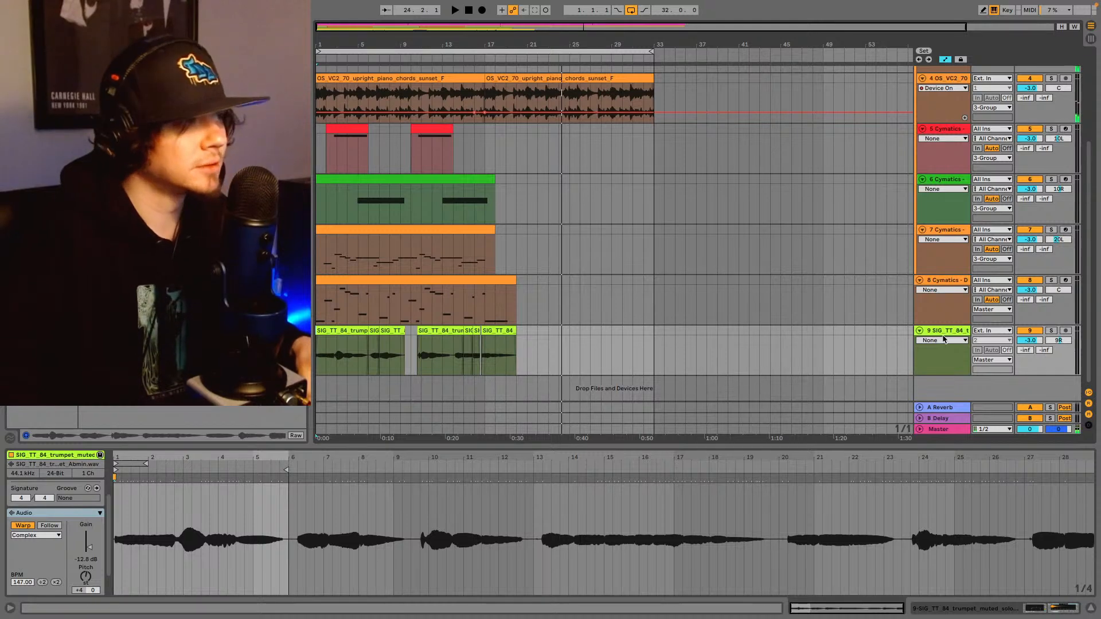
key(ctrl+t)
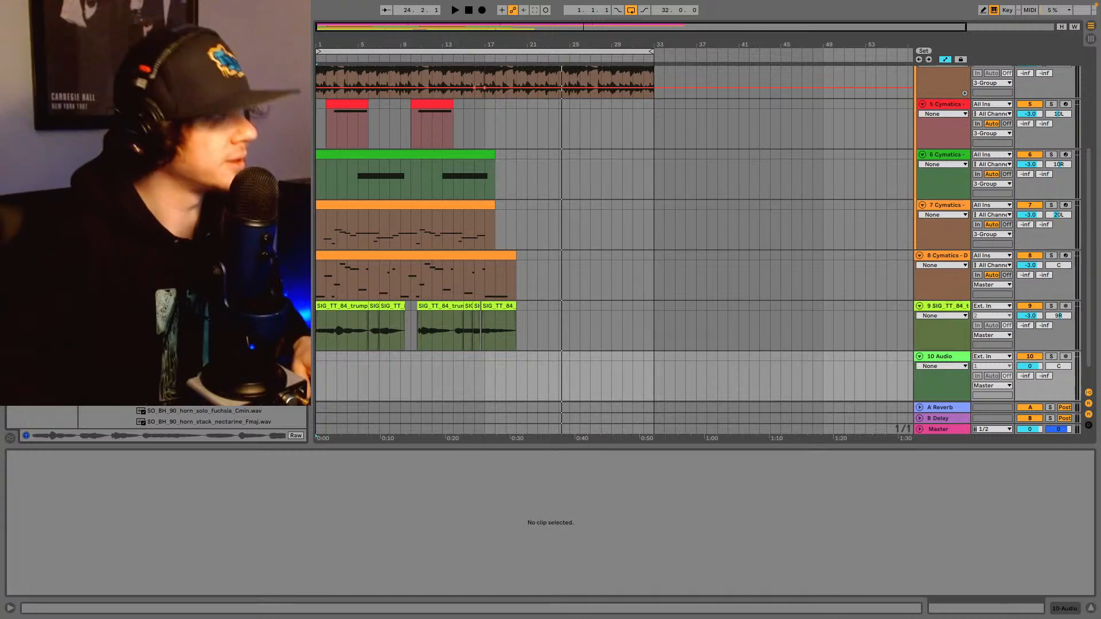
- Audition the samples in the browser one after another to find one for the new audio track
scroll(221, 418, down, 10)
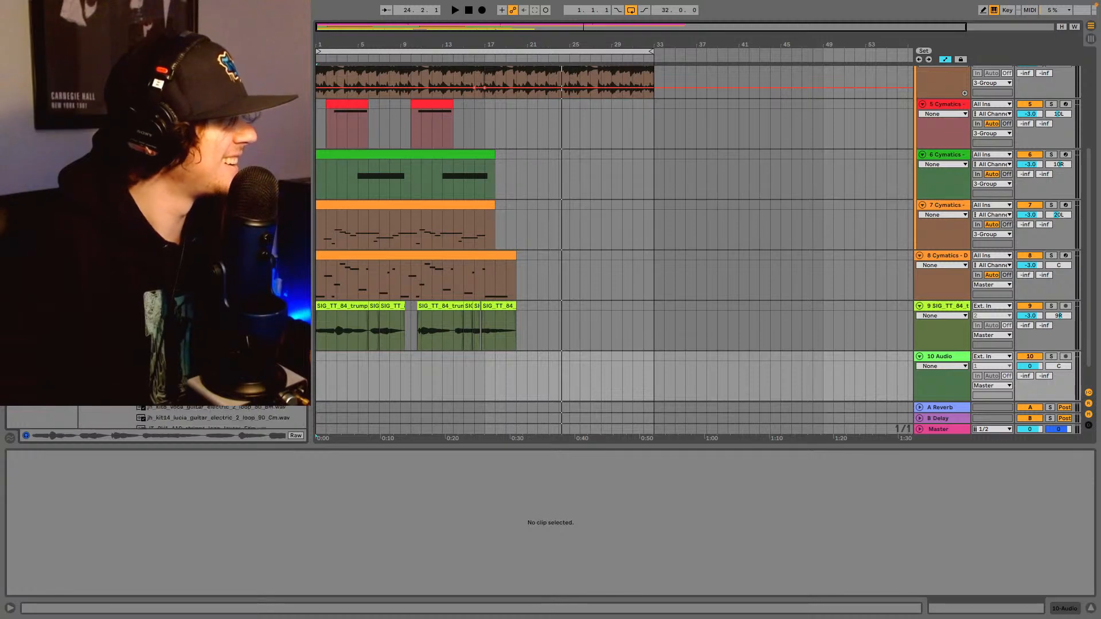
scroll(220, 417, down, 5)
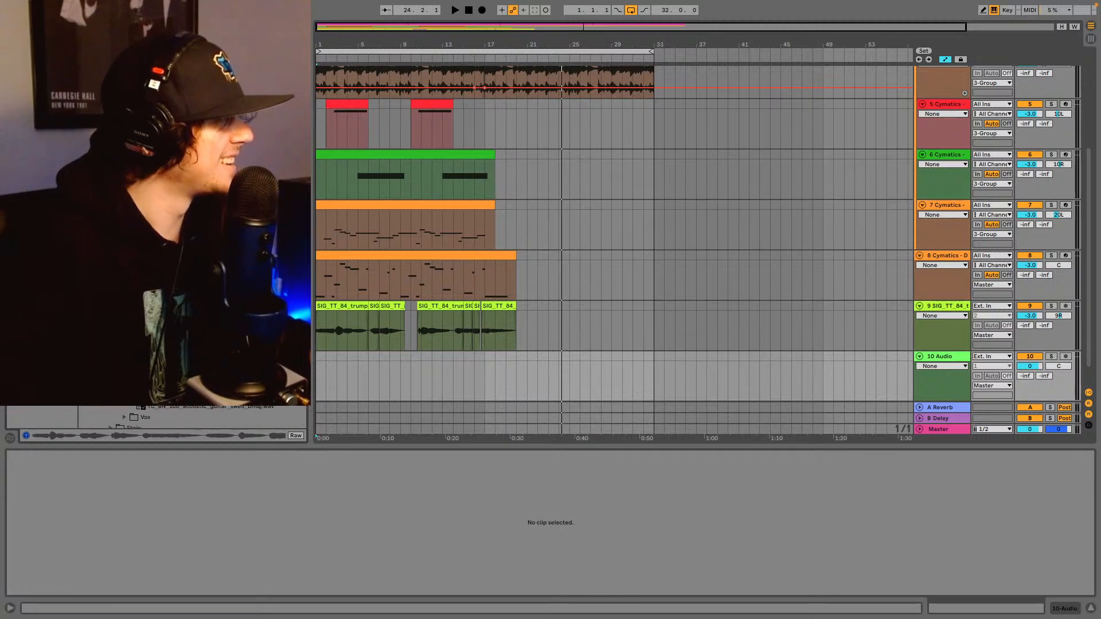
click(197, 409)
click(197, 396)
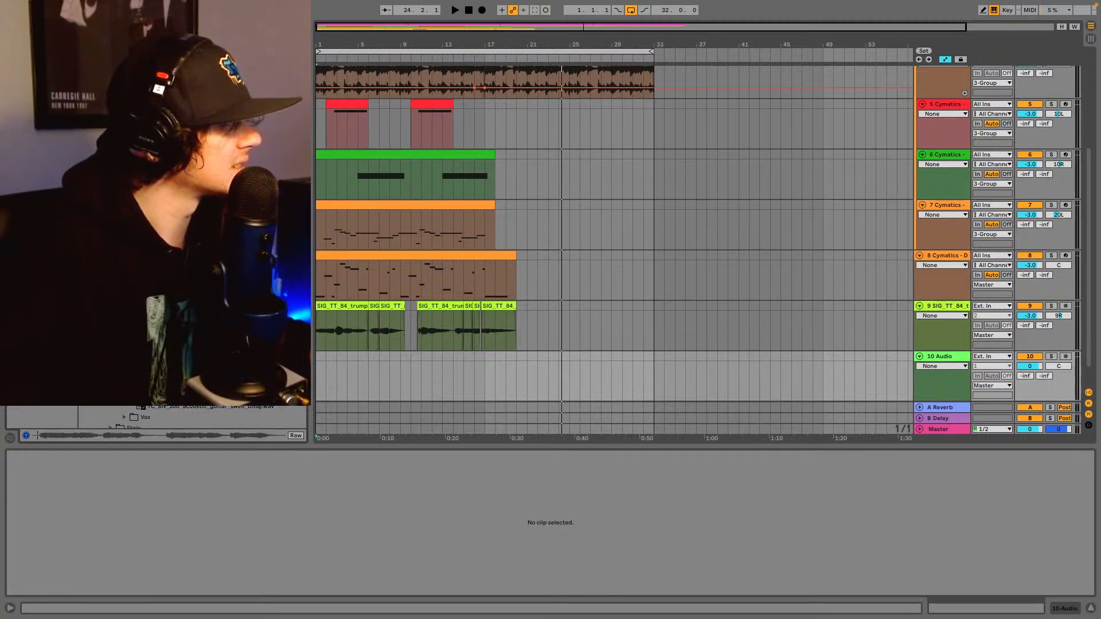
key(Up)
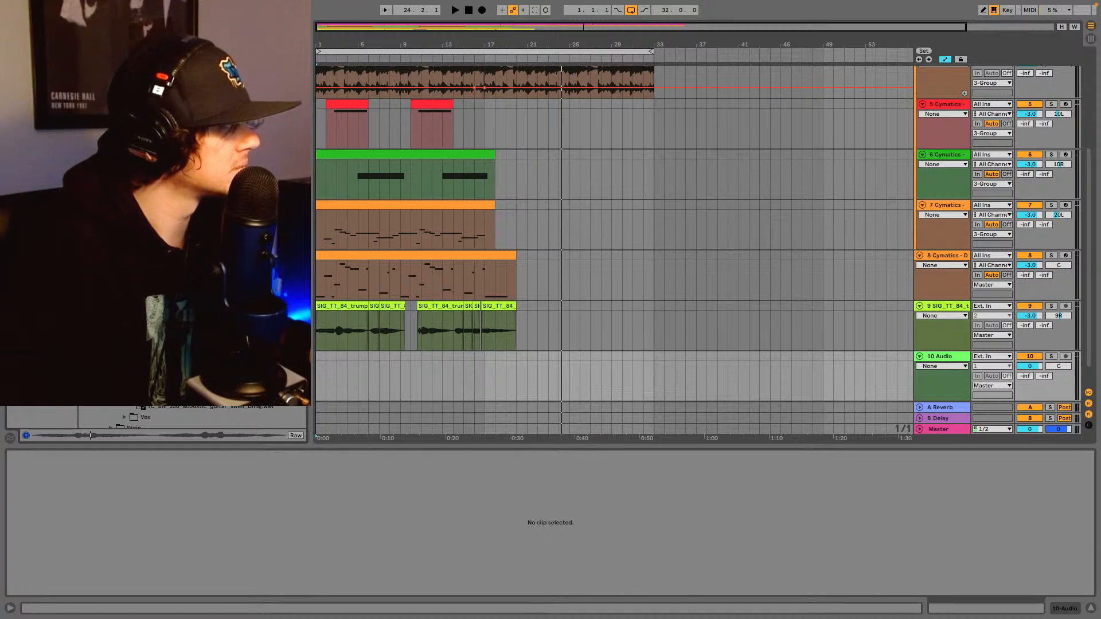
key(Down)
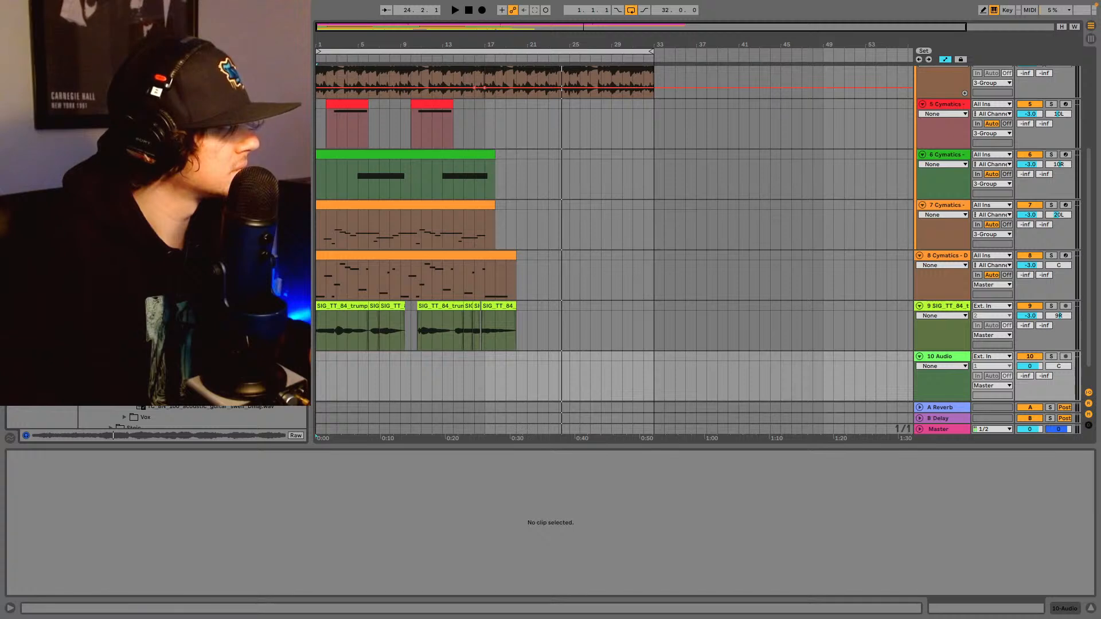
key(Down)
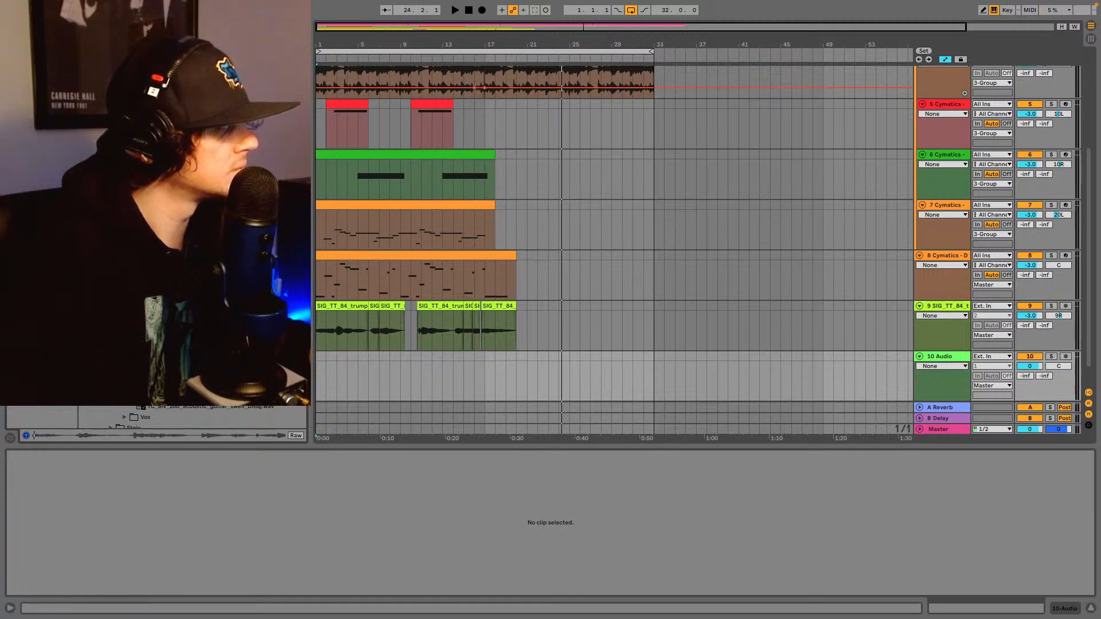
key(Down)
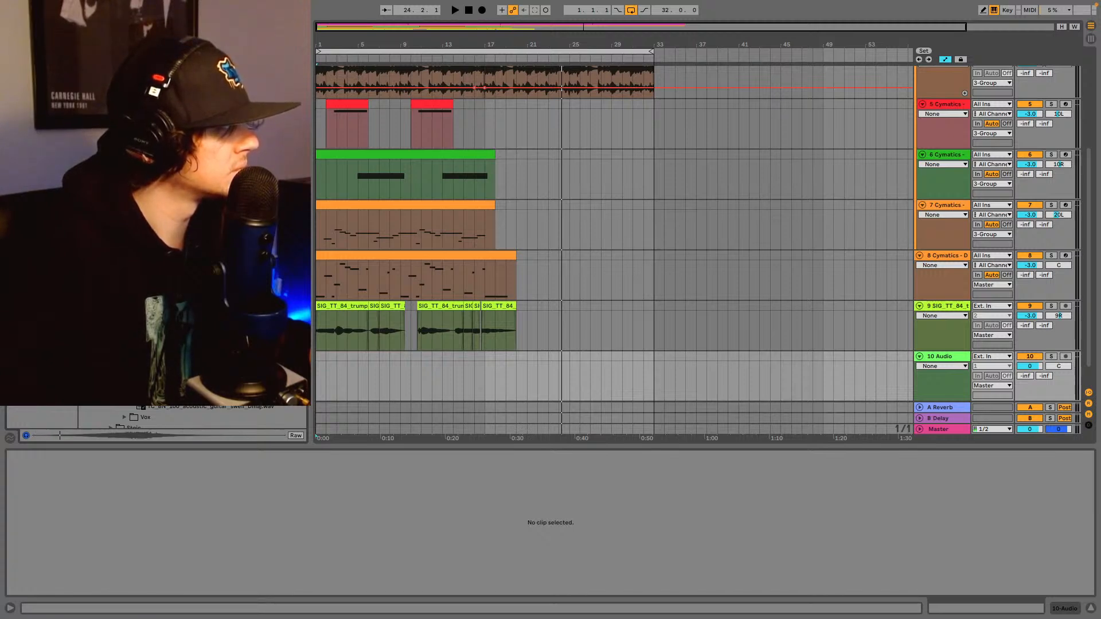
key(Down)
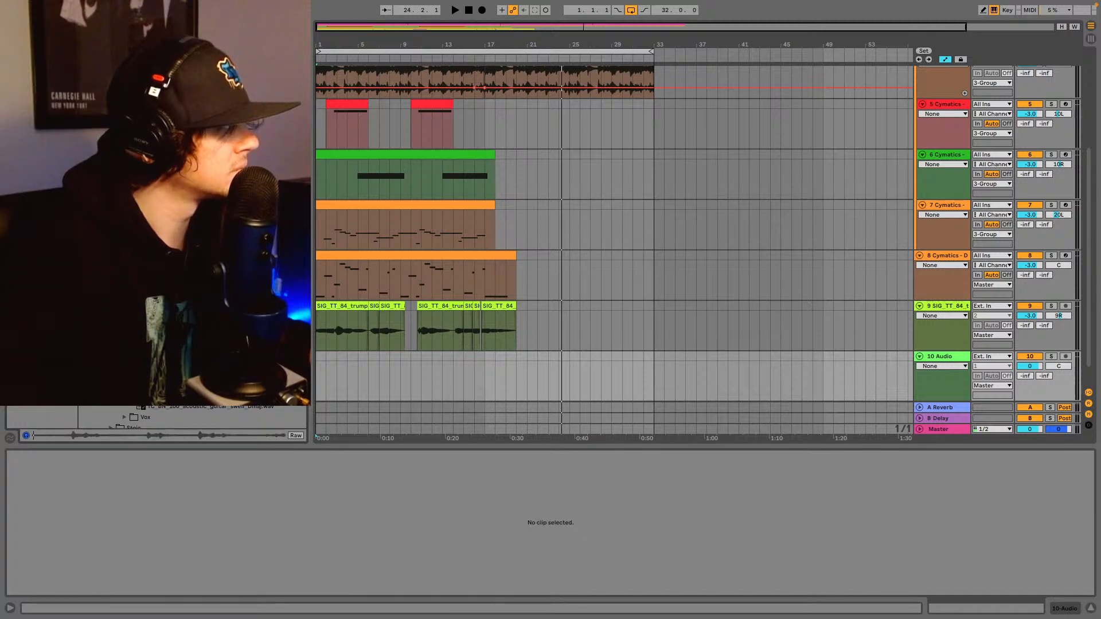
key(Down)
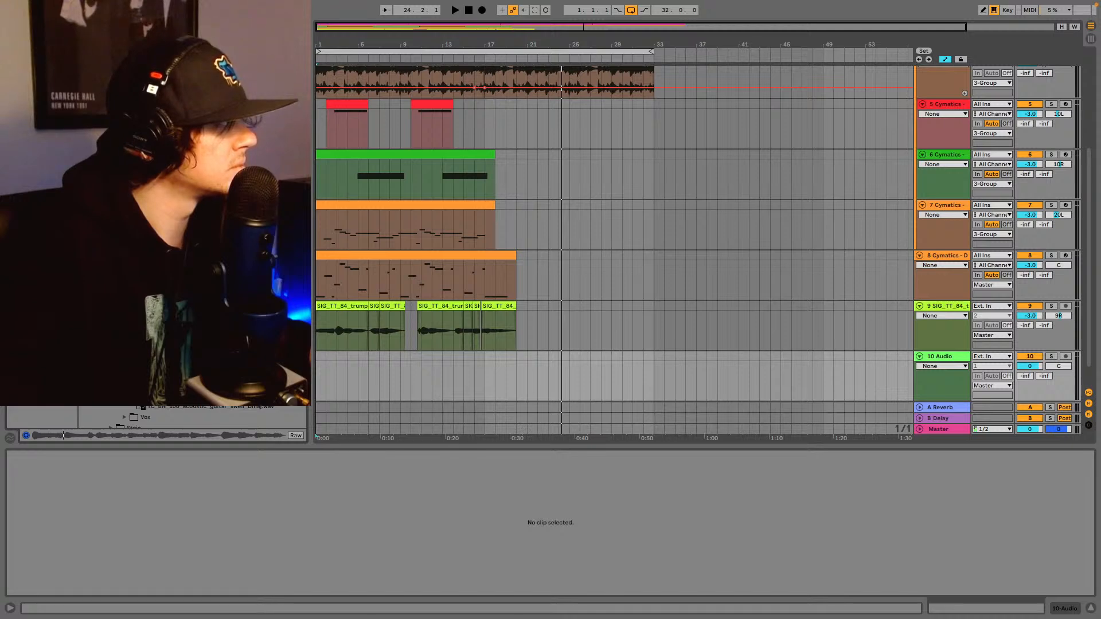
key(Down)
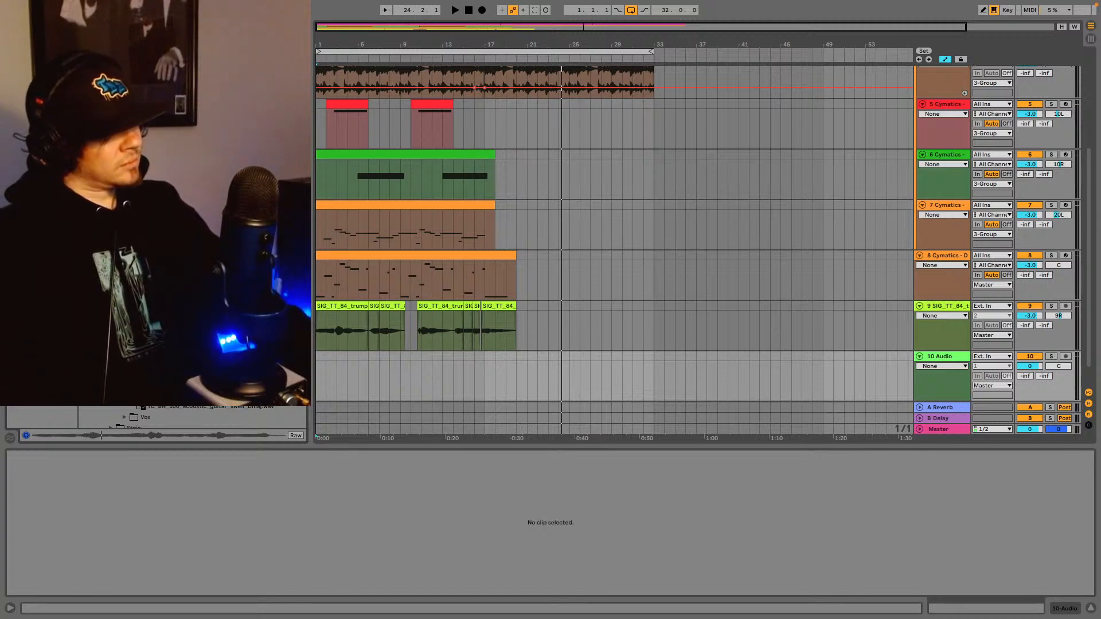
key(Down)
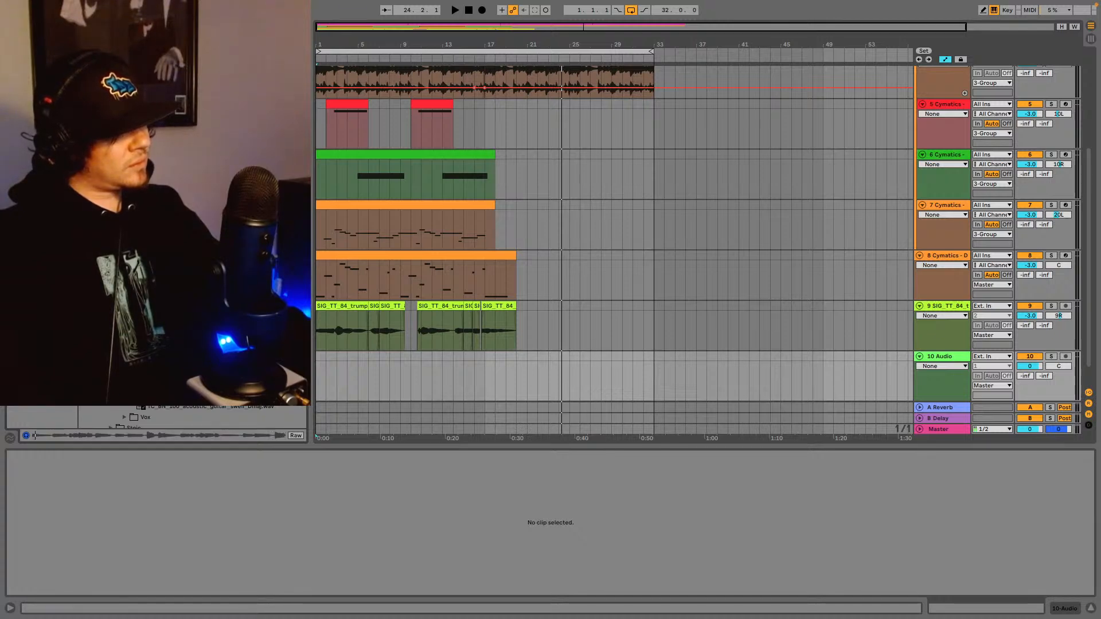
key(Down)
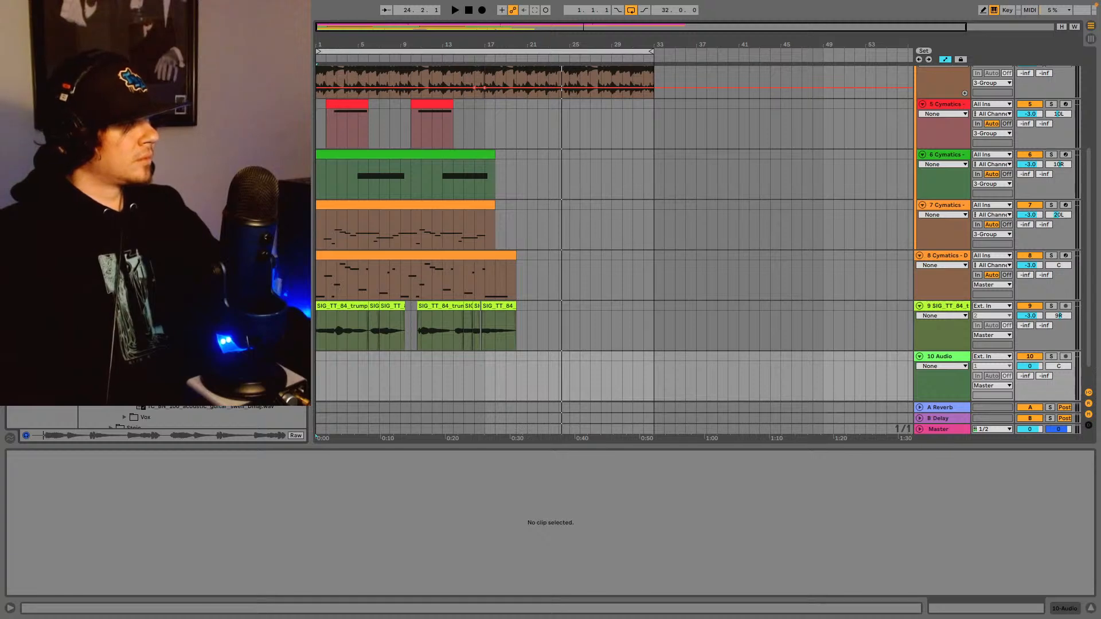
key(Down)
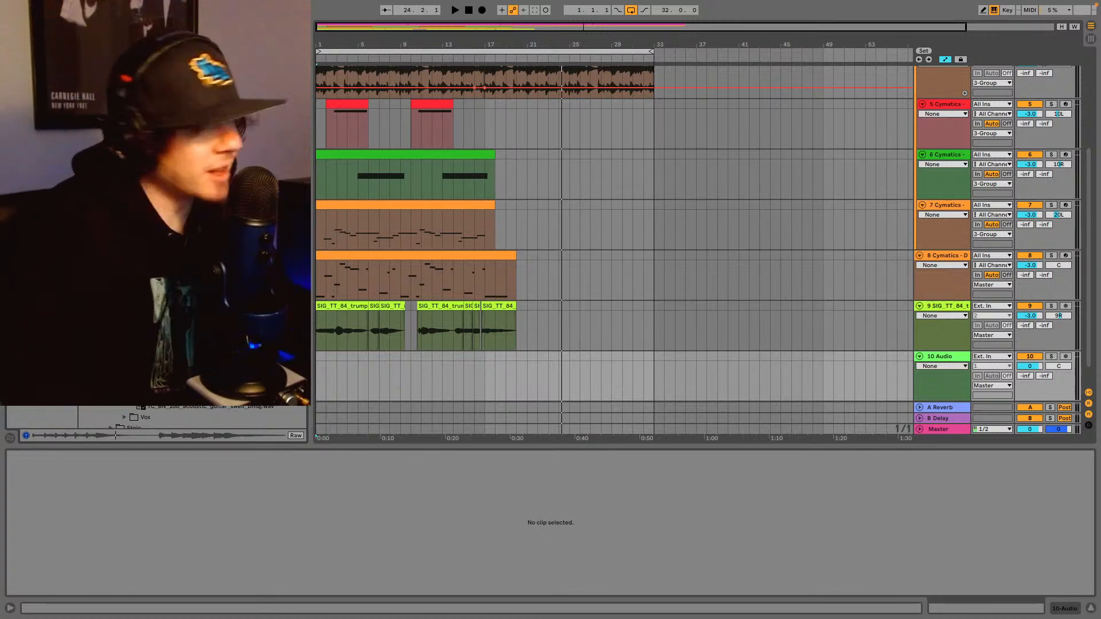
key(Down)
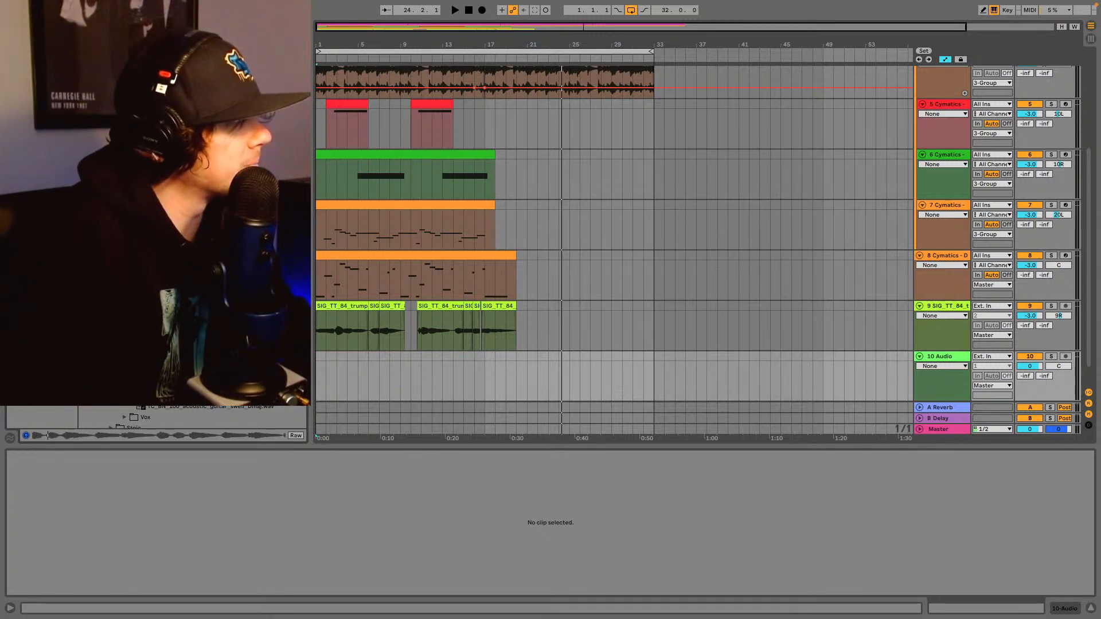
key(Down)
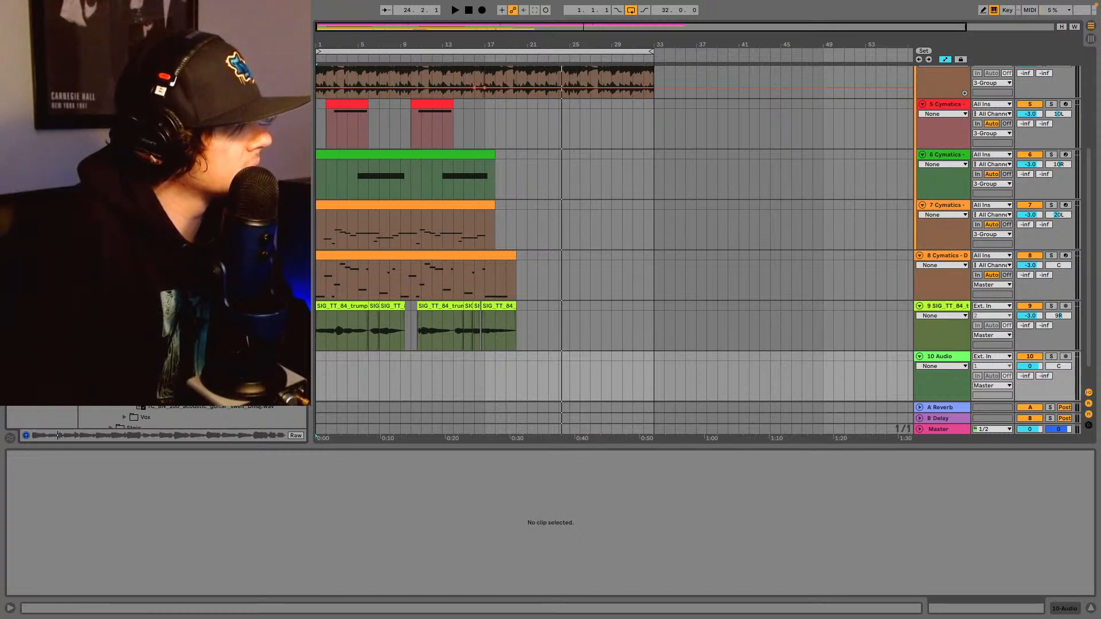
key(Down)
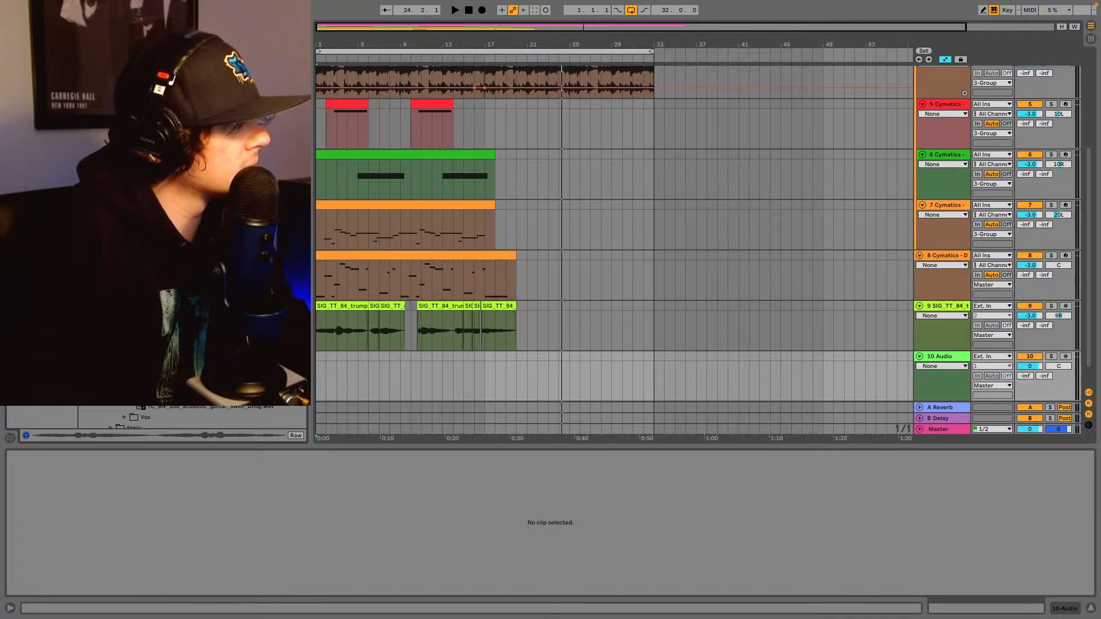
- Play the arrangement from about bar 16, place the SNS_SS_70_strings_loop_dazz_Gmaj sample on track 10 at 21.1.1, and trim its end to 28.1.1
click(478, 378)
key(space)
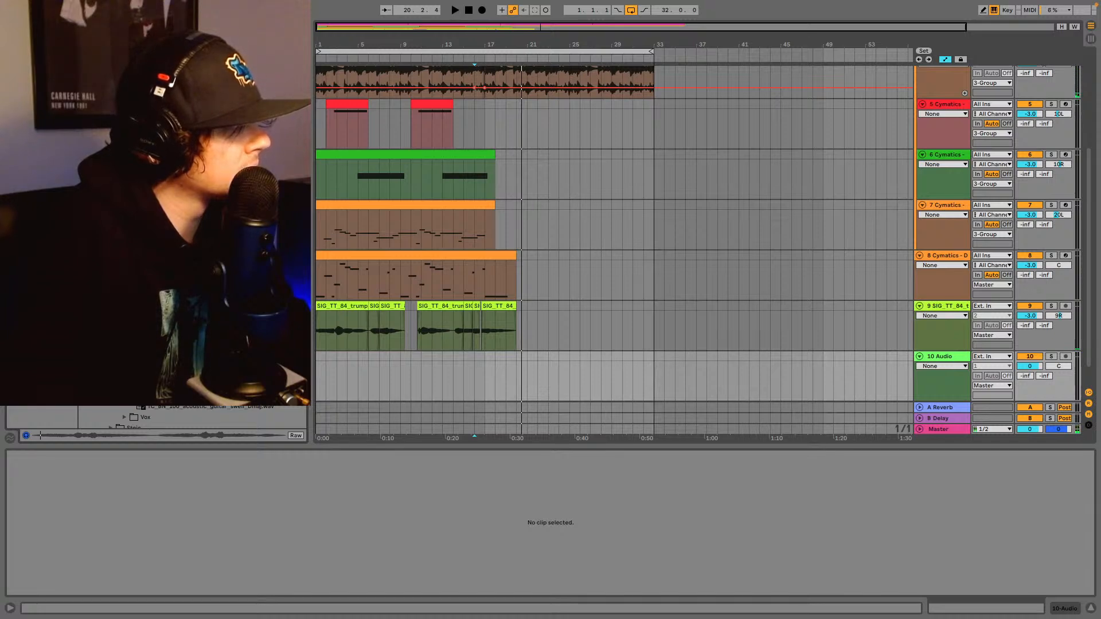
drag(172, 396, 531, 369)
drag(691, 328, 601, 331)
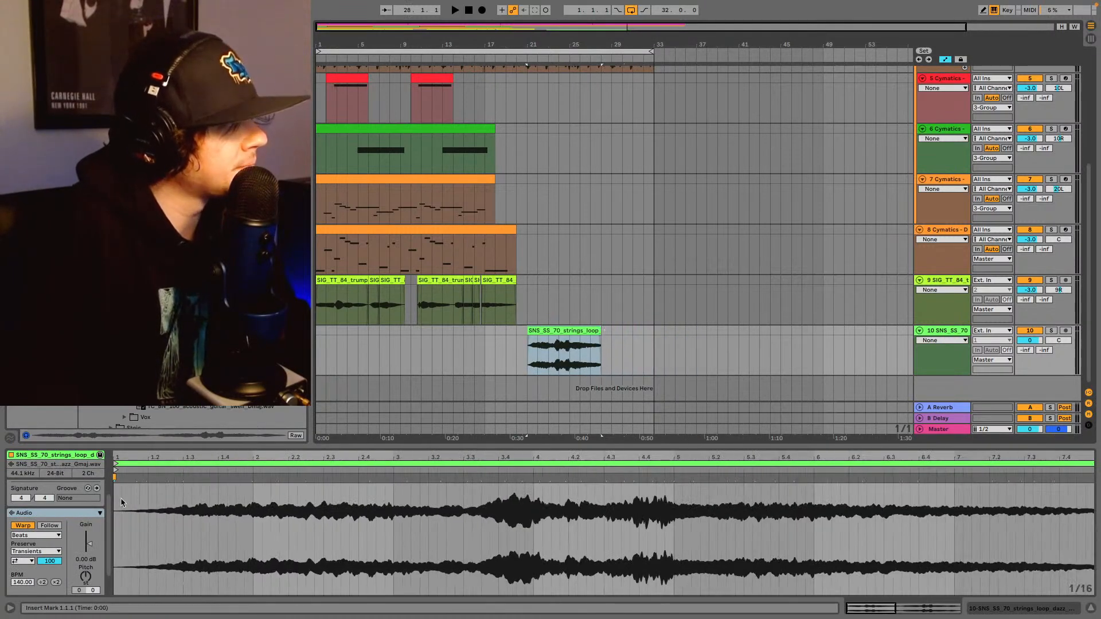
- Set the strings clip's warp mode to Complex and lower its gain to -10.5 dB
click(51, 536)
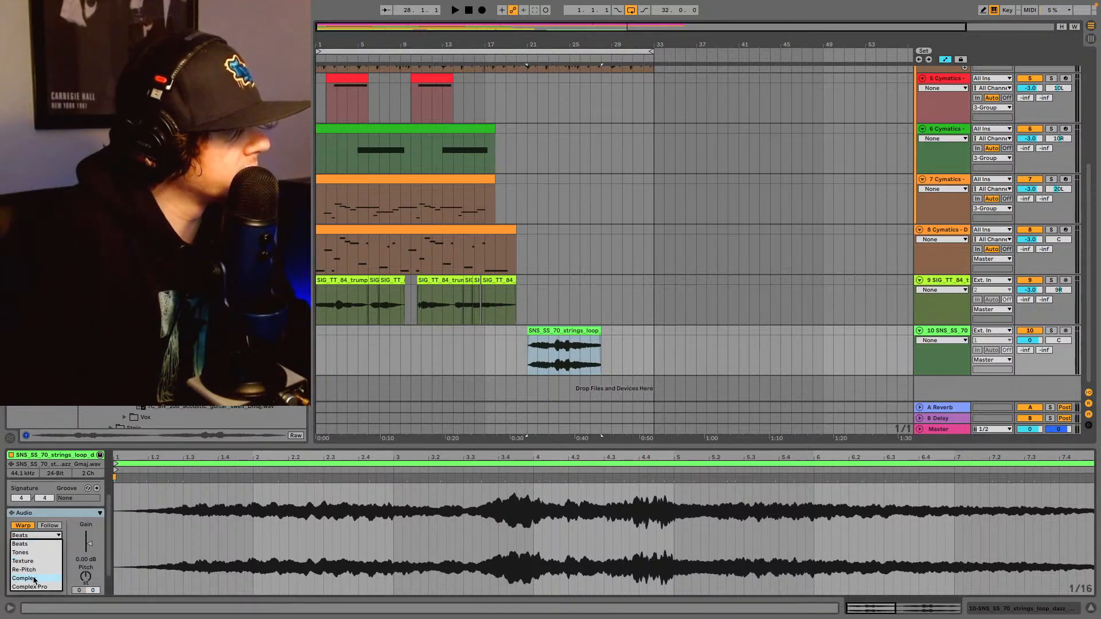
click(34, 579)
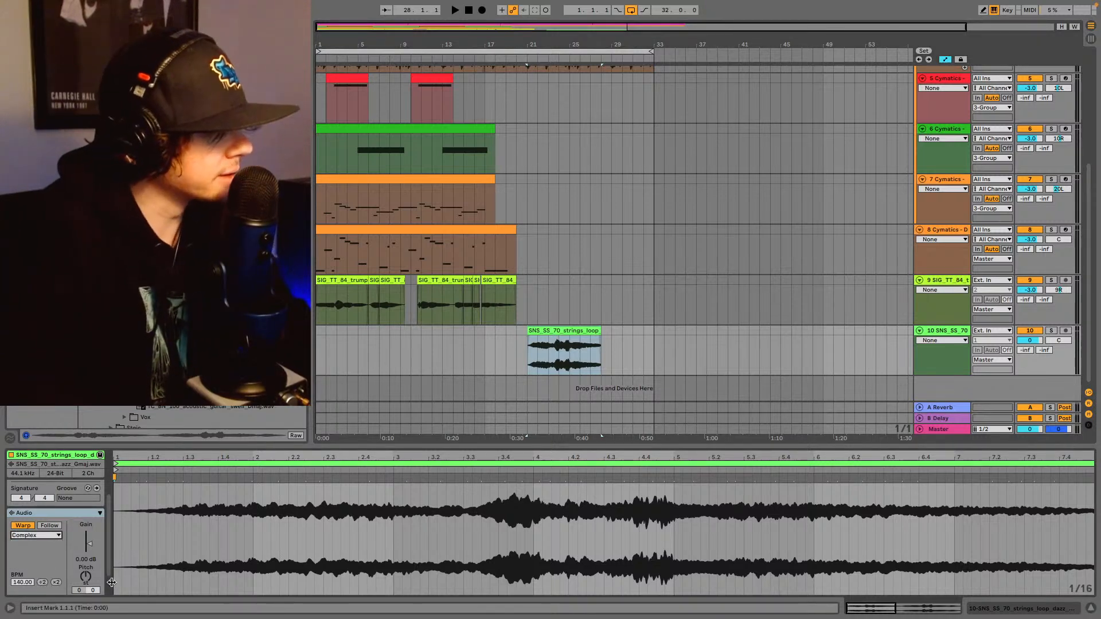
drag(88, 543, 89, 550)
drag(89, 546, 88, 550)
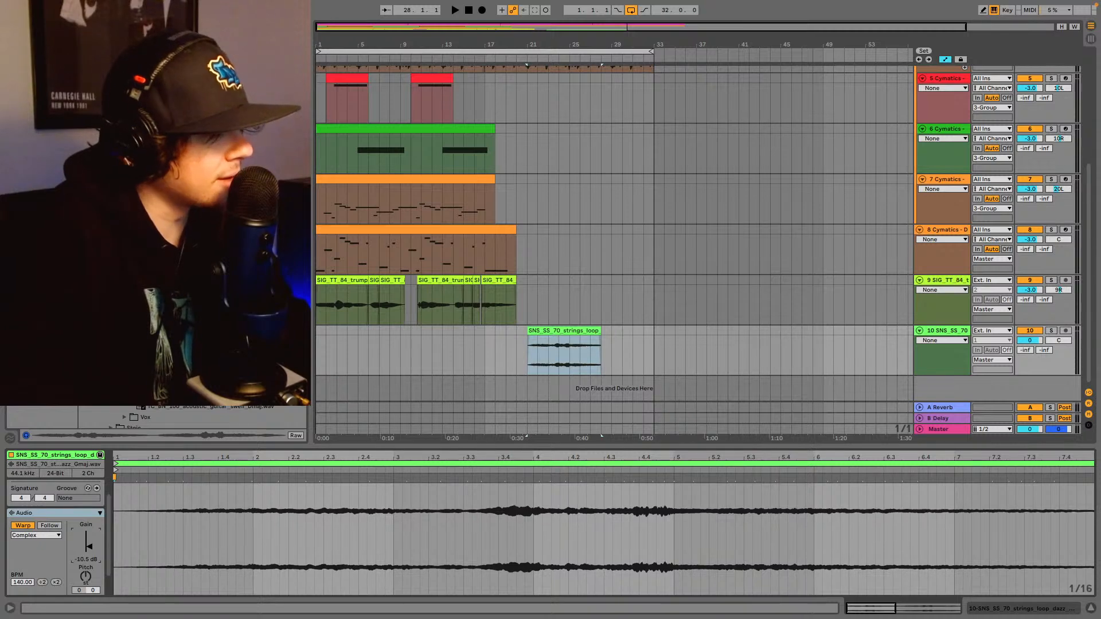
- Transpose the strings clip up 1 semitone and play it back against the chords around bar 16
key(space)
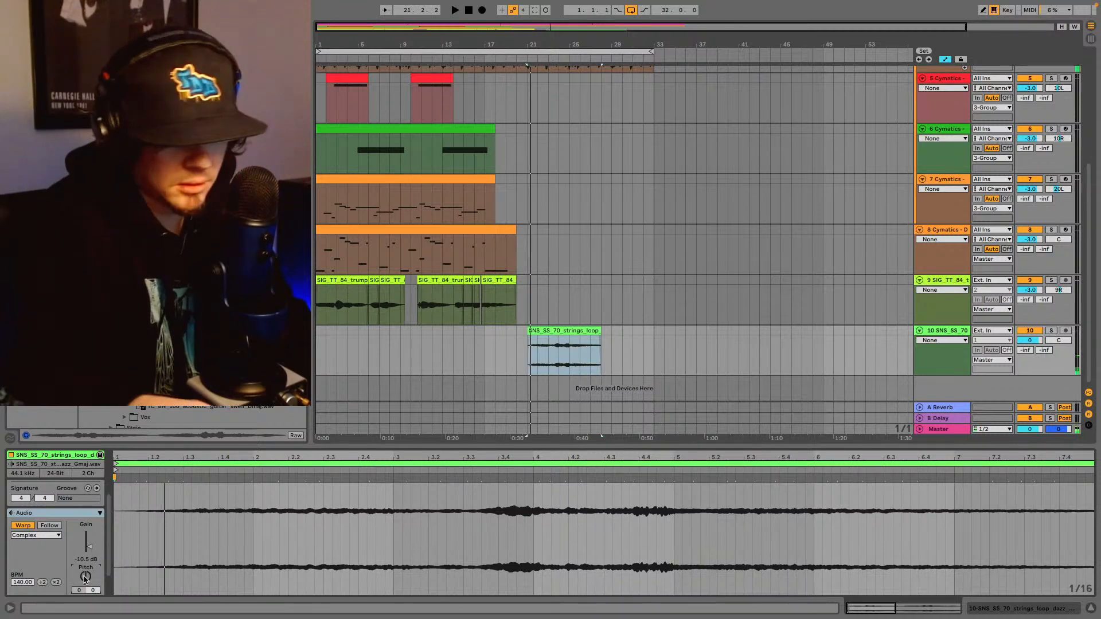
scroll(84, 579, up, 1)
key(space)
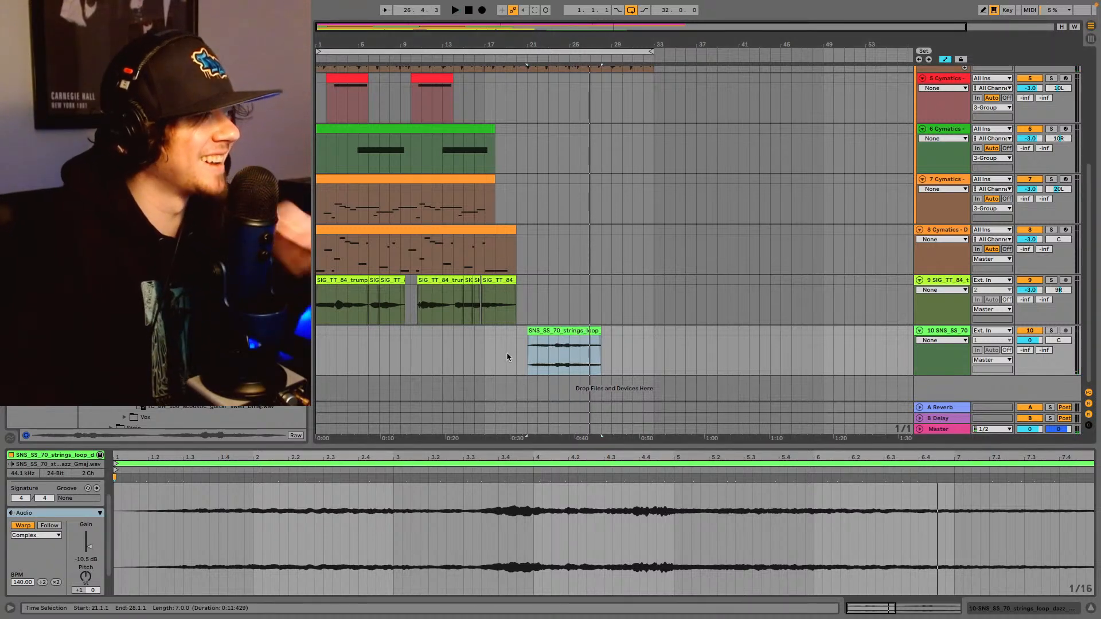
key(space)
click(485, 350)
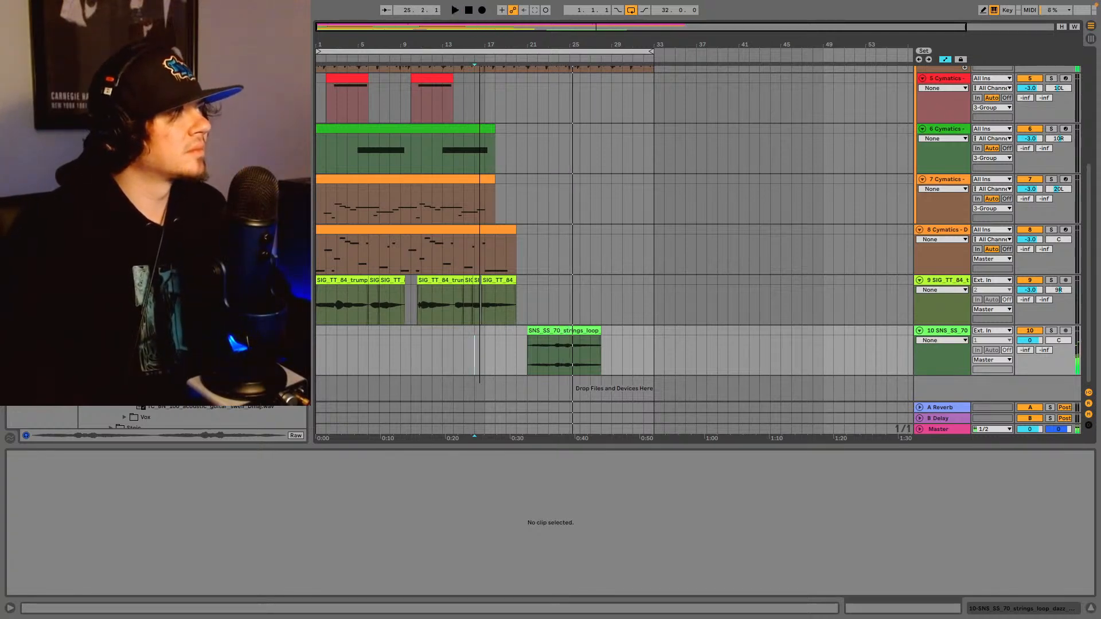
- Play the strings clip from its start at 21.1.1 to listen for its chord changes
drag(584, 45, 602, 98)
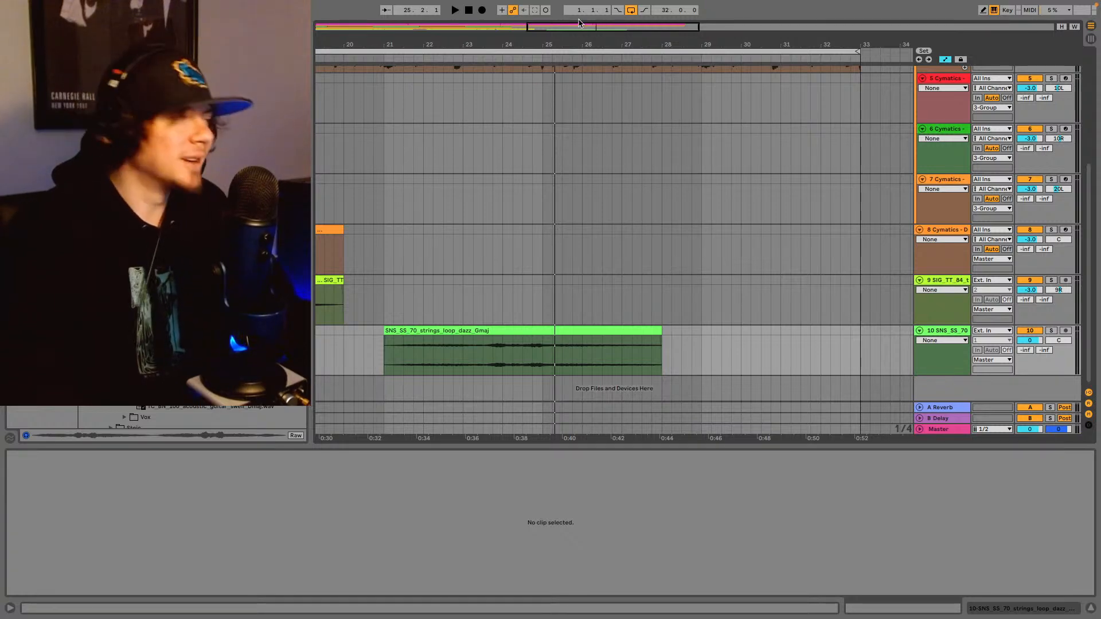
mouse_move(570, 22)
mouse_down()
mouse_move(580, 83)
mouse_move(575, 40)
mouse_move(558, 26)
mouse_up()
click(418, 362)
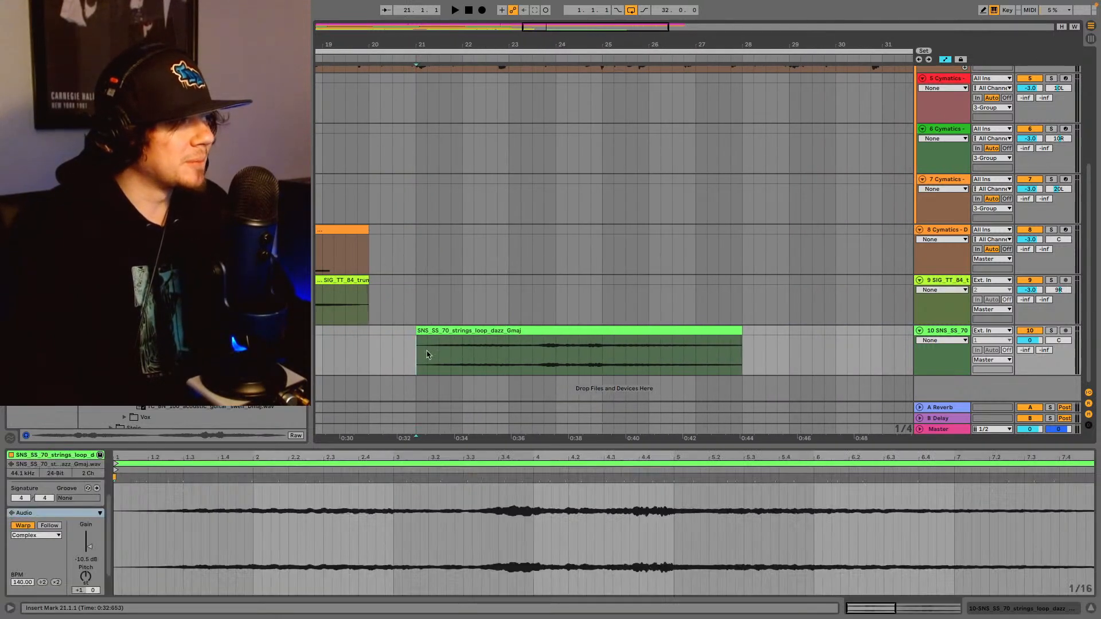
key(space)
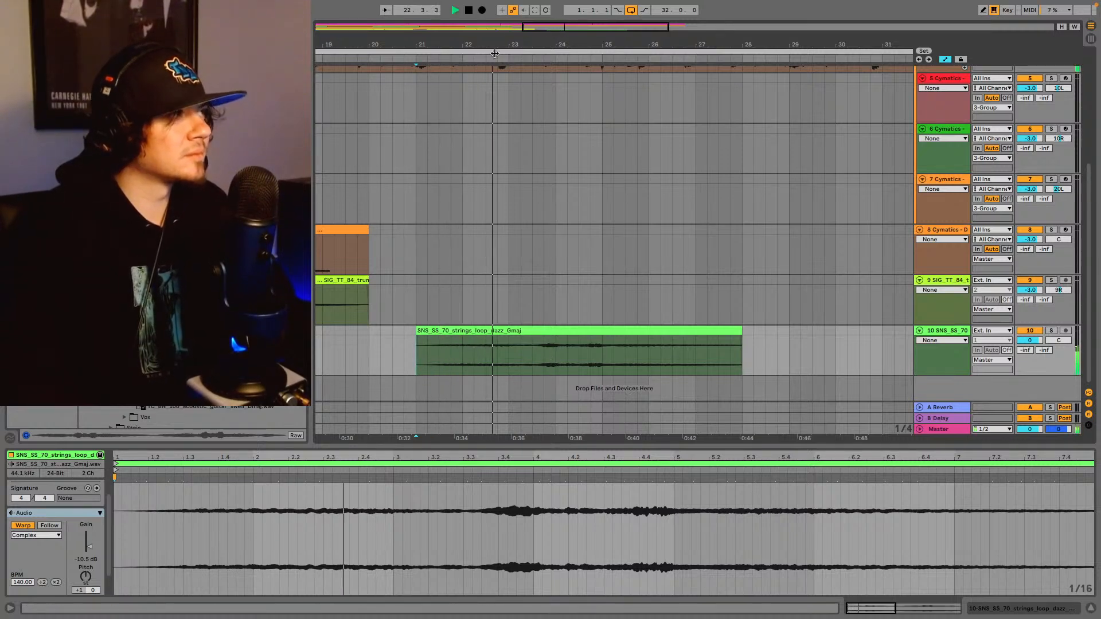
- Locate the chord change in the strings clip by ear and split the clip at 23.3.1
drag(425, 45, 601, 152)
key(space)
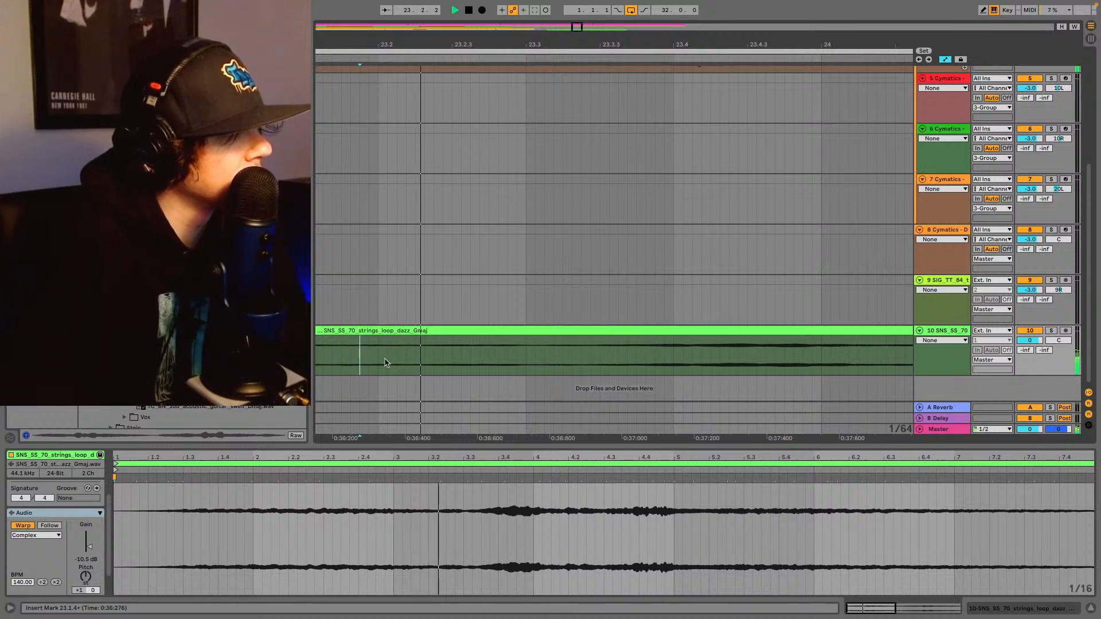
key(space)
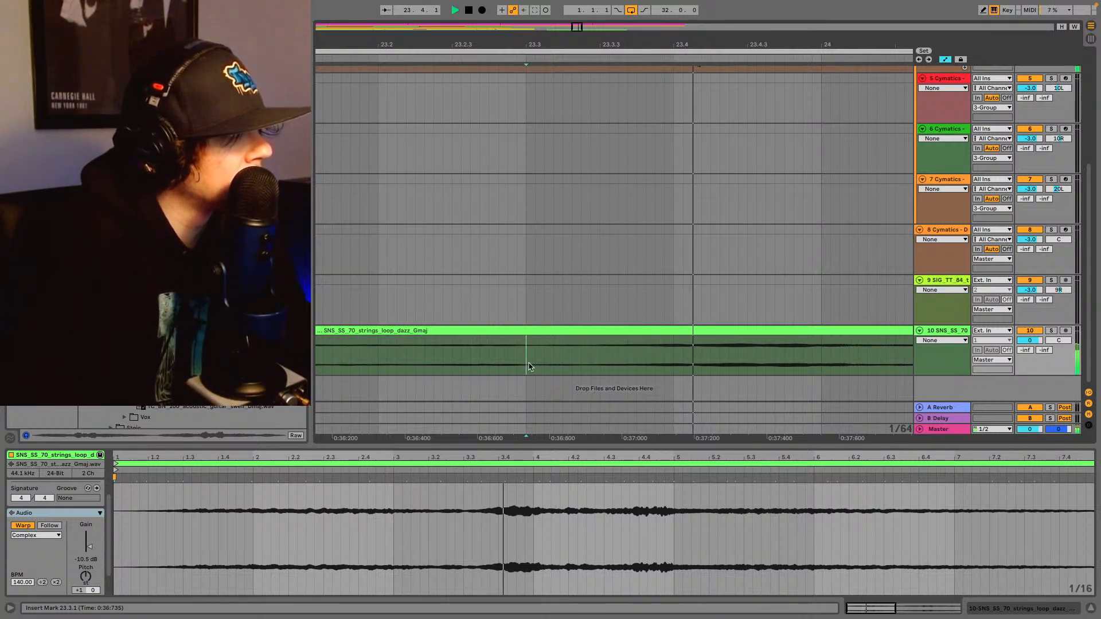
key(space)
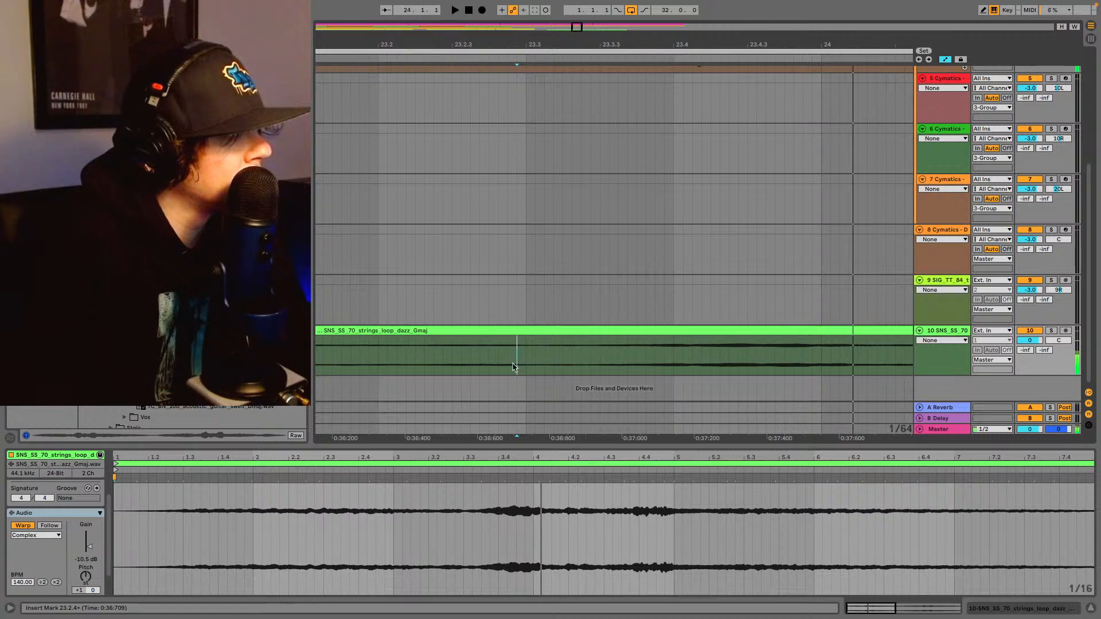
click(507, 365)
click(526, 366)
key(space)
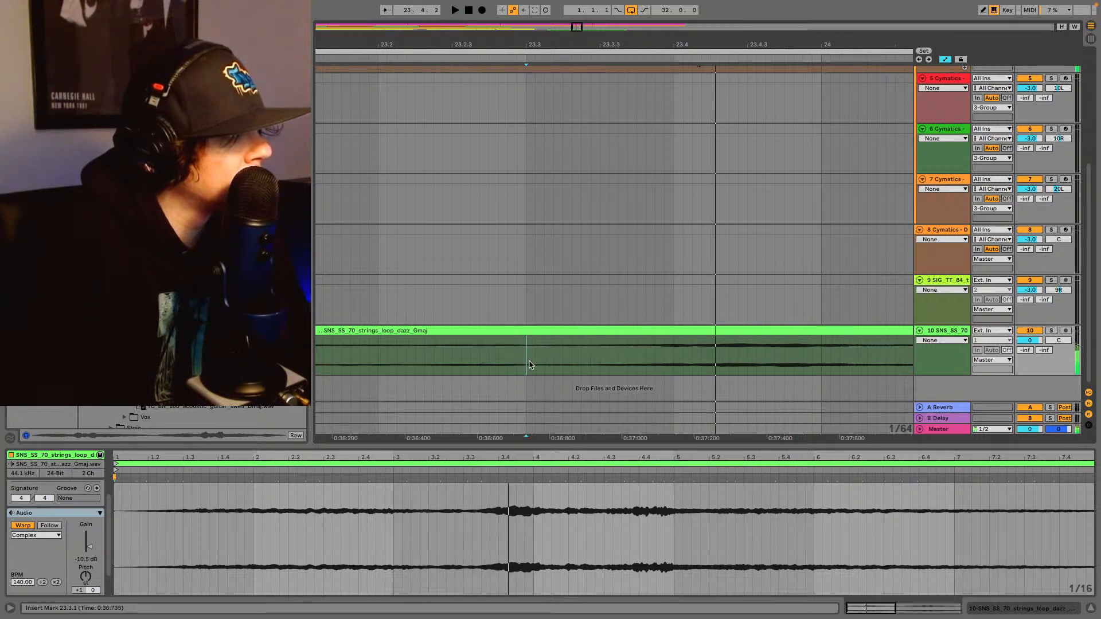
key(ctrl+e)
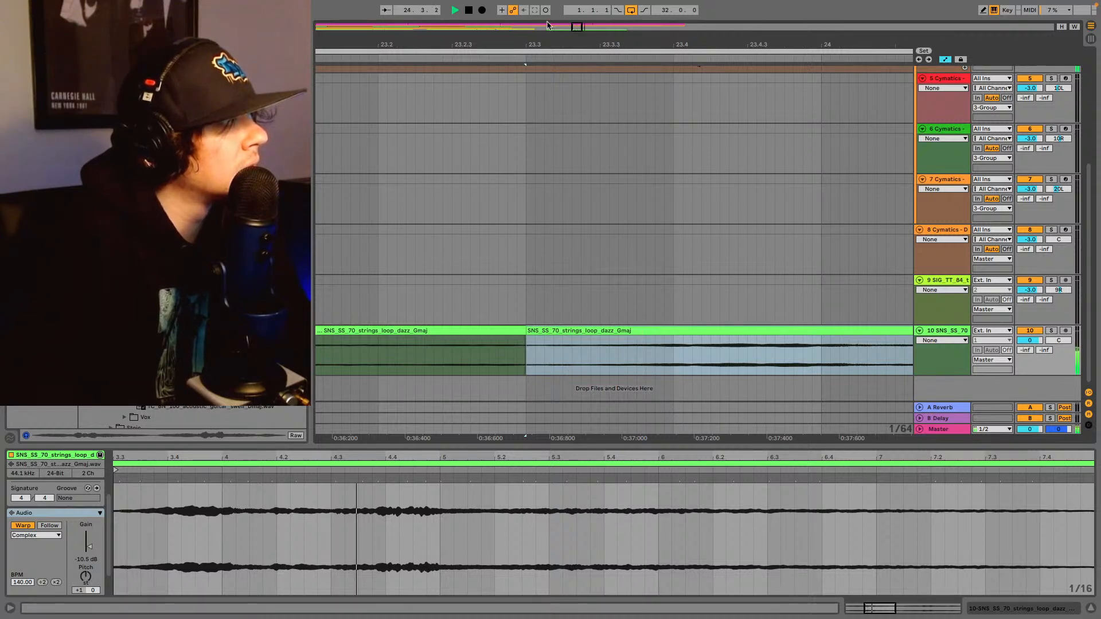
- Audition the strings around bar 25 and split the clip again at 25.1.1
key(space)
mouse_move(580, 28)
mouse_down()
mouse_move(592, 7)
mouse_move(594, 28)
mouse_up()
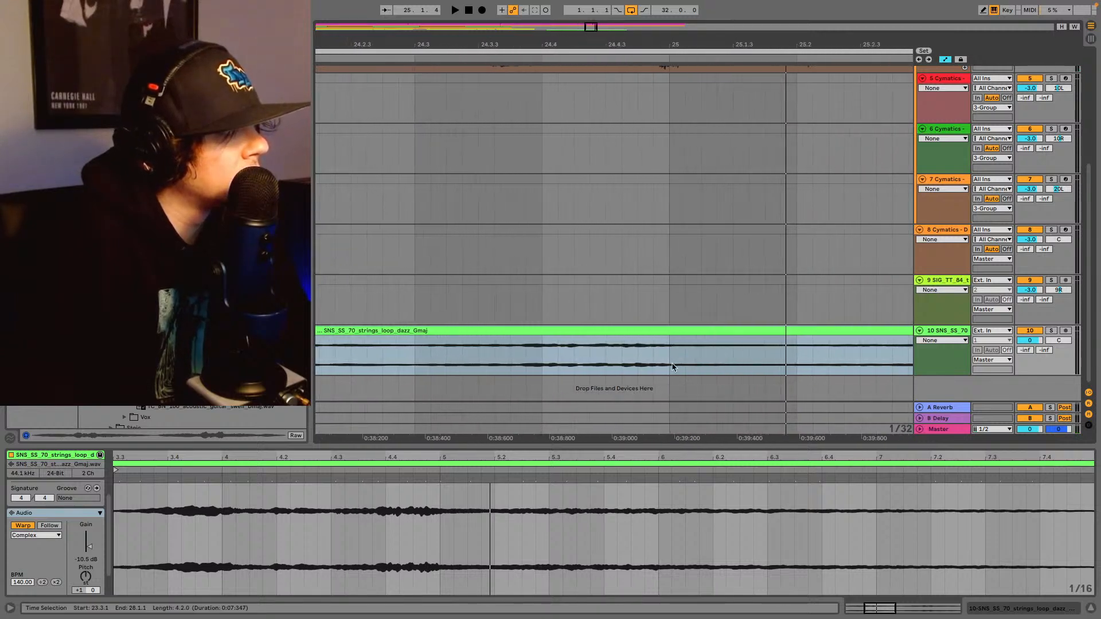
click(654, 365)
key(space)
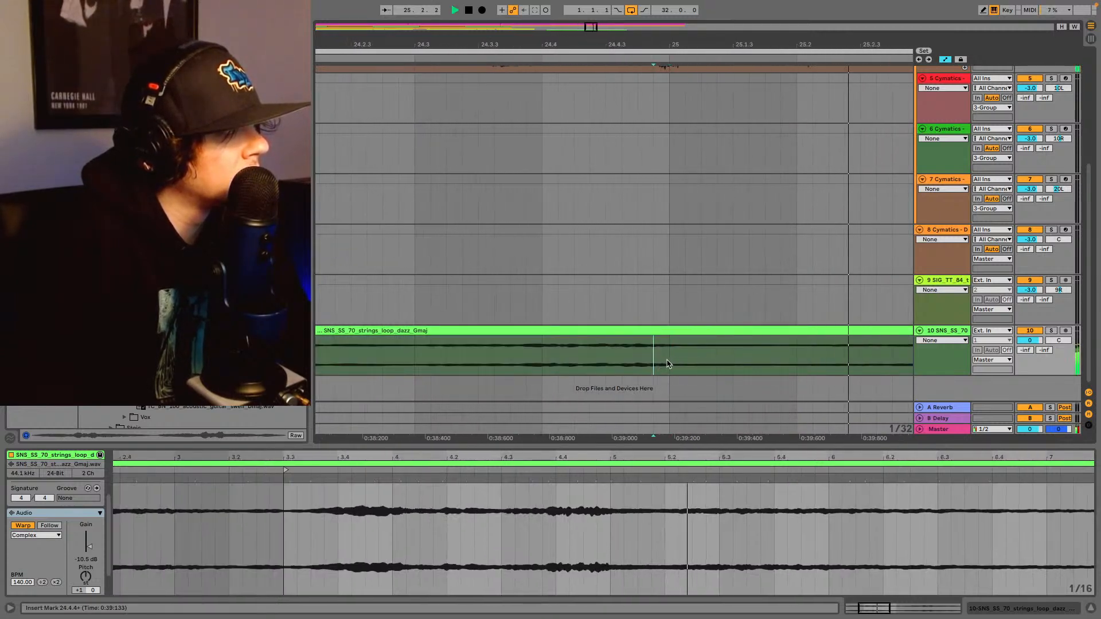
click(667, 365)
key(ctrl+e)
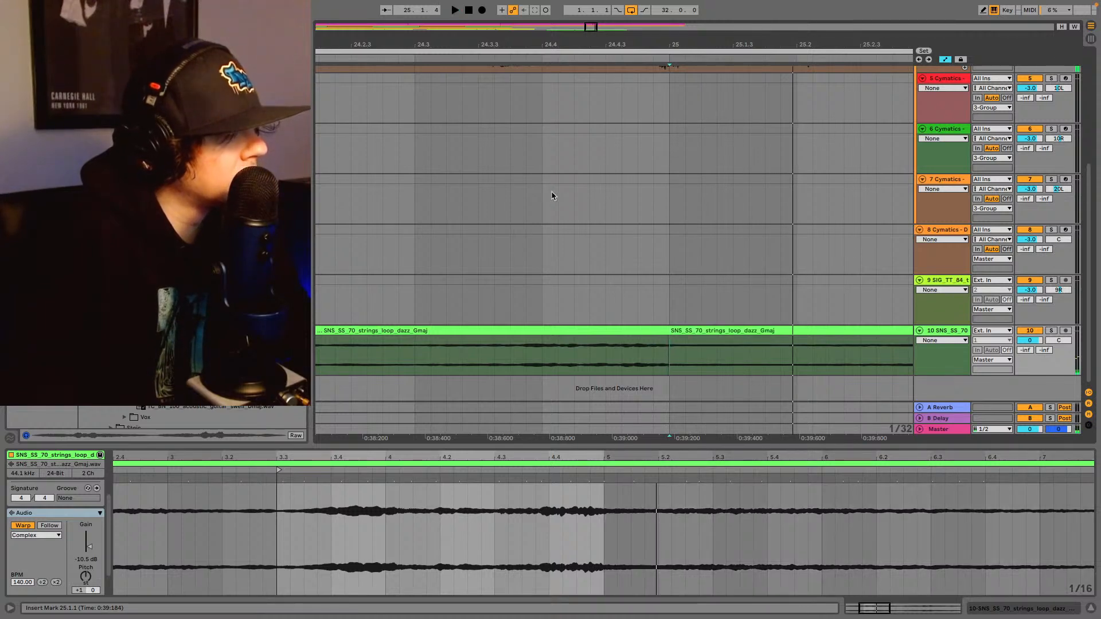
- Transpose the strings slice starting at 23.3.1 to -1 semitone, auditioning it along the way
drag(593, 25, 602, 201)
click(632, 332)
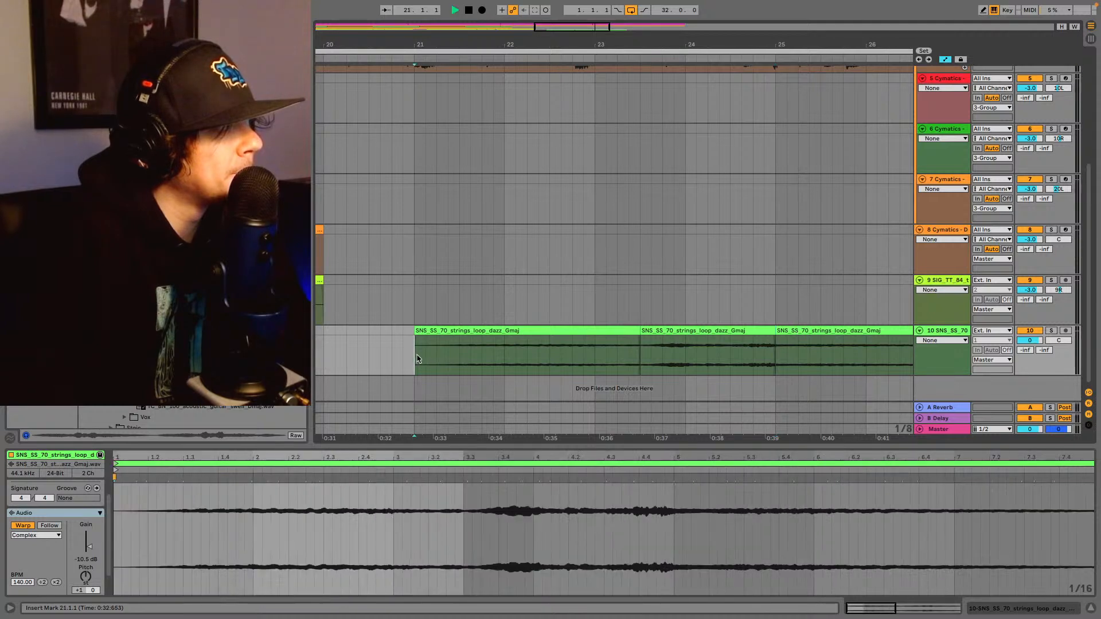
click(668, 331)
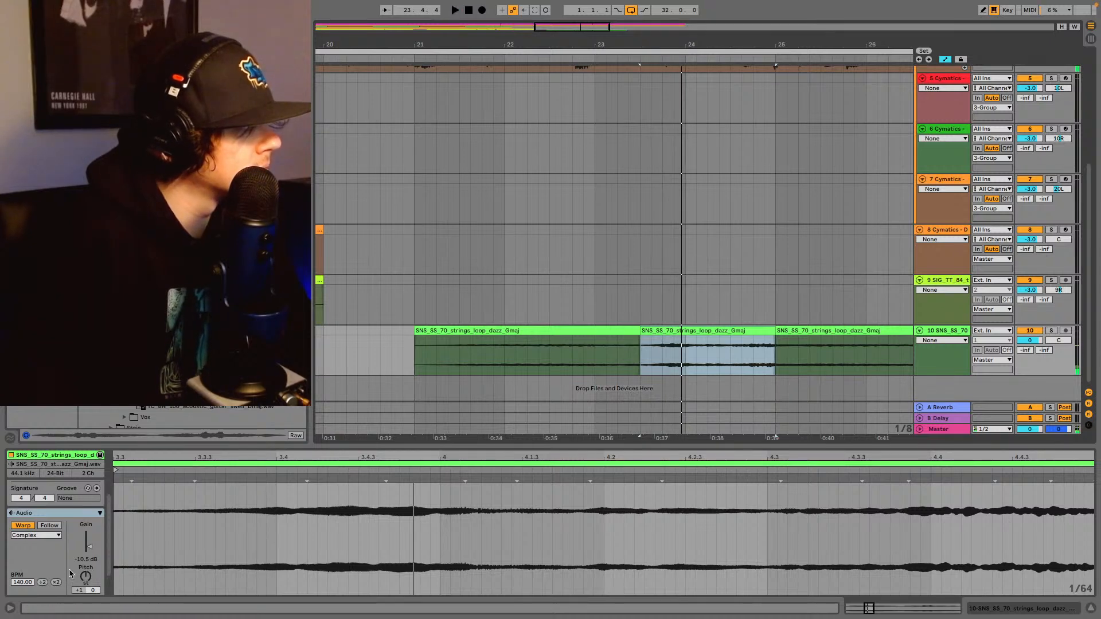
click(113, 571)
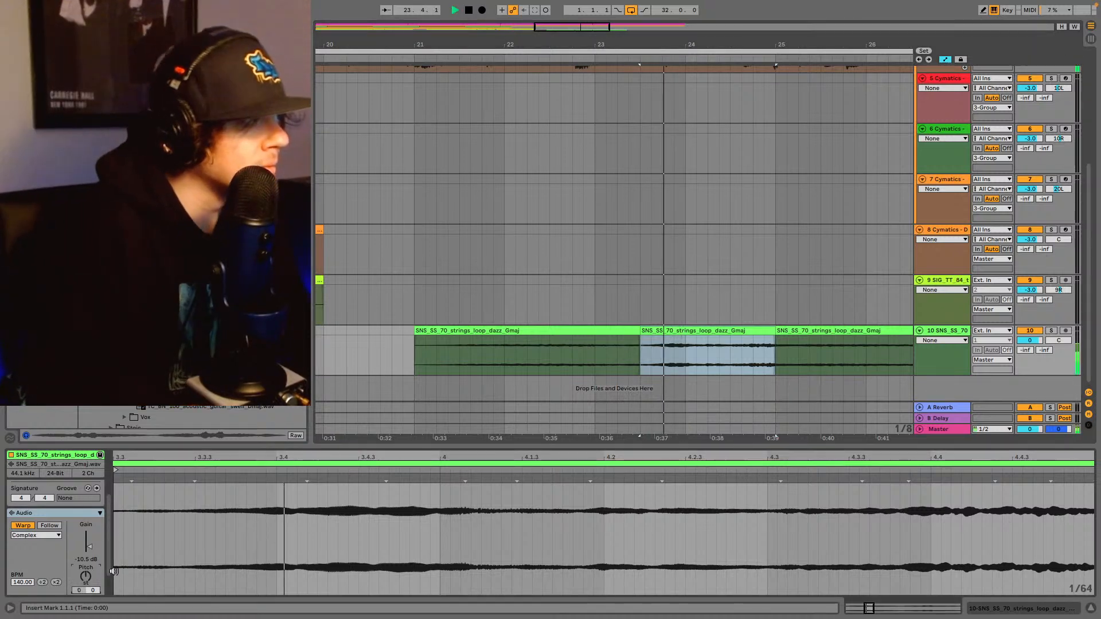
key(Down)
key(space)
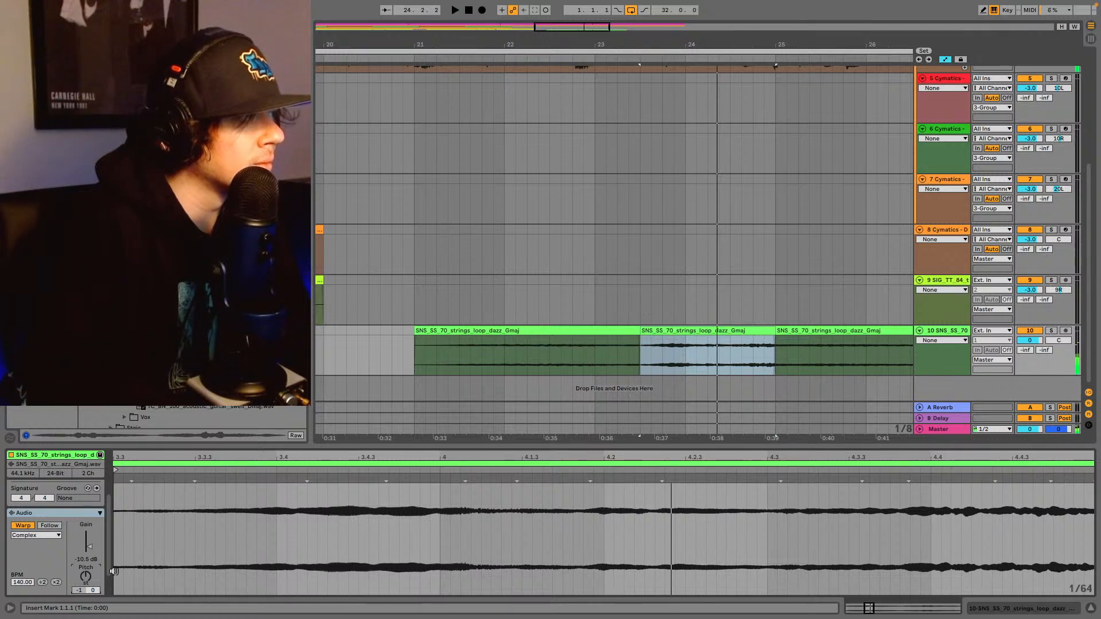
key(space)
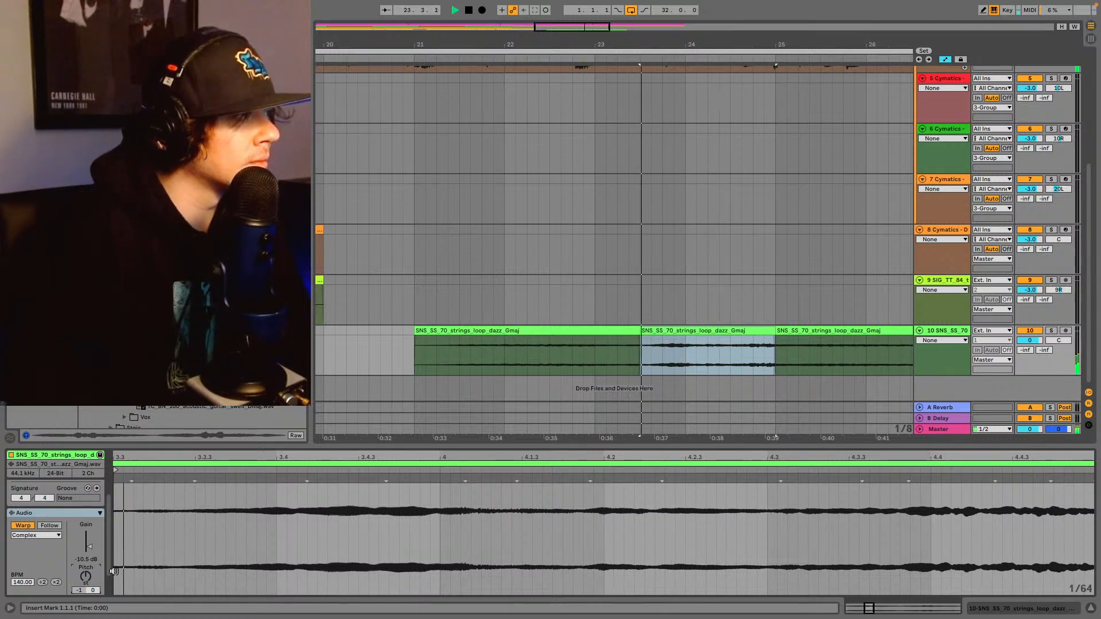
- Split the strings slice starting at 23.3.1 again at 24.1.1 and 24.3.1
click(685, 362)
key(space)
key(ctrl+e)
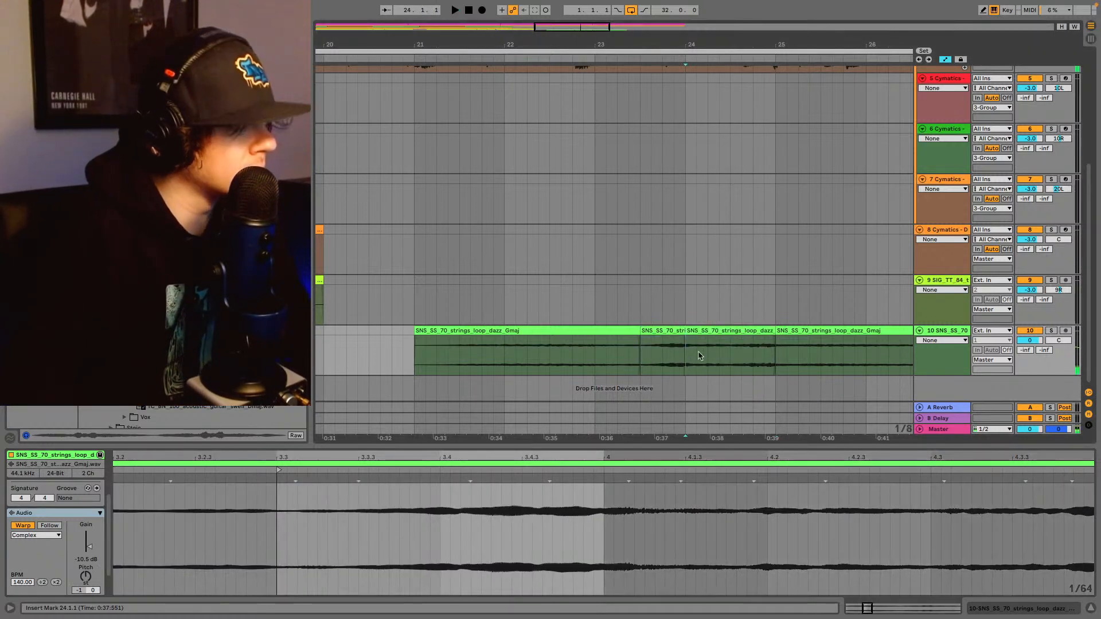
click(730, 360)
key(ctrl+e)
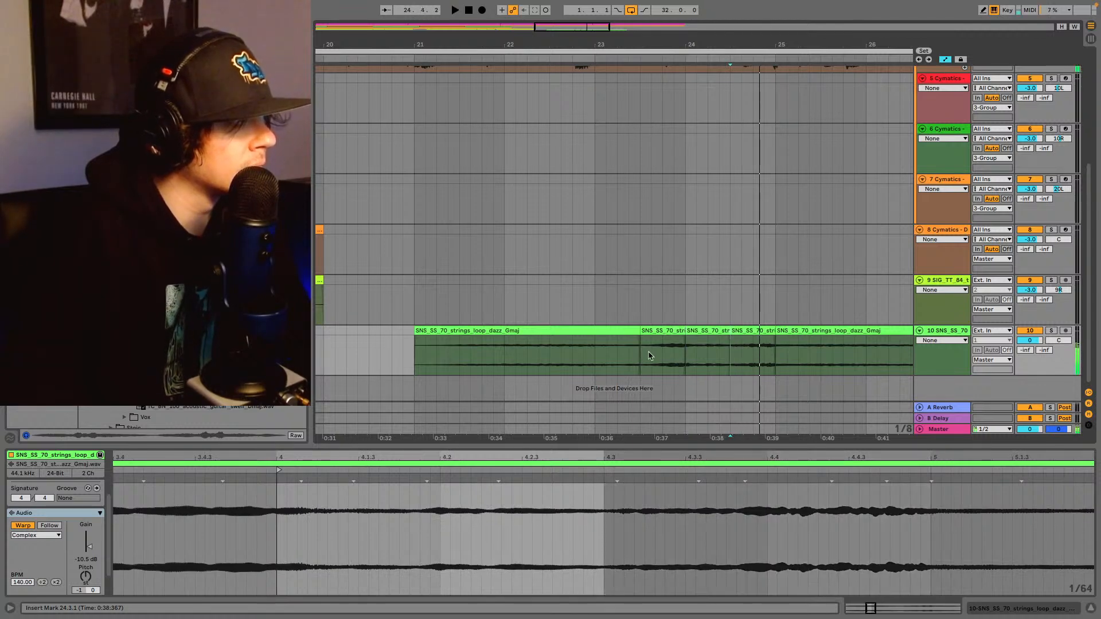
- Set the transposition of the strings slice starting at 24.1.1 to +1 semitone and play the strings from 21.1.1
click(633, 360)
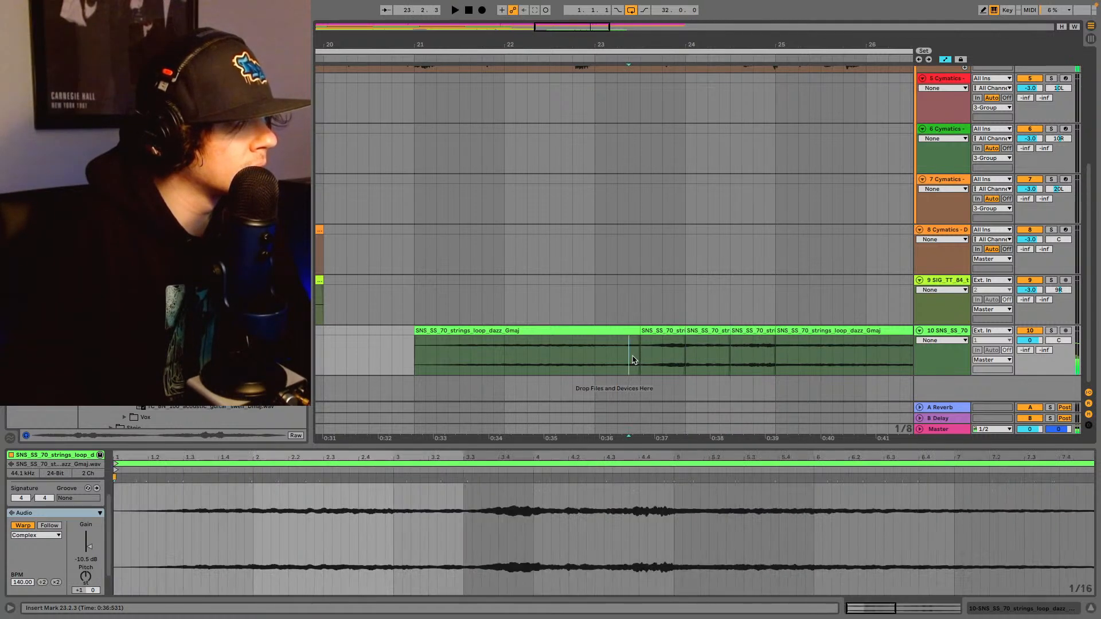
click(705, 332)
drag(85, 579, 90, 577)
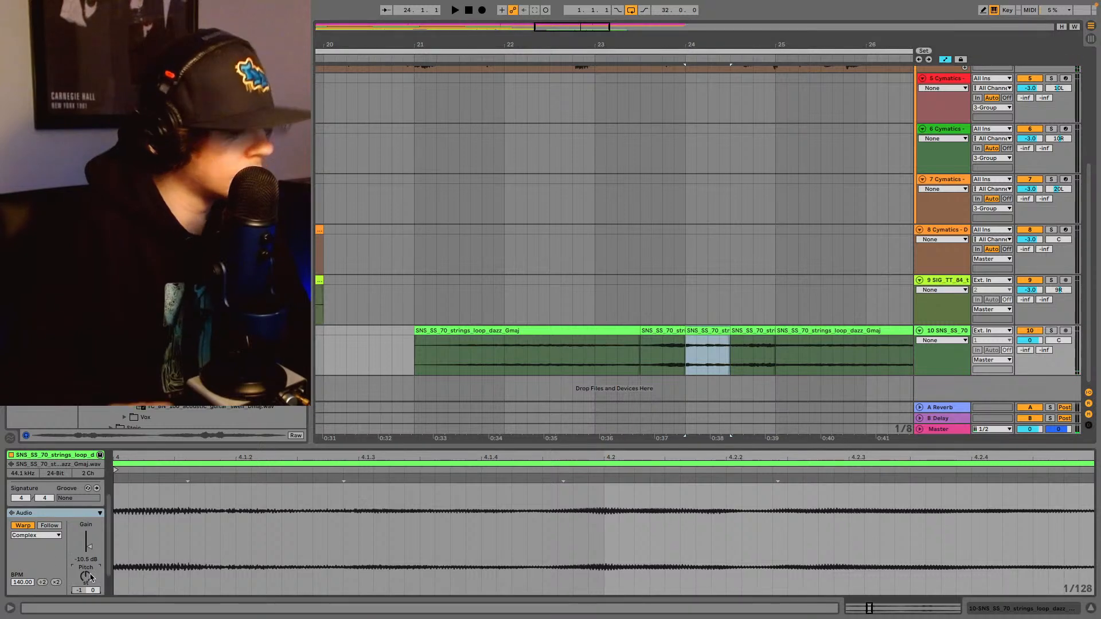
key(space)
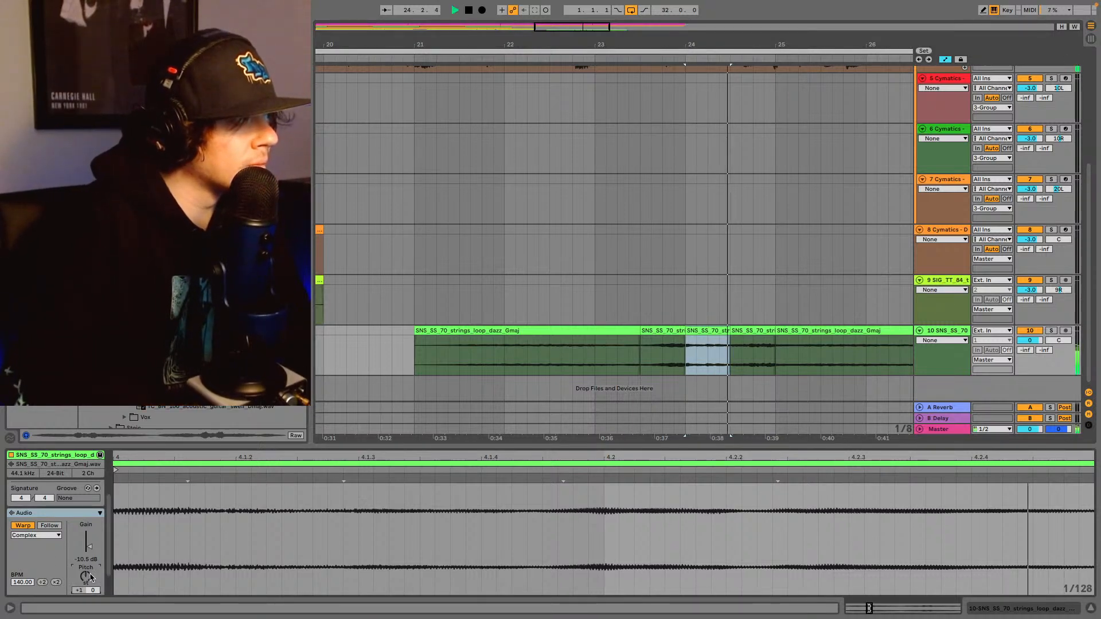
click(416, 346)
key(space)
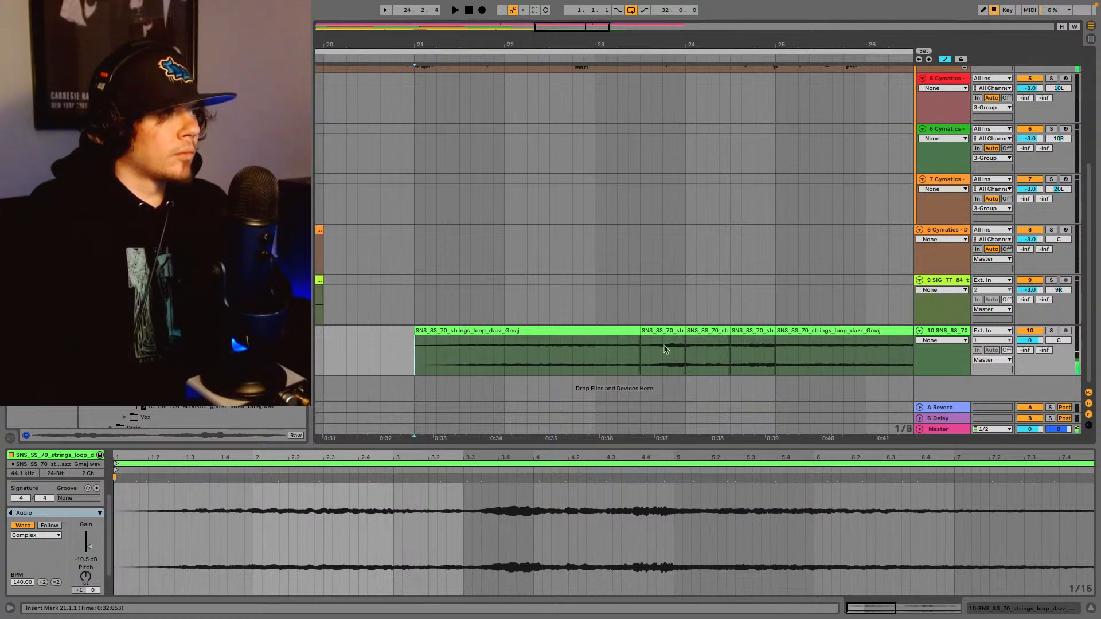
key(space)
- Lower the transposition of the strings slice starting at 24.3.1 step by step to -6 semitones, auditioning each change
click(754, 331)
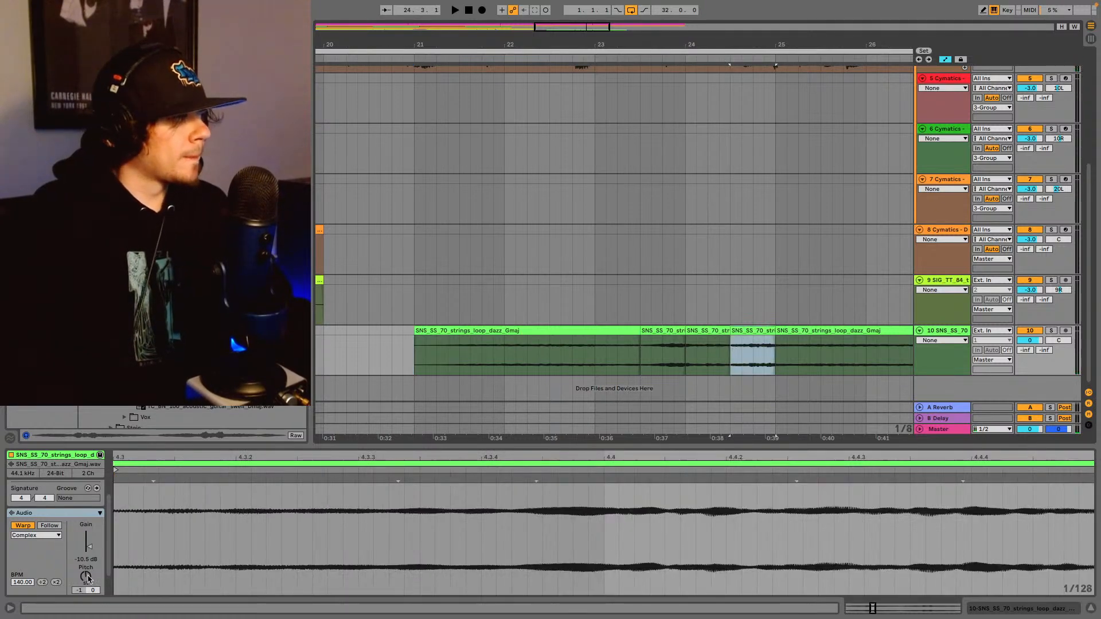
key(Down)
key(space)
key(space)
key(Down)
key(space)
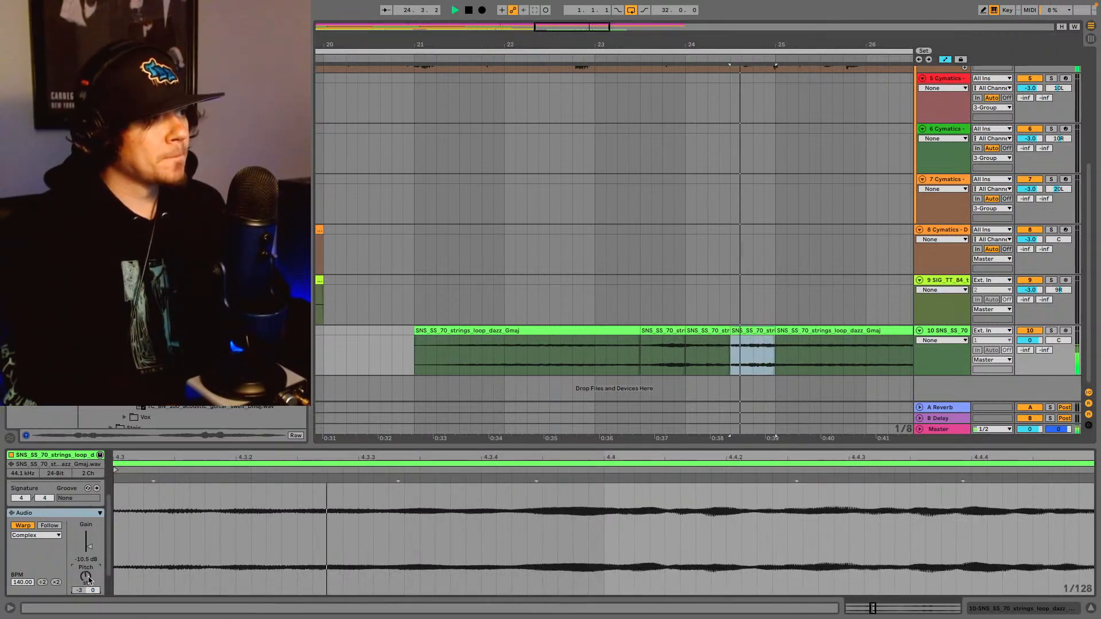
key(space)
key(Down)
key(space)
key(space)
key(Down)
key(space)
key(space)
key(Down)
key(space)
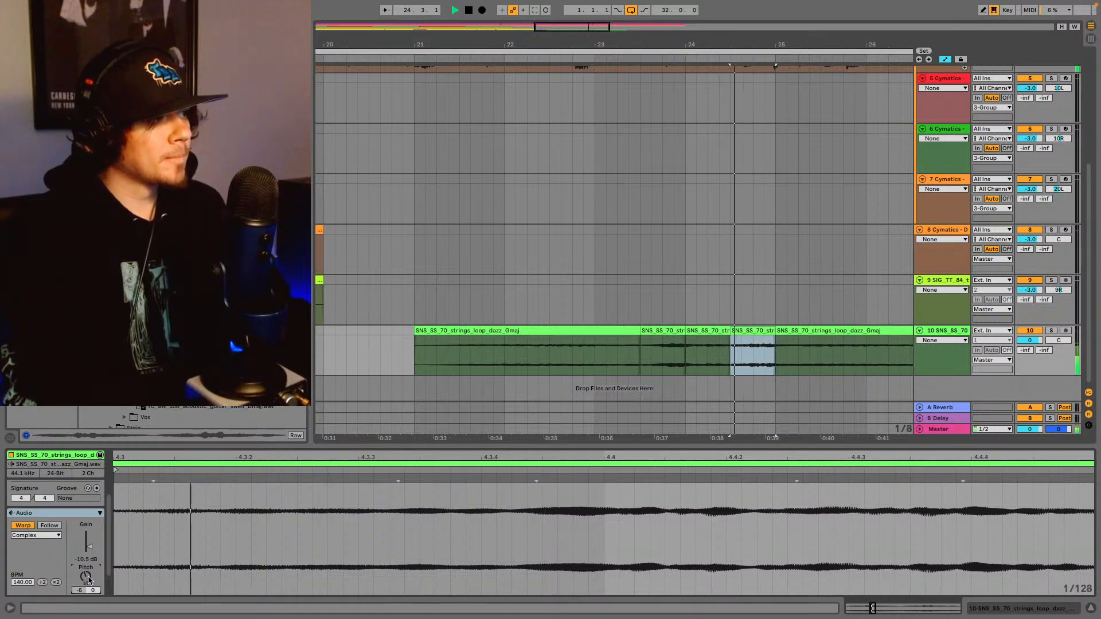
key(space)
key(space)
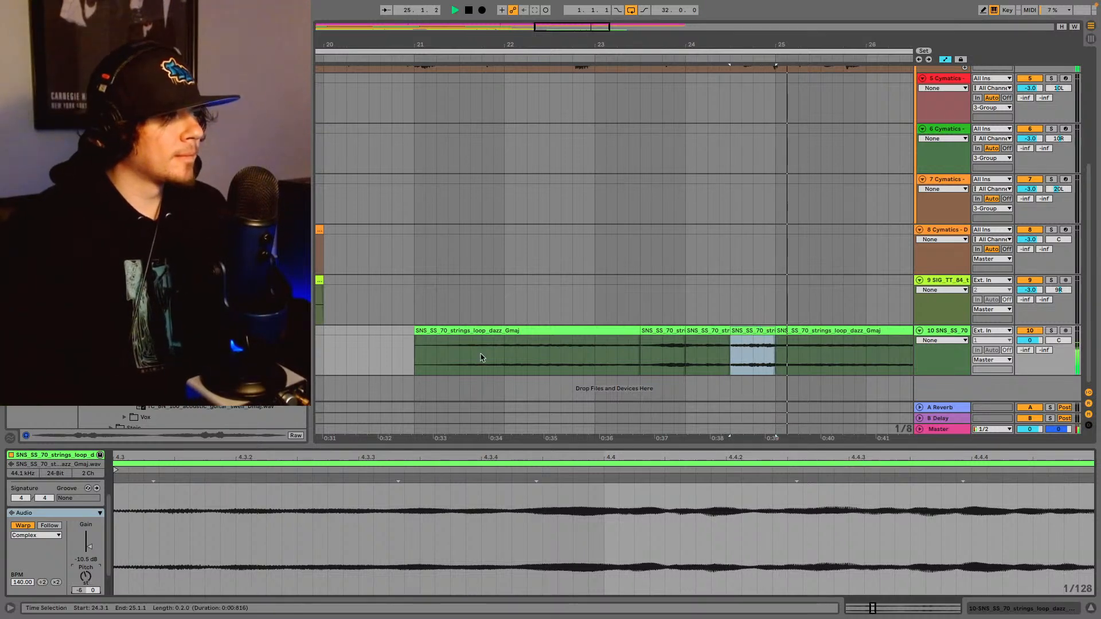
- Play the strings slices through from 21.1.1 to judge how the transposed chords follow one another
click(415, 354)
key(space)
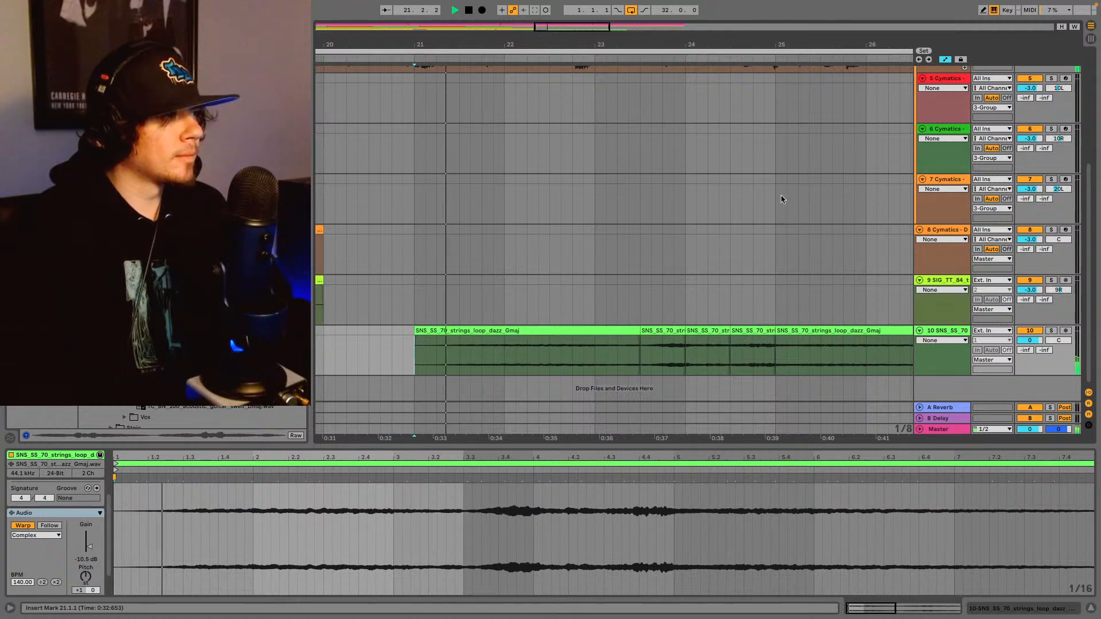
drag(632, 44, 543, 35)
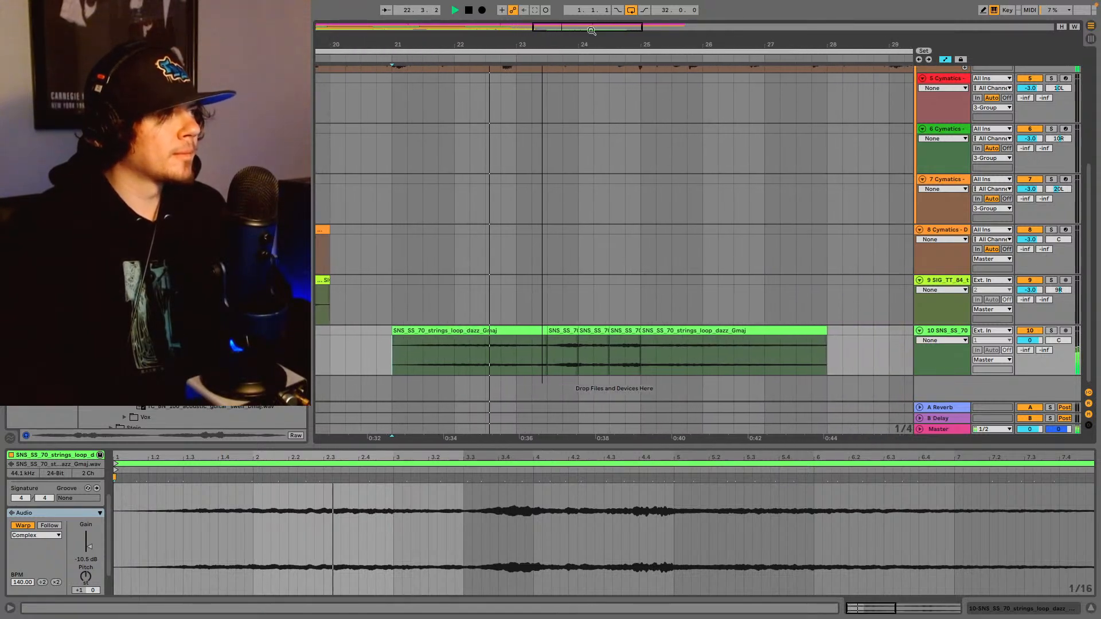
key(space)
click(707, 332)
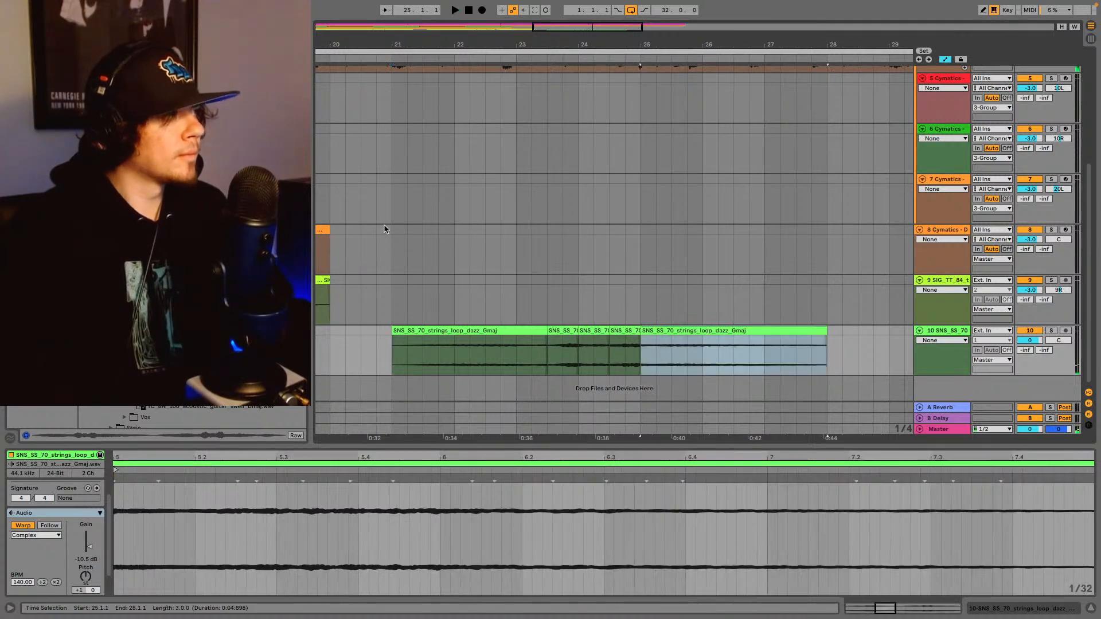
click(386, 350)
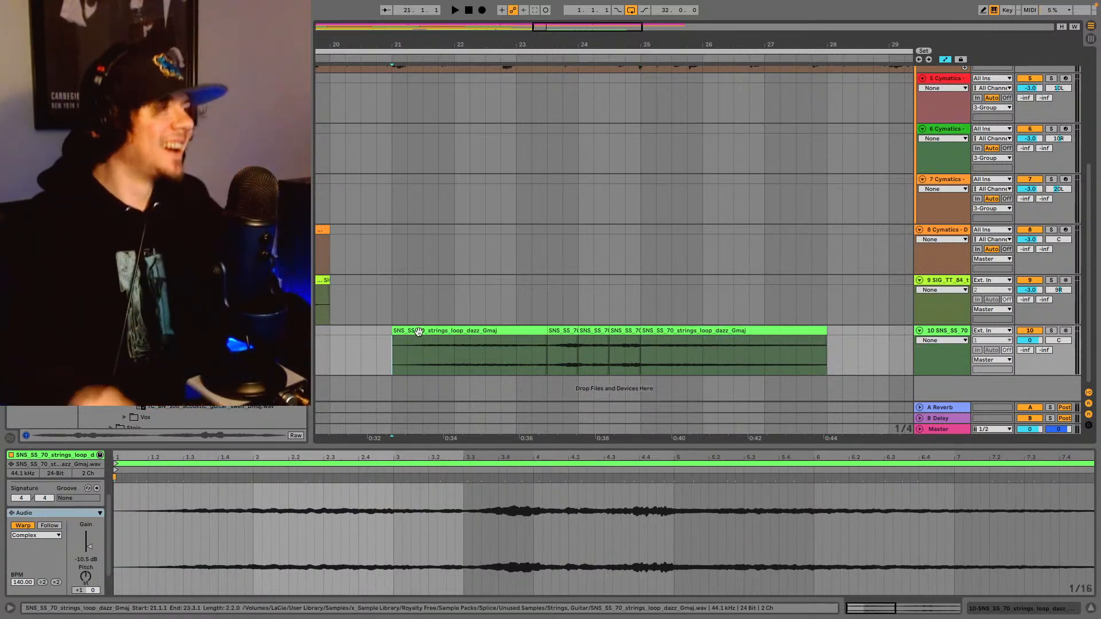
key(space)
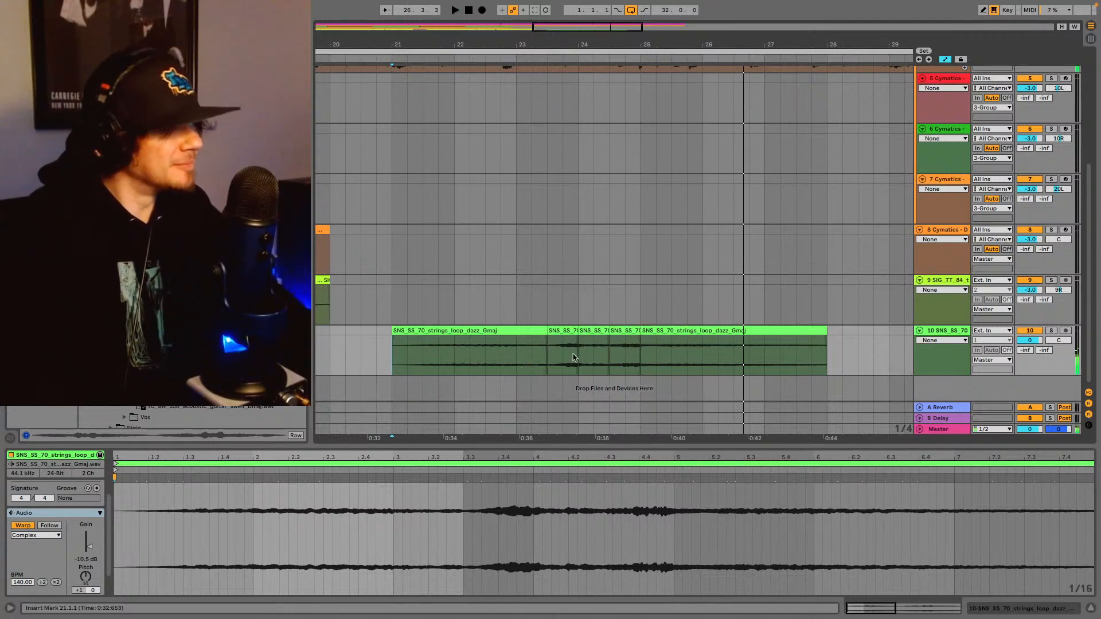
key(space)
- Lower the strings slice starting at 24.1.1 to -2 semitones by ear and play the strings from 23.1.1
click(571, 332)
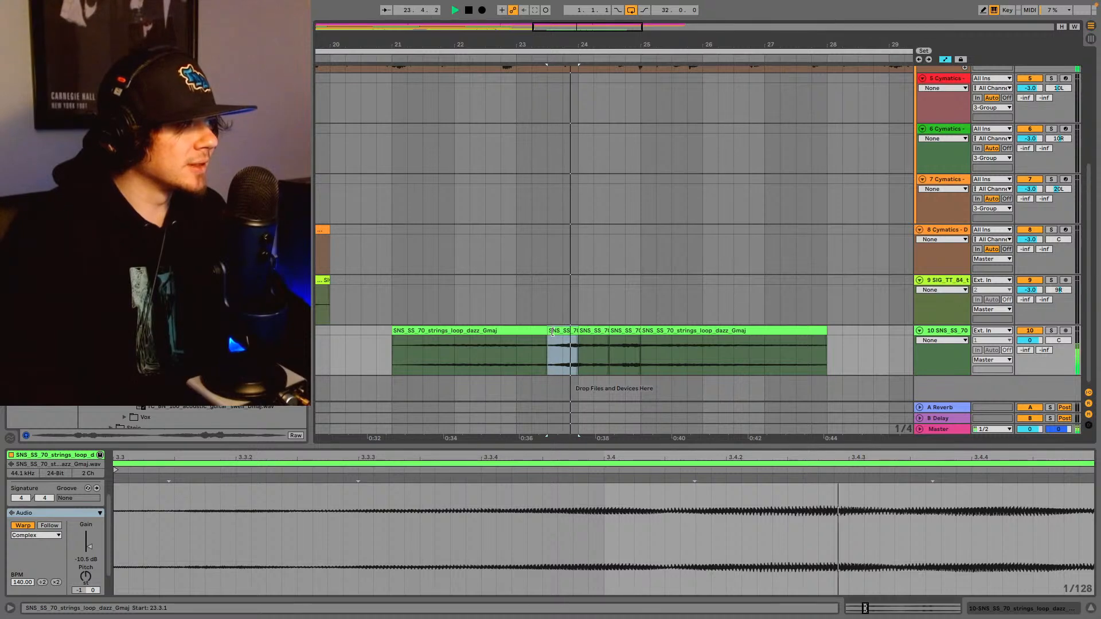
click(579, 345)
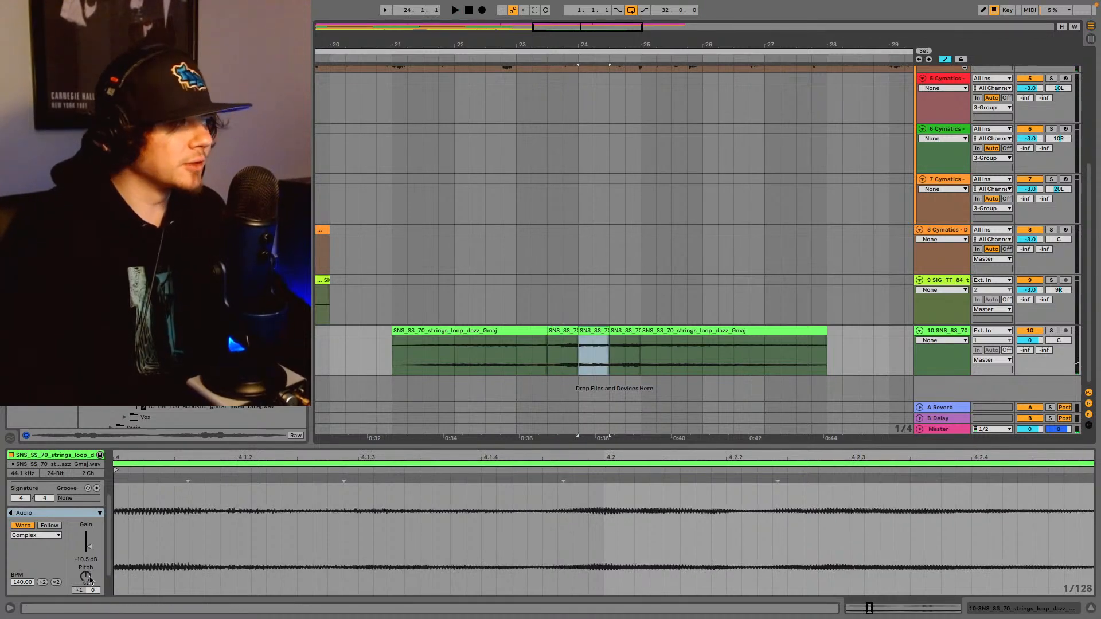
key(space)
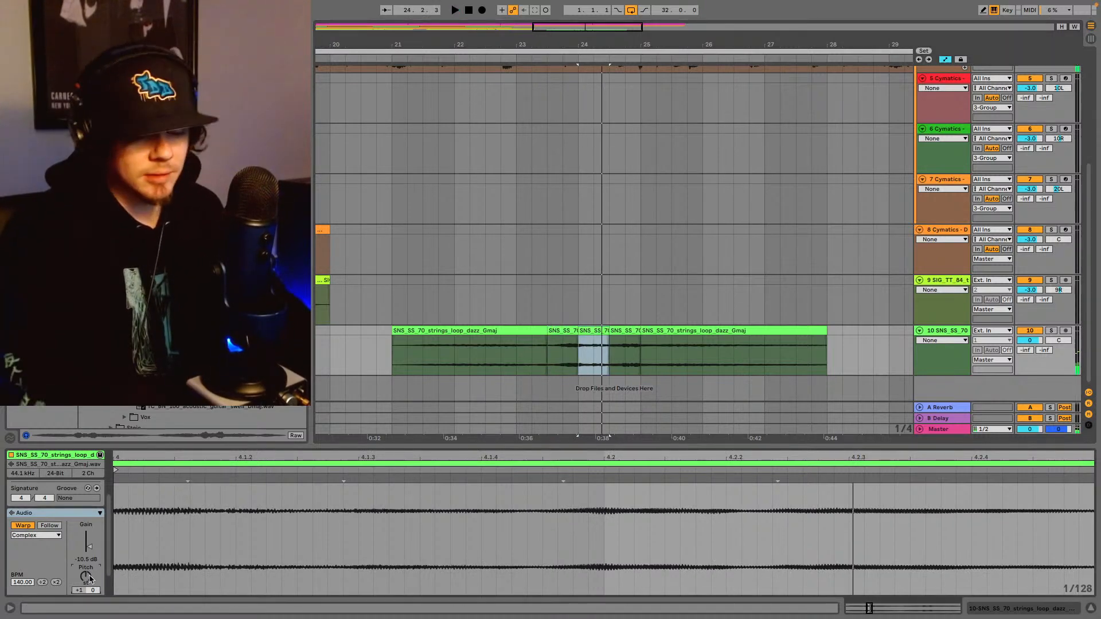
key(Down)
key(space)
key(space)
key(Down)
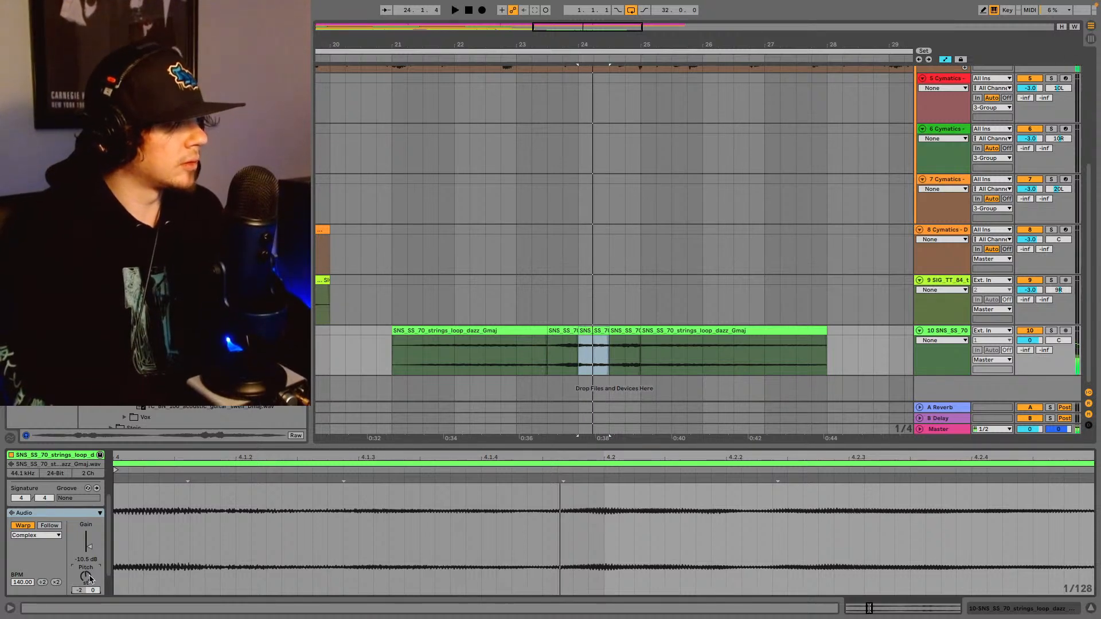
key(space)
key(space)
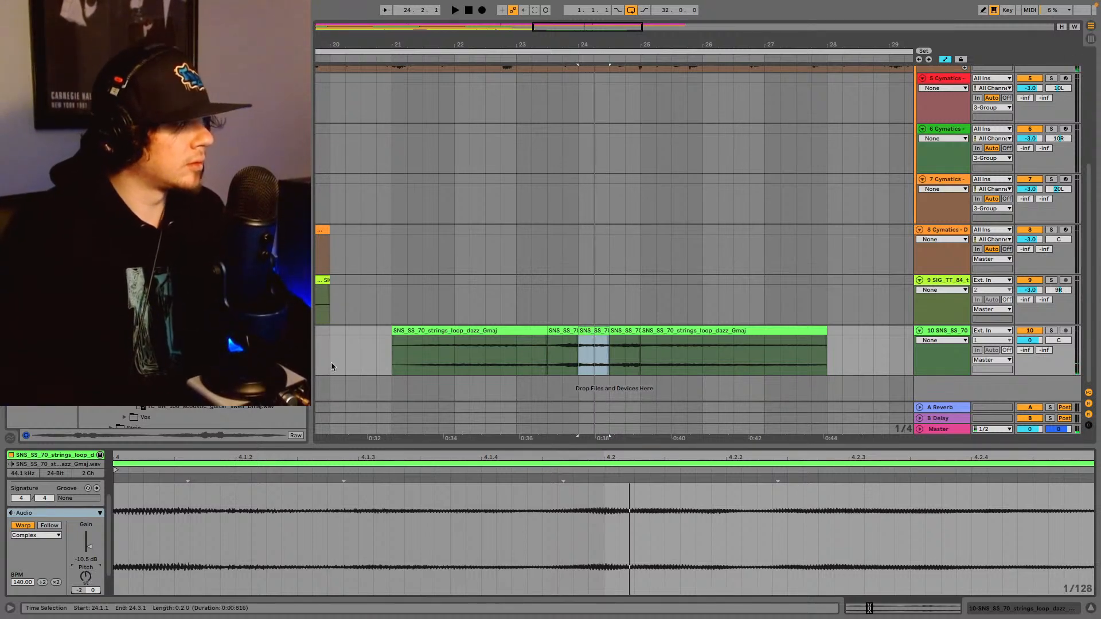
click(522, 363)
key(space)
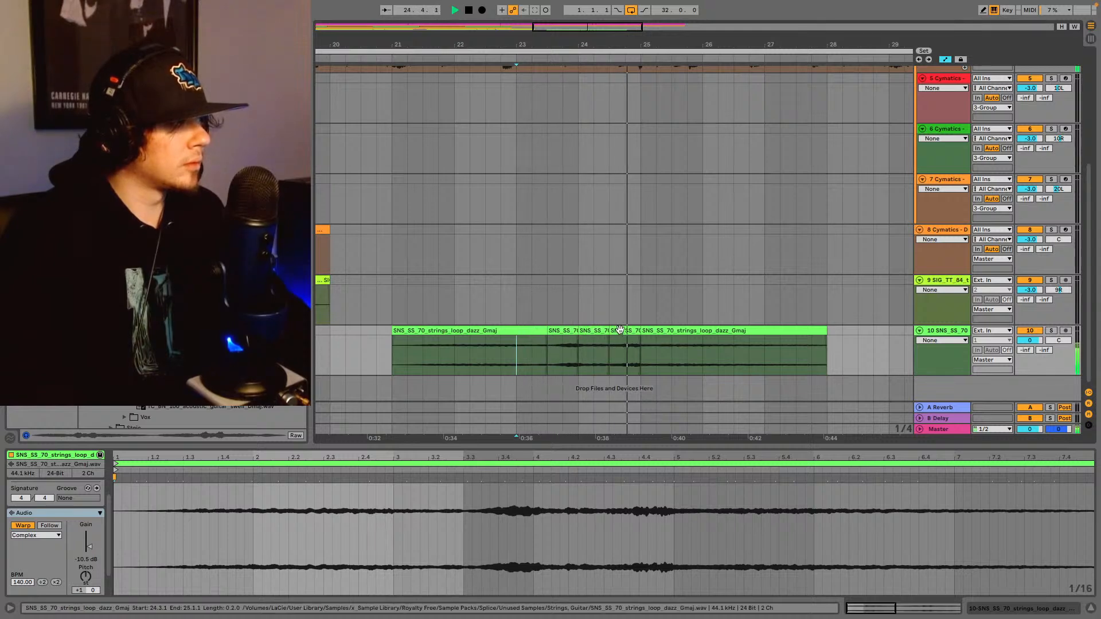
- Transpose the last strings slice, starting at 25.1.1, to -4 semitones and play the strings from 23.1.1
click(658, 331)
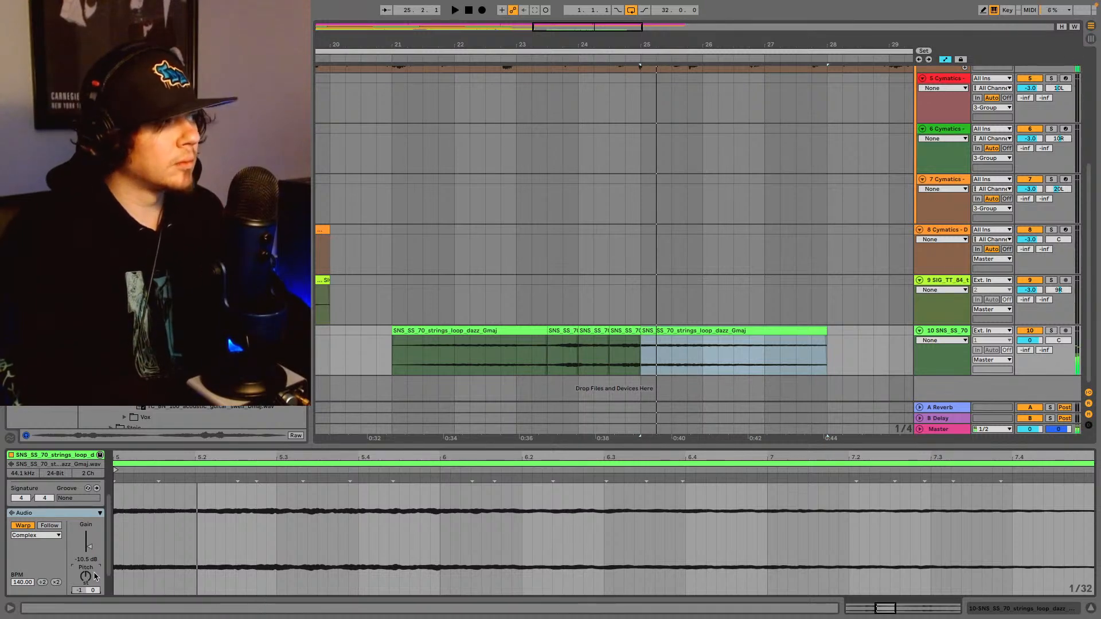
key(space)
key(Down)
key(space)
key(space)
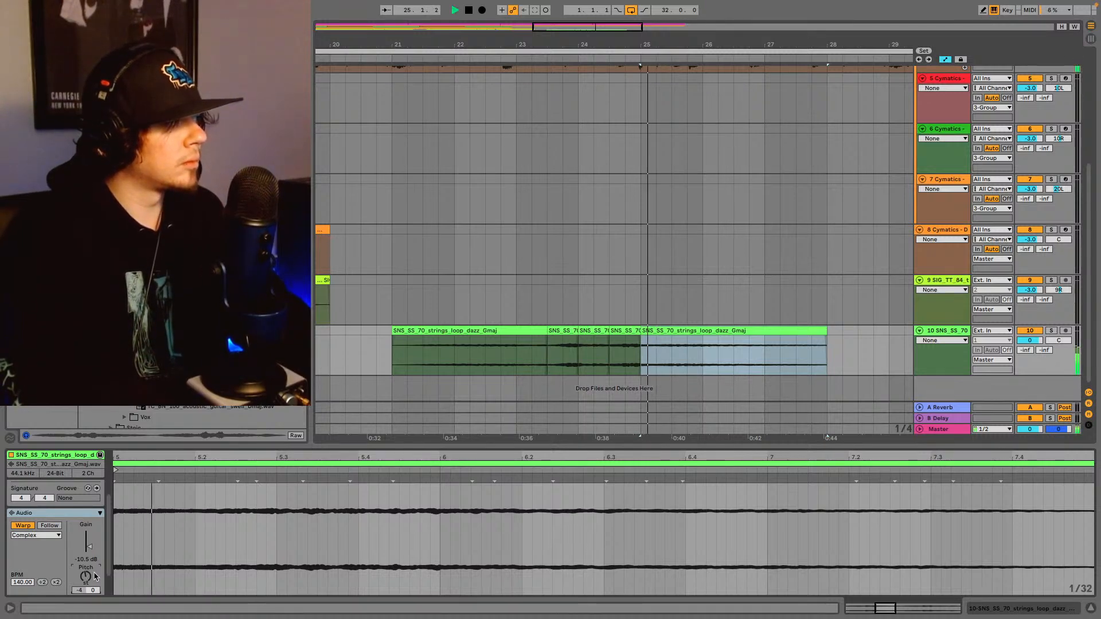
click(516, 356)
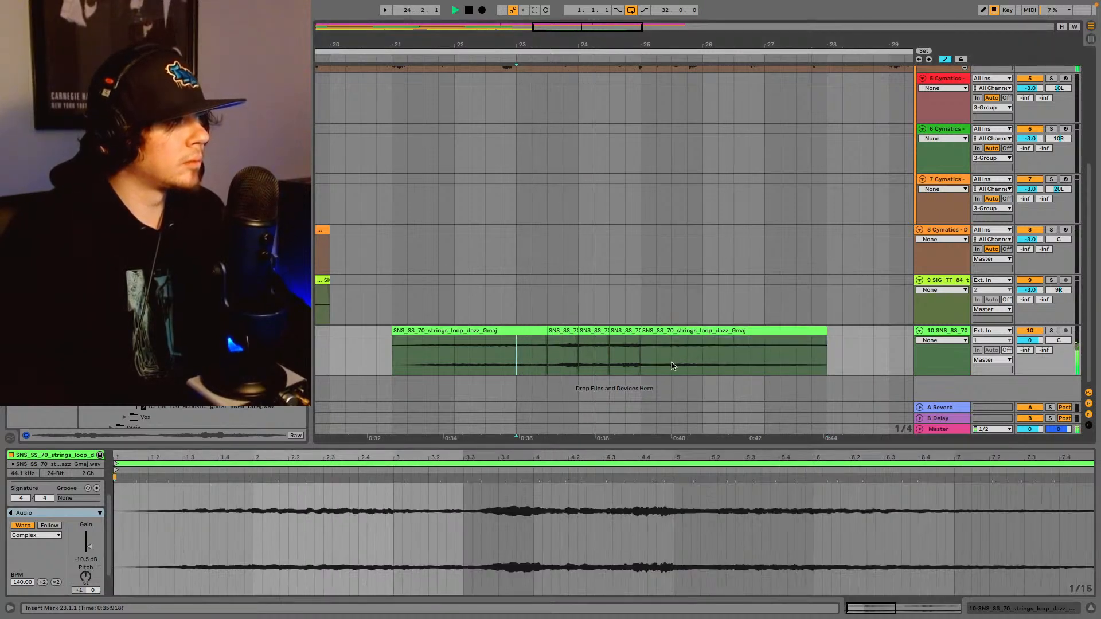
- Set the strings slice starting at 24.3.1 to -5 semitones and play the new chord sequence from 23.1.1
click(627, 343)
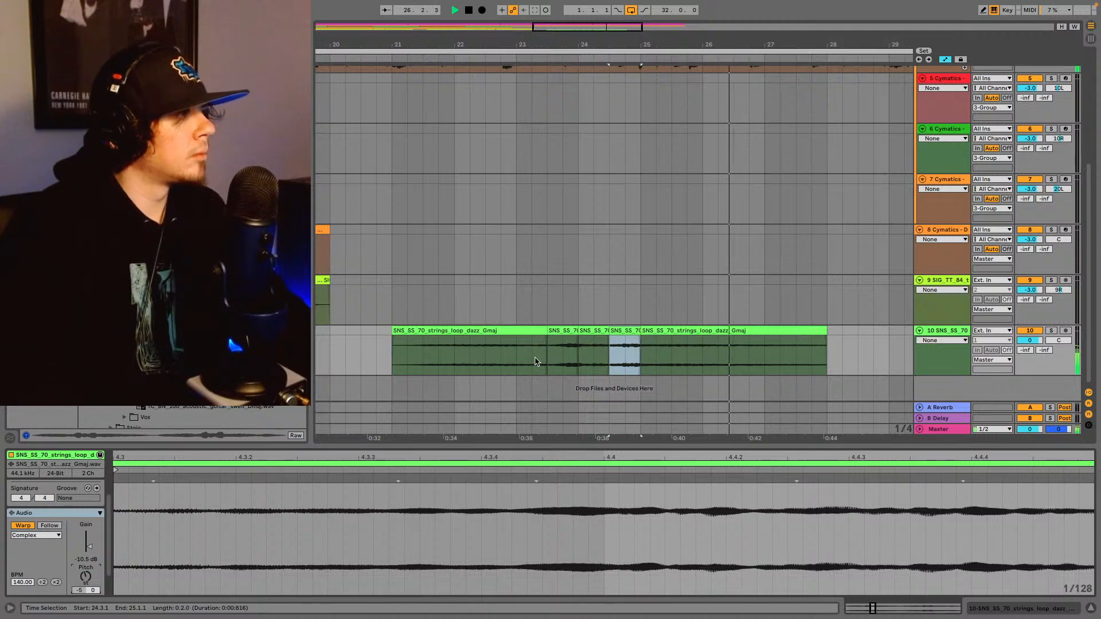
click(516, 363)
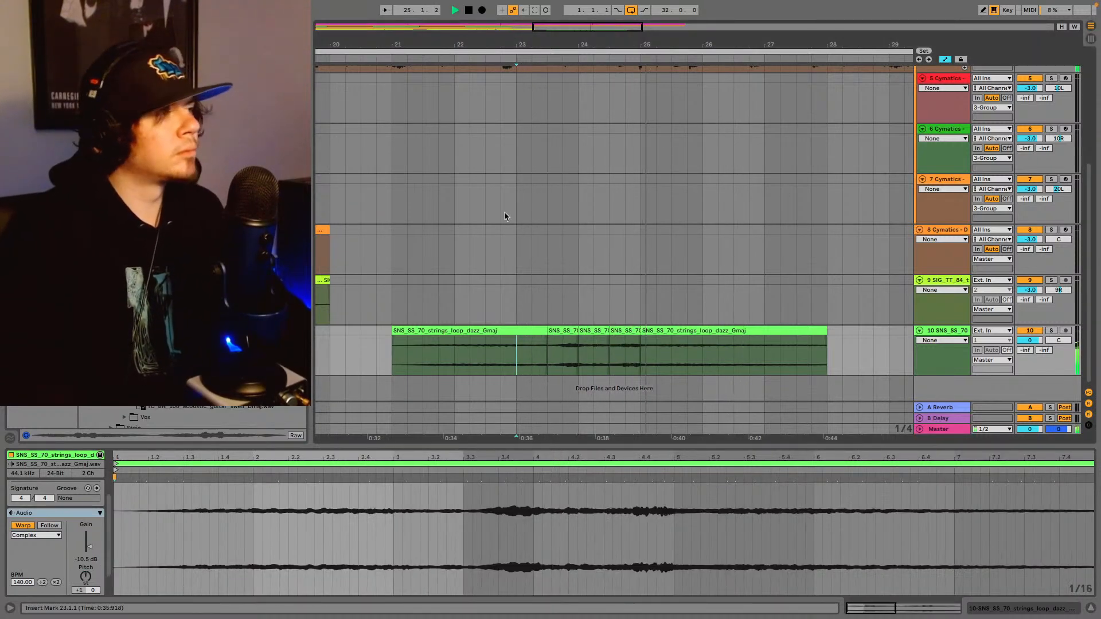
drag(584, 32, 628, 273)
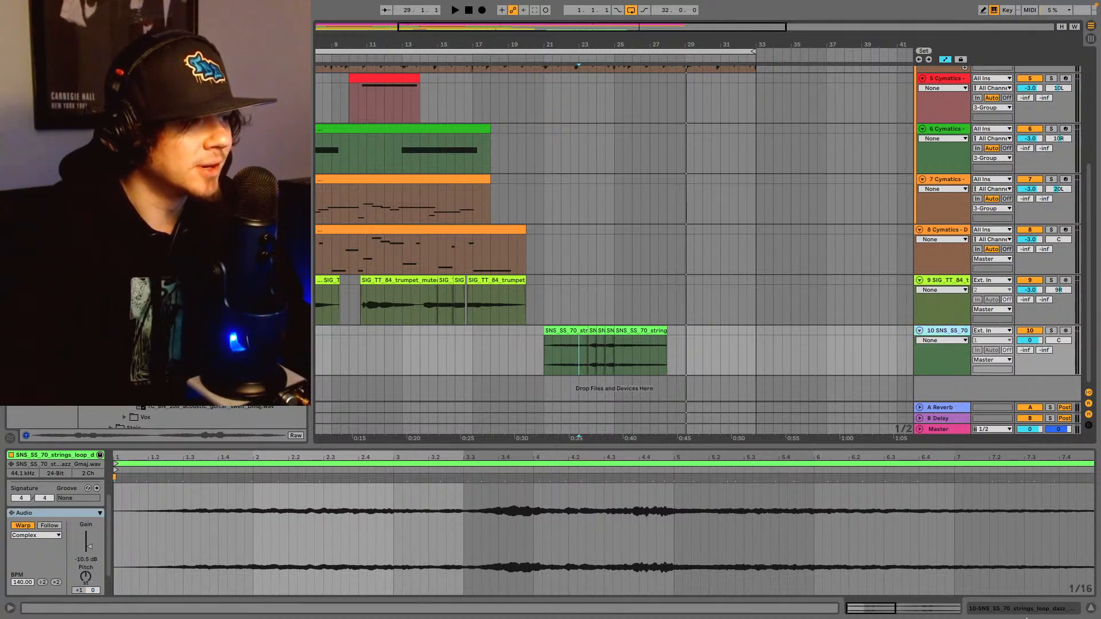
- Add EQ Eight to the strings track, switch band 4 to a steep high-cut filter and play the strings
click(1030, 610)
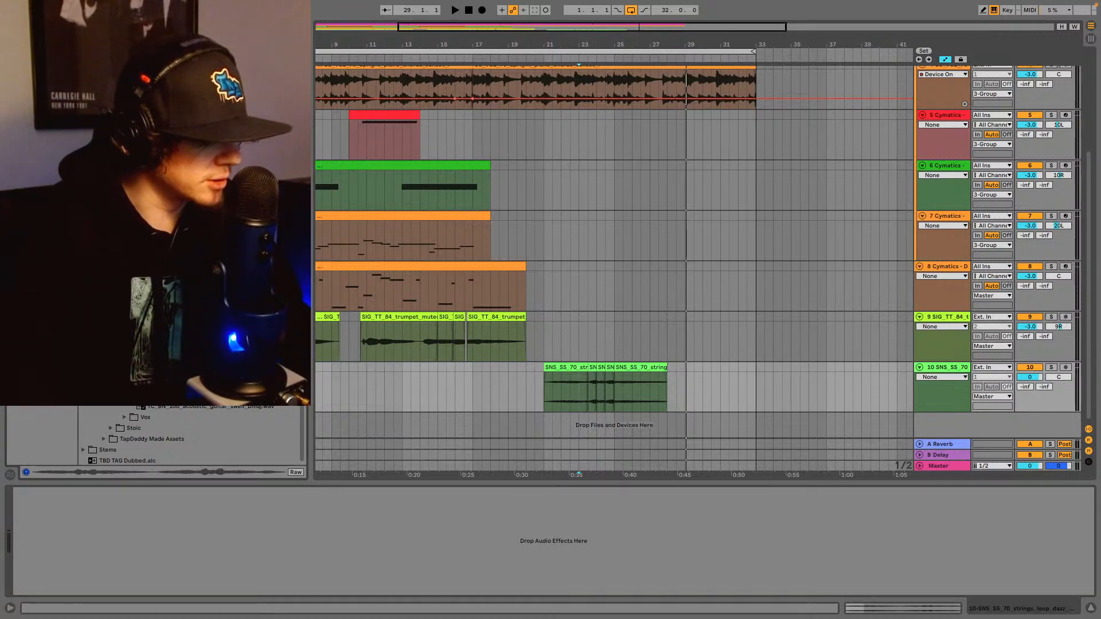
click(38, 148)
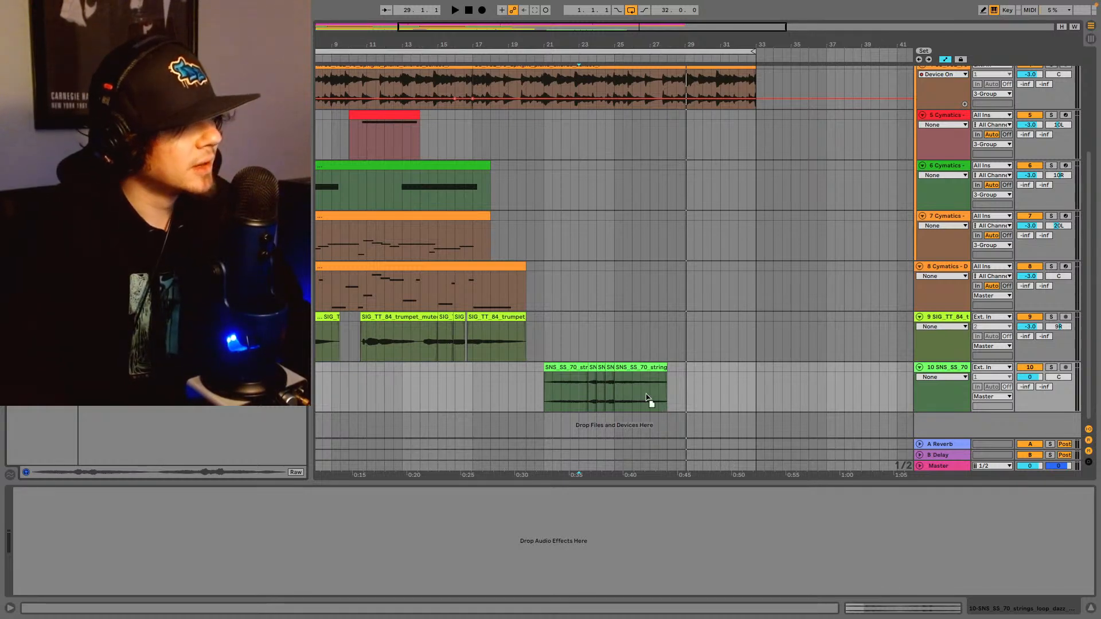
drag(647, 397, 650, 397)
click(144, 581)
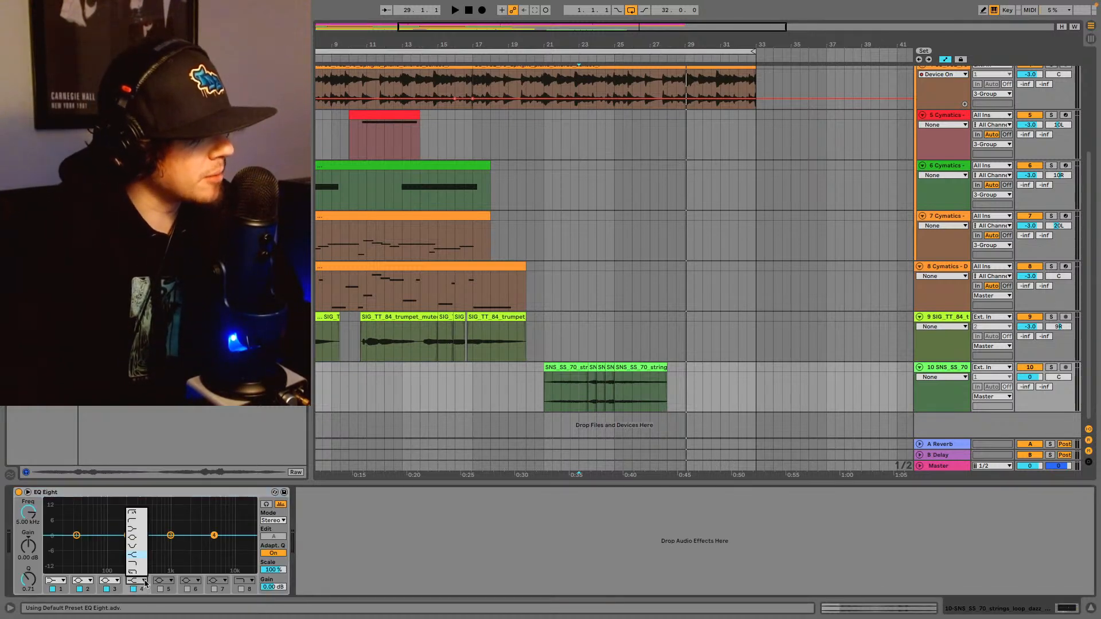
click(132, 573)
key(space)
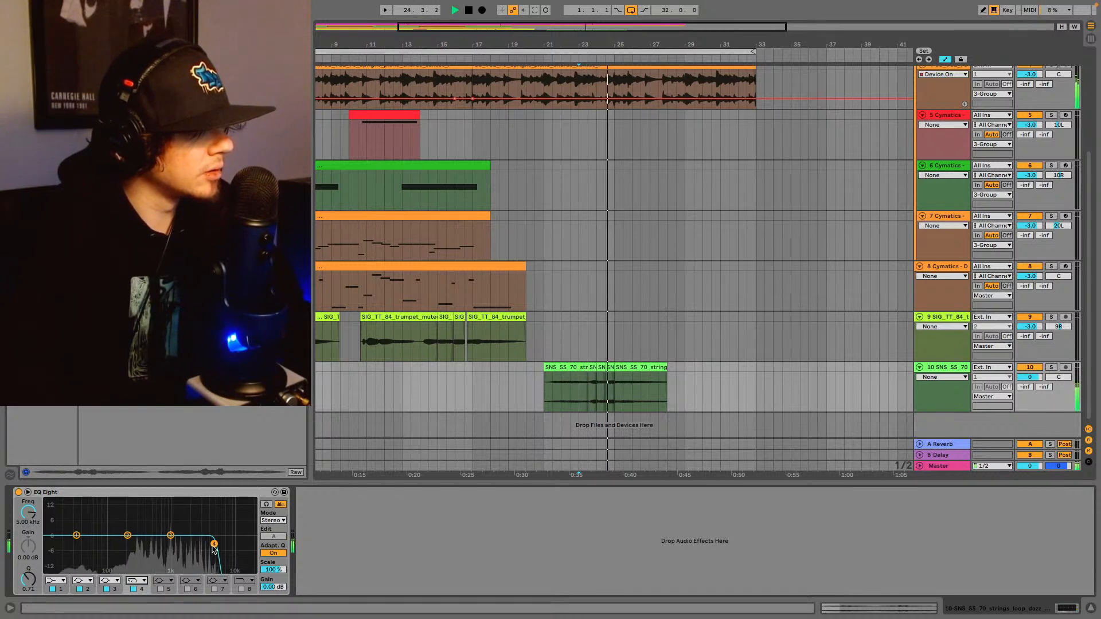
key(space)
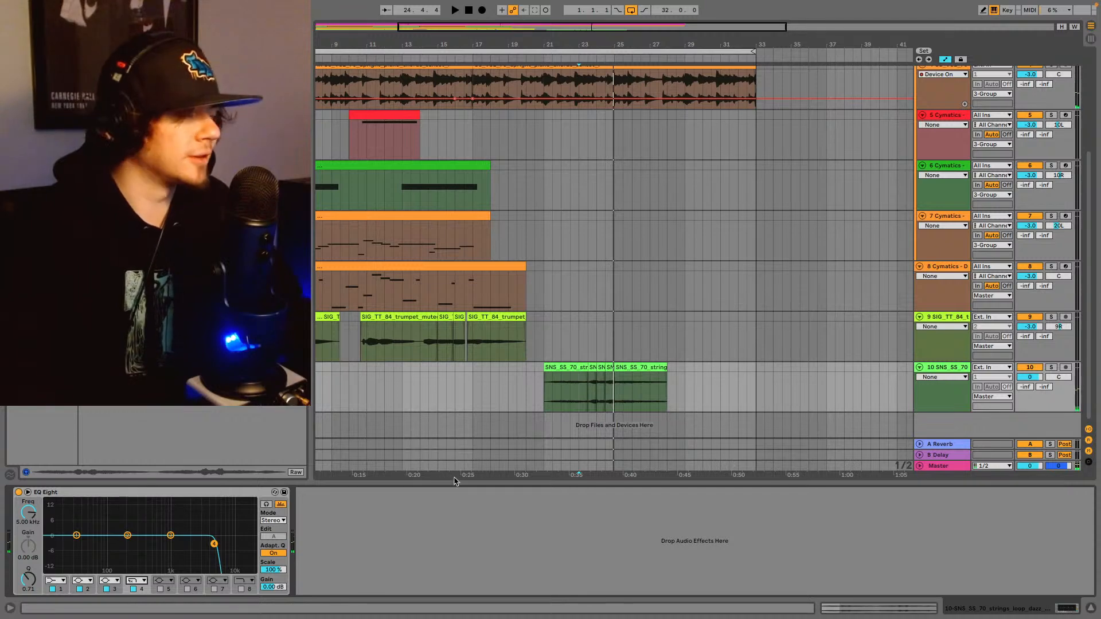
- Play the strings from 21.1.1 and make EQ Eight band 1 a steep low-cut filter at 111 Hz
click(545, 396)
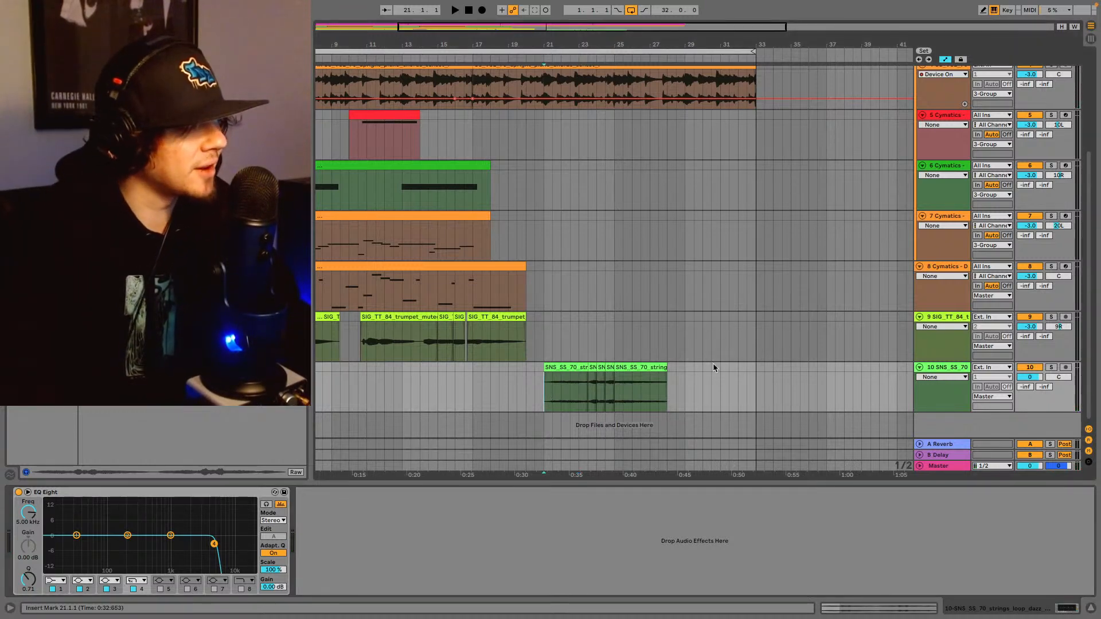
key(space)
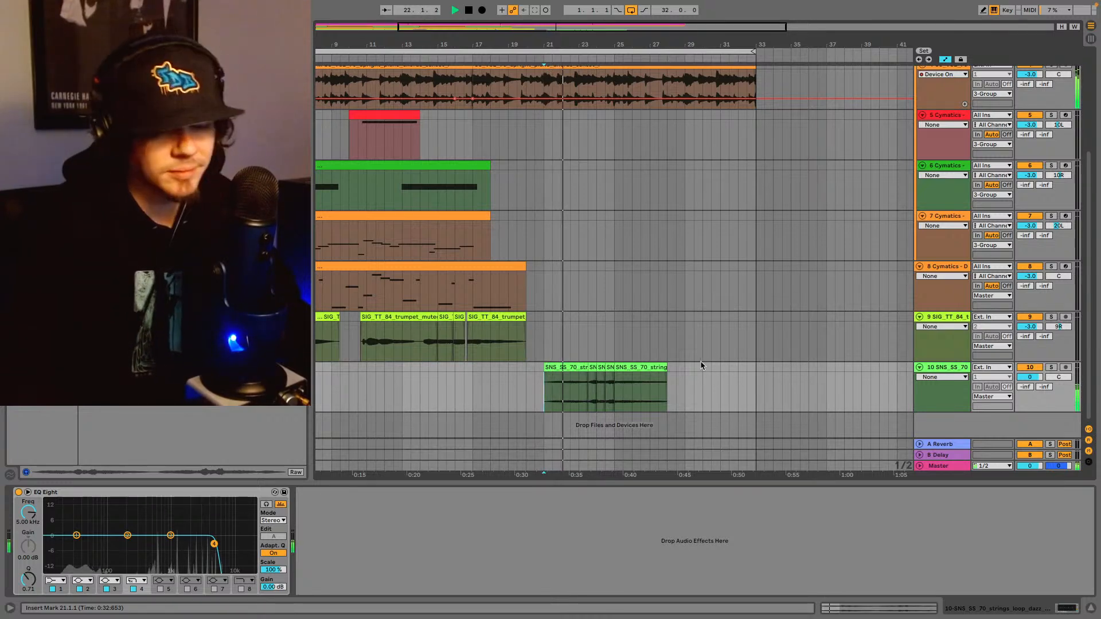
click(56, 581)
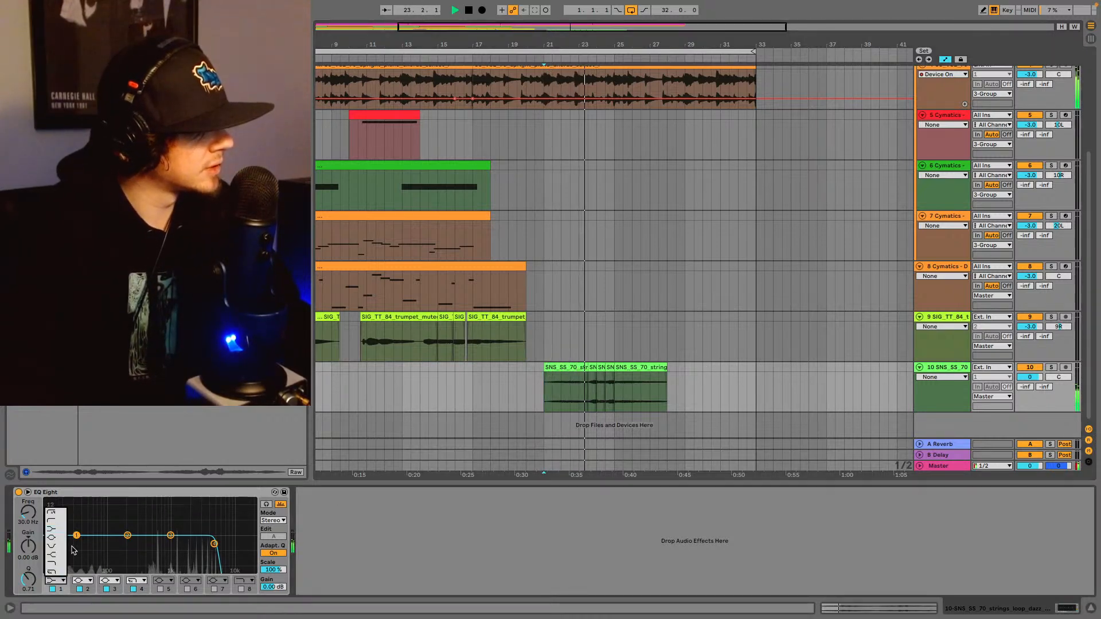
click(52, 513)
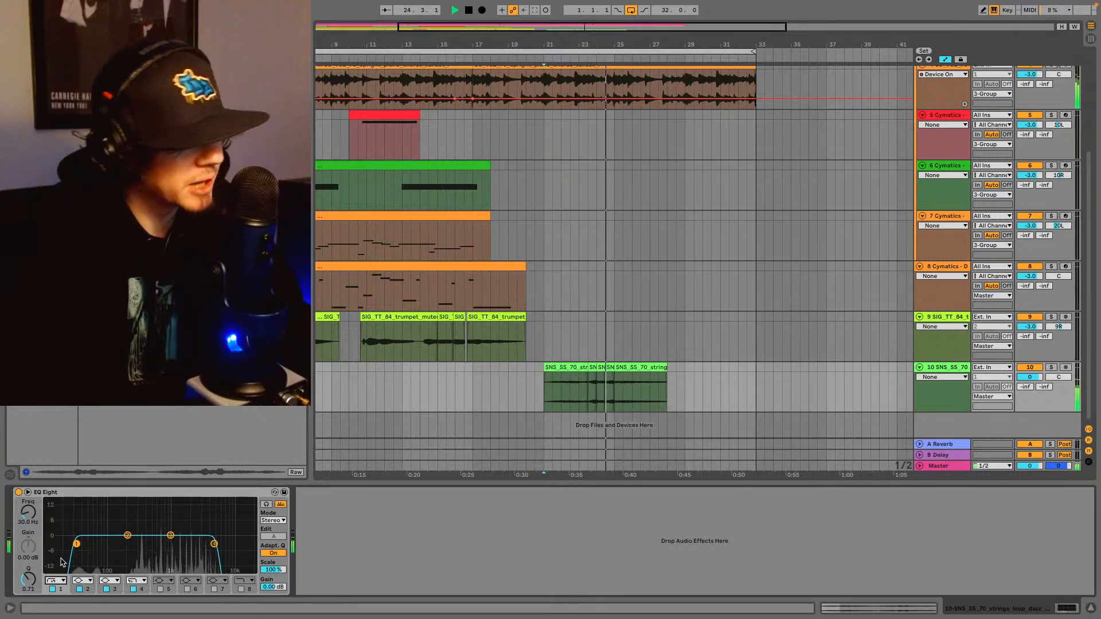
drag(76, 544, 113, 539)
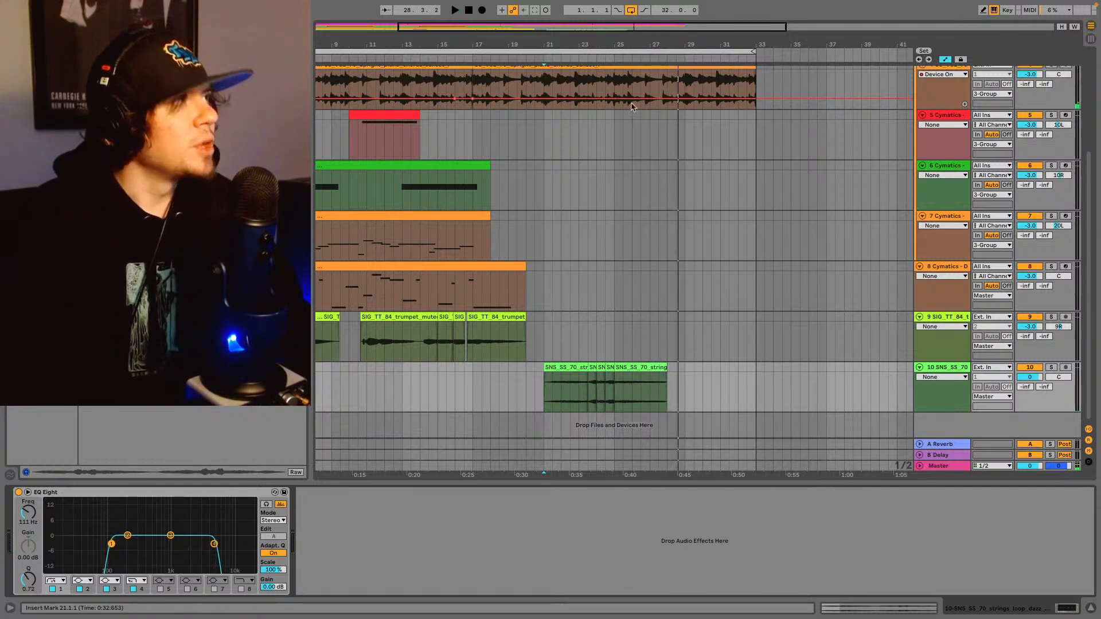
- Turn off automation display, add a one-bar fade-out at the end of the last strings slice and play from 24.1.1
drag(639, 39, 641, 86)
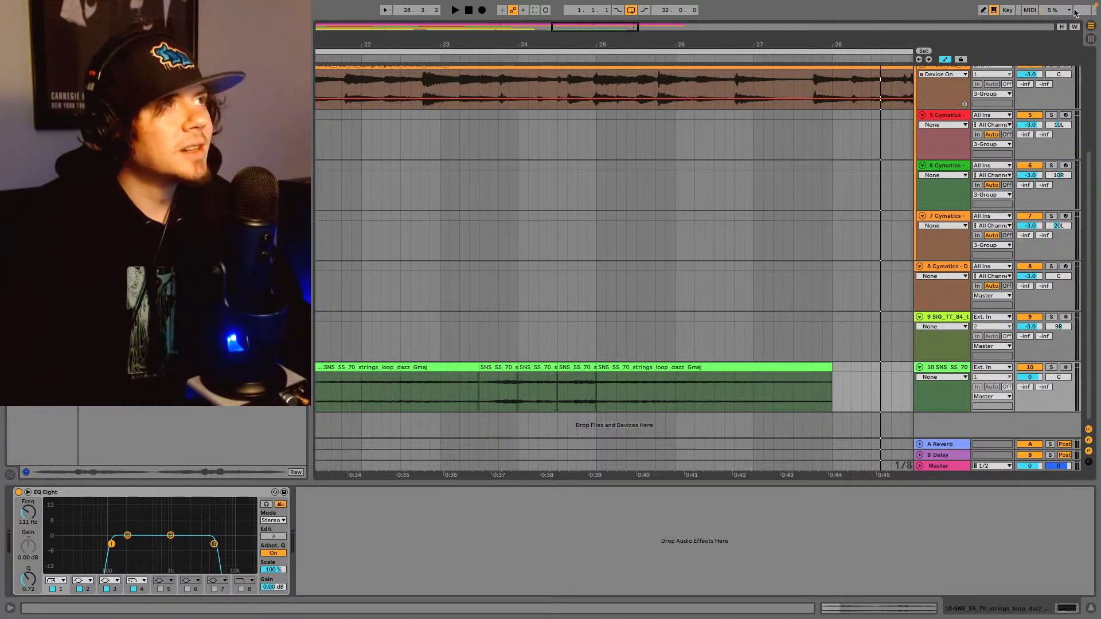
click(945, 60)
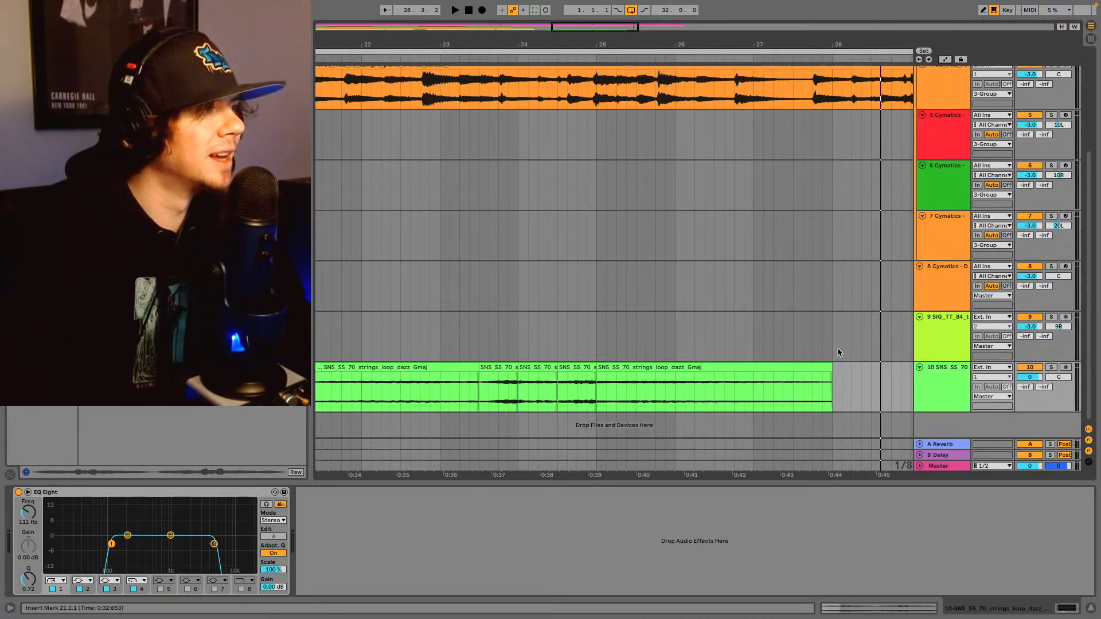
drag(831, 373, 753, 377)
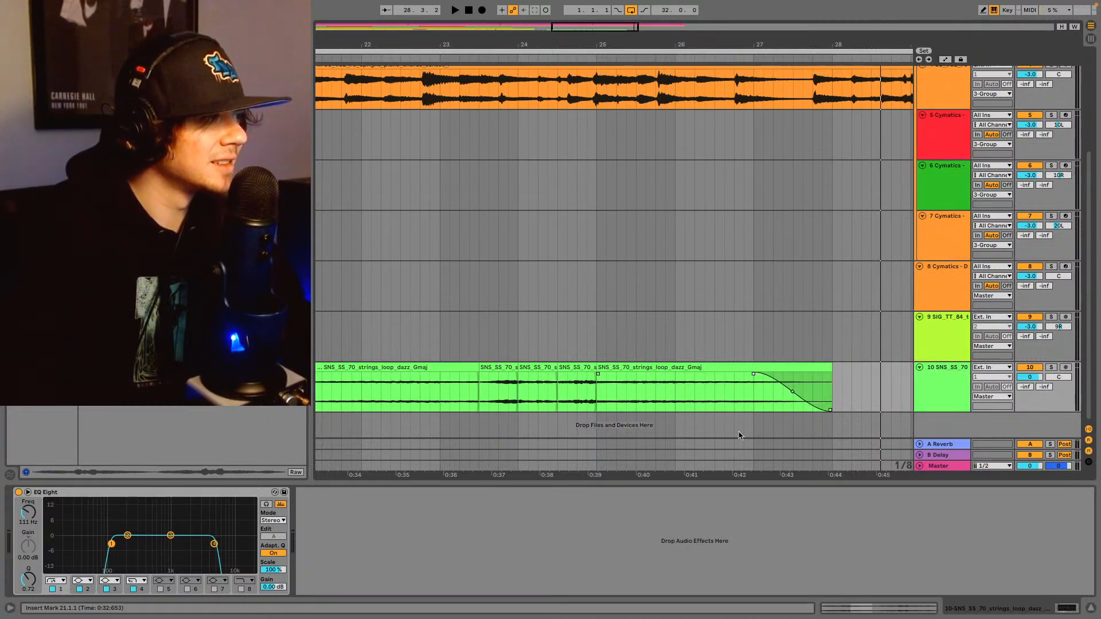
click(516, 395)
key(space)
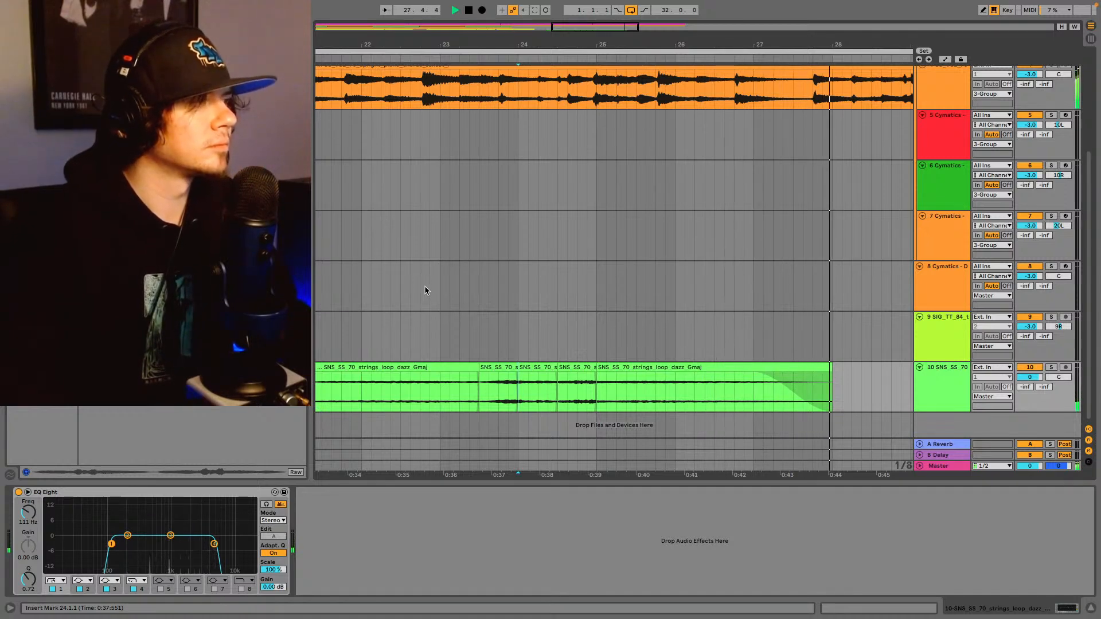
- Play the whole arrangement from 1.1.1 to hear how all the layers work together
drag(628, 26, 627, 3)
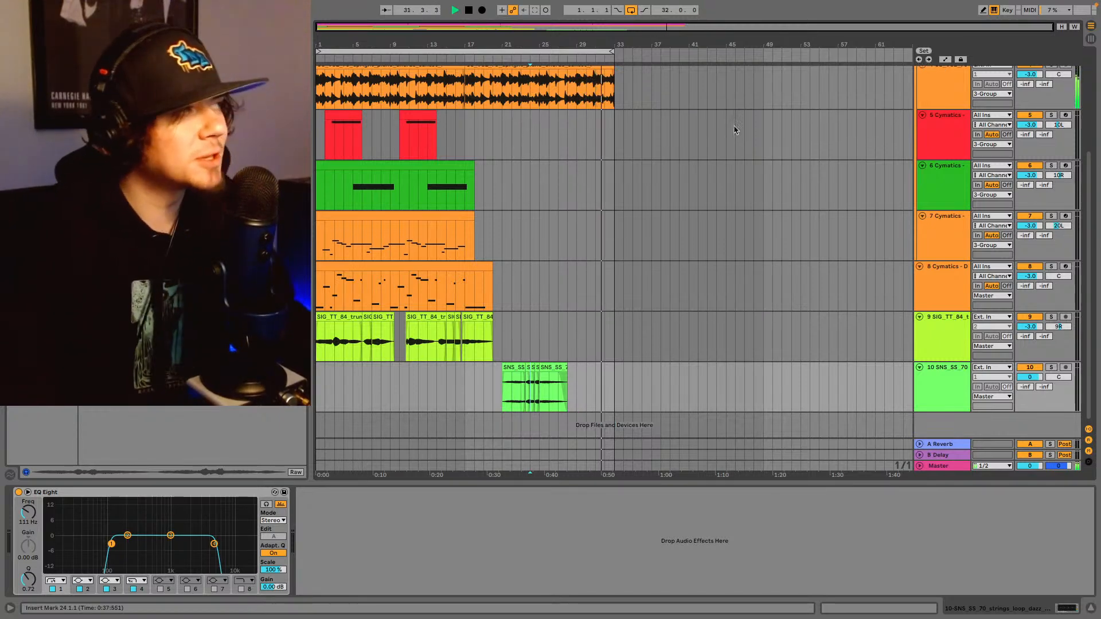
key(space)
key(Home)
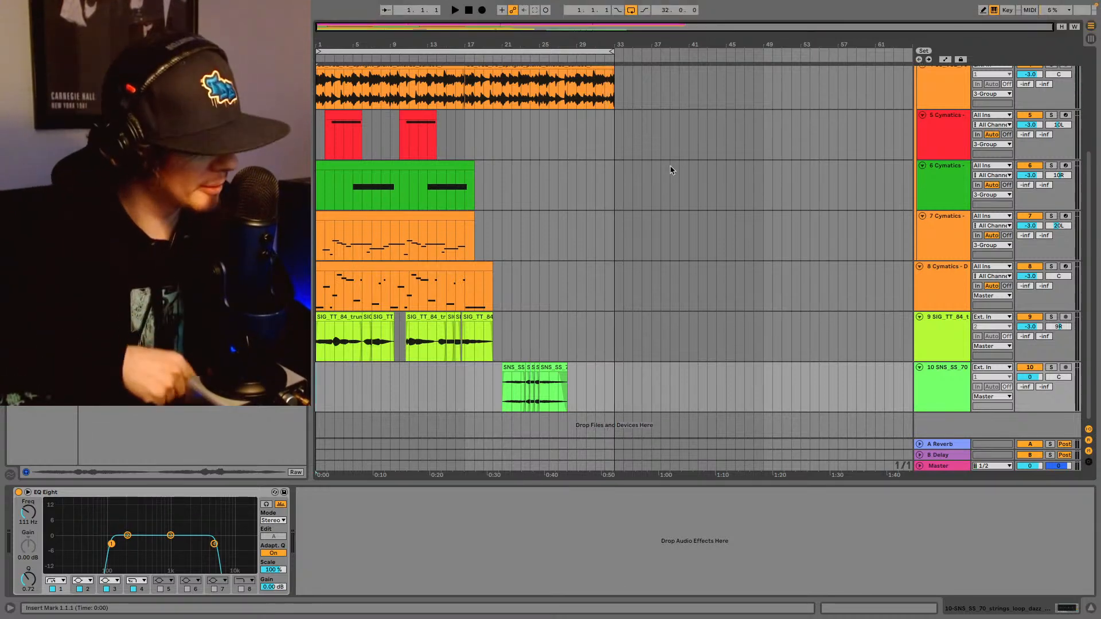
key(space)
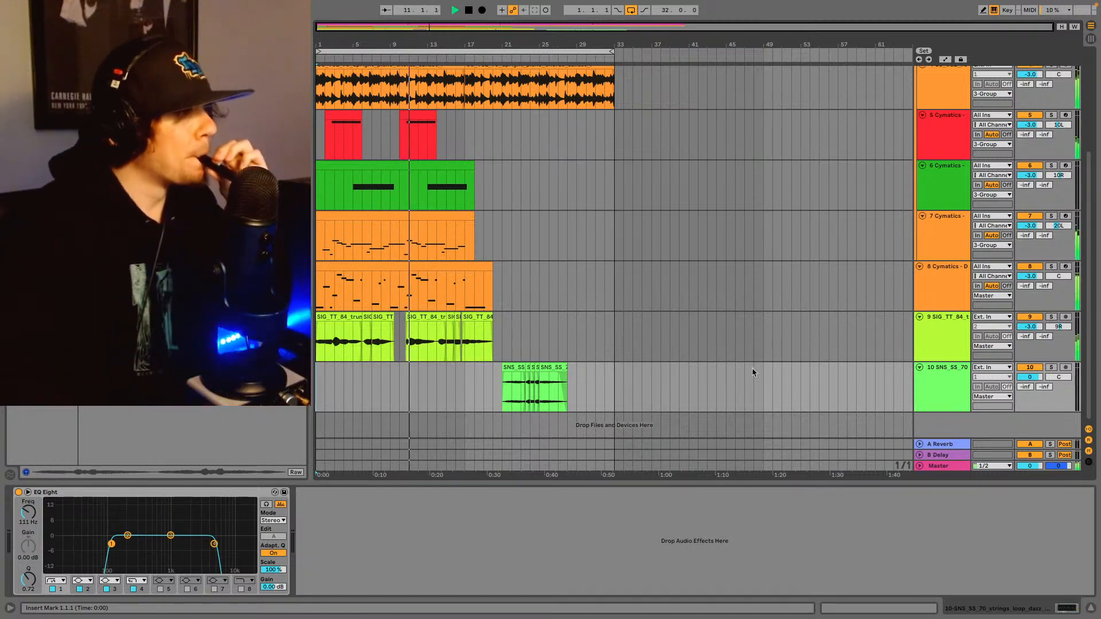
- Insert a new MIDI track below the strings track
click(934, 379)
key(ctrl+shift+t)
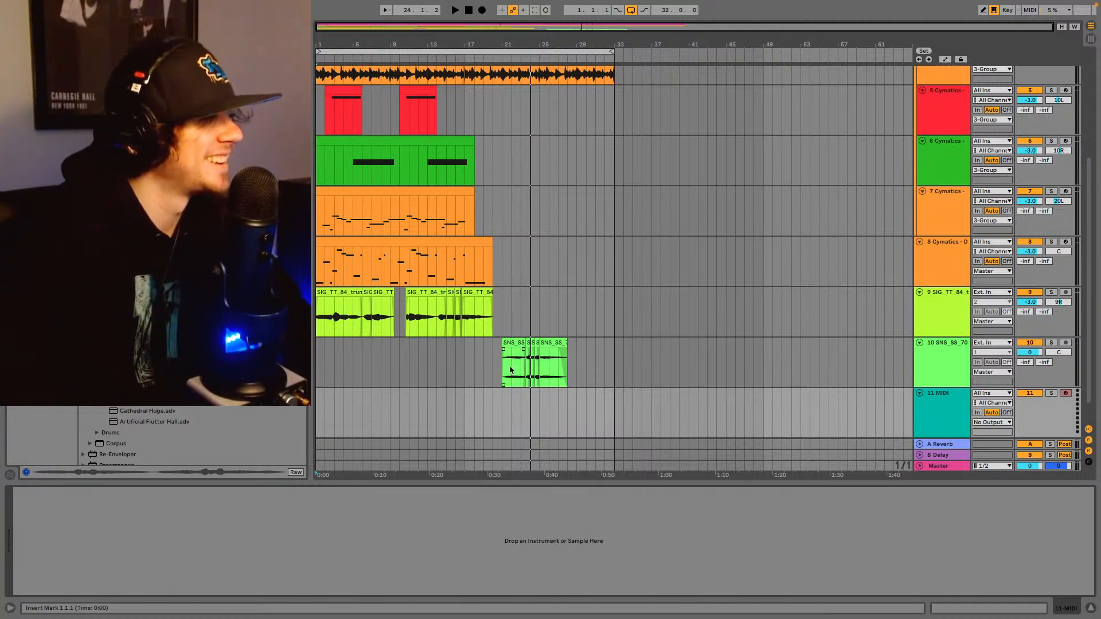
click(474, 369)
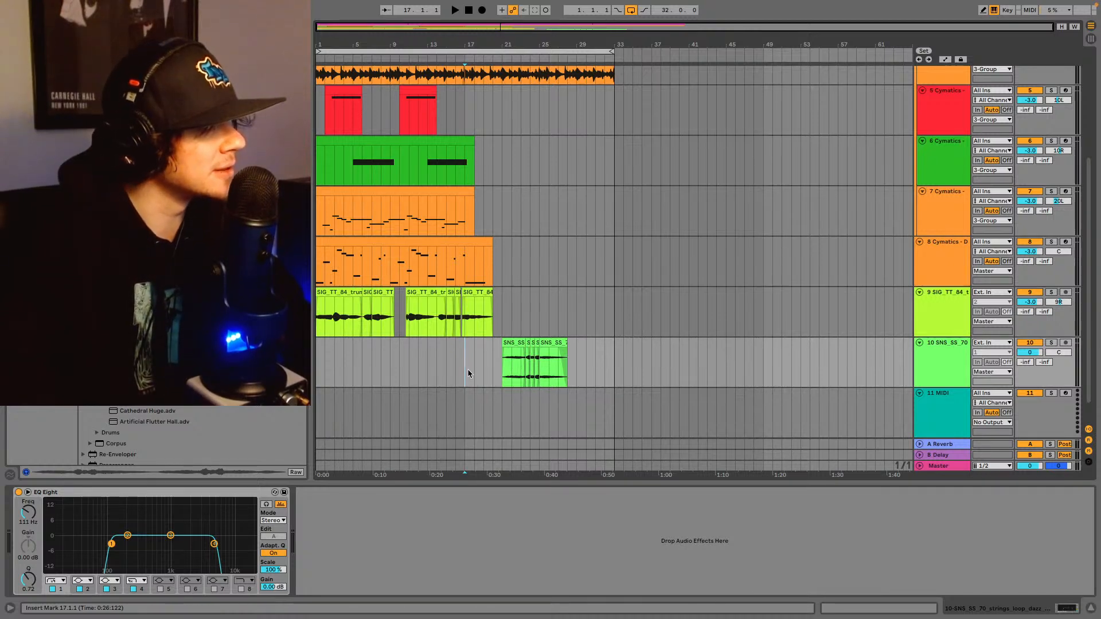
mouse_move(566, 385)
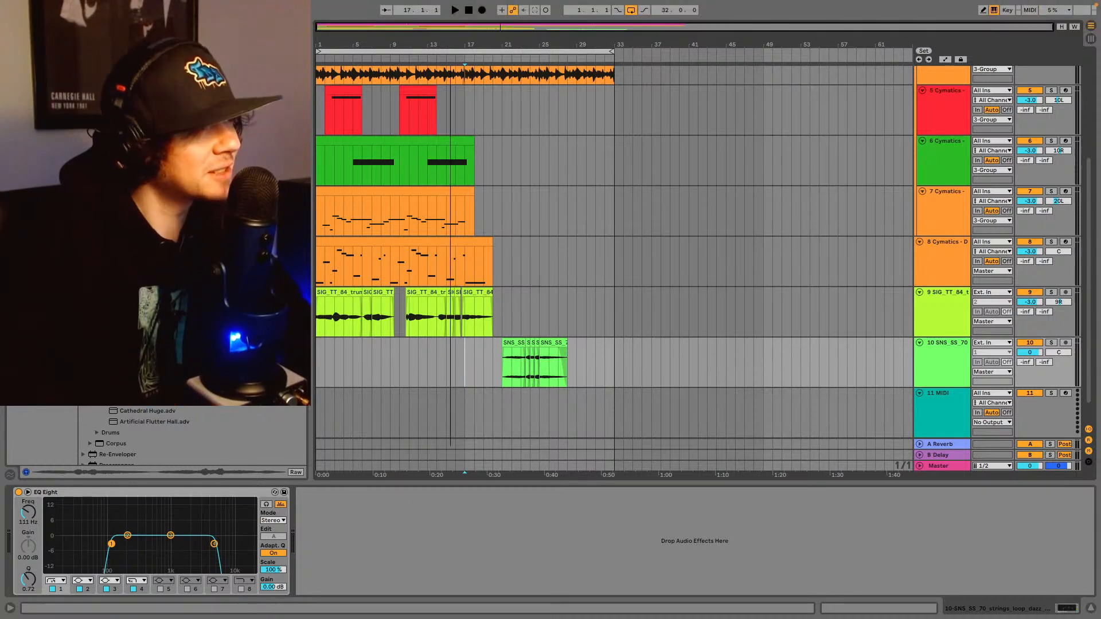
drag(451, 44, 483, 30)
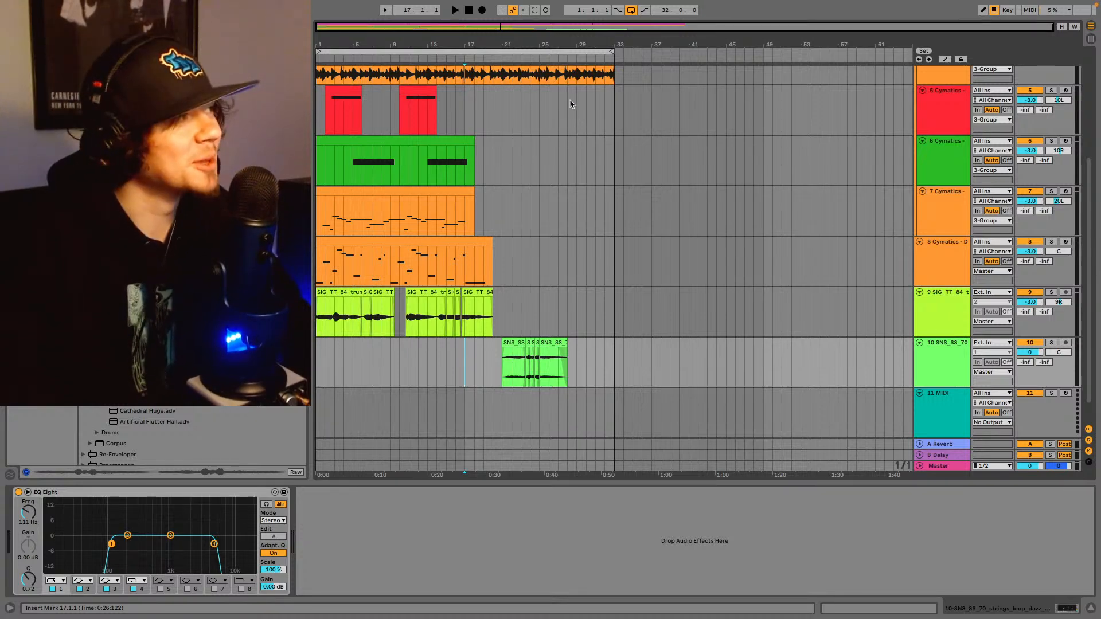
drag(554, 29, 554, 31)
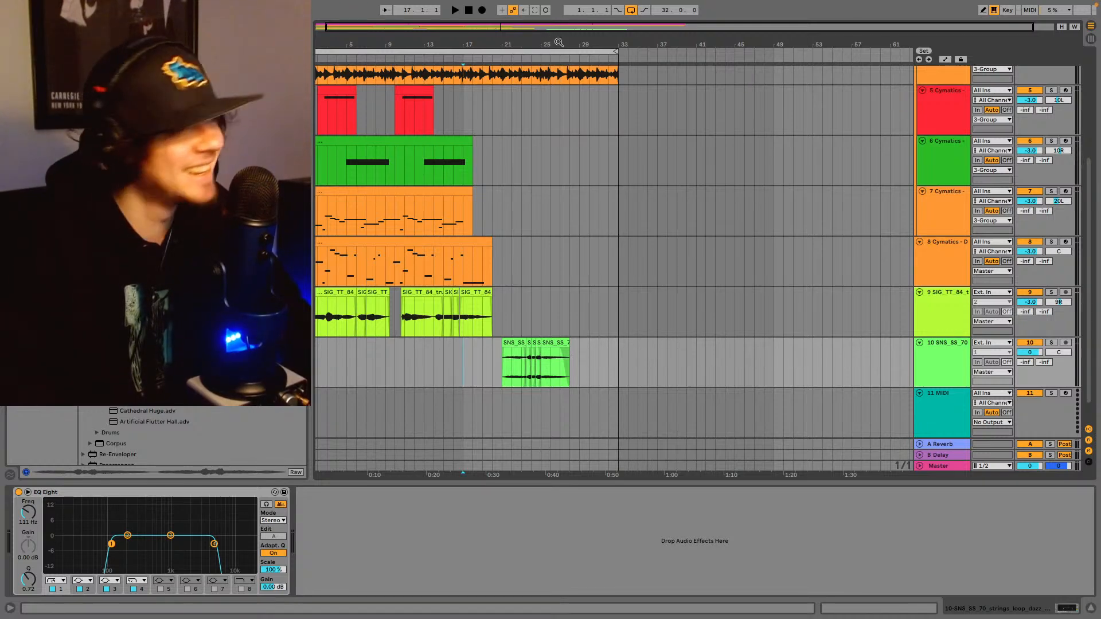
drag(554, 26, 506, 36)
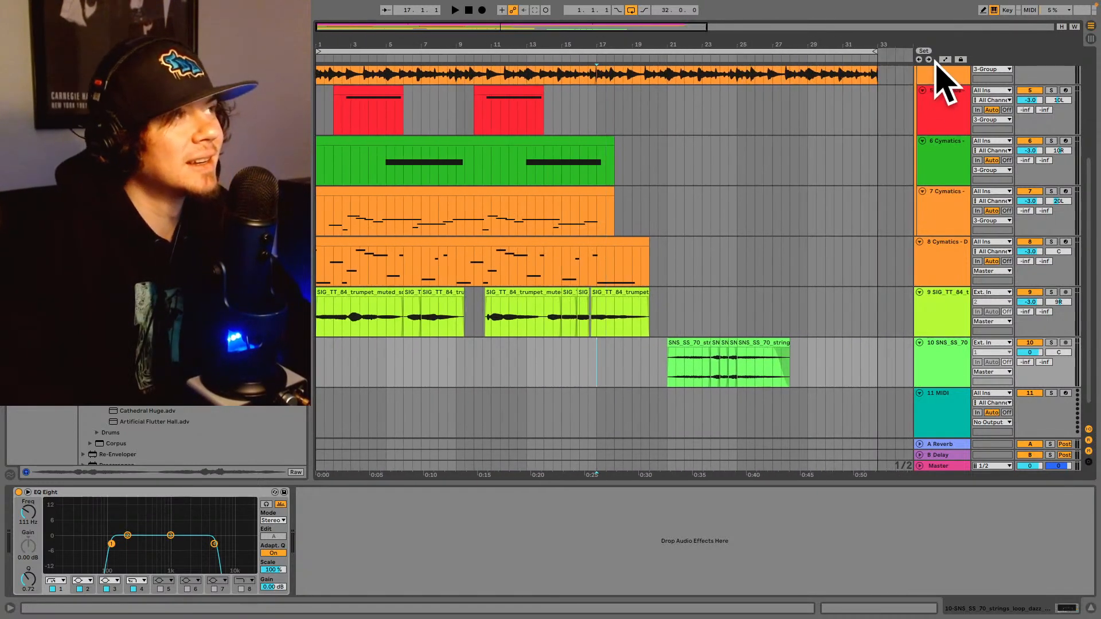
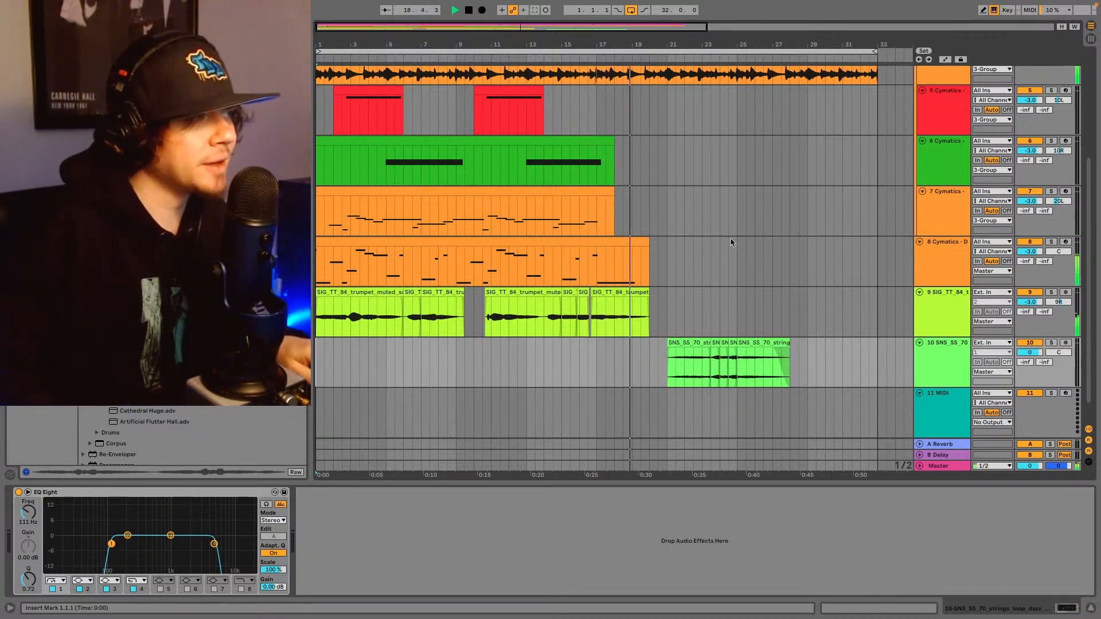
- Load BBC Symphony Orchestra on the new MIDI track and choose the celli with only the pizzicato technique
click(906, 395)
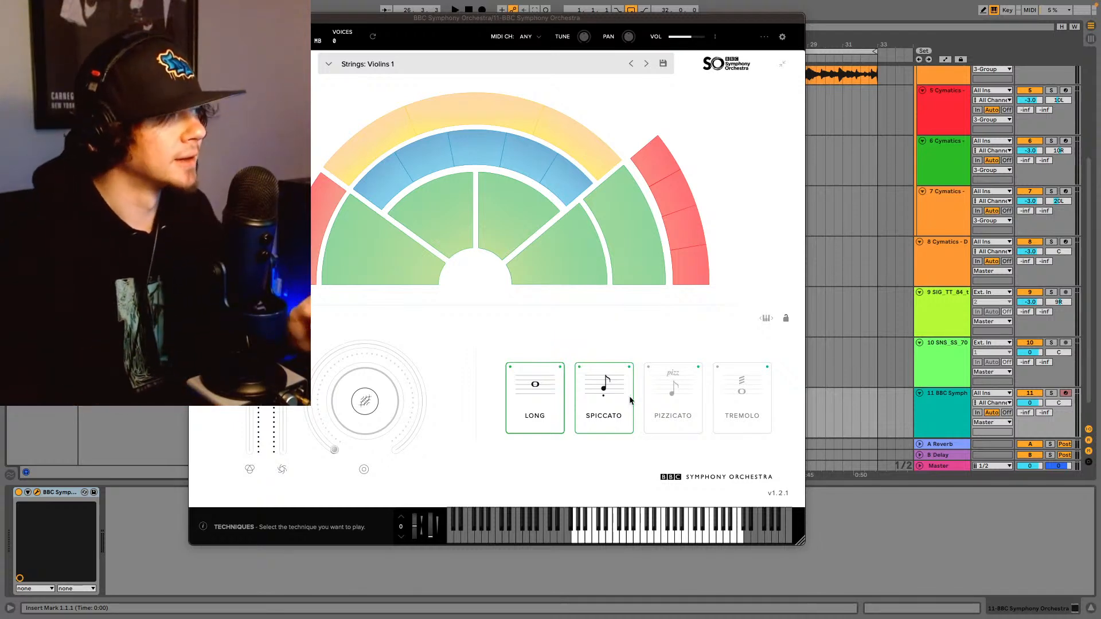
mouse_move(554, 258)
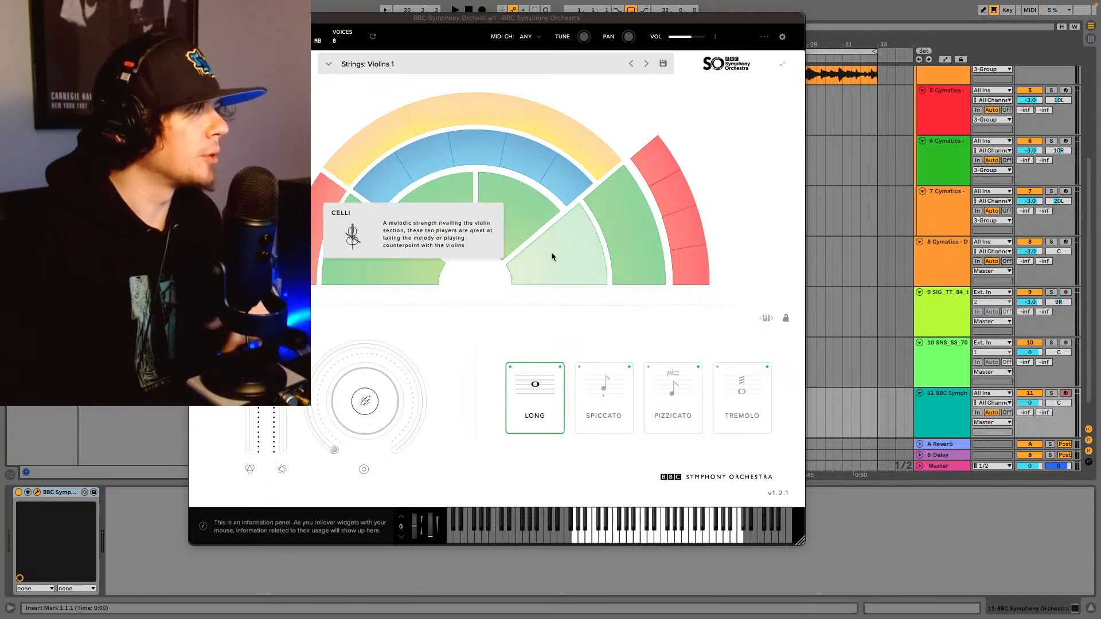
click(578, 239)
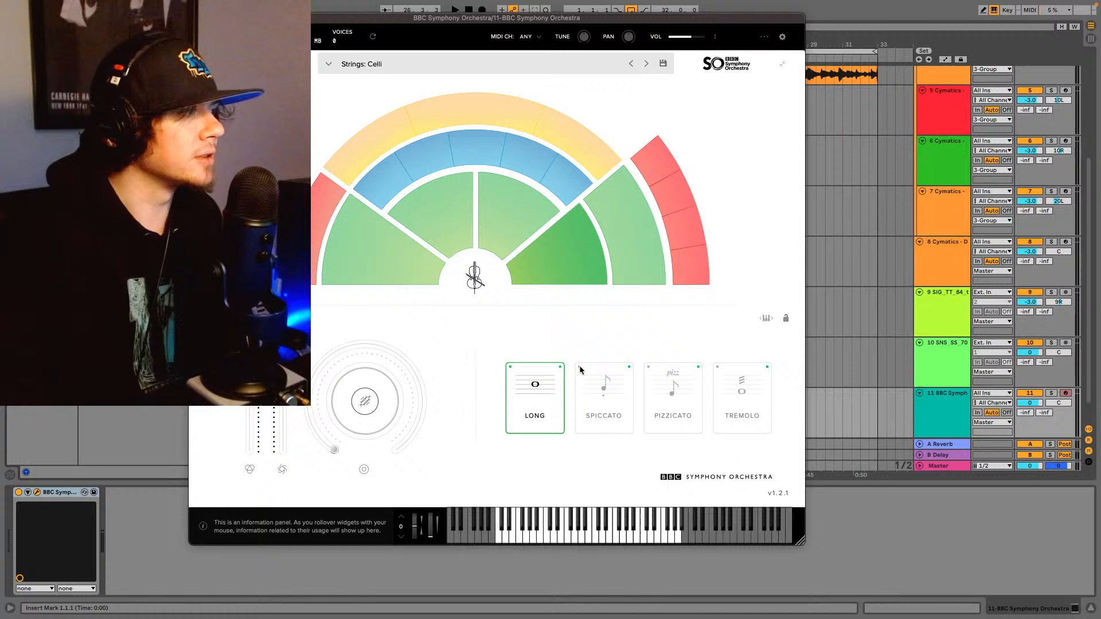
click(672, 403)
click(602, 417)
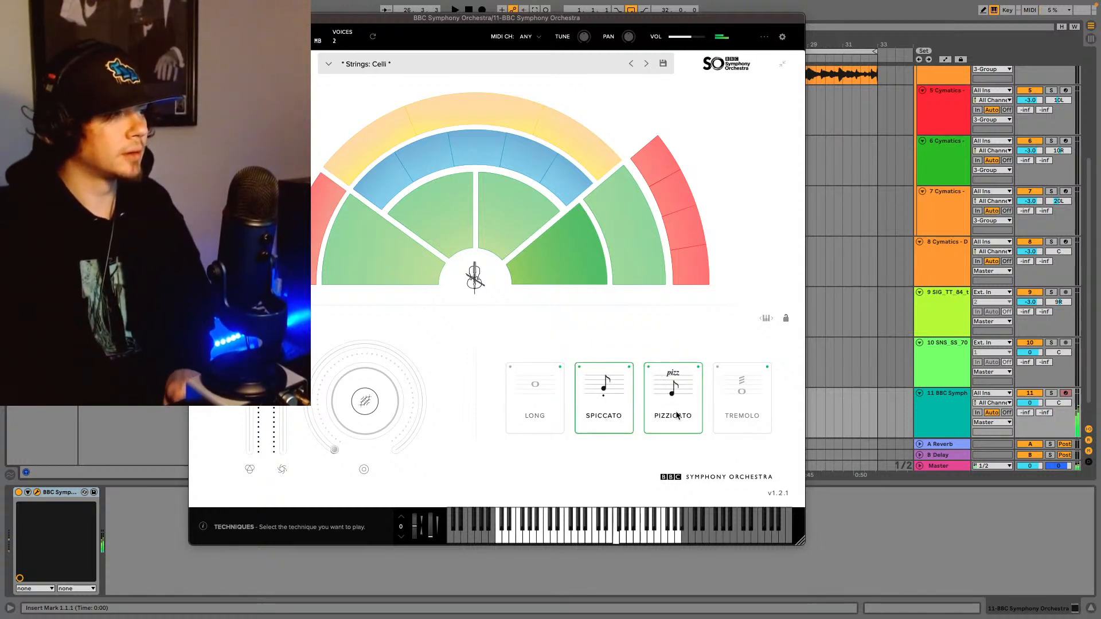
click(680, 412)
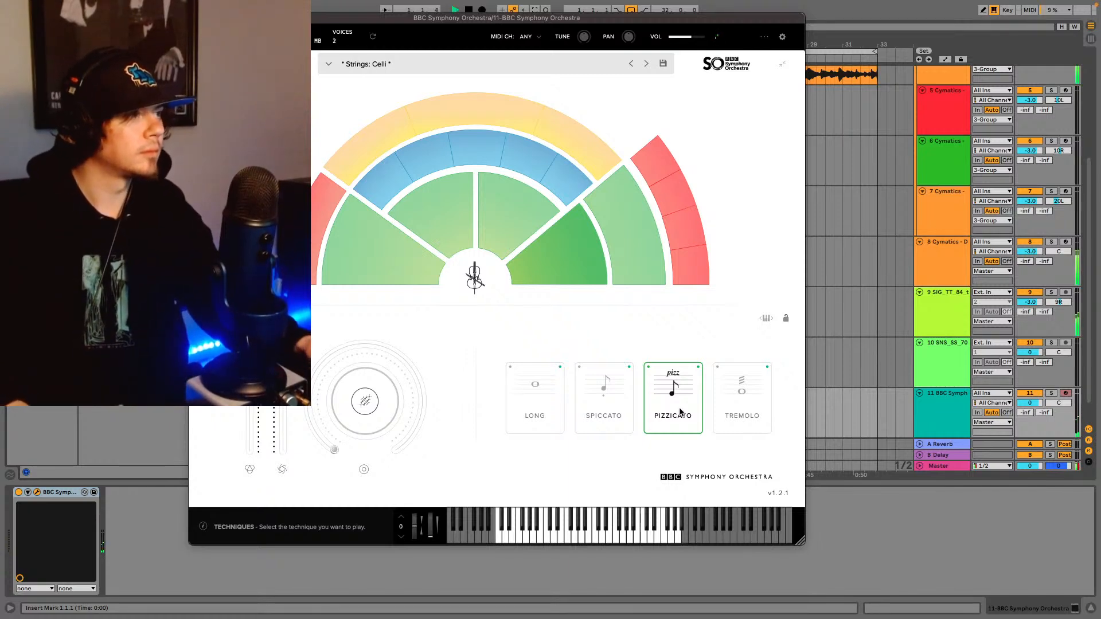
- Play the beat from 18.3.1, capture a short pizzicato celli line as a MIDI clip on track 11 and close the instrument window
drag(553, 18, 154, 5)
click(593, 374)
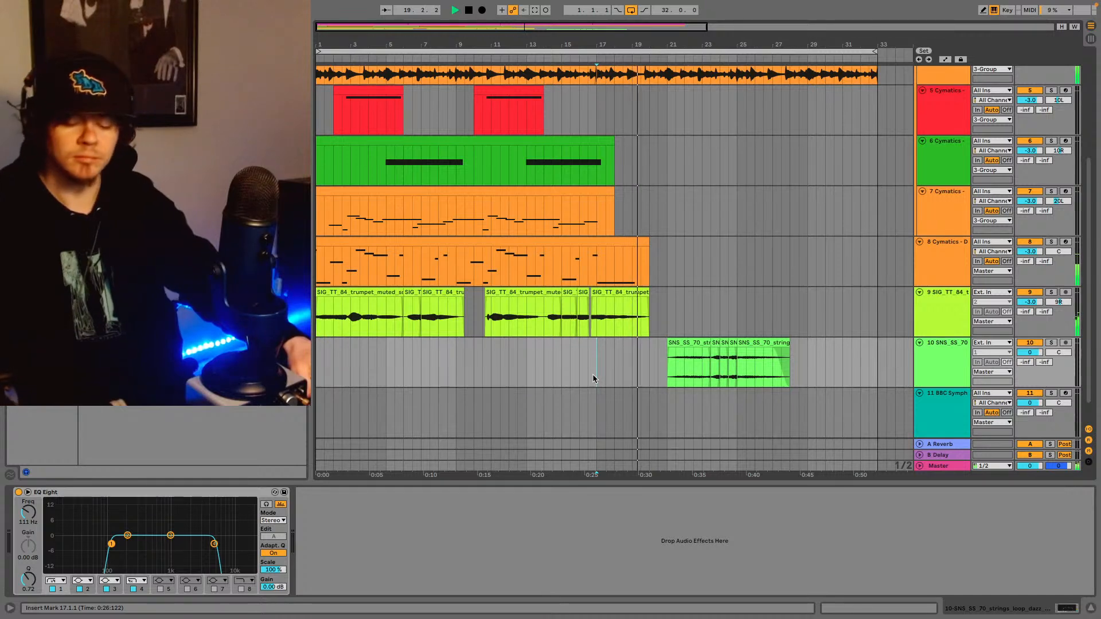
click(955, 413)
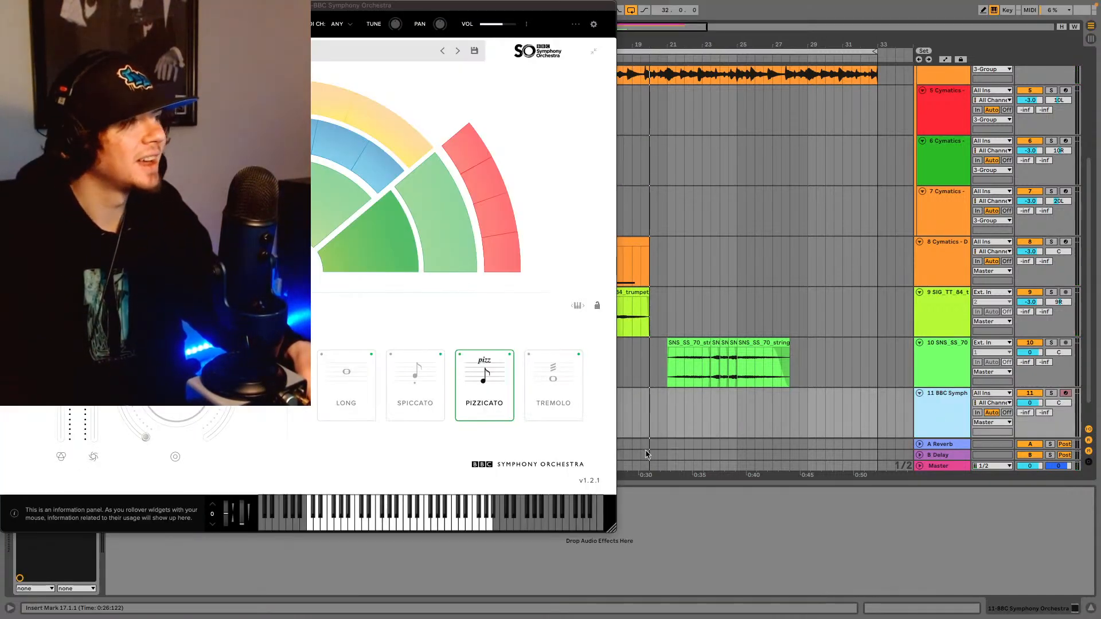
click(627, 417)
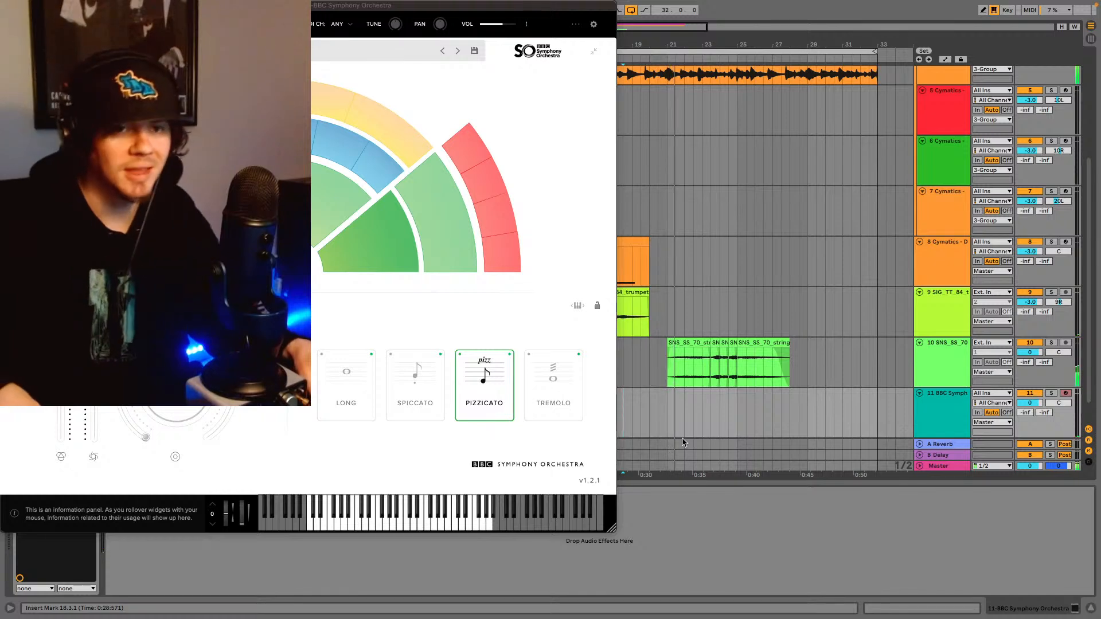
key(space)
key(space)
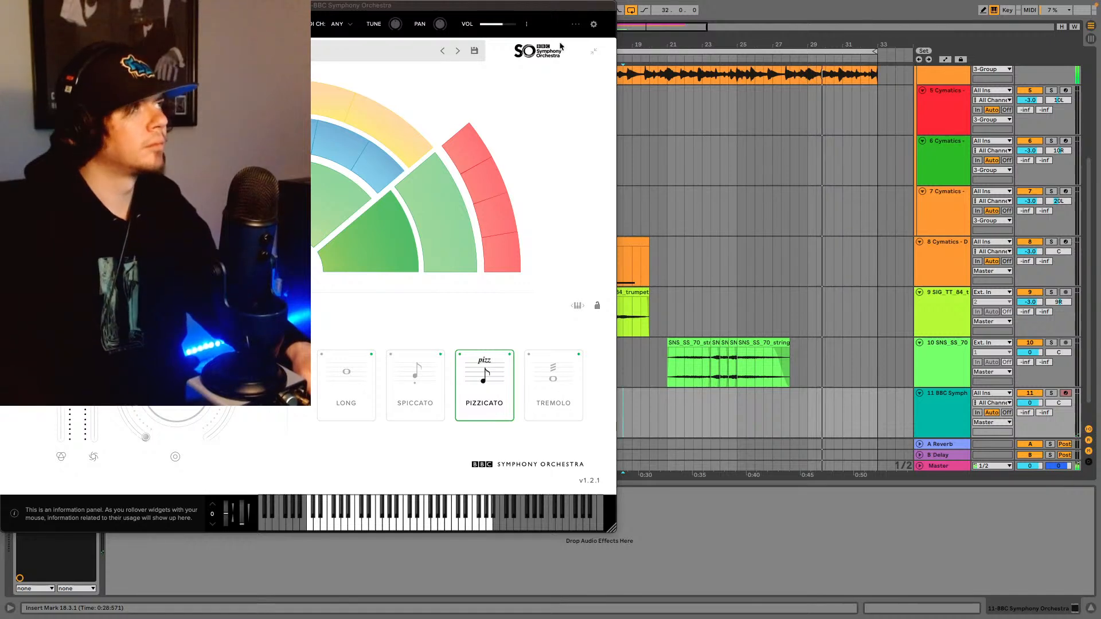
drag(504, 8, 588, 171)
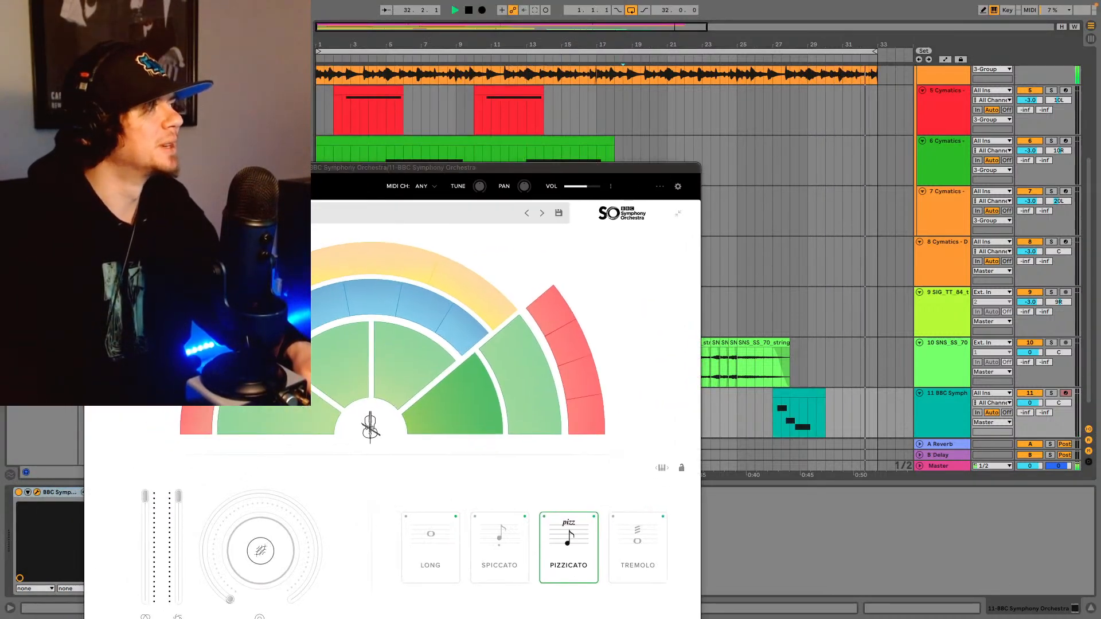
click(91, 167)
- Extend the looped celli clip's start back to 17.1.1 and play from there
key(space)
drag(777, 392, 597, 392)
key(space)
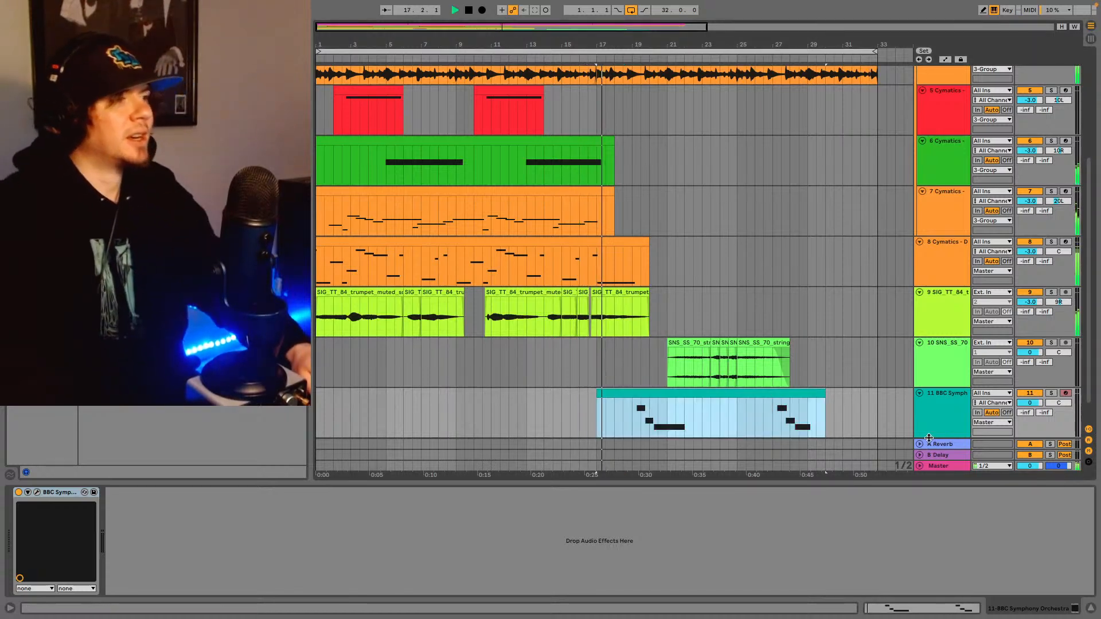
- Open the celli clip's notes and play the beat with the whole clip from 17.1.1
click(922, 610)
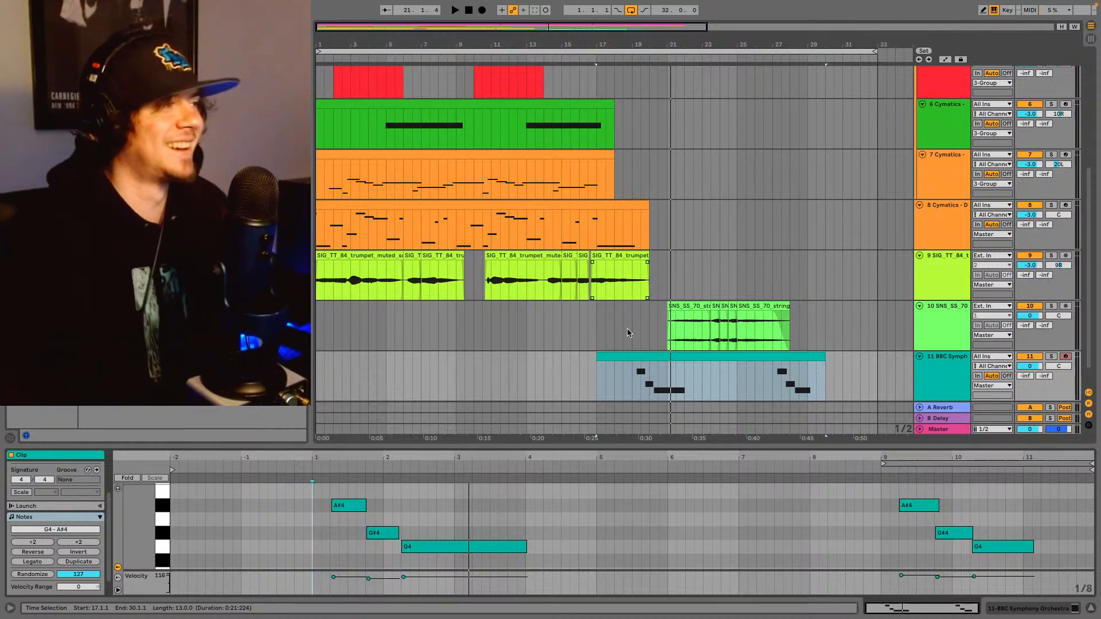
click(598, 378)
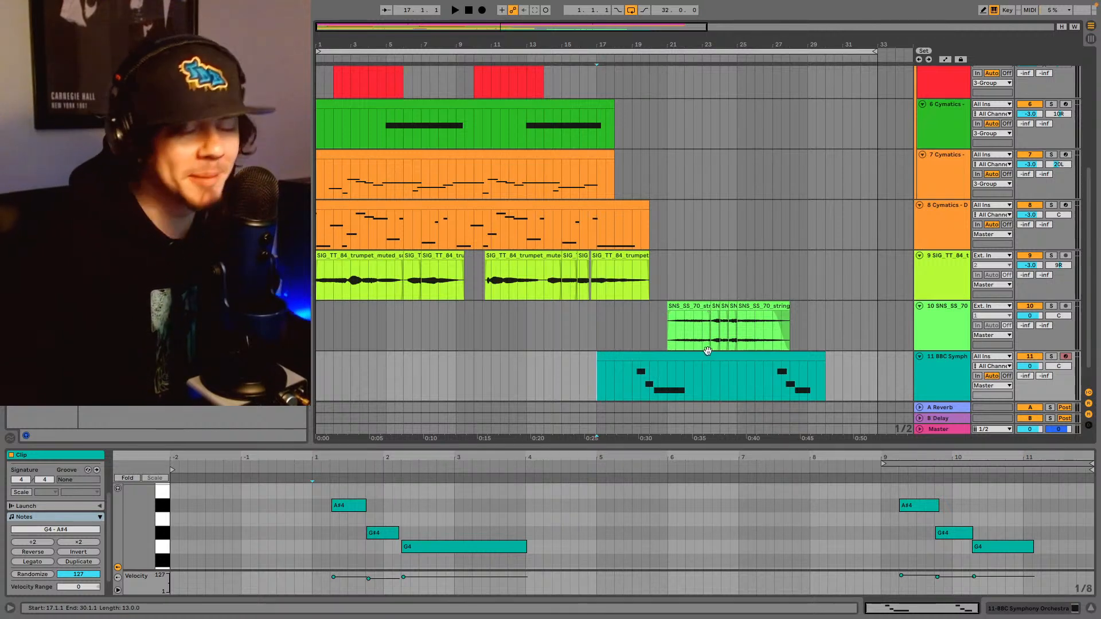
click(638, 352)
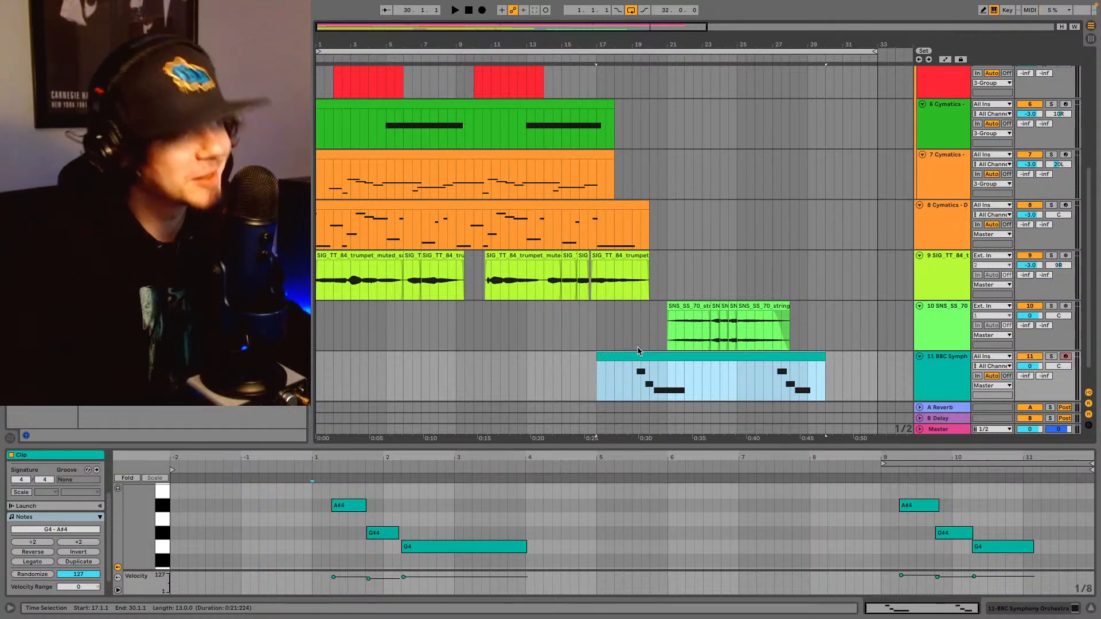
key(space)
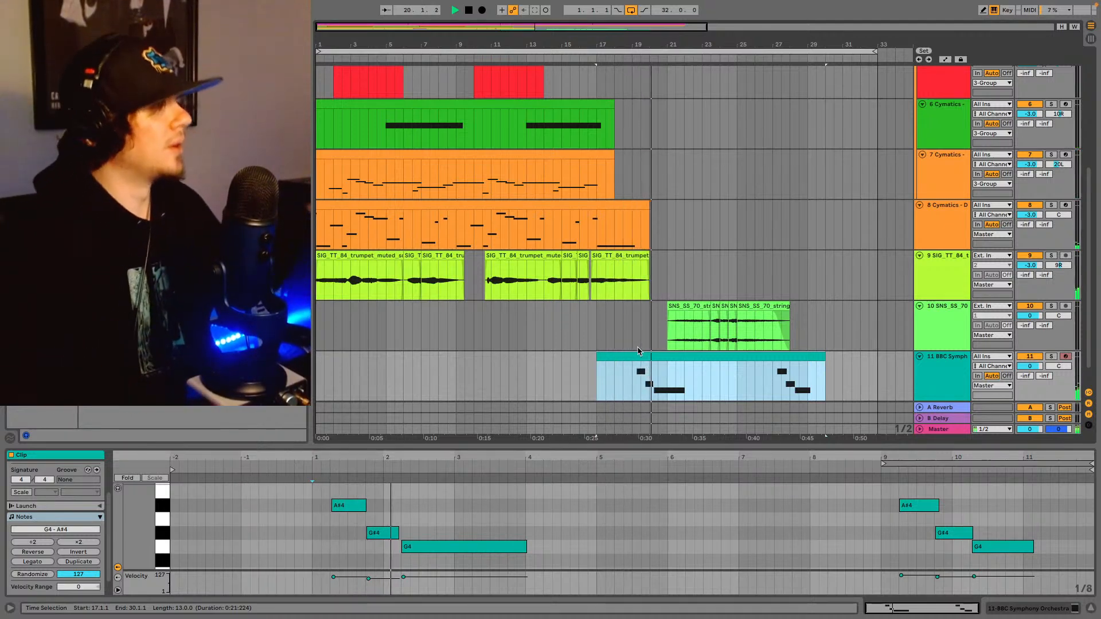
- Show the celli track's device chain and add the Vinyl effect after BBC Symphony Orchestra
click(962, 377)
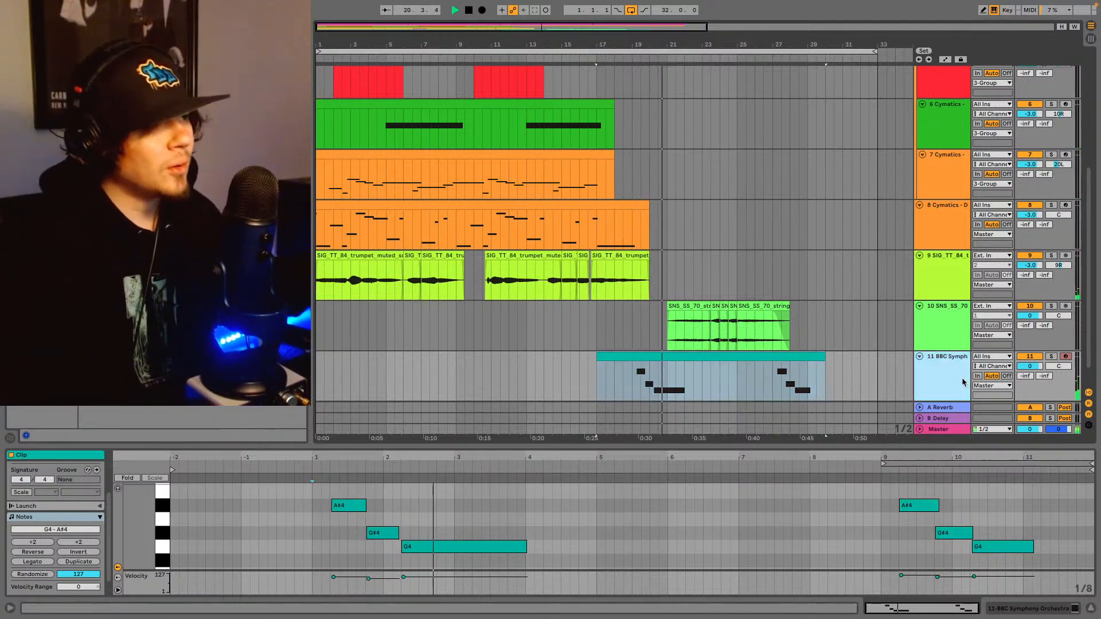
click(1047, 609)
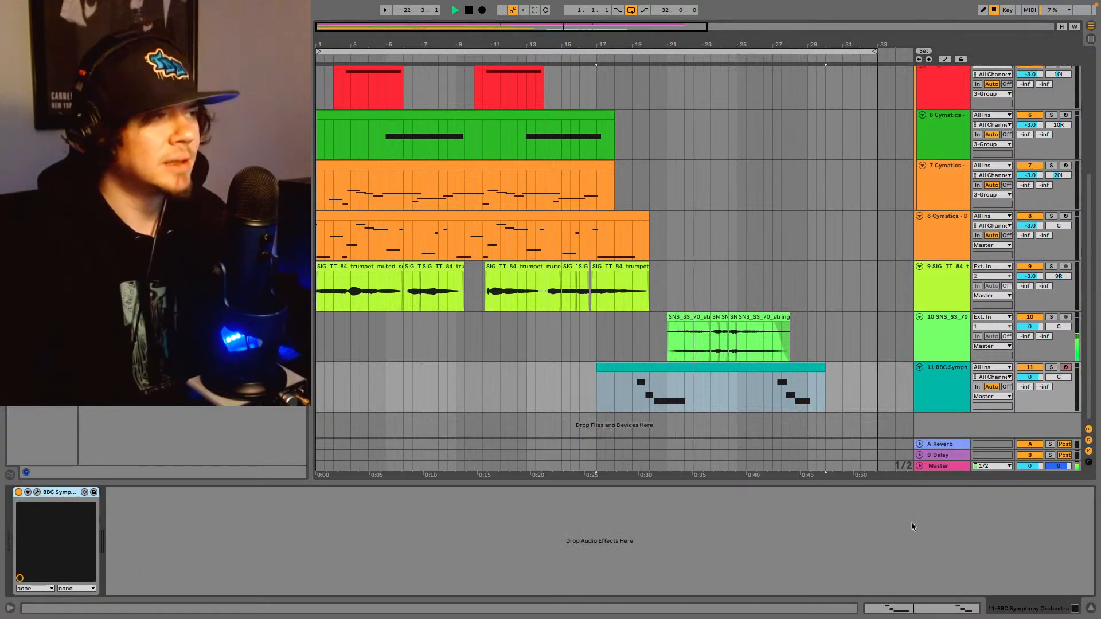
click(766, 394)
key(space)
click(955, 371)
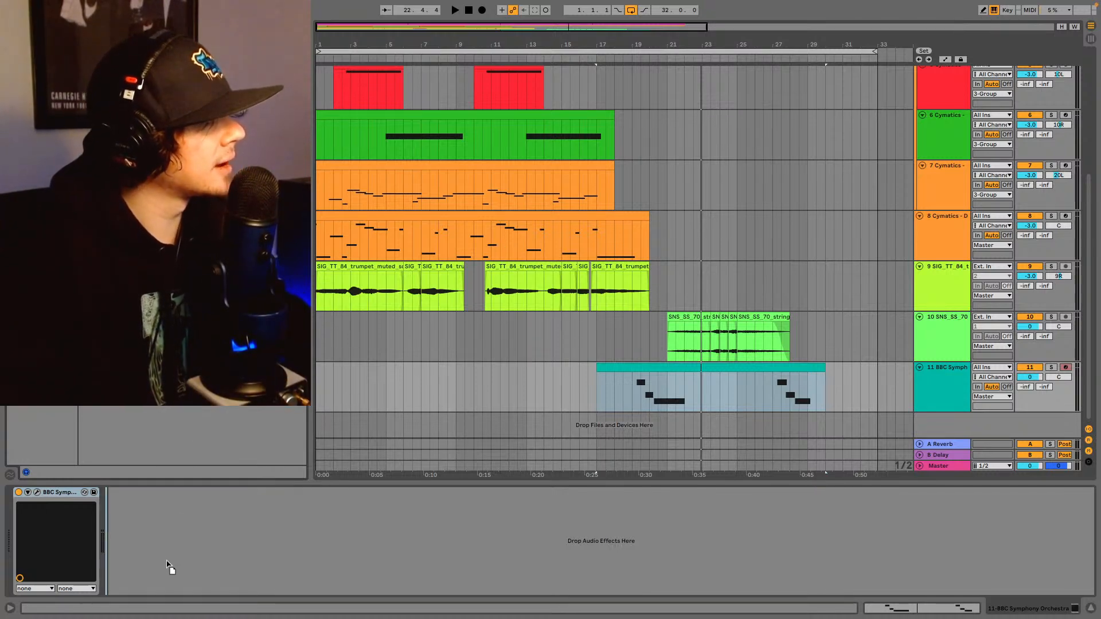
drag(184, 566, 184, 567)
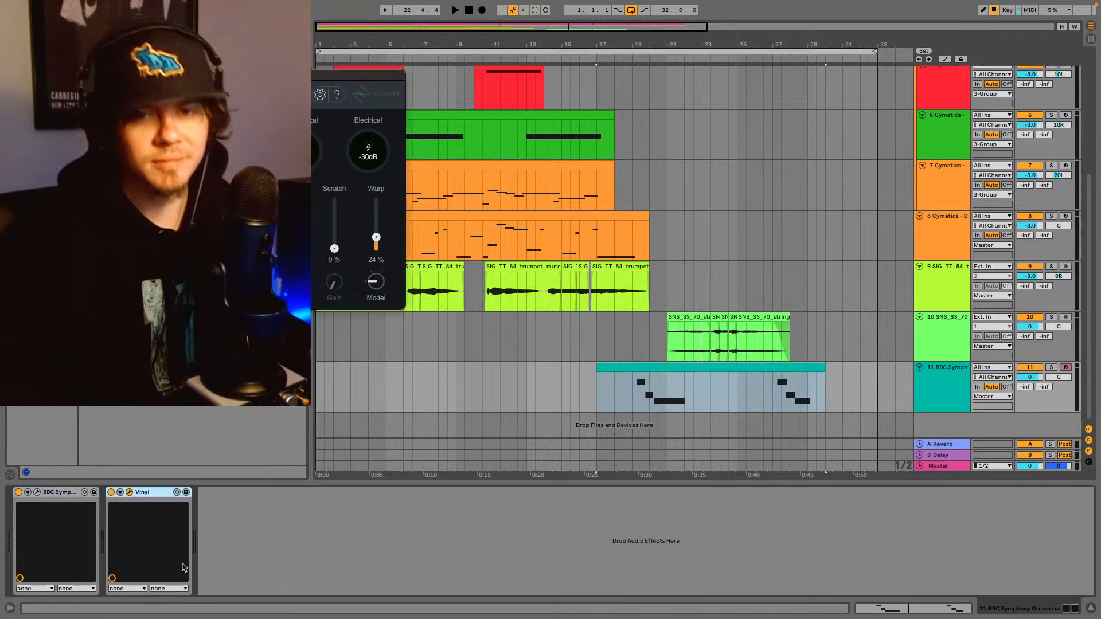
- Solo the celli track and audition it from 19.1.1, comparing the sound with Vinyl bypassed and active
click(632, 392)
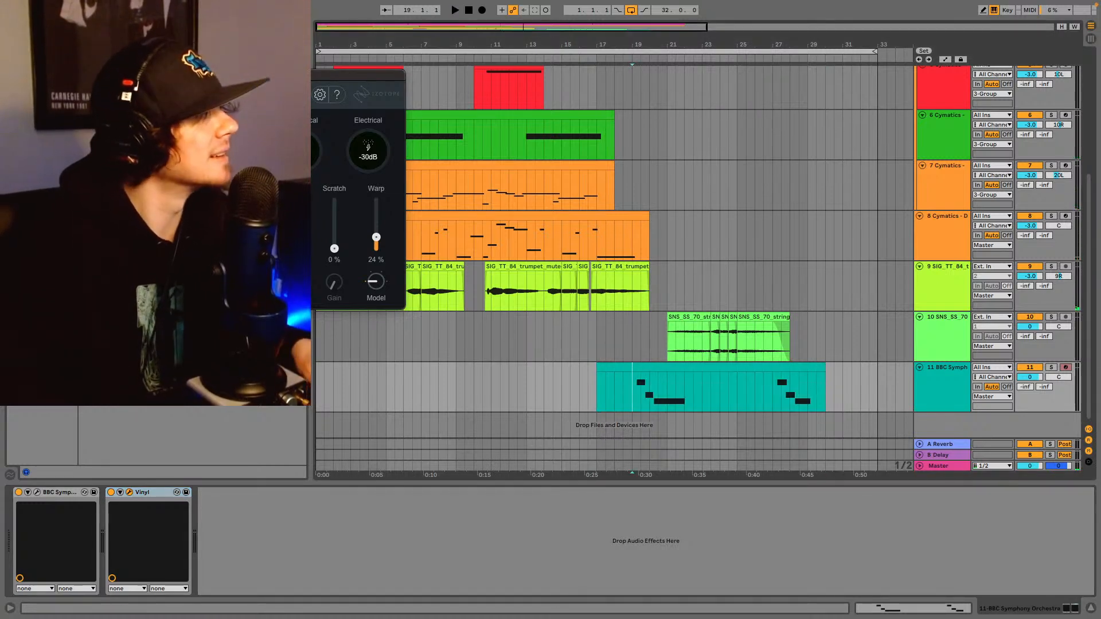
key(space)
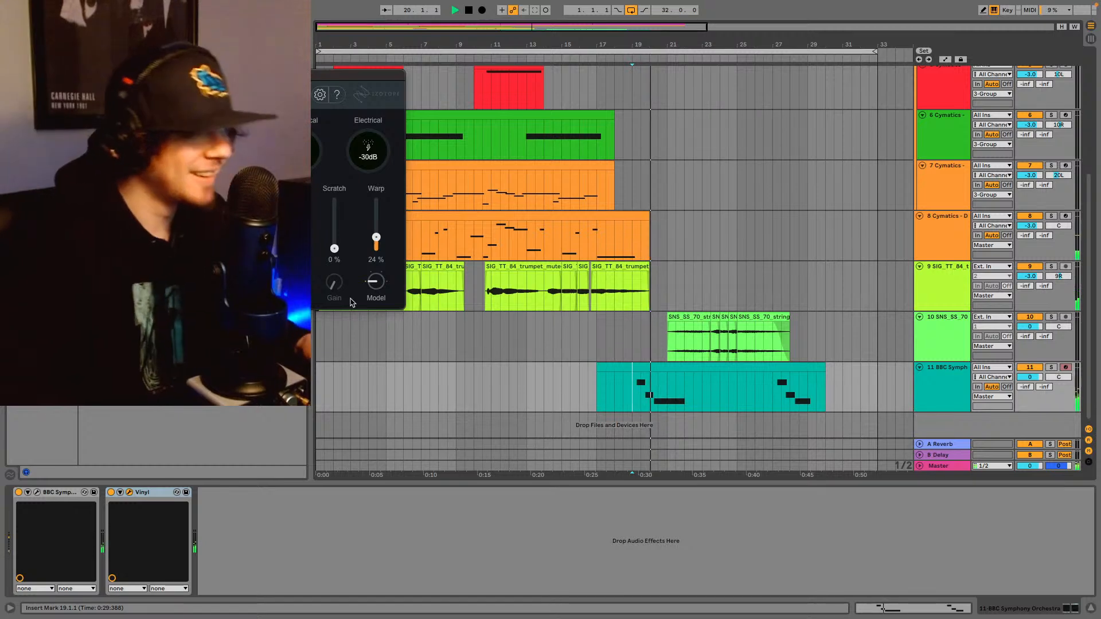
key(space)
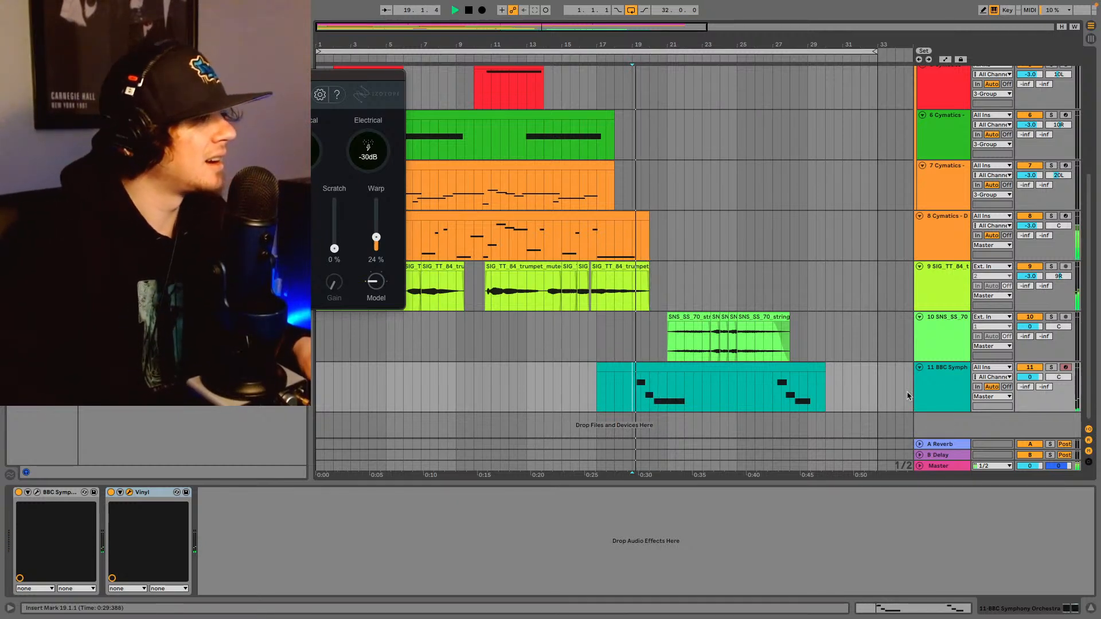
click(1051, 367)
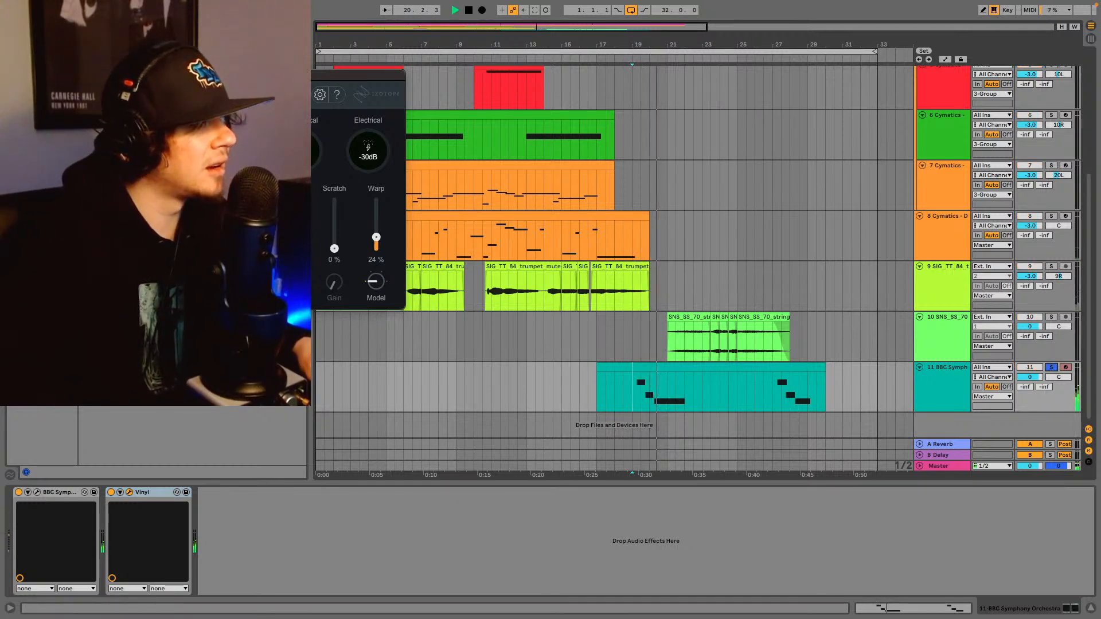
click(111, 492)
key(space)
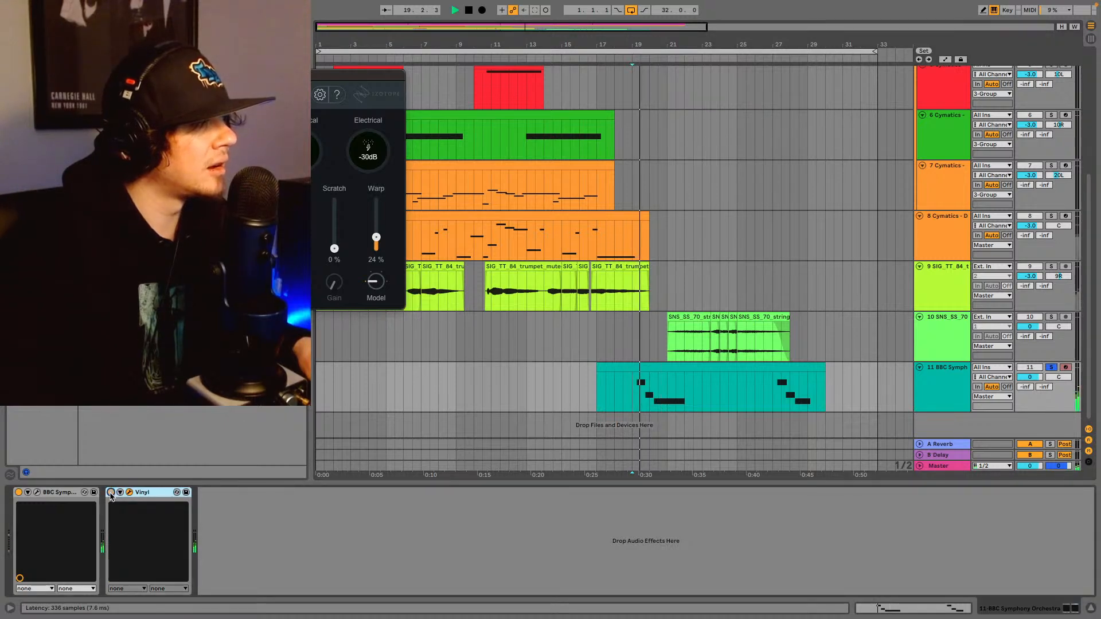
click(111, 492)
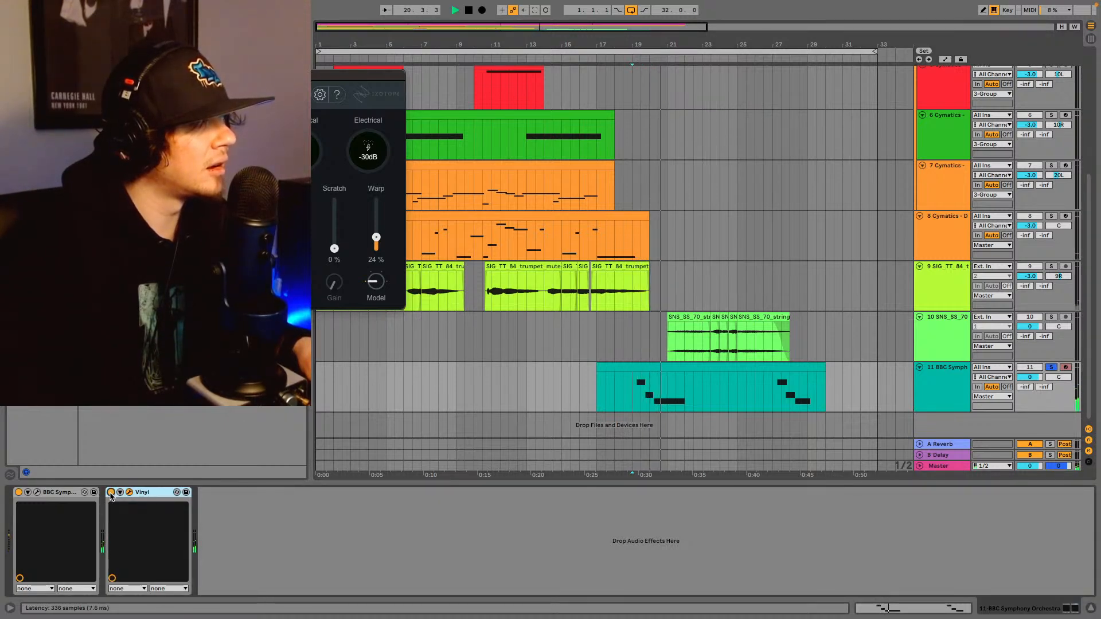
key(space)
key(space)
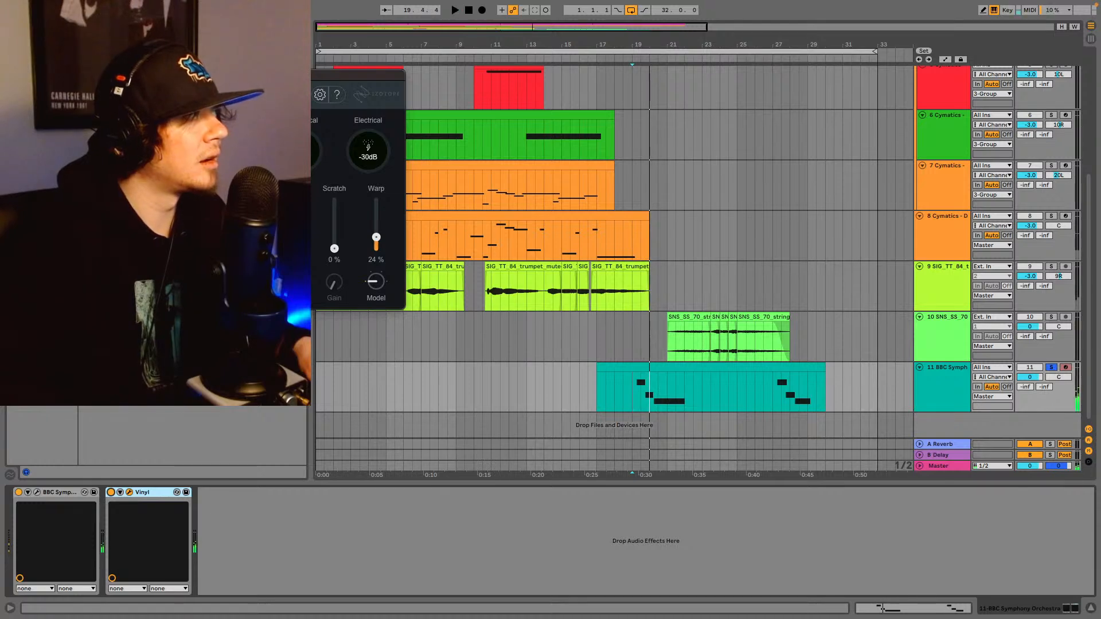
- Remove Vinyl from the celli track and add EQ Eight in its place
click(36, 75)
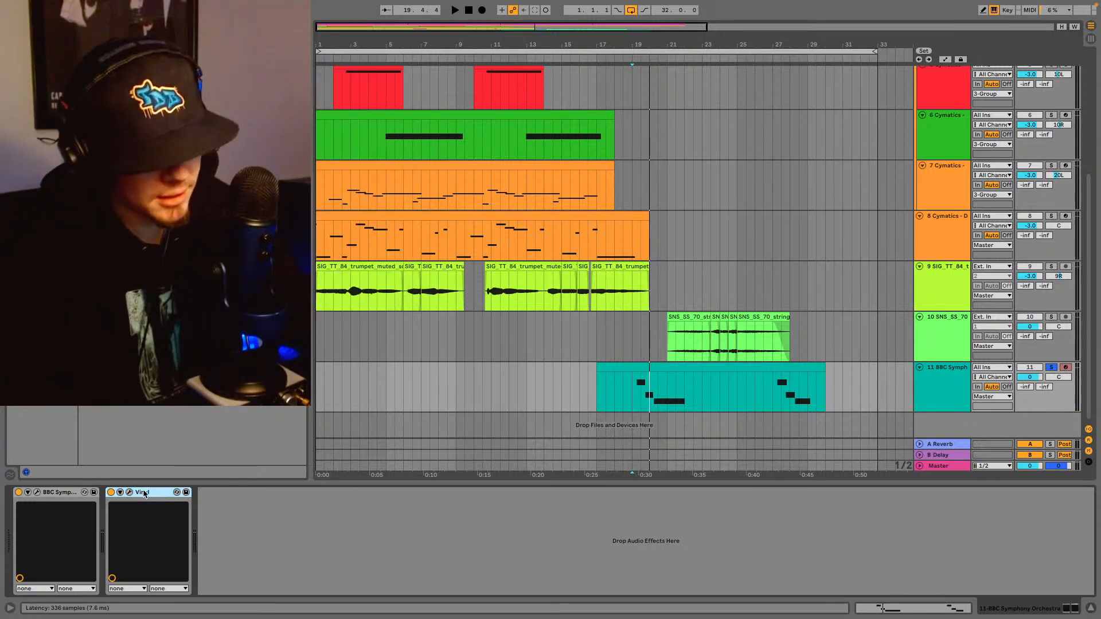
key(Delete)
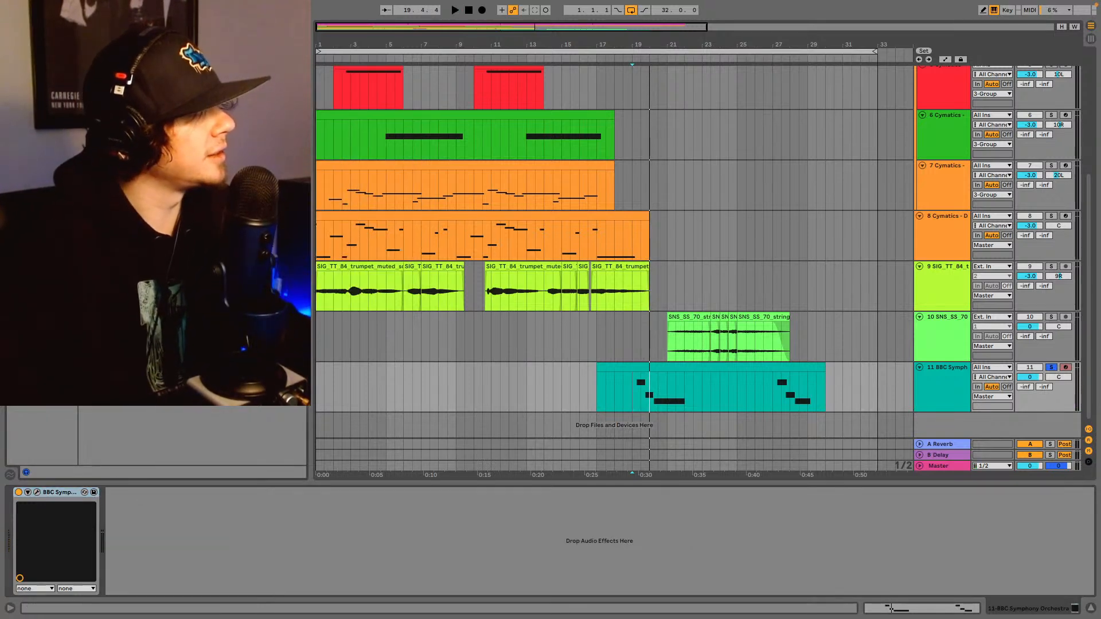
click(42, 109)
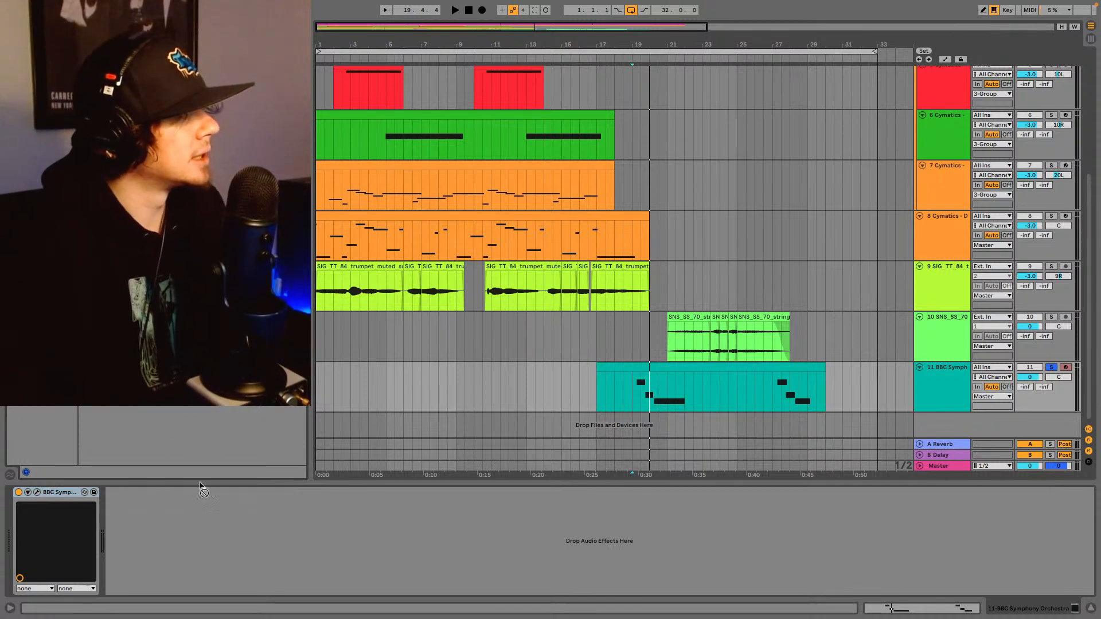
drag(222, 538, 227, 539)
- Set EQ band 4 to a steep high cut at about 3.44 kHz, audition it and unsolo the celli track
click(232, 581)
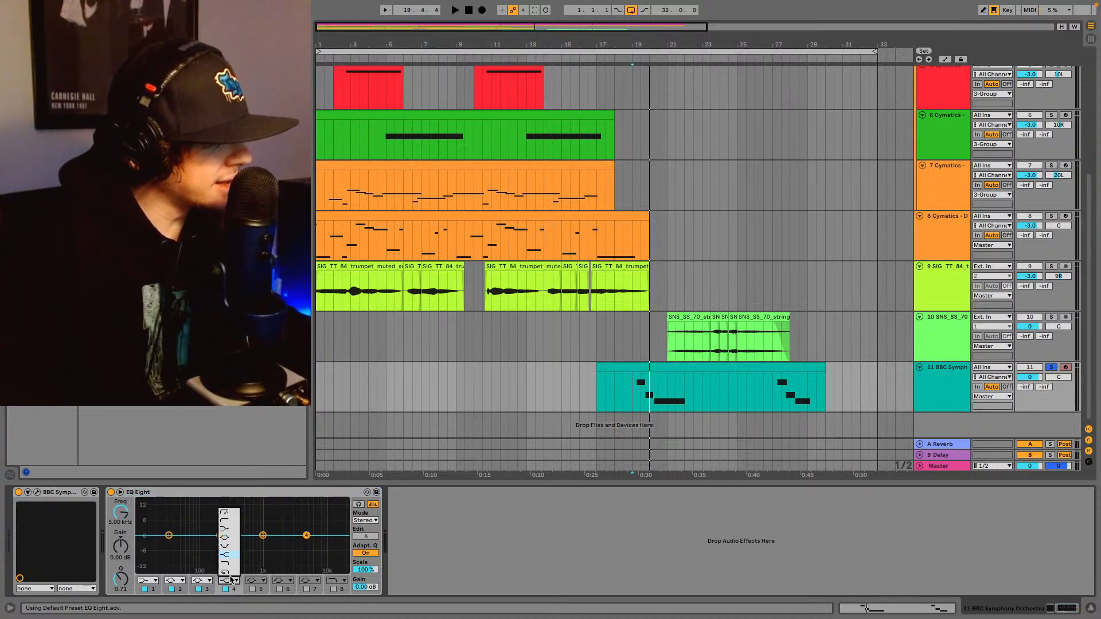
click(228, 573)
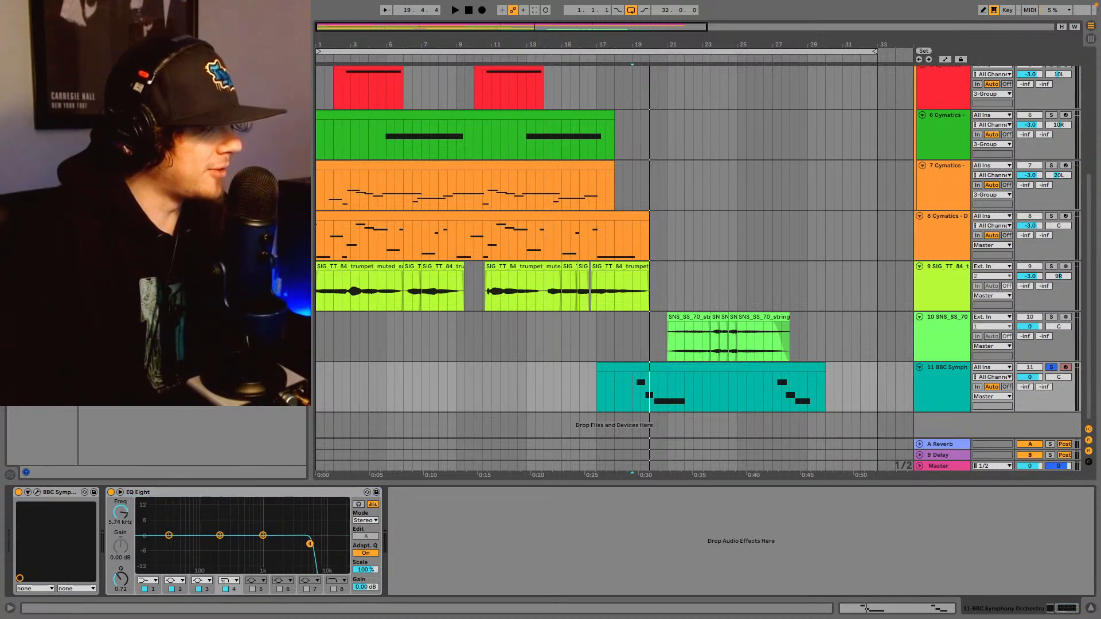
drag(324, 545, 296, 544)
key(space)
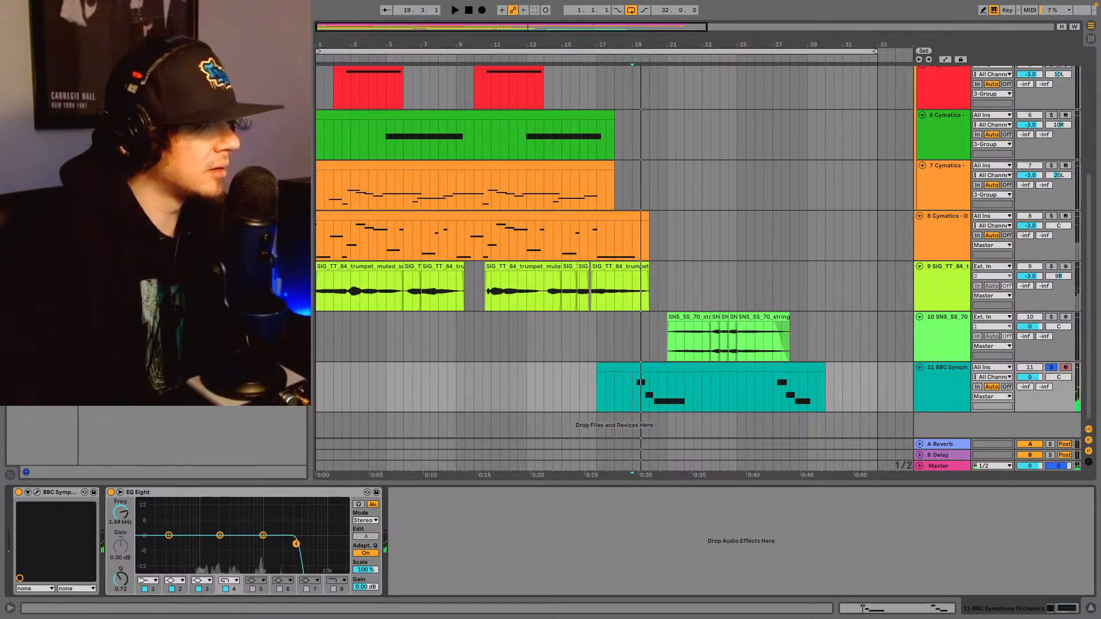
click(1052, 367)
key(space)
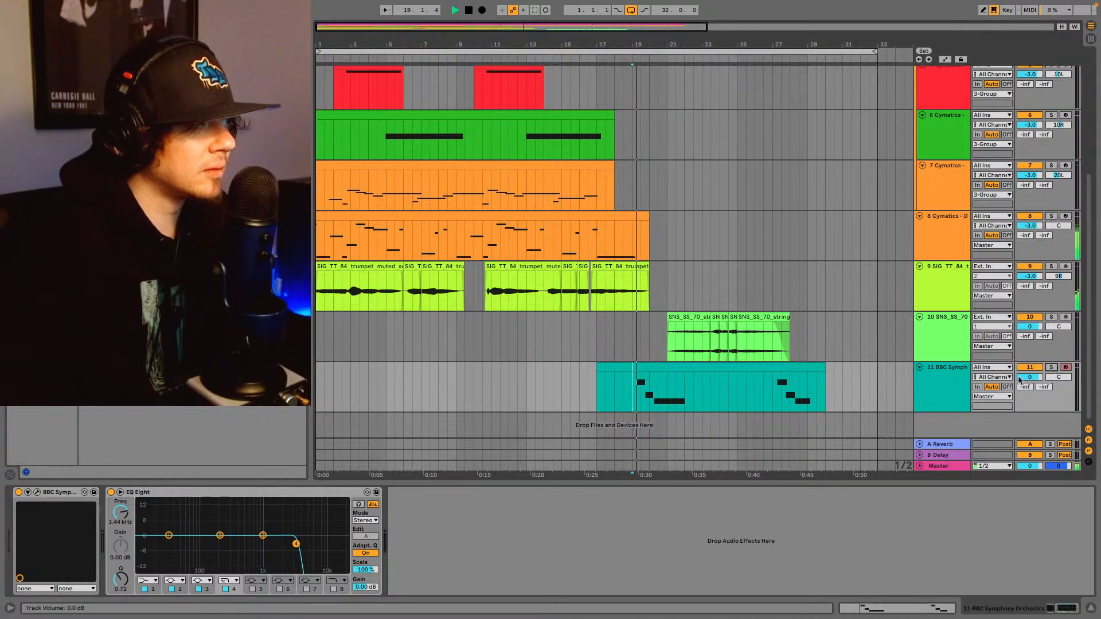
- Set EQ band 1 to a steep low cut at about 91.8 Hz and listen to the celli with the beat
click(155, 581)
click(147, 512)
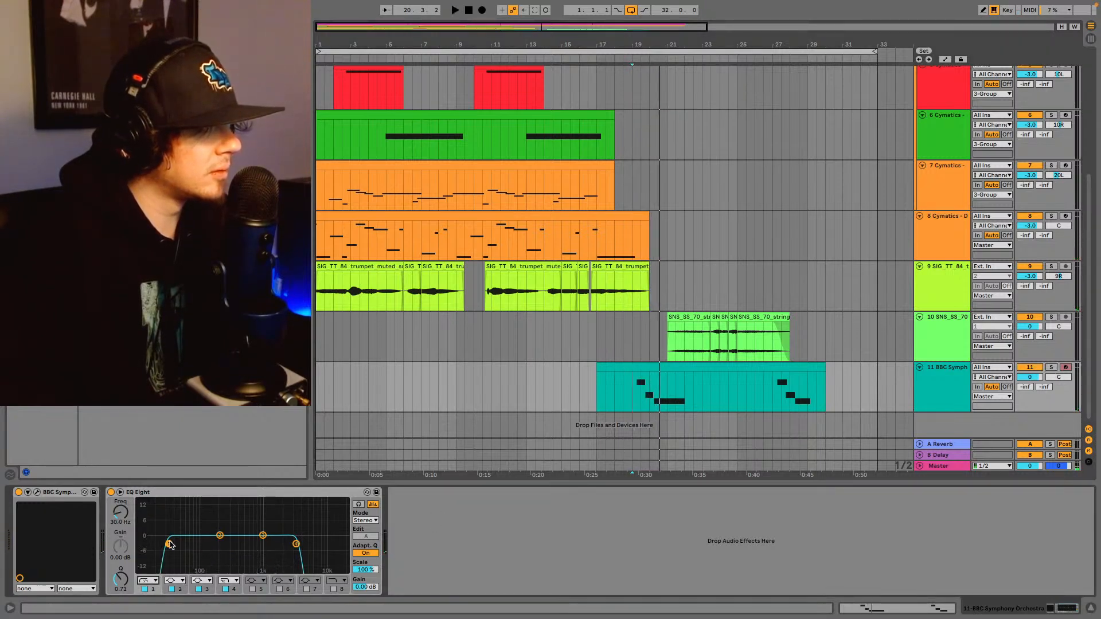
key(space)
mouse_move(224, 544)
mouse_down()
mouse_move(233, 543)
mouse_move(198, 544)
mouse_up()
key(space)
key(space)
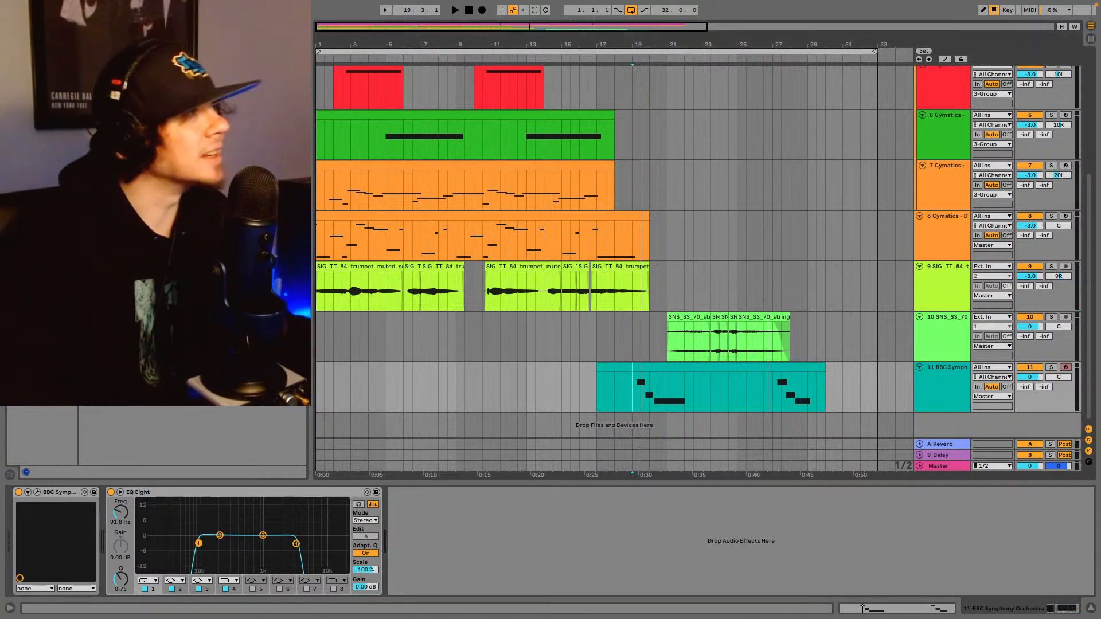
- Shift the celli clip later so it starts at 17.1.3 and play from just before its first note
drag(613, 47, 643, 97)
drag(539, 28, 543, 30)
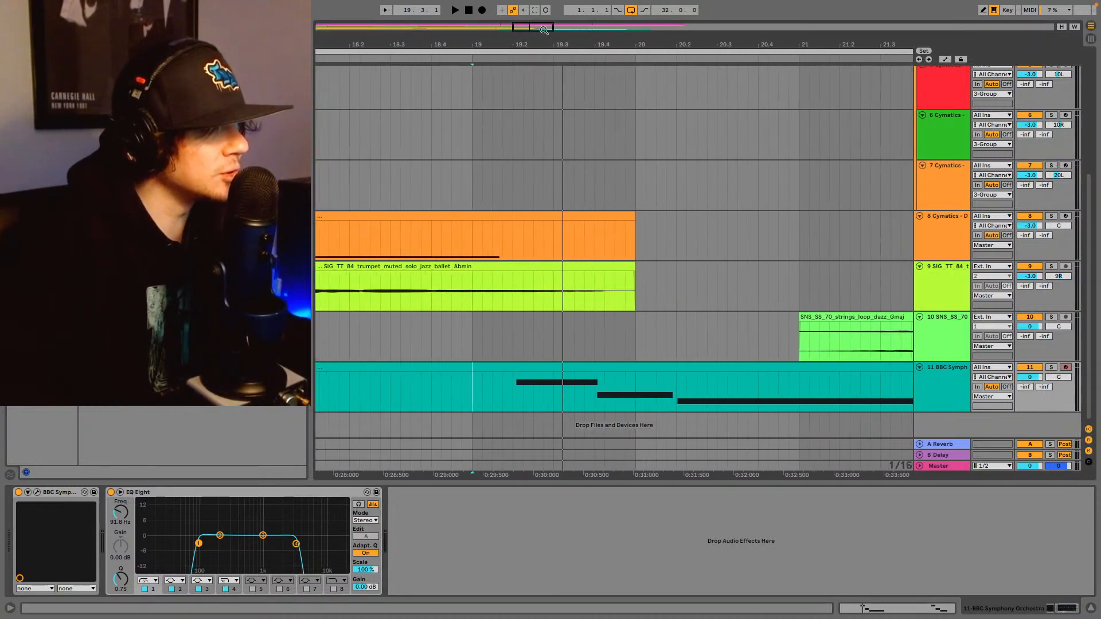
click(522, 367)
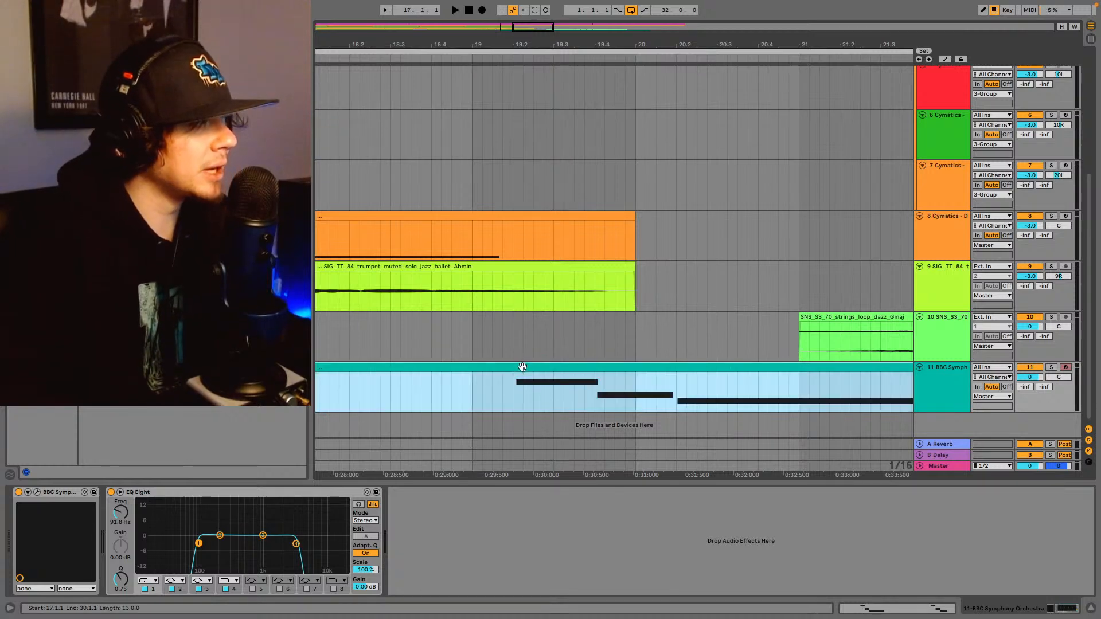
drag(522, 367, 546, 372)
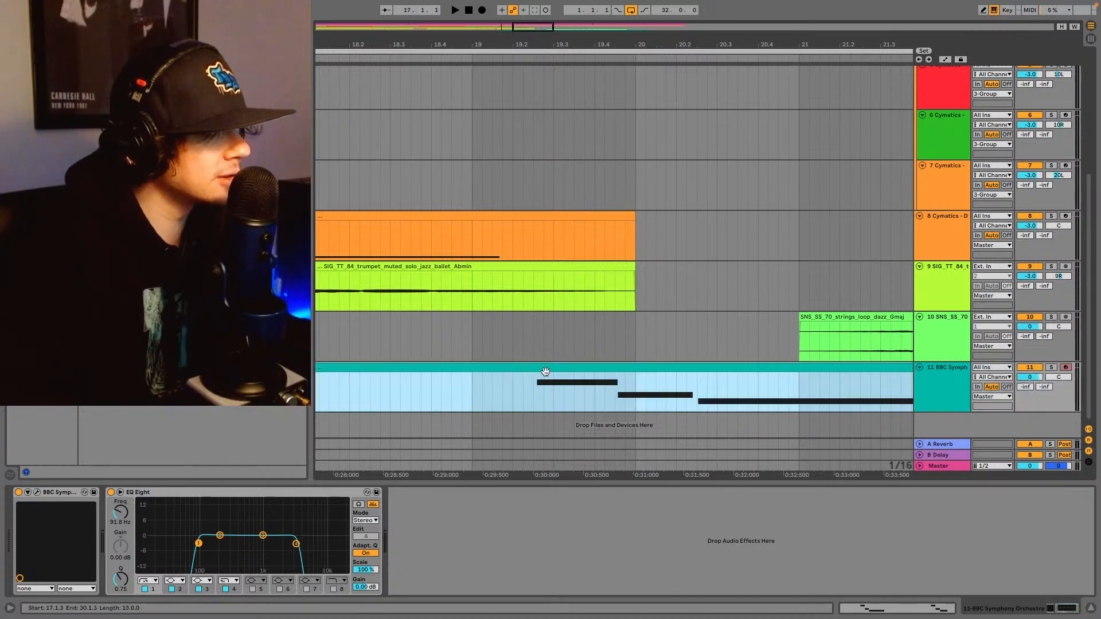
click(504, 391)
key(space)
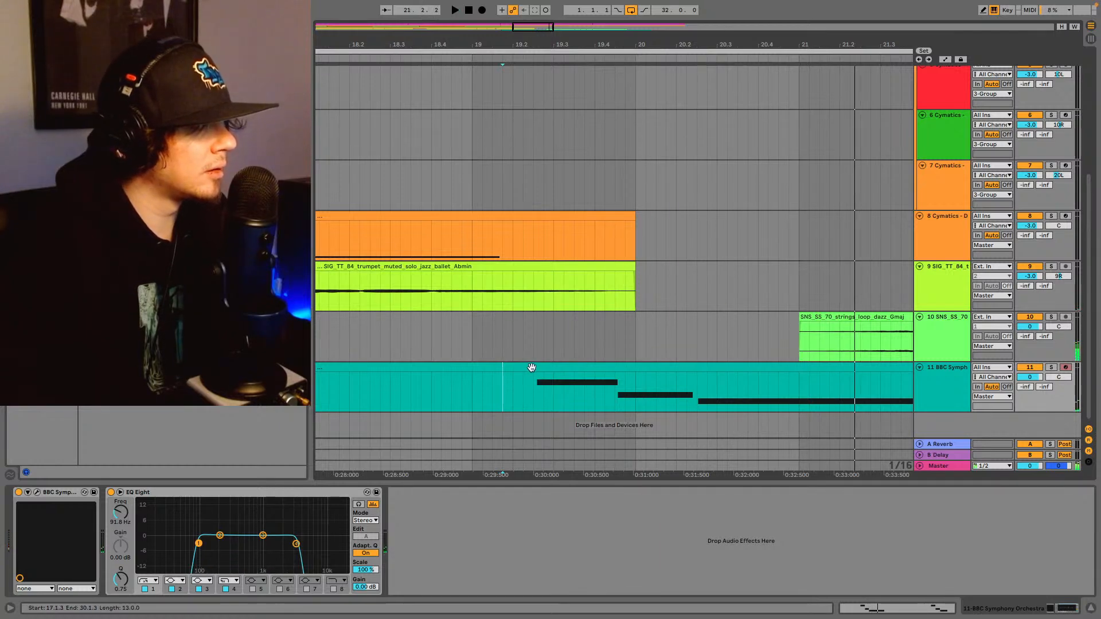
- Try the celli clip earlier, starting at 16.4.3, and audition it from 18.4.2
click(388, 391)
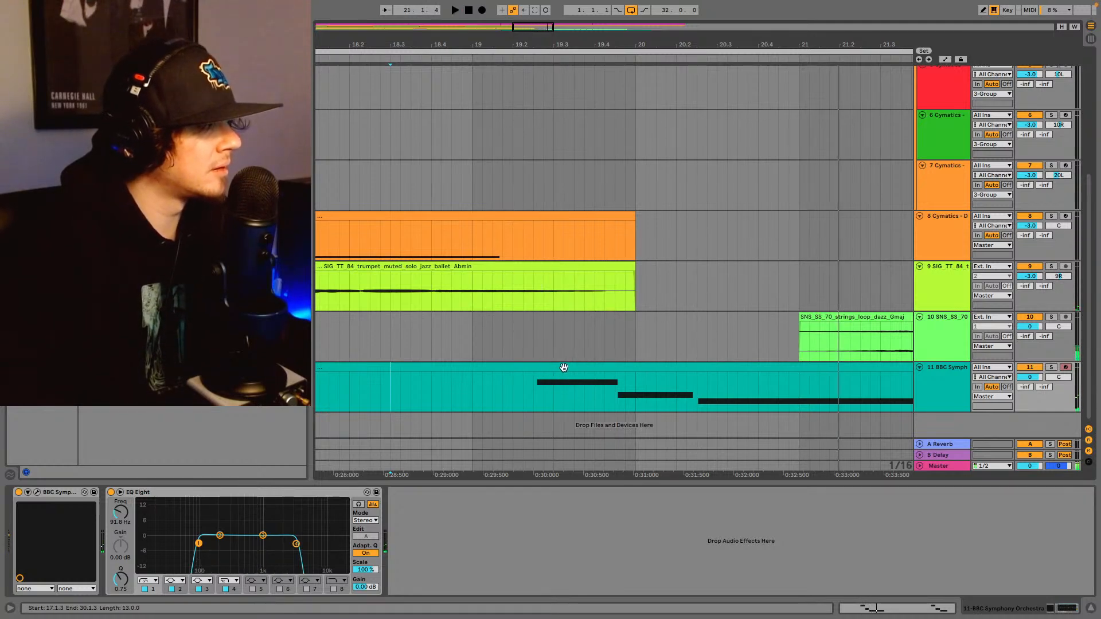
drag(563, 367, 466, 386)
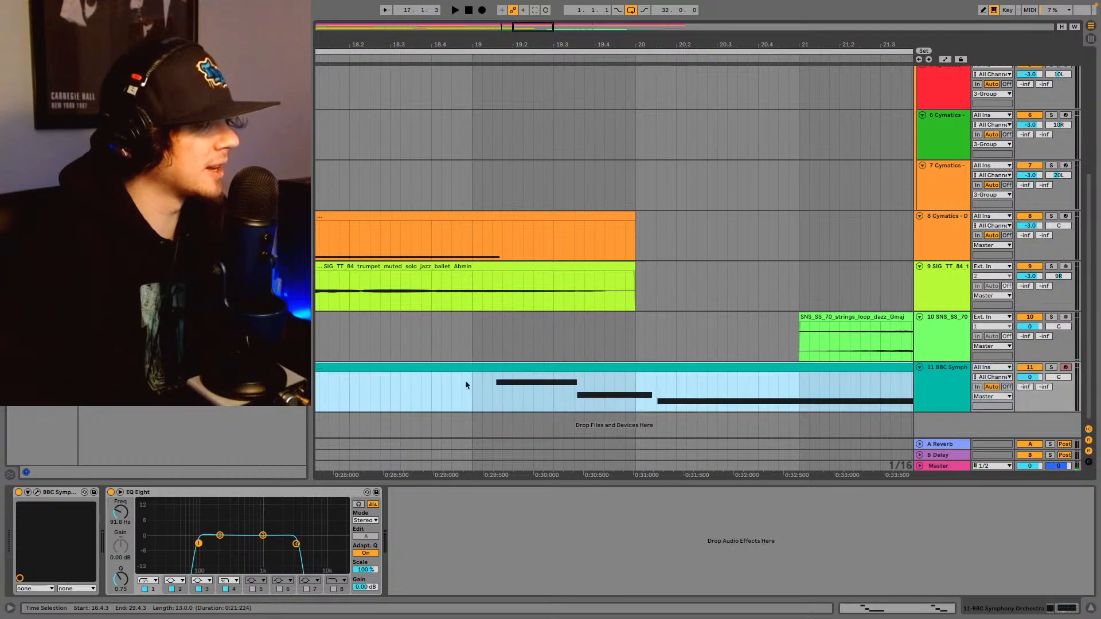
click(442, 391)
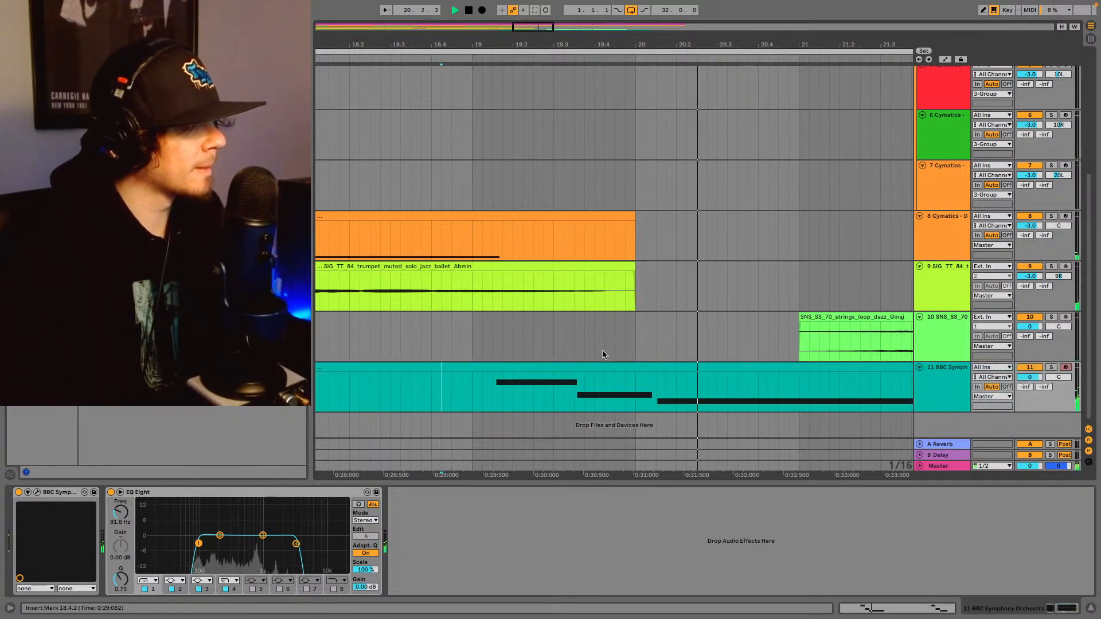
key(space)
- Move the celli clip's start back to 17.1.1 and listen to its timing
click(564, 367)
drag(564, 368, 584, 369)
key(space)
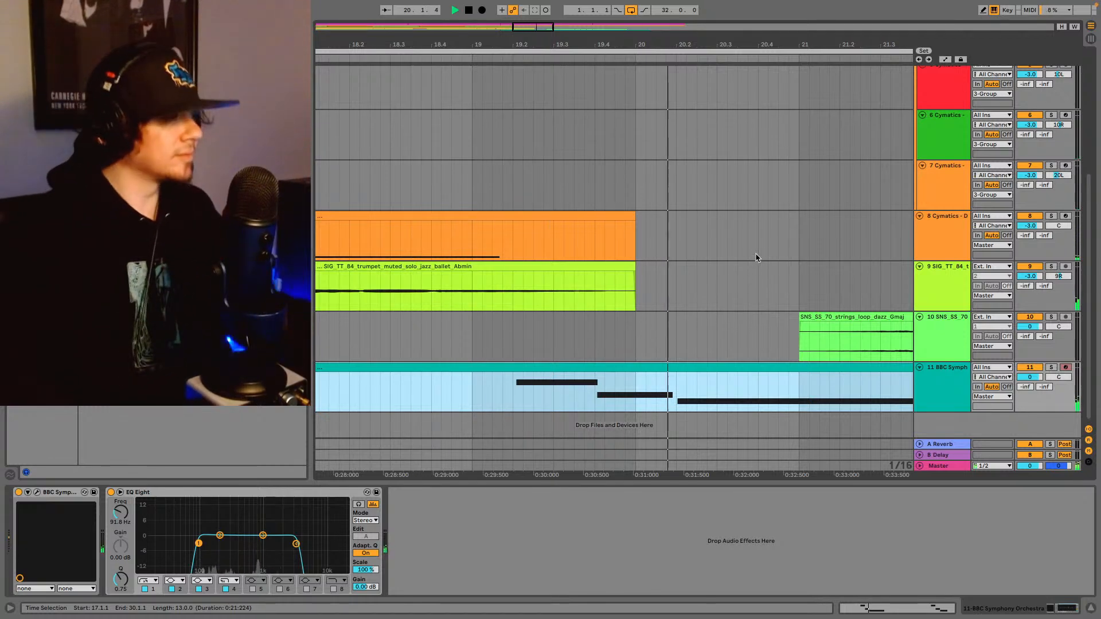
- Move the celli clip to start at 17.1.3 and play the arrangement from 17.1.1
drag(582, 369, 592, 368)
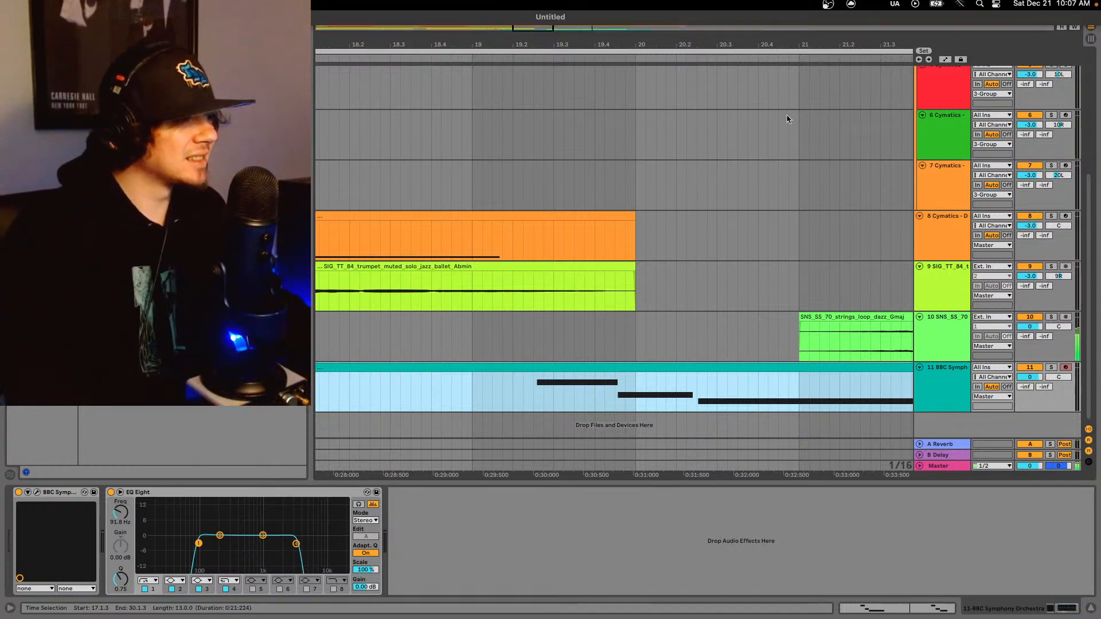
drag(544, 29, 564, 67)
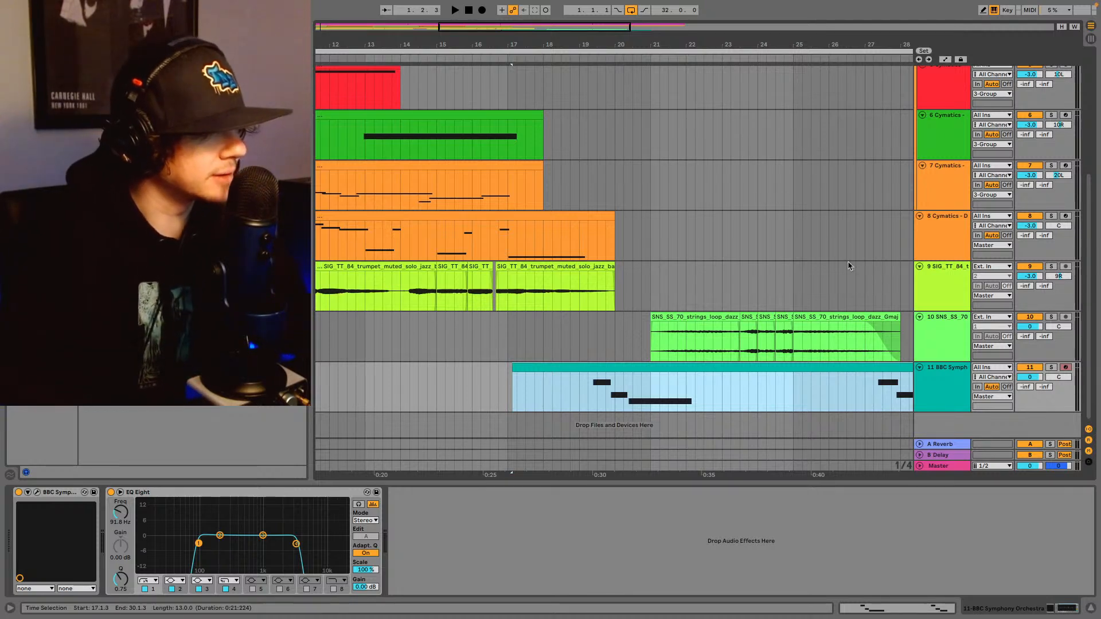
click(503, 386)
key(space)
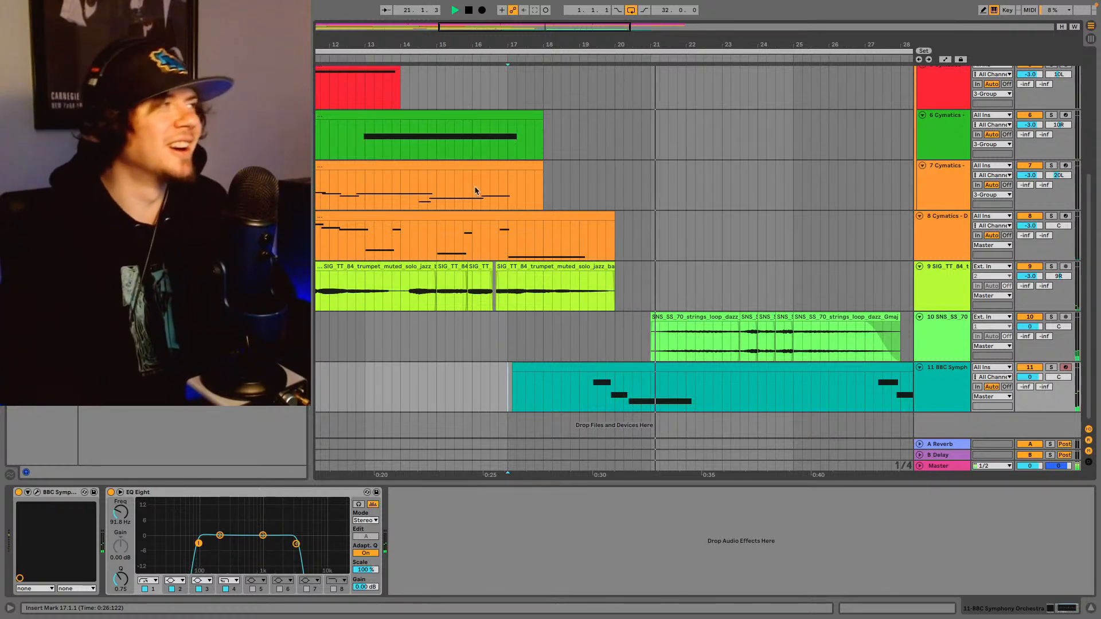
- Move the celli clip's start back to 17.1.1 and play the arrangement while checking the piano, trumpet, strings and celli tracks
key(space)
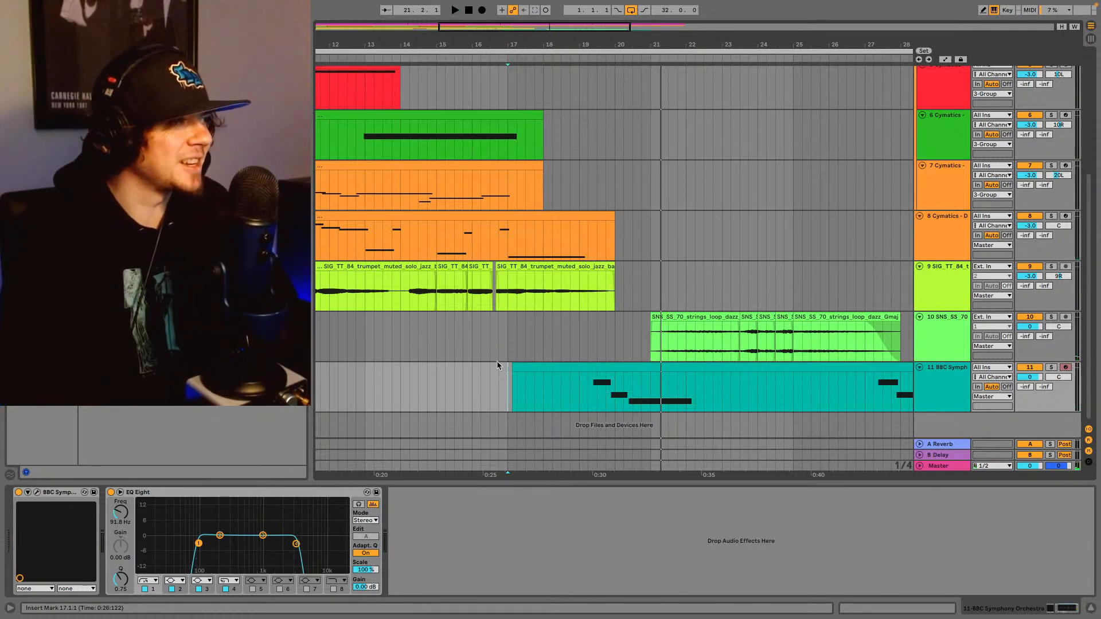
drag(520, 366, 520, 368)
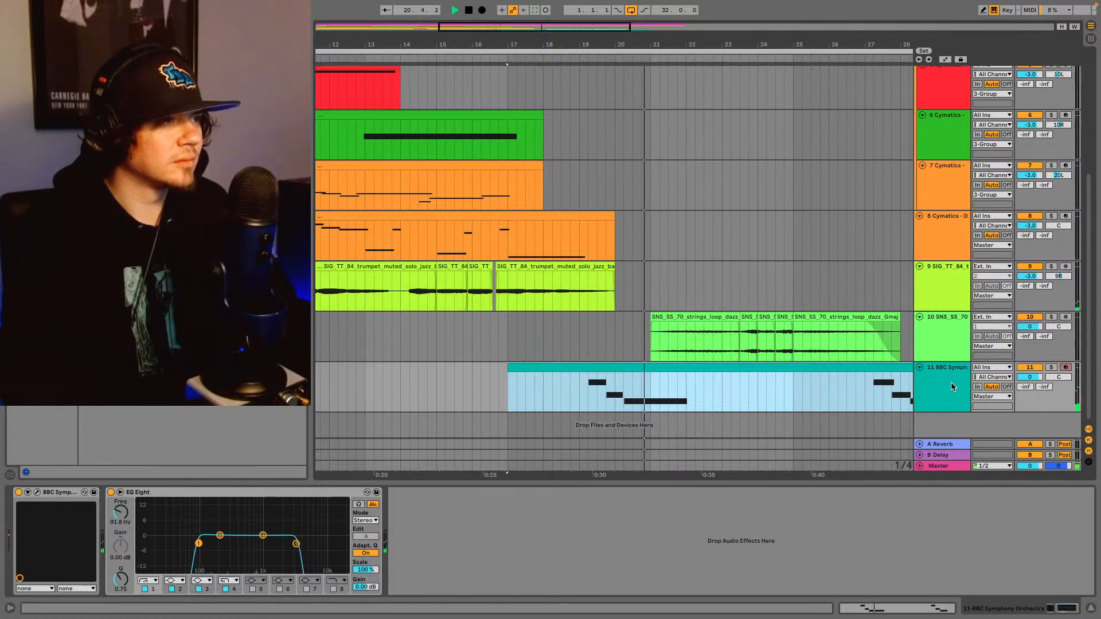
scroll(901, 345, up, 6)
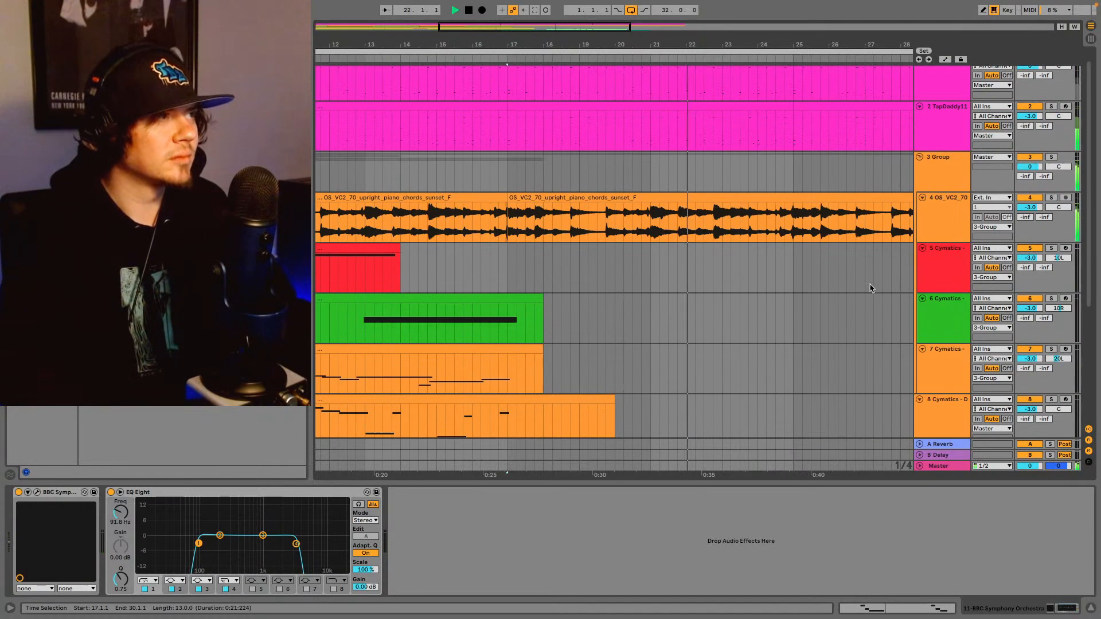
drag(549, 40, 549, 16)
scroll(617, 278, down, 2)
scroll(617, 278, down, 3)
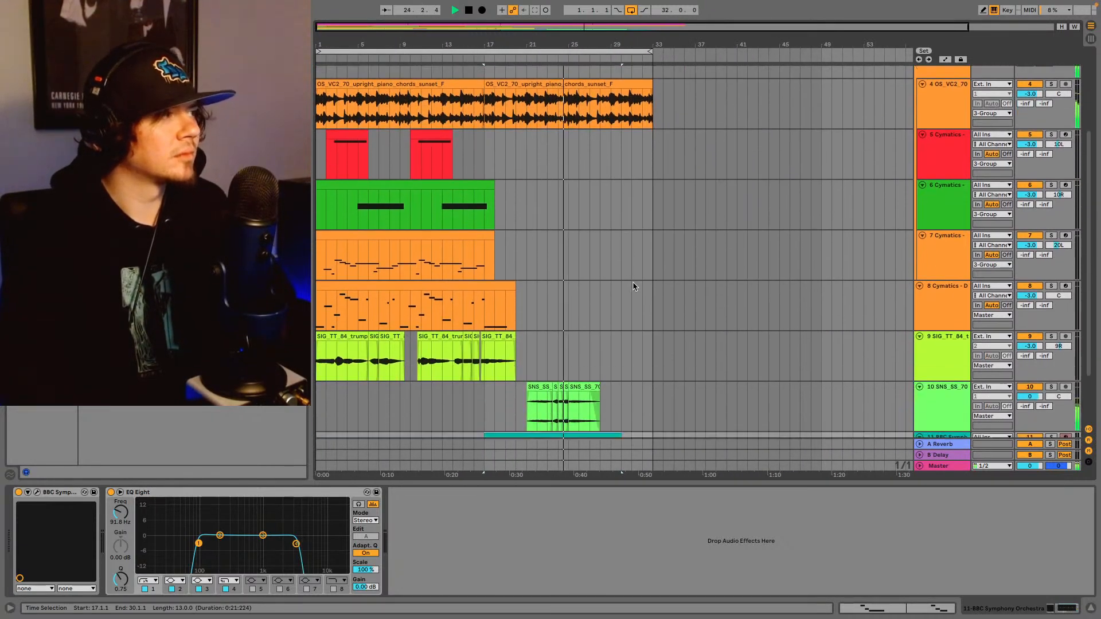
scroll(634, 286, down, 2)
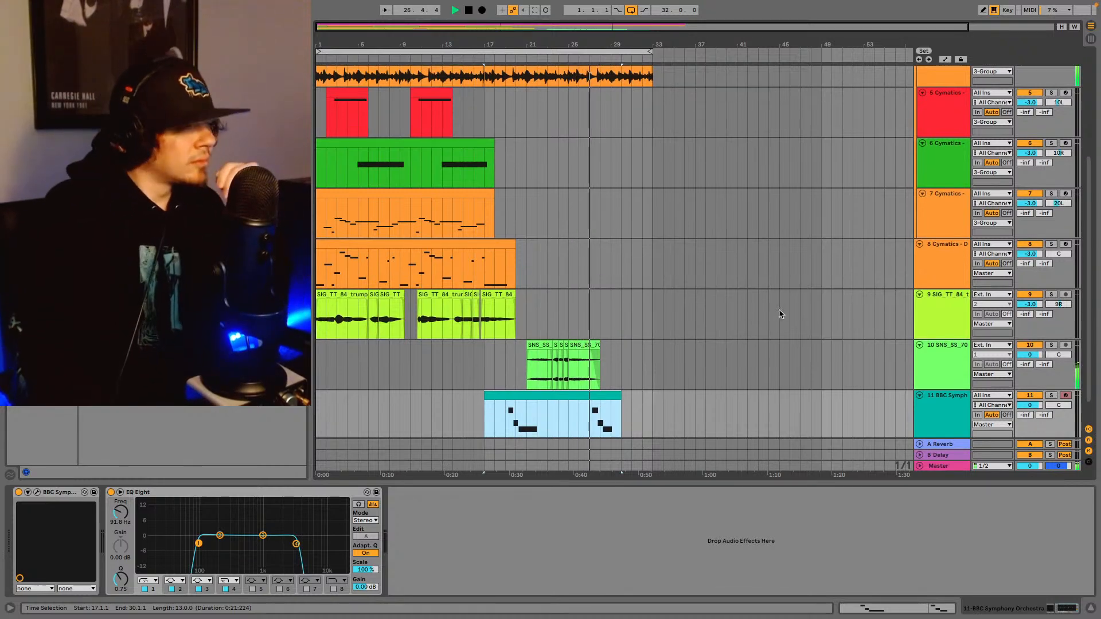
- Duplicate the second upright piano chords clip to start at 33.1.1 and turn off arrangement looping
scroll(749, 318, up, 1)
scroll(749, 318, up, 3)
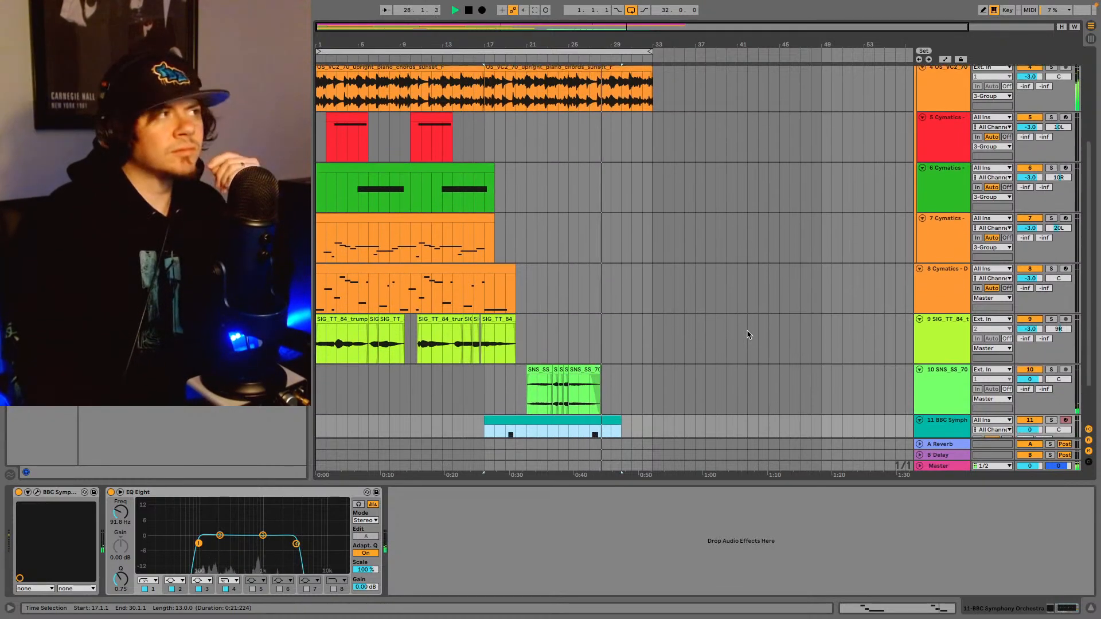
scroll(595, 261, up, 8)
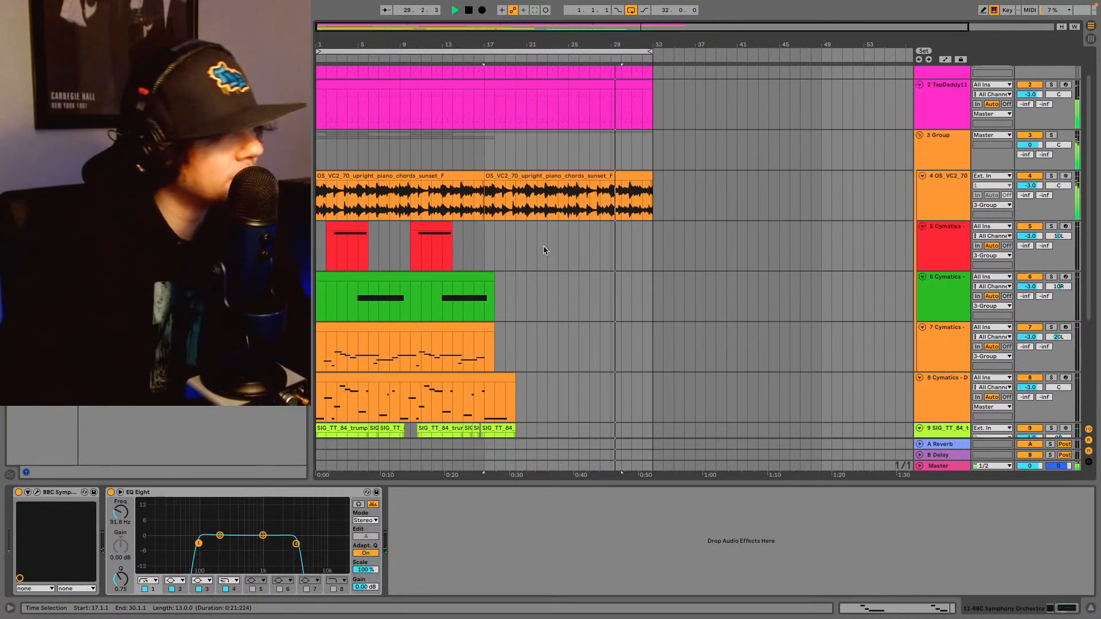
click(625, 173)
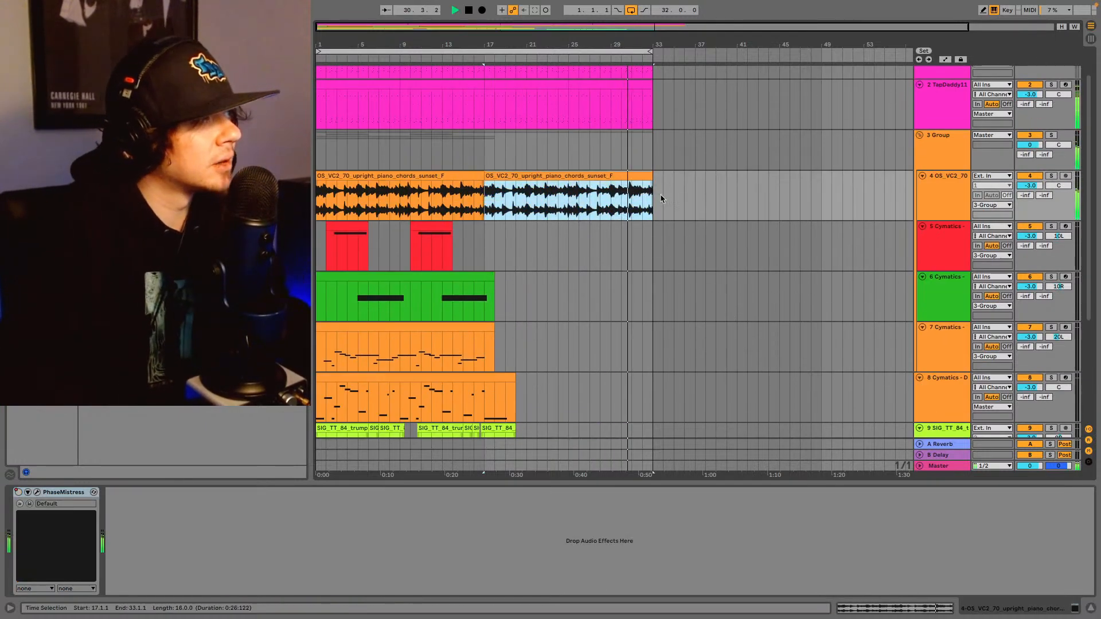
key(super+d)
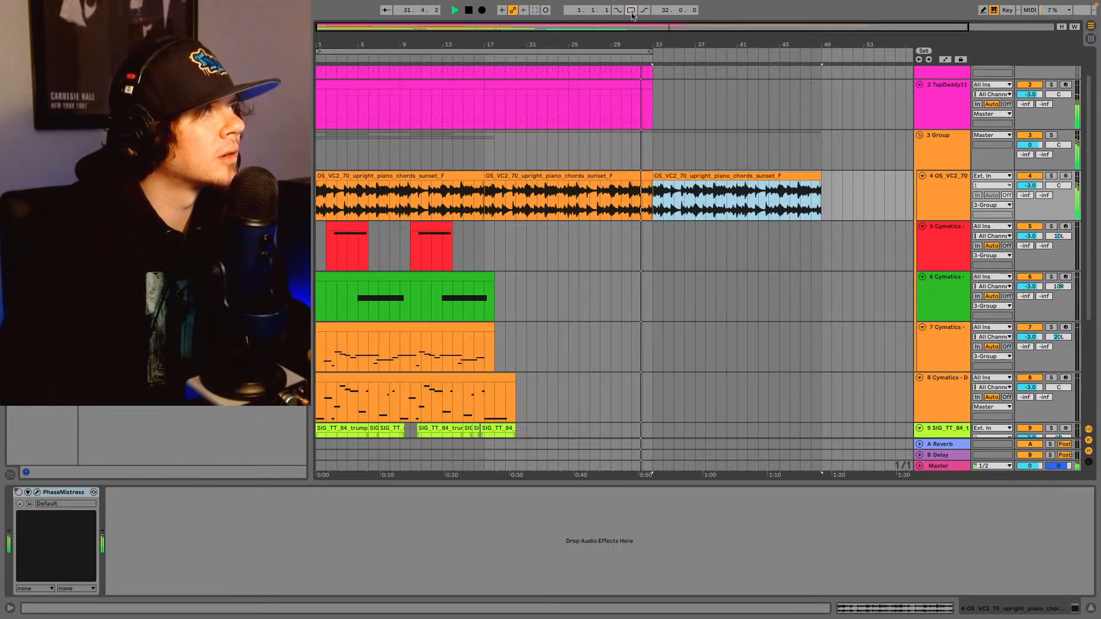
- Copy both drum tracks' clips from bar 17 onward to 33.1.1 and trim the copies to start at 36.2.1
scroll(588, 192, up, 3)
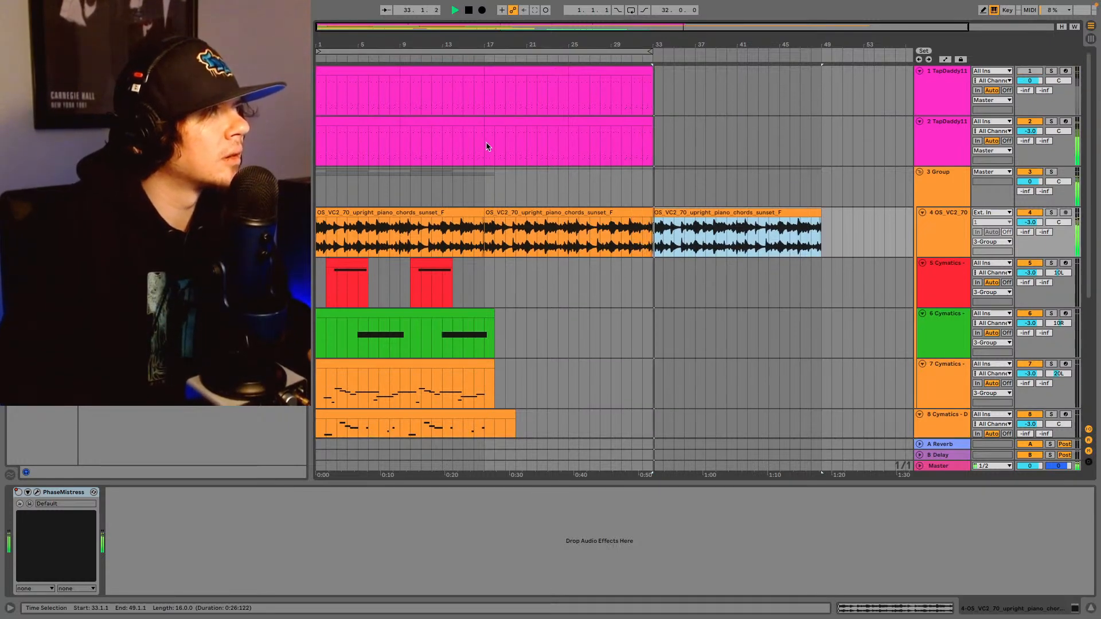
drag(486, 149, 643, 62)
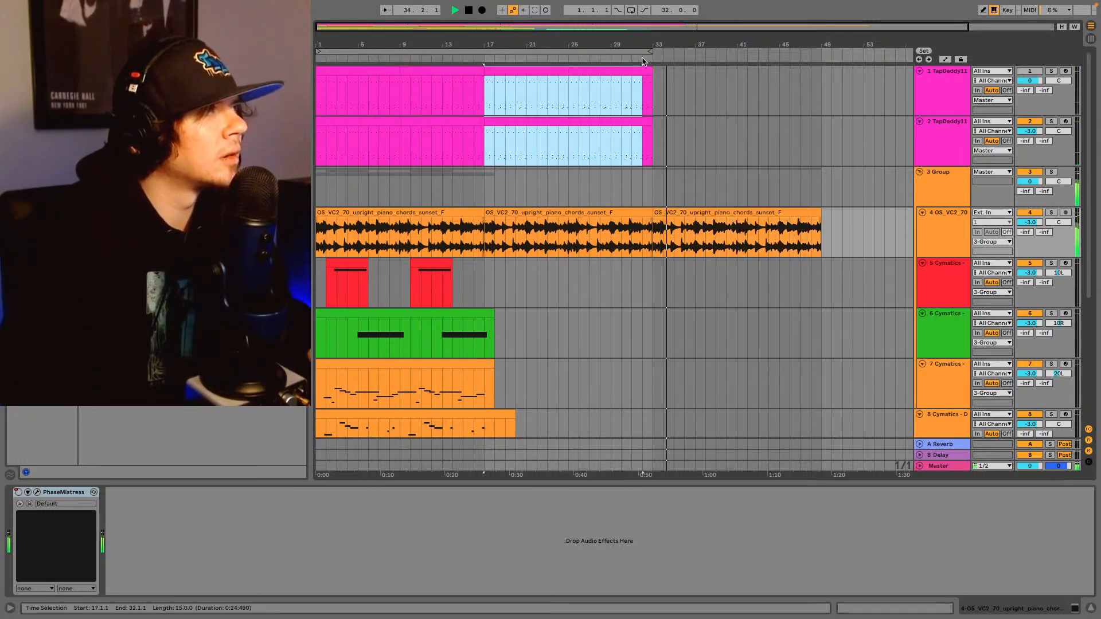
click(655, 84)
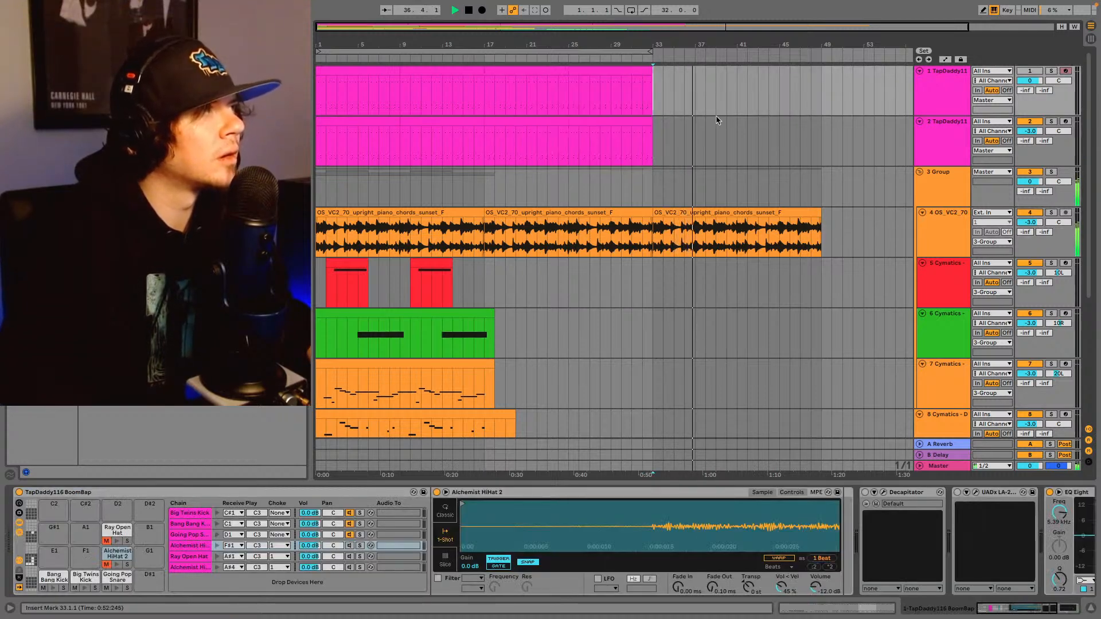
key(ctrl+v)
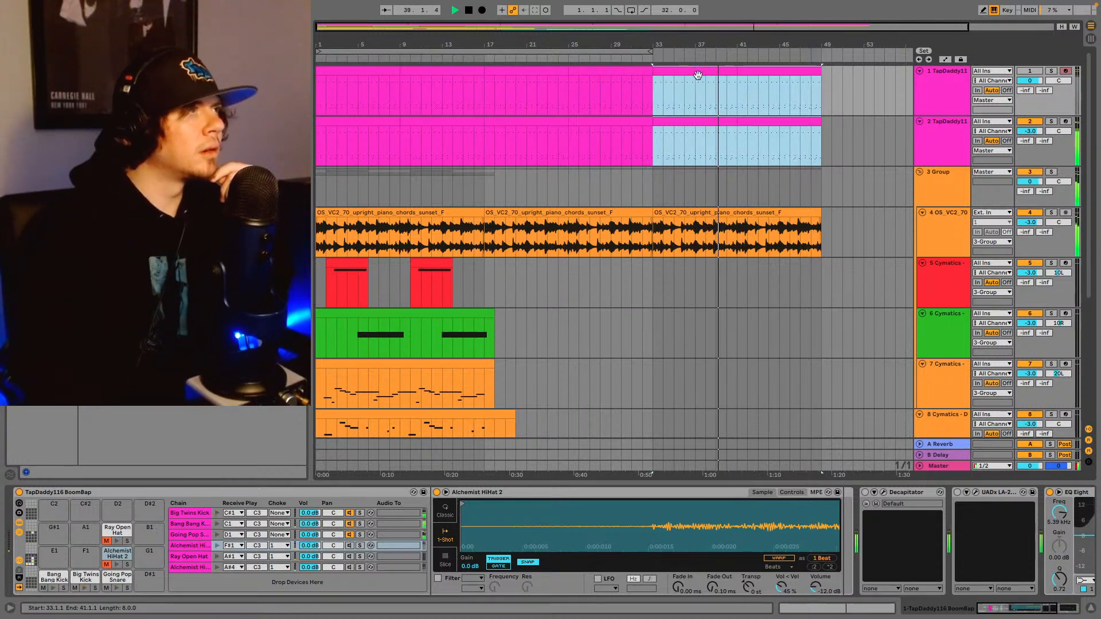
drag(654, 75, 684, 75)
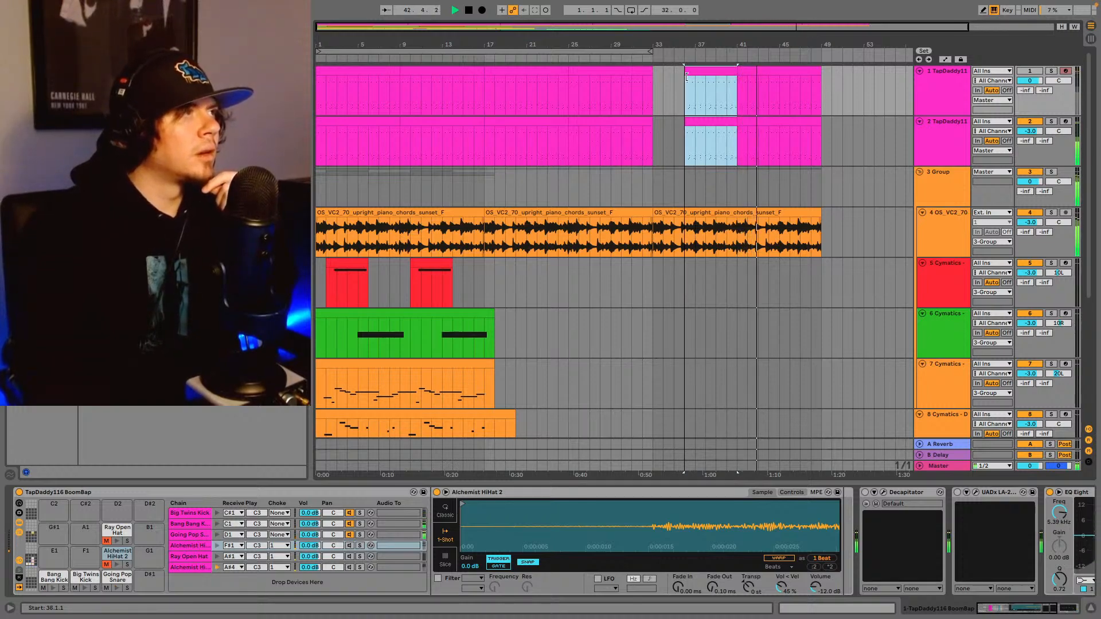
drag(656, 28, 742, 81)
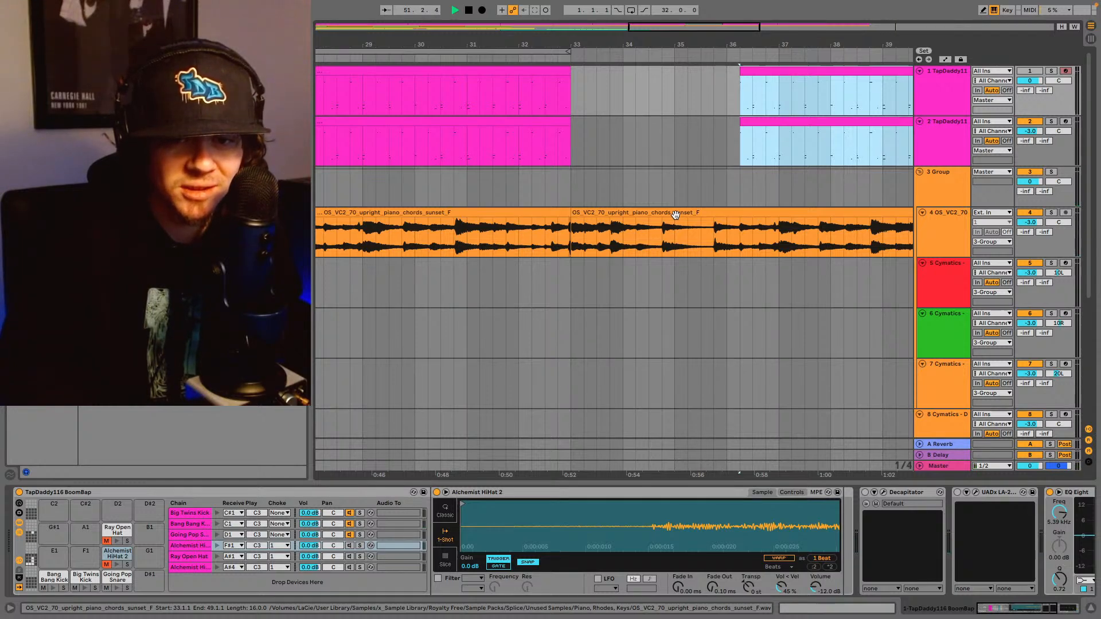
- Audition the celli part from 17.1.1 and bypass its EQ Eight
scroll(614, 301, down, 3)
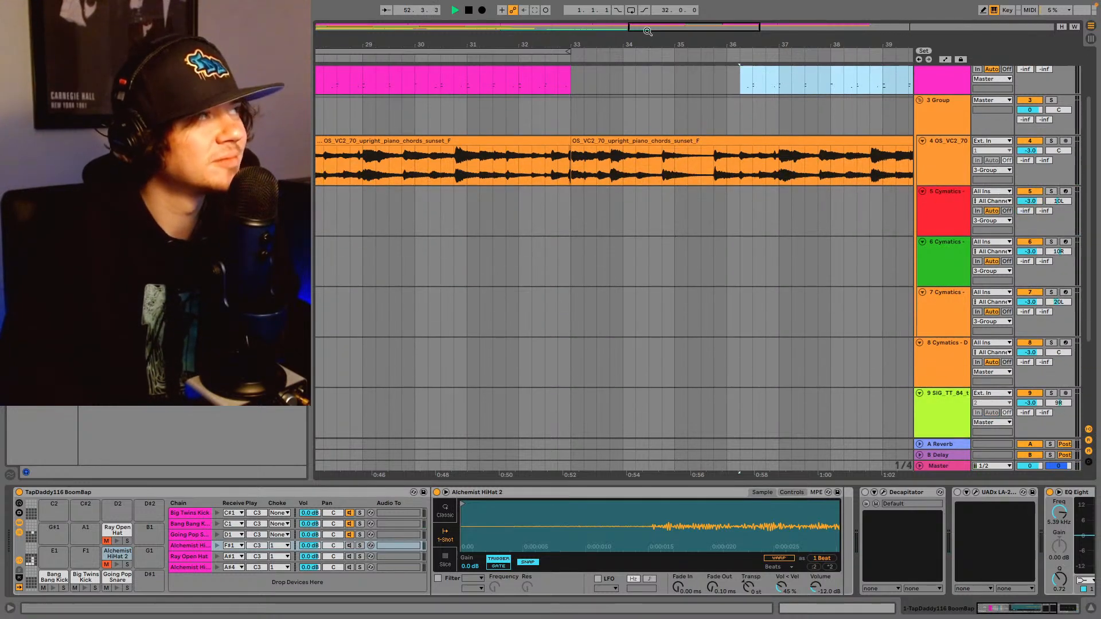
drag(648, 31, 438, 37)
scroll(649, 319, down, 5)
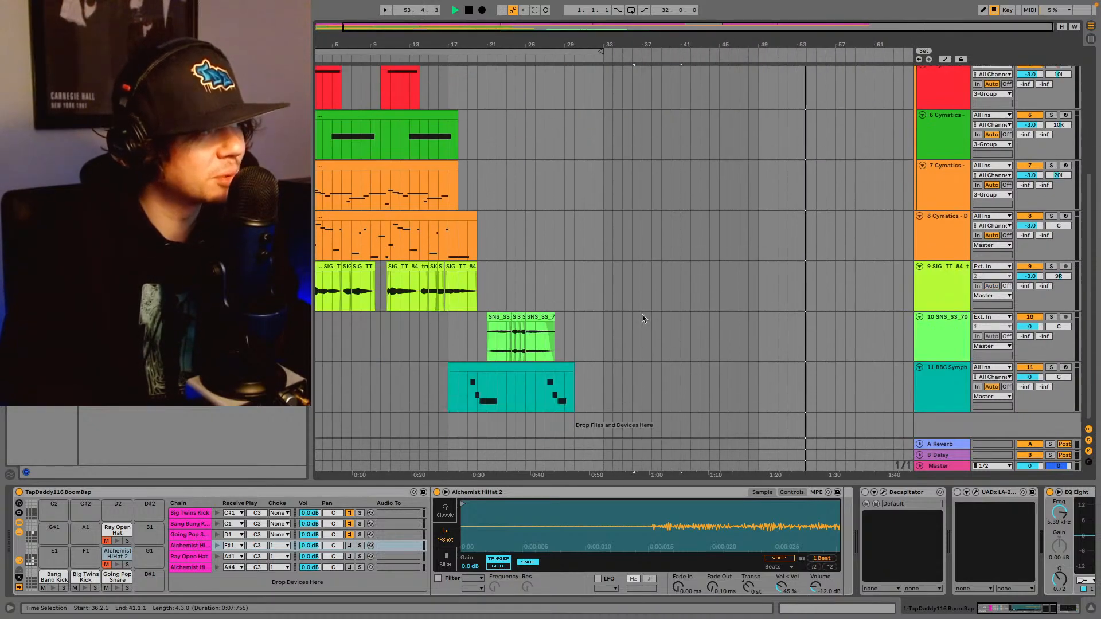
click(541, 369)
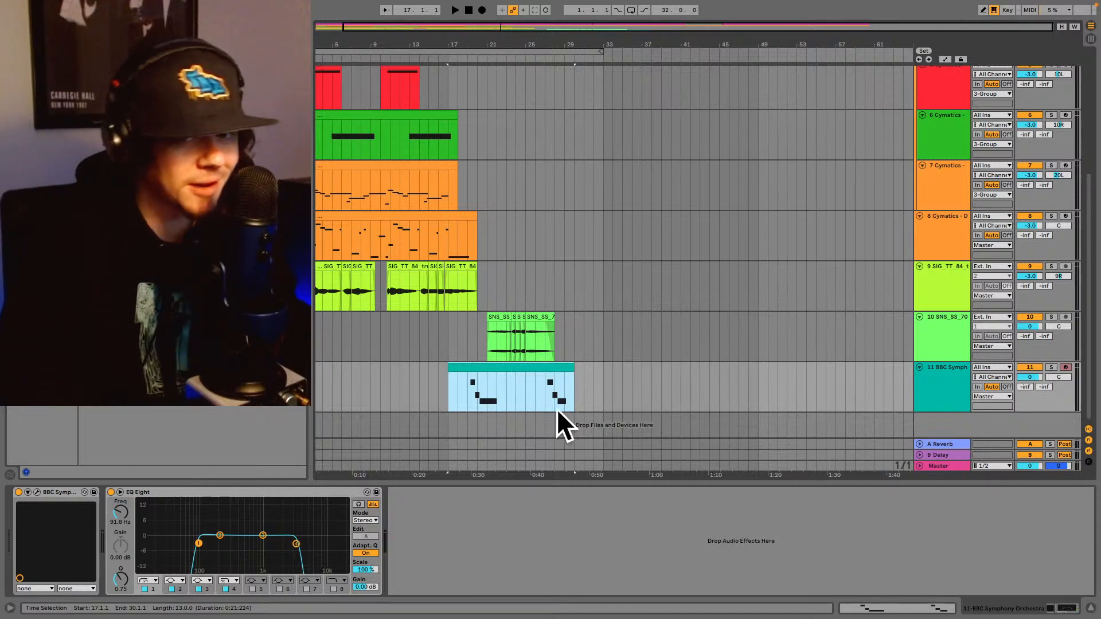
click(456, 394)
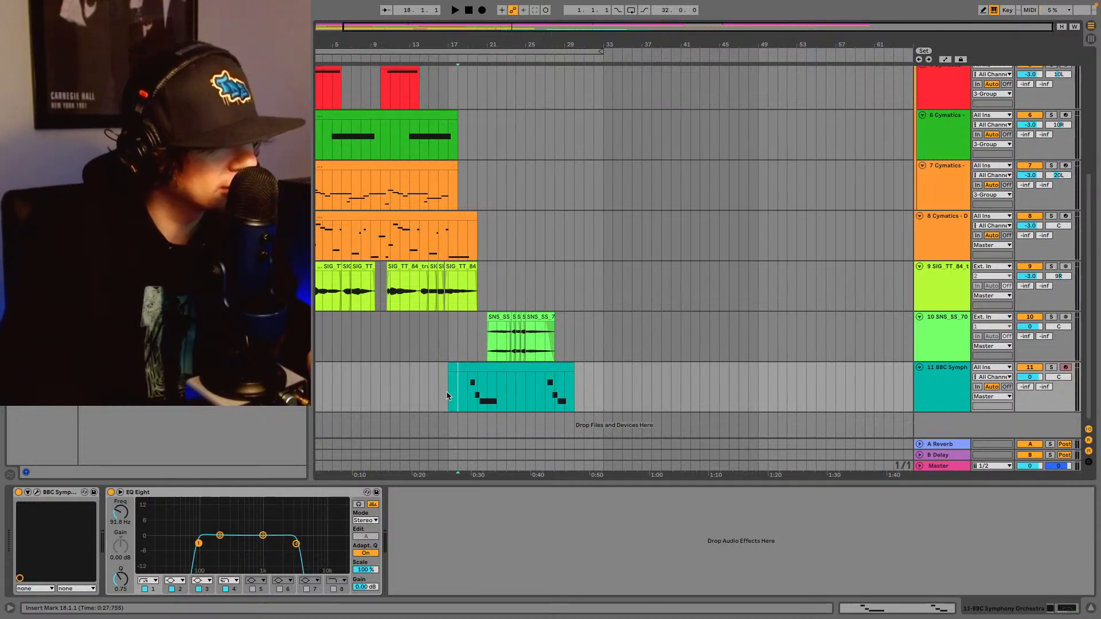
click(447, 395)
key(space)
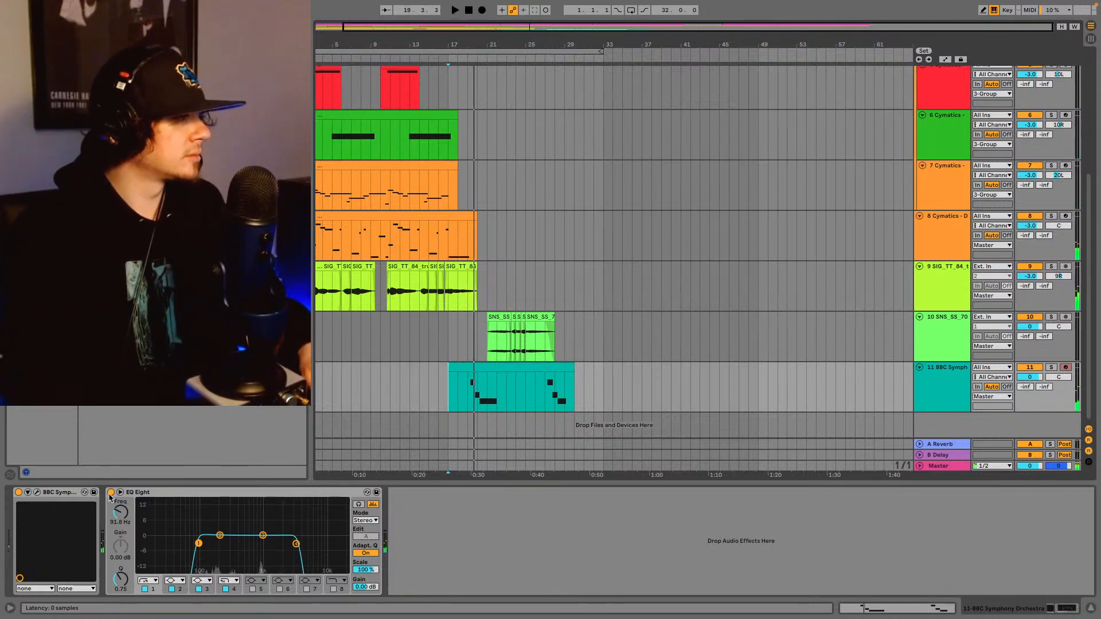
key(space)
key(space)
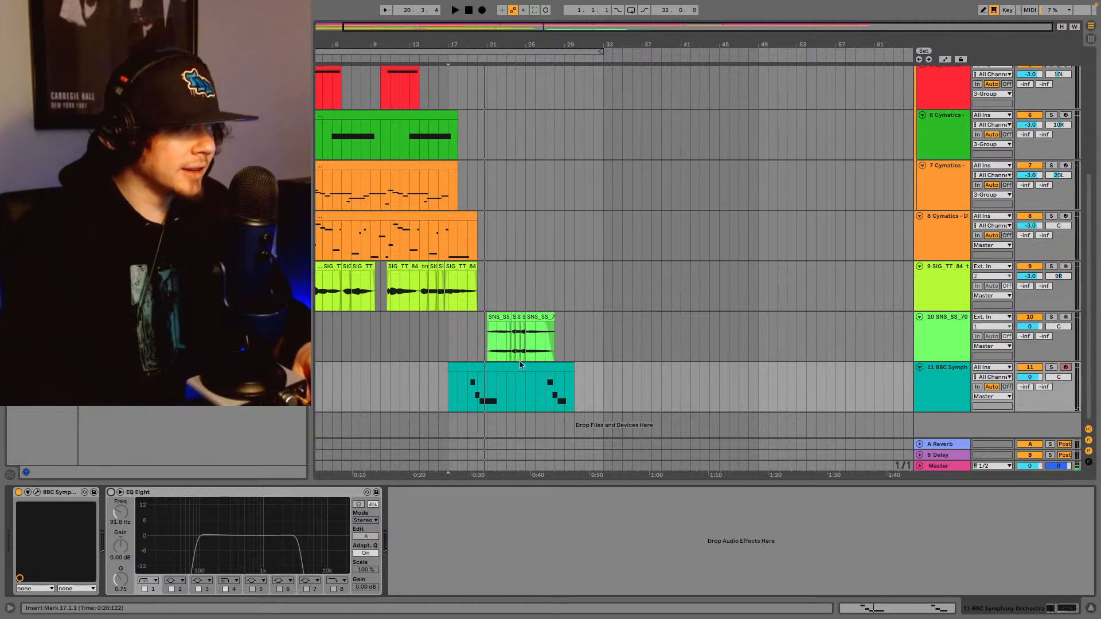
- Add a Utility effect after EQ Eight on the celli track and set its input channel mode to Swap
click(948, 374)
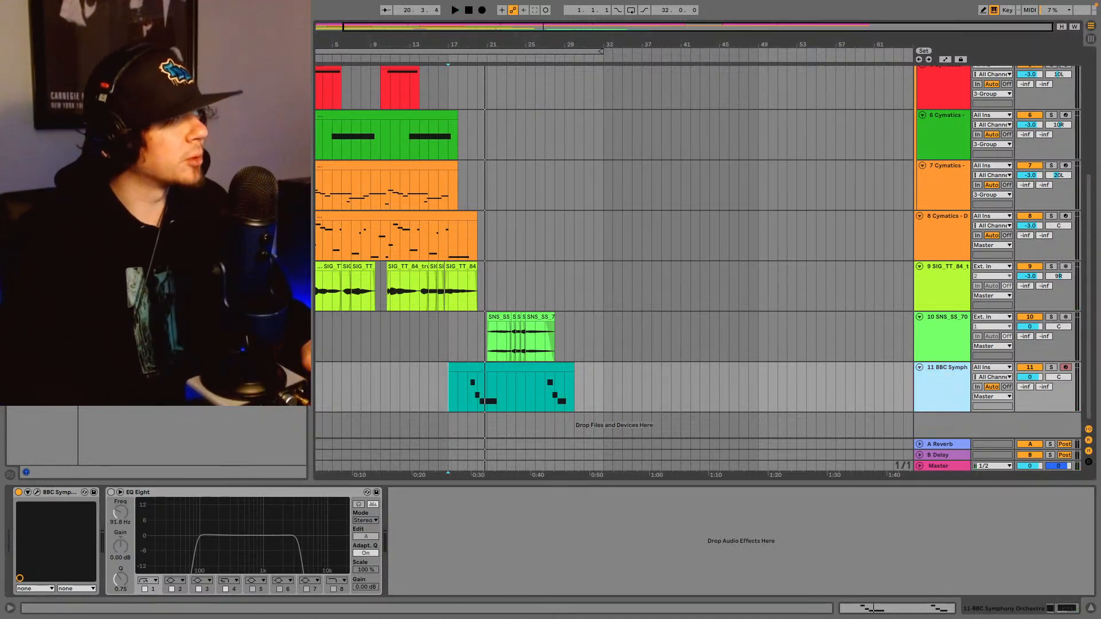
key(super+f)
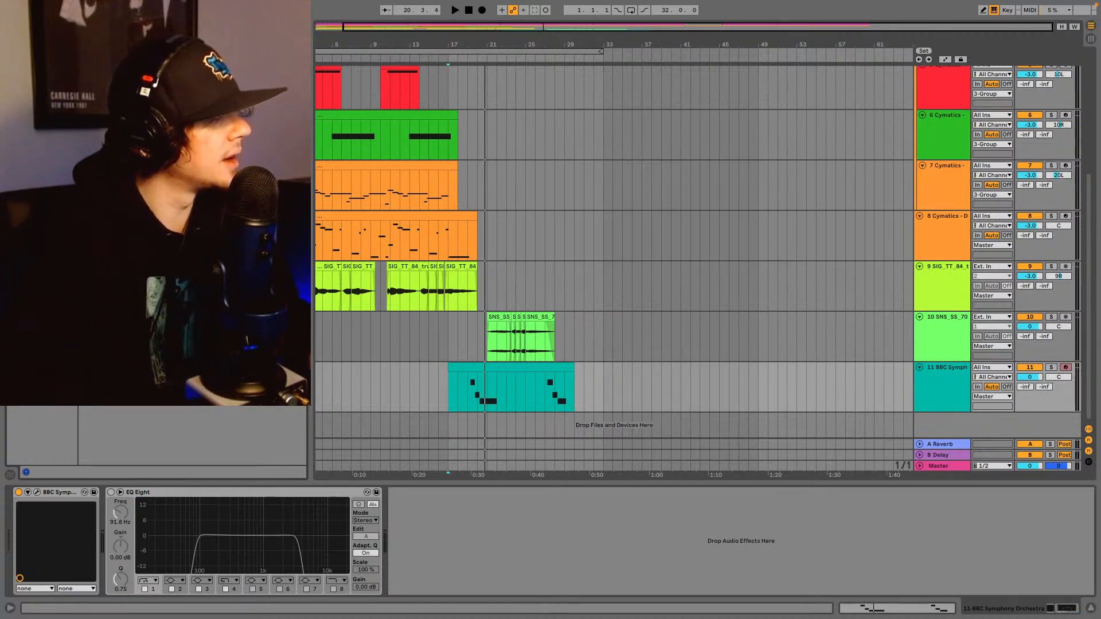
drag(501, 582, 497, 577)
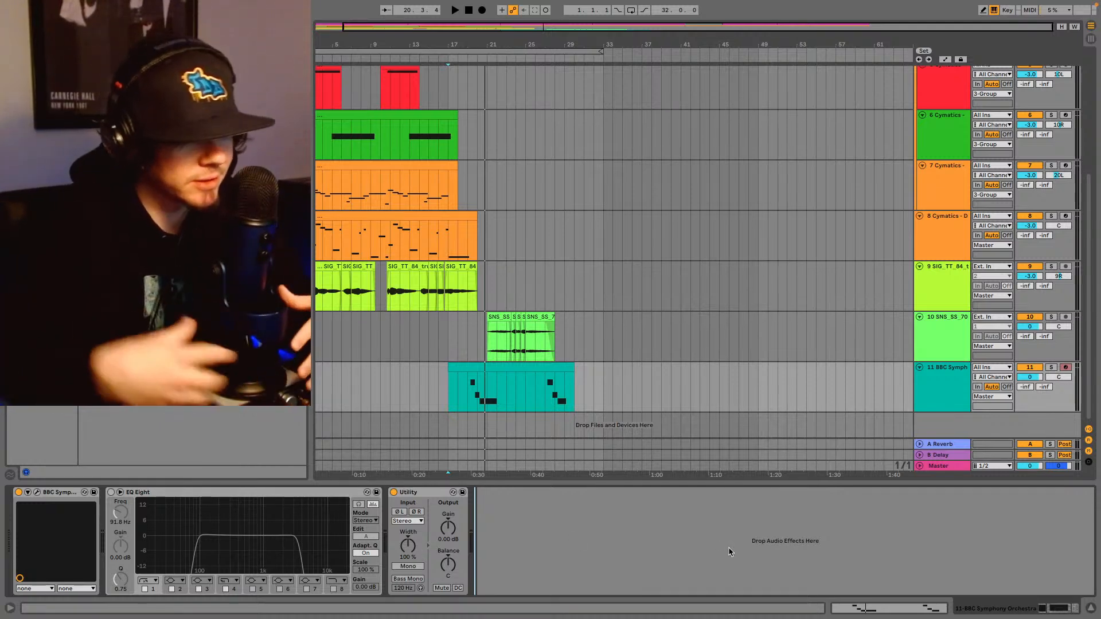
click(419, 522)
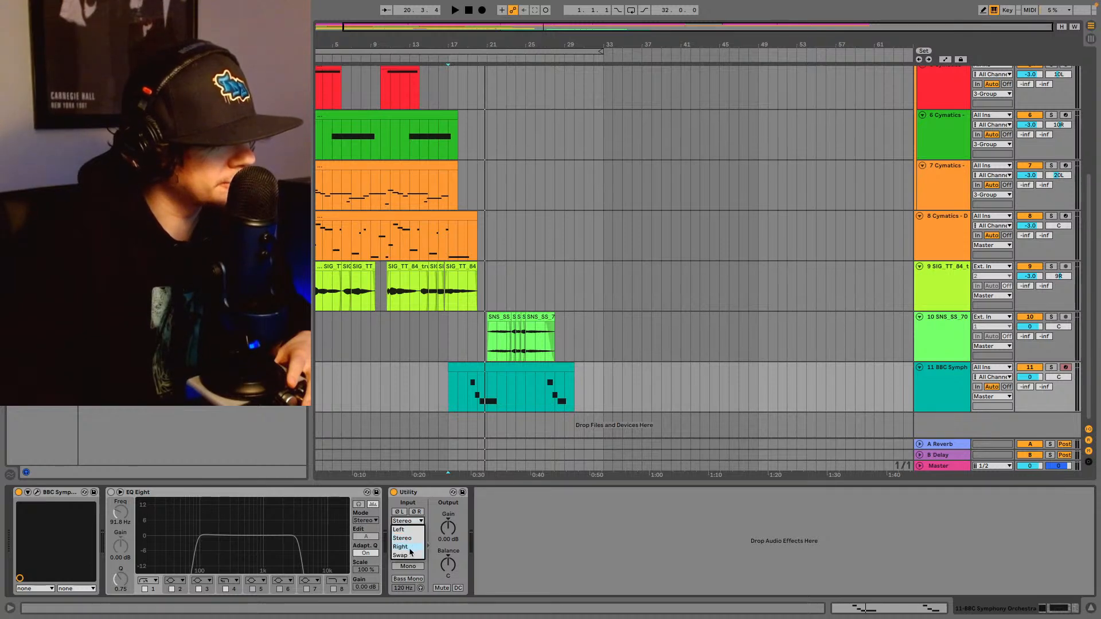
click(401, 555)
- Play the arrangement from 17.1.1 to hear the channel-swapped celli and the extended section from bar 33
click(455, 398)
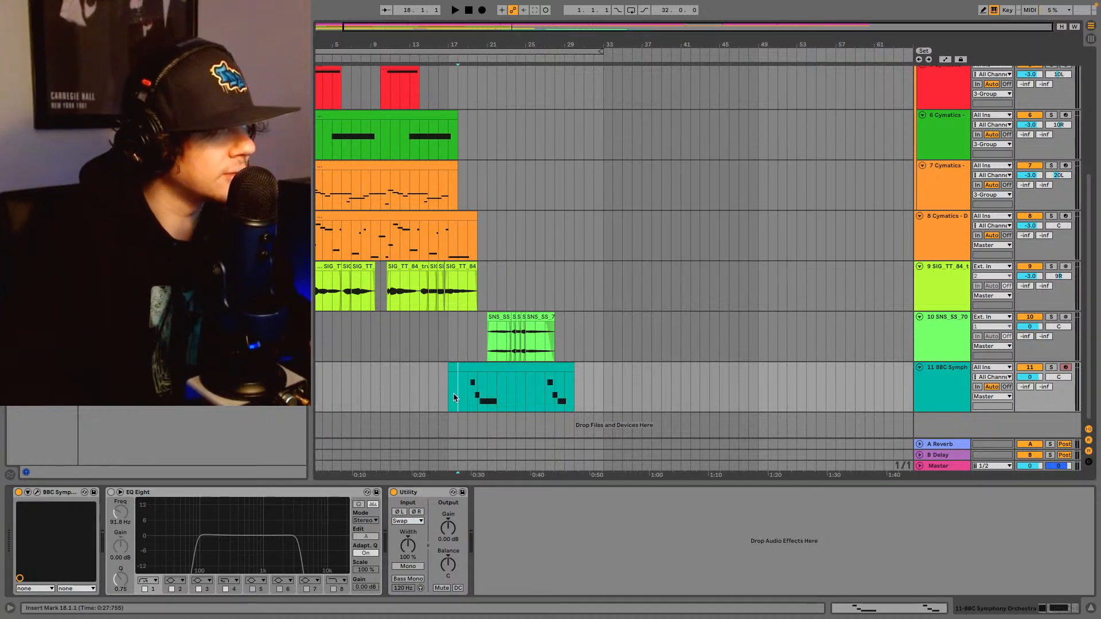
key(space)
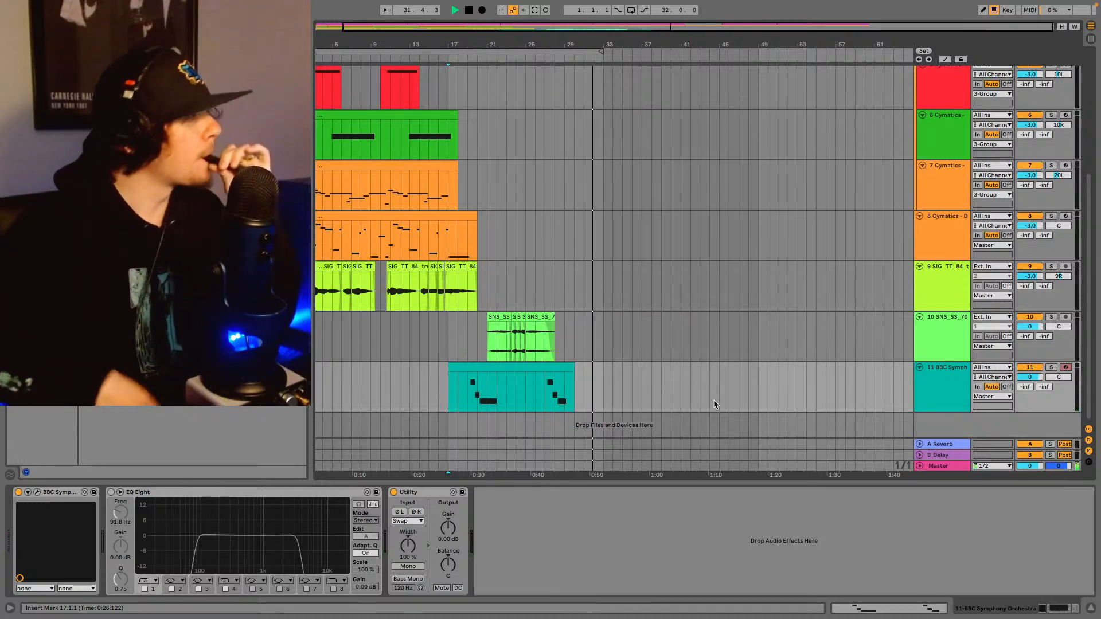
scroll(759, 278, up, 5)
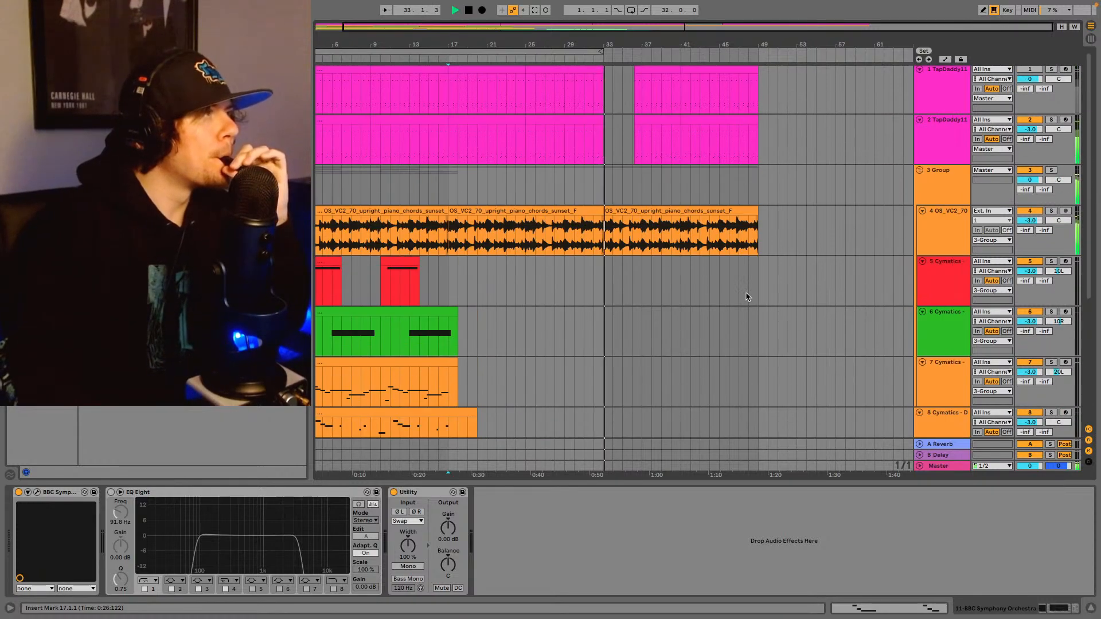
scroll(740, 300, down, 5)
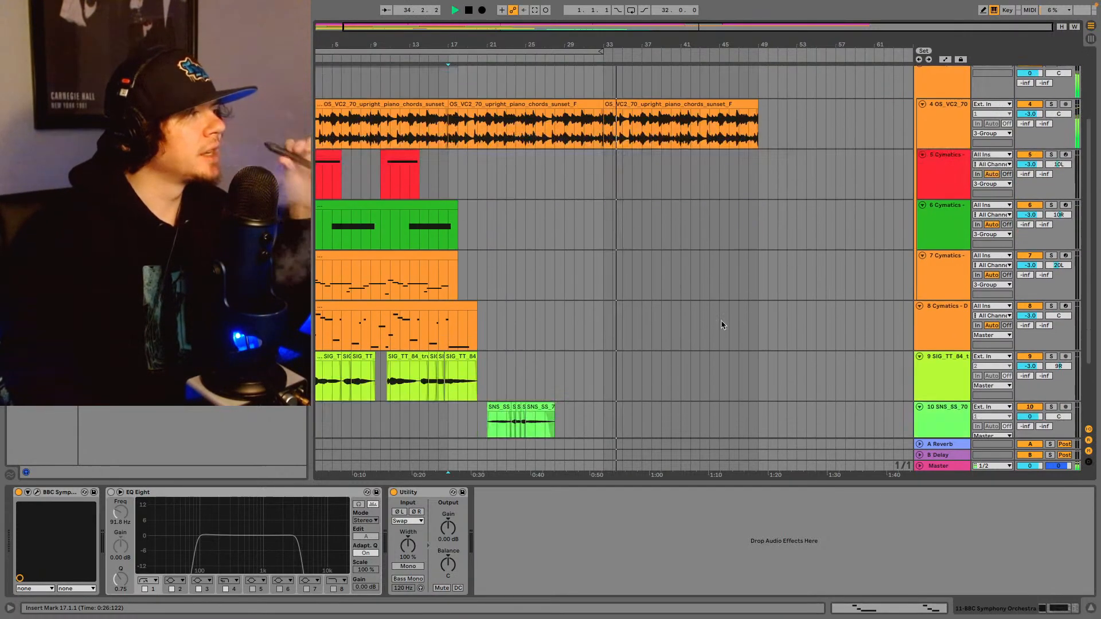
scroll(711, 327, down, 1)
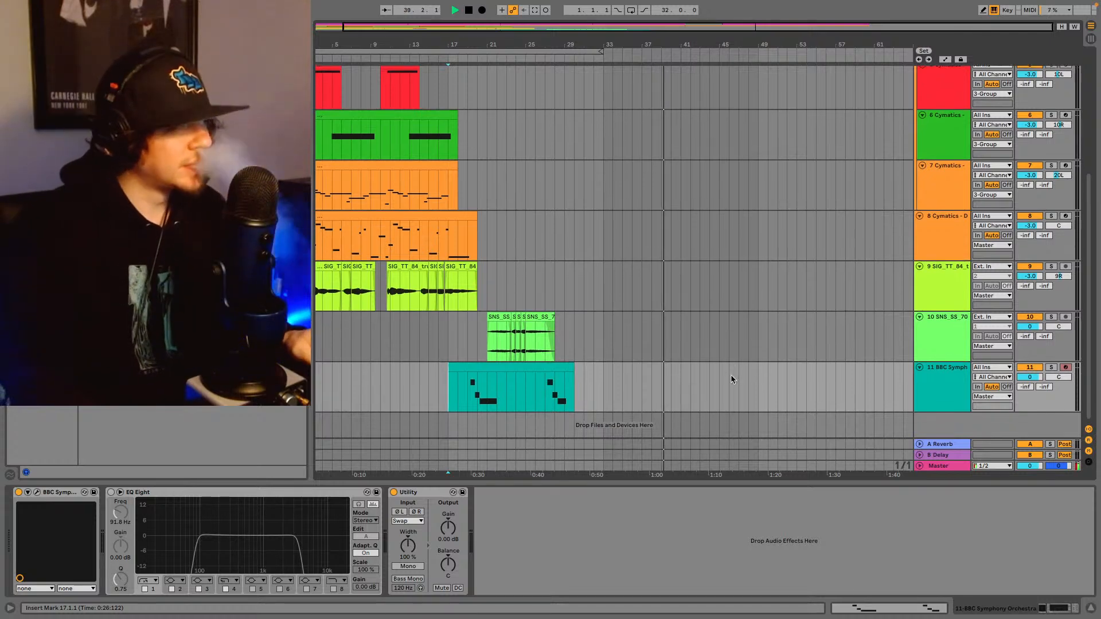
scroll(722, 370, up, 1)
scroll(721, 372, up, 1)
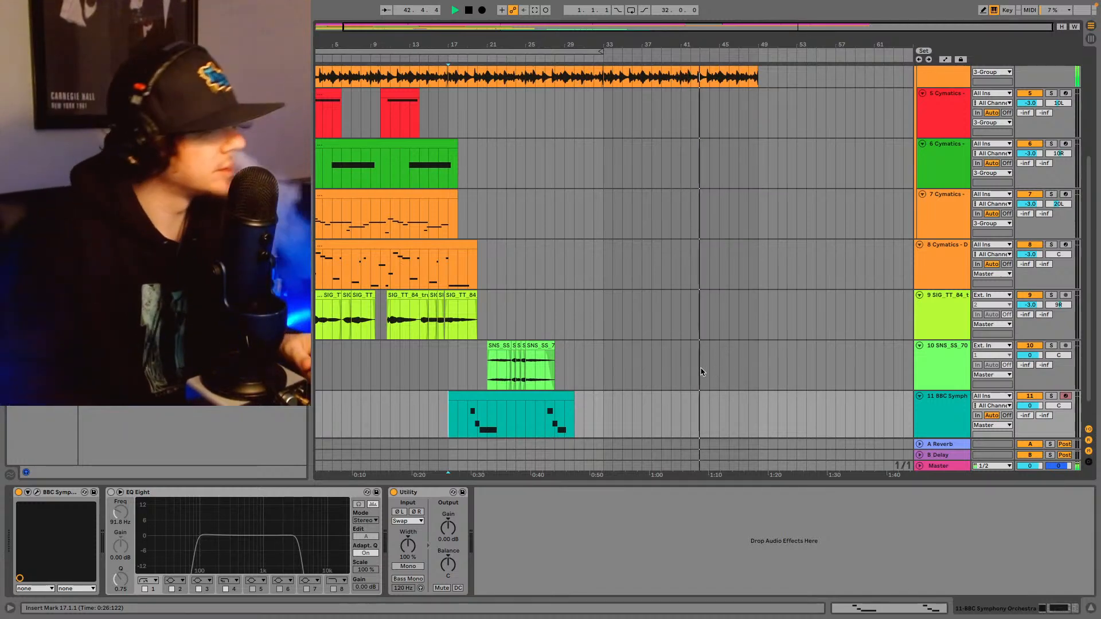
scroll(700, 373, down, 2)
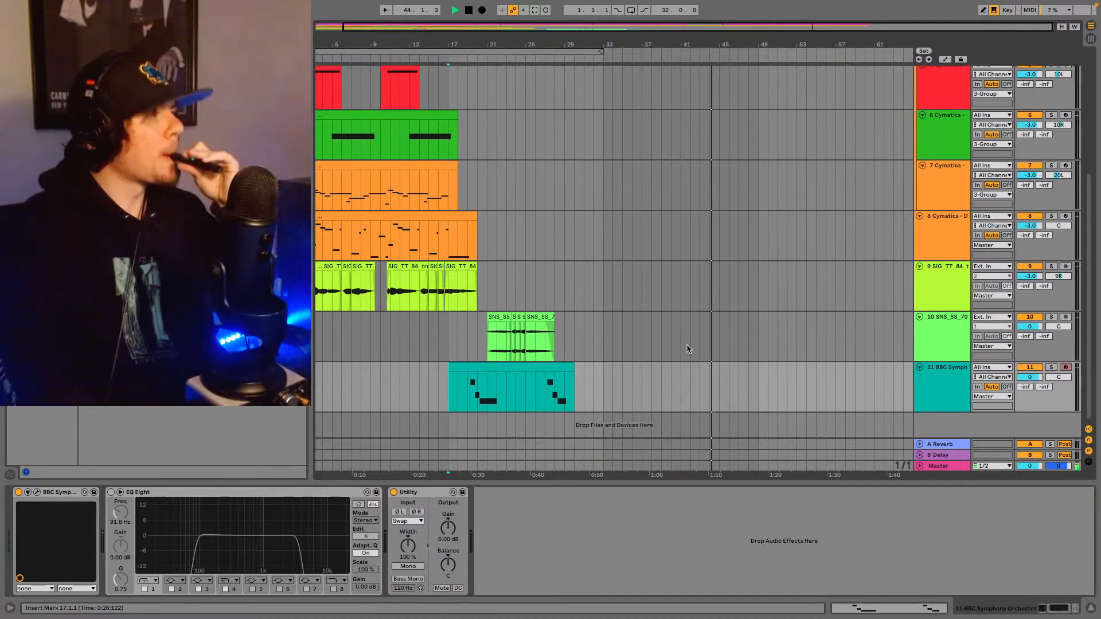
- Extend the arrangement loop's end to bar 49, at the end of the last piano clip
scroll(694, 344, up, 10)
scroll(712, 316, down, 8)
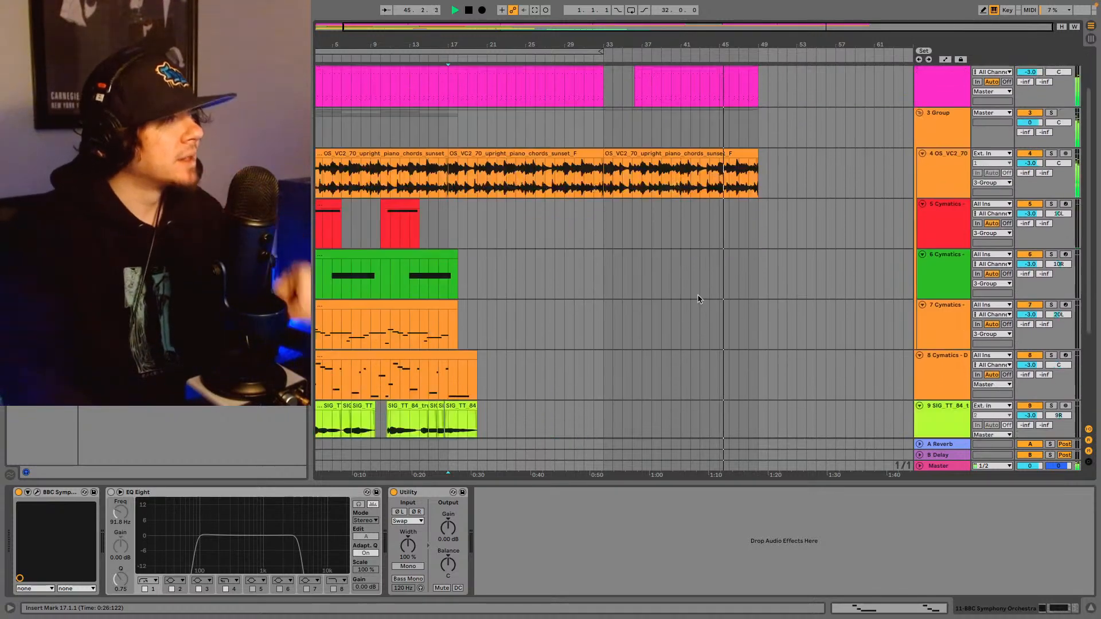
scroll(614, 203, up, 9)
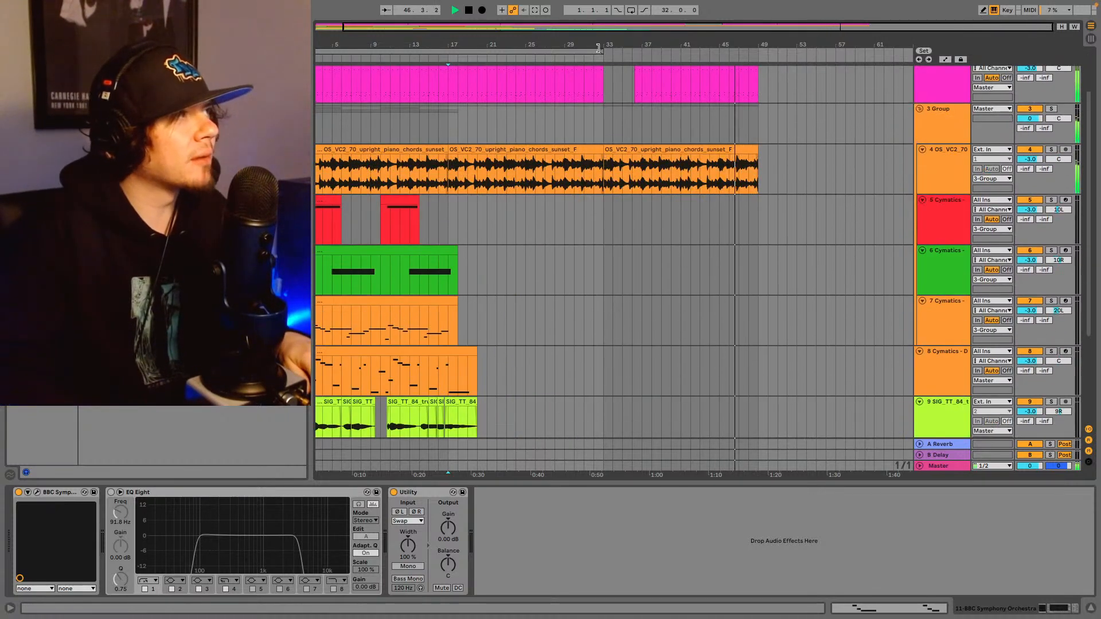
drag(601, 52, 760, 60)
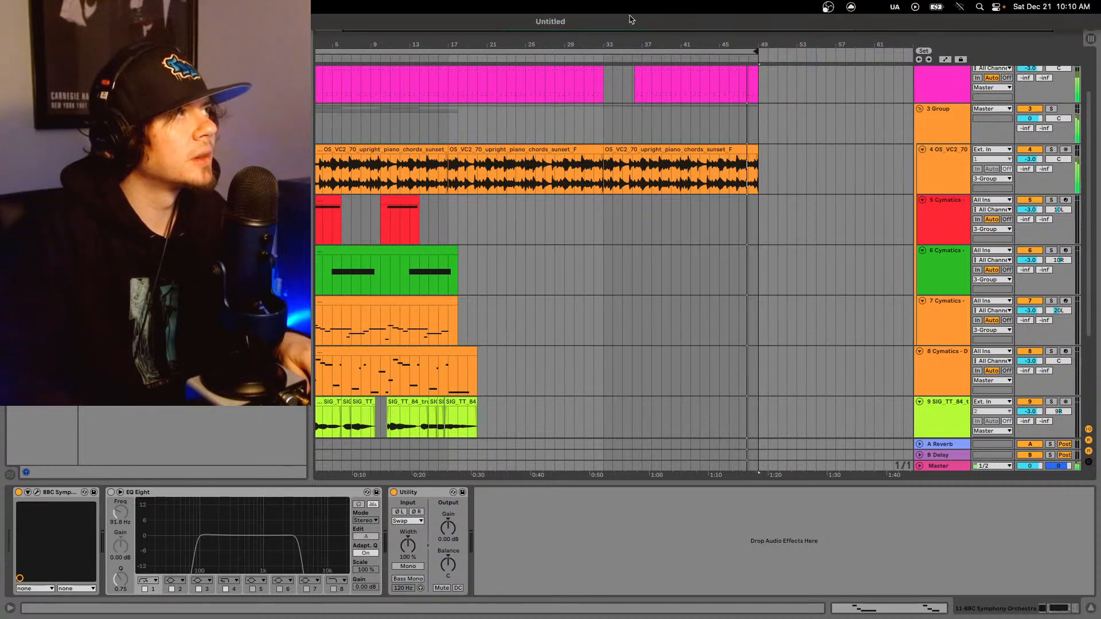
- Play the arrangement and review all tracks through the extended section after bar 33
click(632, 11)
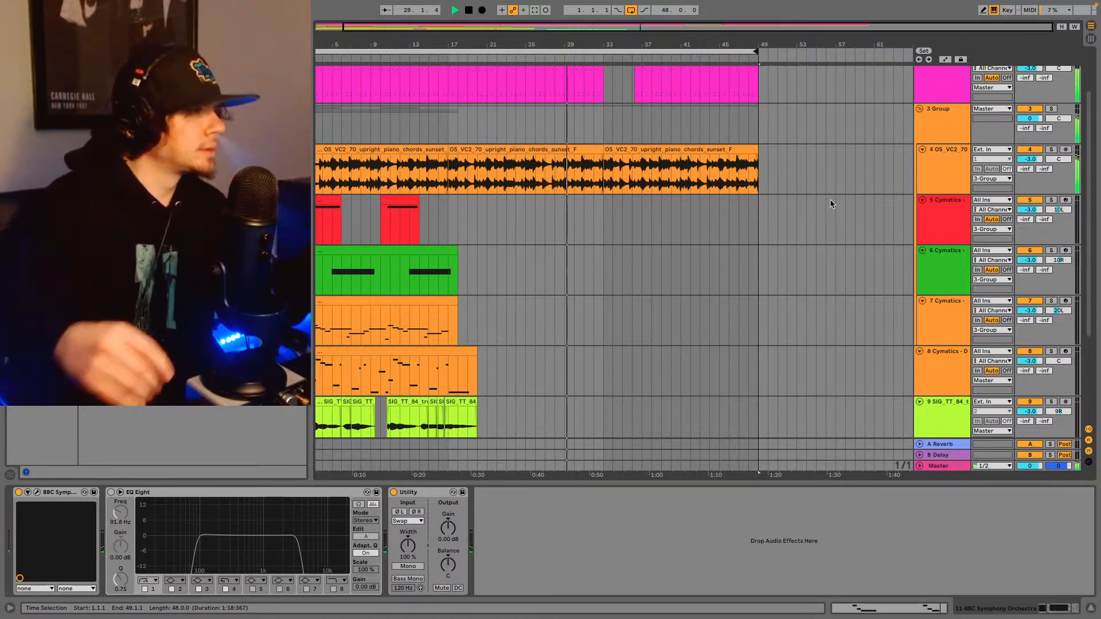
scroll(683, 236, down, 1)
scroll(642, 281, down, 6)
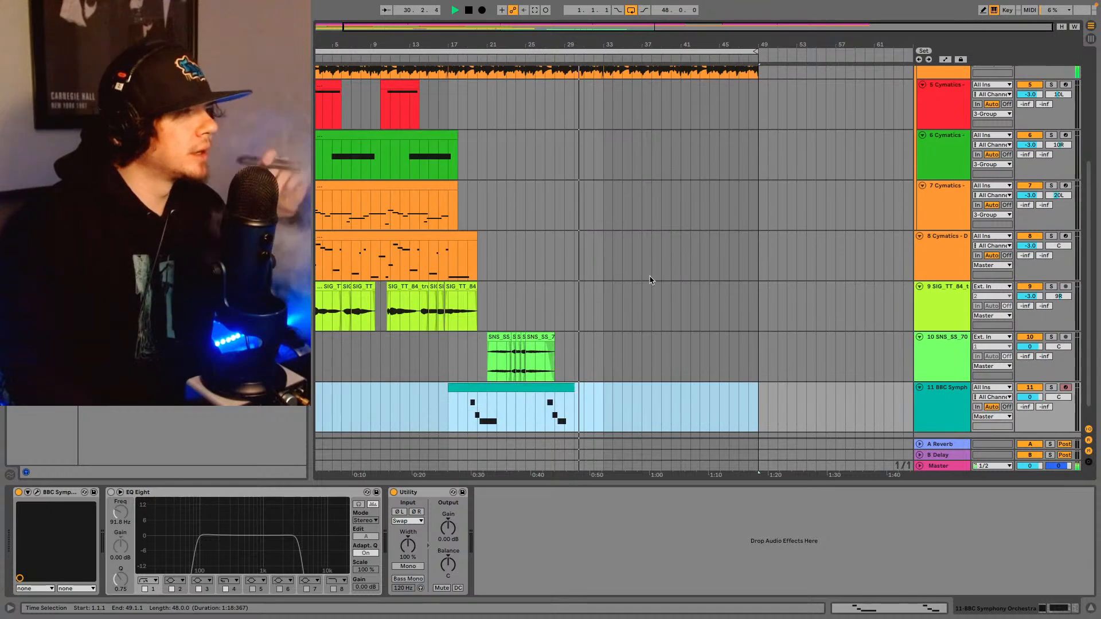
scroll(597, 327, up, 3)
scroll(599, 326, down, 3)
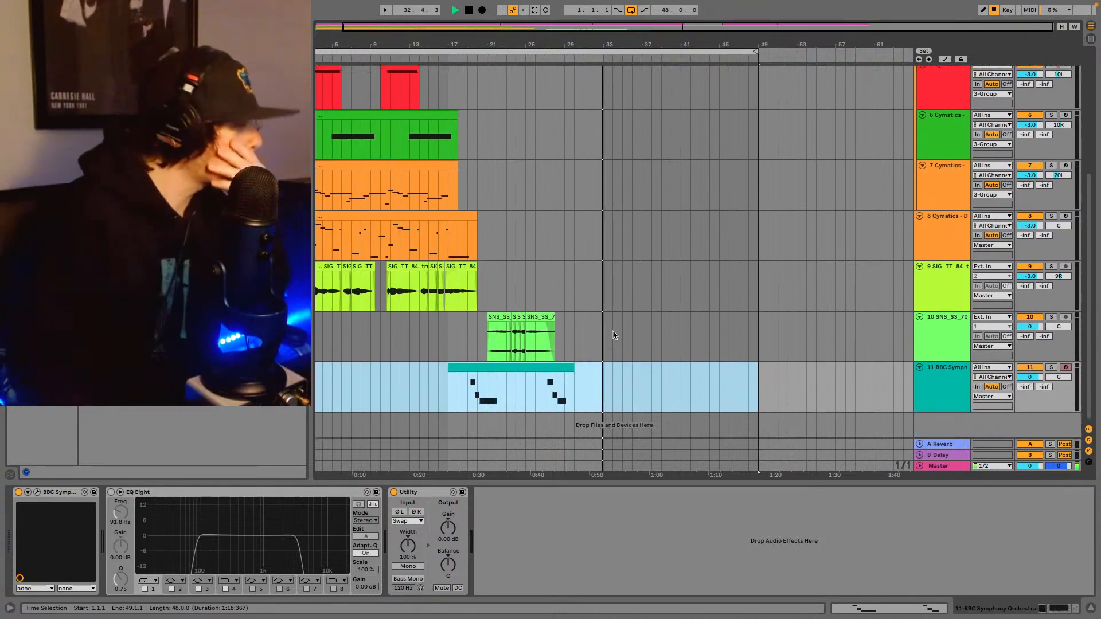
scroll(677, 343, up, 2)
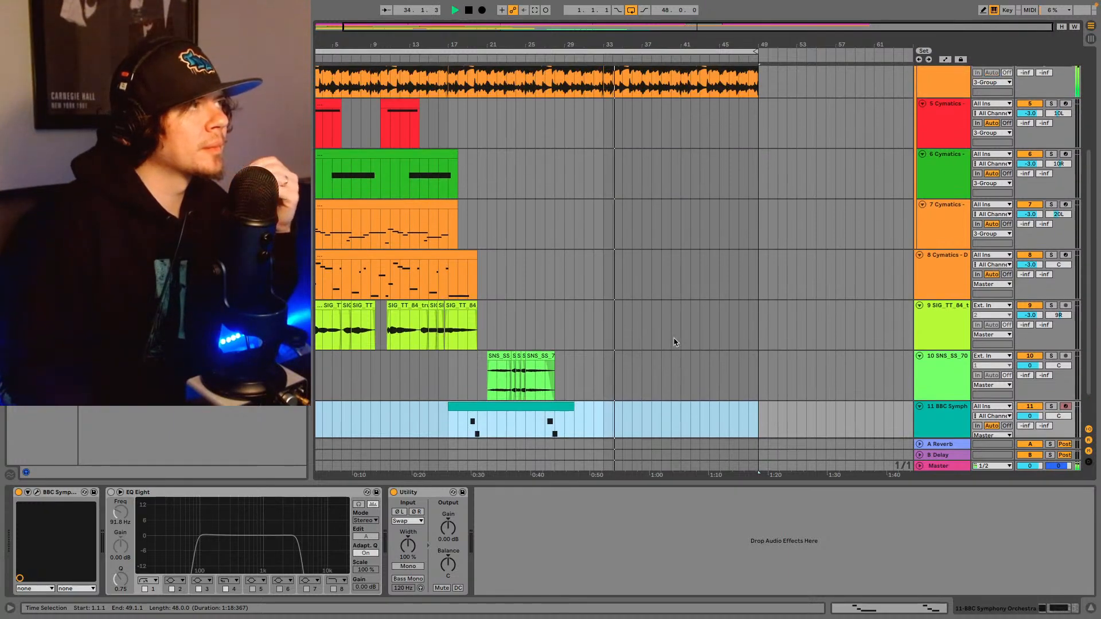
scroll(675, 344, up, 3)
scroll(672, 343, up, 5)
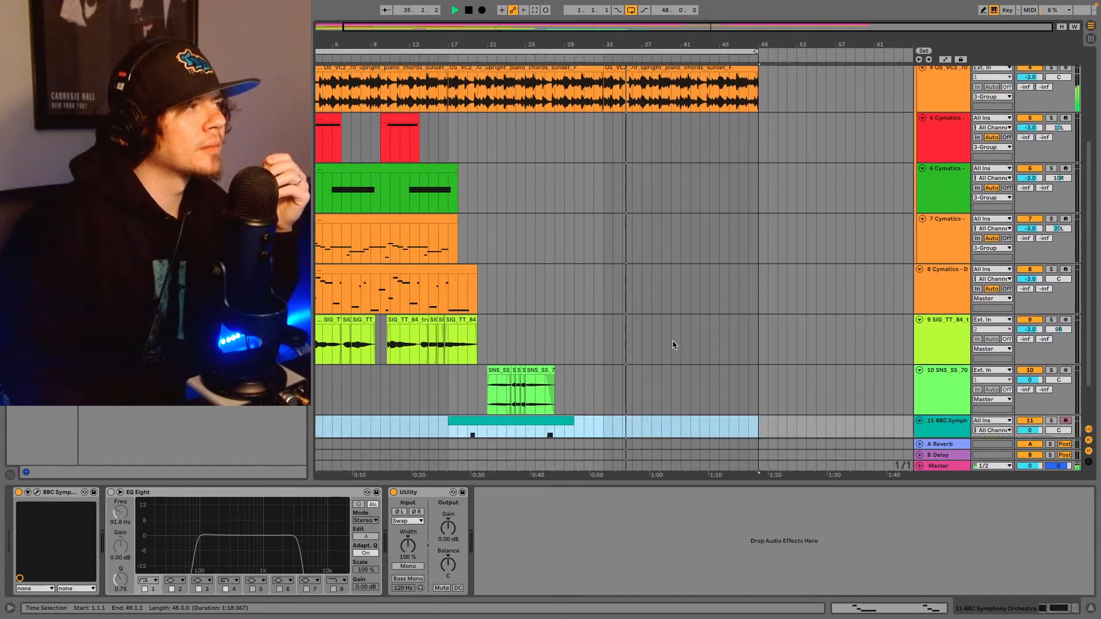
scroll(669, 338, up, 1)
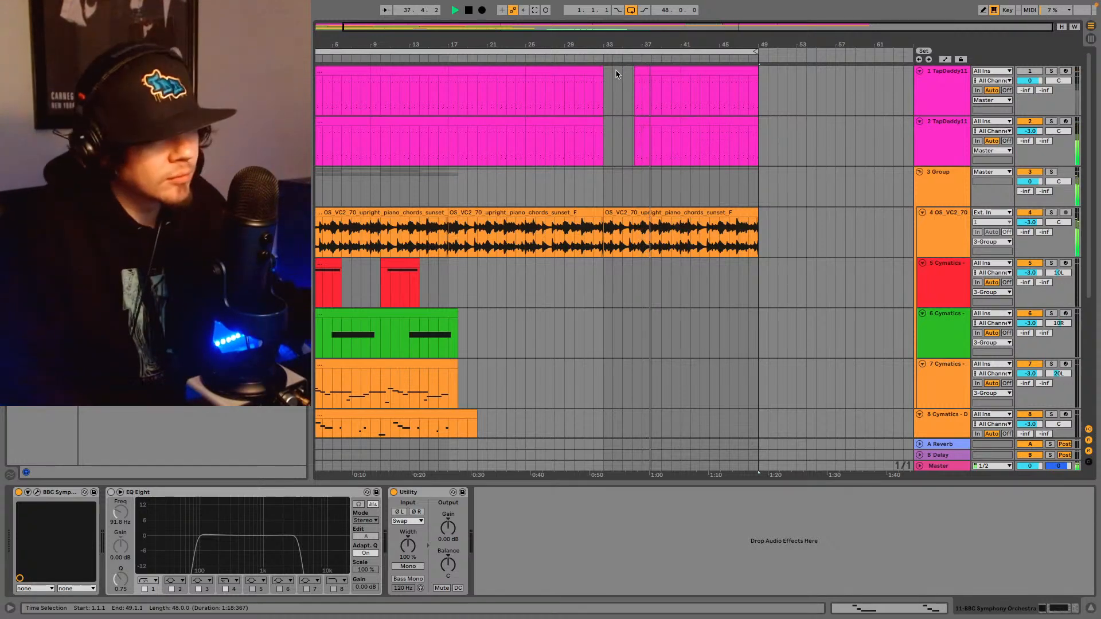
scroll(678, 287, down, 10)
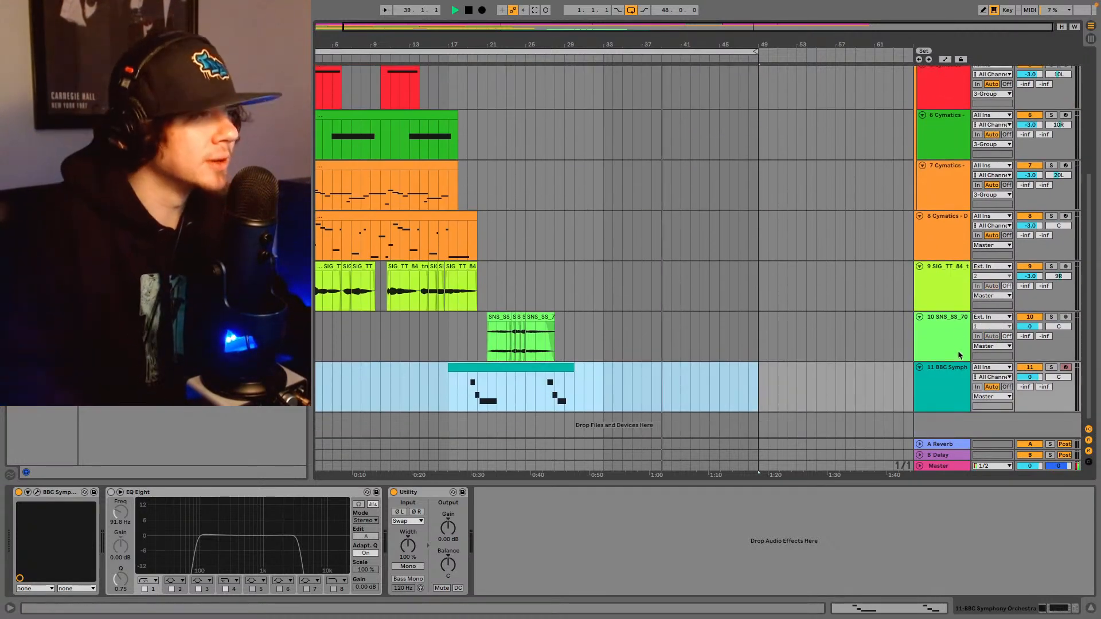
click(952, 385)
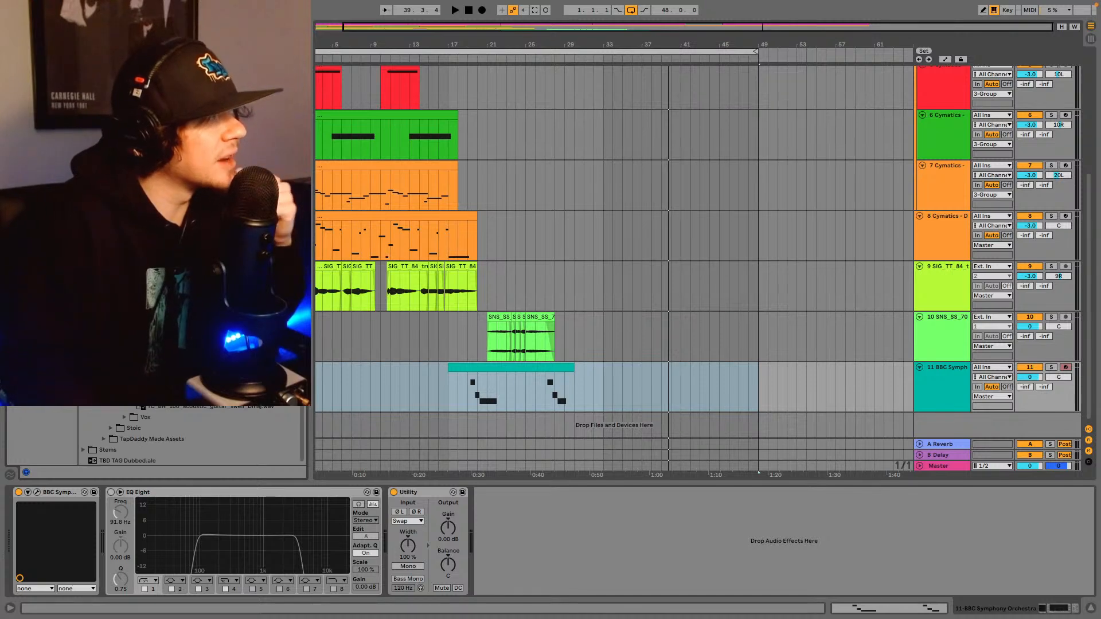
- Look through the string and guitar samples in the browser and collapse the Strings, Guitar folder
scroll(190, 436, up, 1)
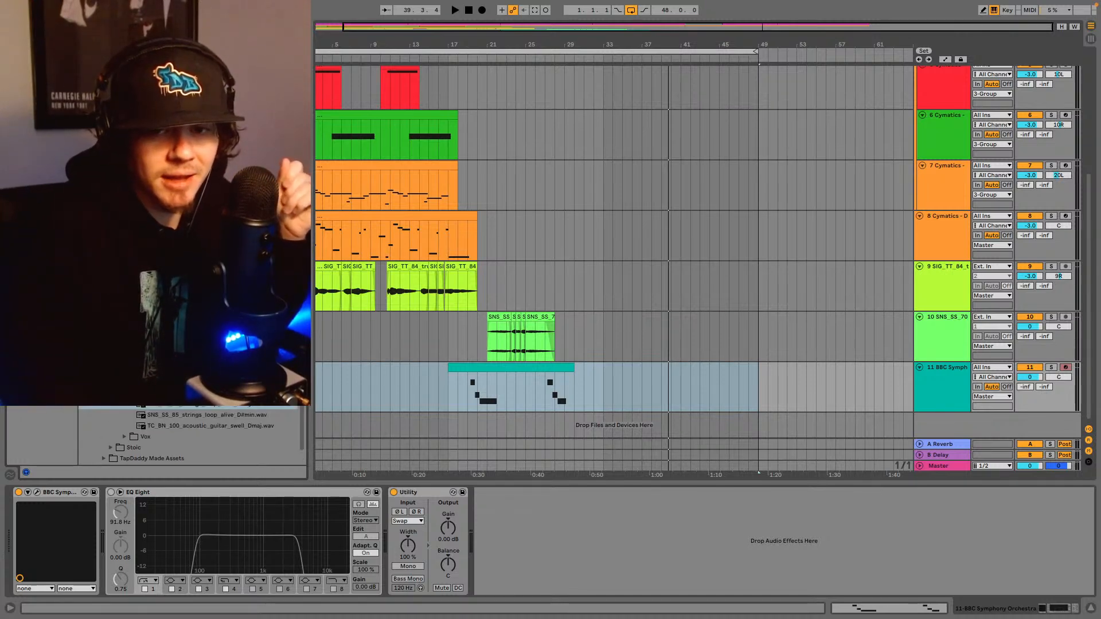
scroll(189, 436, up, 1)
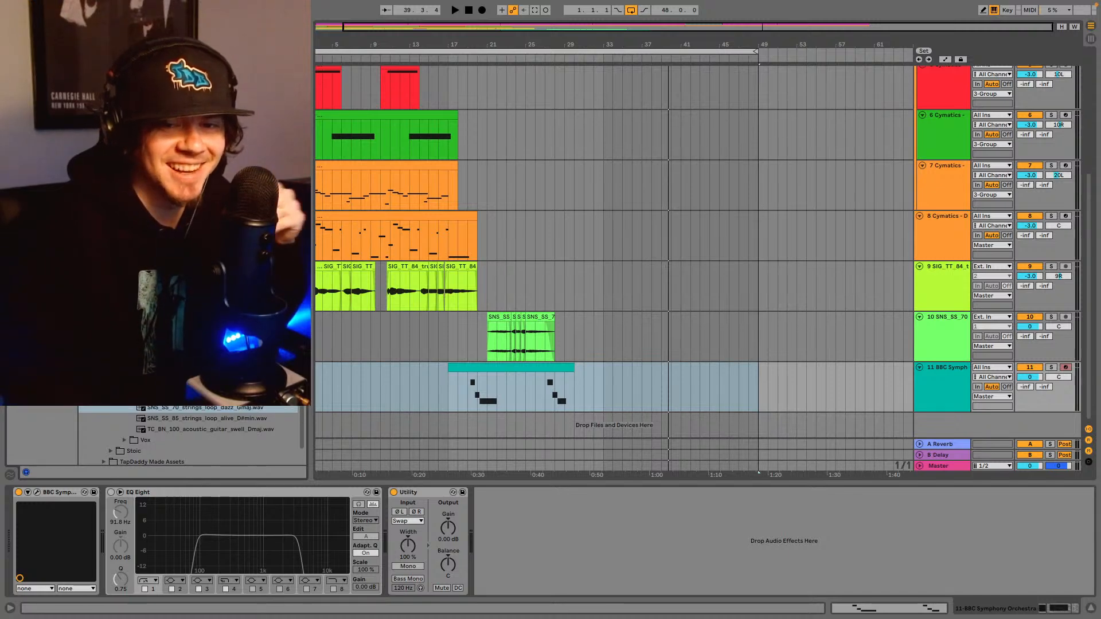
scroll(189, 436, up, 5)
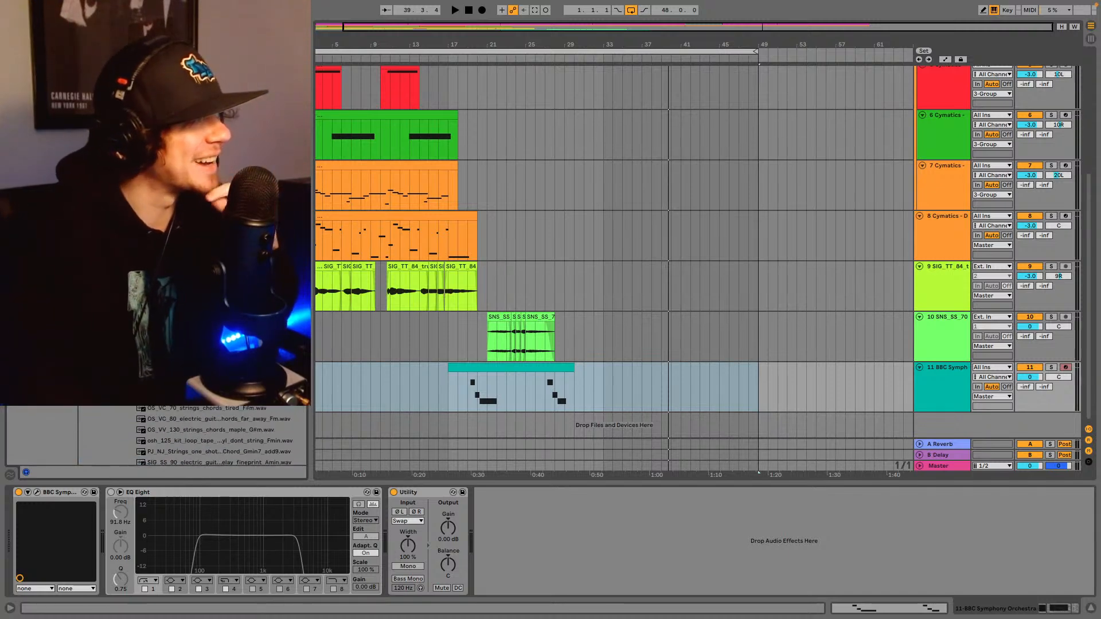
click(125, 404)
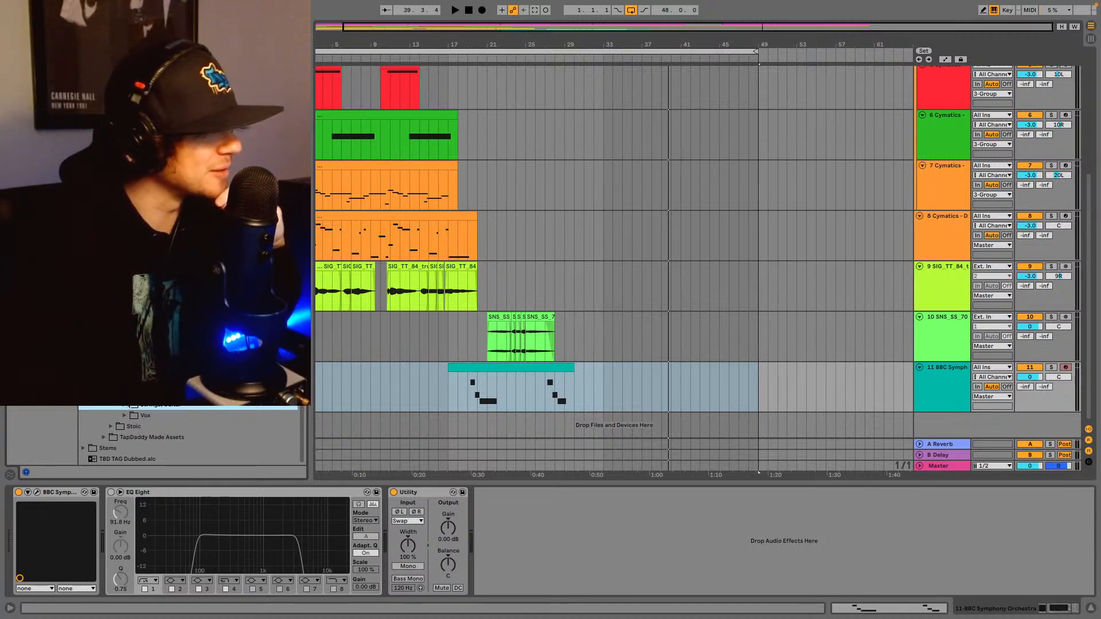
scroll(131, 406, up, 1)
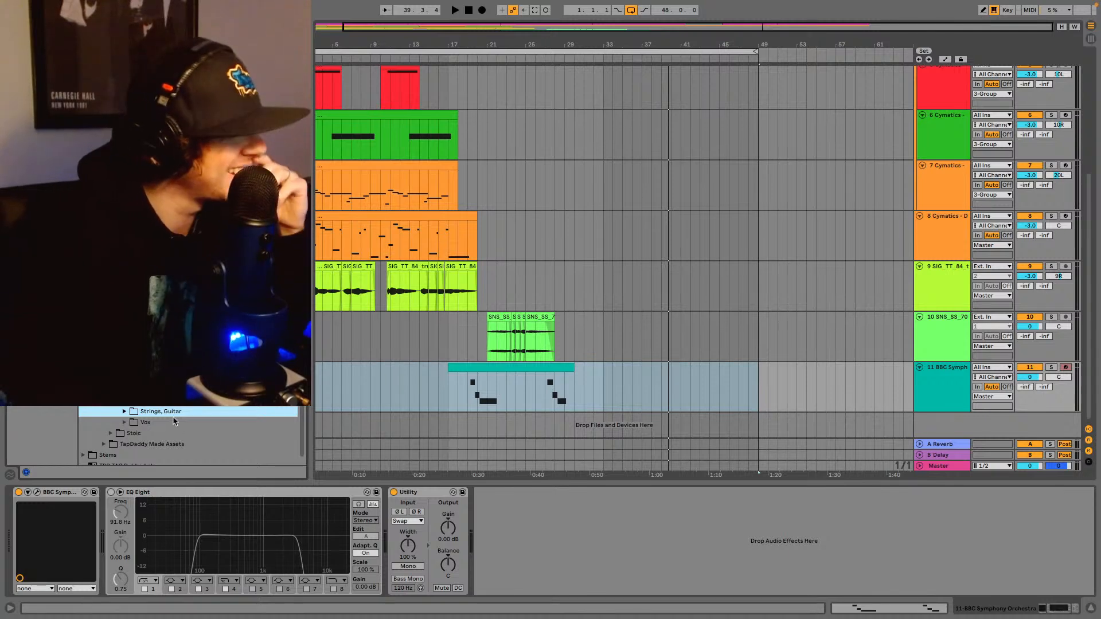
- Open the folder of sax and trumpet samples in the browser and preview its loops
click(450, 389)
click(166, 367)
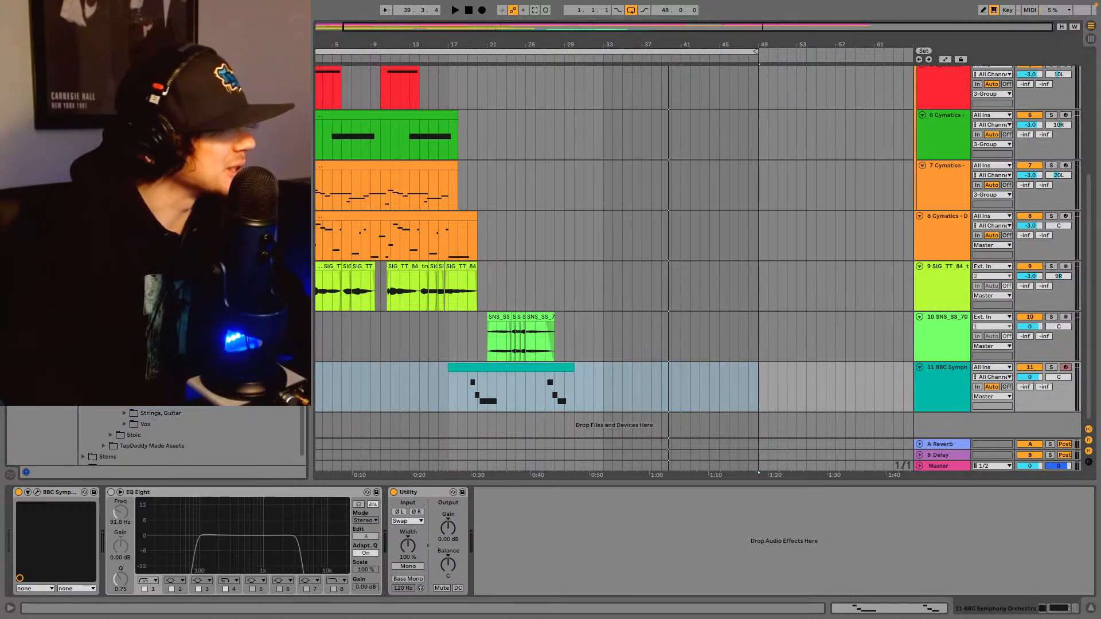
scroll(123, 406, down, 10)
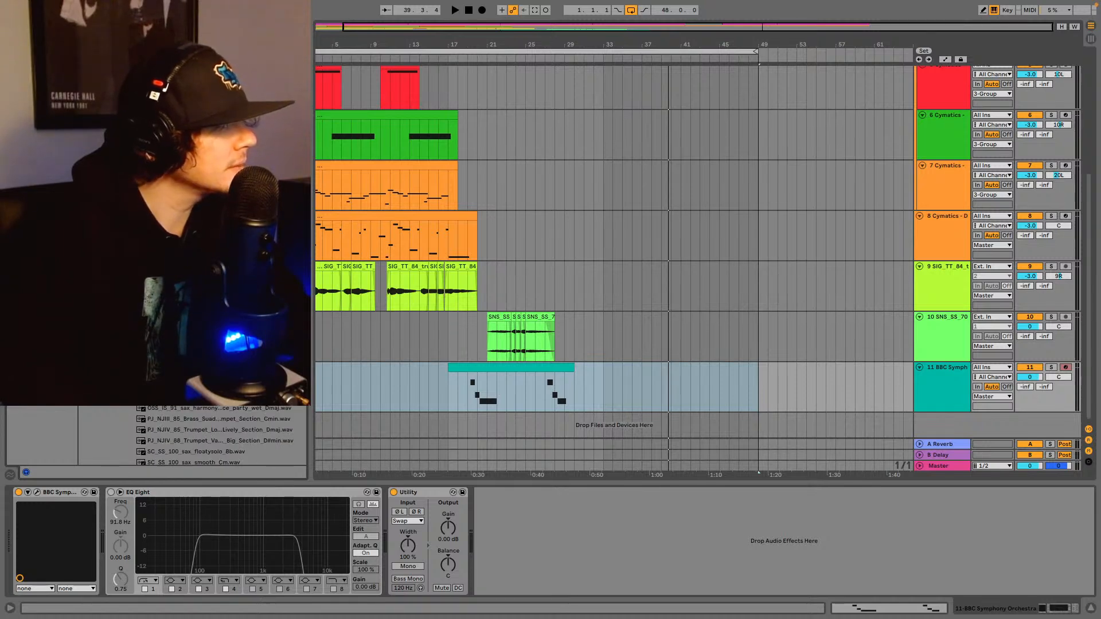
click(195, 365)
key(Down)
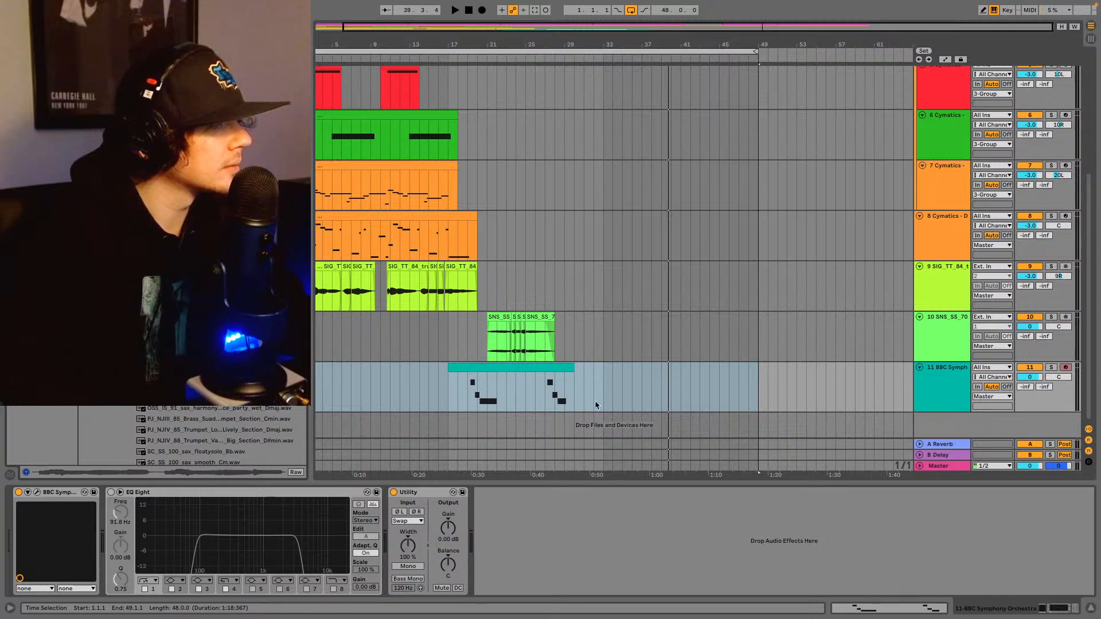
- Set the arrangement loop to start at 33.1.1 and span 16 bars, up to bar 49
key(space)
click(600, 385)
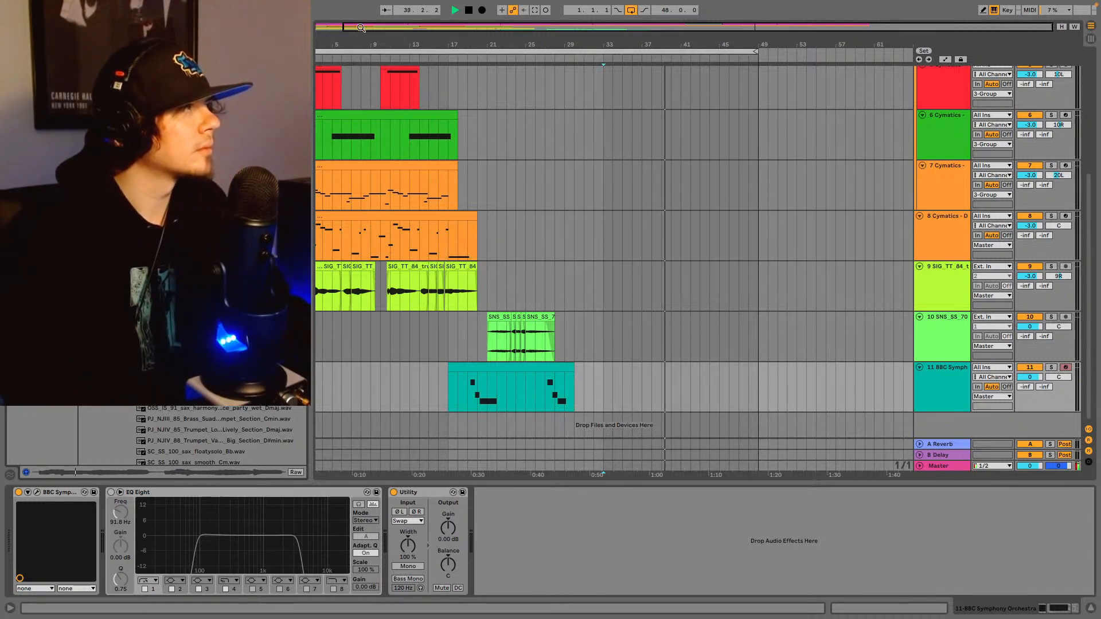
drag(342, 26, 616, 50)
click(318, 50)
key(space)
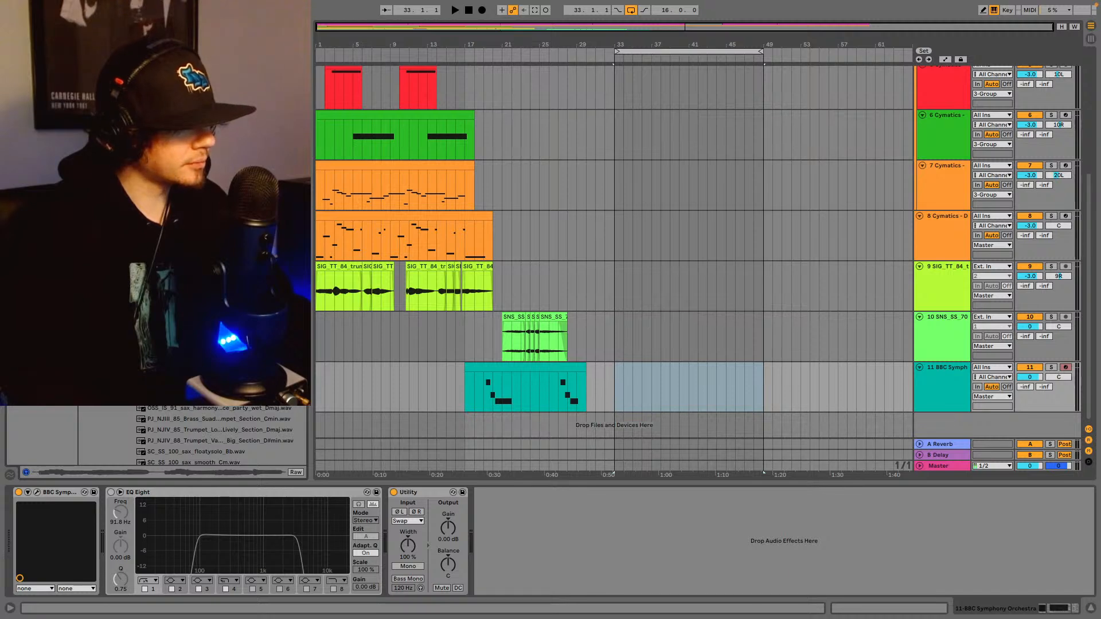
- Audition further trumpet samples from the browser and compare them with the section playing from bar 33
click(623, 379)
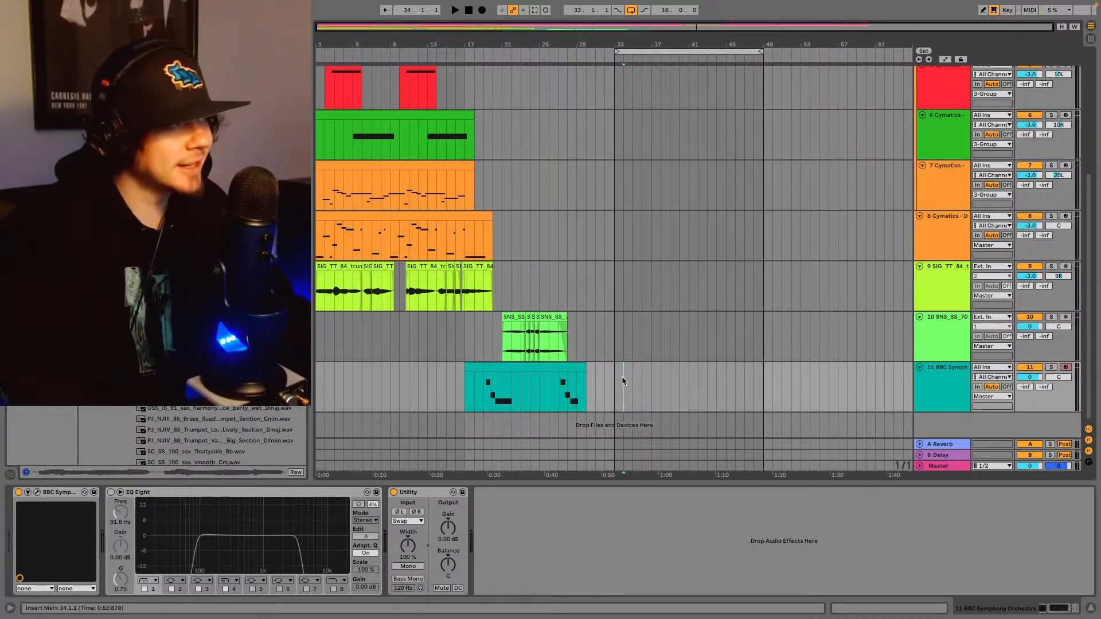
key(space)
key(space)
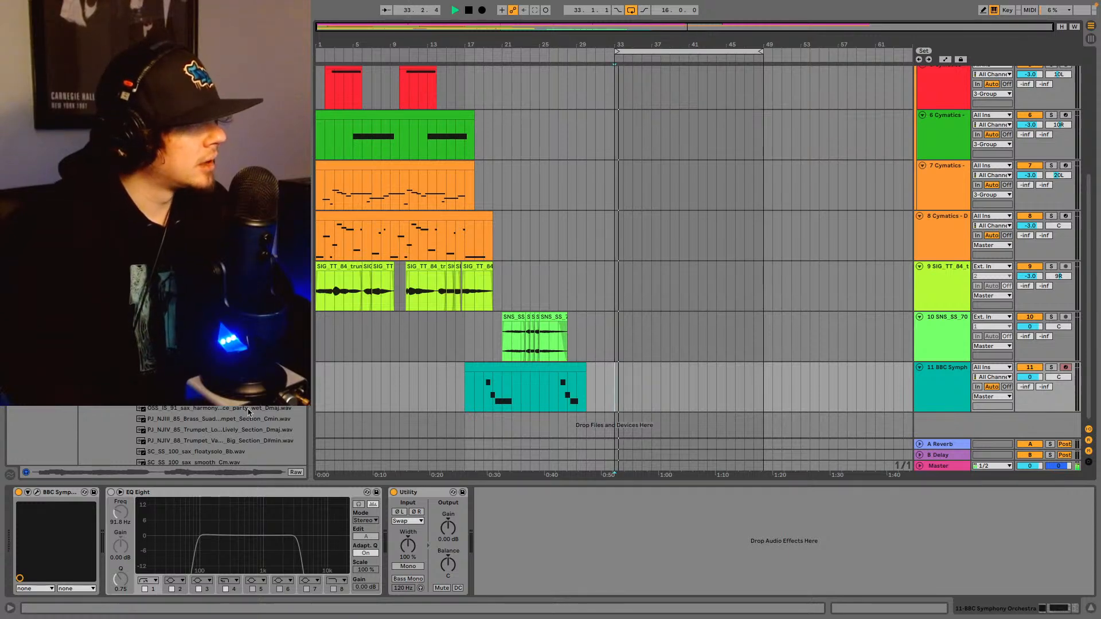
scroll(218, 436, down, 6)
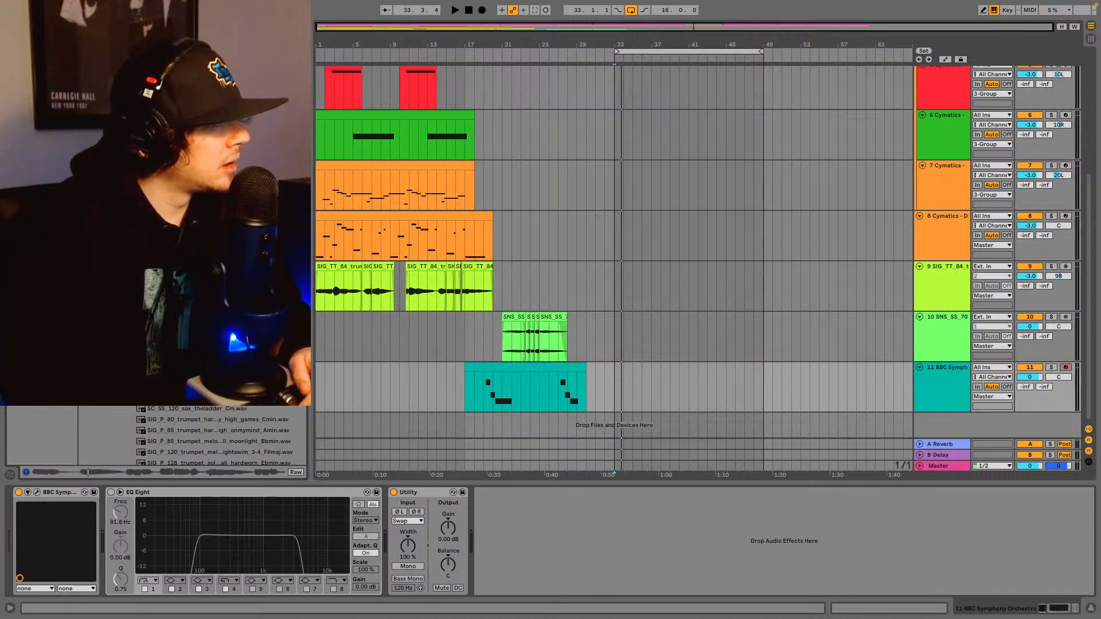
key(Down)
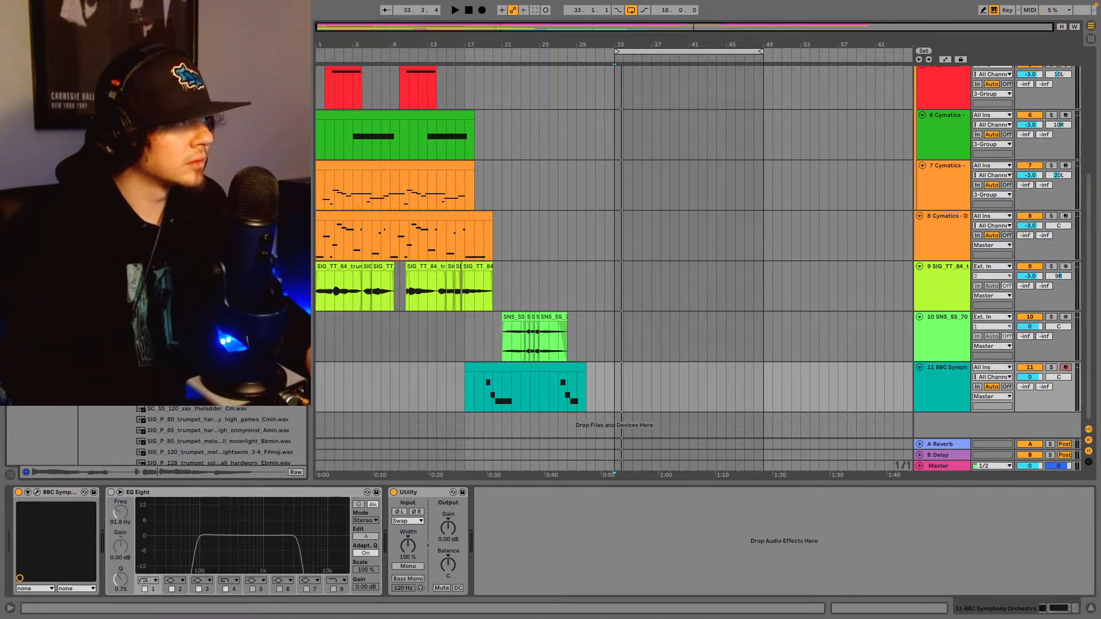
key(Down)
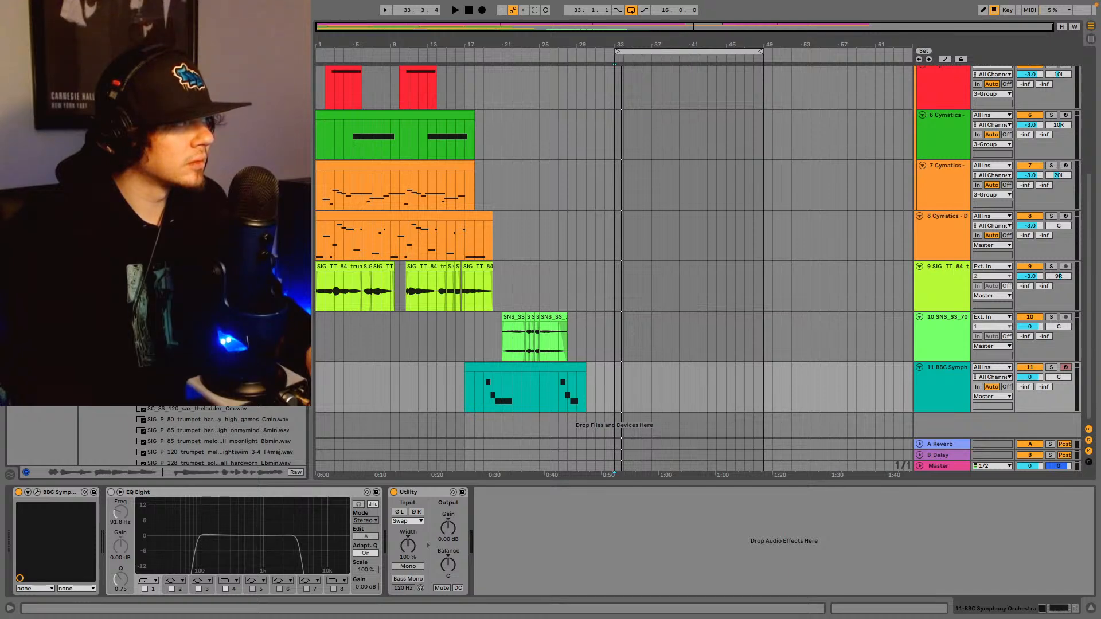
key(Down)
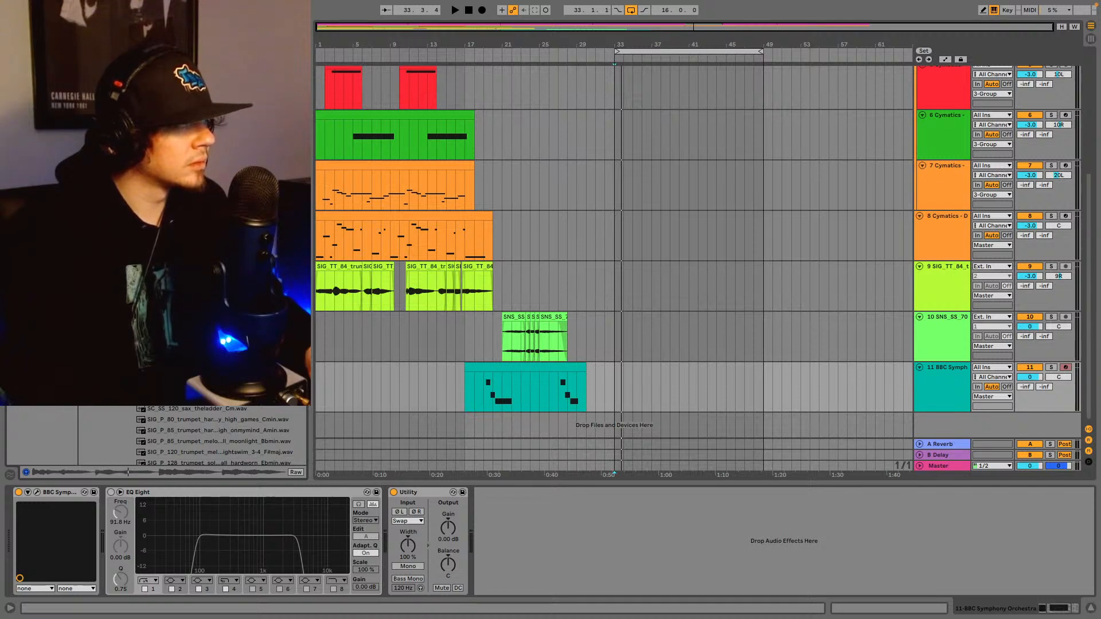
key(space)
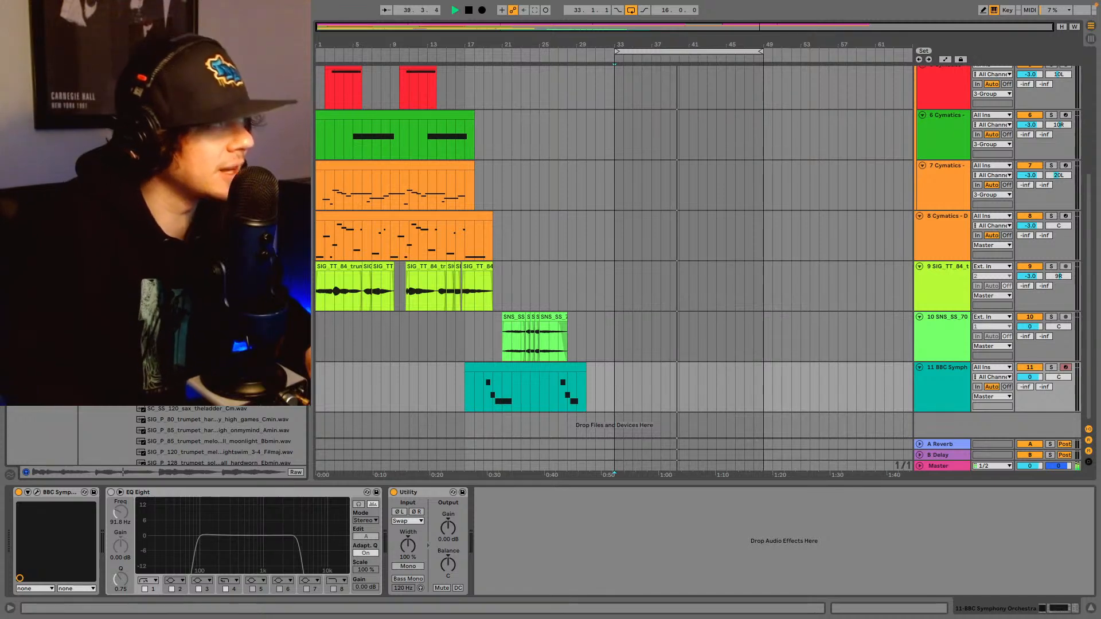
key(space)
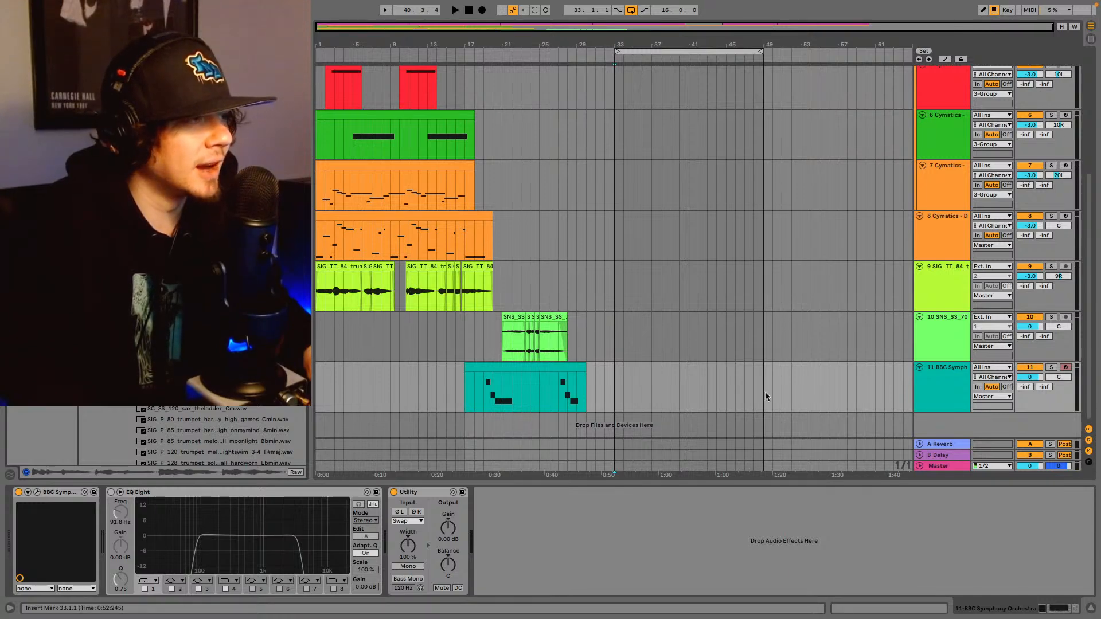
- Add an audio track below the celli track and place the PJ_NJIV_88_Trumpet_Vamanos_Big_Section_D#min sample on it at bar 33
click(946, 393)
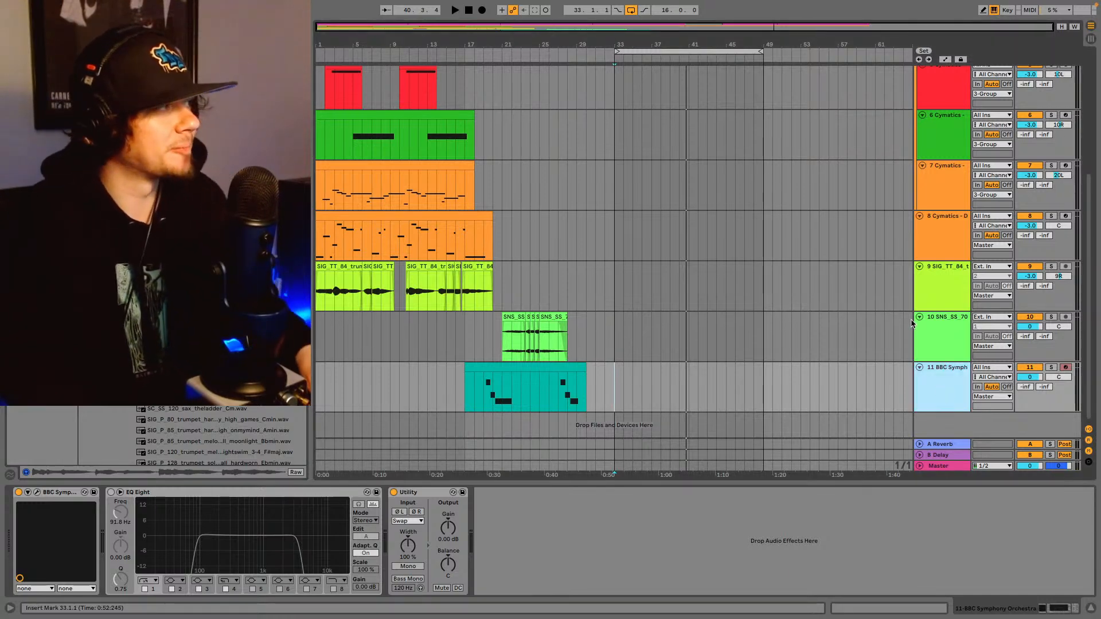
key(ctrl+t)
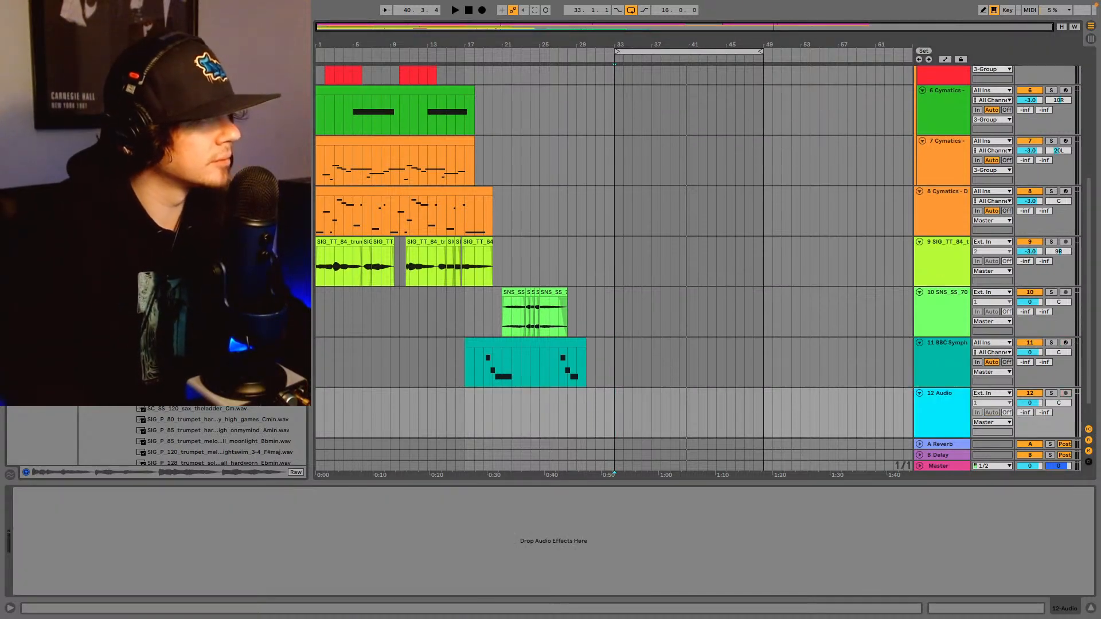
drag(218, 376, 618, 430)
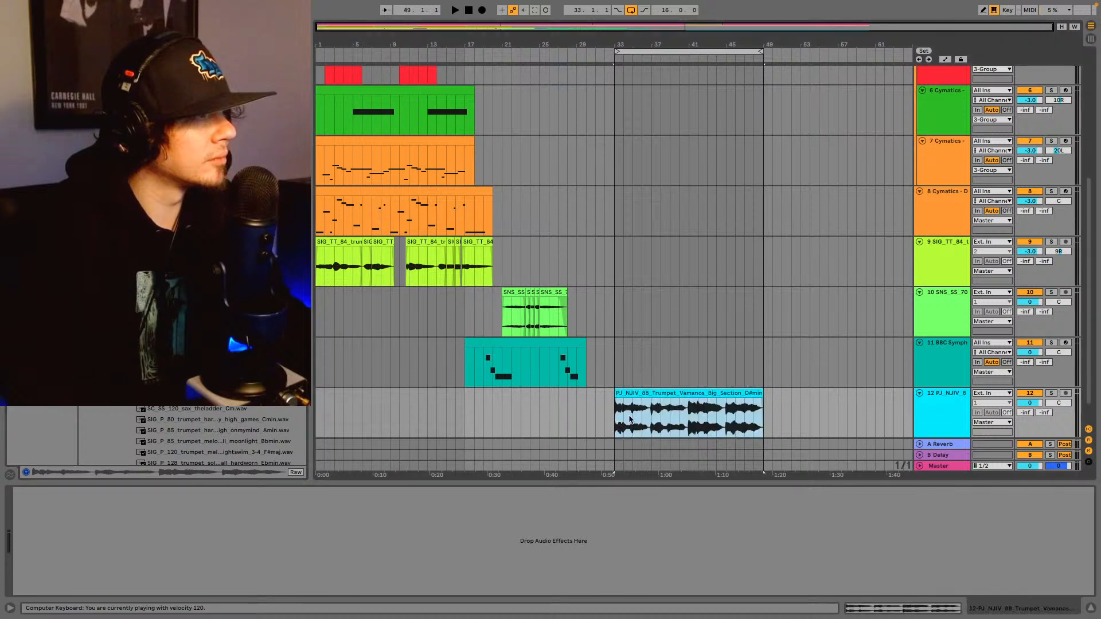
- Open the new trumpet clip's settings and set its warp mode to Complex
click(929, 611)
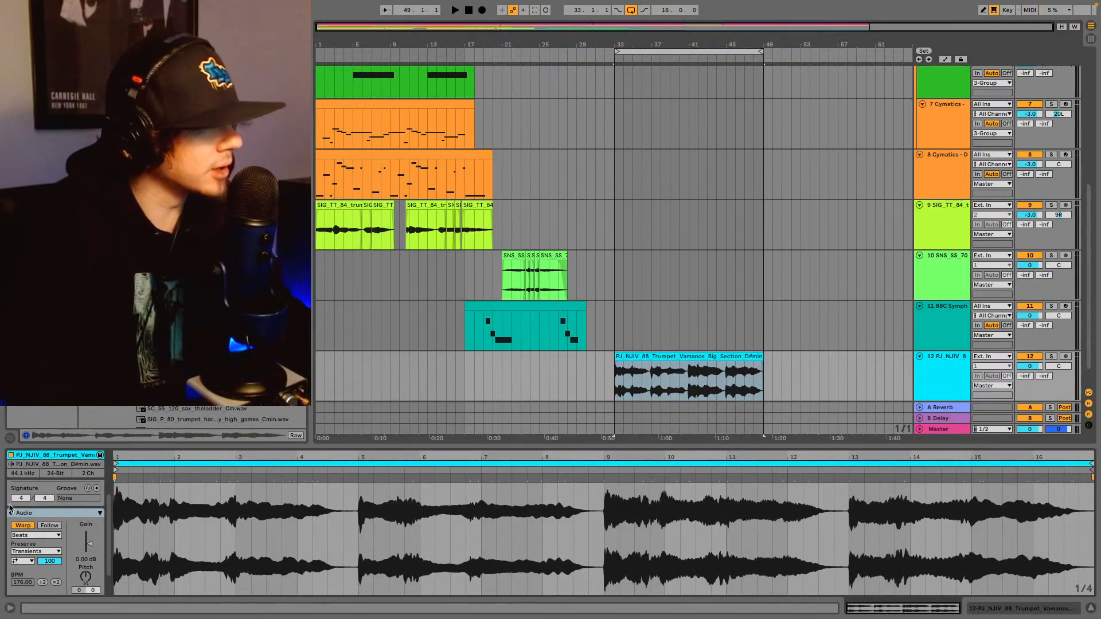
click(36, 535)
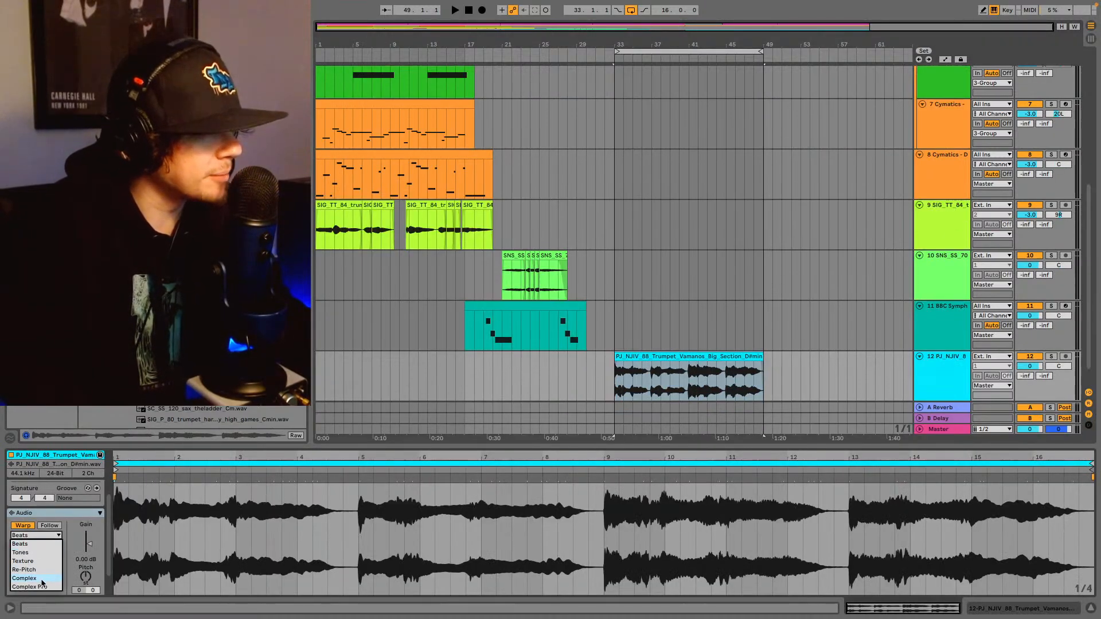
click(24, 579)
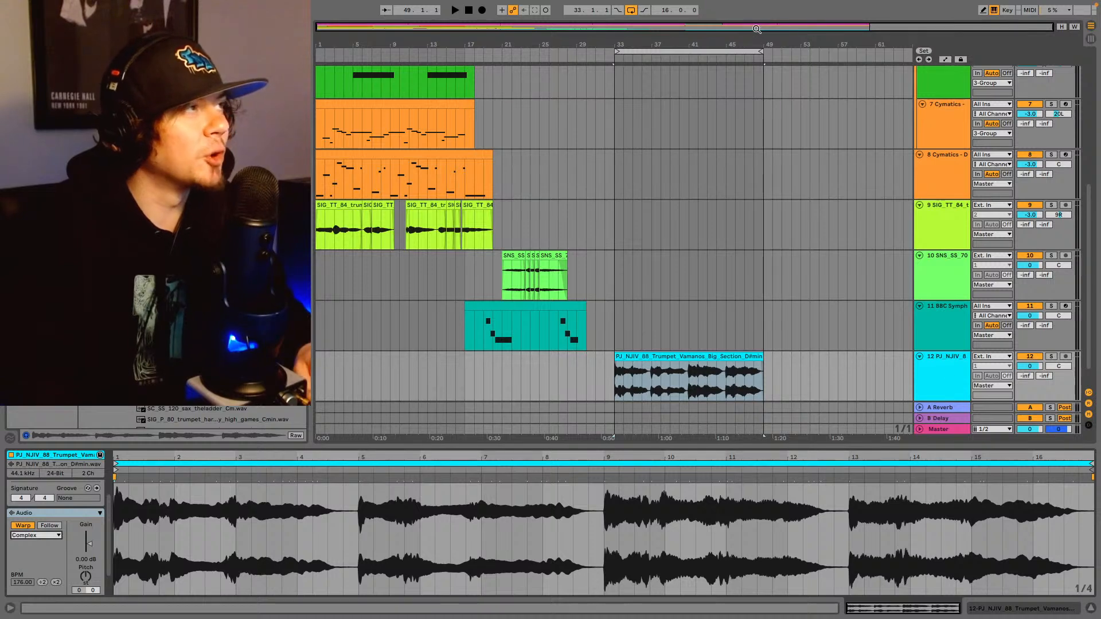
- Play the trumpet clip with the arrangement from 33.1.1
drag(757, 28, 757, 93)
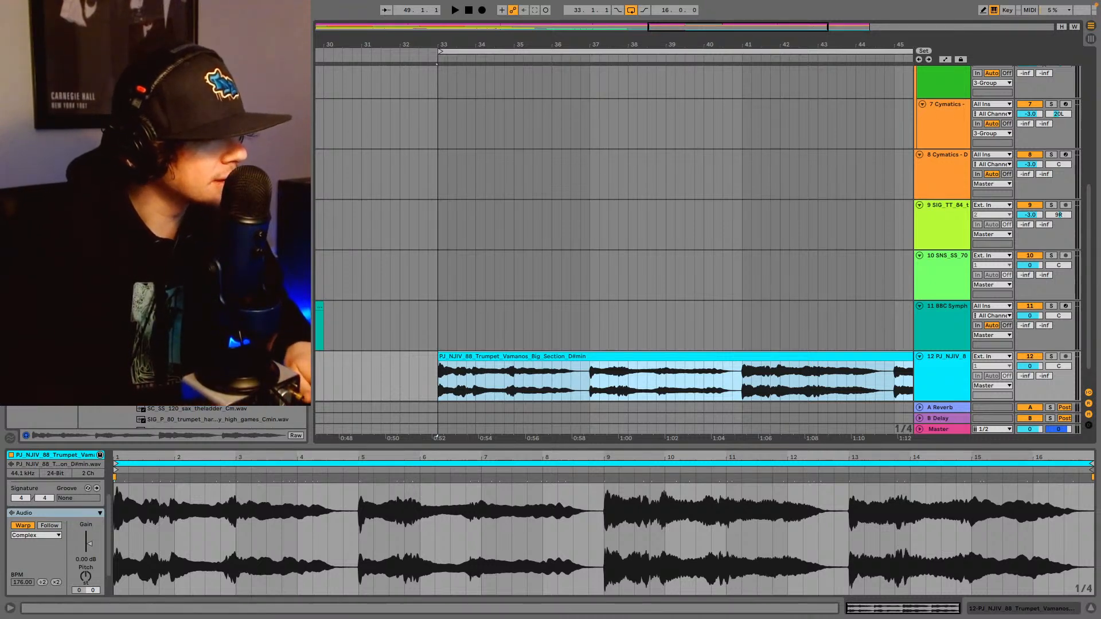
click(426, 377)
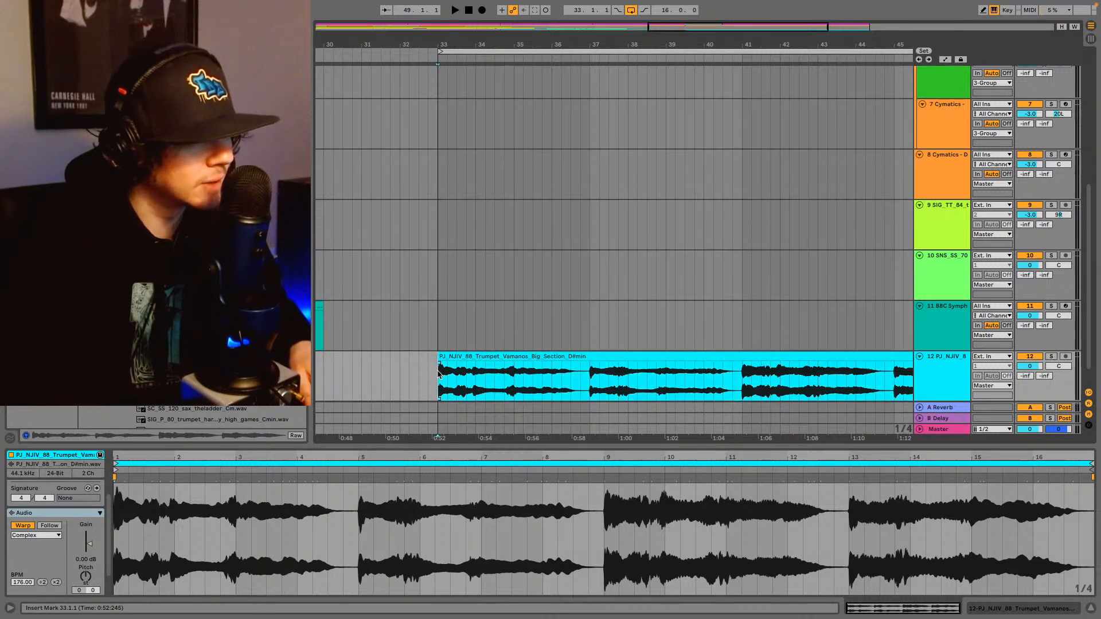
key(space)
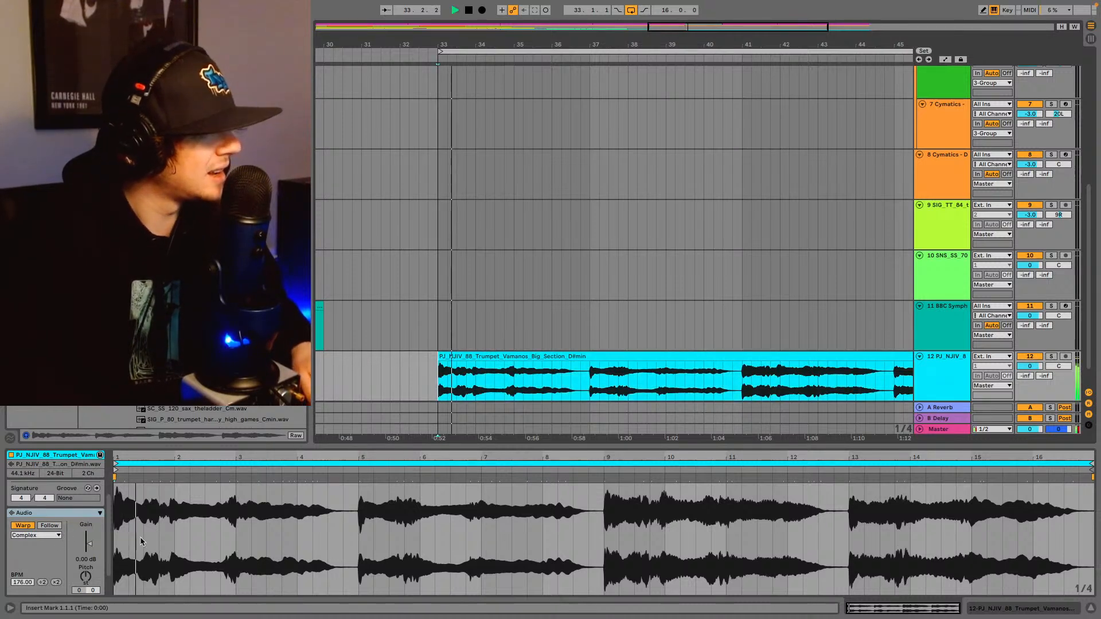
- Lower the new trumpet clip's gain to -7.39 dB and play it back from 33.1.1
drag(89, 549, 90, 574)
key(space)
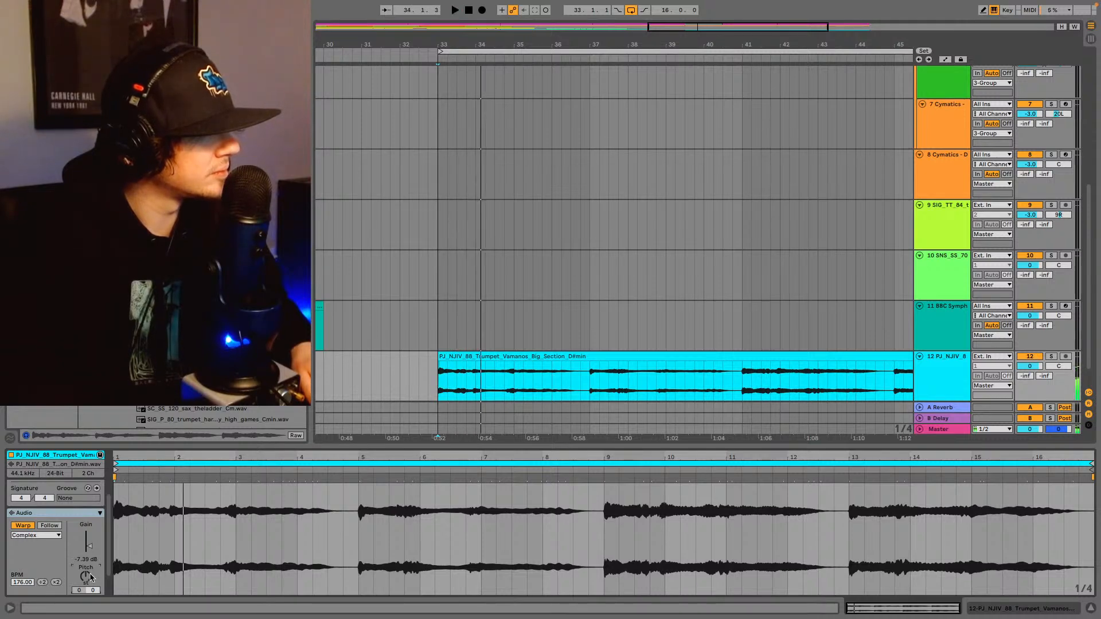
key(space)
key(space)
- Try transposing the trumpet clip down to -2 and -5 semitones, playing it at each pitch
key(Down)
key(space)
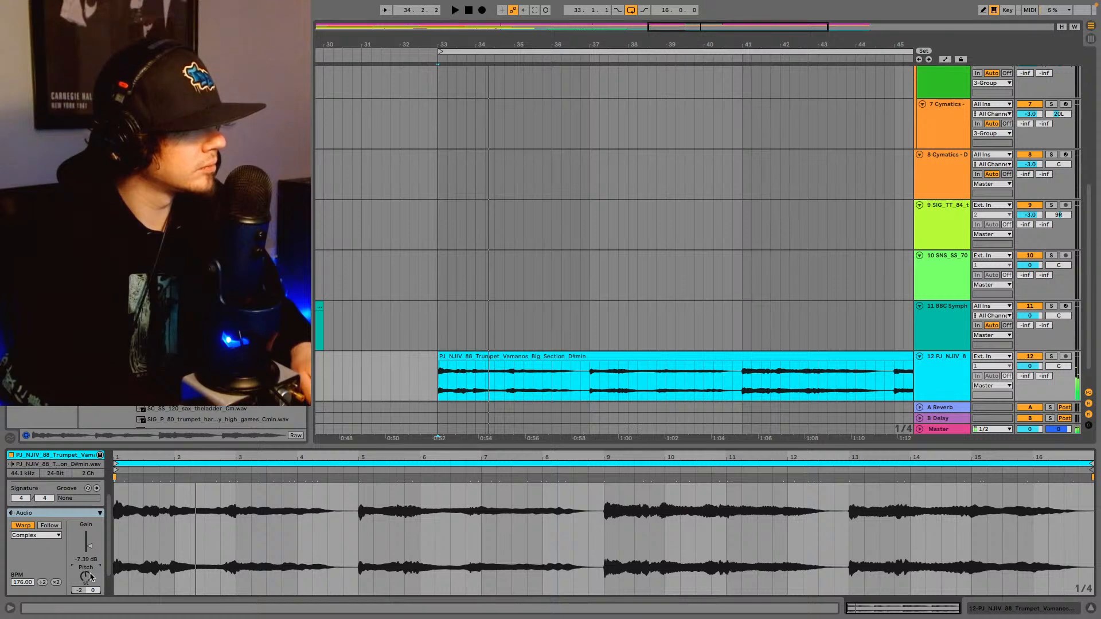
key(space)
key(Down)
key(Down)
key(space)
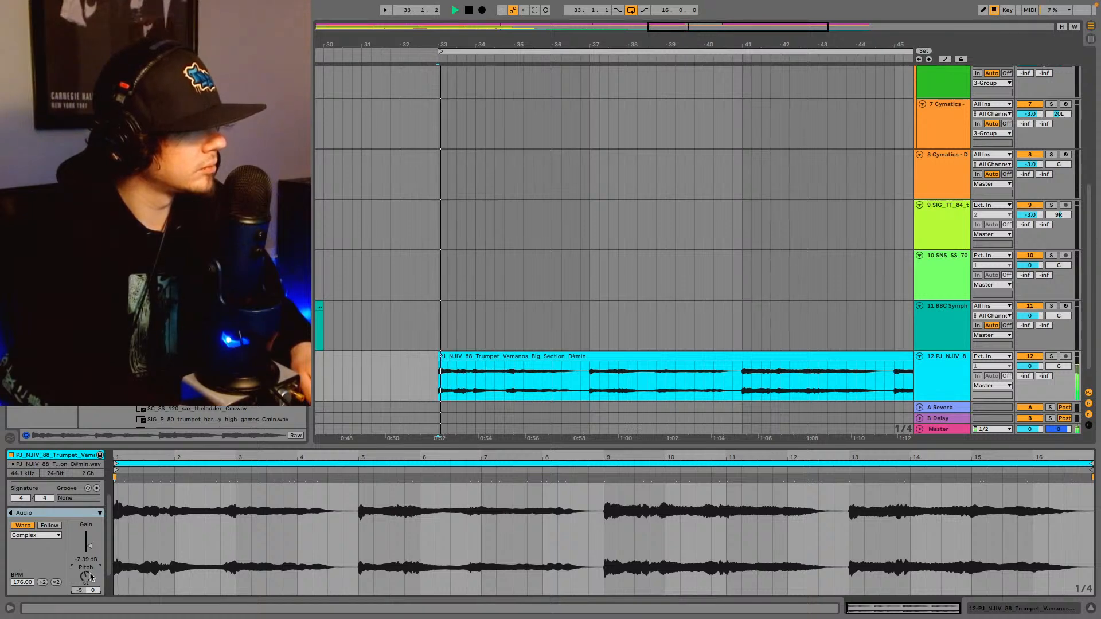
- Transpose the whole trumpet clip to +5 semitones and play the section from bar 33
key(Down)
key(space)
key(space)
key(Down)
key(Down)
key(space)
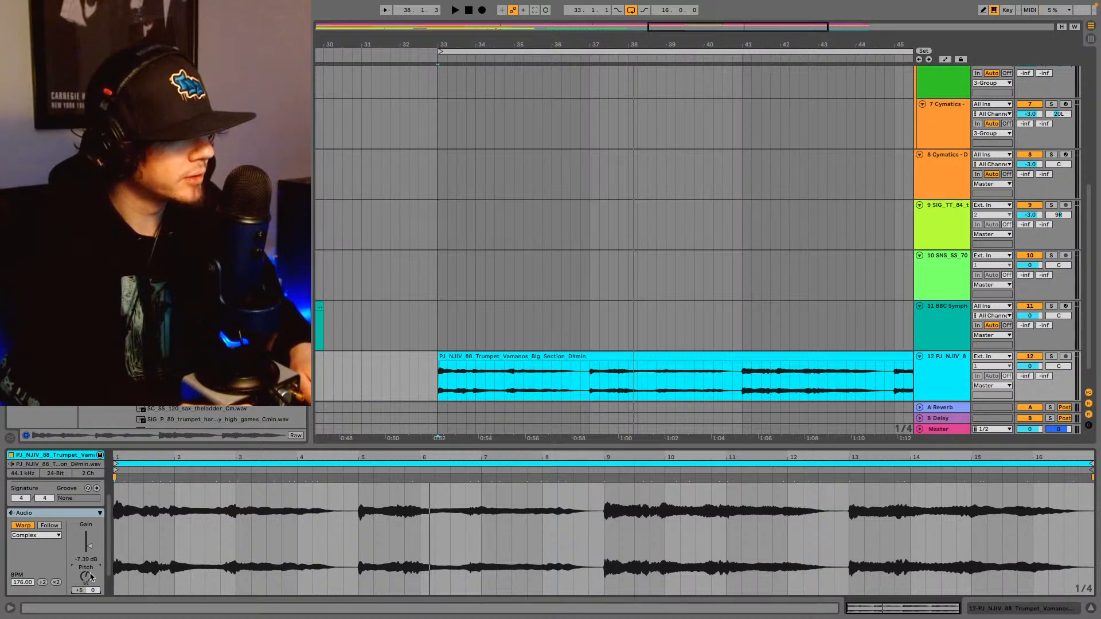
key(space)
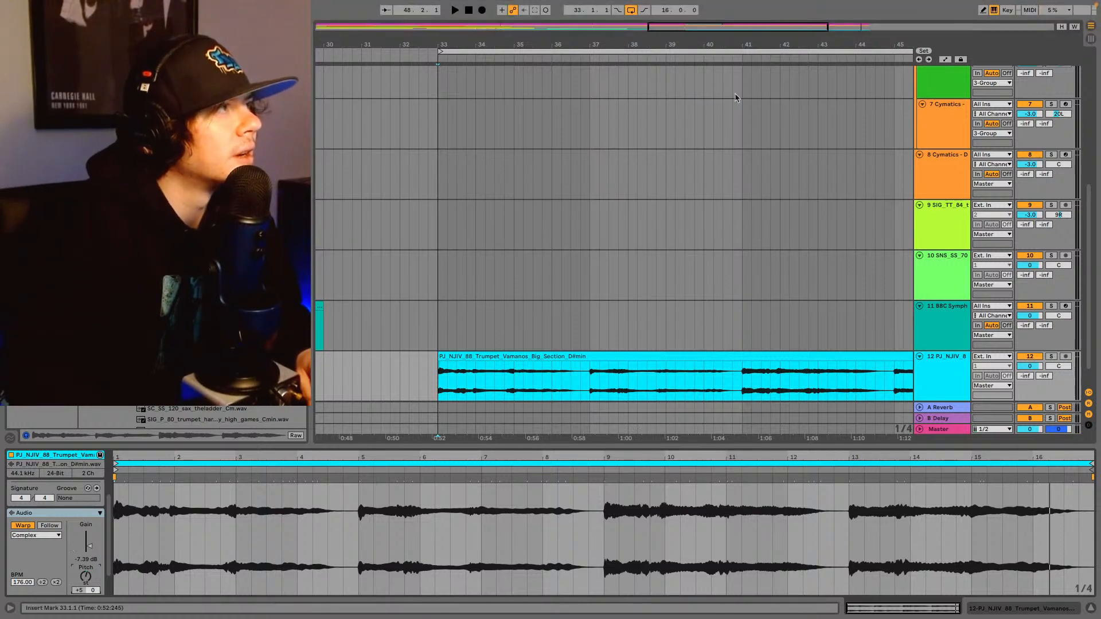
- Compare the section from bar 33 with the new trumpet track muted and unmuted
drag(726, 29, 726, 3)
scroll(567, 374, up, 5)
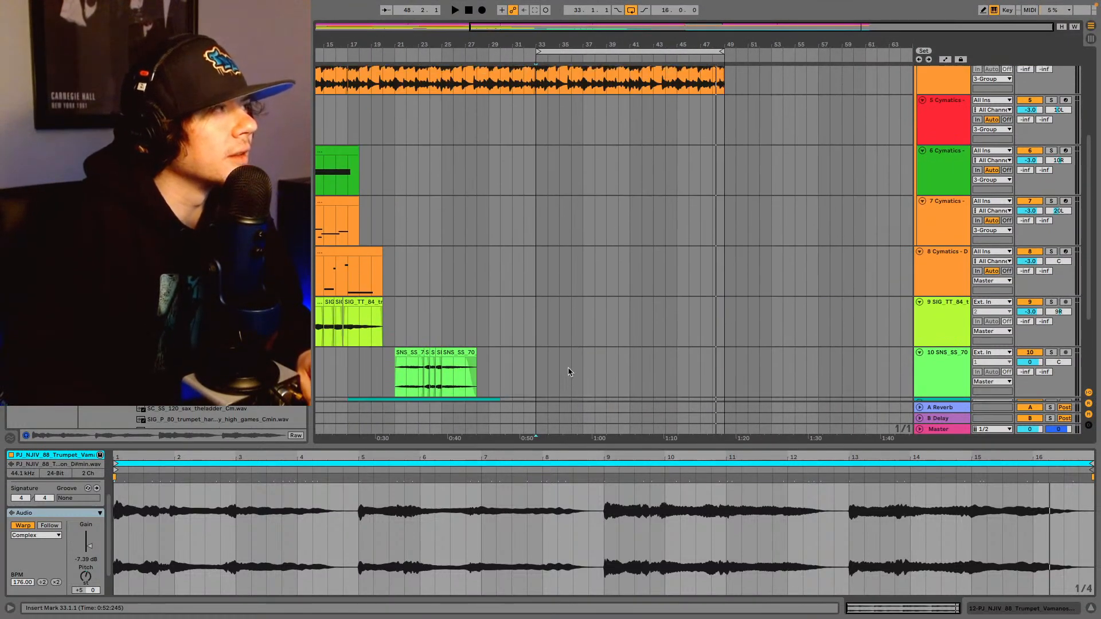
scroll(786, 238, down, 3)
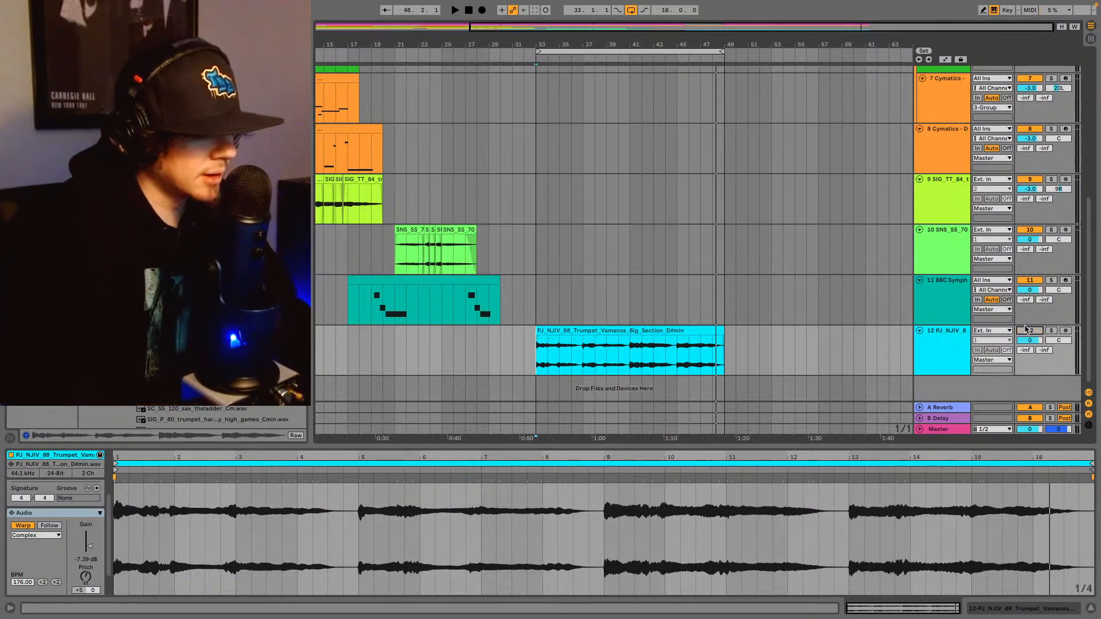
key(space)
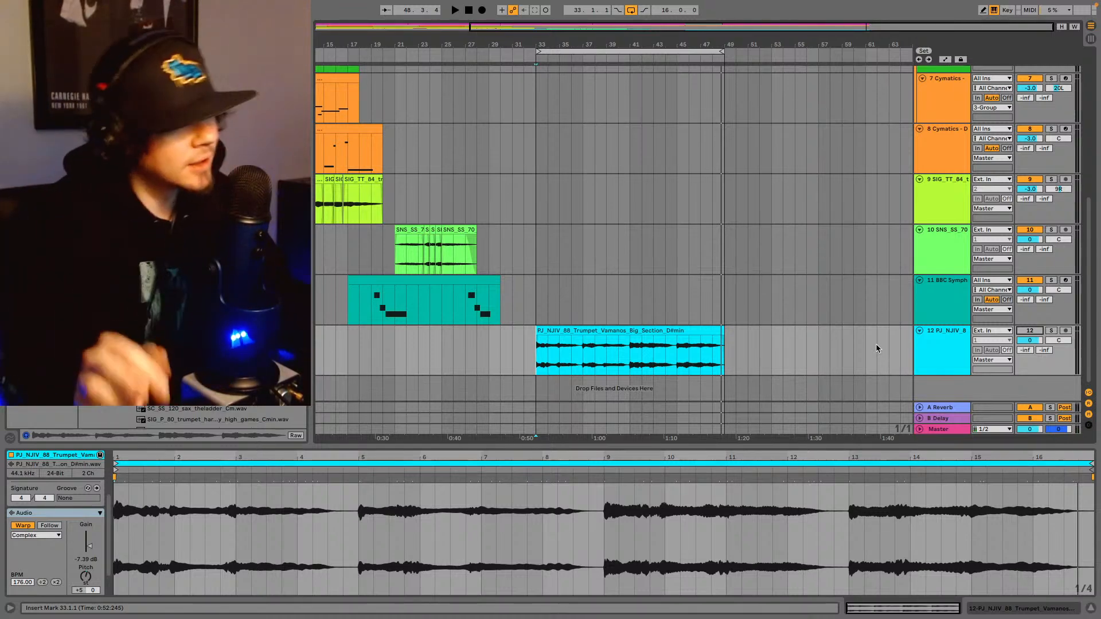
click(962, 353)
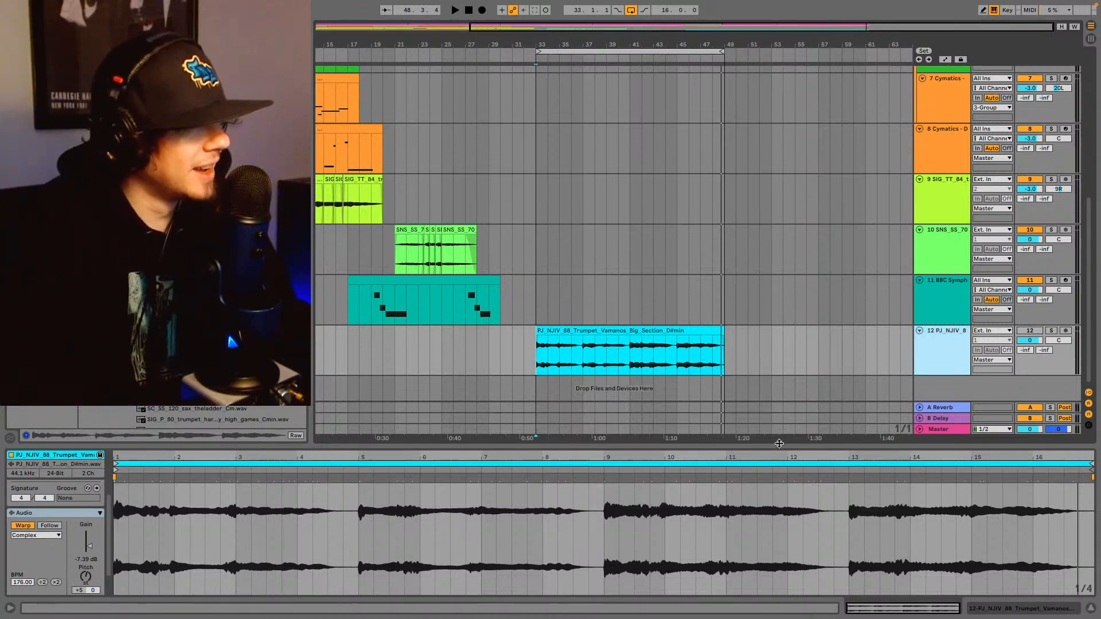
key(space)
key(space)
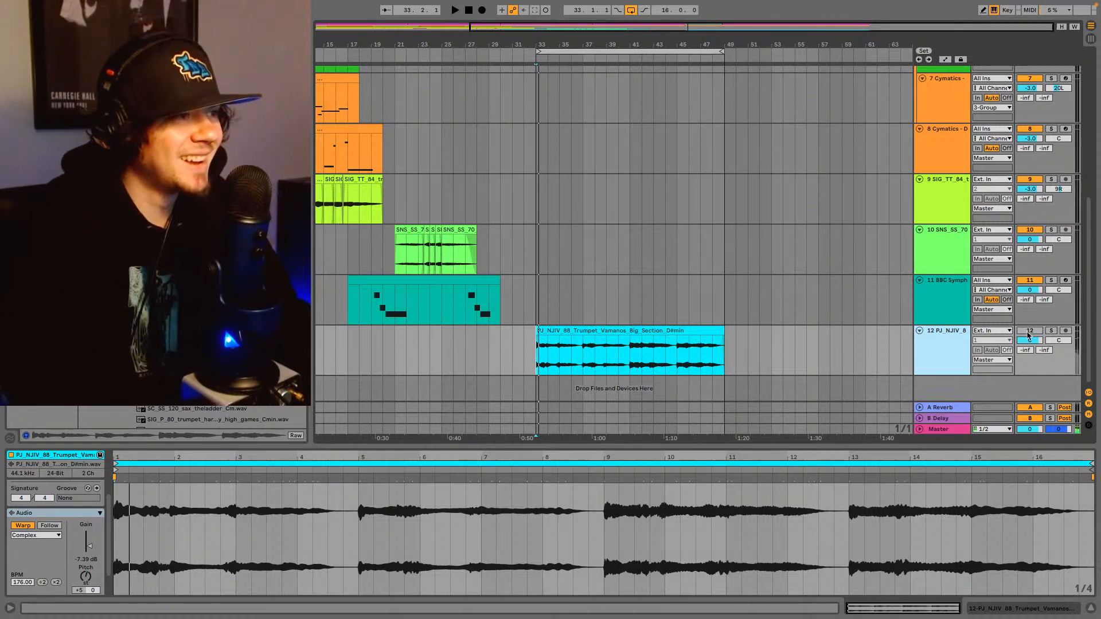
click(1029, 331)
key(space)
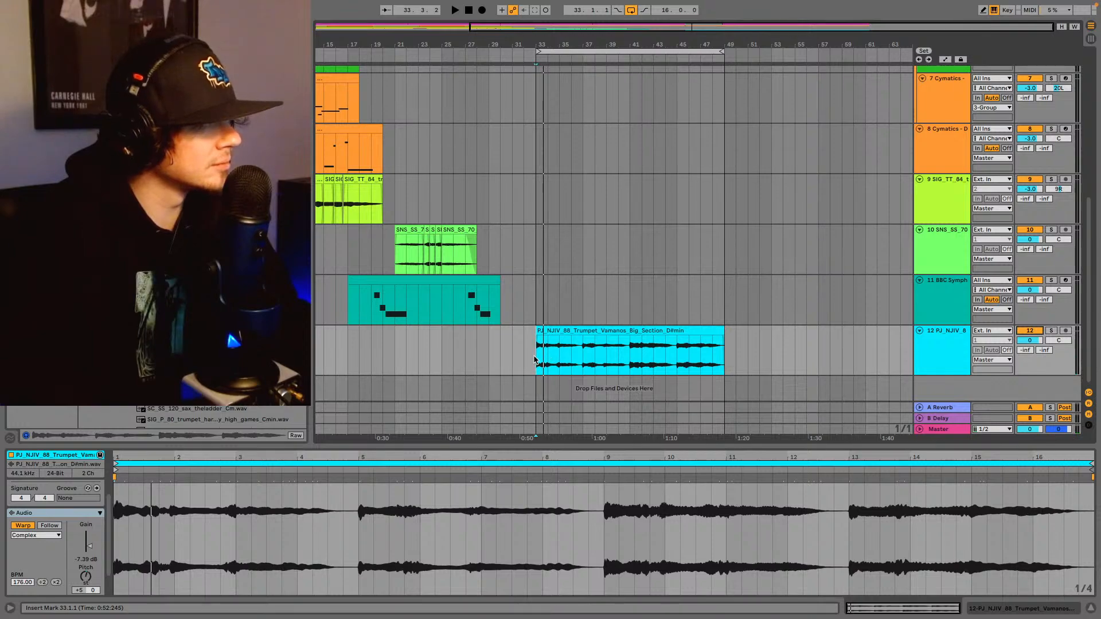
key(space)
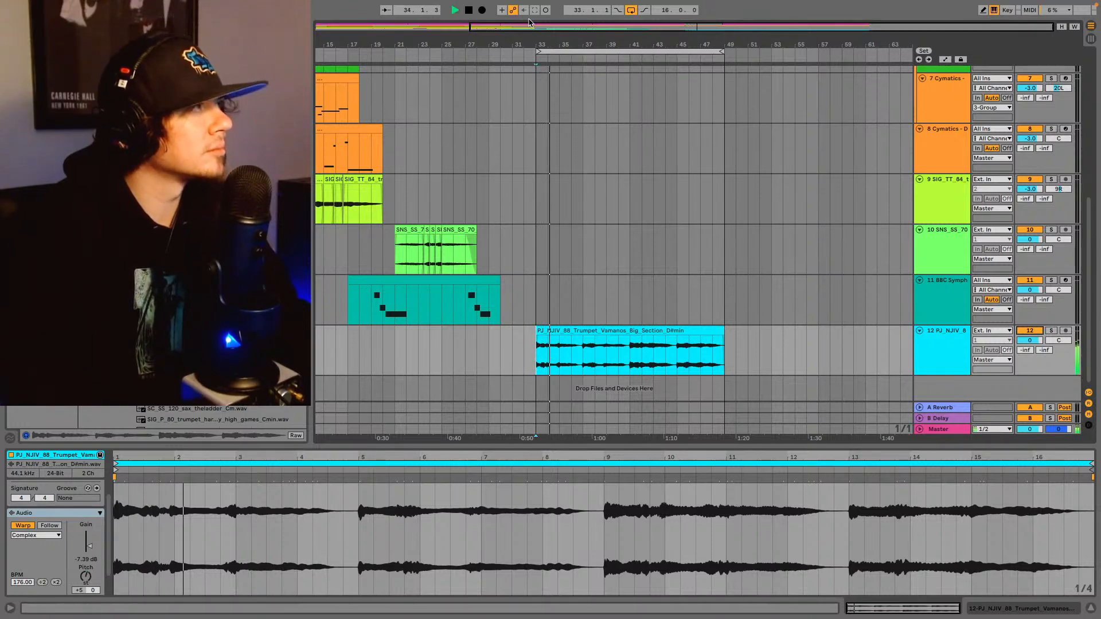
- Play the opening trumpet notes and split the clip at 33.3.3
key(space)
drag(526, 27, 690, 123)
key(space)
key(space)
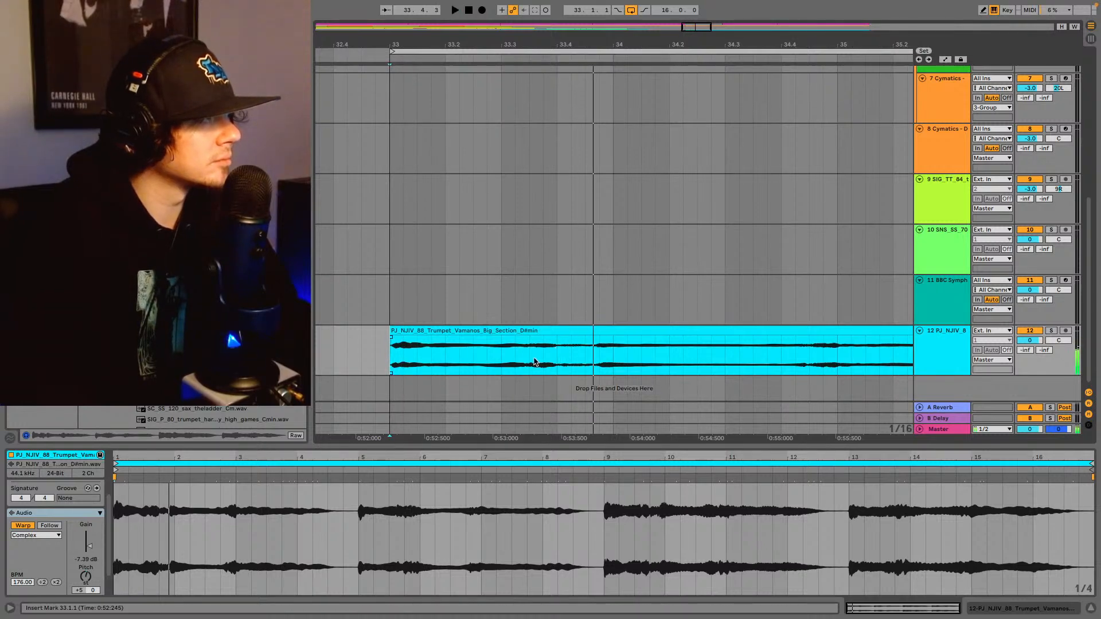
click(529, 358)
key(space)
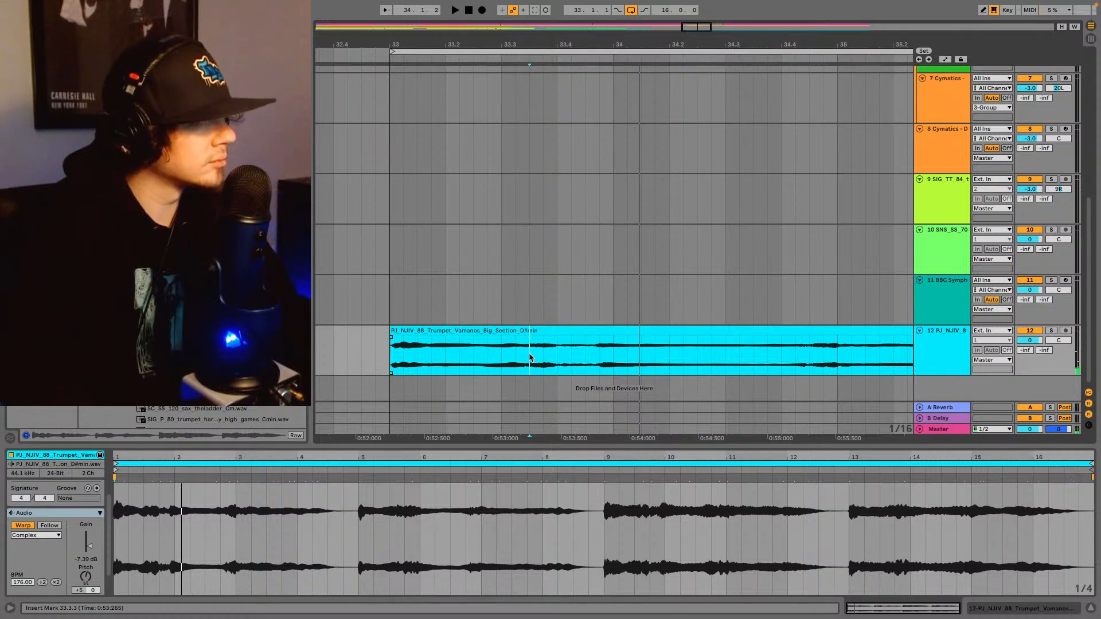
key(ctrl+e)
- Split the trumpet clip again just before 33.4.4, where the next note begins
click(591, 353)
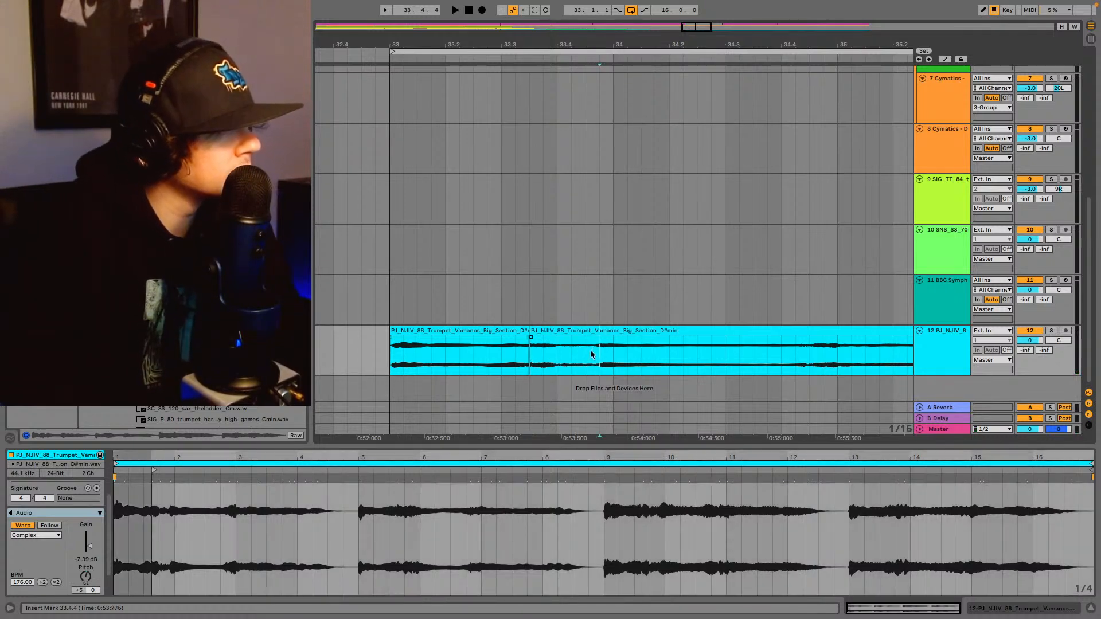
drag(713, 29, 635, 215)
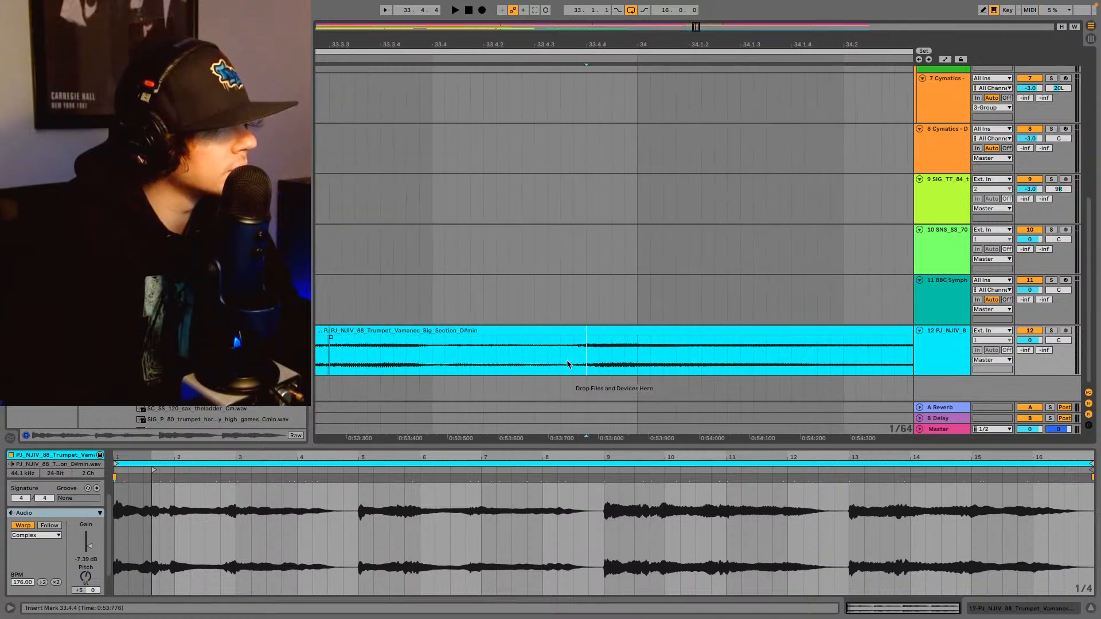
key(space)
key(ctrl+e)
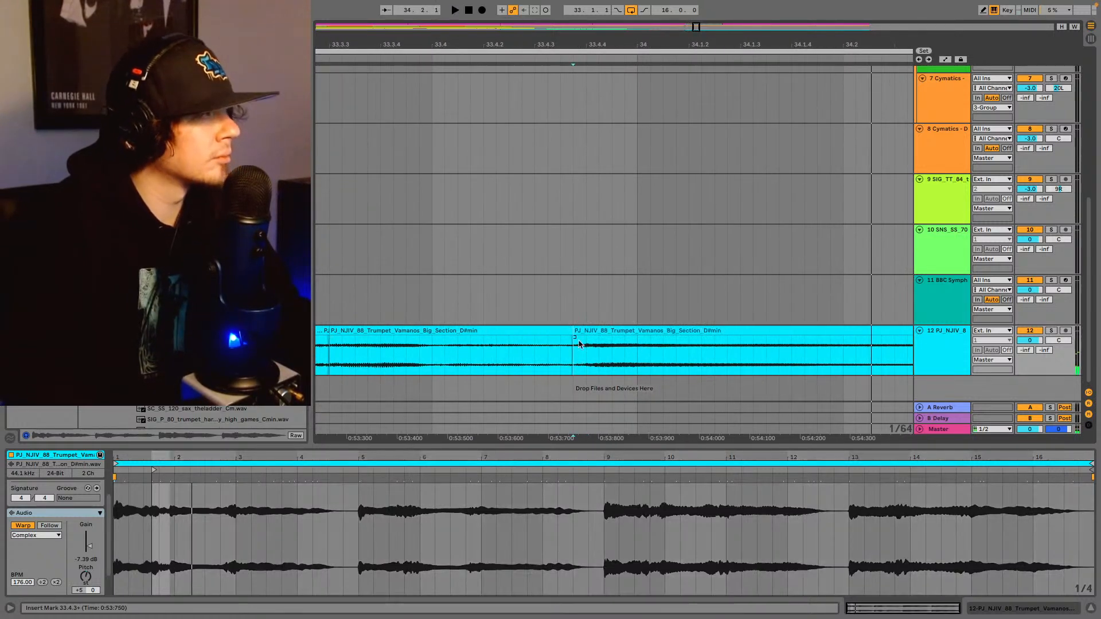
- Set the first trumpet slice's transposition to +2 semitones, checking the pitch by playback
drag(696, 27, 696, 6)
click(539, 330)
key(space)
key(space)
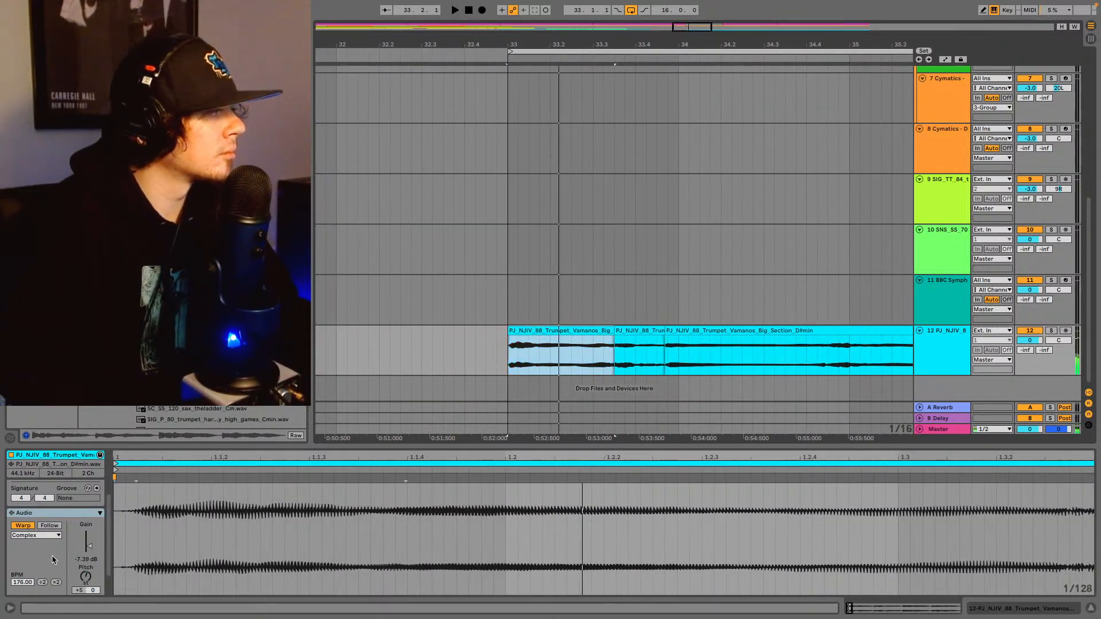
drag(85, 572, 87, 577)
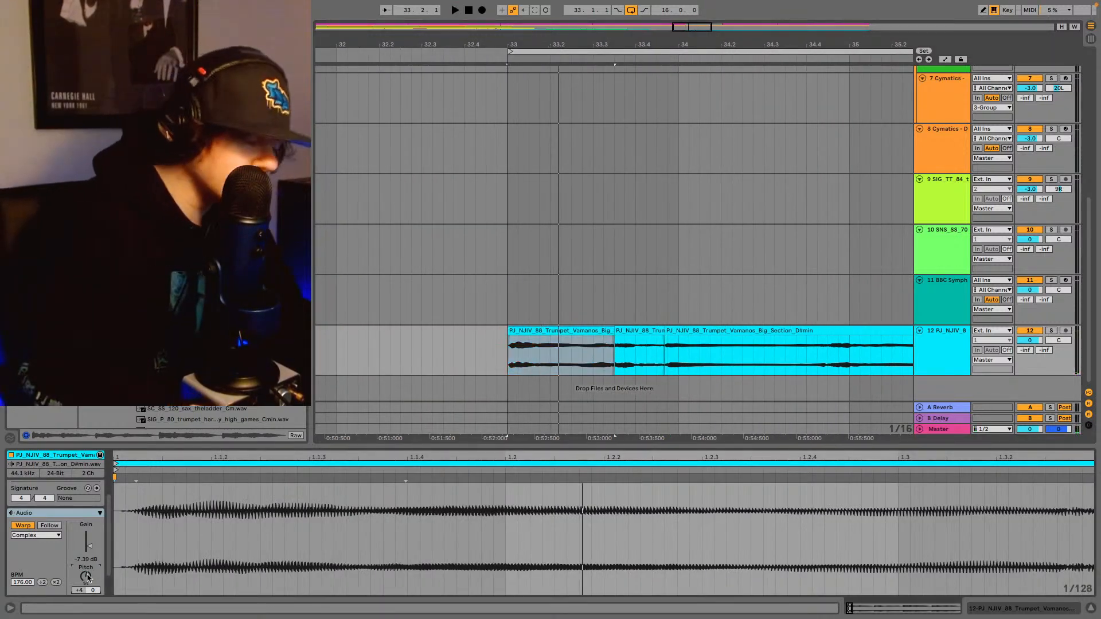
key(Down)
key(space)
key(space)
key(Down)
key(space)
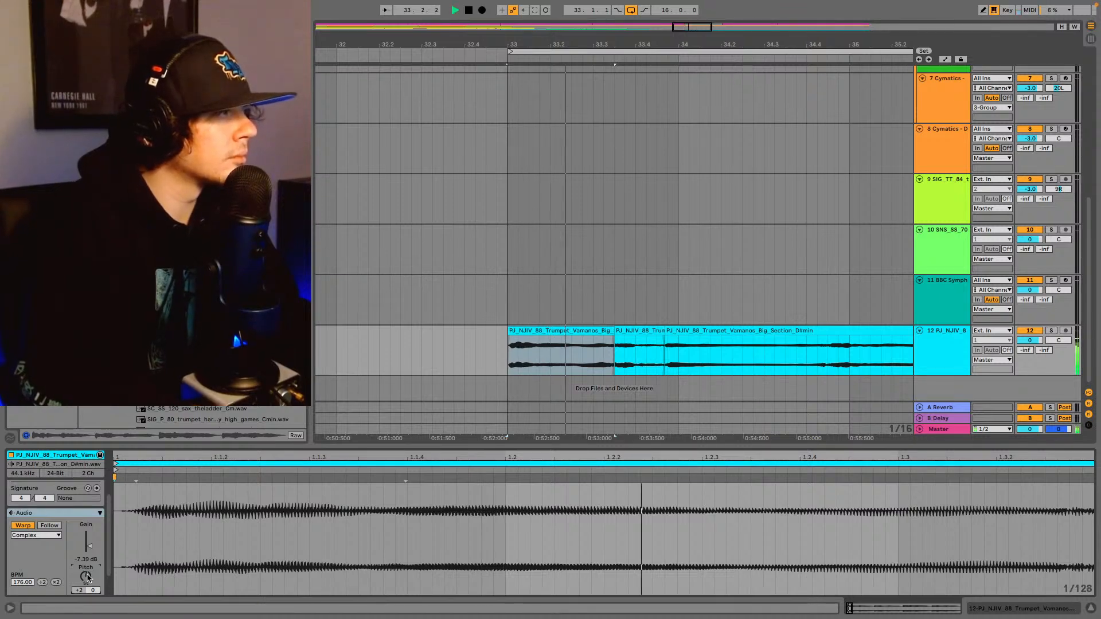
key(space)
- Transpose the short second trumpet slice to +2 semitones and play it
click(634, 329)
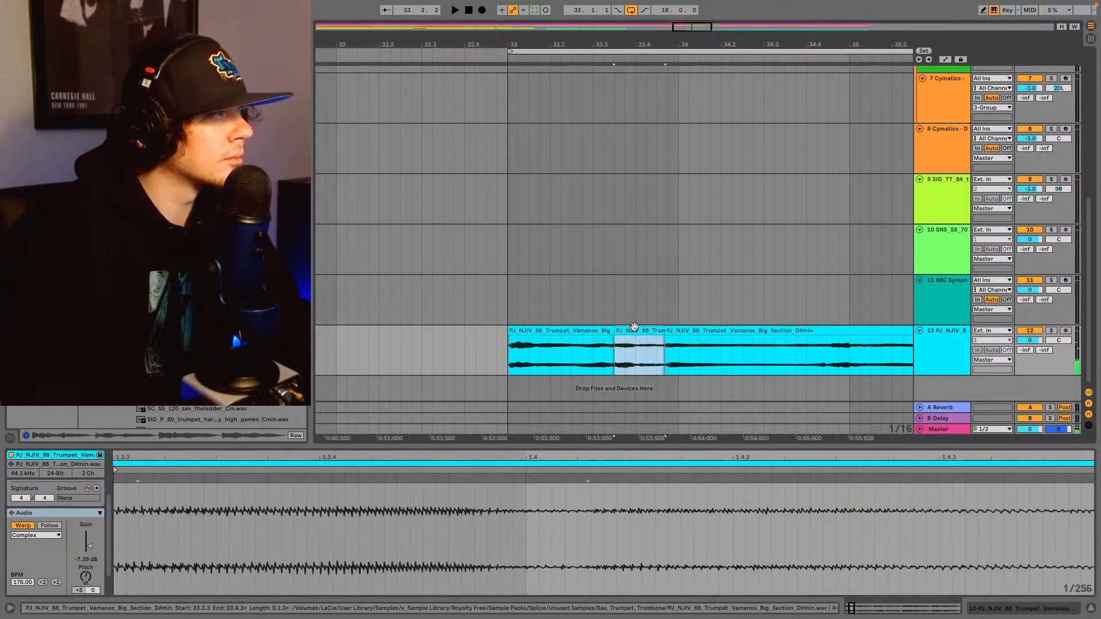
click(570, 331)
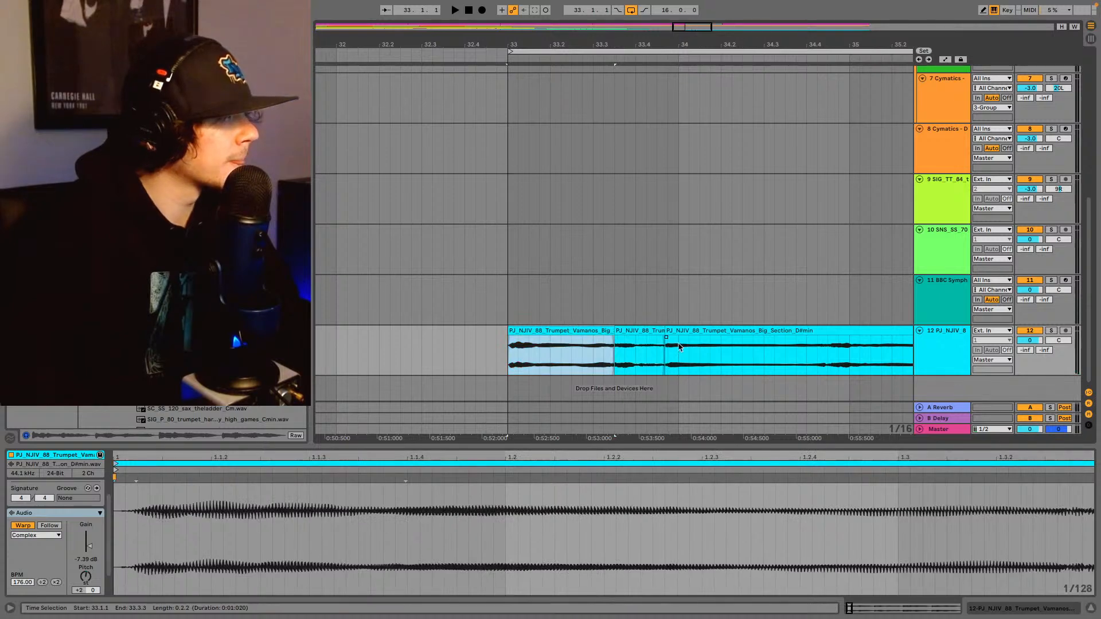
click(650, 331)
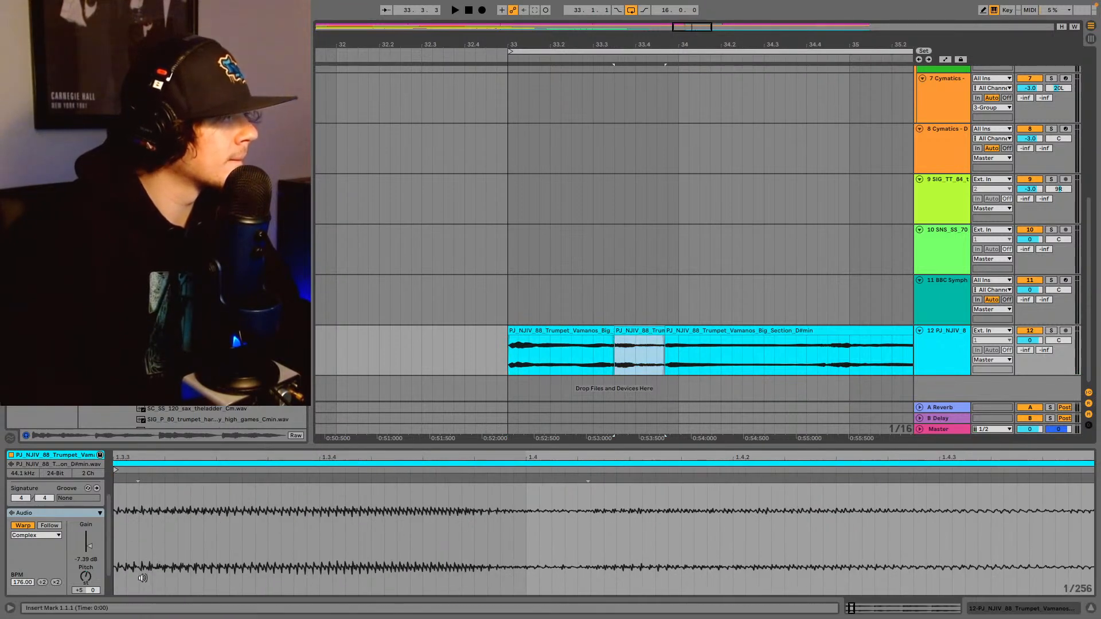
click(92, 584)
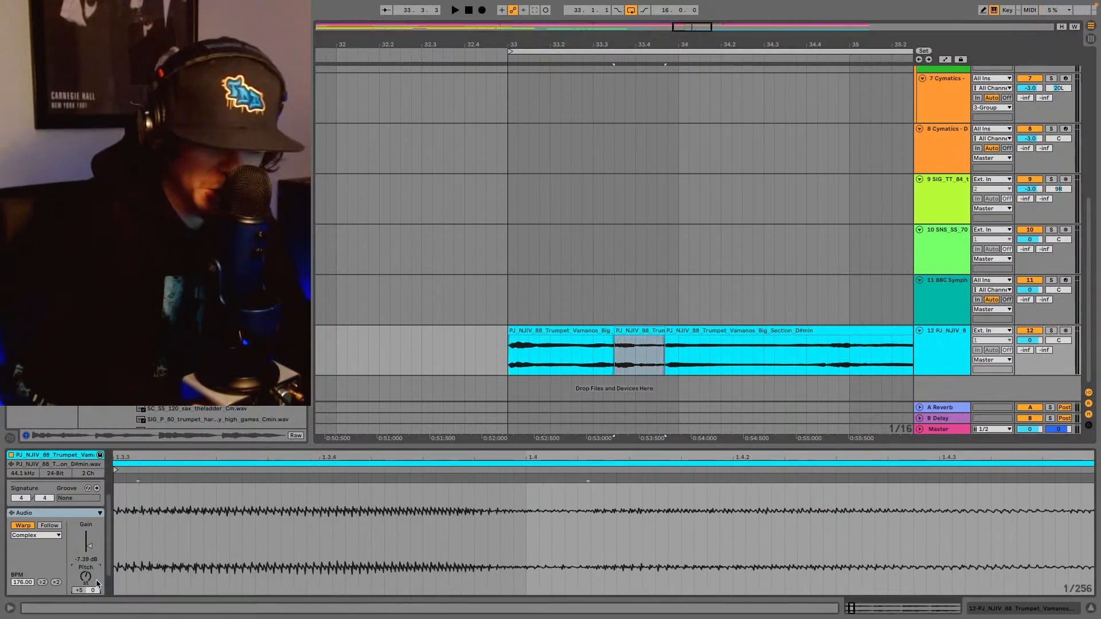
key(Down)
key(Down)
key(Down)
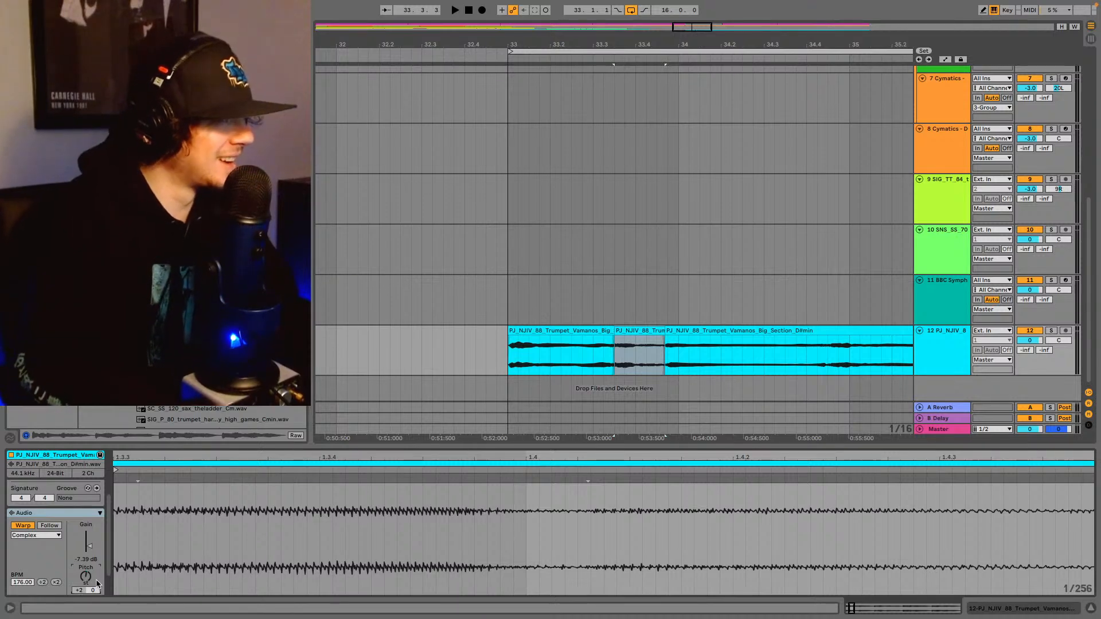
key(space)
key(space)
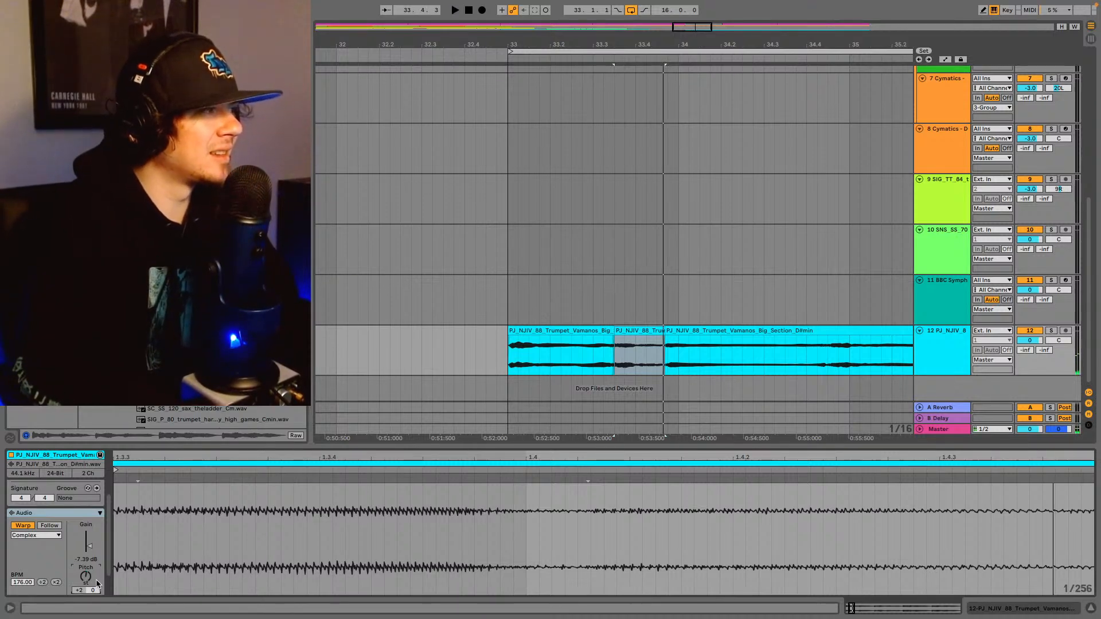
- Try the second trumpet slice at +3 and +4 semitones, playing it at each pitch
key(Up)
key(space)
key(space)
key(space)
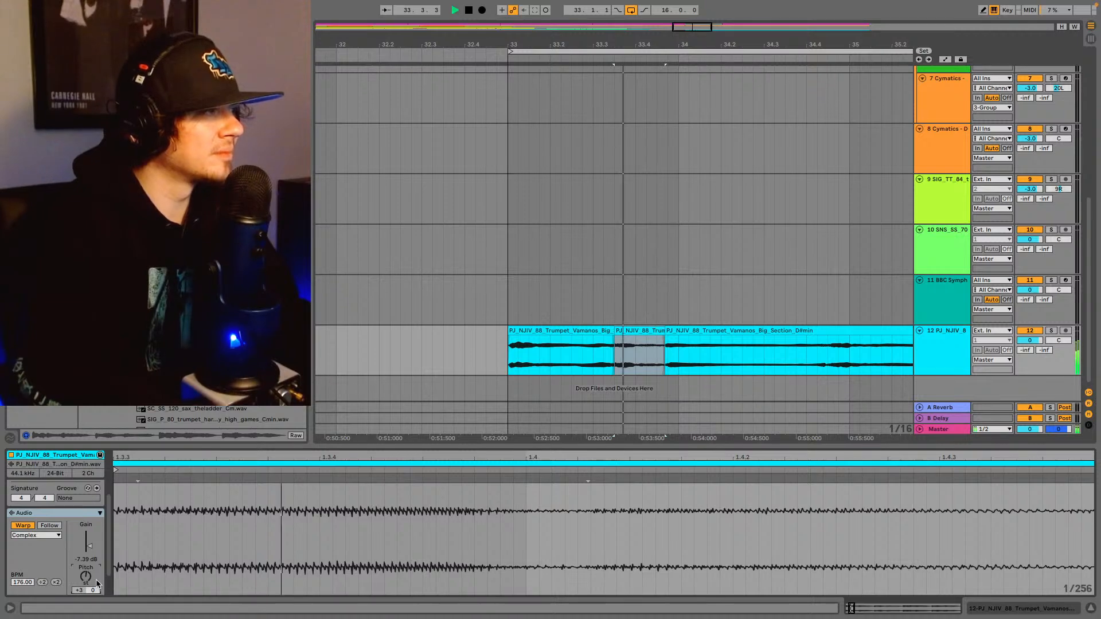
key(space)
key(Up)
key(space)
key(space)
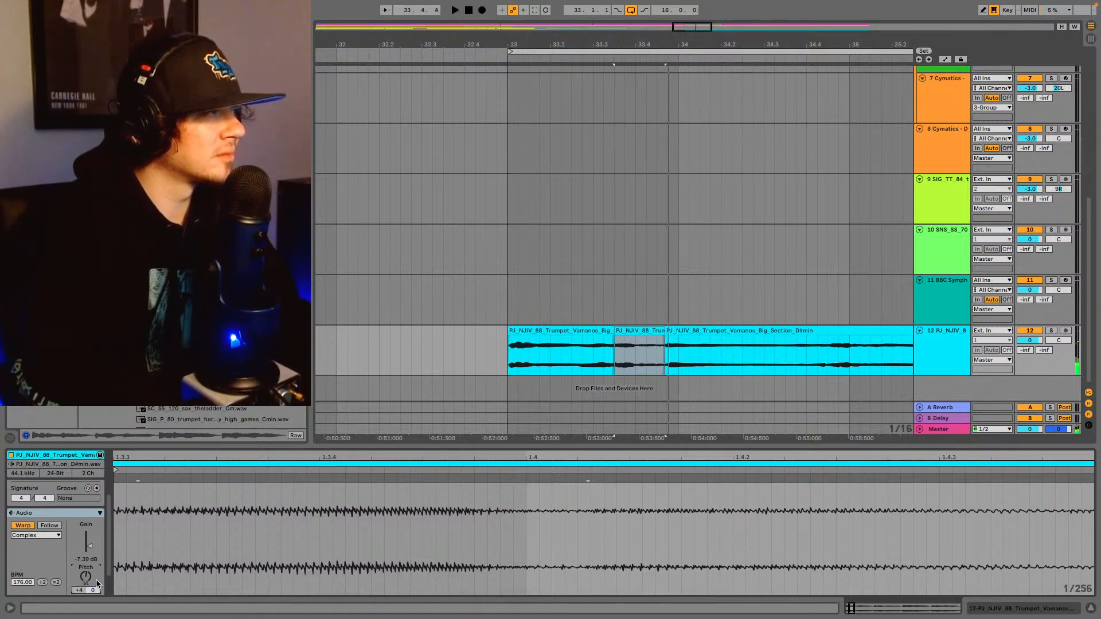
key(space)
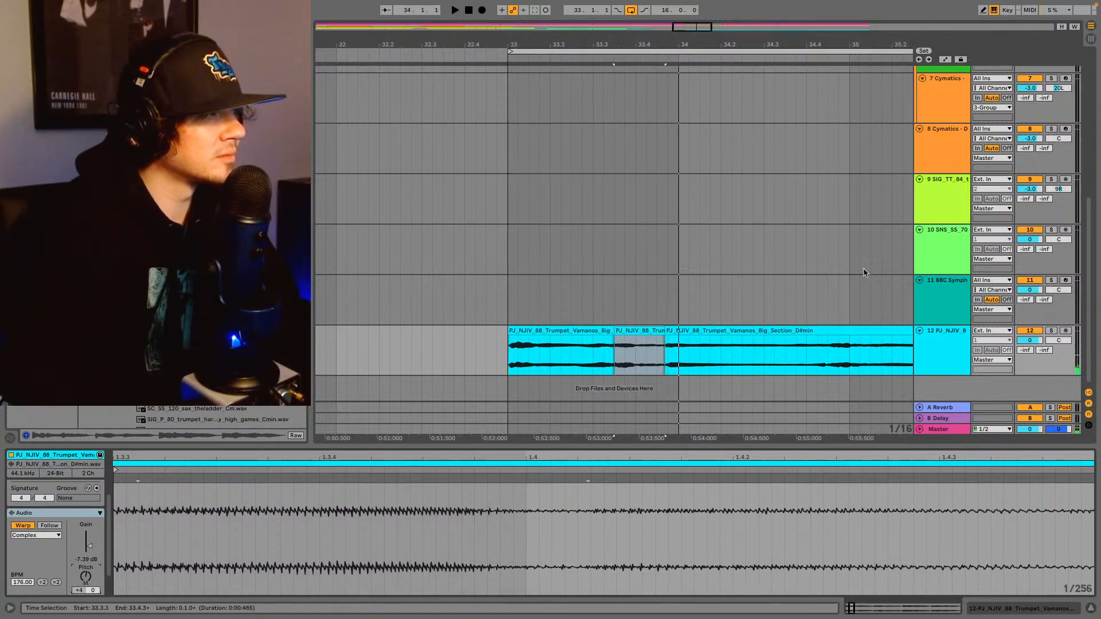
- Play the slices from 33.1.1, restore the second slice's transposition to +2 semitones and listen to it
click(510, 353)
key(space)
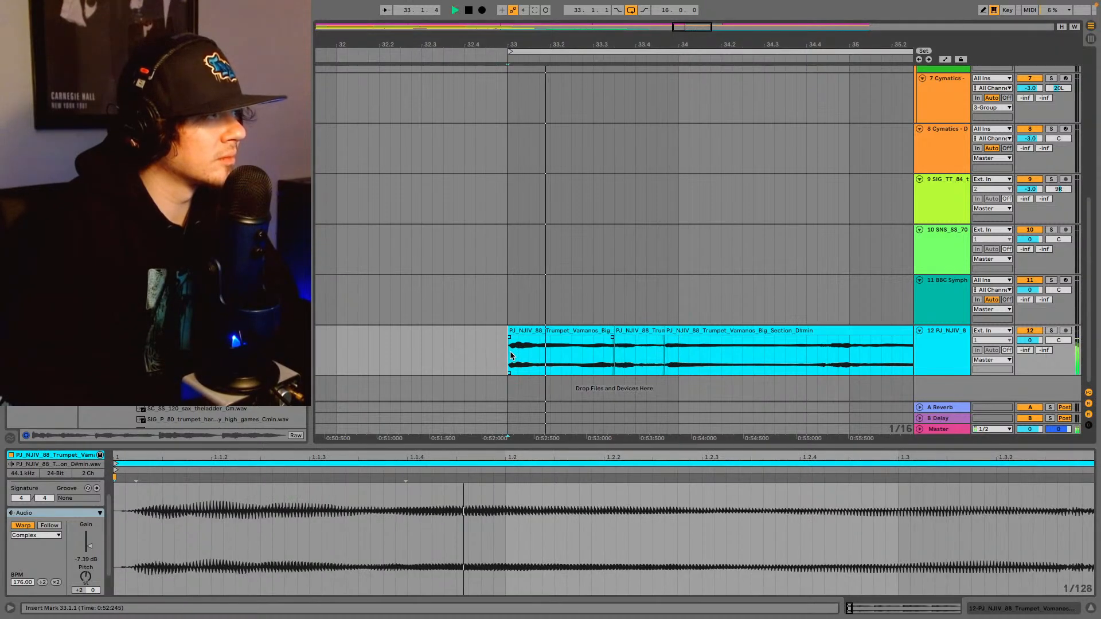
click(638, 347)
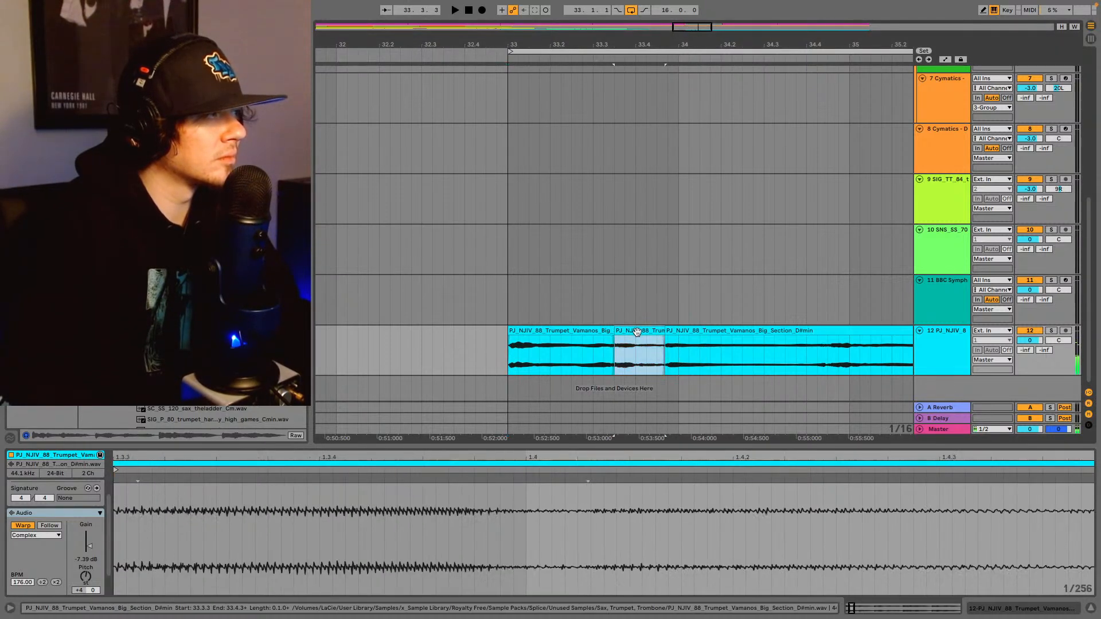
key(space)
drag(90, 581, 90, 591)
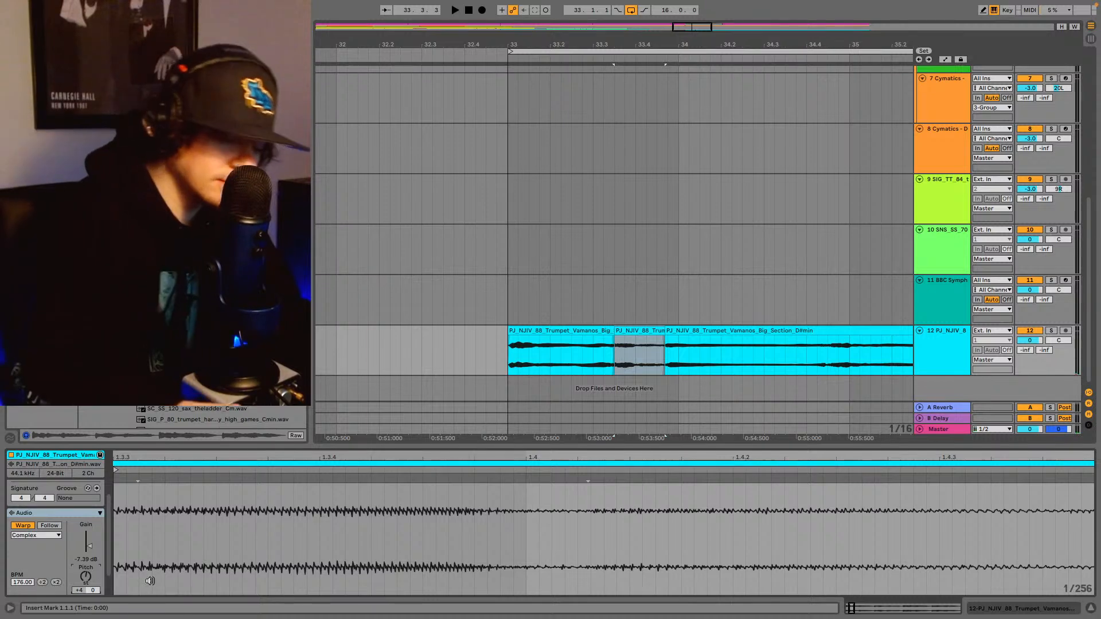
key(space)
key(space)
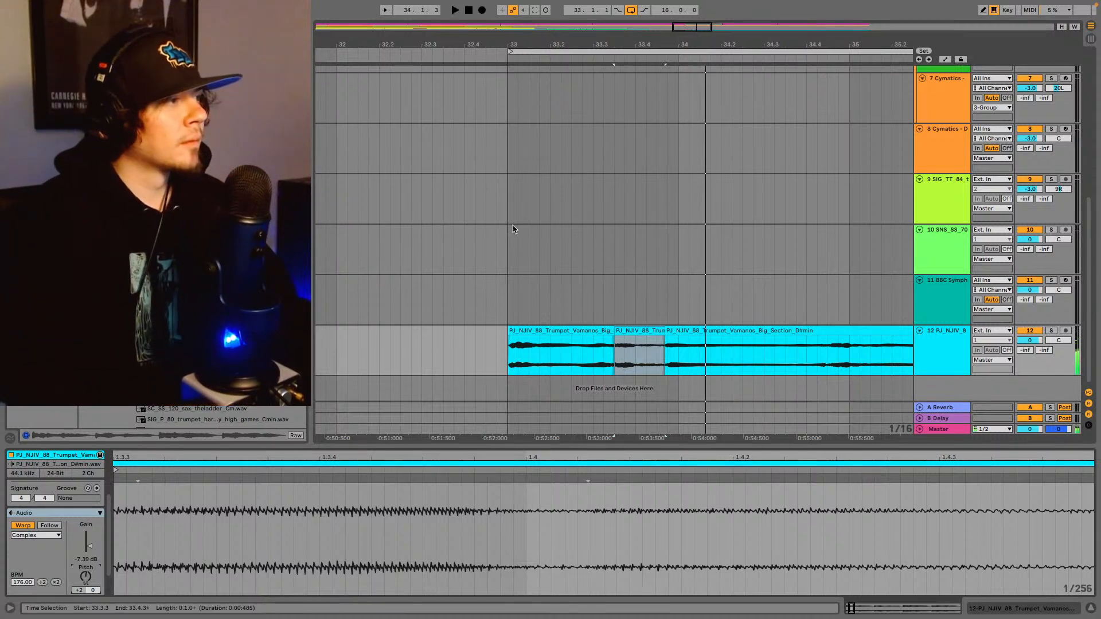
- Select the long third trumpet slice for inspection and play the chopped trumpet from 33.1.1
click(699, 342)
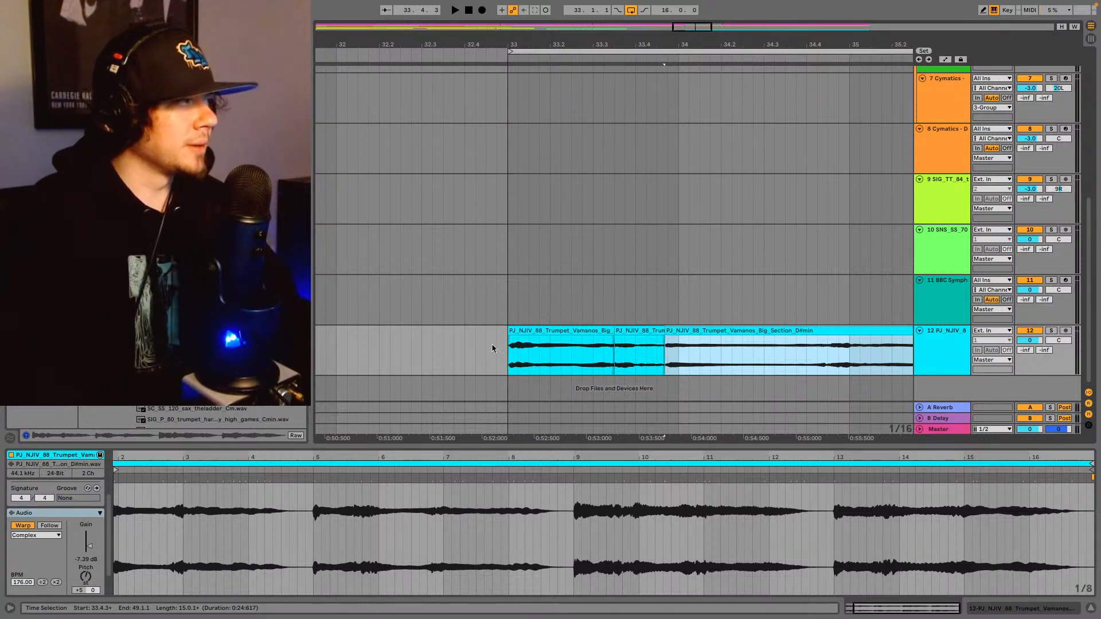
click(509, 349)
key(space)
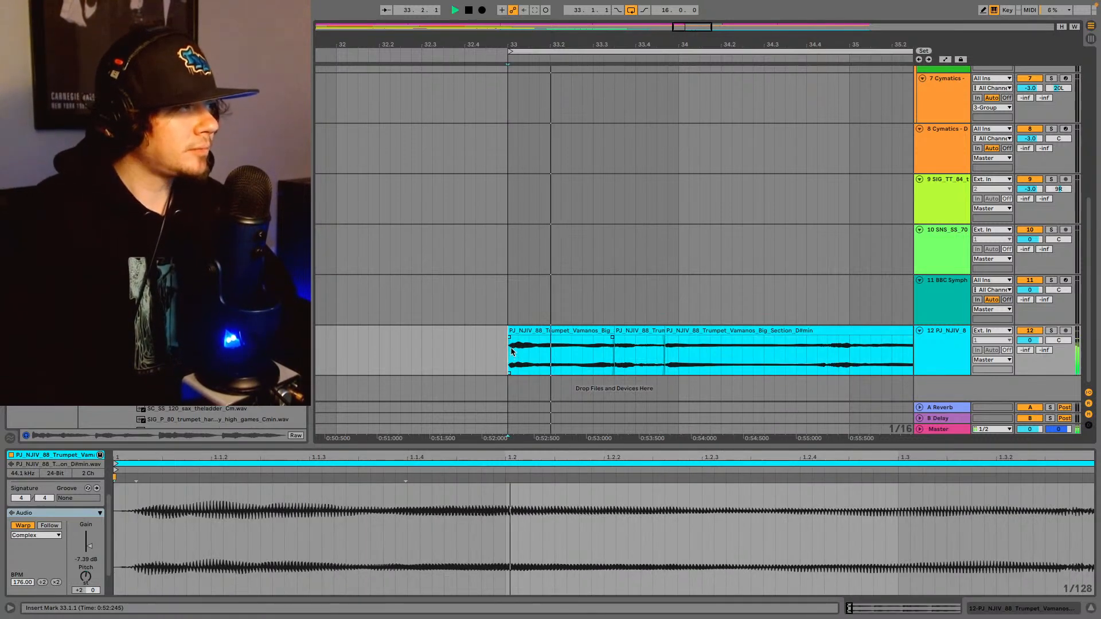
- Listen for the next note in the long third trumpet slice and split the clip just after 34.4.2
key(space)
click(693, 343)
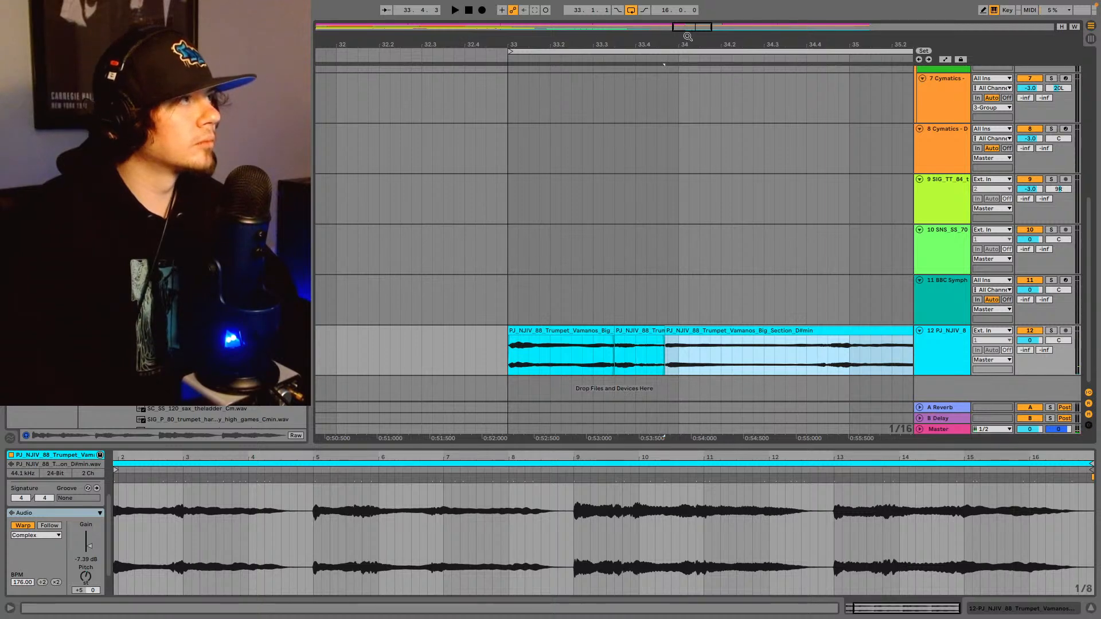
drag(688, 36, 511, 54)
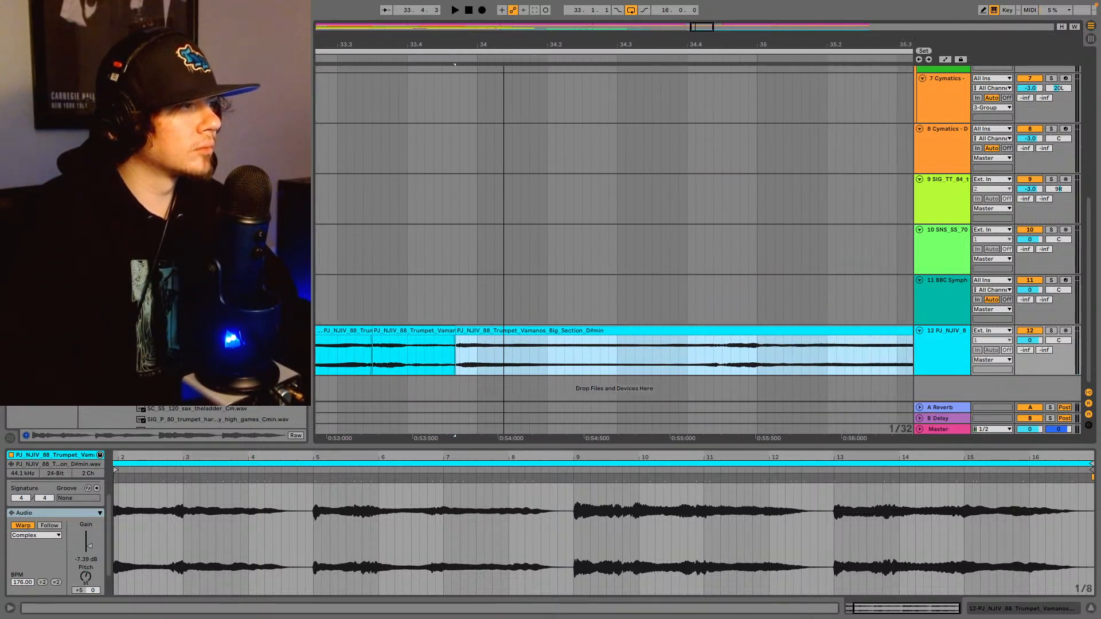
key(space)
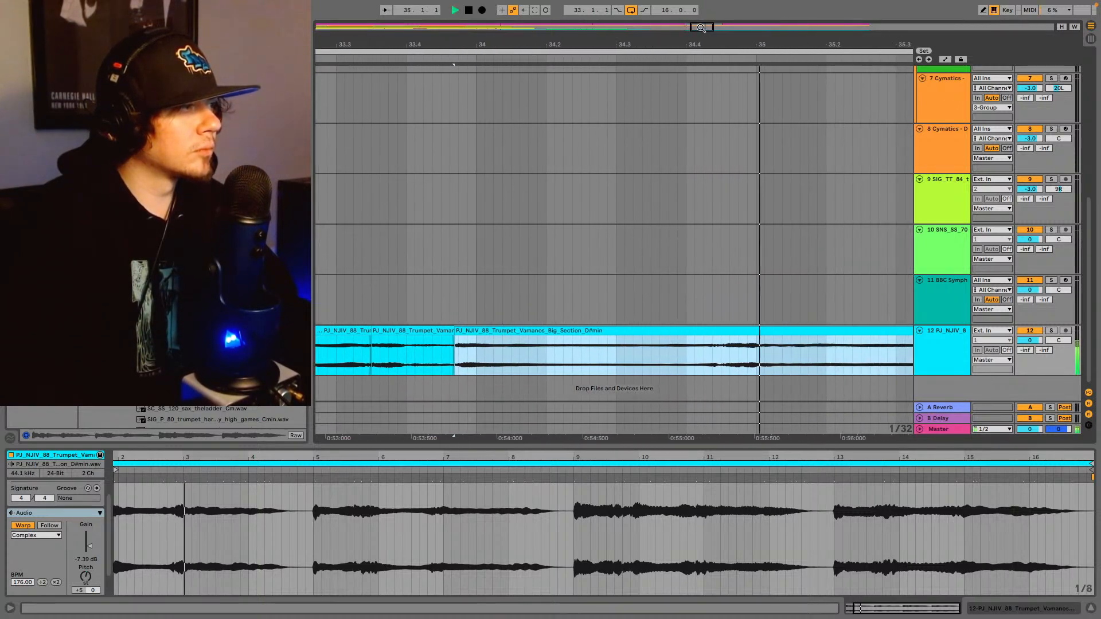
key(space)
drag(704, 30, 706, 61)
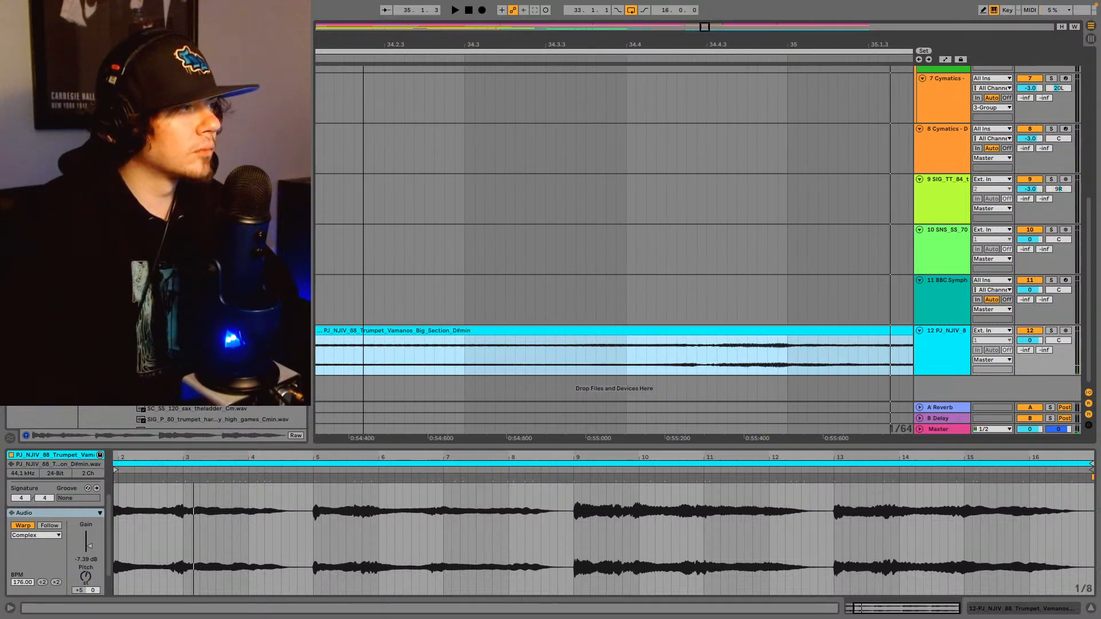
click(697, 362)
key(space)
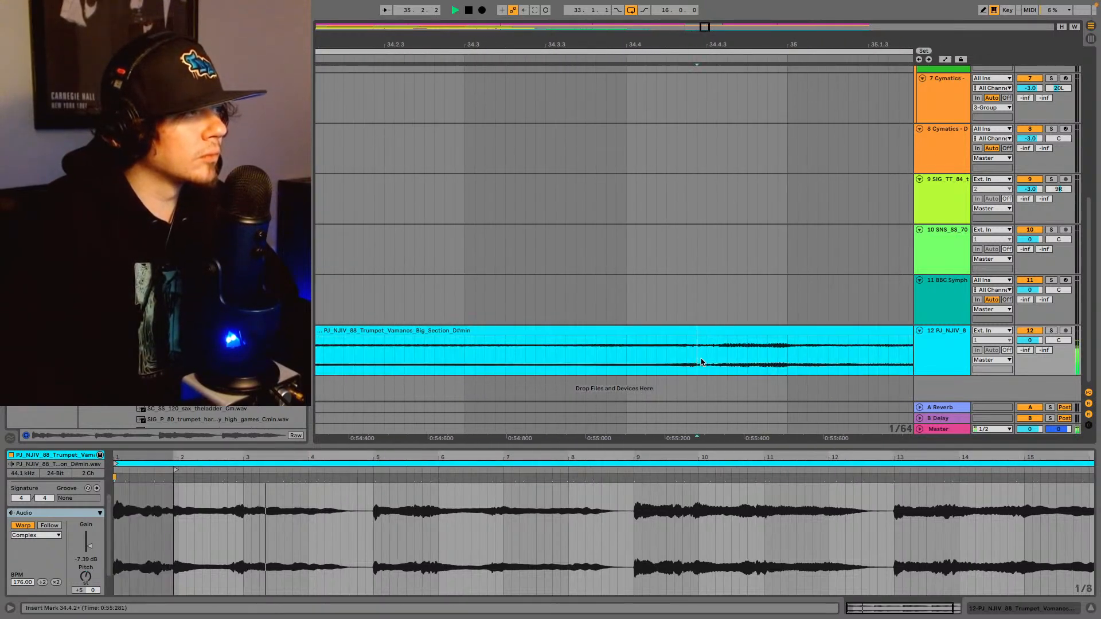
key(ctrl+e)
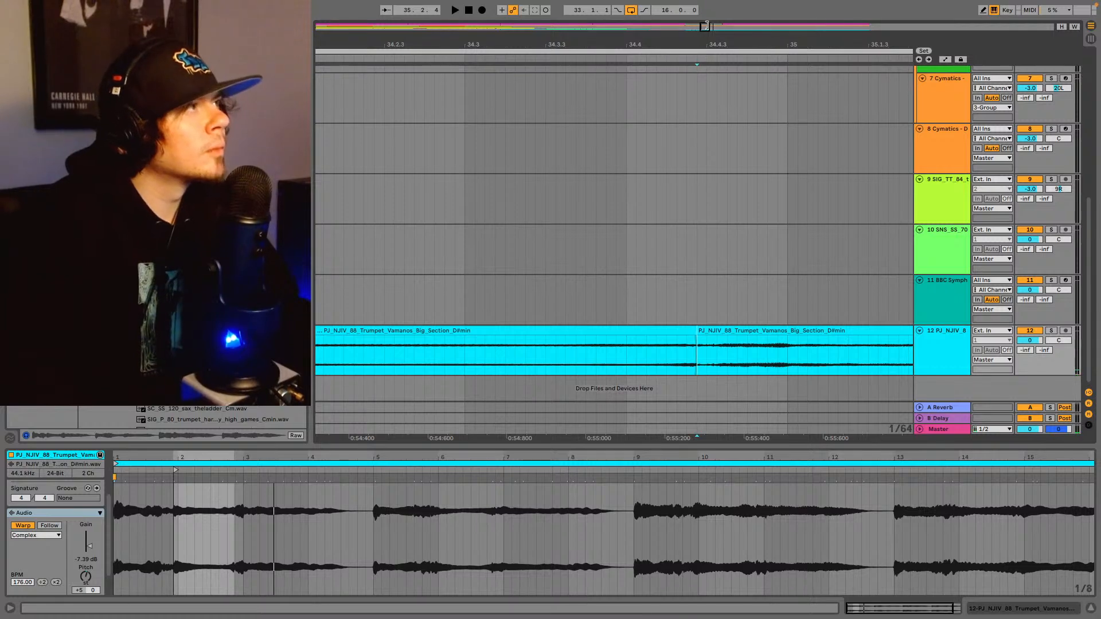
drag(707, 29, 706, 3)
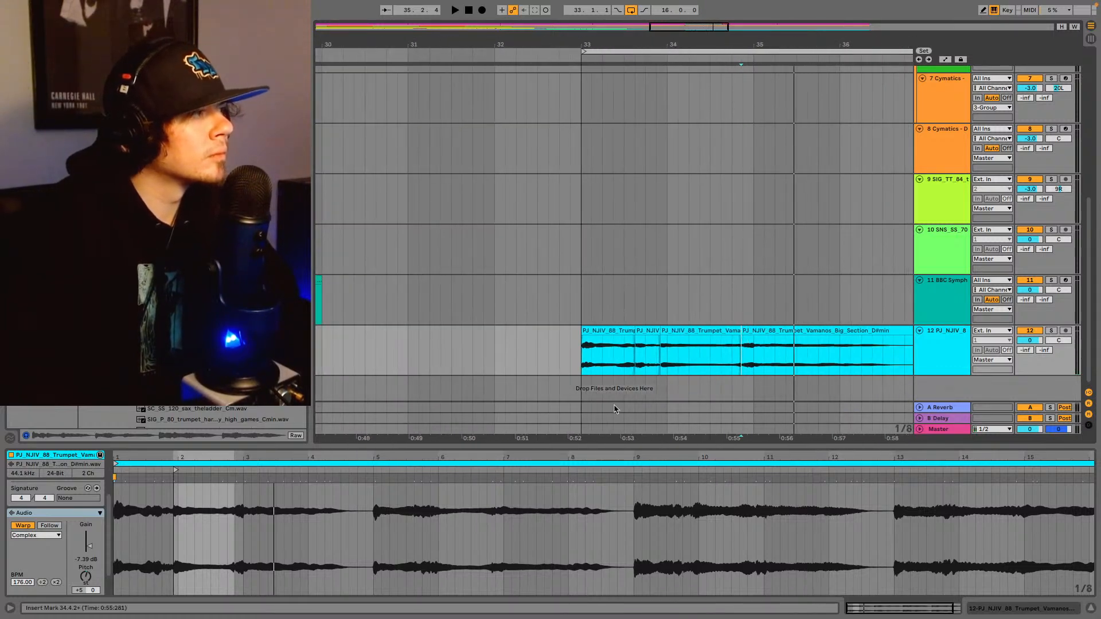
- Play the chopped trumpet slices from 33.1.1 up to the start of the third slice
click(587, 361)
key(space)
key(space)
key(space)
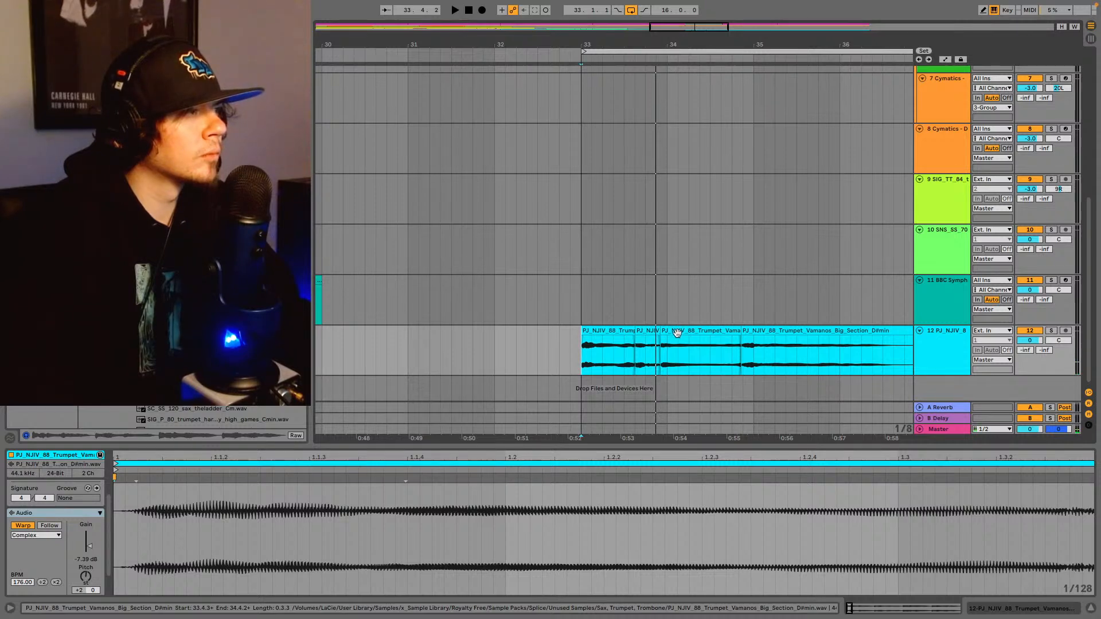
- Lower the third trumpet slice's transposition to +3 and finally +1 semitones, playing it at each pitch
click(677, 333)
drag(86, 582, 91, 584)
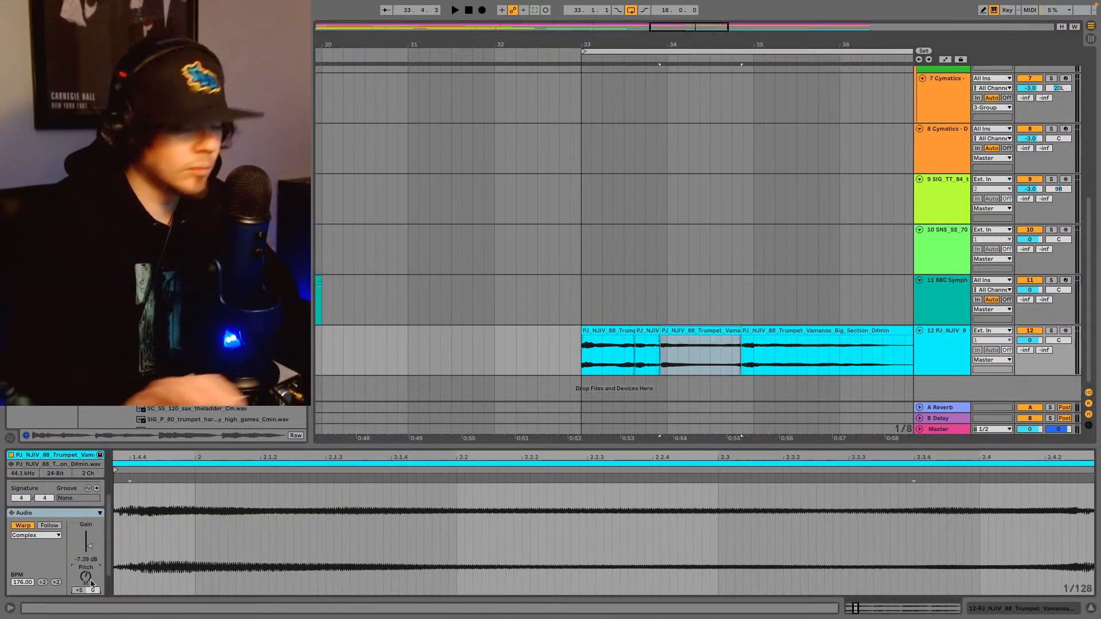
key(space)
key(space)
key(space)
key(Down)
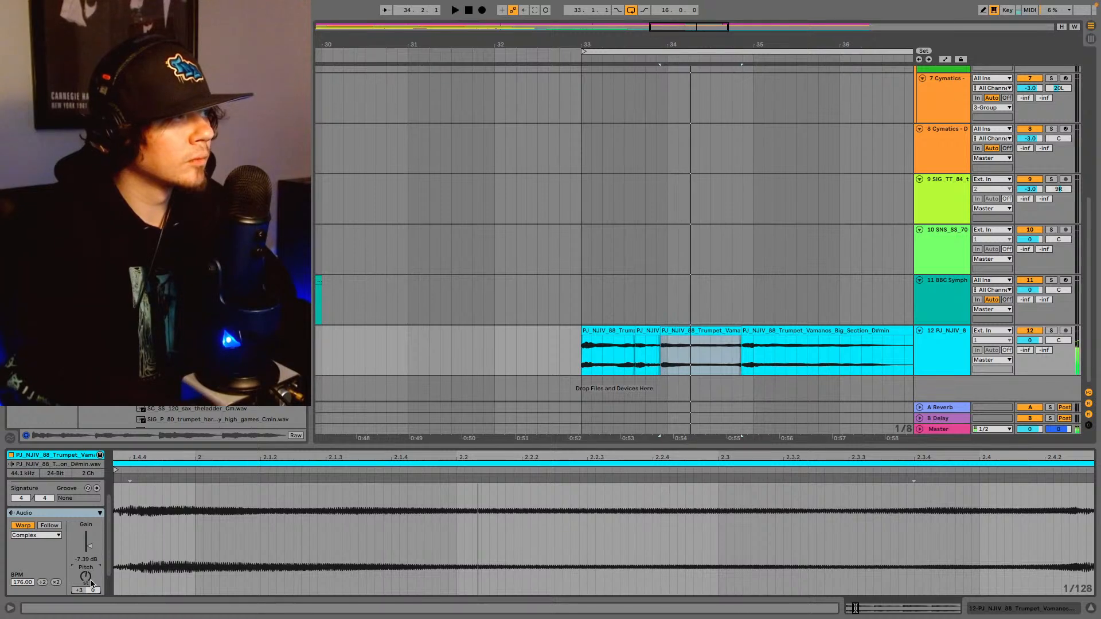
key(space)
key(space)
key(Down)
key(space)
key(space)
key(space)
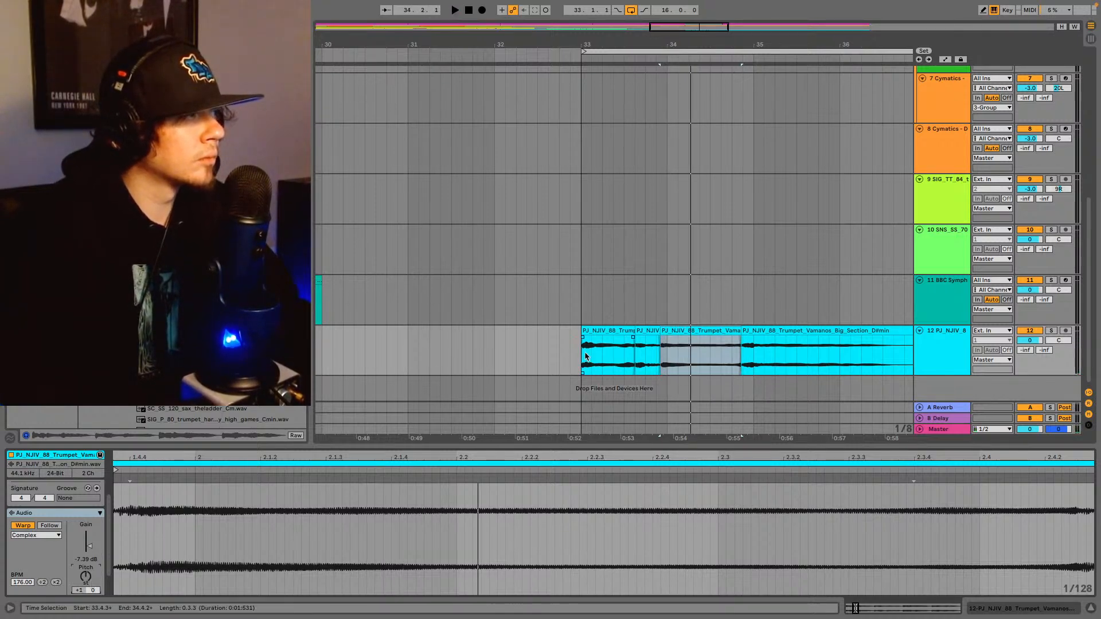
- Play the repitched third slice on into the remaining long trumpet clip, and replay the part from 33.1.1
key(space)
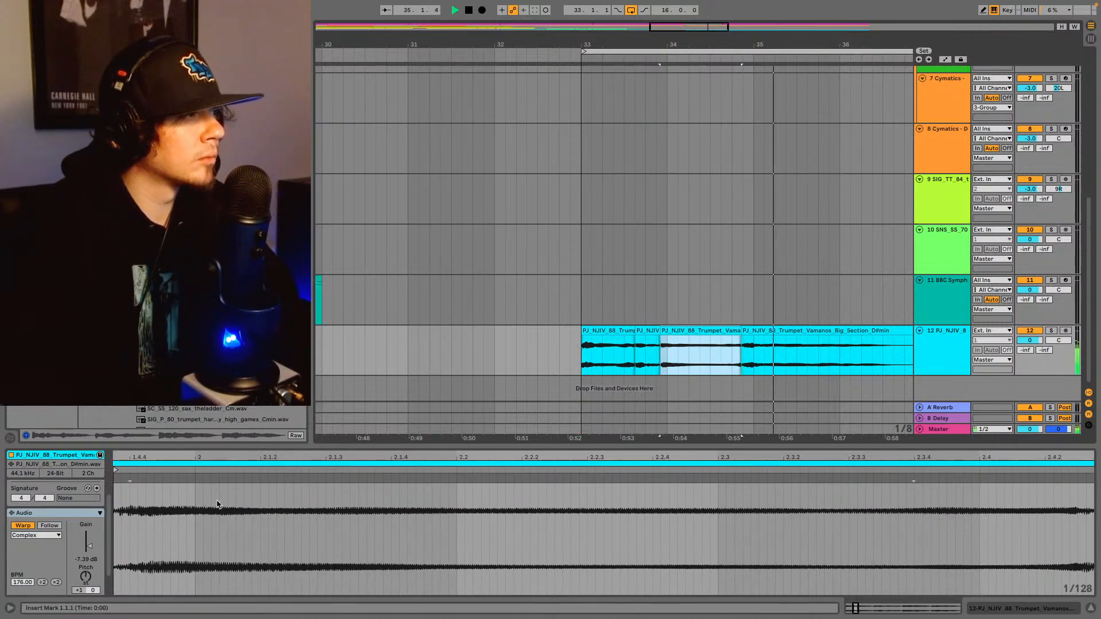
drag(698, 27, 730, 12)
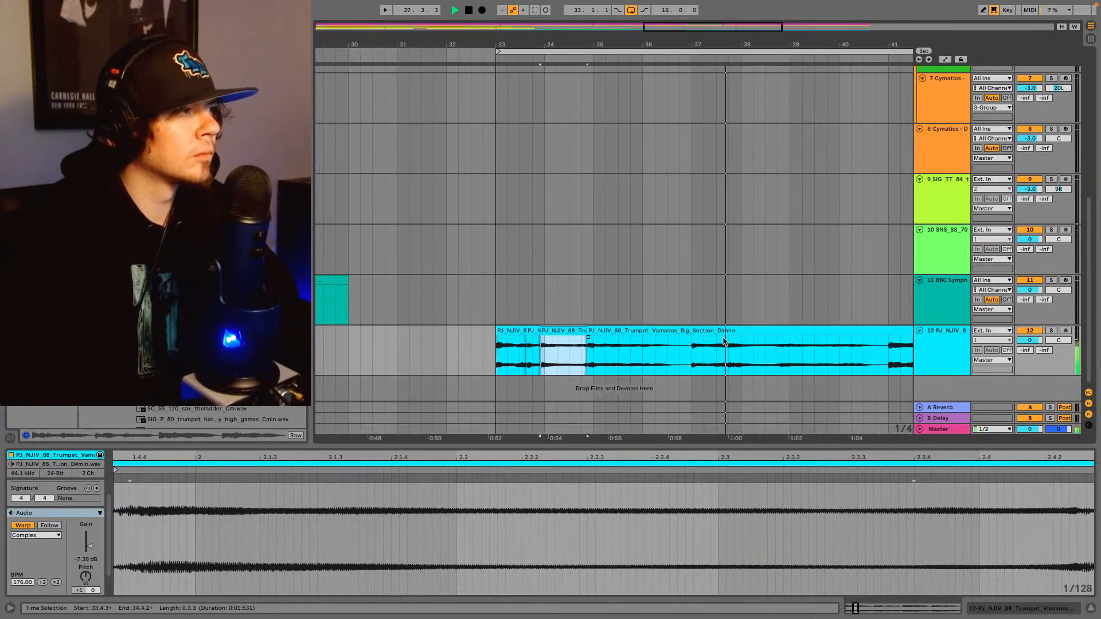
key(space)
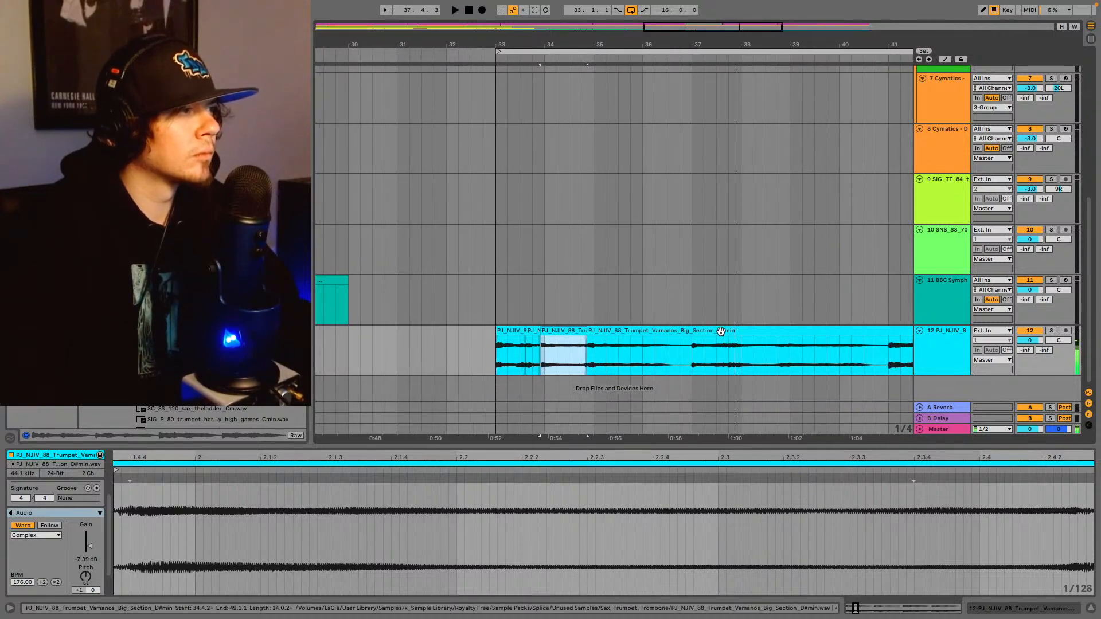
click(498, 356)
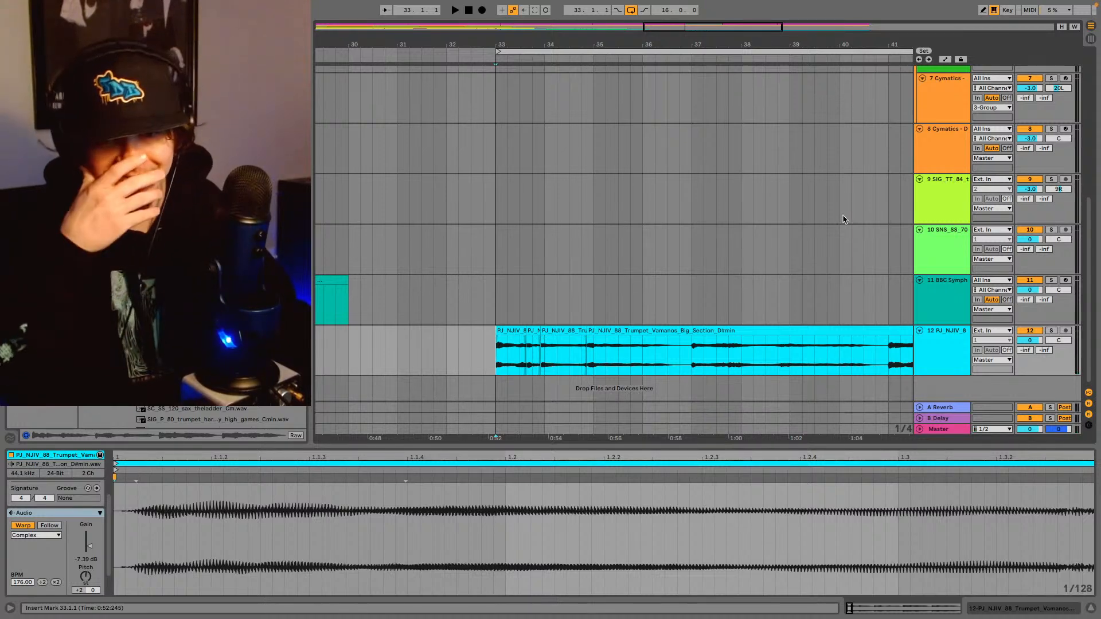
key(space)
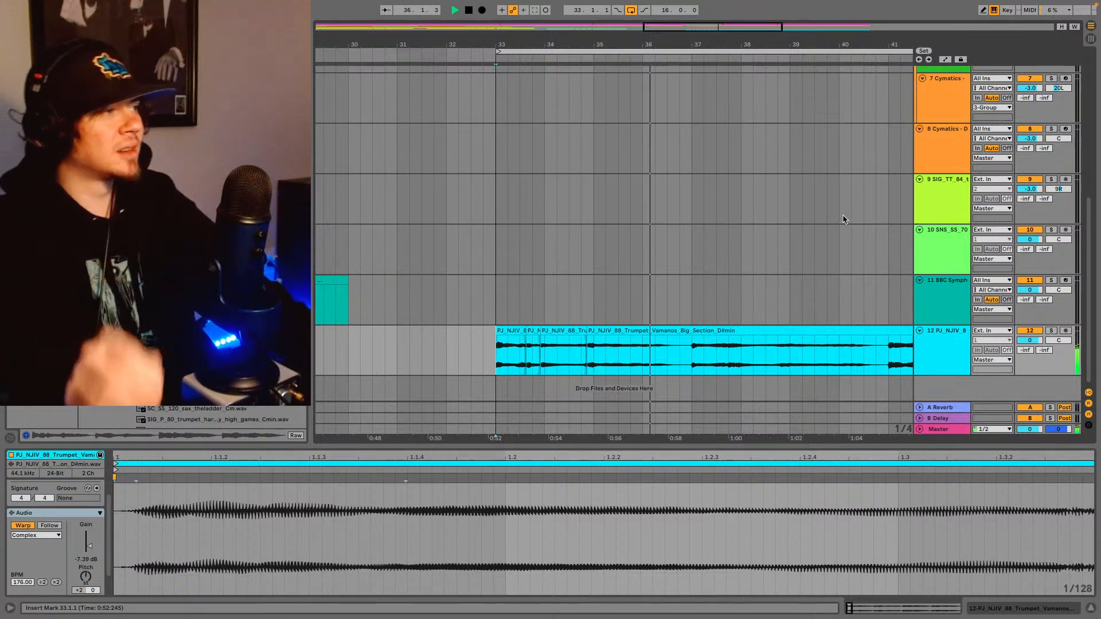
- Split the remaining long trumpet clip just after 36.4.4, ahead of the note at bar 37, and play the new slice
click(705, 331)
key(space)
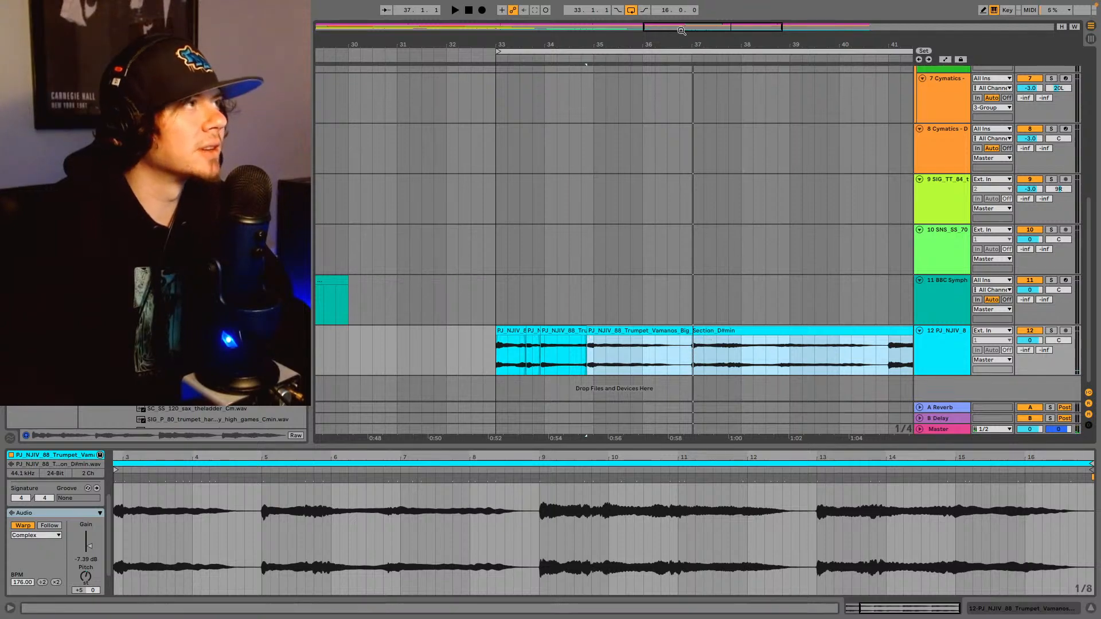
drag(681, 31, 726, 274)
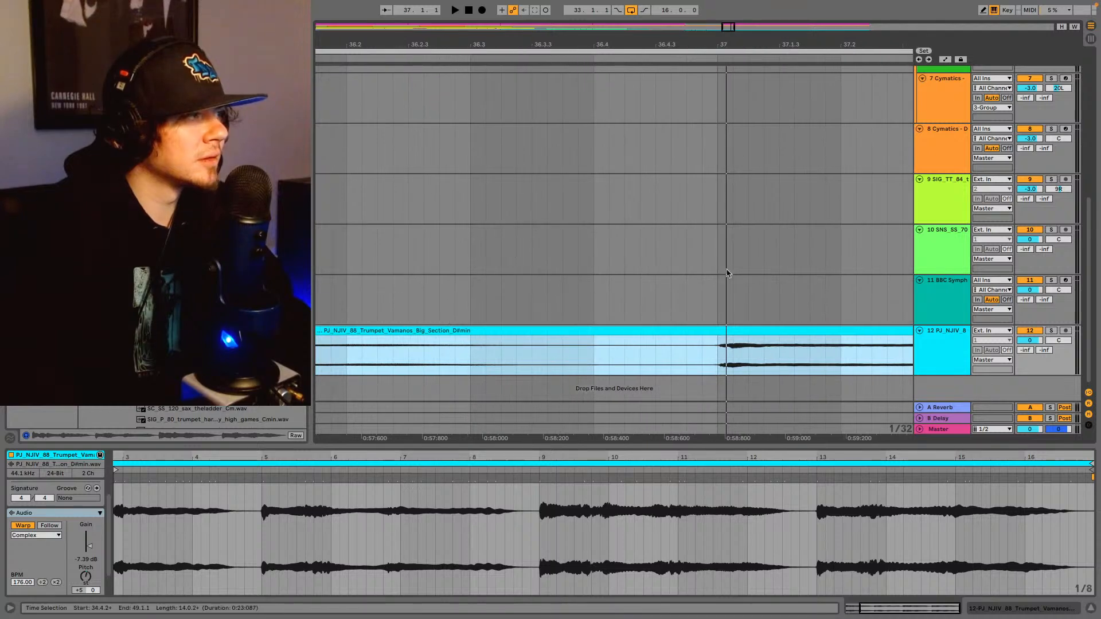
click(702, 357)
key(ctrl+e)
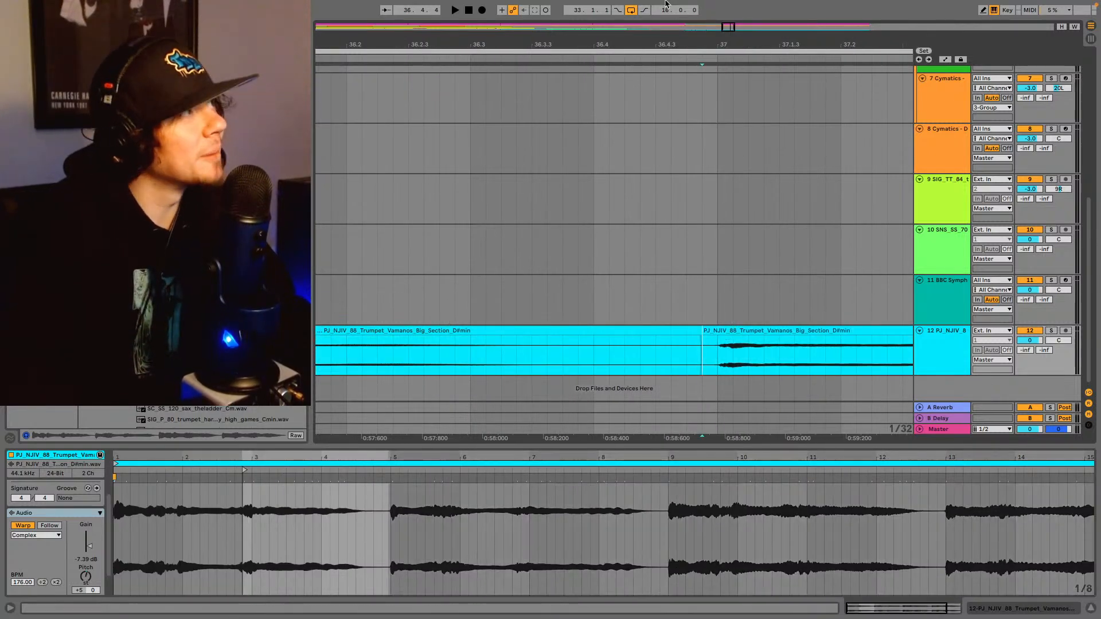
drag(729, 28, 730, 5)
key(space)
key(space)
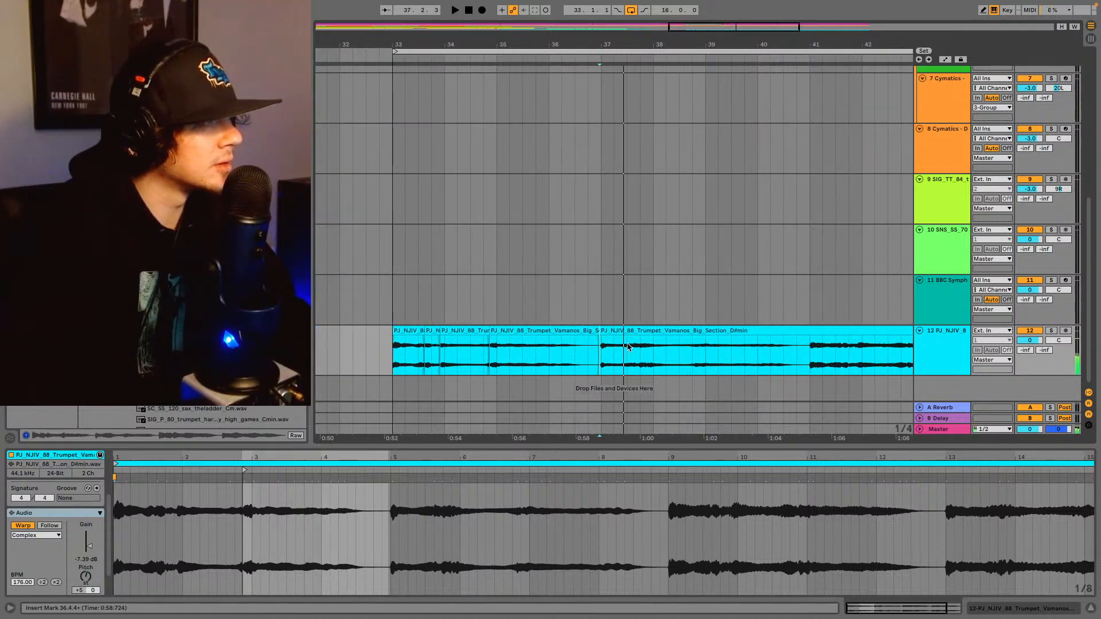
- Split the trumpet clip at 40.4.3, just before the note at bar 41
click(808, 359)
click(808, 360)
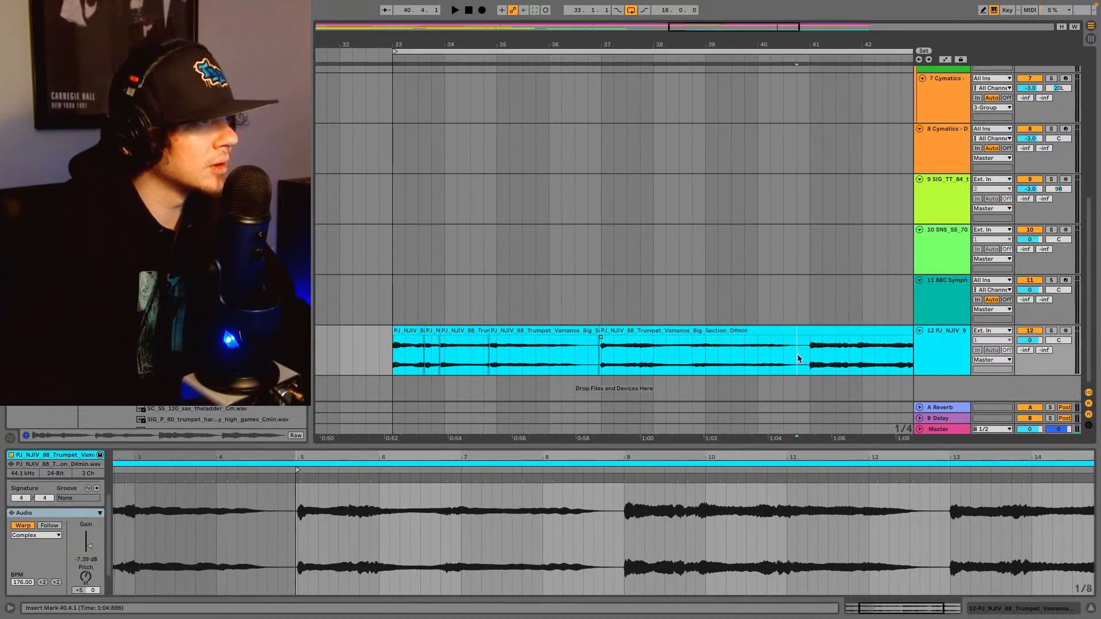
drag(683, 27, 740, 27)
click(737, 360)
right_click(737, 361)
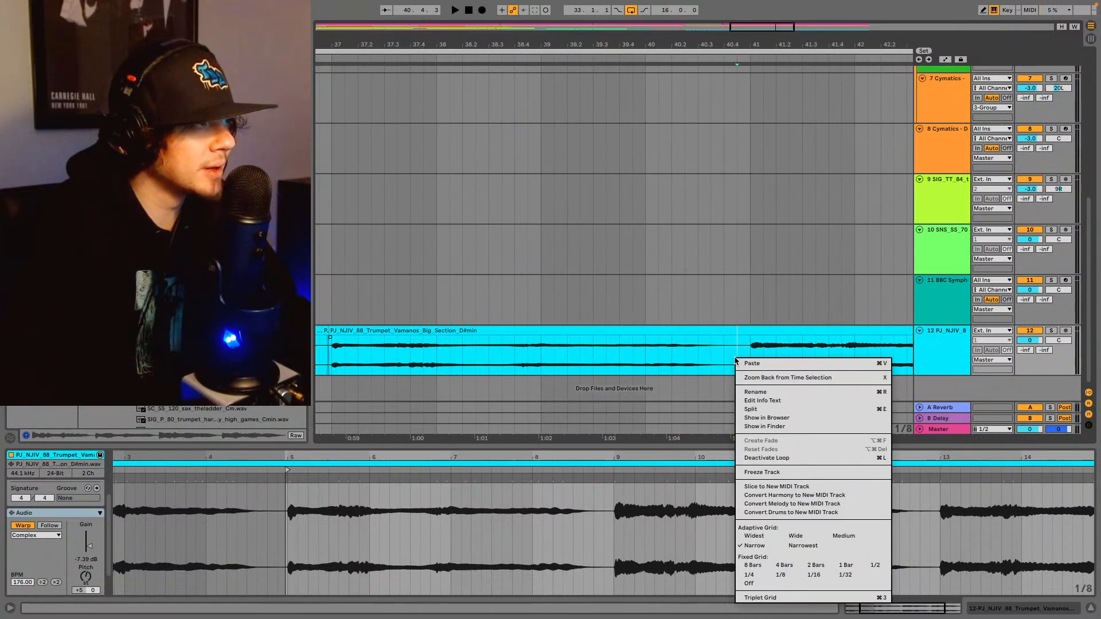
click(736, 342)
key(ctrl+e)
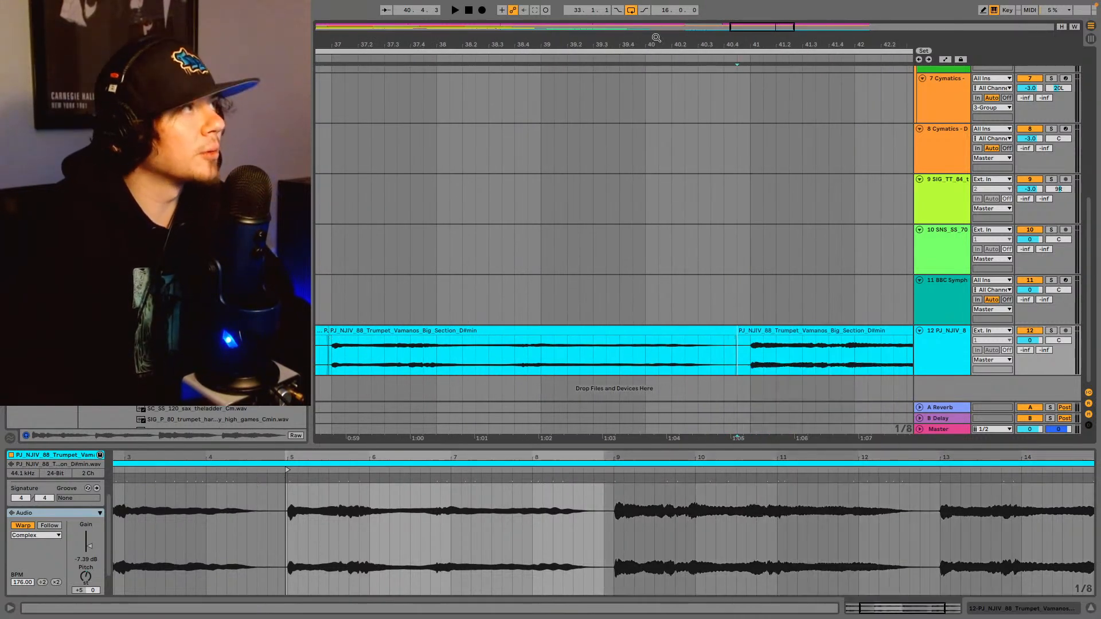
drag(621, 45, 651, 11)
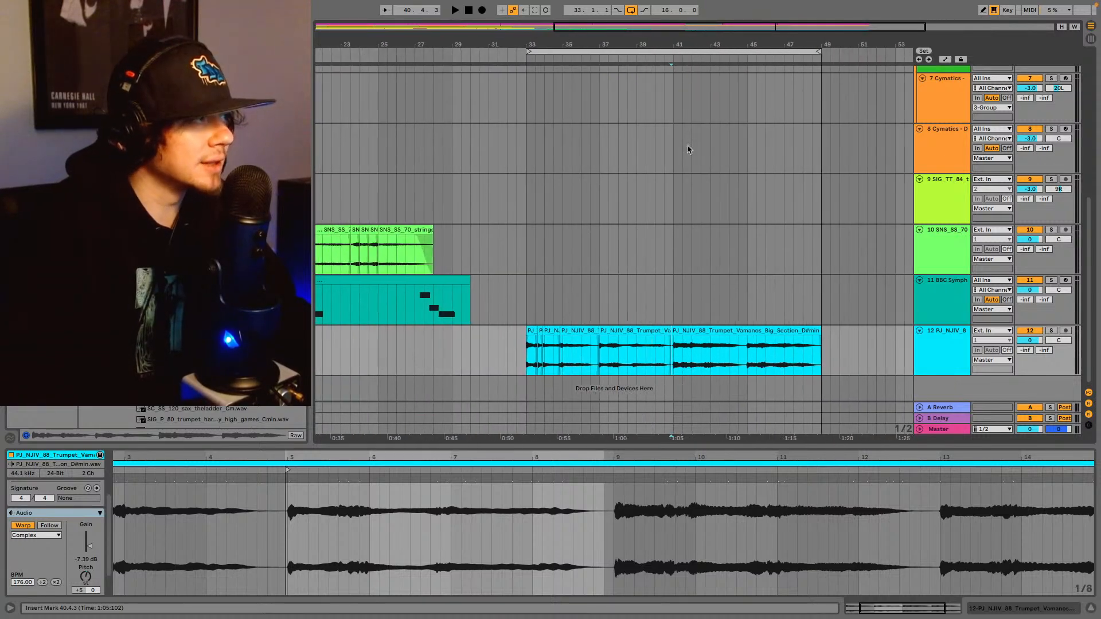
- Lower the trumpet slice between bars 37 and 41 to +4, +2 and finally 0 semitones, playing it at each pitch
click(527, 358)
key(space)
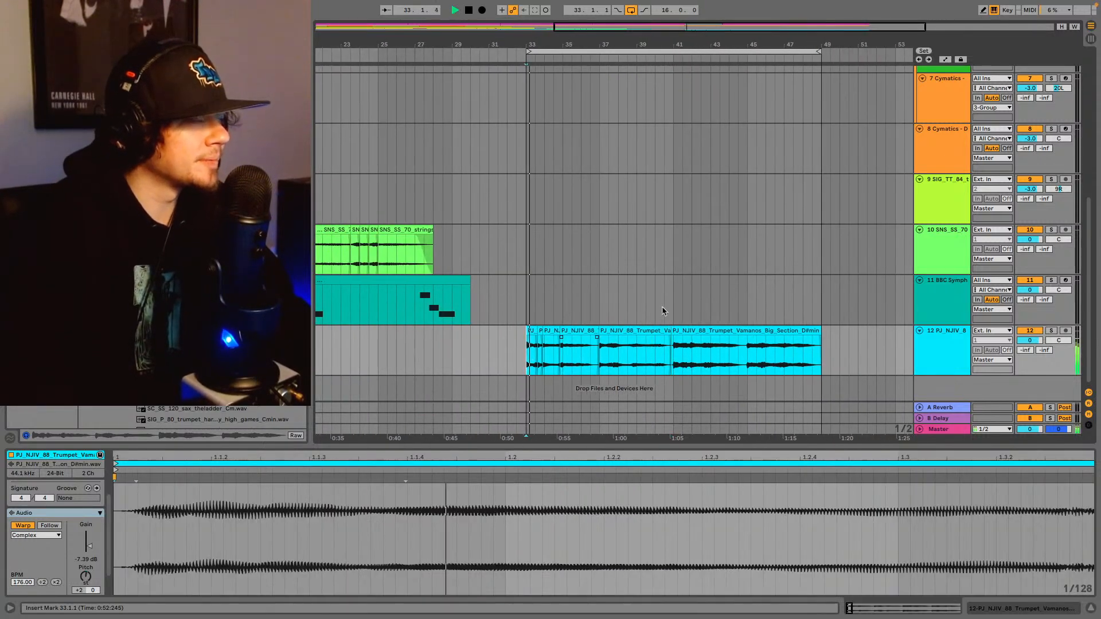
click(633, 335)
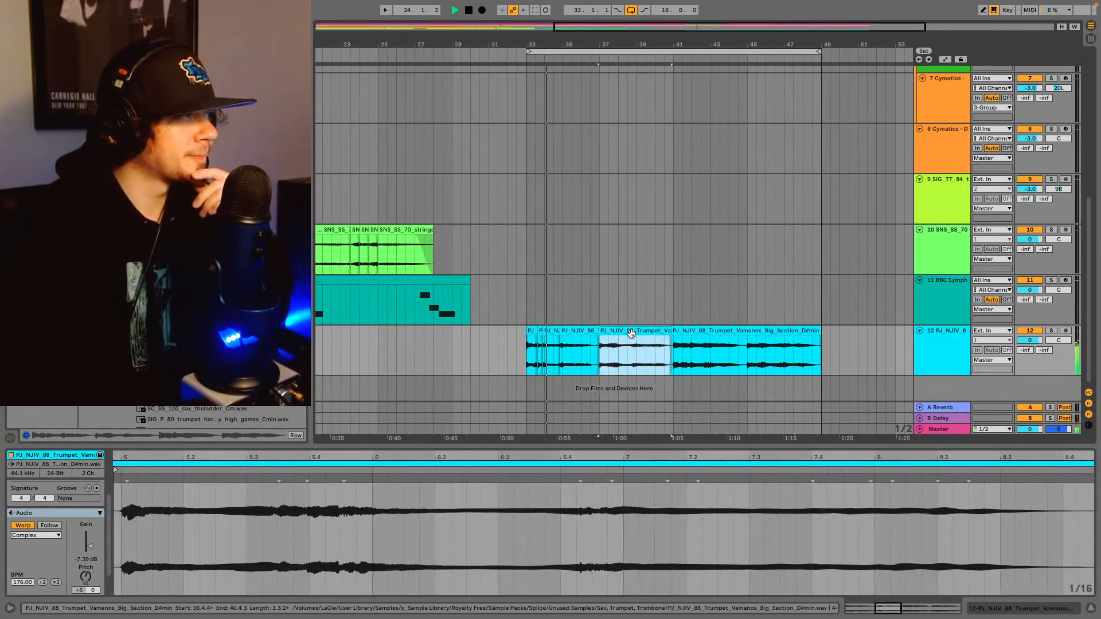
click(90, 578)
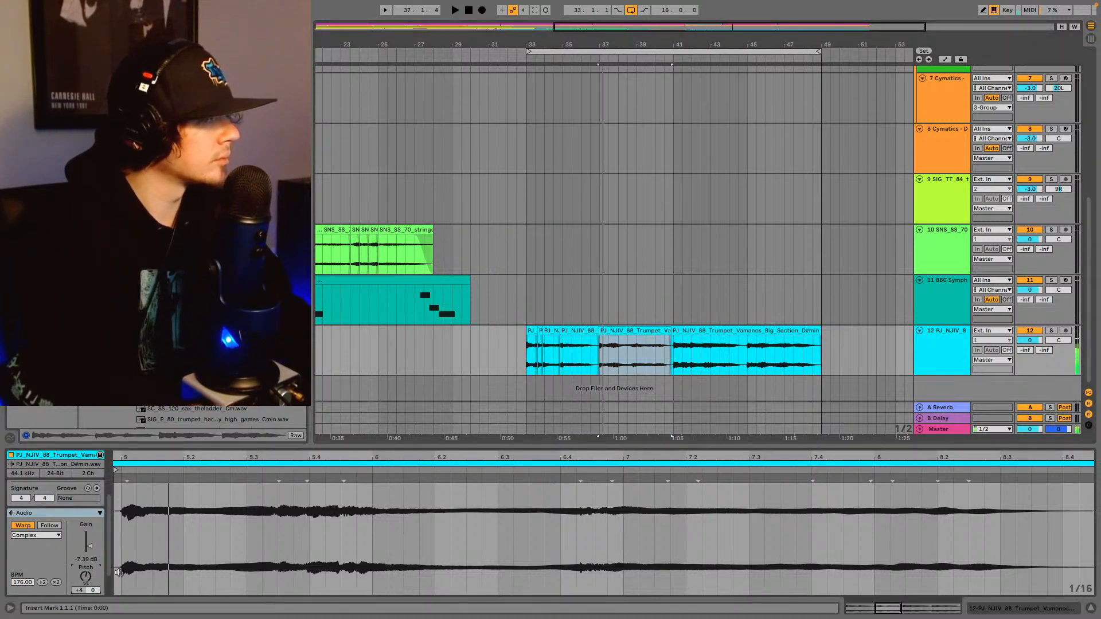
key(space)
key(space)
key(Down)
key(space)
key(space)
key(Down)
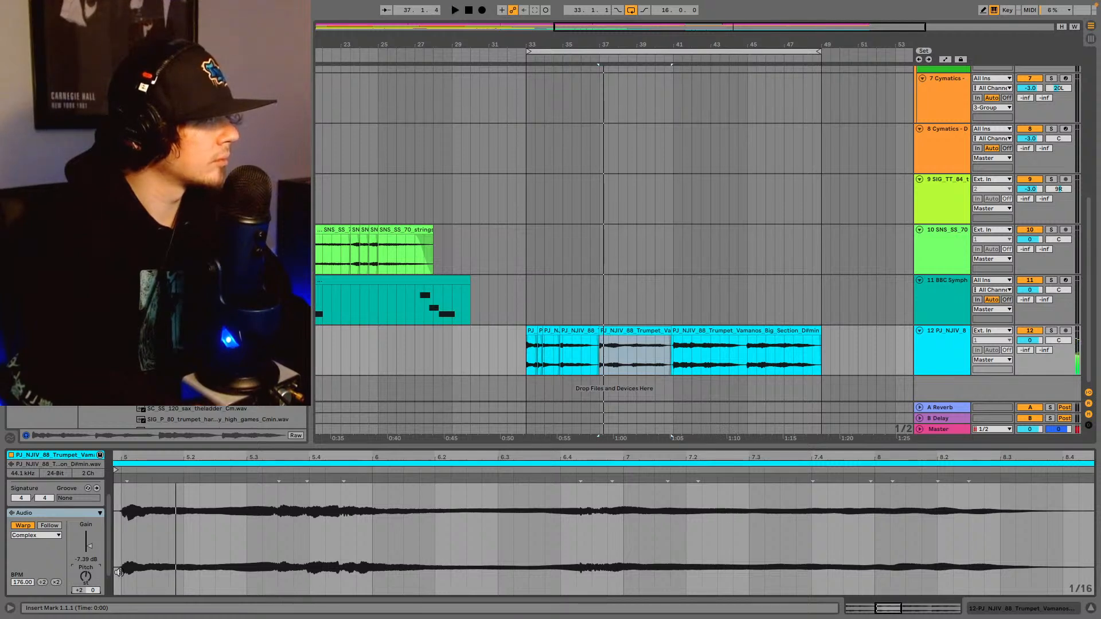
key(space)
key(space)
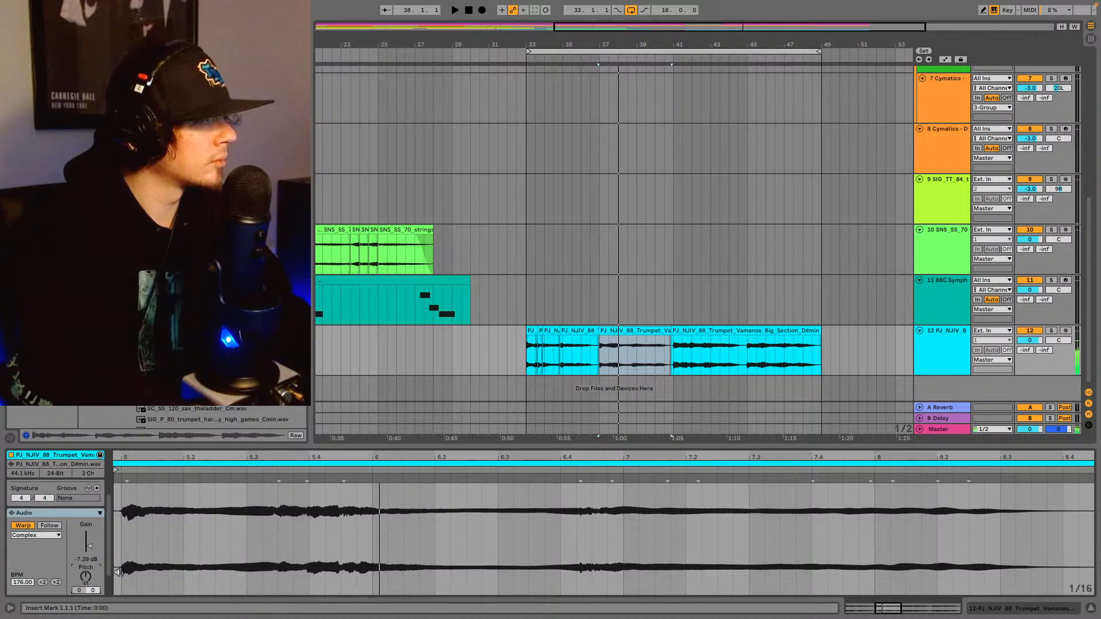
- Play the trumpet part from 33.1.1 and split the bar 37 slice just after 37.3.2, before its second note
click(528, 362)
key(space)
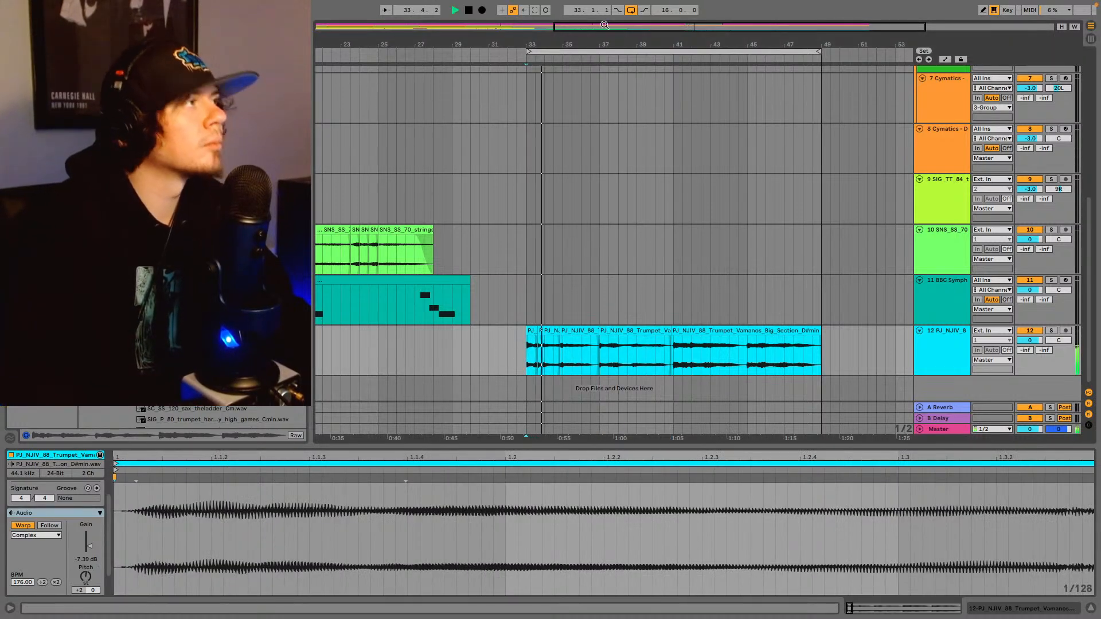
drag(605, 25, 738, 137)
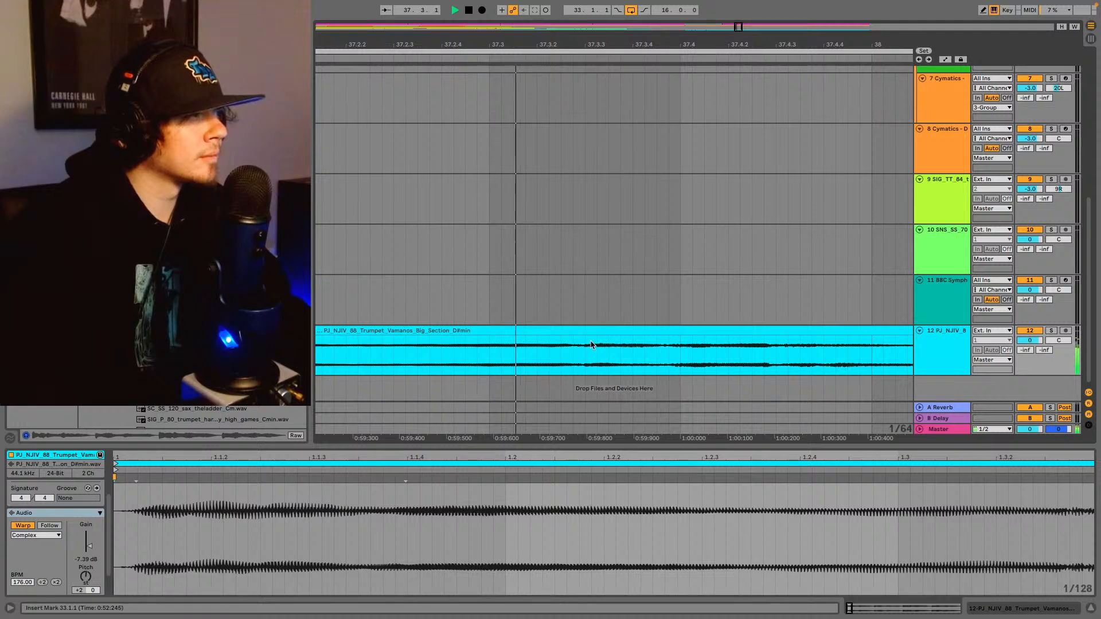
click(583, 361)
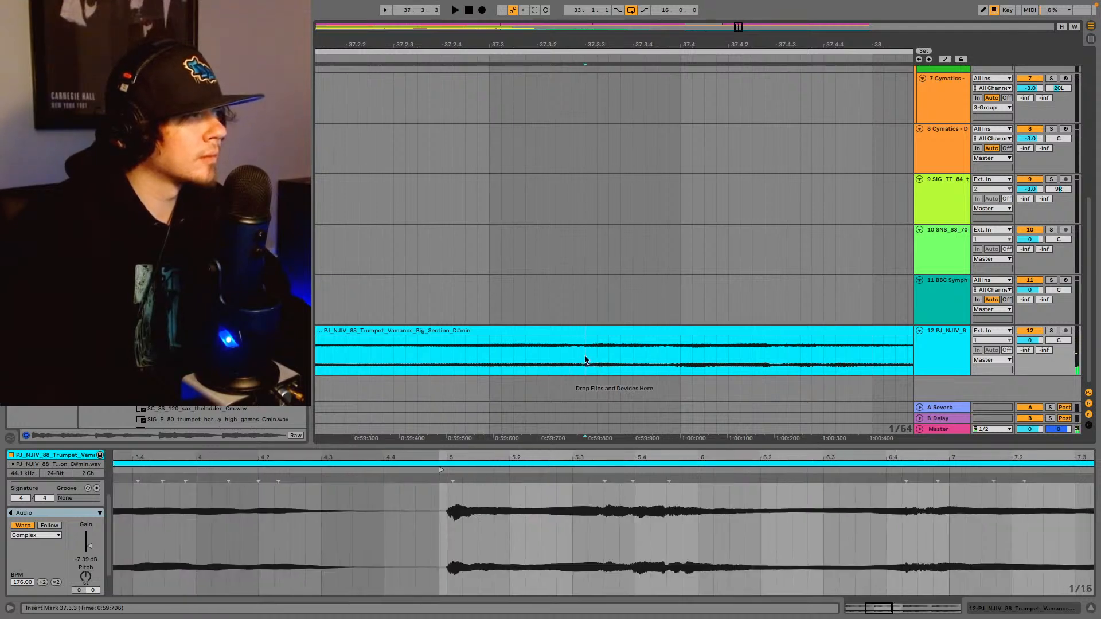
click(579, 362)
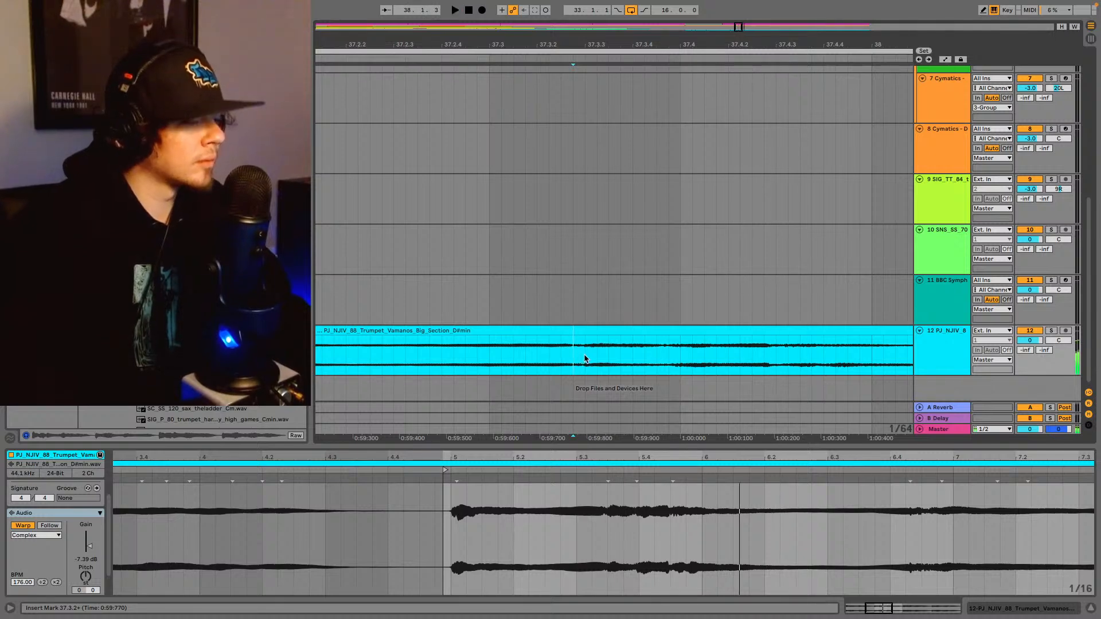
key(ctrl+e)
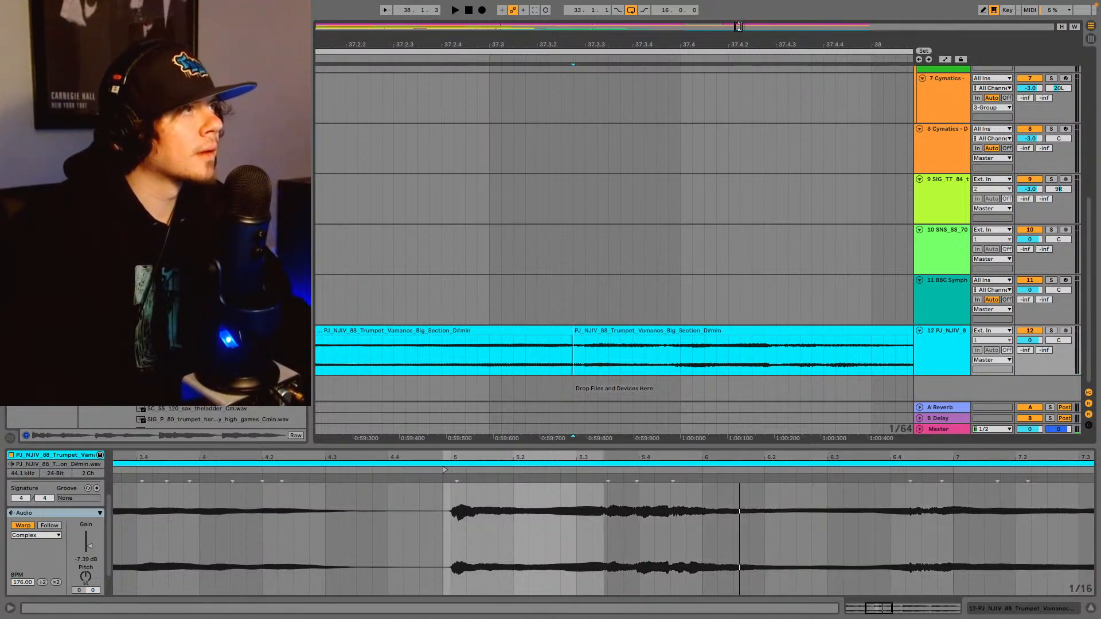
scroll(688, 351, down, 3)
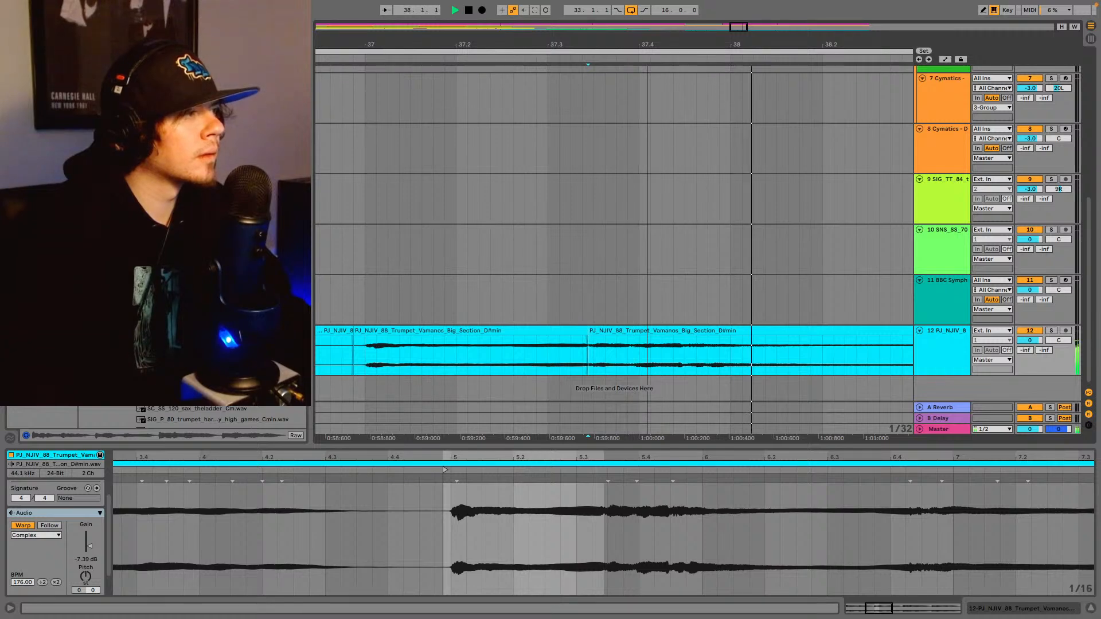
- Split the trumpet slice just after 37.4.2, ahead of its next note
key(space)
drag(706, 44, 732, 50)
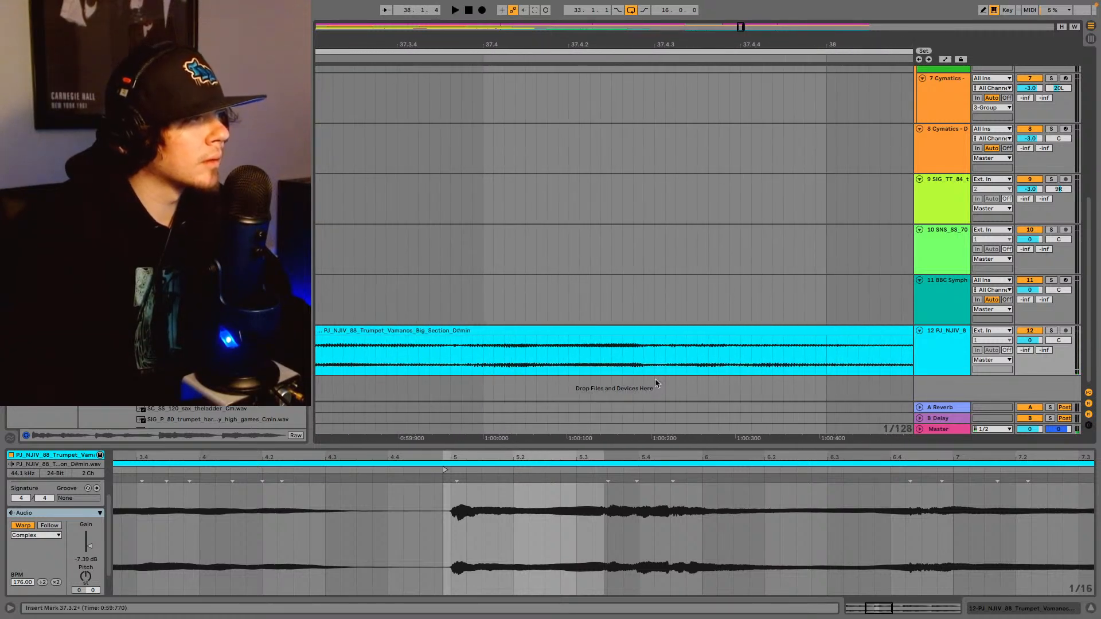
click(644, 364)
key(ctrl+e)
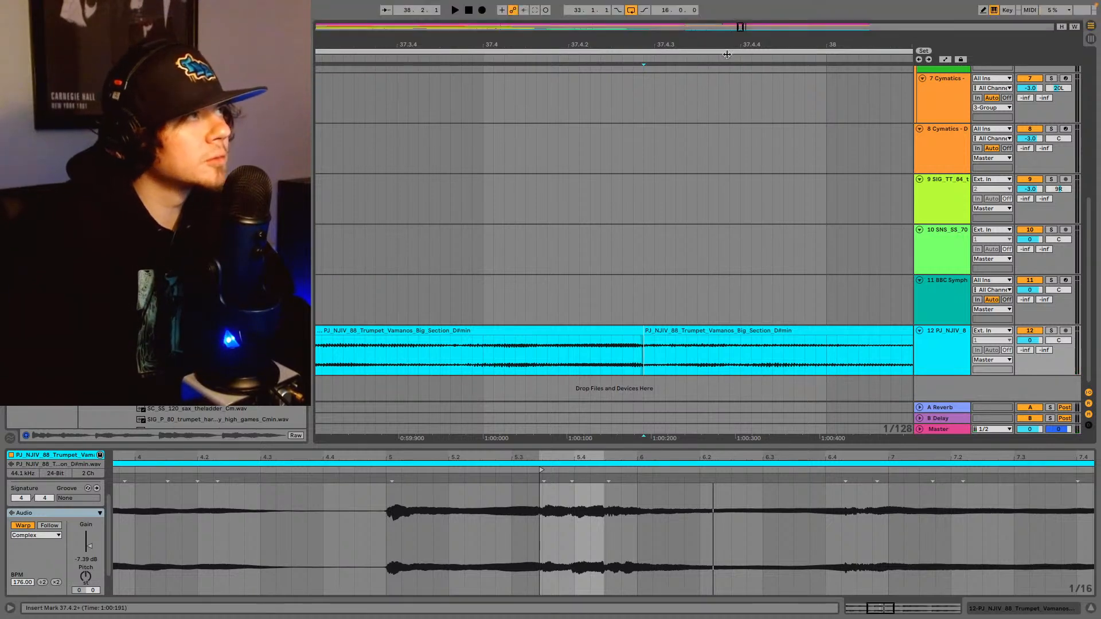
- Lower the short trumpet slice between 37.3.2 and 37.4.2 to -1 semitone and play it
drag(740, 28, 741, 2)
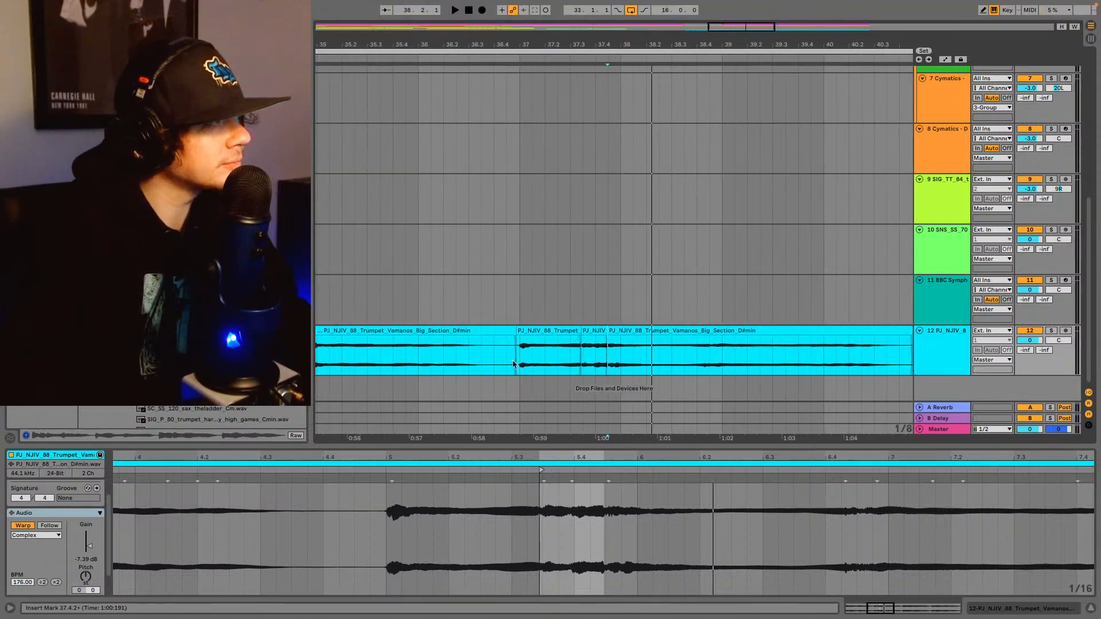
click(487, 367)
key(space)
double_click(590, 362)
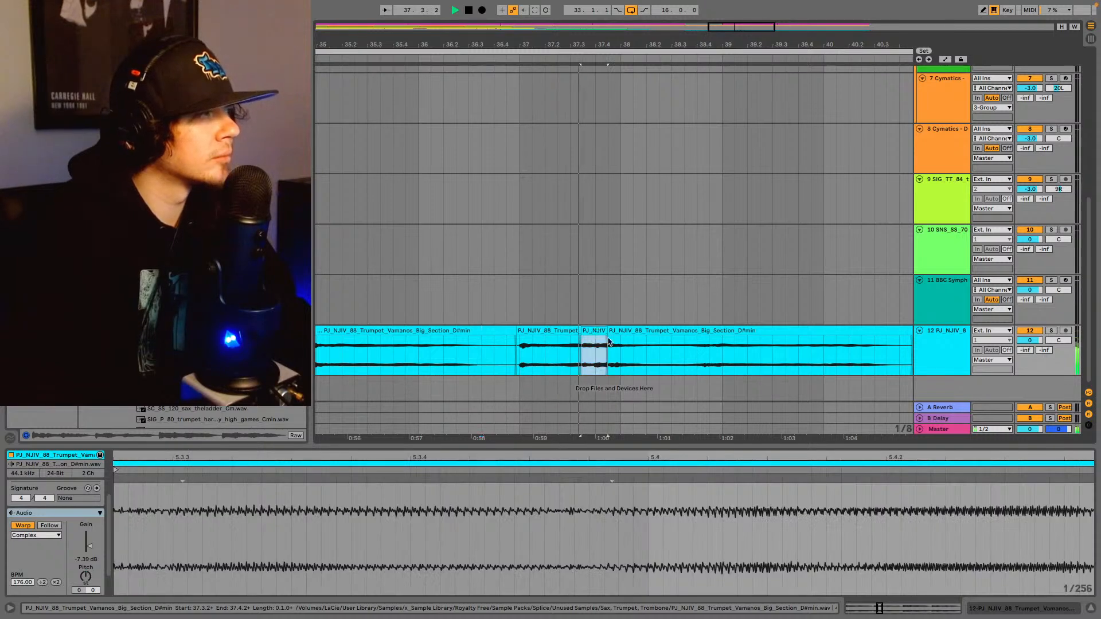
drag(84, 579, 84, 584)
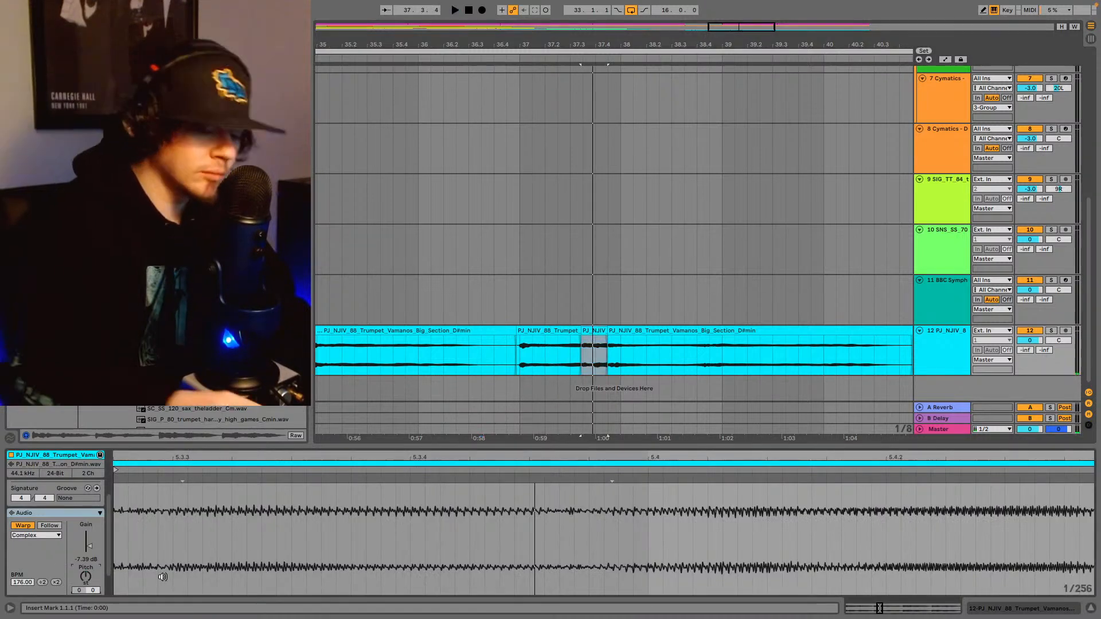
key(space)
key(space)
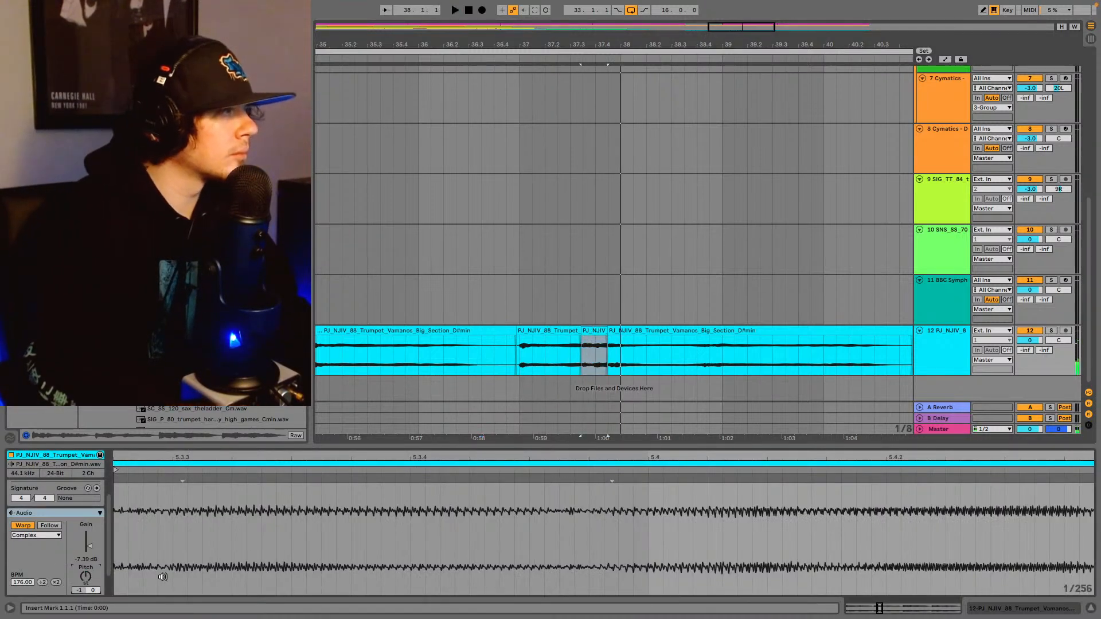
key(space)
key(space)
key(Down)
key(space)
key(space)
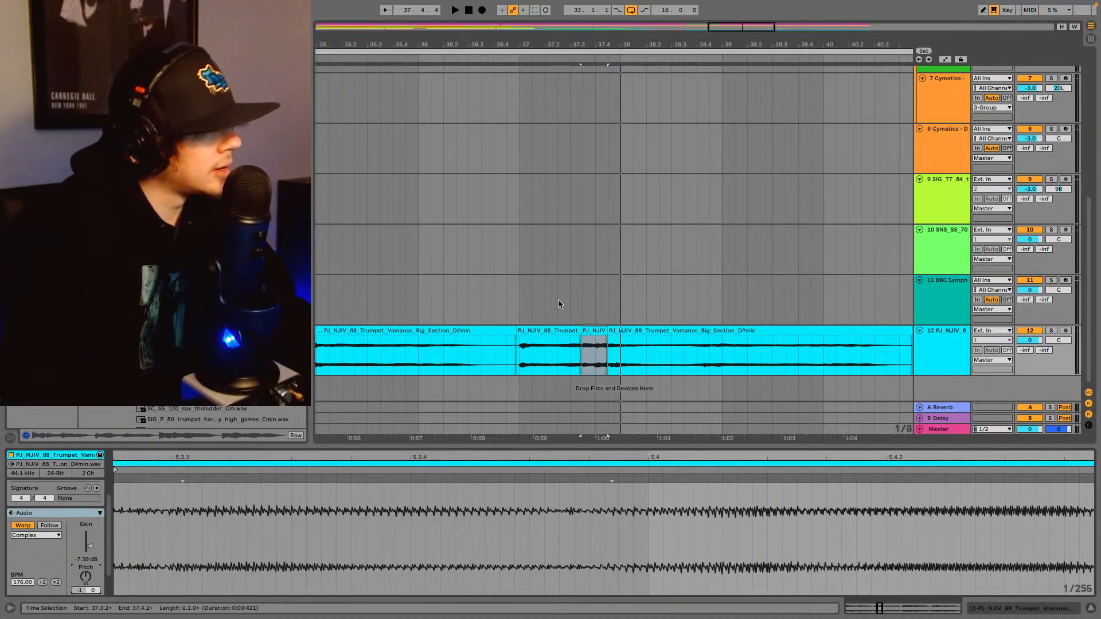
- Play the trumpet part from the middle of bar 36 into bar 37 and select the short slice at 37.3.2
click(457, 351)
key(space)
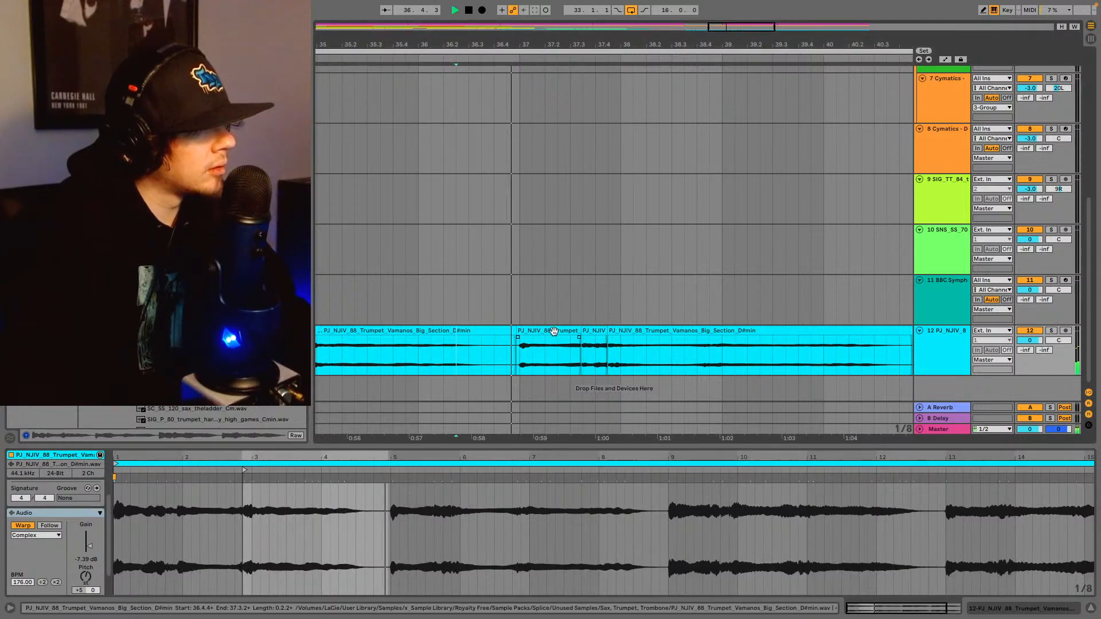
click(599, 332)
key(space)
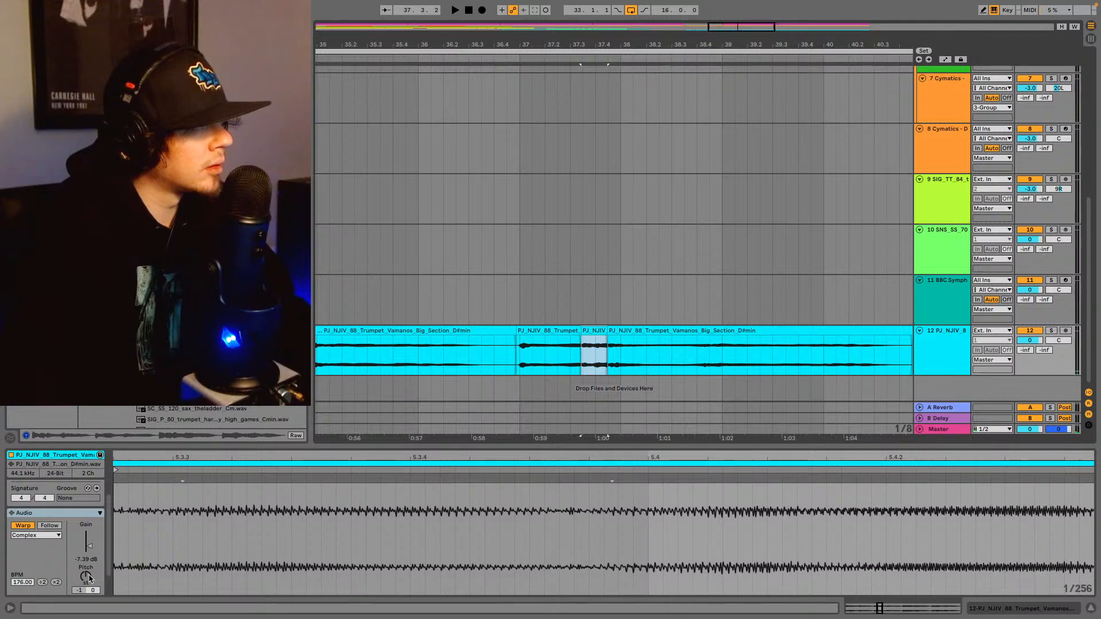
- Raise the trumpet slice from 37.4.2 to 40.4.3 to +1 and finally +2 semitones, playing it at each pitch
click(649, 330)
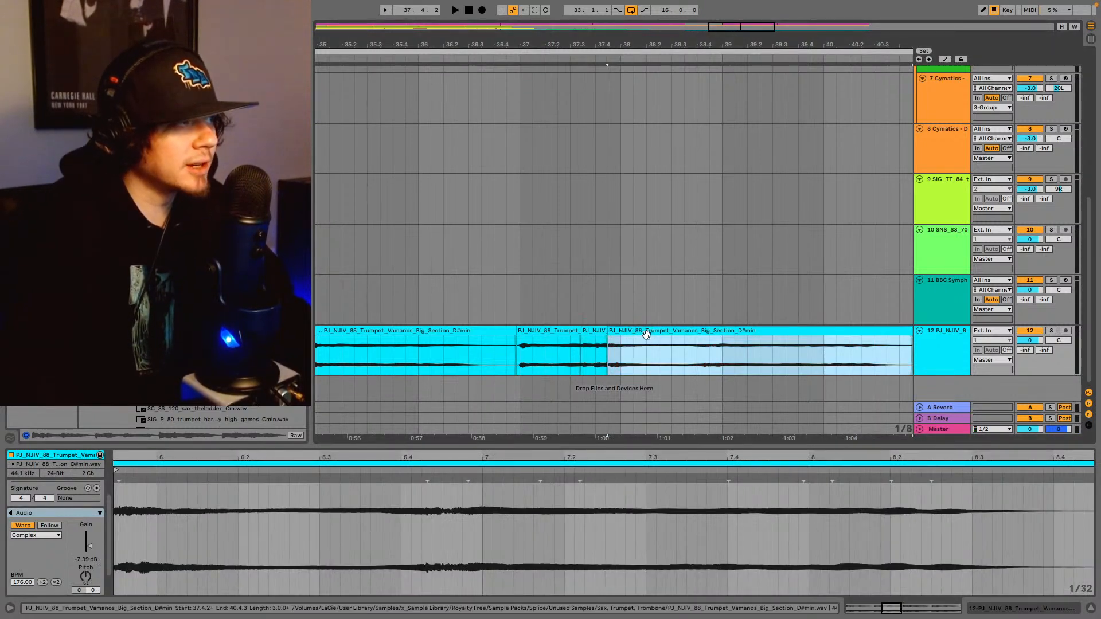
key(space)
key(space)
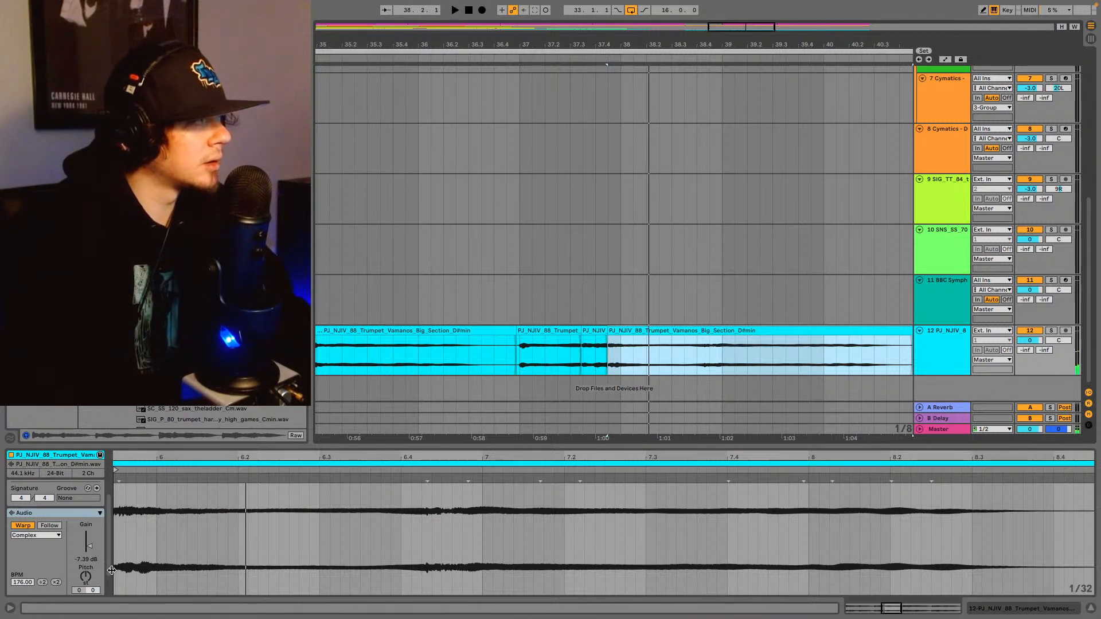
click(87, 580)
key(Up)
key(Up)
key(space)
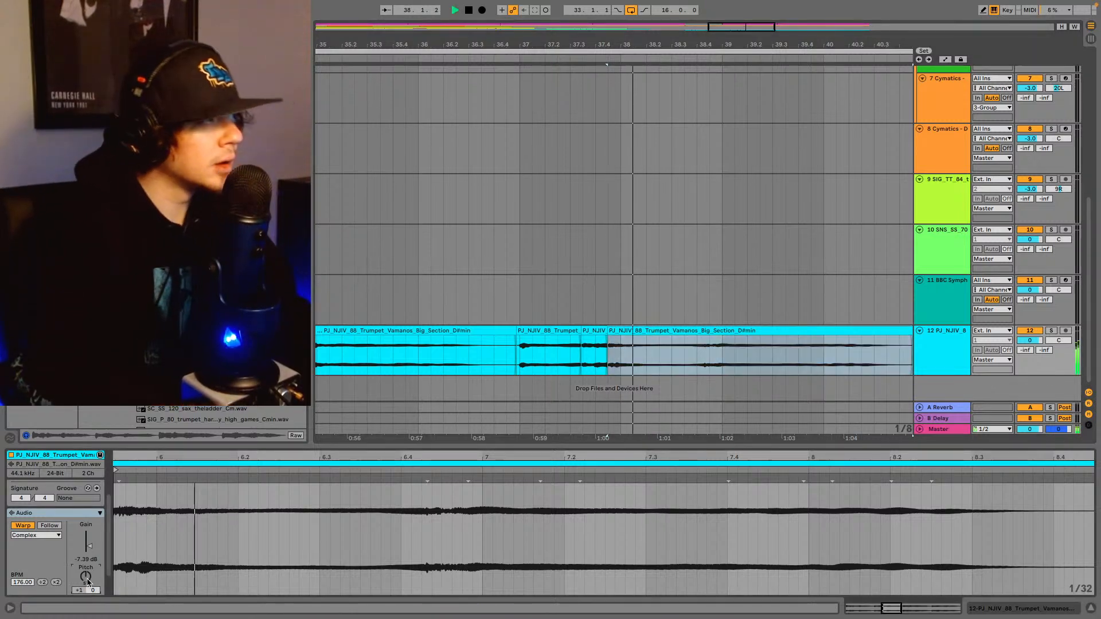
key(space)
key(space)
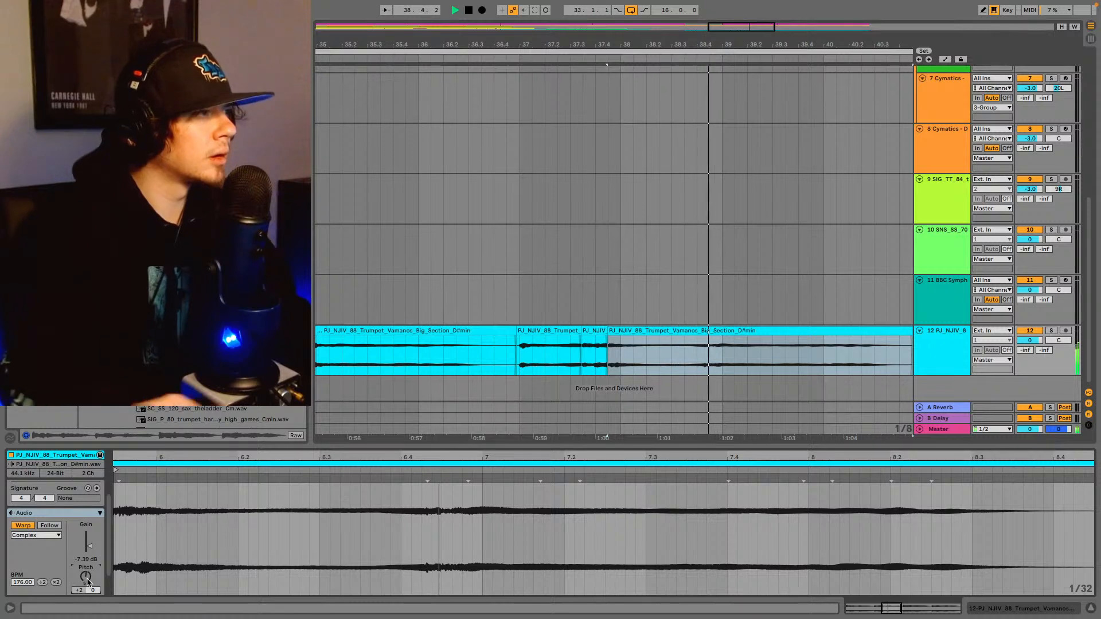
key(Up)
key(Up)
key(Up)
- Play the trumpet slices around bar 37 again to check the transitions between the repitched notes
click(481, 353)
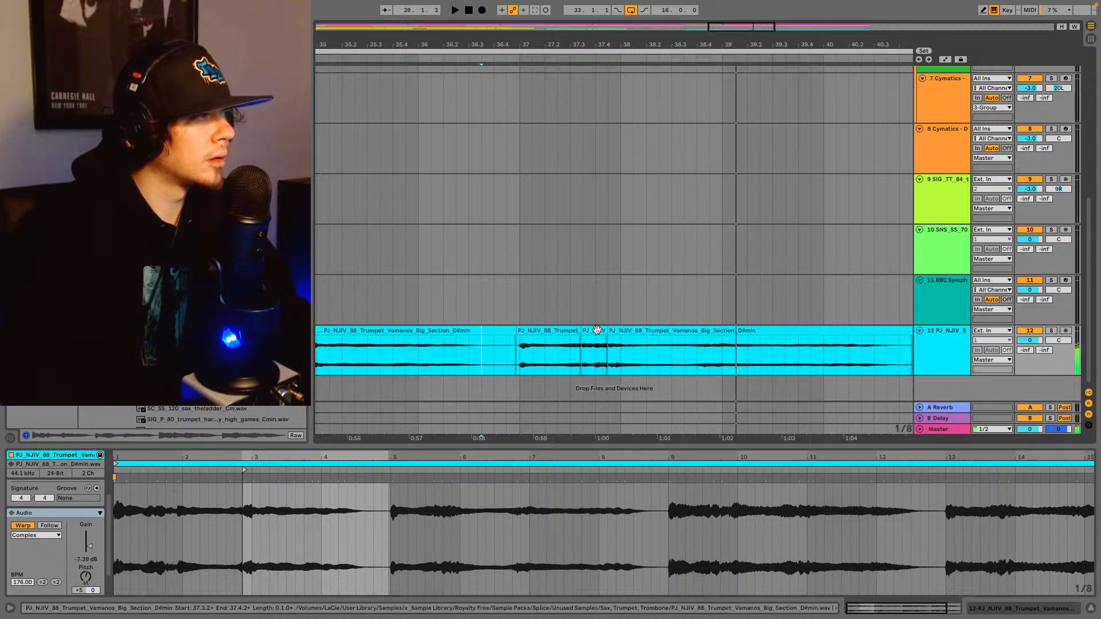
click(596, 332)
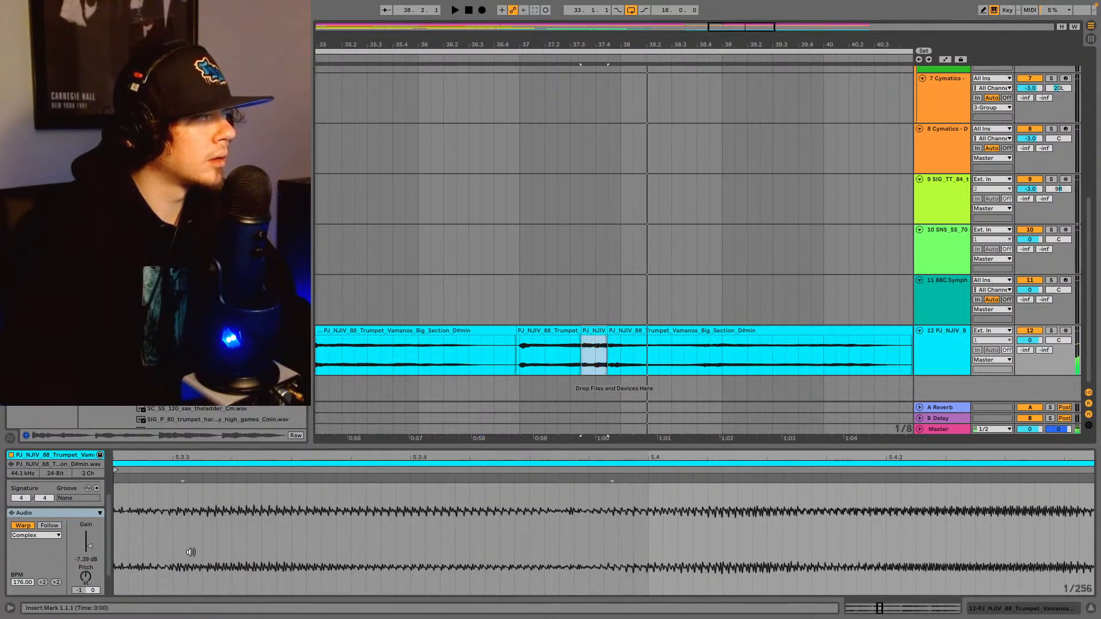
click(518, 360)
key(space)
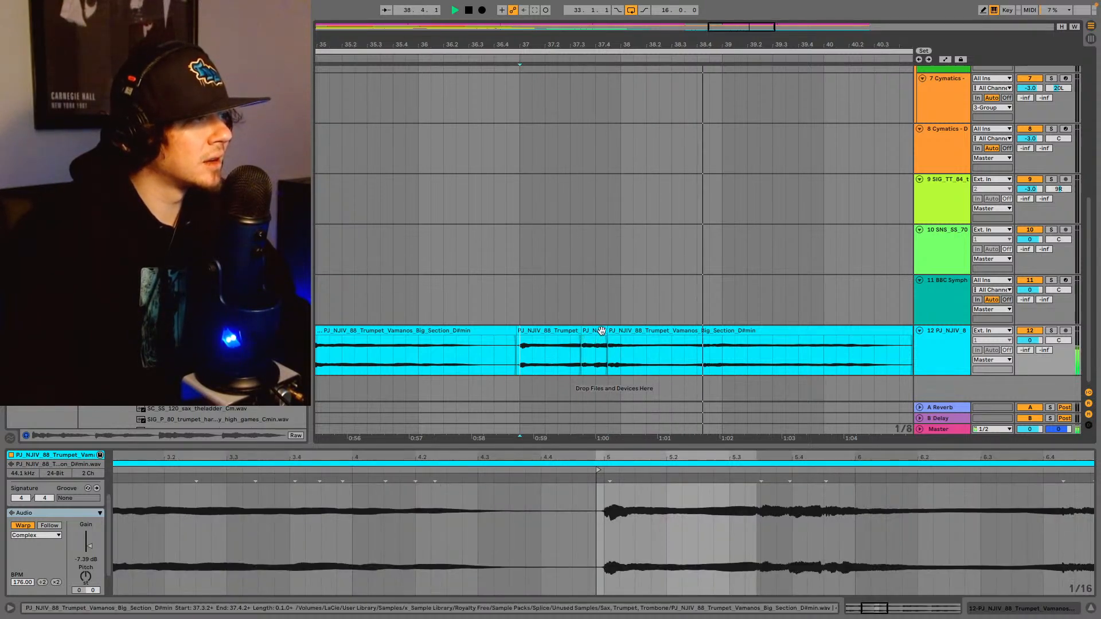
- Find the next note by ear and split the long trumpet slice at 38.4.3, then play the new slice
click(712, 360)
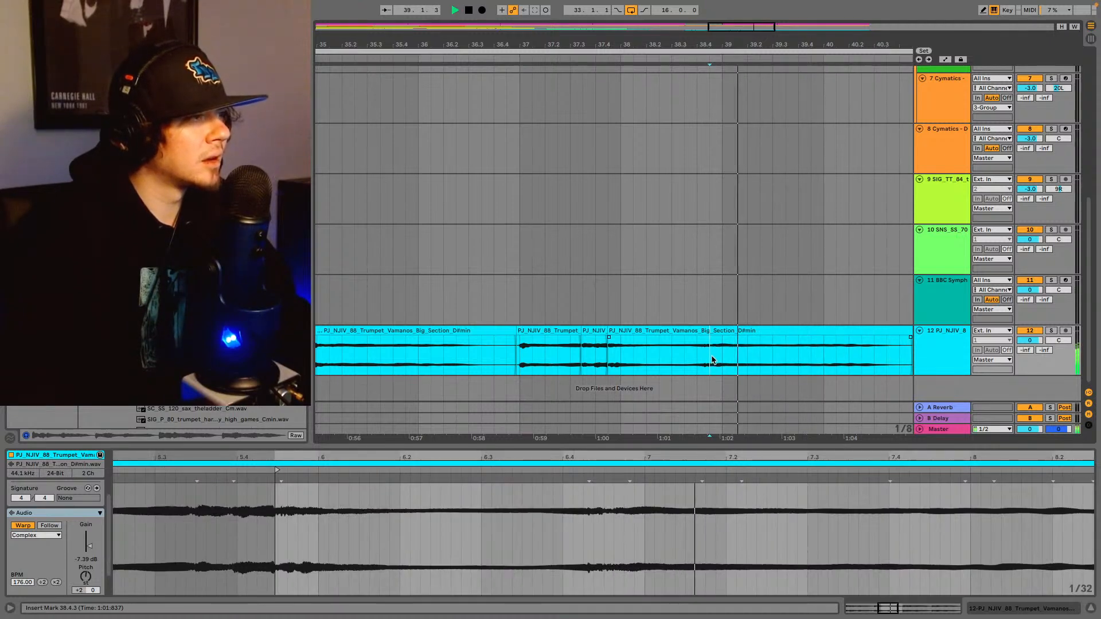
key(space)
drag(742, 26, 761, 25)
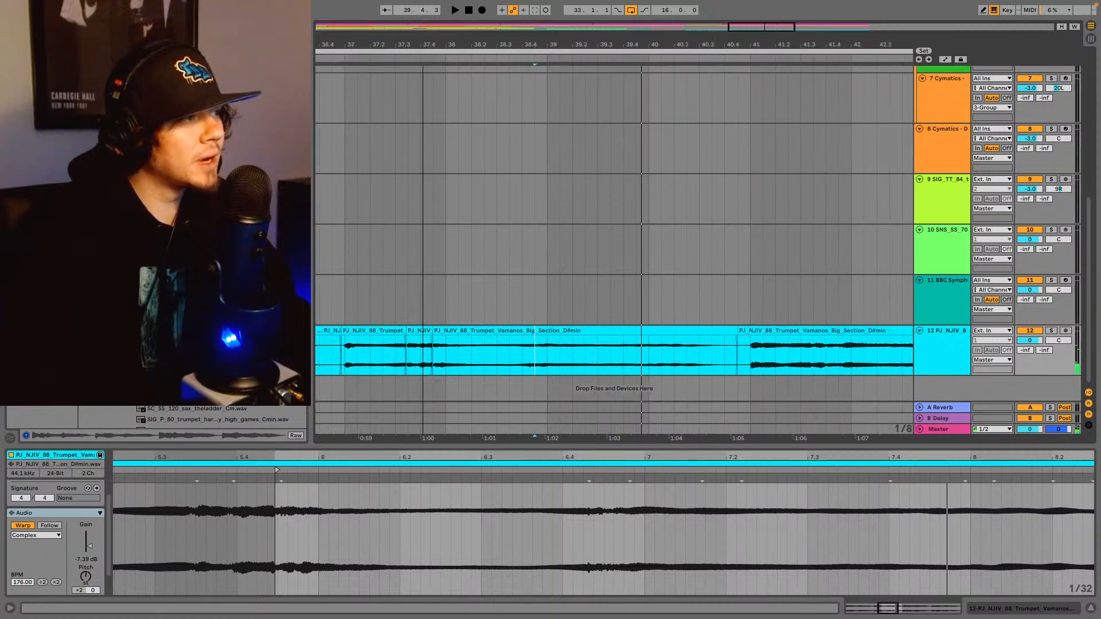
drag(423, 44, 423, 64)
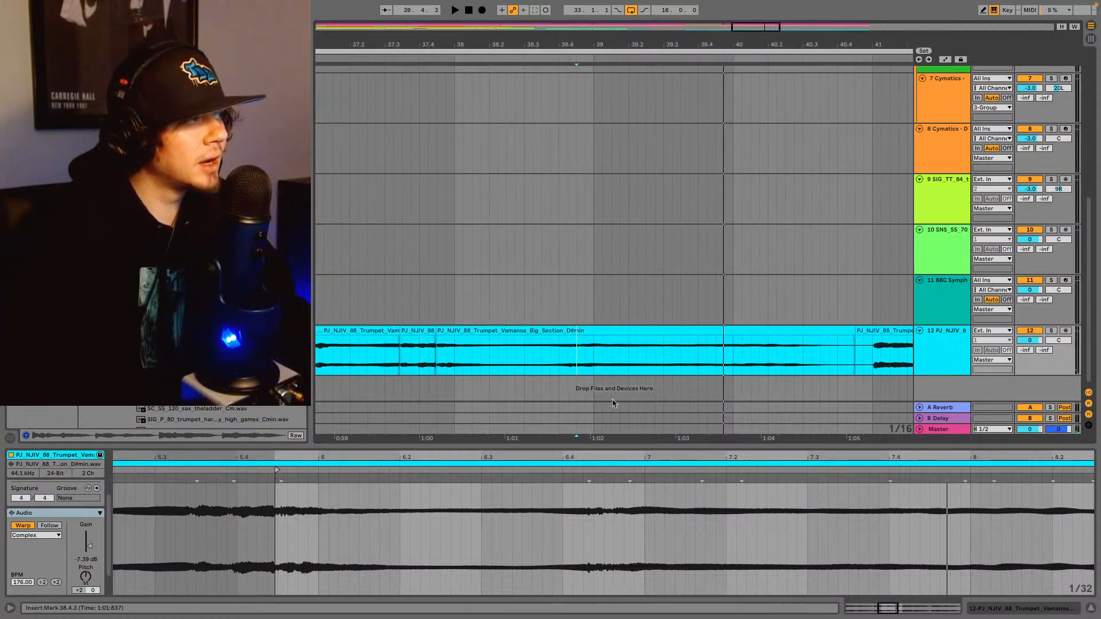
click(570, 356)
key(space)
key(space)
click(579, 355)
key(space)
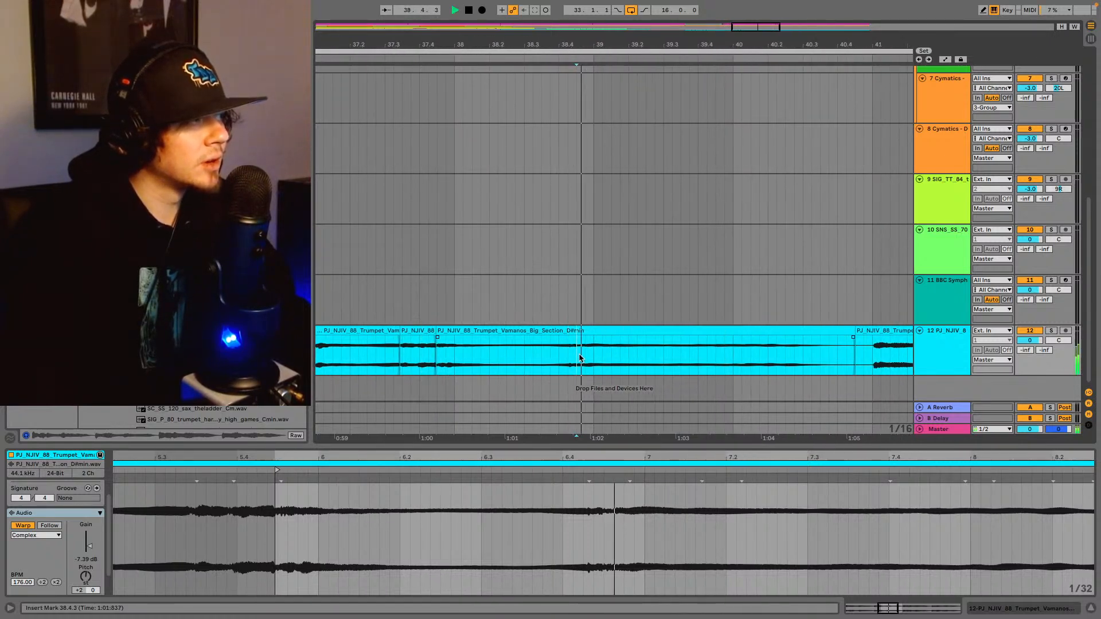
key(space)
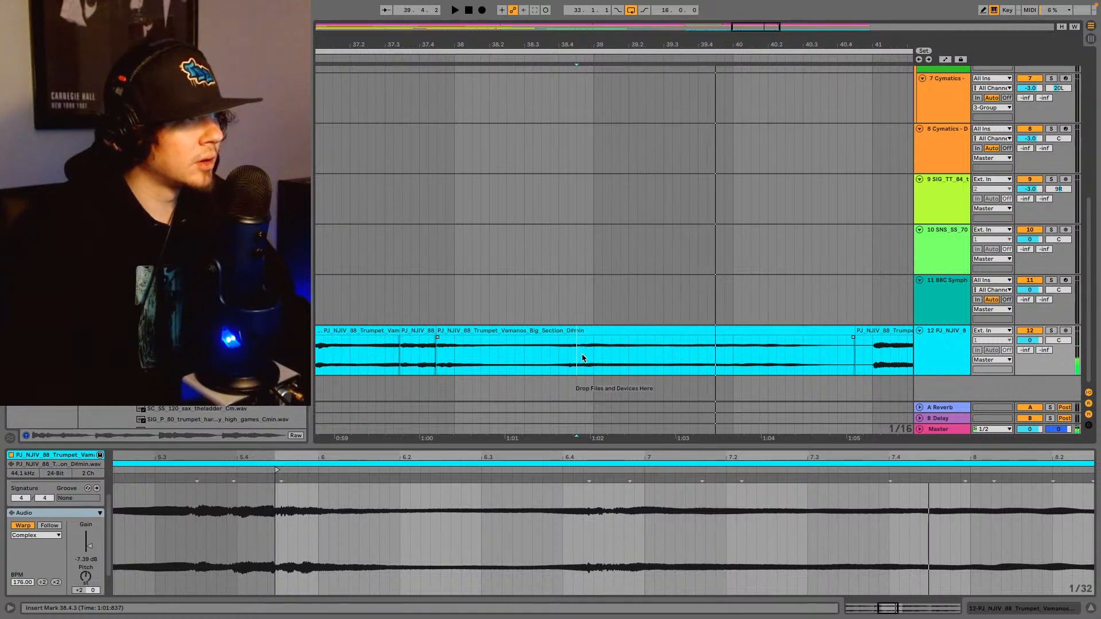
key(ctrl+e)
key(space)
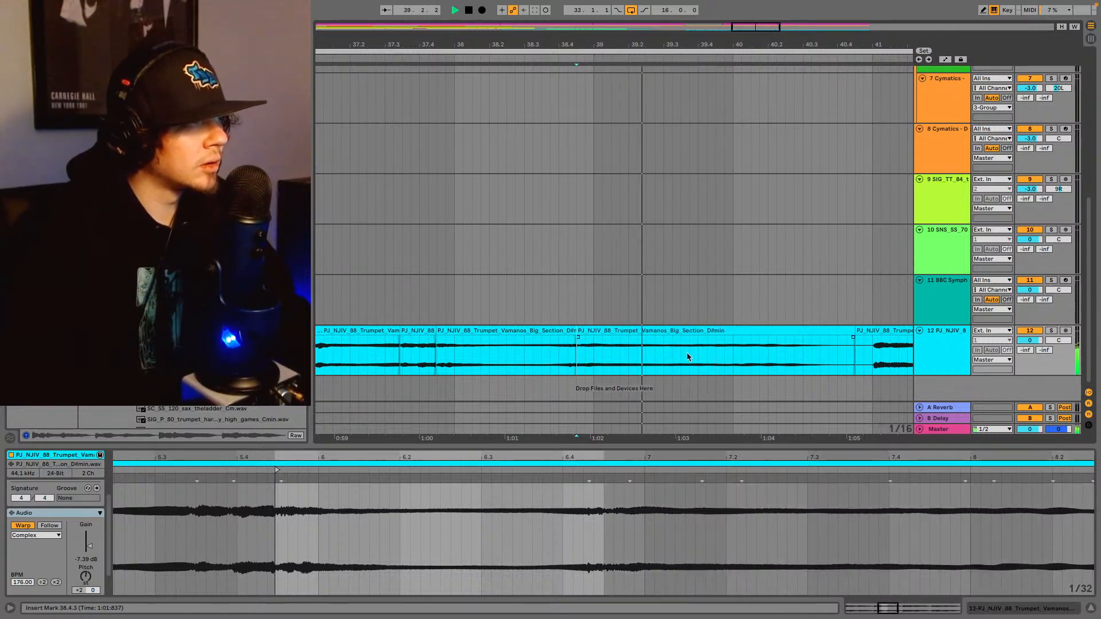
- Copy the trumpet slice from 38.4.3 to 40.4.3 and paste it at 39.4.1
click(698, 363)
key(space)
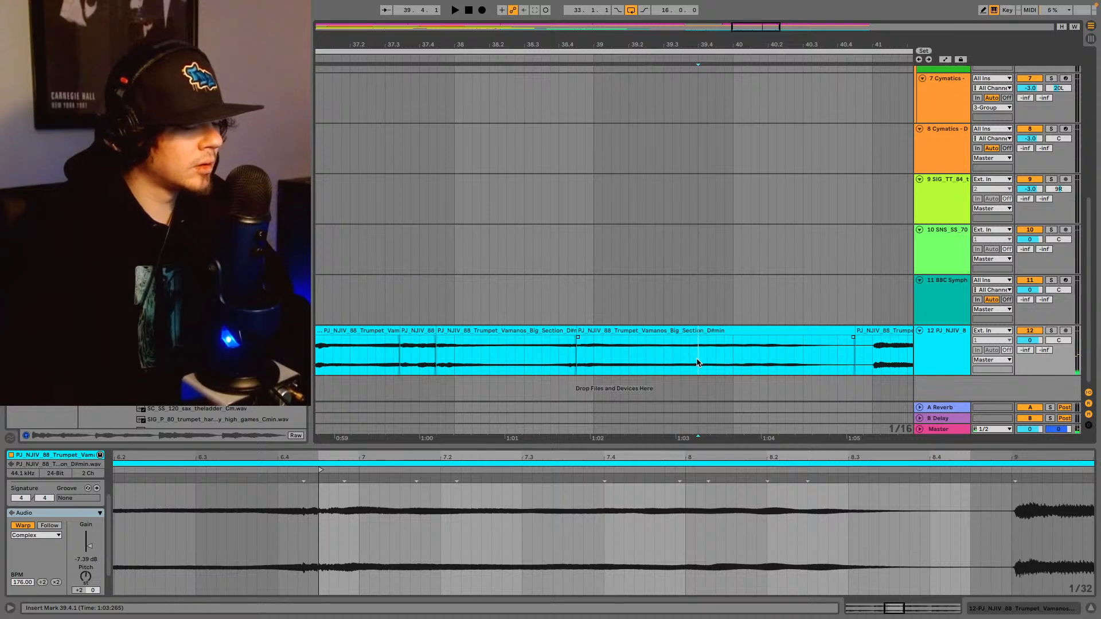
double_click(678, 351)
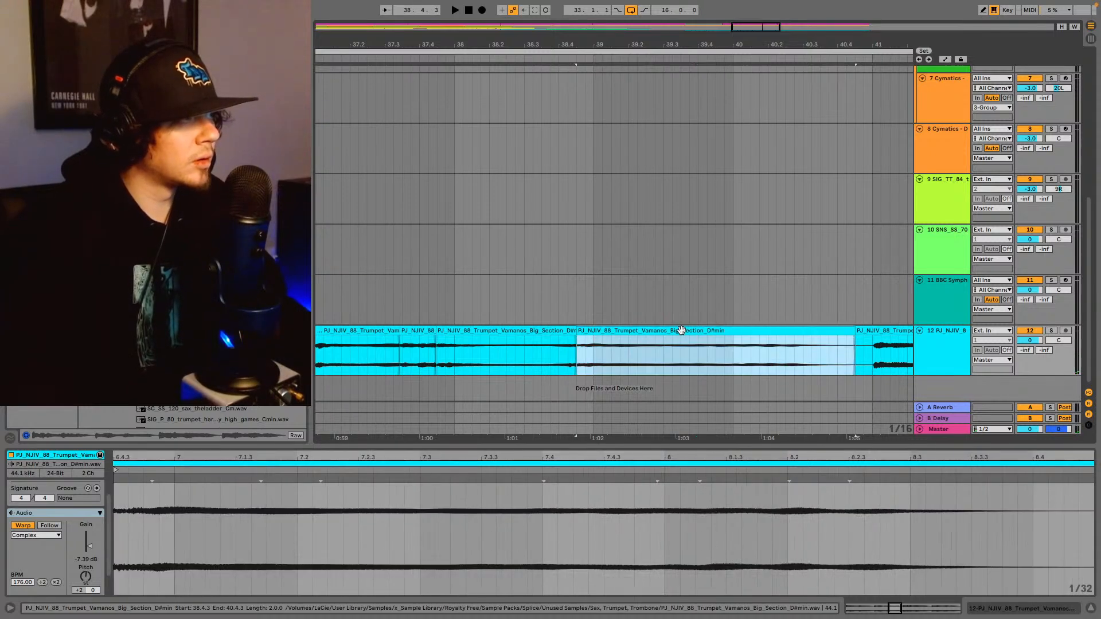
click(698, 361)
key(space)
key(super+v)
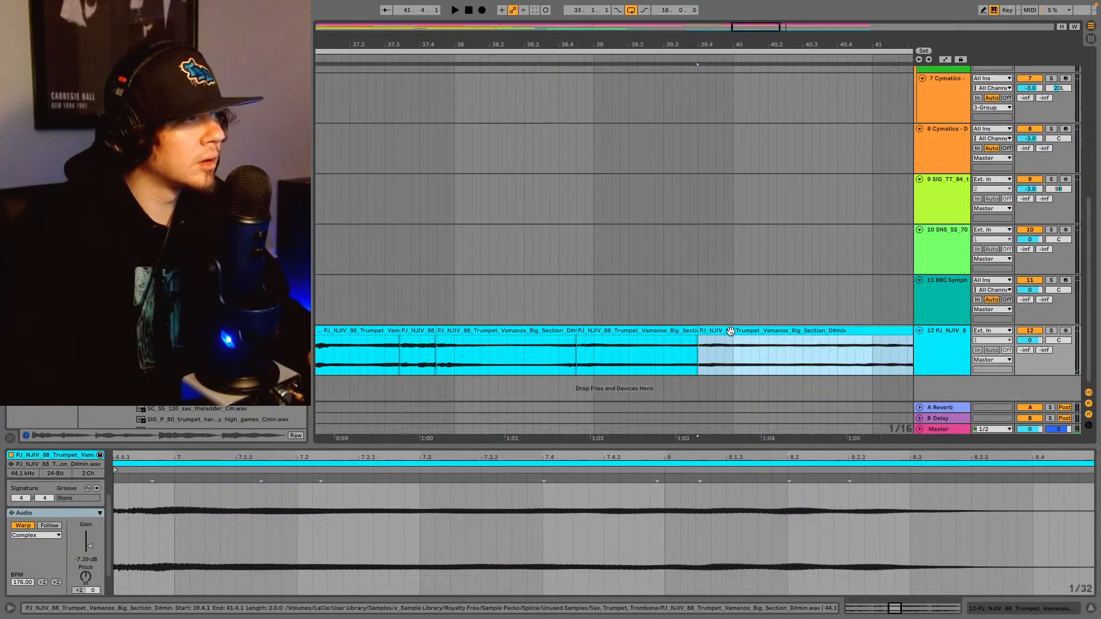
- Set the pasted trumpet slice at 39.4.1 to +4 semitones and play it
key(space)
drag(86, 580, 87, 576)
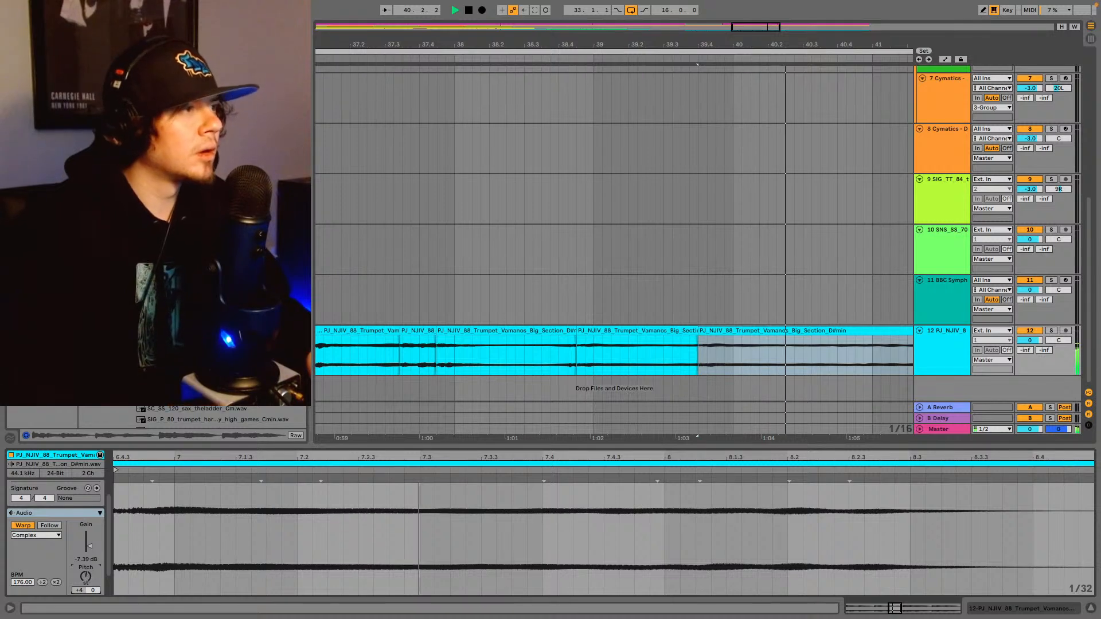
key(space)
drag(707, 45, 608, 6)
key(space)
drag(602, 45, 517, 44)
key(space)
key(space)
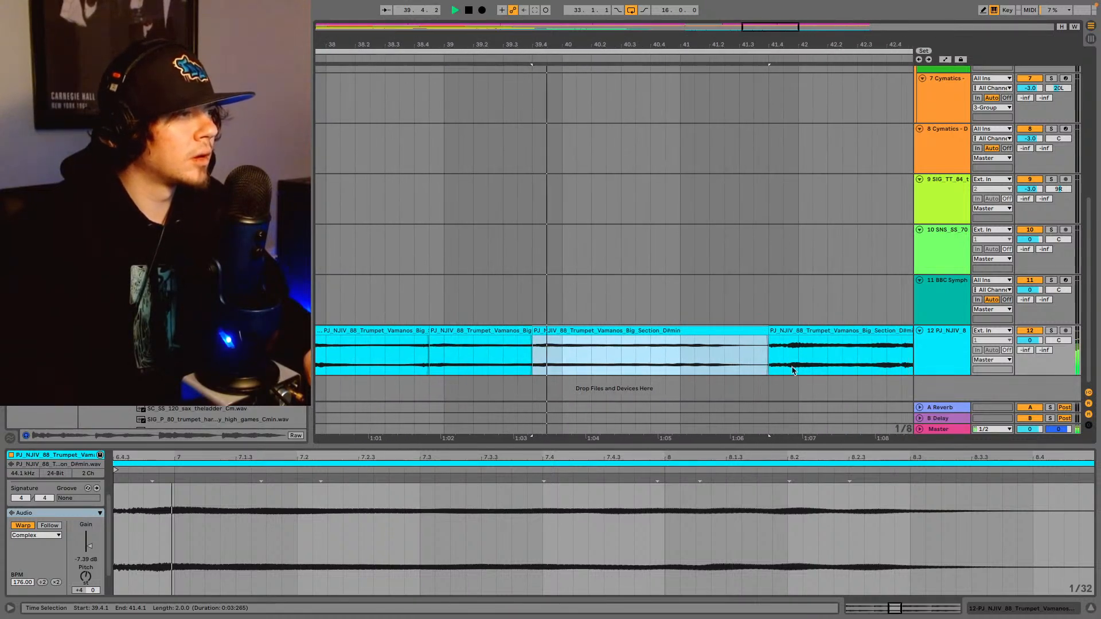
key(space)
- Extend the start of the trumpet clip at 41.4.1 back to 41.1.1 and play across the join
drag(769, 329, 684, 342)
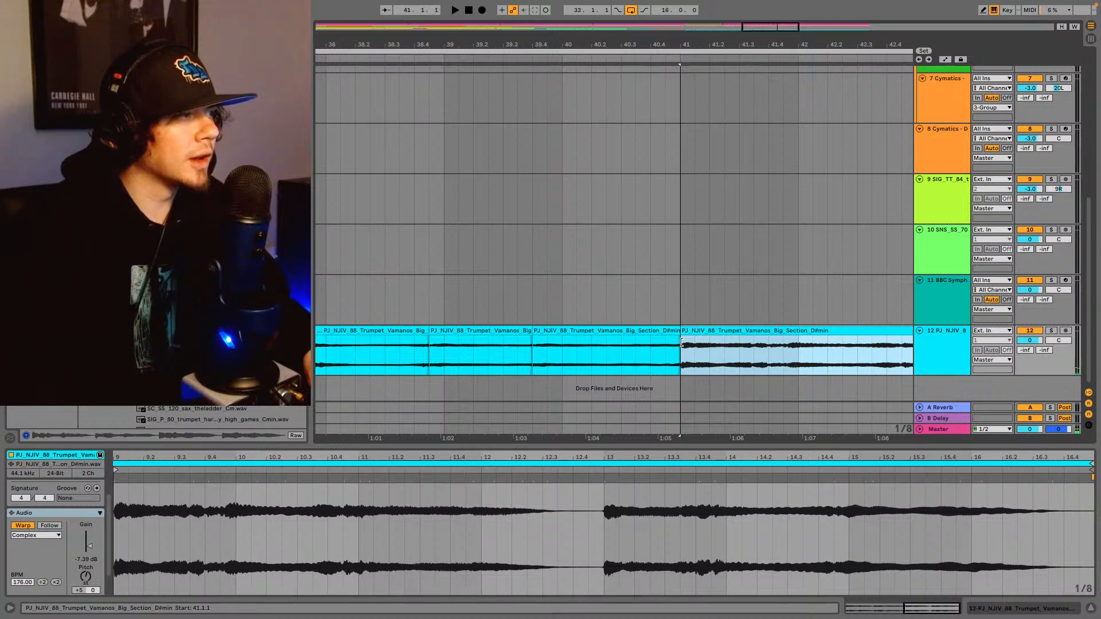
click(635, 351)
key(space)
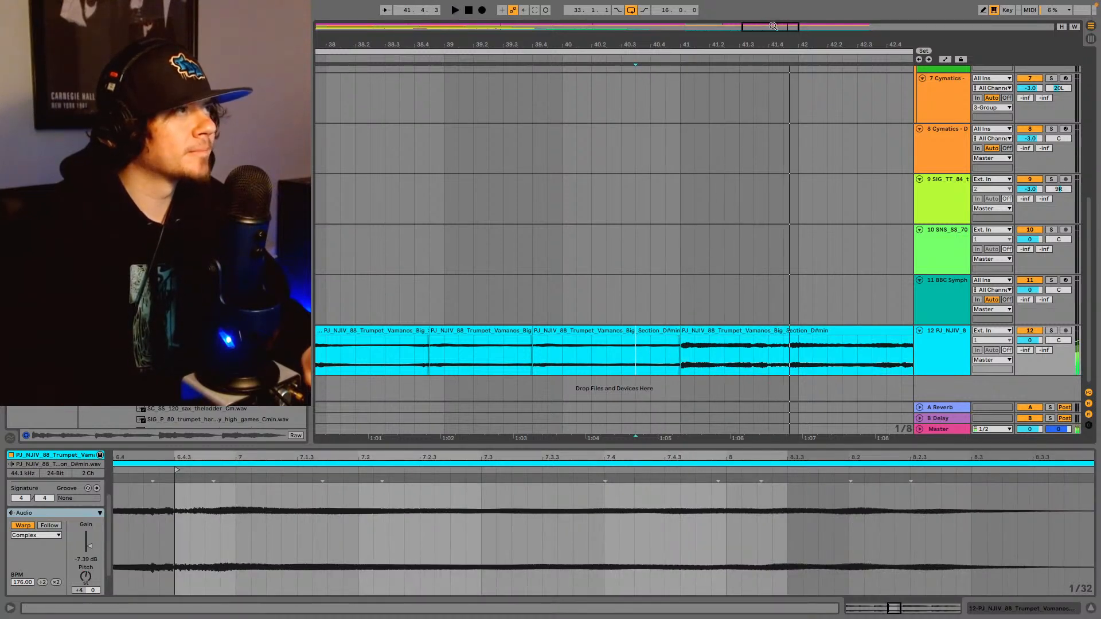
- Play the chopped trumpet part from 33.1.1 and examine the slices between bars 37 and 41
drag(774, 27, 774, 3)
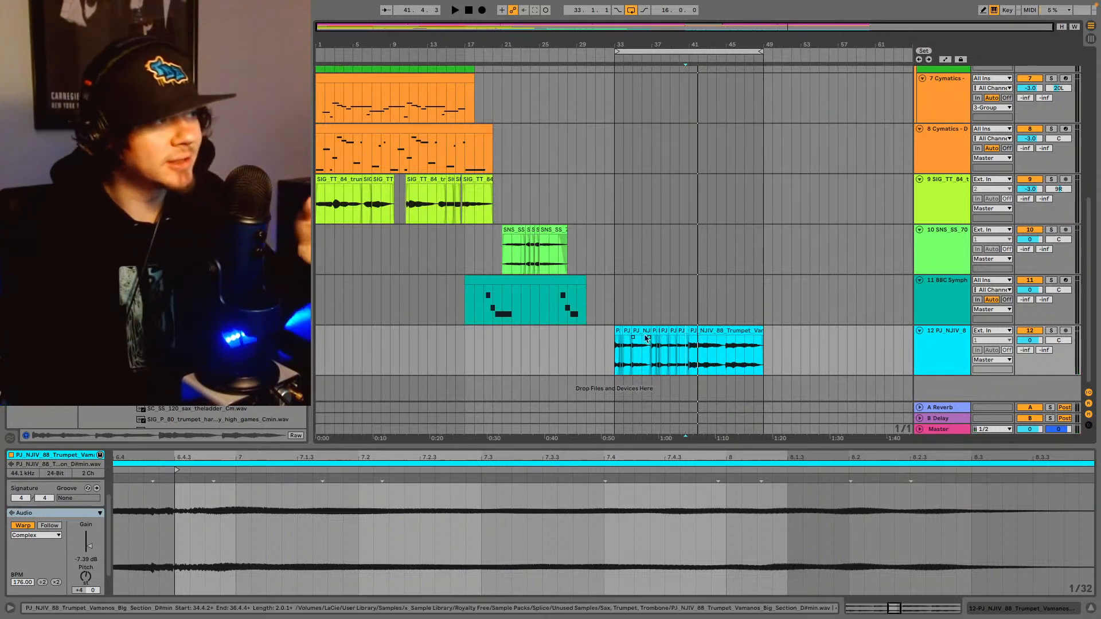
click(613, 362)
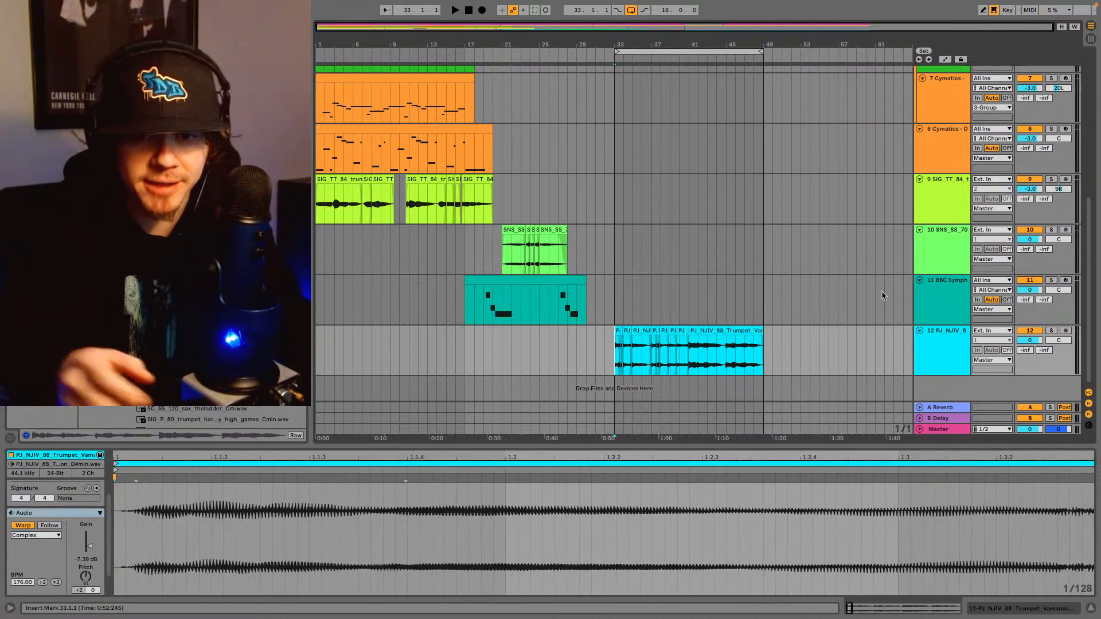
key(space)
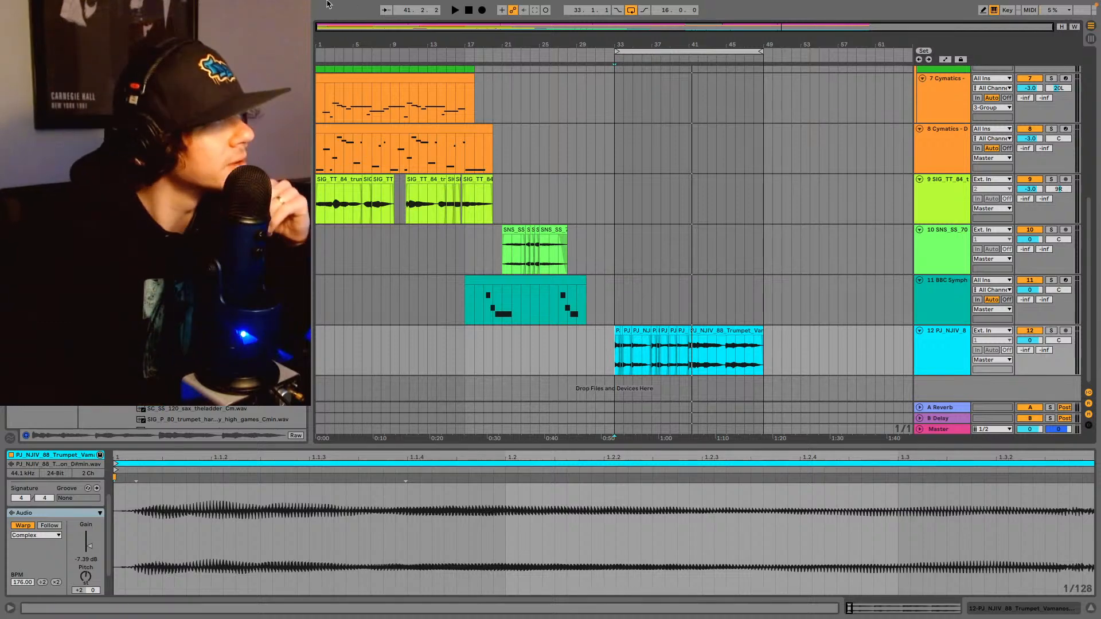
drag(656, 28, 712, 95)
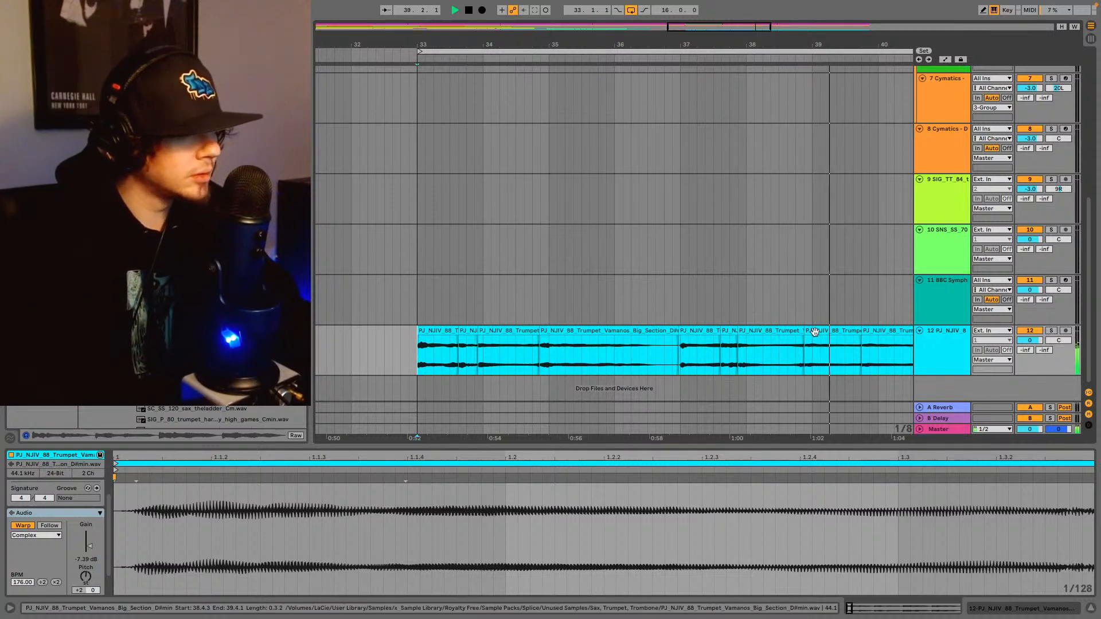
key(space)
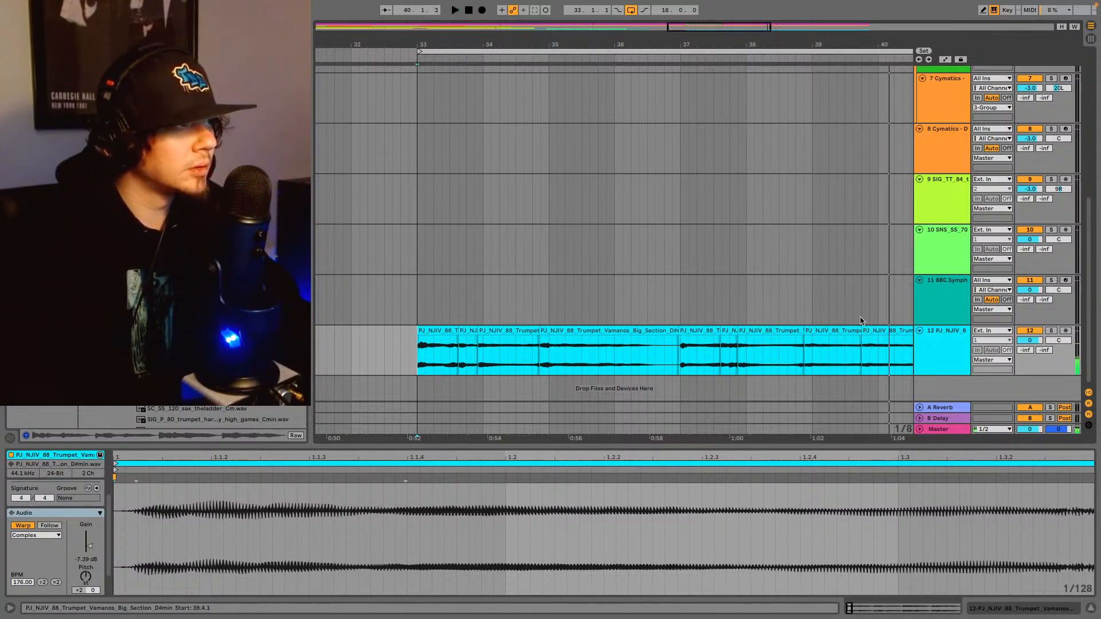
drag(692, 38, 432, 63)
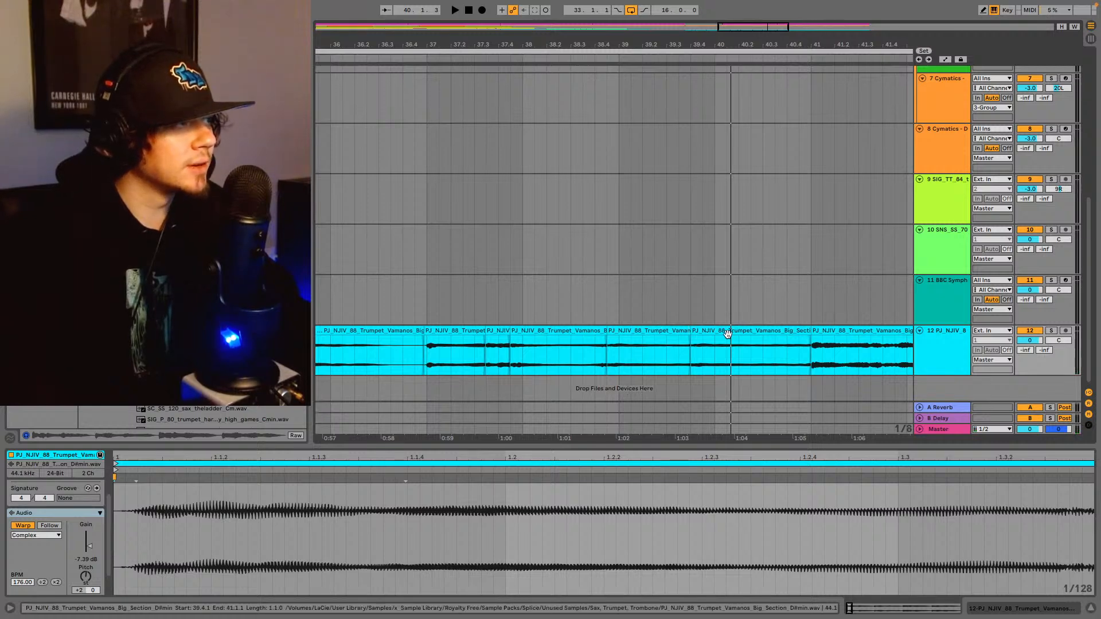
- Extend the end of the trumpet slice at 38.4.3 to 40.3.1 and play the part around it
click(446, 356)
key(space)
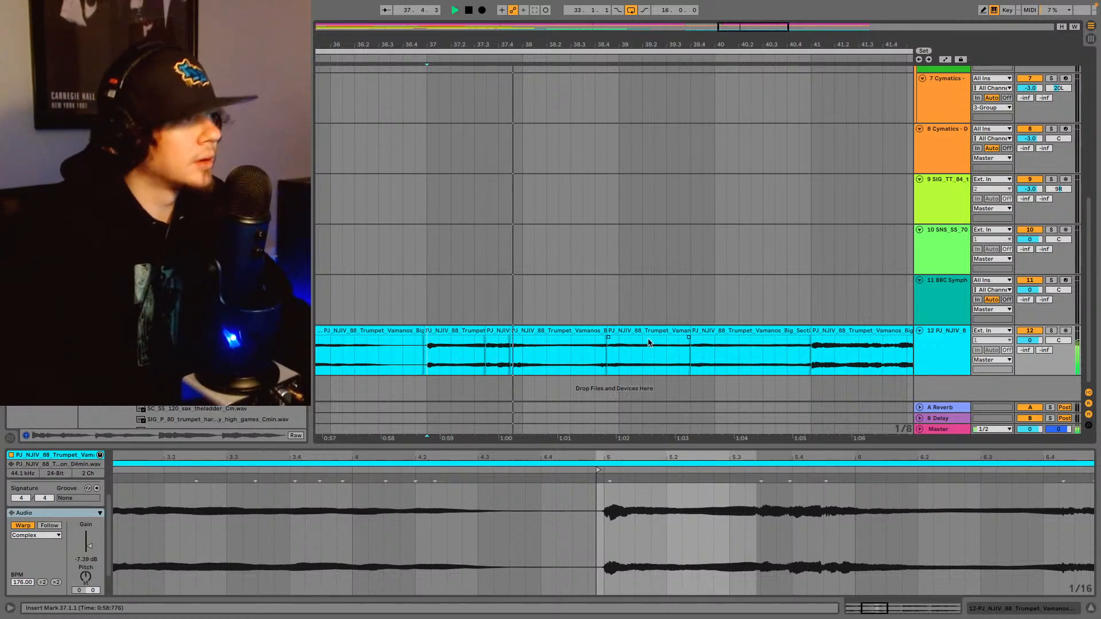
click(635, 330)
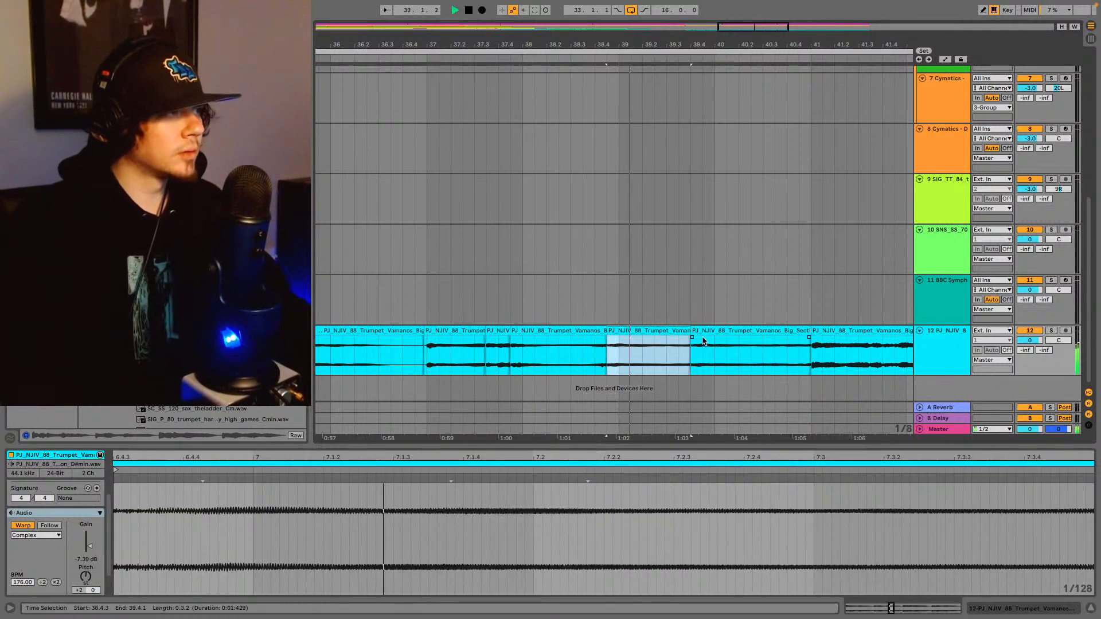
drag(691, 338, 763, 332)
key(space)
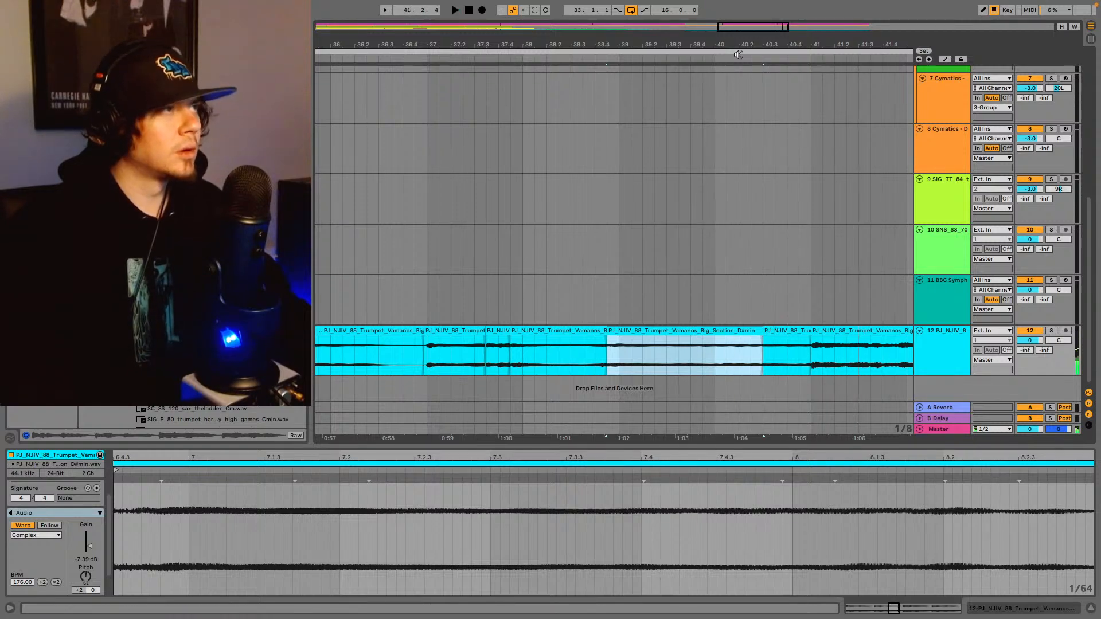
drag(743, 30, 723, 23)
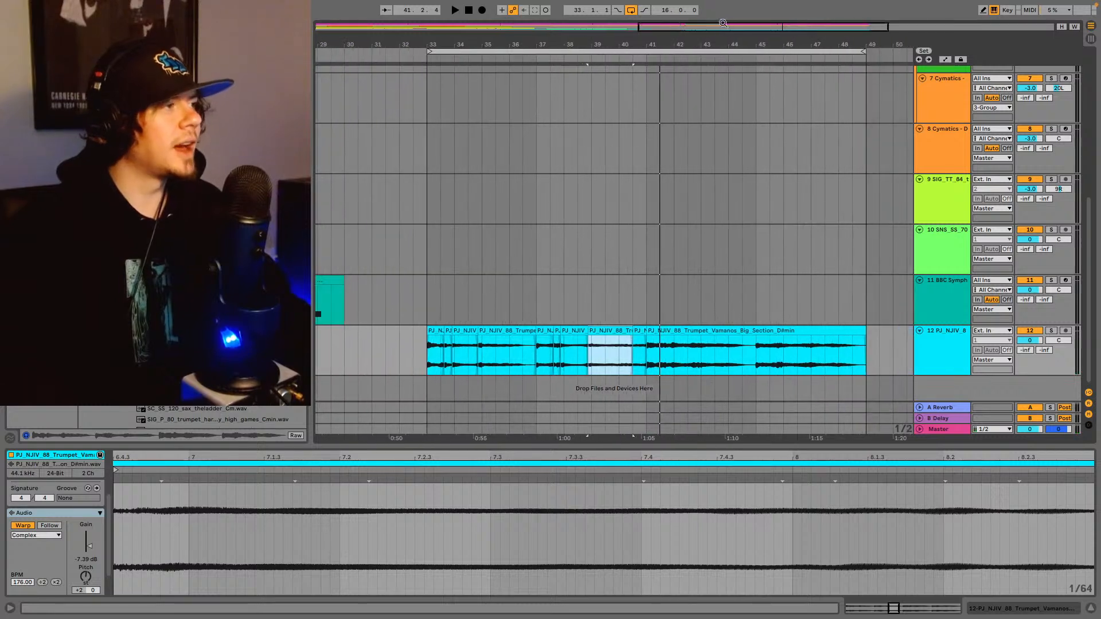
click(558, 360)
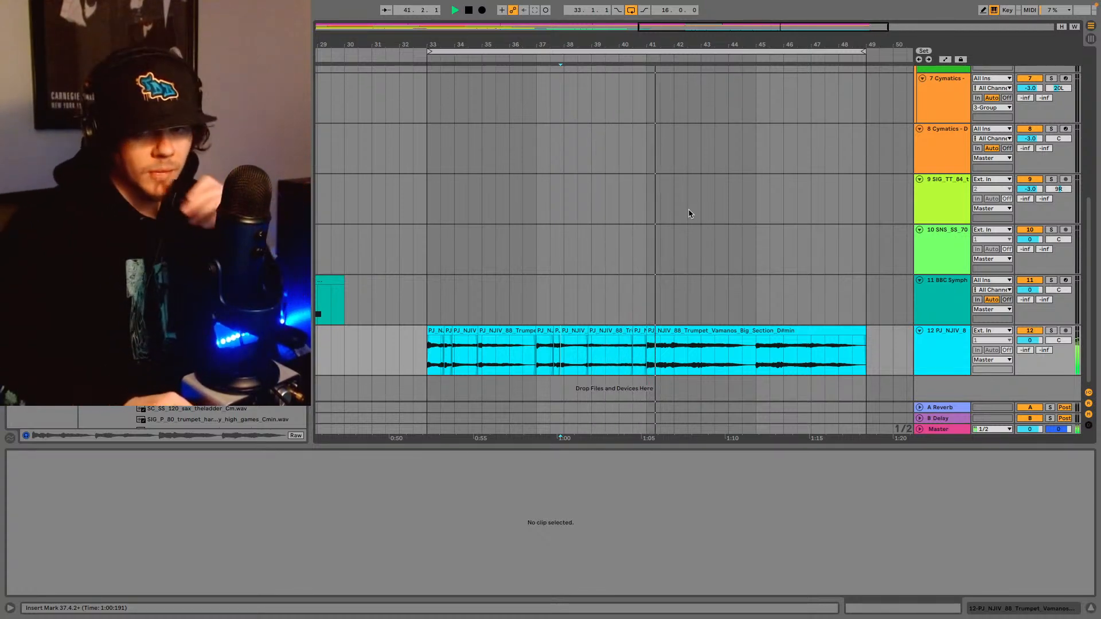
- Set the trumpet clip from 41.1.1 to 49.1.1 to +2 semitones, like the first slice at 33.1.1, and play it
click(678, 330)
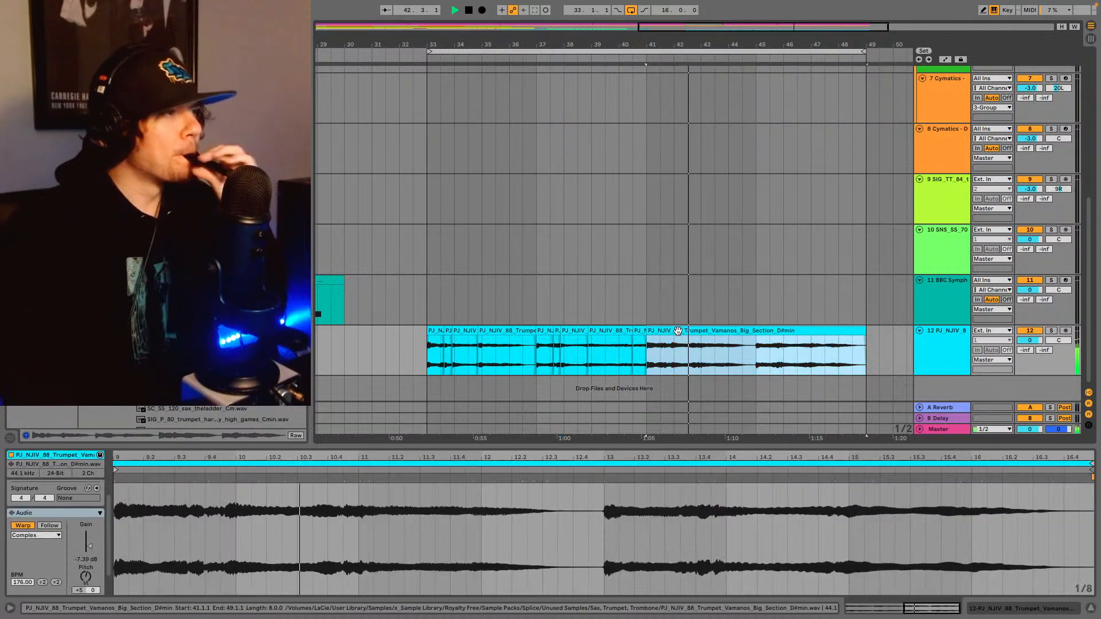
click(436, 334)
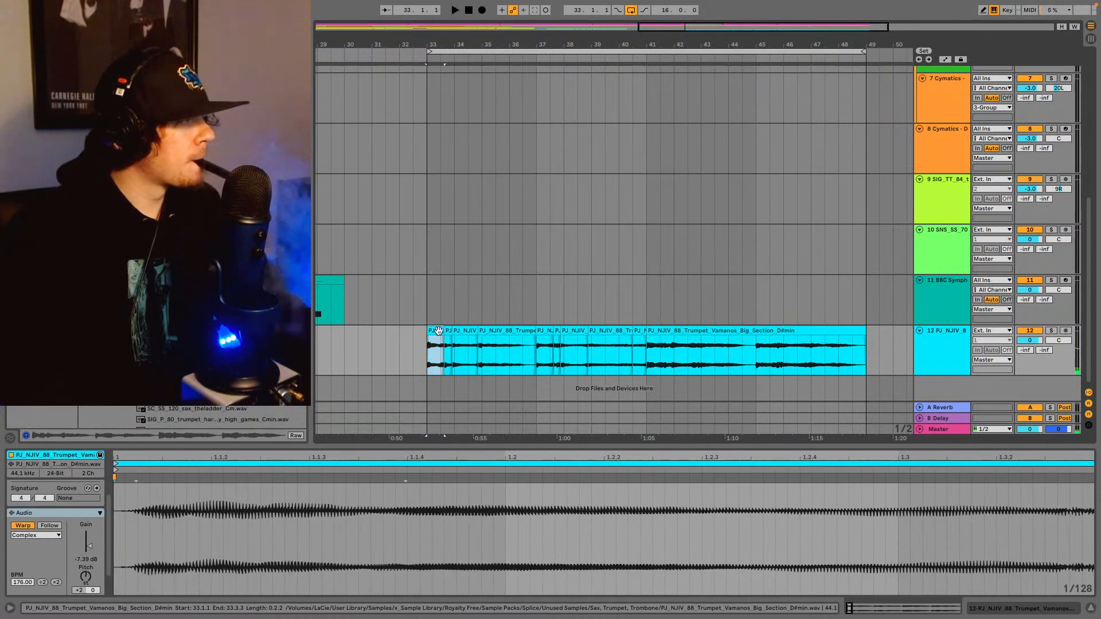
click(697, 330)
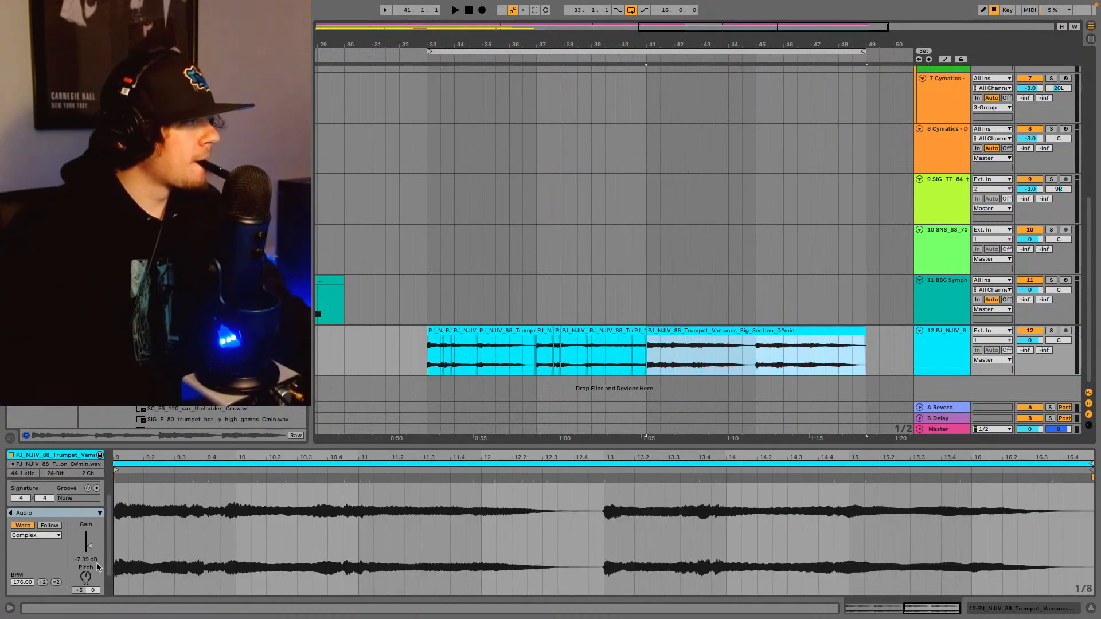
drag(86, 576, 90, 582)
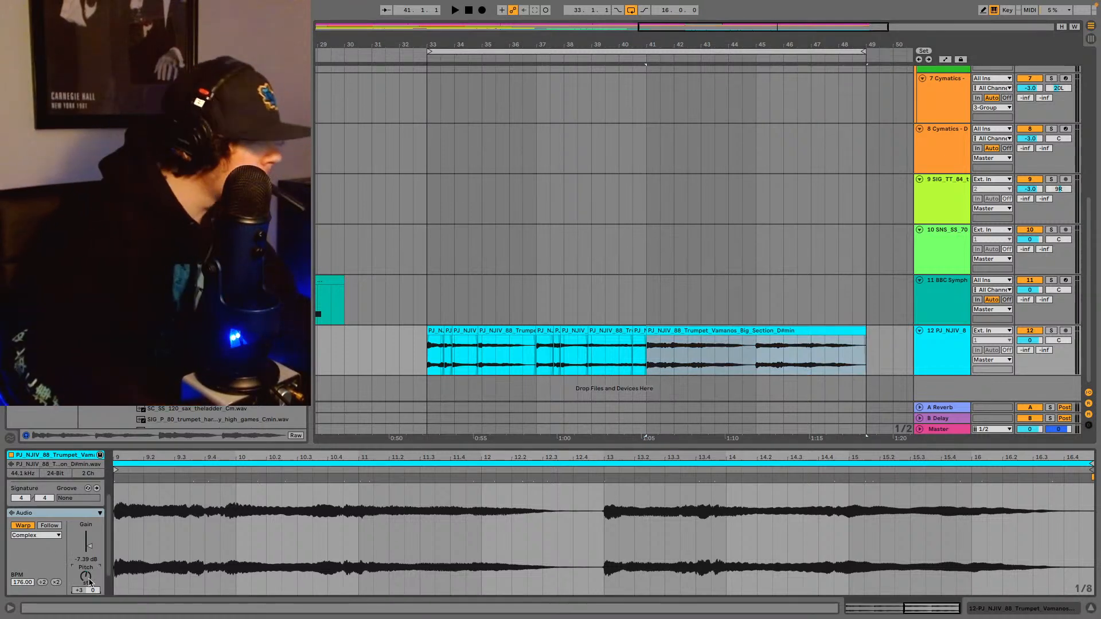
key(Down)
key(space)
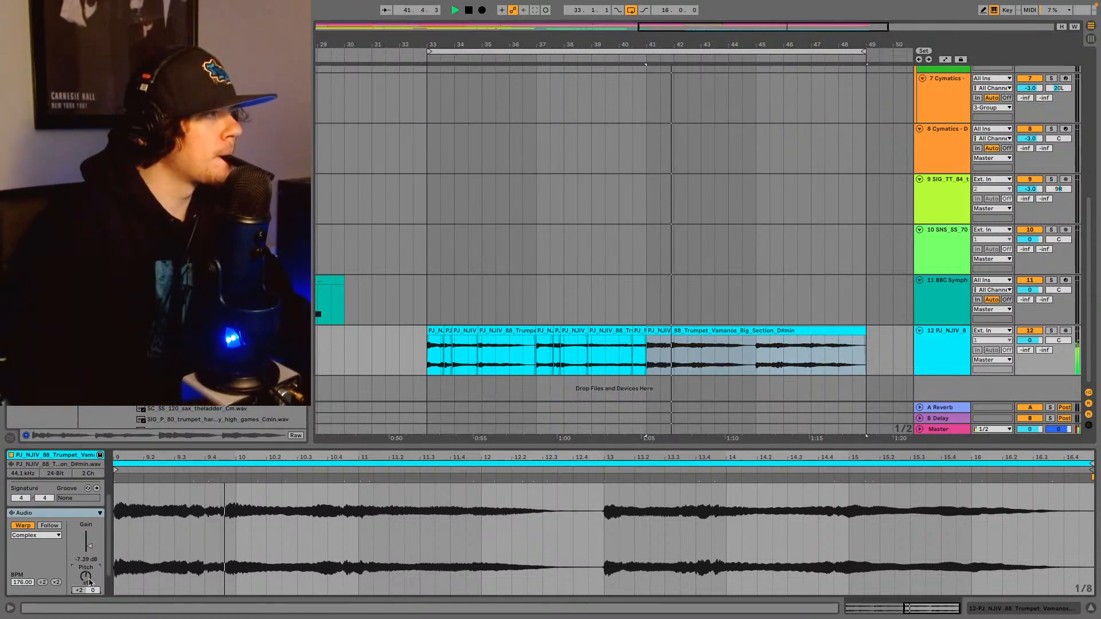
- Play the trumpet part from 33.1.1 and check the pitch settings of its first three slices
click(427, 351)
key(space)
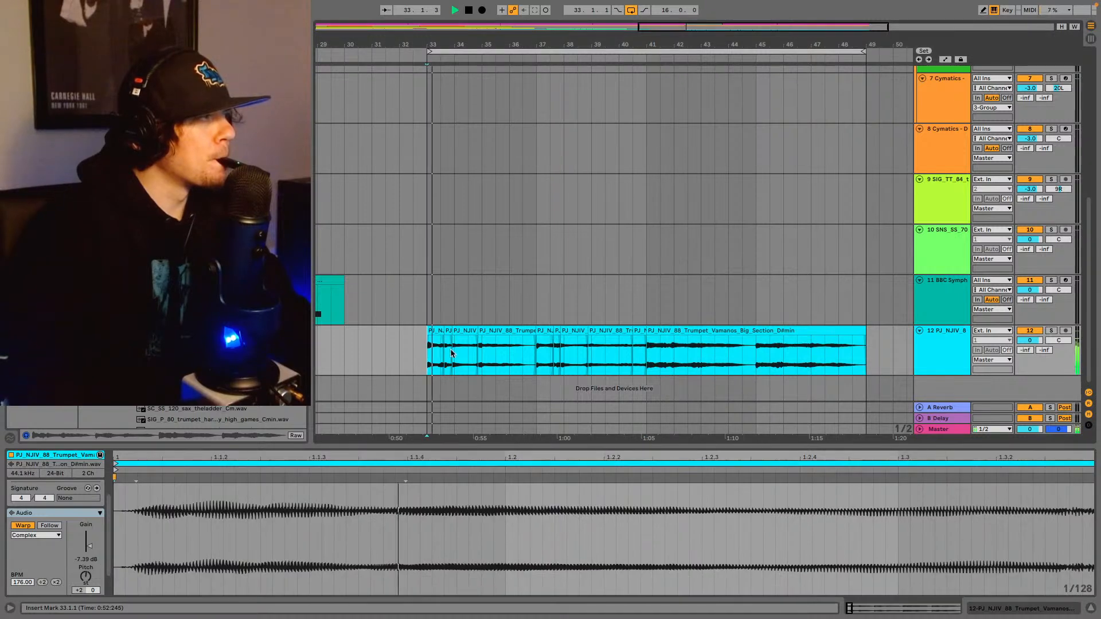
key(space)
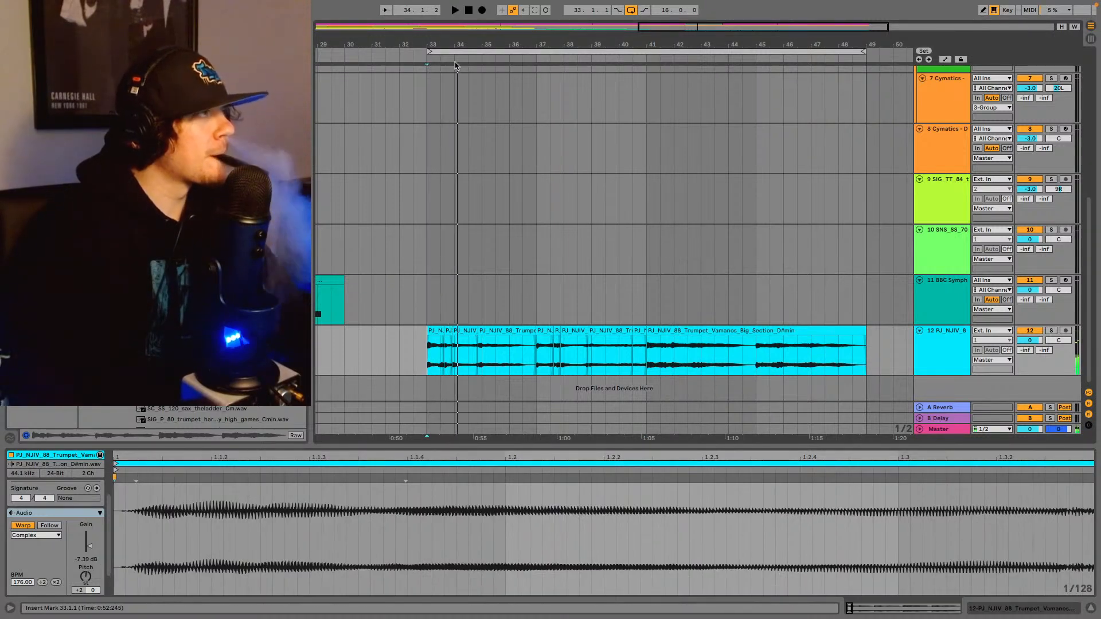
drag(673, 27, 673, 55)
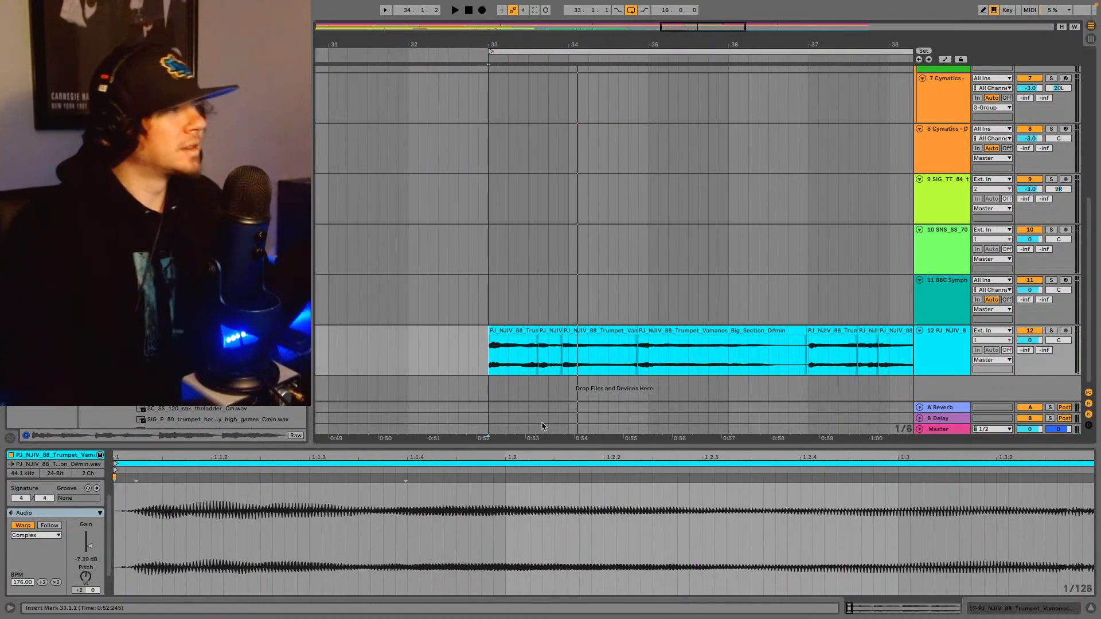
click(546, 333)
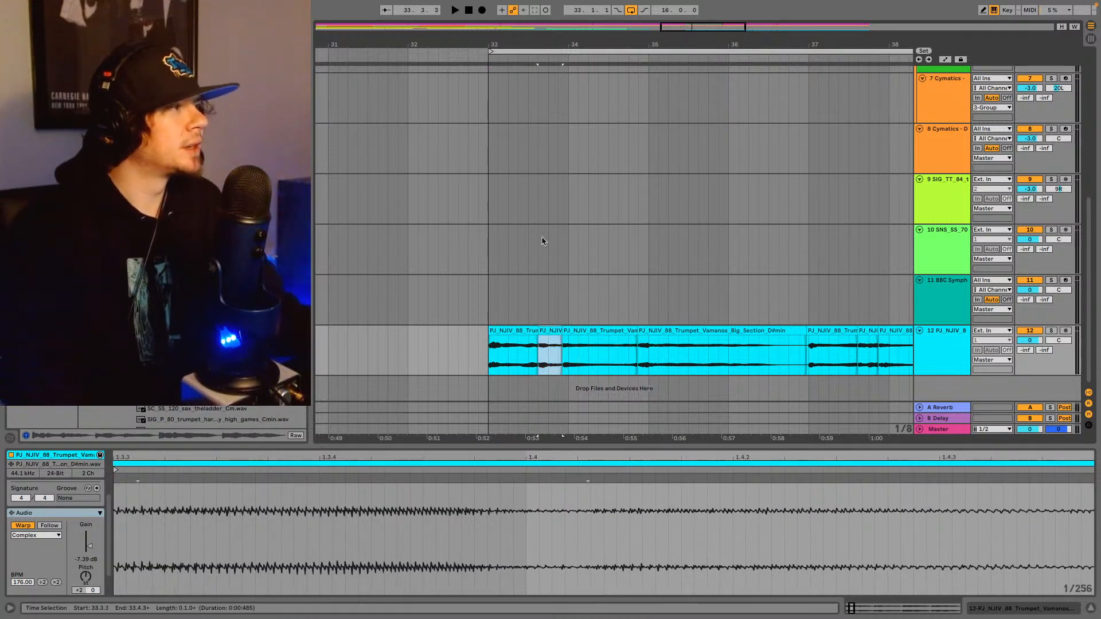
click(510, 332)
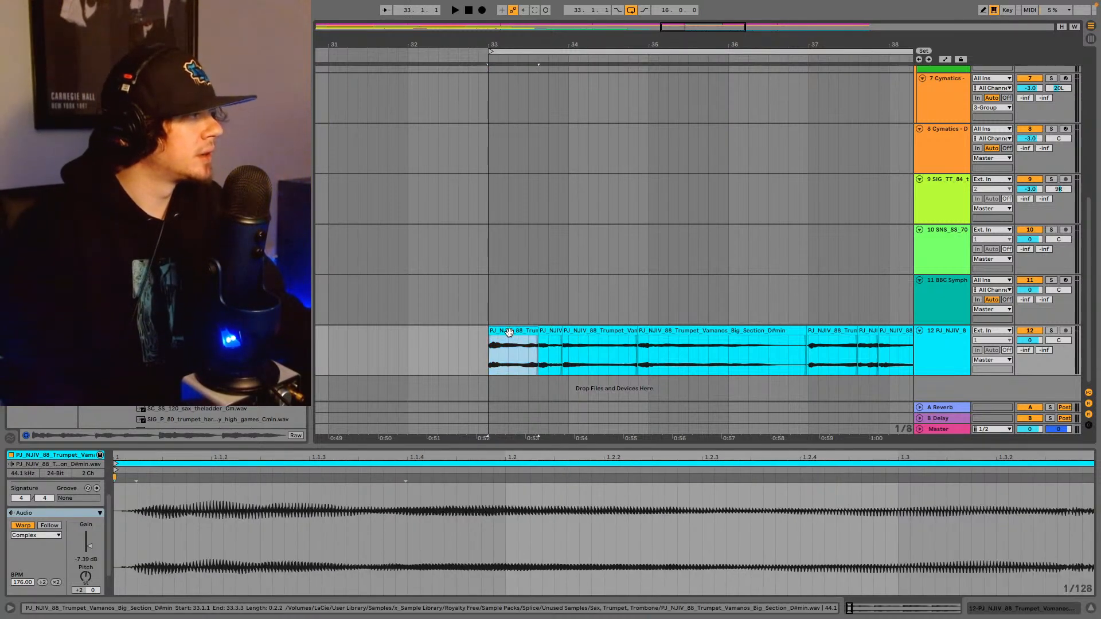
click(605, 332)
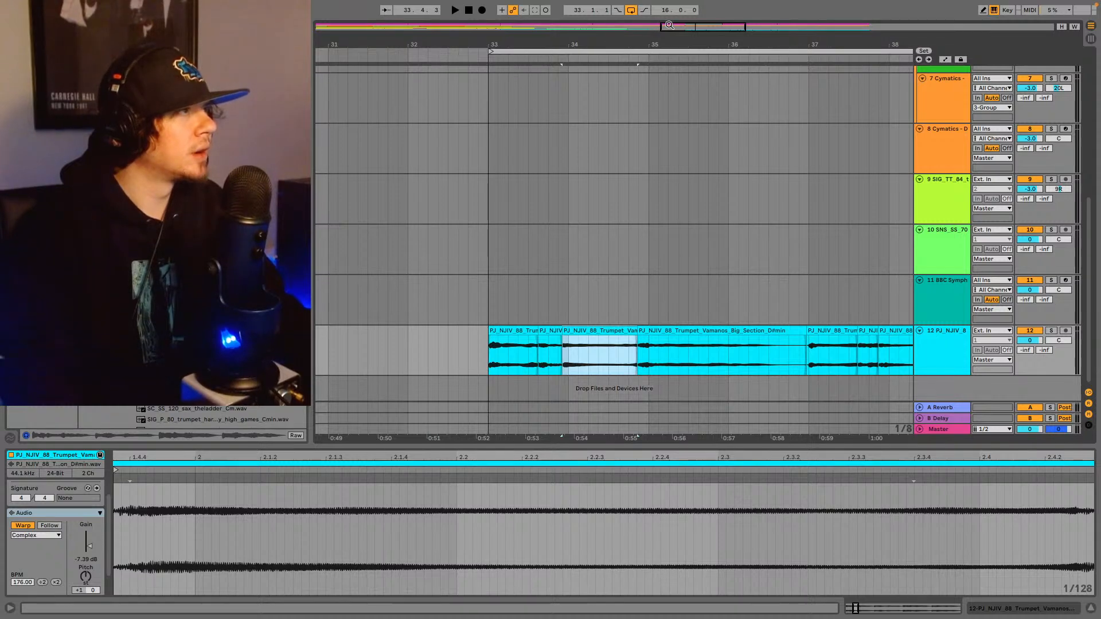
drag(670, 27, 720, 37)
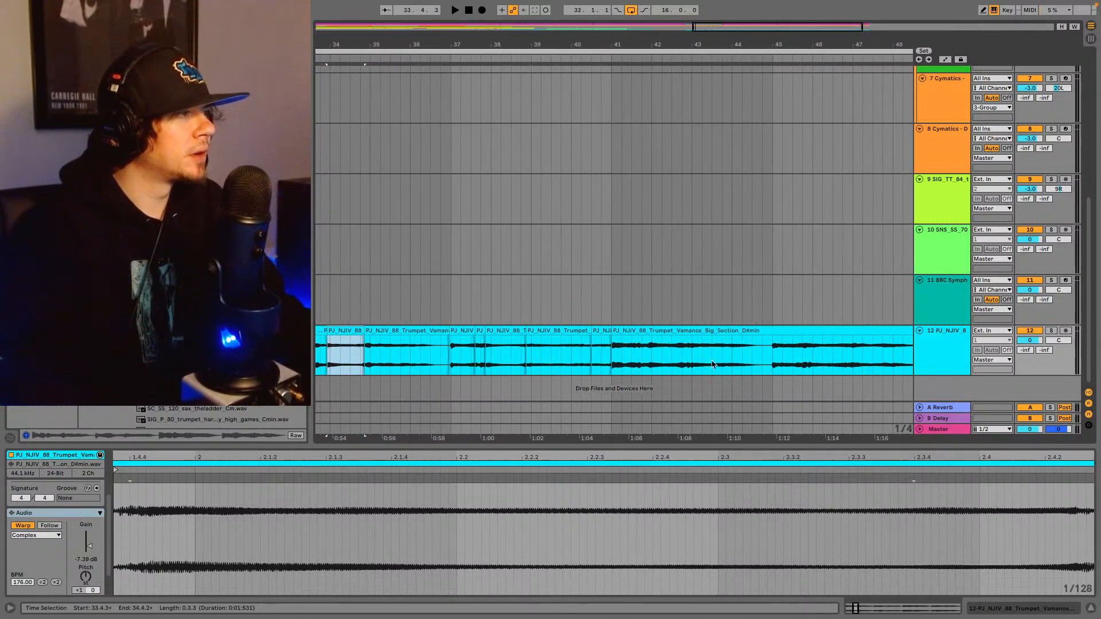
- Play the trumpet clip from 41.1.1 to locate its next note and split the clip just after 41.4.3
click(611, 352)
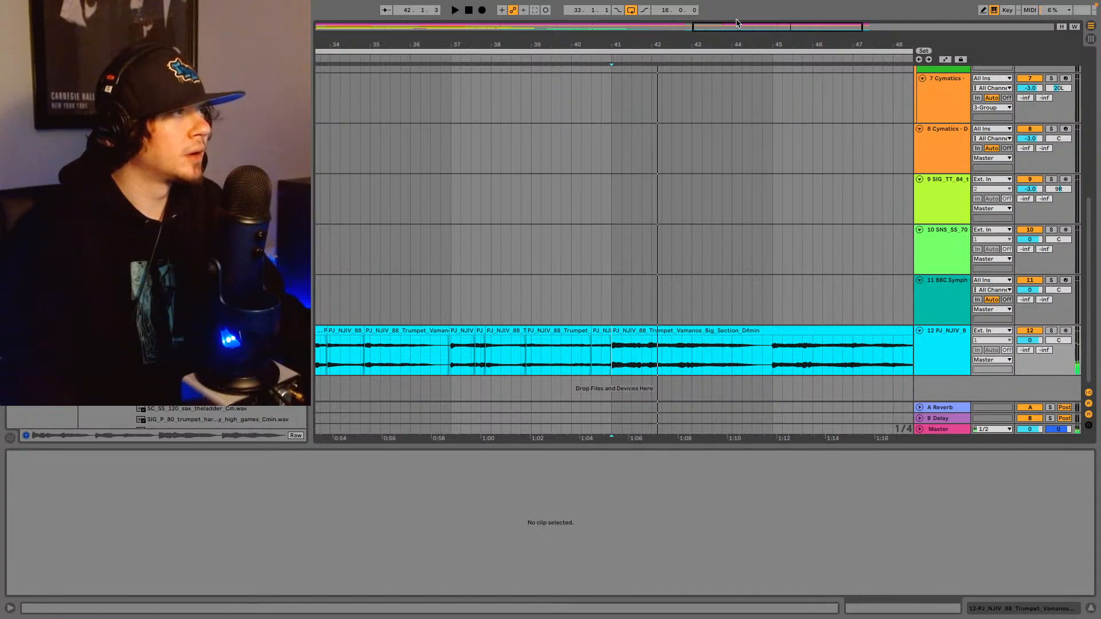
drag(737, 23, 780, 51)
key(space)
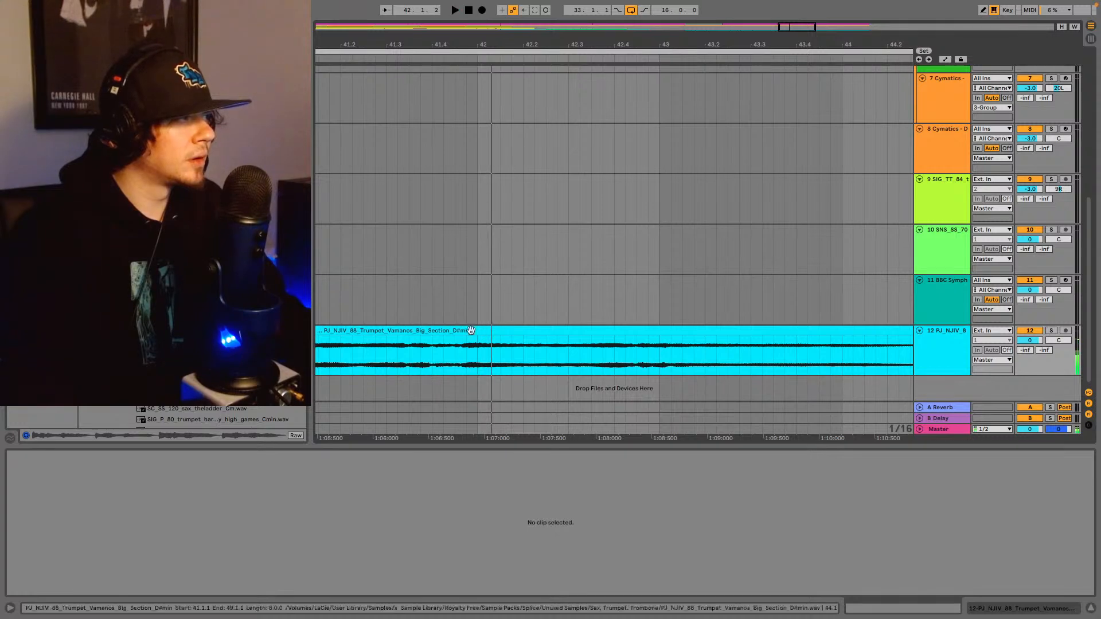
click(456, 362)
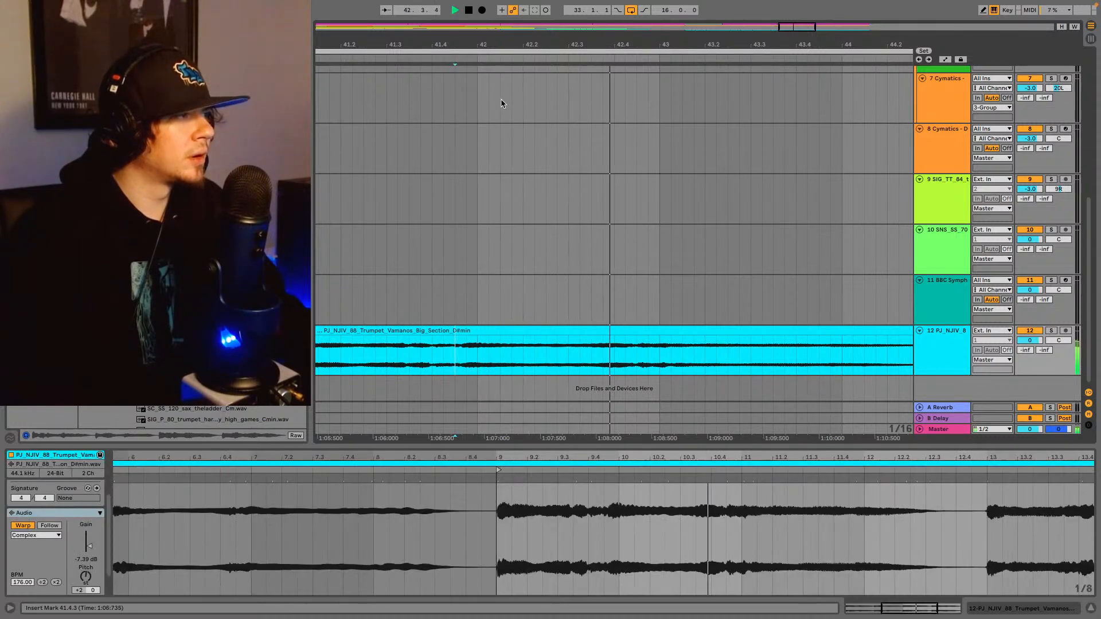
key(space)
drag(513, 45, 652, 66)
click(524, 361)
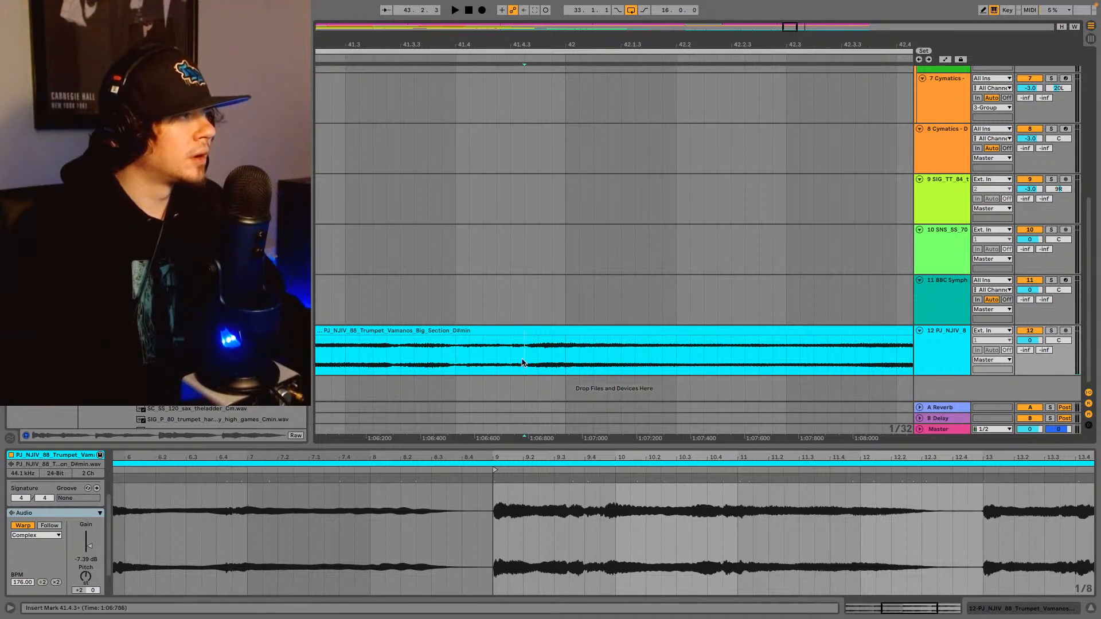
key(space)
key(ctrl+e)
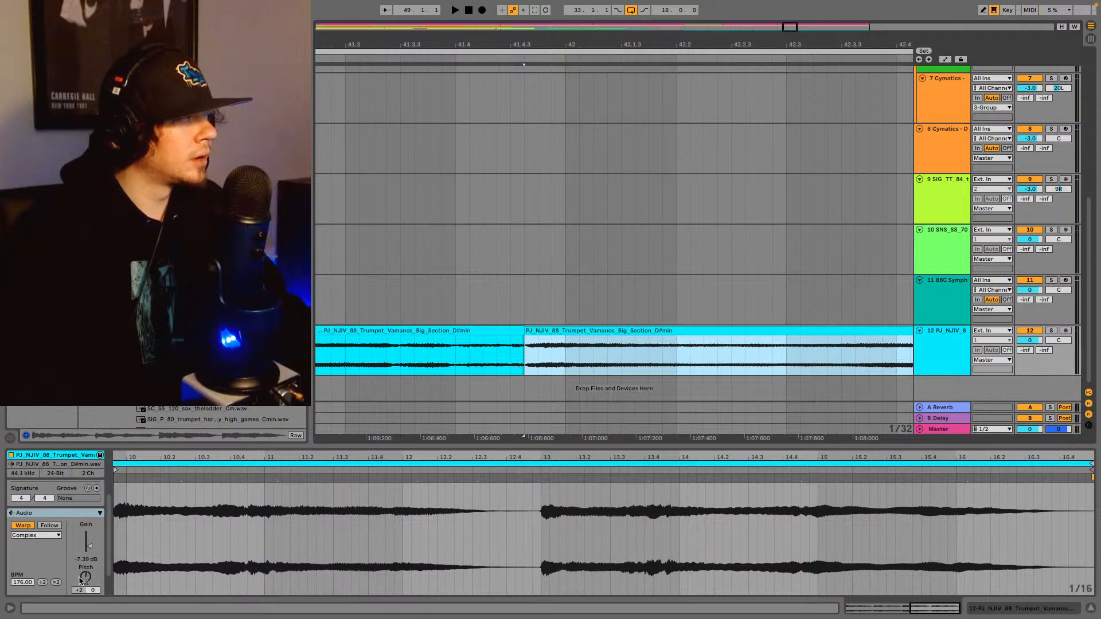
- Lower the split trumpet clip starting after 41.4.3 to -3 semitones, playing it at each pitch tried
drag(80, 580, 95, 582)
key(space)
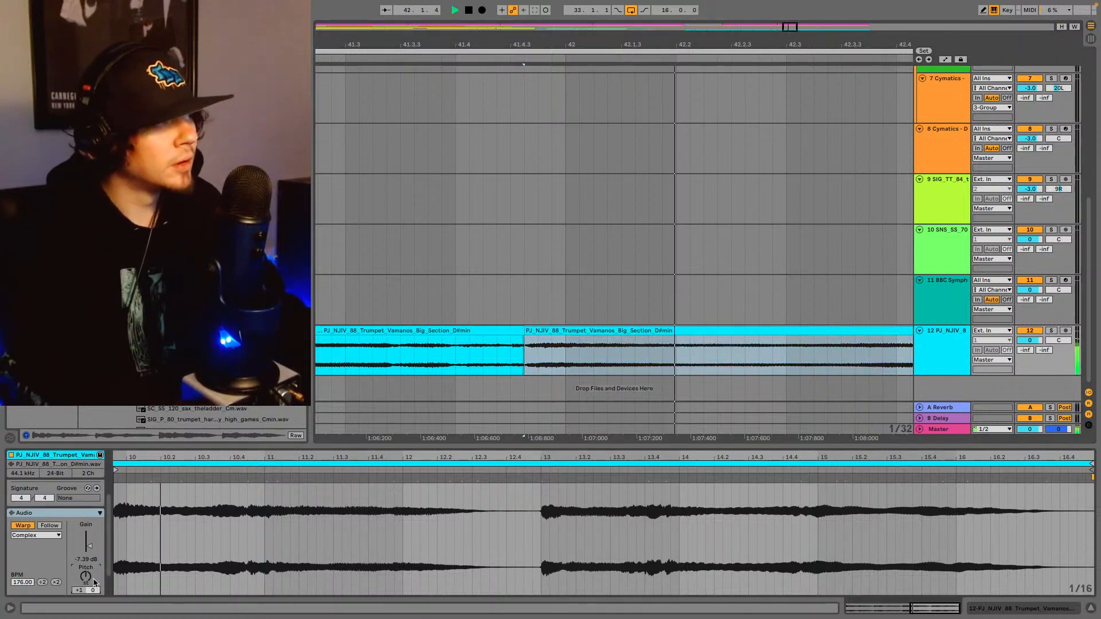
key(space)
key(space)
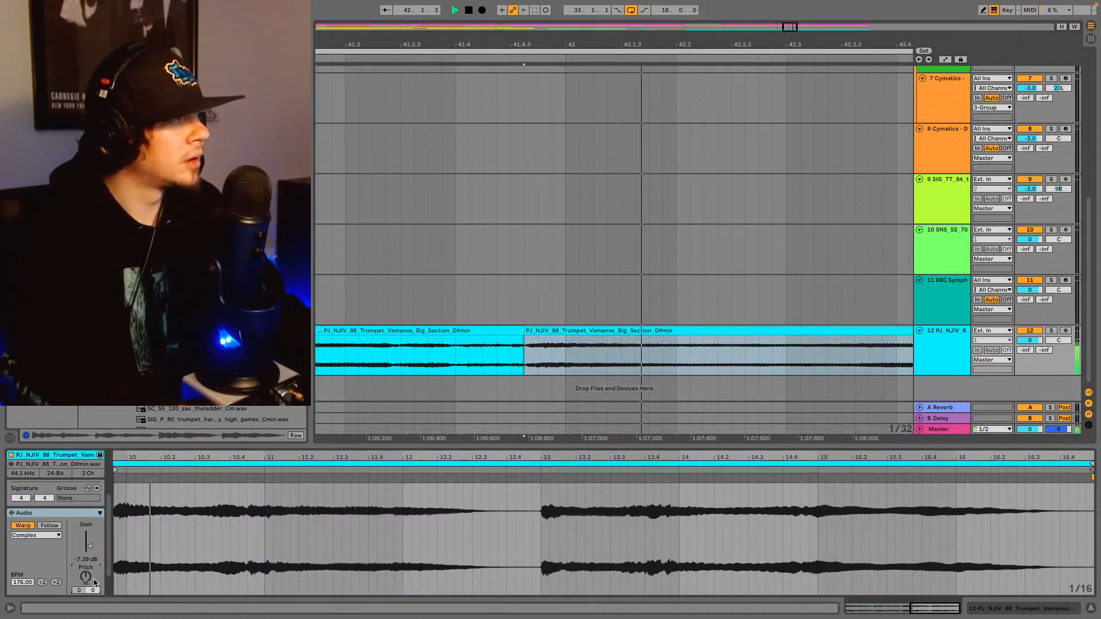
key(space)
key(Down)
key(space)
key(space)
key(Down)
key(space)
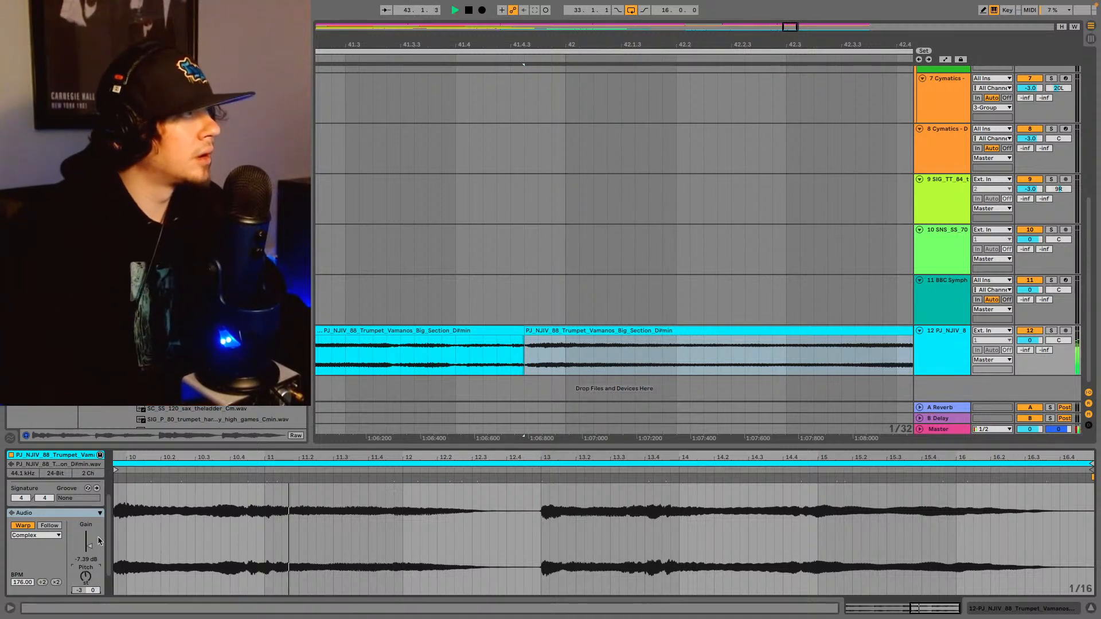
- Play the chopped trumpet part from 40.3.1 and again from 33.1.1 to check the repitched clip in context
drag(792, 31, 788, 9)
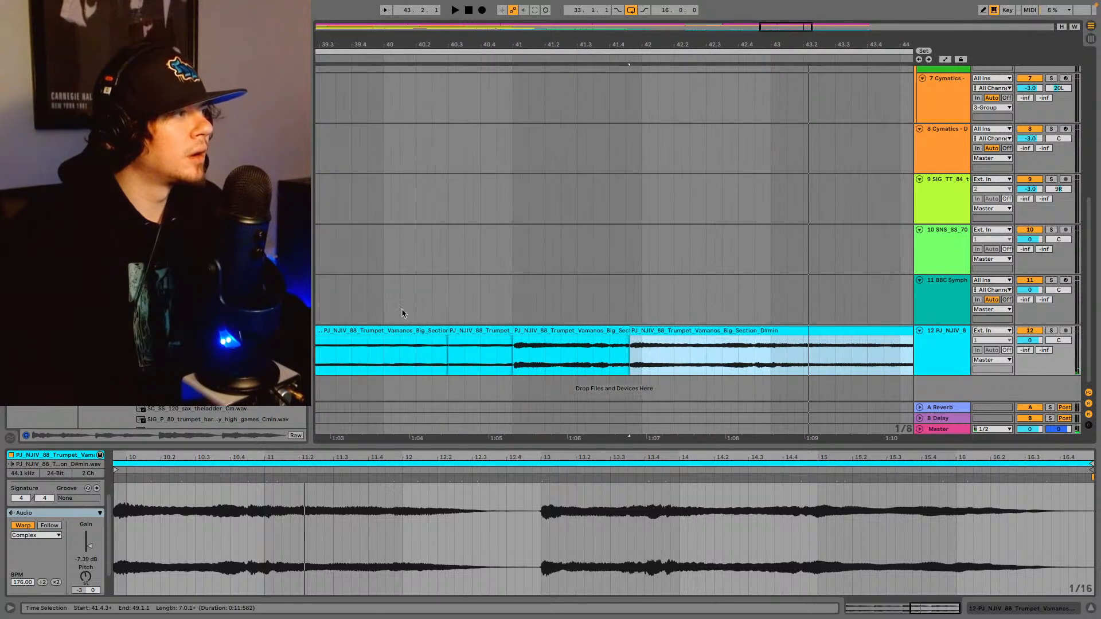
click(443, 368)
key(space)
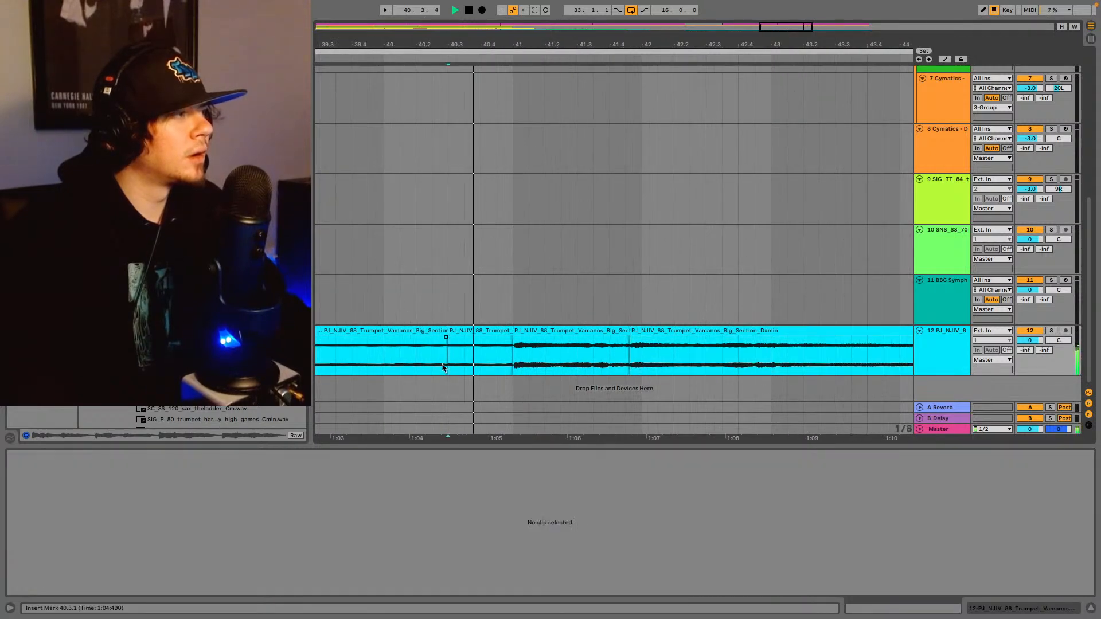
click(685, 331)
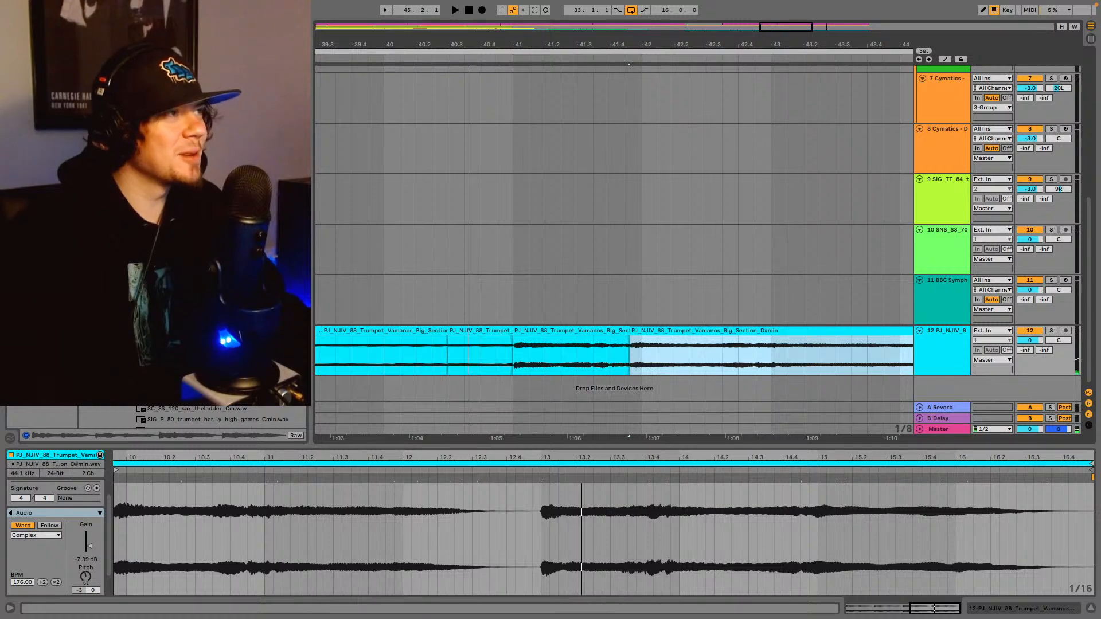
drag(642, 44, 775, 37)
click(472, 362)
key(space)
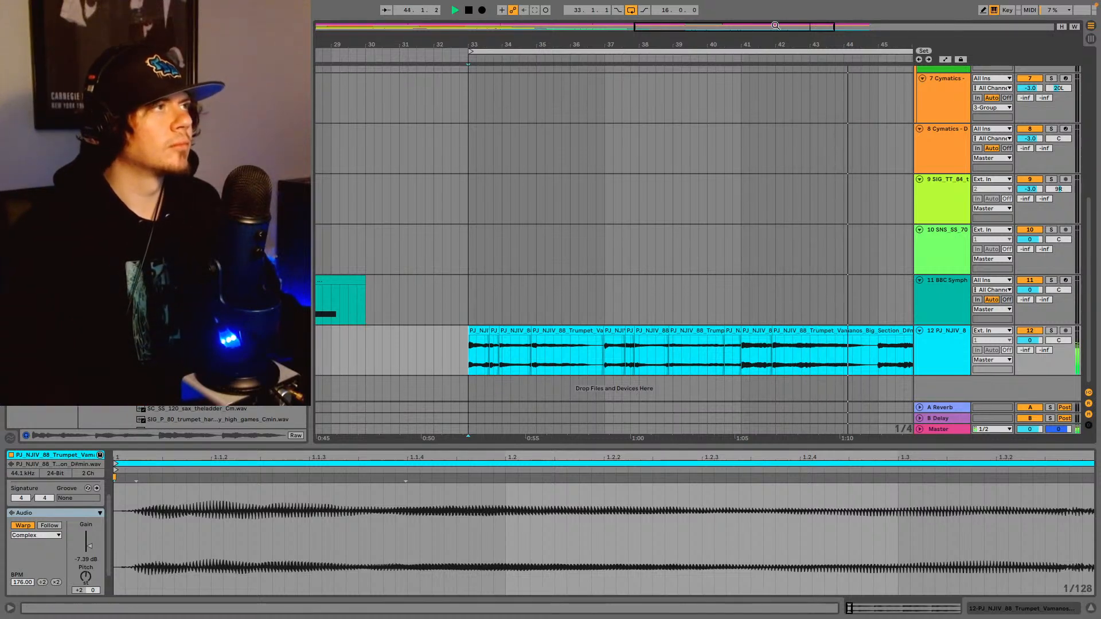
- Locate the next chop point in the trumpet clip by playing it from 42.4.3
drag(776, 25, 831, 76)
key(space)
click(628, 365)
key(space)
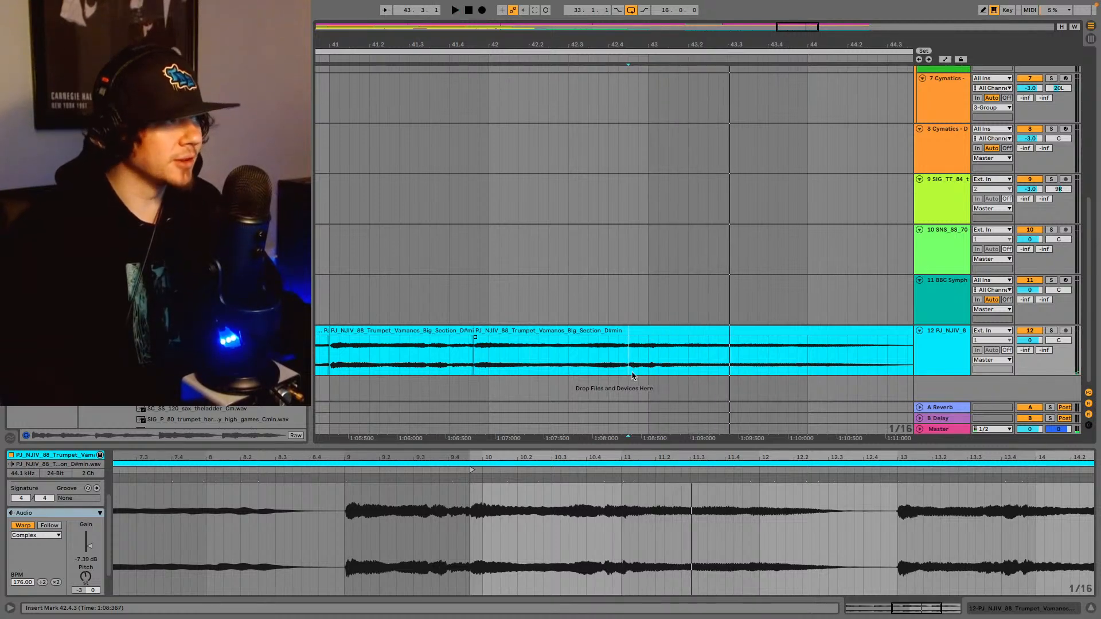
- Split the trumpet clip on track 12 at 42.4.3 and play back the sliced section
key(ctrl+e)
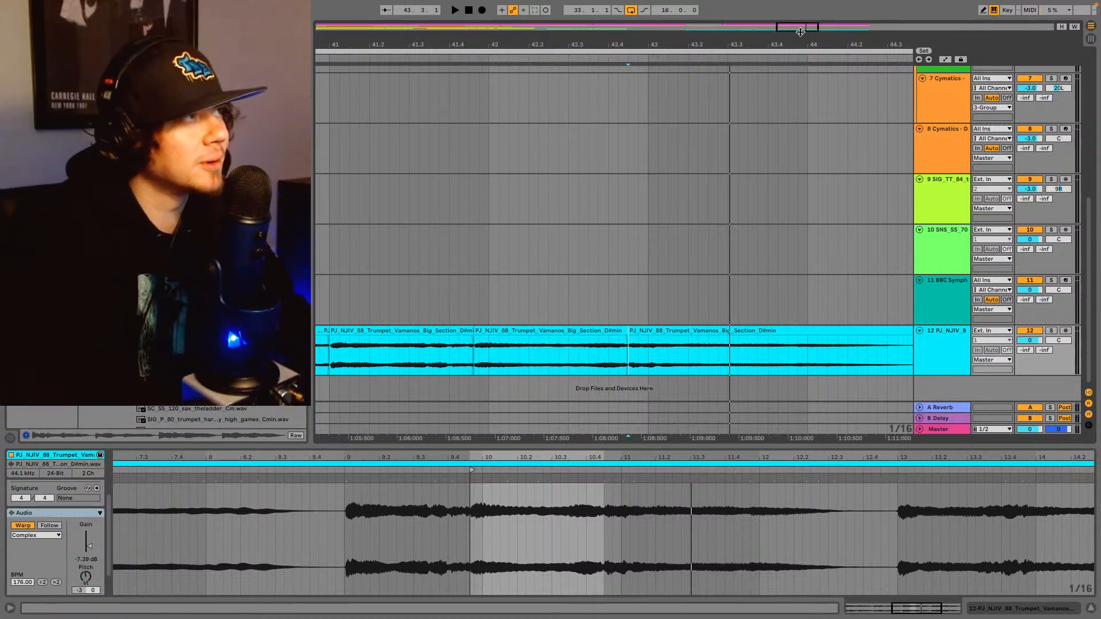
drag(801, 29, 801, 6)
click(545, 349)
key(space)
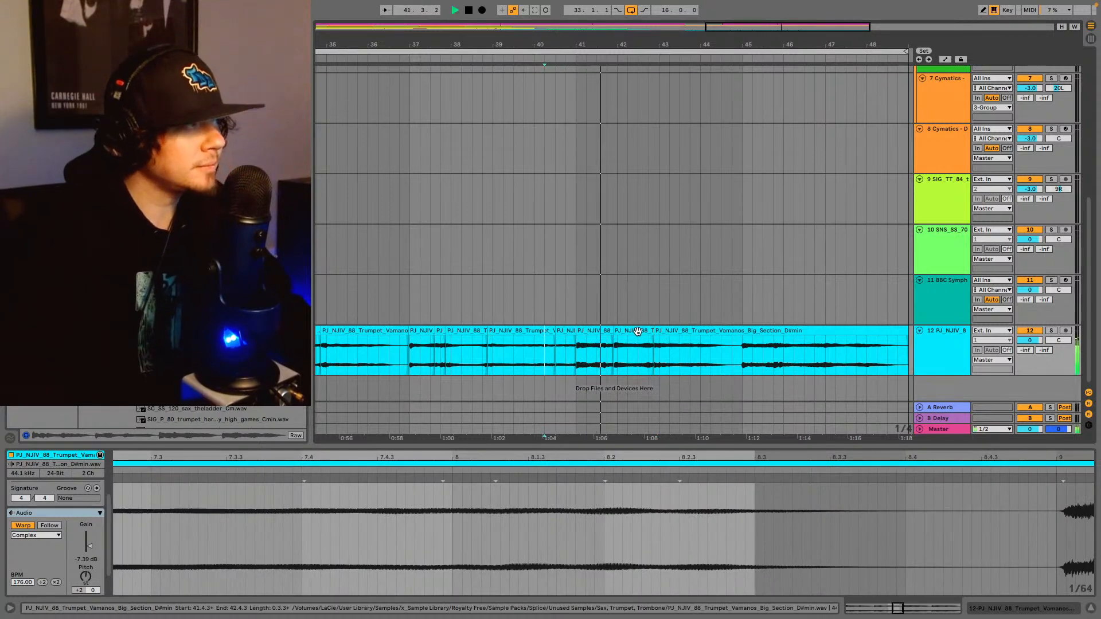
- Transpose the trumpet clip starting at 42.4.3 to +4 semitones while listening to it
click(638, 331)
click(681, 331)
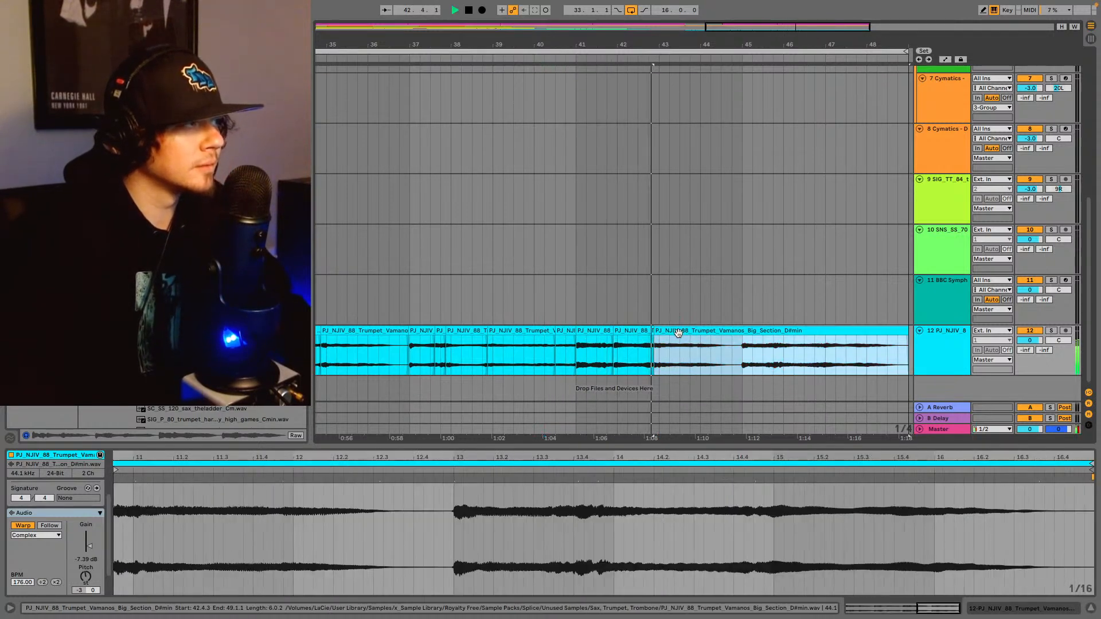
key(space)
click(88, 578)
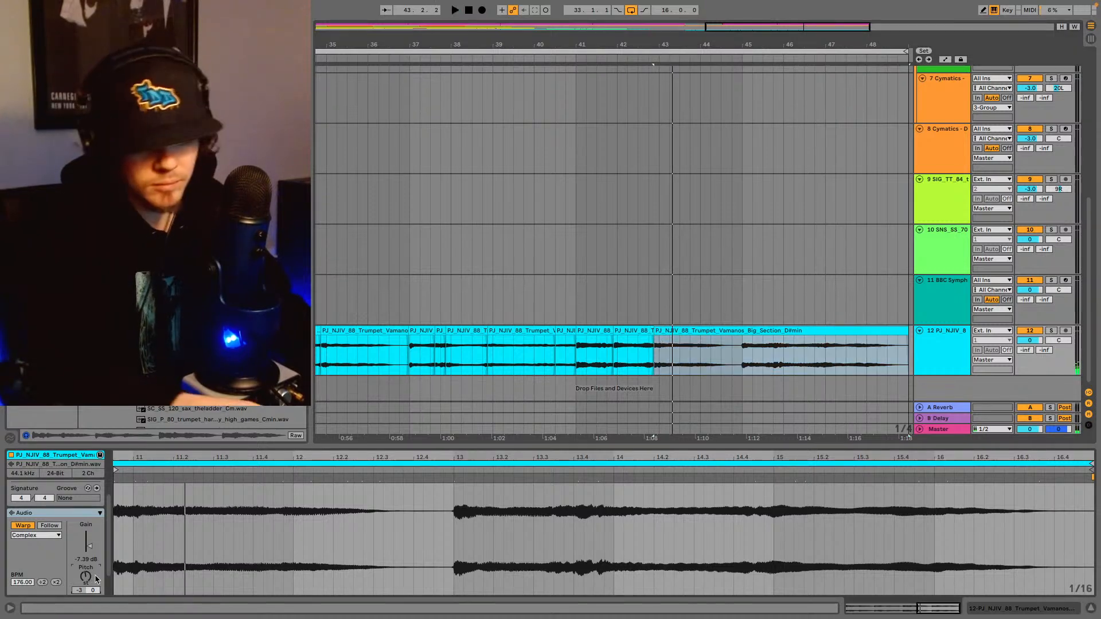
key(Up)
key(Up)
key(space)
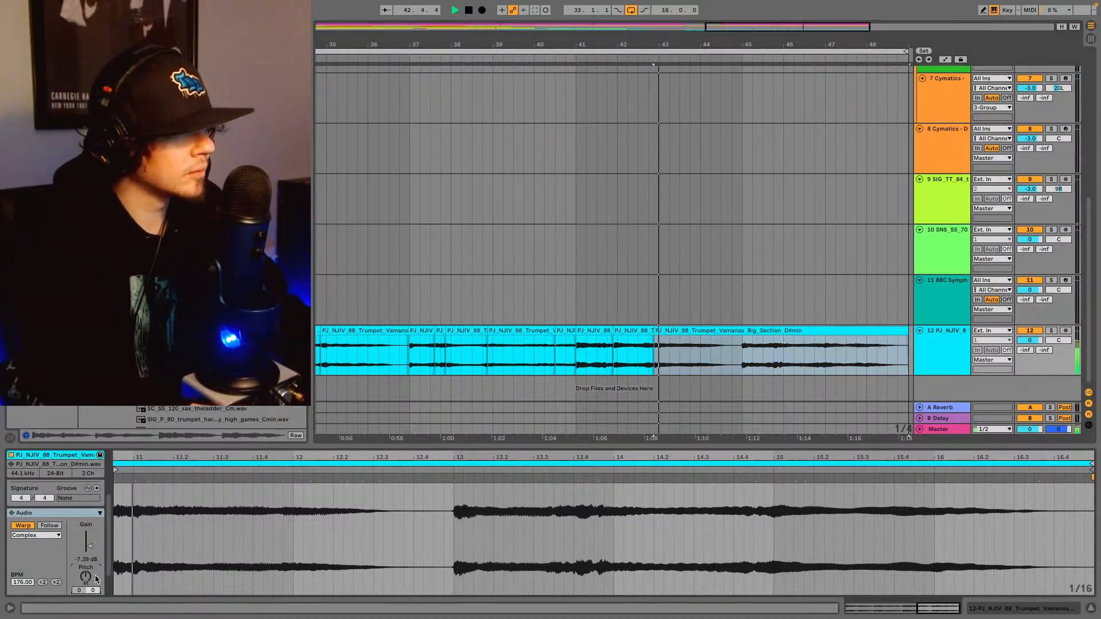
key(Up)
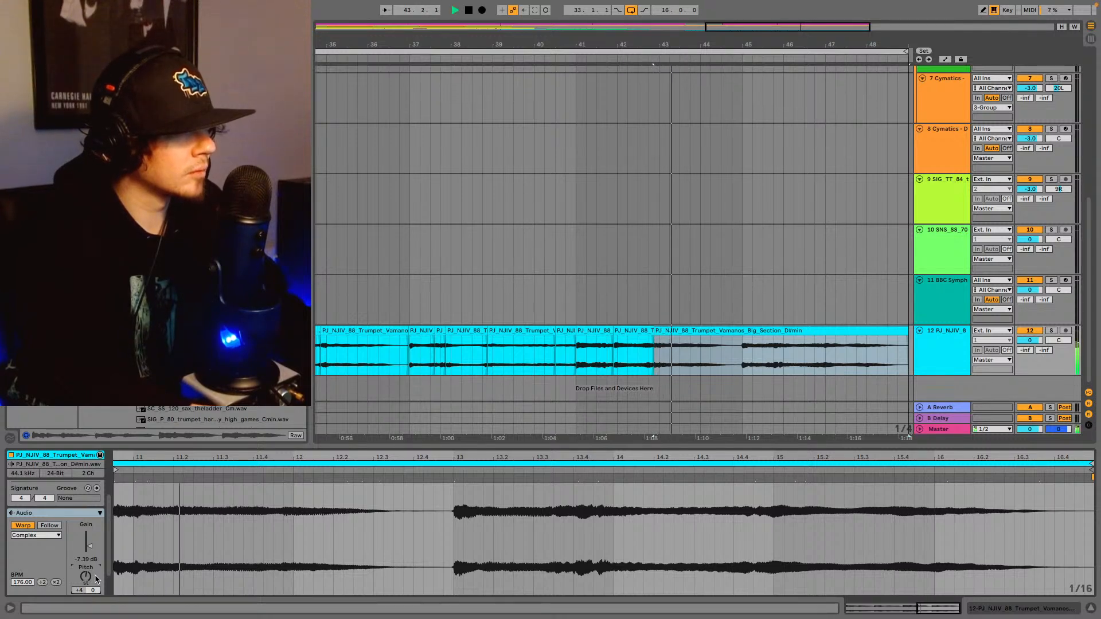
- Play back the trumpet clip starting at 41.4.3, then the phrase from 40.4.1, to check the transposed notes
click(632, 326)
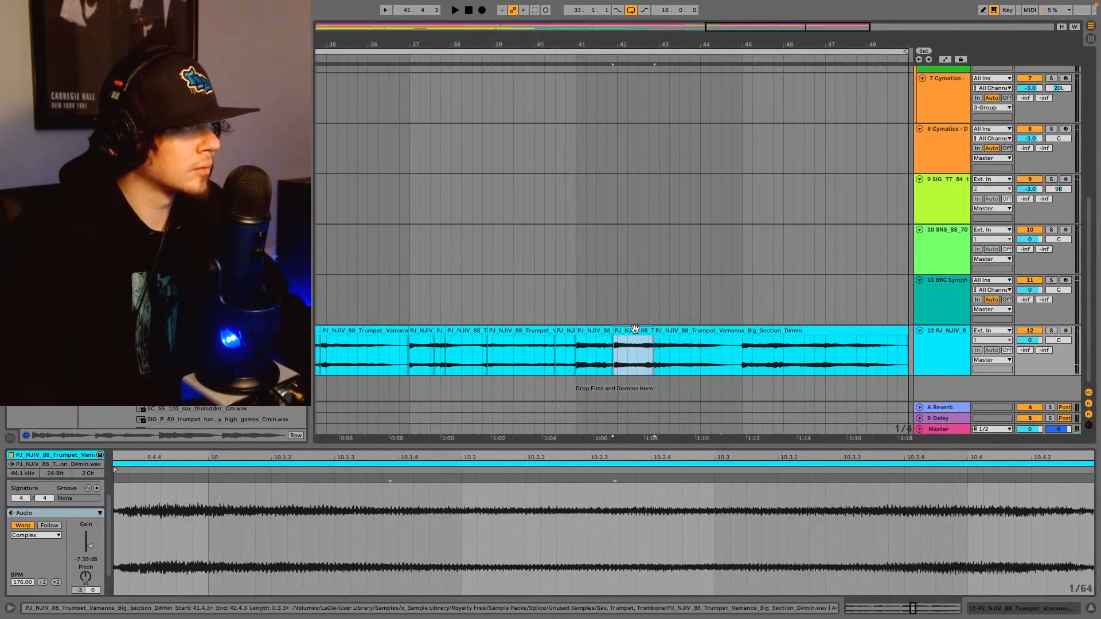
key(space)
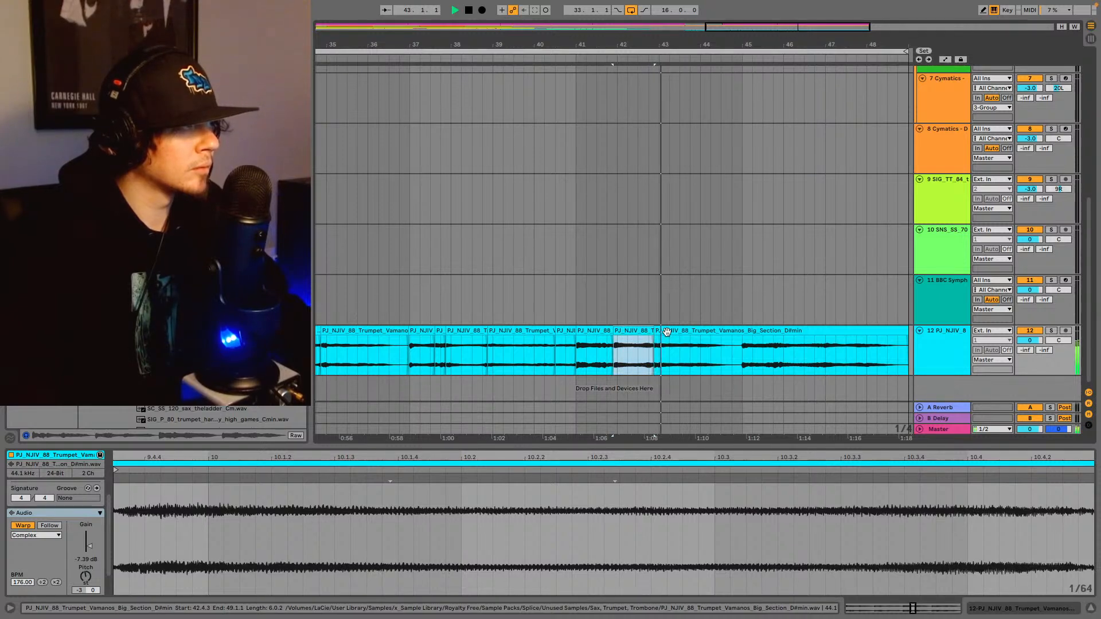
click(565, 362)
key(space)
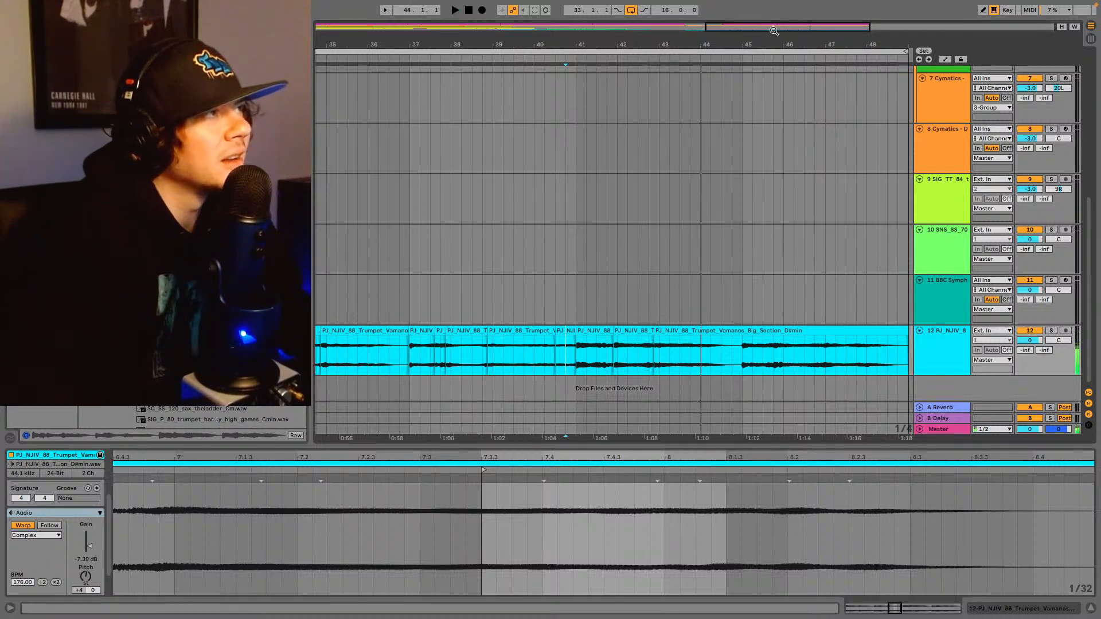
- Create a short crossfade ending at the cut between the two trumpet clips between 41.4.3 and 41.4.4
mouse_move(774, 30)
mouse_down()
mouse_move(774, 132)
mouse_move(706, 128)
mouse_move(768, 126)
mouse_move(769, 111)
mouse_move(809, 126)
mouse_move(802, 135)
mouse_move(787, 30)
mouse_up()
key(space)
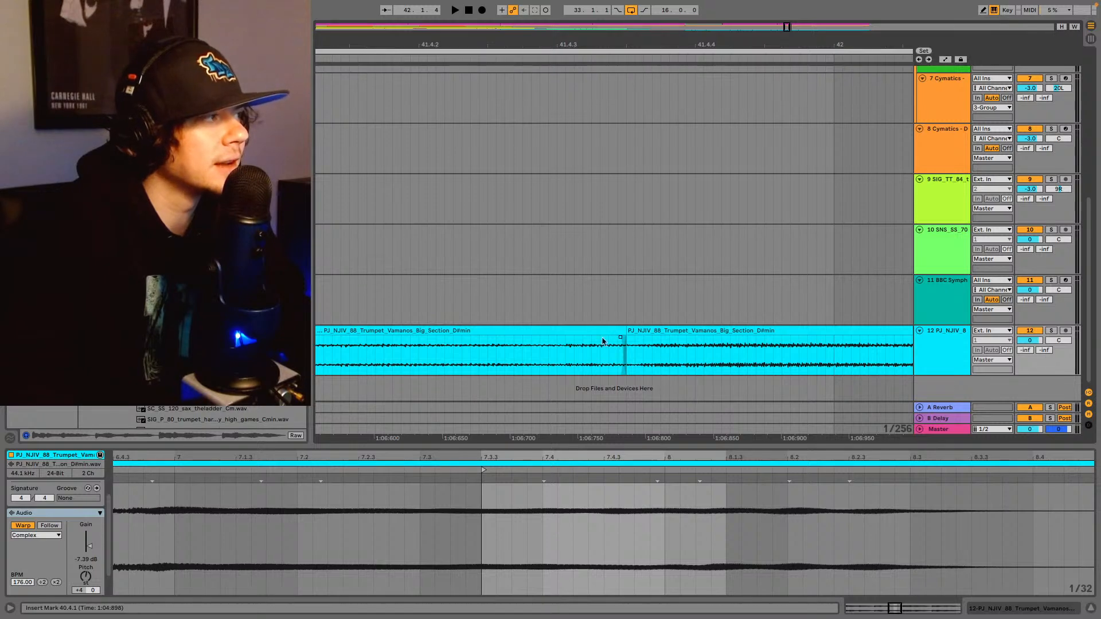
click(620, 336)
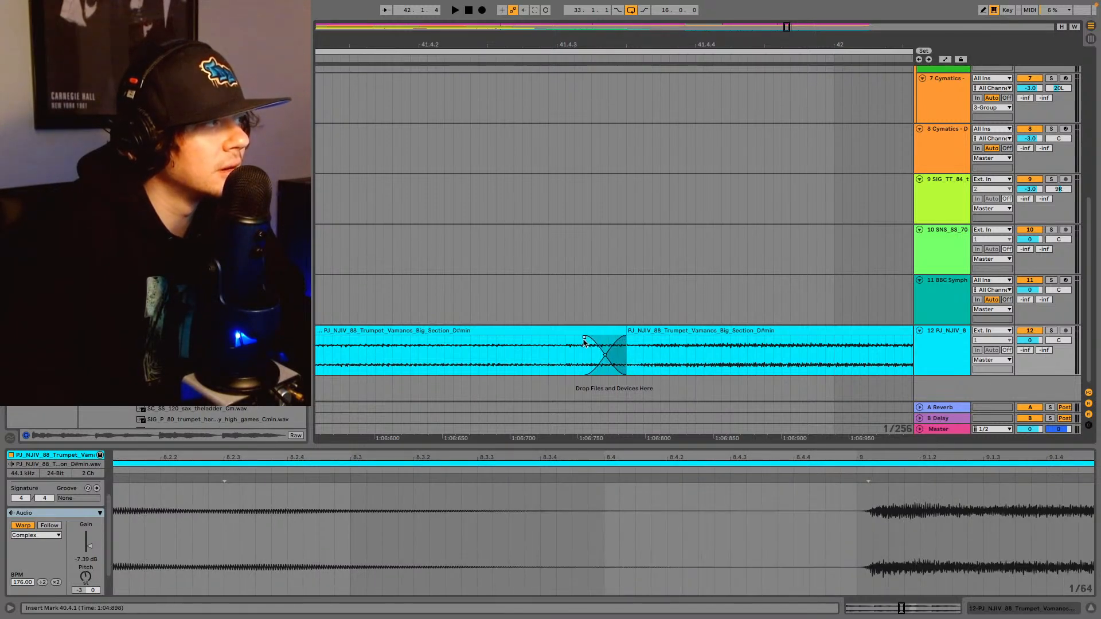
- Listen to the crossfaded cut near 41.4.3, first from just before it and again from 41.1.1
click(531, 366)
key(space)
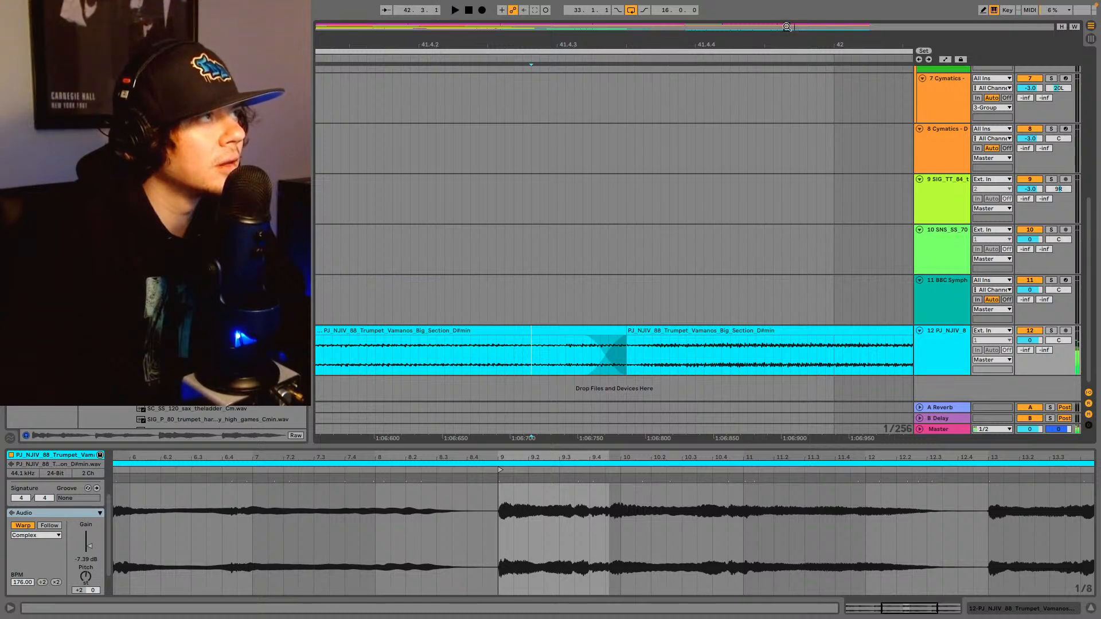
drag(787, 27, 786, 5)
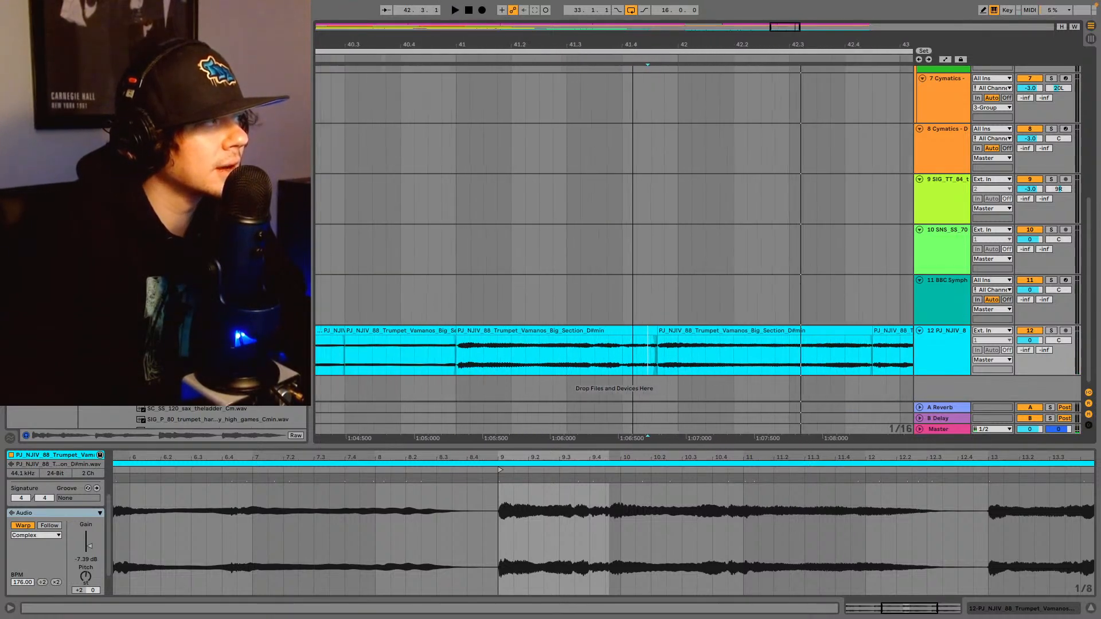
click(457, 355)
key(space)
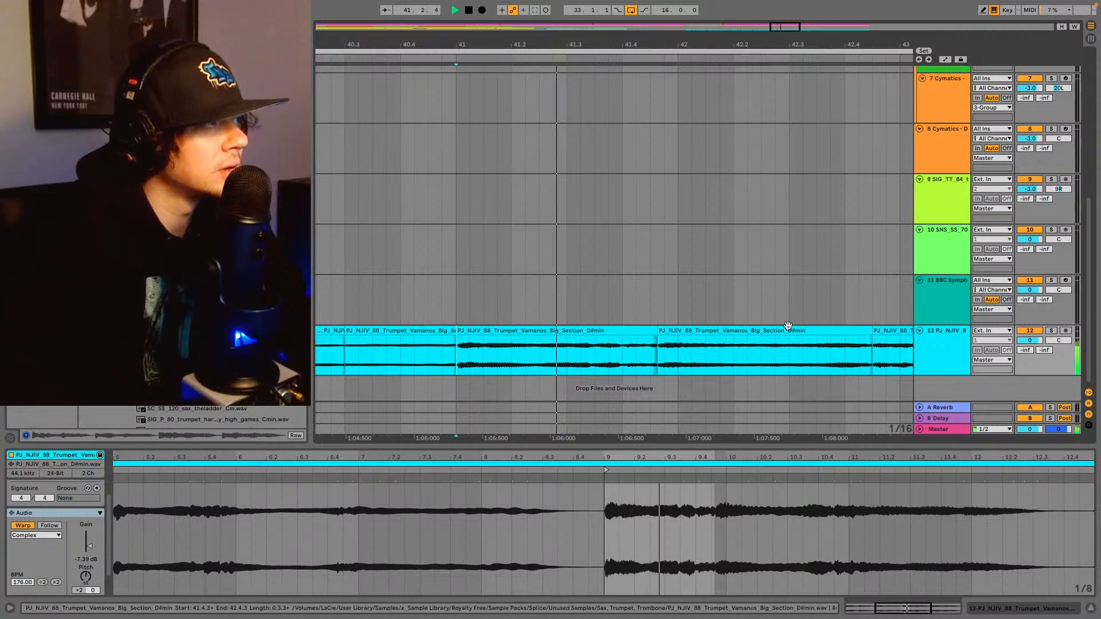
key(space)
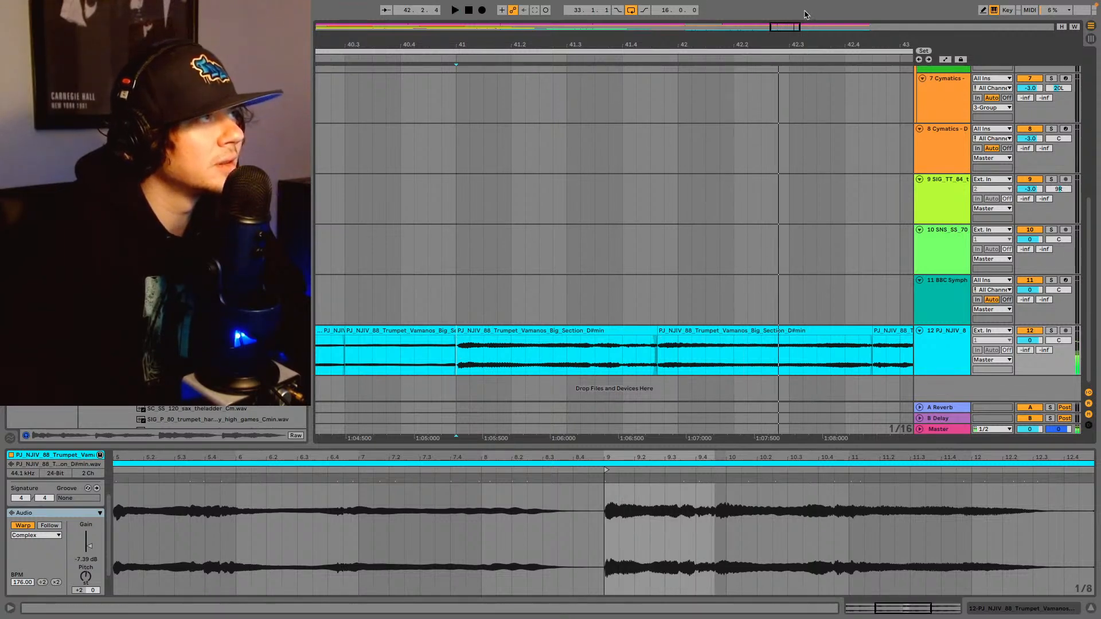
- Extend the earlier trumpet clip to just before 41.4.4 and crossfade it into the following clip from the old cut point
drag(788, 26, 789, 140)
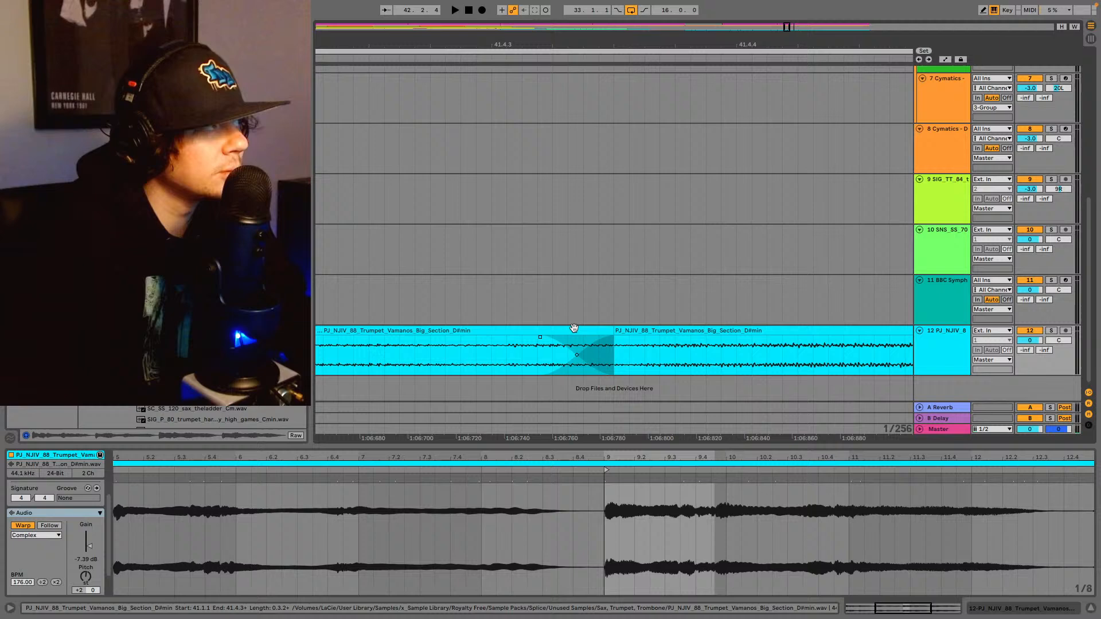
click(574, 328)
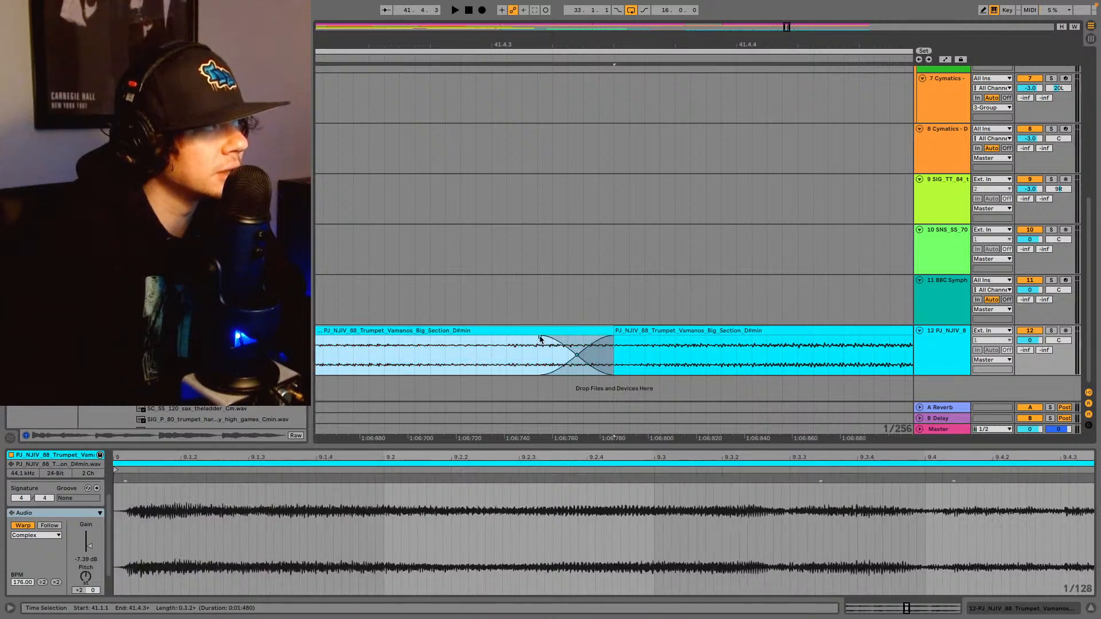
drag(540, 339, 683, 347)
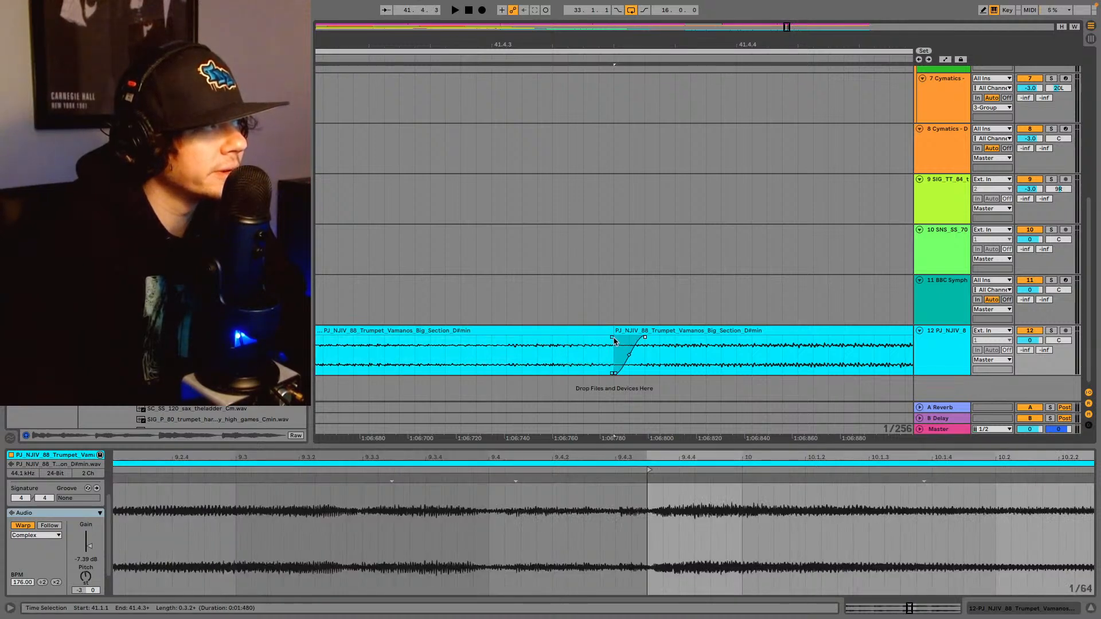
click(613, 341)
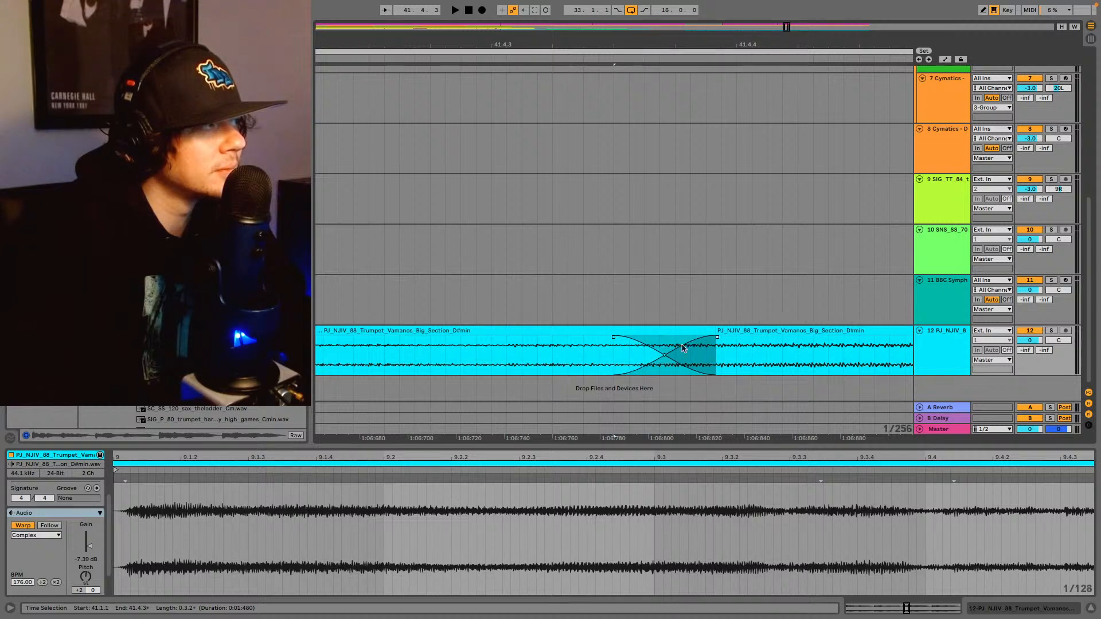
- Listen to the reworked crossfade from near 41.4.3, then replay the trumpet phrase from 41.1.1 and from 40.2.1
click(492, 359)
key(space)
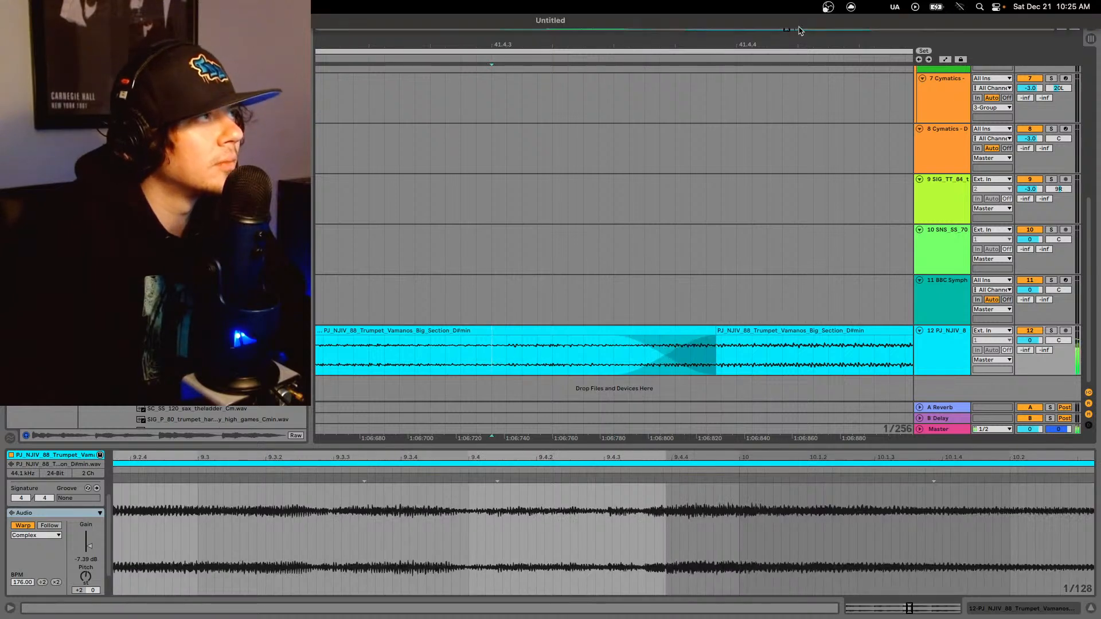
drag(787, 29, 787, 2)
click(477, 355)
key(space)
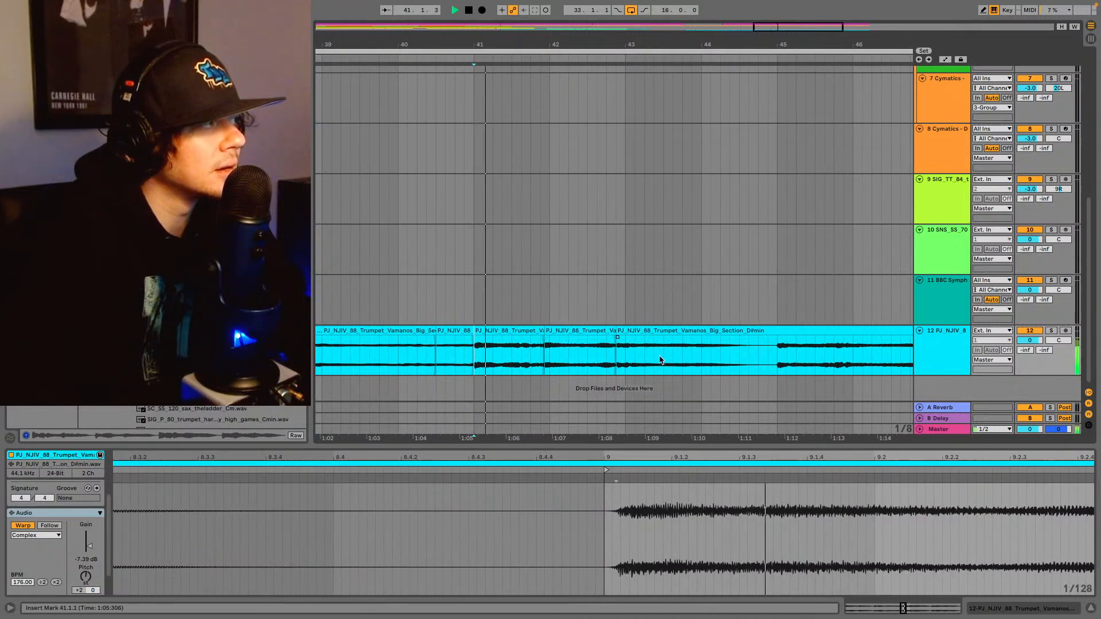
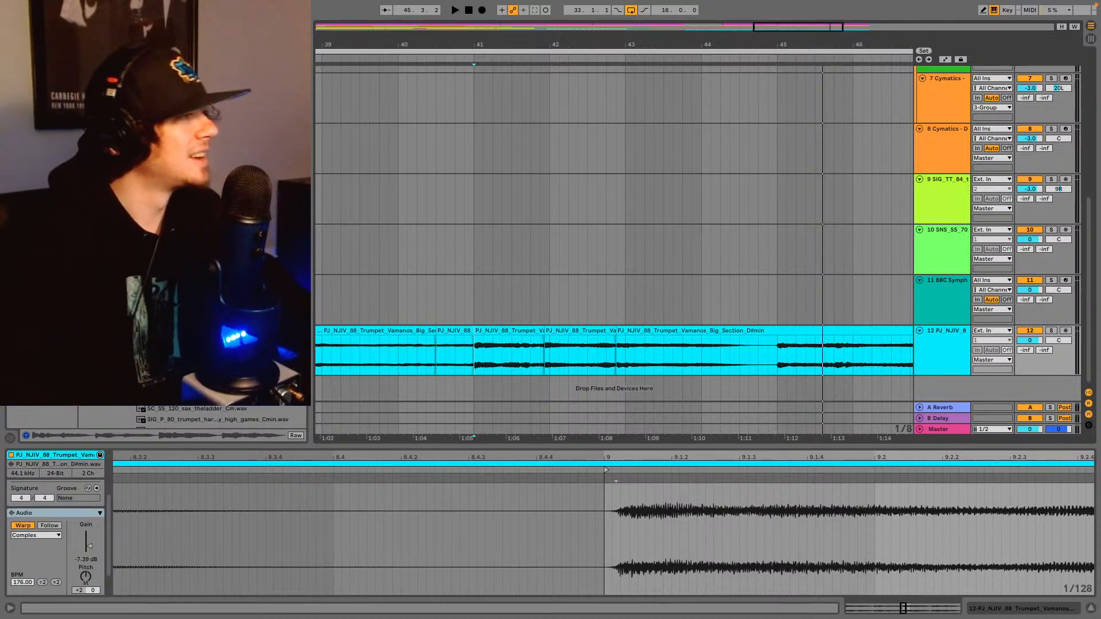
click(419, 358)
key(space)
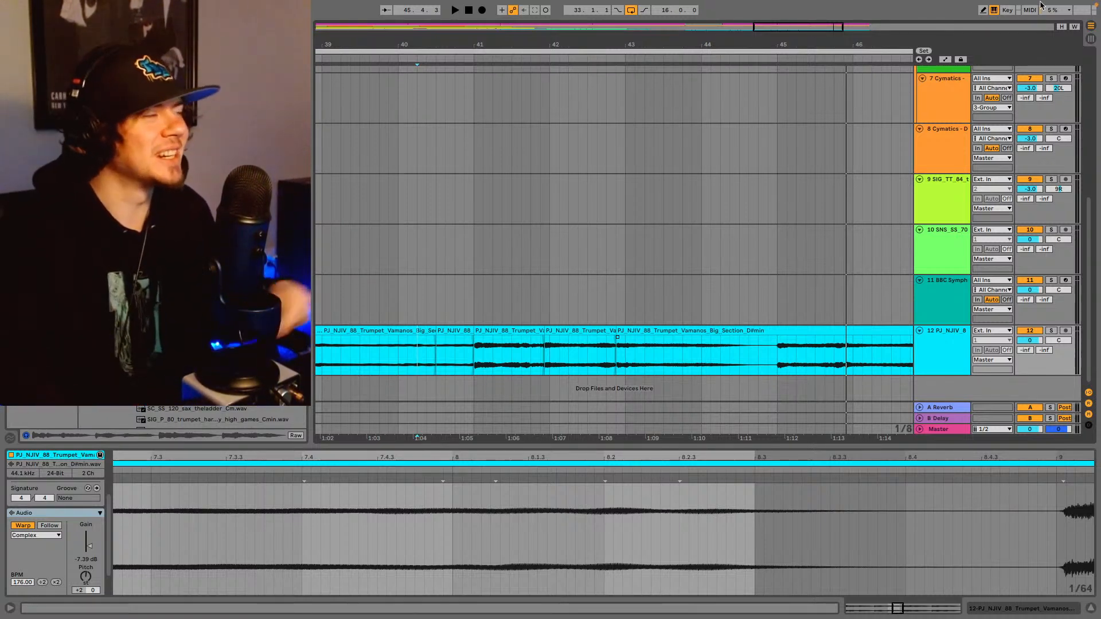
- Play the whole trumpet line on track 12 from 33.1.1
drag(818, 27, 821, 4)
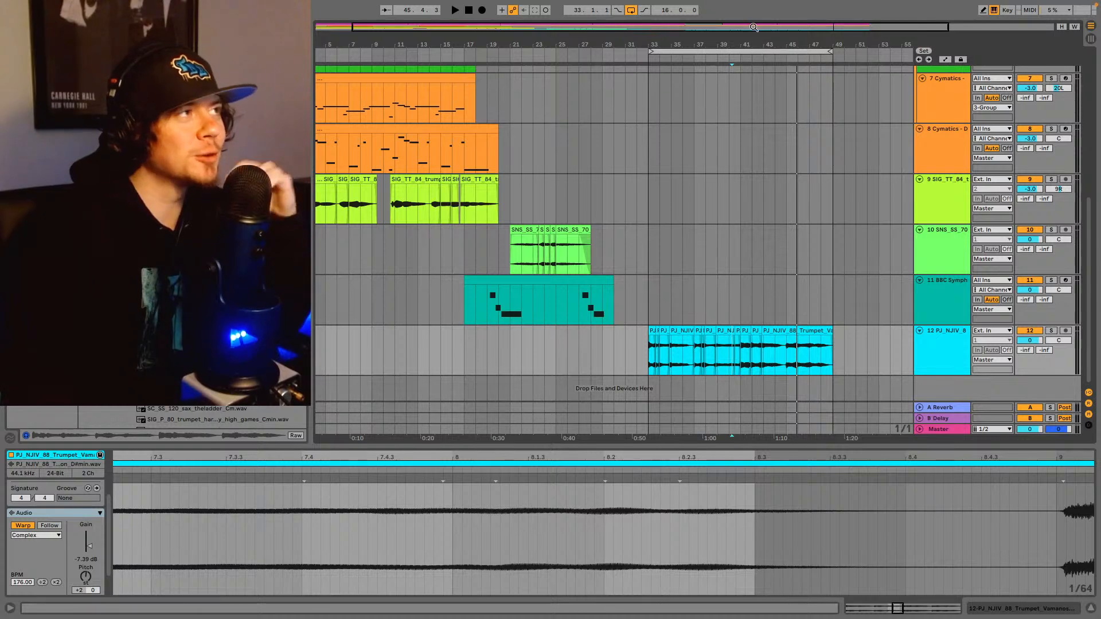
drag(754, 27, 721, 26)
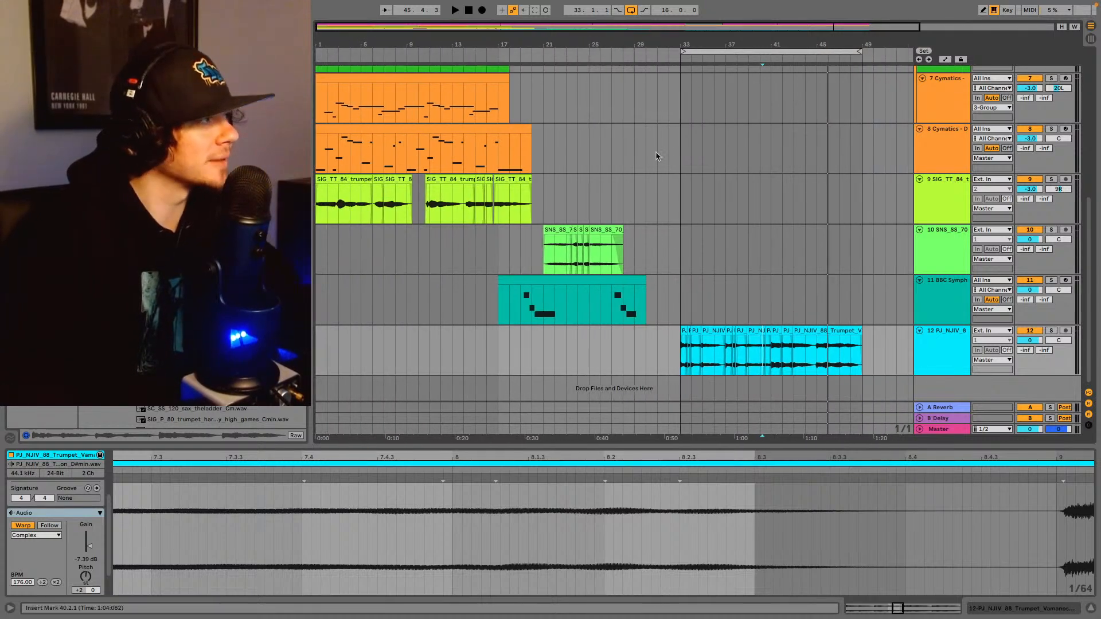
click(688, 363)
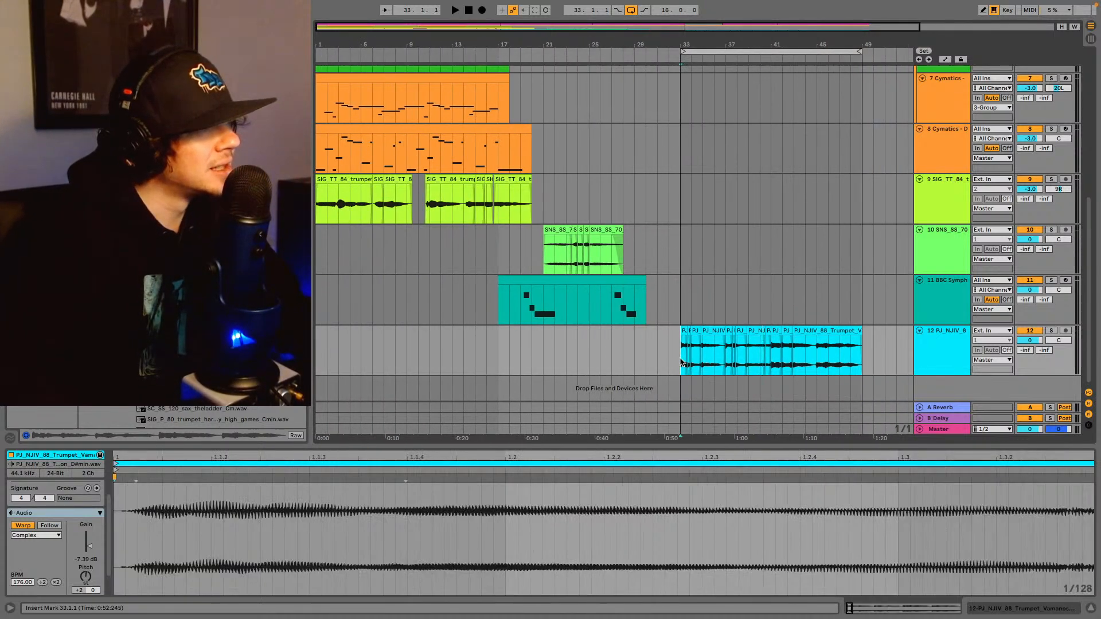
key(space)
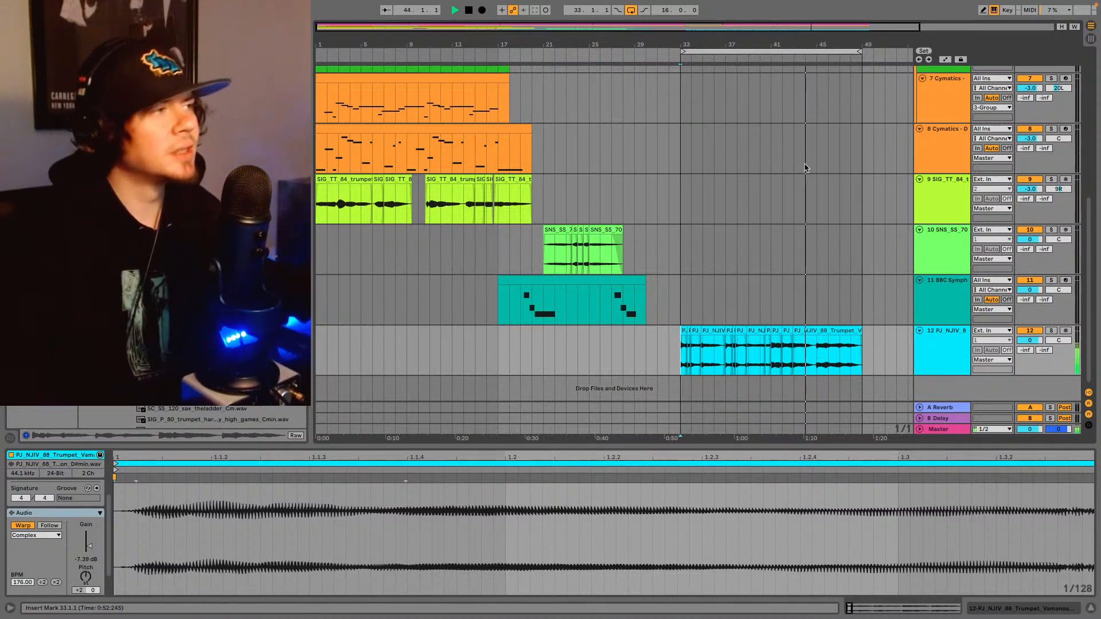
- Split the last trumpet clip at 44.4.4, just before the note at bar 45
drag(805, 31, 818, 78)
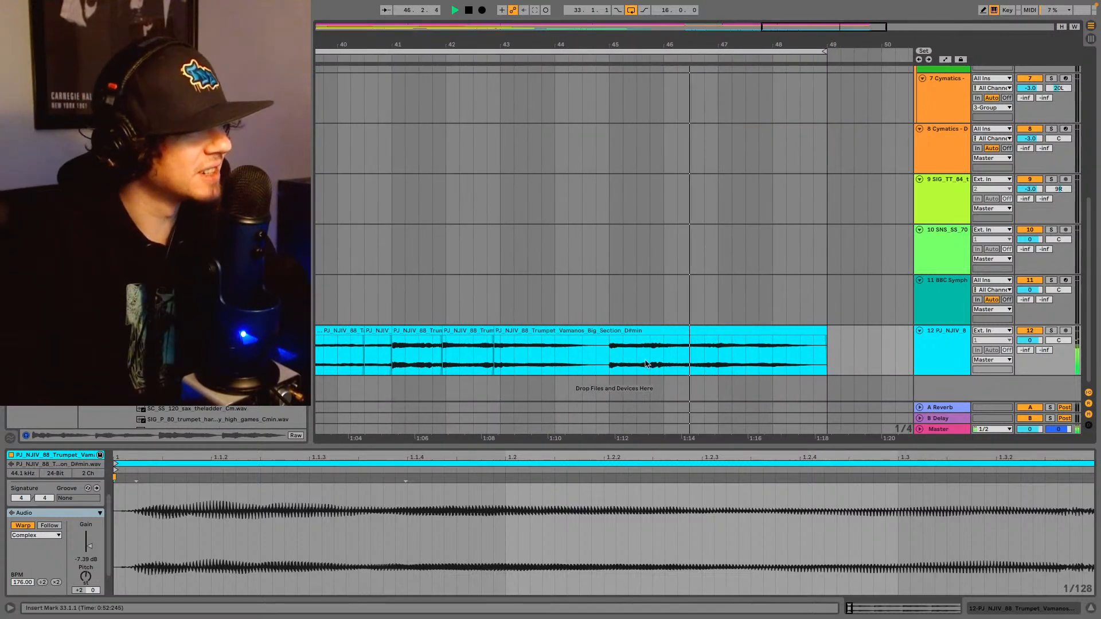
click(607, 356)
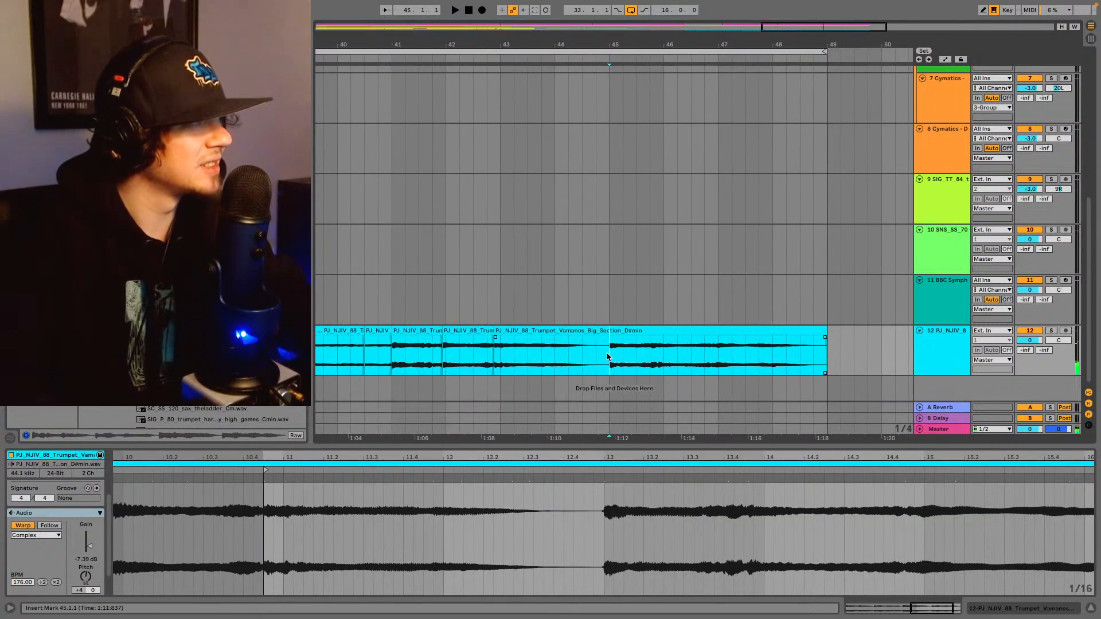
mouse_move(801, 30)
mouse_down()
mouse_move(817, 74)
mouse_move(803, 73)
mouse_move(822, 32)
mouse_up()
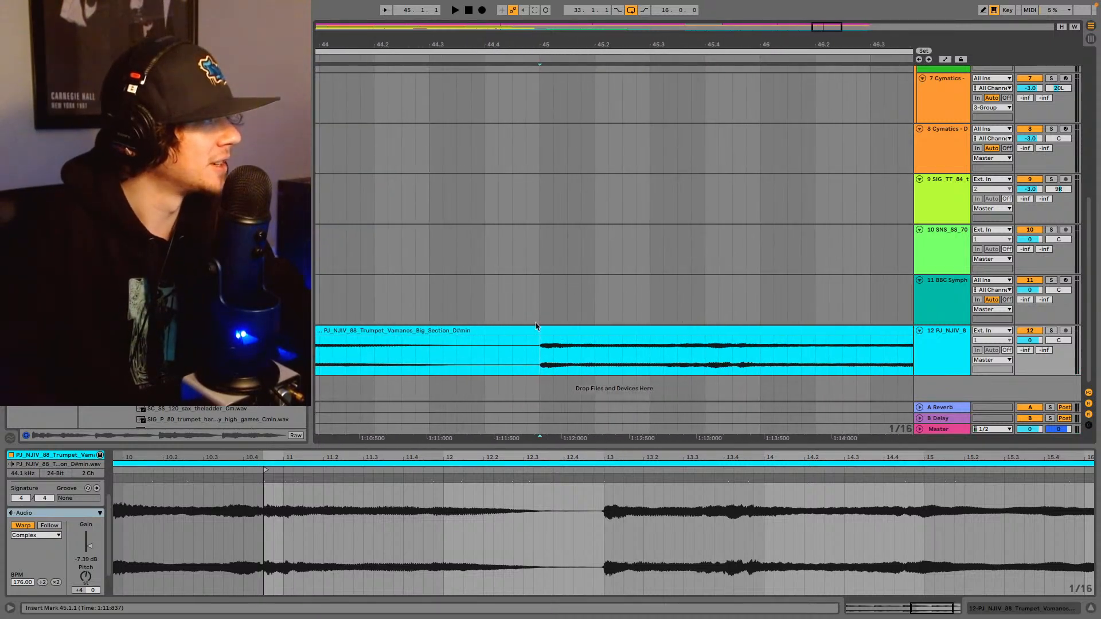
click(526, 356)
key(ctrl+e)
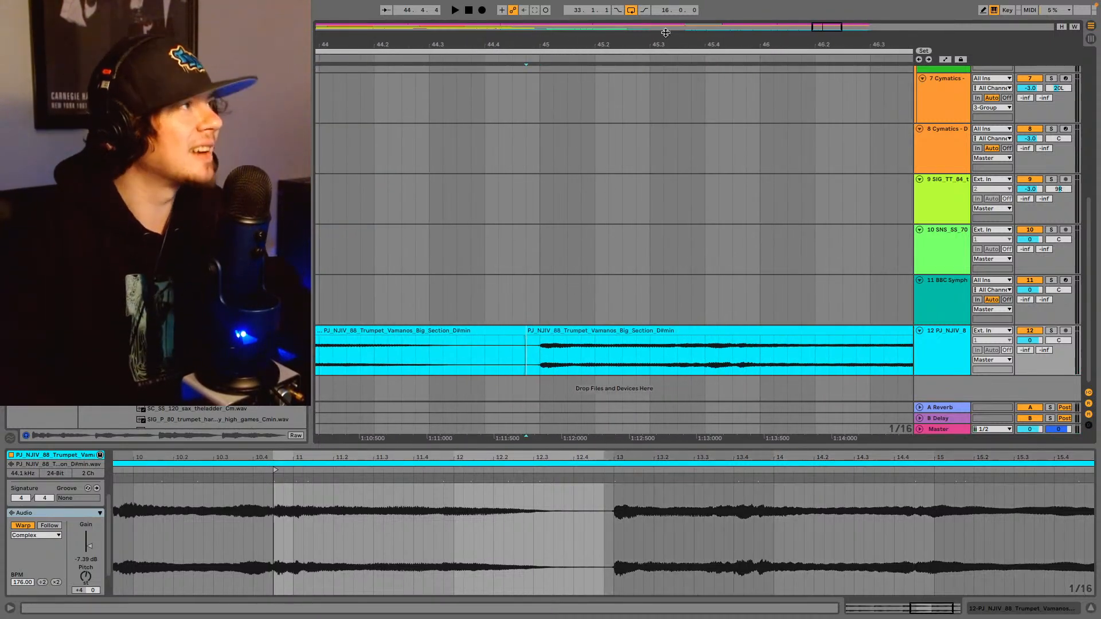
- Play the trumpet line from 41.1.1 and try the last clip, starting at 44.4.4, at +3 semitones
drag(815, 28, 805, 3)
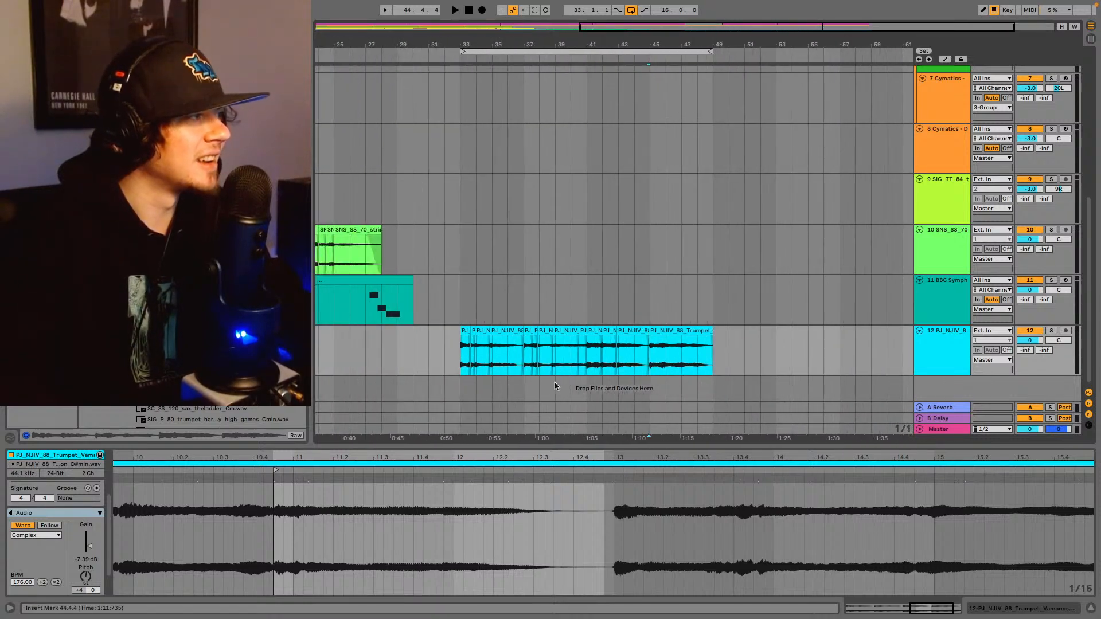
click(589, 360)
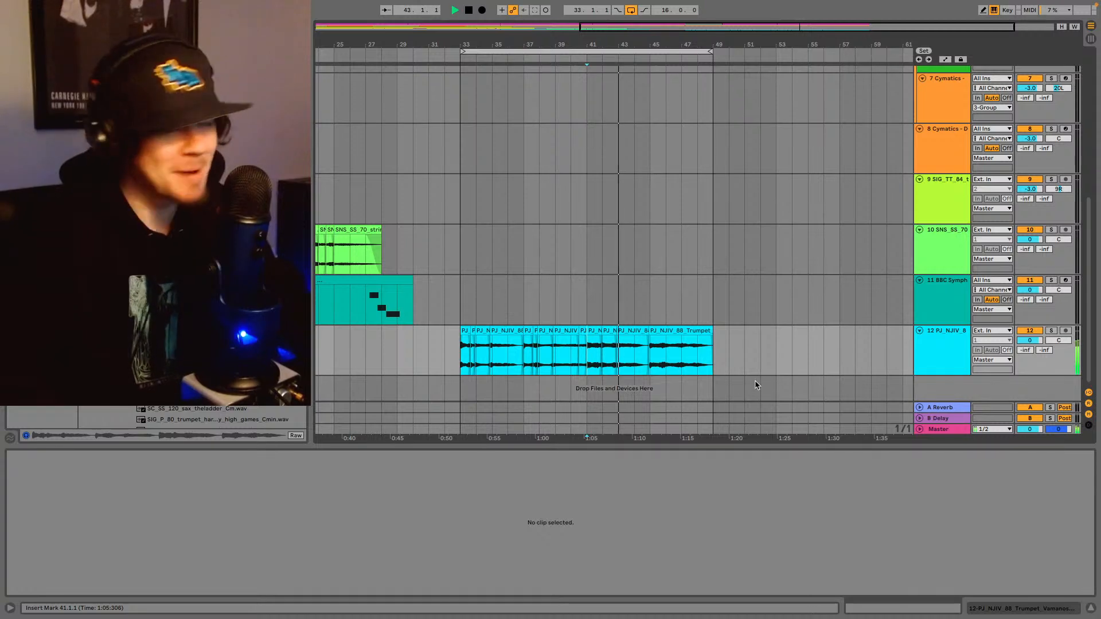
click(674, 333)
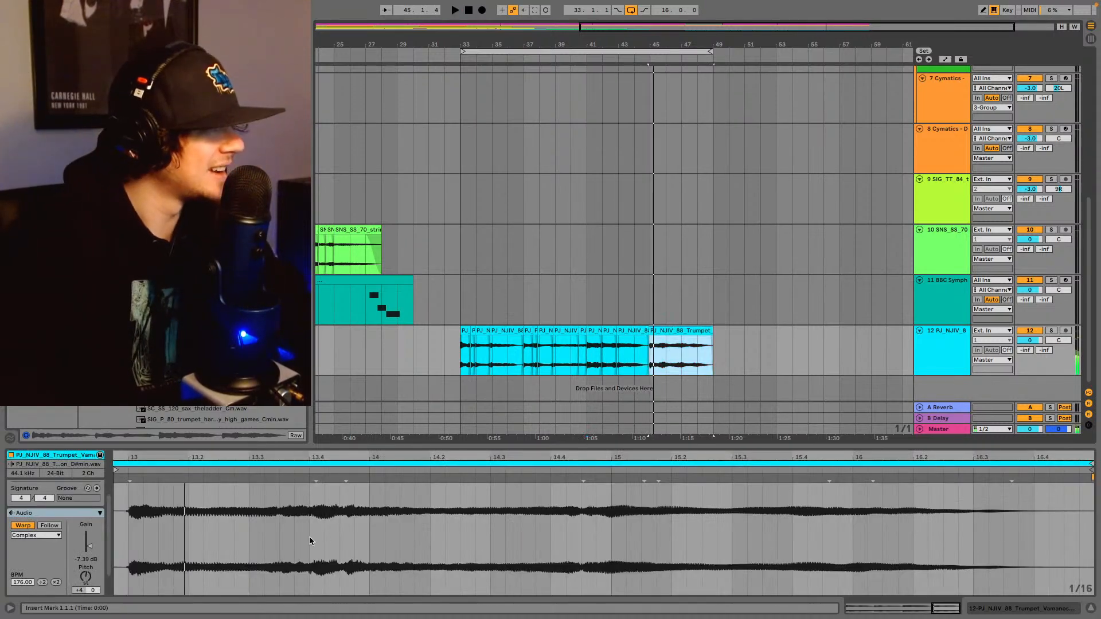
drag(91, 581, 90, 585)
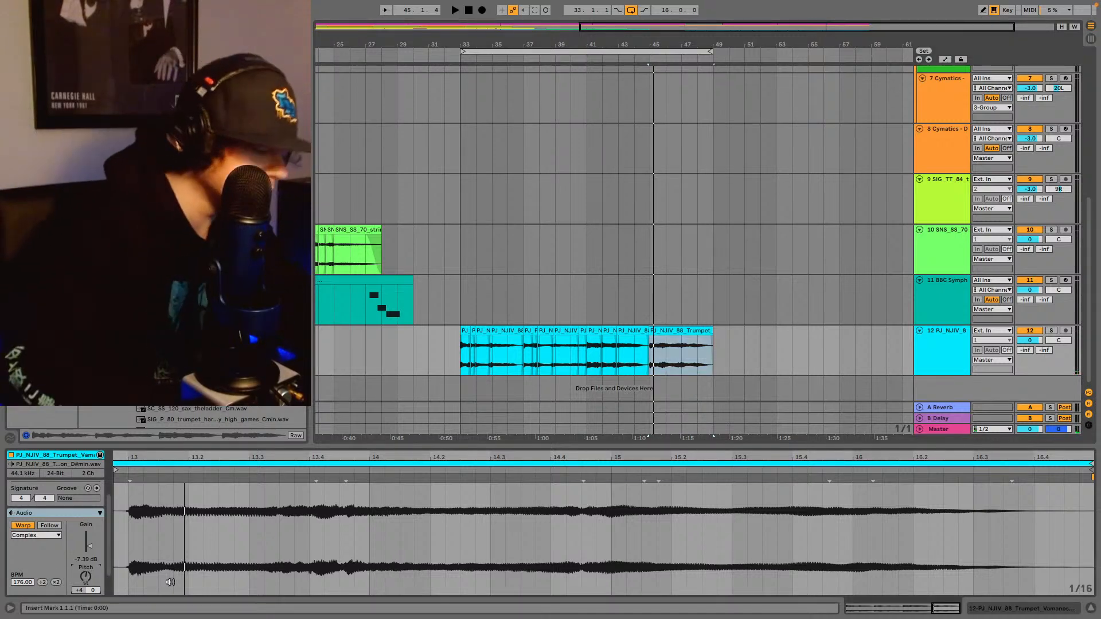
key(Down)
key(space)
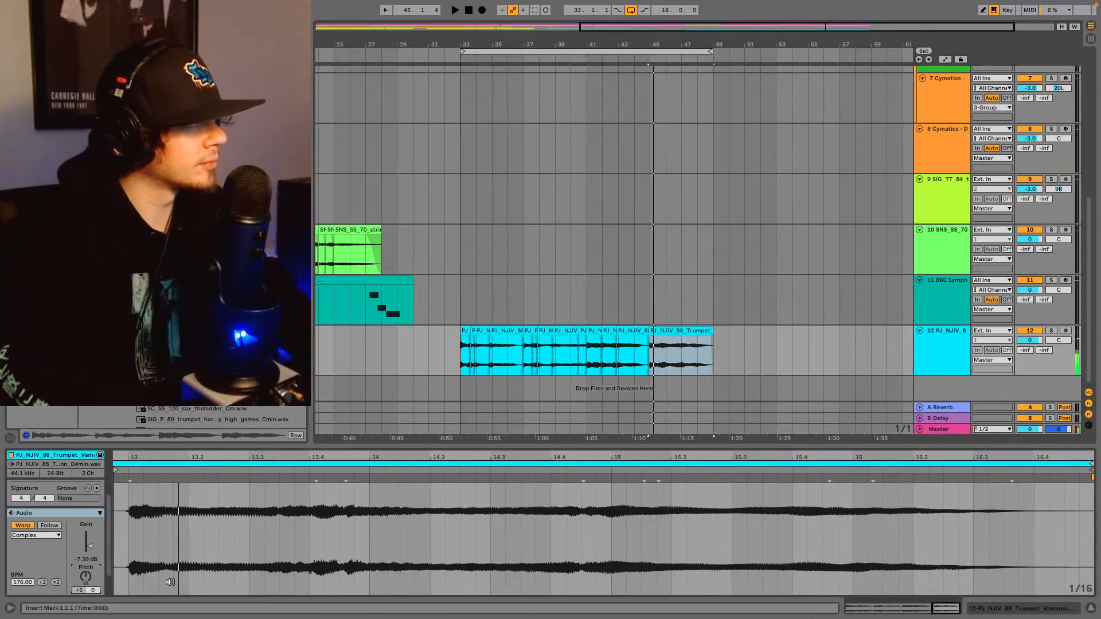
- Try the last trumpet clip at +1 and +2 semitones, then replay the line from around 41.1.1
key(Up)
key(Up)
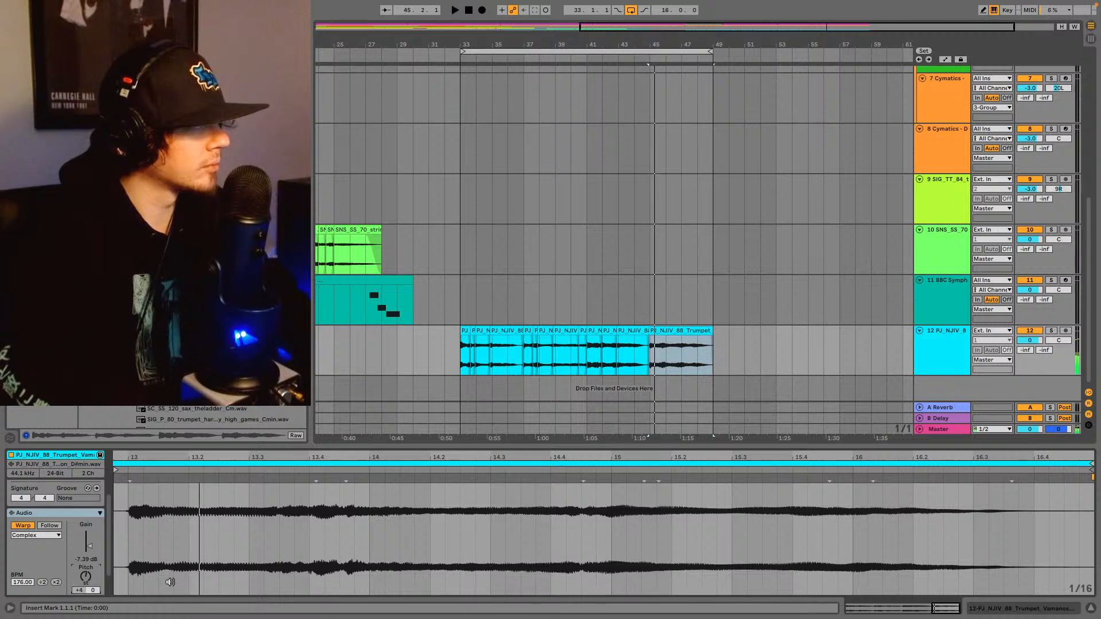
key(Down)
key(Down)
key(space)
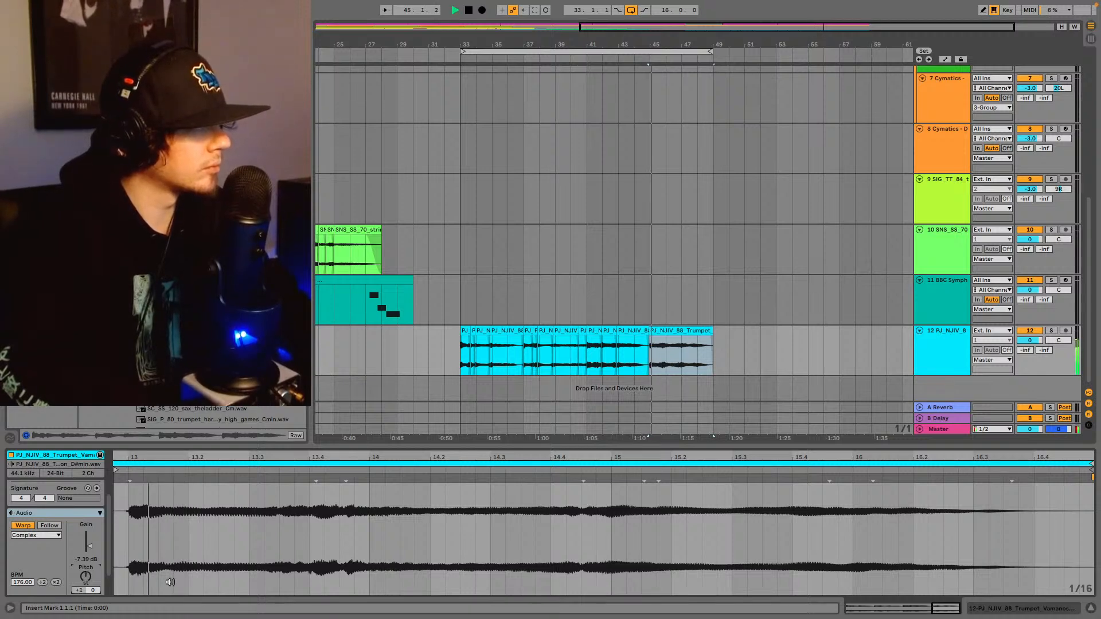
key(space)
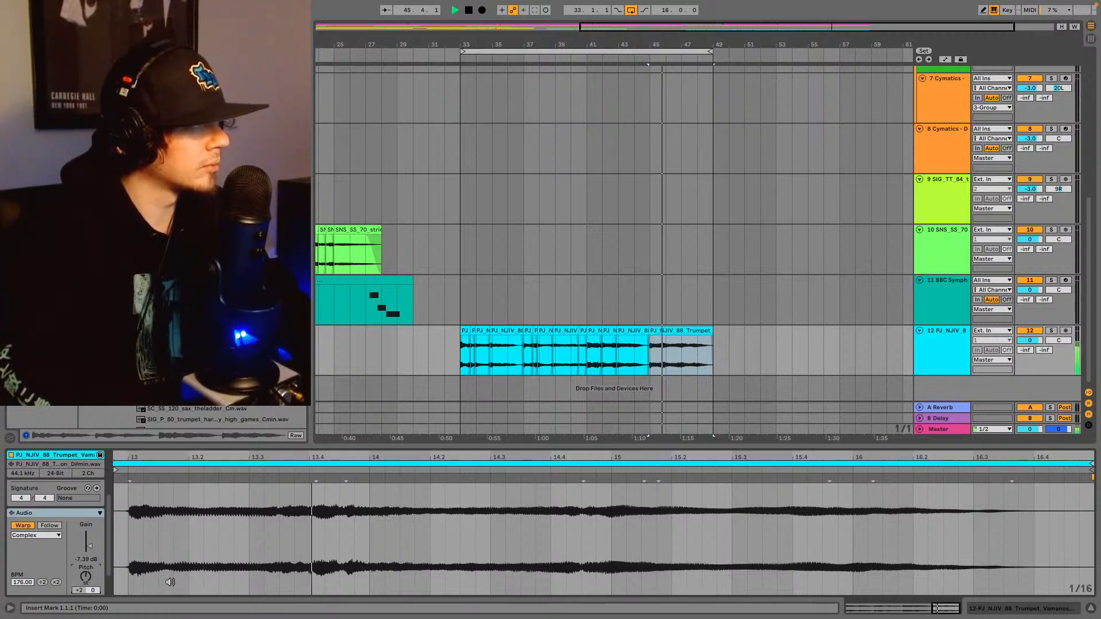
click(590, 356)
key(space)
- Set the last trumpet clip's transposition to 0 semitones, auditioning it at +1 on the way down
click(676, 331)
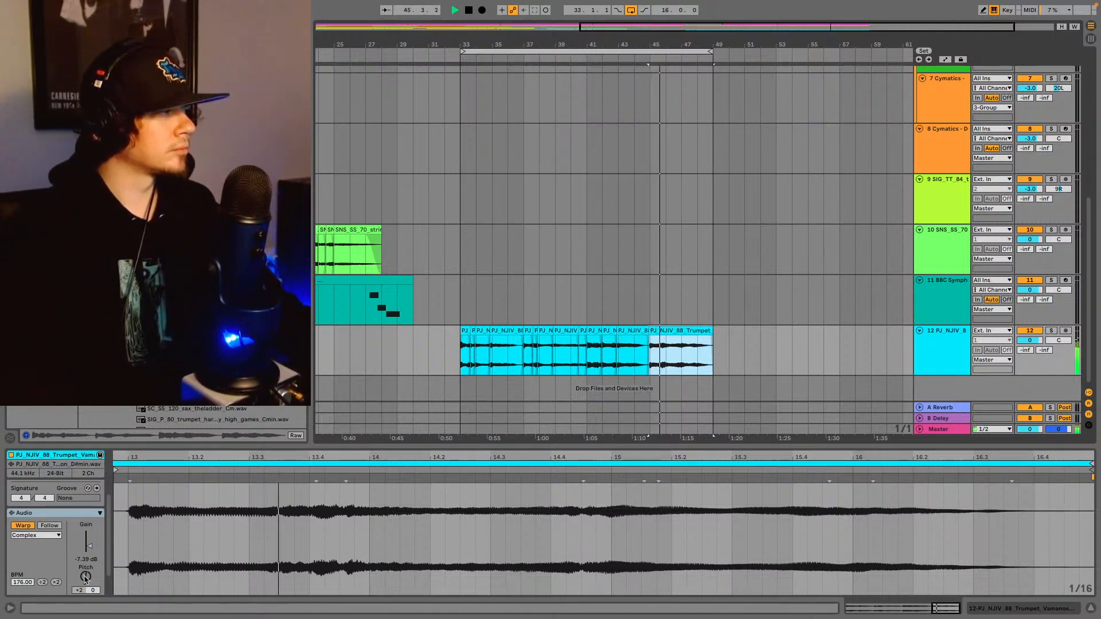
key(space)
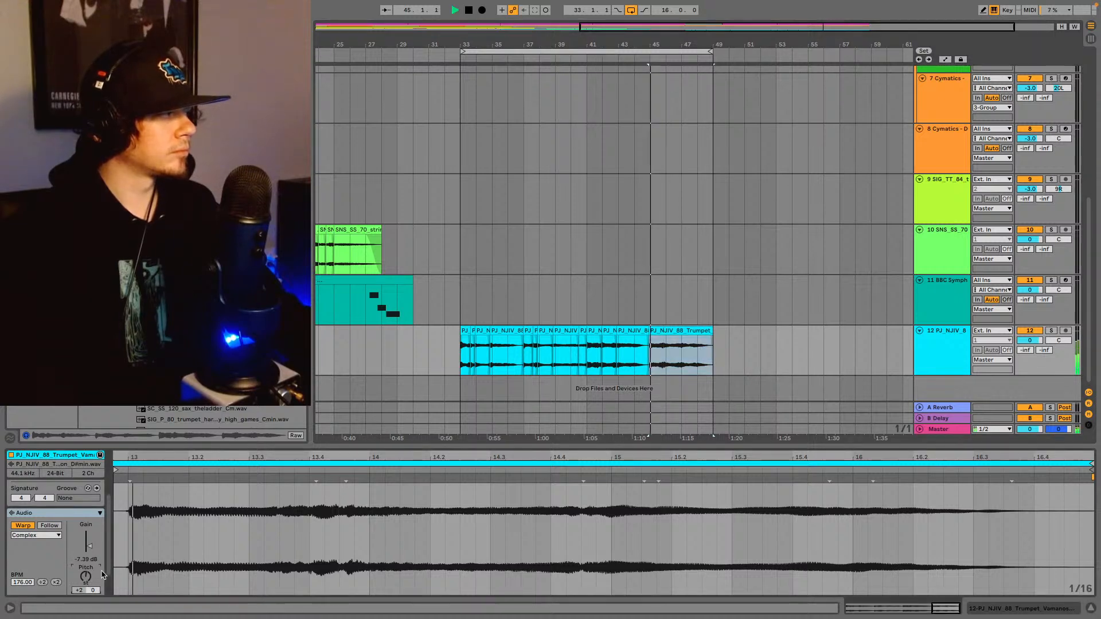
key(Down)
key(space)
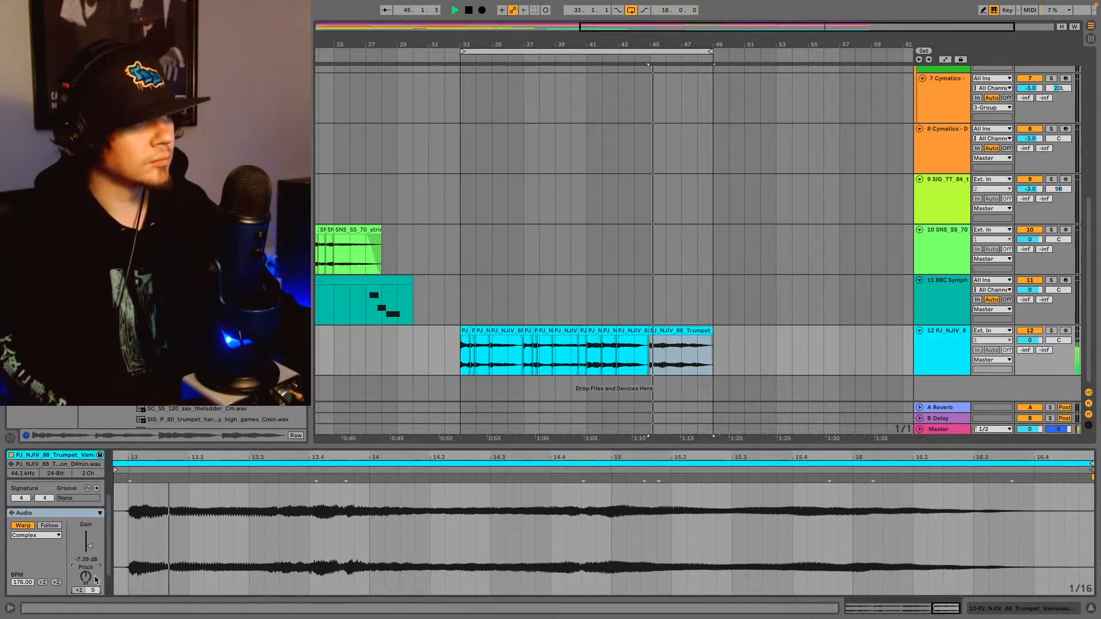
key(space)
key(Down)
key(space)
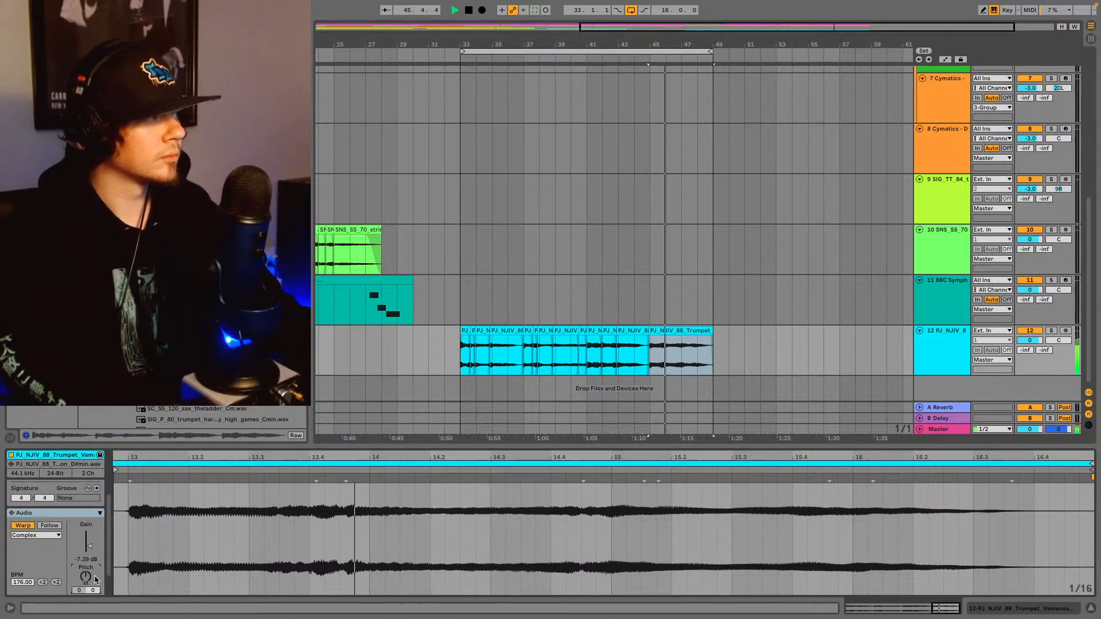
key(space)
key(space)
key(space)
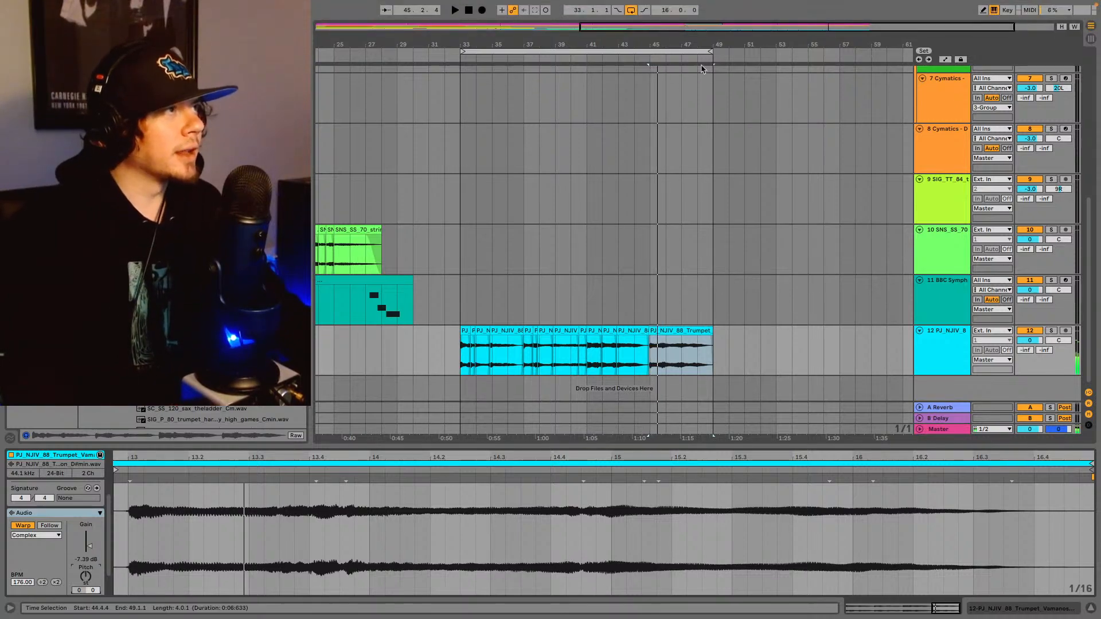
- Find the note change near 45.3.3 by ear and split the last trumpet clip just before 45.3.3
drag(709, 27, 817, 129)
mouse_move(818, 27)
mouse_down()
mouse_move(839, 40)
mouse_move(833, 68)
mouse_move(831, 29)
mouse_up()
key(space)
click(566, 361)
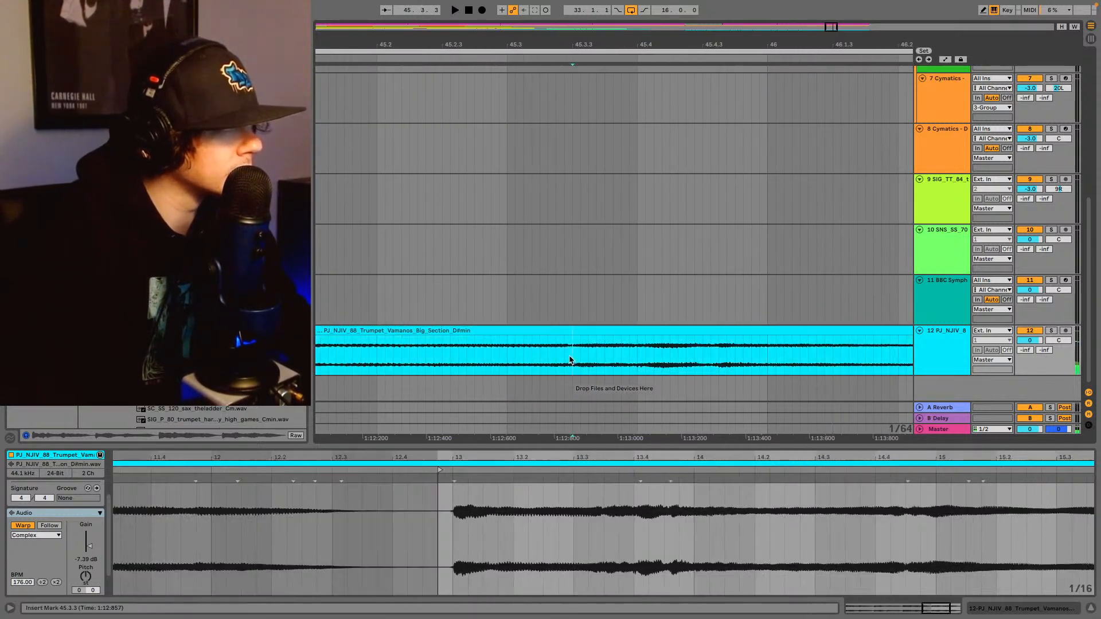
click(573, 357)
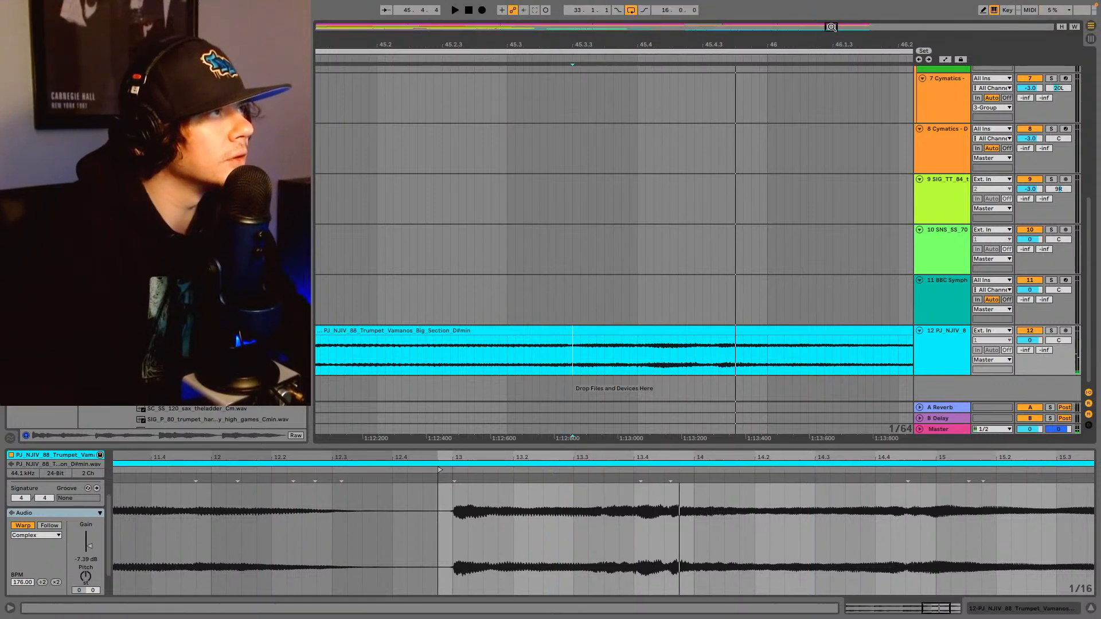
drag(832, 27, 832, 68)
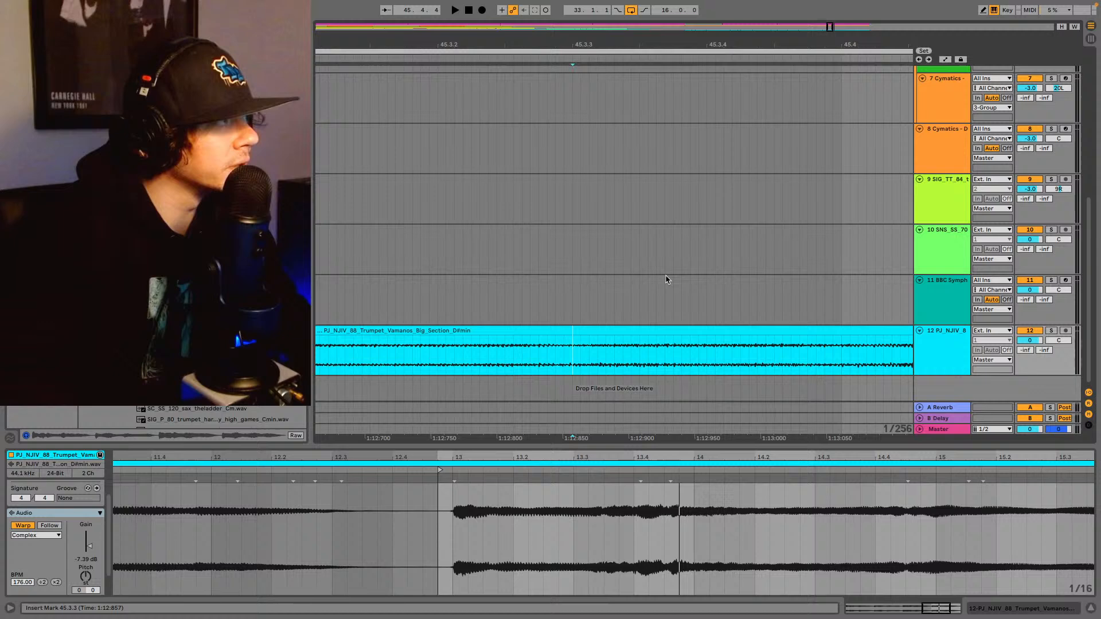
click(565, 357)
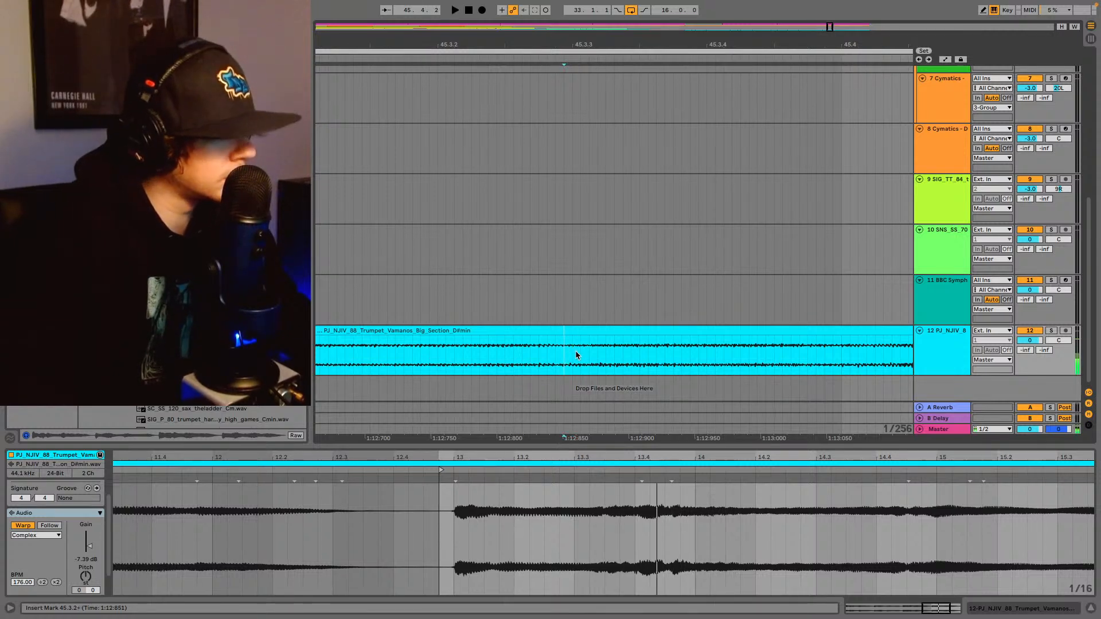
key(ctrl+e)
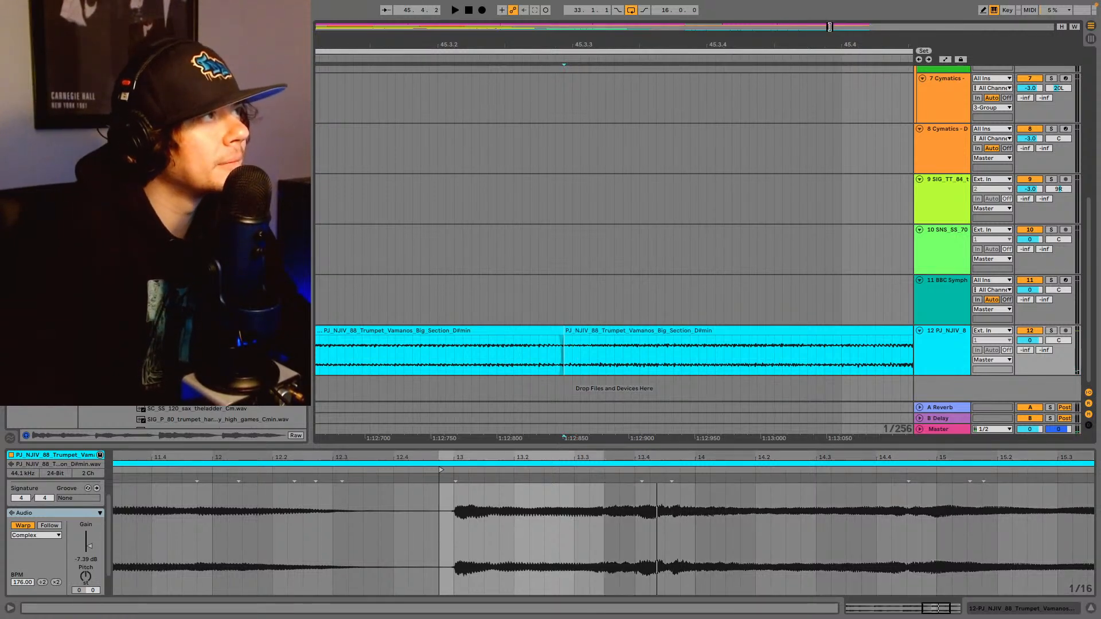
- Listen to the trumpet from the new cut near 45.3.3 and from shortly after 45.1.1
drag(830, 27, 835, 2)
key(space)
key(space)
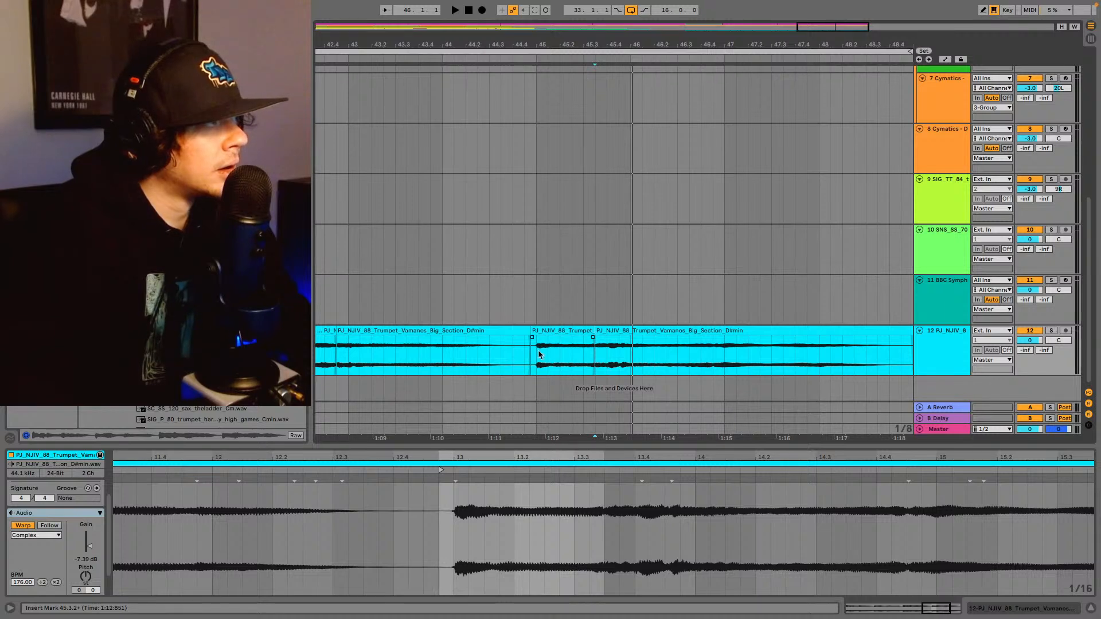
click(542, 353)
key(space)
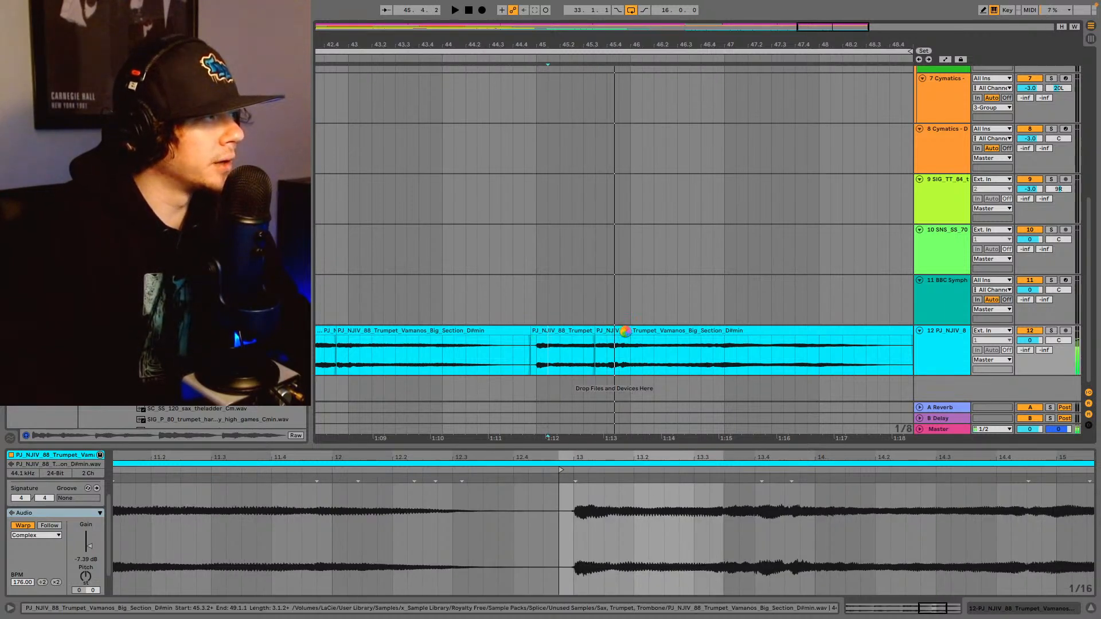
click(610, 358)
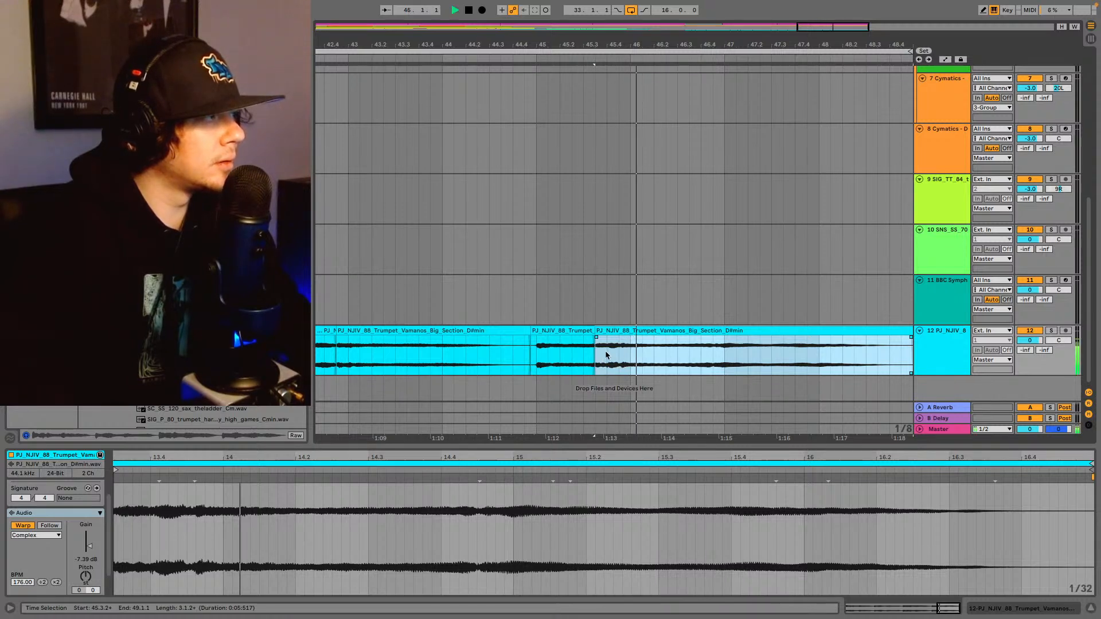
- Find the next note change by ear and split the last trumpet clip again just after 45.4.3
drag(851, 29, 872, 138)
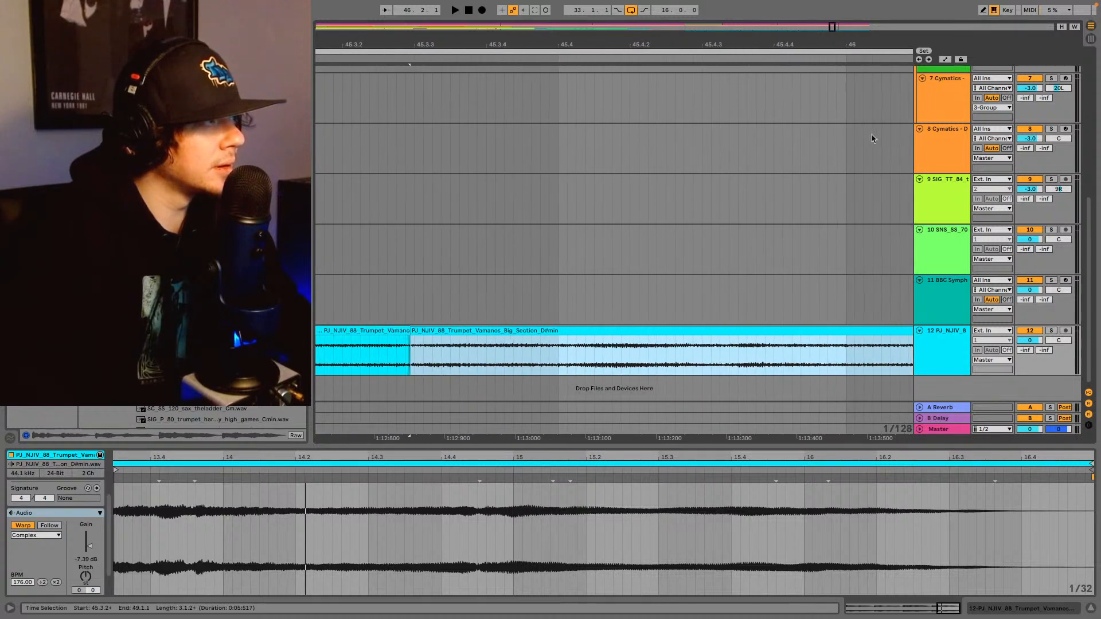
click(722, 359)
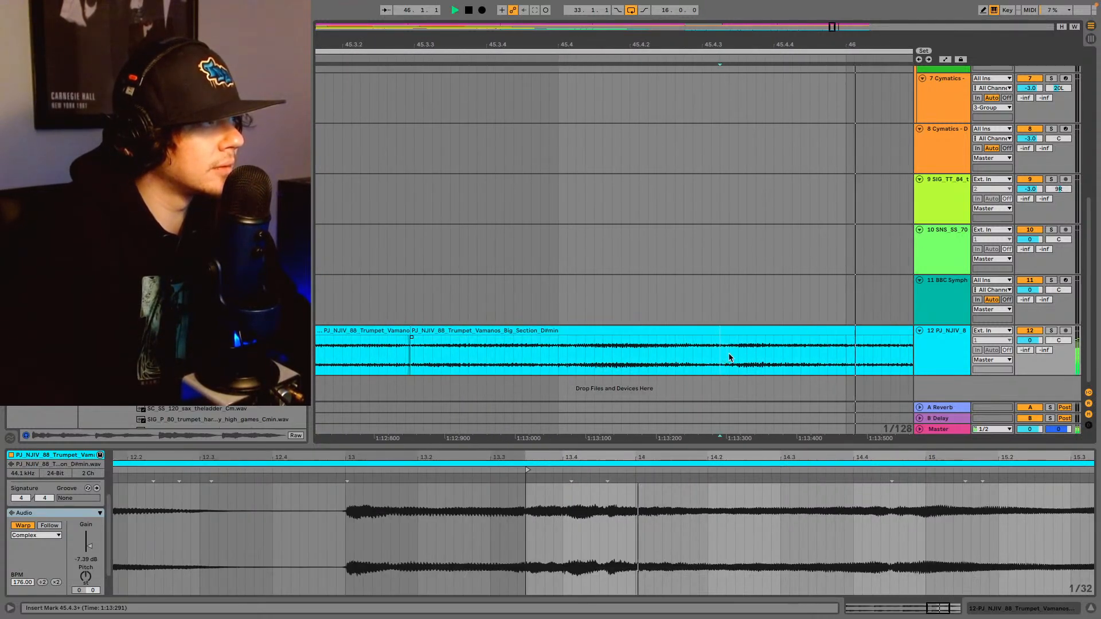
click(729, 358)
key(space)
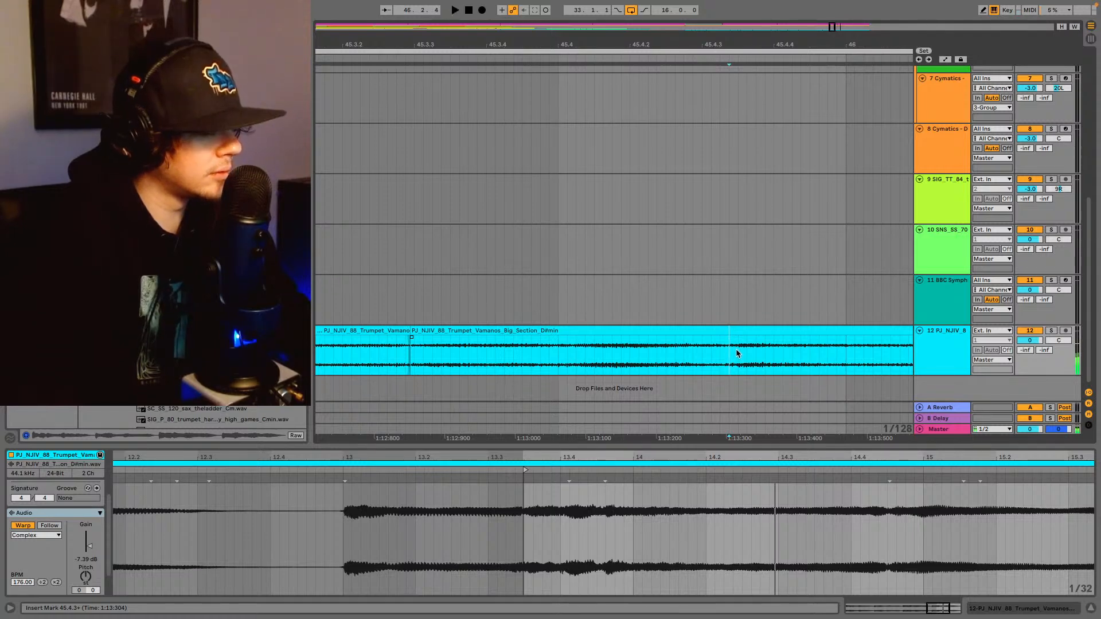
key(ctrl+e)
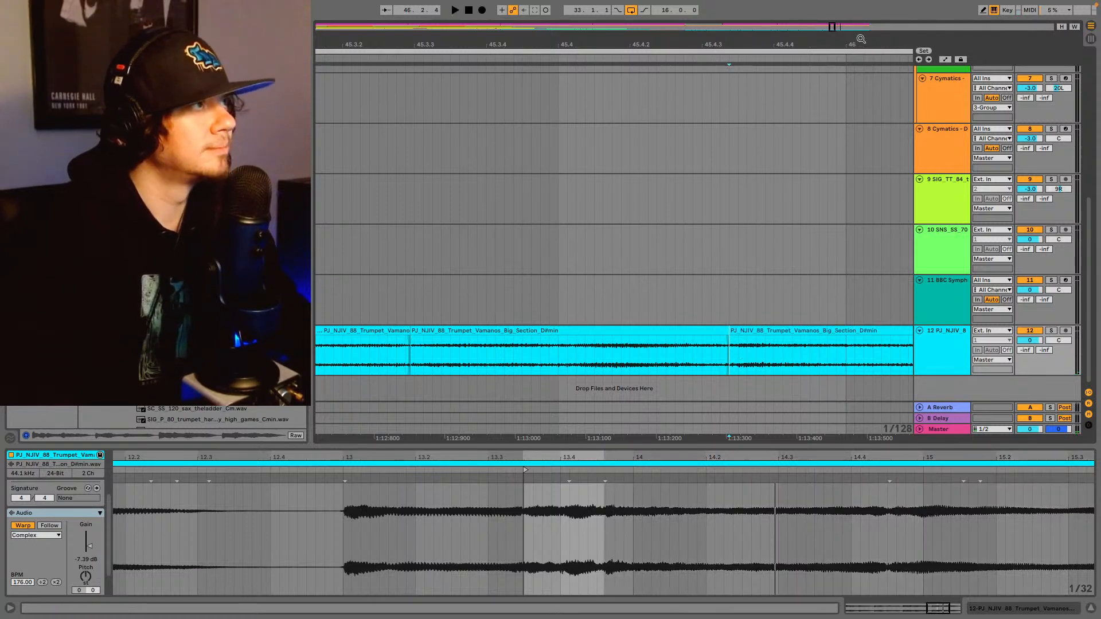
- Play the trumpet from 44.4.4 through both new cuts on track 12
drag(833, 28, 891, 225)
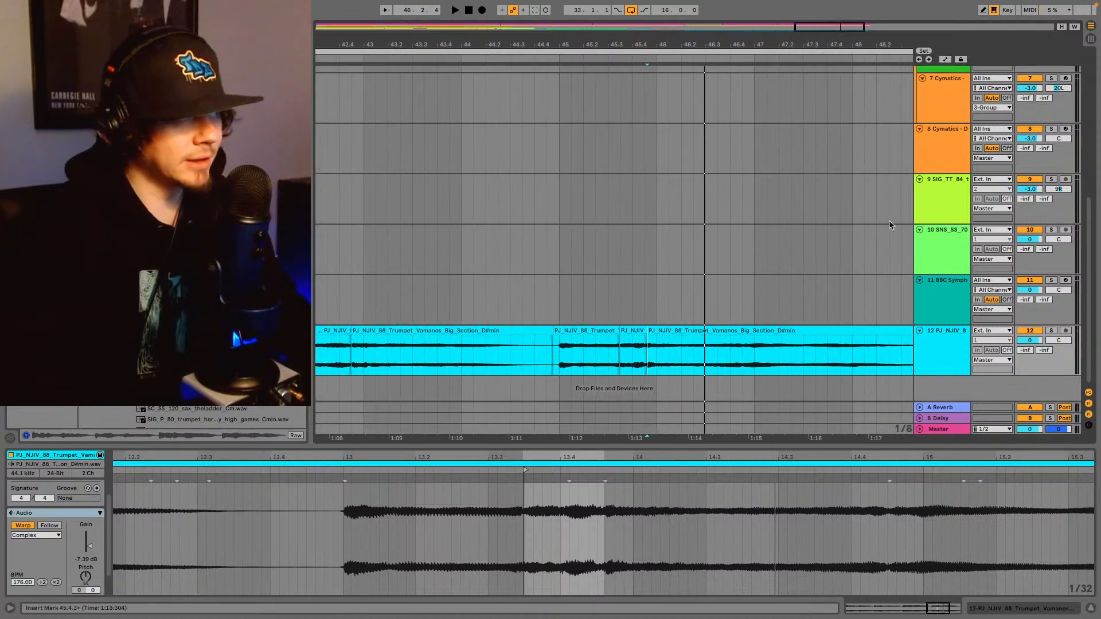
click(634, 332)
click(553, 359)
key(space)
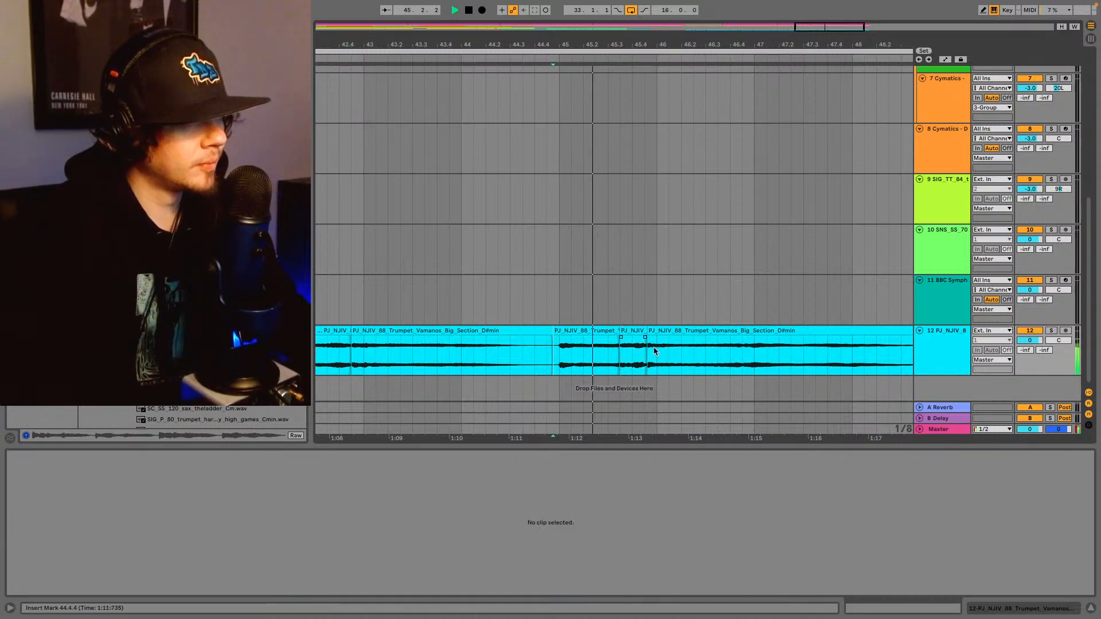
key(space)
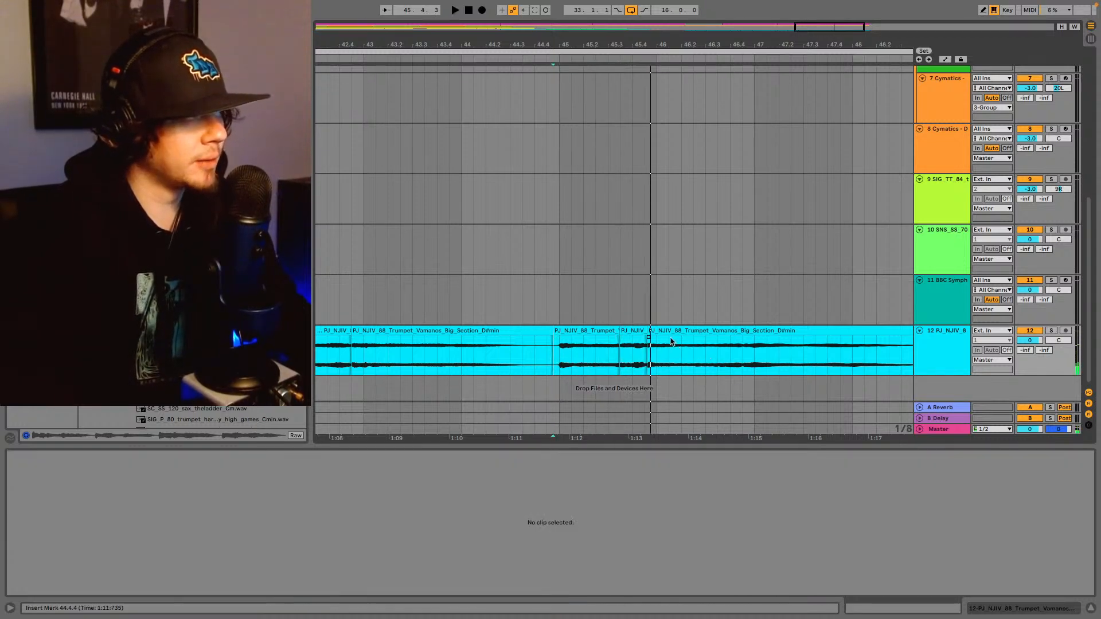
- Audition the final trumpet clip, starting just after 45.4.3, at its original pitch and at +1 semitone
click(671, 341)
click(85, 575)
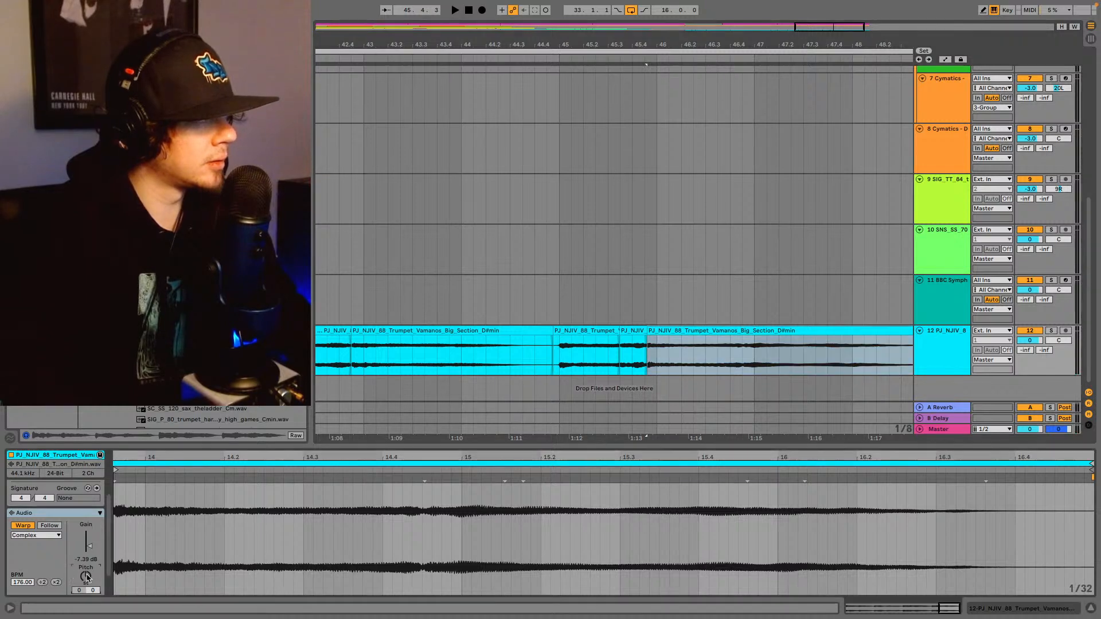
key(space)
key(space)
key(Up)
key(space)
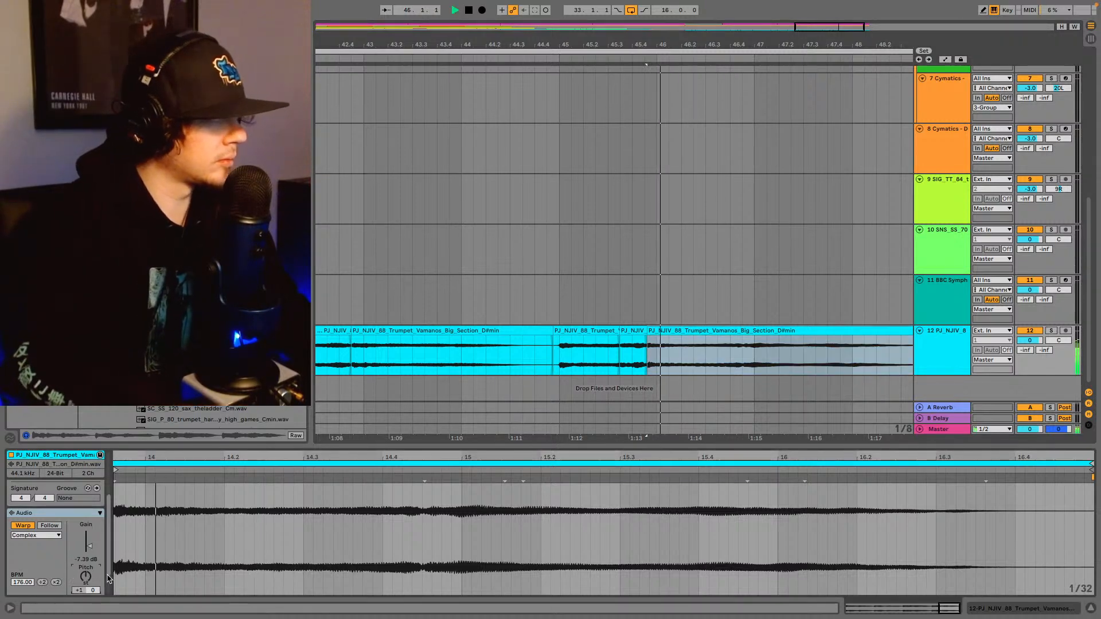
key(space)
key(space)
key(space)
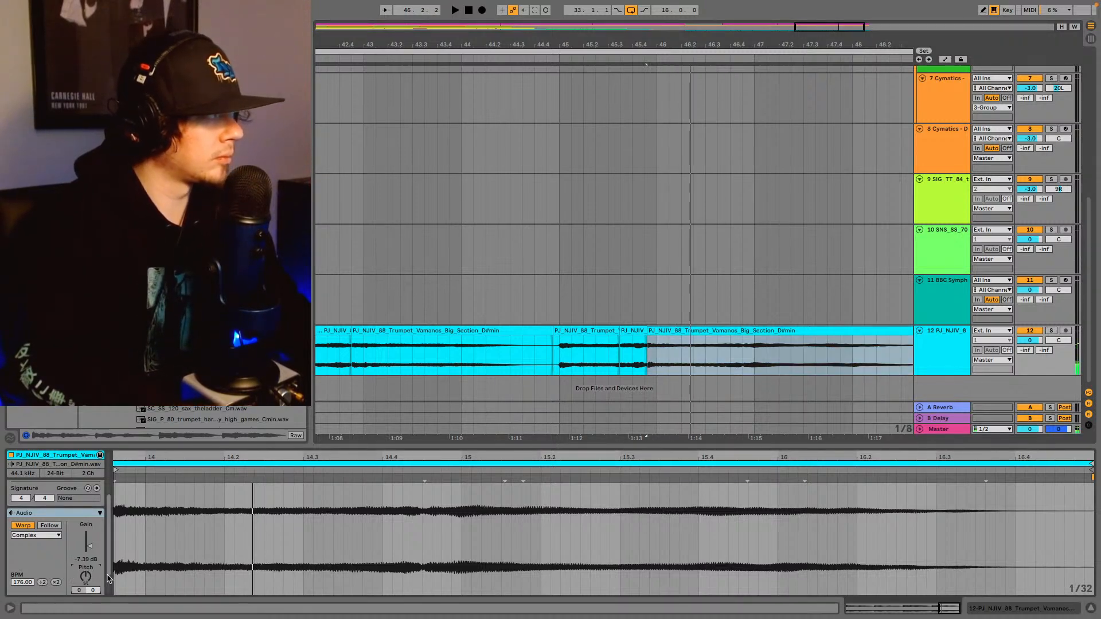
- Lower the final trumpet clip's transposition to -7 semitones, auditioning the note at each semitone on the way down
key(Down)
key(space)
key(space)
key(Down)
key(space)
key(space)
key(Down)
key(space)
key(space)
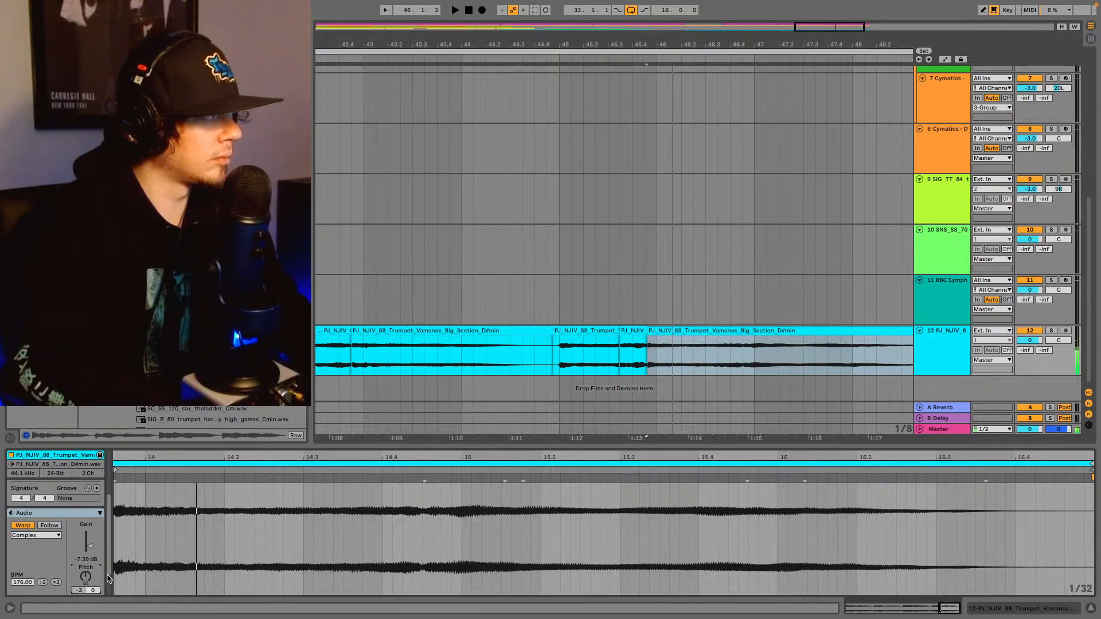
key(Down)
key(space)
key(space)
key(Down)
key(space)
key(space)
key(Down)
key(space)
key(space)
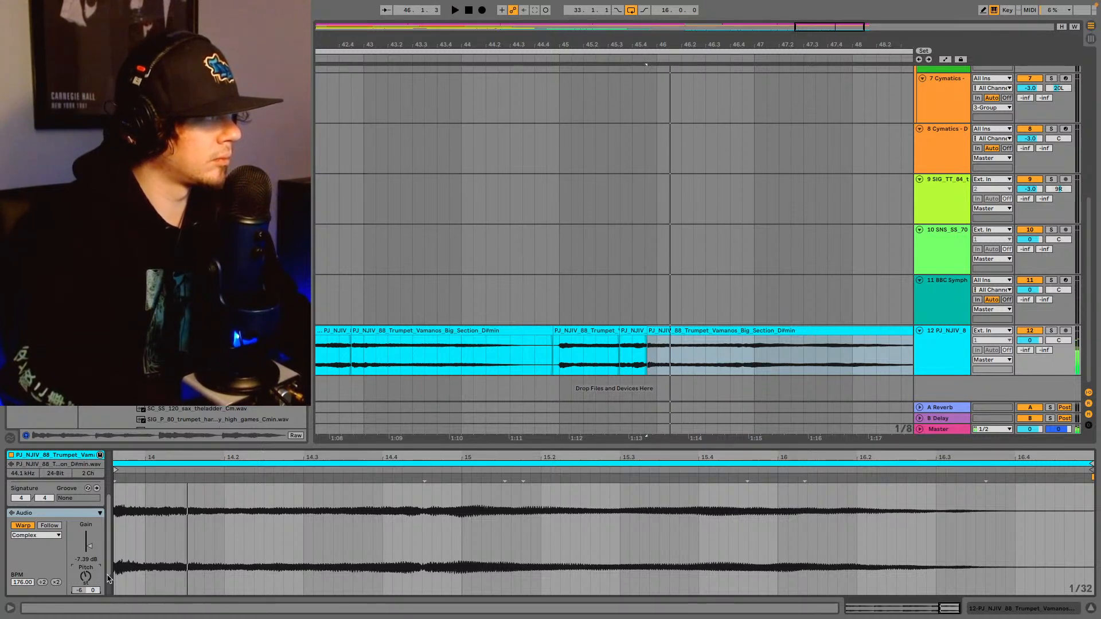
key(Down)
key(space)
key(space)
key(space)
key(space)
key(space)
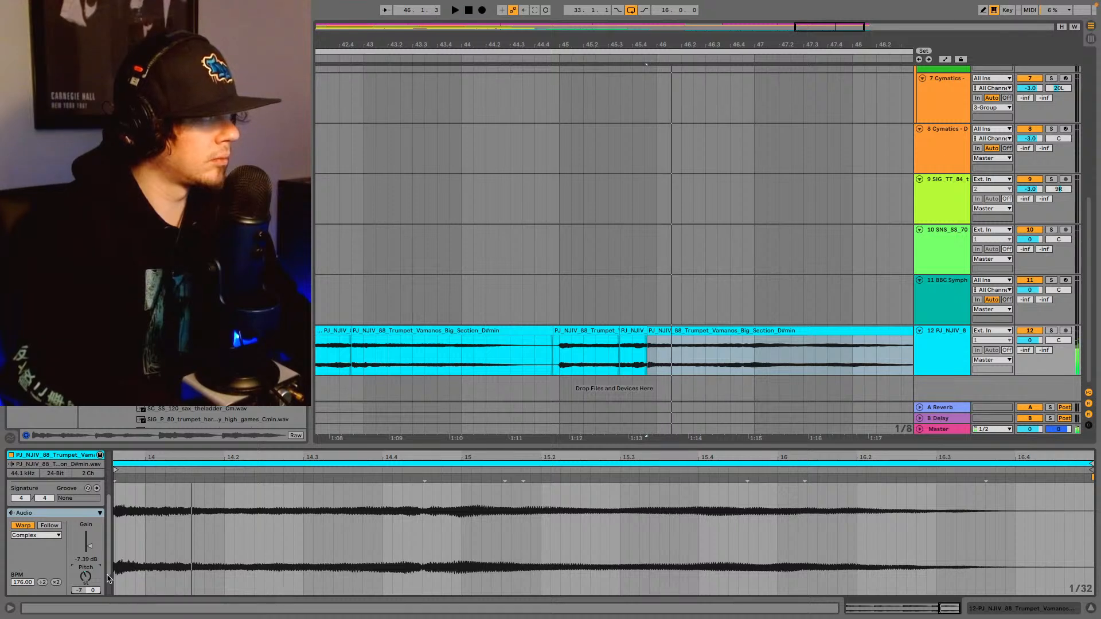
key(space)
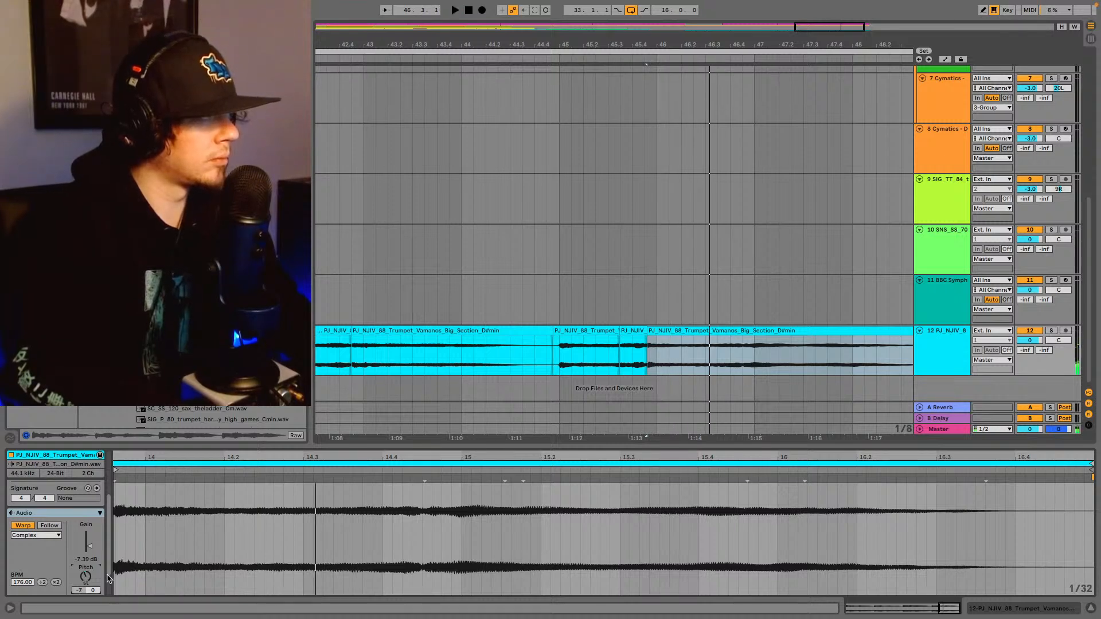
- Raise the final trumpet clip's transposition to +5 semitones, auditioning the note at +4 and again at +5
key(space)
key(Up)
key(Up)
key(Up)
key(Up)
key(Up)
key(Up)
key(Up)
key(Up)
key(Up)
key(Up)
key(Up)
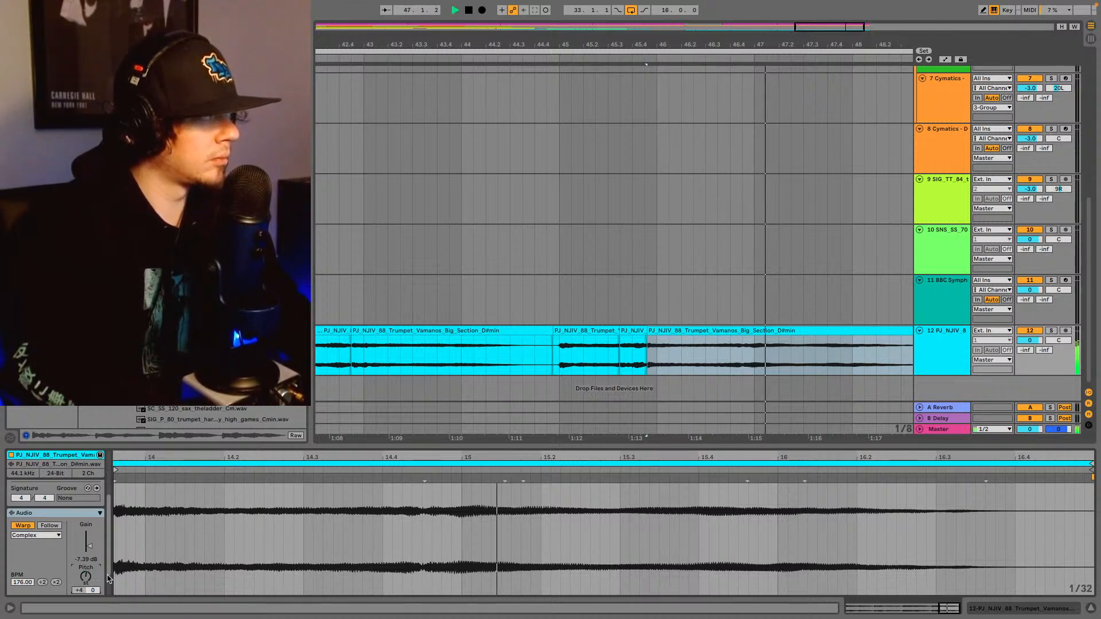
key(space)
key(space)
key(space)
key(Up)
key(space)
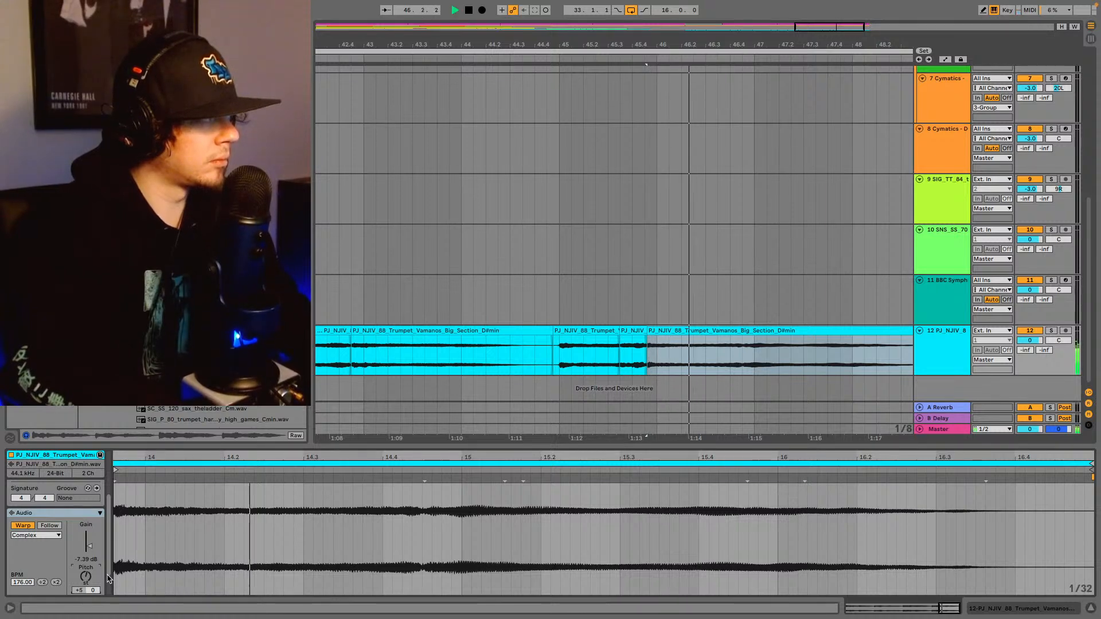
- Play the trumpet from 45.1.1 through the cuts and audition the short clip starting just after 45.3.2
key(space)
click(558, 357)
key(space)
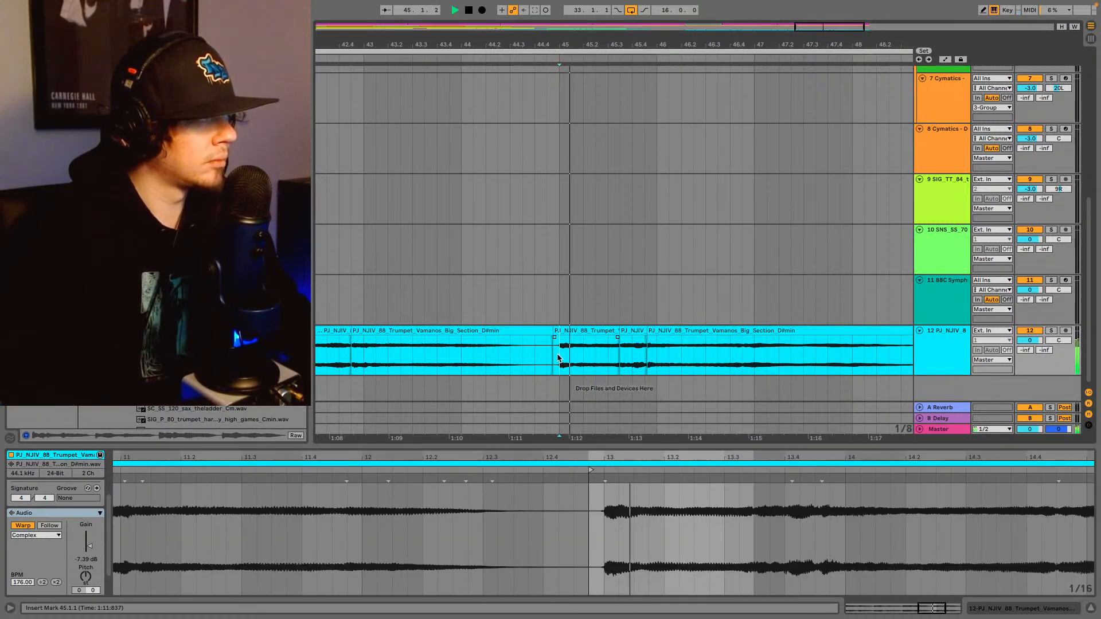
click(631, 339)
key(space)
key(space)
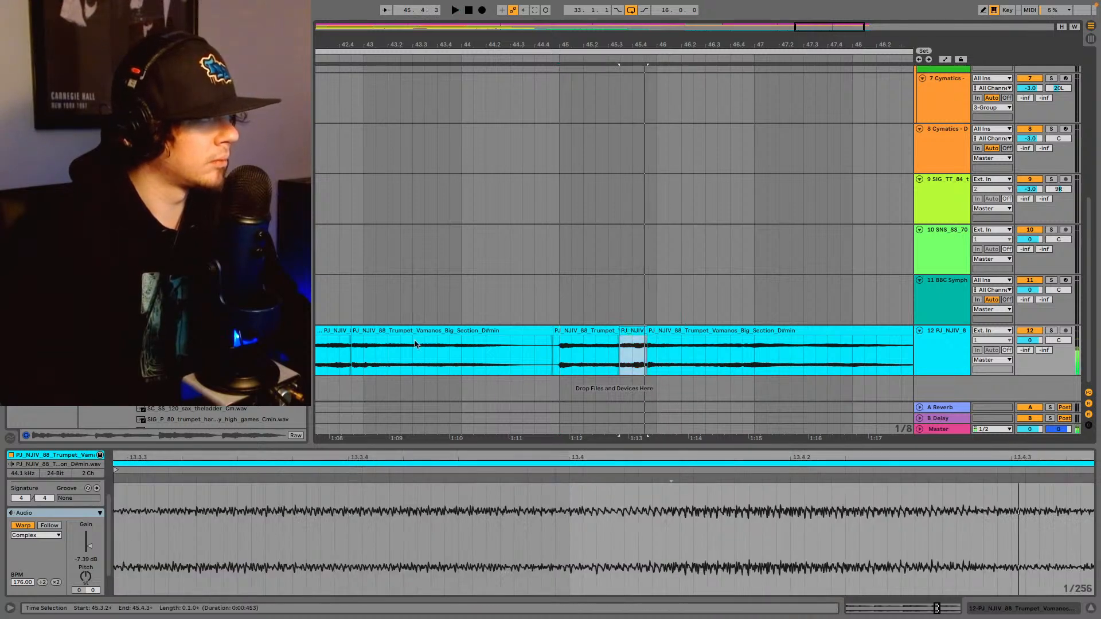
click(558, 347)
key(space)
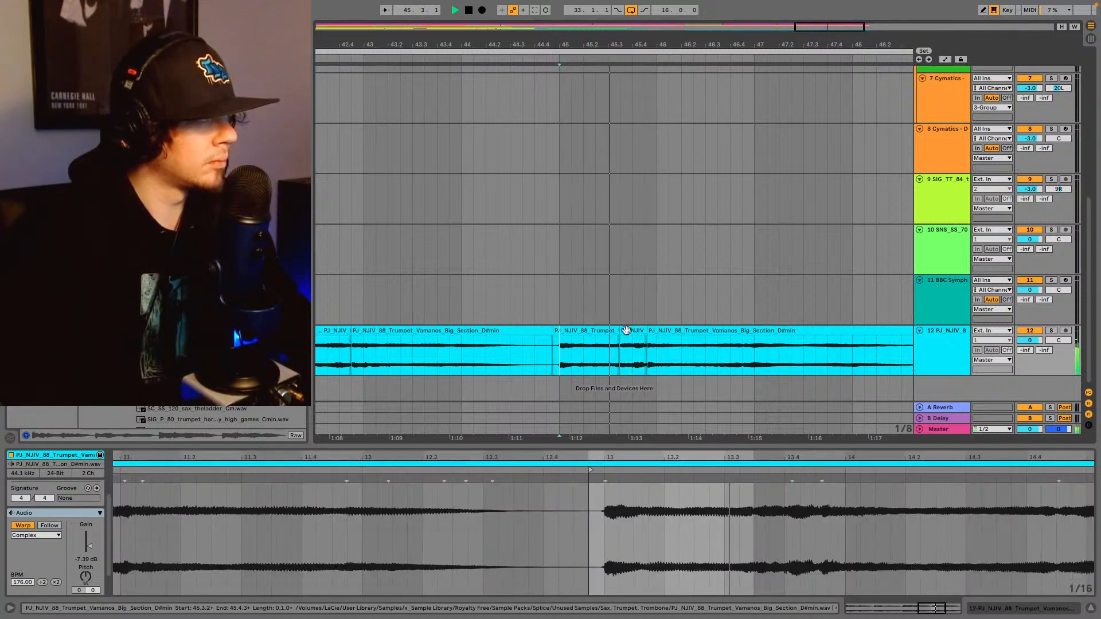
key(space)
key(space)
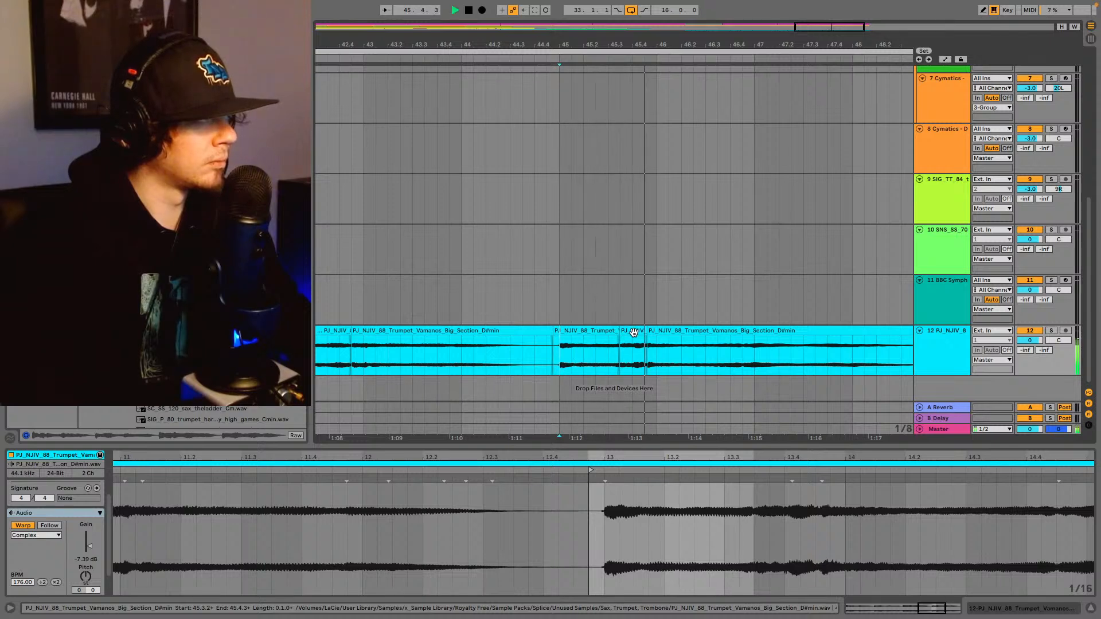
- Lower the short trumpet clip after 45.3.2 to -2 and then -3 semitones, auditioning each pitch
click(633, 333)
key(space)
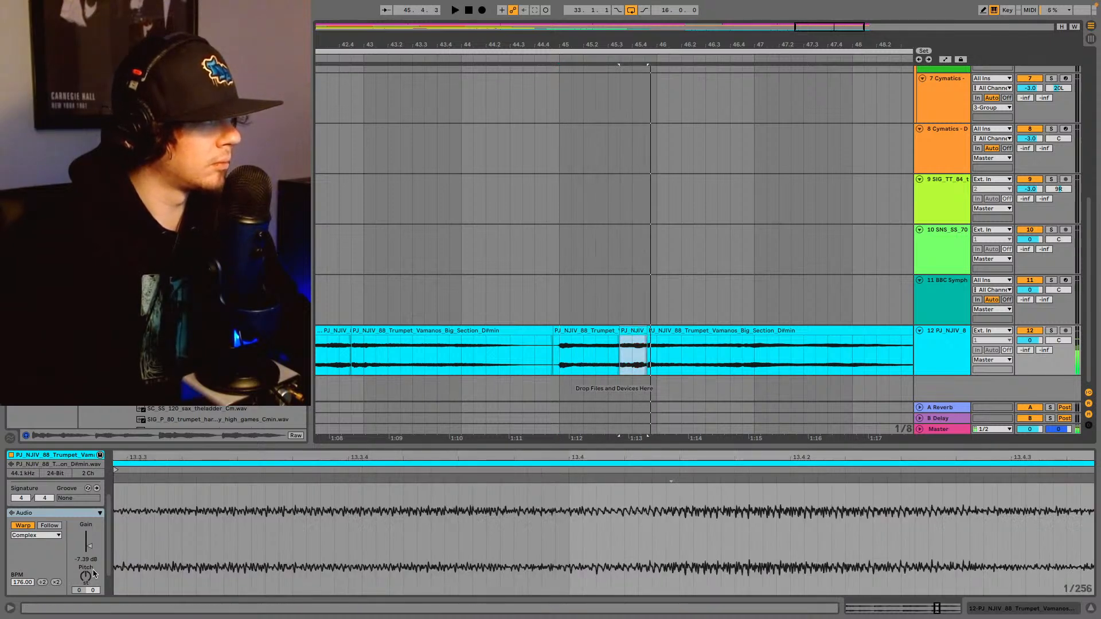
drag(94, 573, 89, 573)
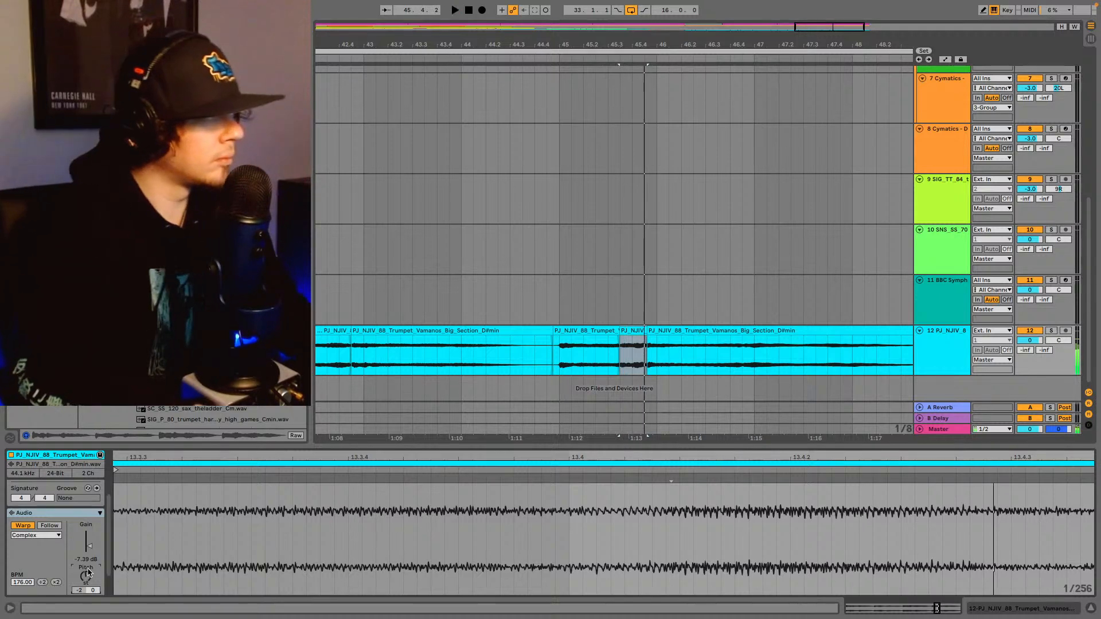
key(space)
key(space)
key(Down)
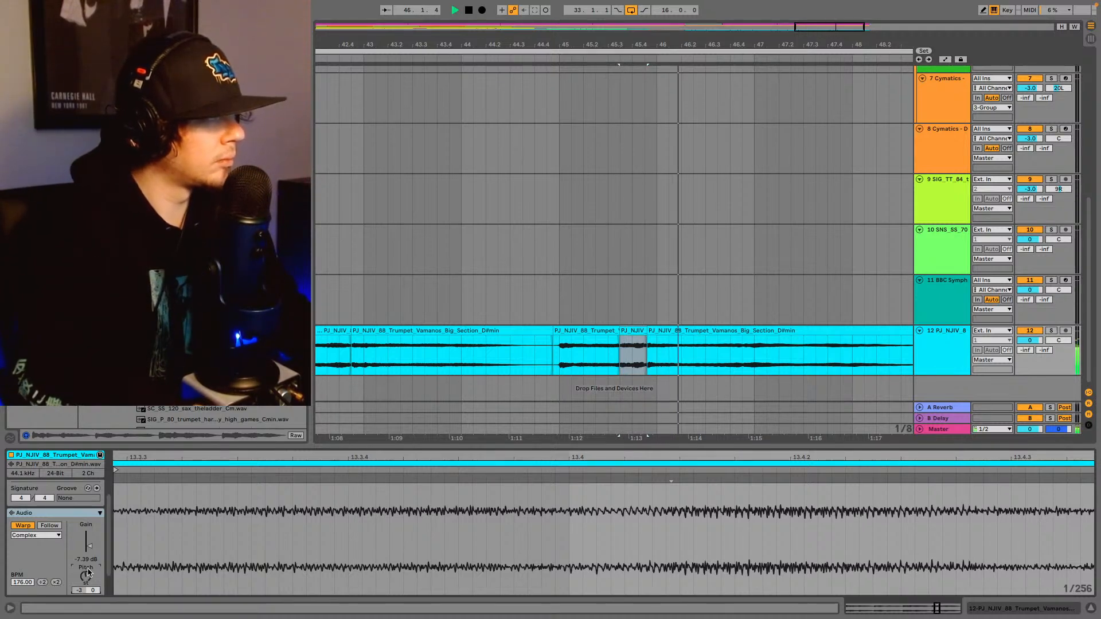
key(space)
- Play the trumpet from 45.1.1 and again from the start of the short clip near 45.3.2
click(554, 355)
key(space)
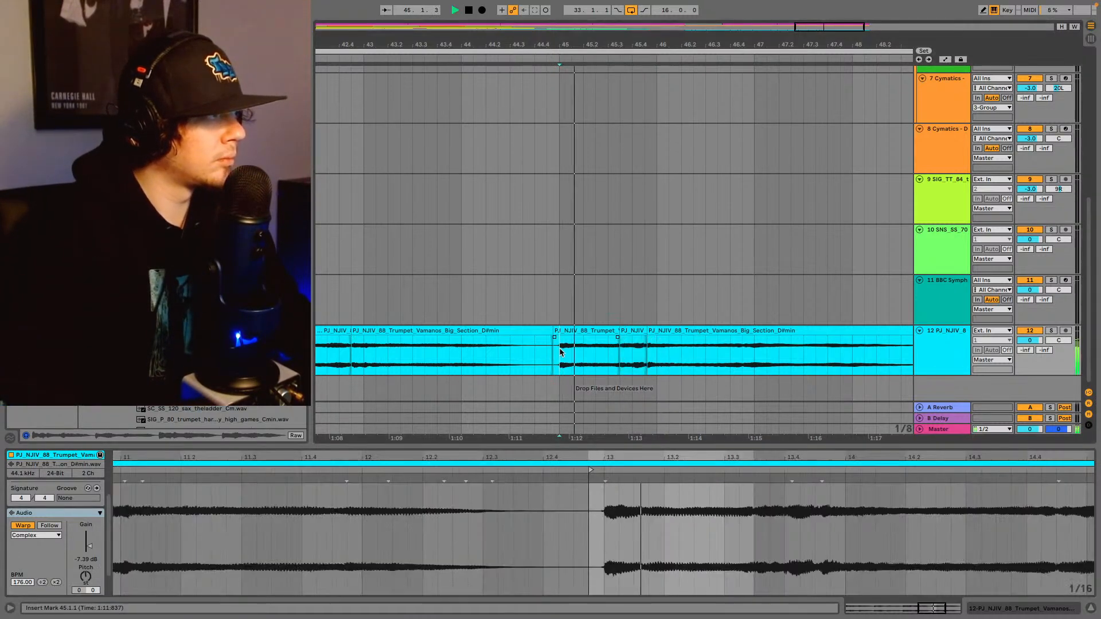
key(space)
click(621, 354)
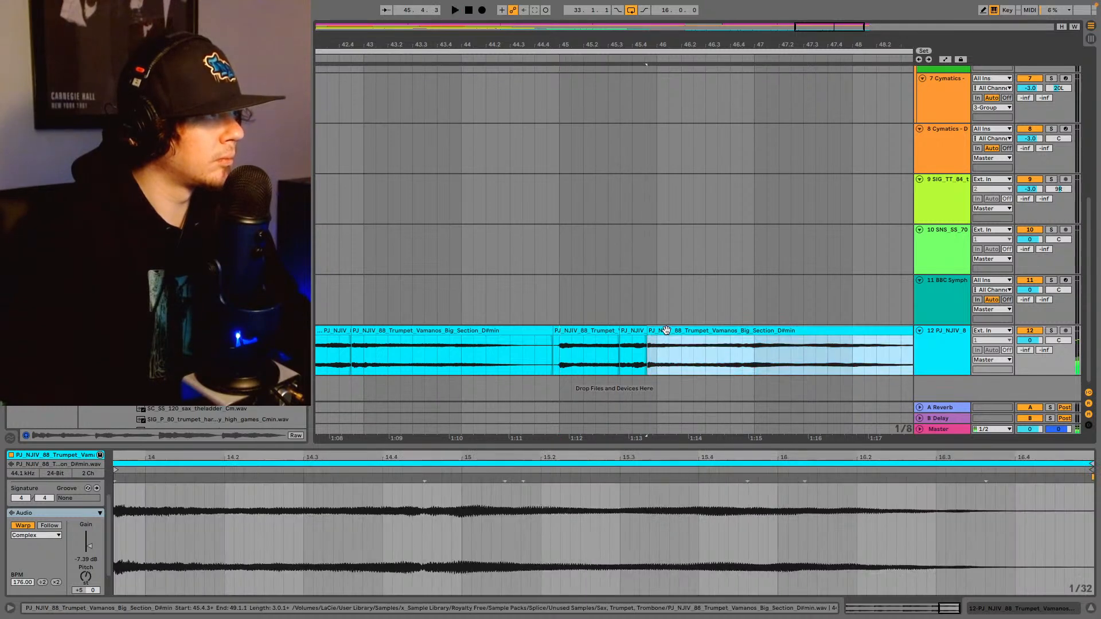
key(space)
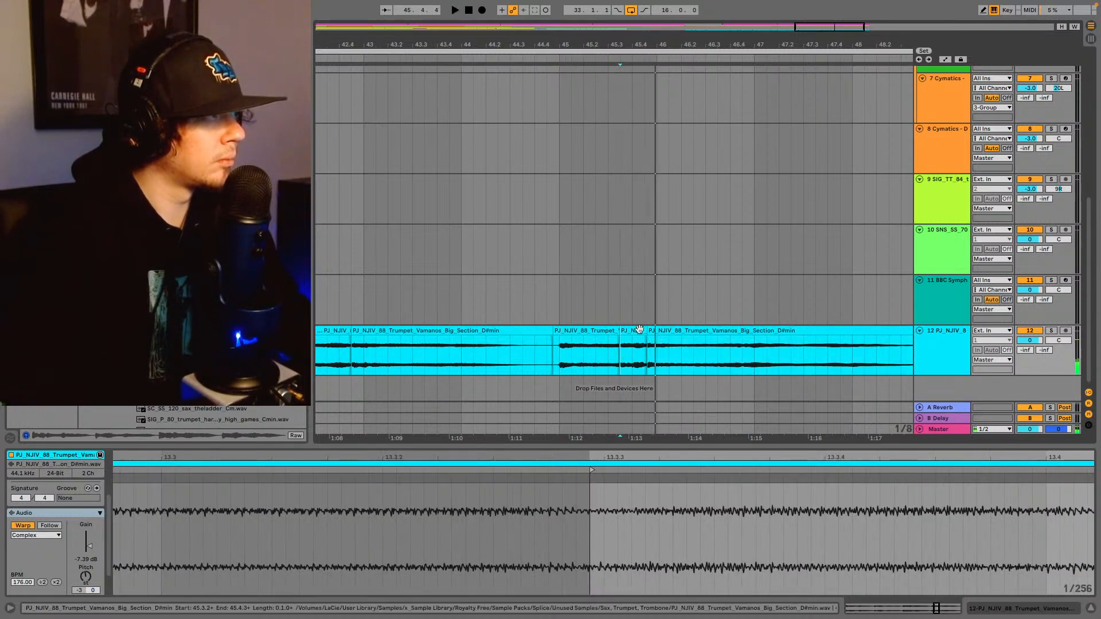
- Set the short trumpet clip's transposition to -1 semitone and audition it into the final clip
click(639, 330)
drag(88, 584, 89, 582)
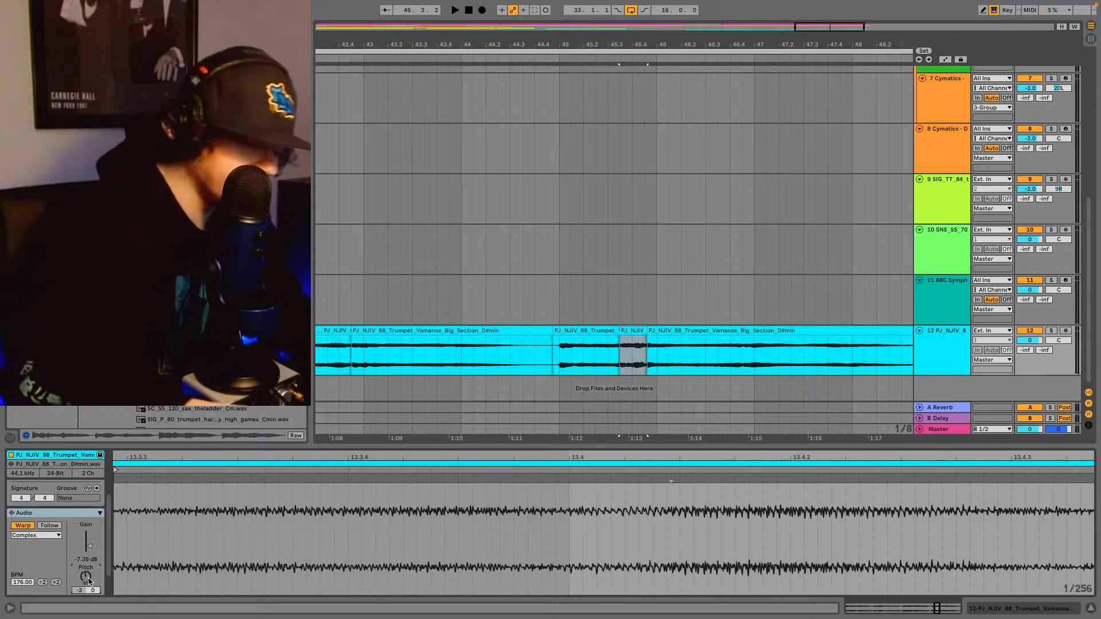
key(space)
key(space)
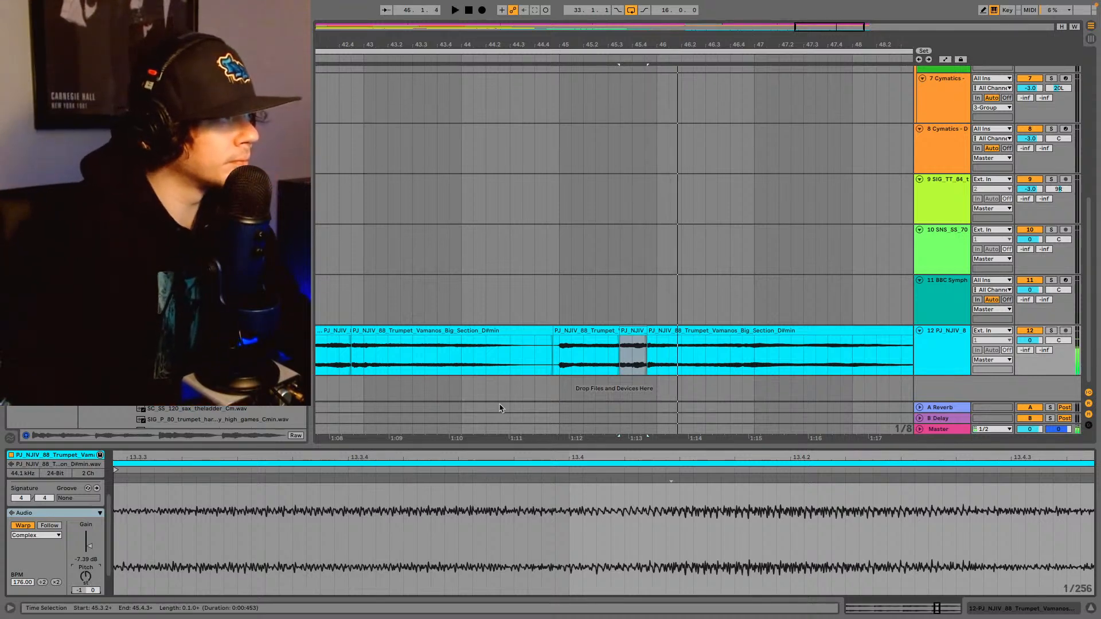
- Reset the final trumpet clip's transposition to 0 semitones and audition it
click(669, 330)
double_click(86, 579)
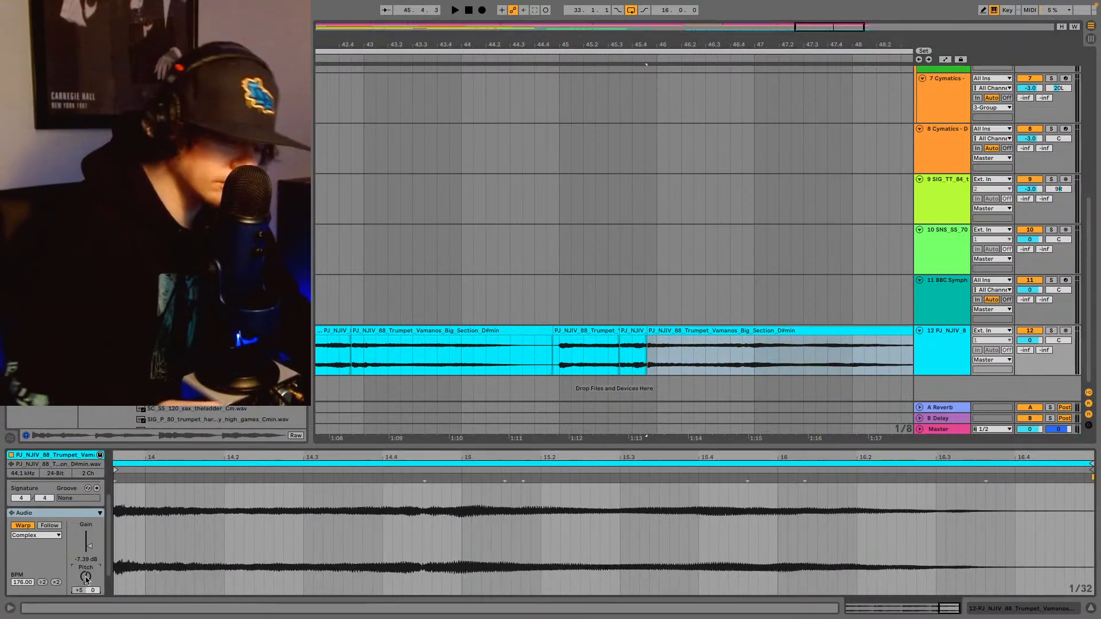
key(space)
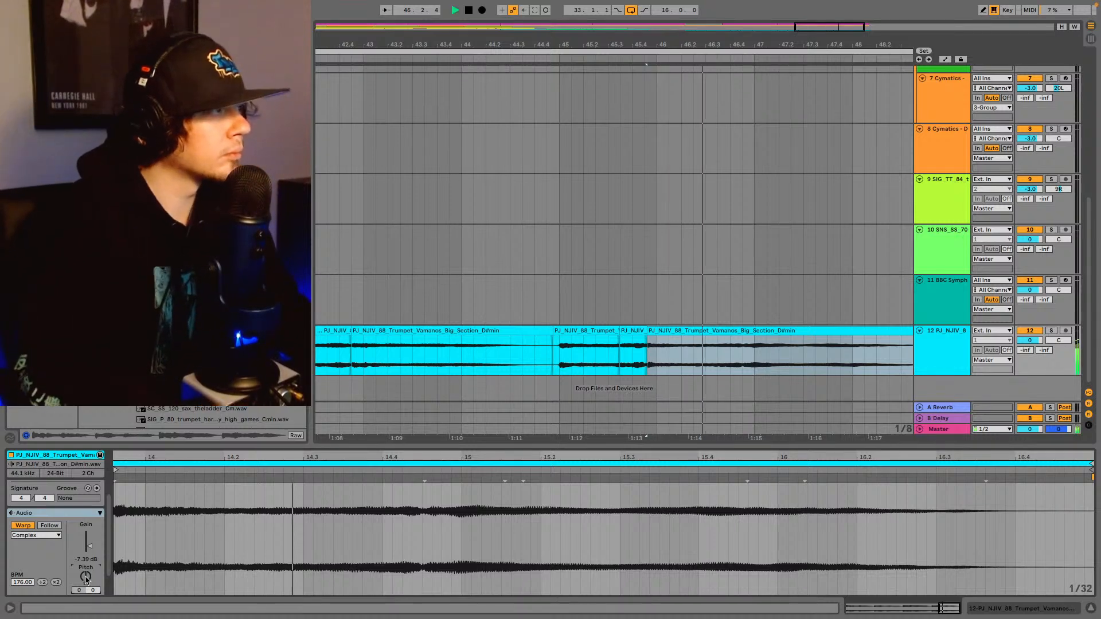
- Listen through the trumpet melody on track 12, including the section from 41.1.1 to the cuts after bar 45
click(551, 361)
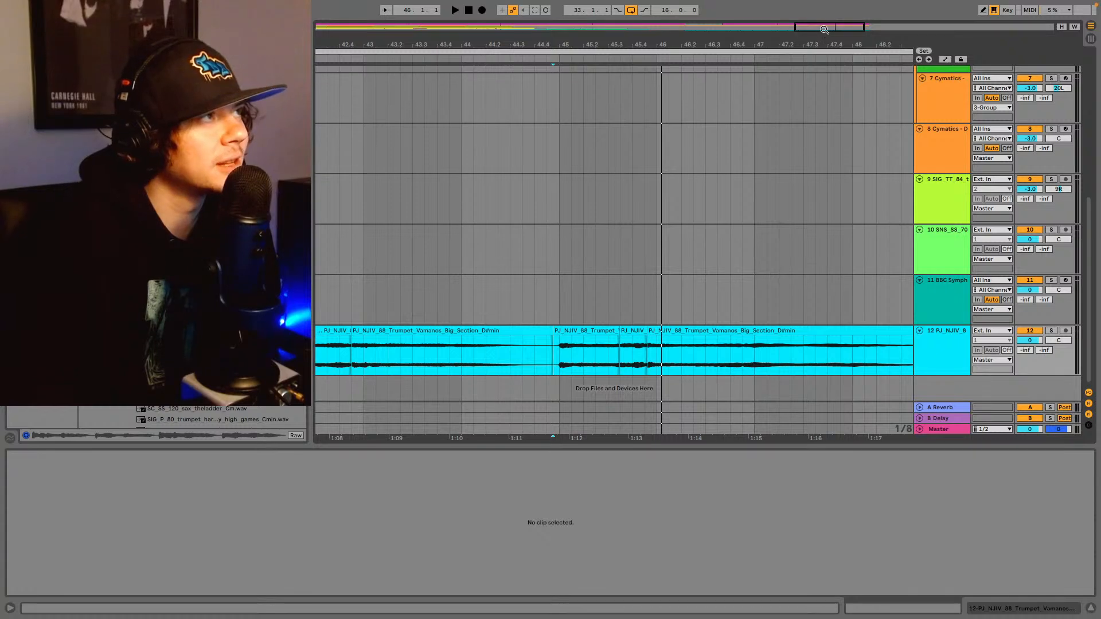
drag(824, 30, 801, 12)
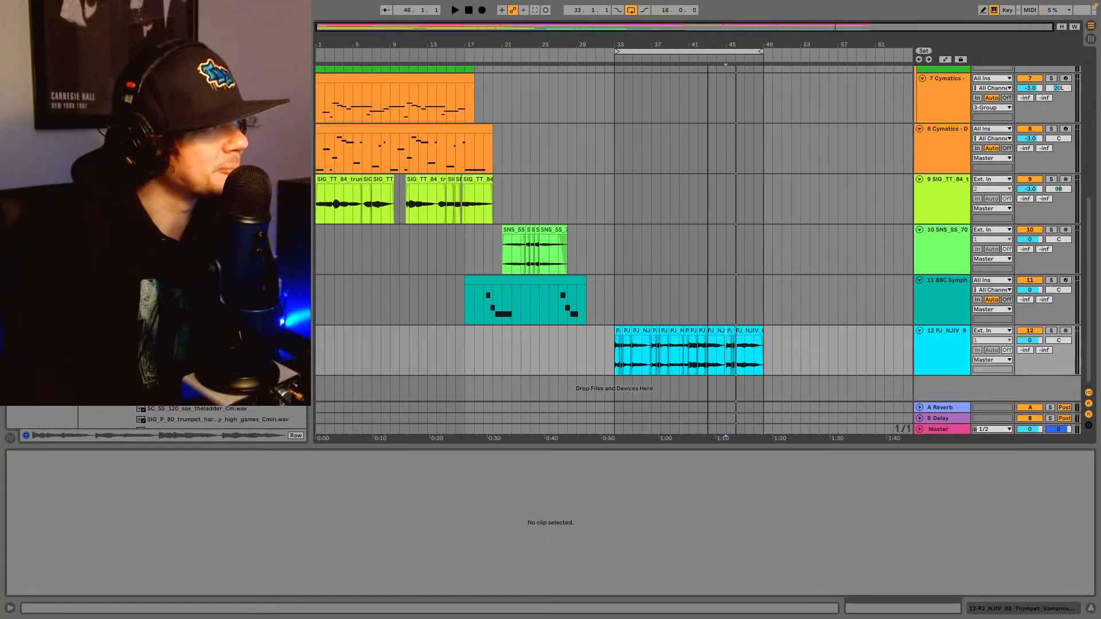
click(920, 60)
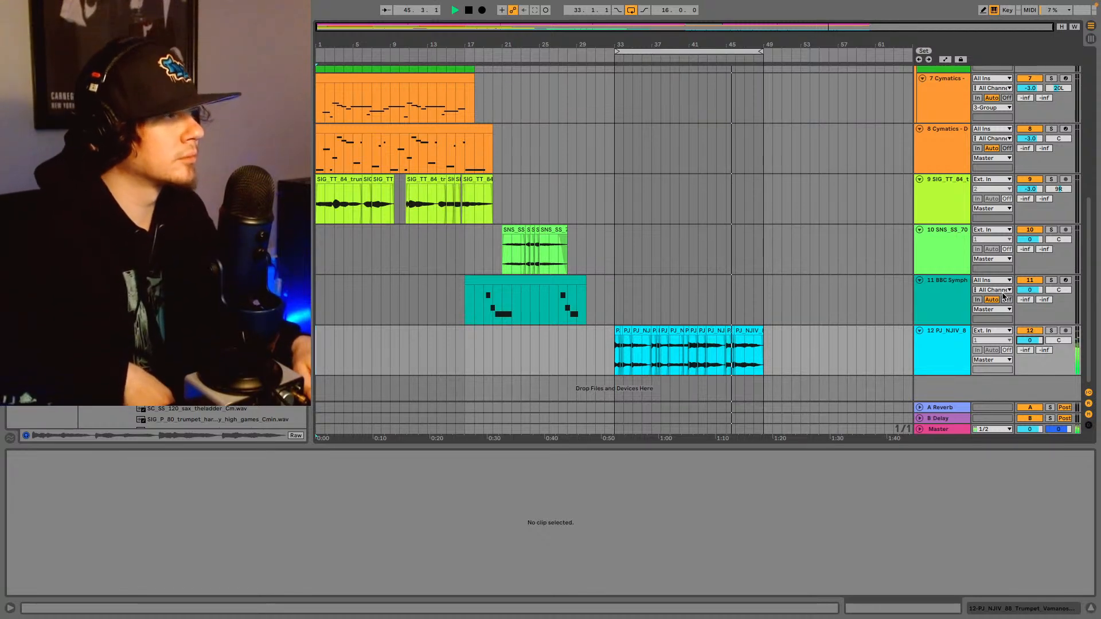
key(space)
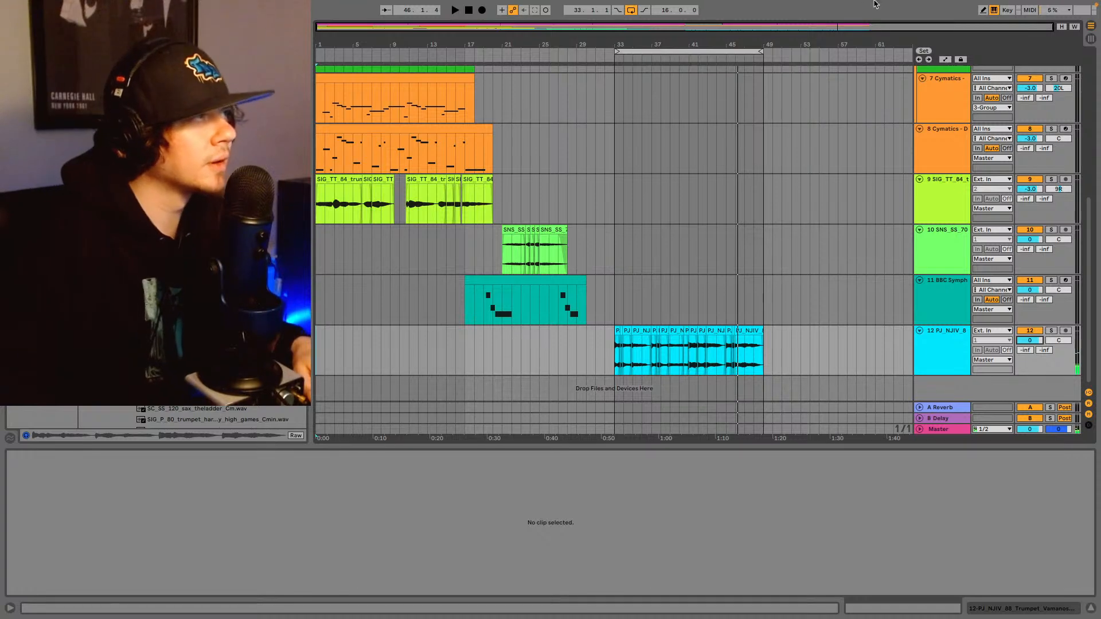
scroll(728, 351, up, 10)
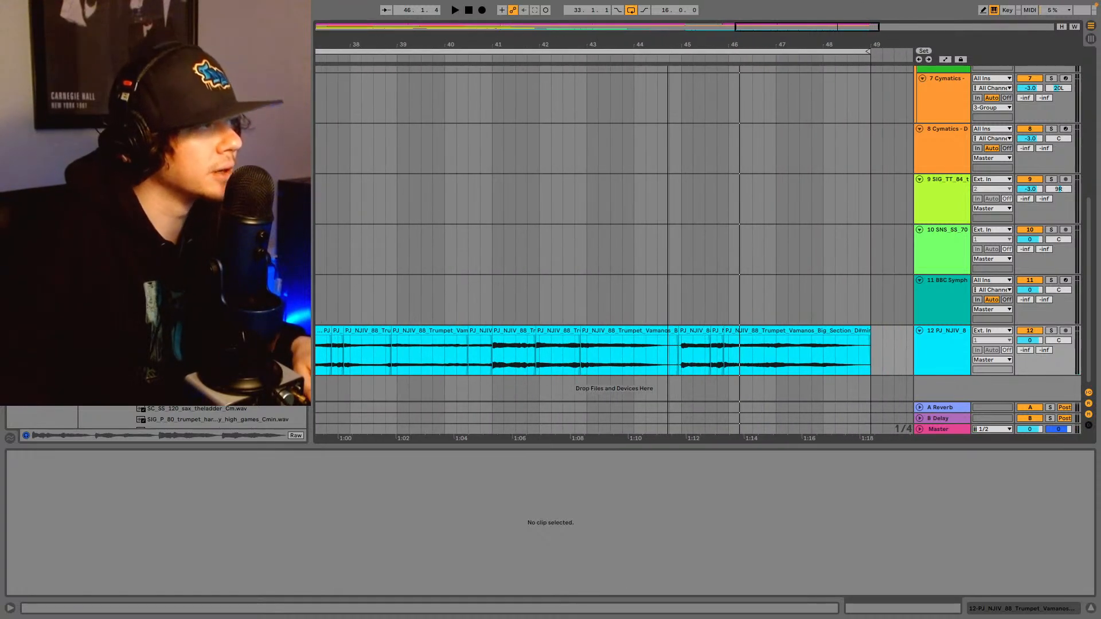
drag(820, 69, 820, 26)
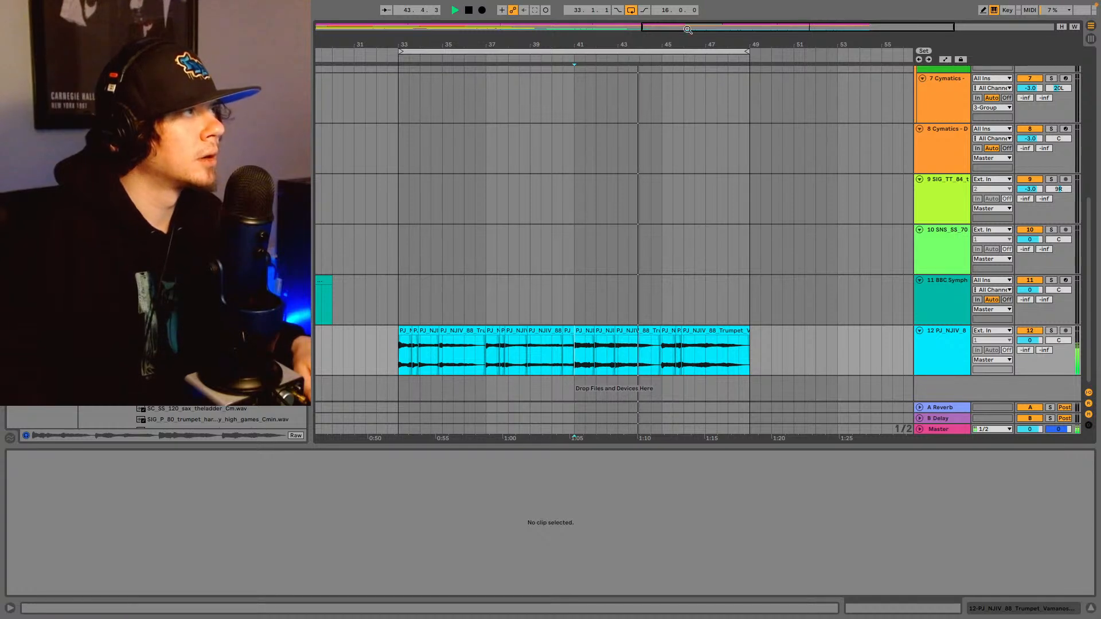
drag(693, 27, 748, 325)
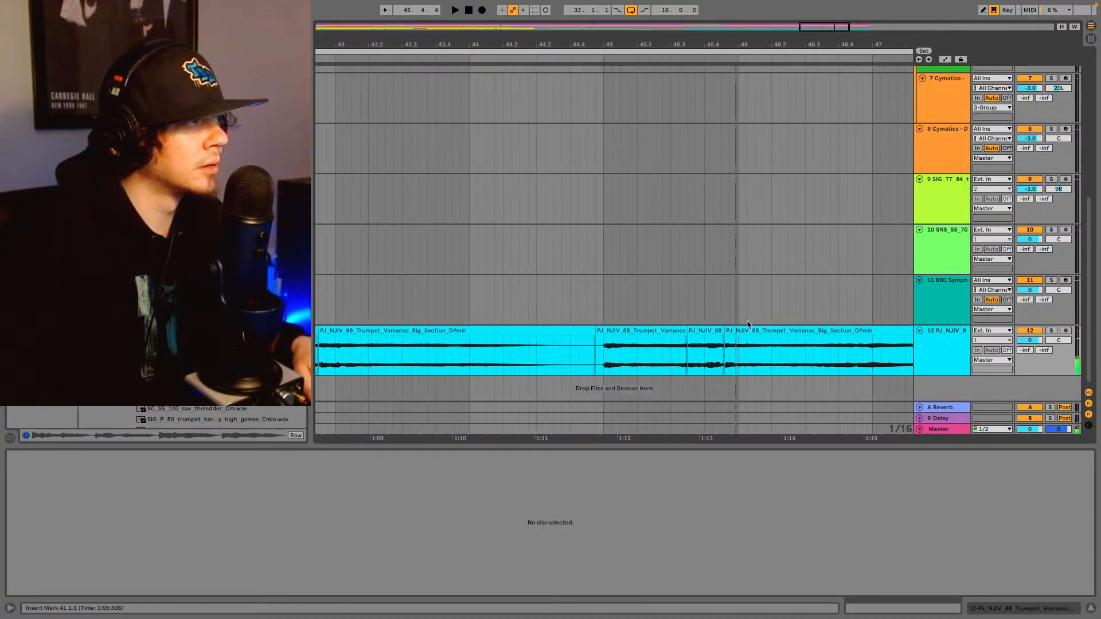
- Find the note change by ear from 45.1.1 and split the short trumpet clip at 45.4.1
click(687, 360)
click(606, 361)
key(space)
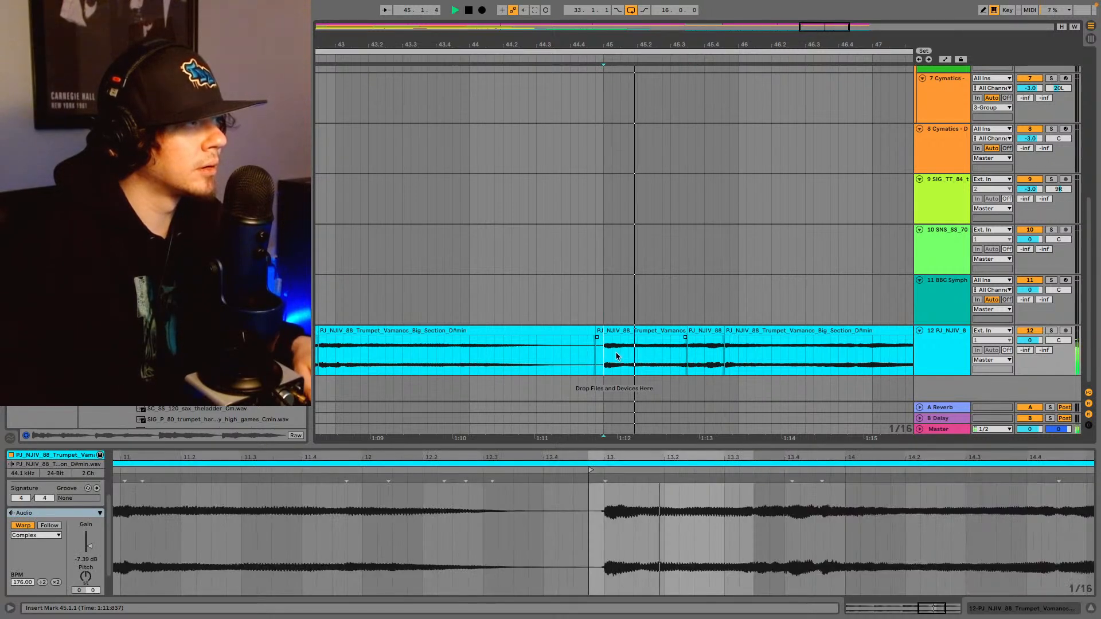
click(692, 358)
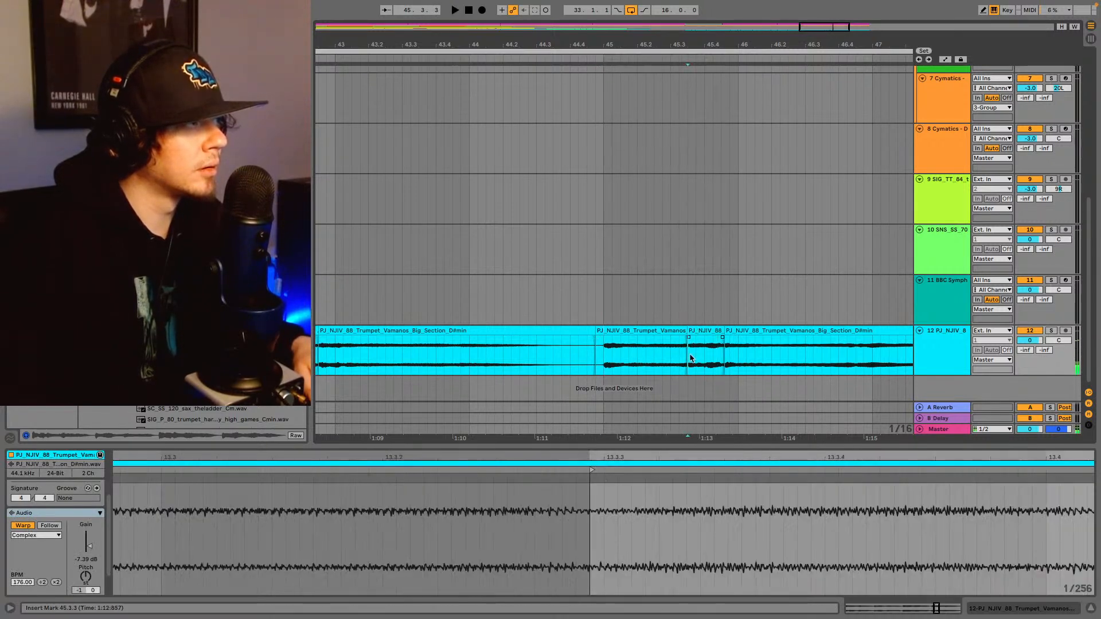
click(704, 351)
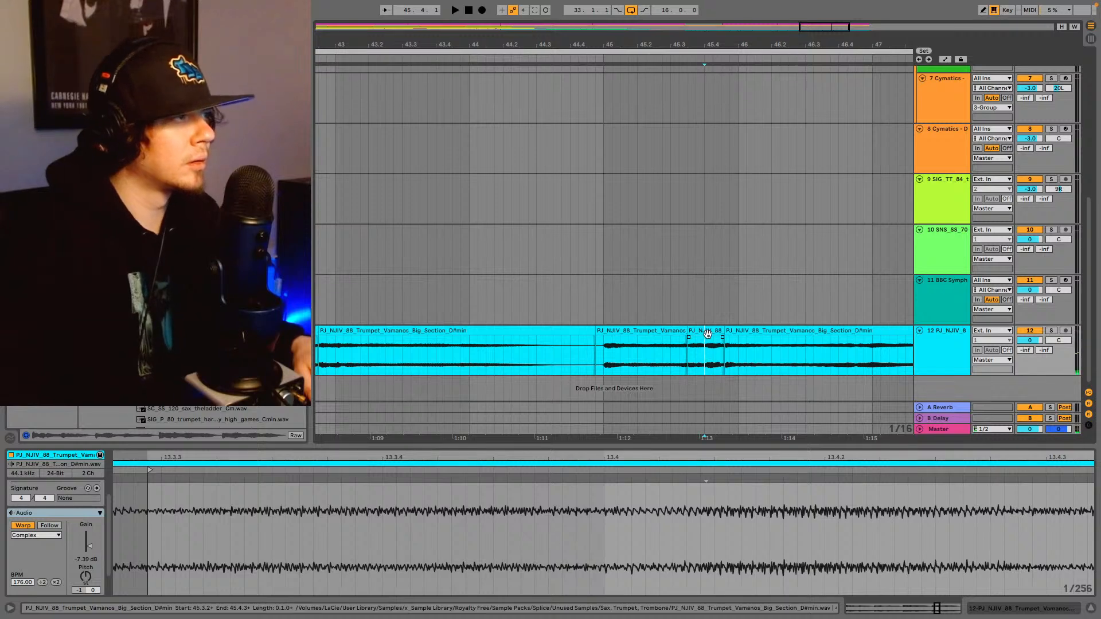
key(ctrl+e)
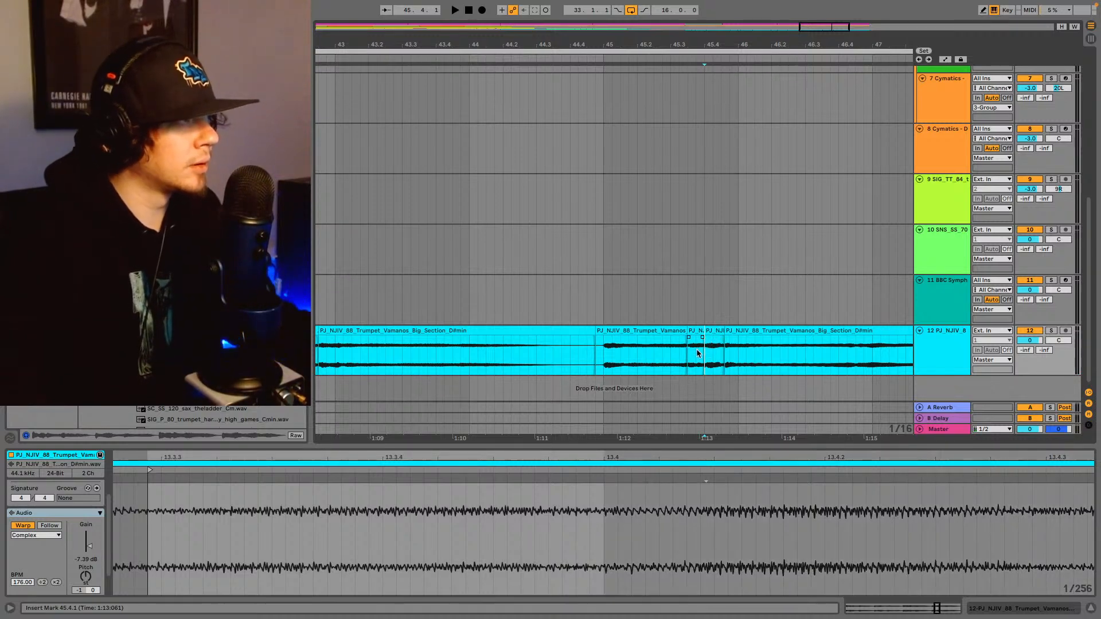
- Play the trumpet from 45.1.1 and again from 44.4.4 to check the passage around the new split
click(602, 353)
key(space)
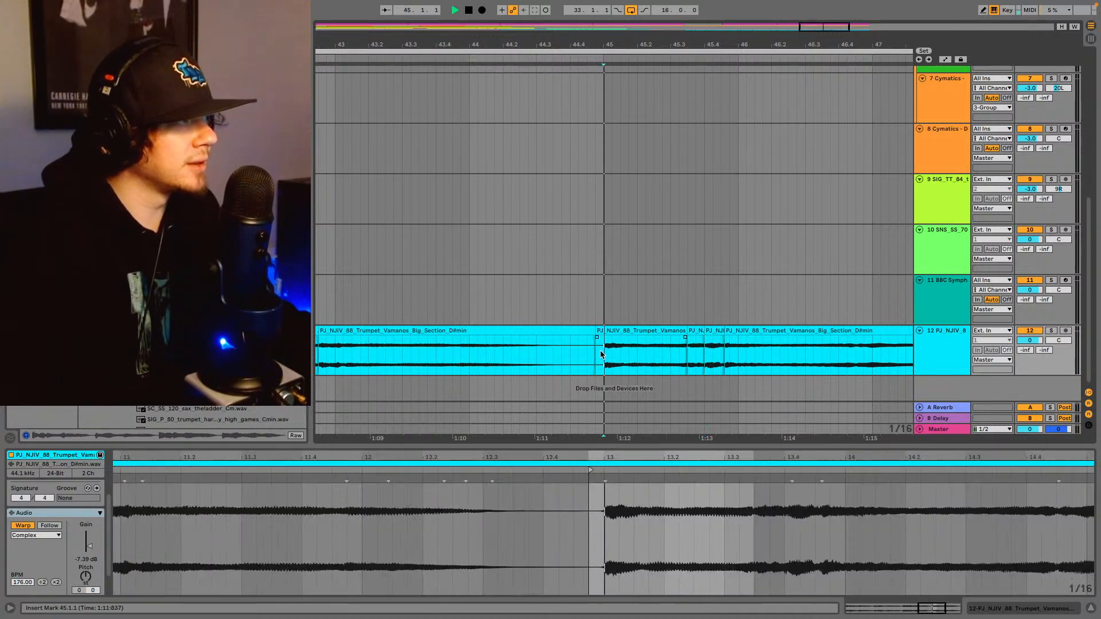
click(697, 333)
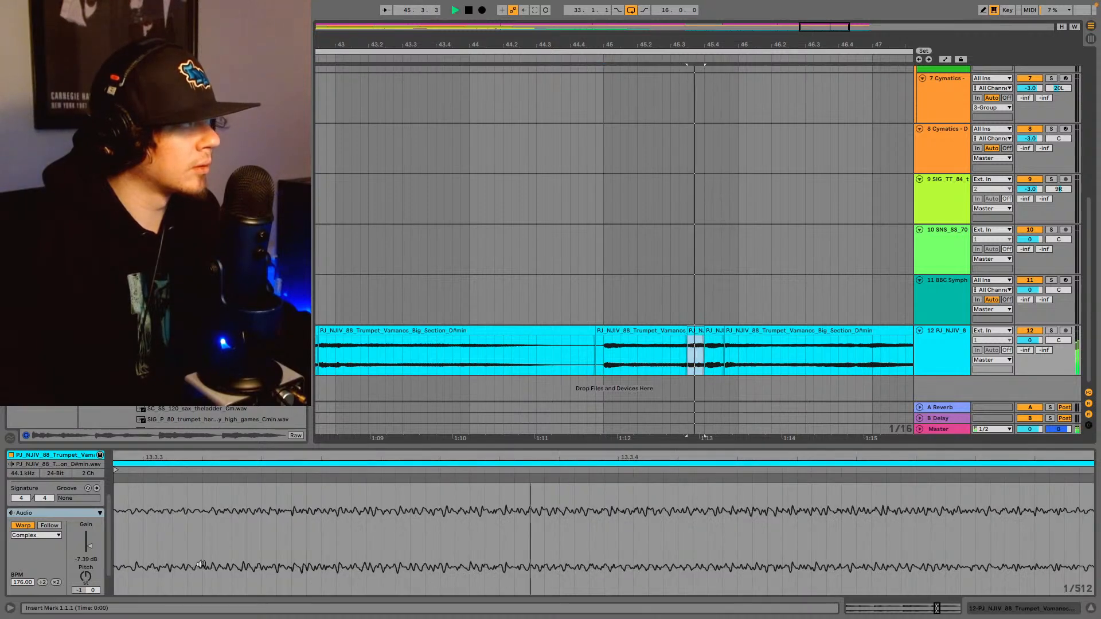
key(space)
click(615, 331)
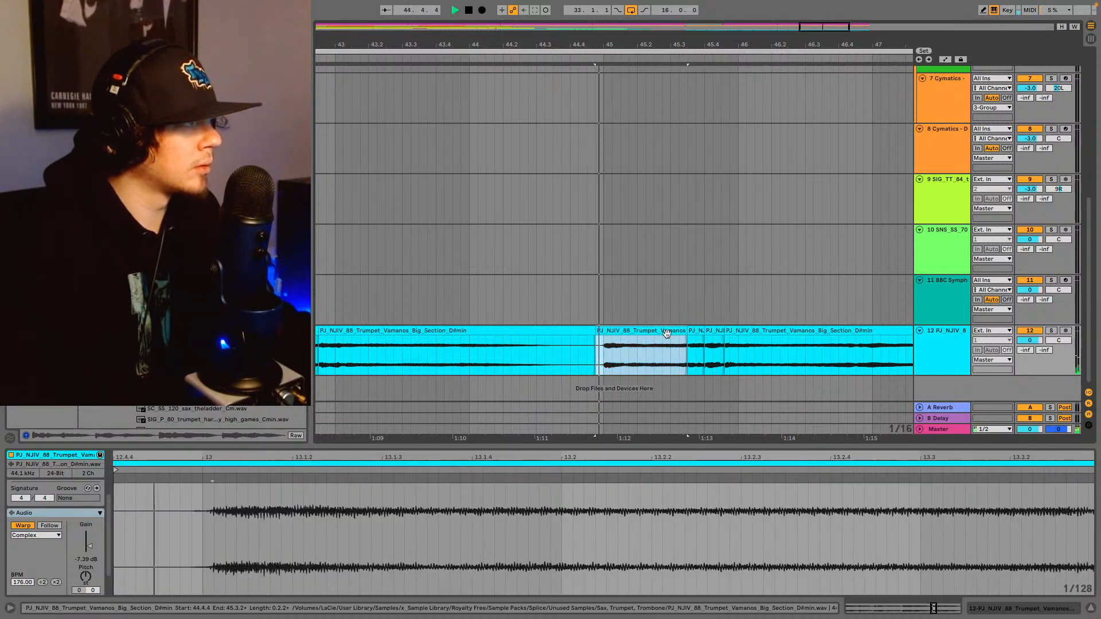
- Reset the transposition of the clip just before the 45.4.1 split to 0 semitones and audition it
click(698, 331)
key(space)
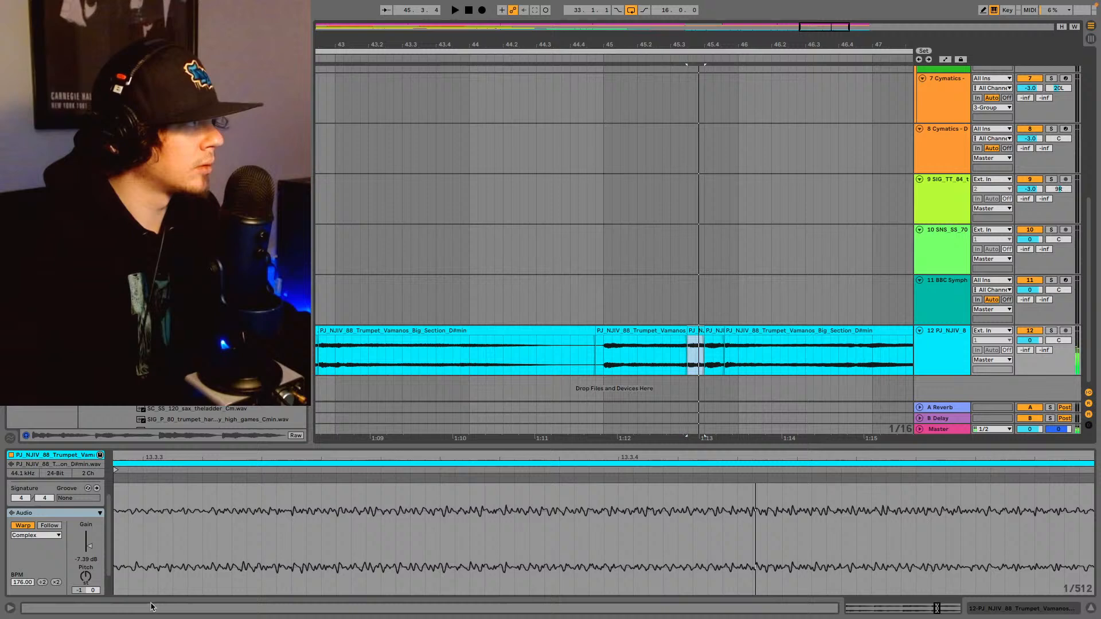
click(86, 579)
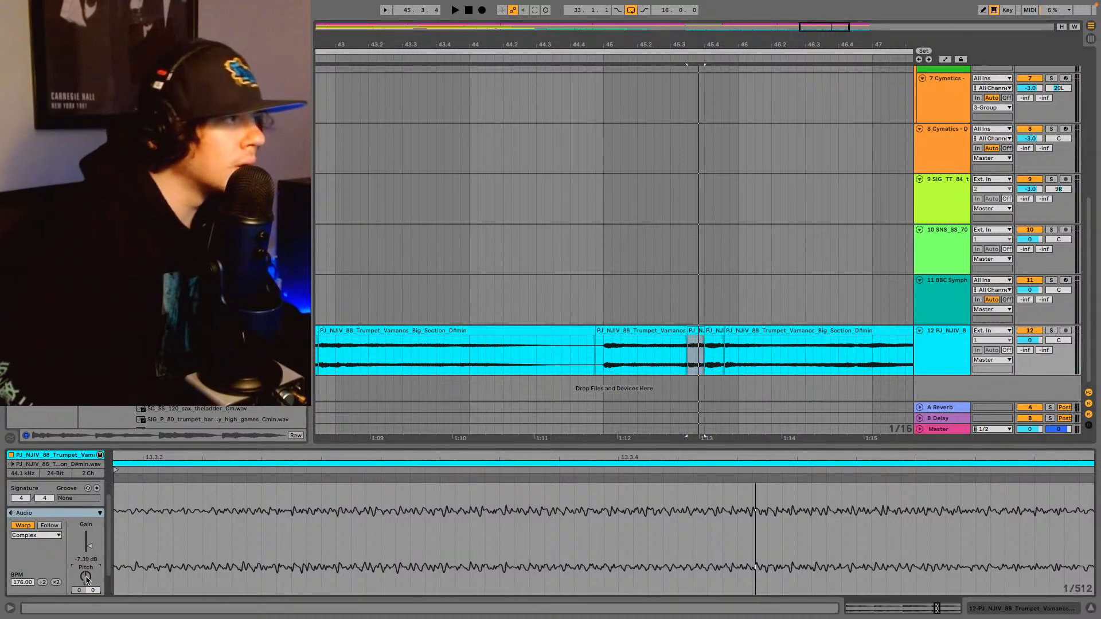
key(space)
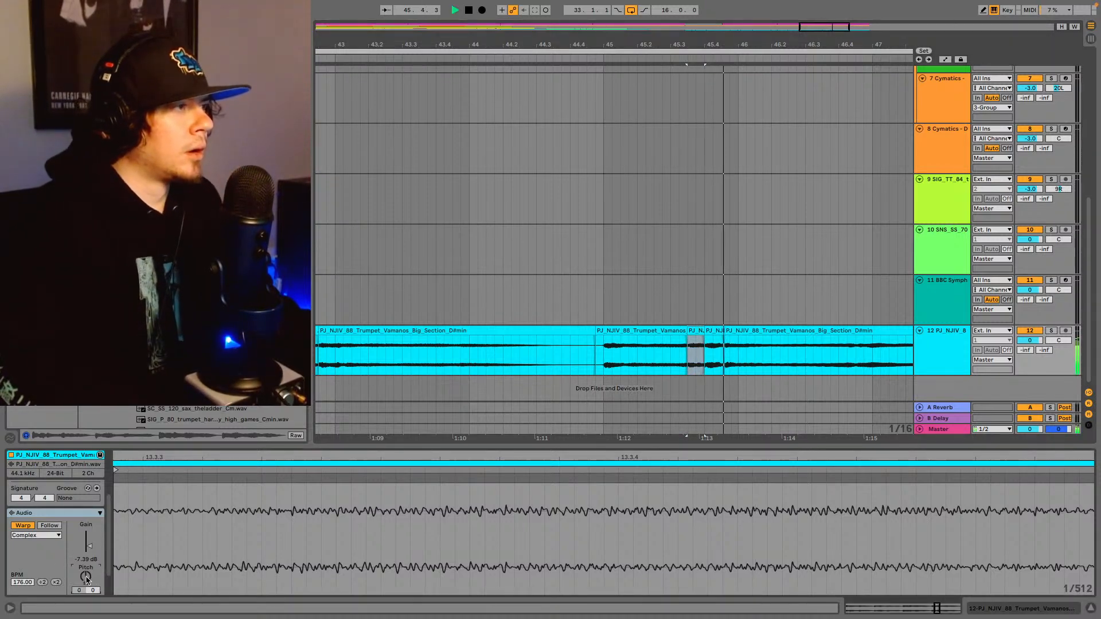
- Set the final trumpet clip's transposition to +2 semitones and audition it
click(750, 342)
drag(85, 580, 87, 580)
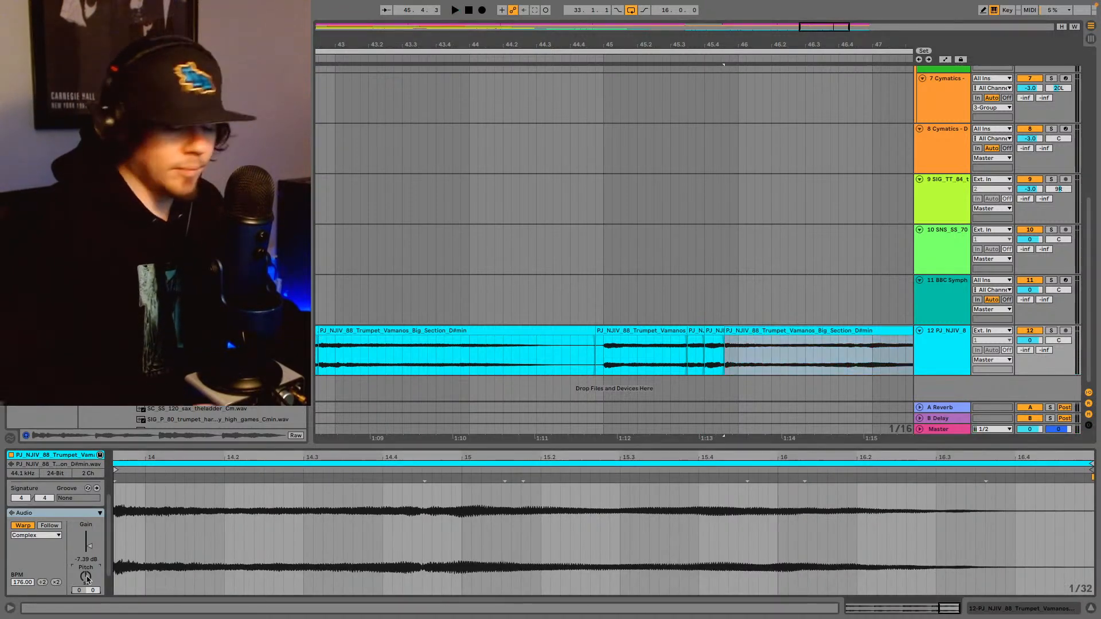
key(space)
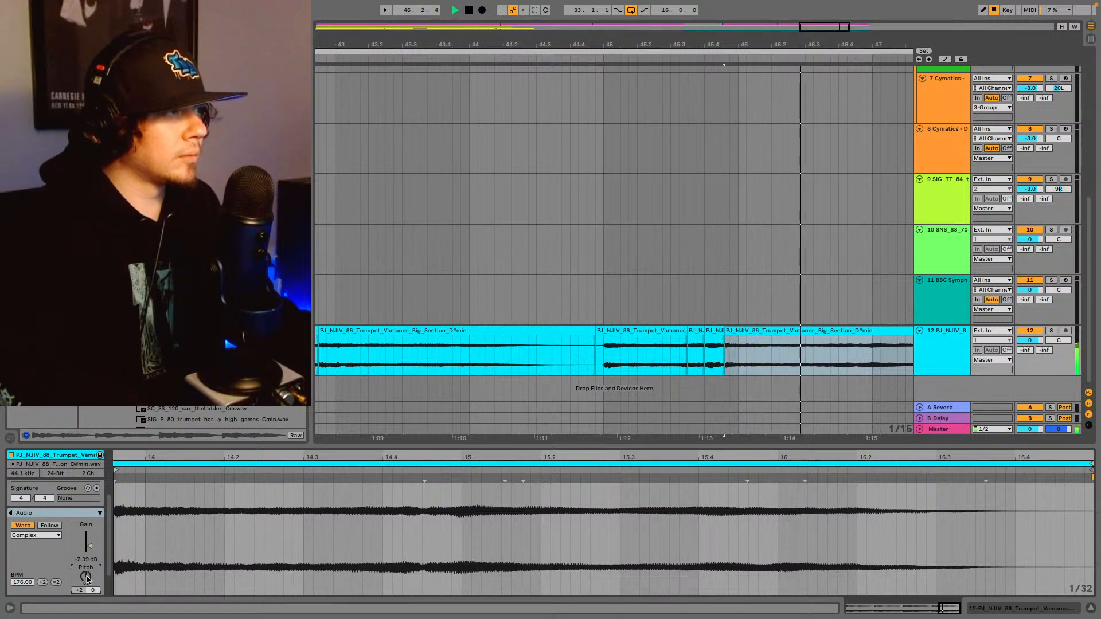
- Audition the end of the trumpet melody, replaying it from 41.1.1 through the re-pitched notes around bar 45
key(space)
key(space)
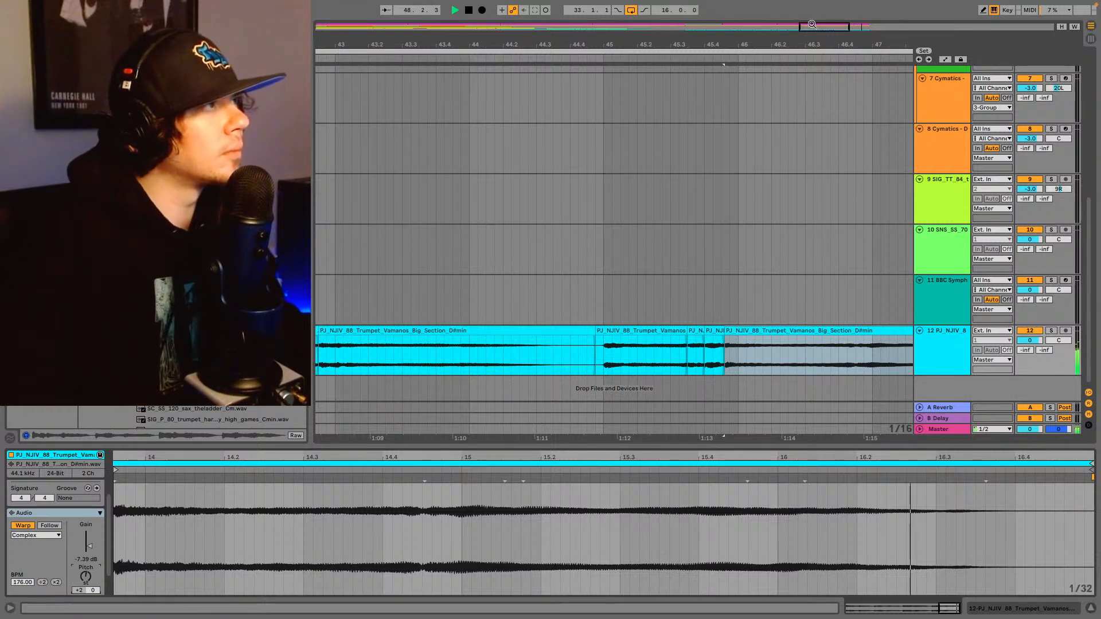
key(space)
drag(820, 26, 805, 4)
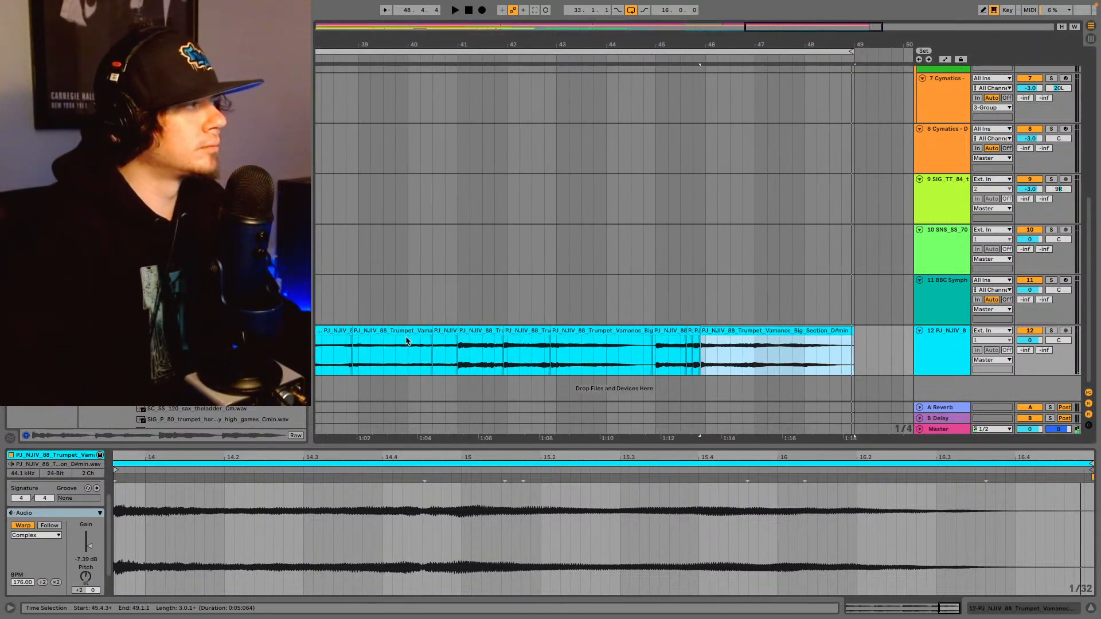
click(453, 350)
key(space)
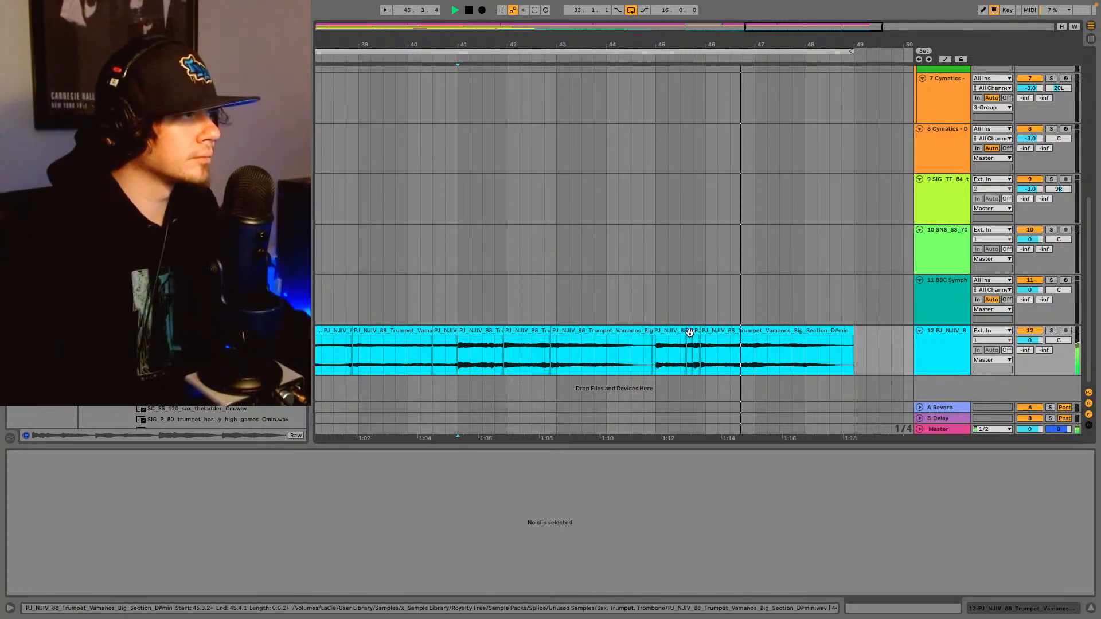
key(space)
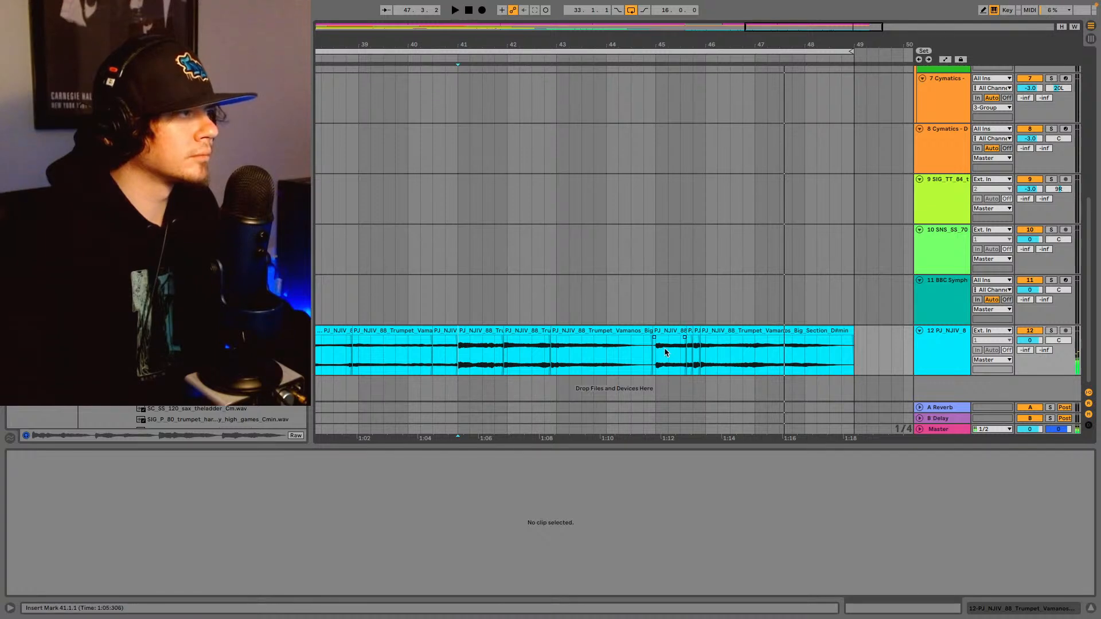
- Play the trumpet from 45.1.1 and inspect the short clip starting at 45.3.2
click(658, 351)
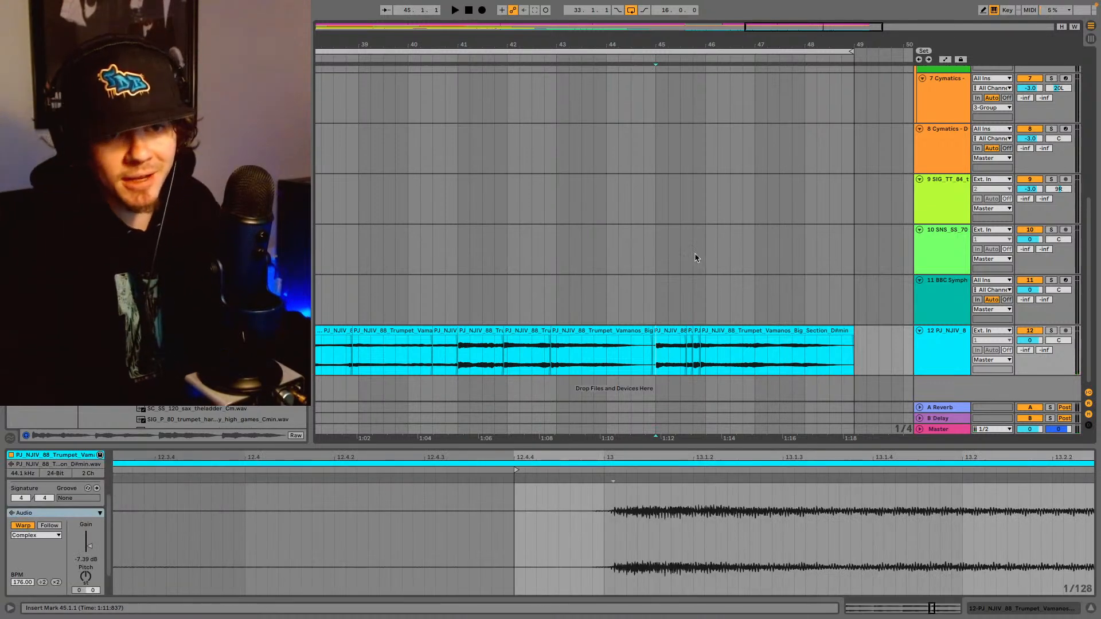
mouse_move(641, 45)
mouse_down()
mouse_move(660, 52)
mouse_move(531, 86)
mouse_move(642, 65)
mouse_up()
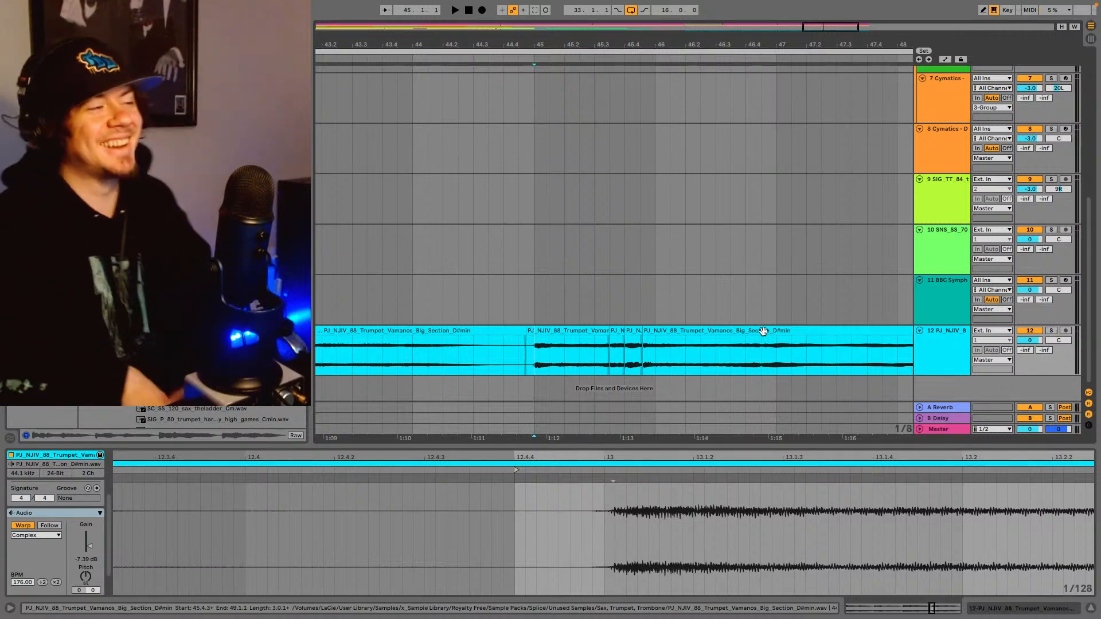
key(space)
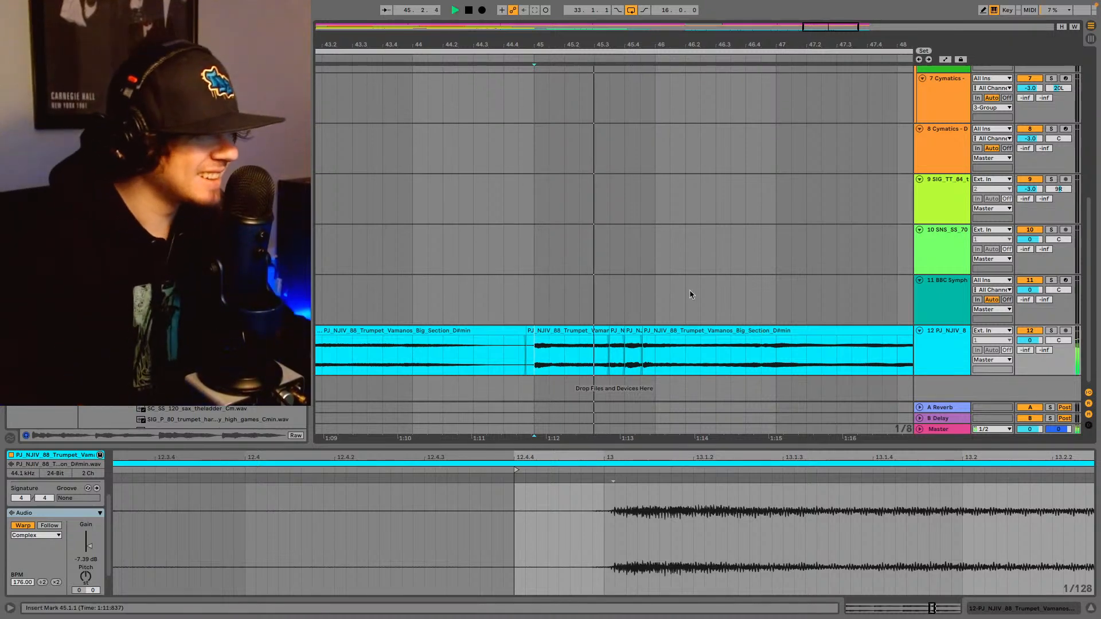
click(617, 330)
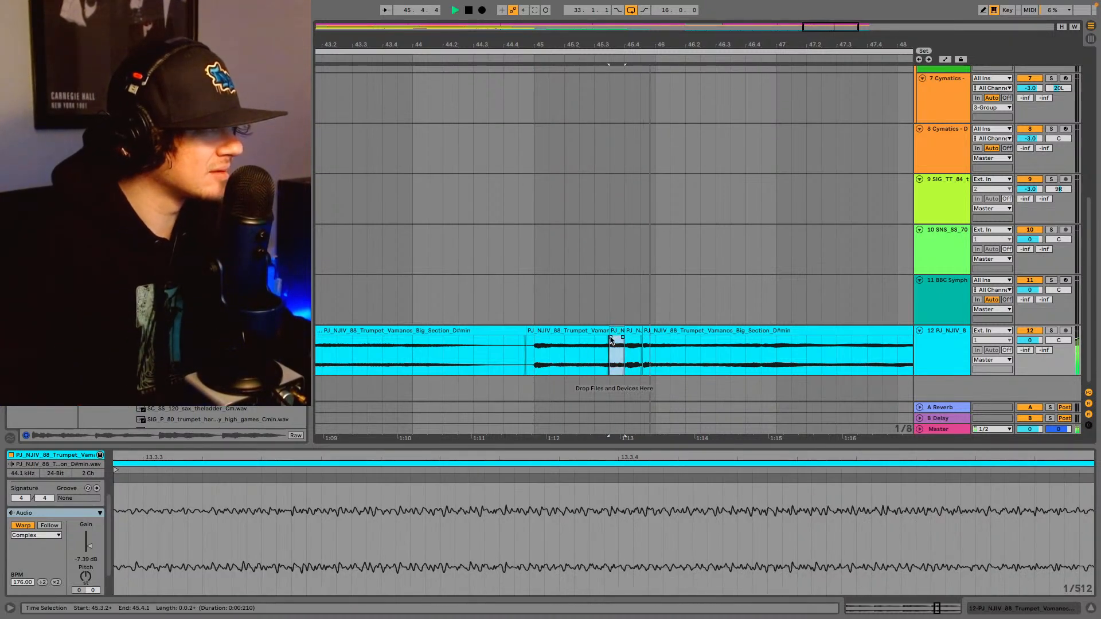
key(space)
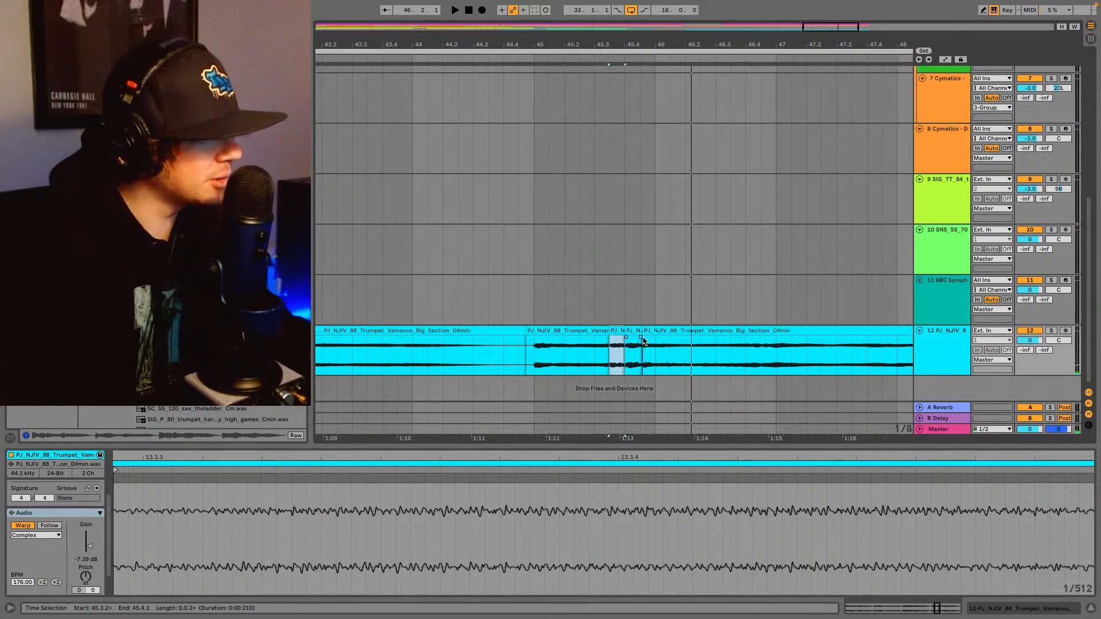
- Replay the passage from 44.4.3 and inspect the transposition of the short clip starting at 45.4.1
click(519, 355)
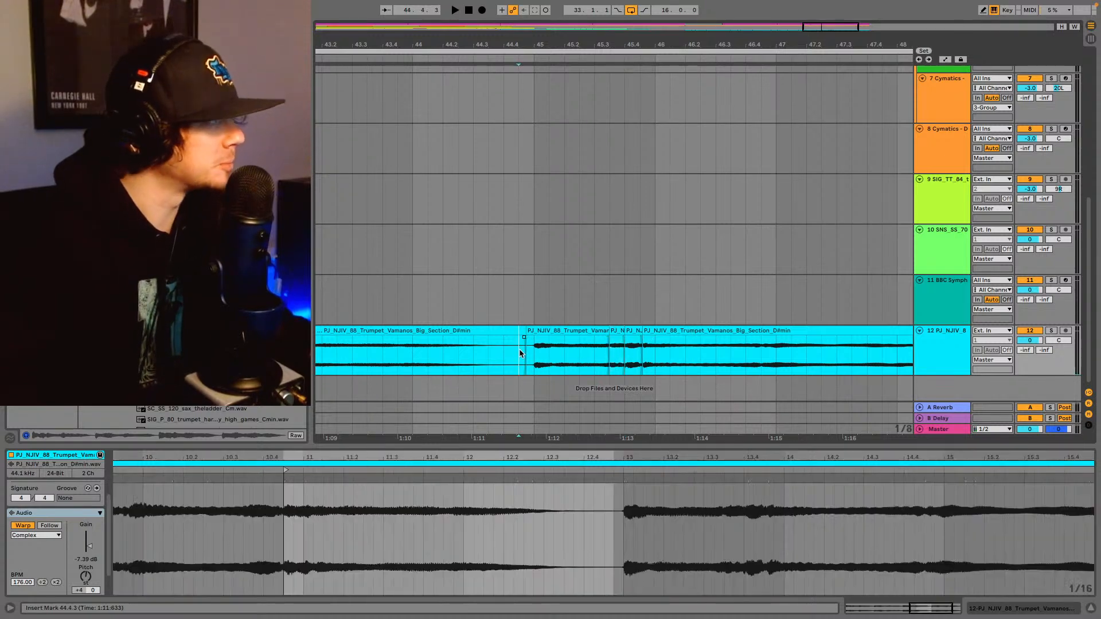
key(space)
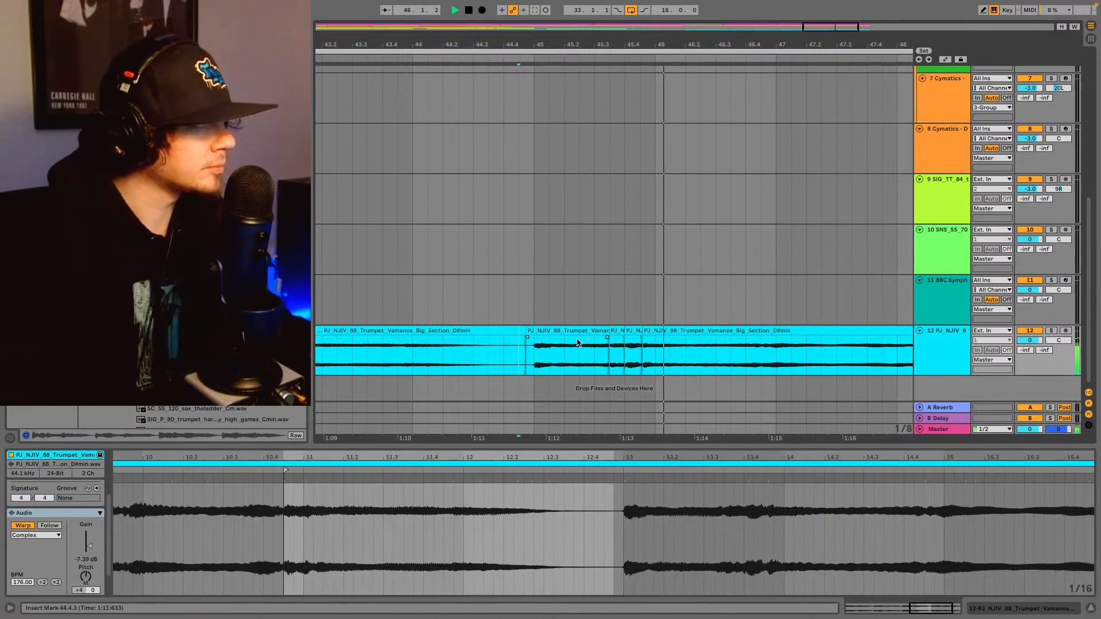
key(space)
click(633, 331)
key(space)
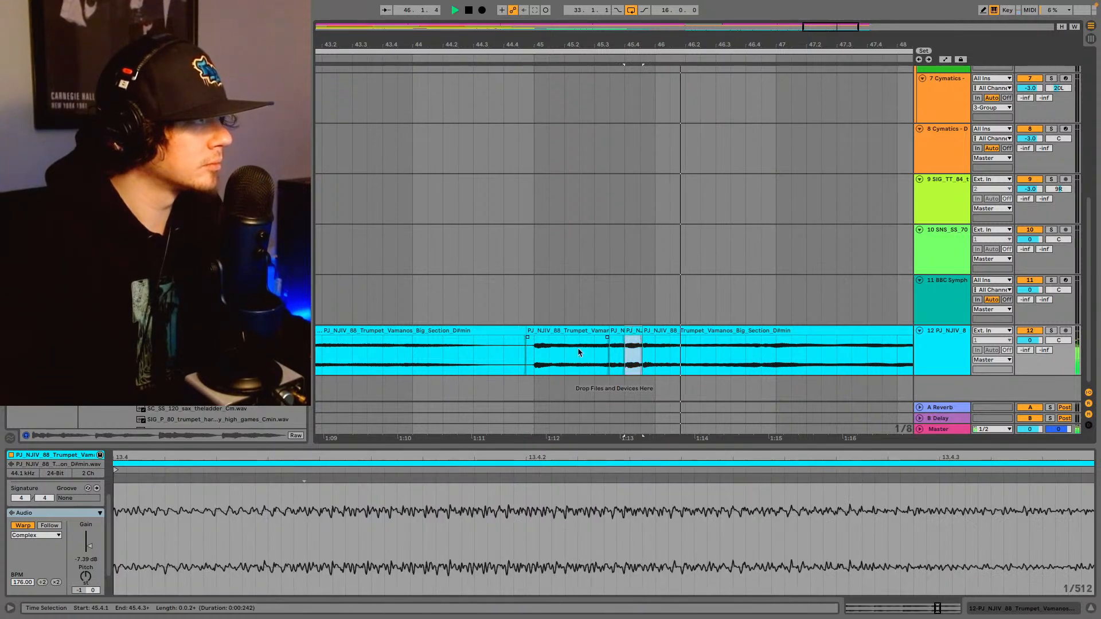
key(space)
- Check the trumpet clips at 45.1.1 and 45.3.3, returning to 45.1.1 for playback
drag(532, 354, 550, 353)
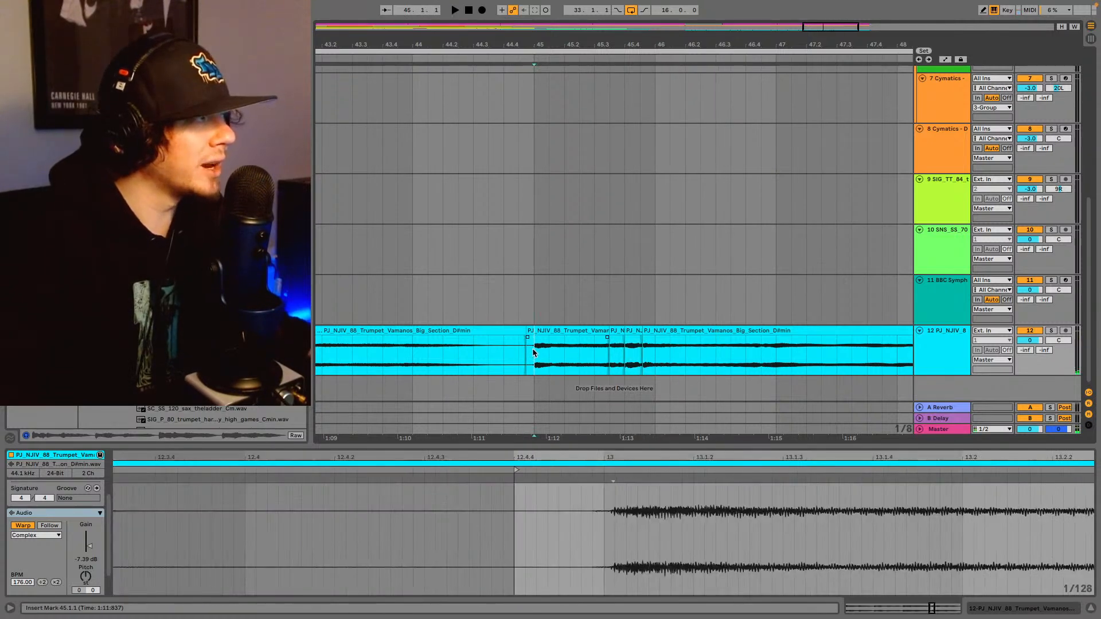
click(611, 359)
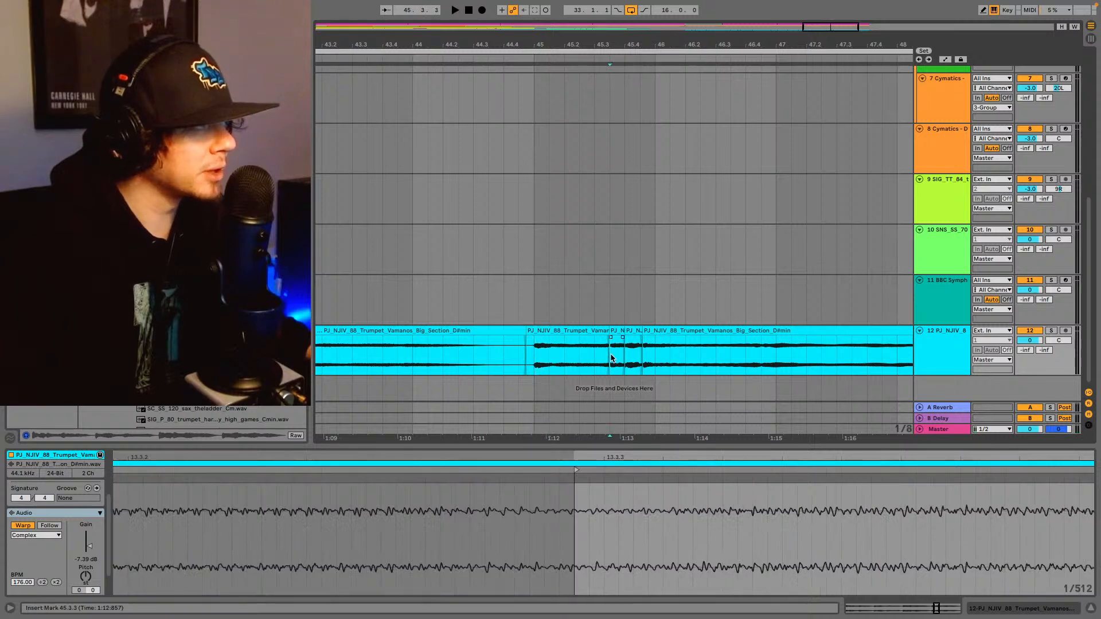
click(534, 362)
key(space)
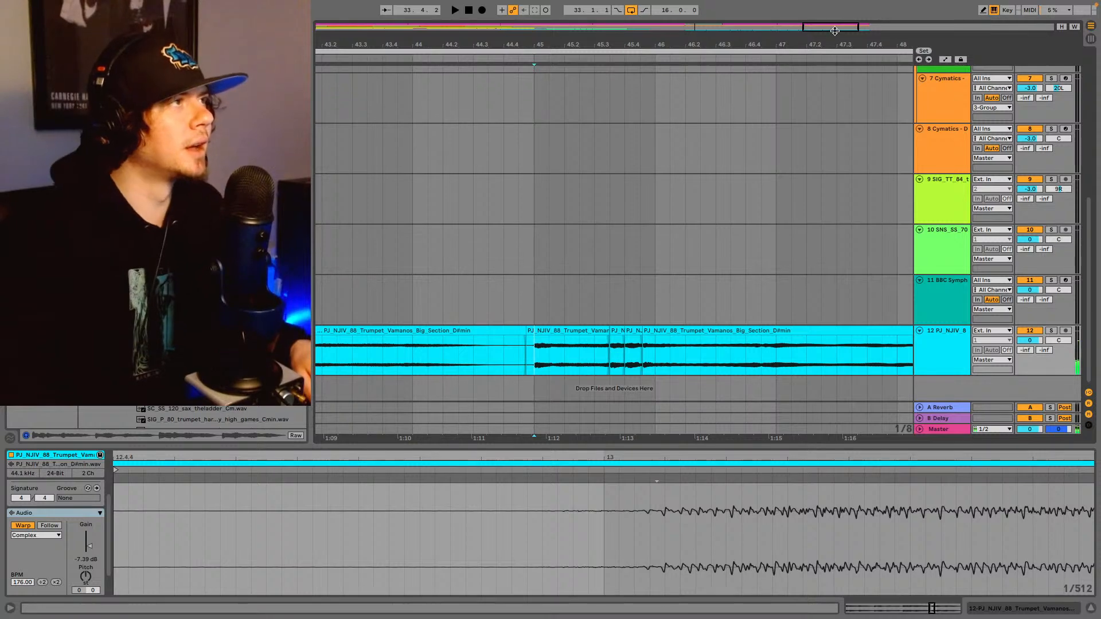
- Play the whole chopped trumpet melody from 33.1.1 to near its end at bar 49
drag(835, 31, 686, 6)
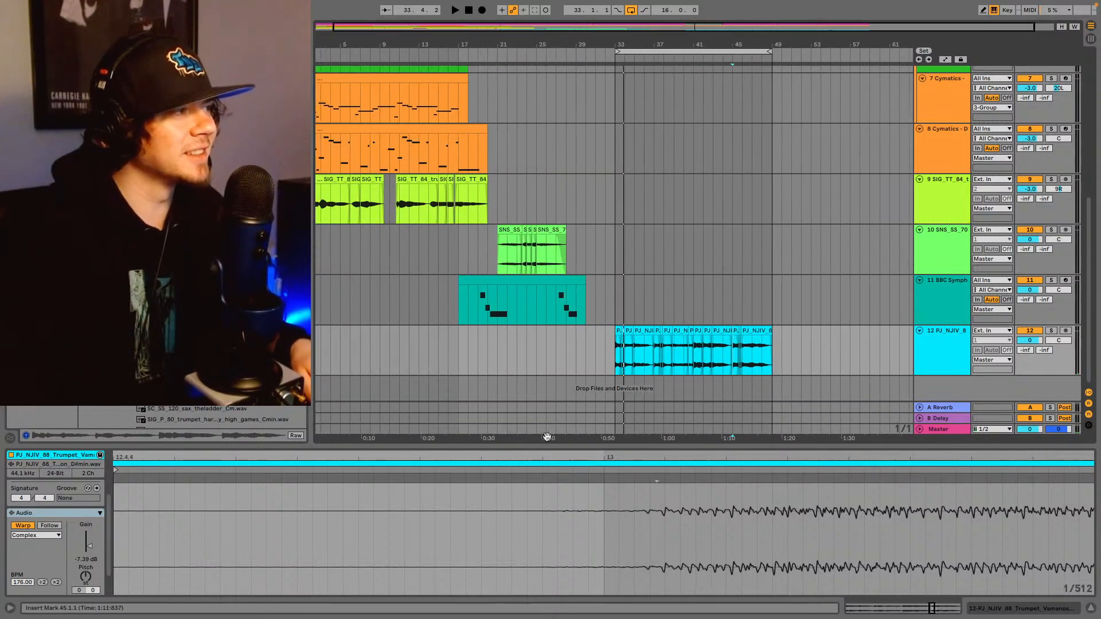
click(613, 355)
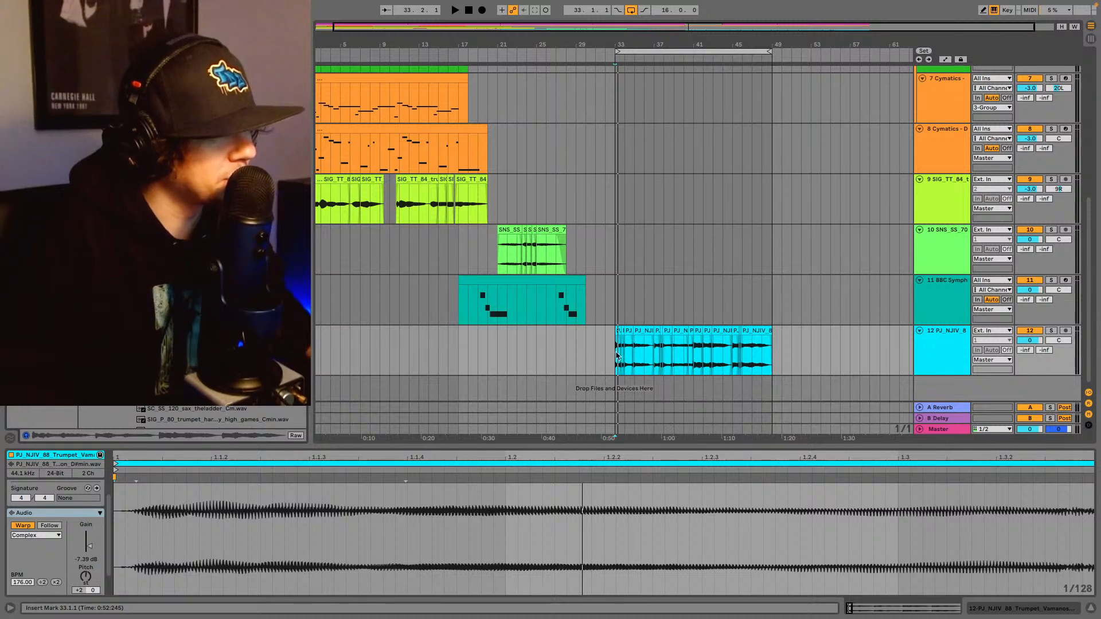
key(space)
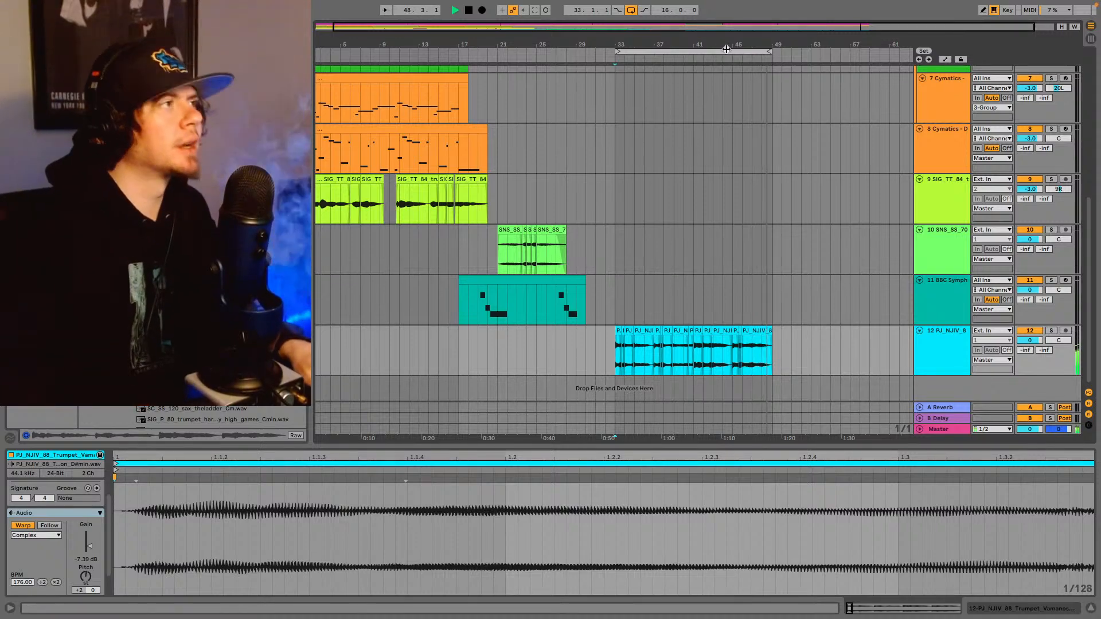
- Add an EQ Eight with its default preset to trumpet track 12
click(947, 355)
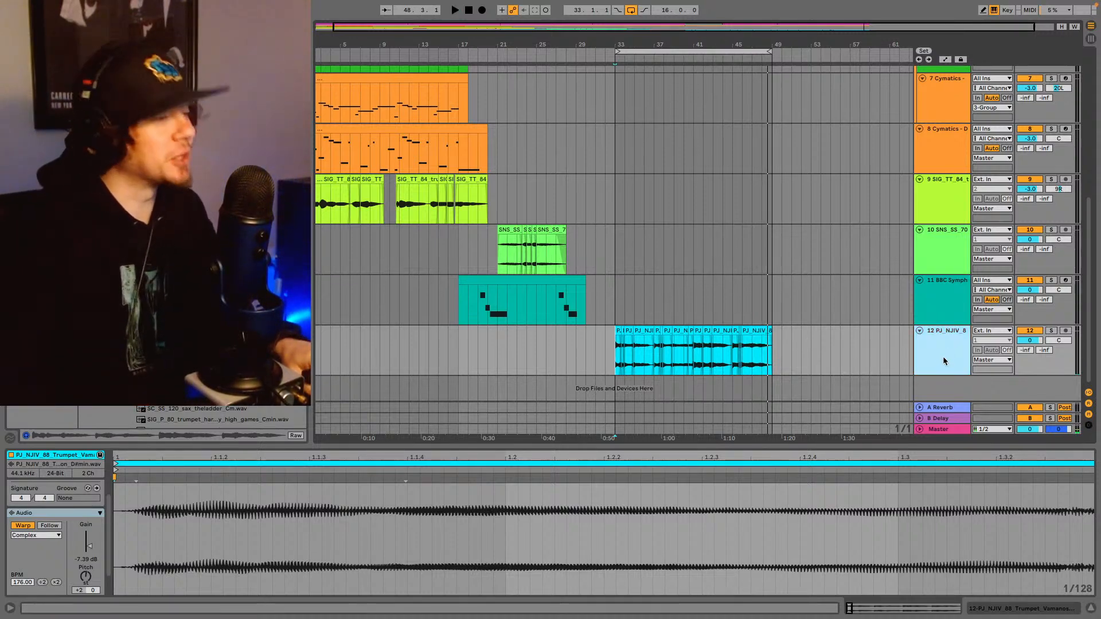
click(996, 609)
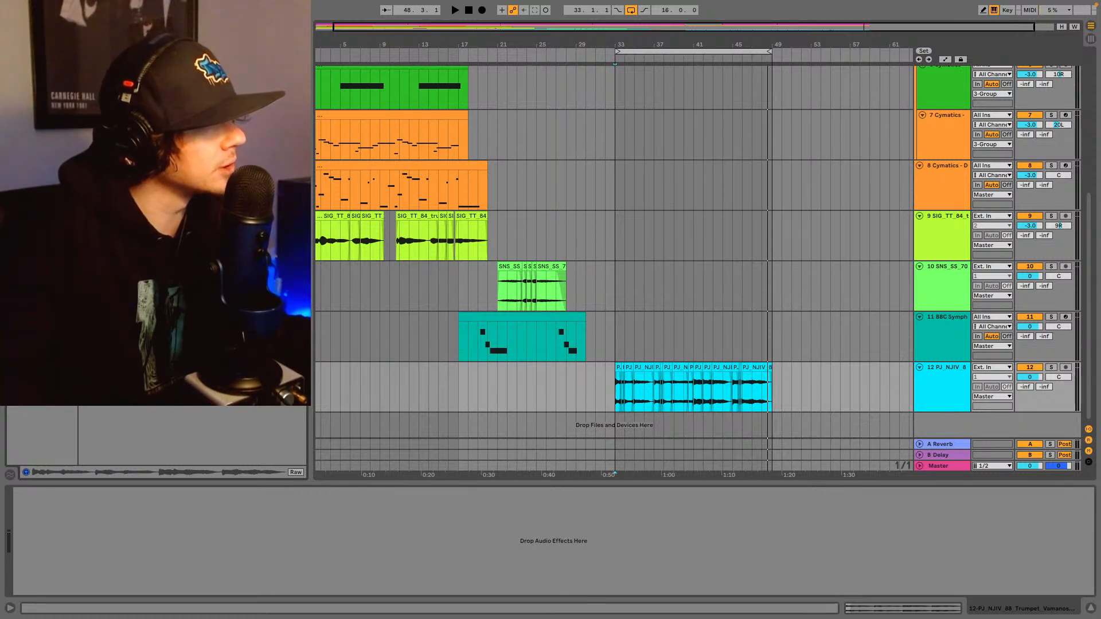
drag(685, 390, 509, 490)
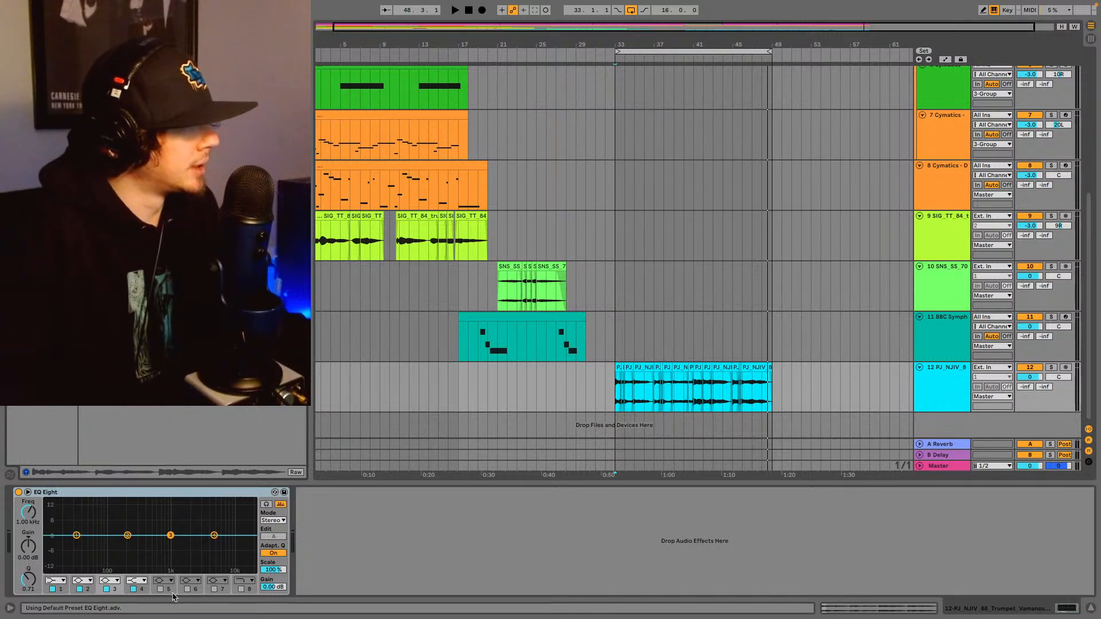
- Set EQ Eight band 4 to a high-cut filter at 4.54 kHz while the trumpet plays
click(144, 581)
click(138, 573)
key(space)
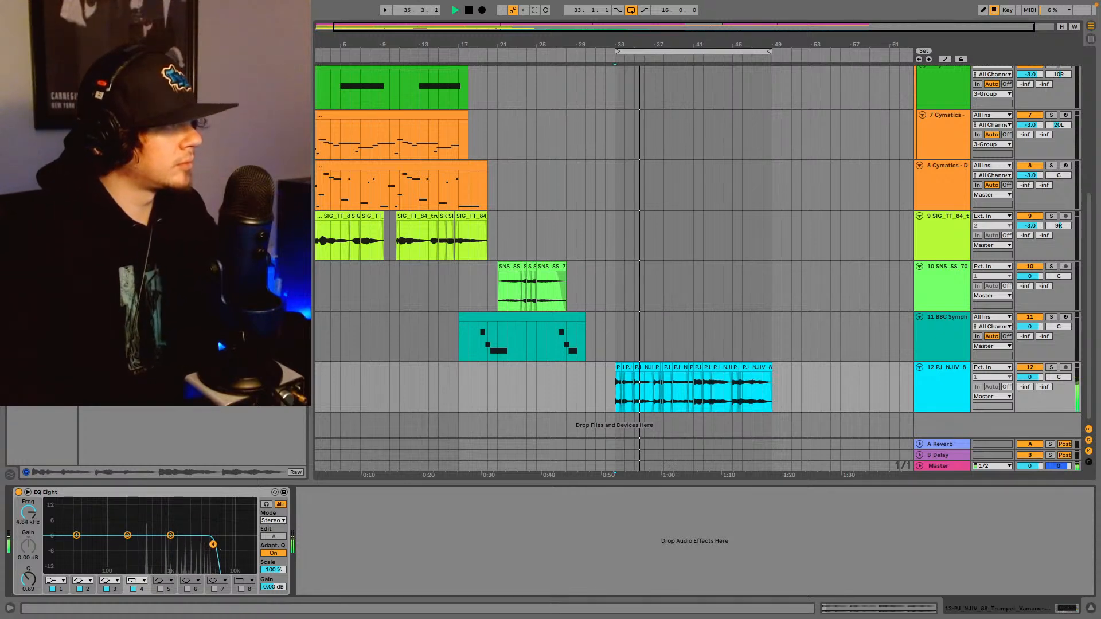
drag(214, 544, 211, 545)
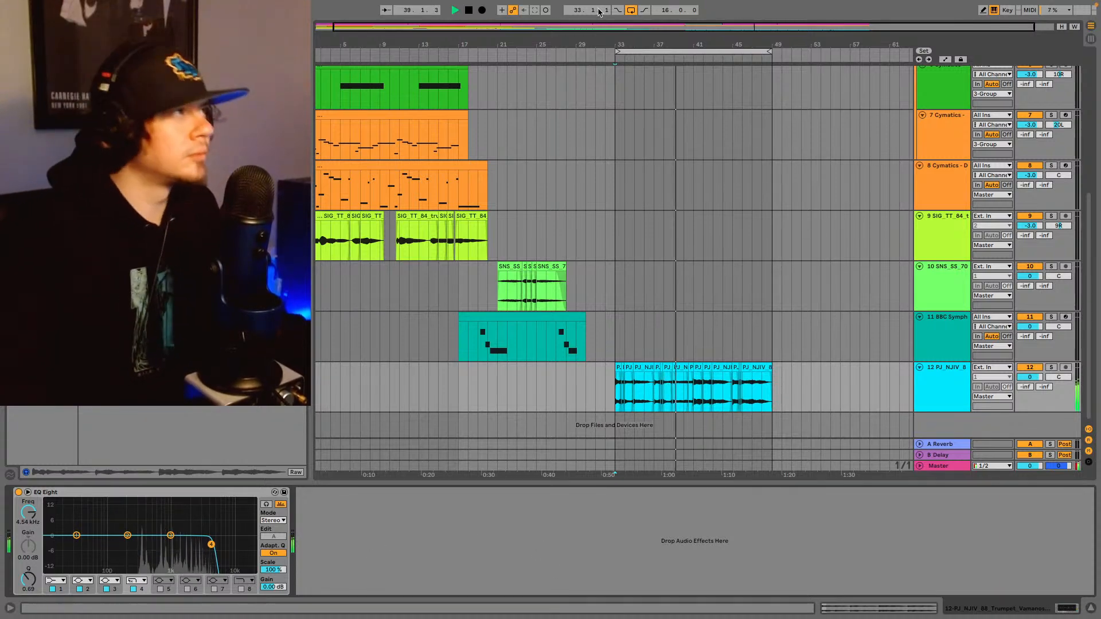
- Listen to the filtered trumpet together with the drums and piano through to bar 48 and look over the arrangement's tracks
scroll(659, 172, up, 5)
scroll(654, 194, up, 5)
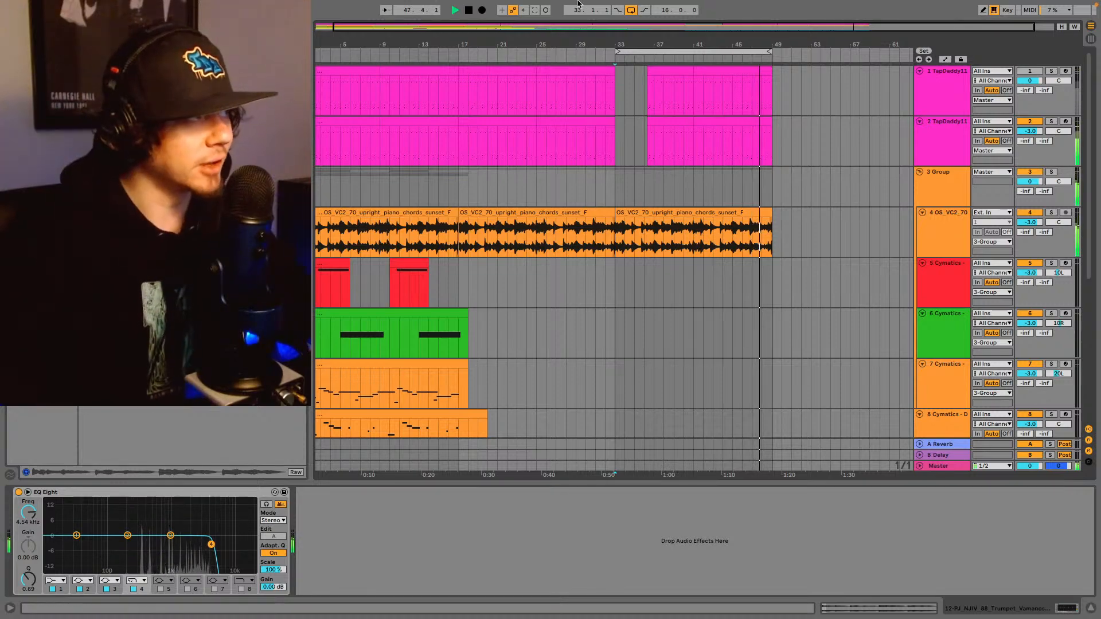
key(space)
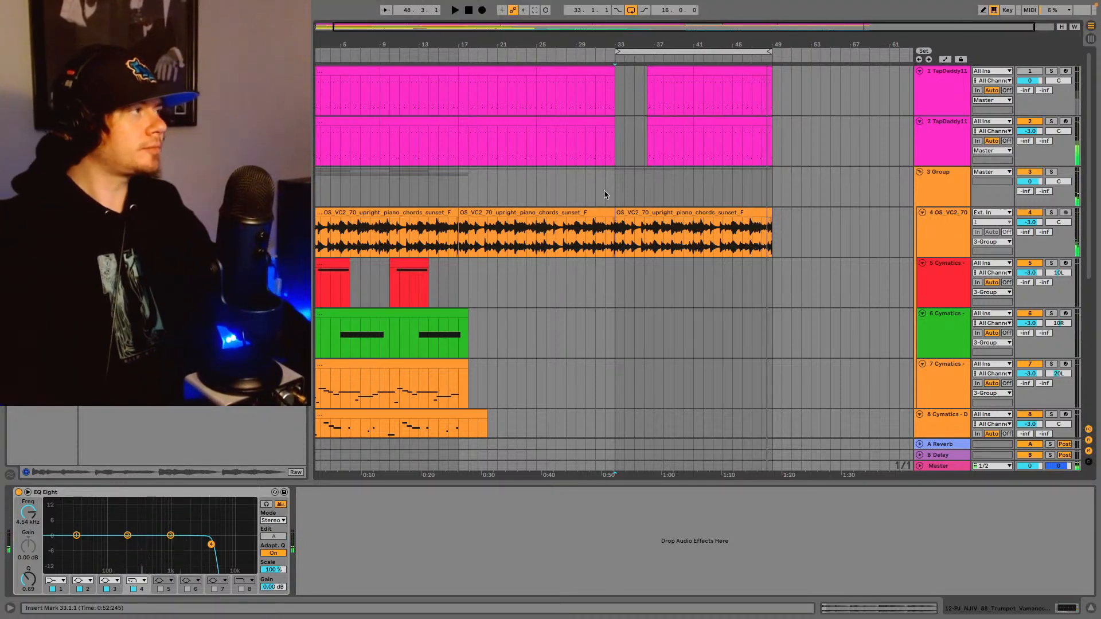
scroll(604, 195, down, 5)
scroll(617, 224, up, 5)
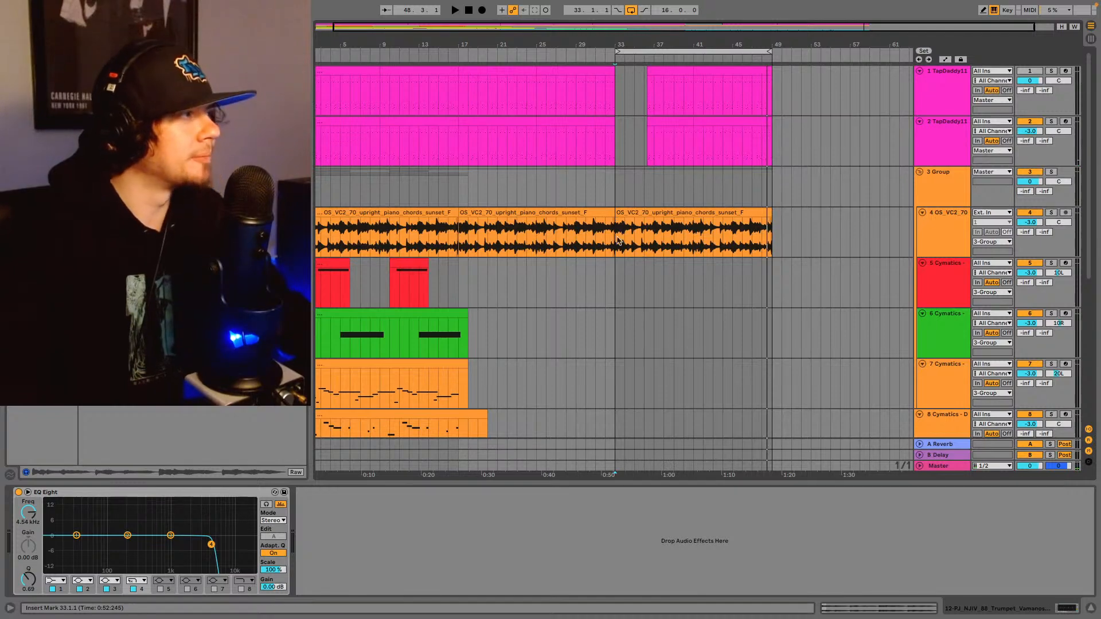
scroll(618, 239, down, 5)
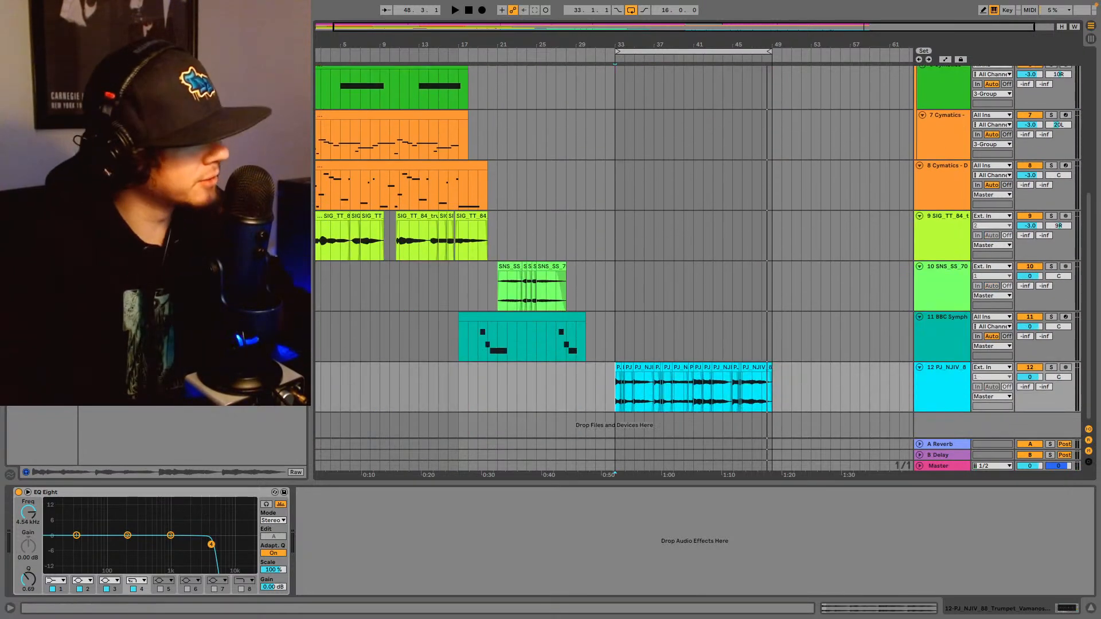
- Select the clips on all tracks from bar 1 onward and move the whole arrangement to start at 17.1.1
mouse_move(319, 393)
mouse_down()
mouse_move(339, 374)
mouse_move(329, 375)
mouse_up()
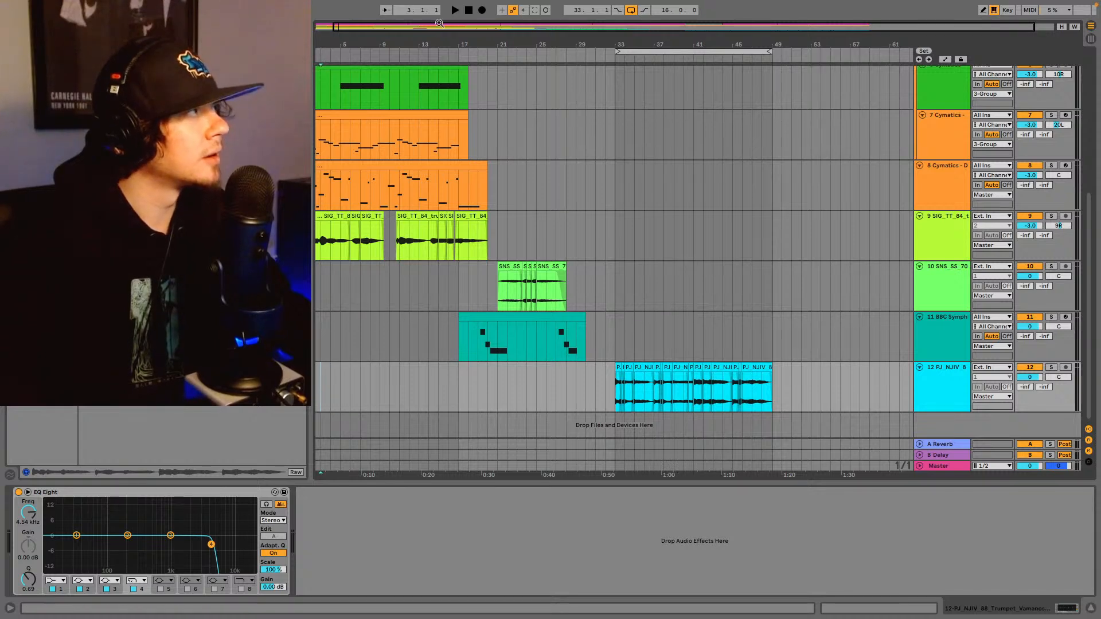
drag(439, 26, 420, 27)
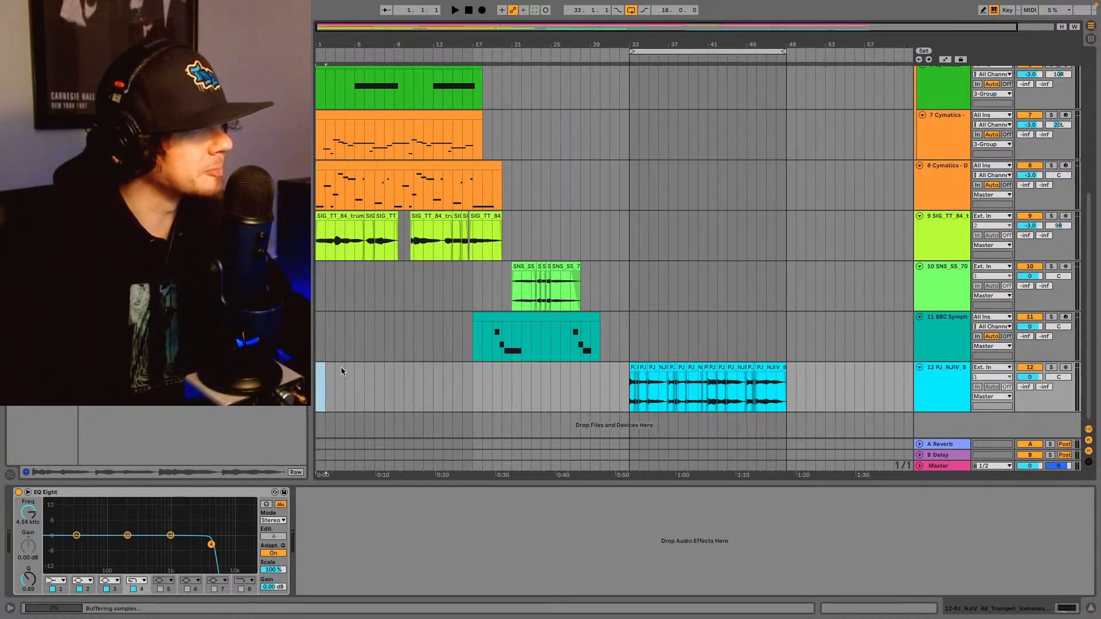
drag(341, 372, 912, 5)
scroll(636, 234, up, 8)
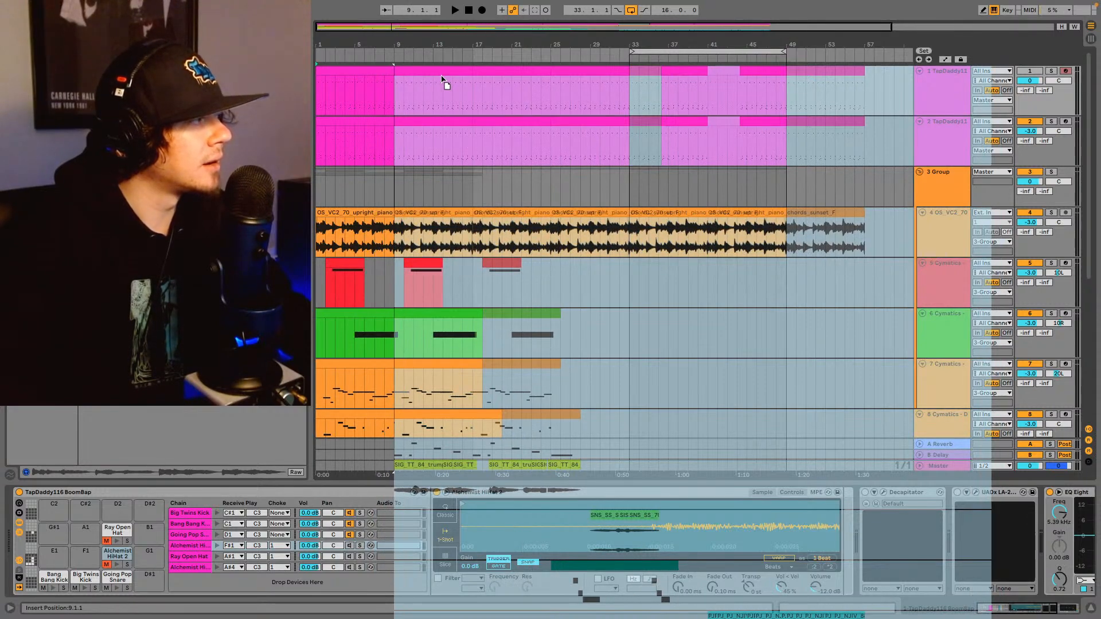
drag(442, 76, 522, 79)
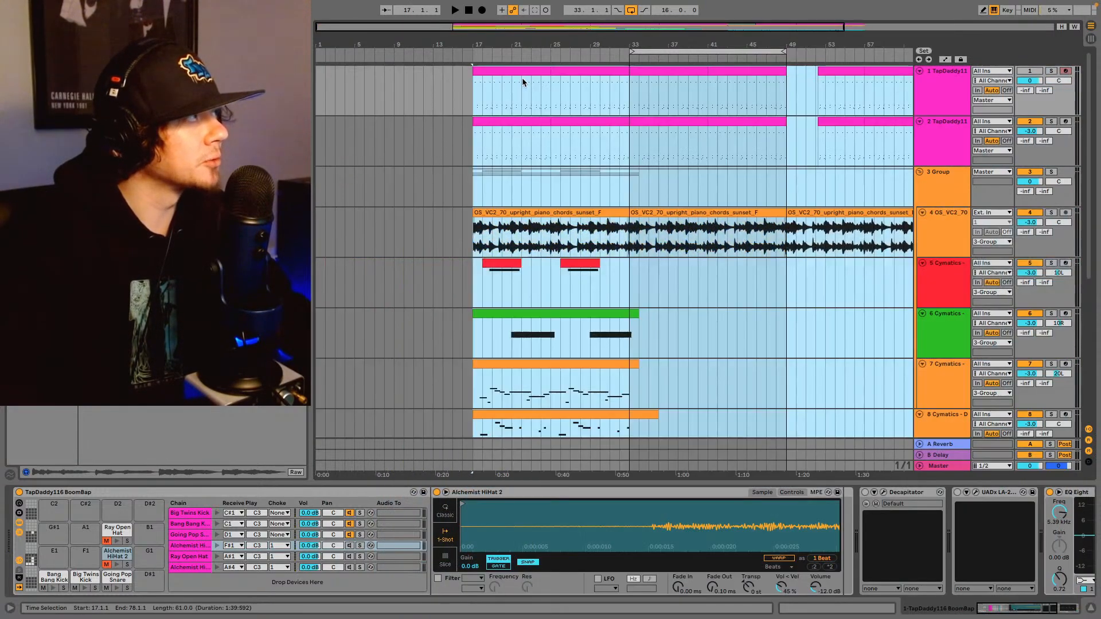
scroll(499, 115, down, 5)
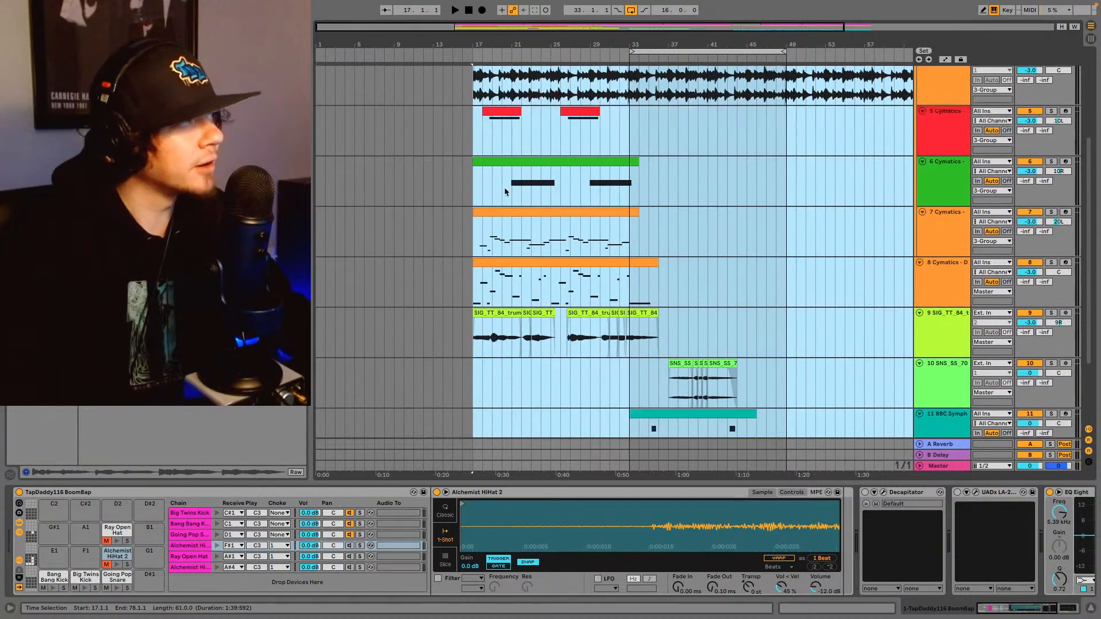
scroll(509, 193, up, 5)
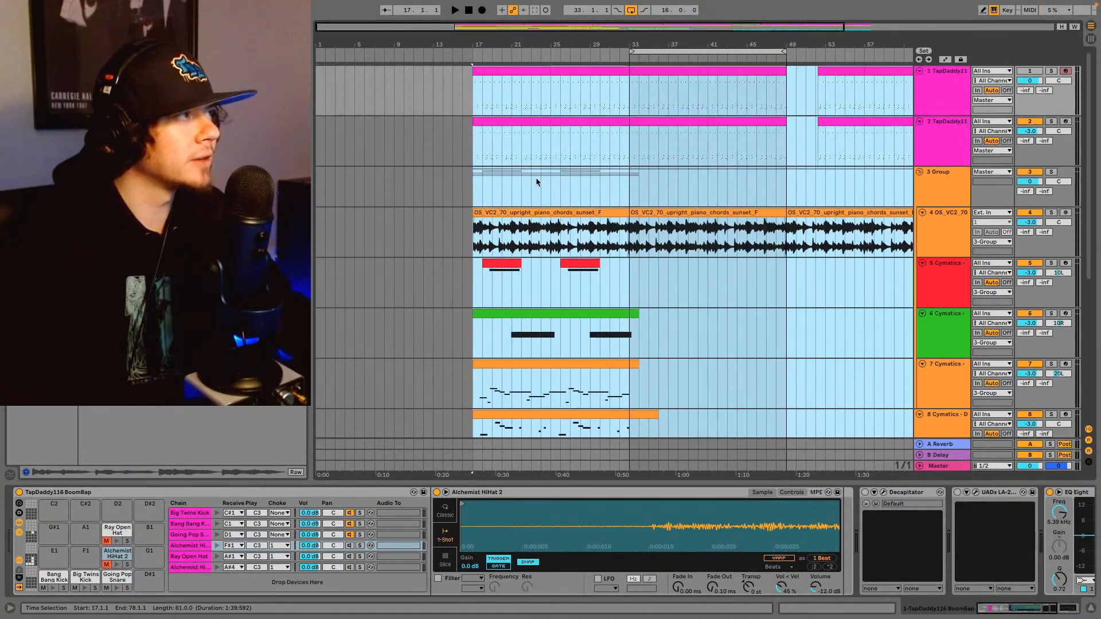
- Copy the 16-bar upright piano clip at 17.1.1 on track 4 to 1.1.1
click(566, 210)
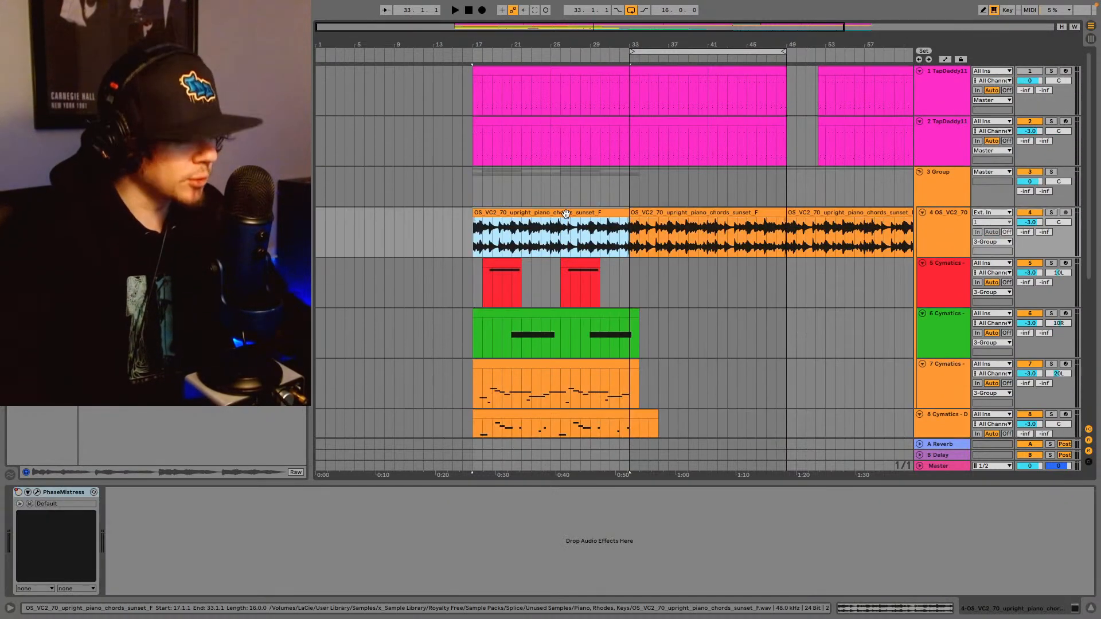
click(318, 236)
key(ctrl+v)
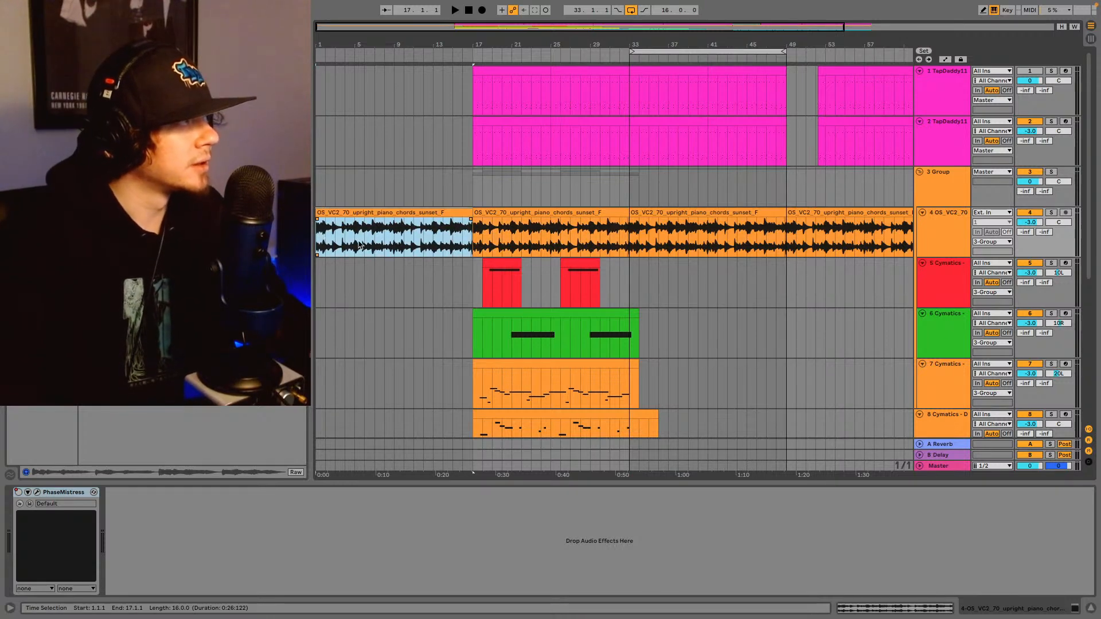
- Lower the volume of trumpet track 12 to -4.0 dB while the arrangement plays
click(422, 210)
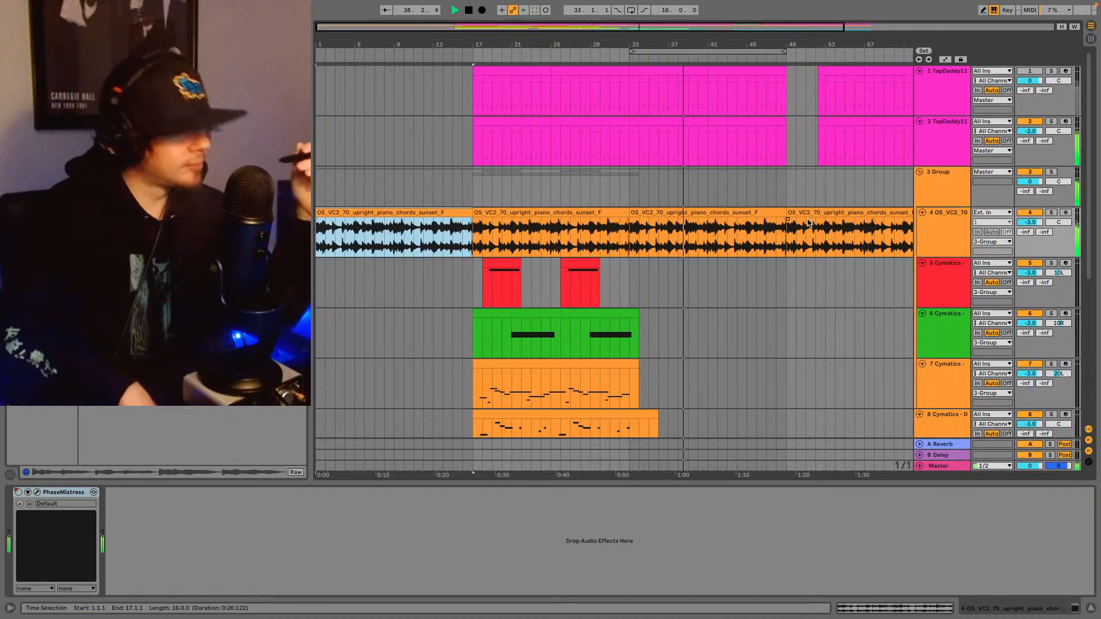
scroll(794, 284, down, 6)
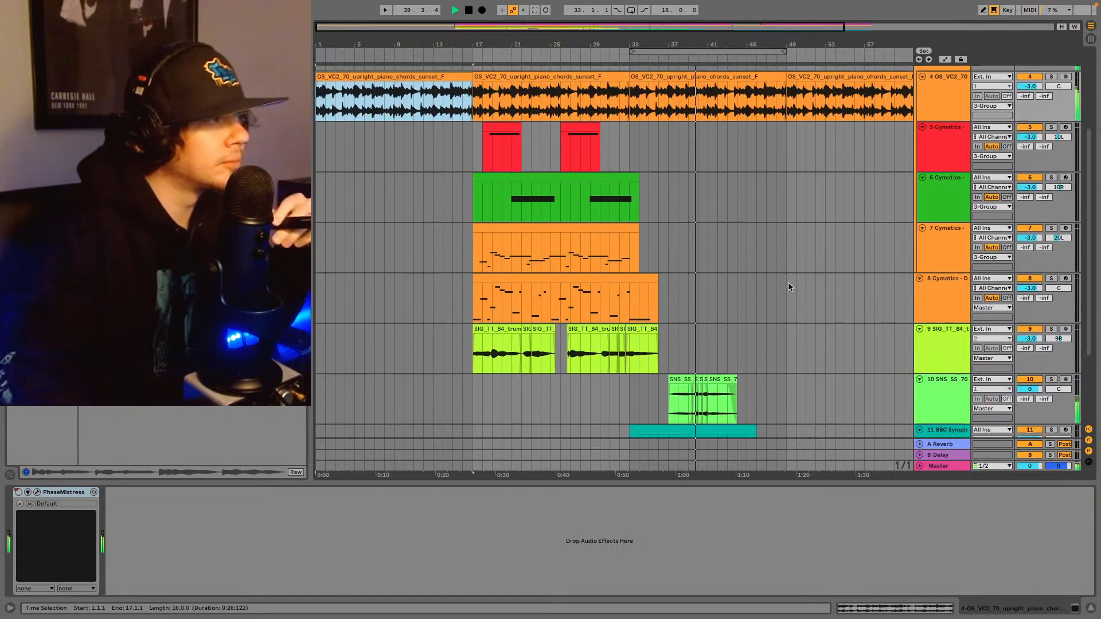
scroll(870, 272, up, 1)
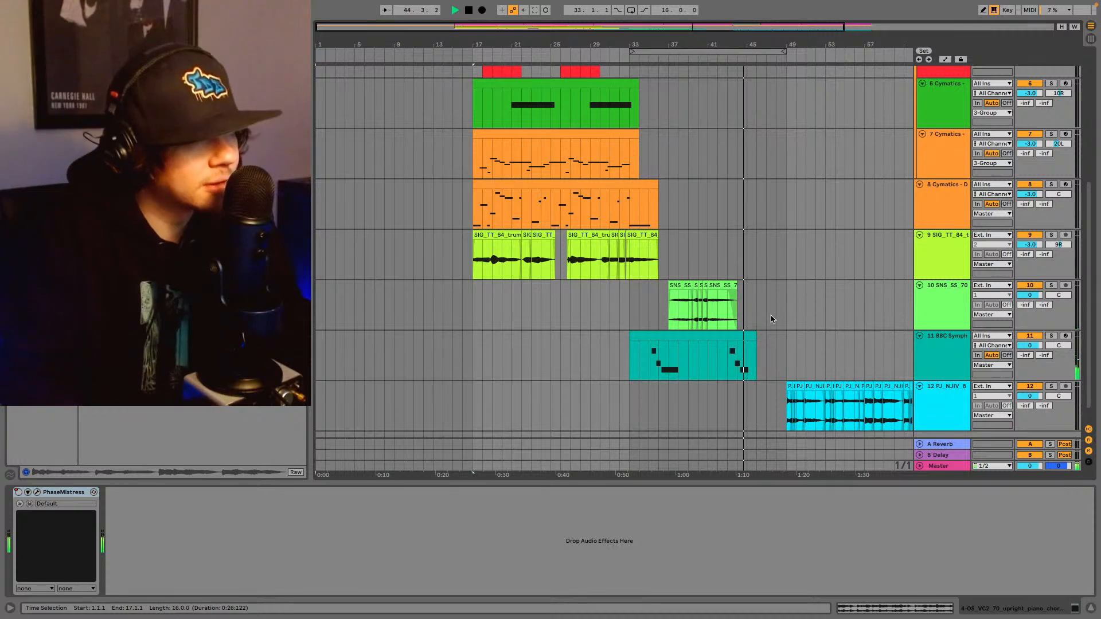
scroll(872, 200, up, 1)
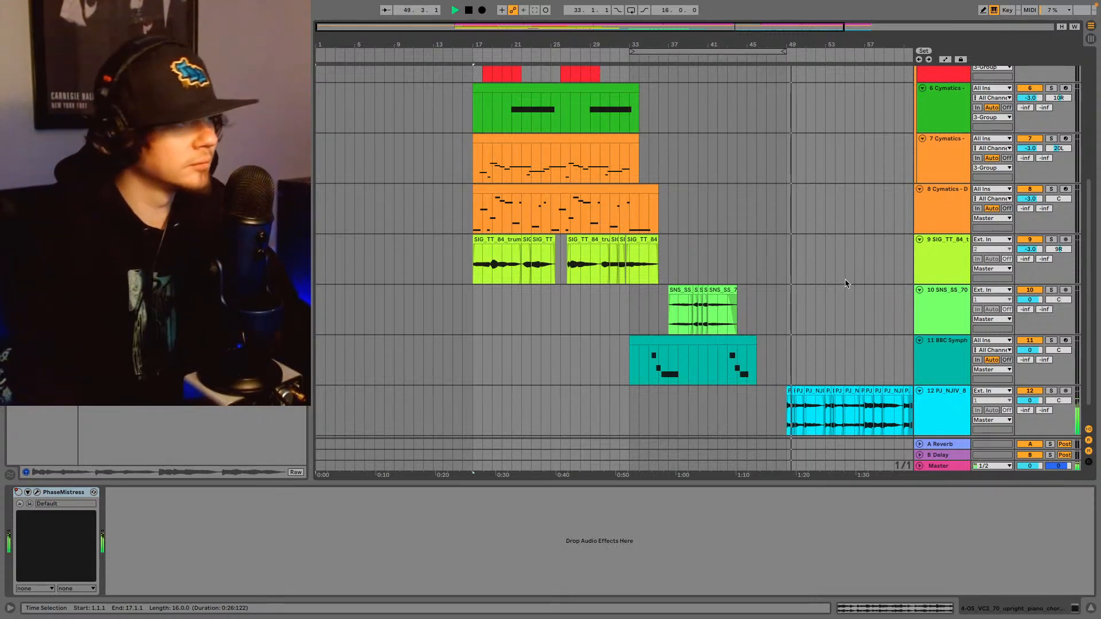
click(1038, 396)
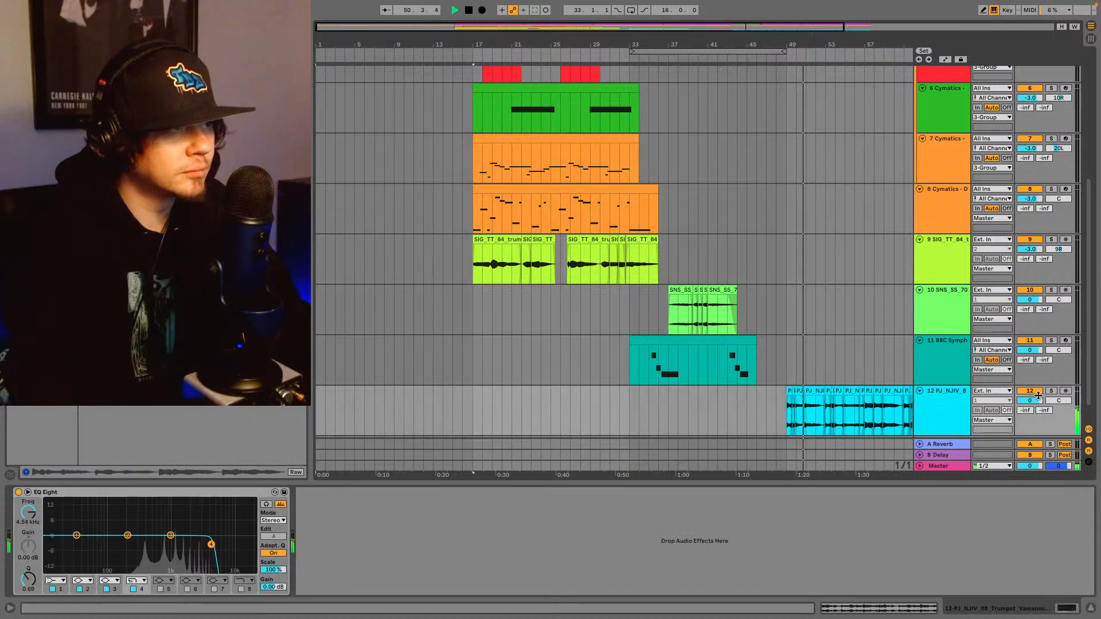
drag(1039, 395, 1042, 401)
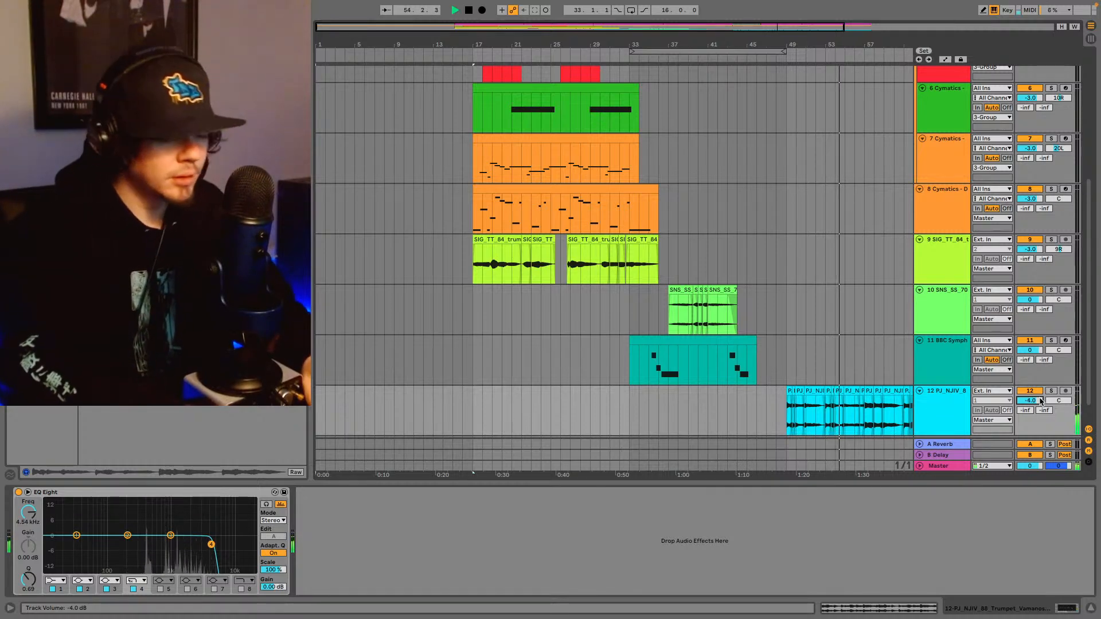
key(Up)
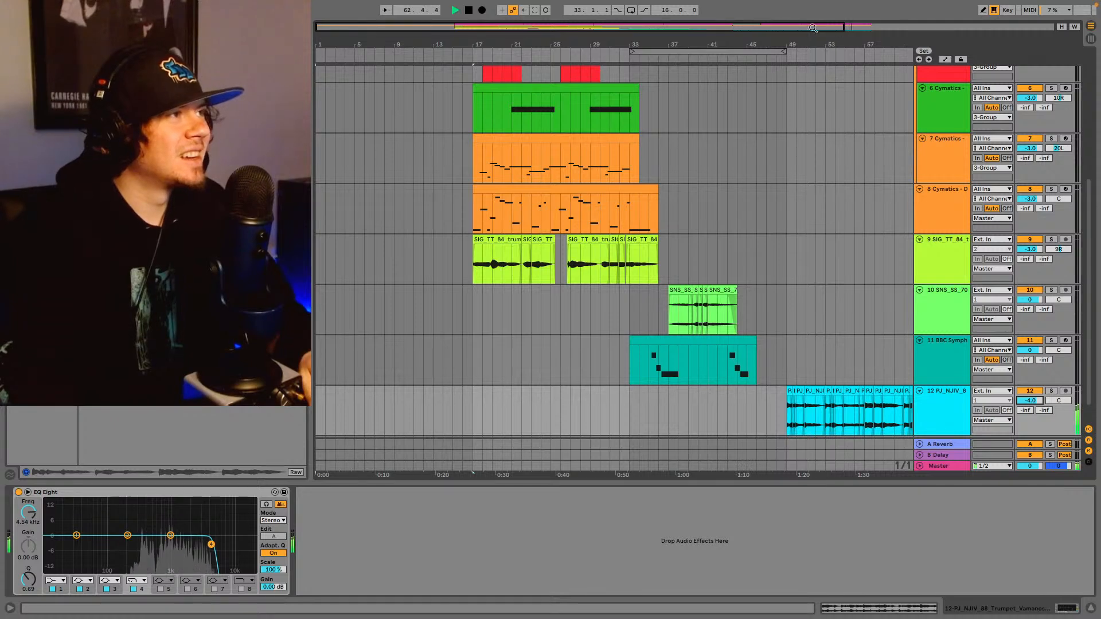
- Duplicate the 16-bar upright piano clip at 49.1.1 on track 4 so the copy starts at 65.1.1
key(minus)
scroll(830, 319, up, 5)
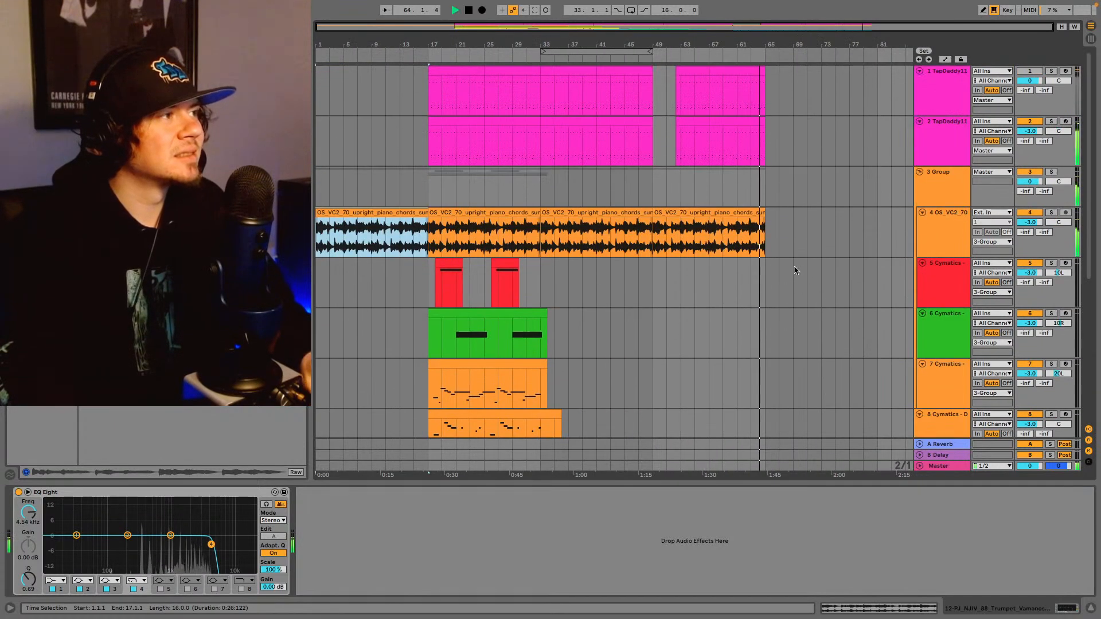
click(731, 224)
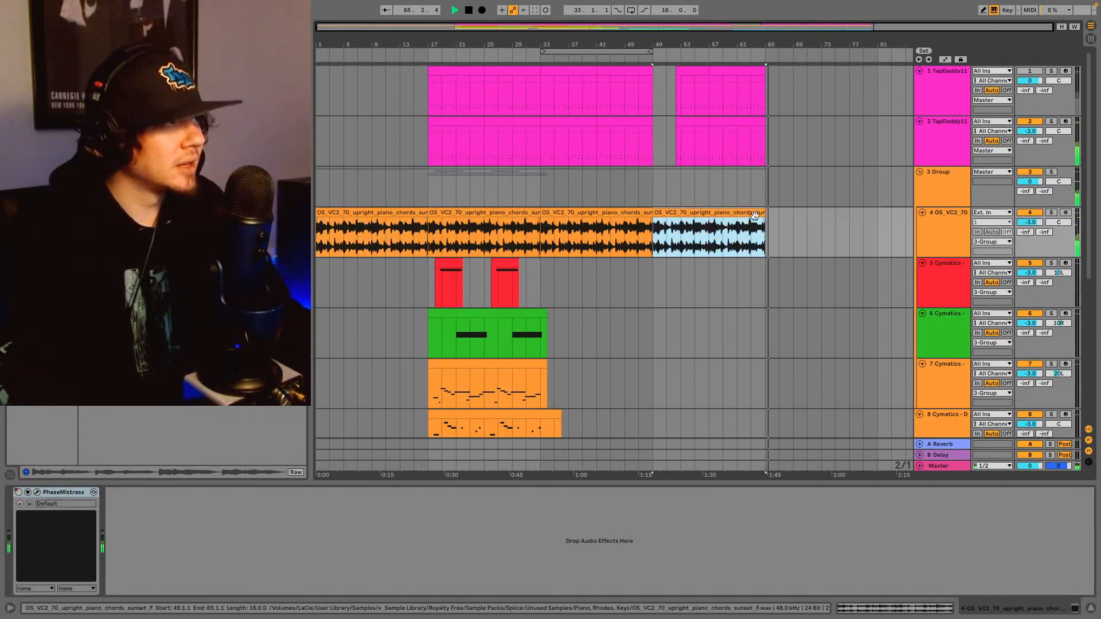
key(ctrl+d)
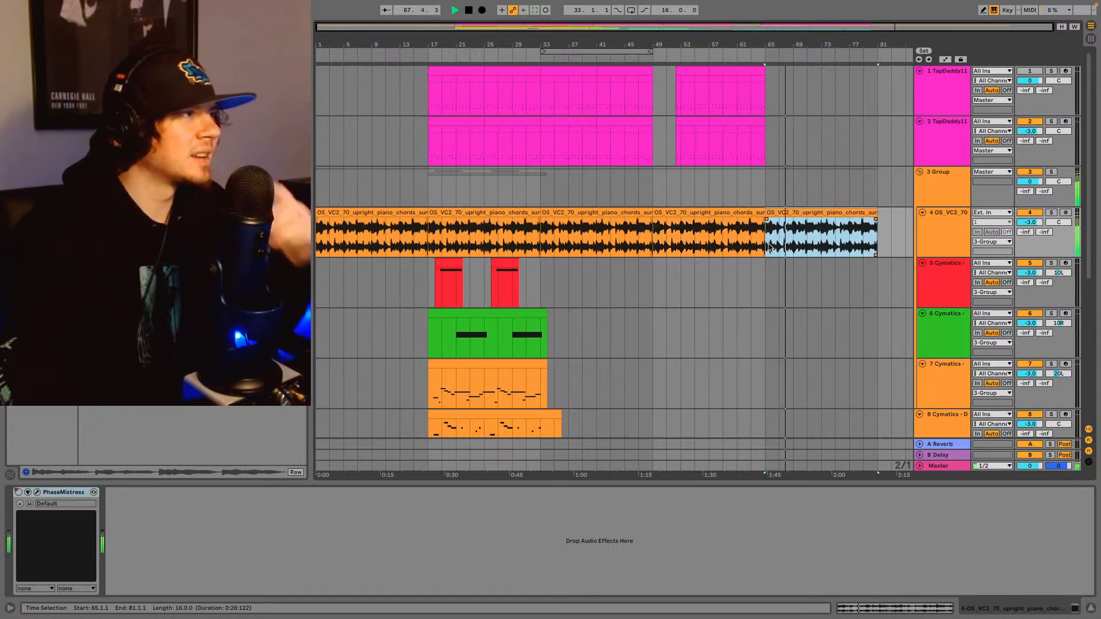
- Copy the clips on tracks 5 to 9 between bars 17 and 37 to 65.1.1
scroll(717, 290, down, 2)
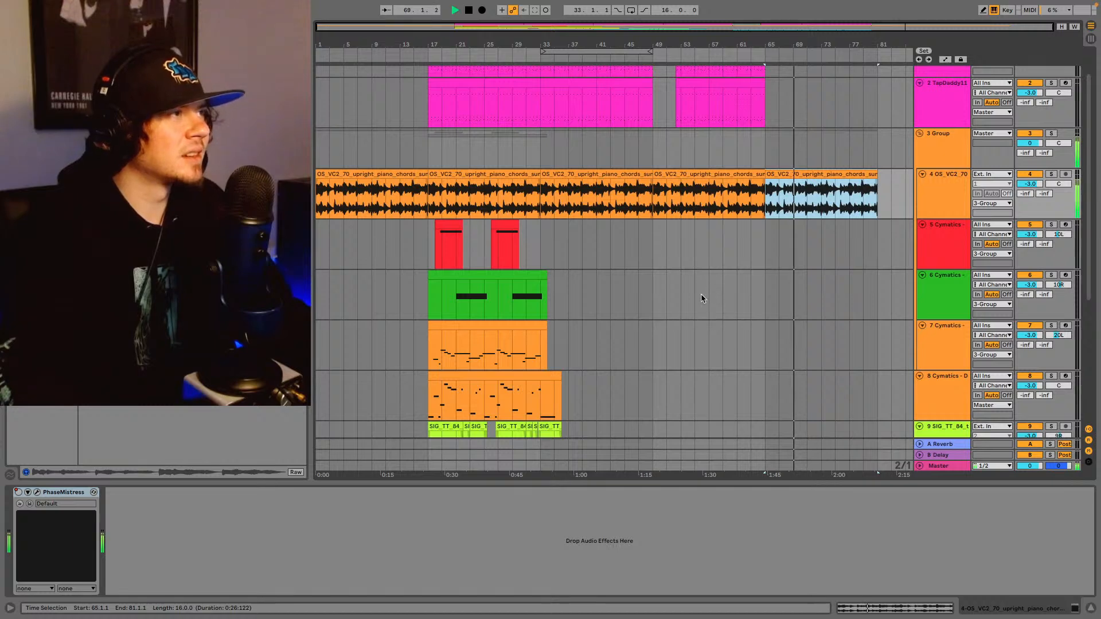
scroll(701, 295, down, 4)
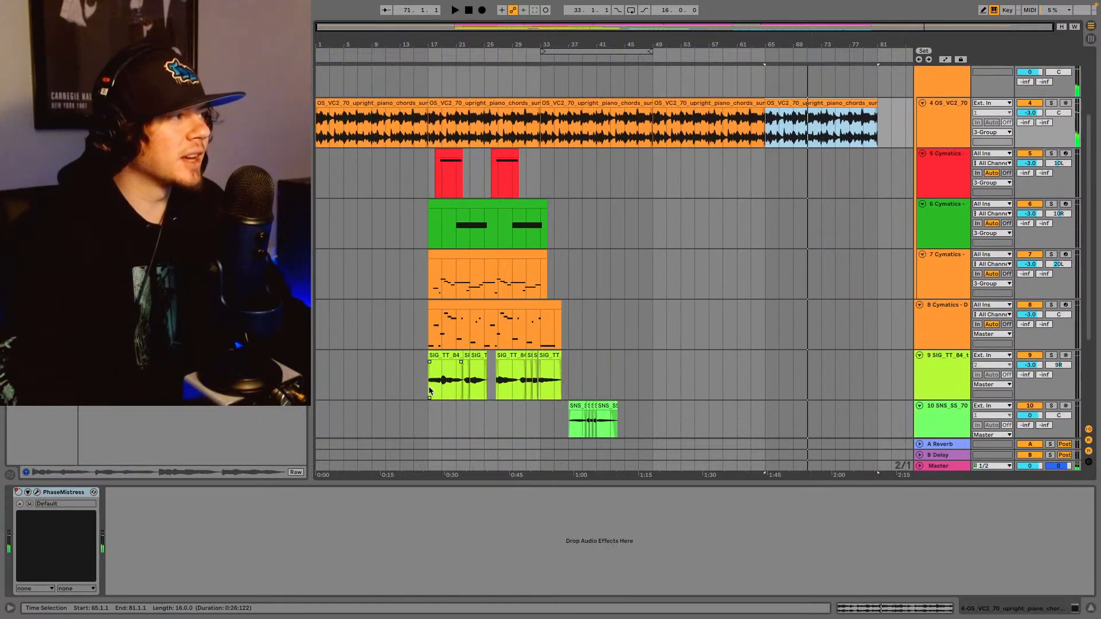
drag(425, 395, 570, 168)
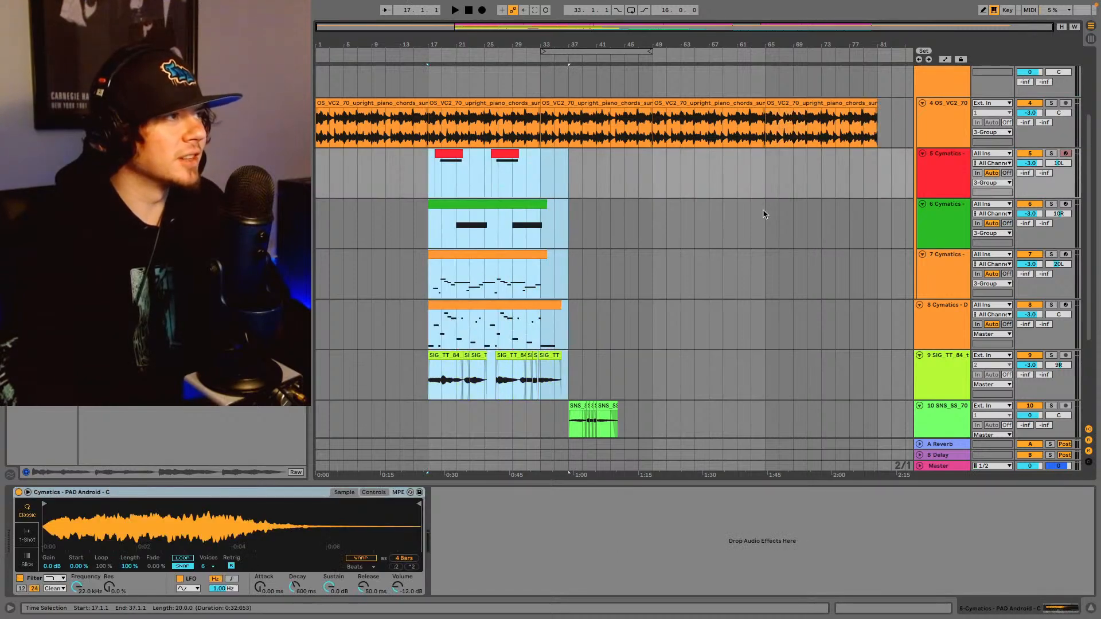
click(766, 183)
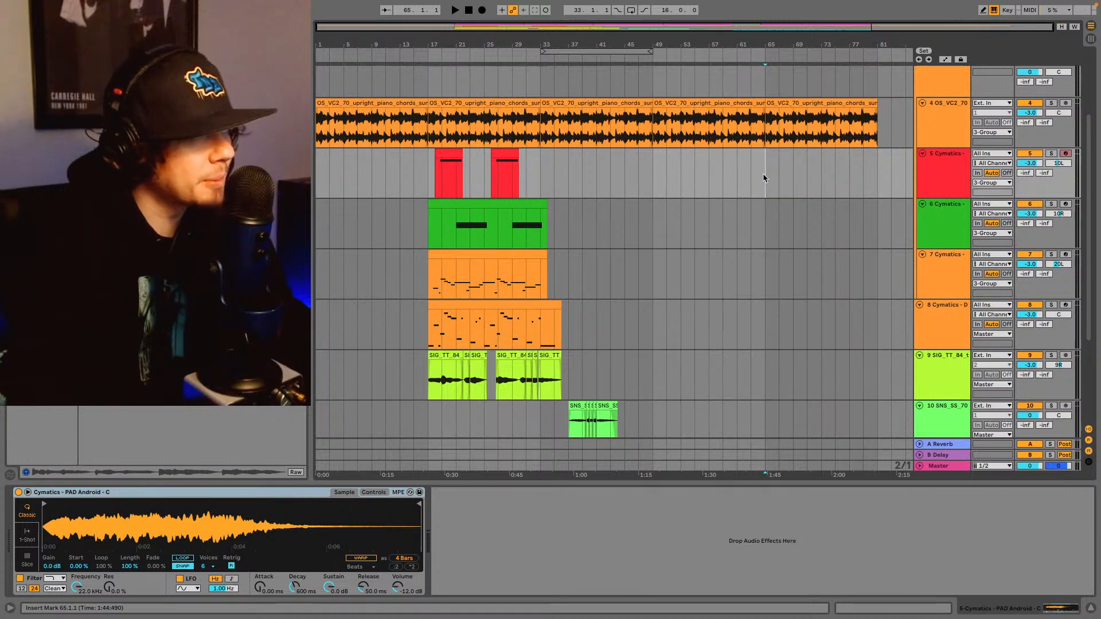
key(ctrl+v)
- Trim the start of the second bass guitar clip on track 8 to 69.1.1 and listen from 63.1.1
click(761, 376)
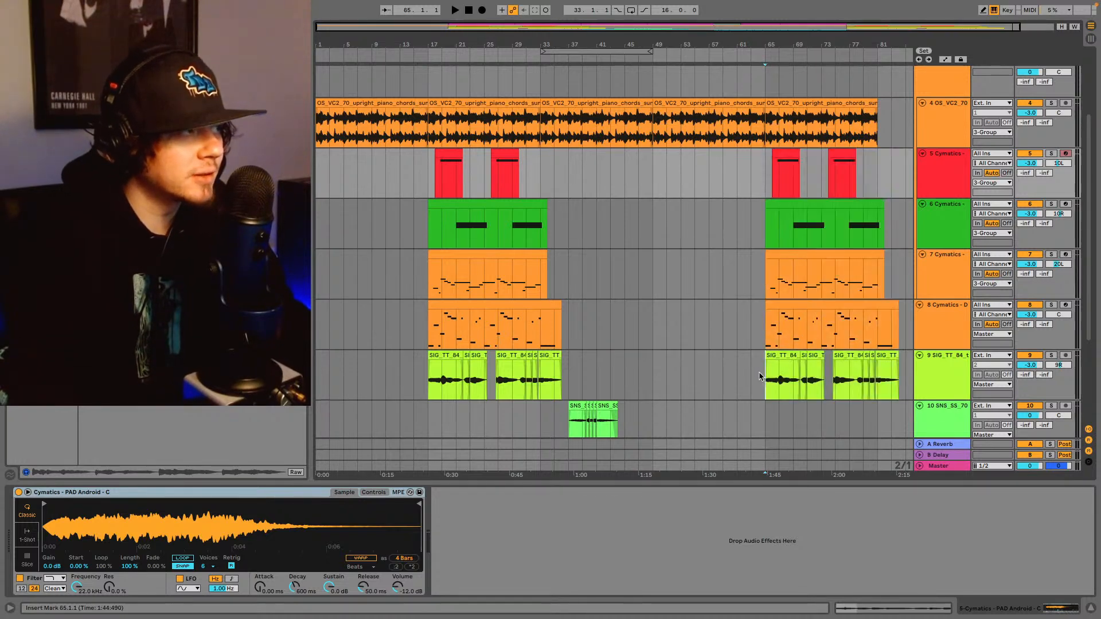
key(space)
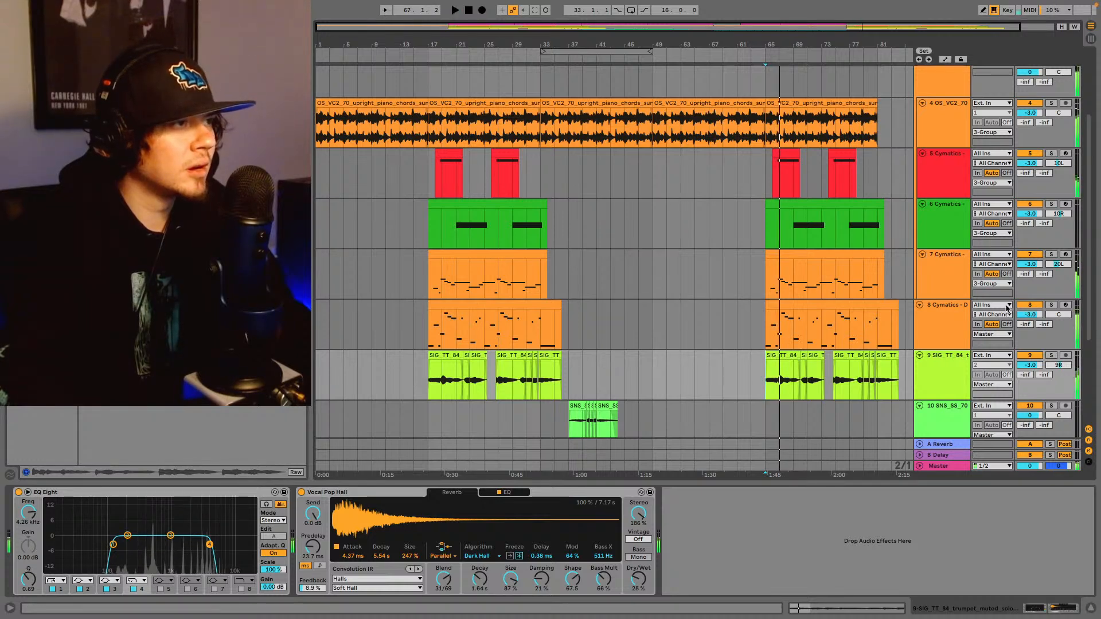
click(958, 318)
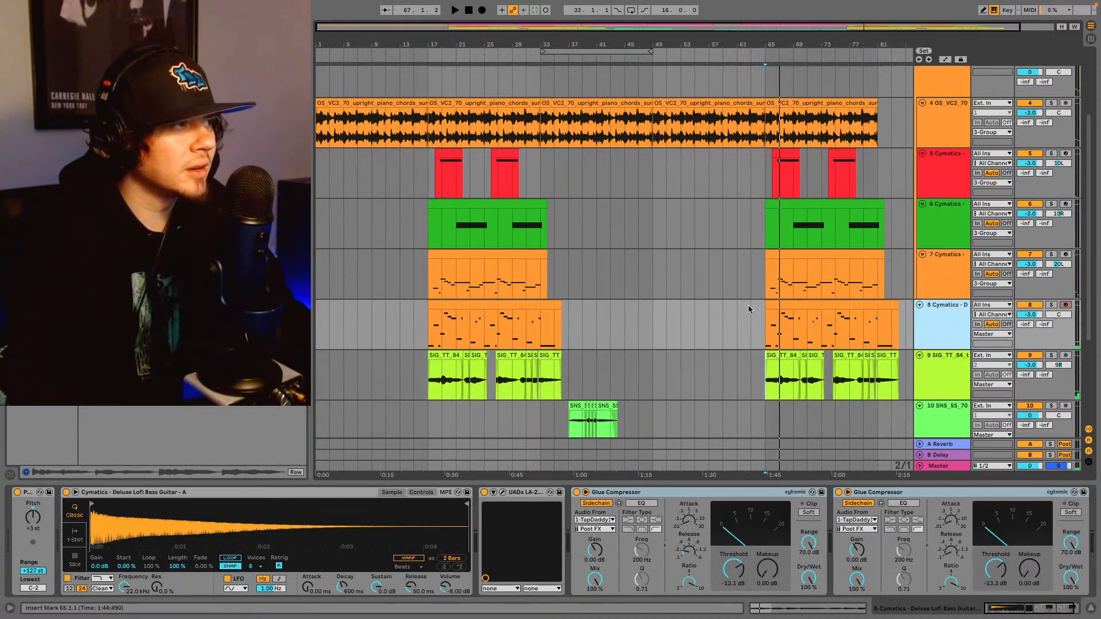
drag(767, 301, 794, 301)
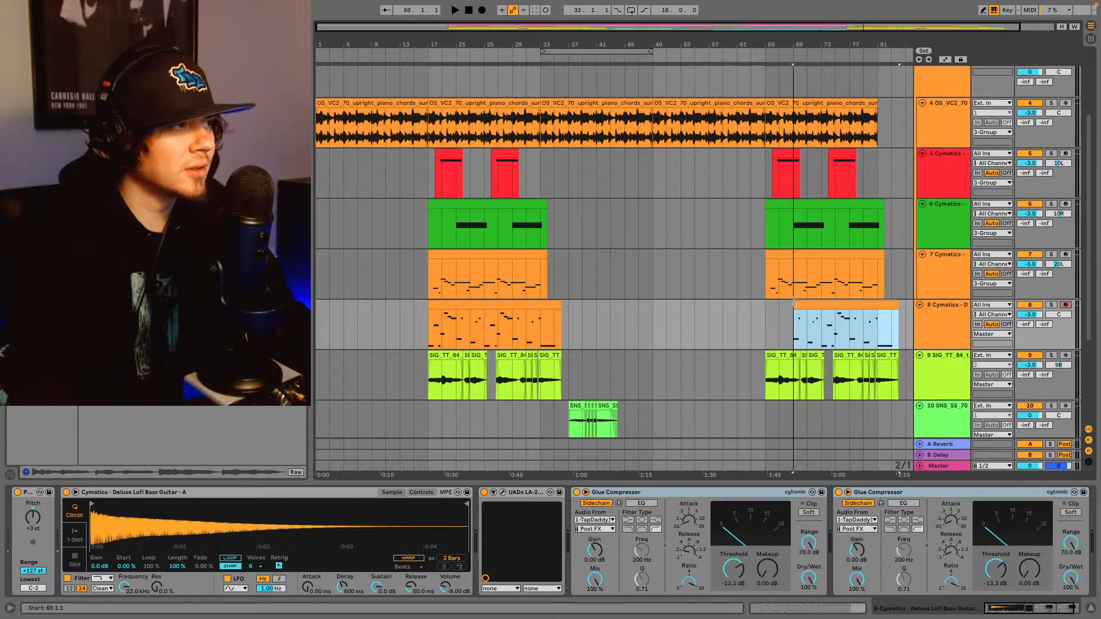
click(754, 319)
key(space)
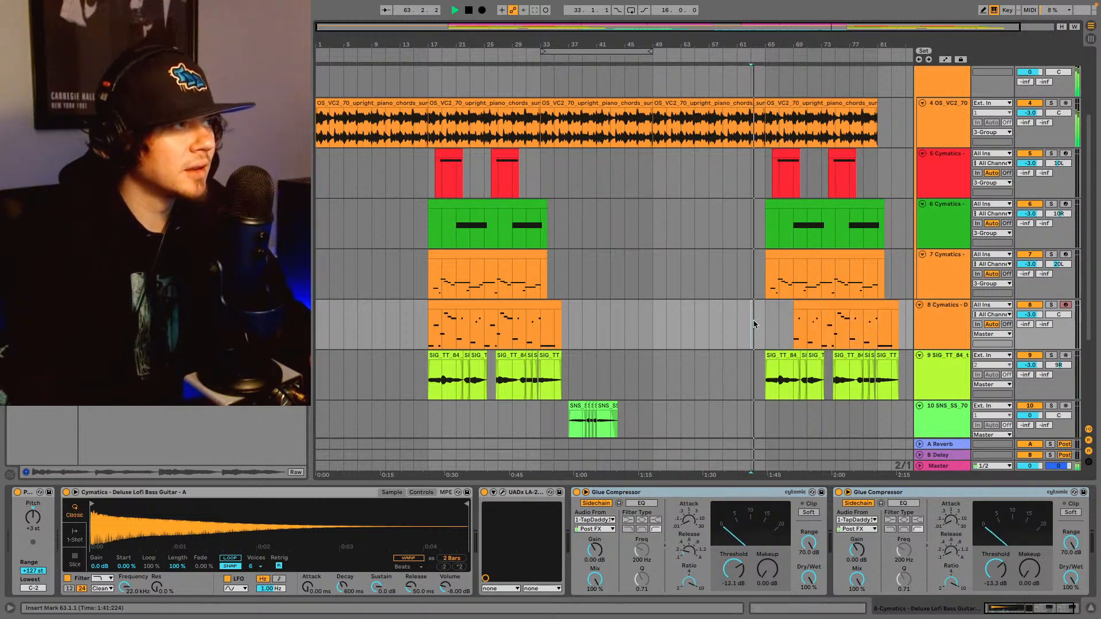
click(939, 269)
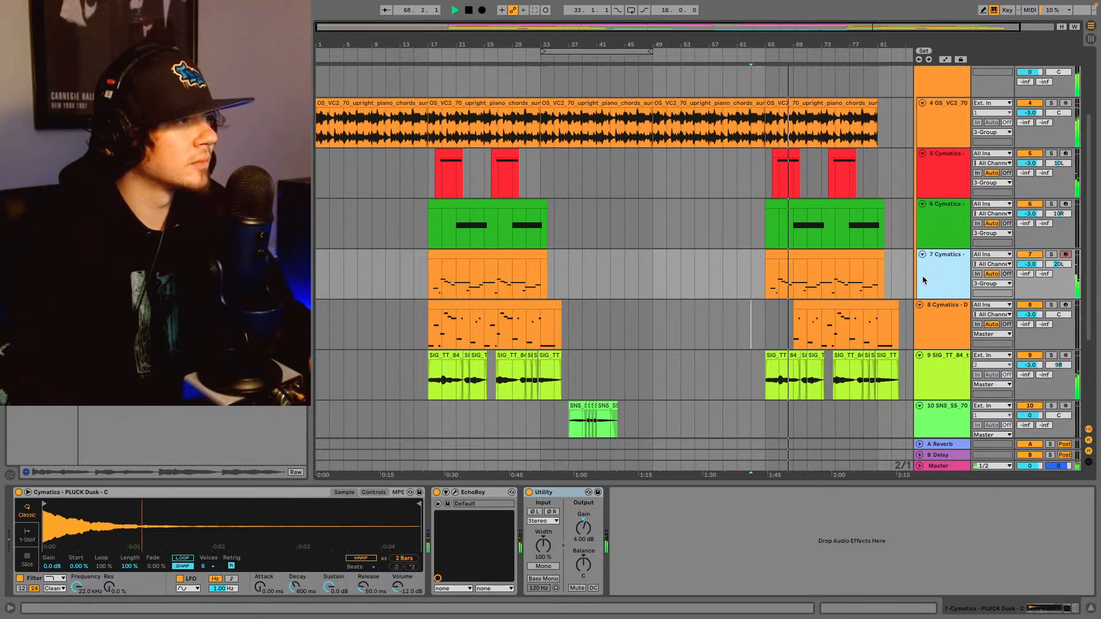
- Copy the eight bars of drums from 57.1.1 to 65.1.1 on tracks 1 and 2 to 73.1.1
scroll(833, 346, up, 5)
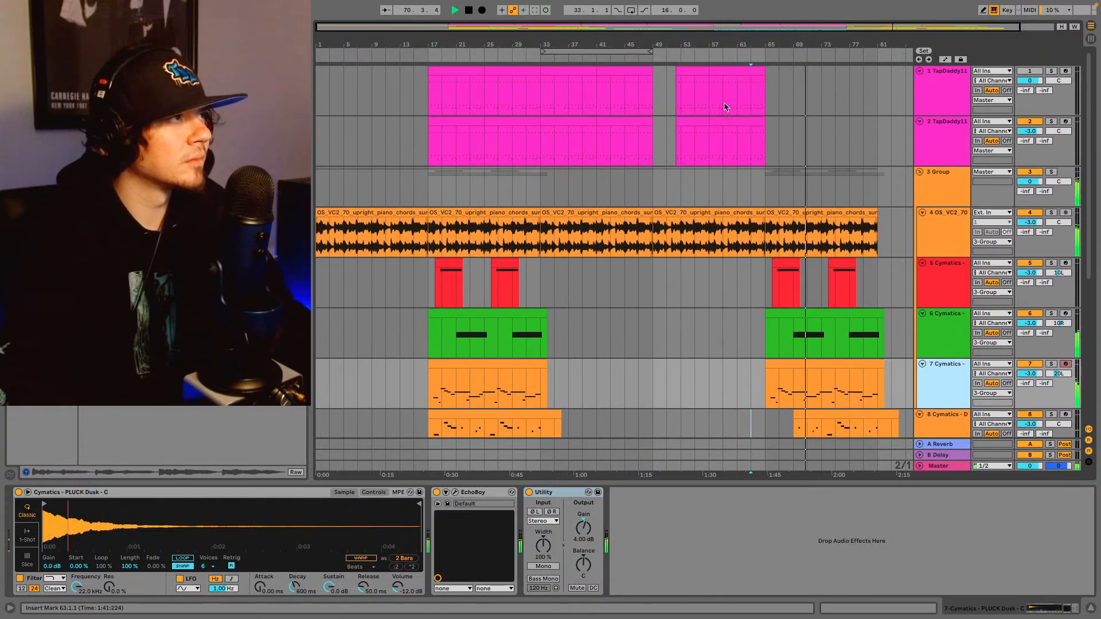
drag(706, 155, 769, 78)
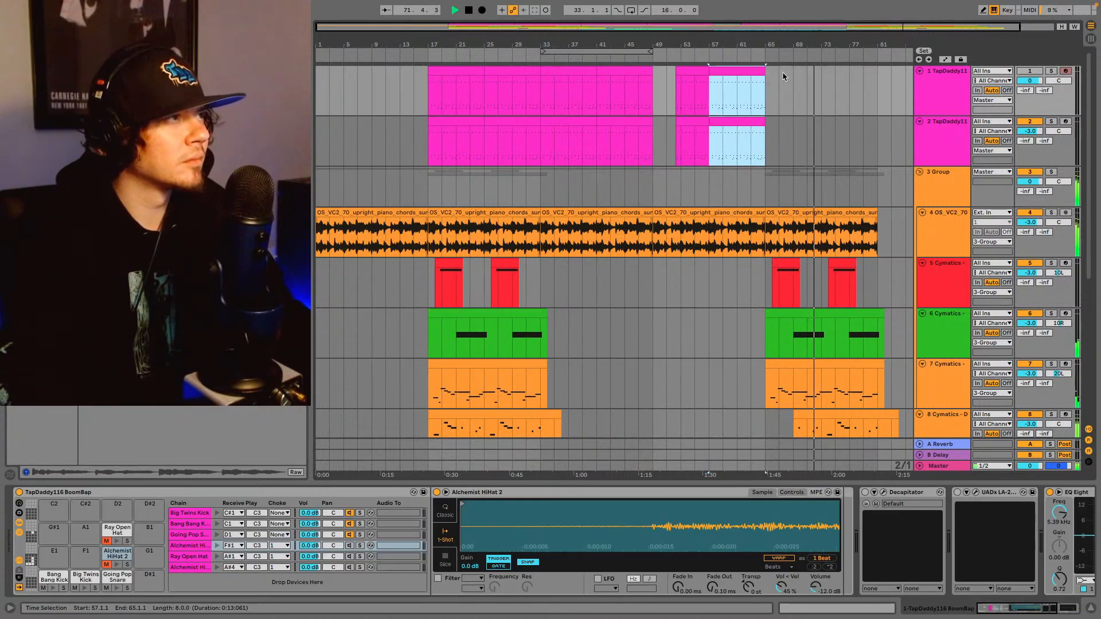
key(ctrl+c)
click(821, 77)
key(ctrl+v)
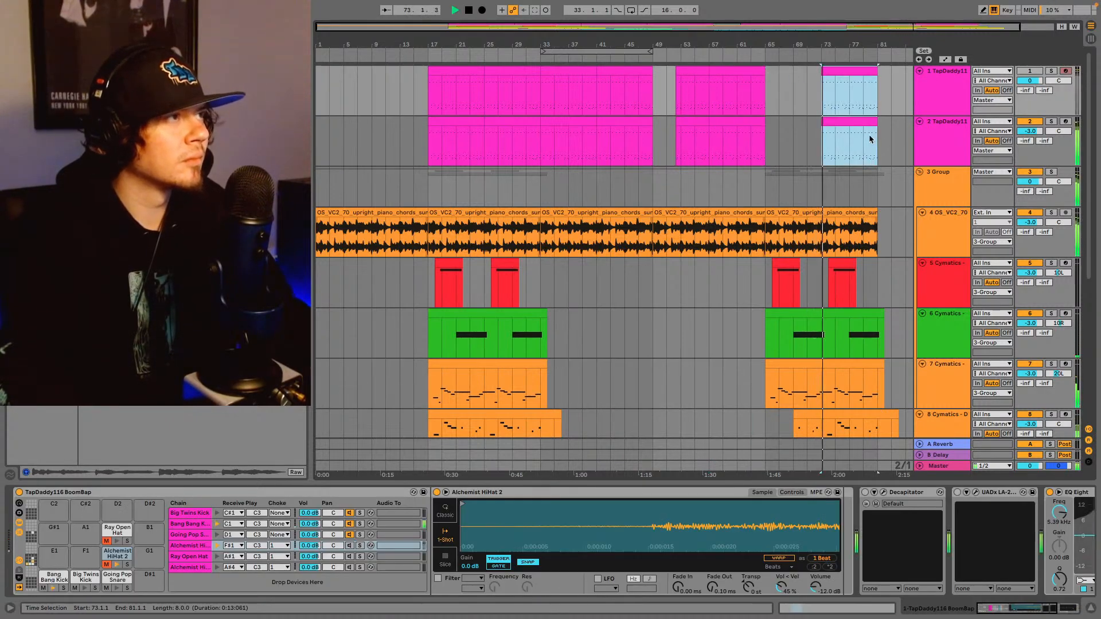
- Copy the drums on tracks 1 and 2 between bars 41 and 49 to 81.1.1
scroll(807, 311, down, 4)
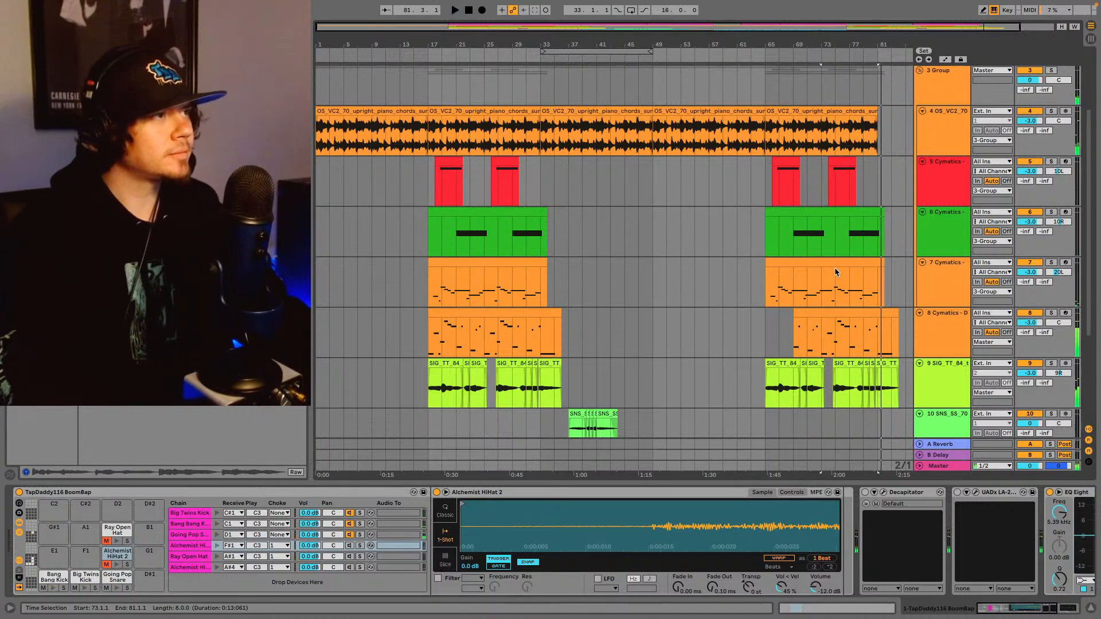
scroll(817, 290, up, 3)
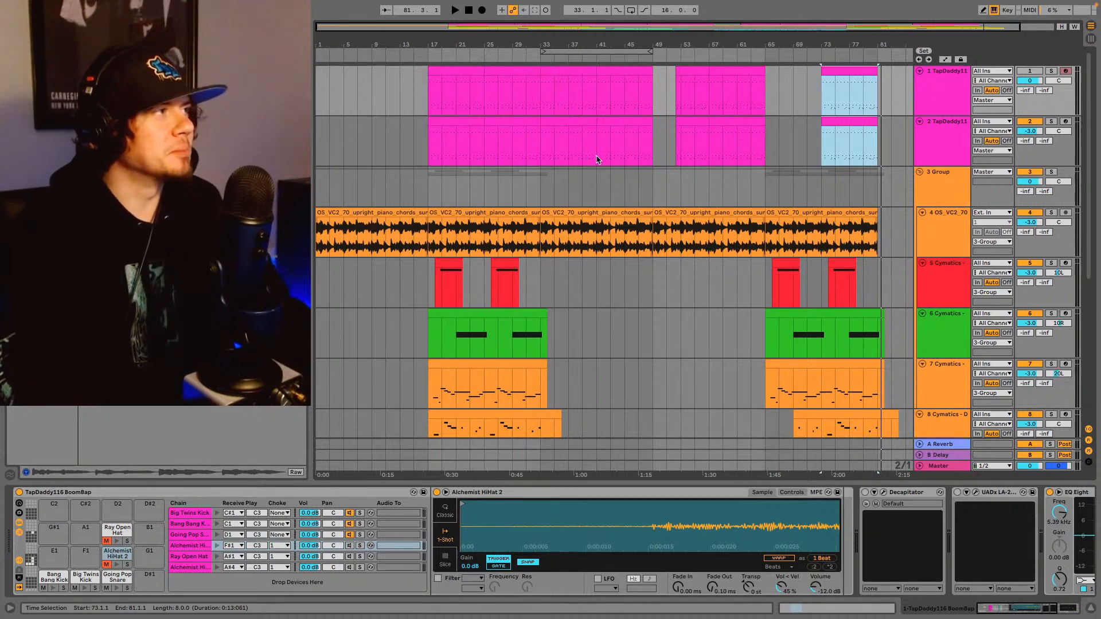
drag(600, 157, 656, 67)
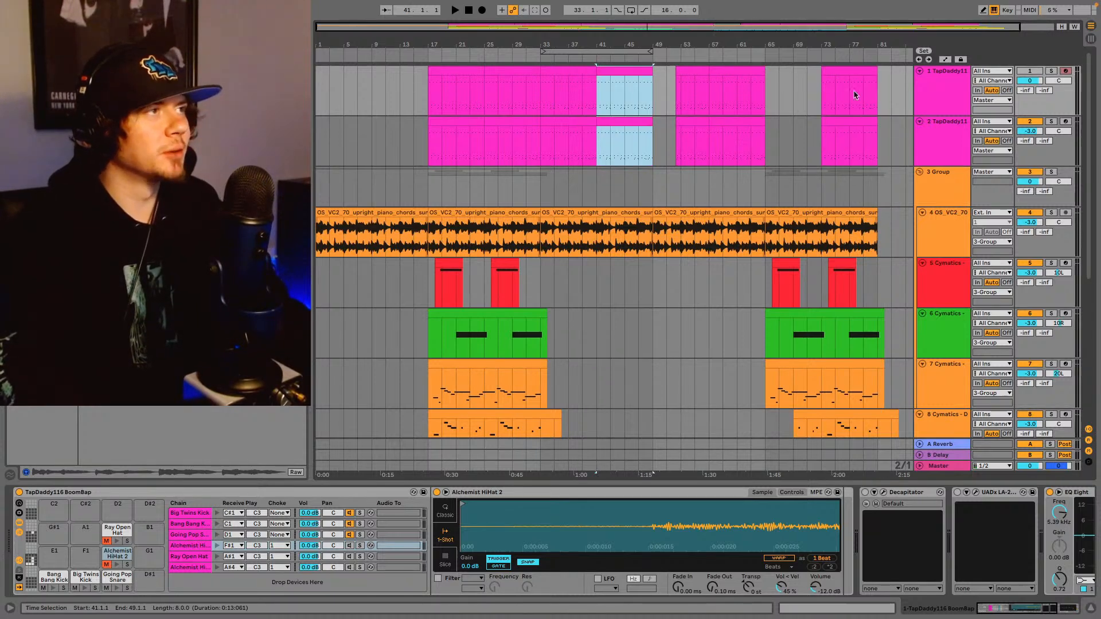
click(879, 90)
key(ctrl+v)
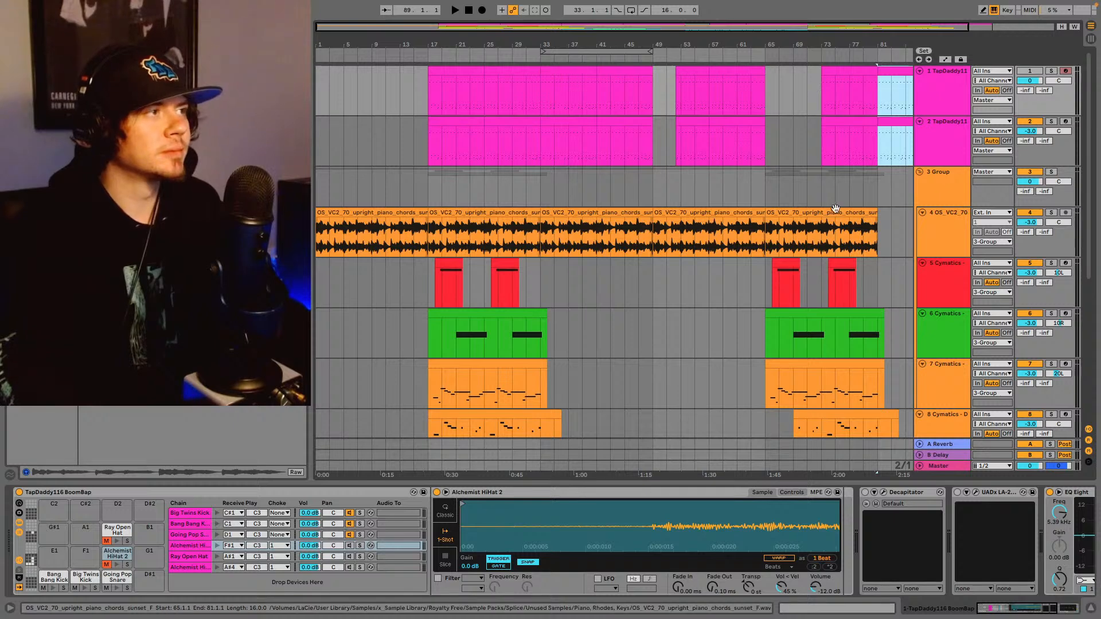
- Duplicate the piano clip at 65.1.1 on track 4 to 81.1.1 and play the new section
click(866, 213)
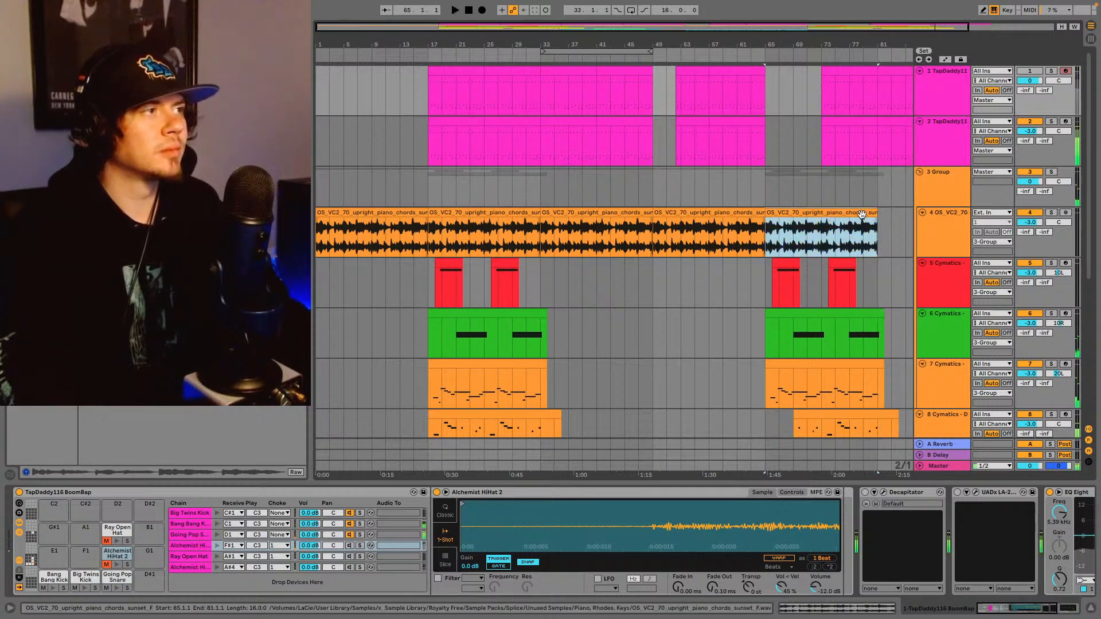
key(ctrl+d)
key(space)
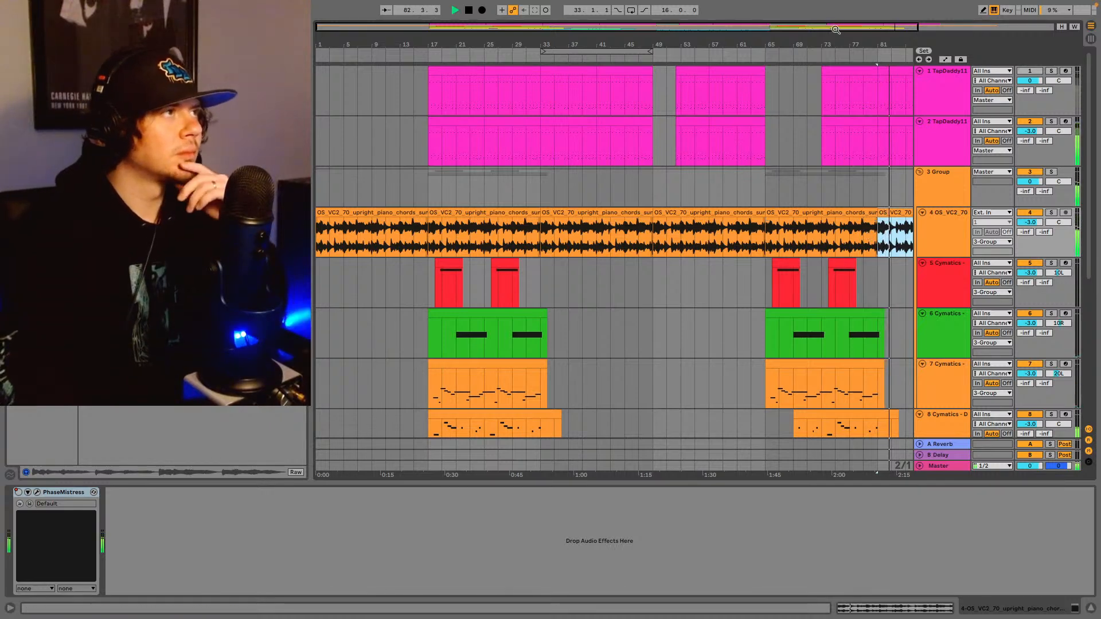
- Show the master's track volume automation and draw a fade-out from 0.0 dB at about bar 89 to -inf dB at bar 97
key(minus)
scroll(843, 260, down, 2)
scroll(843, 259, down, 6)
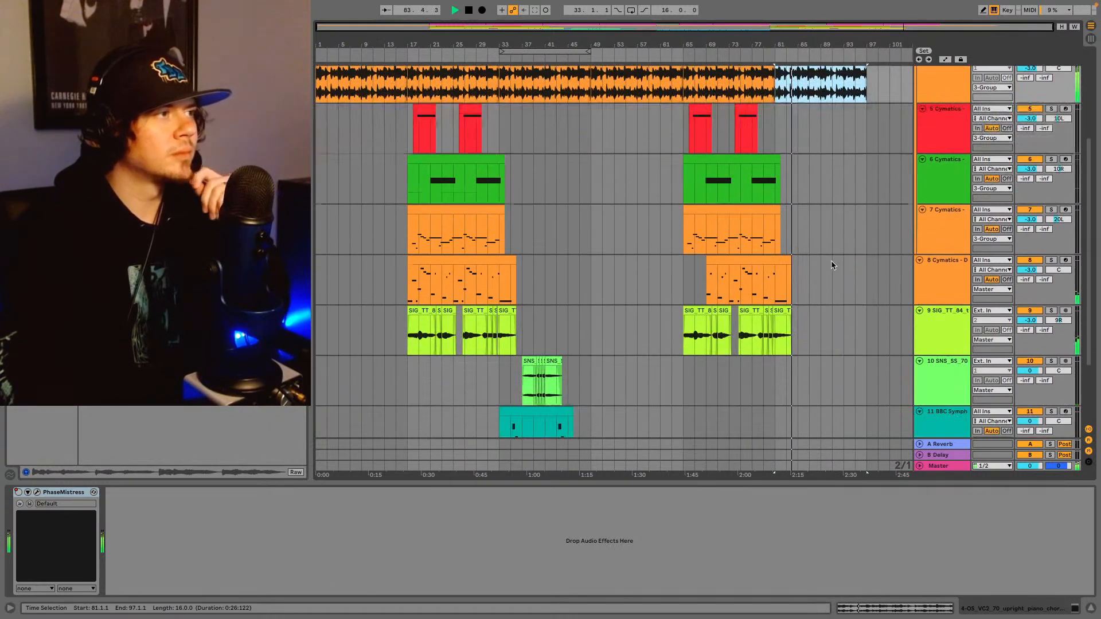
scroll(803, 289, down, 2)
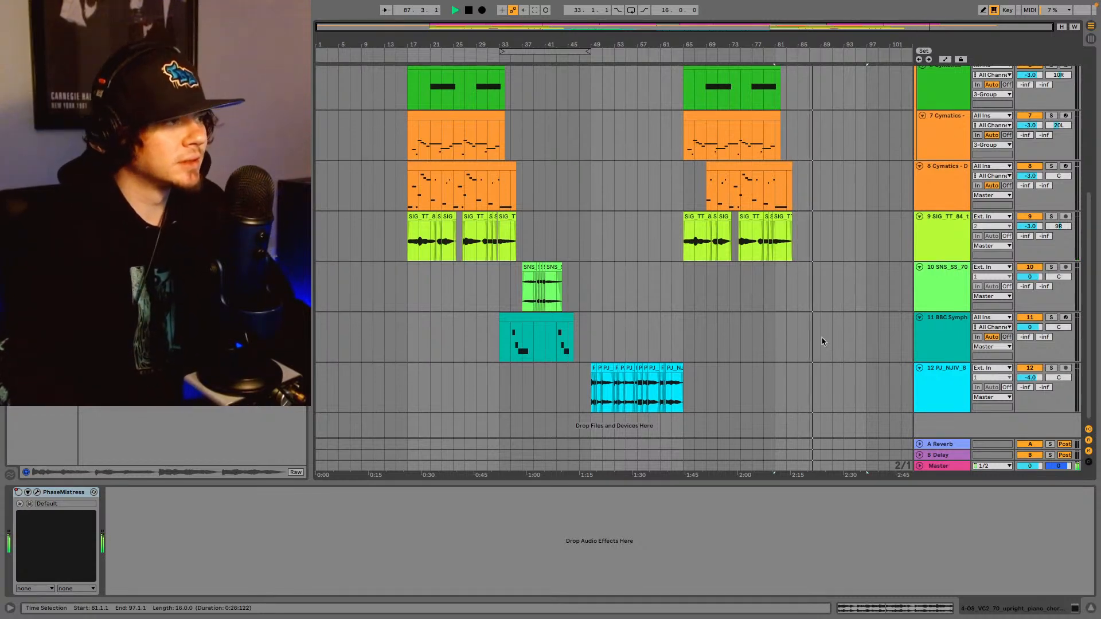
scroll(820, 336, up, 2)
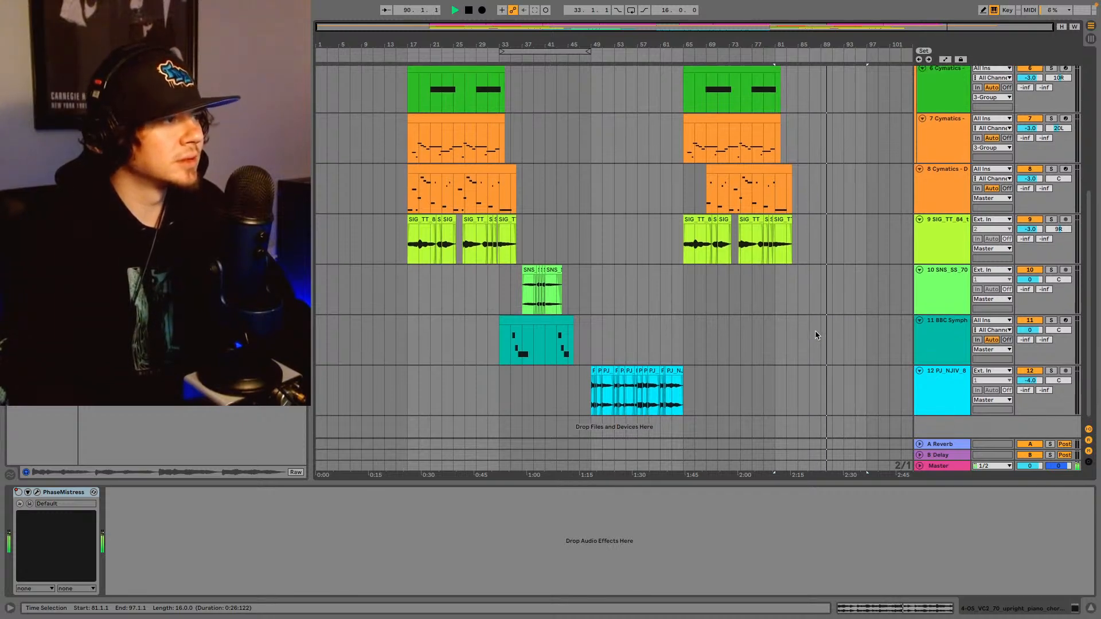
right_click(1028, 465)
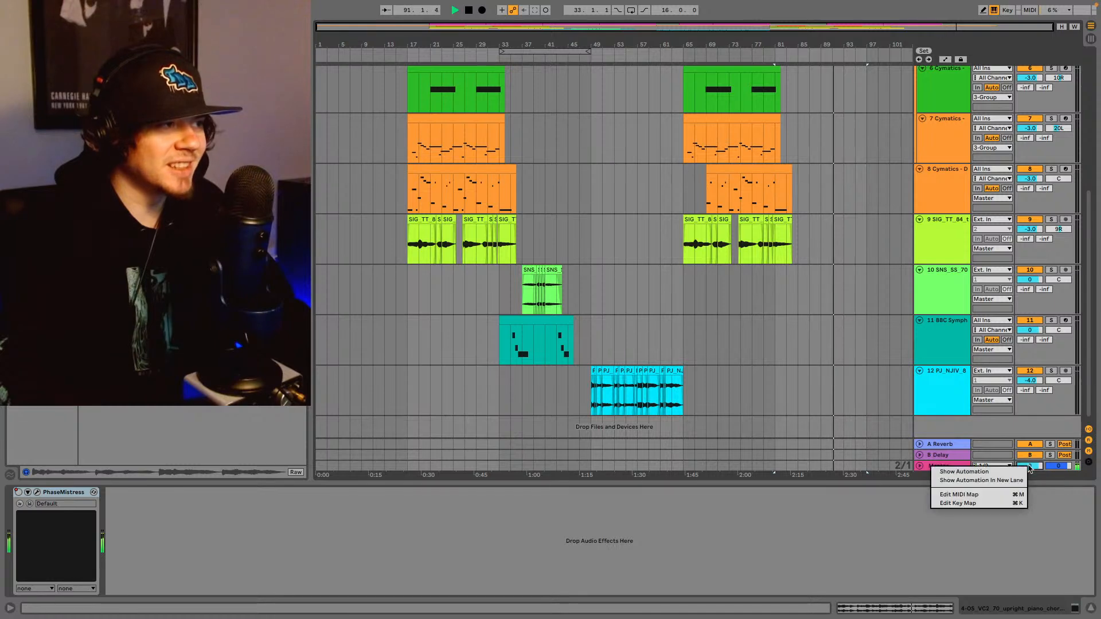
click(991, 472)
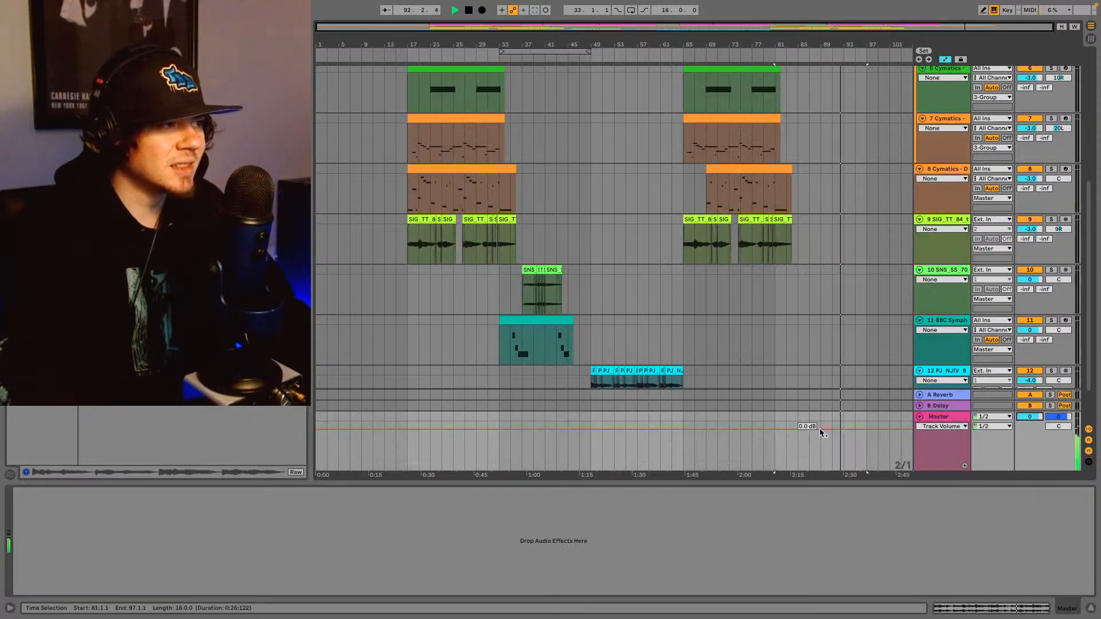
click(821, 431)
drag(867, 431, 867, 470)
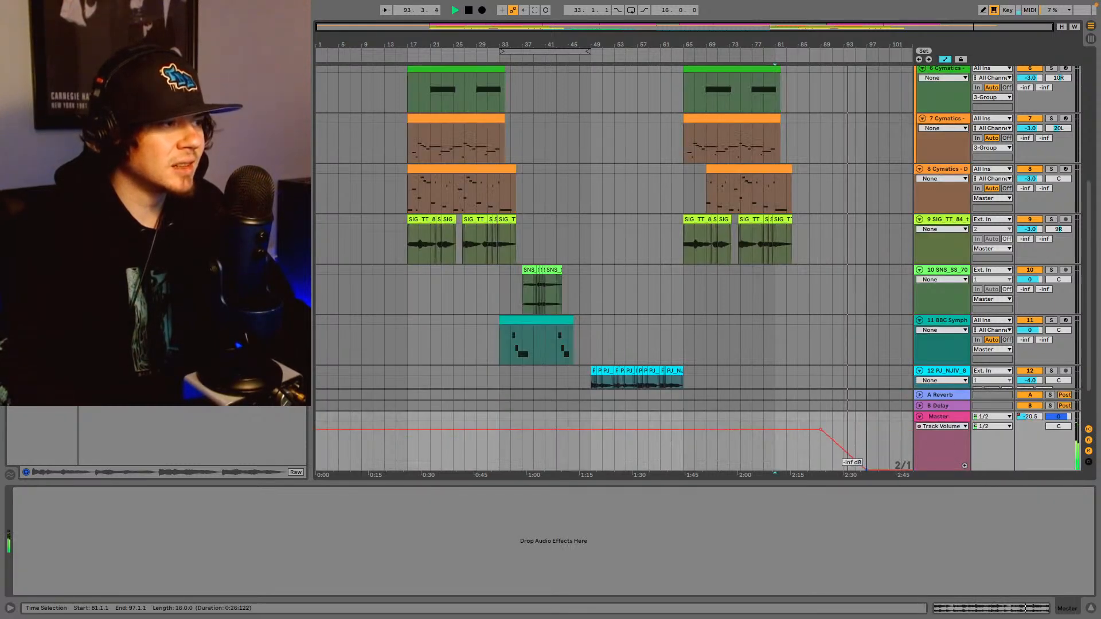
- Play the master fade-out from 87.1.1 and the piano intro from 1.1.1
click(809, 453)
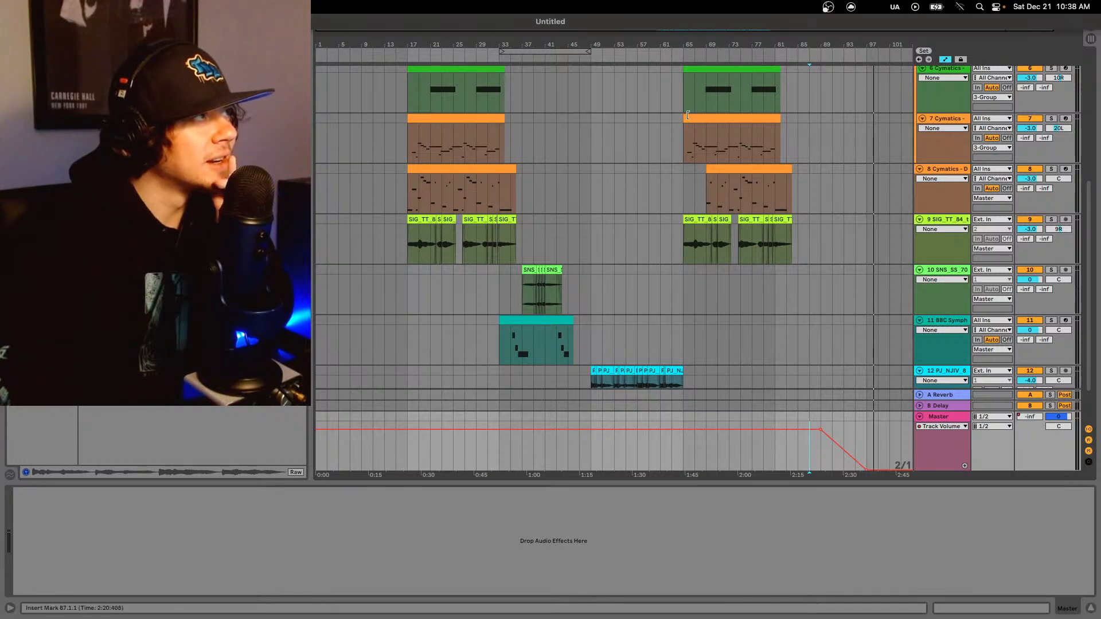
scroll(608, 230, up, 10)
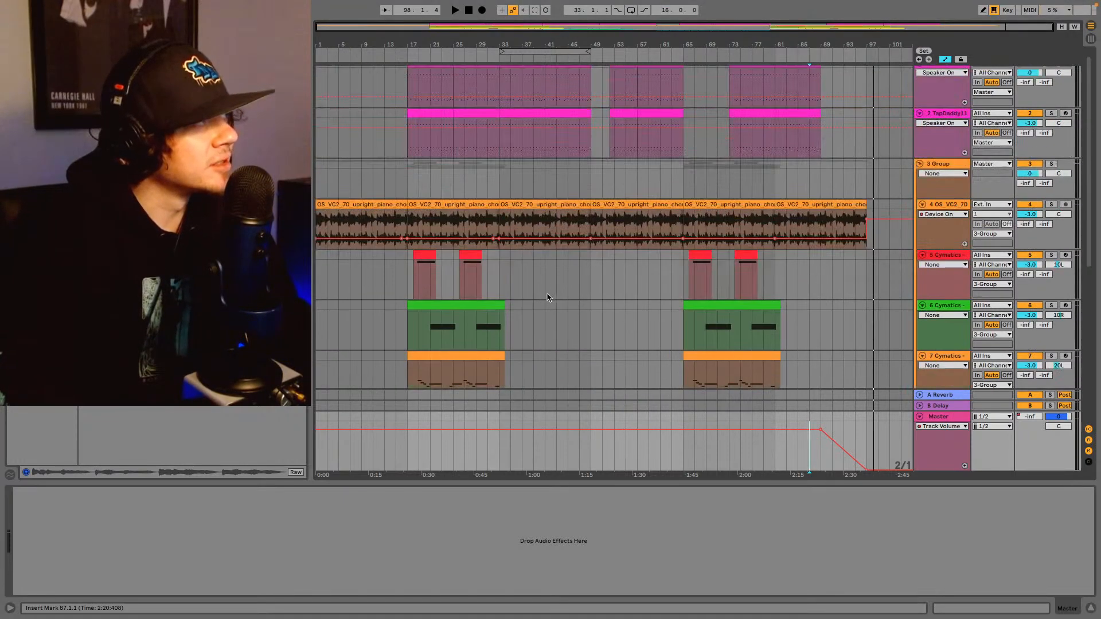
click(921, 59)
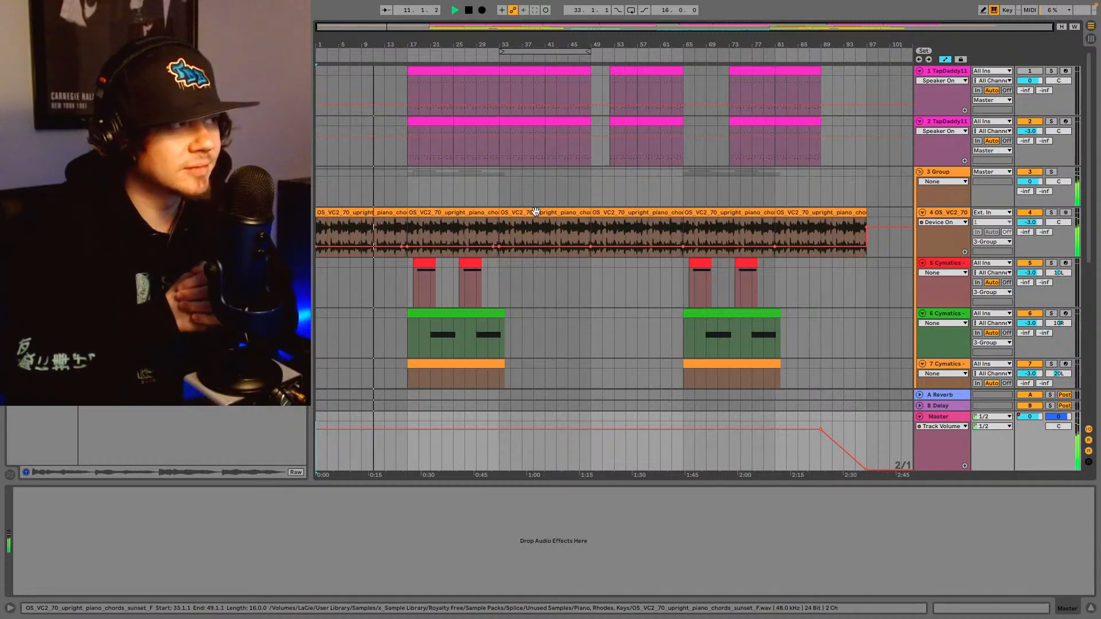
- Copy the BBC Symphony clip at 33.1.1 on track 11 to 1.1.1 and play the intro
scroll(610, 272, down, 1)
scroll(609, 272, down, 10)
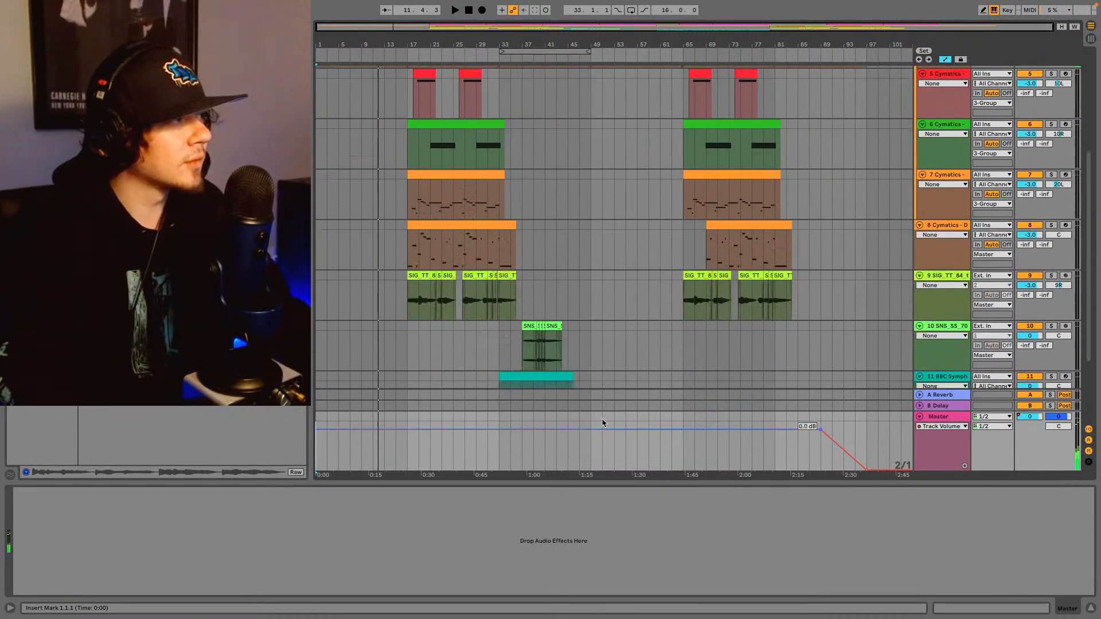
click(527, 268)
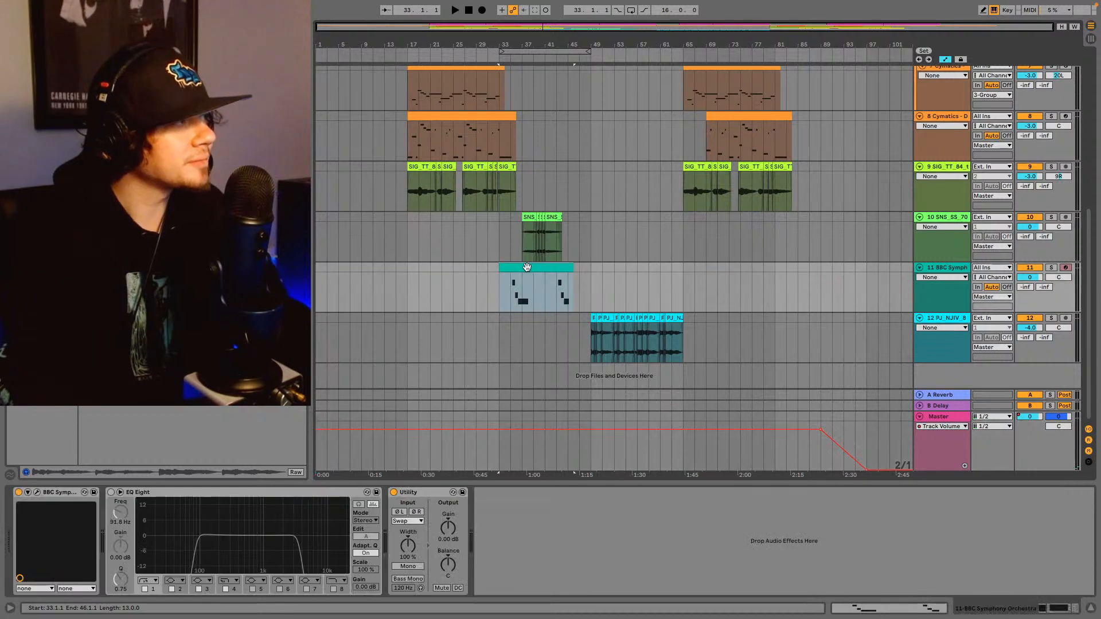
click(319, 291)
key(ctrl+v)
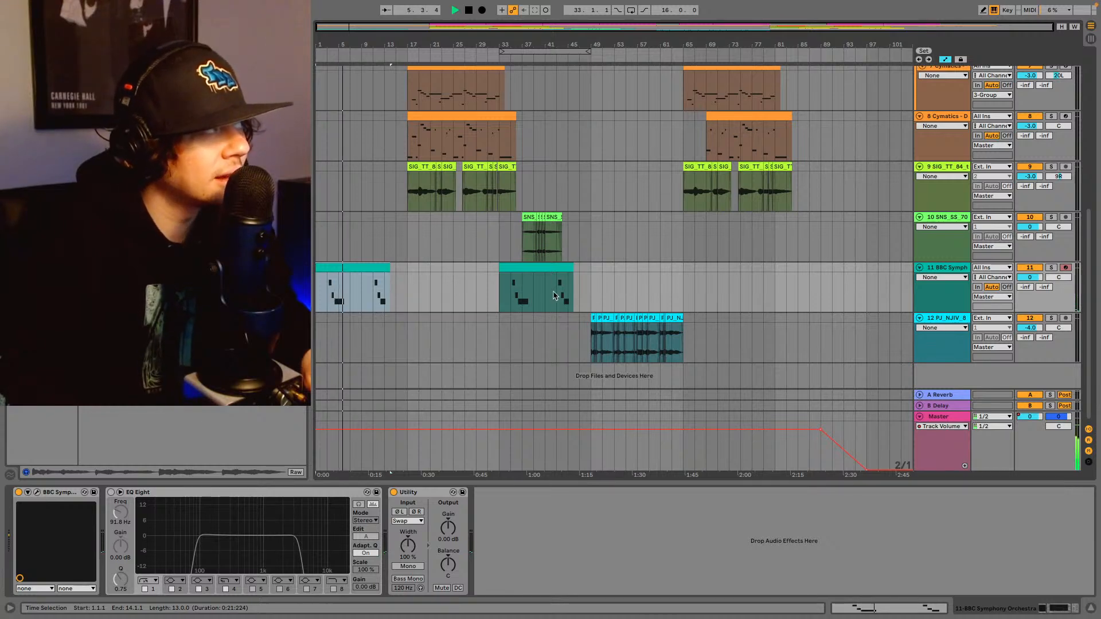
- Listen to the intro through the drum entry at bar 17 while reviewing the tracks' clips
scroll(545, 299, up, 1)
scroll(545, 299, up, 4)
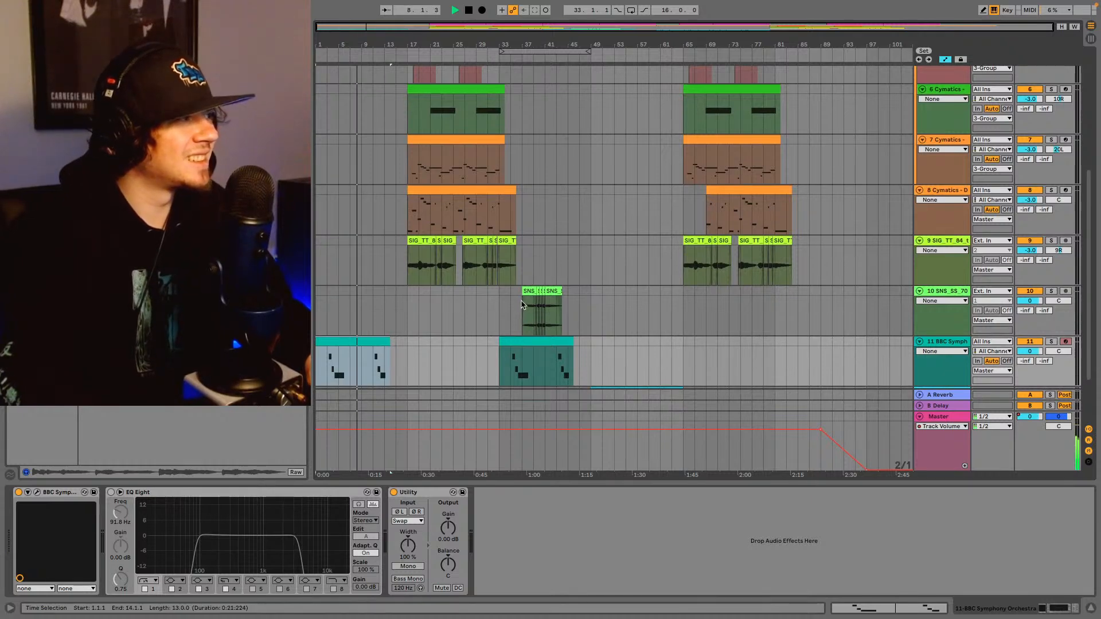
scroll(522, 307, down, 4)
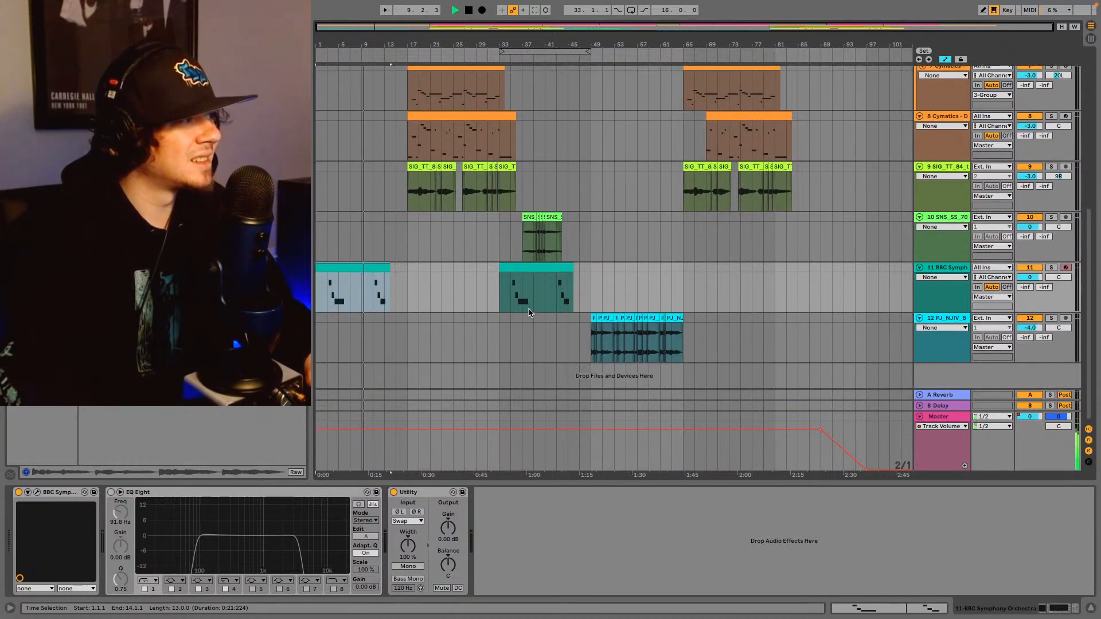
scroll(526, 310, up, 2)
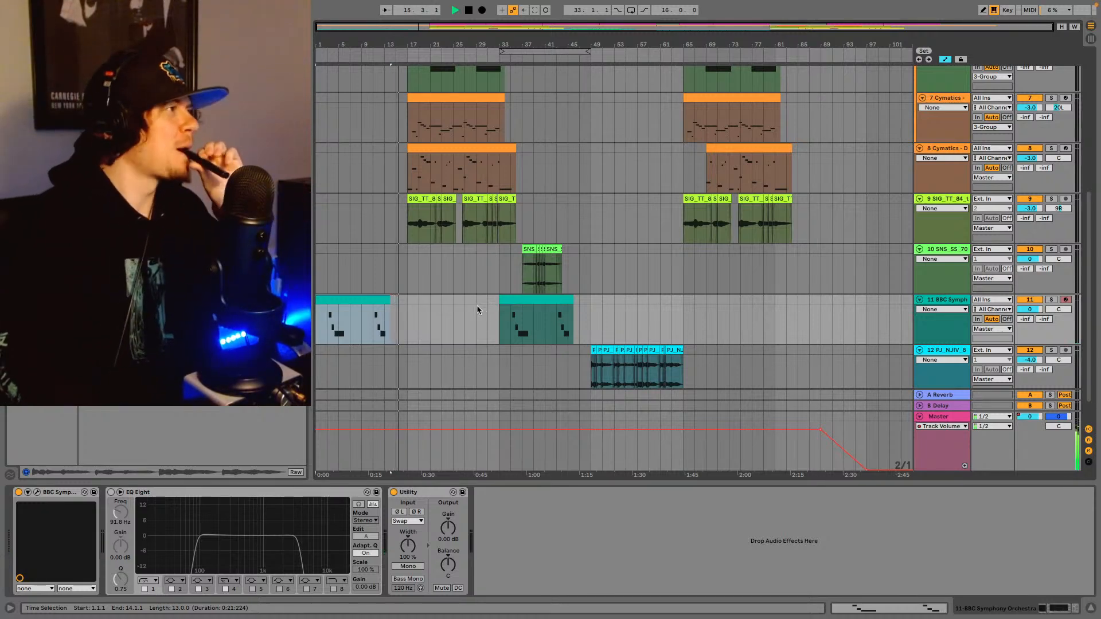
scroll(487, 296, up, 3)
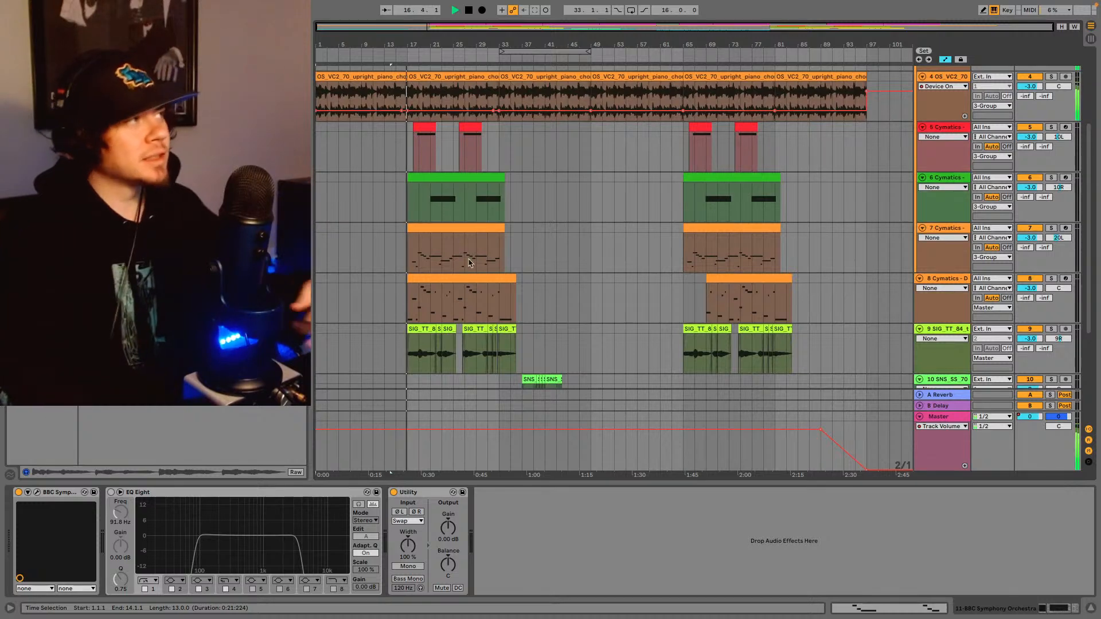
scroll(427, 257, up, 5)
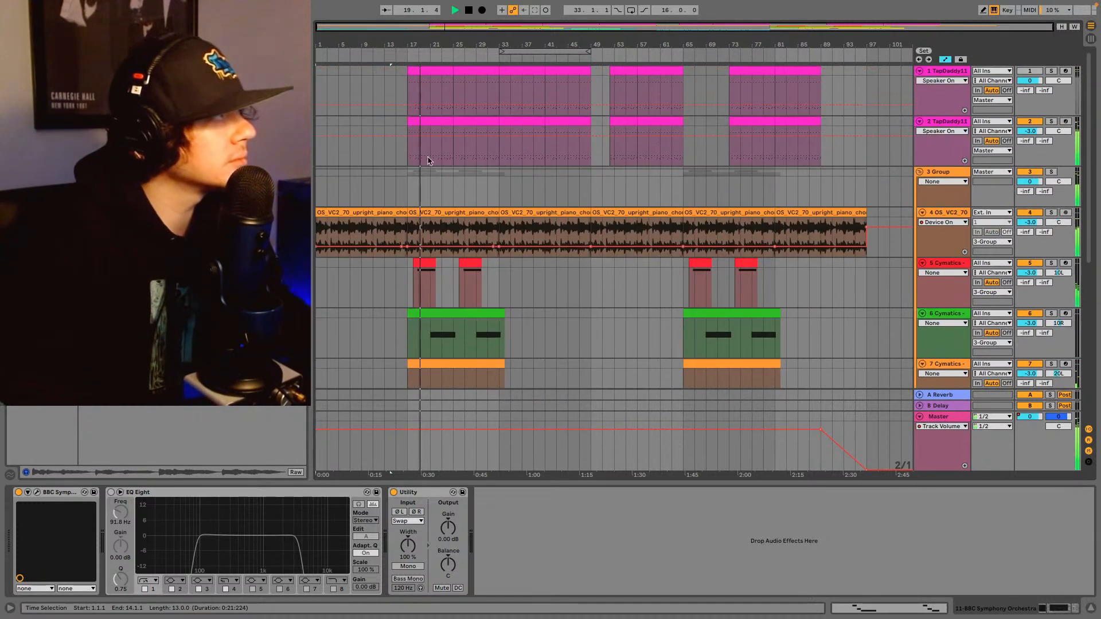
key(space)
- Copy the drums on tracks 1 and 2 between 25.1.1 and 33.1.1 to 9.1.1
drag(457, 147, 495, 67)
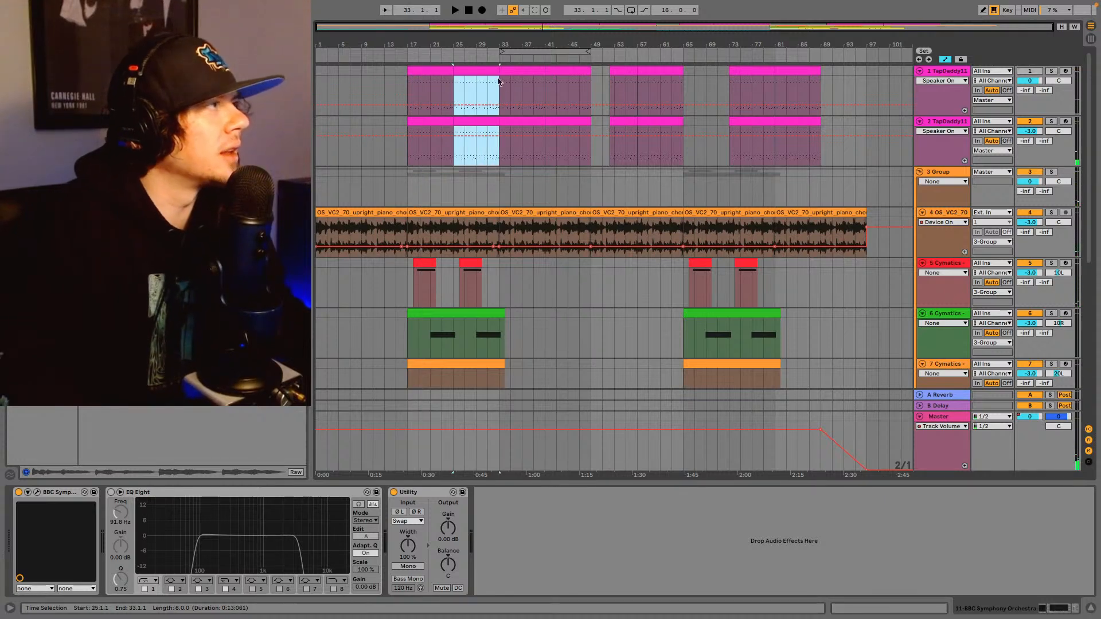
click(364, 91)
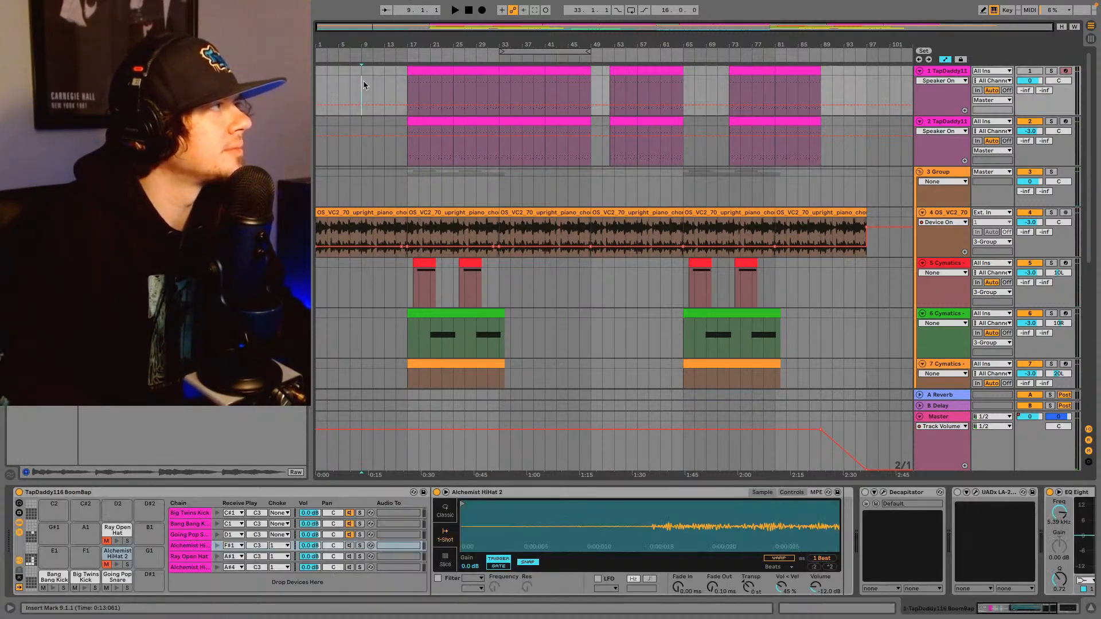
key(ctrl+v)
- Audition the copied drums in bar 16 from 16.3.1, 16.1.1 and 16.2.1 to find a pickup into bar 17
drag(420, 26, 512, 132)
click(589, 157)
key(space)
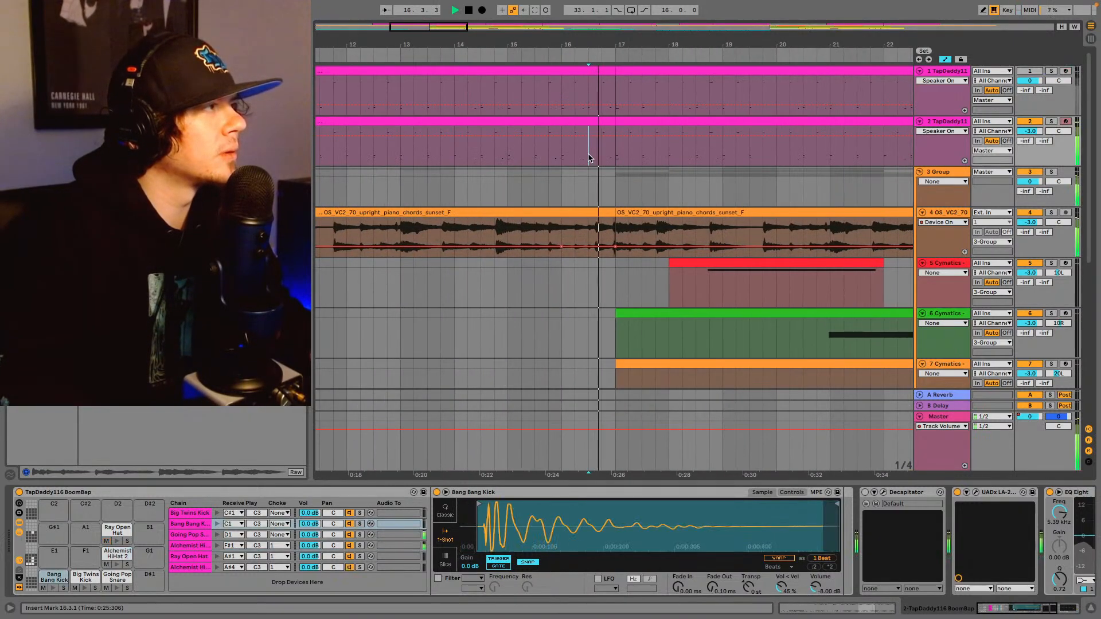
click(559, 162)
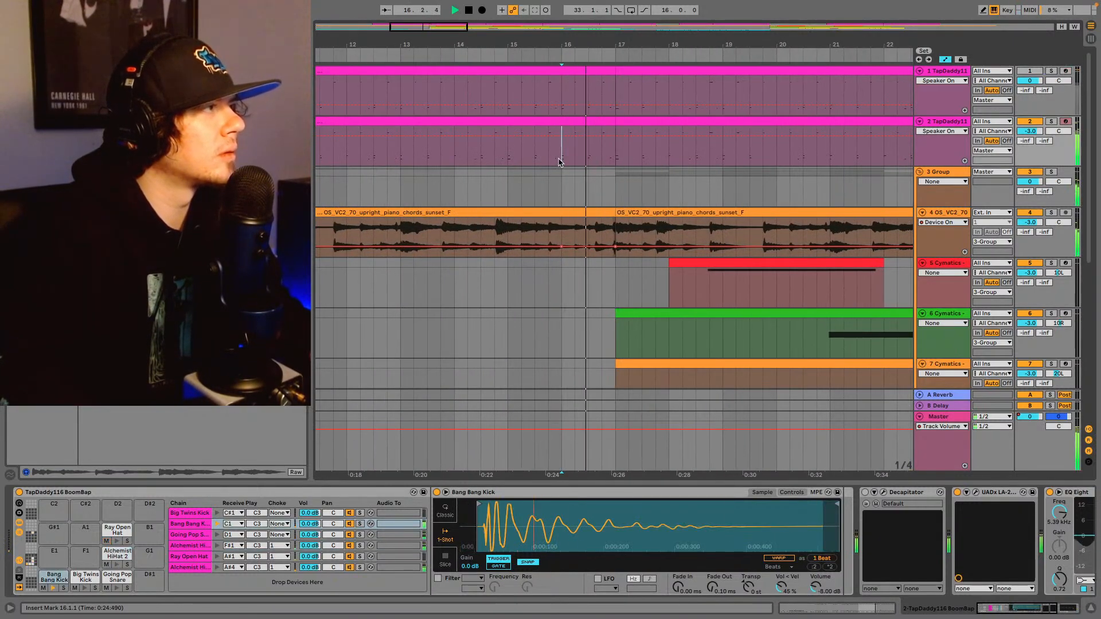
click(573, 158)
key(space)
key(space)
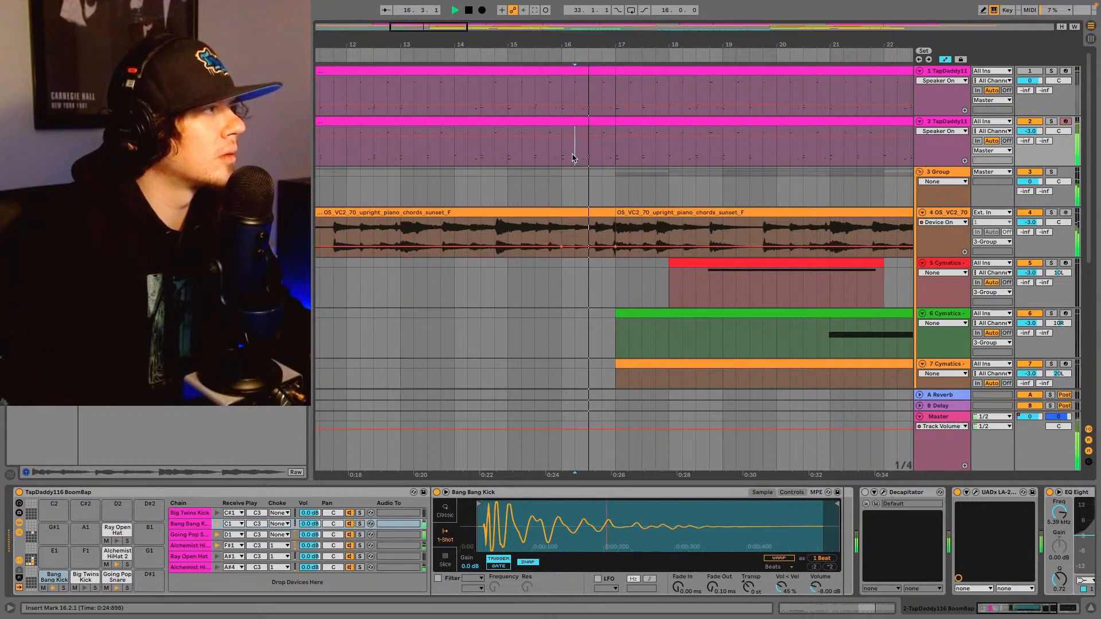
key(space)
- Delete the copied drums before 16.2.1 on tracks 1 and 2, keeping only the pickup into bar 17, and play the transition
drag(574, 162, 317, 95)
drag(213, 95, 200, 95)
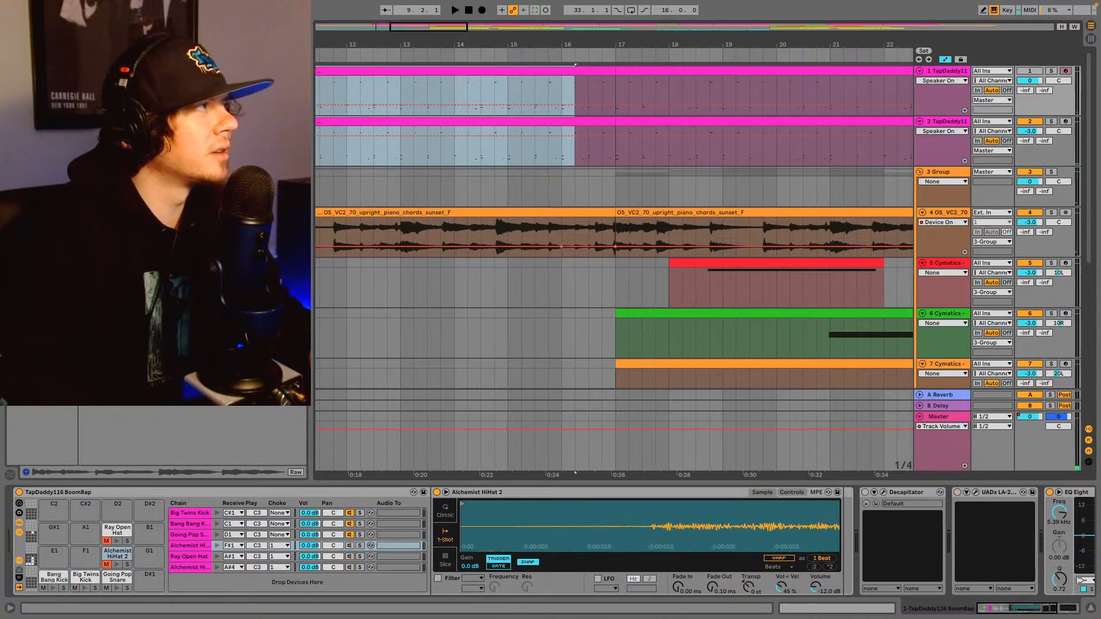
key(Delete)
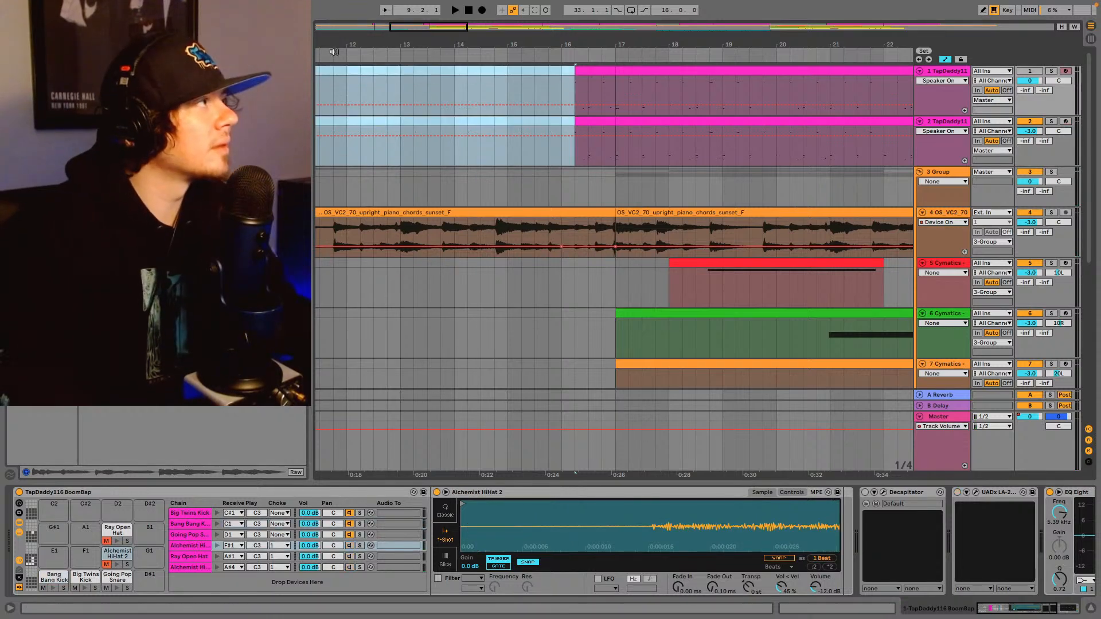
key(space)
drag(399, 25, 394, 6)
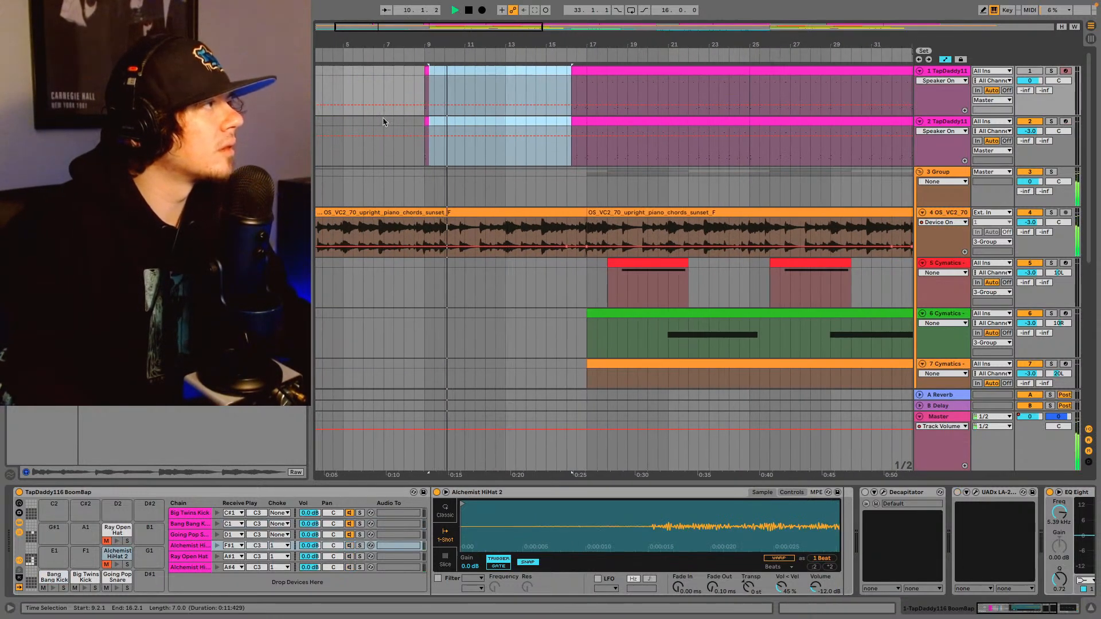
drag(407, 165, 445, 98)
key(space)
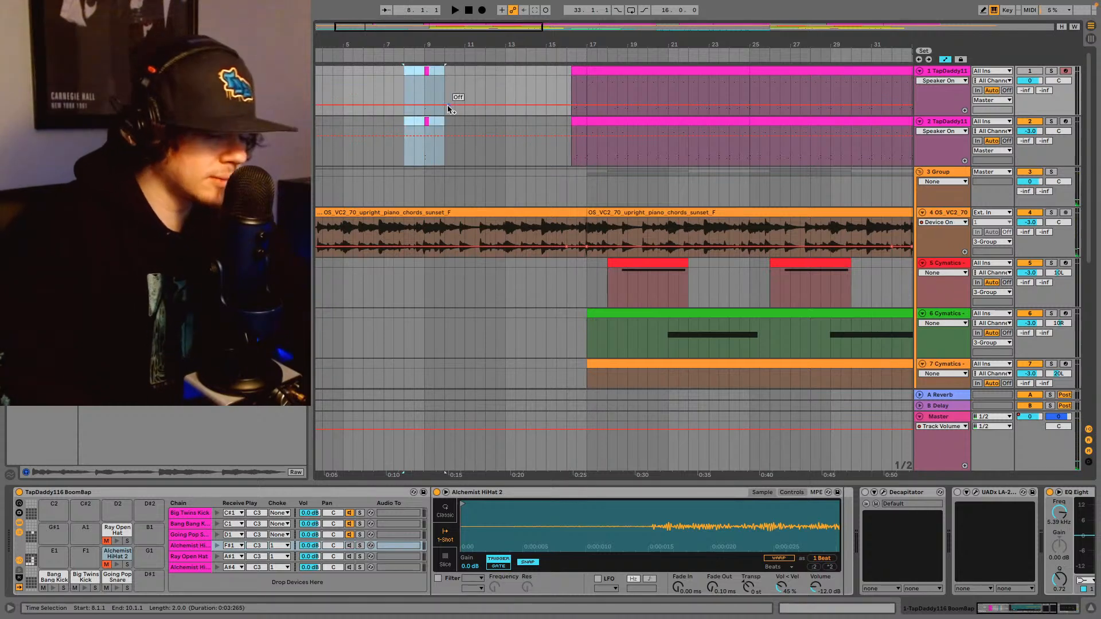
key(space)
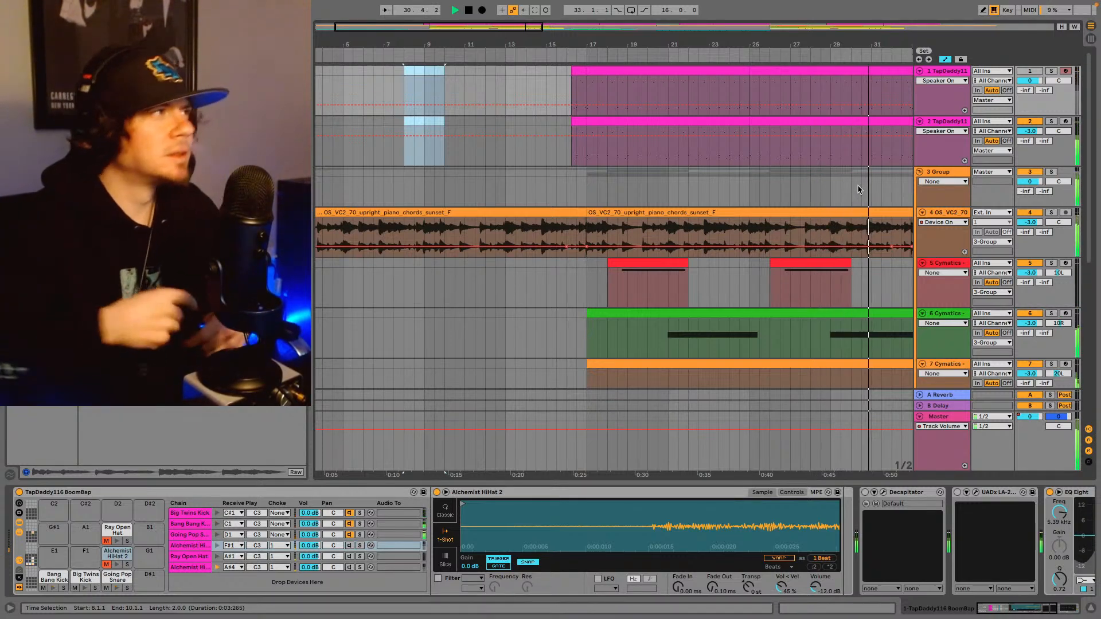
double_click(880, 28)
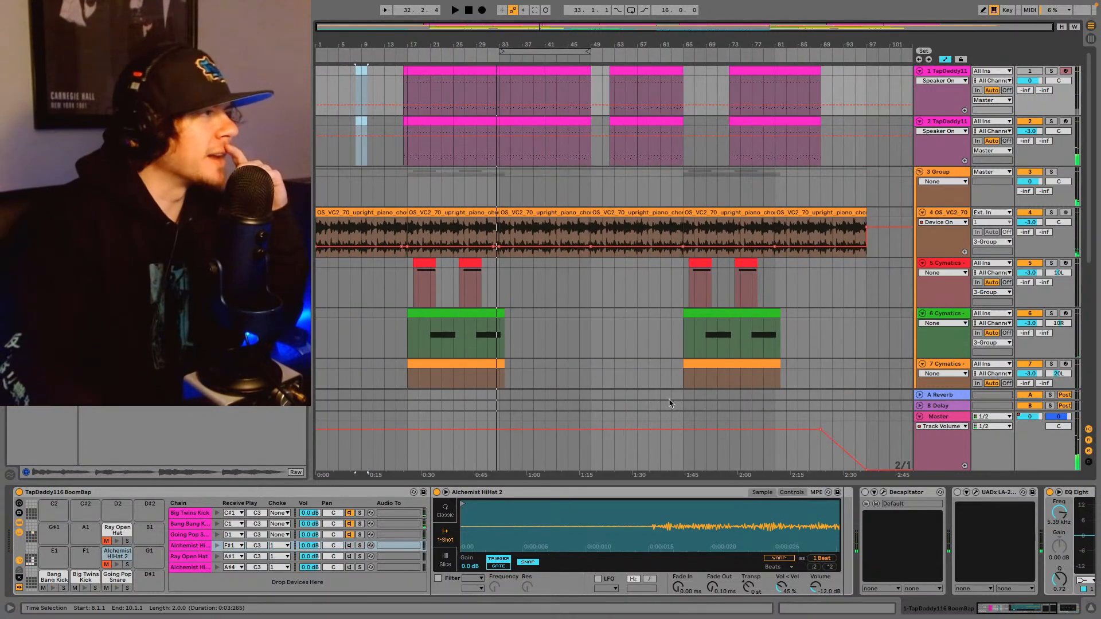
- Insert an empty audio track below the trumpet track 12
scroll(649, 290, down, 10)
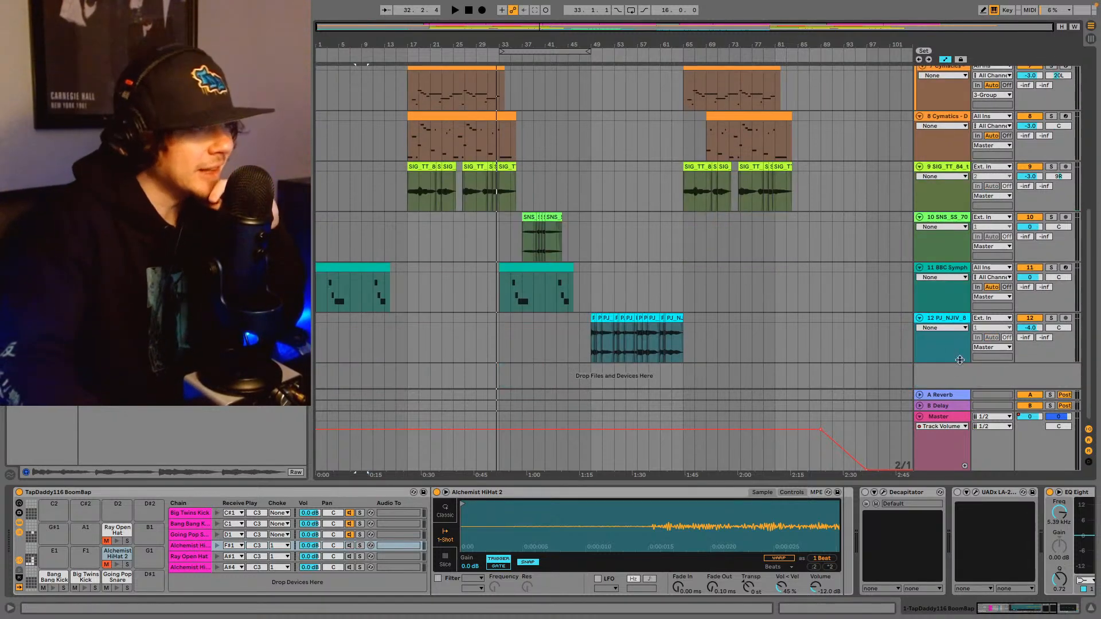
click(963, 321)
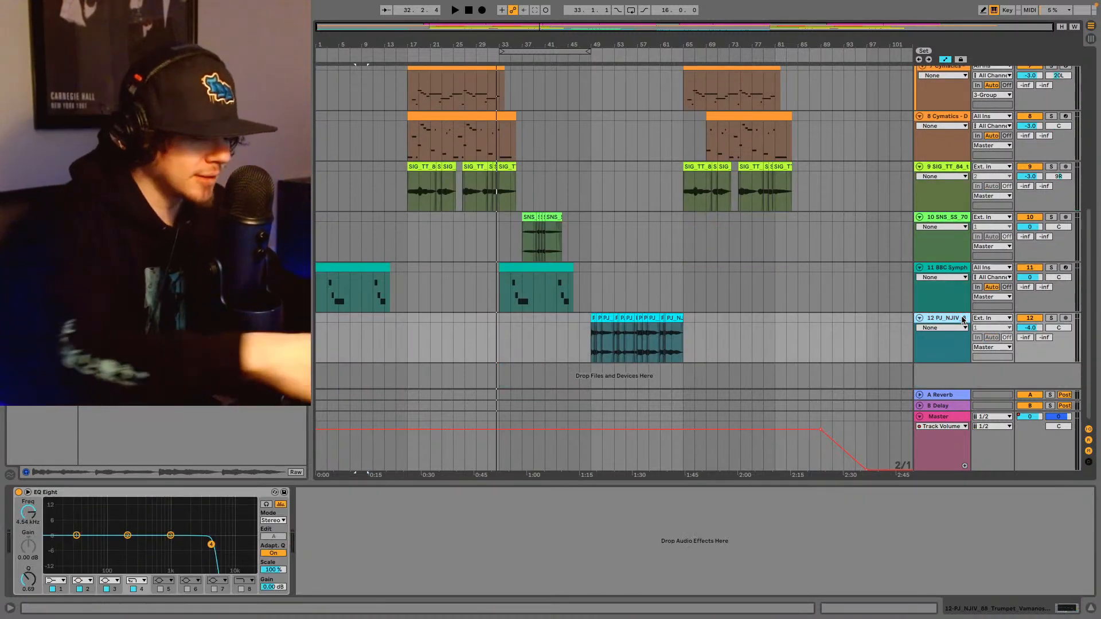
key(ctrl+shift+t)
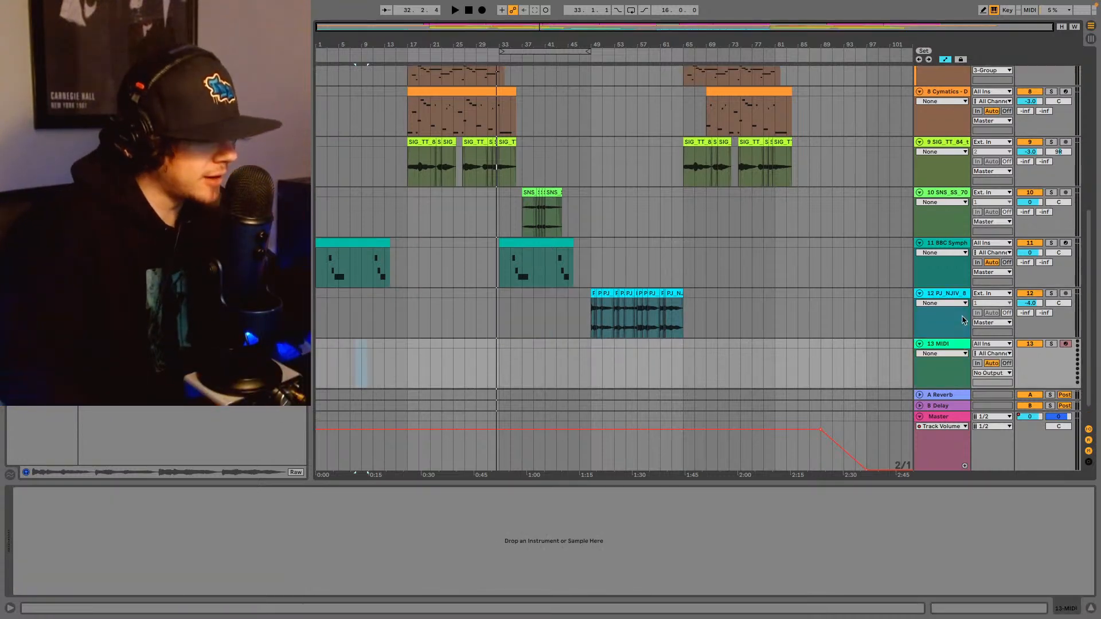
key(ctrl+z)
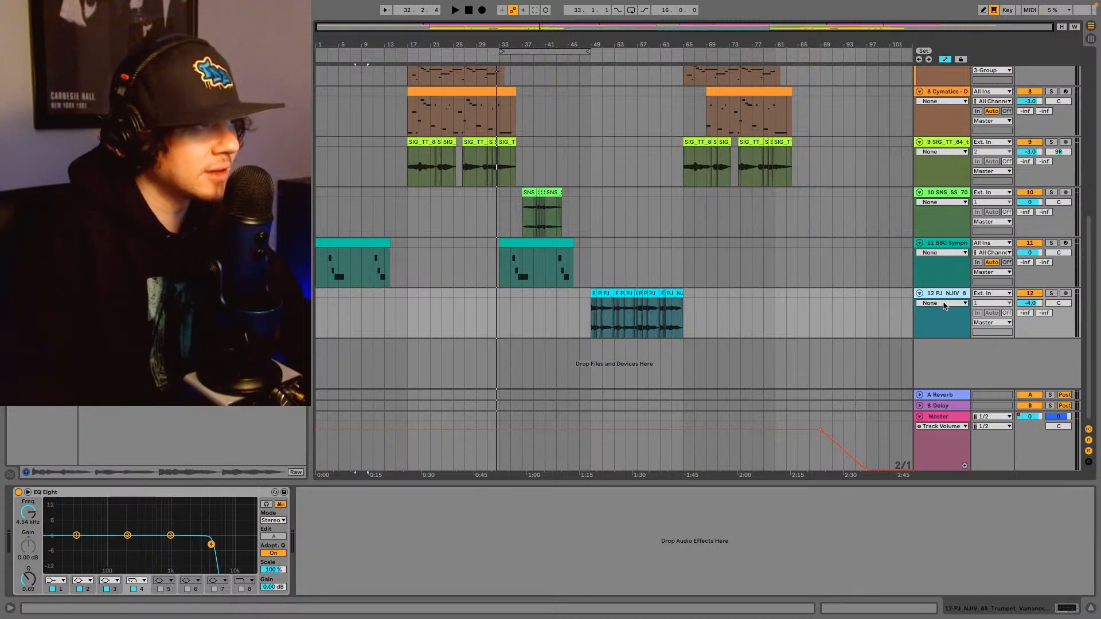
key(ctrl+t)
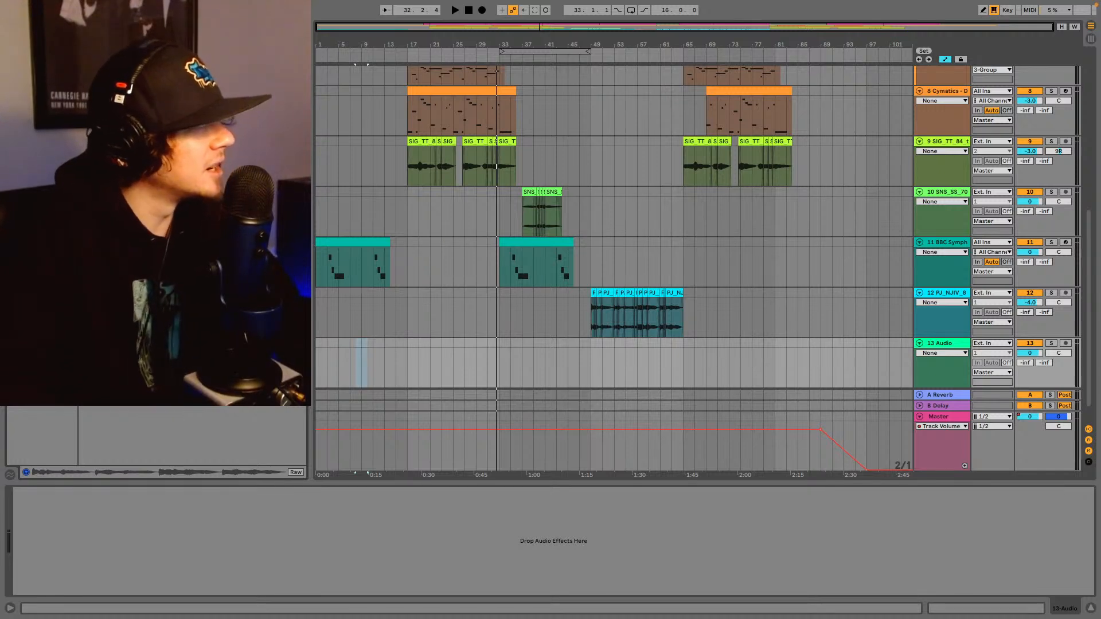
- Audition the SampleFire ambience samples, from Ice Puddles and Old Bus Ride through the Village recordings, for a background sound
key(Down)
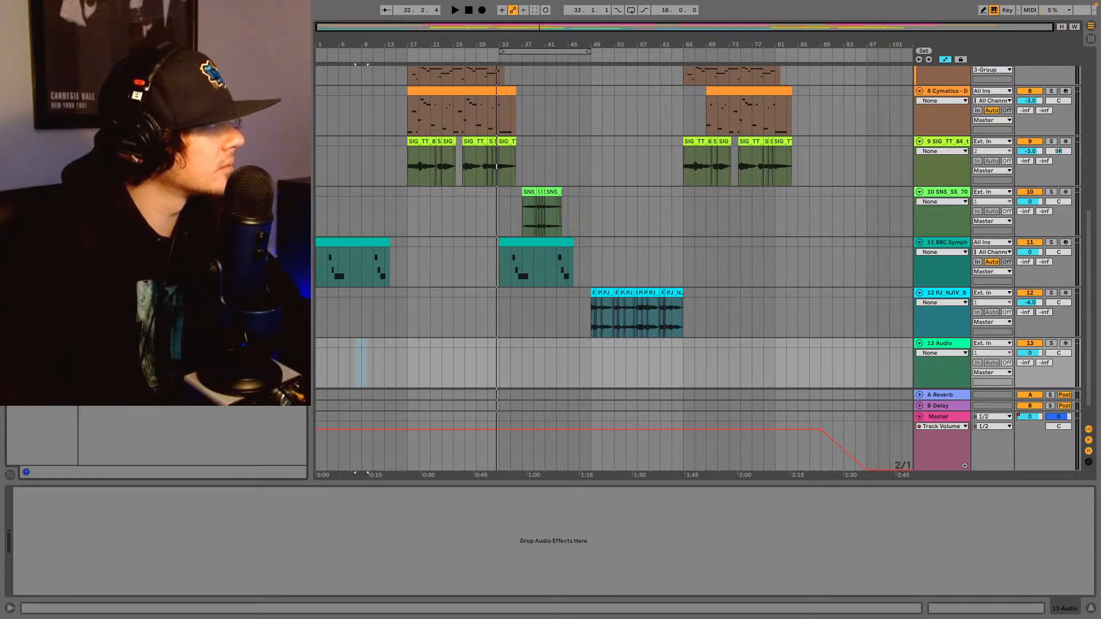
key(Down)
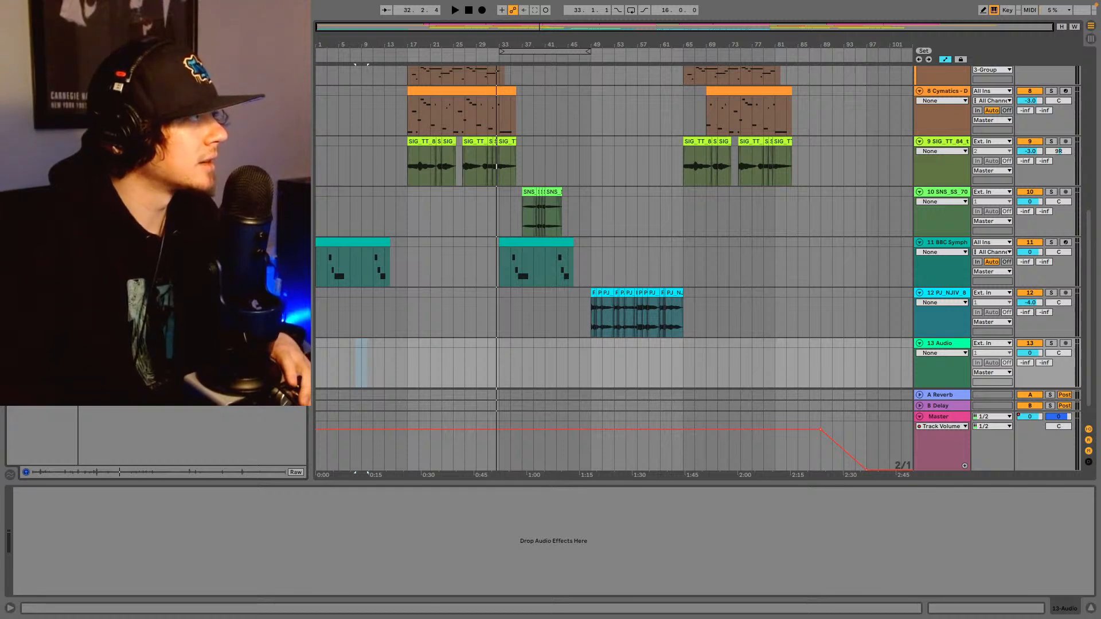
key(Right)
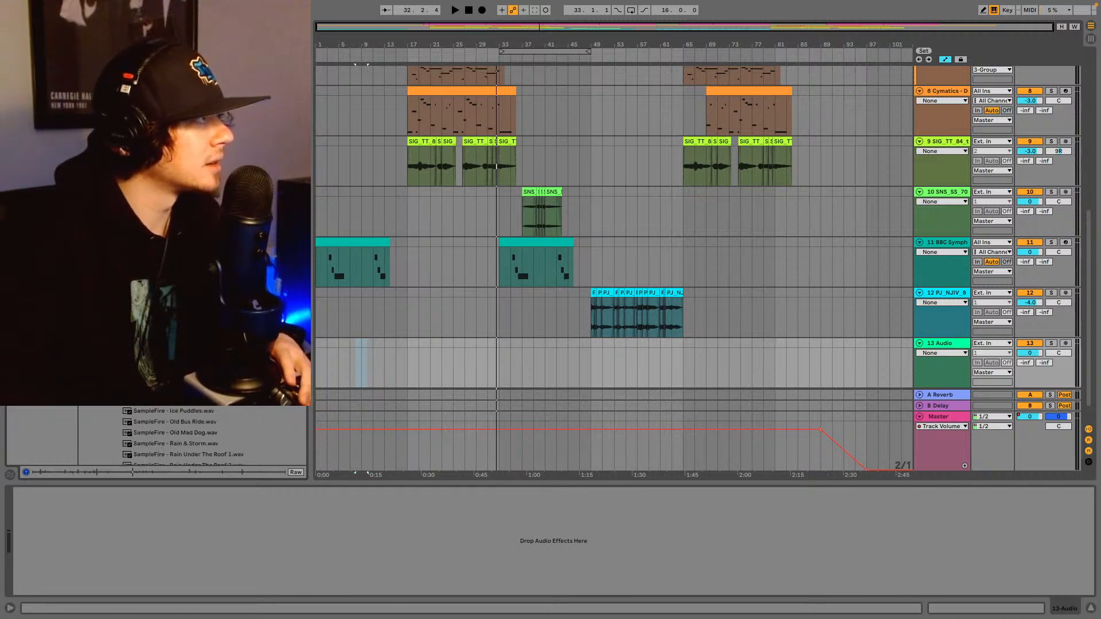
scroll(189, 436, down, 5)
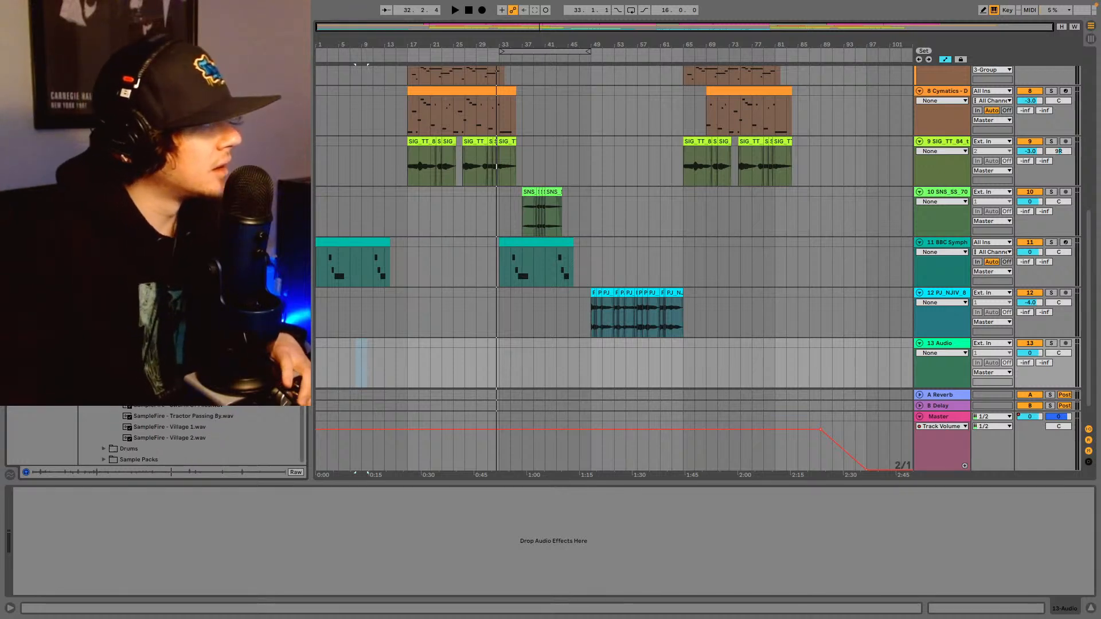
scroll(189, 436, up, 5)
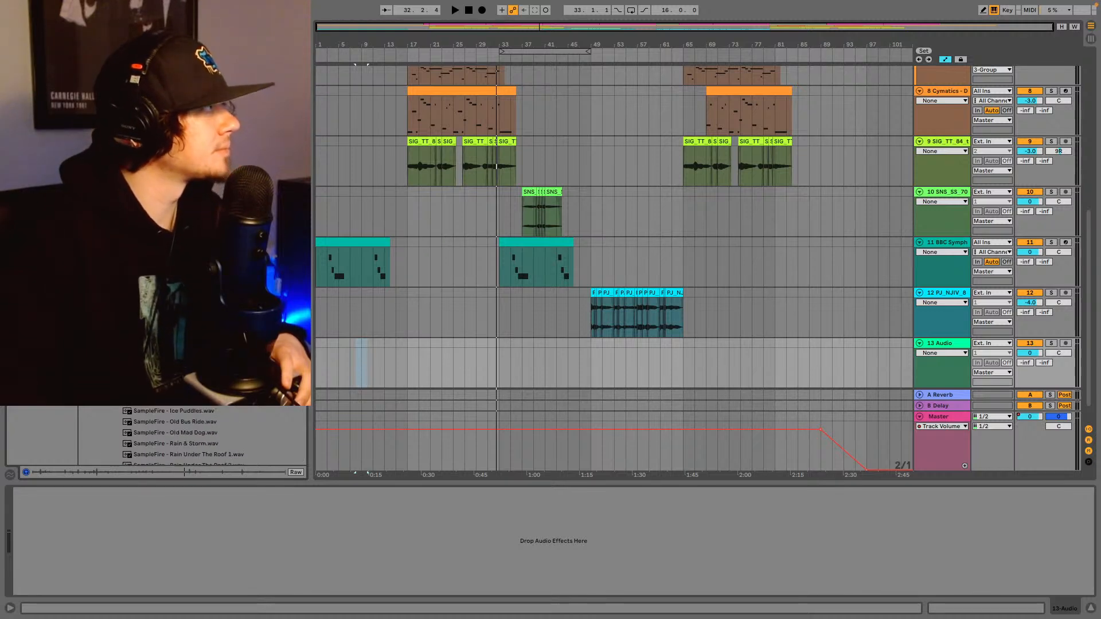
key(Left)
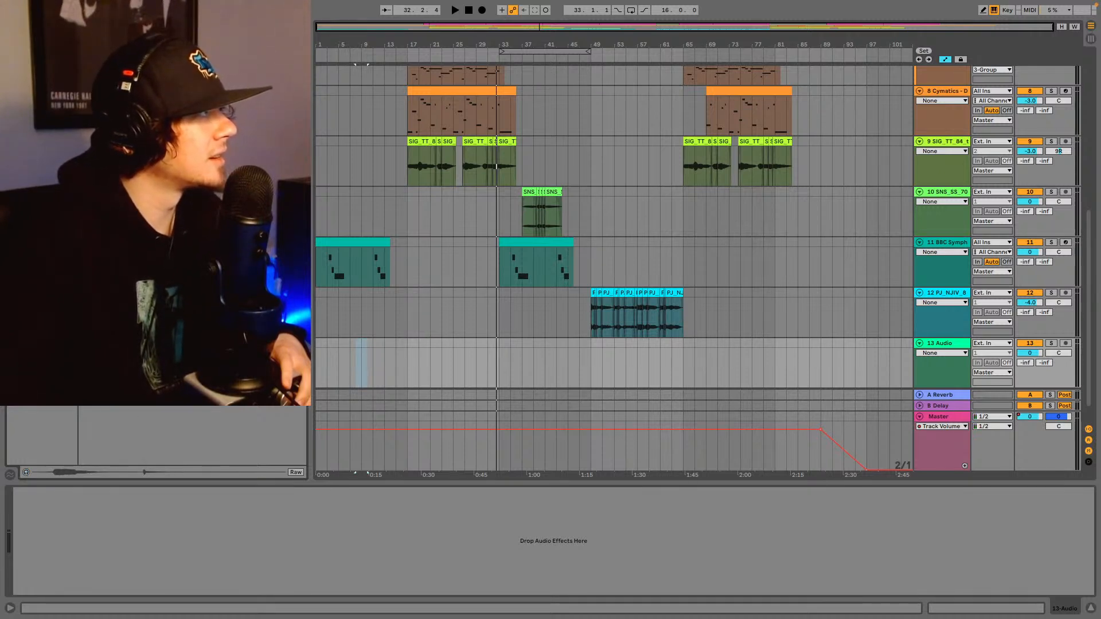
key(Right)
scroll(213, 437, down, 5)
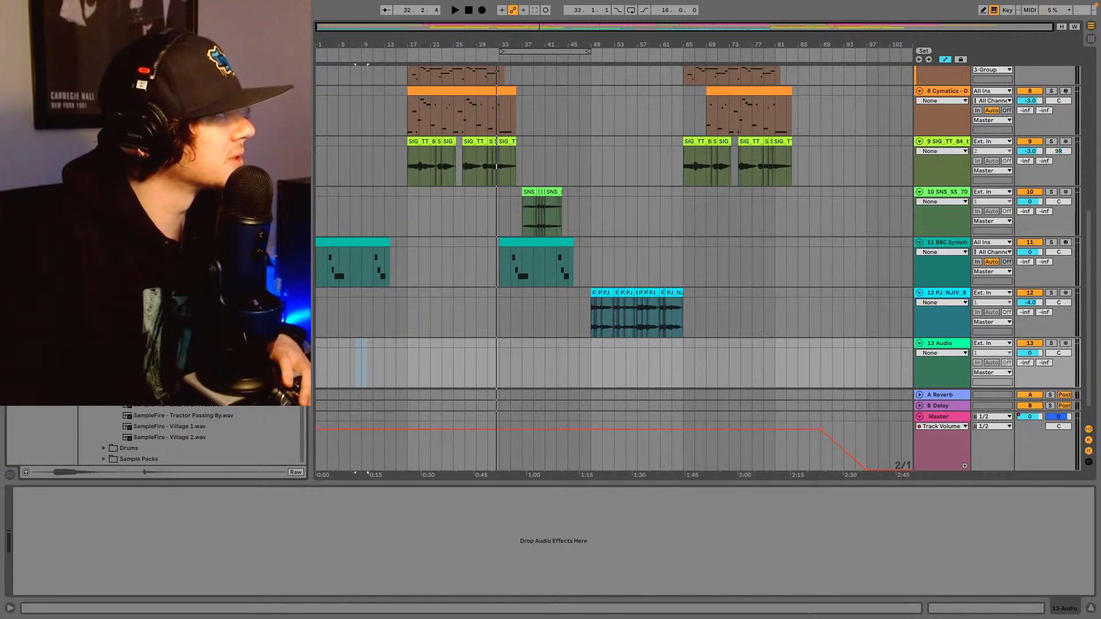
scroll(214, 437, up, 2)
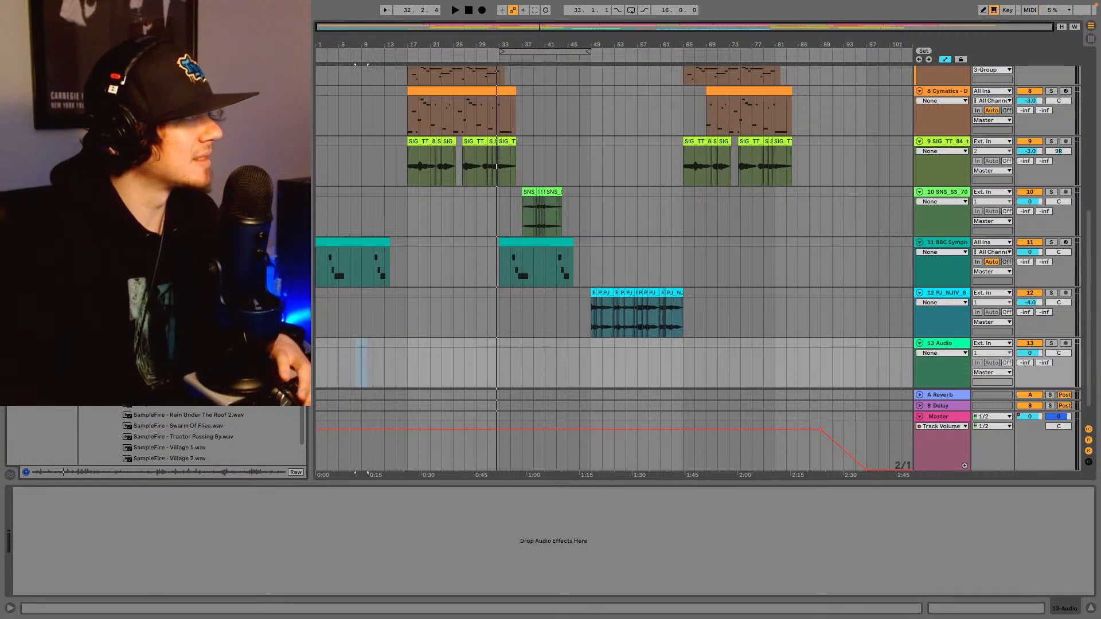
scroll(213, 436, up, 1)
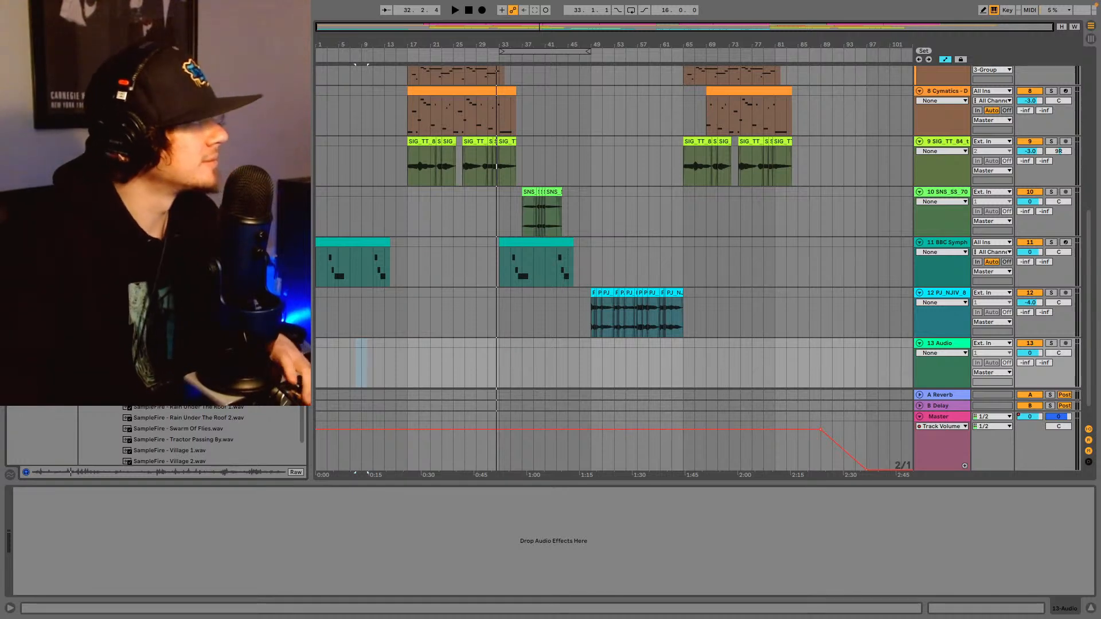
scroll(212, 436, up, 2)
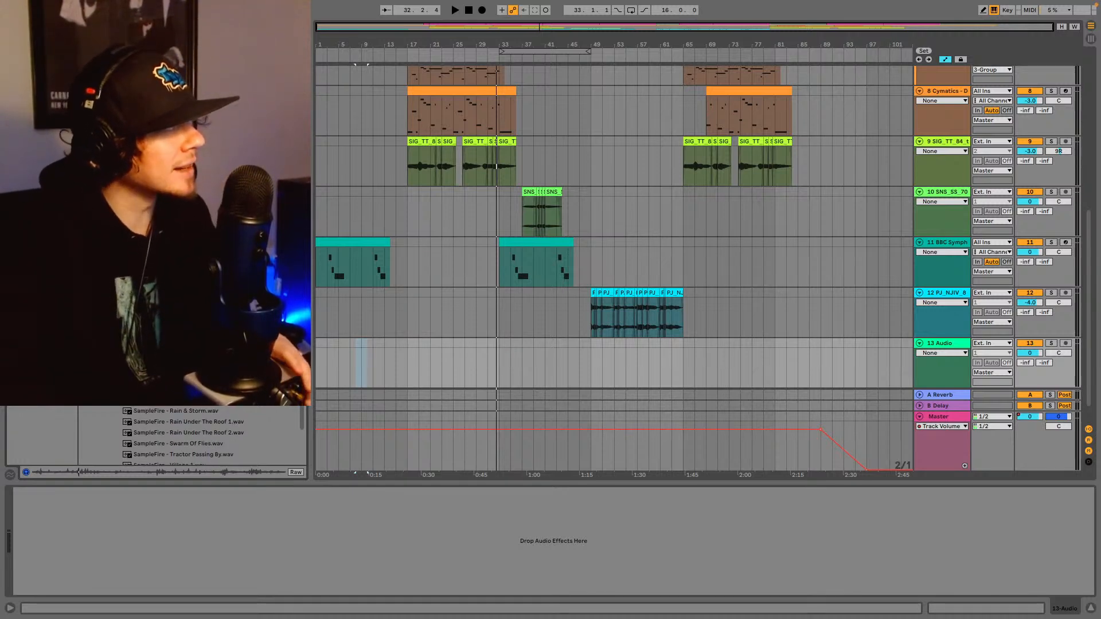
scroll(212, 436, up, 2)
scroll(212, 435, up, 2)
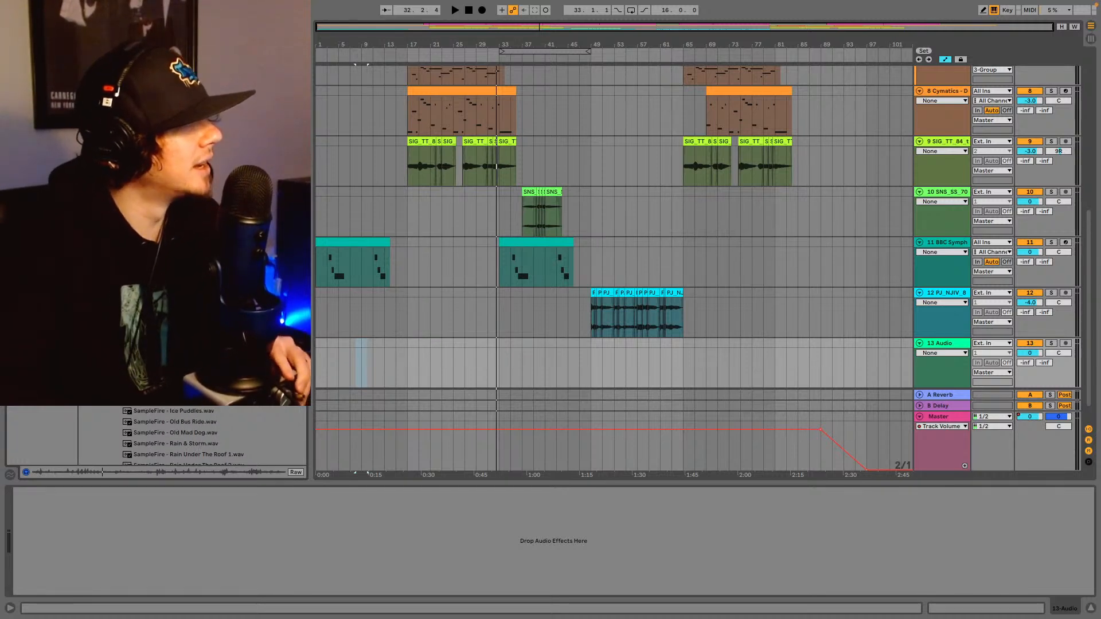
scroll(213, 436, down, 5)
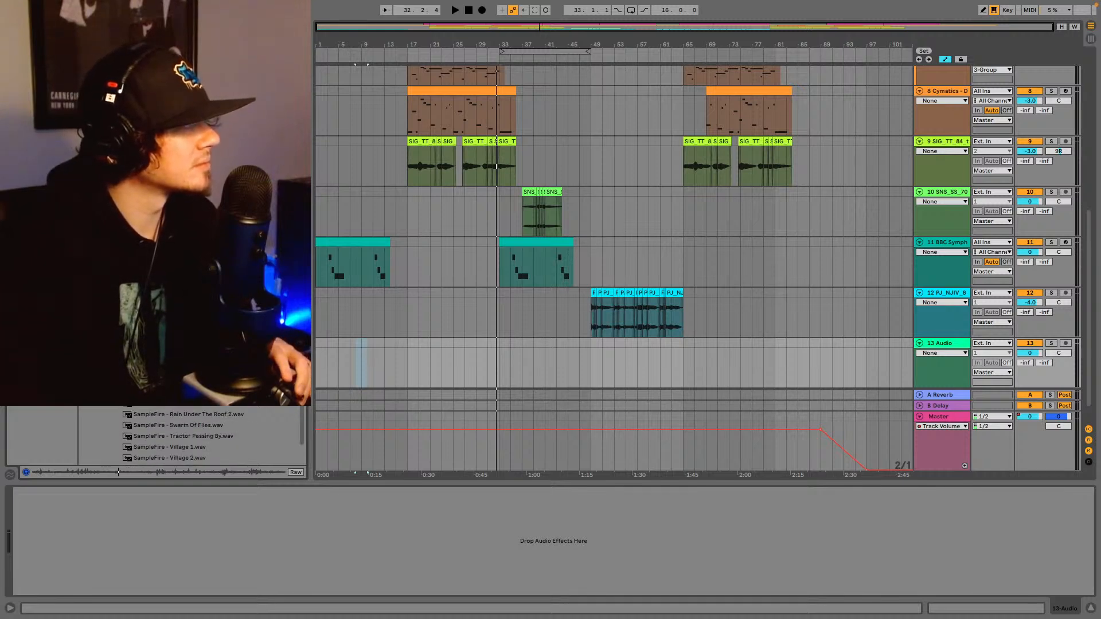
scroll(212, 436, down, 2)
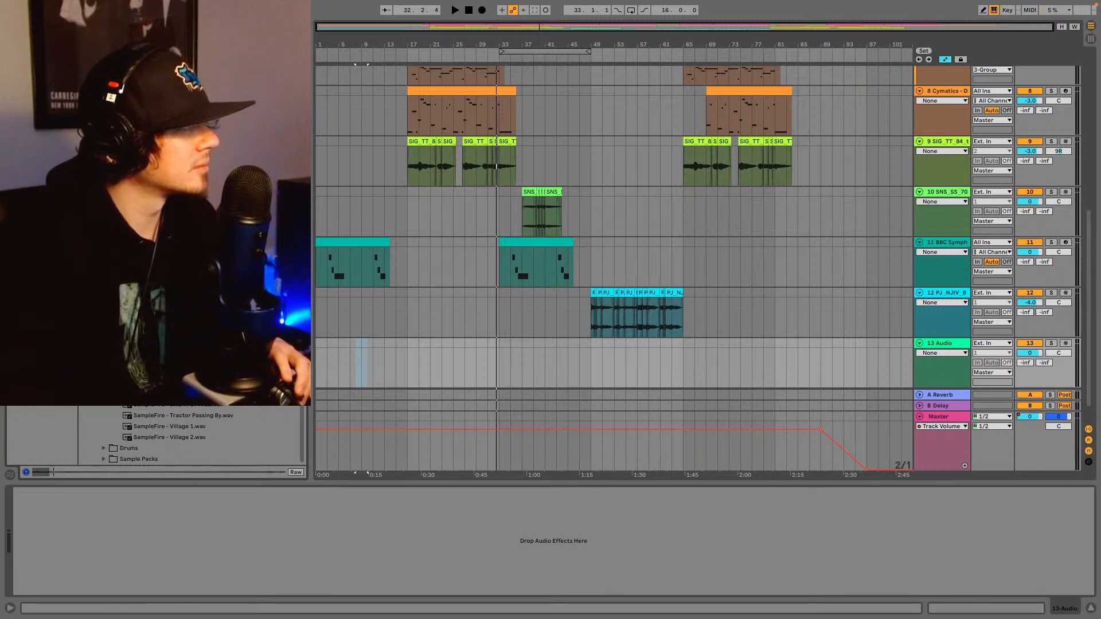
key(Down)
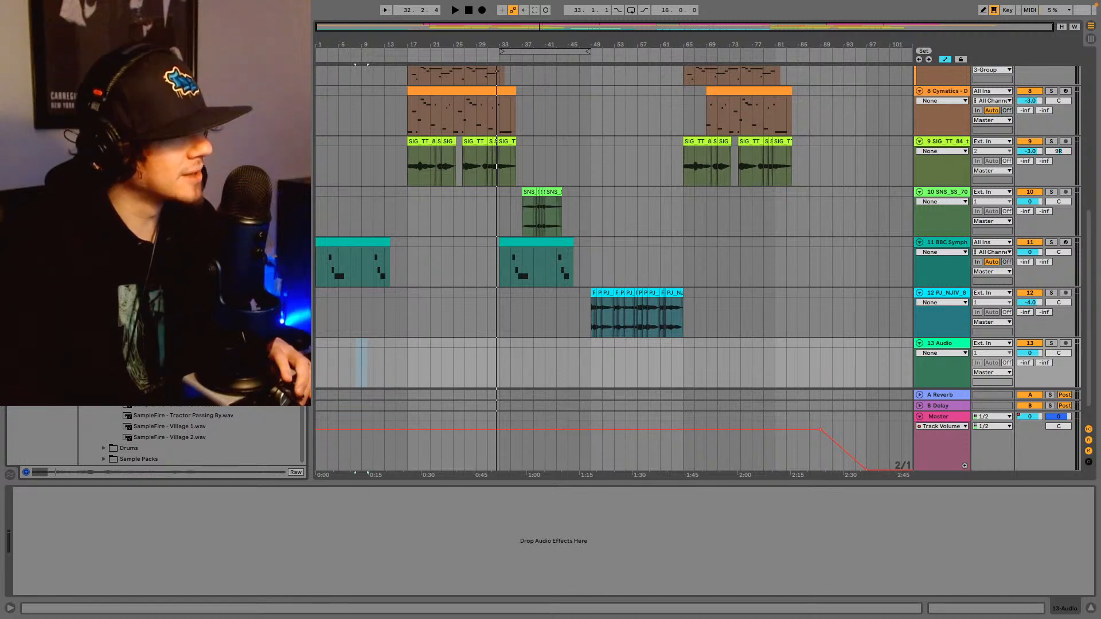
scroll(188, 436, up, 5)
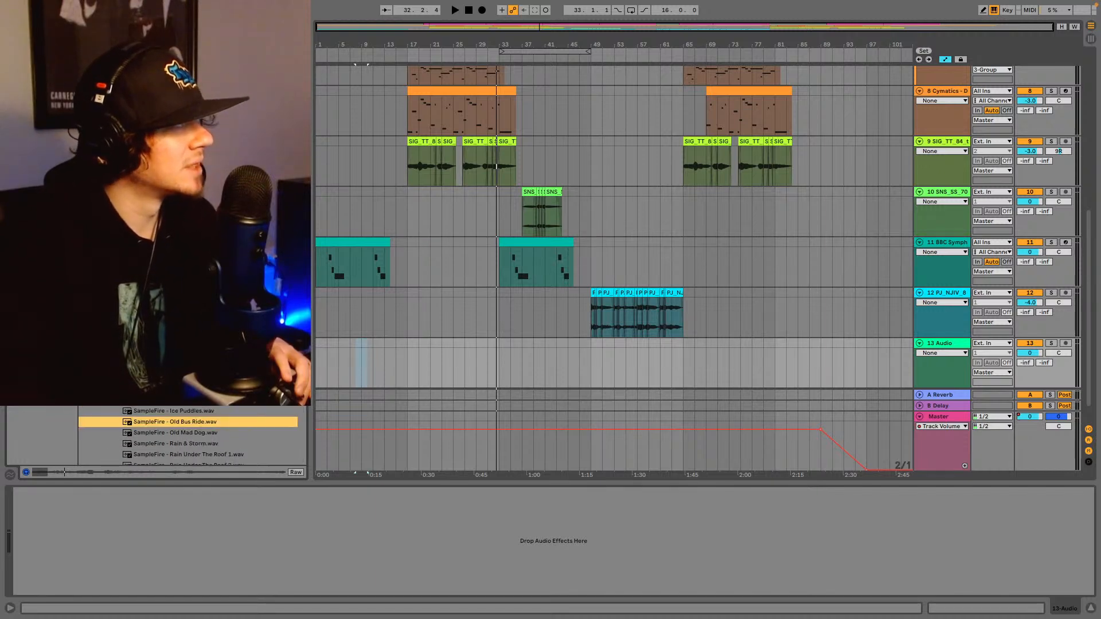
- Browse the mixkit ambience samples from the forest birds onward and audition mixkit-rain-loop-1250.wav
key(Left)
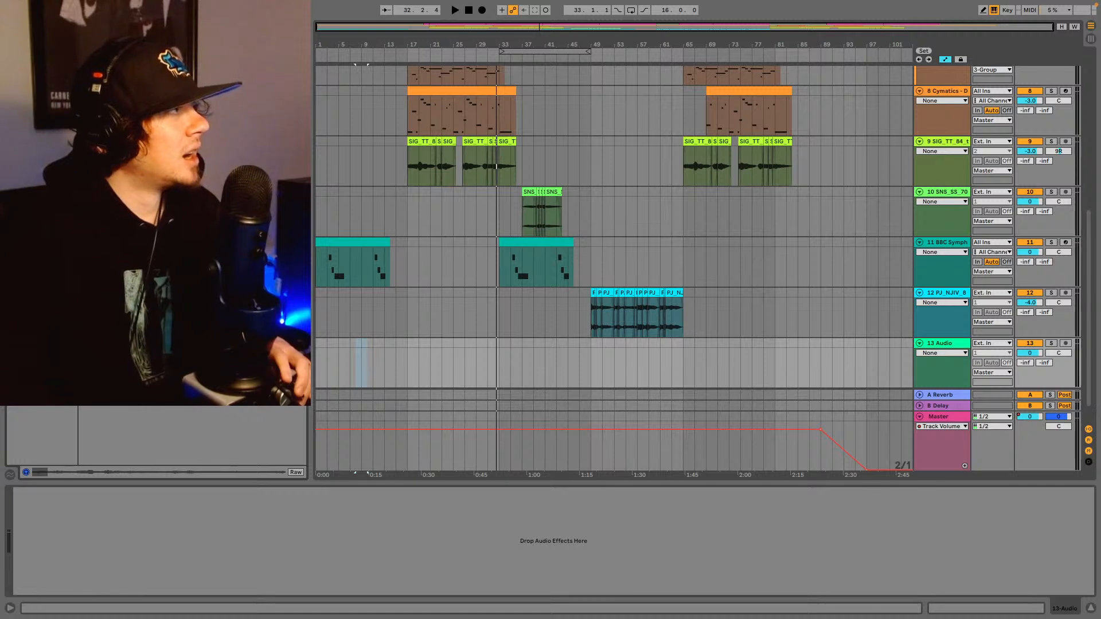
key(Right)
scroll(213, 436, down, 3)
scroll(214, 436, up, 3)
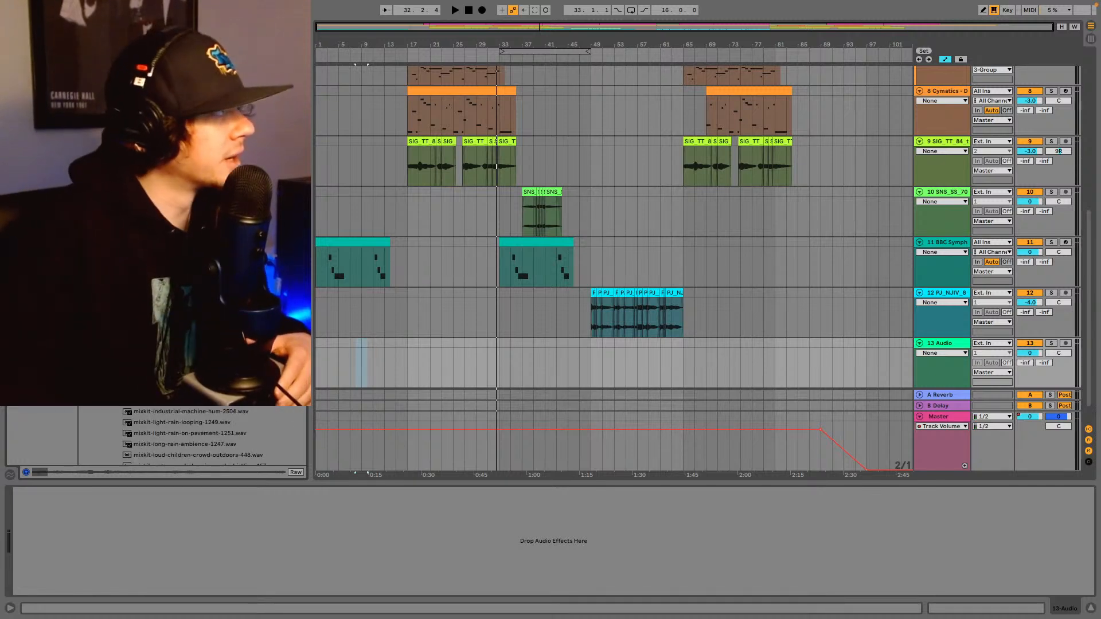
scroll(213, 436, up, 2)
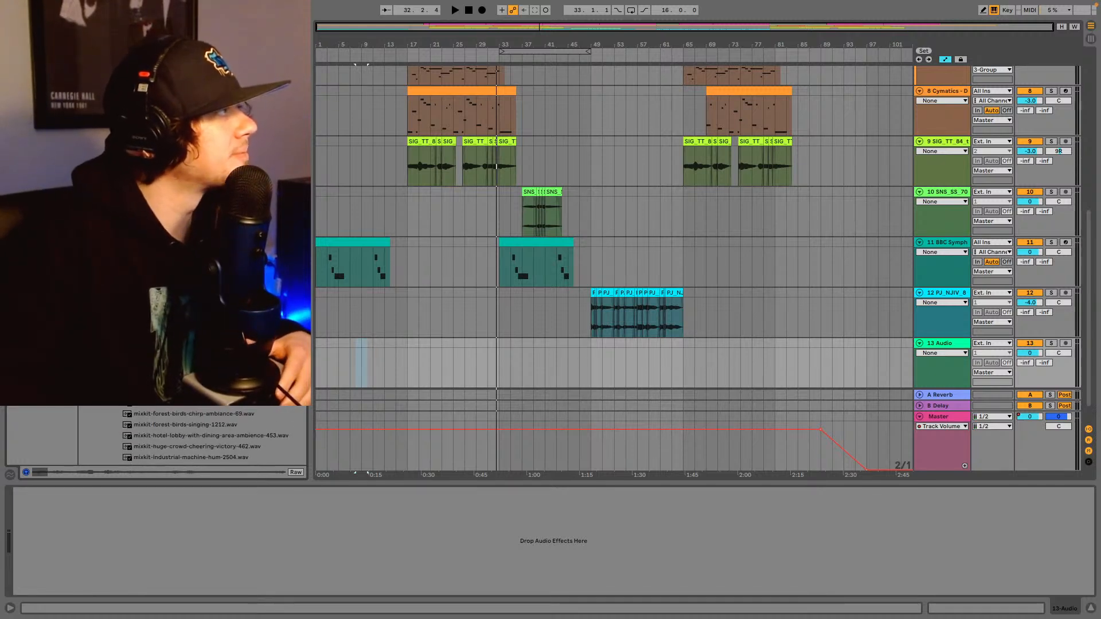
scroll(213, 436, down, 1)
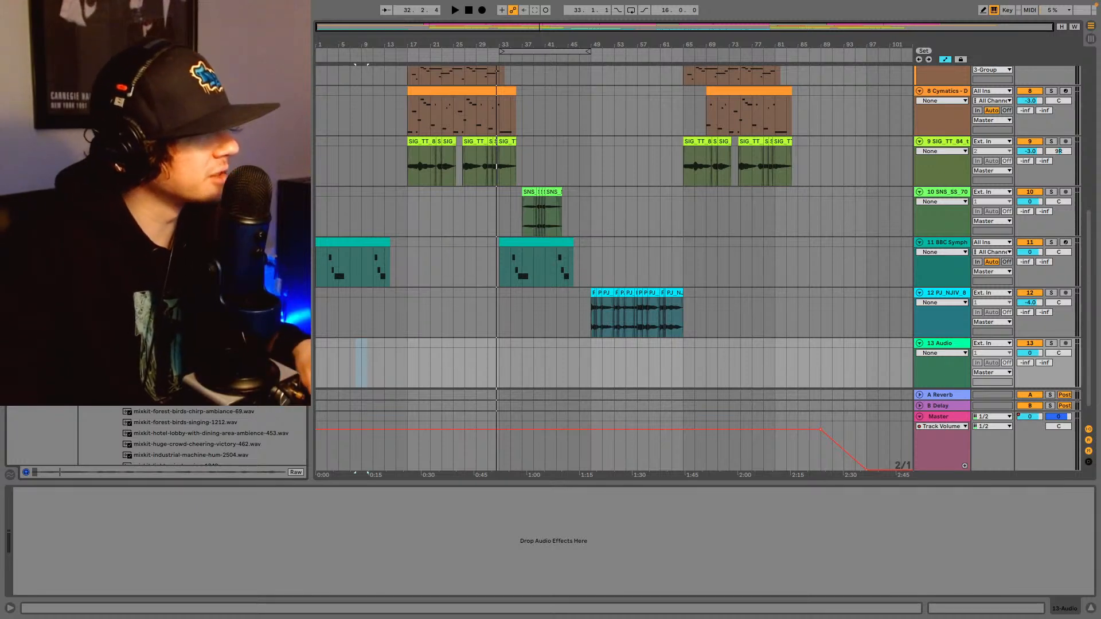
scroll(207, 436, down, 4)
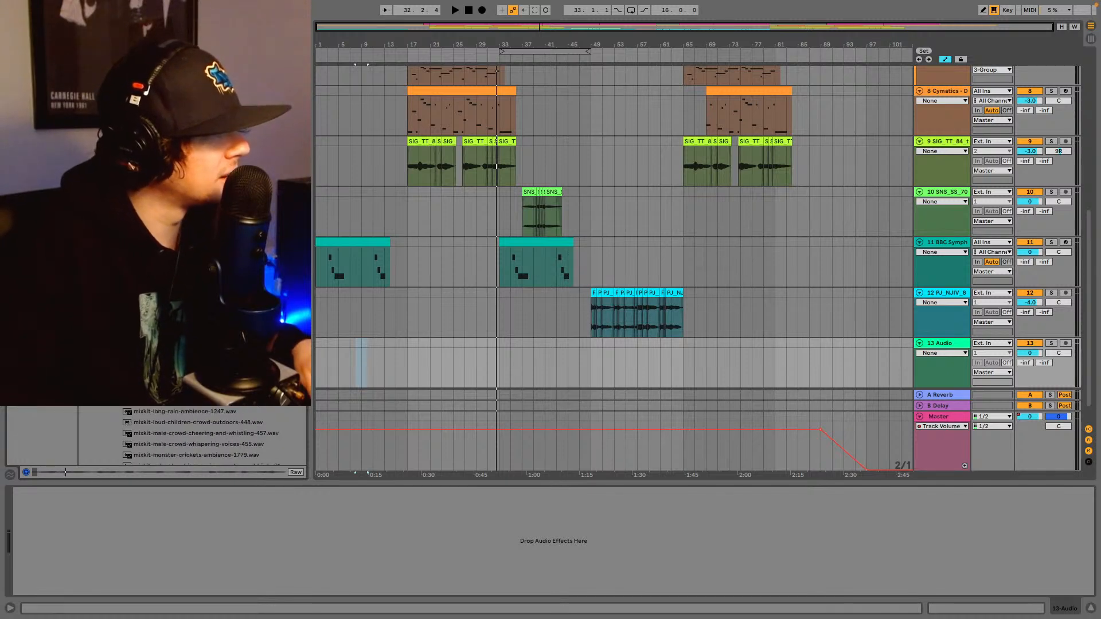
scroll(206, 435, down, 5)
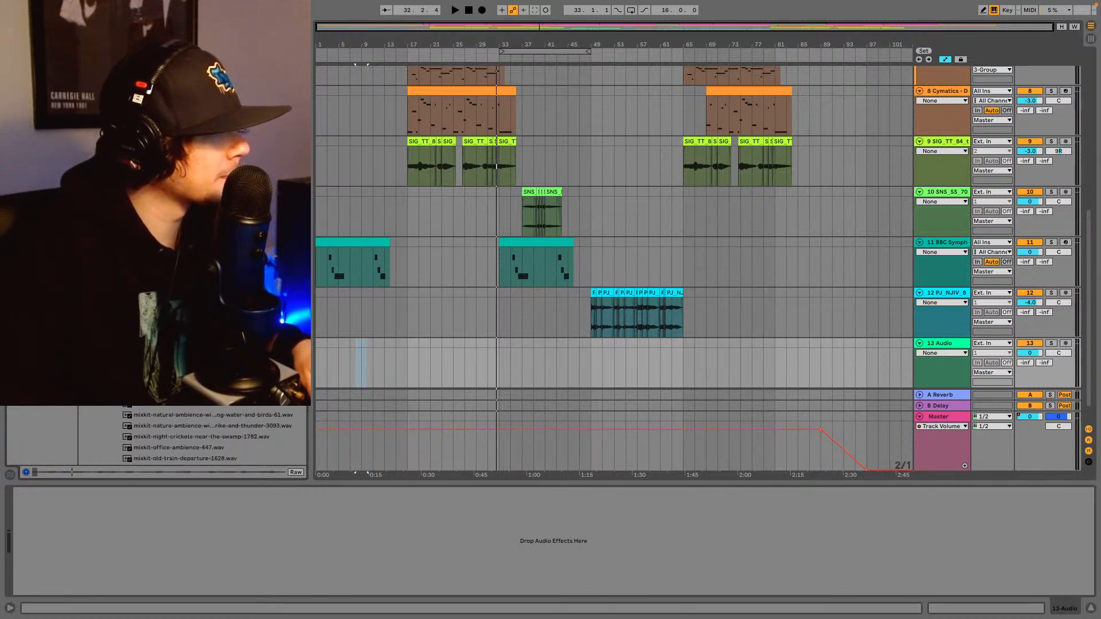
scroll(206, 436, down, 3)
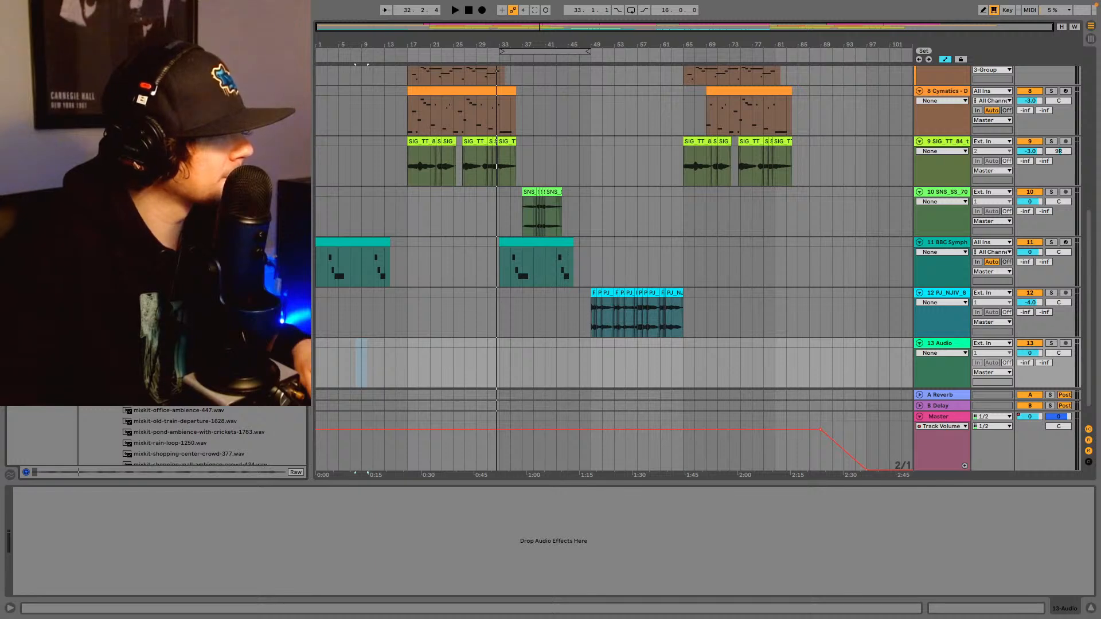
scroll(180, 418, down, 1)
click(179, 436)
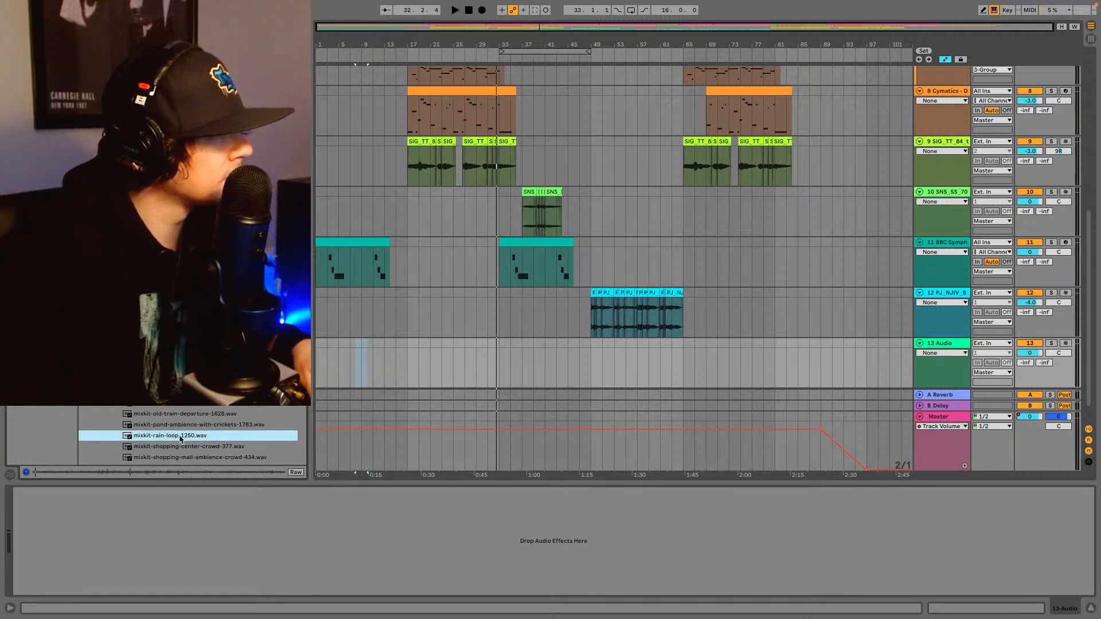
- Audition mixkit-subway-station-escalator-373.wav and mixkit-tourists-crowd-at-sightseeing-location-435.wav among the remaining mixkit ambience samples
scroll(183, 438, down, 4)
scroll(233, 421, down, 2)
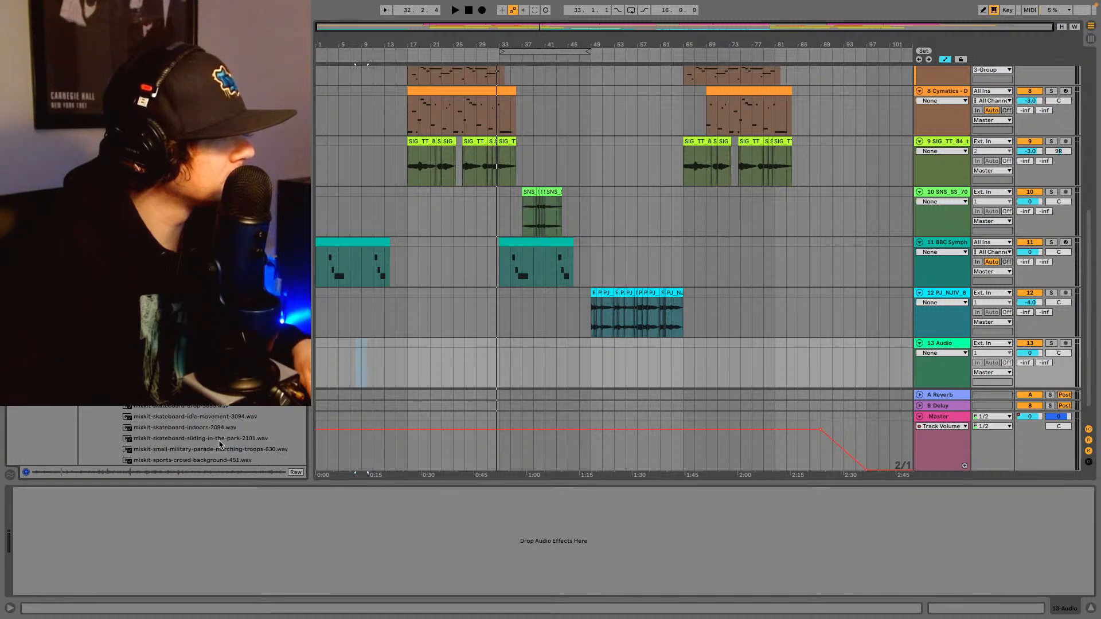
scroll(220, 444, down, 4)
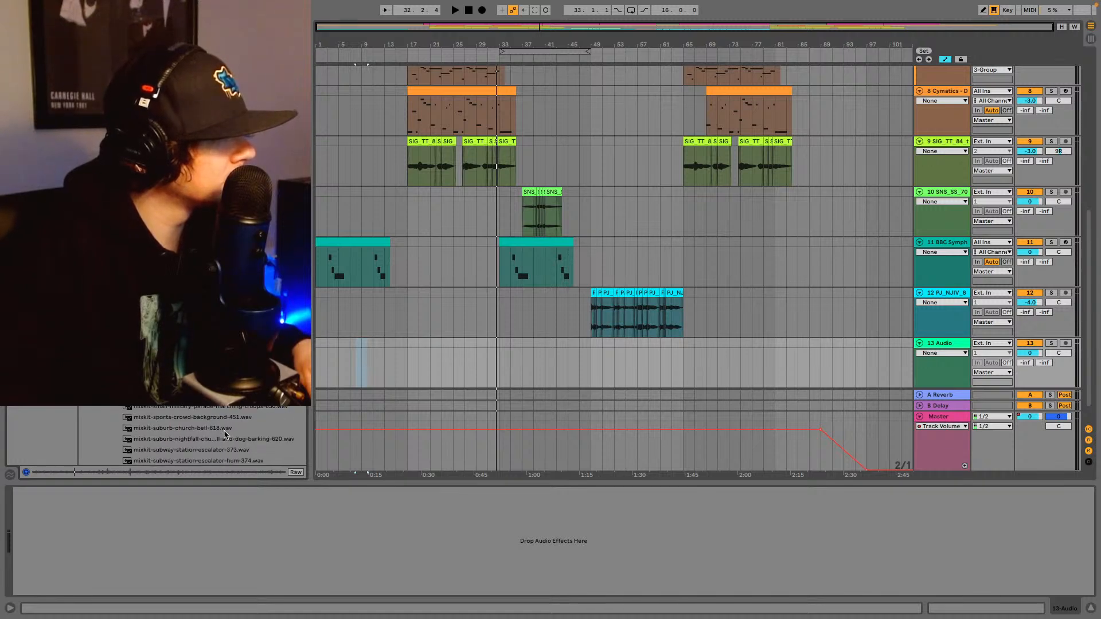
scroll(225, 434, down, 2)
scroll(226, 435, down, 1)
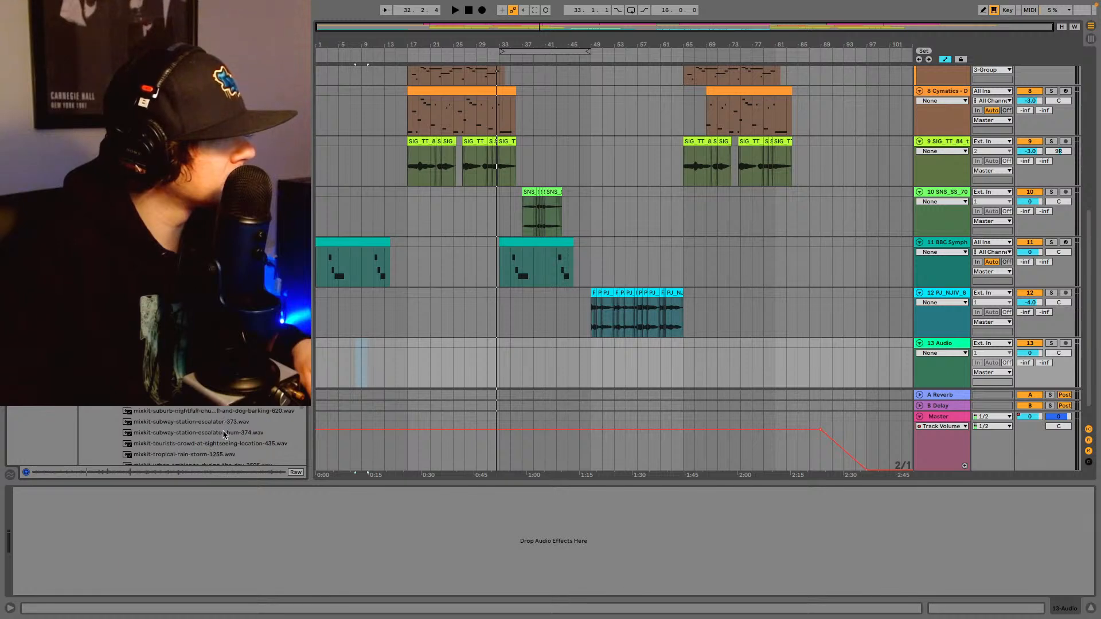
click(219, 422)
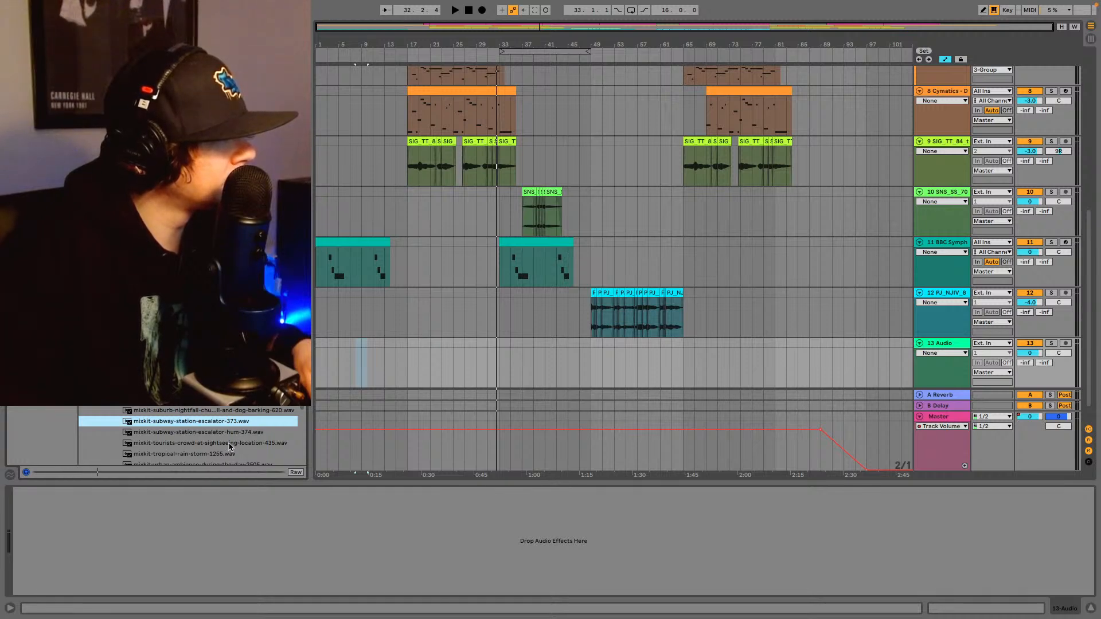
click(229, 445)
scroll(229, 450, down, 2)
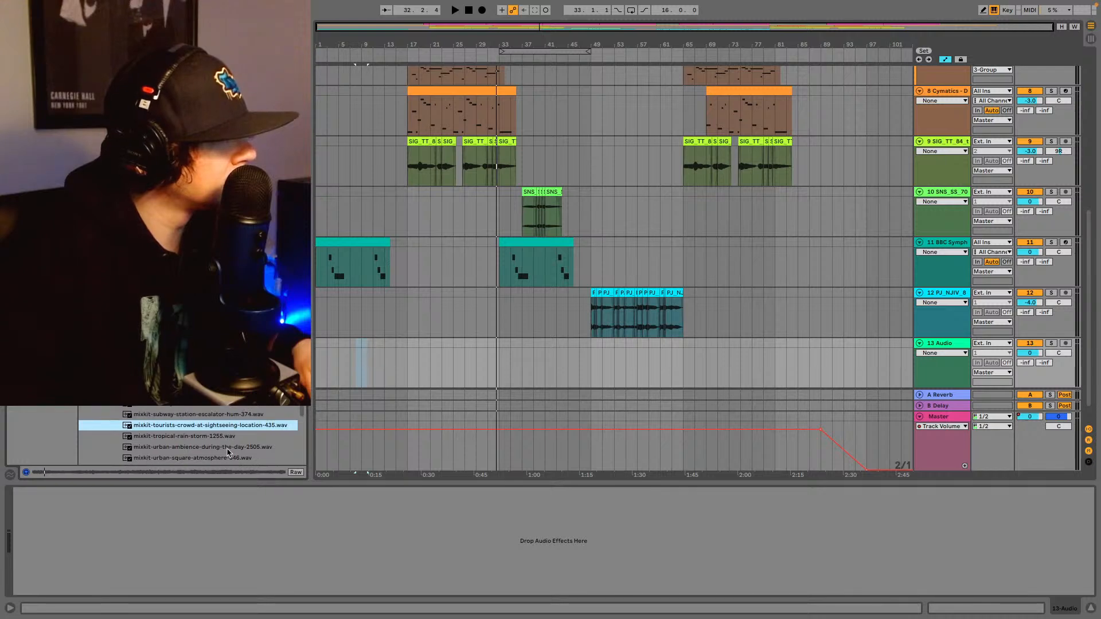
scroll(229, 452, down, 1)
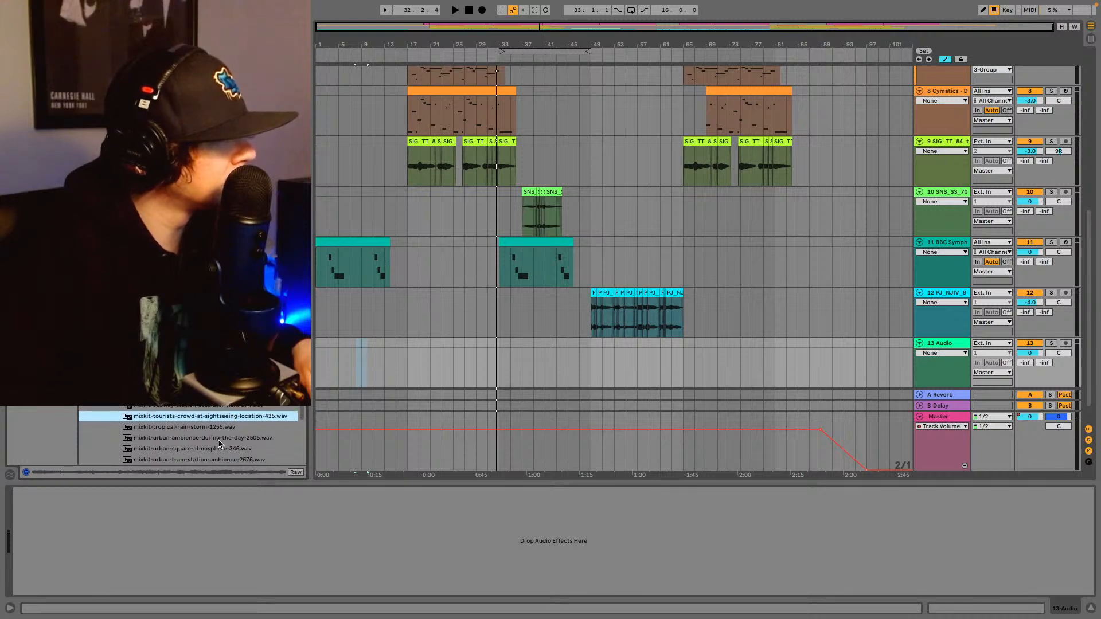
- Audition mixkit-urban-ambience-during-the-day-2505.wav and place it on audio track 13 at bar 1
click(218, 440)
scroll(219, 442, down, 1)
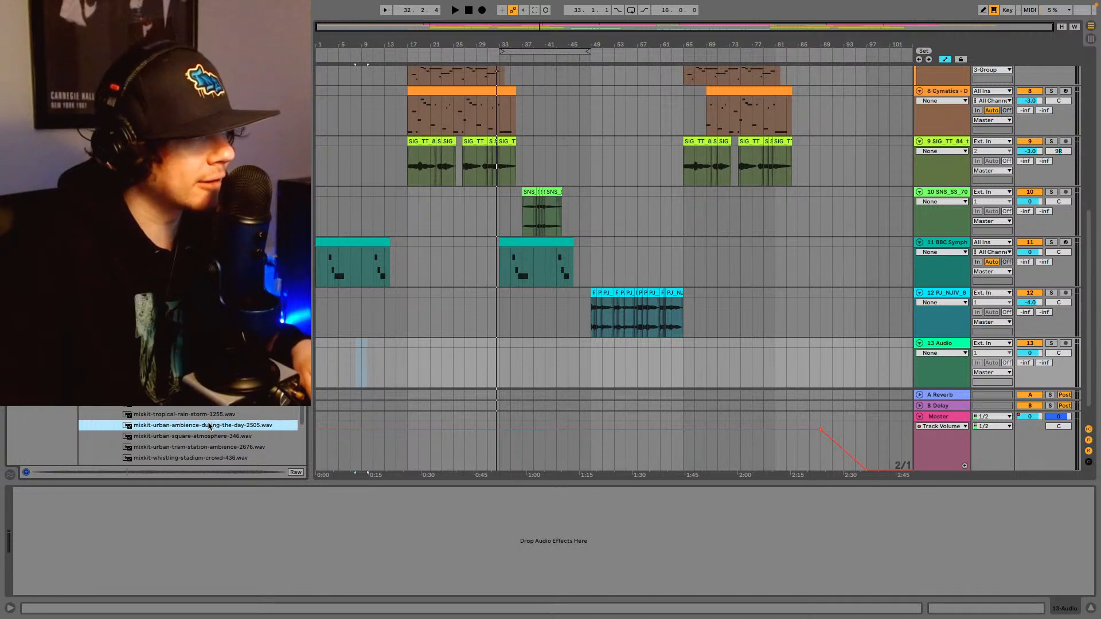
drag(209, 426, 318, 370)
- Open the urban ambience clip's sample settings and turn off Warp
click(894, 612)
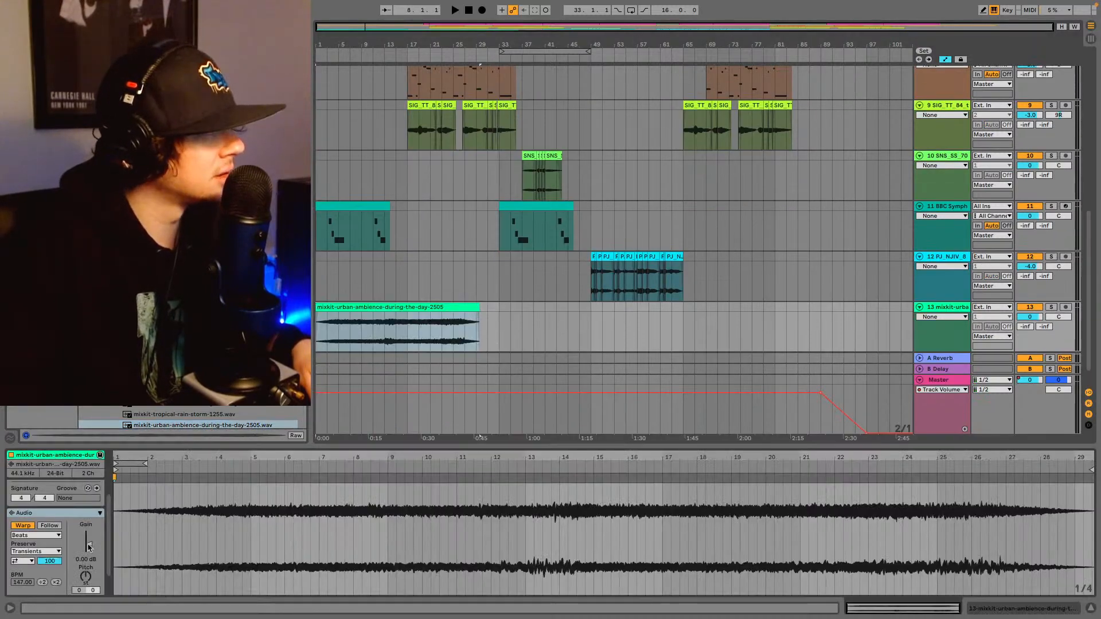
click(36, 536)
click(52, 536)
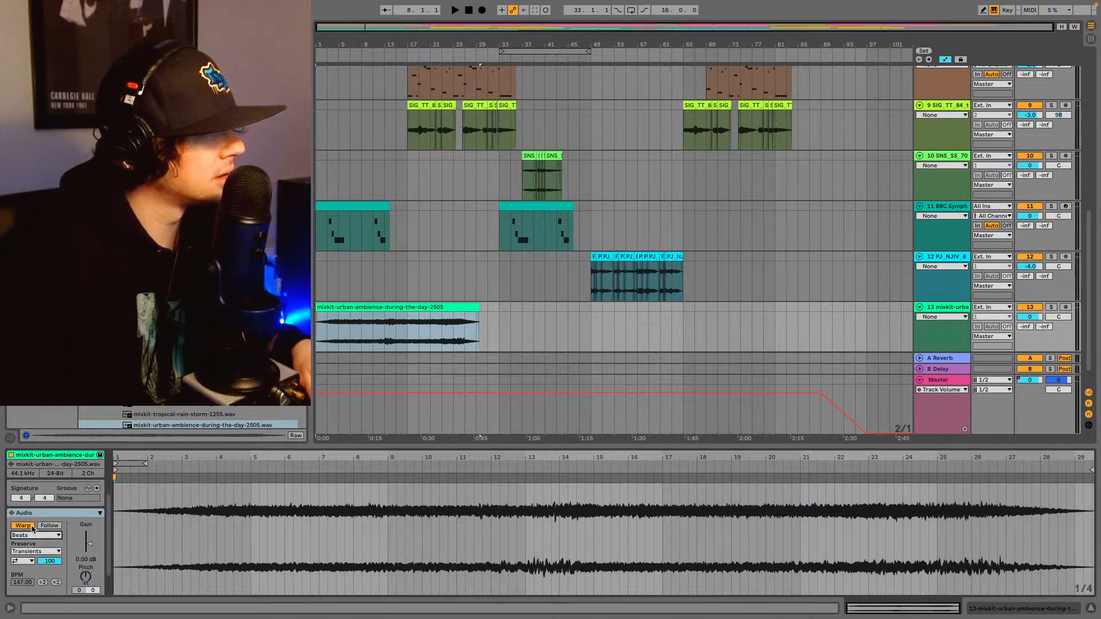
click(28, 526)
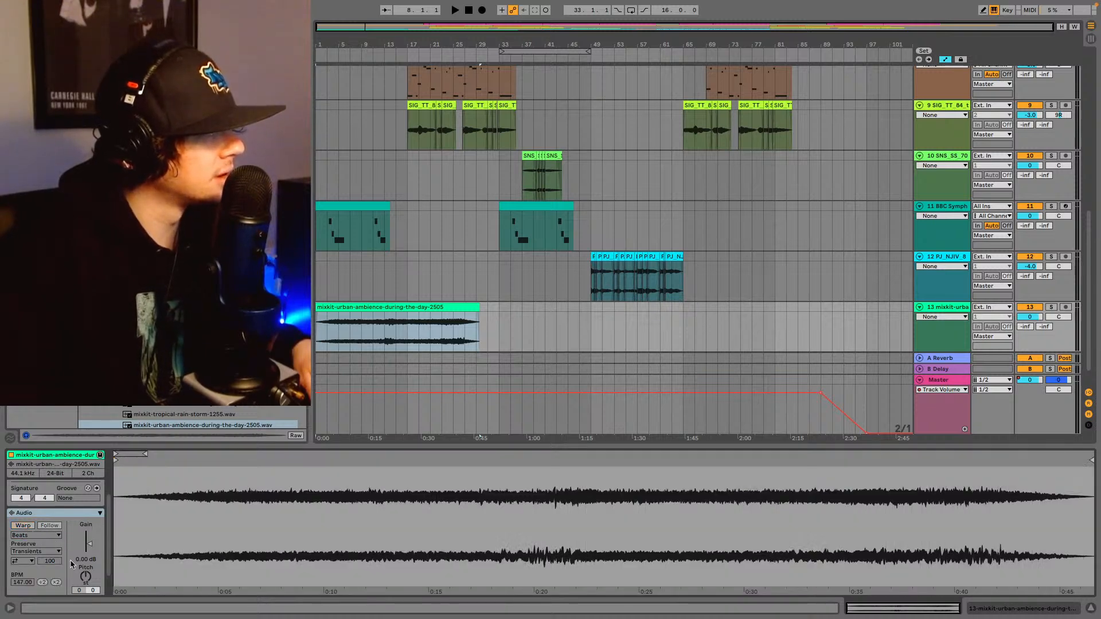
- Lower the urban ambience clip's gain to about -18 dB while playing the intro from the start
drag(90, 548, 90, 564)
key(space)
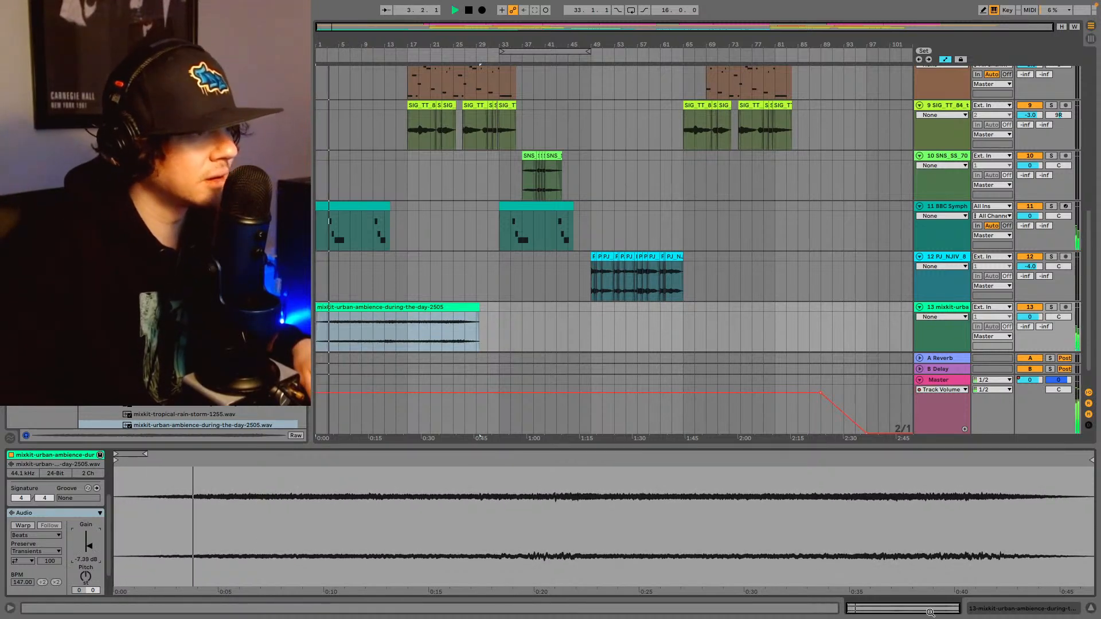
drag(90, 549, 90, 570)
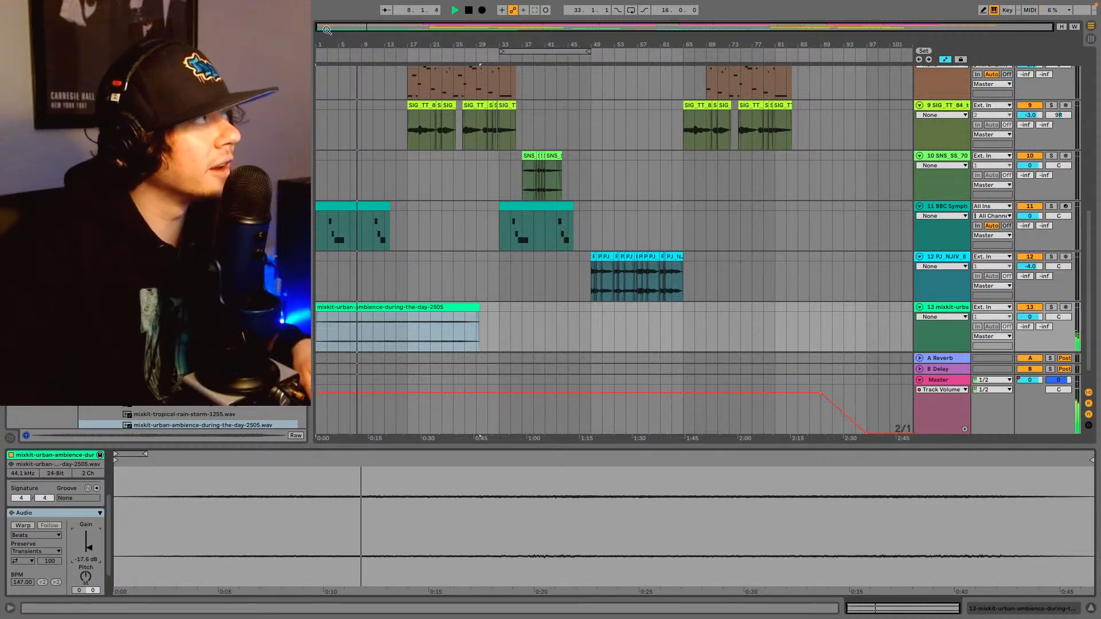
- Trim the urban ambience clip's start to bar 8 and move the shortened clip back to bar 1
key(z)
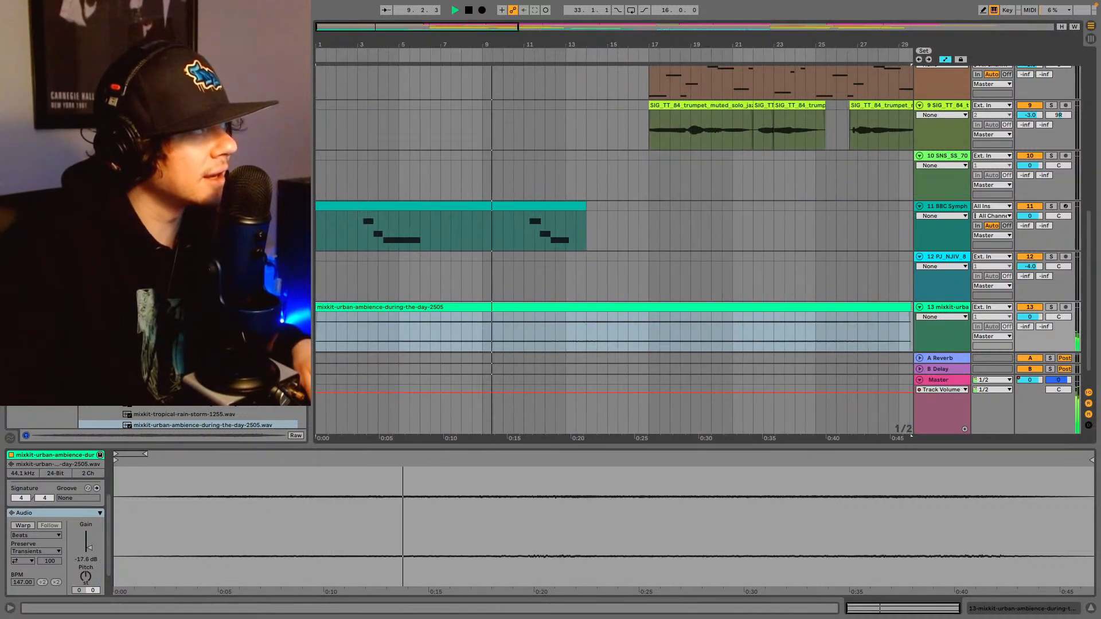
key(space)
drag(318, 308, 453, 310)
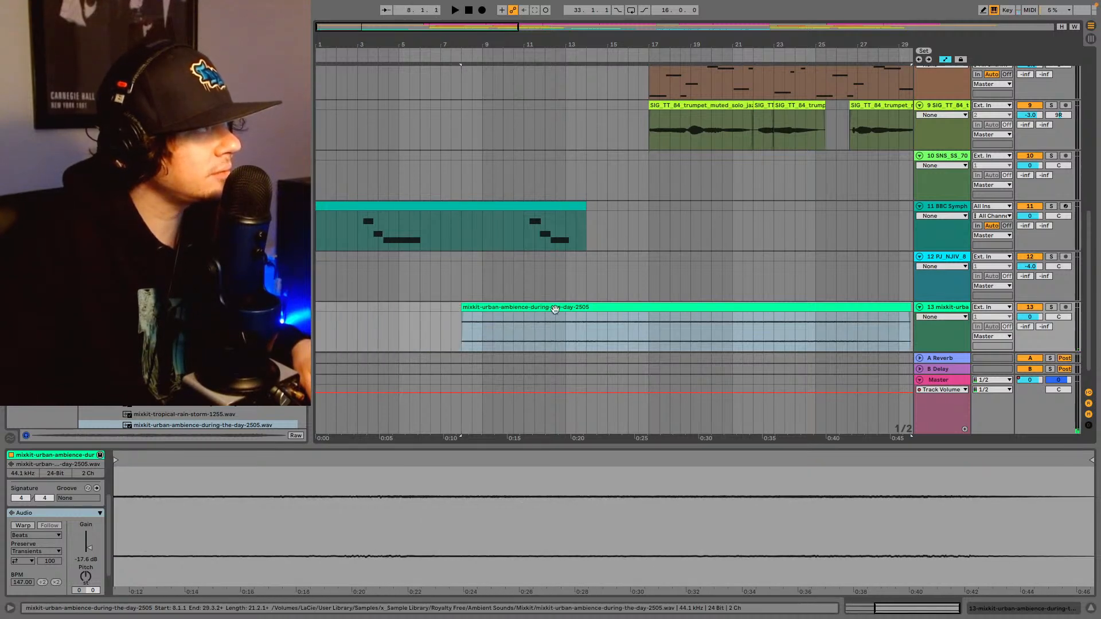
drag(558, 319, 414, 323)
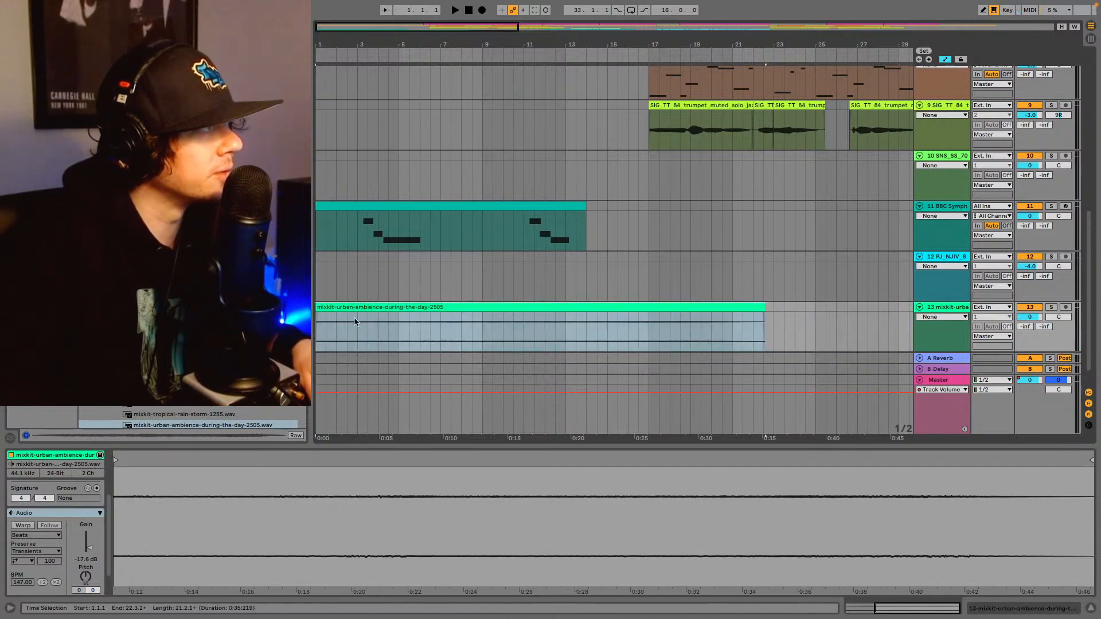
- Hide the automation lanes, add a very short fade-in to the urban ambience clip and play it from the start
key(a)
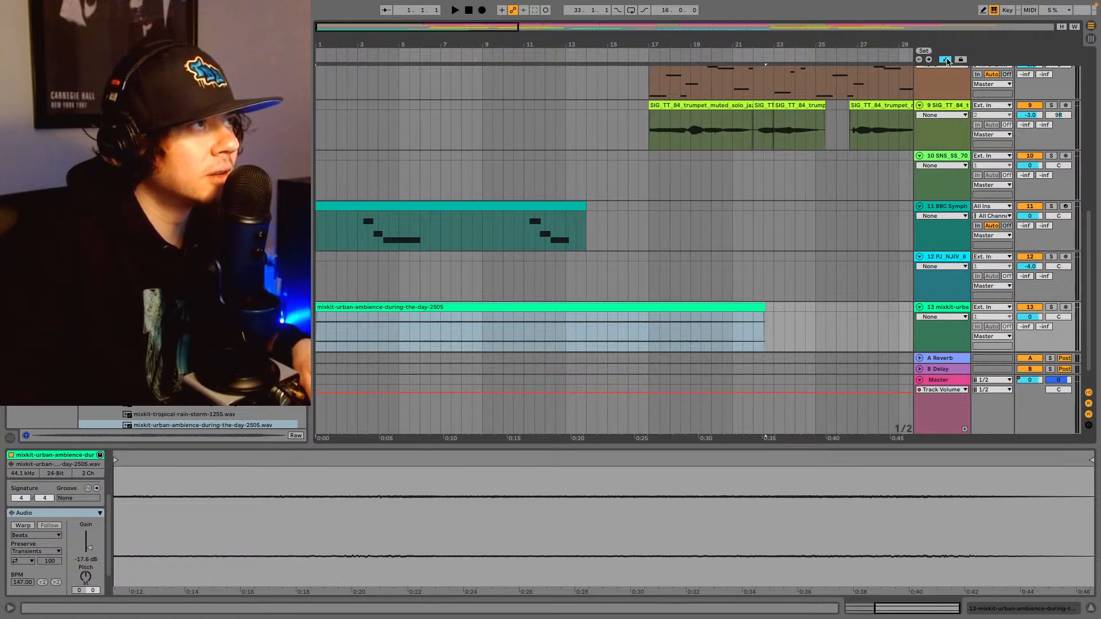
mouse_move(318, 315)
mouse_down()
mouse_move(342, 315)
mouse_move(321, 314)
mouse_up()
key(space)
key(space)
key(space)
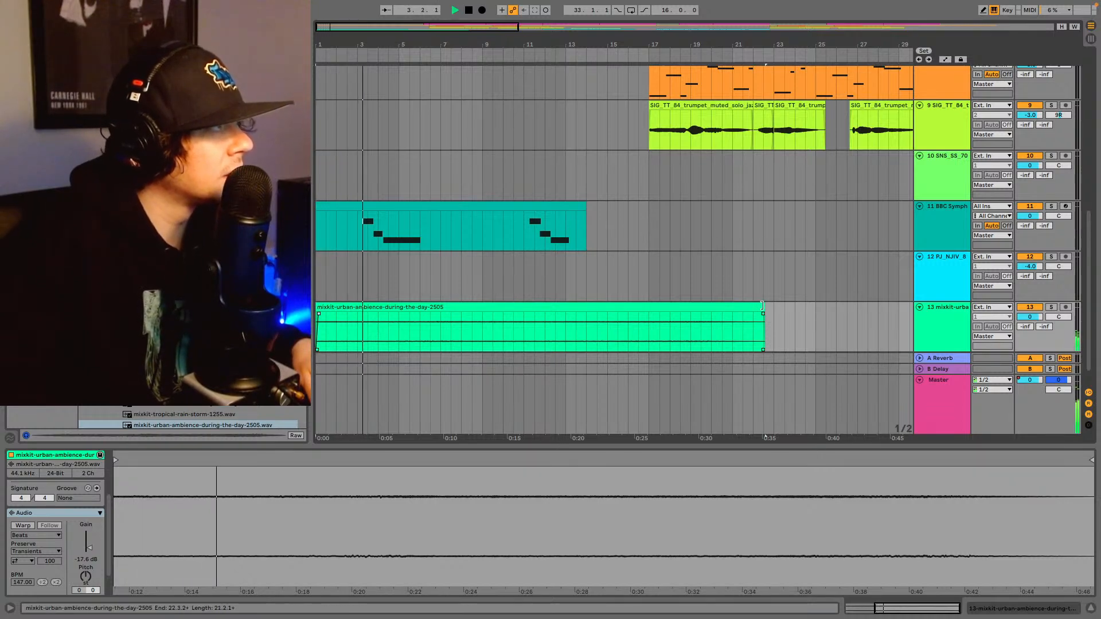
- Shorten the urban ambience clip to end at bar 21 and add a fade-out starting at about bar 17
scroll(759, 308, up, 5)
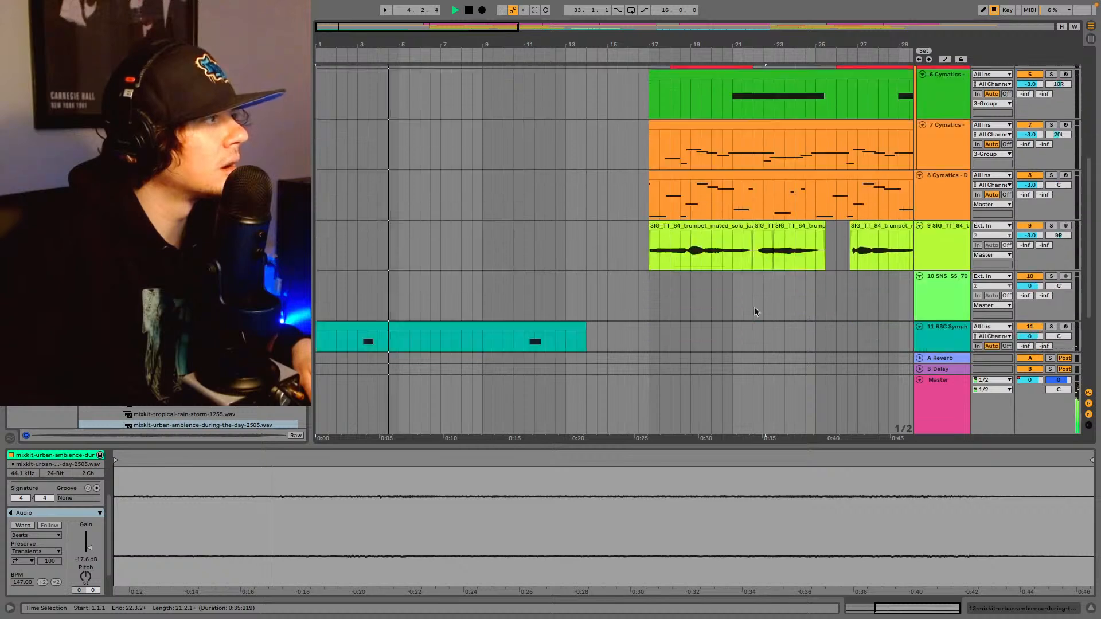
scroll(759, 309, down, 6)
drag(759, 280, 650, 294)
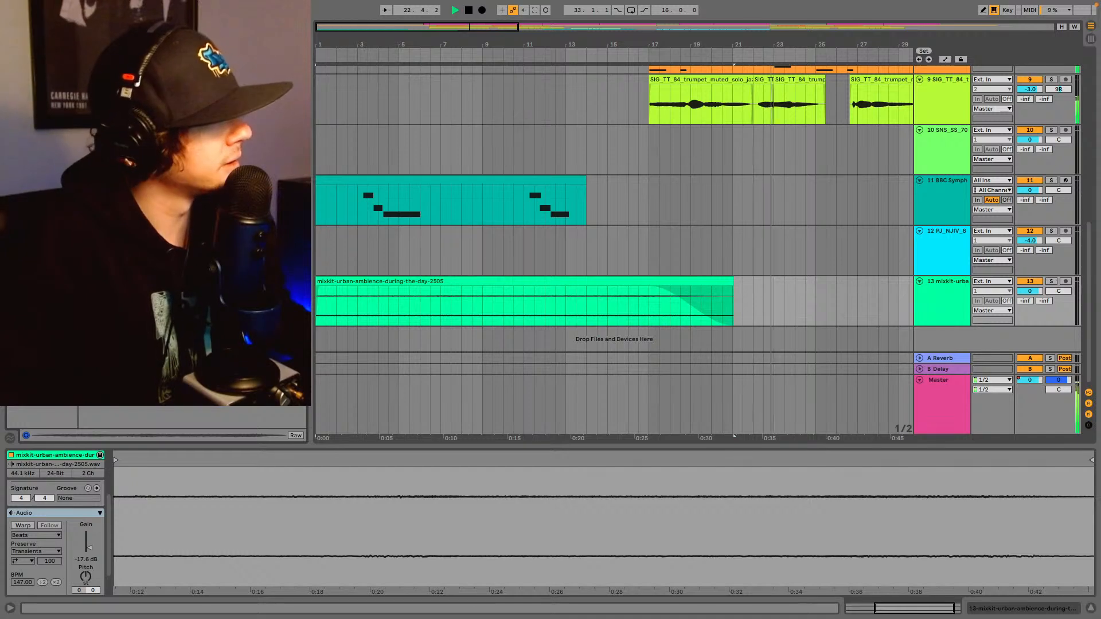
- Add an EQ Eight to the urban ambience track and make band 1 a low-cut filter while playing from bar 1
drag(126, 75, 525, 310)
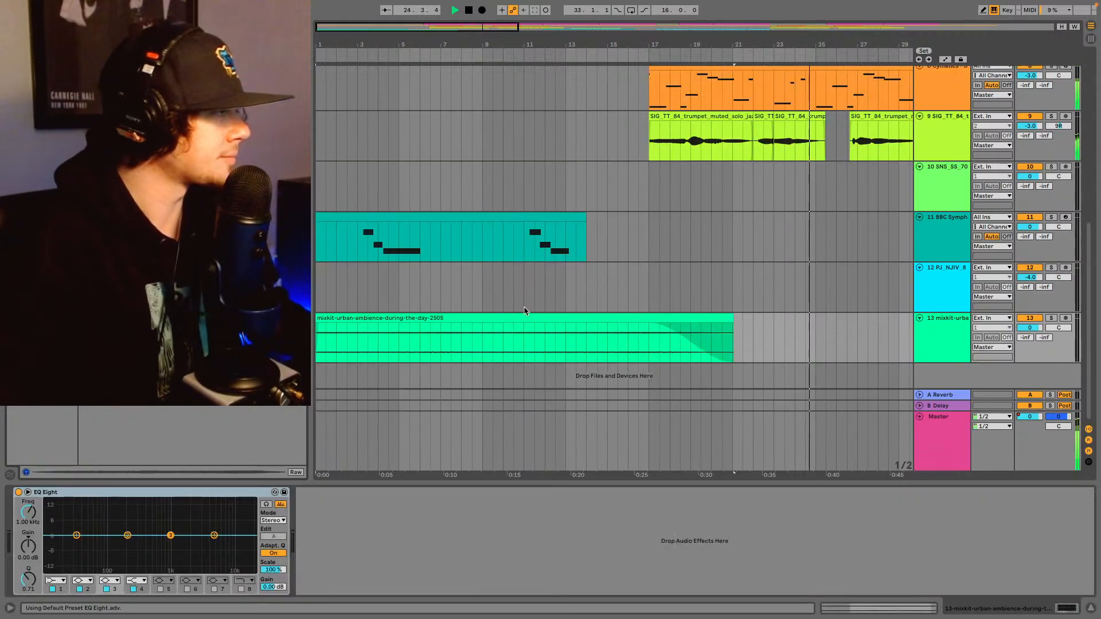
click(64, 582)
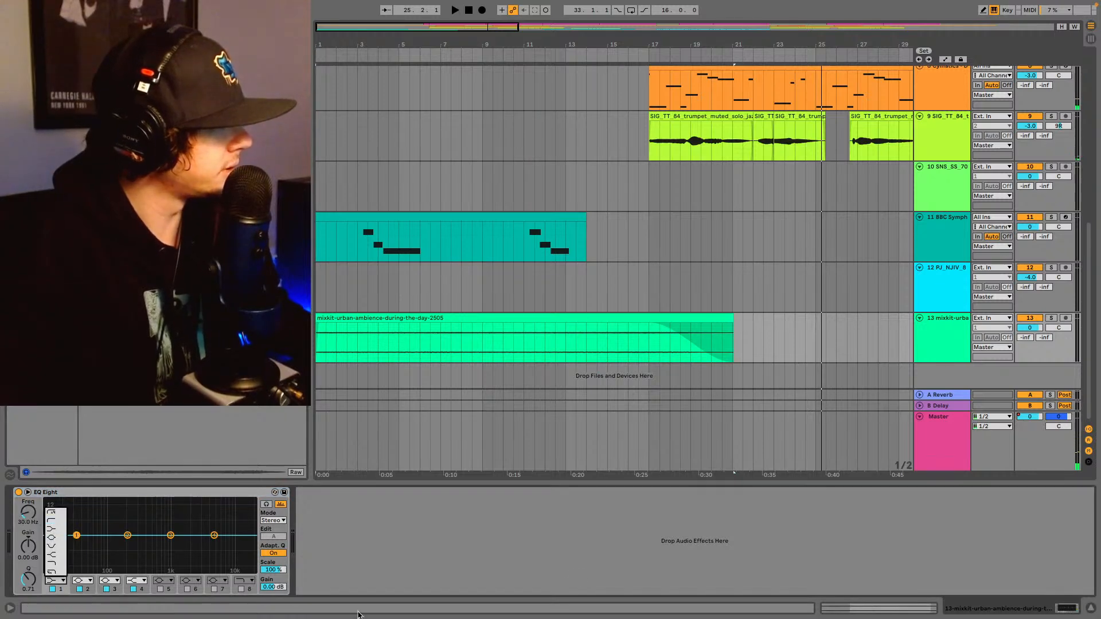
click(569, 583)
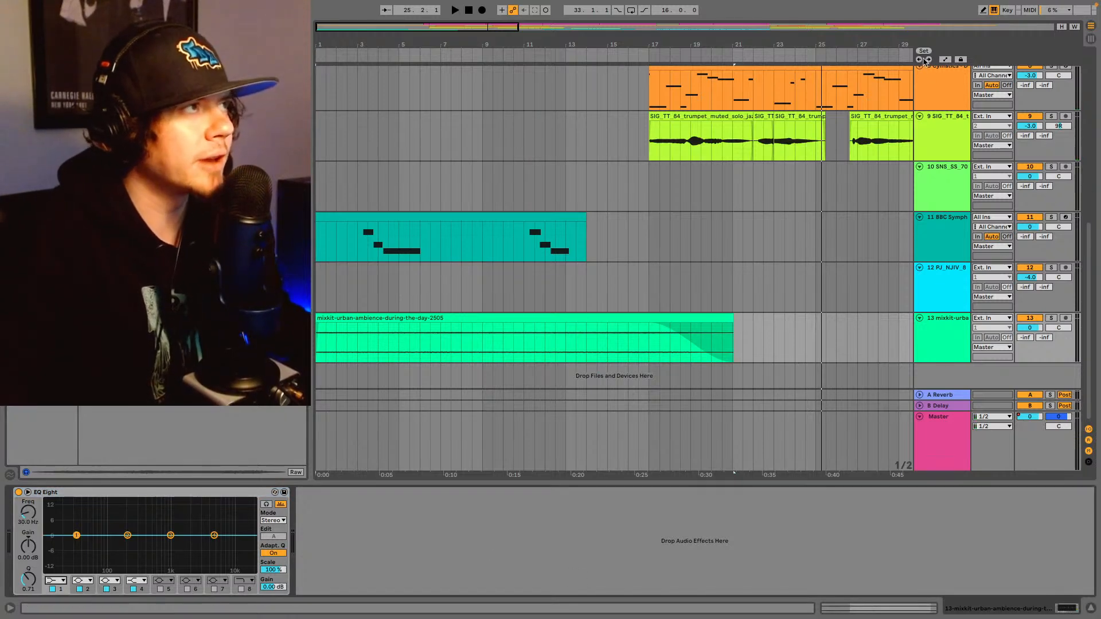
key(space)
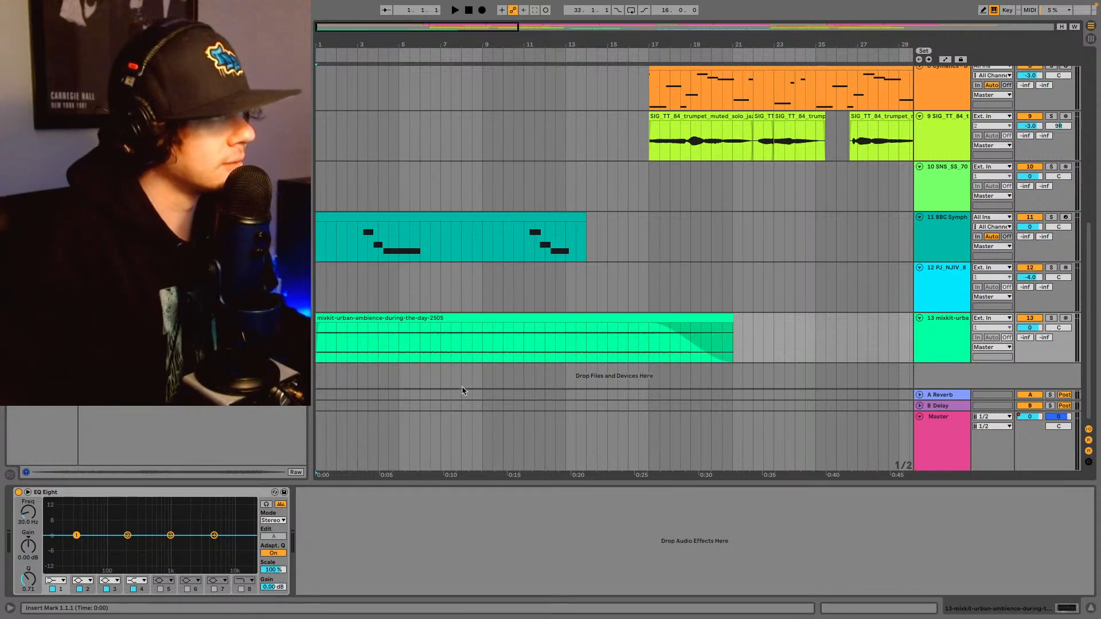
key(space)
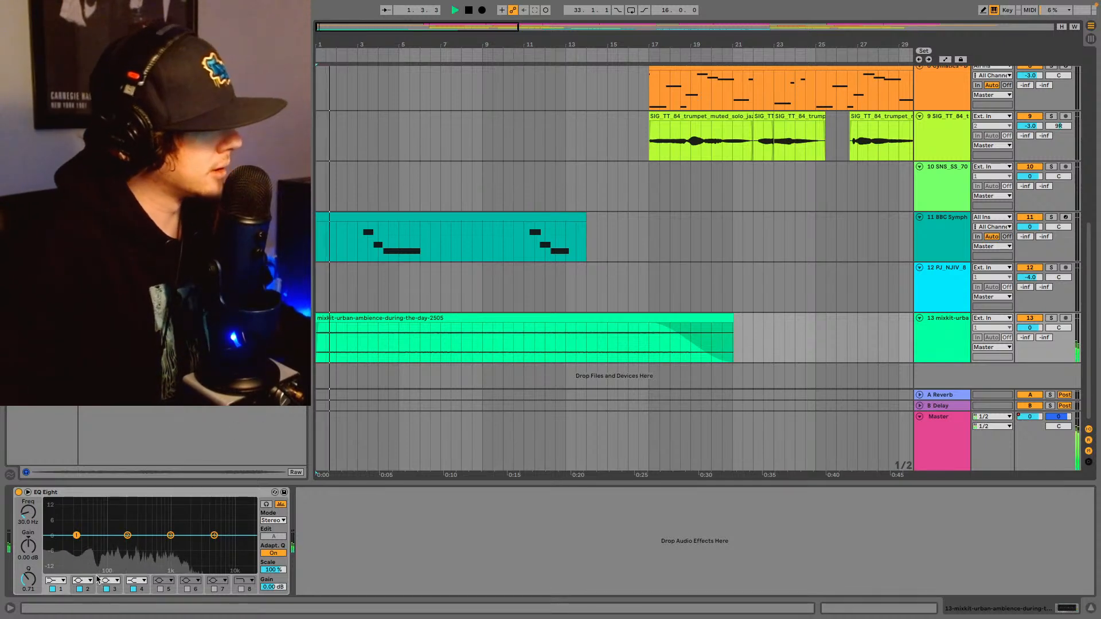
click(58, 584)
click(72, 558)
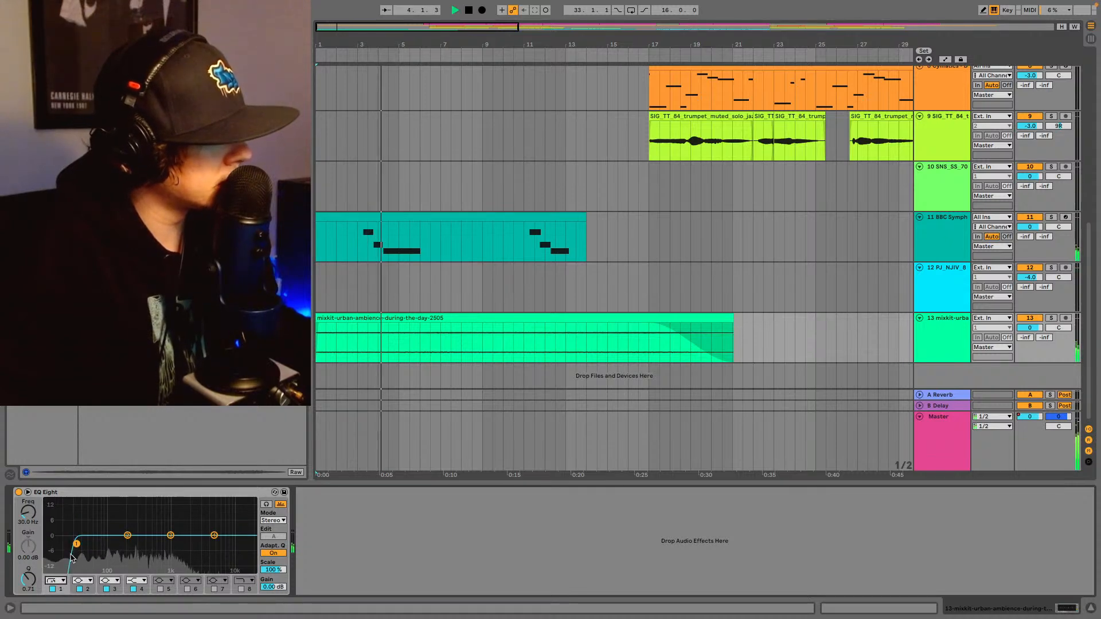
- Set the ambience EQ's low cut to about 174 Hz with Q 0.31 and boost band 4 by about 2.6 dB at 2.72 kHz
drag(76, 543, 113, 546)
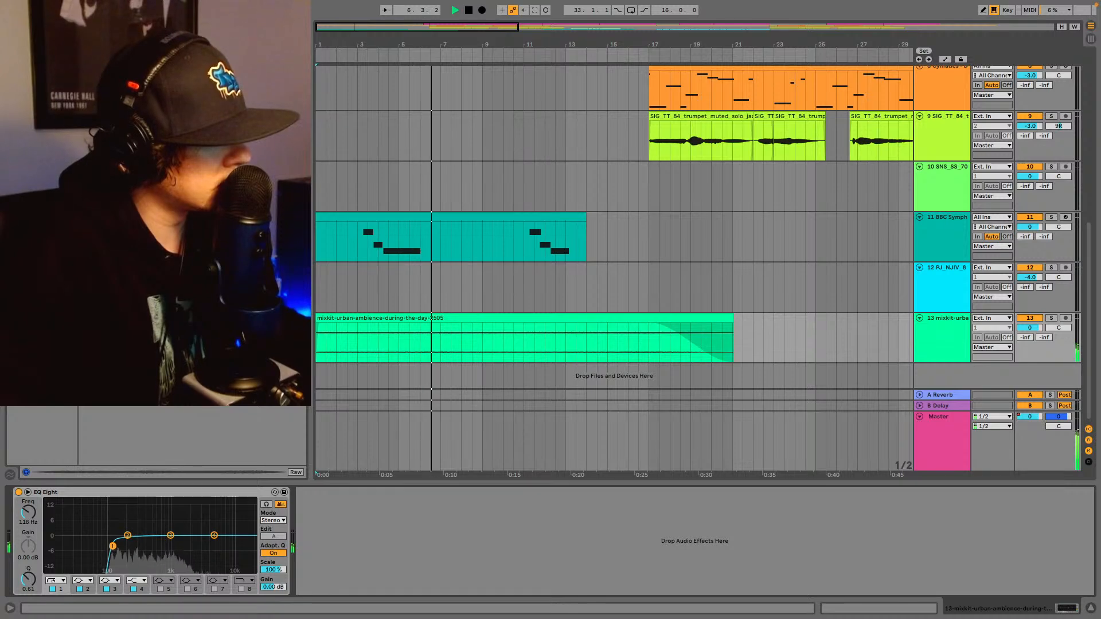
drag(113, 546, 146, 544)
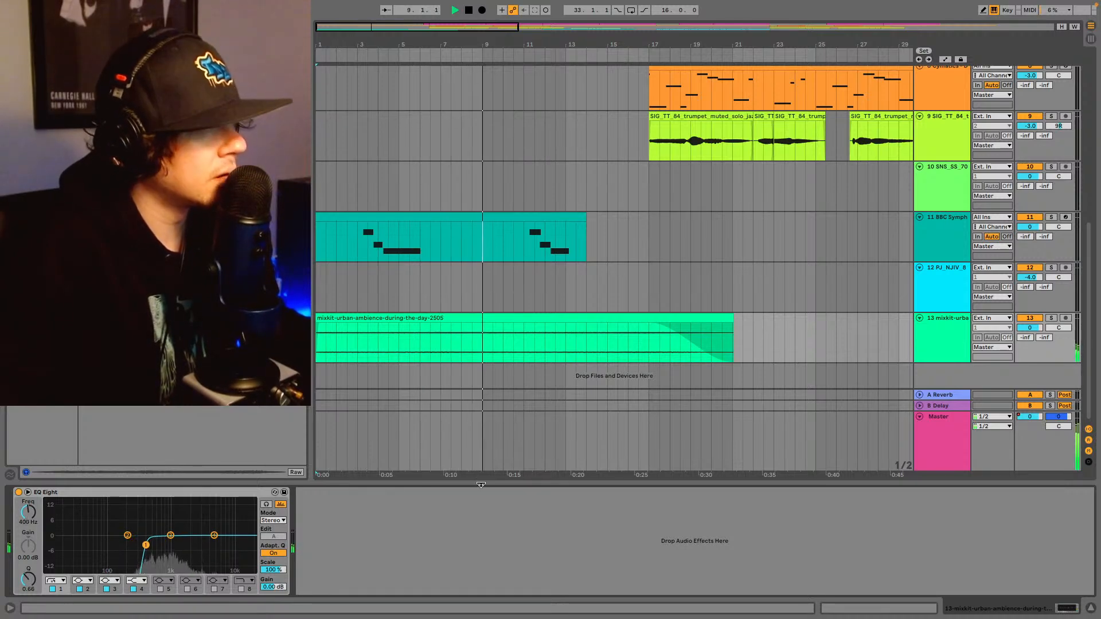
click(942, 319)
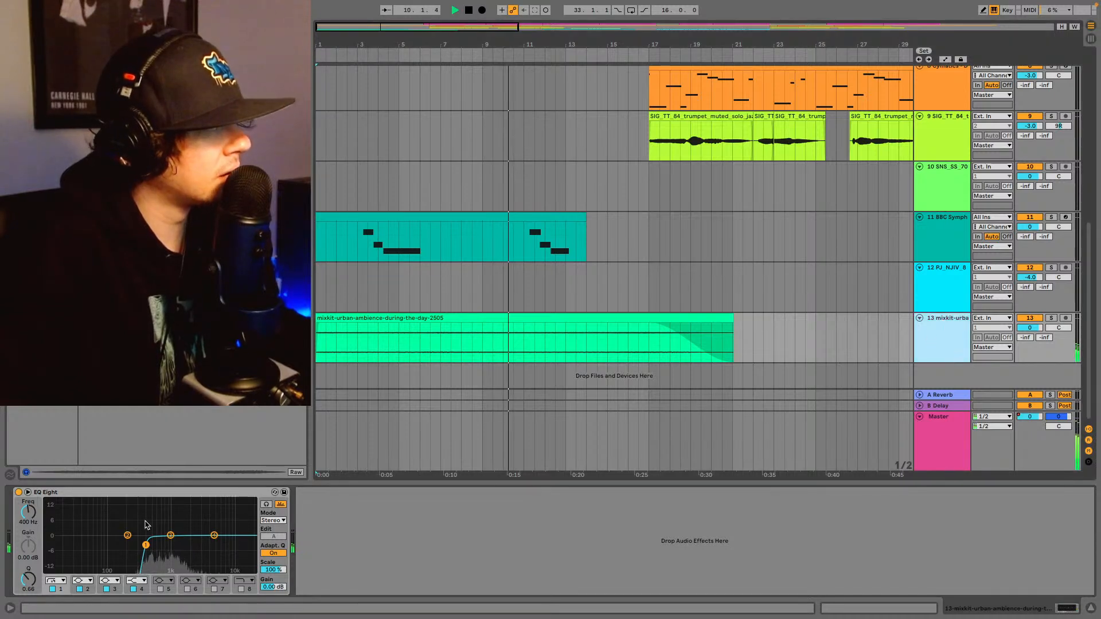
drag(146, 545, 122, 533)
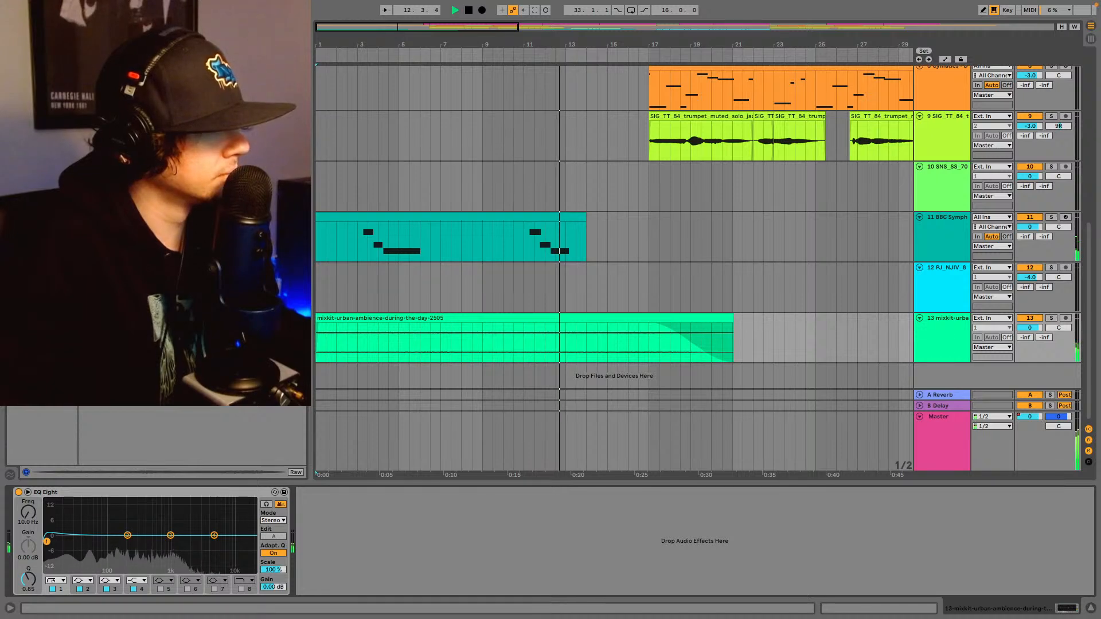
drag(46, 541, 138, 555)
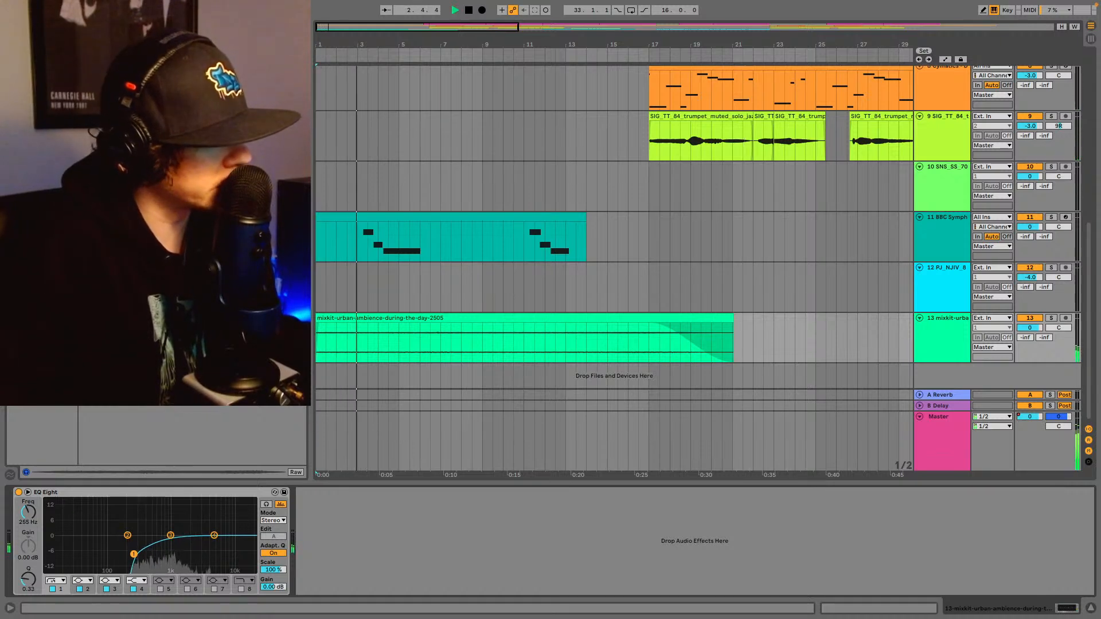
drag(133, 554, 124, 556)
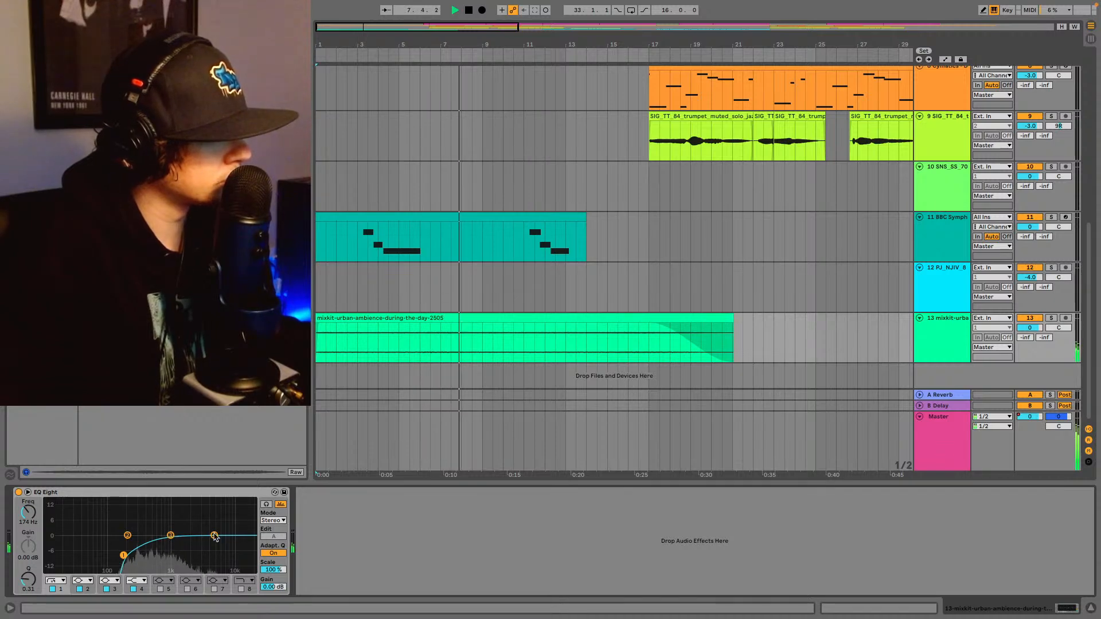
mouse_move(214, 536)
mouse_down()
mouse_move(202, 522)
mouse_move(201, 544)
mouse_move(197, 530)
mouse_up()
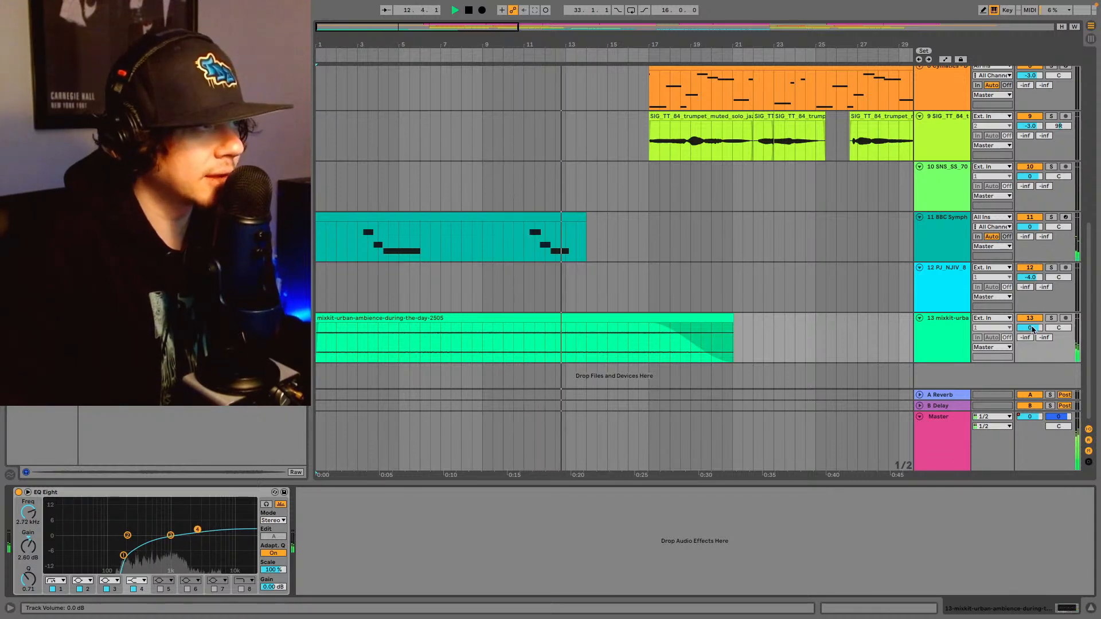
- Set the urban ambience track's volume to -5 dB while replaying the intro from bar 1
text(-6)
key(Return)
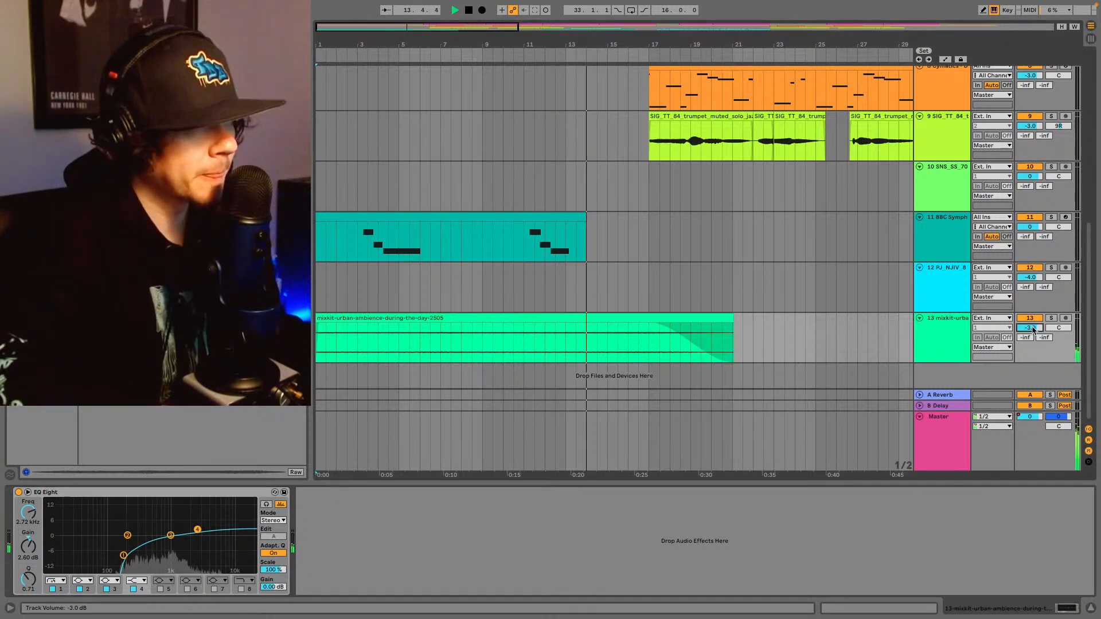
key(space)
key(space)
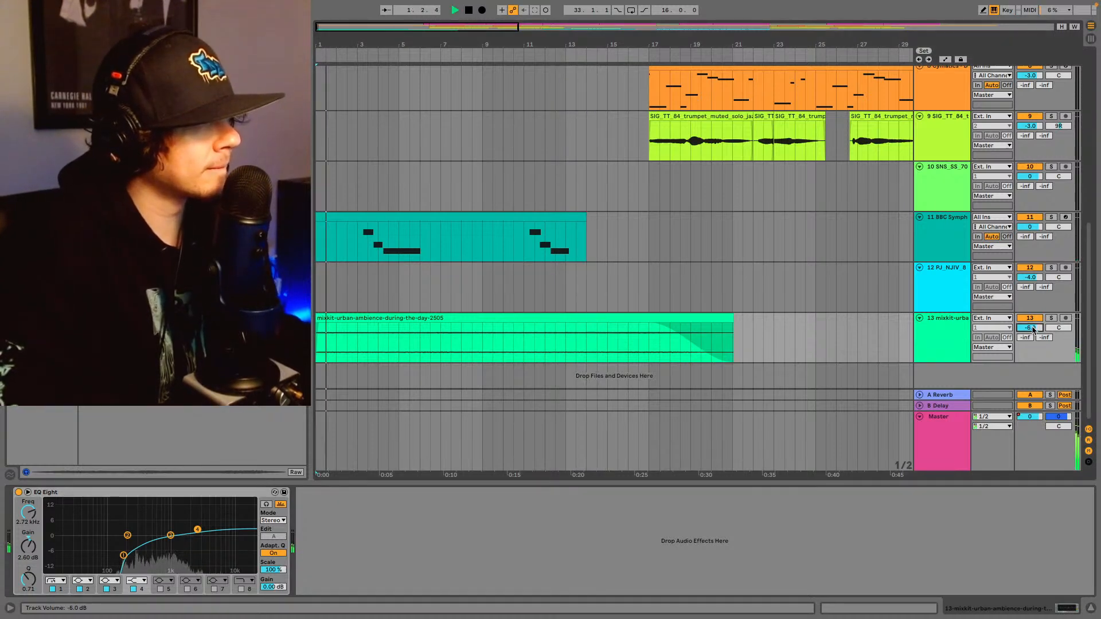
key(Up)
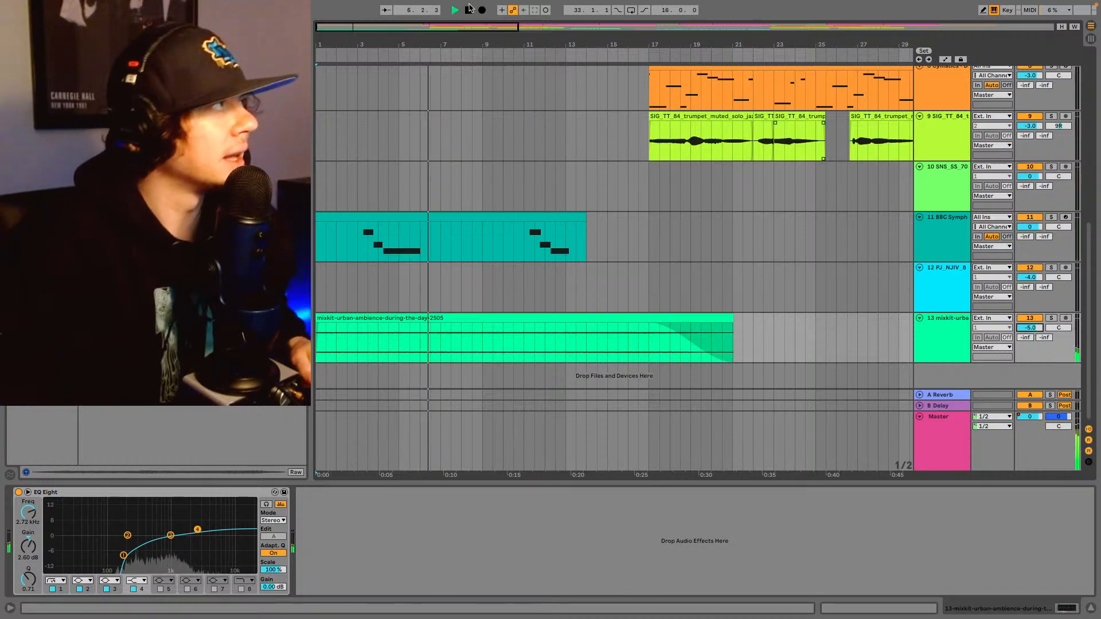
drag(632, 45, 632, 16)
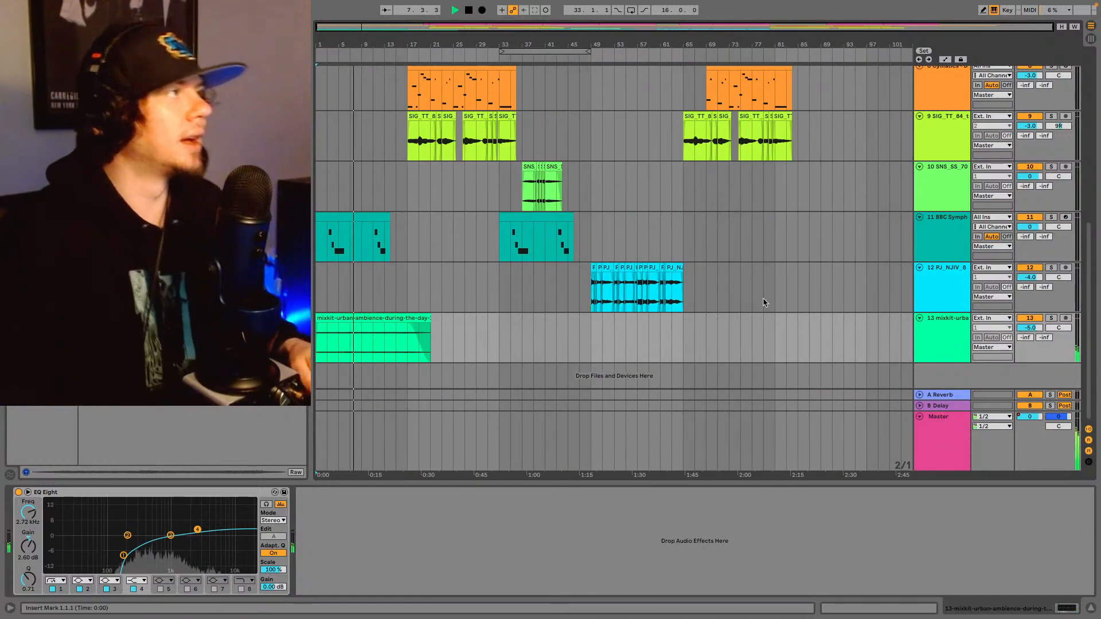
scroll(763, 301, up, 6)
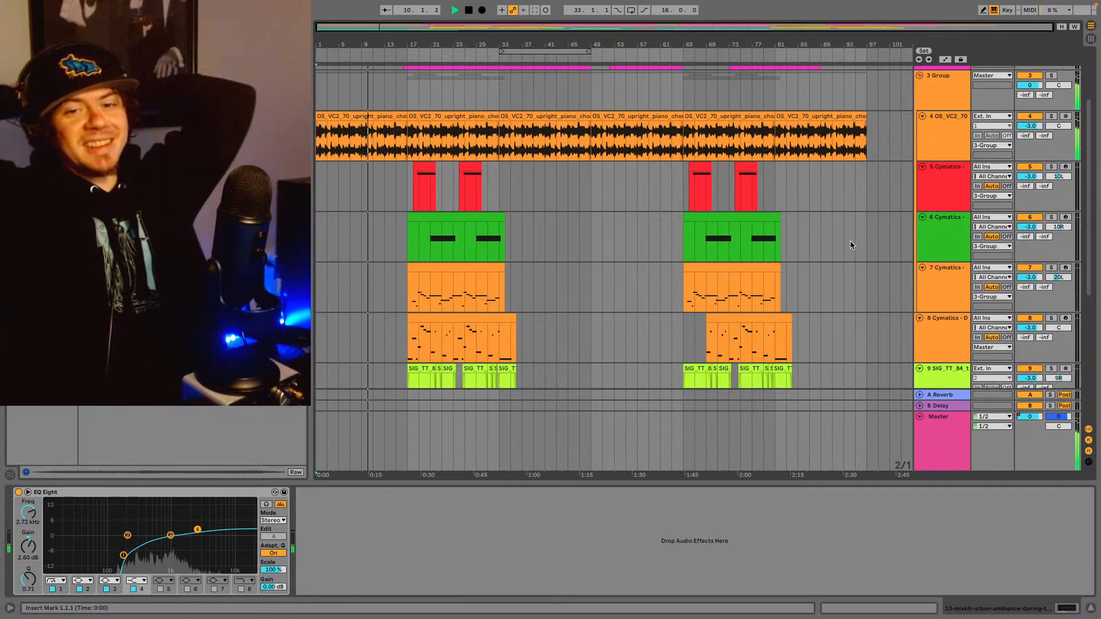
mouse_move(480, 4)
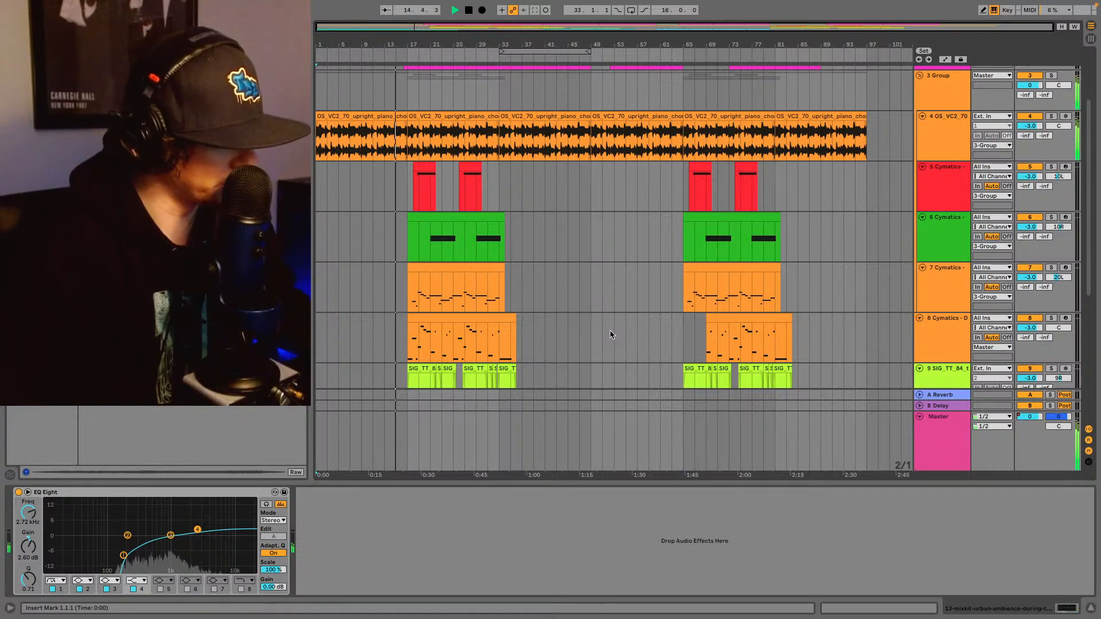
- Save the Live Set as Song913 in the Song13 Project folder
key(super+s)
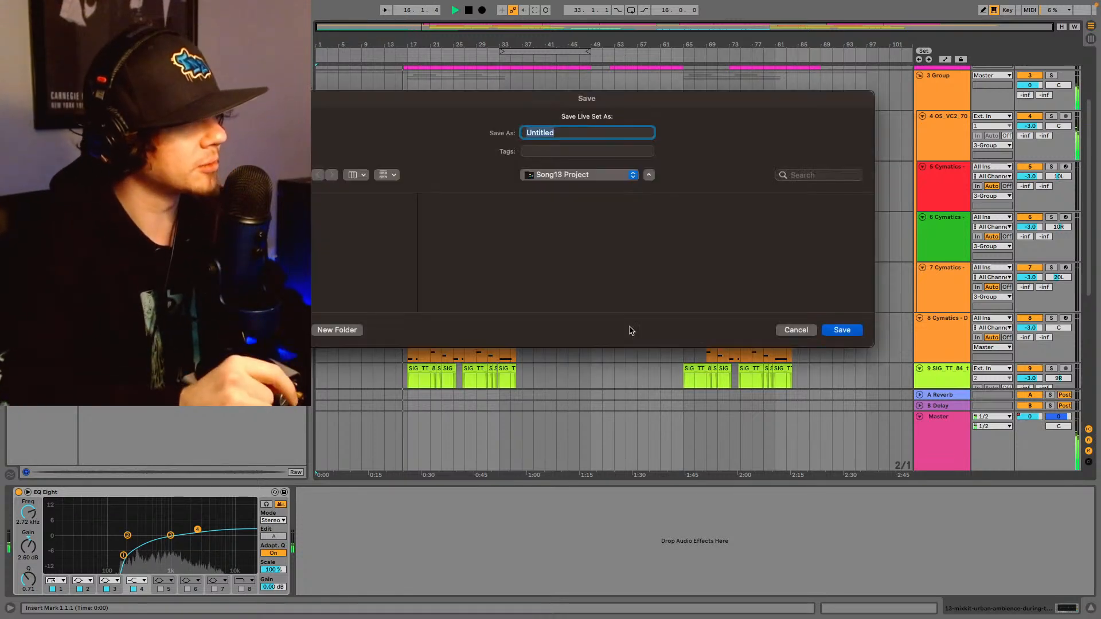
text(Son)
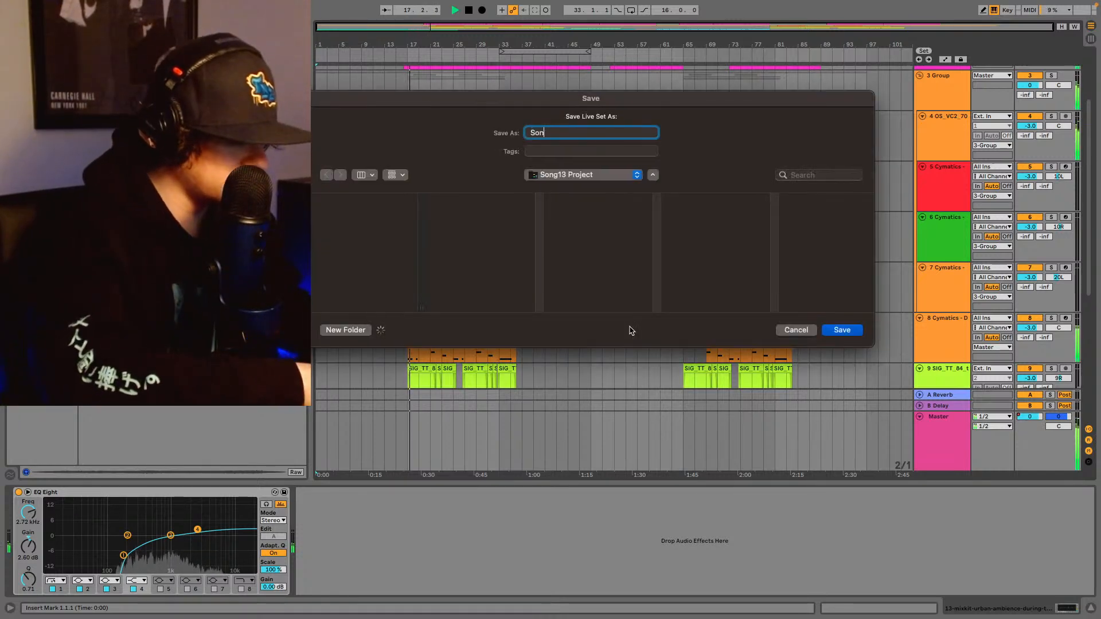
text(g912)
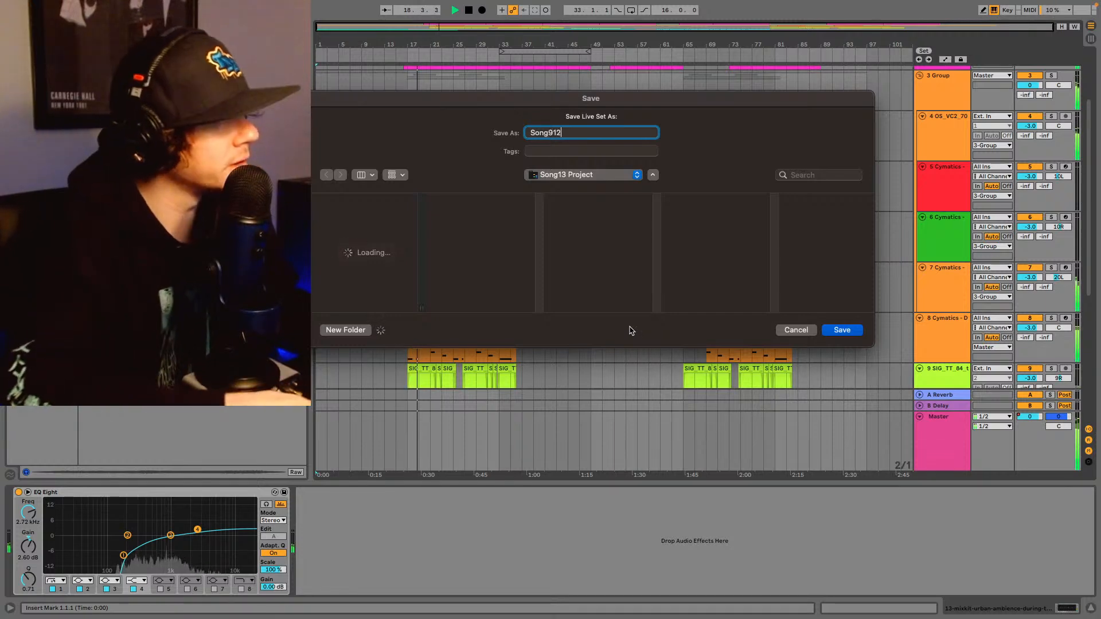
click(851, 331)
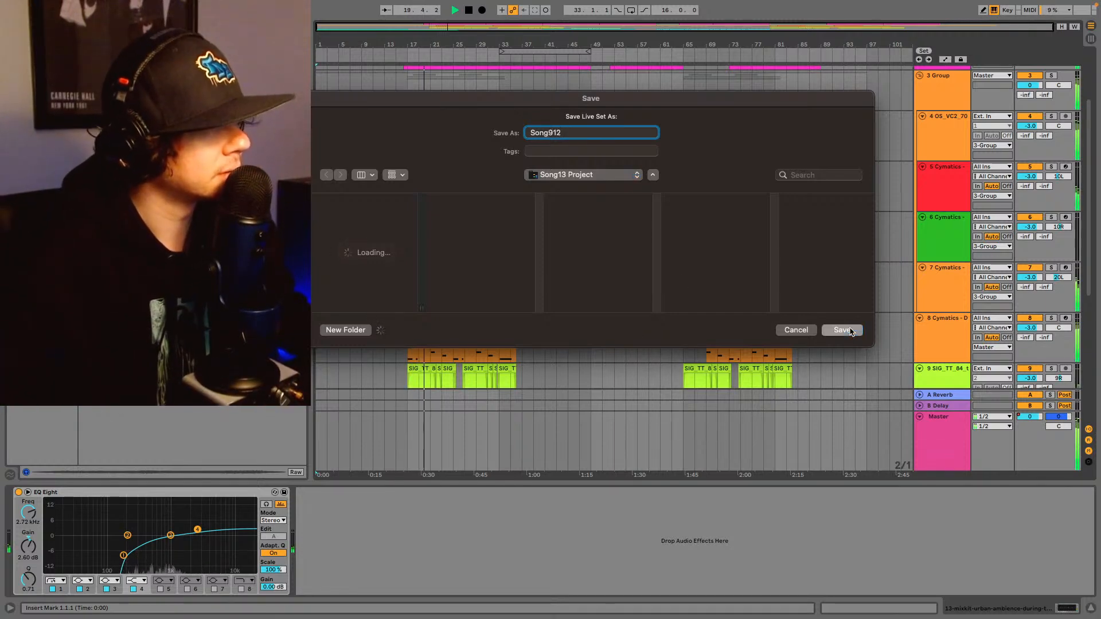
click(499, 282)
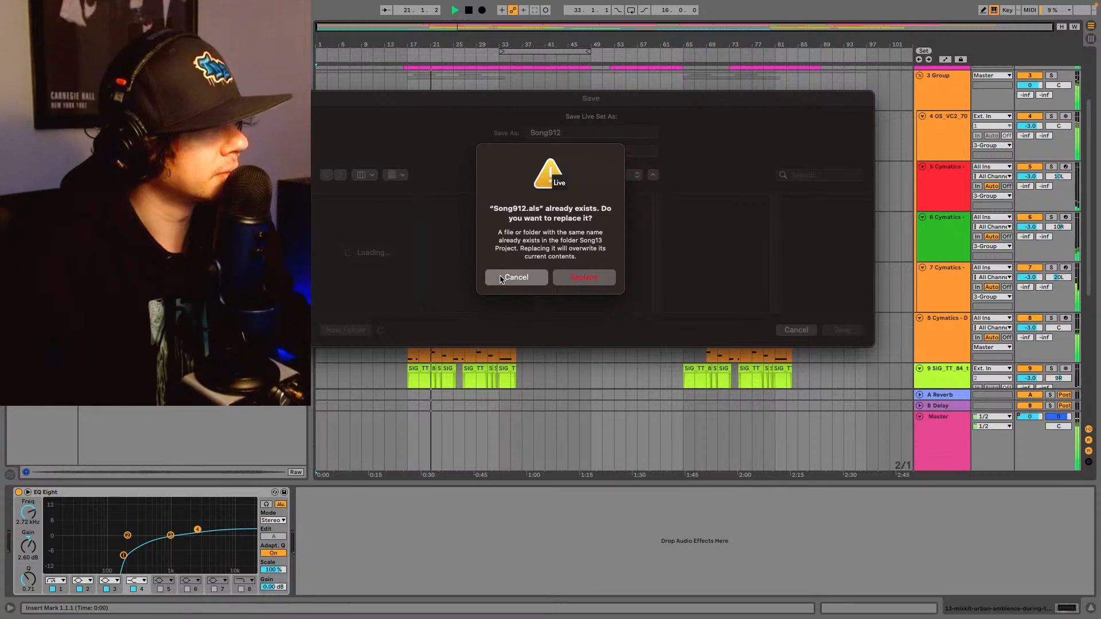
key(BackSpace)
text(3)
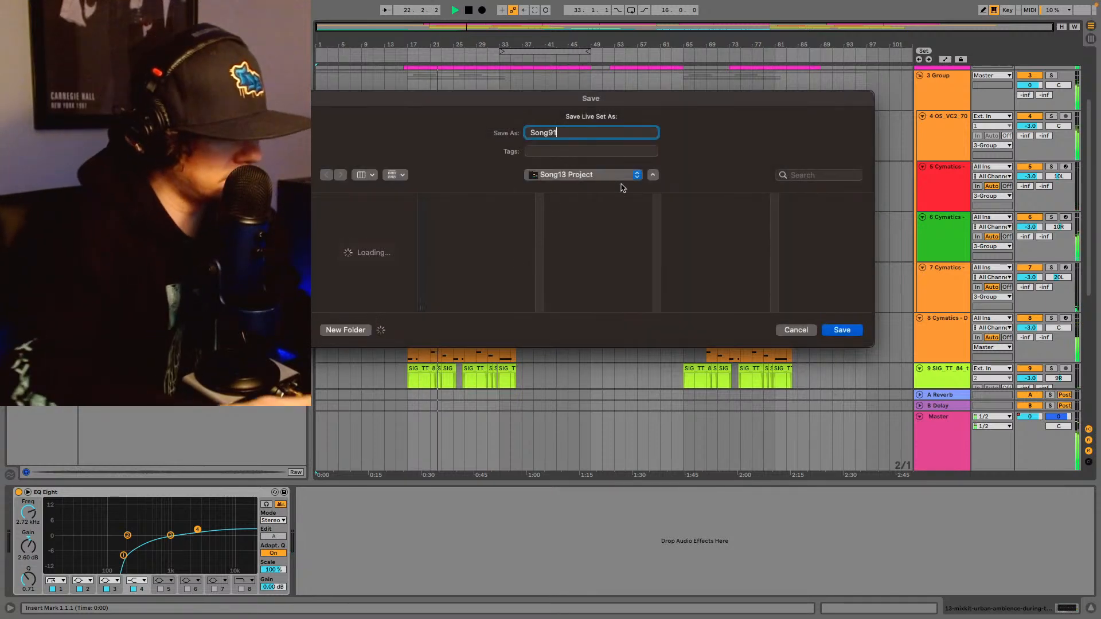
click(843, 331)
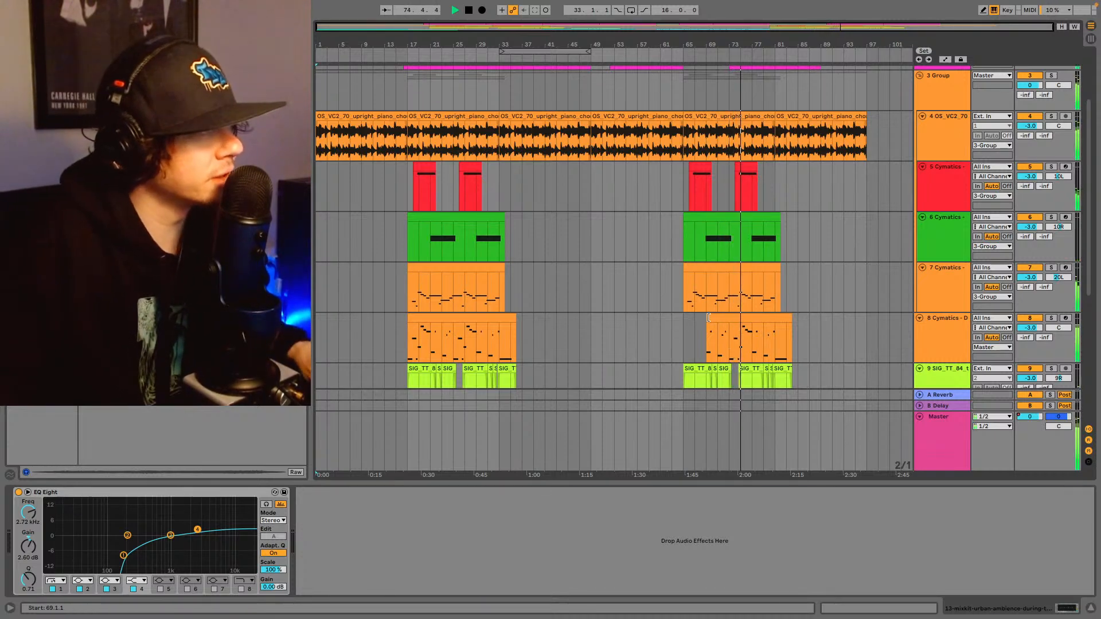
- Trim the start of the second lofi bass guitar clip on track 8 to bar 73 and play from about bar 71
drag(707, 319, 729, 315)
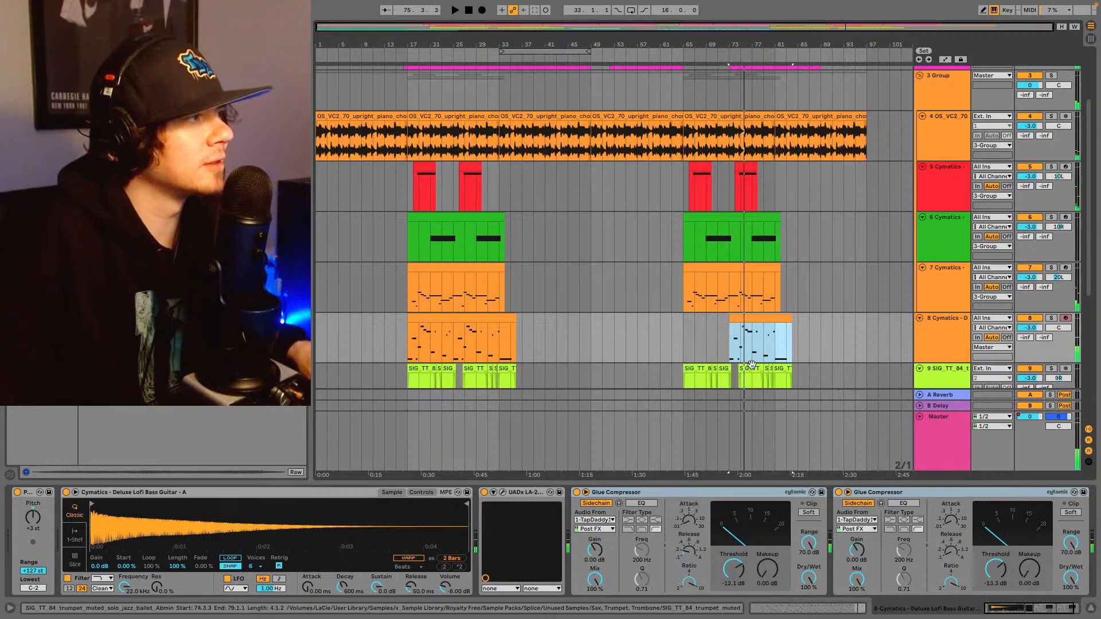
click(718, 339)
key(space)
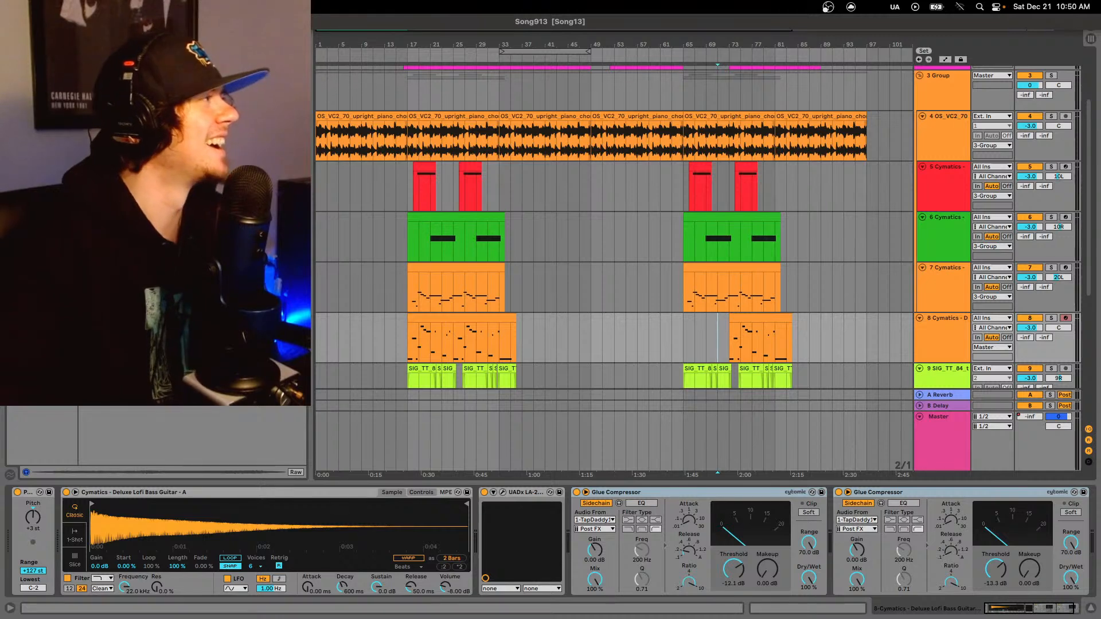
- Create a new Live Set and accept stopping the audio playback
click(60, 7)
mouse_move(98, 48)
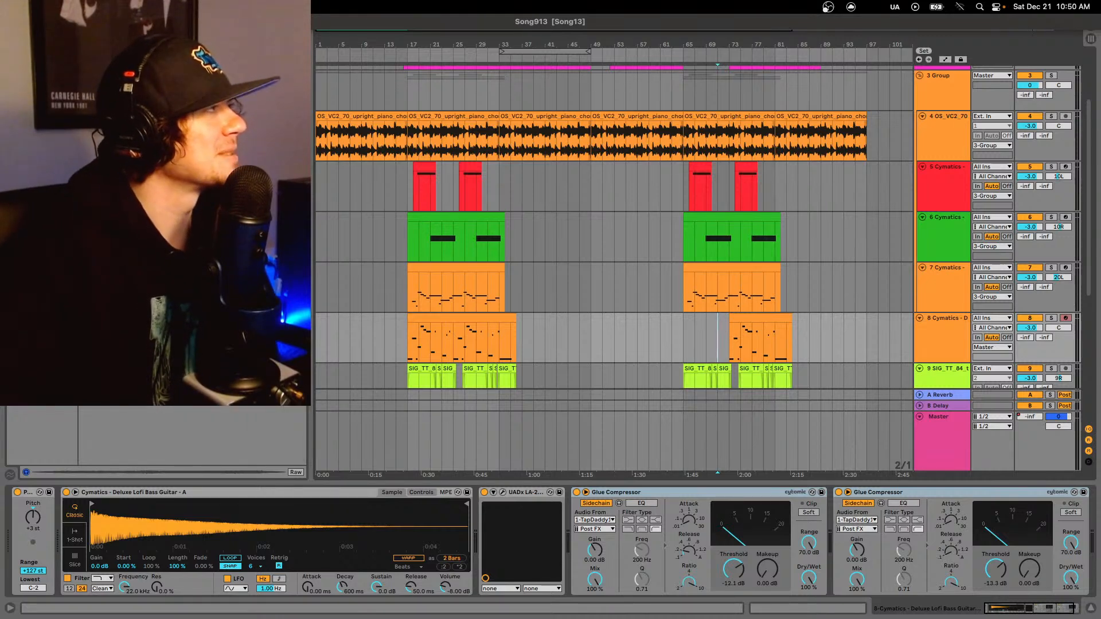
click(86, 23)
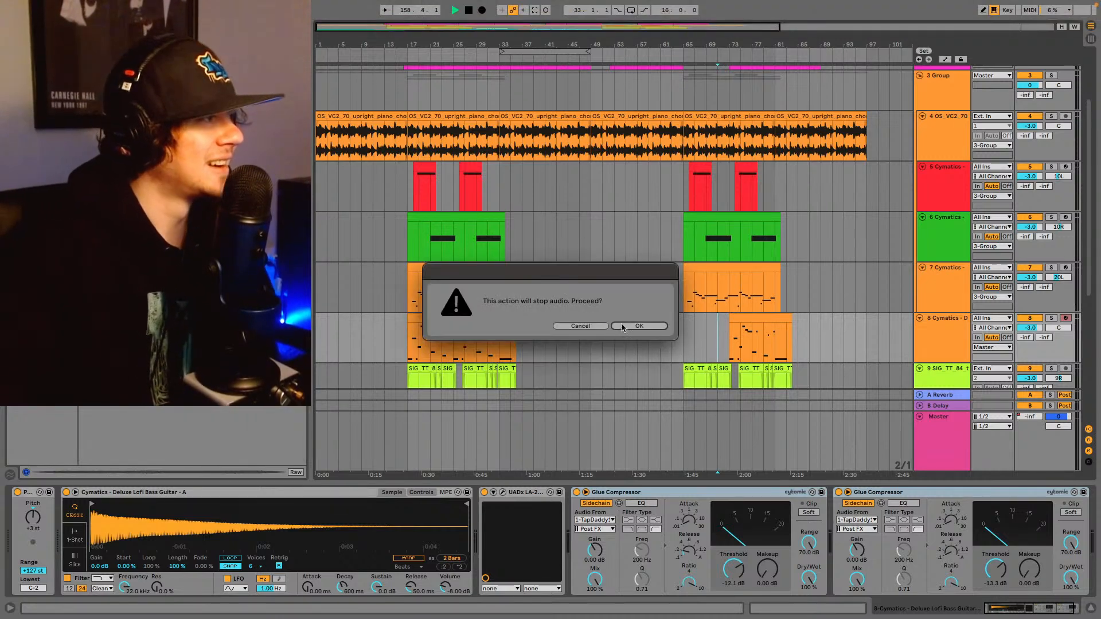
click(624, 325)
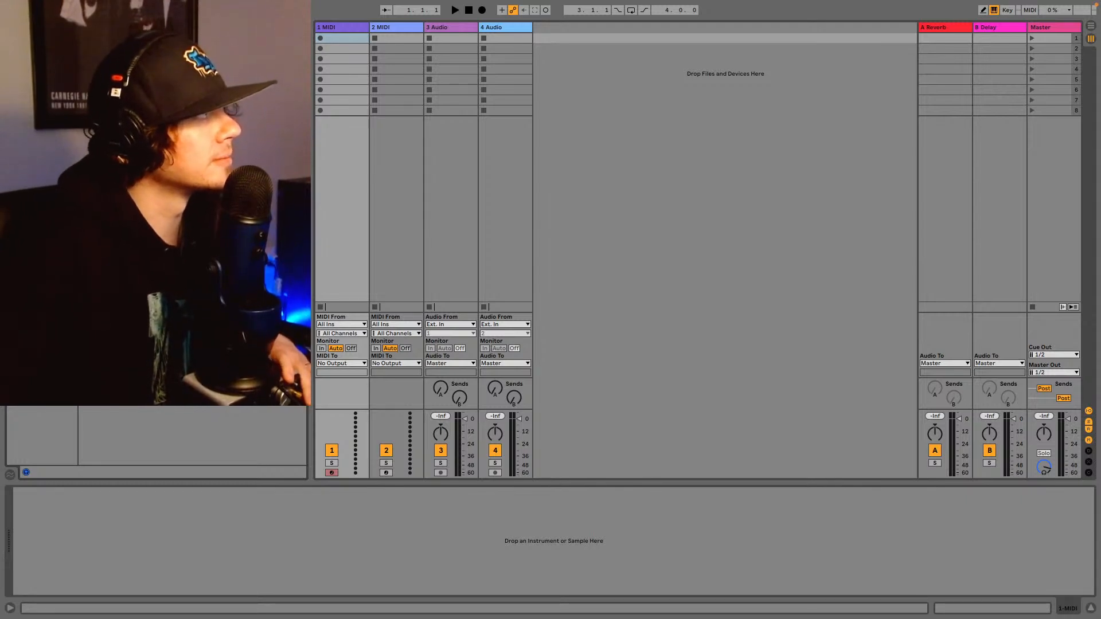
- Browse the sample pack folders and the melodic loop files for a new sample
scroll(114, 422, up, 10)
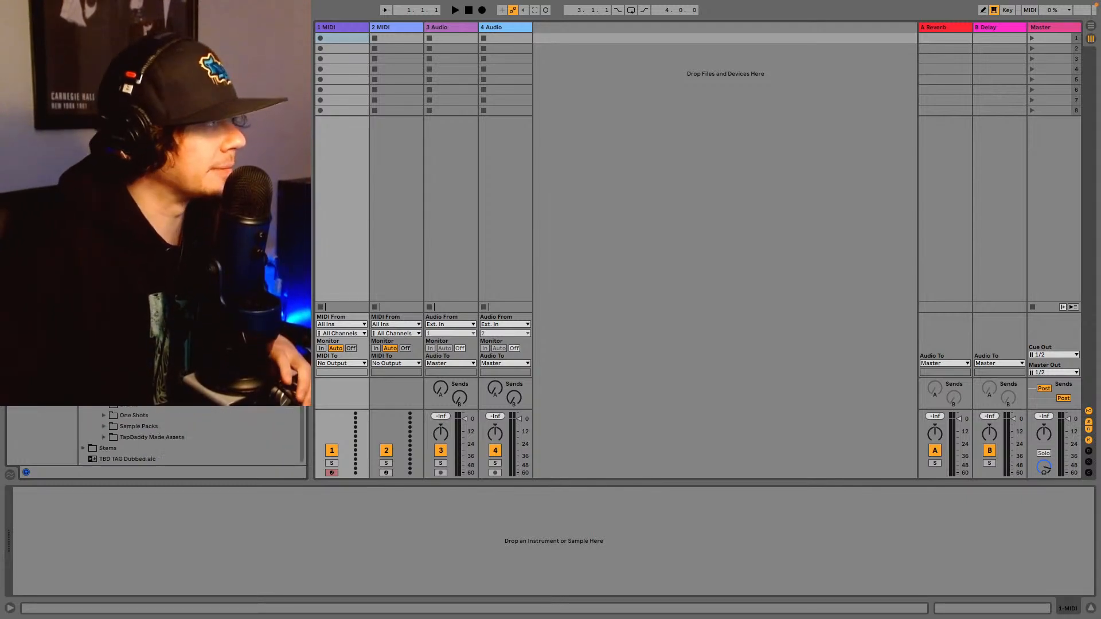
click(103, 427)
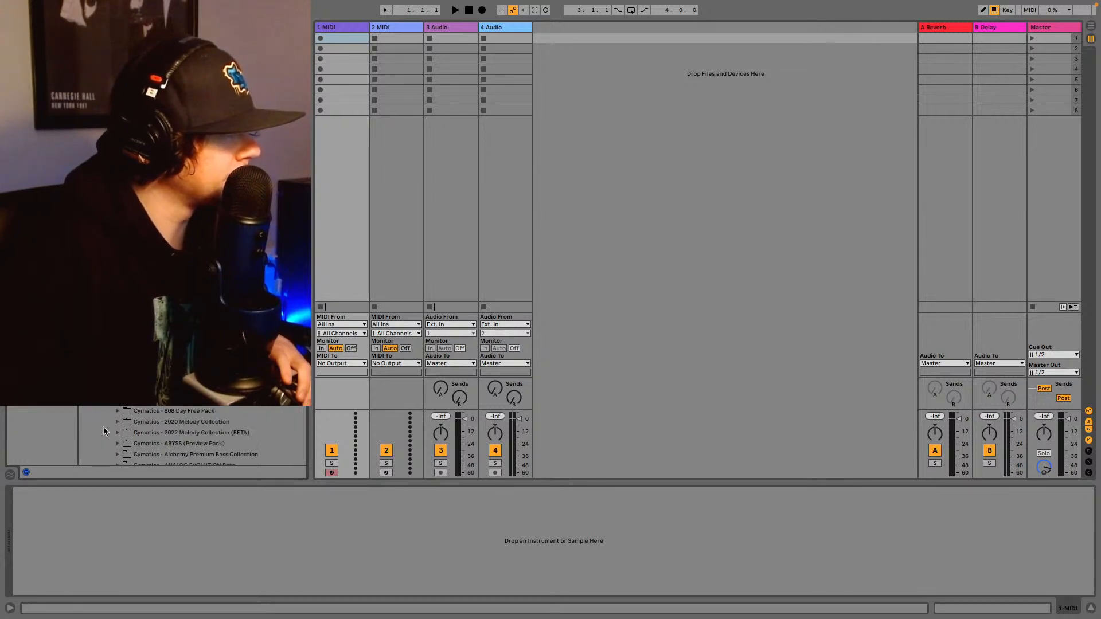
scroll(143, 436, down, 5)
scroll(201, 436, down, 3)
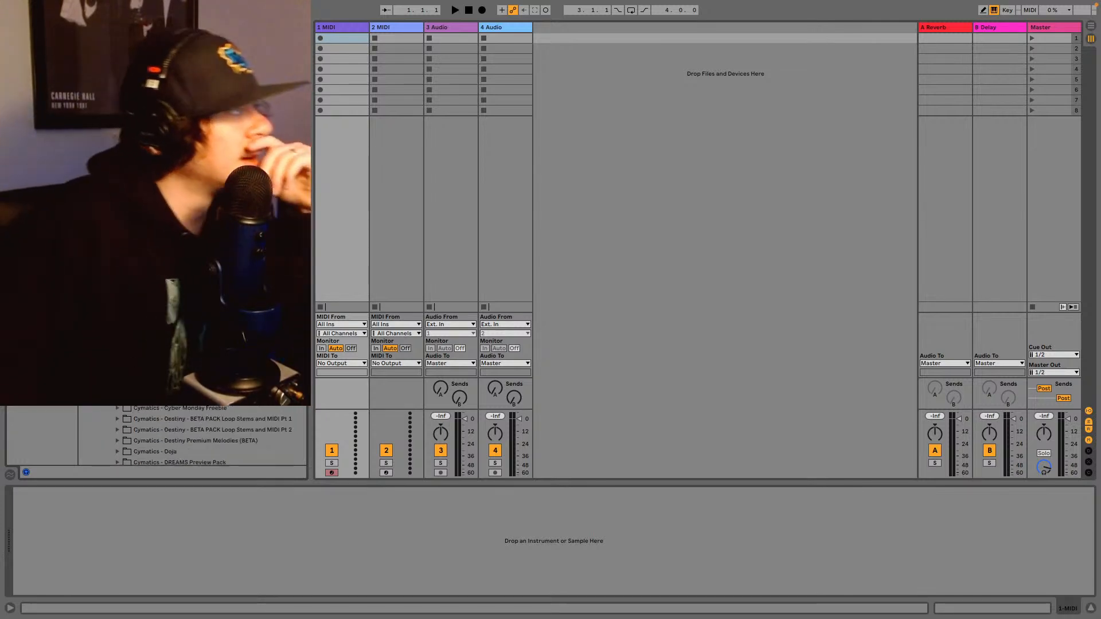
scroll(200, 435, down, 1)
scroll(201, 436, up, 8)
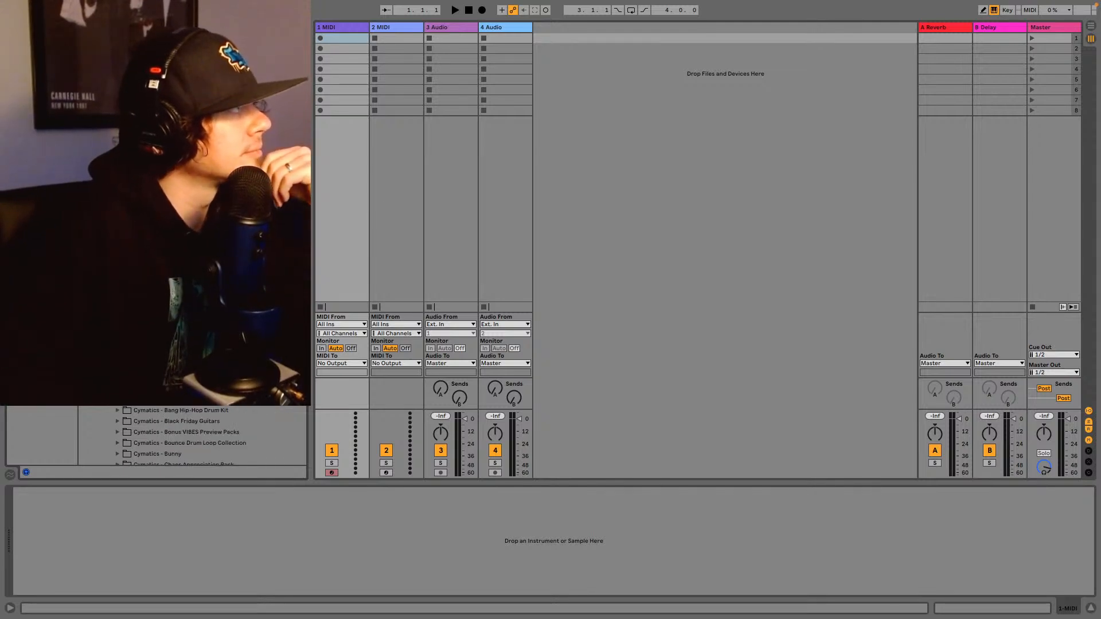
scroll(200, 436, up, 10)
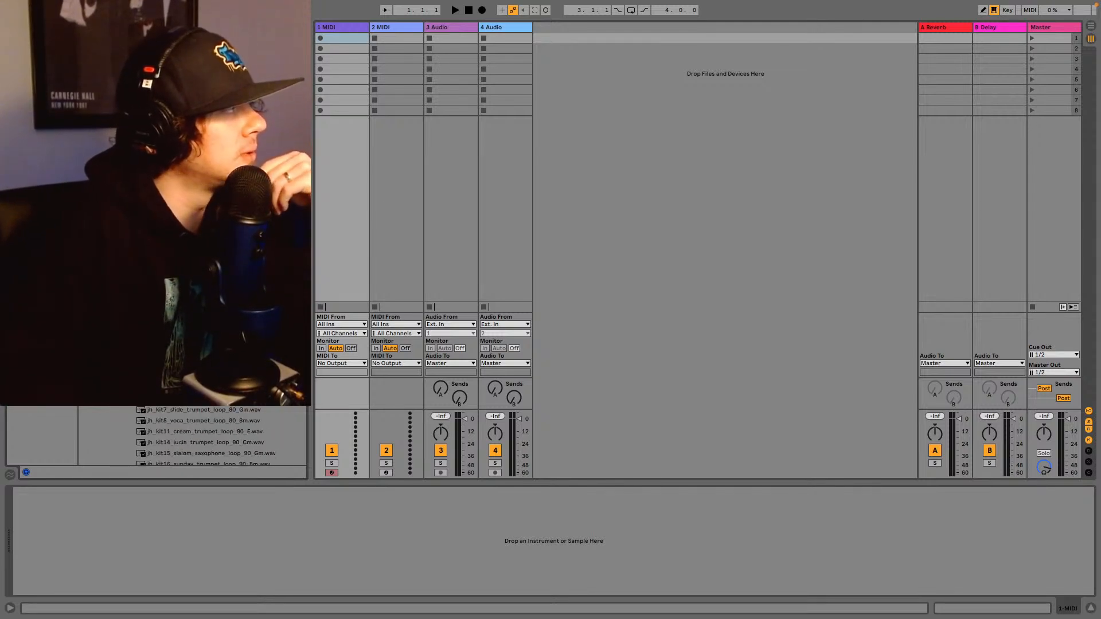
scroll(218, 436, down, 10)
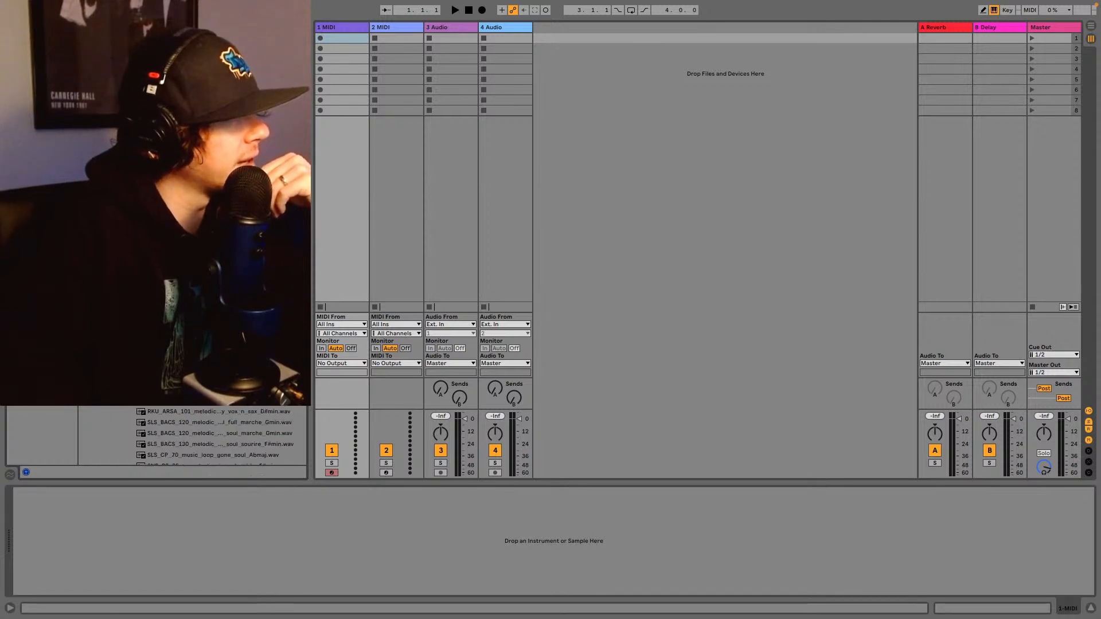
- Audition the melodic, piano and keys loops in the sample folders to look for a new beat's main sample
key(Down)
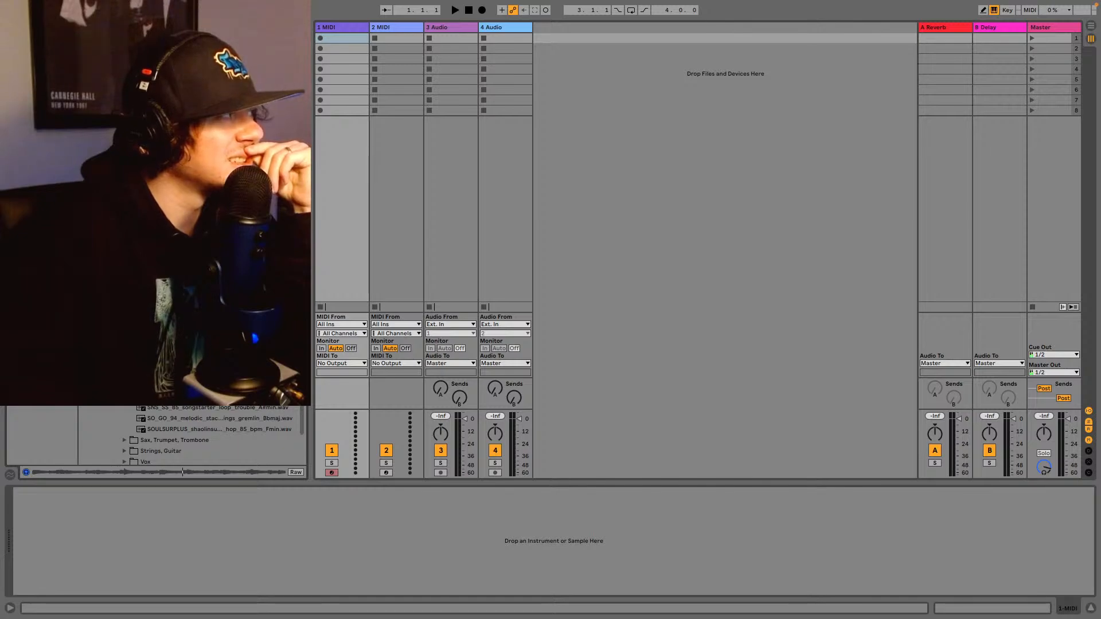
scroll(163, 412, up, 5)
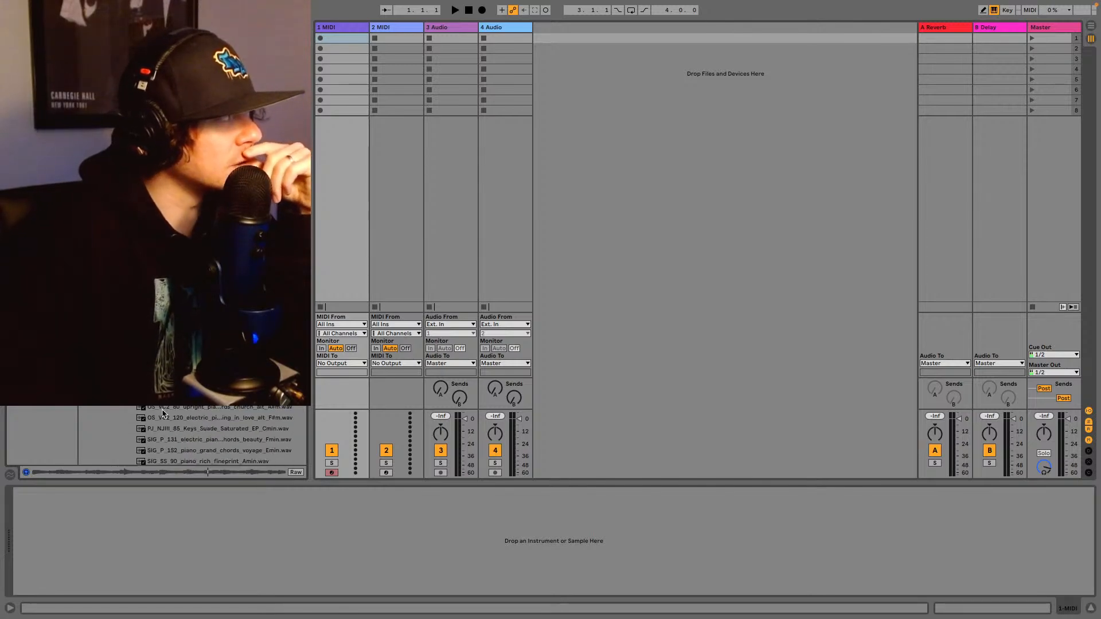
scroll(163, 412, down, 5)
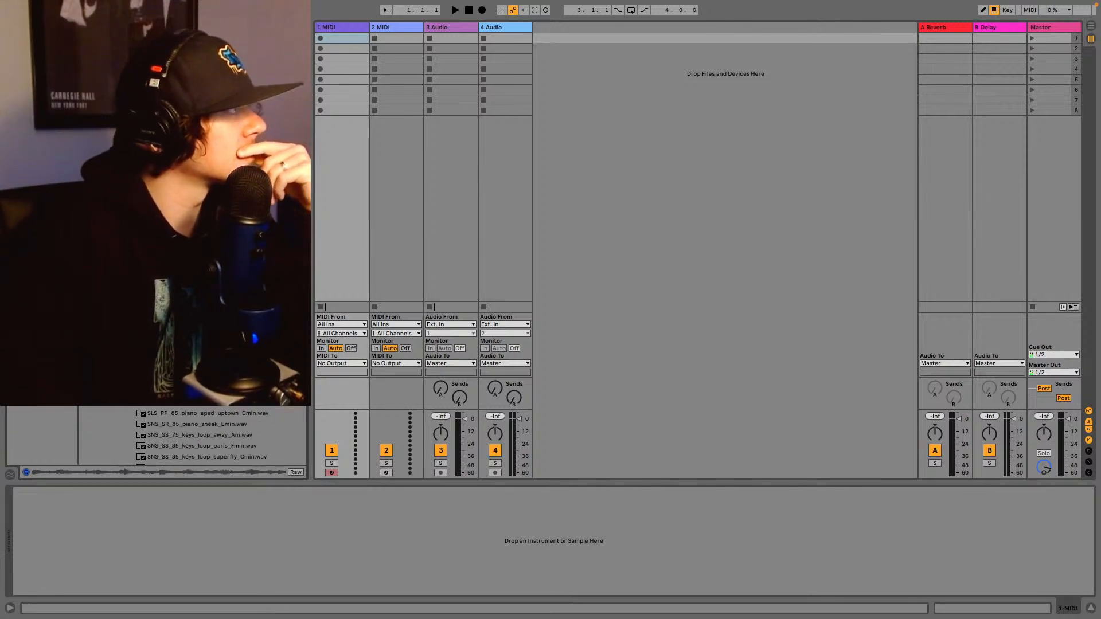
scroll(214, 436, up, 3)
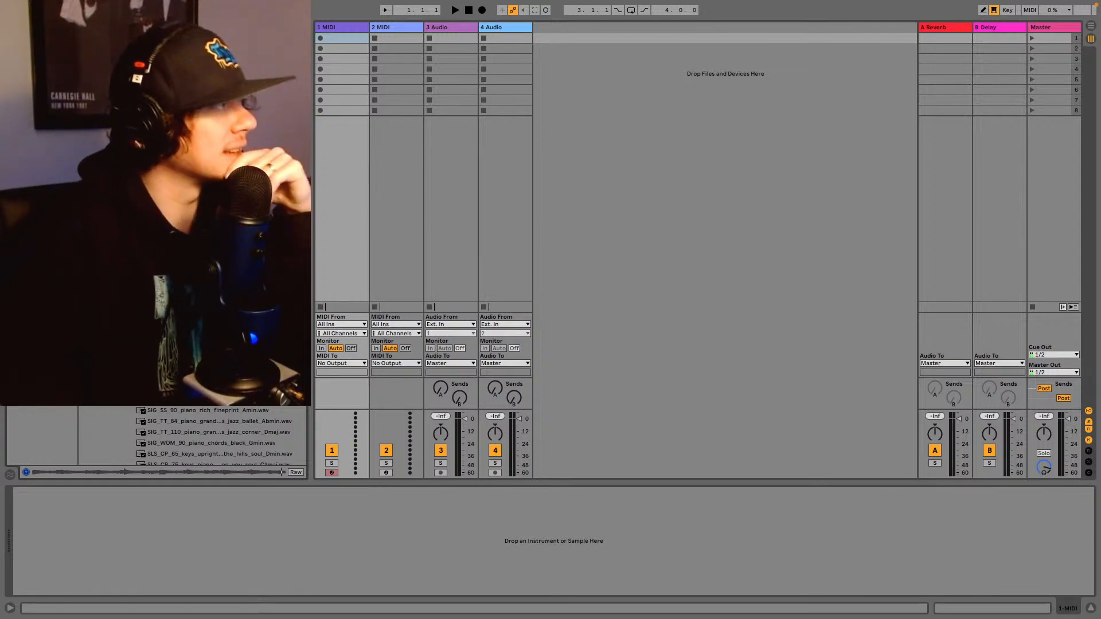
scroll(213, 436, down, 3)
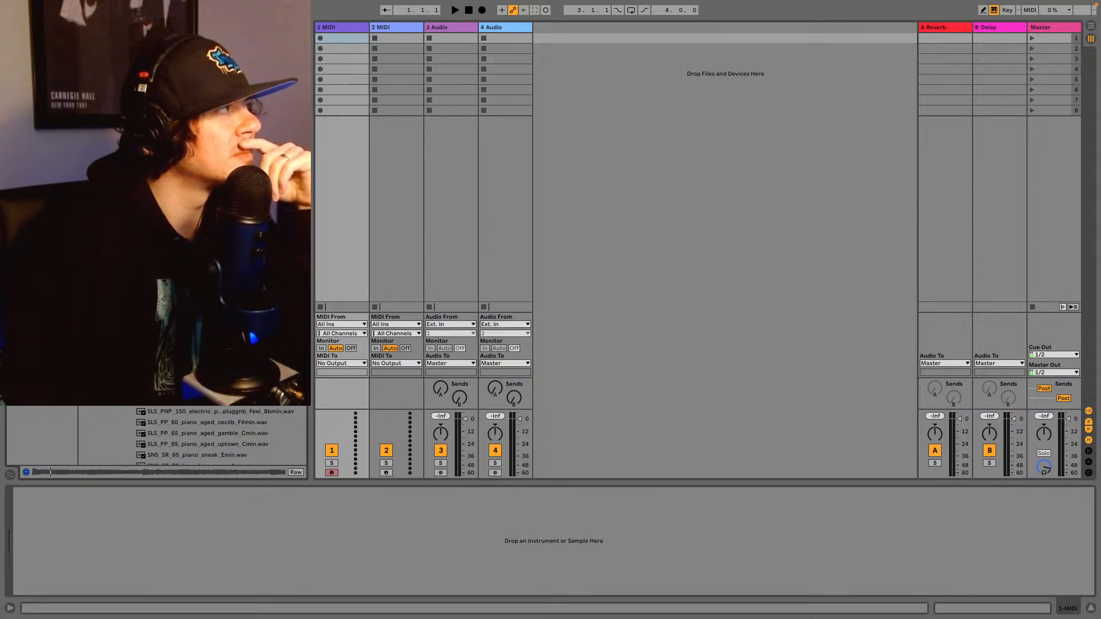
scroll(216, 436, down, 1)
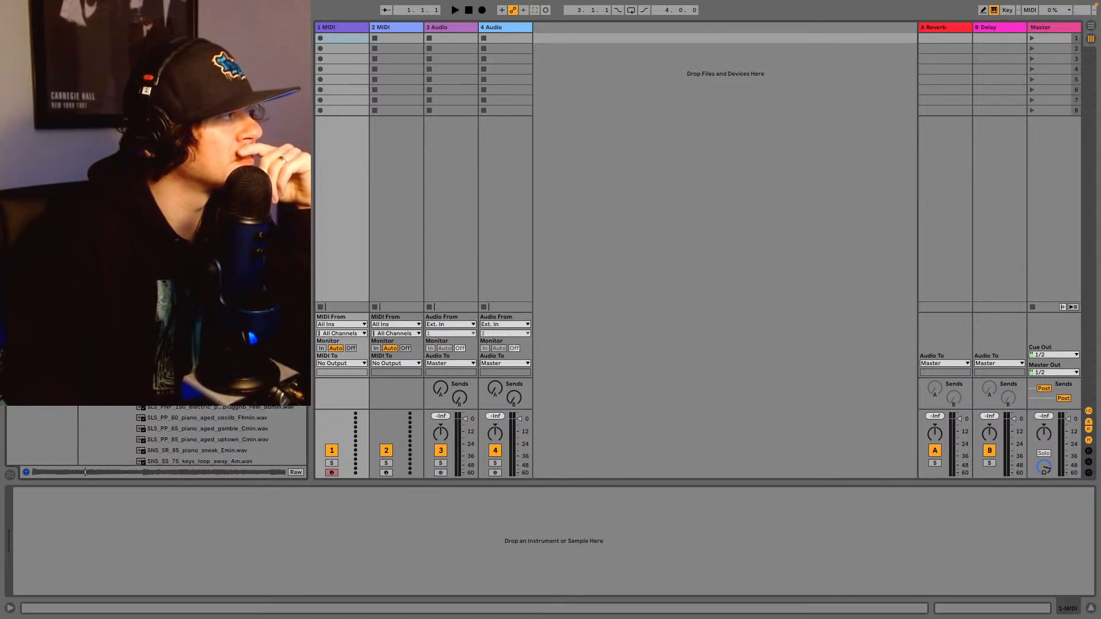
scroll(215, 436, down, 4)
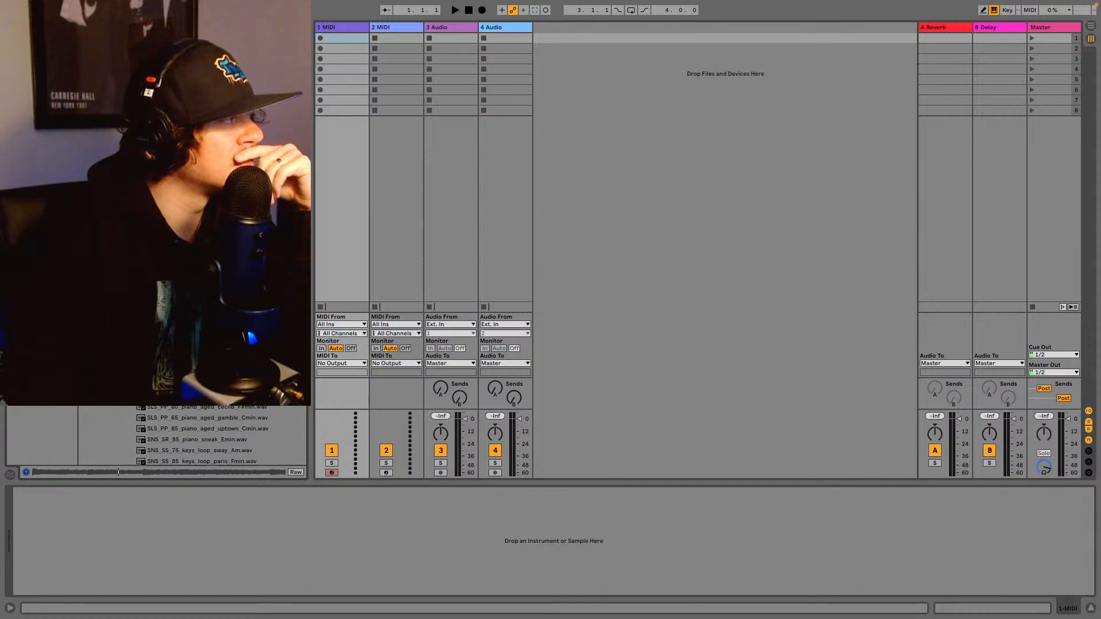
scroll(205, 414, down, 2)
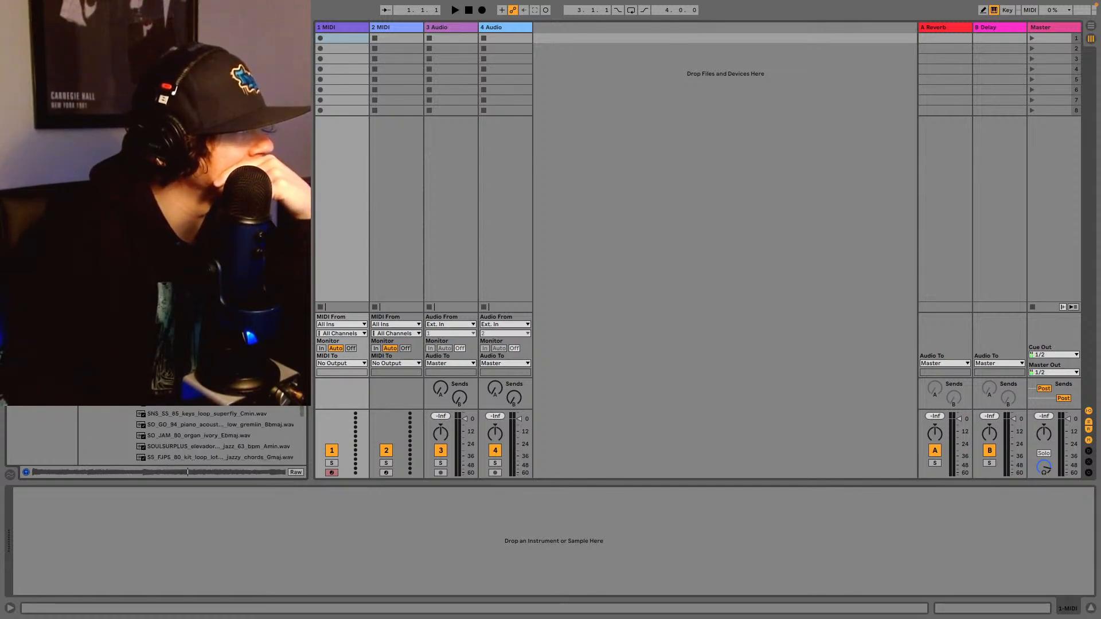
key(Down)
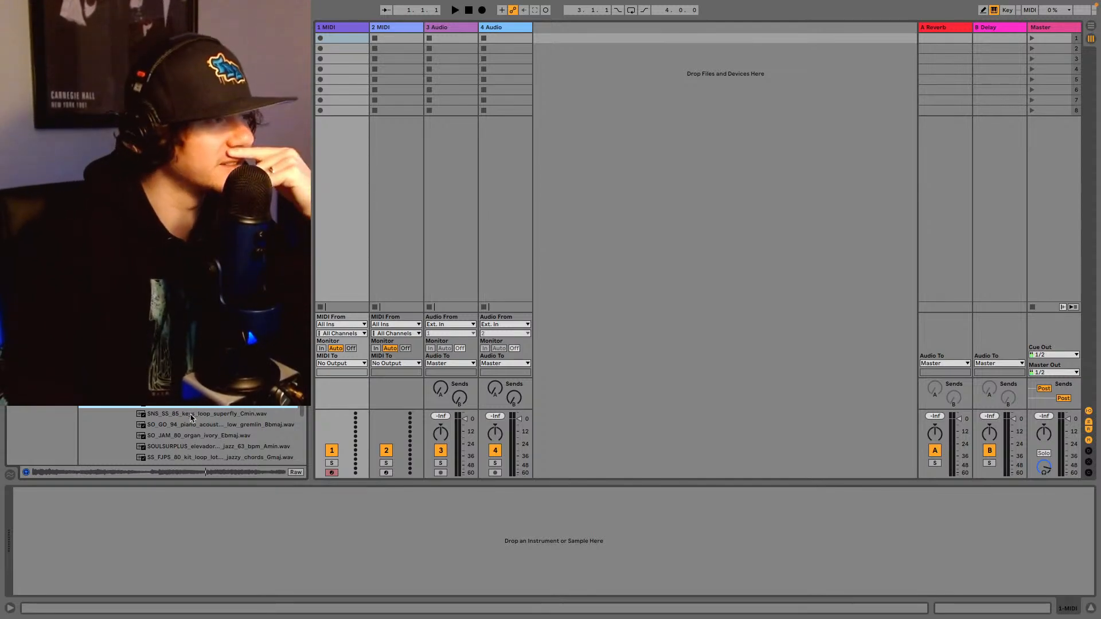
scroll(190, 436, up, 5)
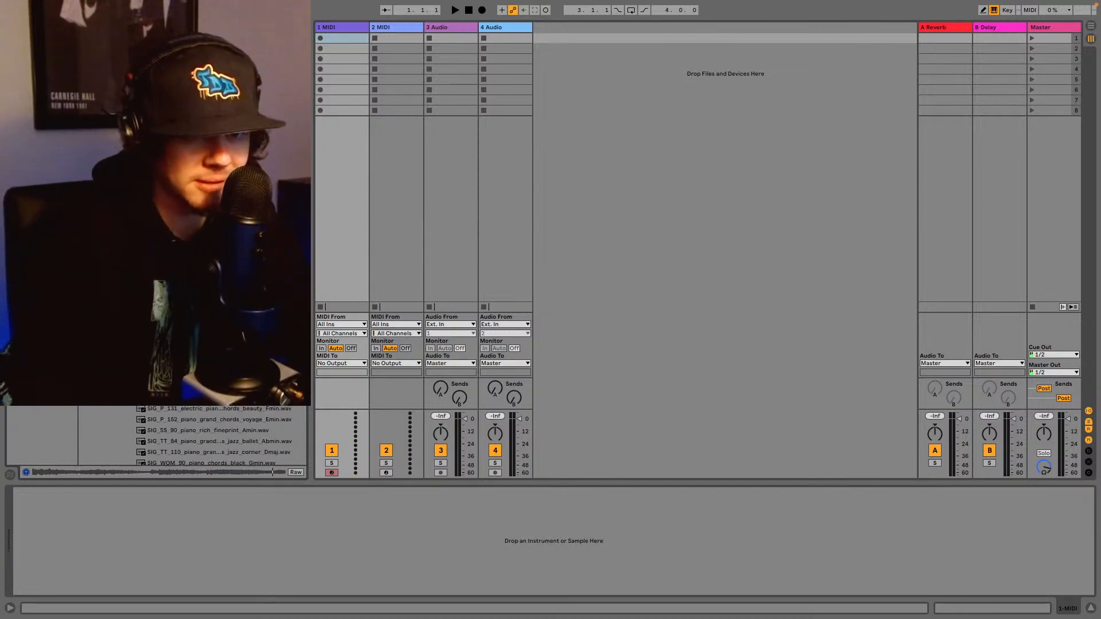
scroll(218, 436, down, 3)
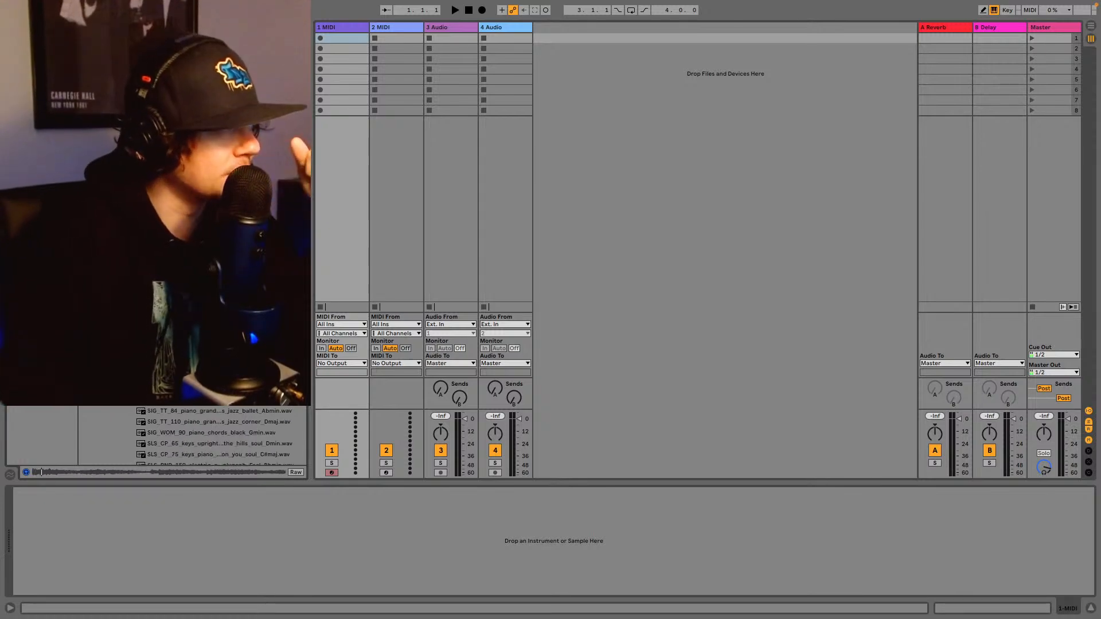
scroll(189, 436, down, 5)
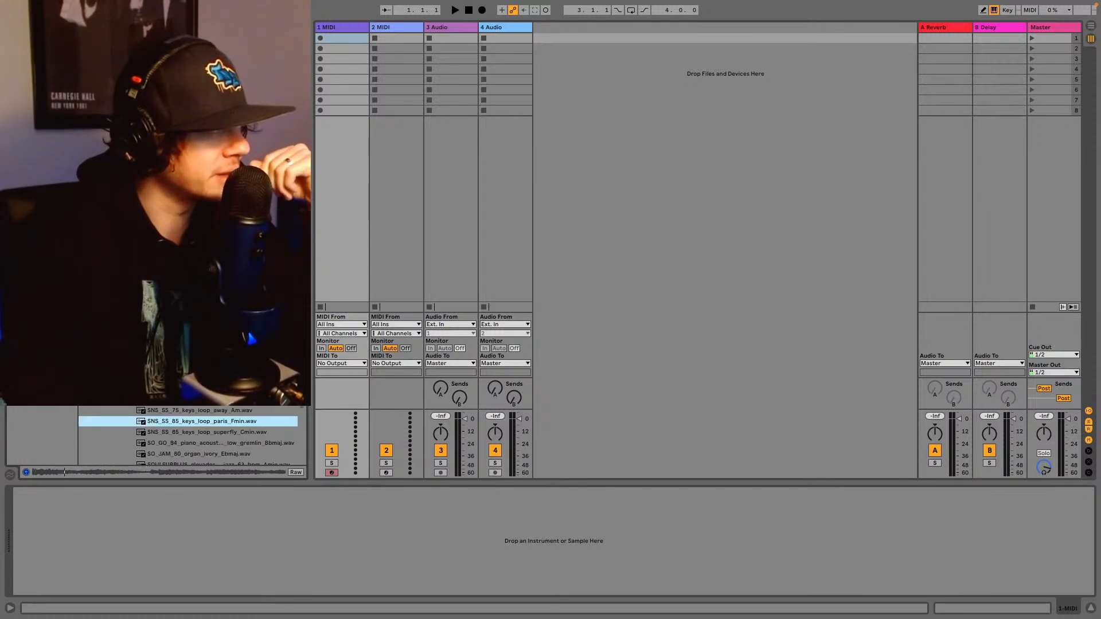
scroll(218, 436, down, 1)
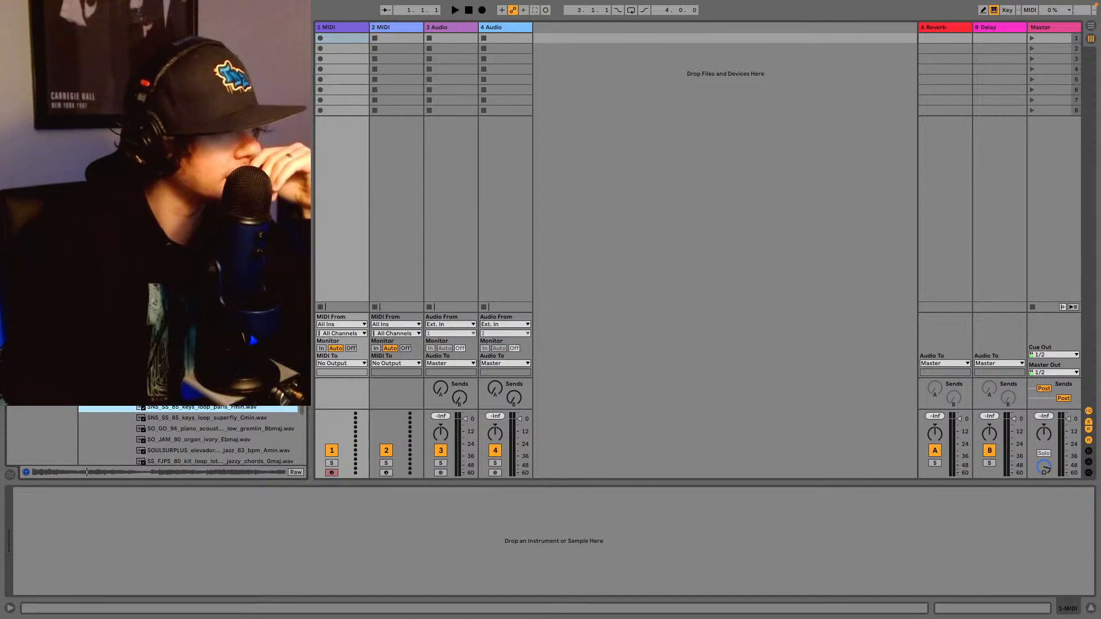
scroll(219, 424, down, 4)
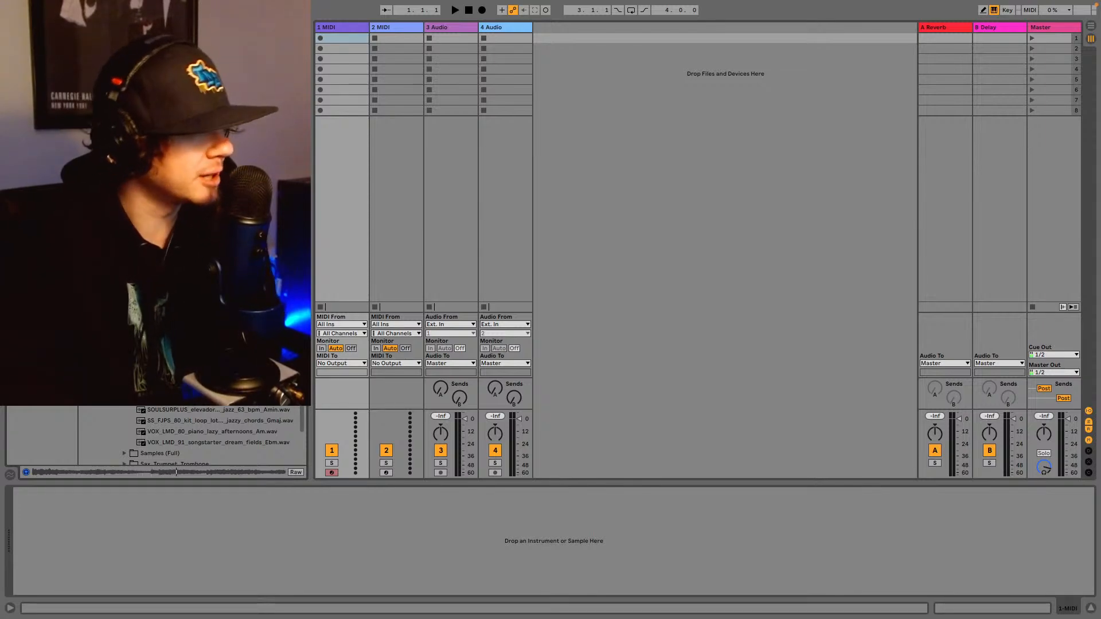
key(Down)
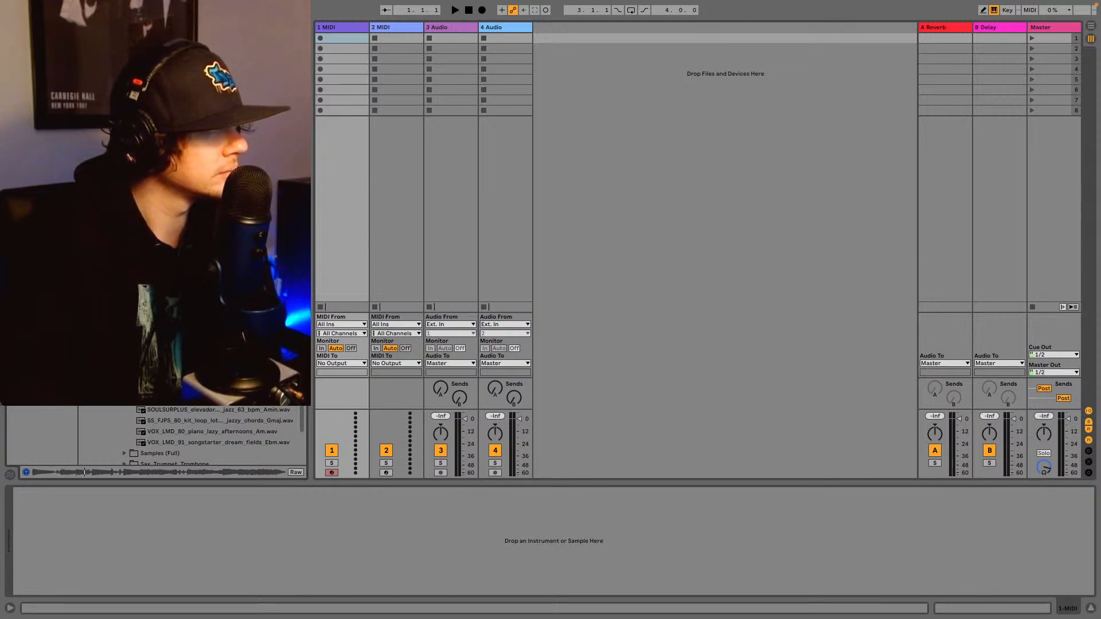
key(Down)
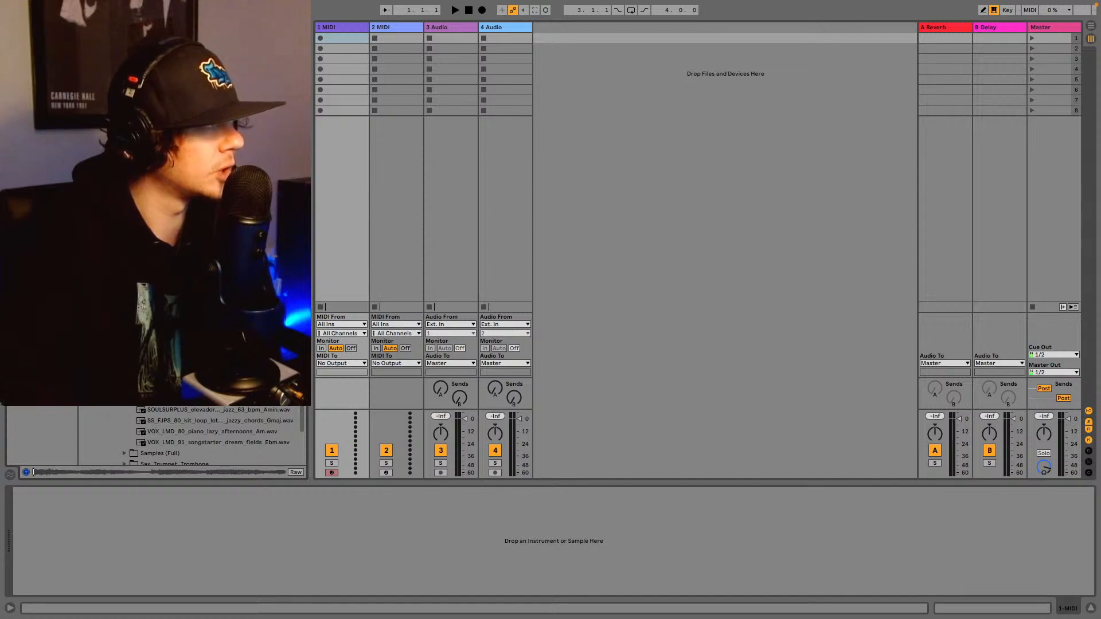
- Switch to the Arrangement View and try the TapDaddy115, TapDaddy114, TapDaddy111 BoomBap and TapDaddy113 BoomBap x AJ Hall kits on the first MIDI track
click(1091, 27)
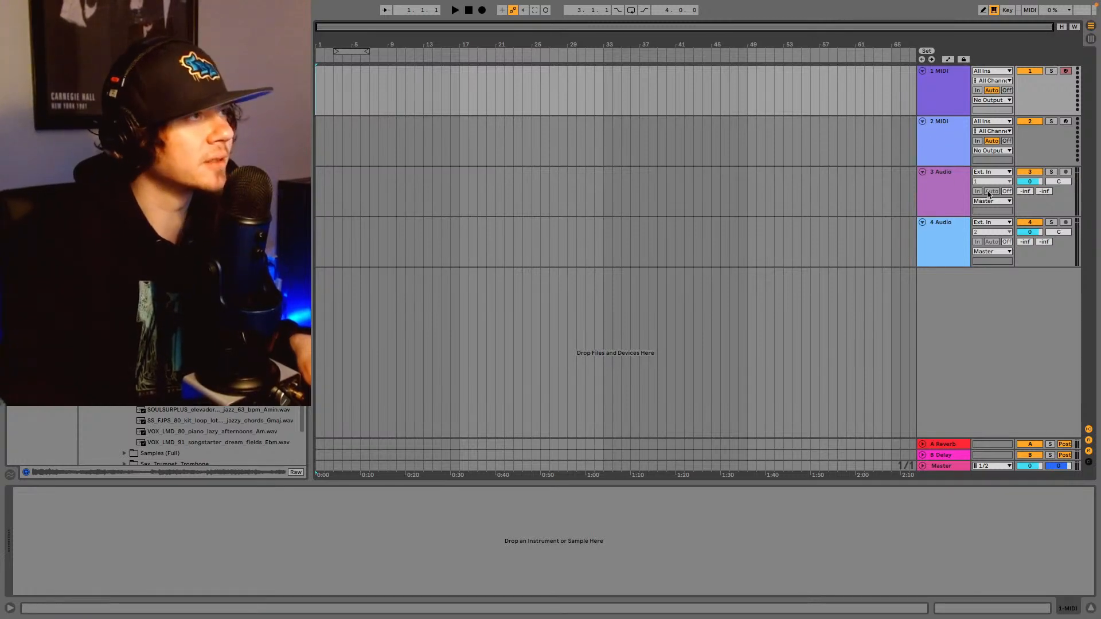
click(949, 97)
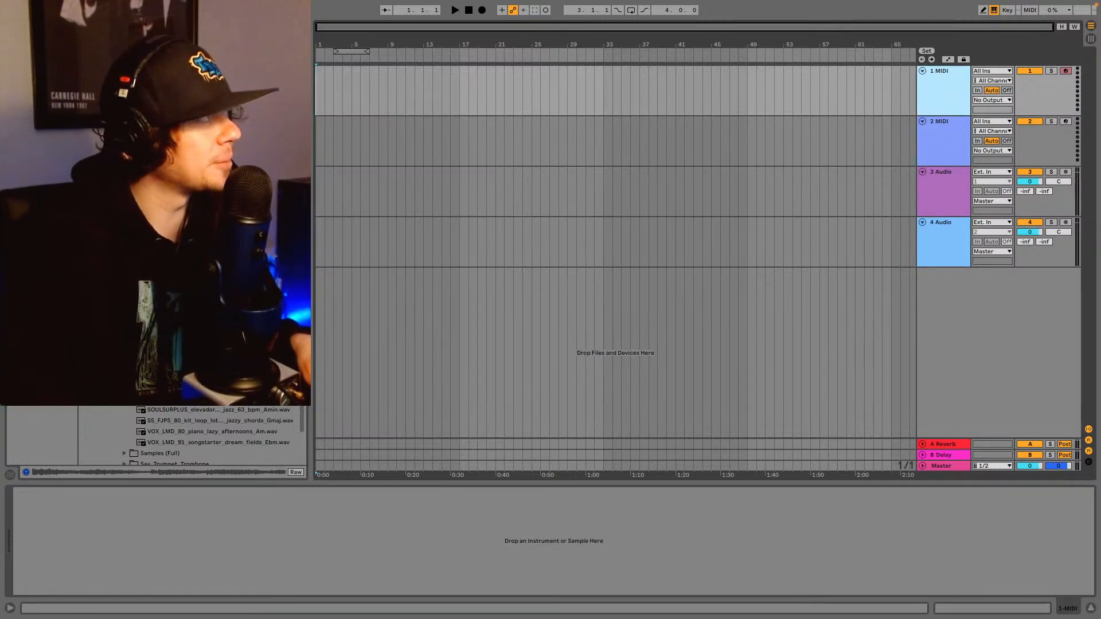
click(28, 112)
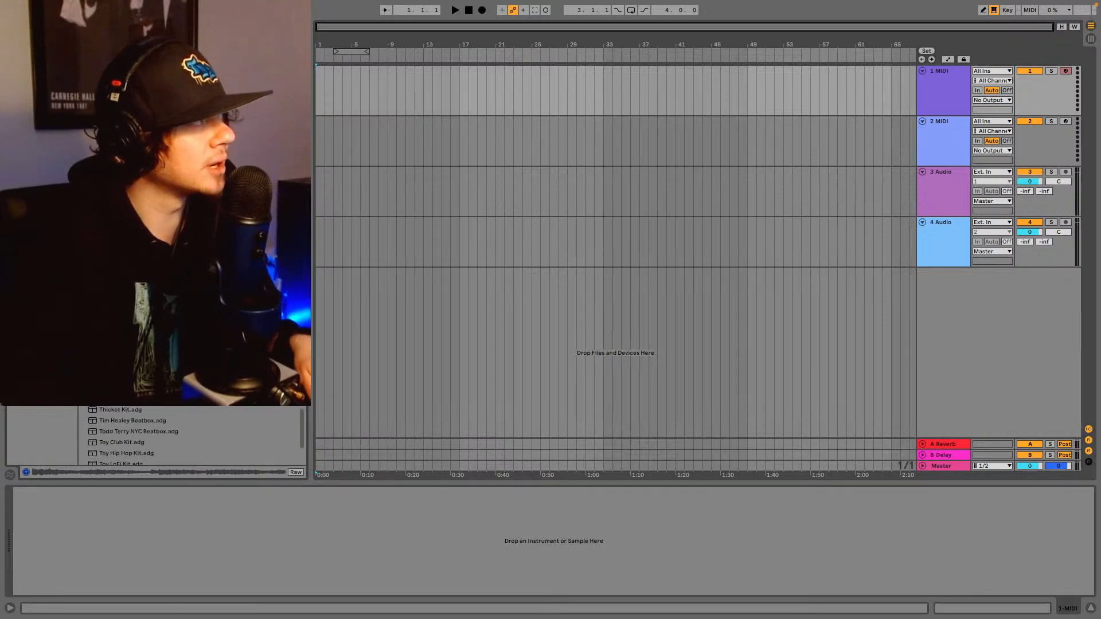
double_click(134, 377)
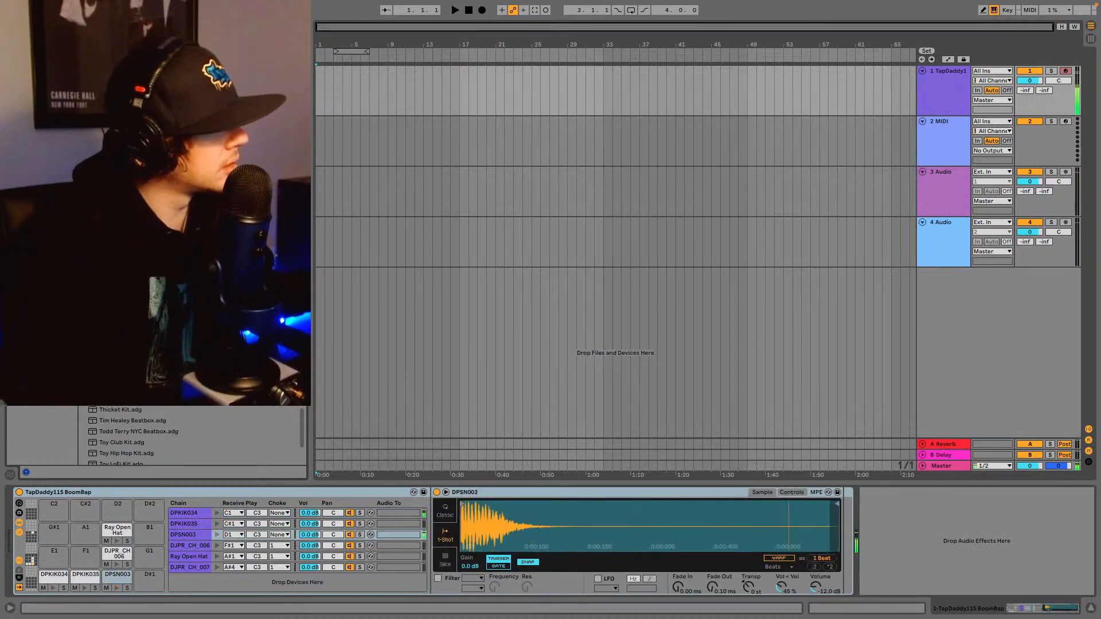
key(Return)
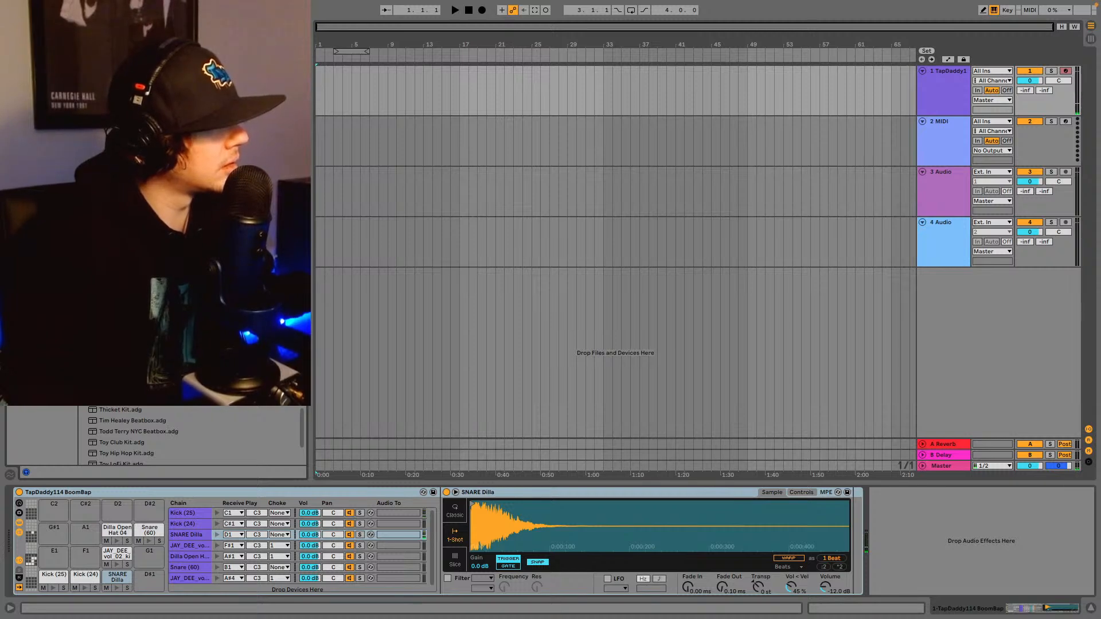
key(Return)
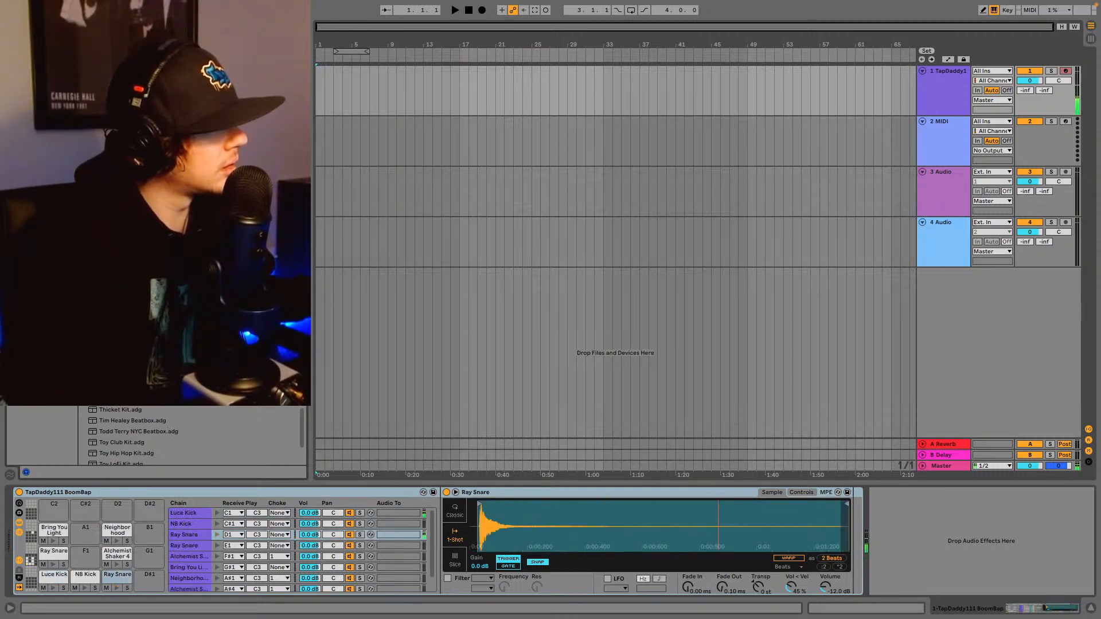
key(Return)
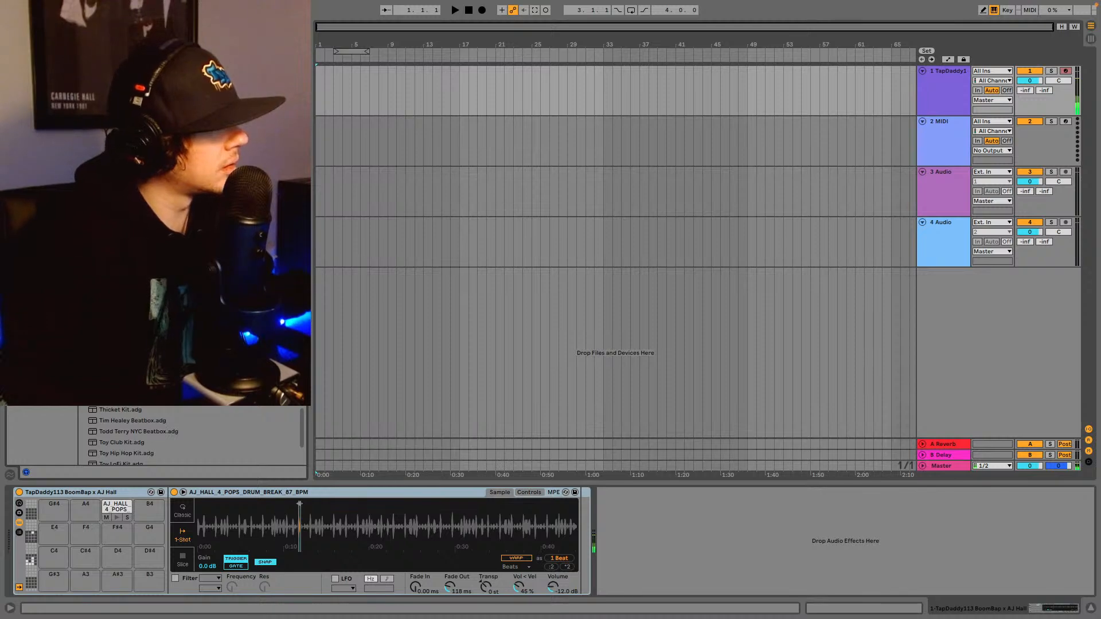
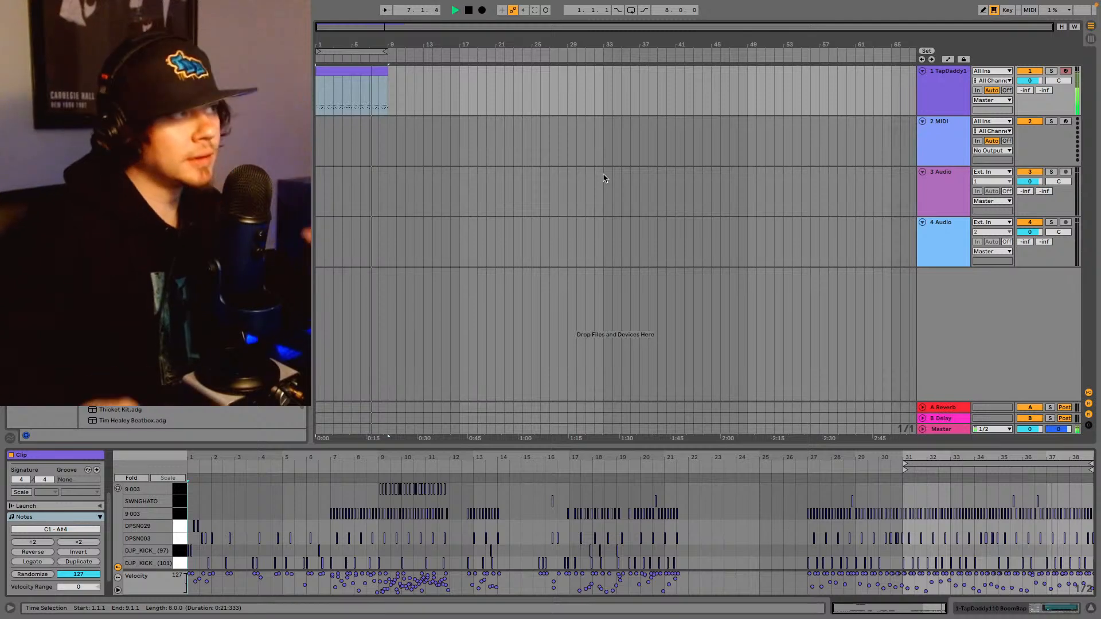
- Show the TapDaddy110 BoomBap drum rack of track 1 while the drum loop plays
click(961, 95)
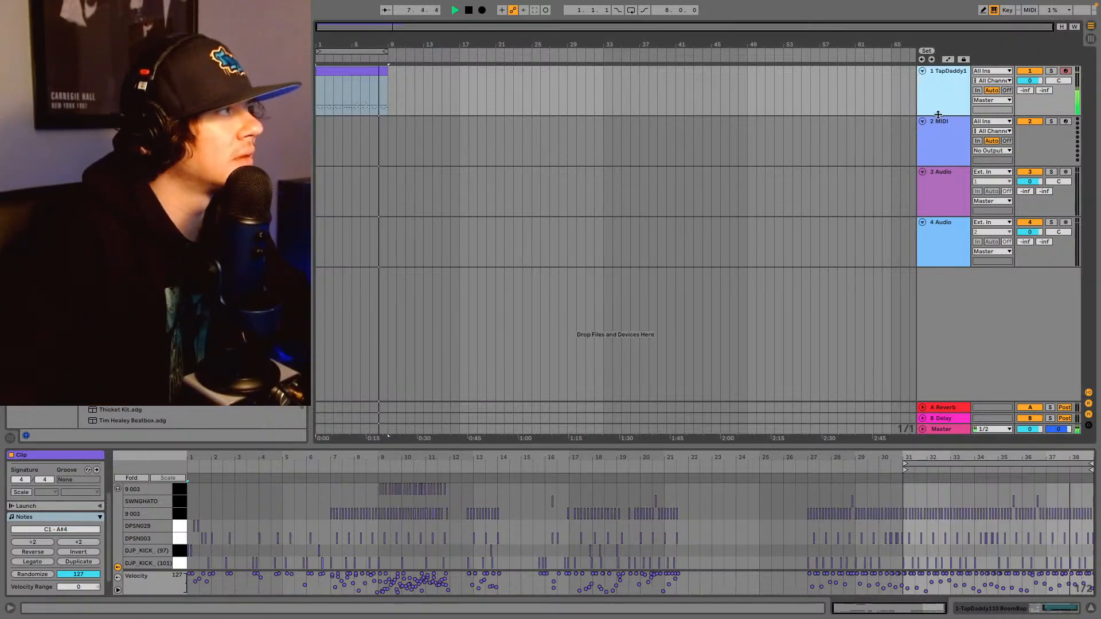
click(983, 608)
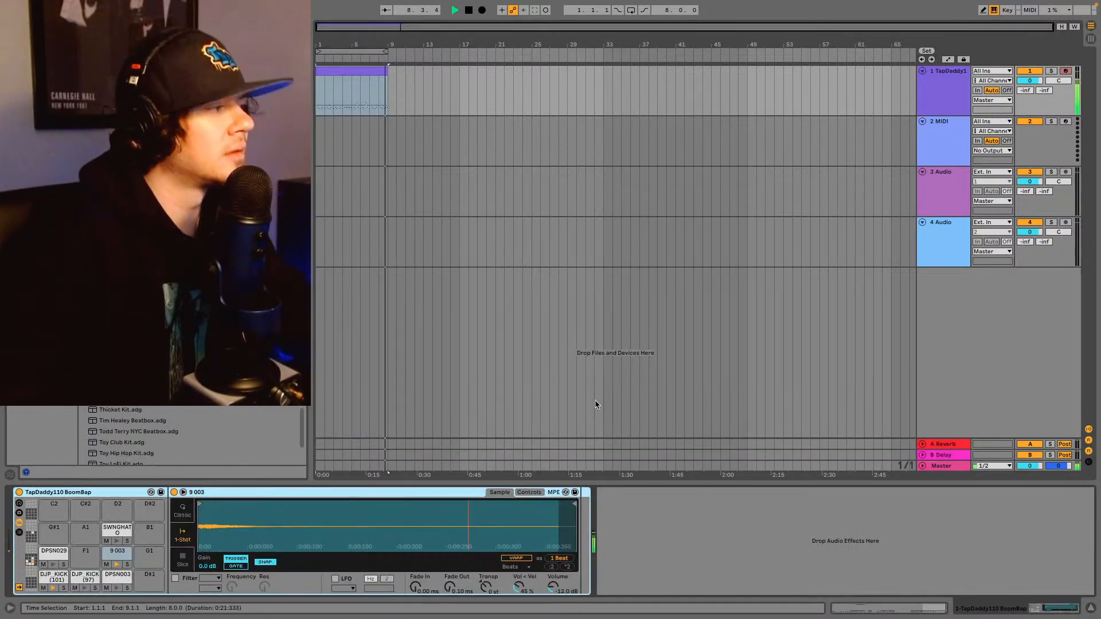
- Turn on looping over the eight-bar drum clip and restart playback
key(space)
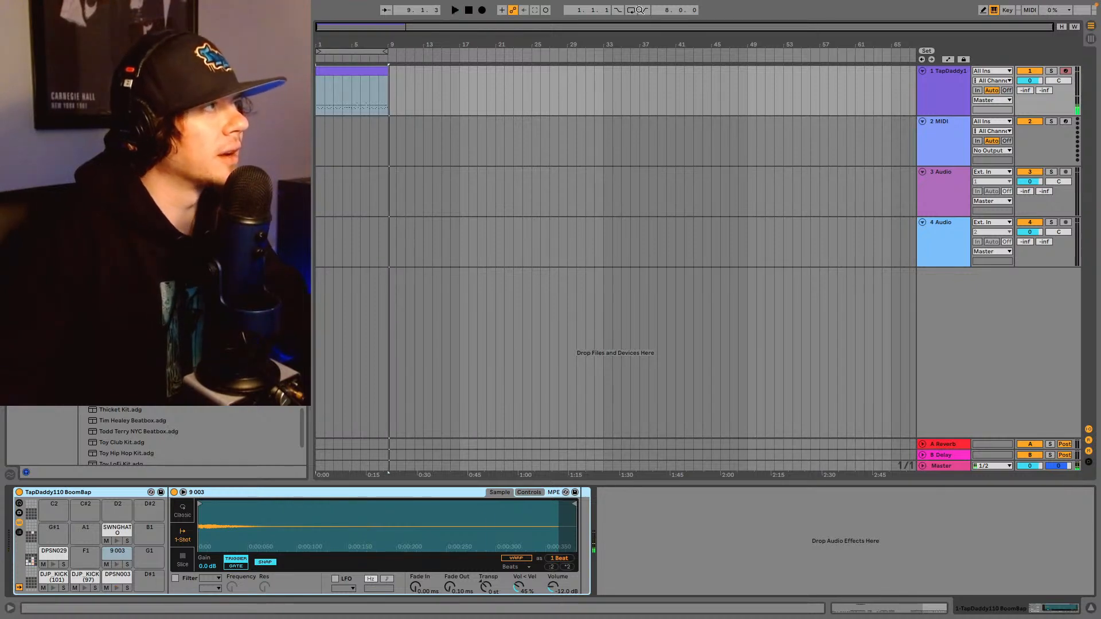
click(632, 10)
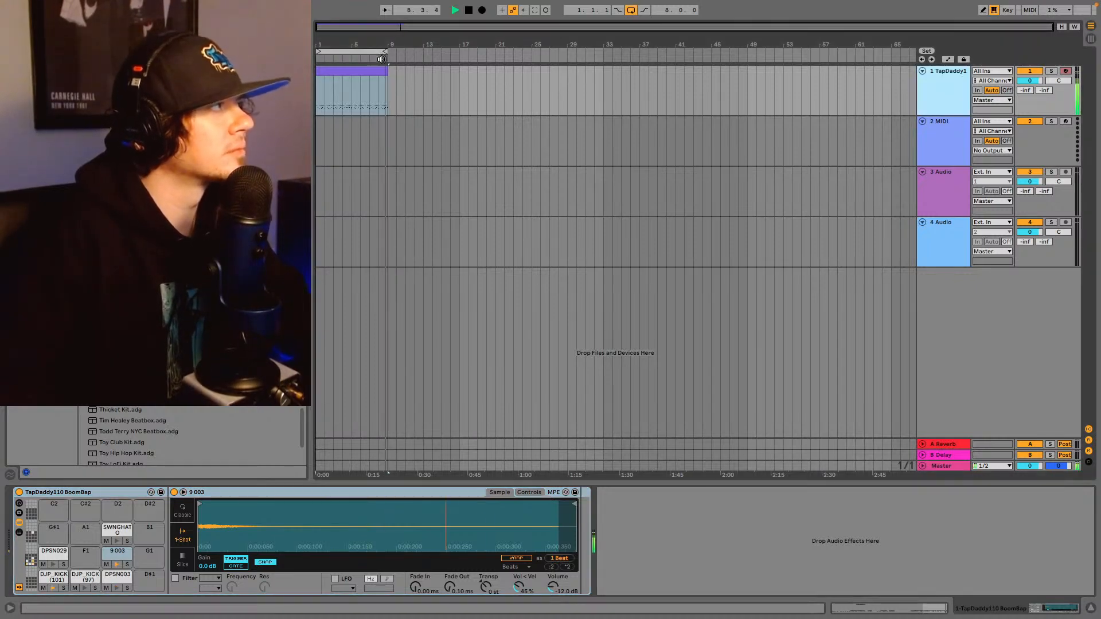
click(353, 83)
key(space)
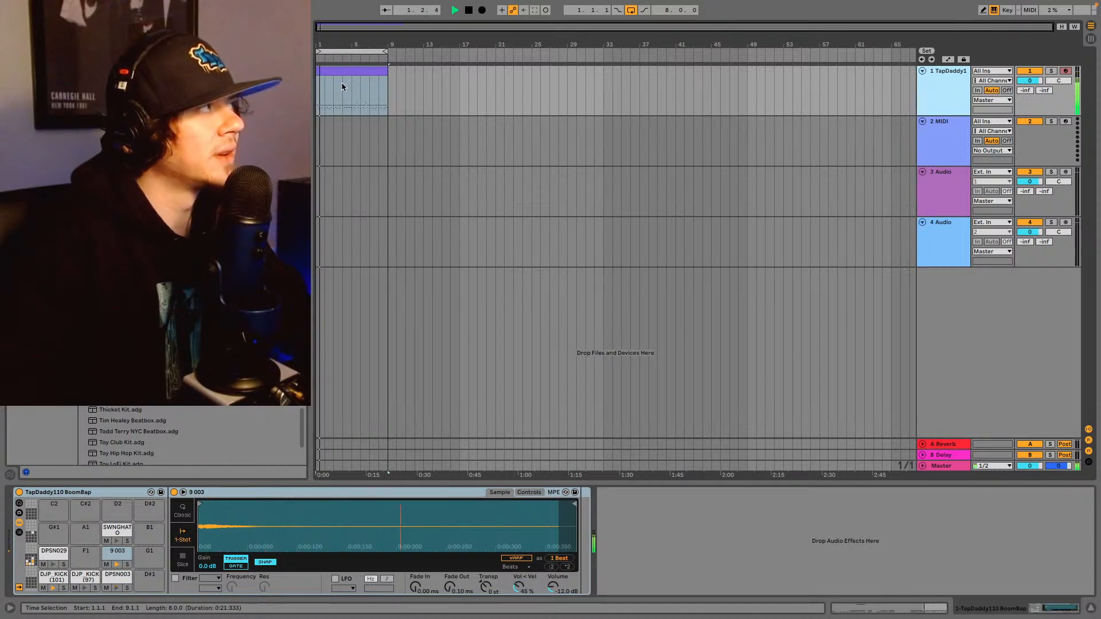
- Remove the first four bars of the drum clip so that only bars 5 to 9 remain
click(351, 94)
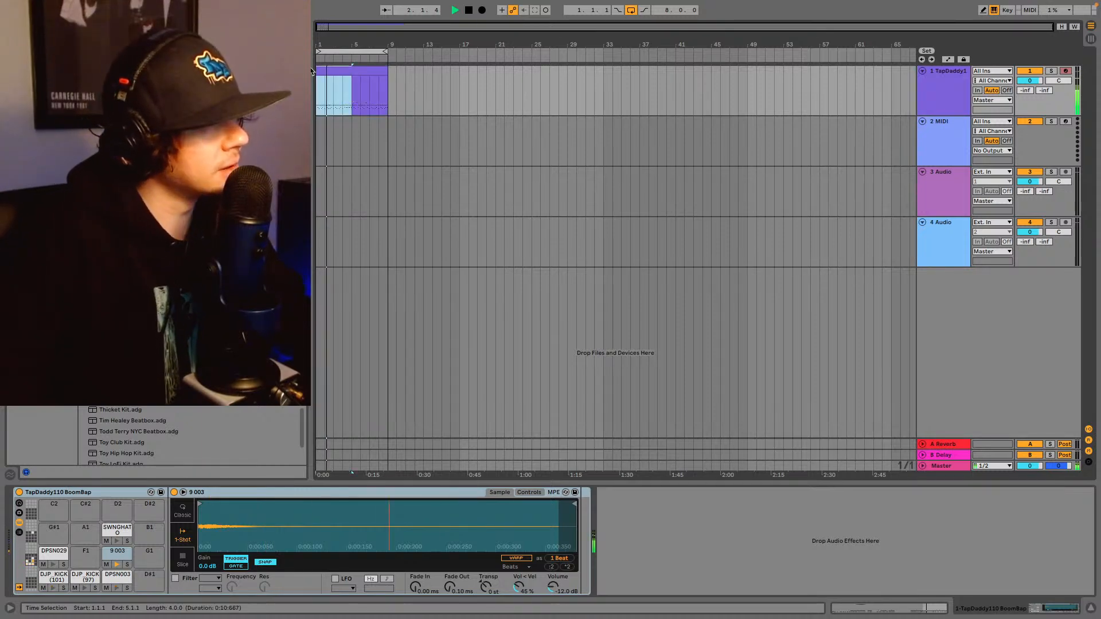
drag(351, 96, 384, 70)
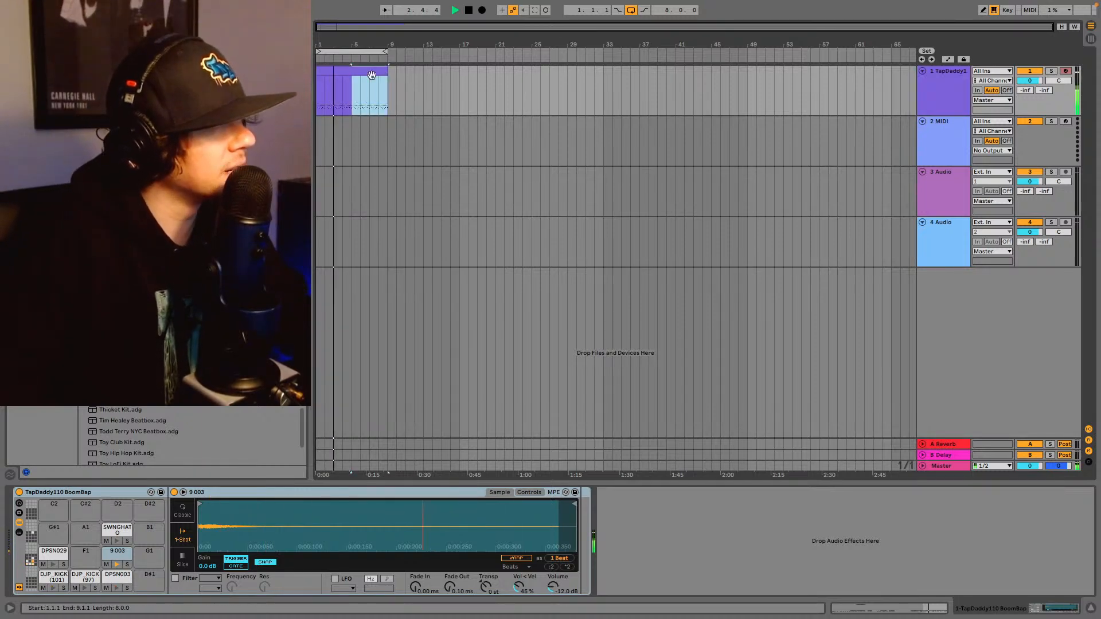
right_click(342, 88)
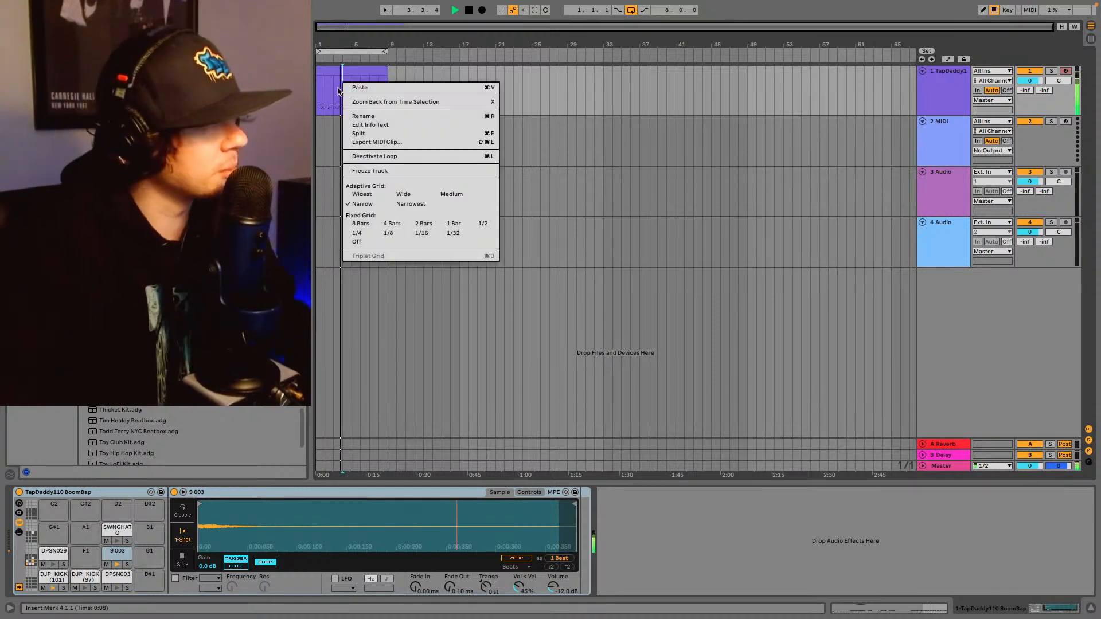
click(353, 88)
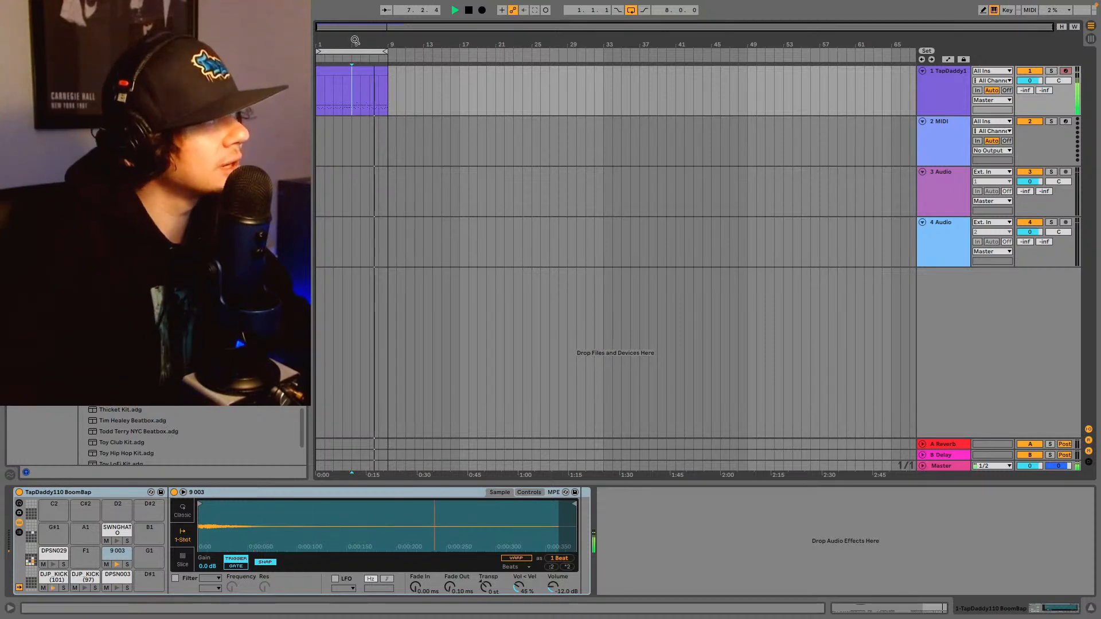
drag(317, 72, 352, 72)
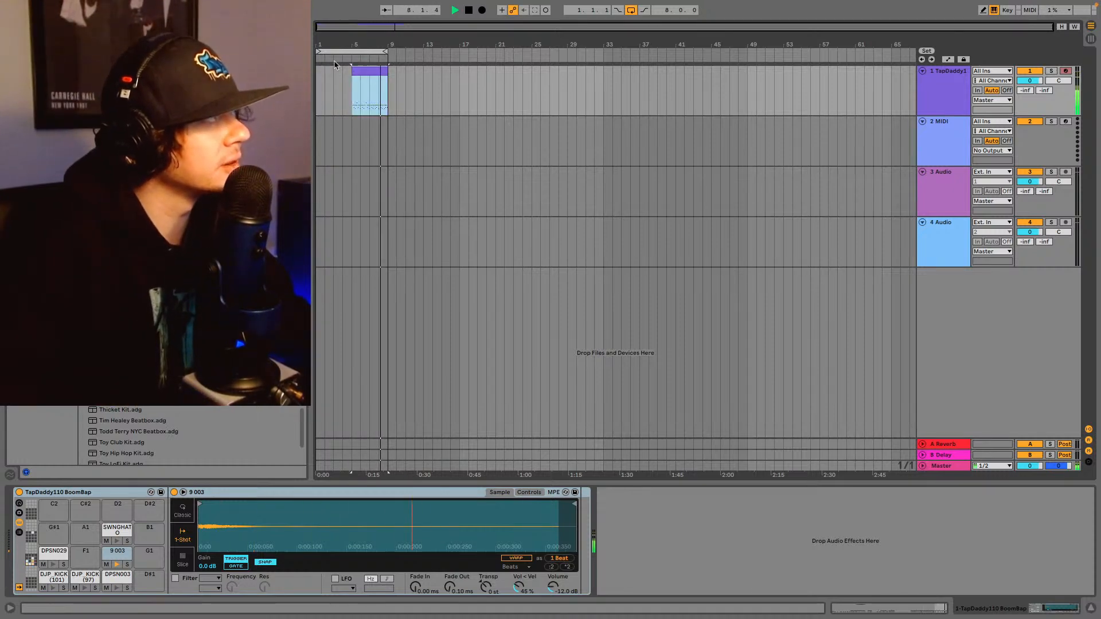
- Loop playback over bars 5 to 9 and set the drum track's volume to -1.0 dB
key(ctrl+l)
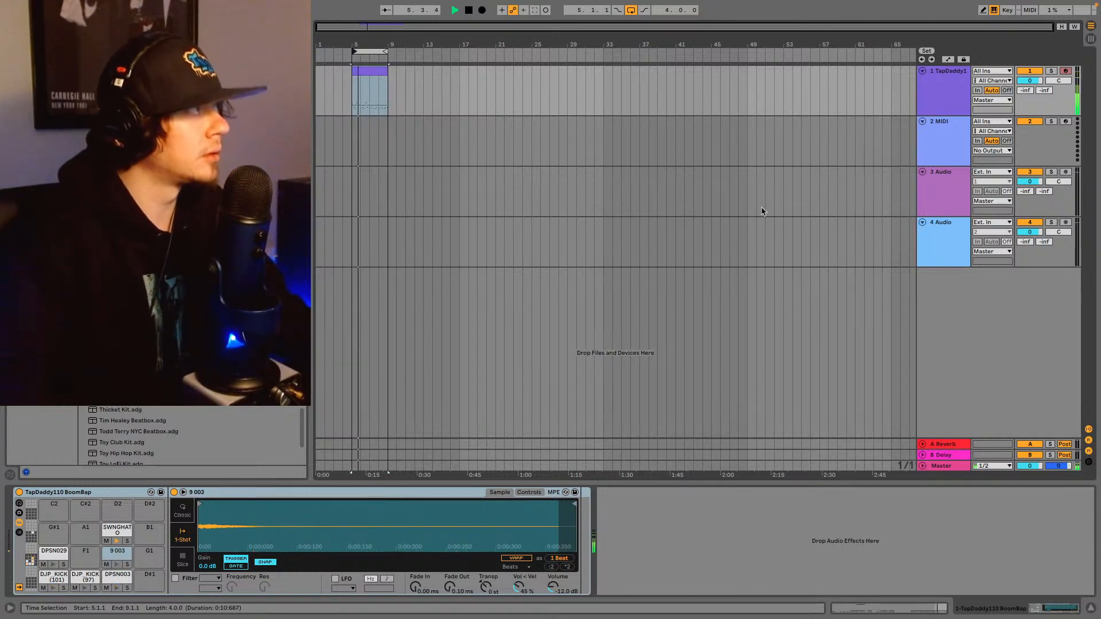
drag(1030, 83, 1029, 84)
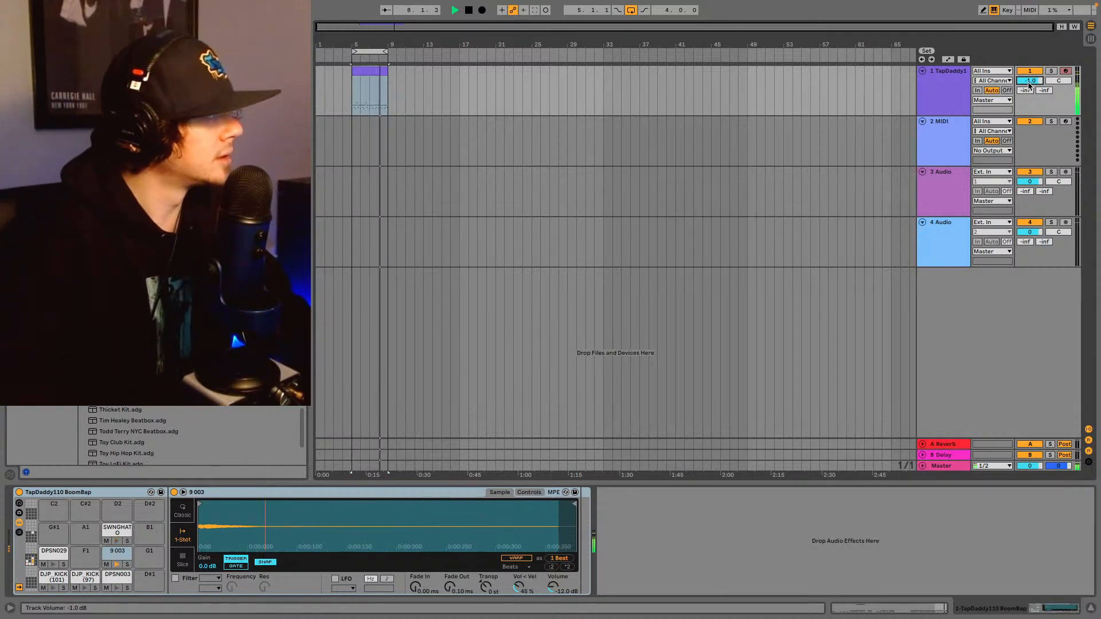
- Stop playback and load the SNS_SS_85_keys_loop_paris_Fmin sample as an instrument on the empty second MIDI track
click(952, 138)
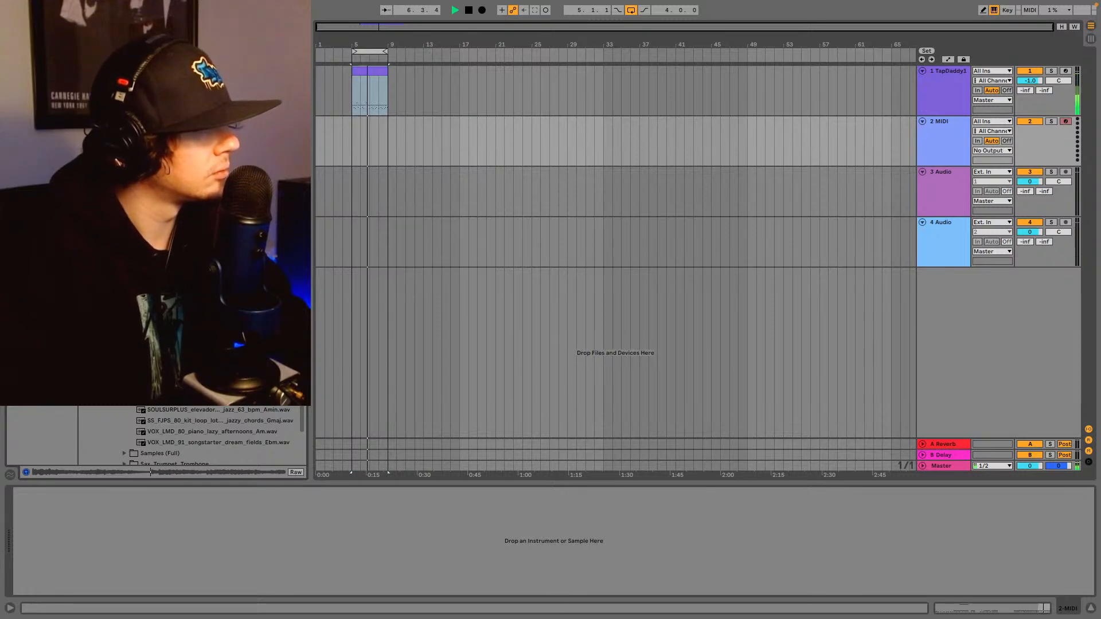
click(939, 132)
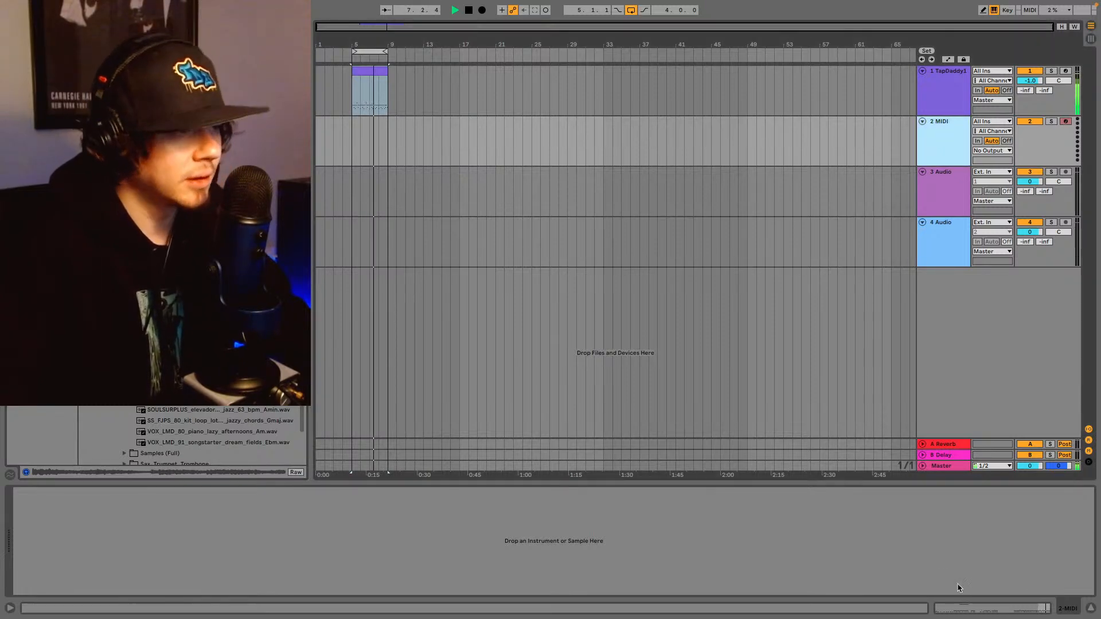
key(space)
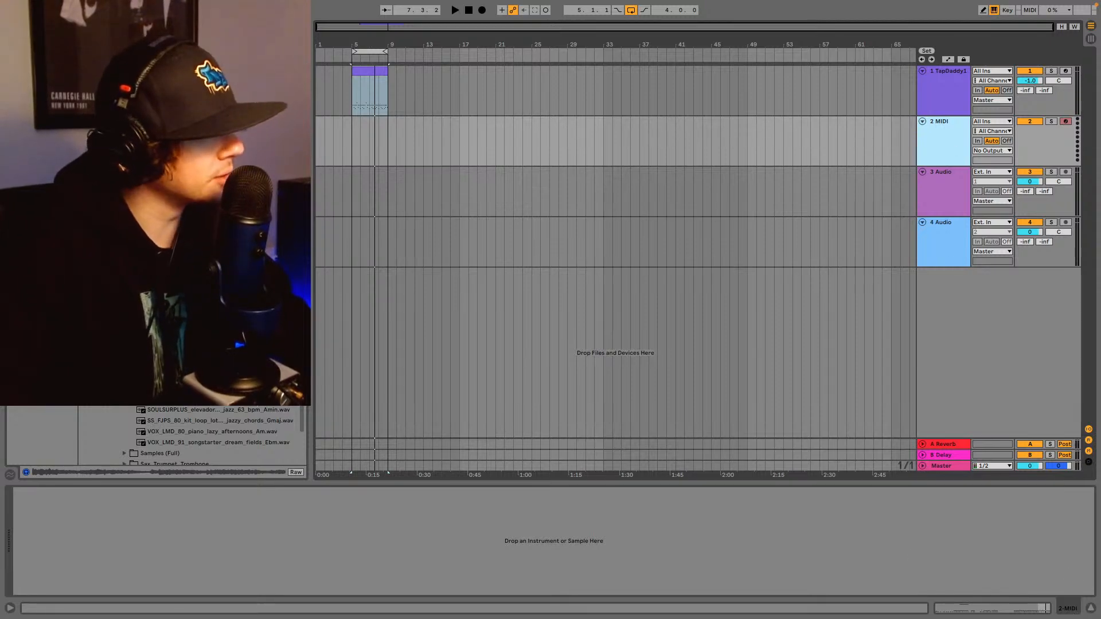
drag(218, 399, 312, 552)
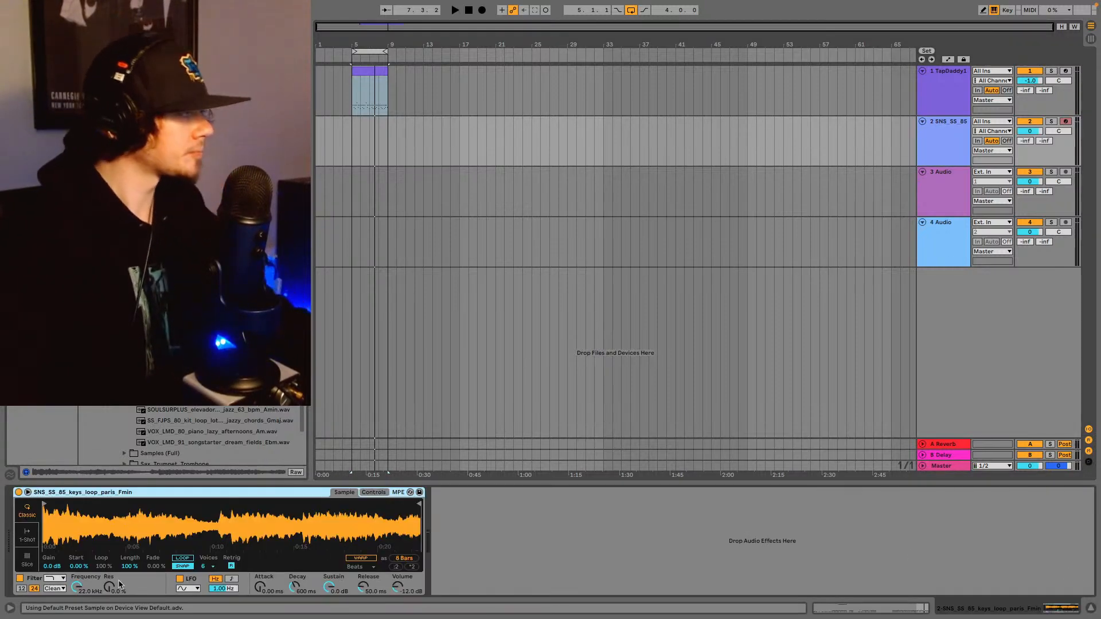
- Slice the keys loop by Region into 32 regions and transpose it to -3 st while playing along with the drums
click(27, 559)
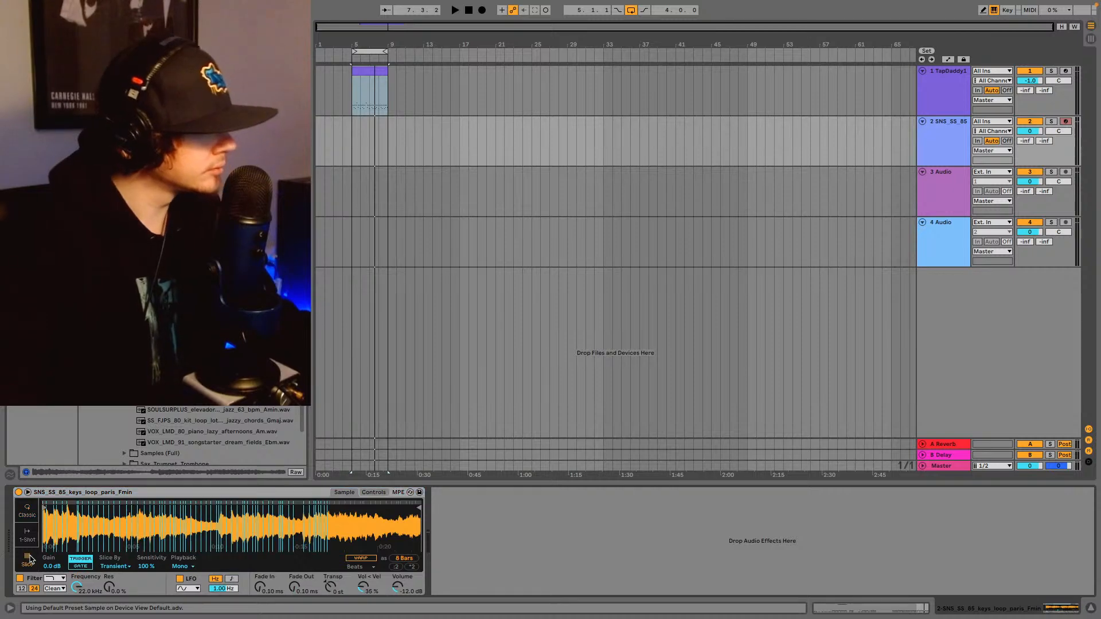
click(112, 567)
click(110, 592)
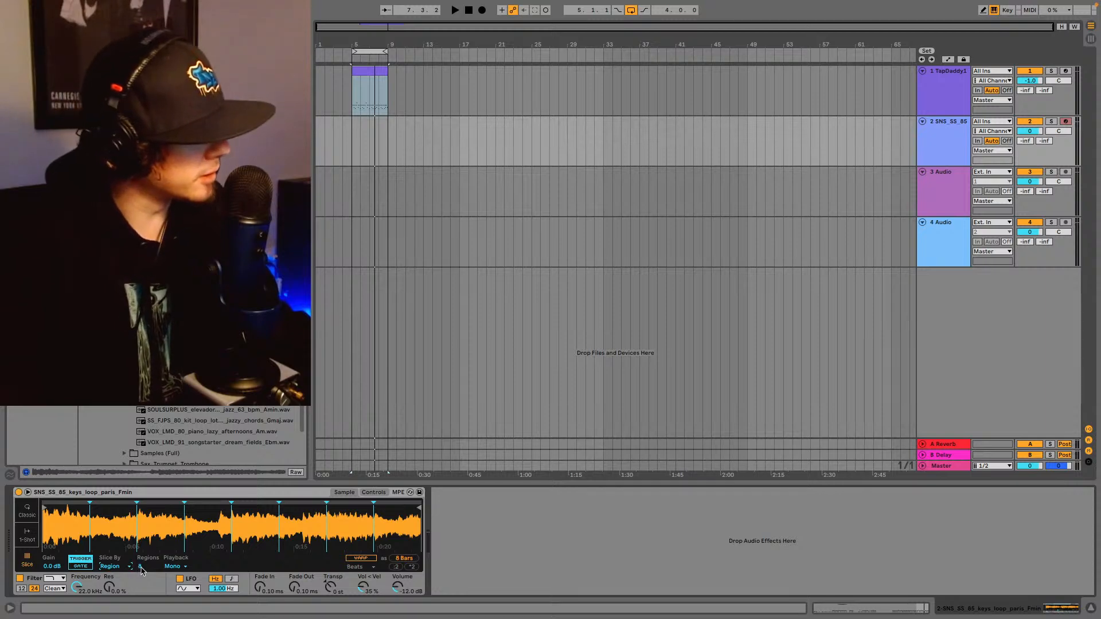
drag(141, 568, 141, 551)
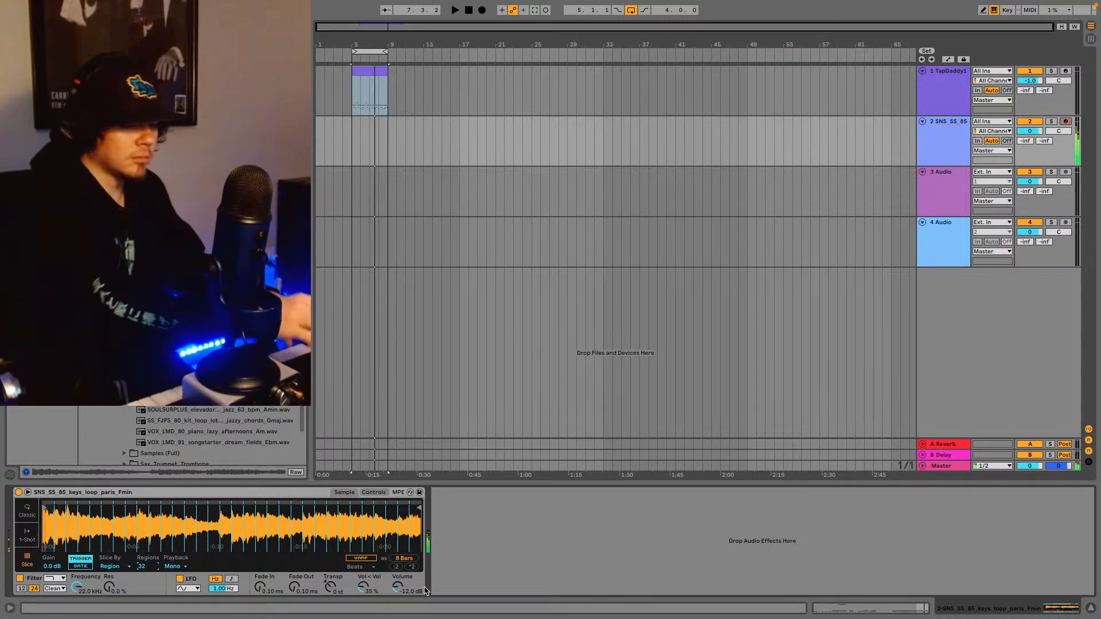
key(space)
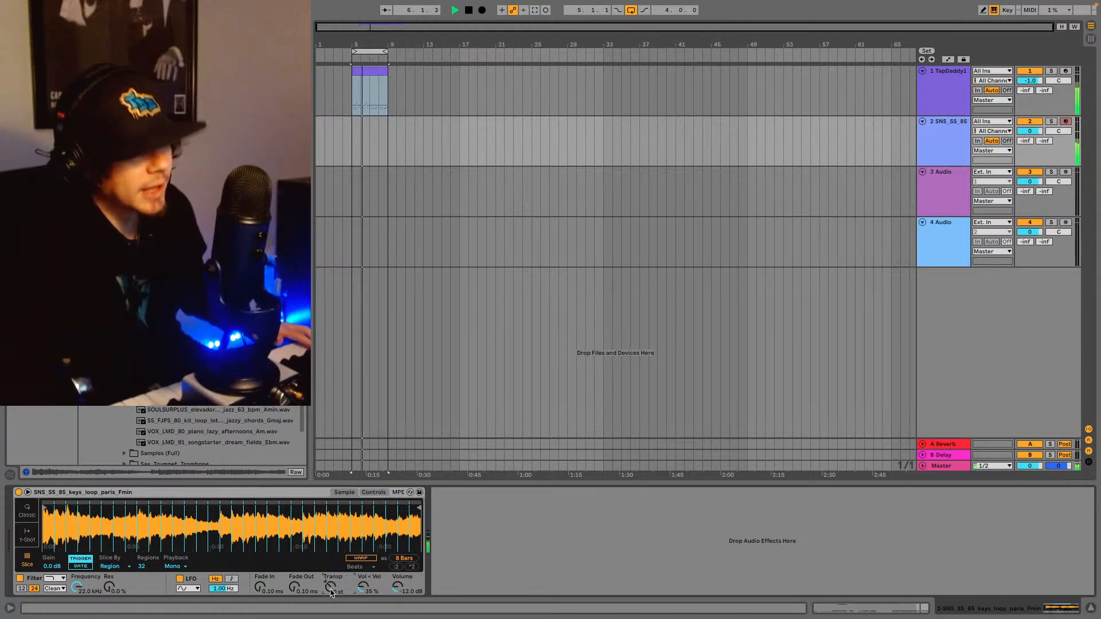
key(Down)
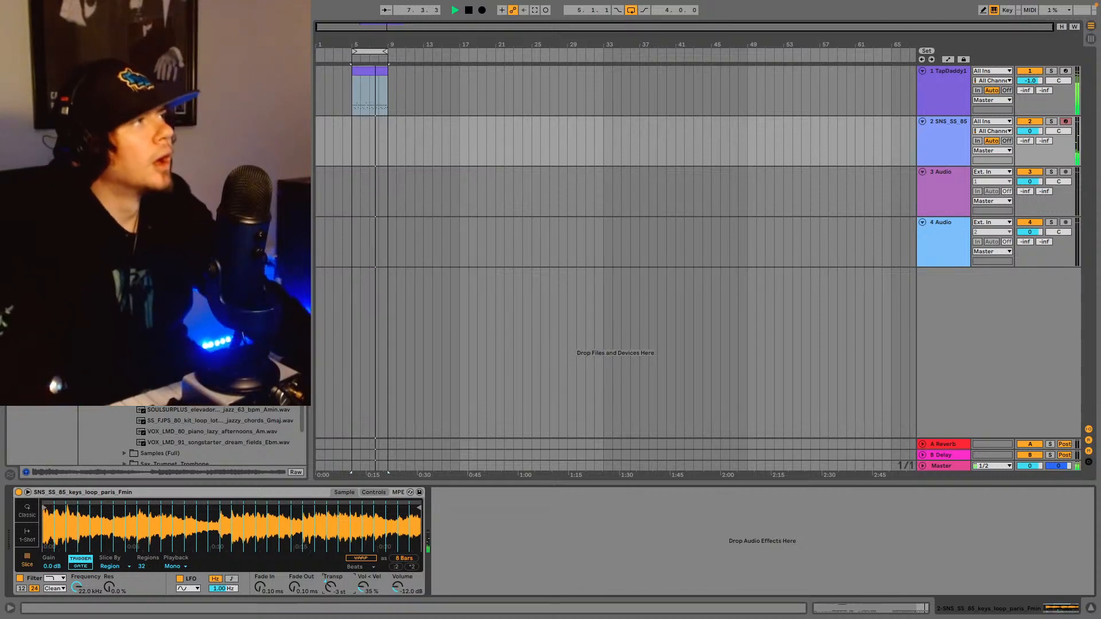
- Capture the played slices as a MIDI clip filling bars 5 to 9 and set the sampler's Fade In to 1.00 ms
click(535, 11)
key(space)
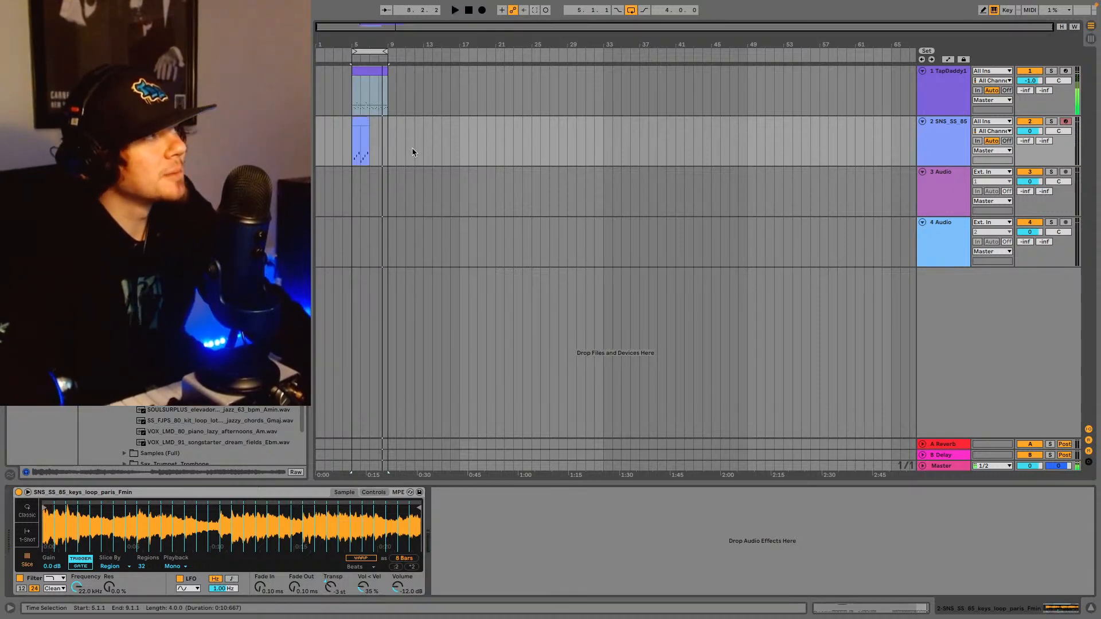
mouse_move(357, 121)
mouse_down()
mouse_move(378, 123)
mouse_move(352, 120)
mouse_up()
key(space)
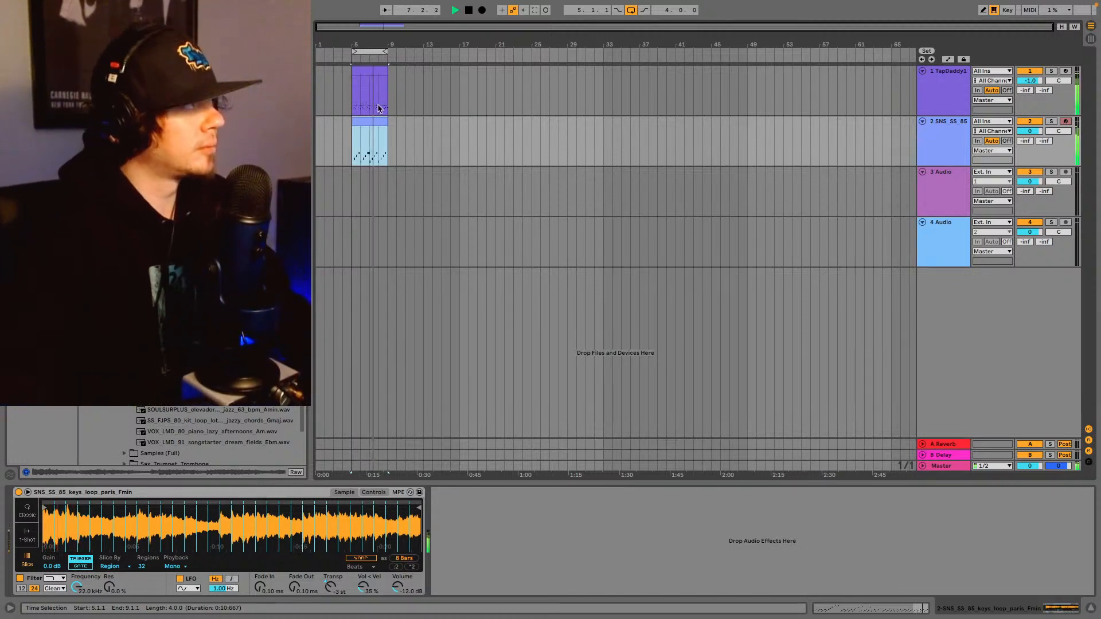
drag(260, 588, 260, 572)
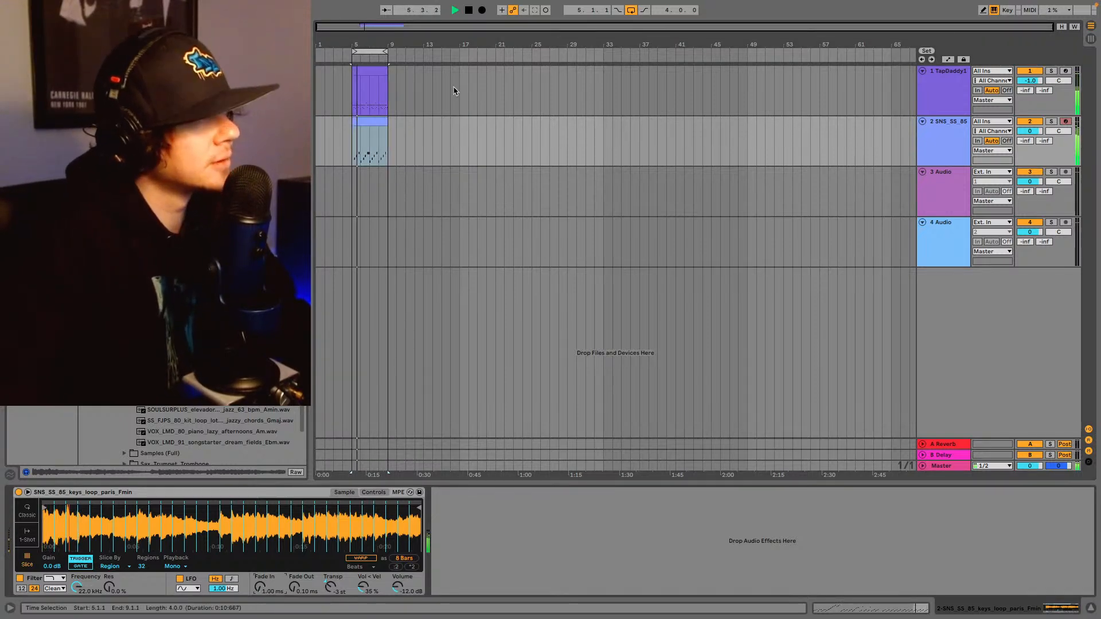
- Add the UADx LA-2A Tube Compressor to the keys loop track and adjust its Peak Reduction
click(949, 140)
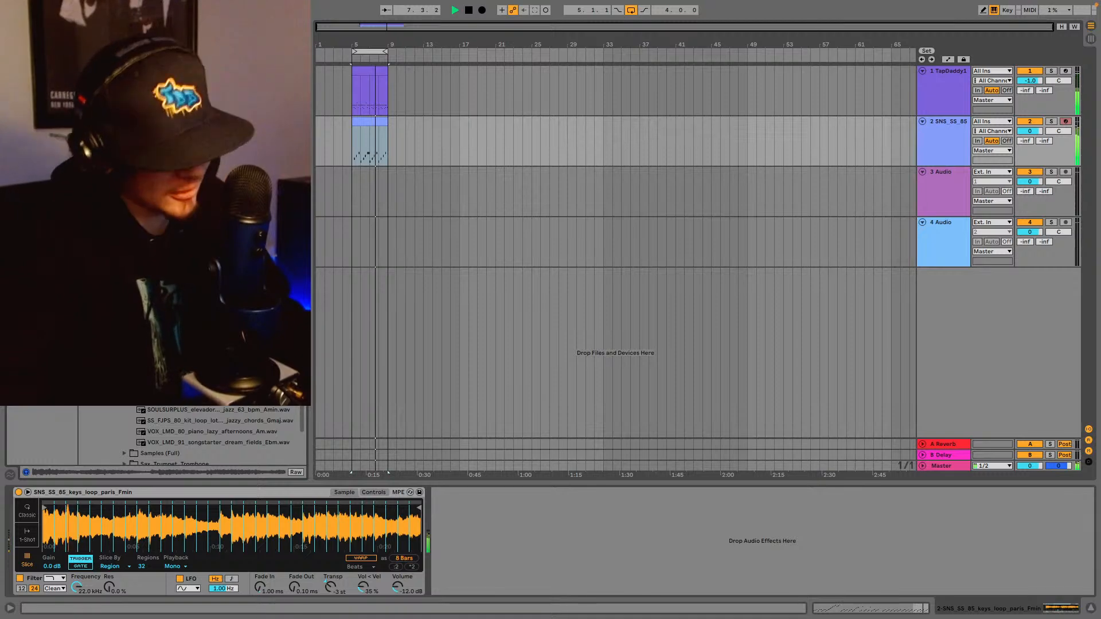
click(40, 172)
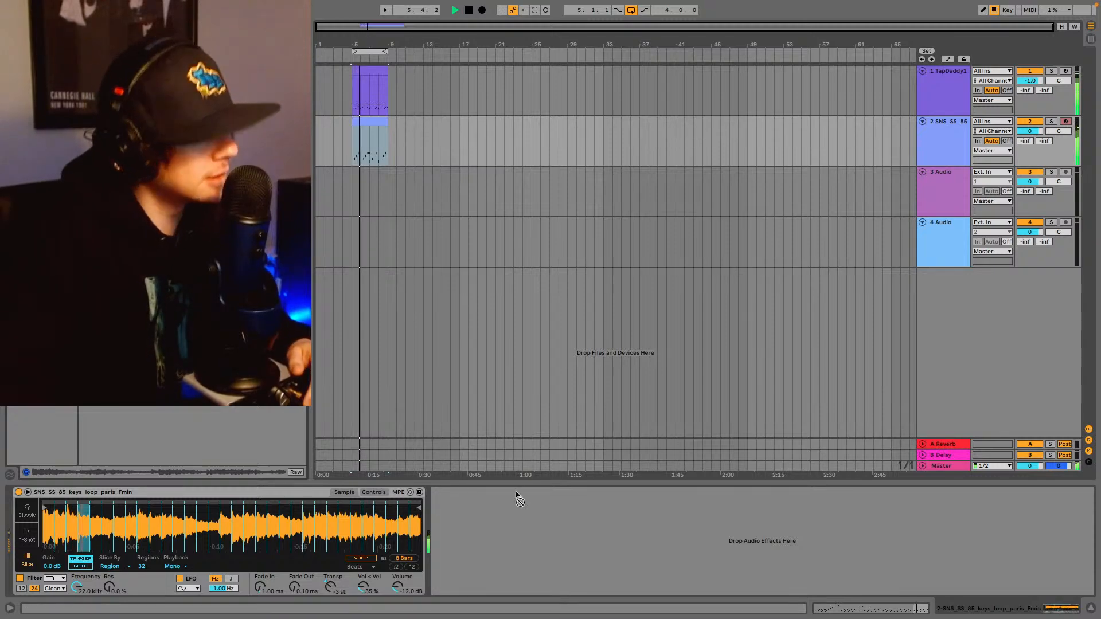
drag(516, 495, 512, 534)
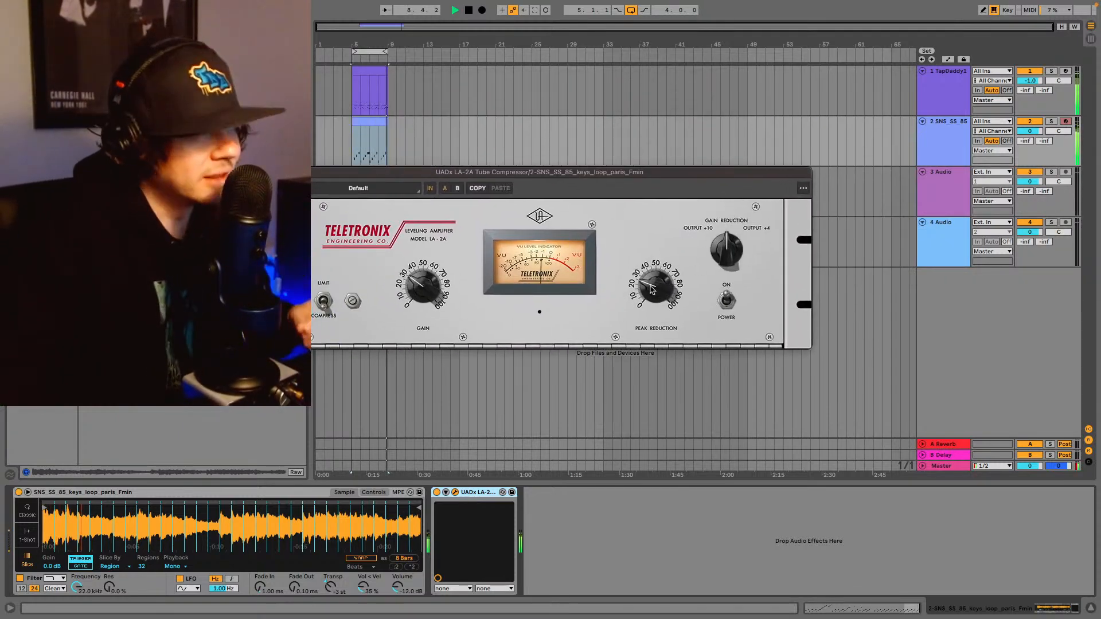
drag(651, 287, 652, 284)
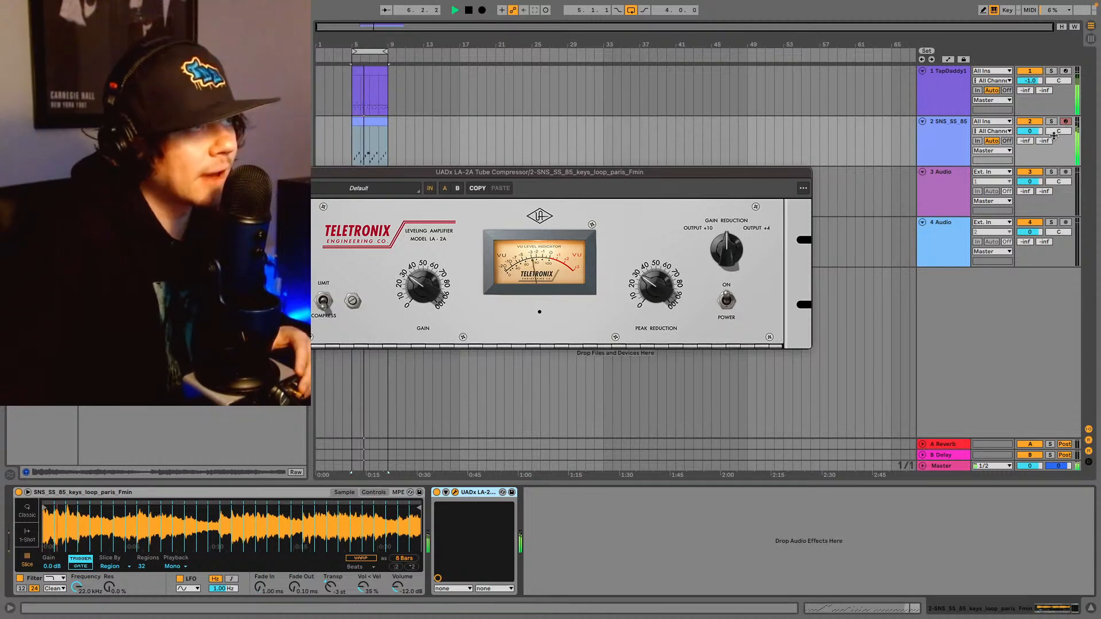
- Lower the keys loop track's volume to -4.0 dB
scroll(1035, 137, down, 3)
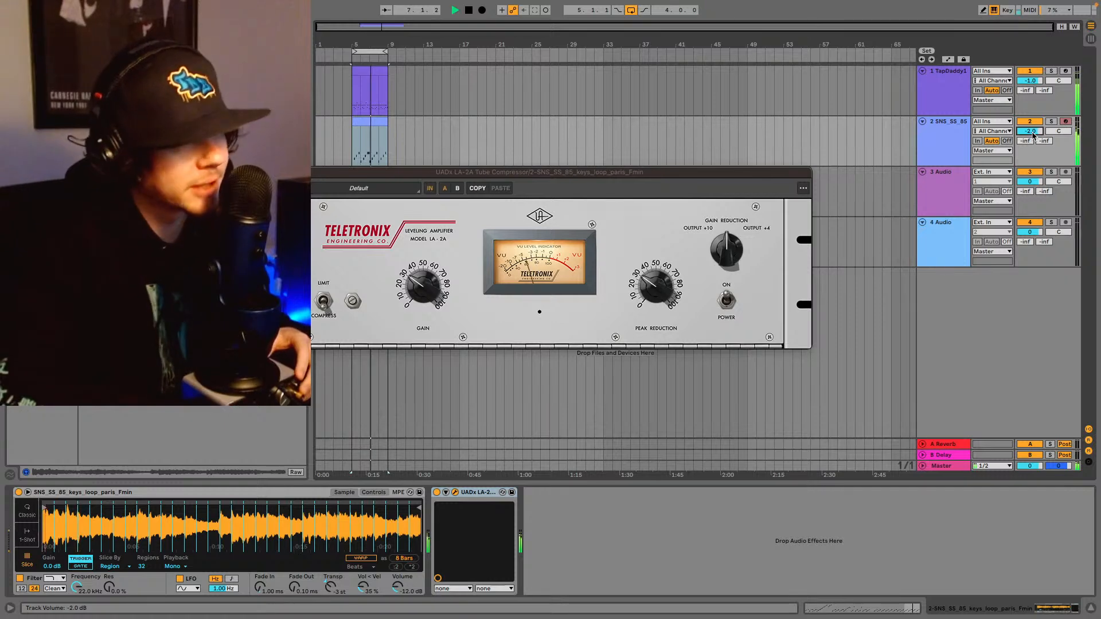
scroll(1035, 136, down, 2)
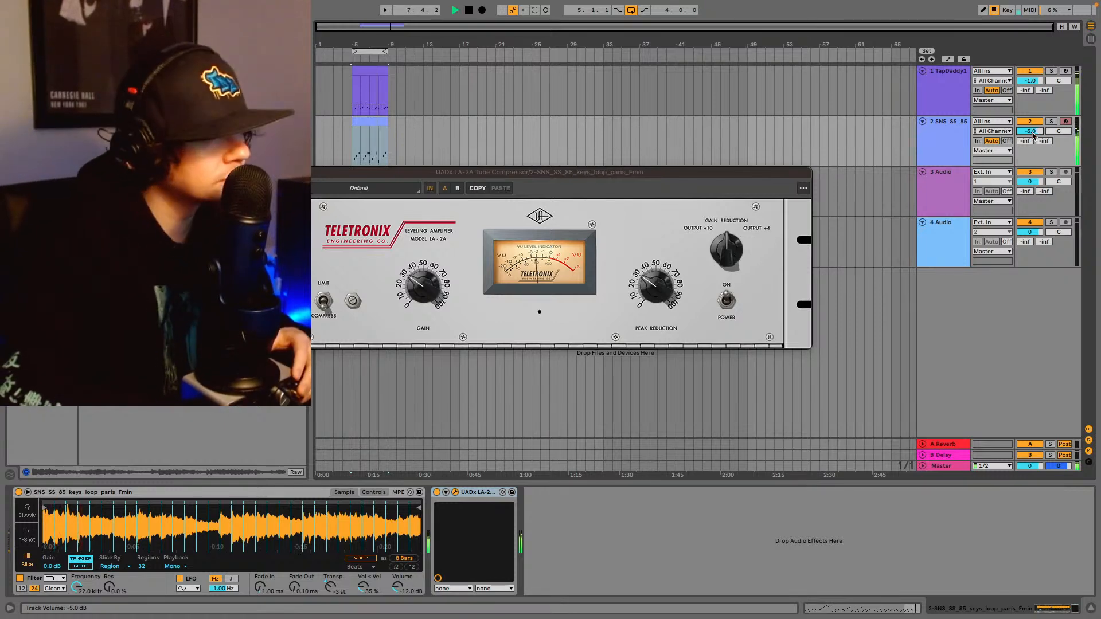
drag(1033, 133, 1033, 130)
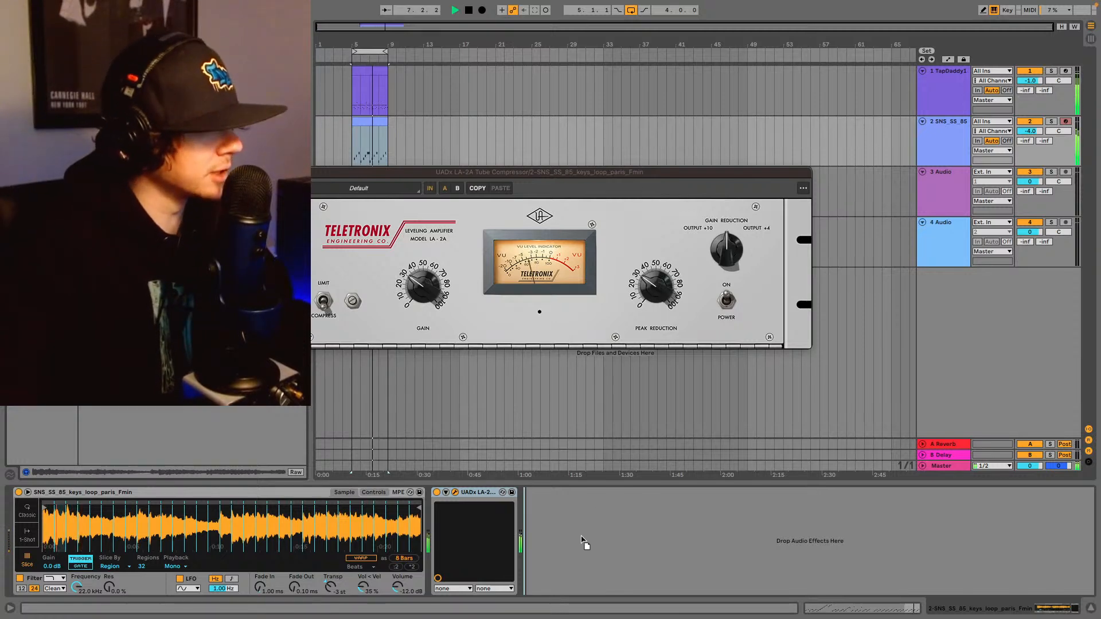
- Insert an EQ Eight before the LA-2A with band 1 as a low cut at 272 Hz, and close the compressor window
drag(474, 522, 448, 524)
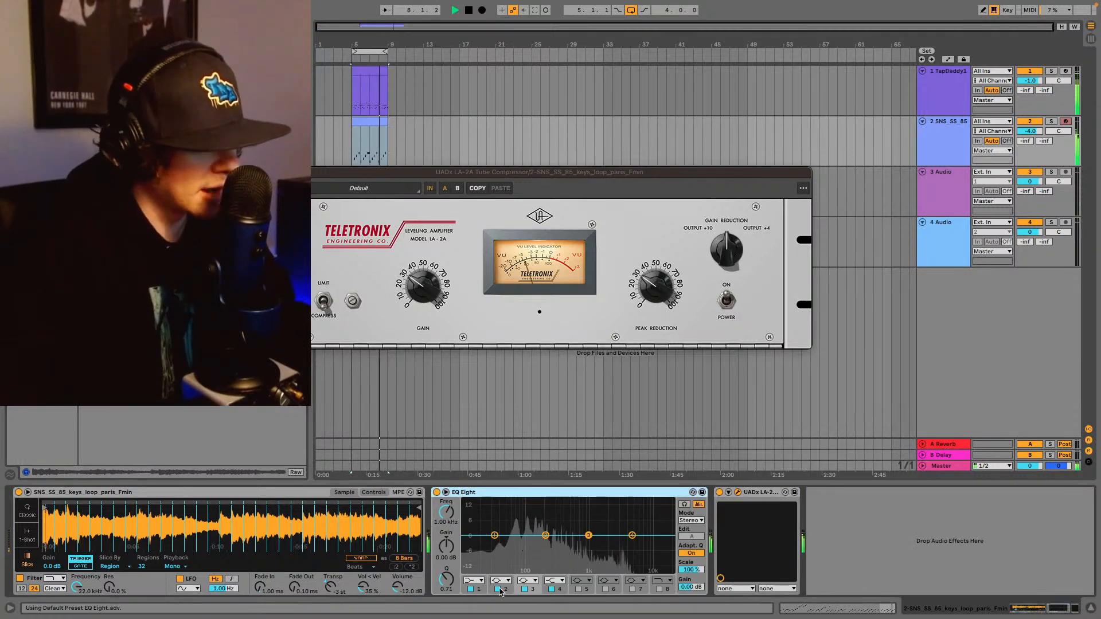
click(482, 582)
click(471, 512)
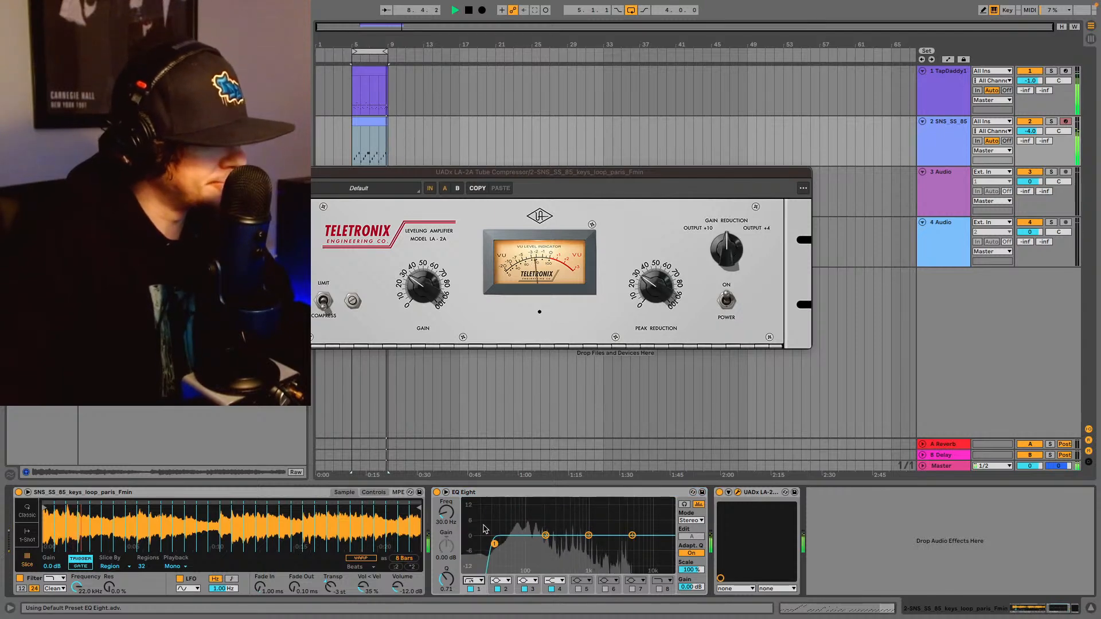
mouse_move(567, 548)
mouse_down()
mouse_move(464, 549)
mouse_move(553, 544)
mouse_up()
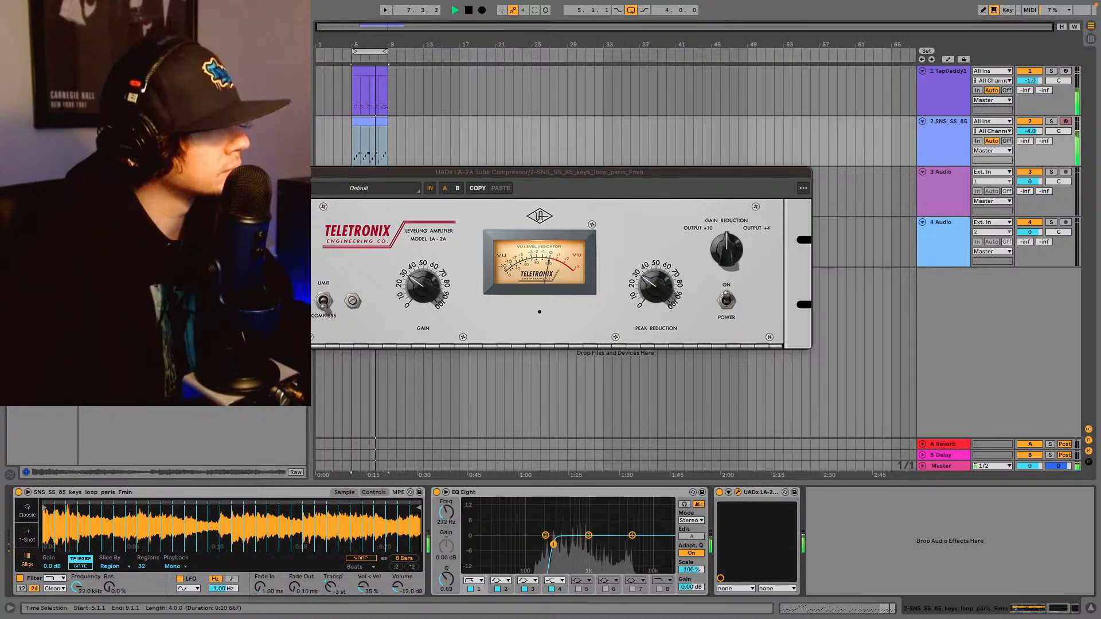
click(274, 172)
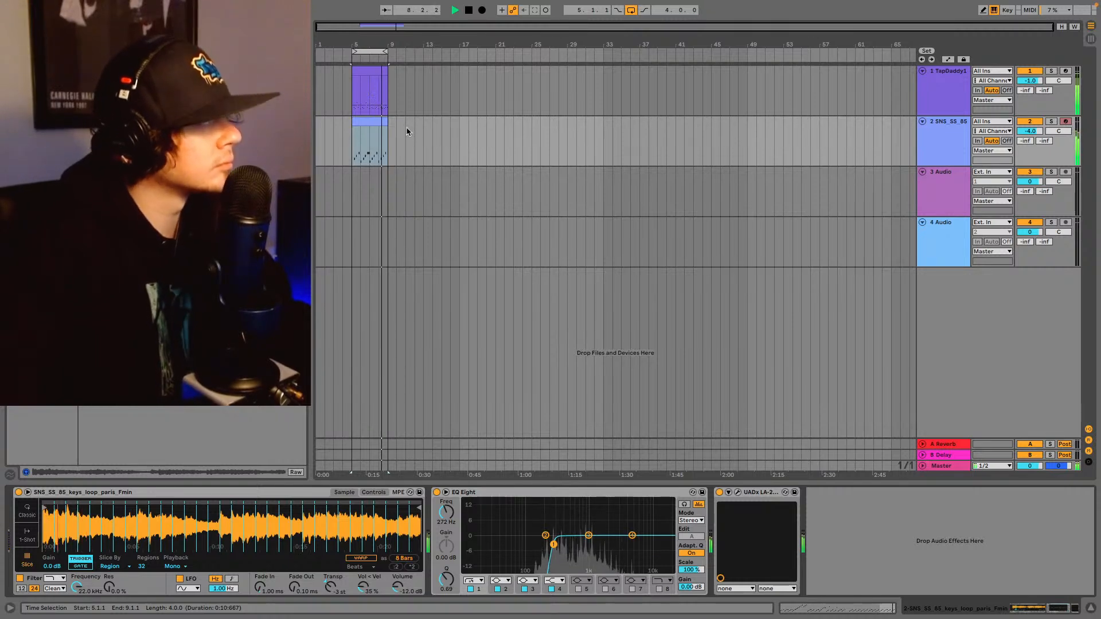
- Duplicate the drum and keys clips until they fill bars 5 to 21, and extend the loop range to 16 bars
key(space)
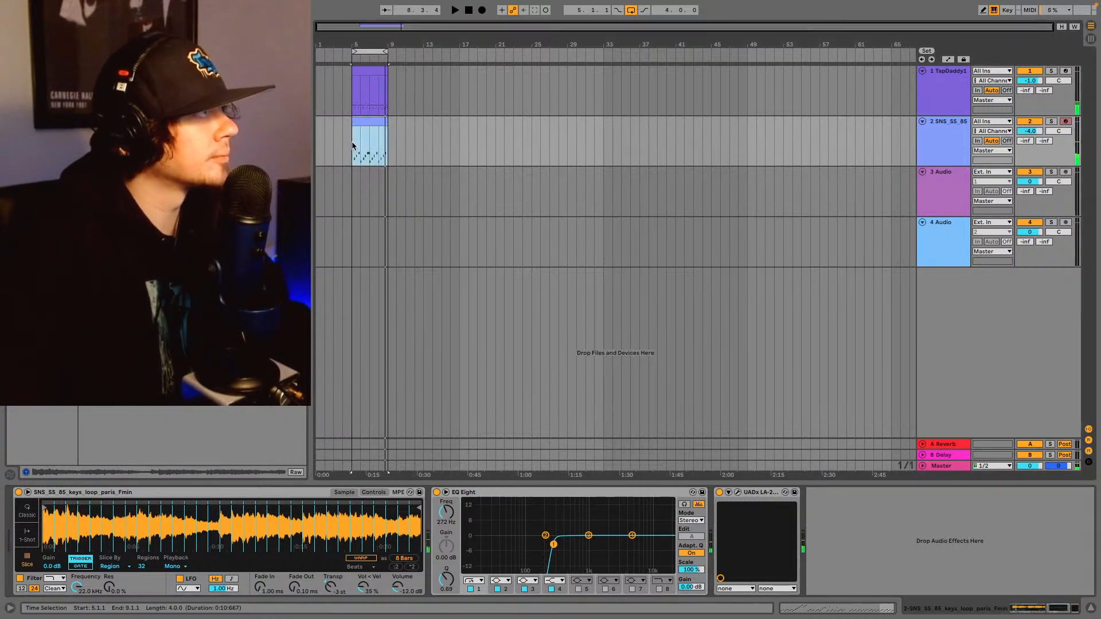
click(390, 56)
key(ctrl+d)
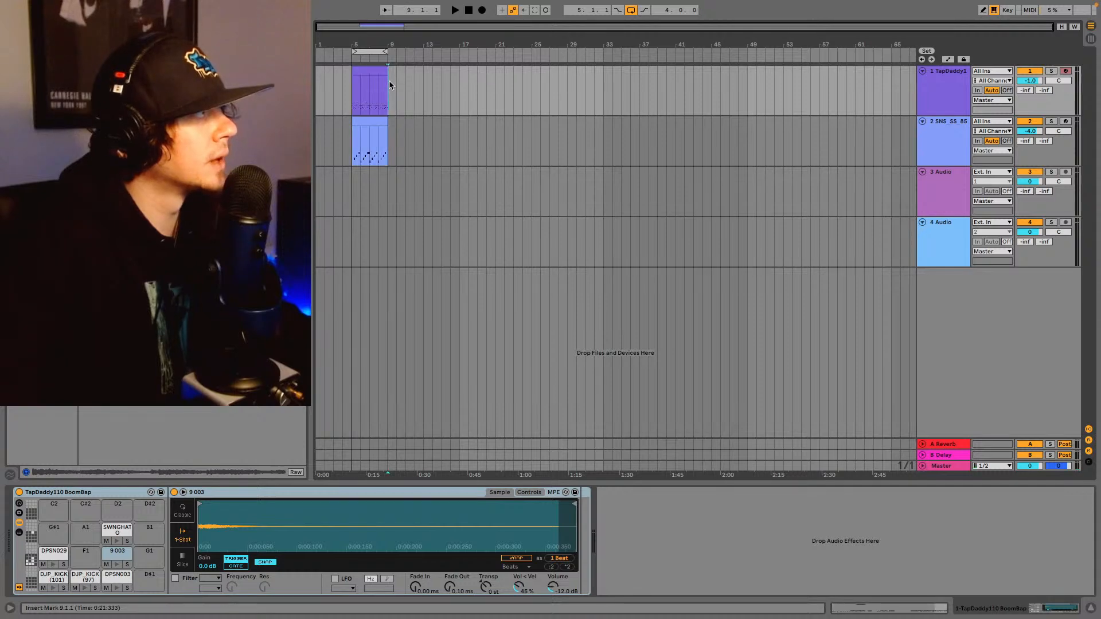
key(ctrl+d)
key(ctrl+d)
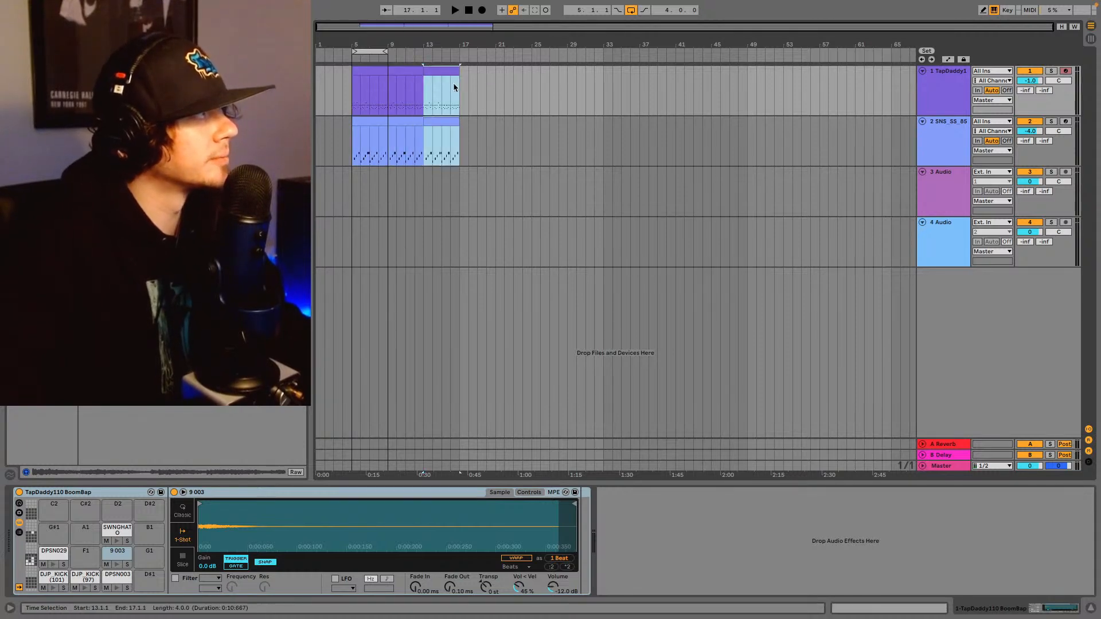
drag(390, 54, 495, 54)
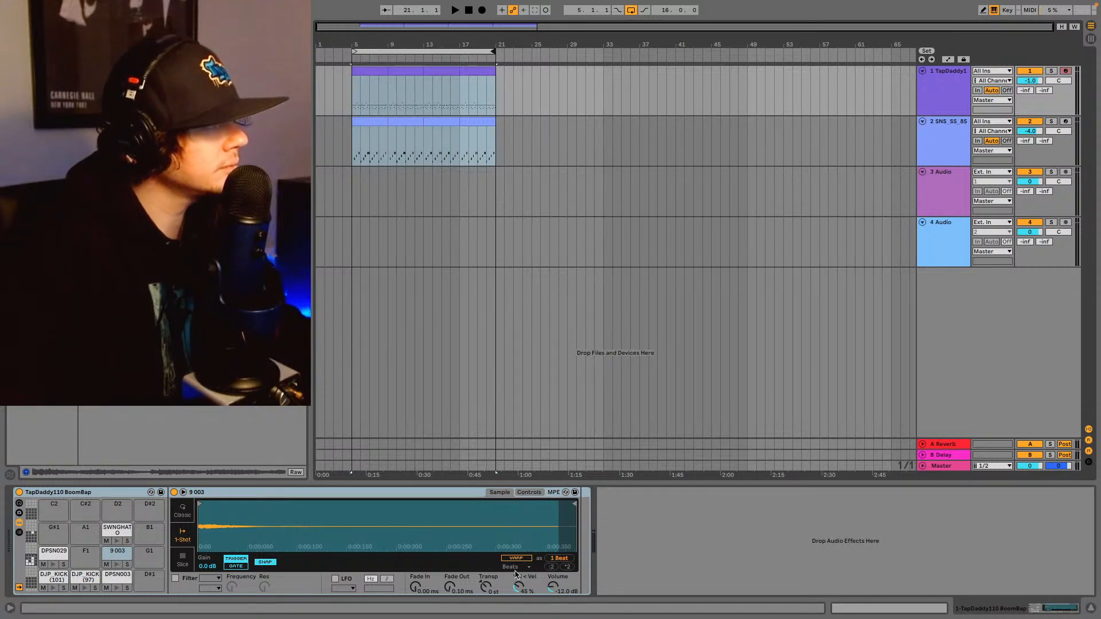
- Automate the keys track's EQ Eight Device On parameter so it is on only during bar 12, and play back the result
click(947, 137)
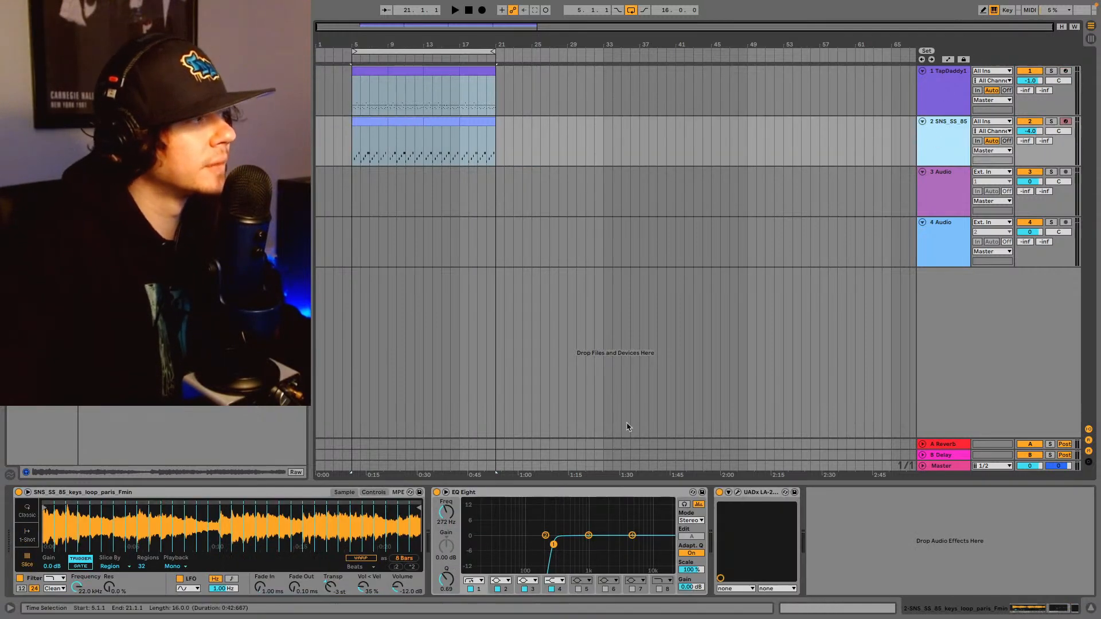
right_click(437, 494)
click(454, 499)
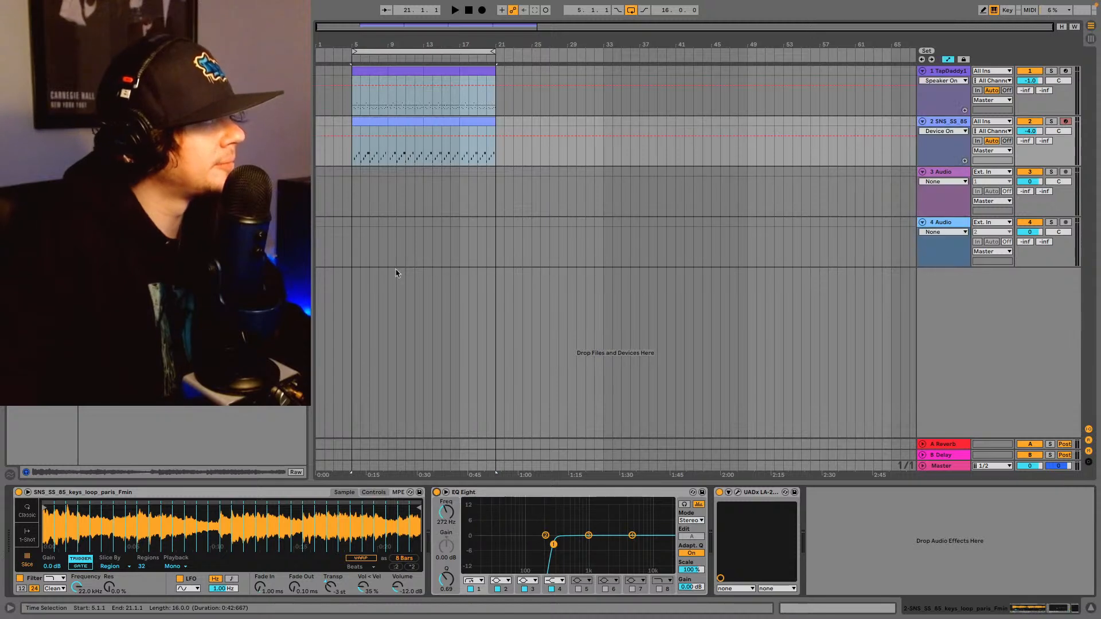
mouse_move(417, 138)
mouse_down()
mouse_move(406, 158)
mouse_move(430, 148)
mouse_move(411, 156)
mouse_up()
click(353, 143)
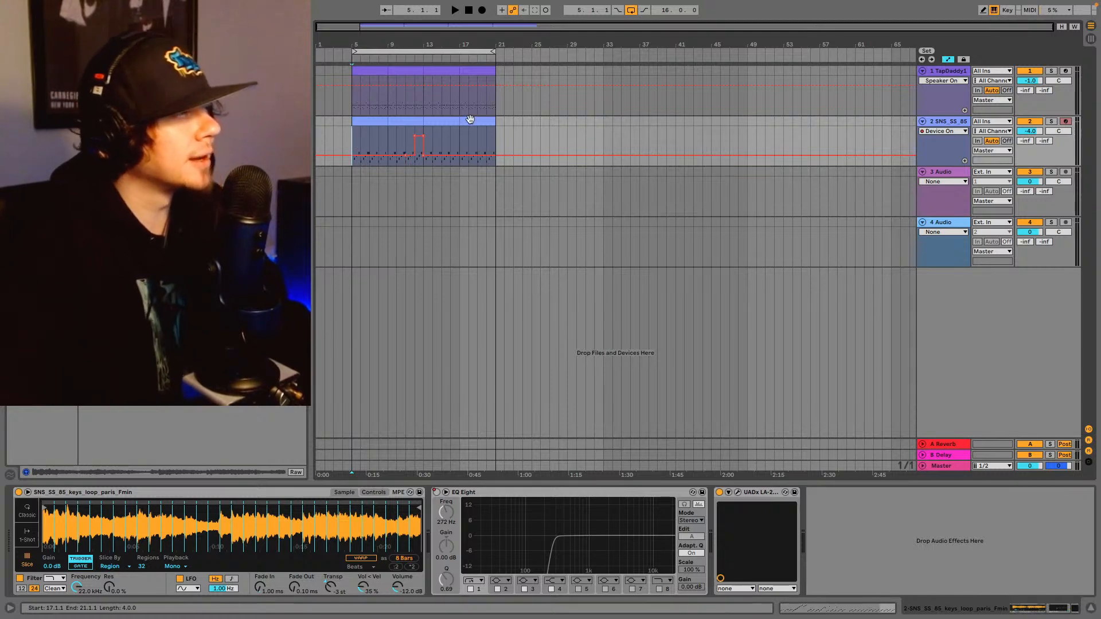
key(space)
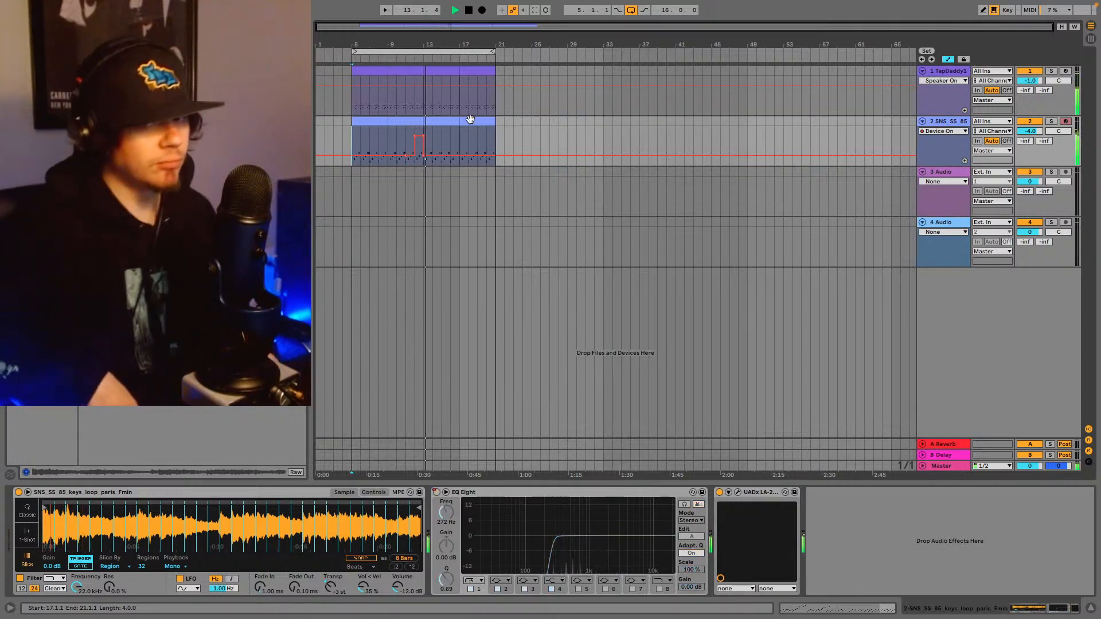
- Copy the keys track's bars 5 to 13, including the EQ automation, over bars 13 to 21
click(374, 100)
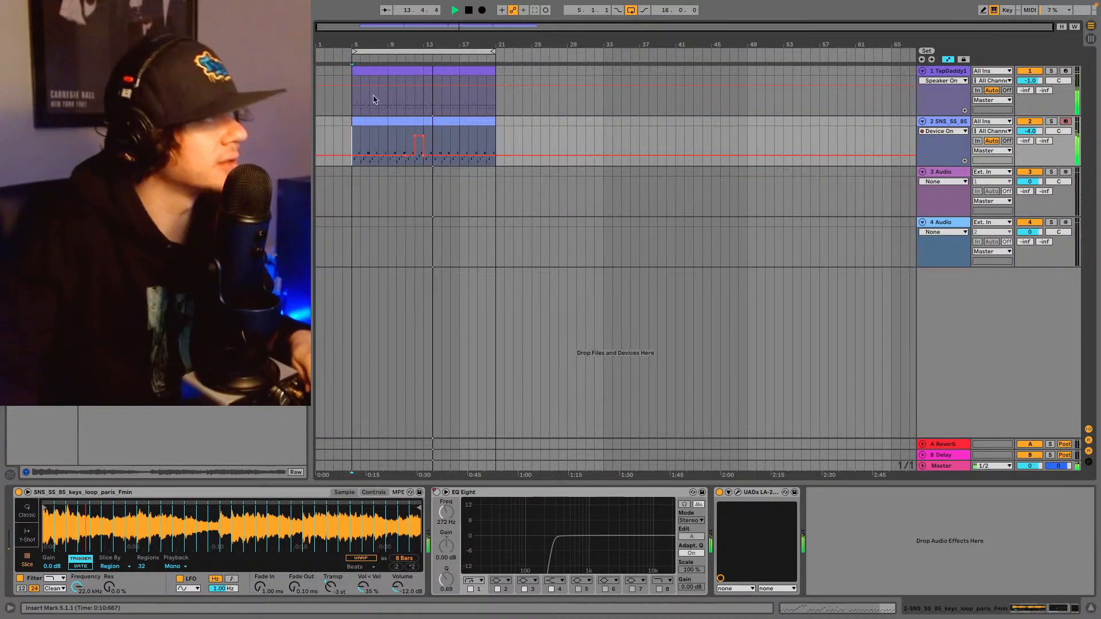
drag(353, 141, 423, 121)
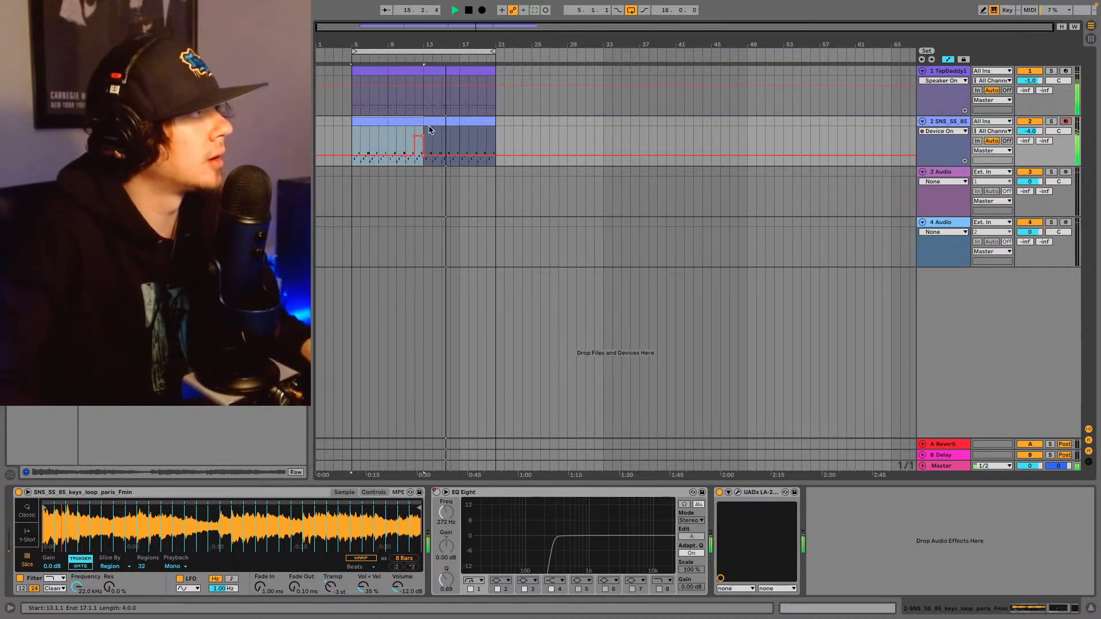
click(425, 170)
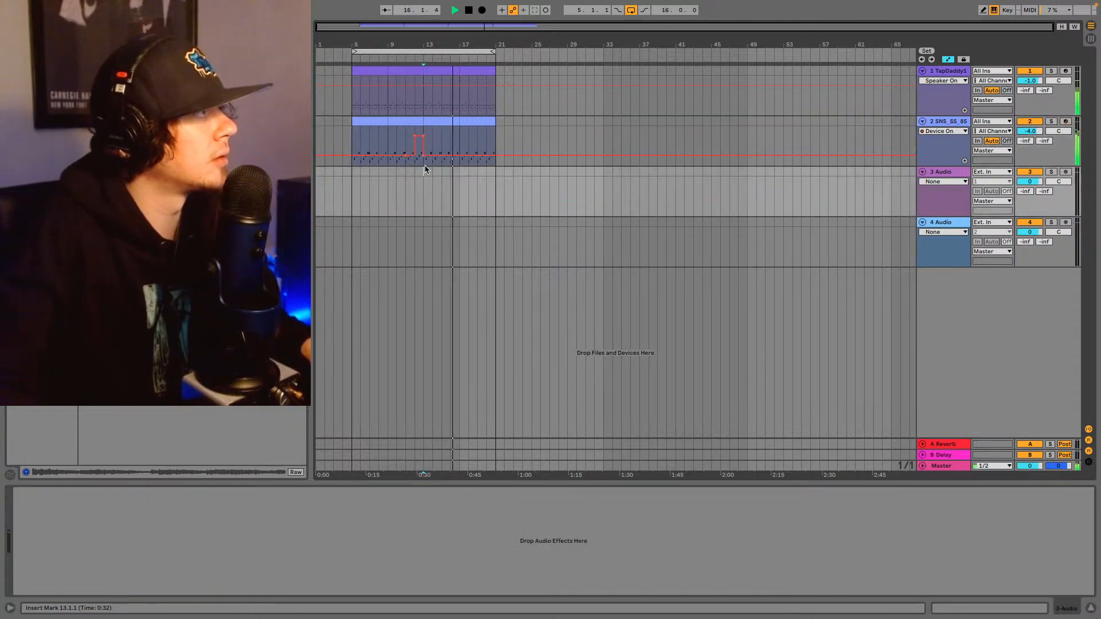
drag(425, 124, 460, 136)
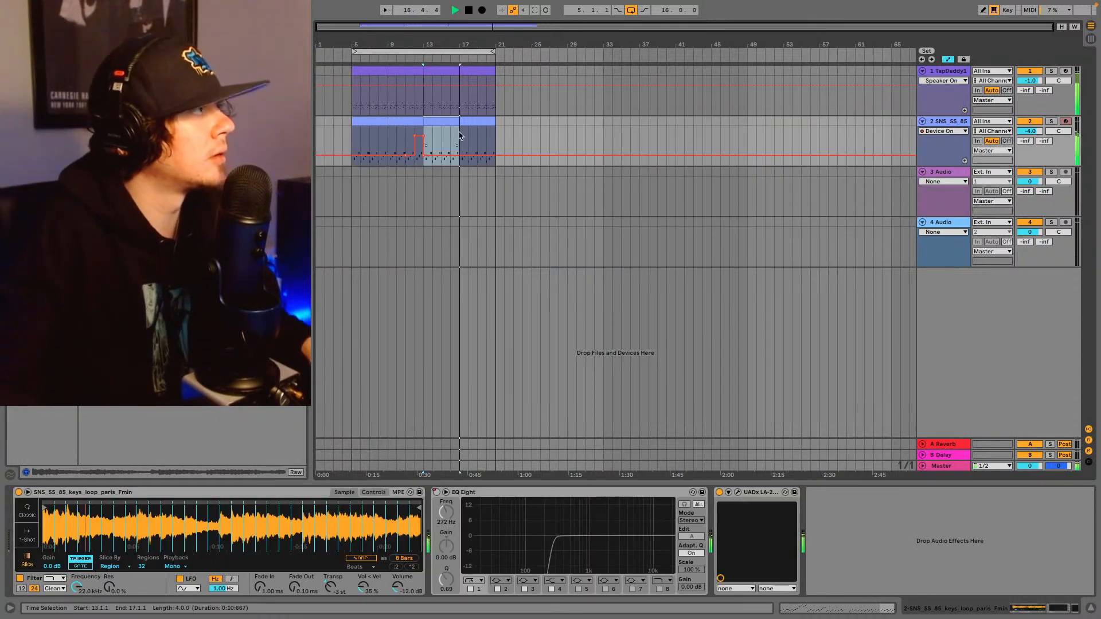
key(super+v)
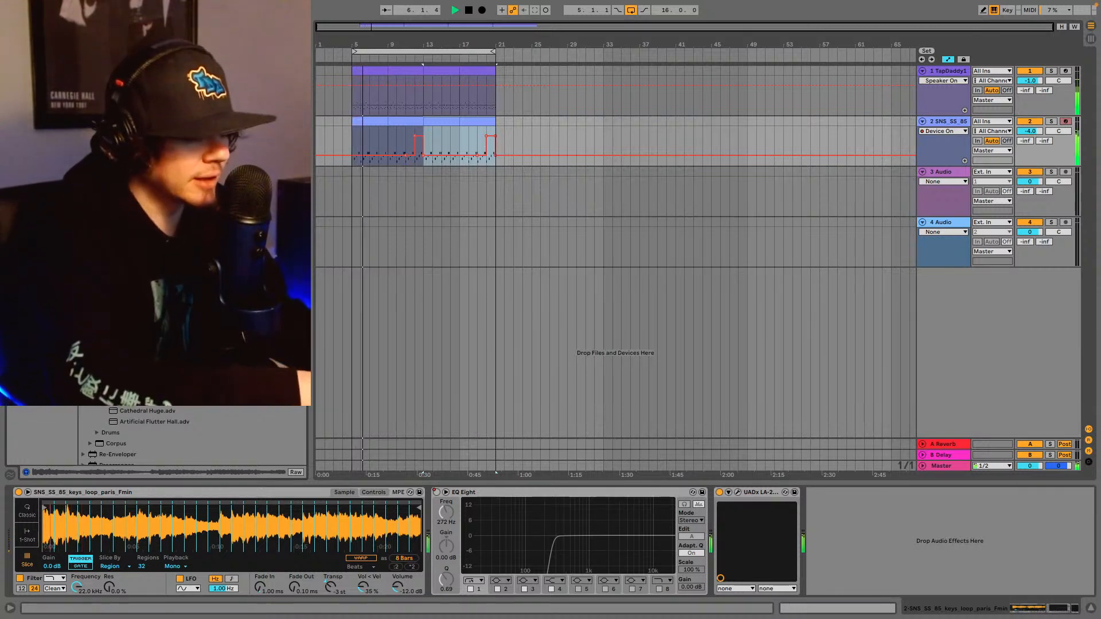
- Insert a MIDI track below the keys loop track and load the Kee Bass instrument onto it
text(rc)
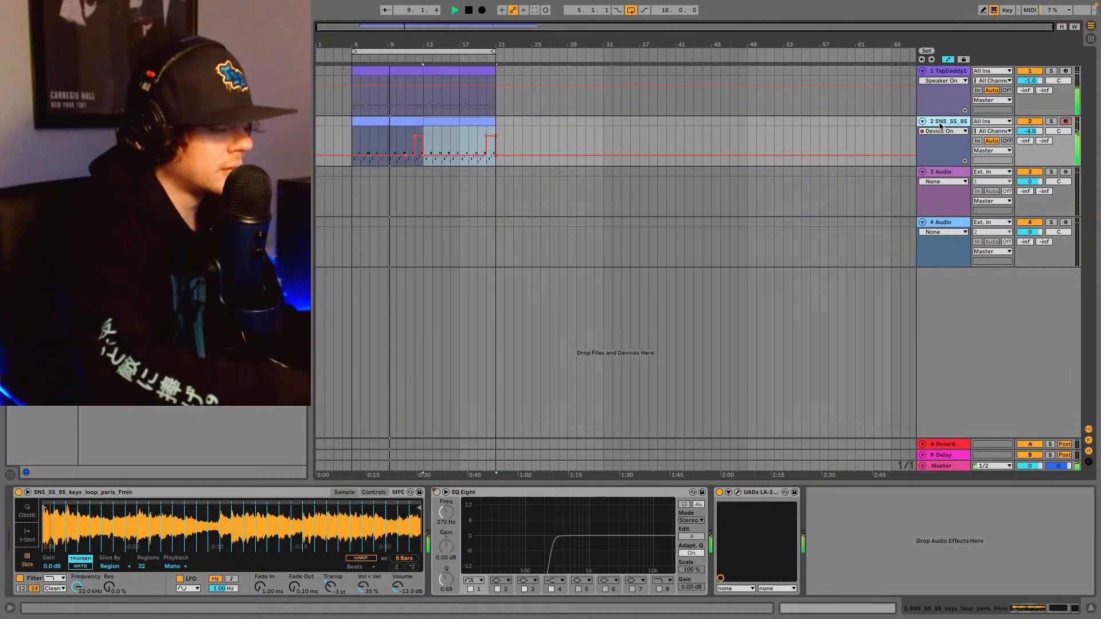
key(ctrl+shift+t)
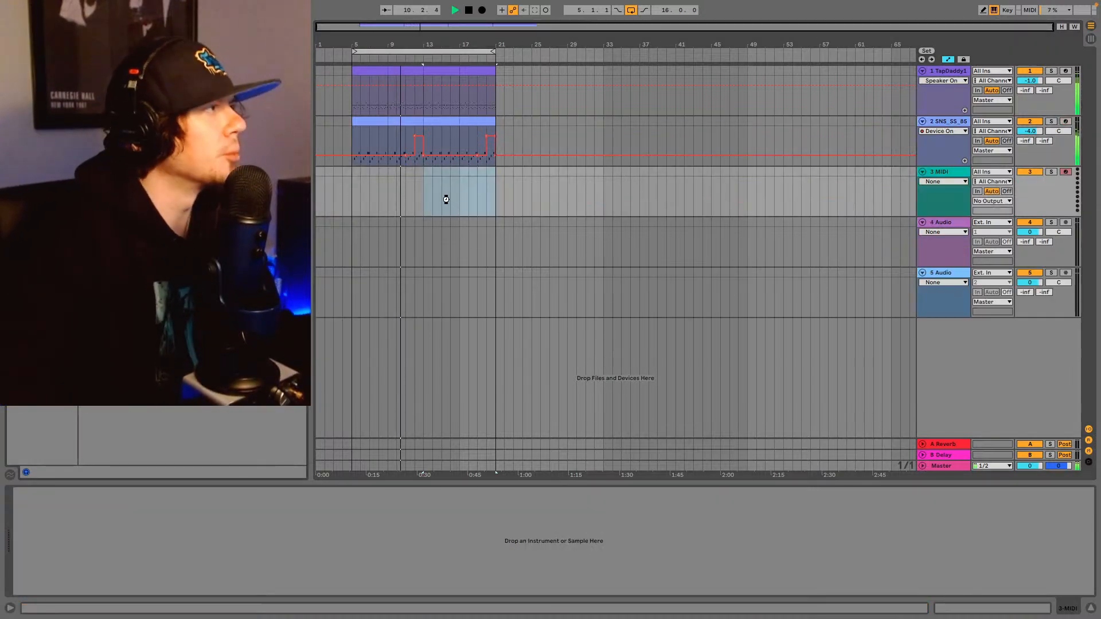
drag(446, 199, 449, 203)
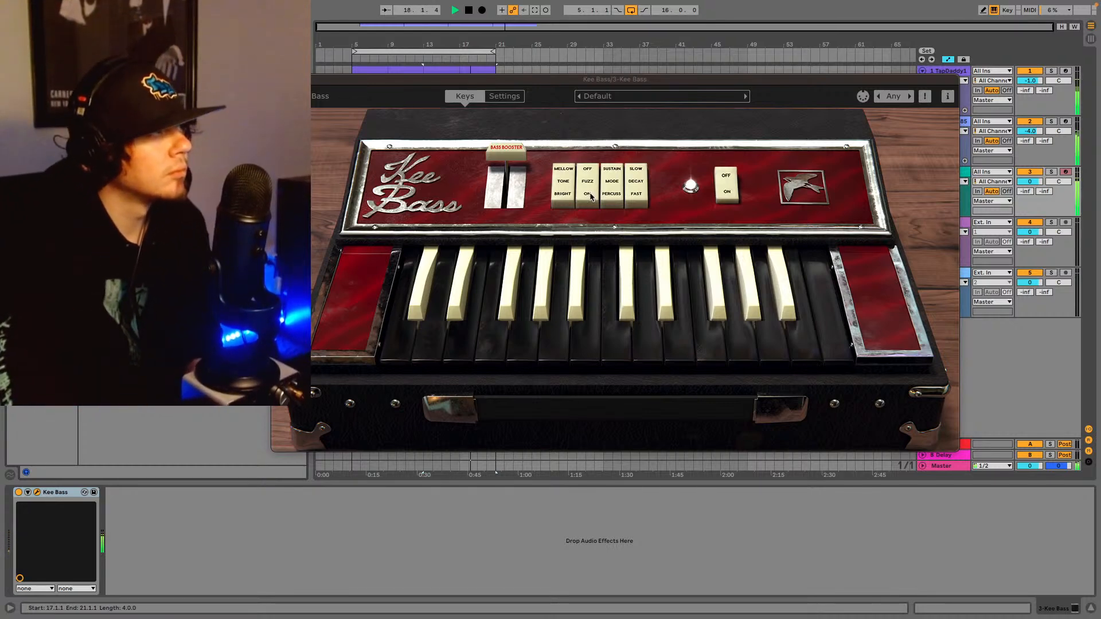
- Set the Kee Bass tone to Bright, review its settings view, and move the plug-in window aside
click(564, 198)
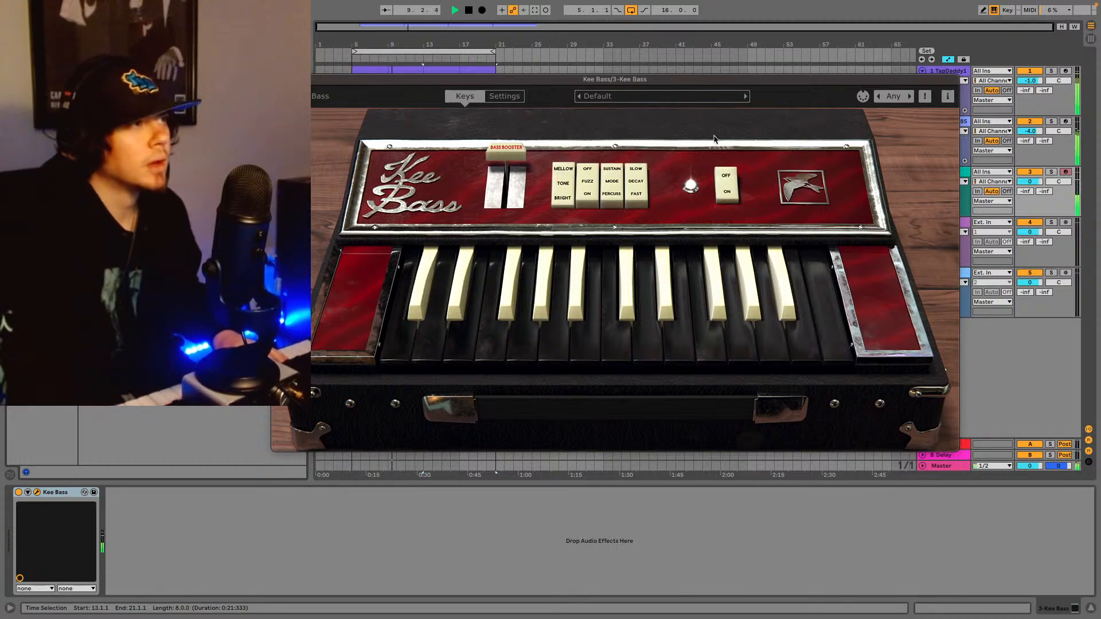
click(514, 100)
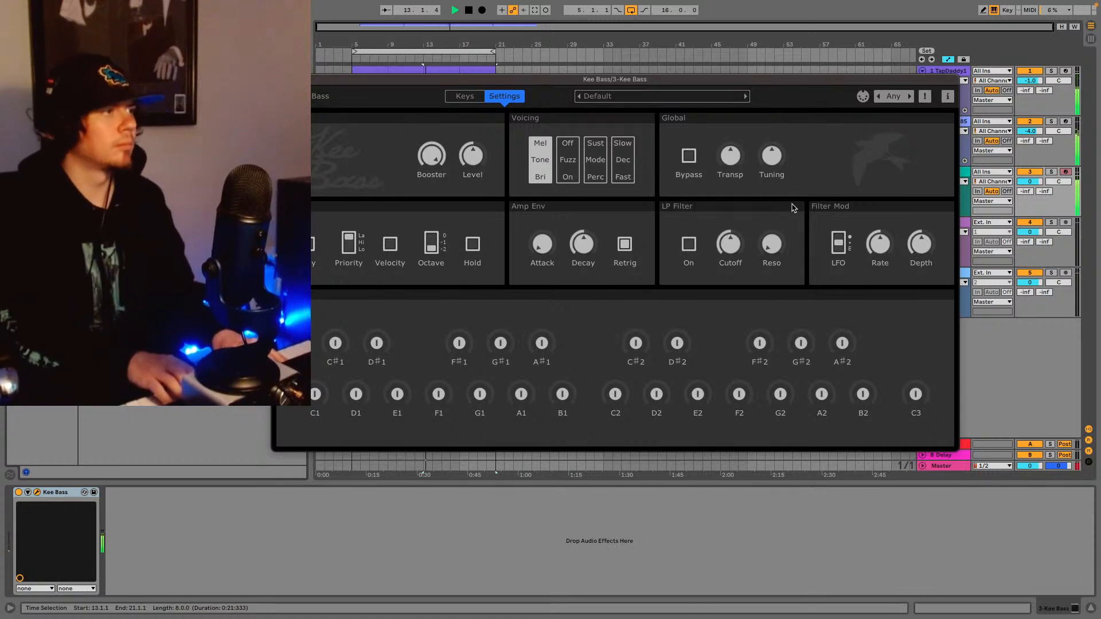
click(465, 96)
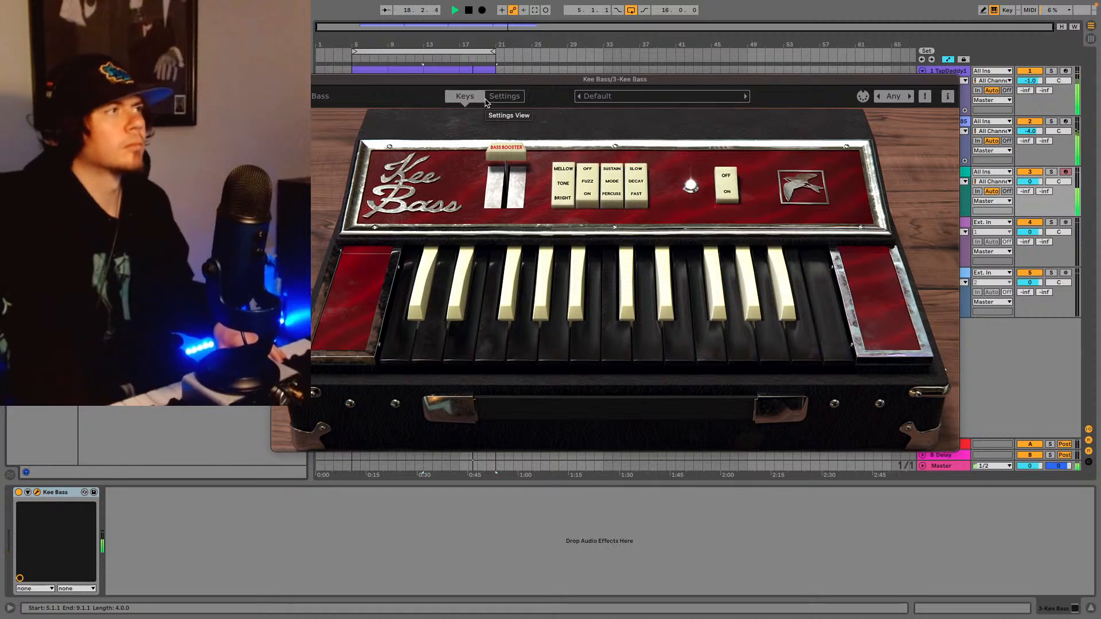
drag(878, 81, 964, 68)
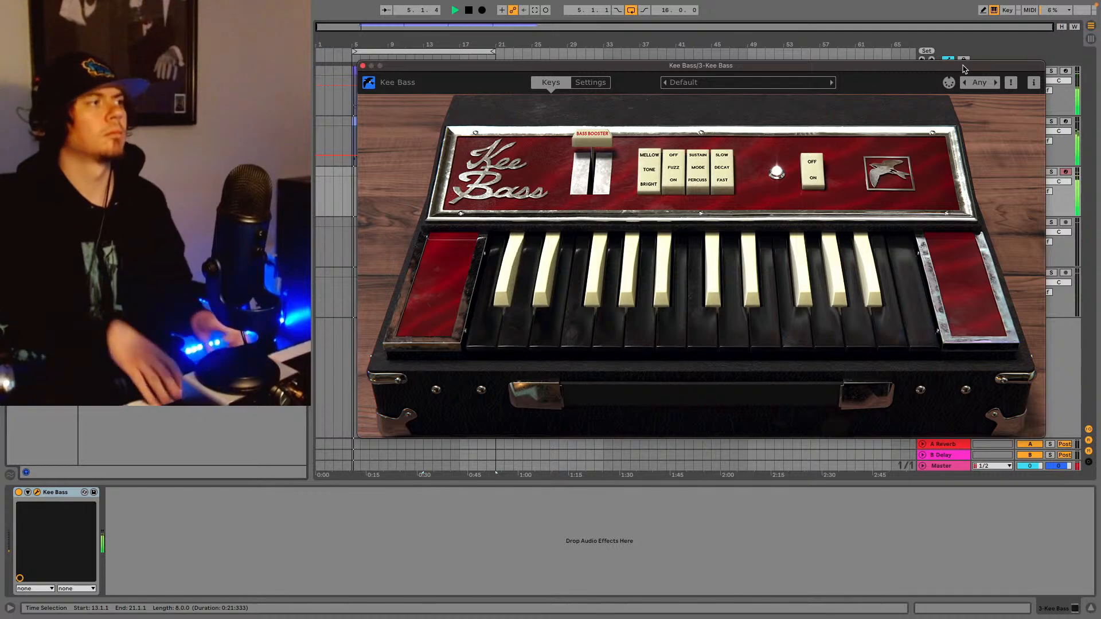
- Capture the played bass line as a MIDI clip on the Kee Bass track and trim it to bars 5 to 21
click(536, 10)
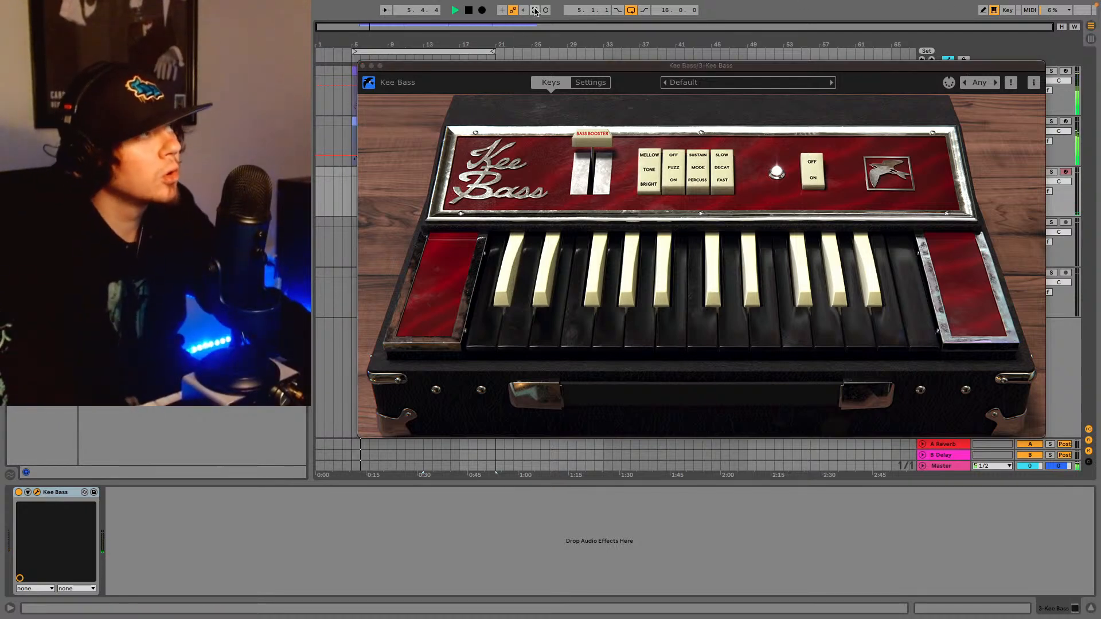
click(365, 66)
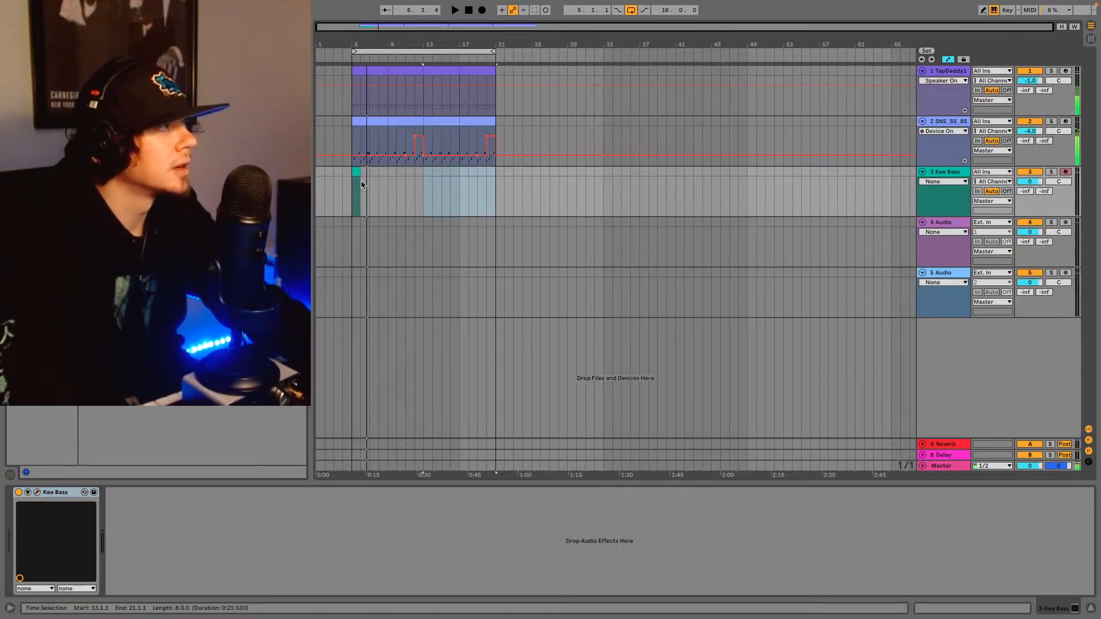
key(space)
mouse_move(356, 171)
mouse_down()
mouse_move(500, 173)
mouse_move(329, 172)
mouse_move(356, 171)
mouse_up()
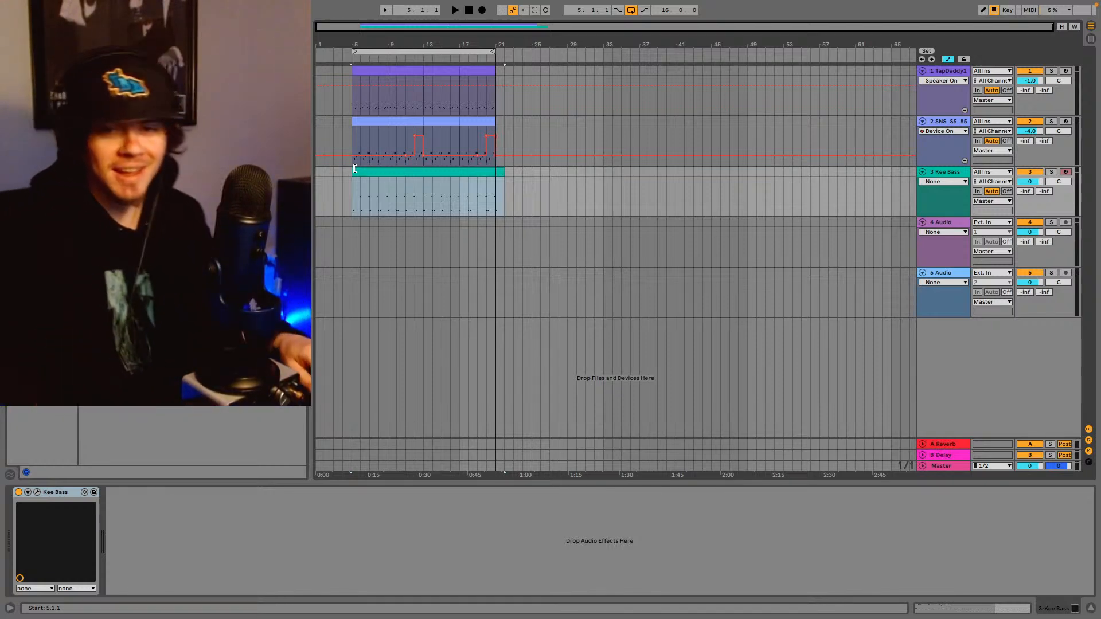
click(361, 198)
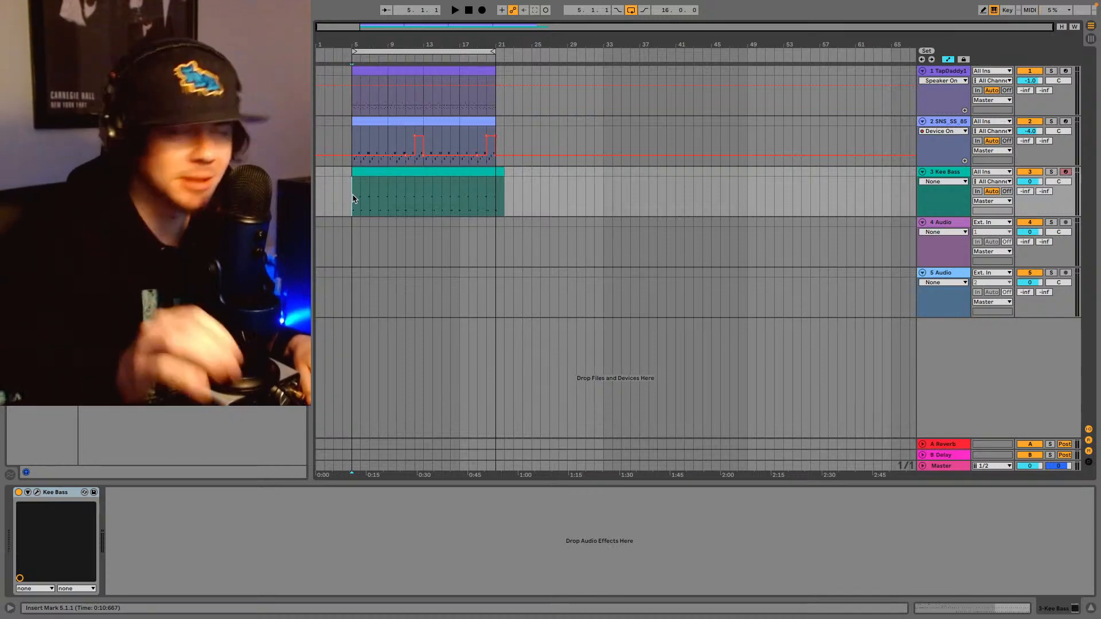
drag(501, 174, 495, 174)
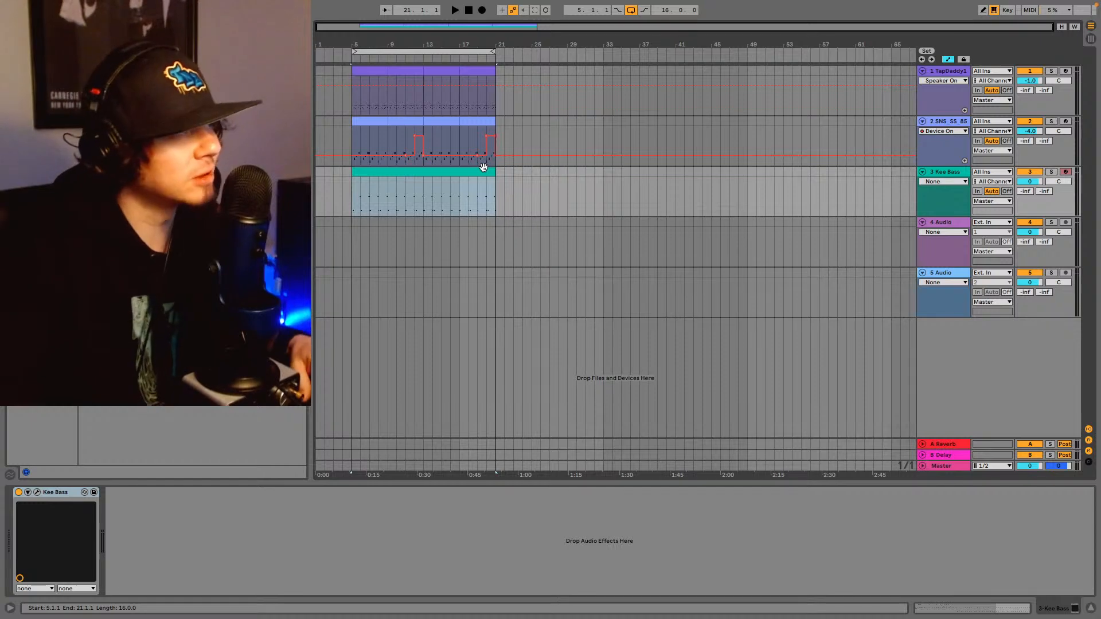
- Trim the start of the Kee Bass clip to bar 13 and set the loop range to bars 13 to 21
click(356, 195)
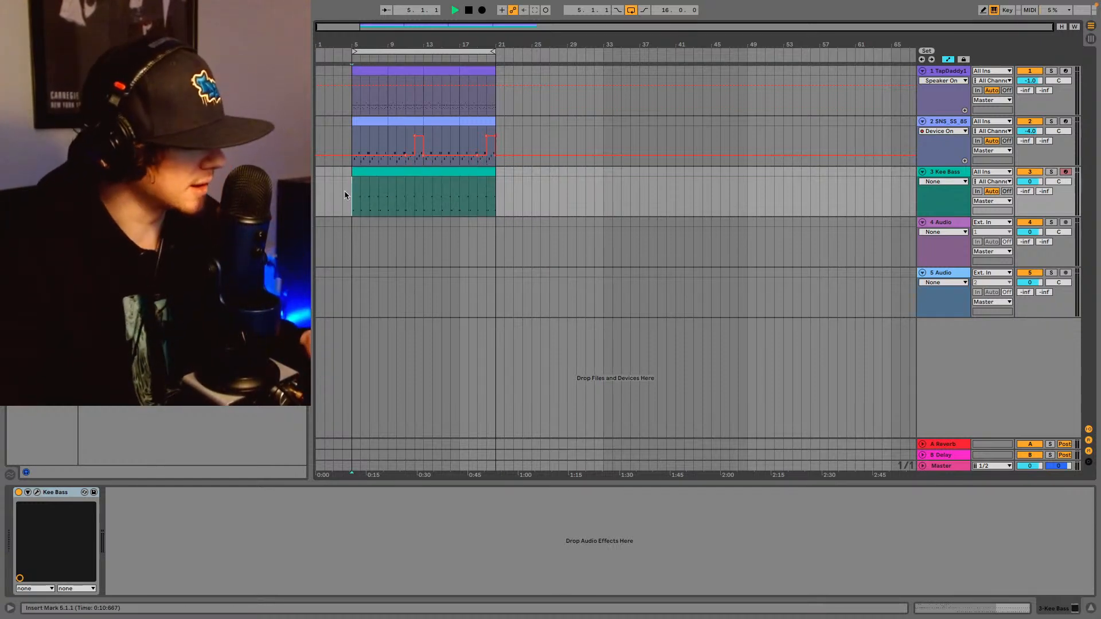
key(space)
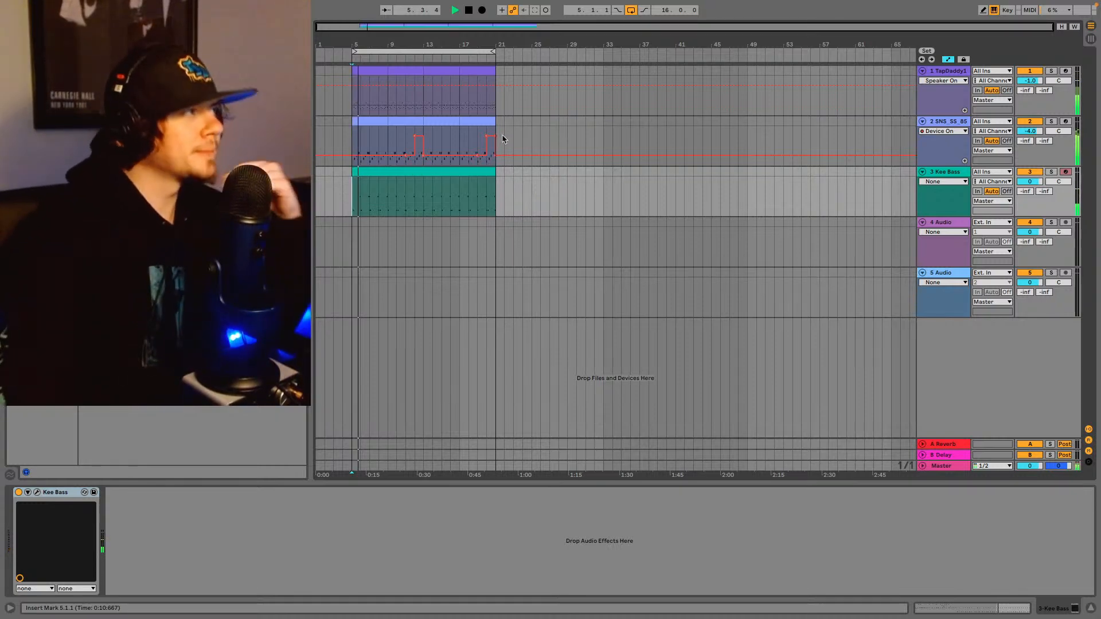
click(468, 173)
key(space)
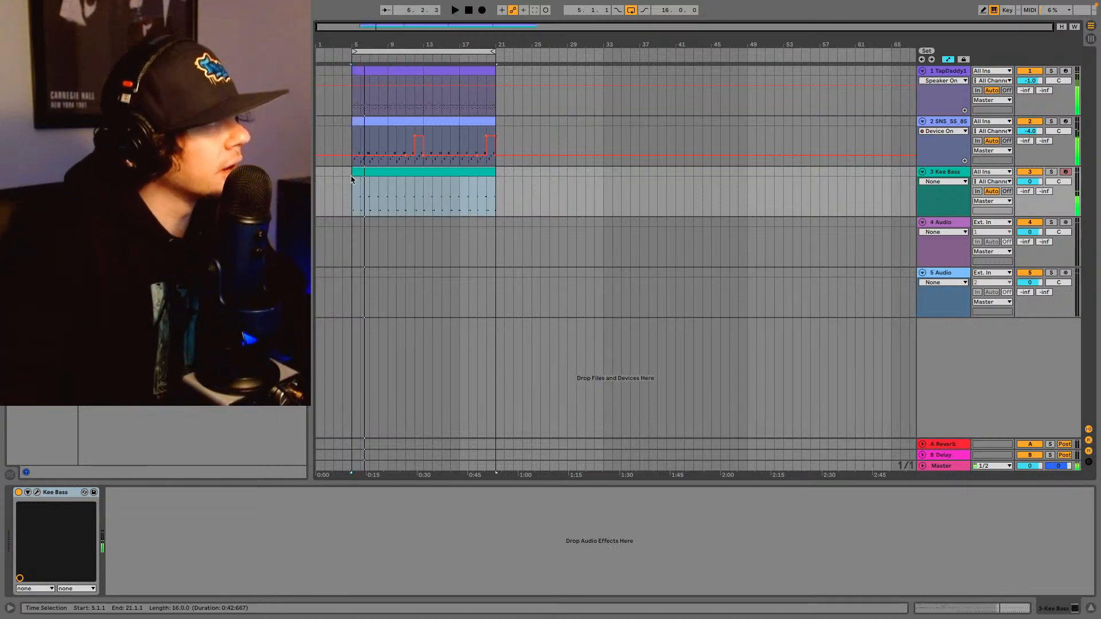
drag(355, 170, 424, 171)
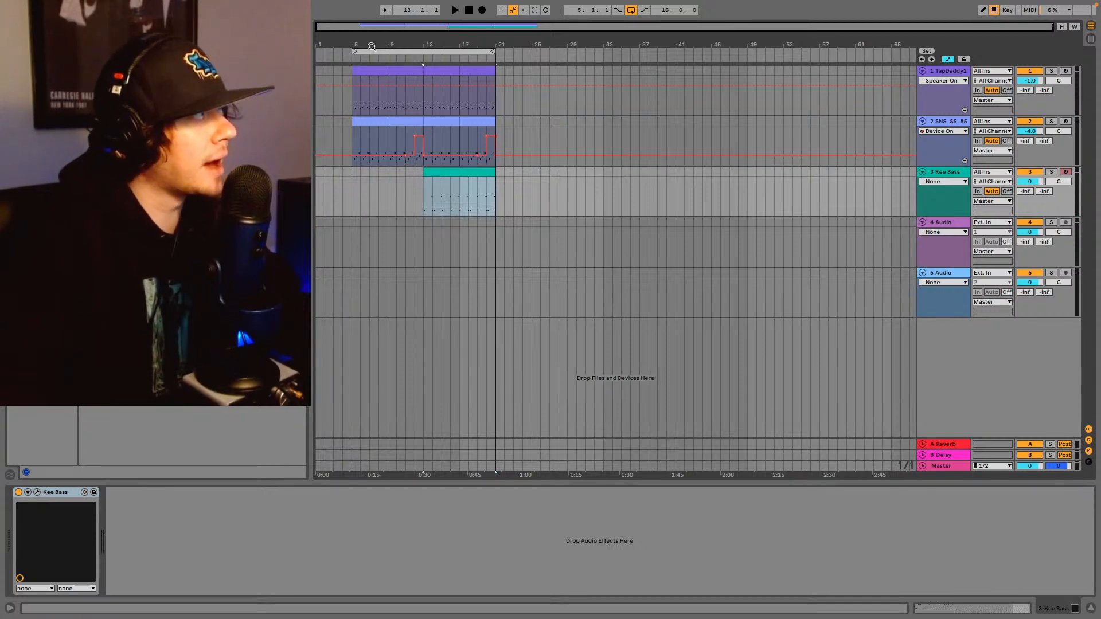
drag(354, 52, 425, 52)
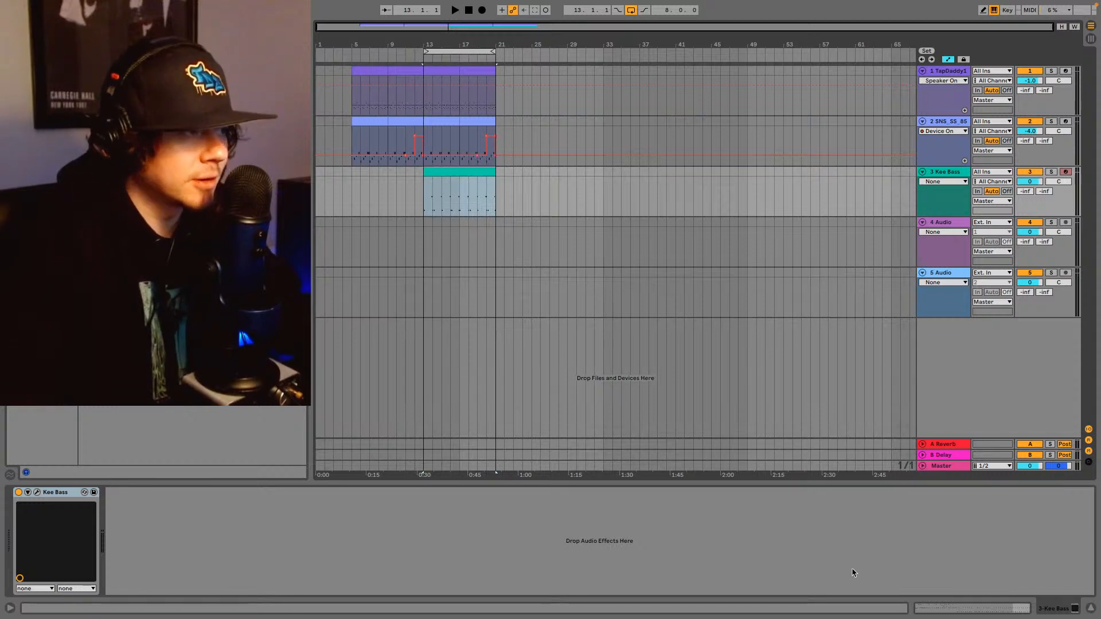
- Open the Kee Bass clip's notes and play the looped section to check the bass line
key(shift+Tab)
key(space)
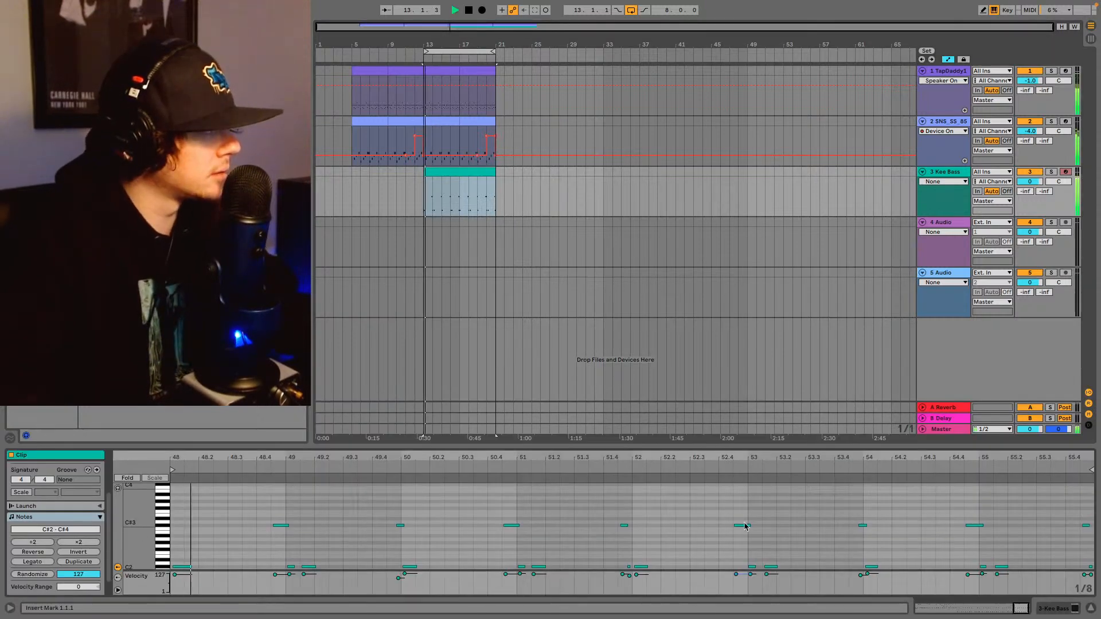
scroll(745, 526, down, 2)
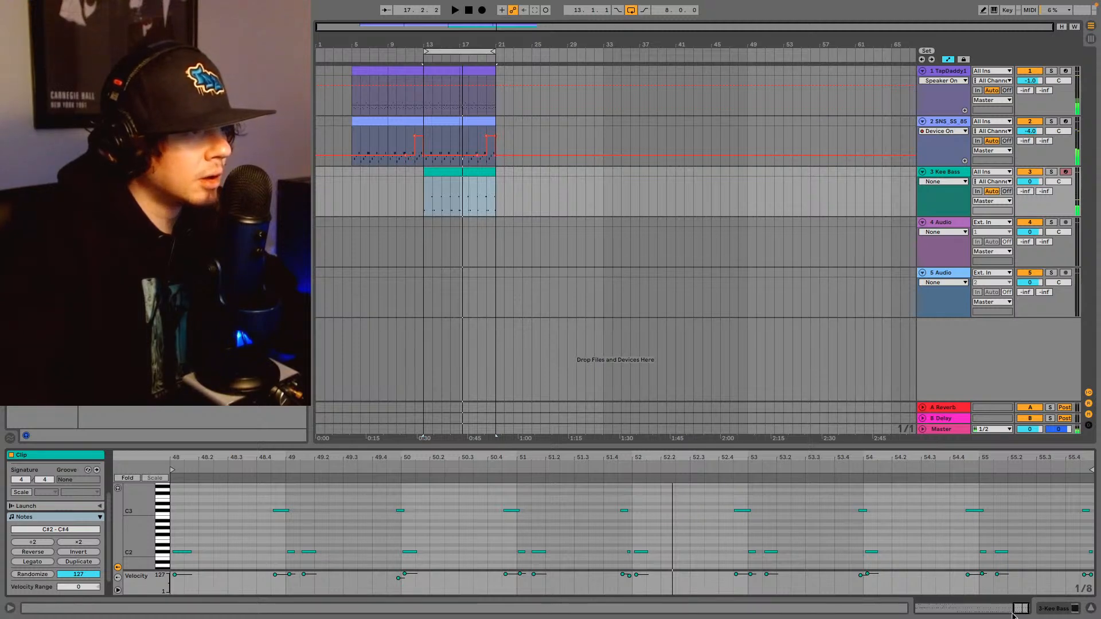
- Shorten the C#3 note just before bar 52 in the Kee Bass clip and nudge the two following C#2 notes earlier
drag(1020, 609, 1020, 618)
click(766, 511)
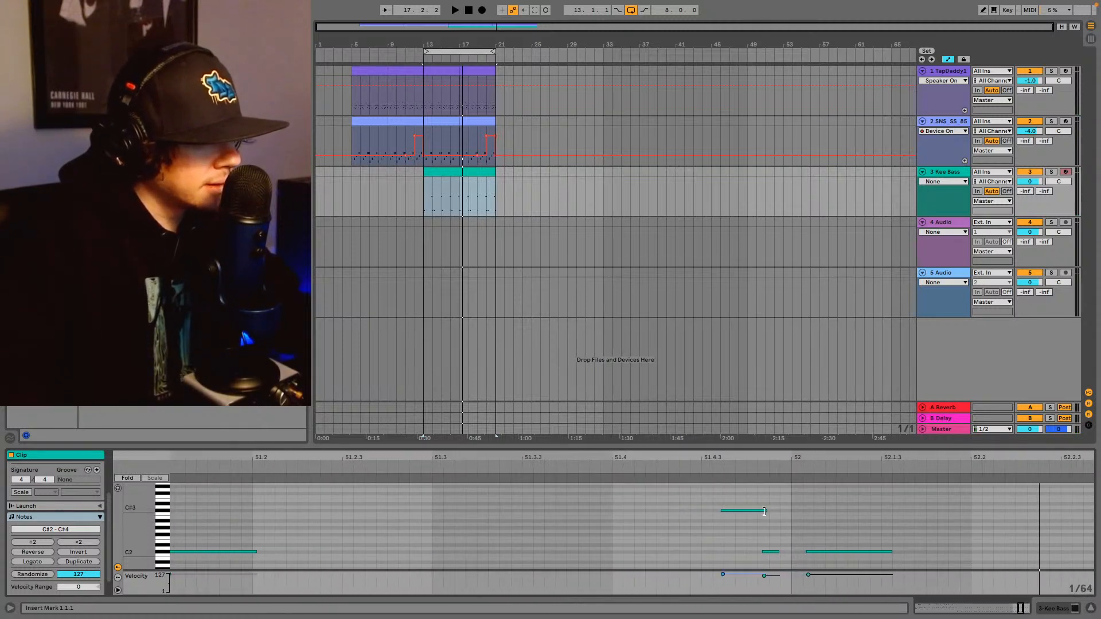
drag(763, 512, 759, 511)
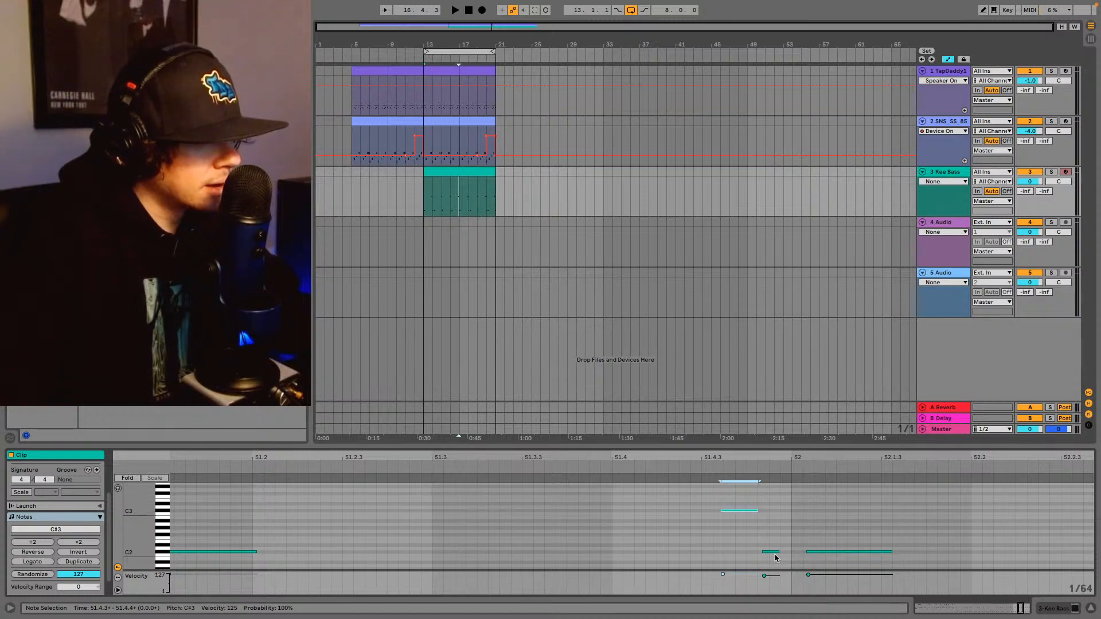
drag(772, 553, 799, 554)
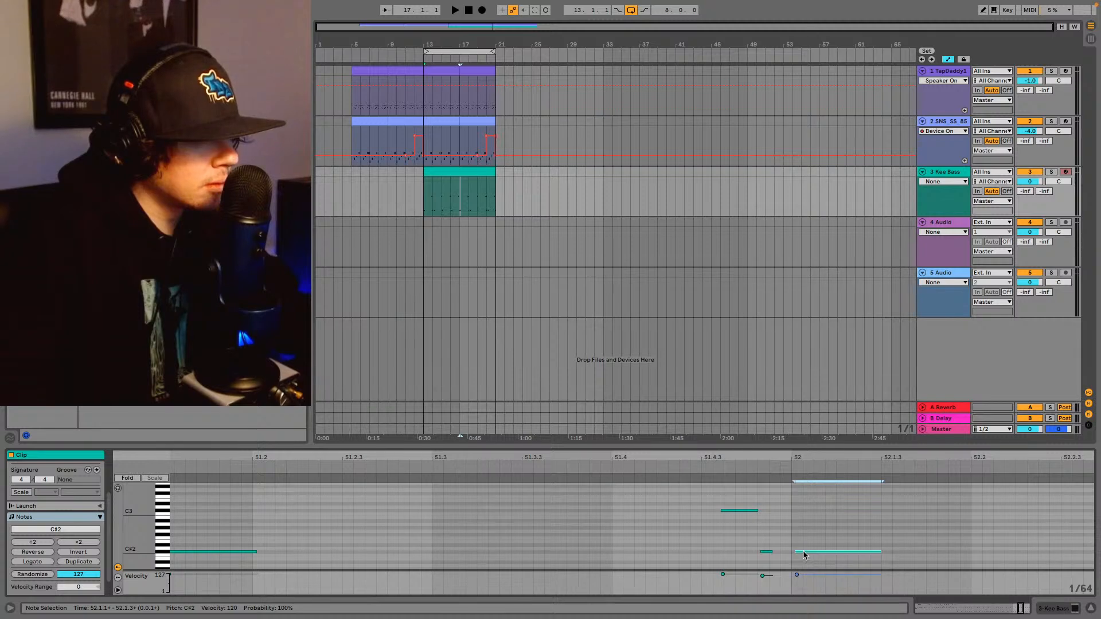
key(space)
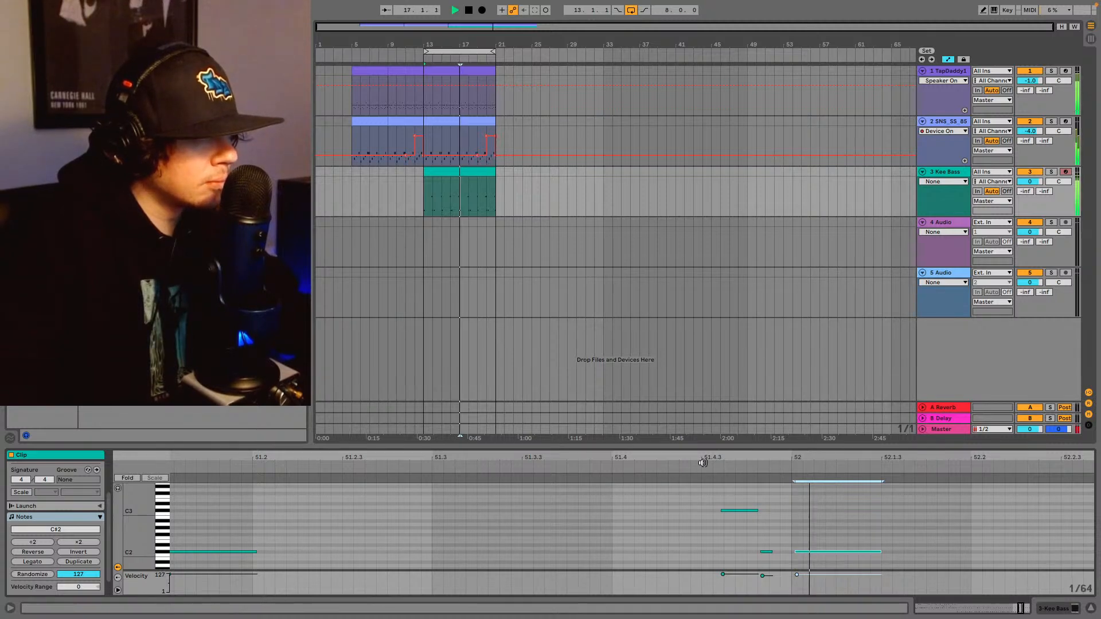
click(770, 552)
click(711, 467)
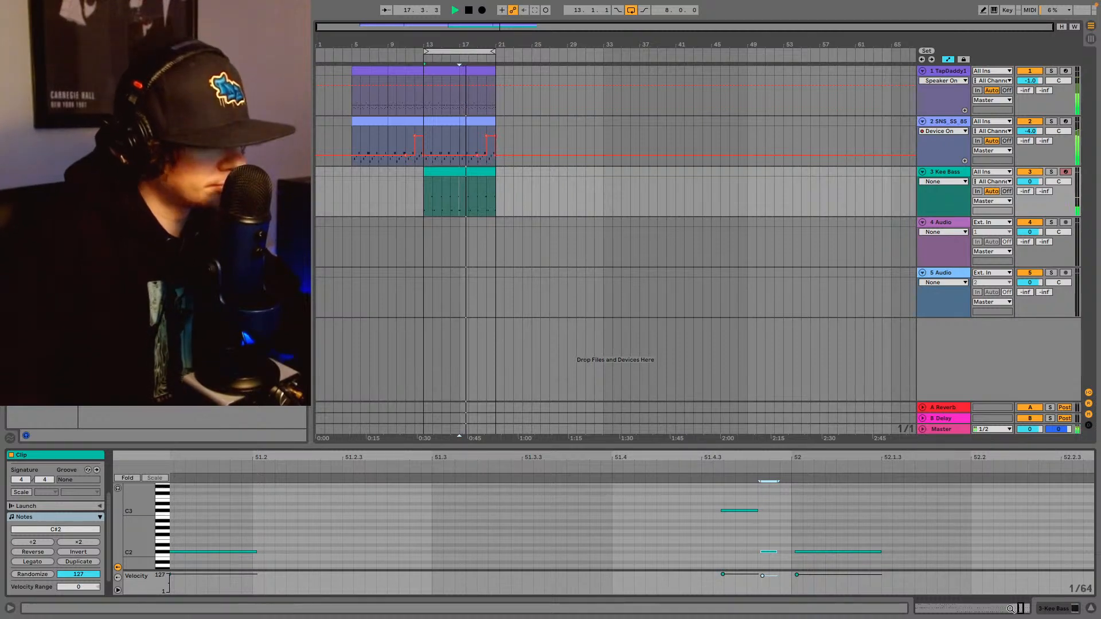
- Play the loop back to check the timing of the Kee Bass notes against the drums
drag(1021, 609, 1021, 566)
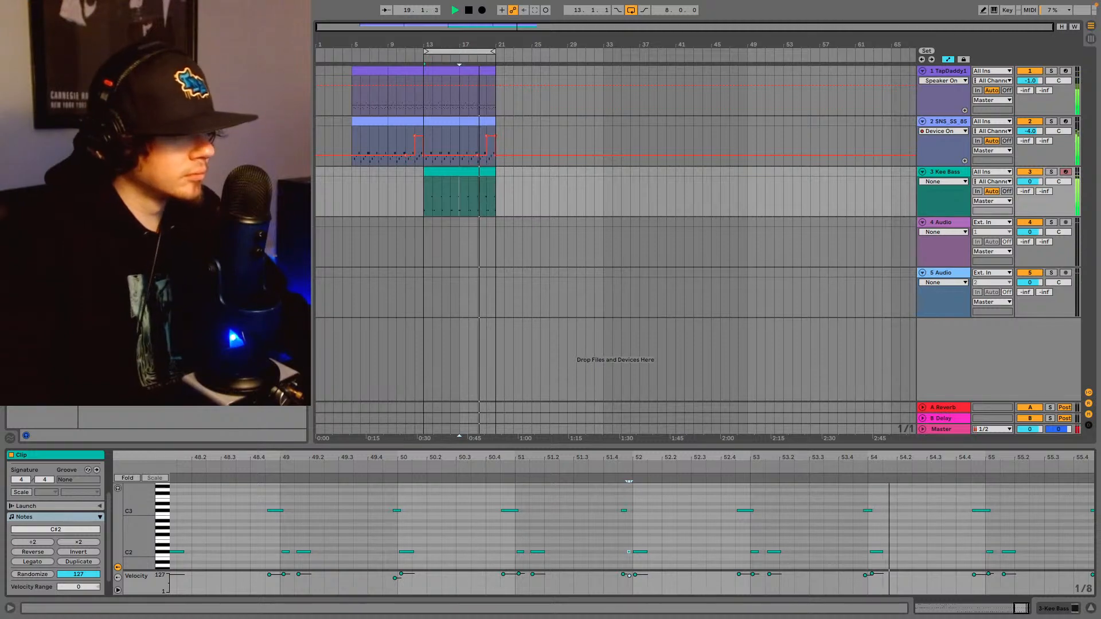
key(space)
key(space)
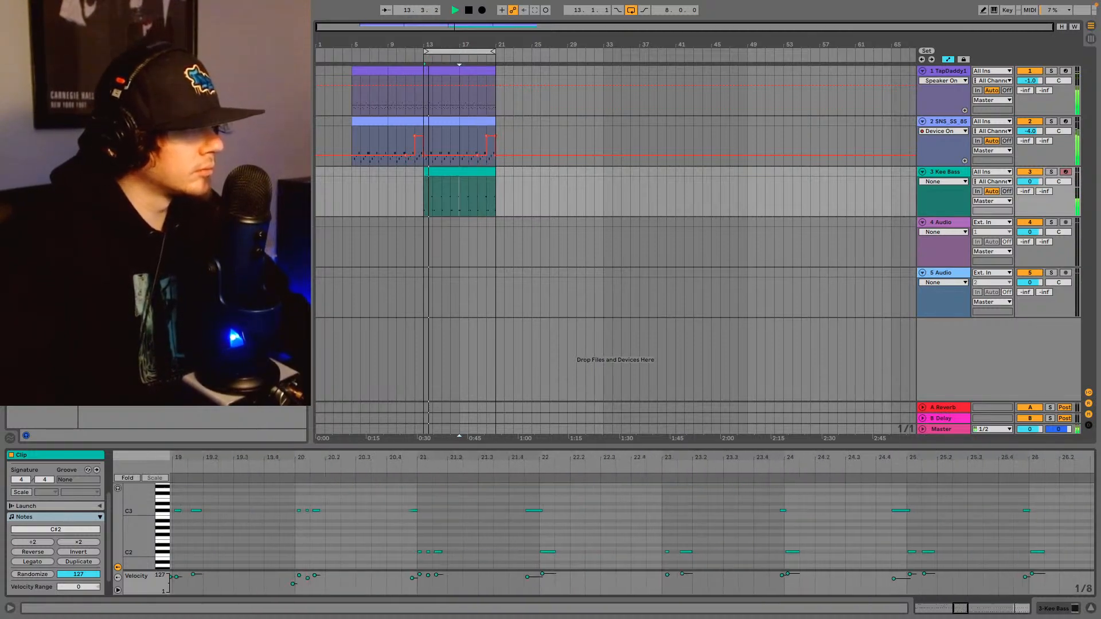
drag(972, 608, 1013, 608)
key(space)
- Add the UADx LA-2A Tube Compressor after the instrument on the Kee Bass track and place its window in view
click(933, 173)
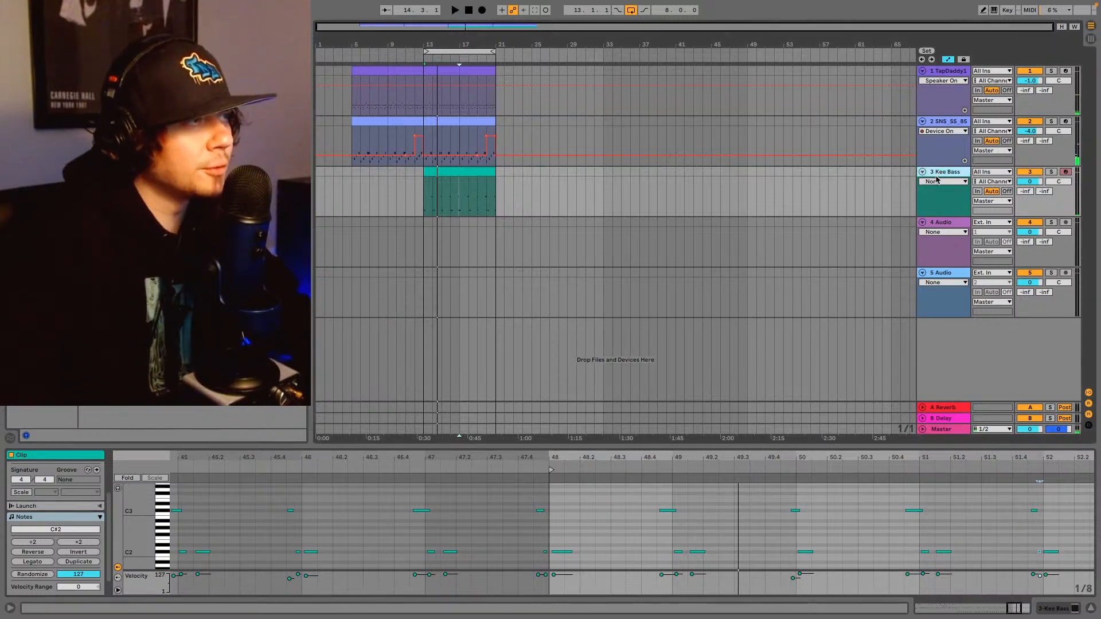
click(1043, 610)
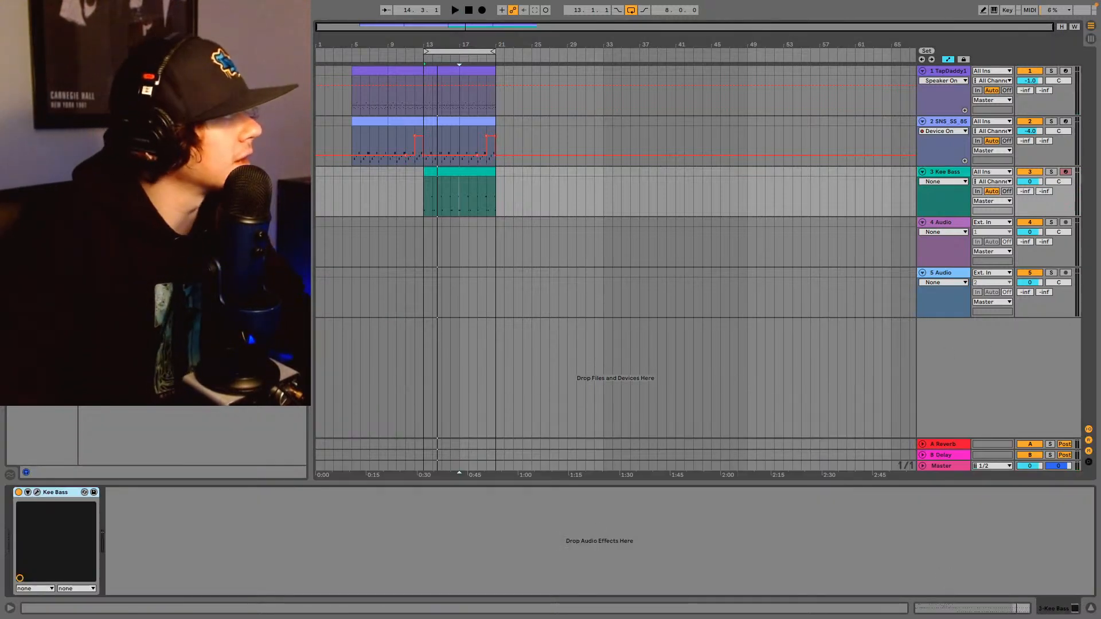
key(super+f)
text(izotope)
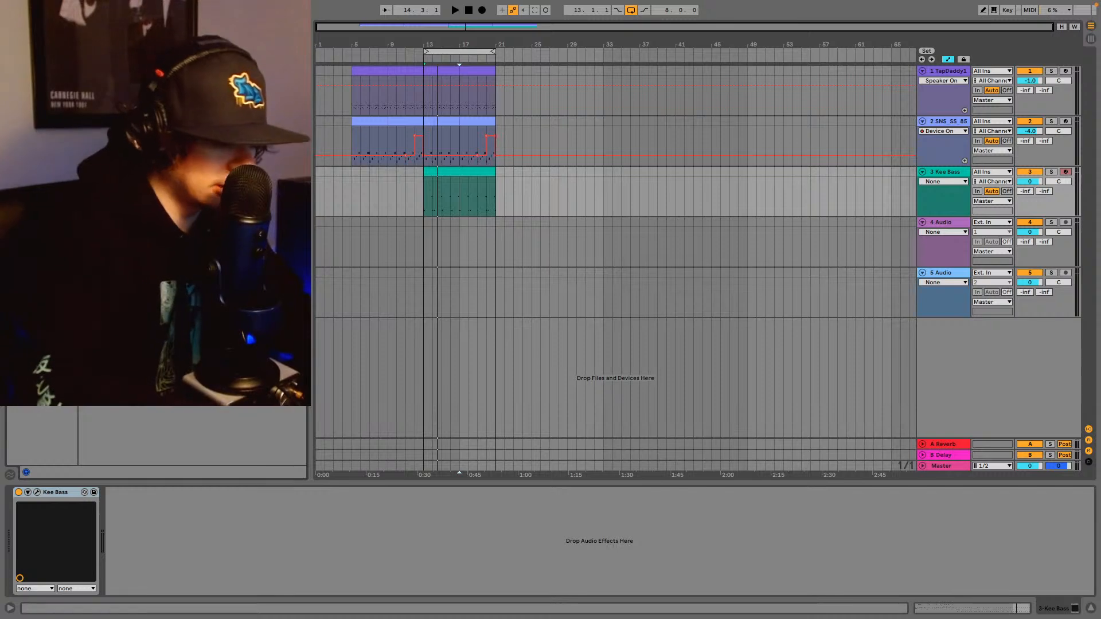
text( ozone)
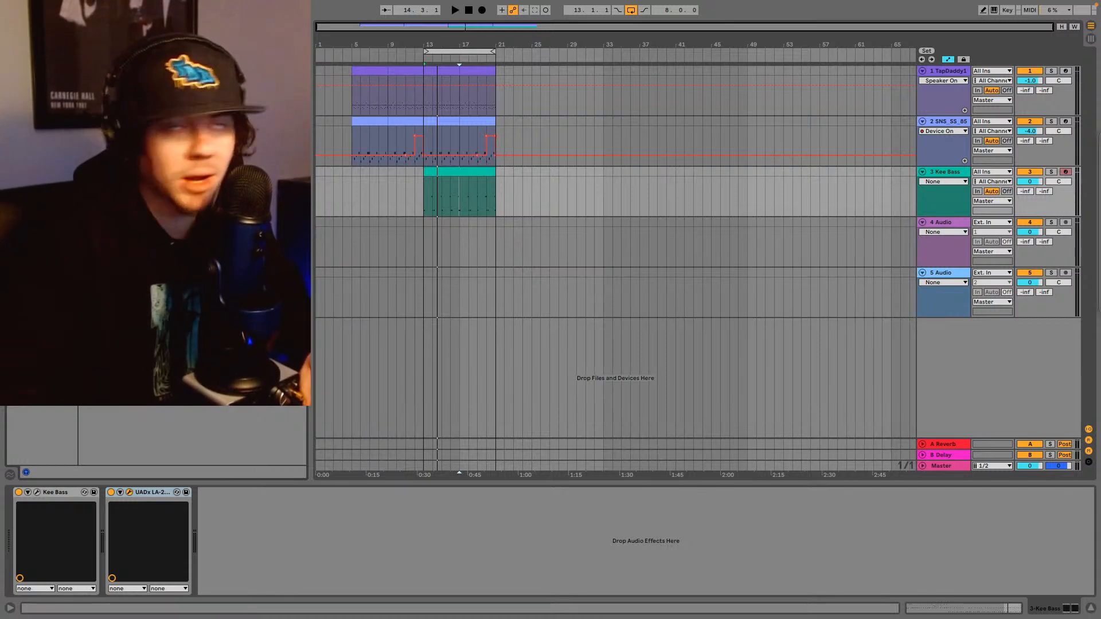
drag(251, 9, 509, 106)
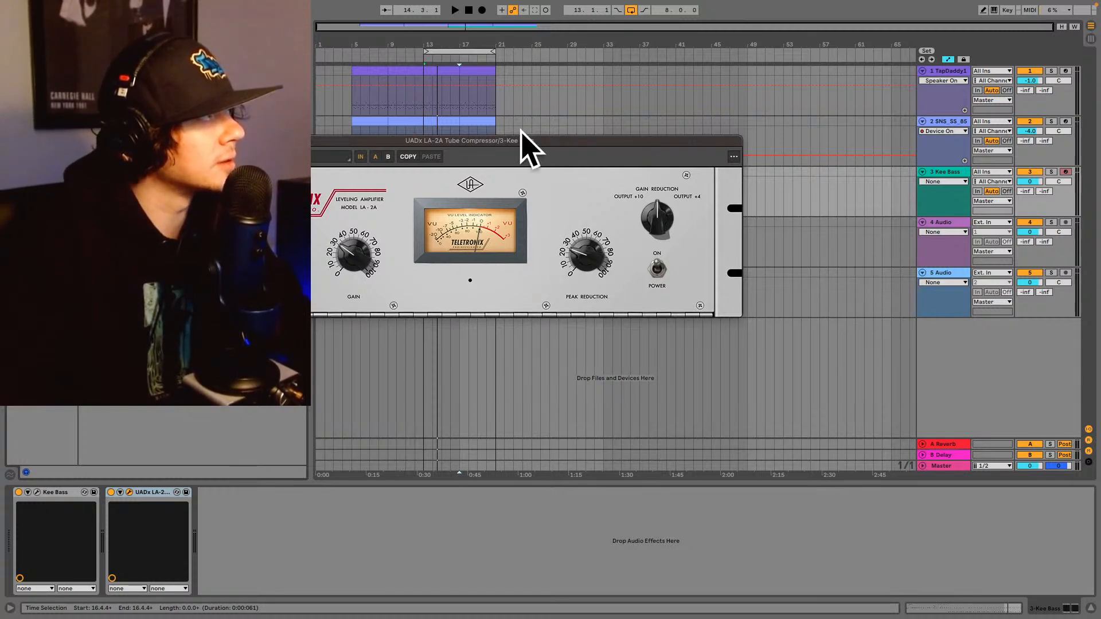
drag(529, 142, 450, 221)
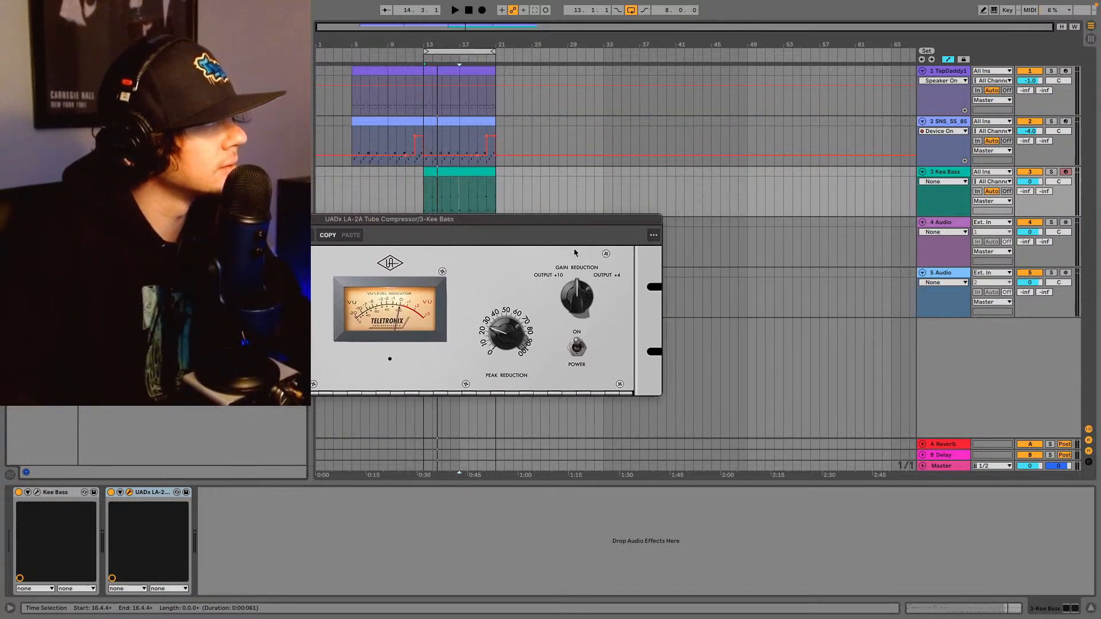
- Fine-tune the LA-2A's peak reduction while the loop plays, and set the Kee Bass track volume to -2.0 dB
key(space)
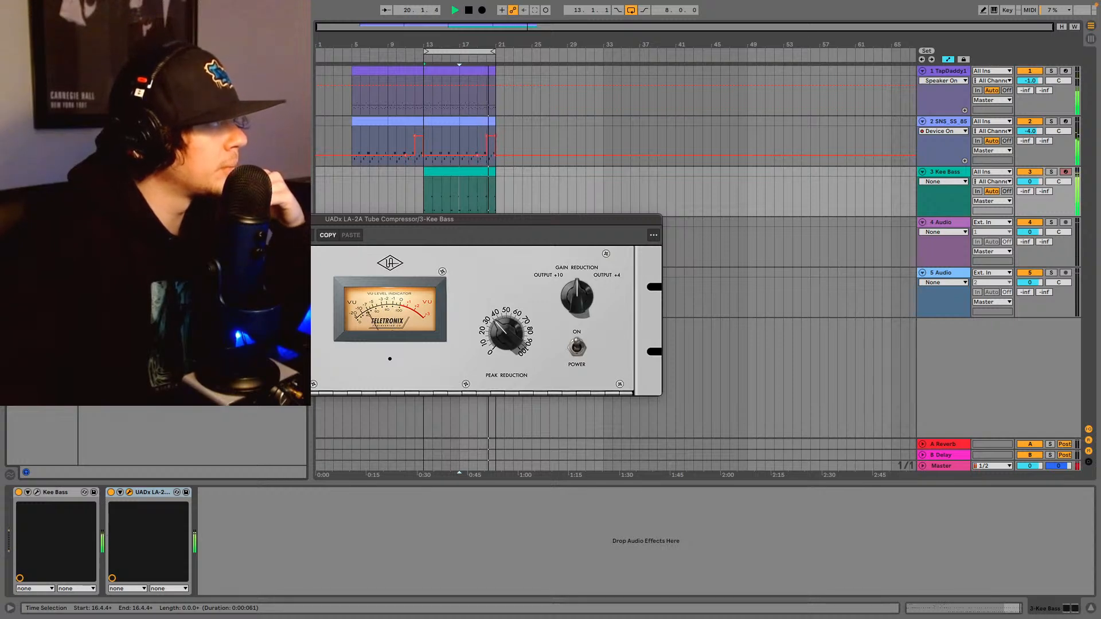
click(124, 220)
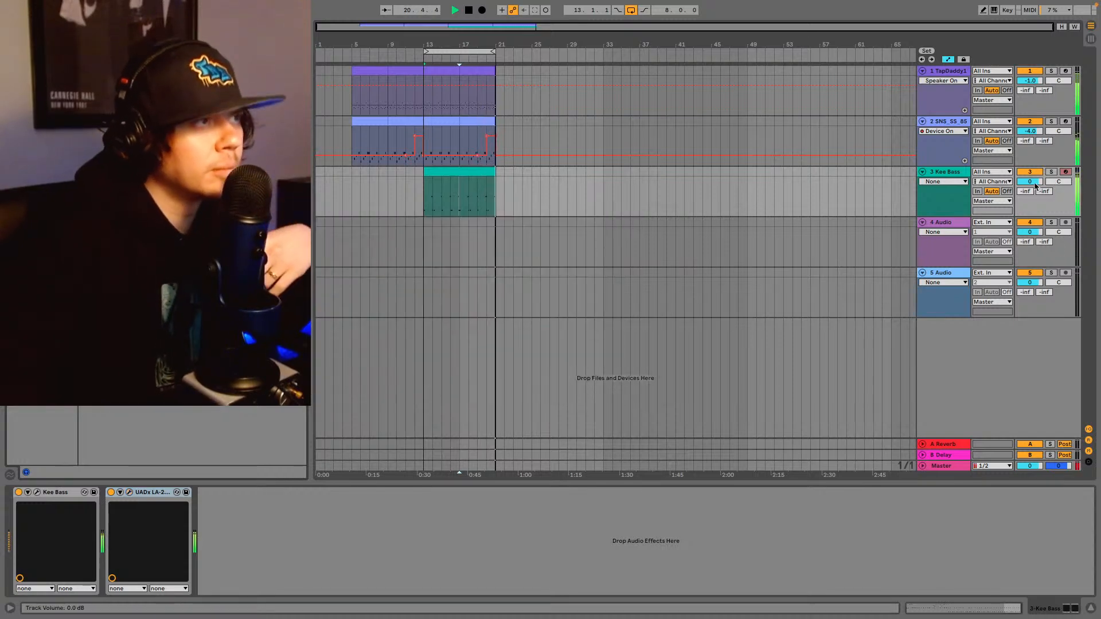
drag(1034, 184, 1035, 187)
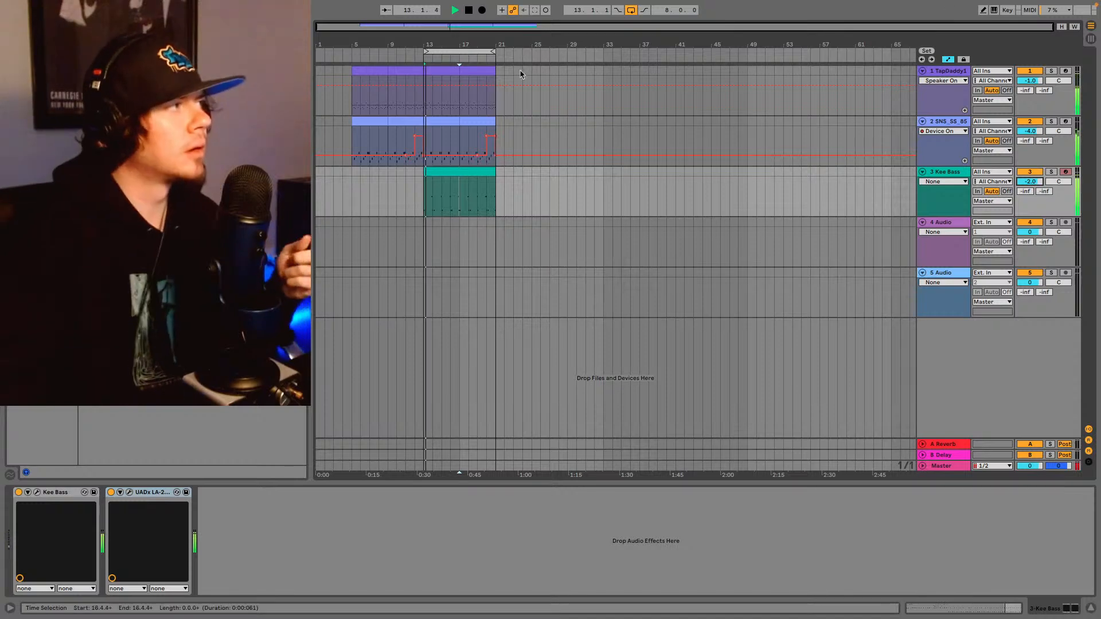
- Open the Kee Bass clip's notes and nudge the C#2 note at bar 48 and the three notes around bar 49 slightly earlier
click(455, 171)
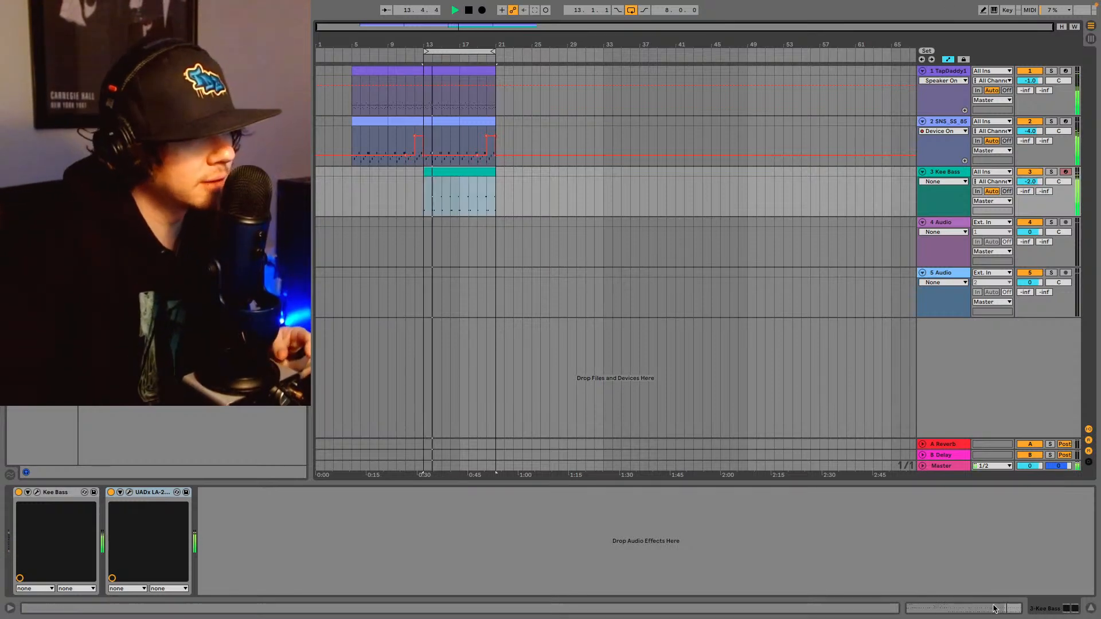
key(shift+Tab)
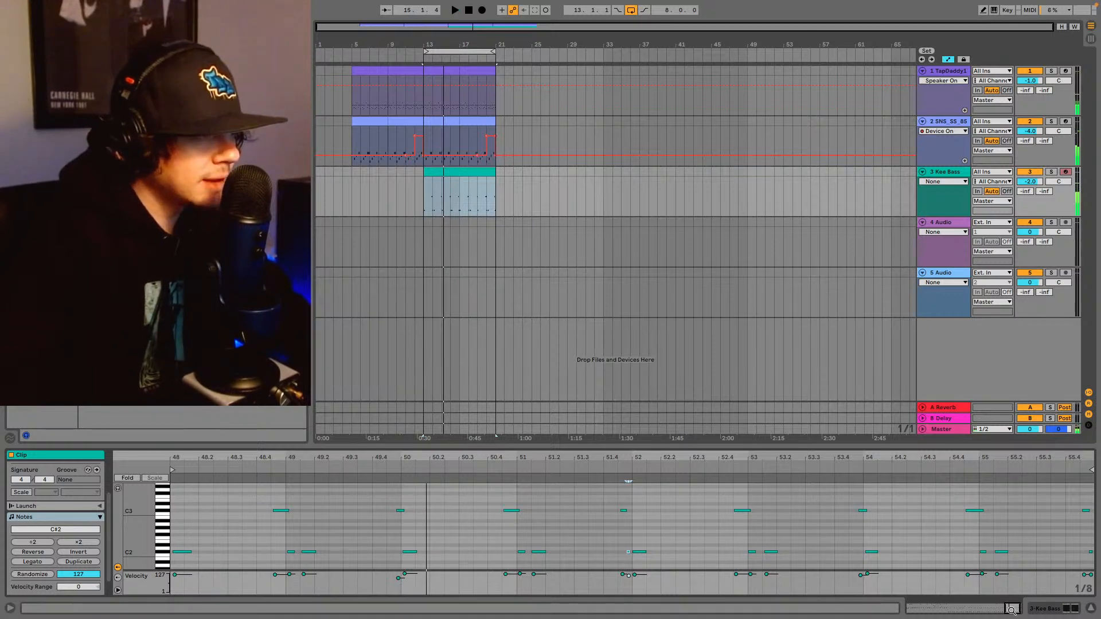
drag(1012, 611, 1006, 618)
key(space)
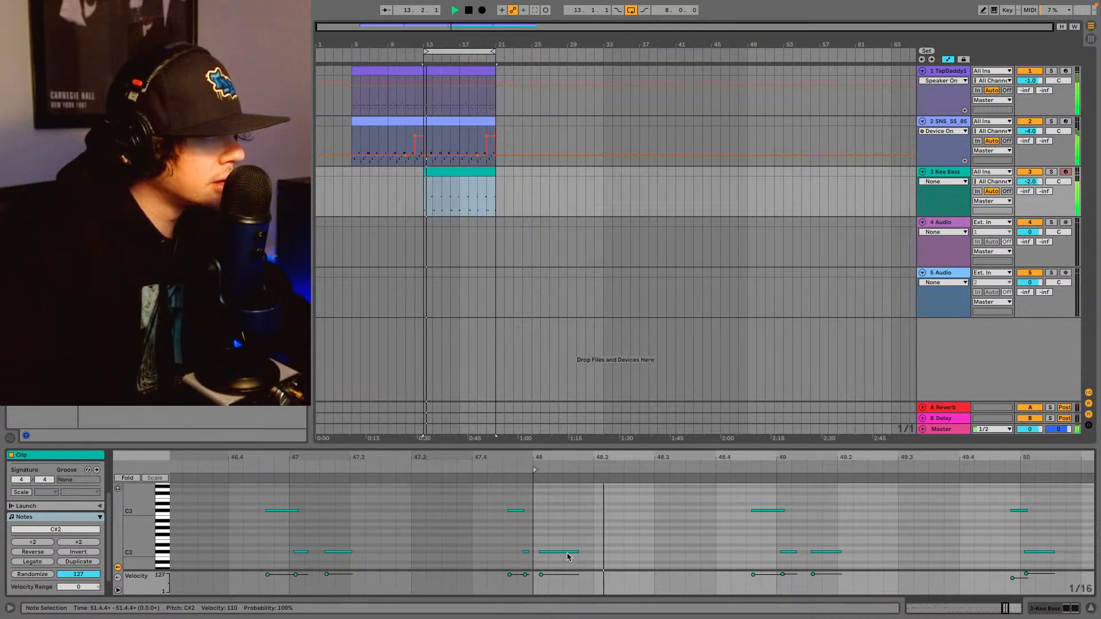
key(space)
click(567, 553)
key(space)
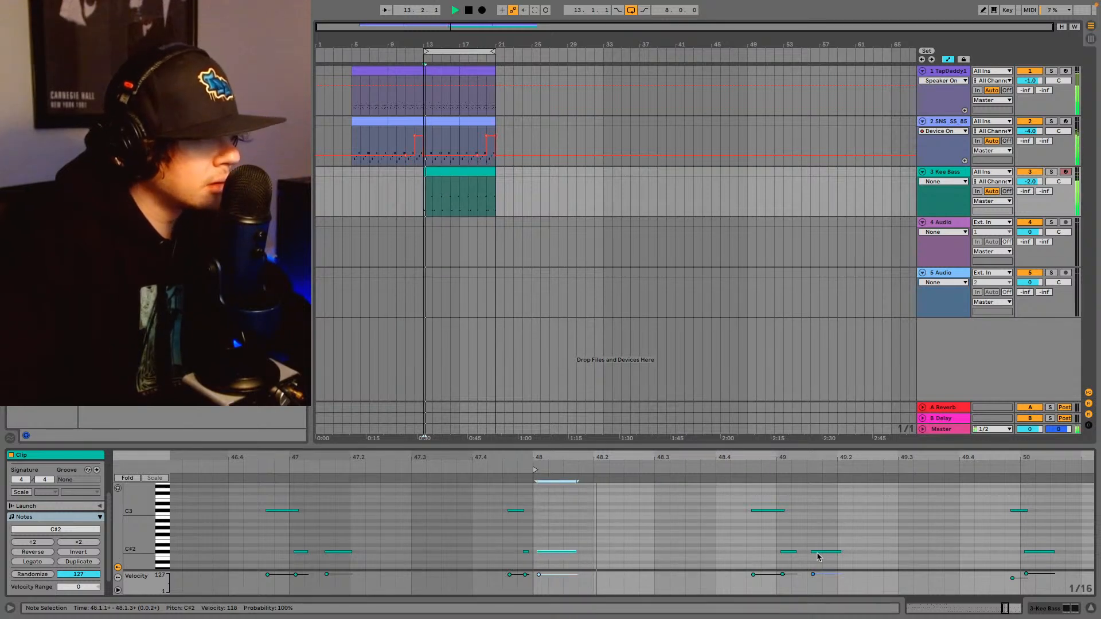
drag(830, 563, 775, 507)
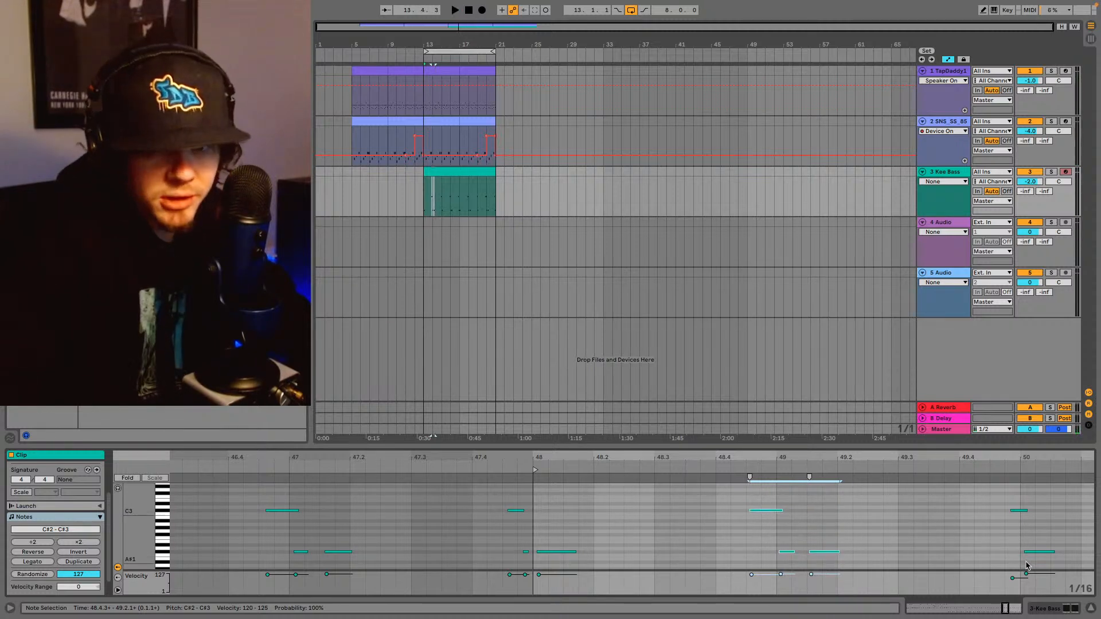
- Nudge the C#2 note at 53.1.3 and the C#3 and C#2 pair around bar 54 slightly earlier
key(space)
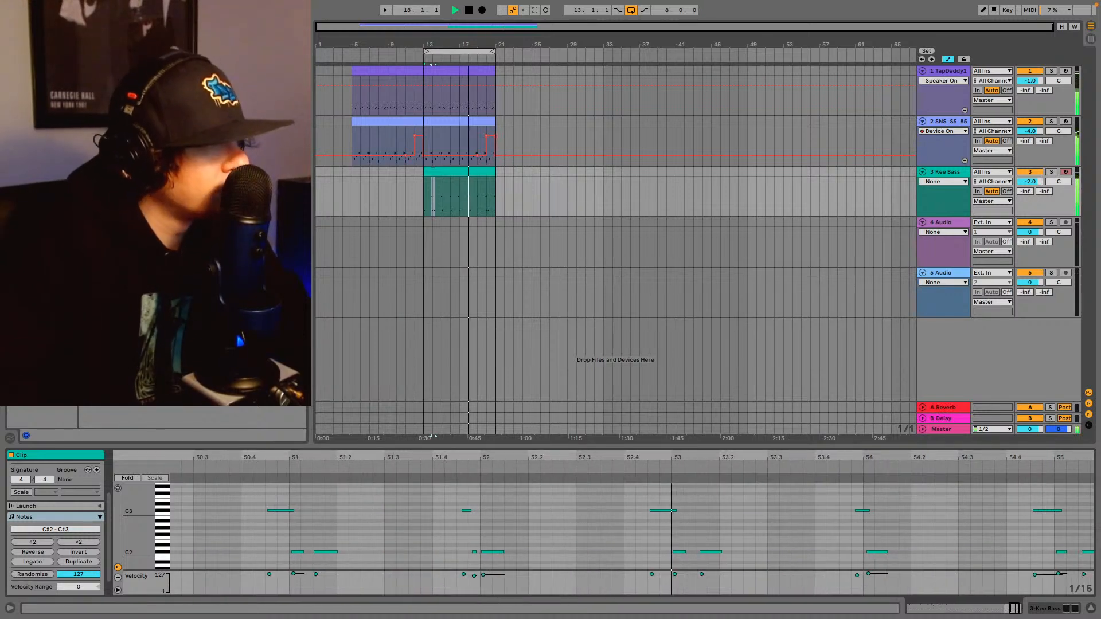
click(653, 553)
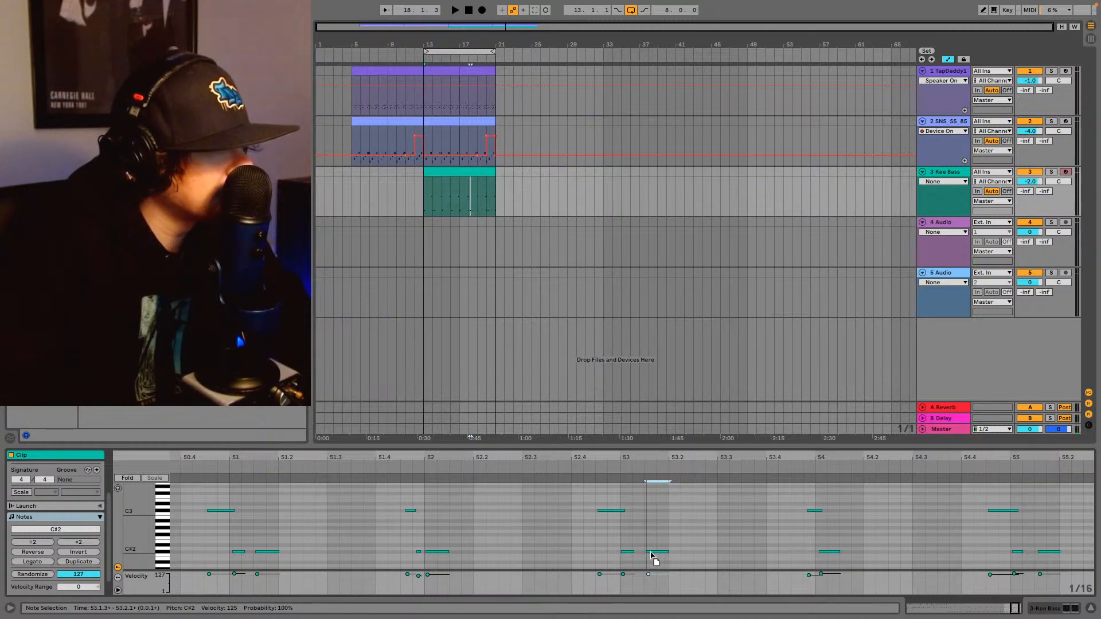
key(space)
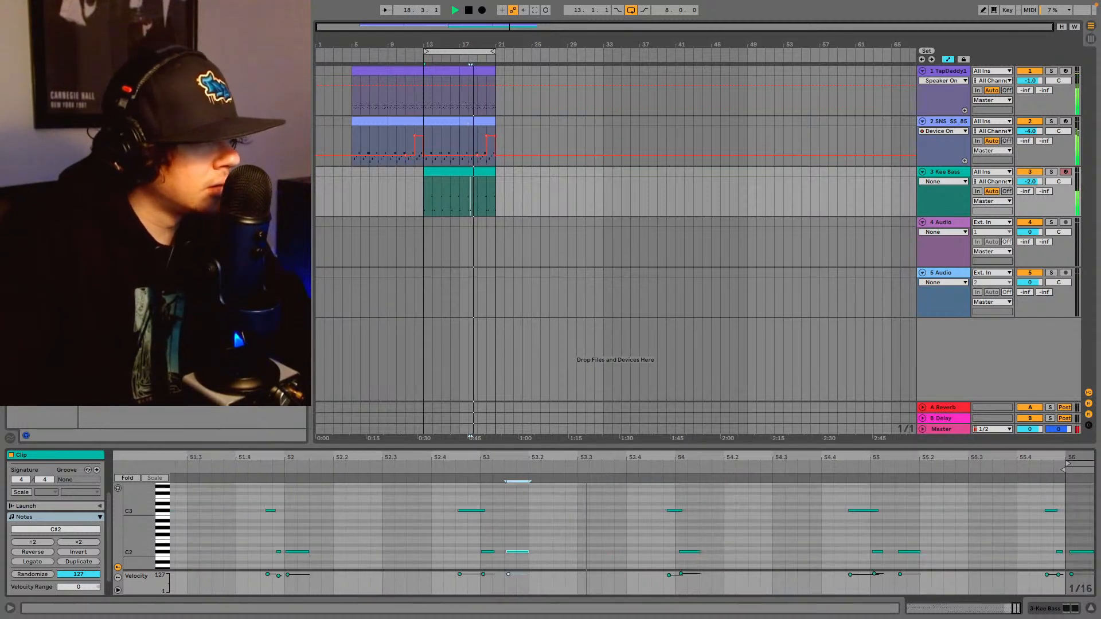
drag(1016, 609, 1015, 616)
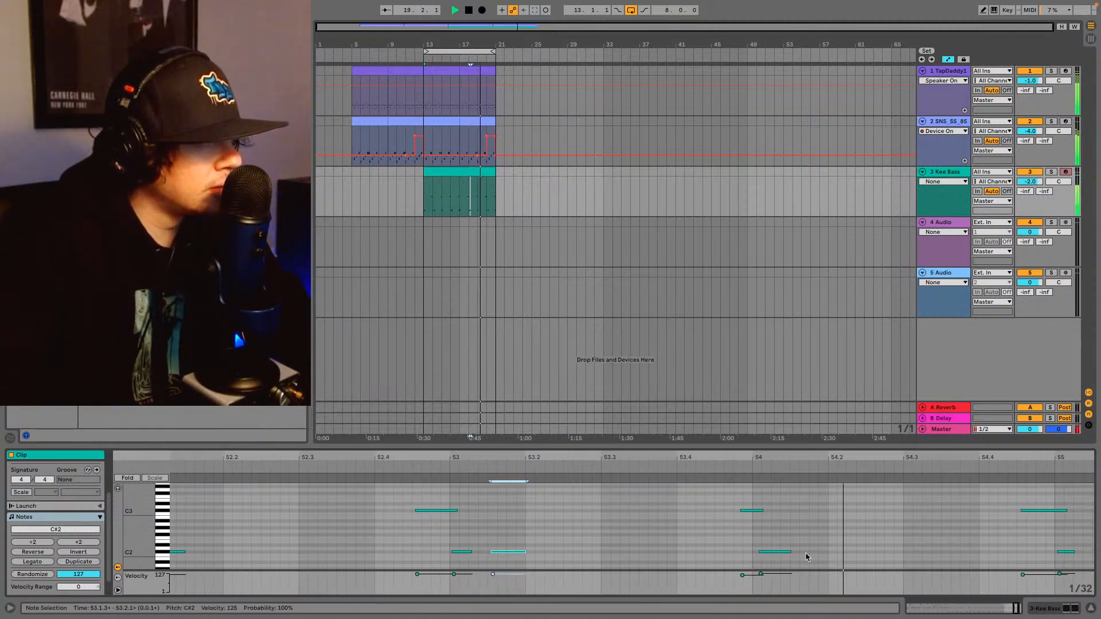
drag(775, 558, 758, 507)
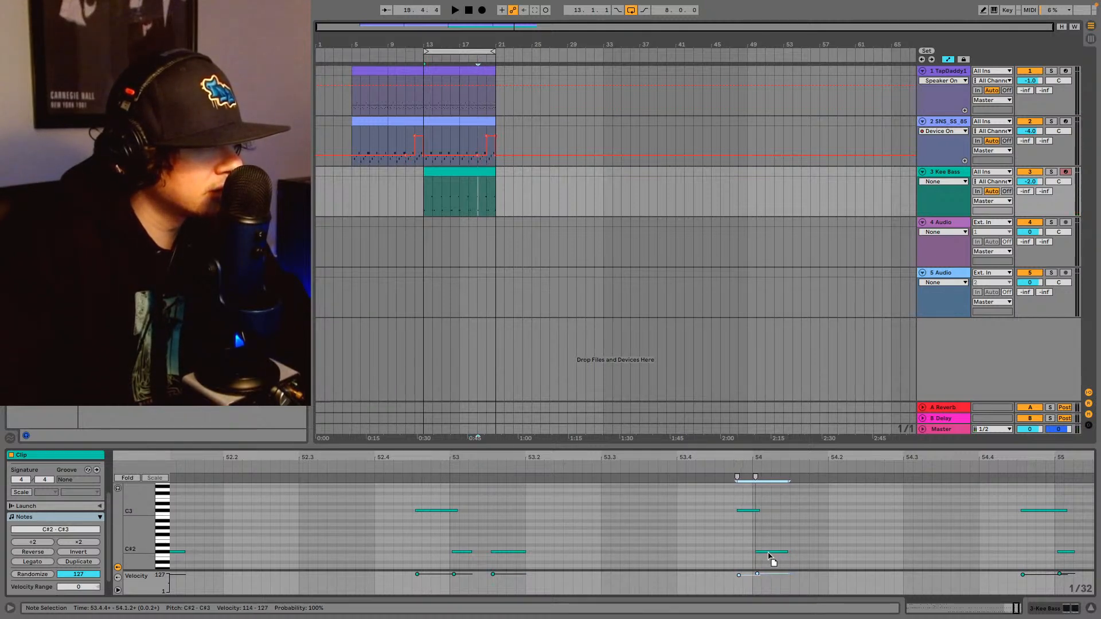
key(space)
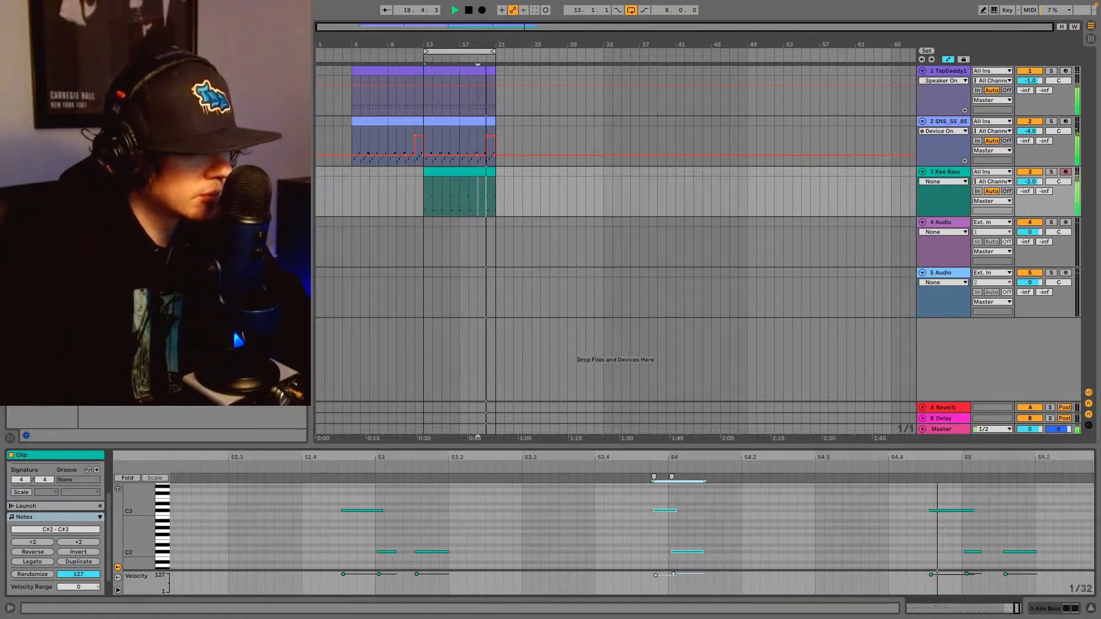
- Shorten the C#3 and C#2 notes just before bar 56, and set that C#2 note's velocity to 120
drag(1018, 606, 1018, 606)
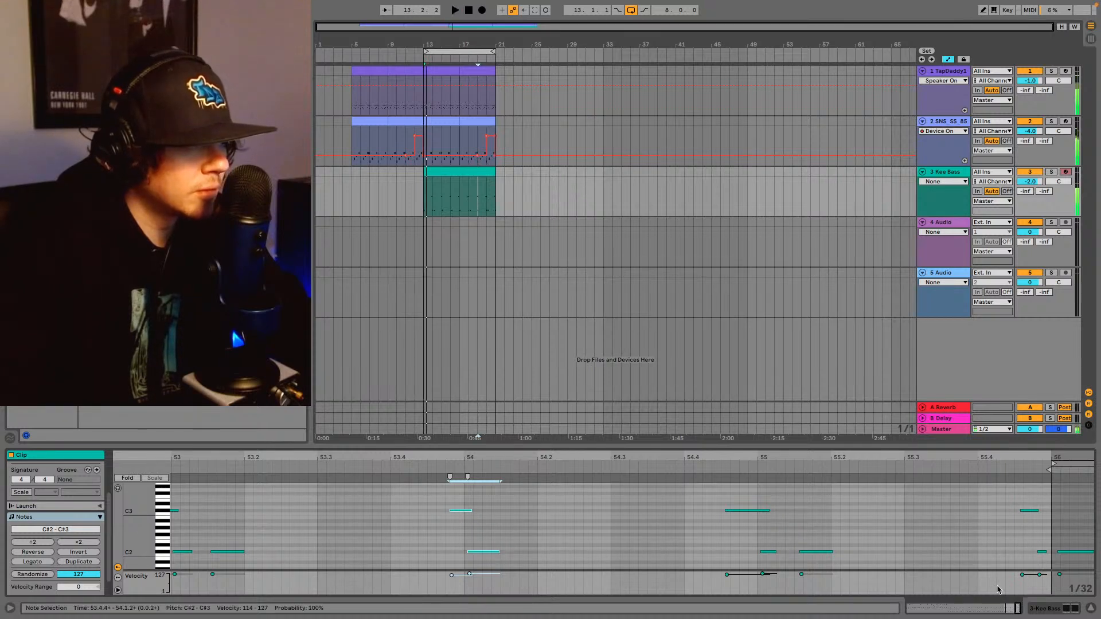
drag(1018, 609, 1019, 618)
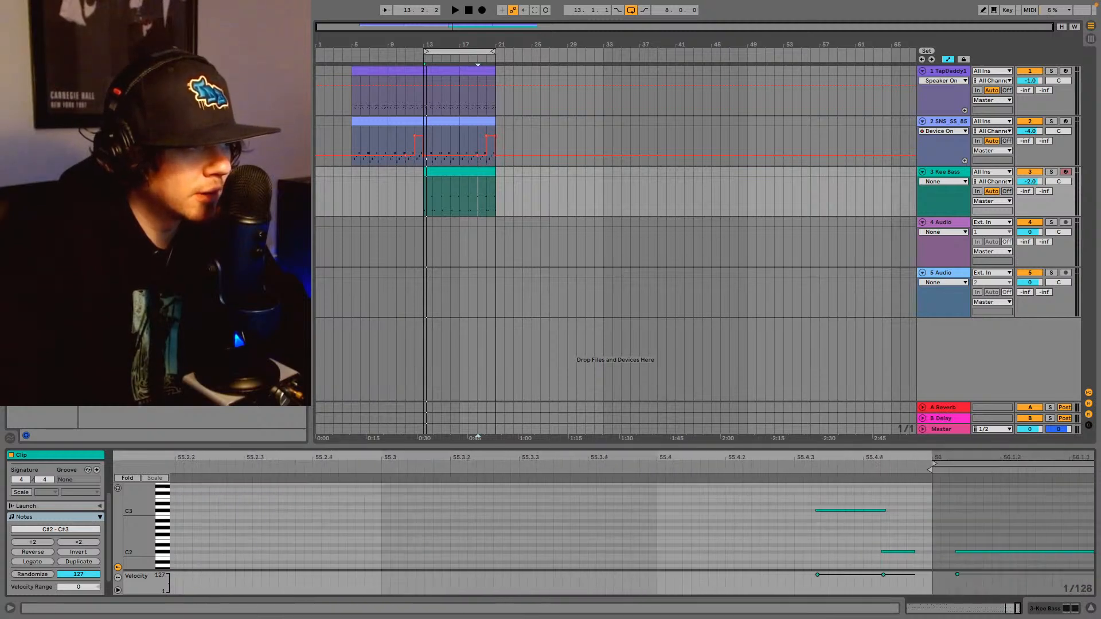
click(883, 511)
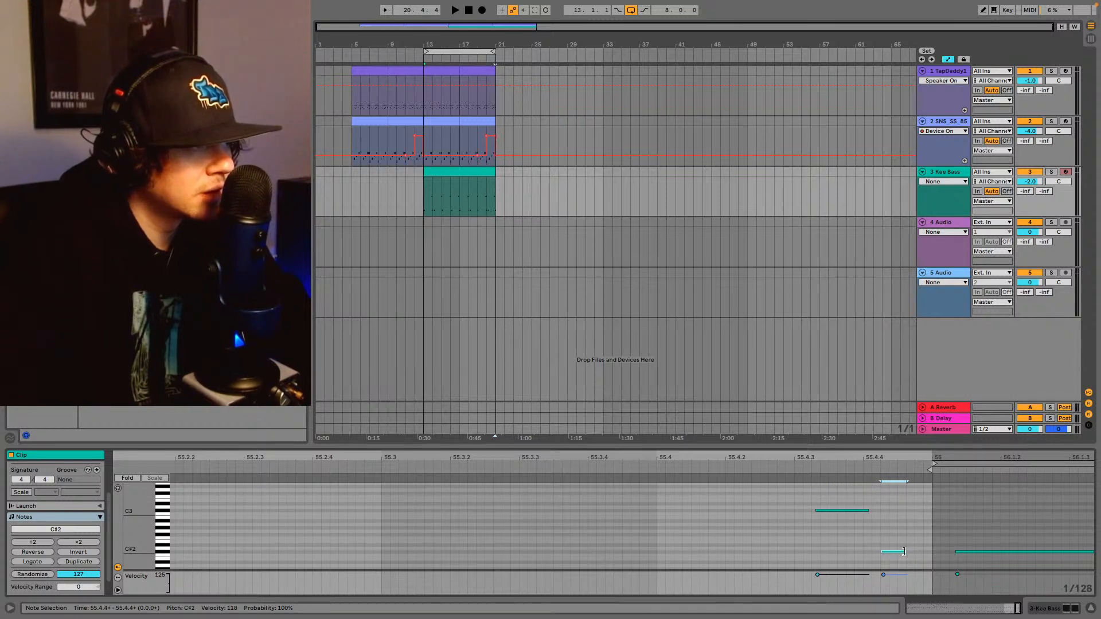
click(803, 472)
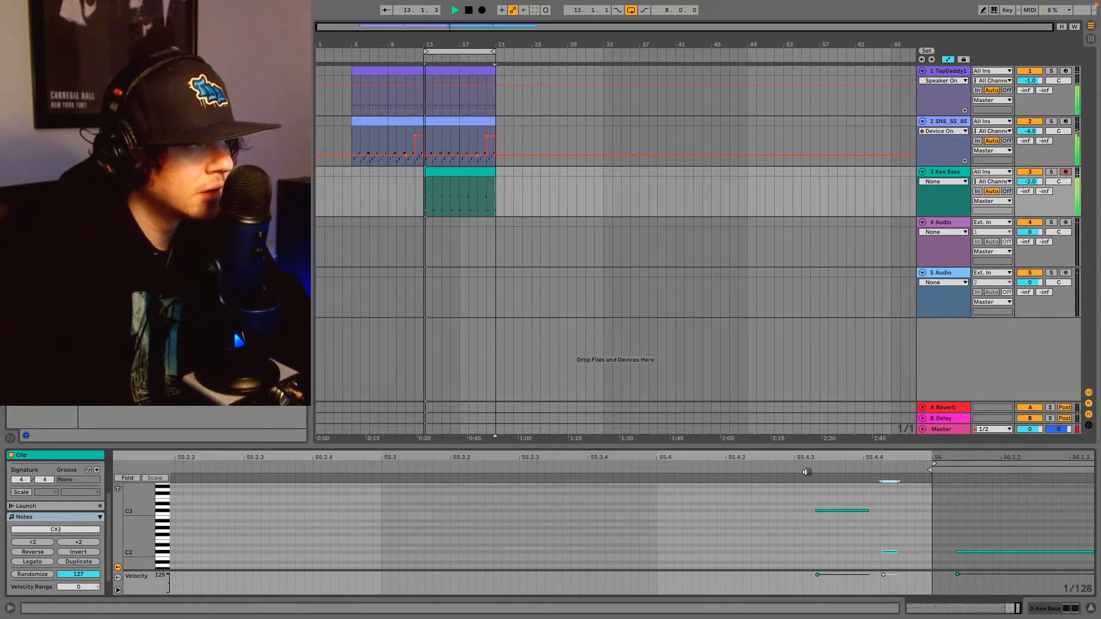
click(893, 553)
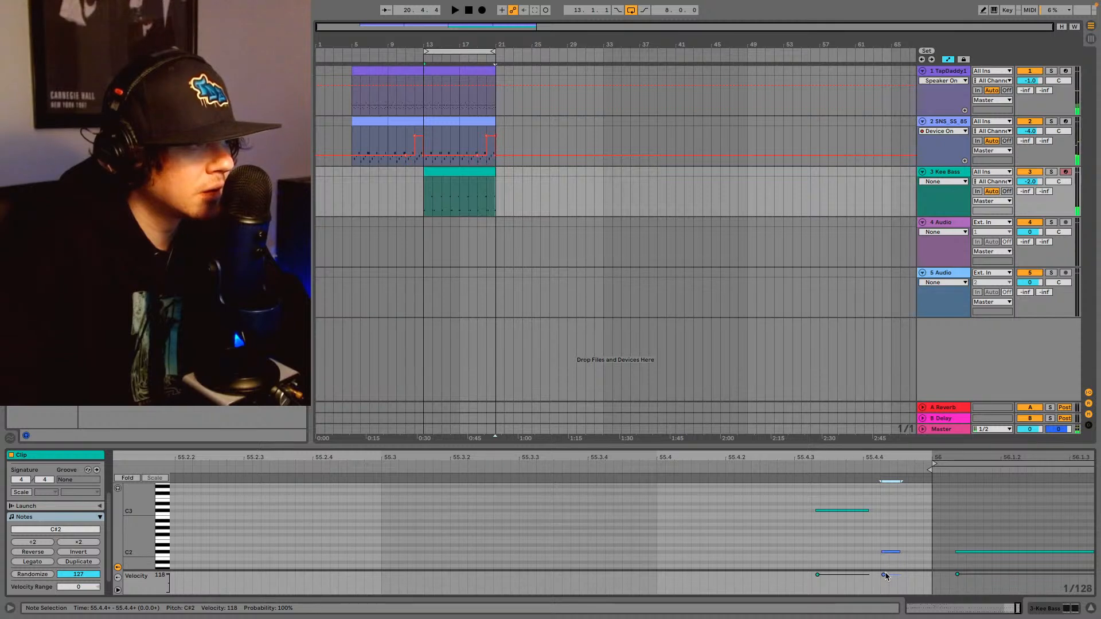
key(space)
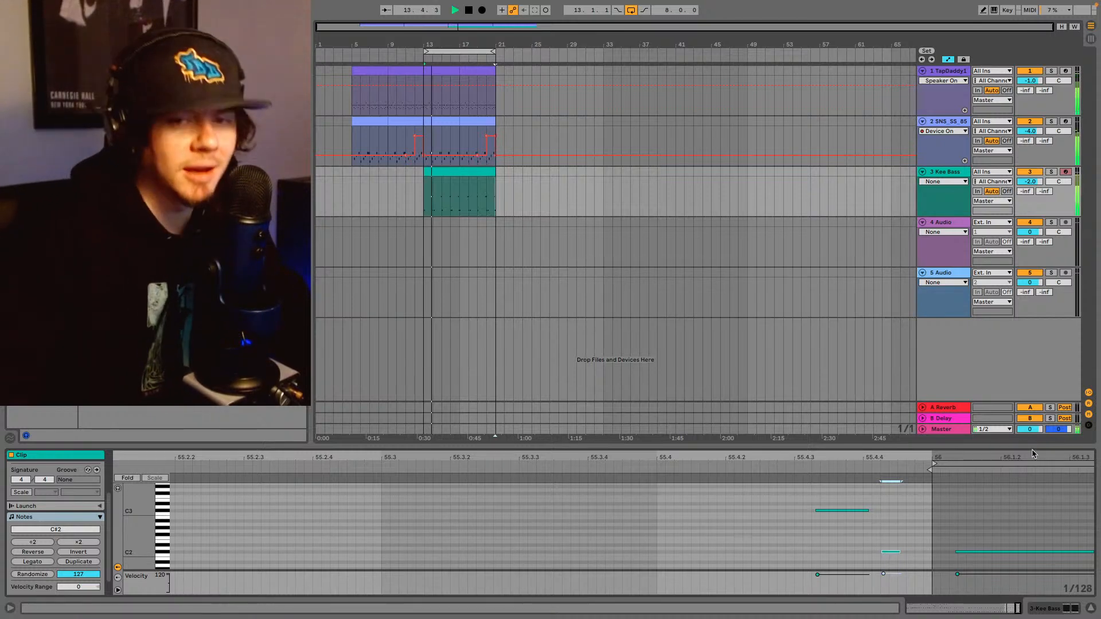
- Copy the Kee Bass clip into the empty section from bar 5 to bar 13 on the same track
click(438, 173)
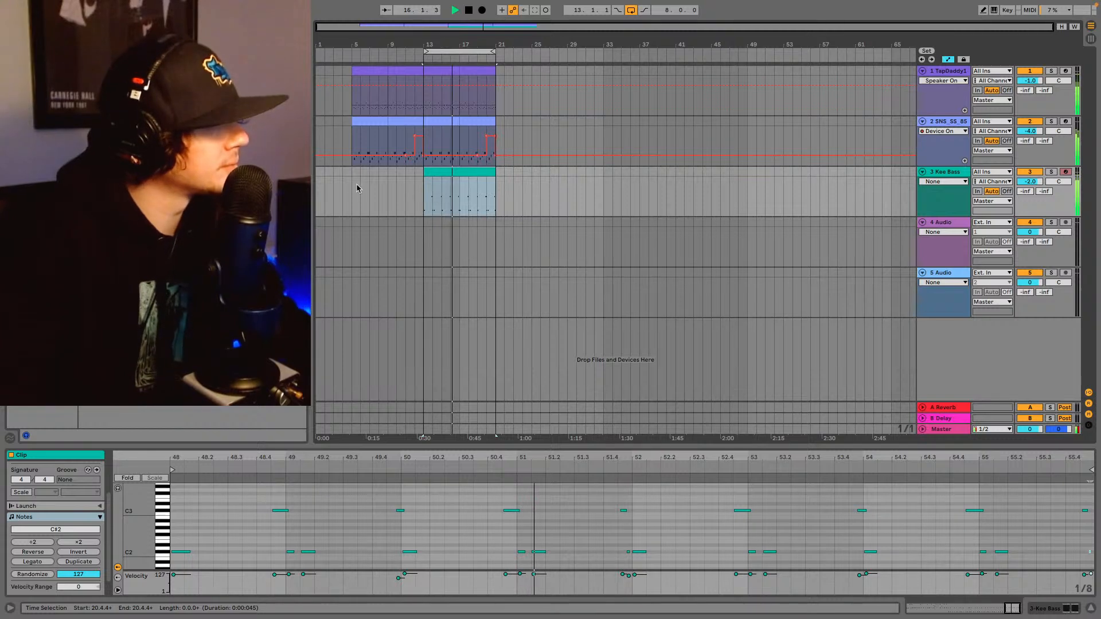
drag(353, 185, 424, 187)
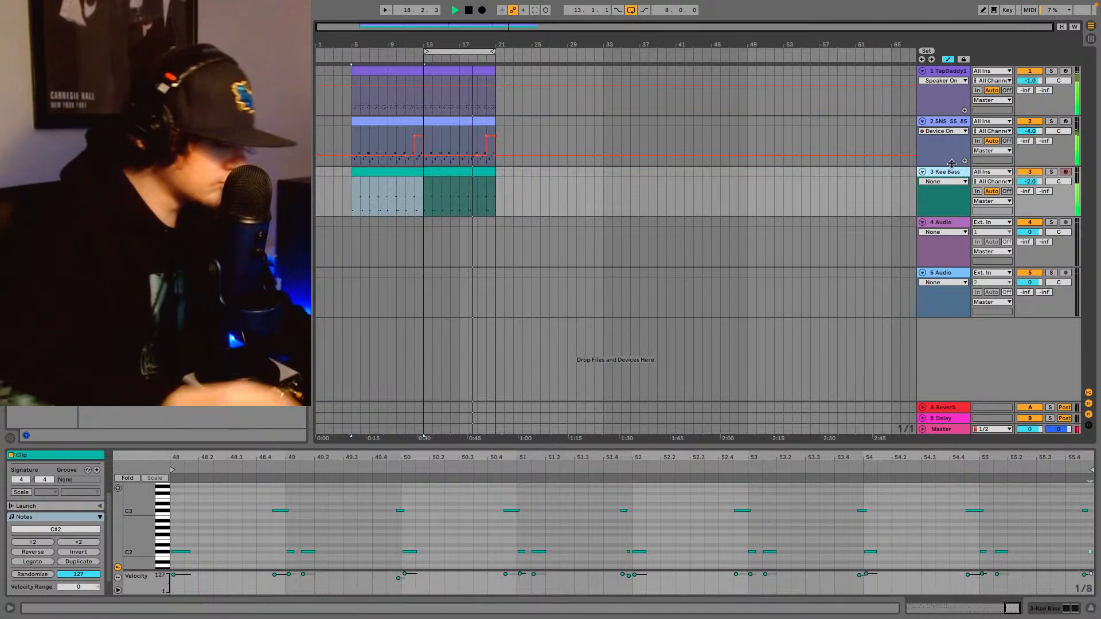
- Create a new MIDI track below Kee Bass and load the Zebralette synth on it
key(ctrl+shift+t)
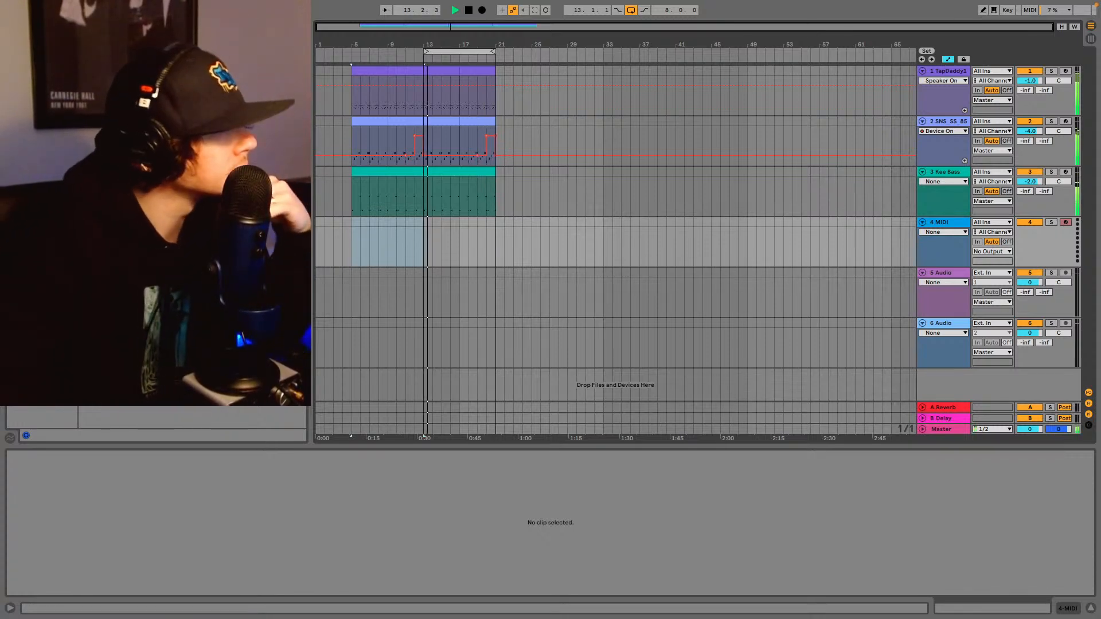
click(39, 151)
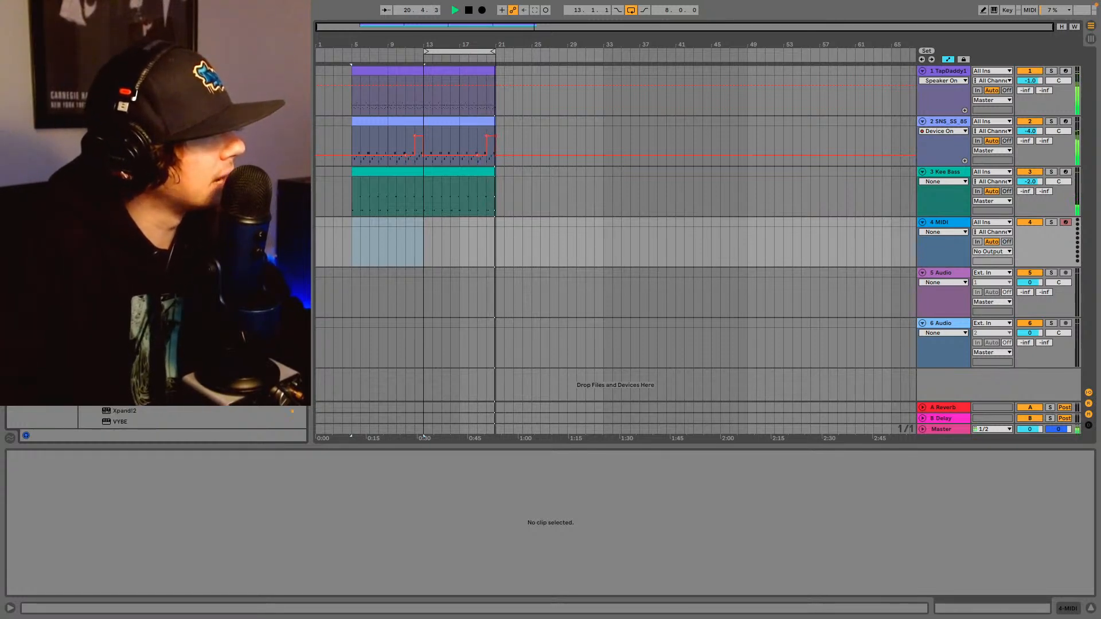
scroll(192, 287, down, 8)
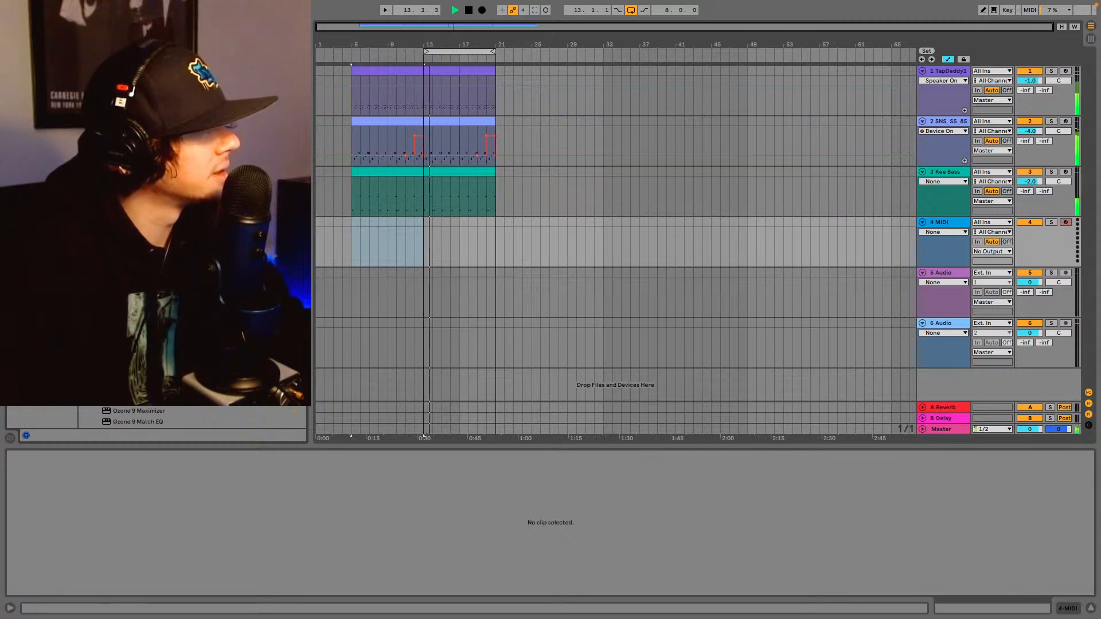
scroll(192, 287, up, 1)
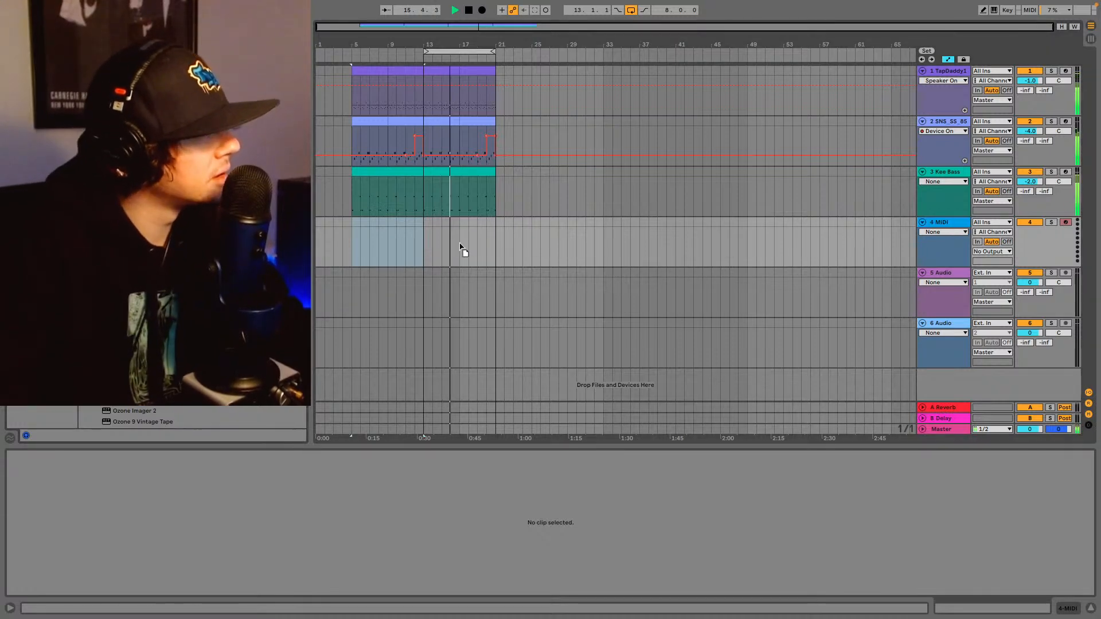
drag(465, 237, 466, 237)
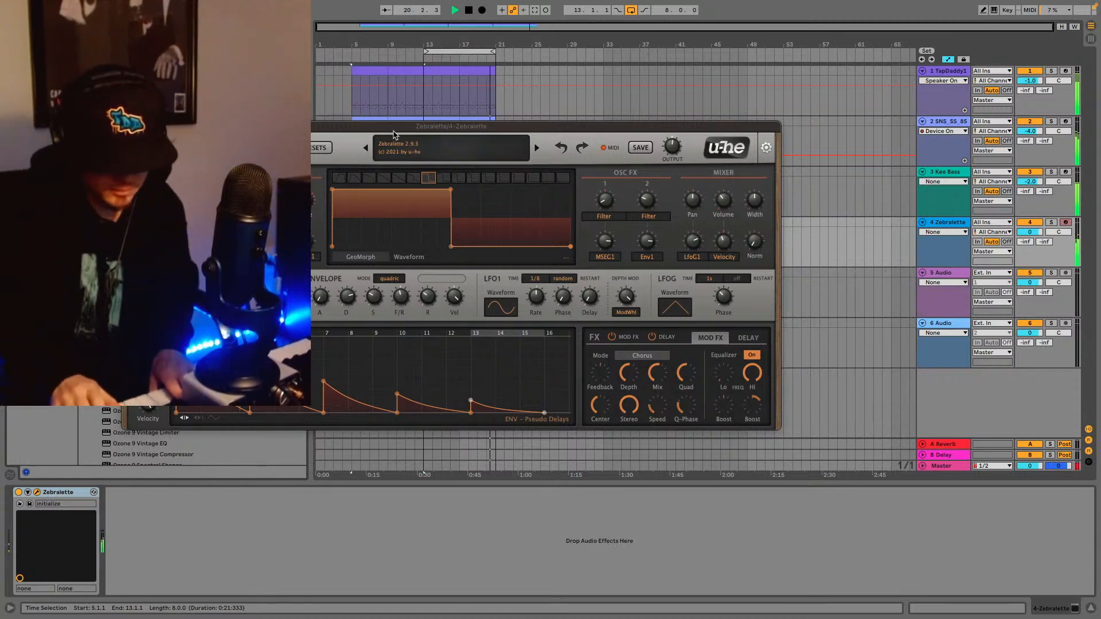
- Browse Zebralette's presets, load HS Konkuschen, and close the plug-in window
click(366, 148)
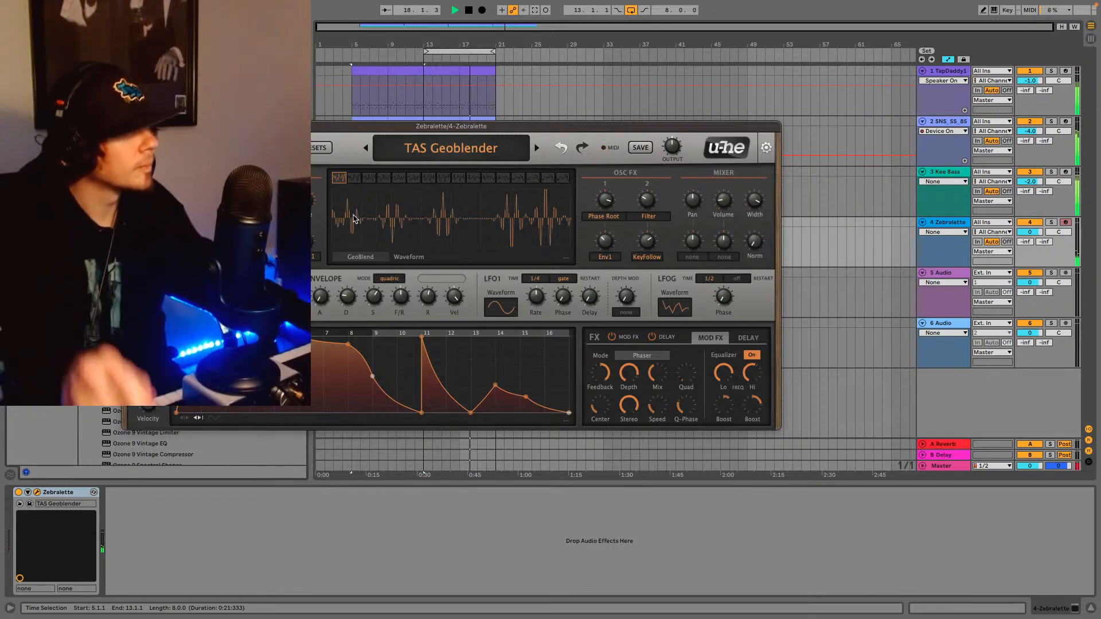
click(366, 148)
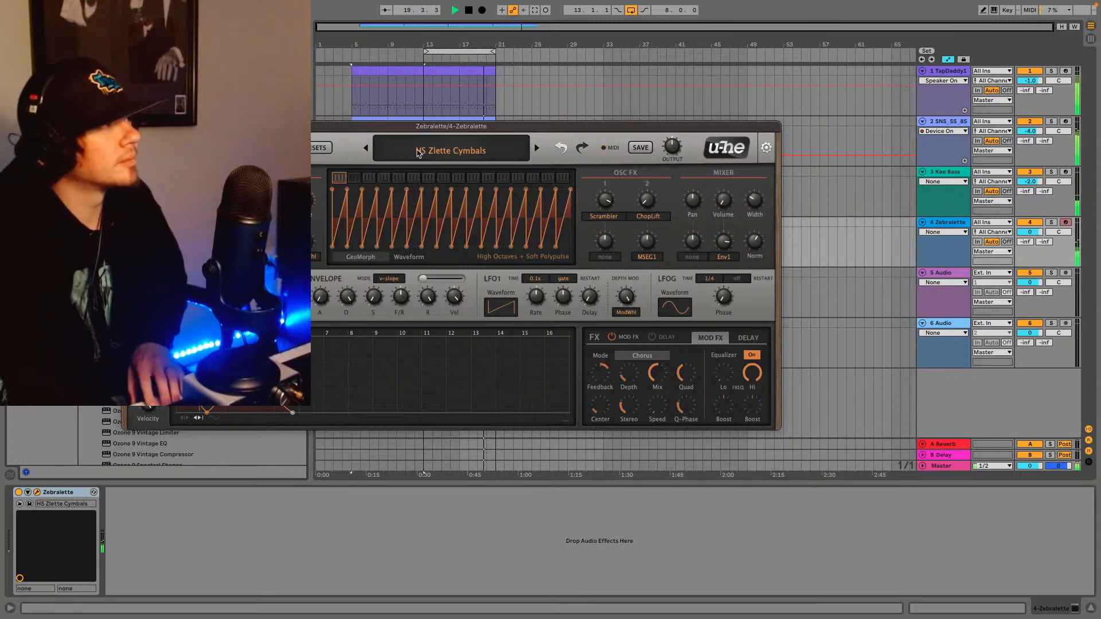
click(366, 149)
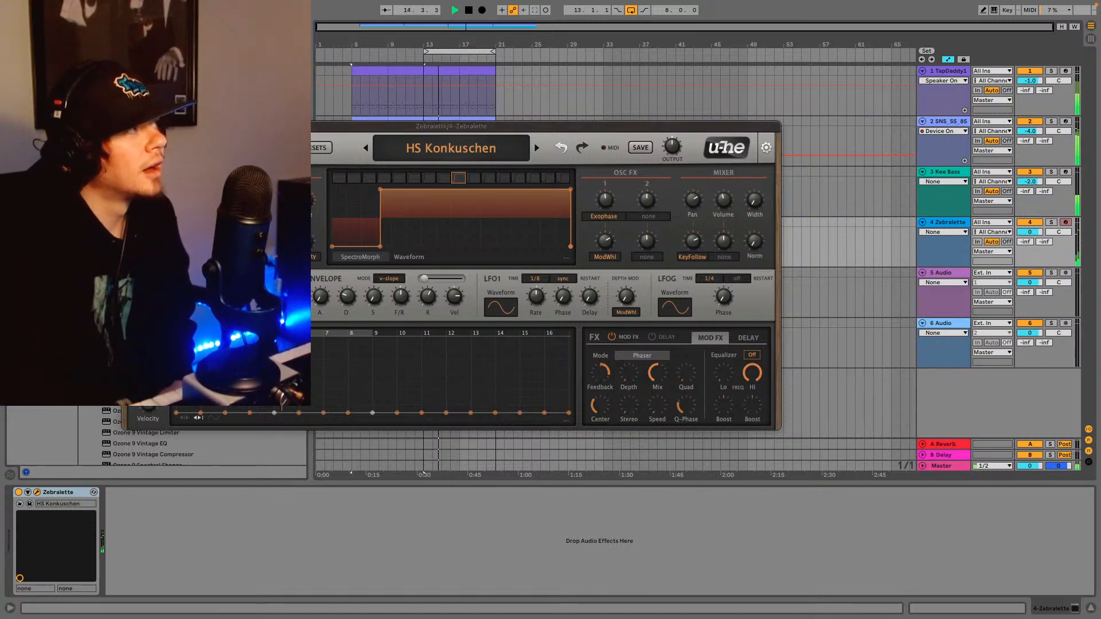
click(128, 126)
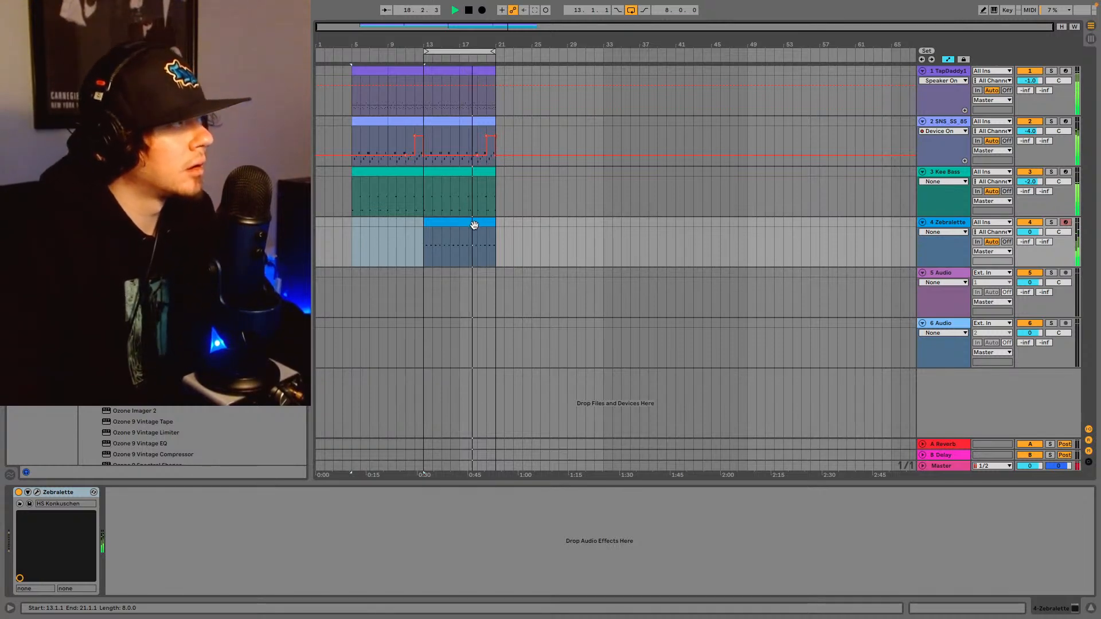
- Copy the Zebralette clip's section from bar 17 to bar 21 to bar 9, and delete the original clip starting at bar 13
click(458, 255)
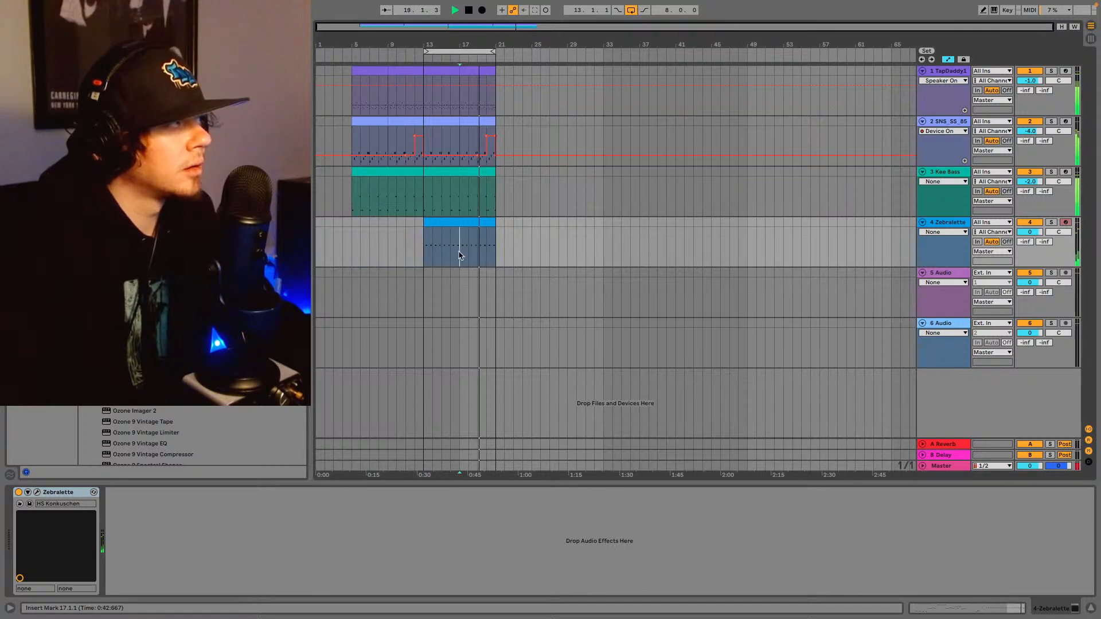
drag(459, 255, 492, 233)
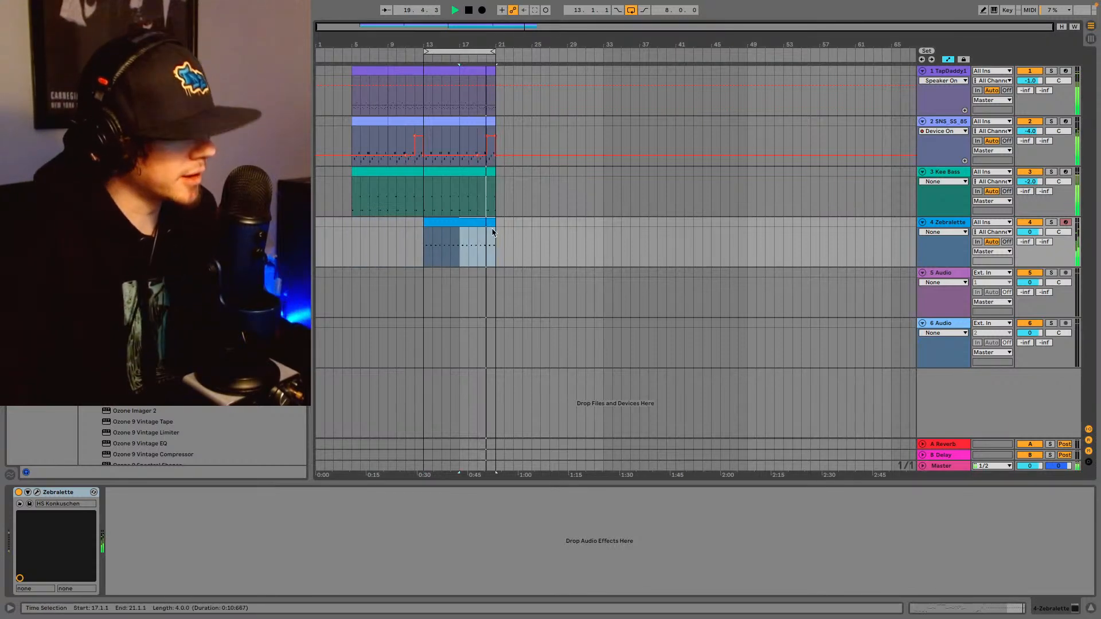
click(387, 241)
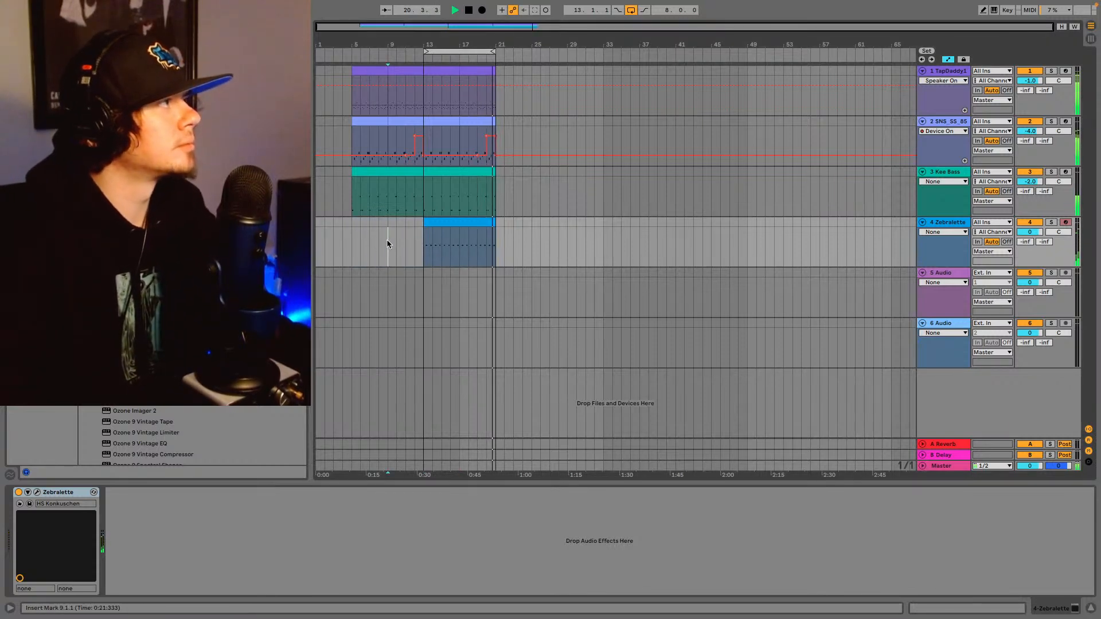
key(super+v)
key(space)
click(439, 225)
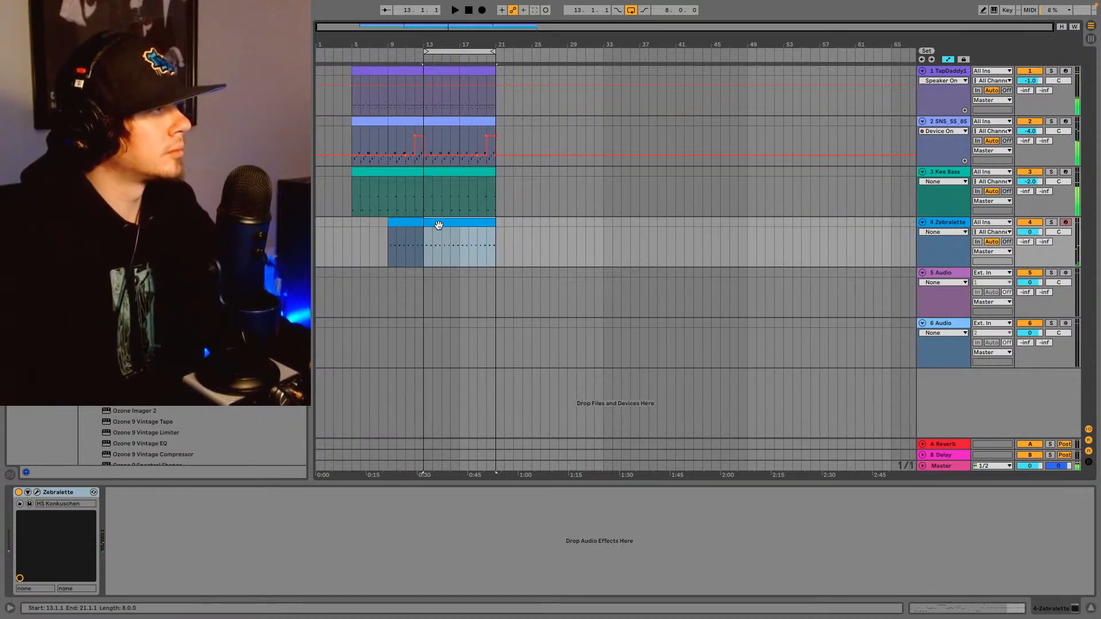
key(Delete)
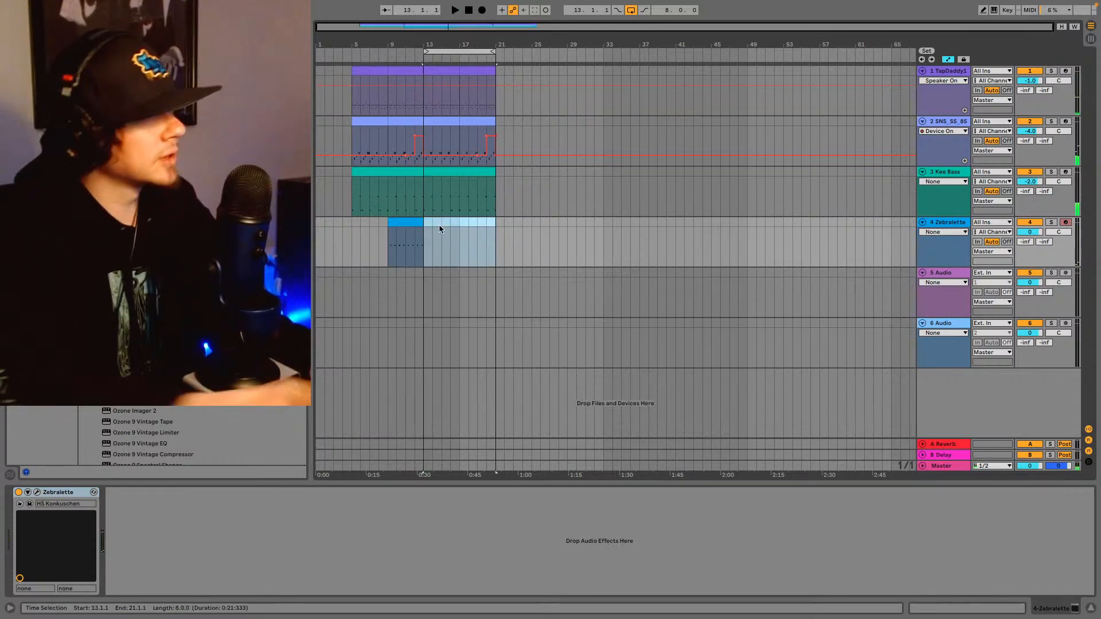
- Play the beat from bar 5 and set the Zebralette track's volume to -4.0 dB
click(353, 242)
key(space)
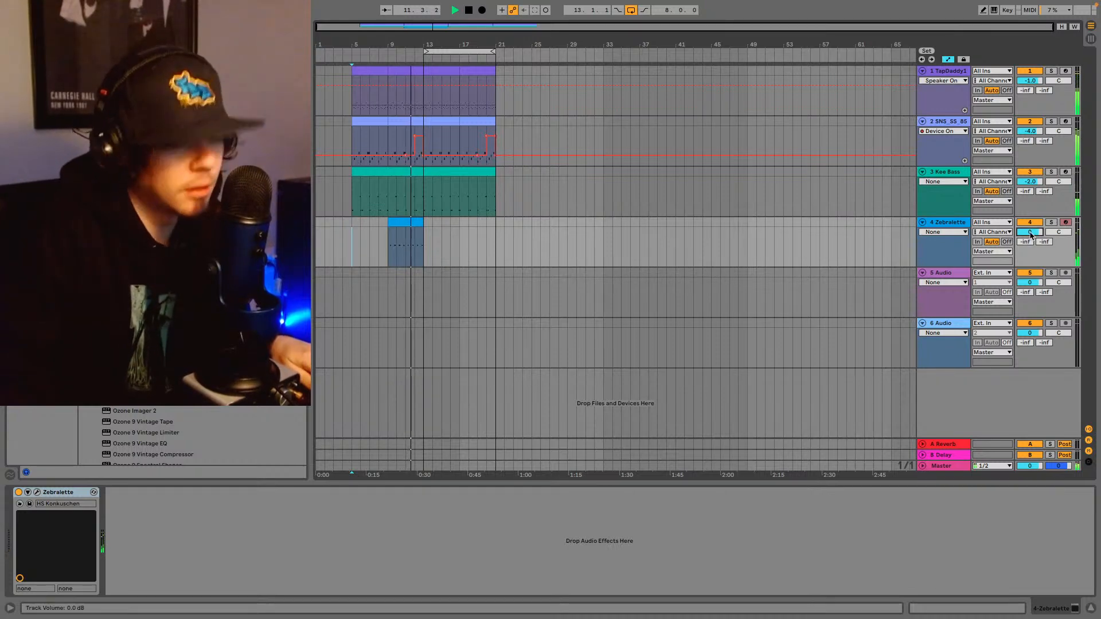
key(Down)
key(Down)
key(Down)
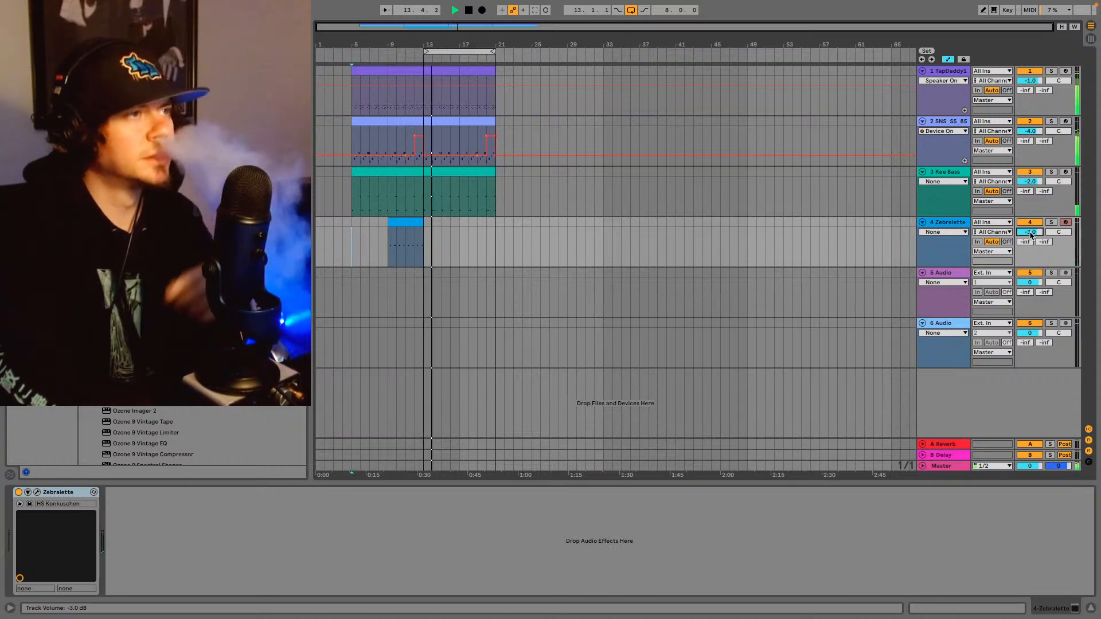
key(Down)
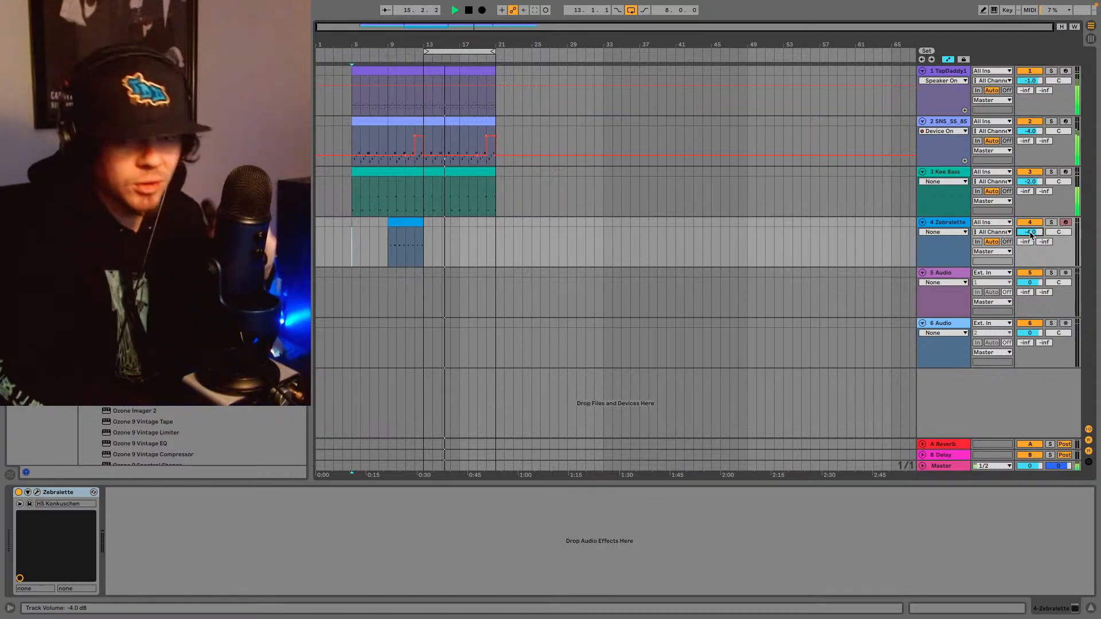
key(Down)
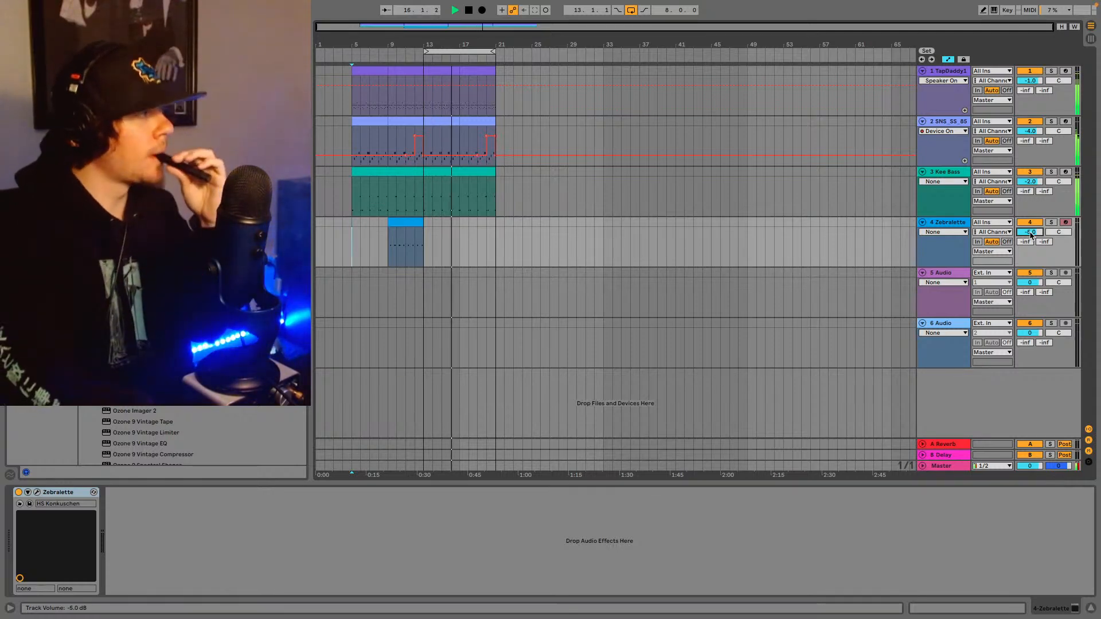
key(Up)
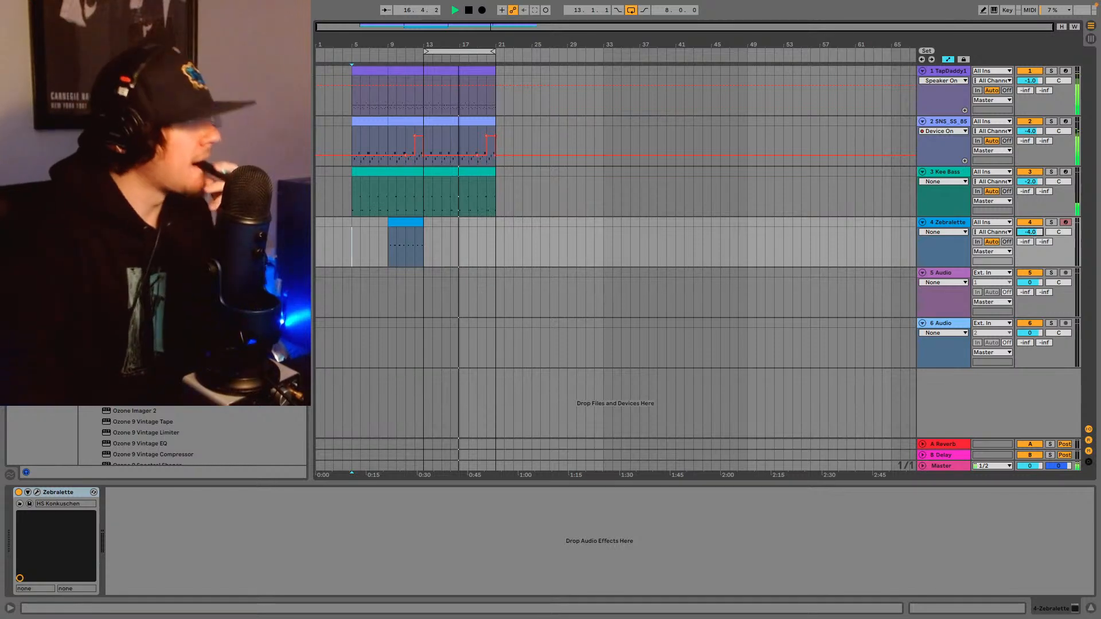
- Add a MIDI track with the Purity instrument below Zebralette, and extend the loop to run from bar 5 to bar 21
scroll(195, 436, down, 1)
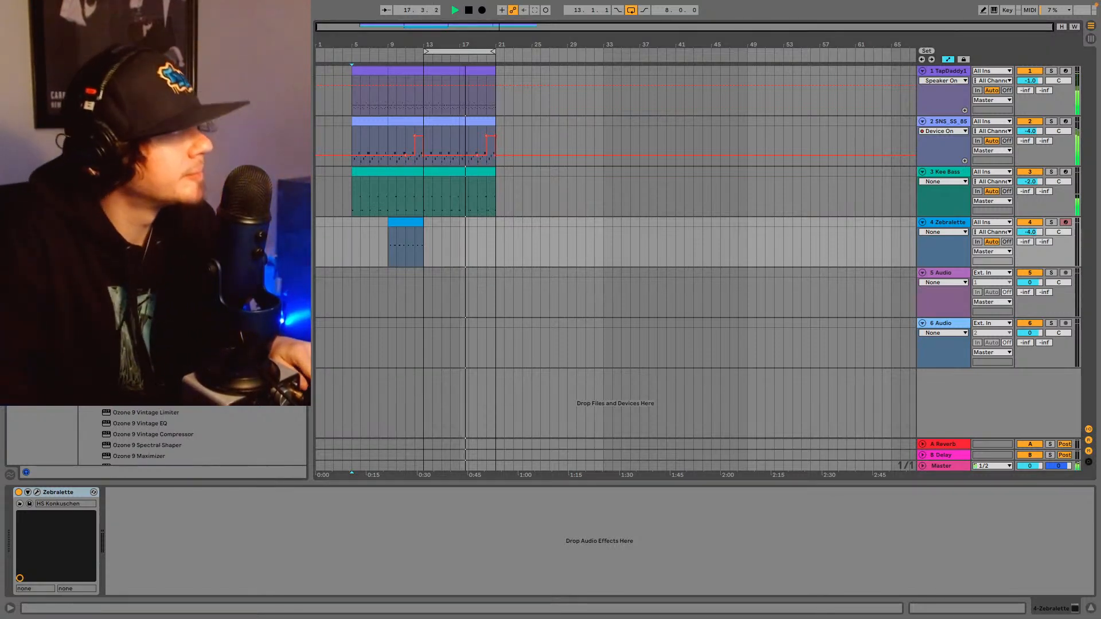
scroll(195, 436, down, 2)
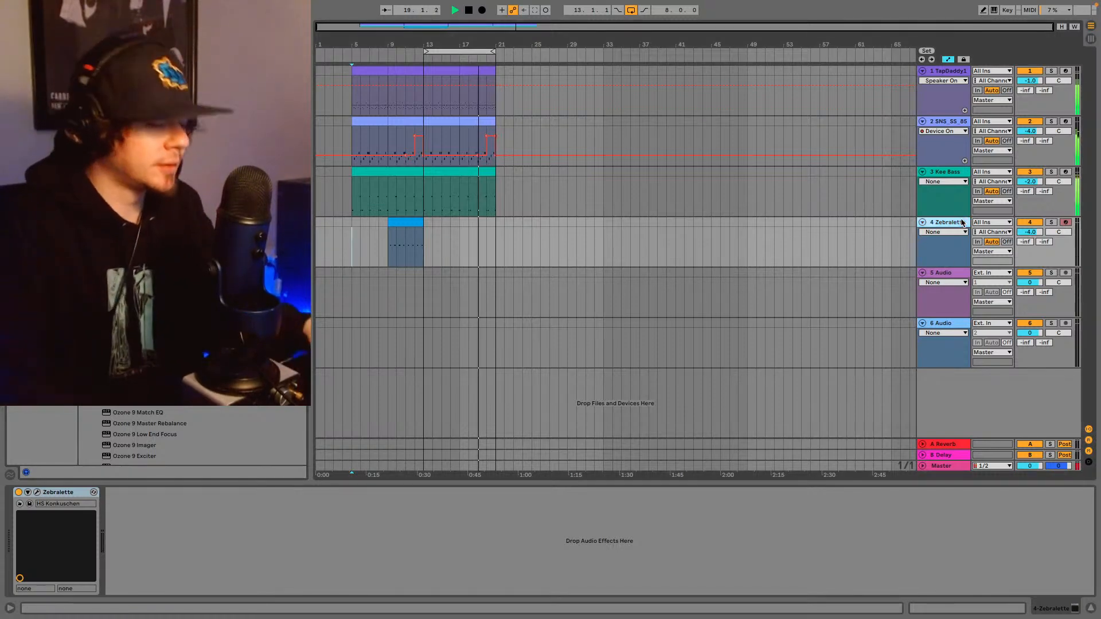
key(ctrl+shift+t)
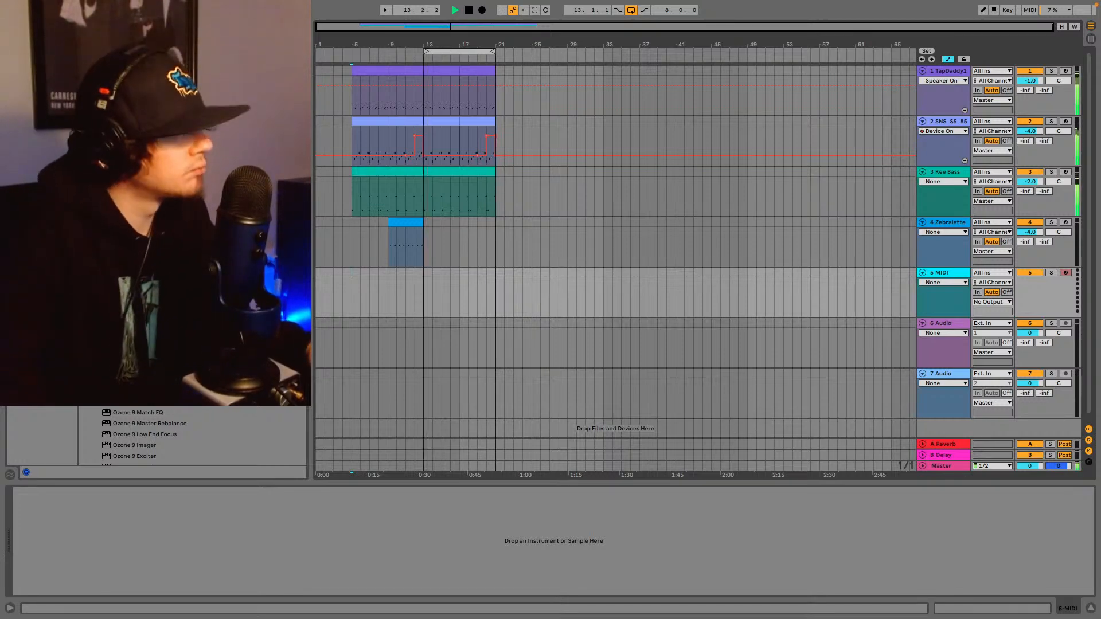
drag(138, 321, 483, 290)
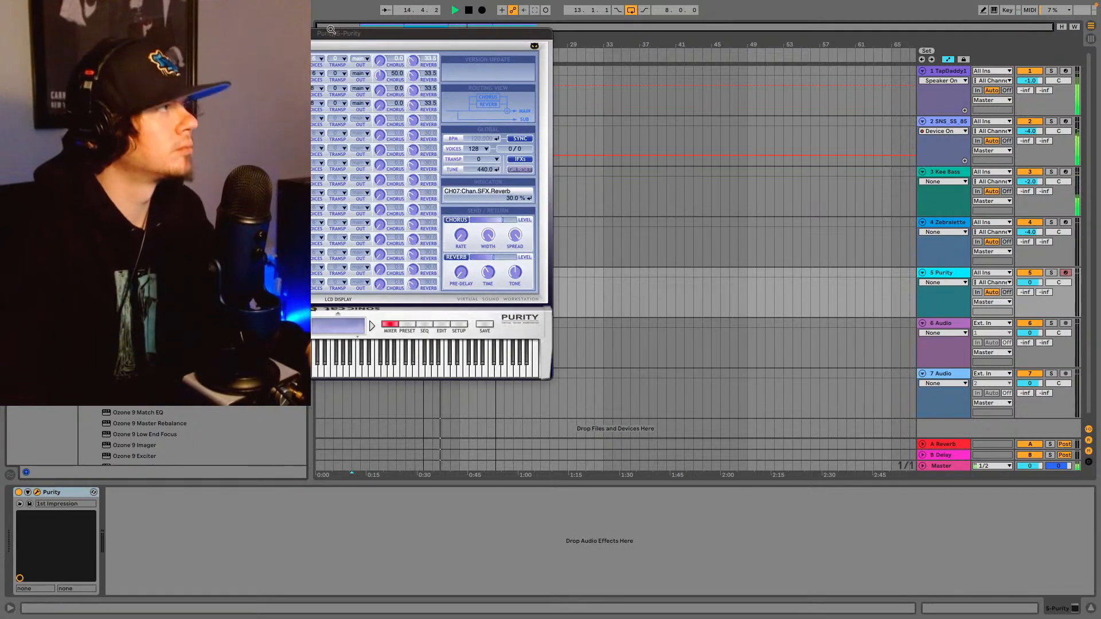
drag(336, 35, 733, 111)
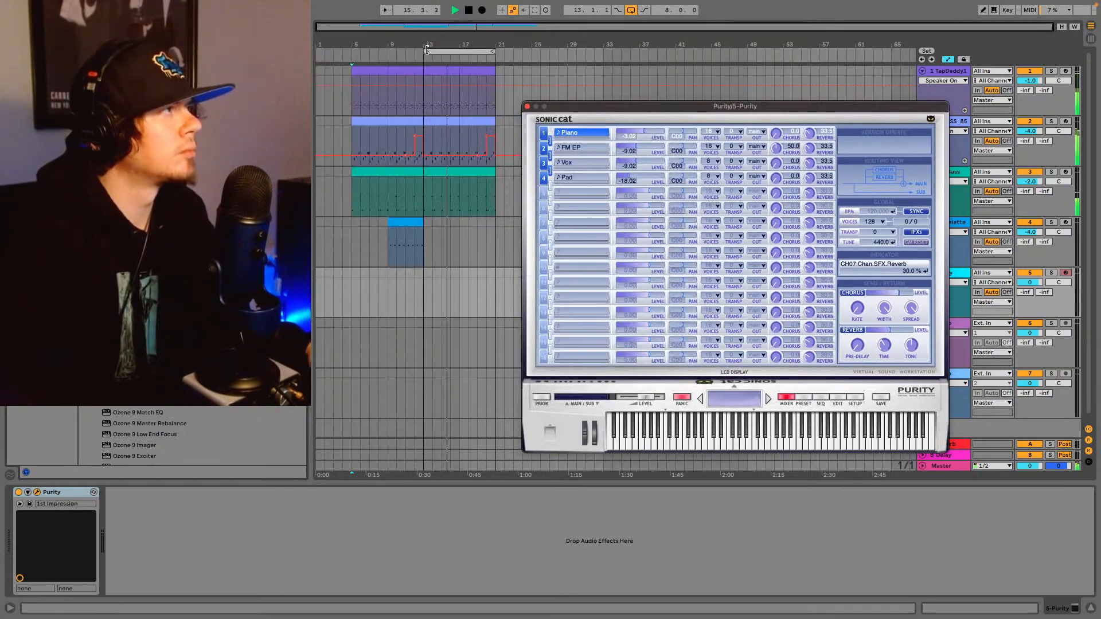
drag(429, 51, 354, 52)
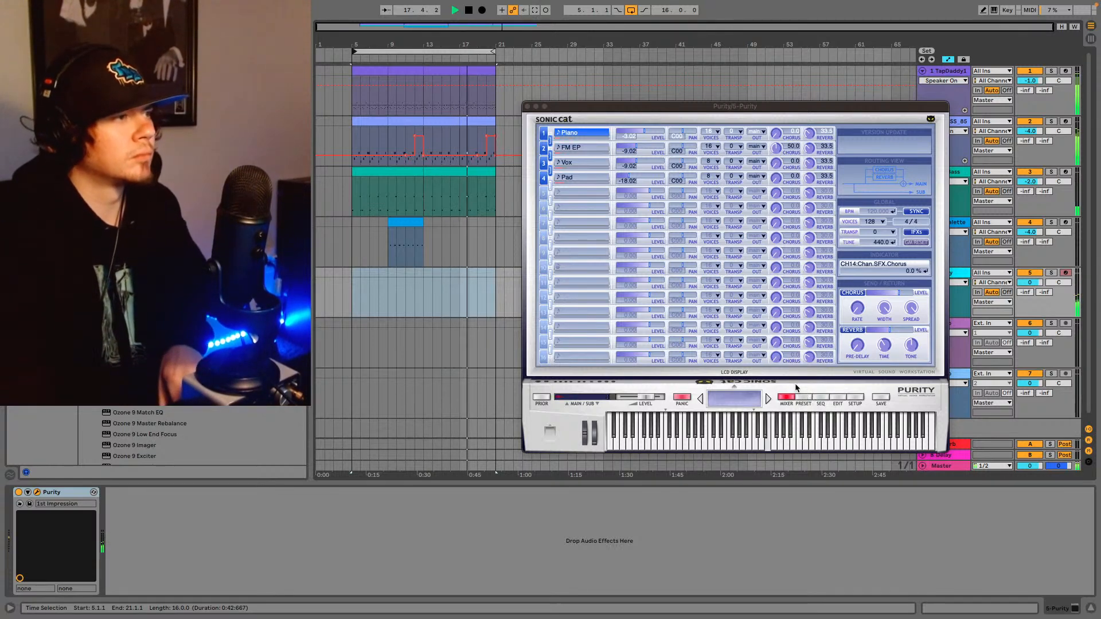
click(527, 106)
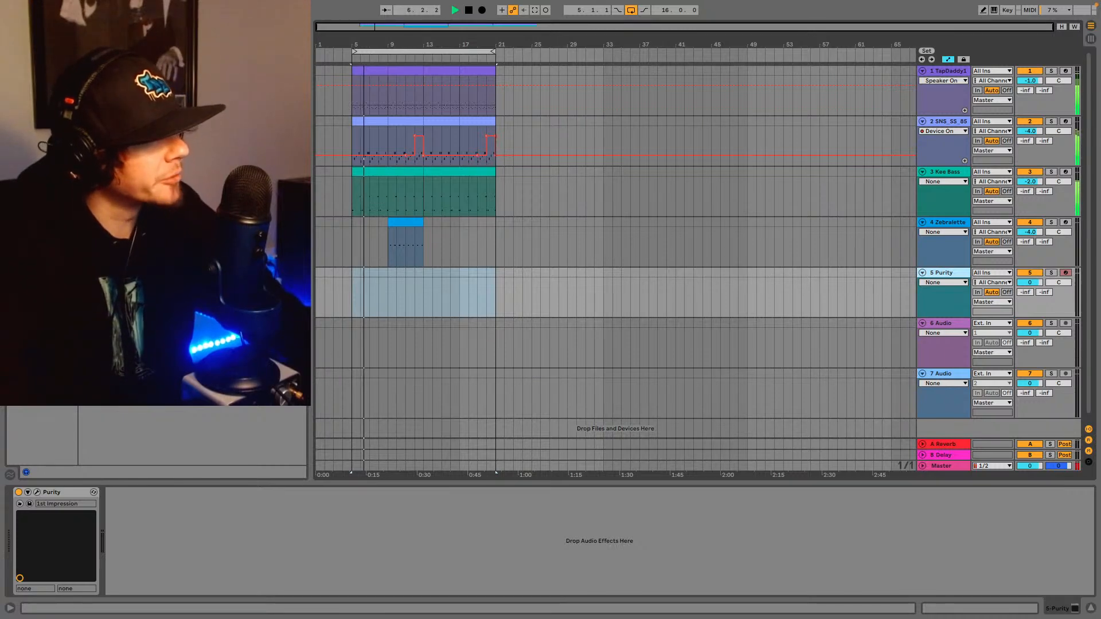
- Add the OTT multiband compressor after Purity and move its window clear of the arrangement
drag(172, 258, 254, 566)
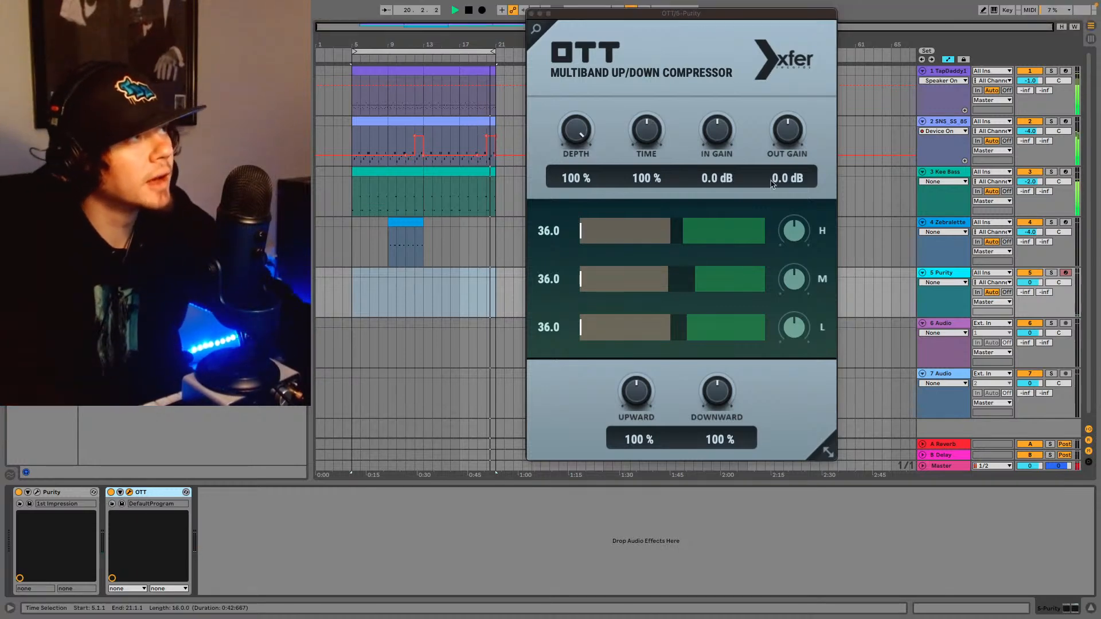
drag(718, 14, 697, 181)
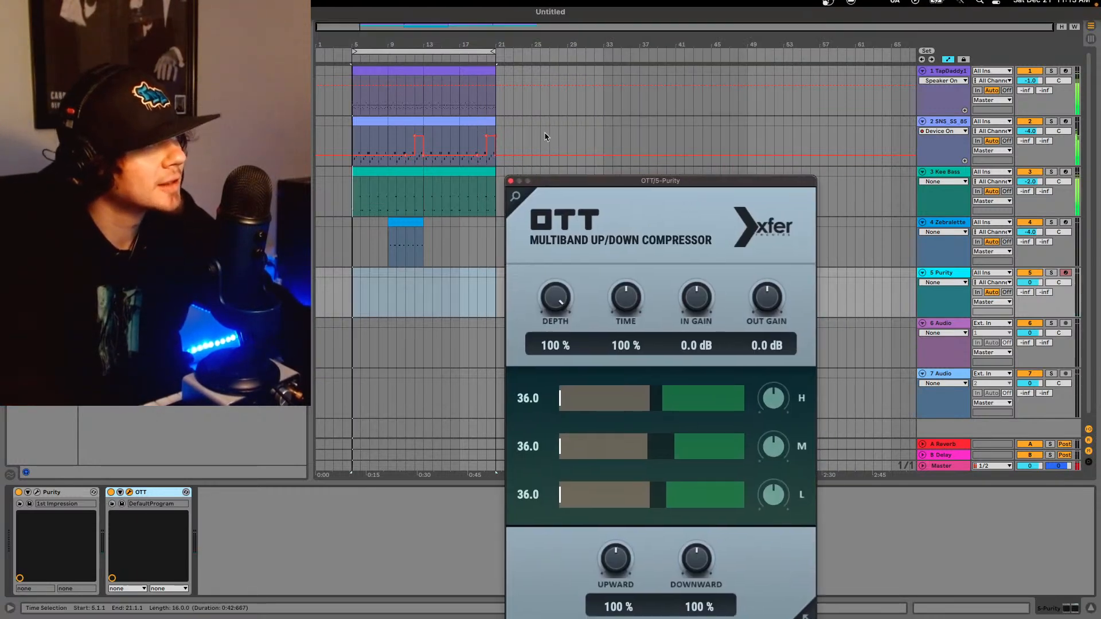
click(534, 11)
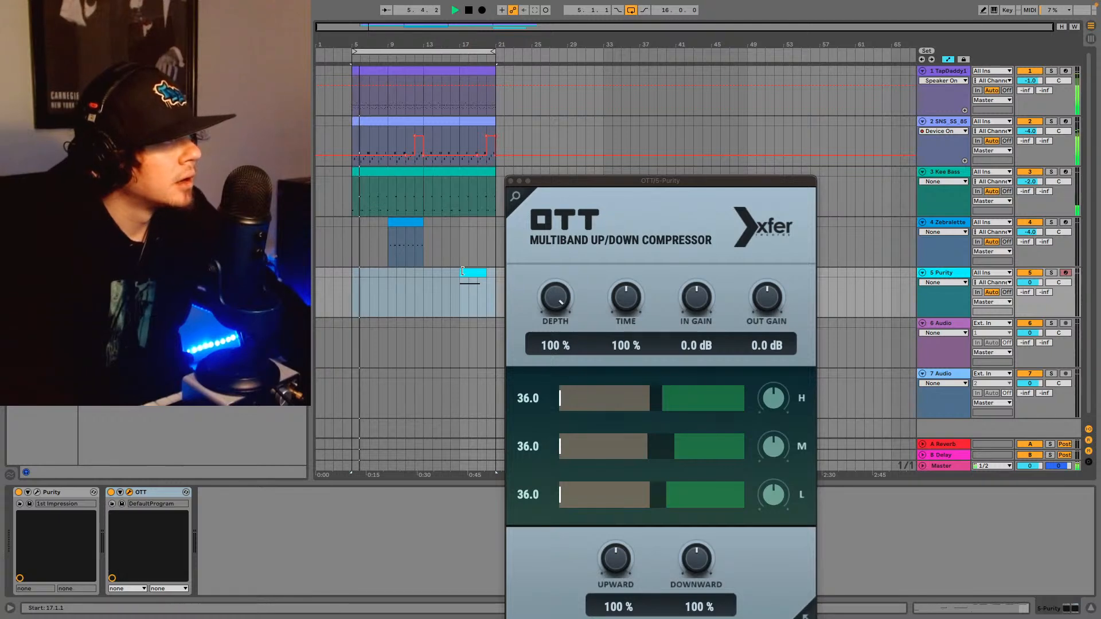
- Move the three-bar Purity clip to bar 13 and paste a copy of it at bar 17
mouse_move(461, 272)
mouse_down()
mouse_move(427, 272)
mouse_move(468, 273)
mouse_move(457, 275)
mouse_up()
key(space)
key(space)
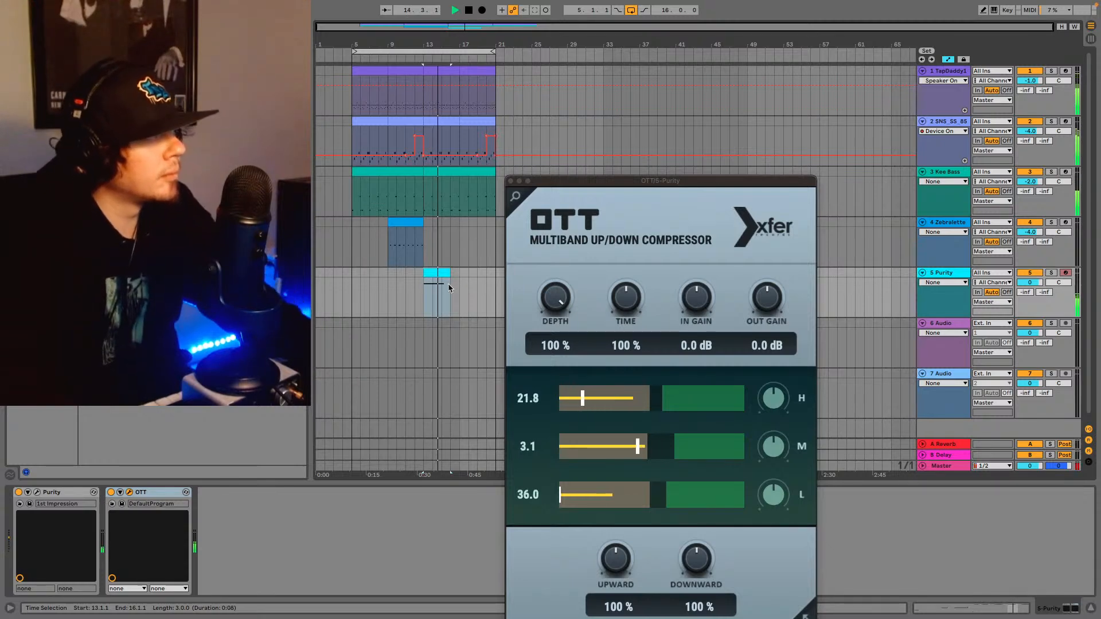
click(462, 285)
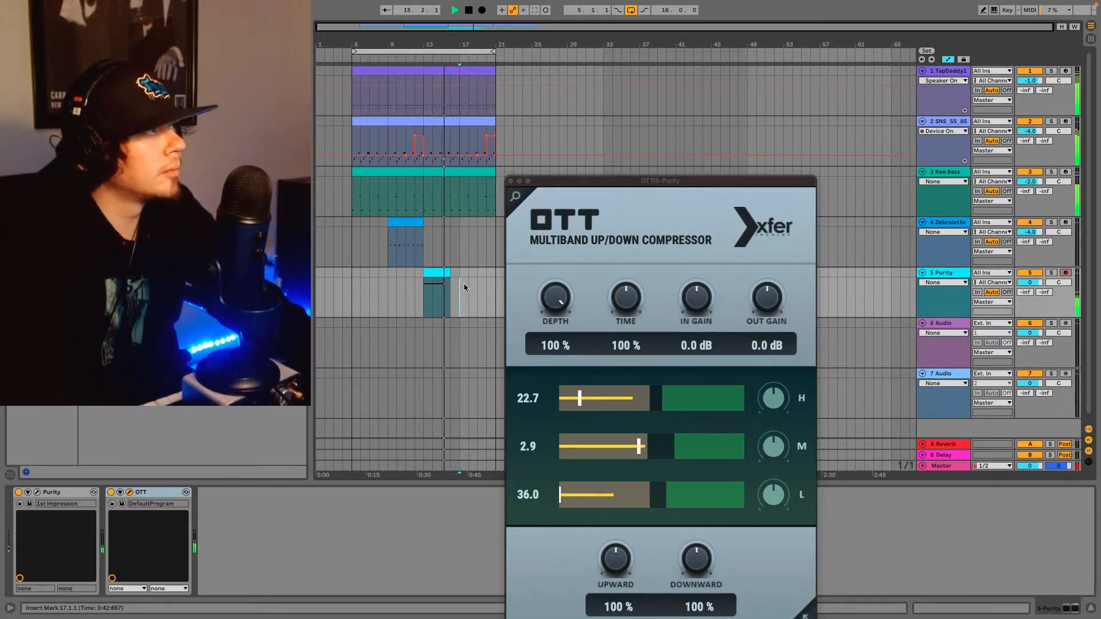
key(ctrl+v)
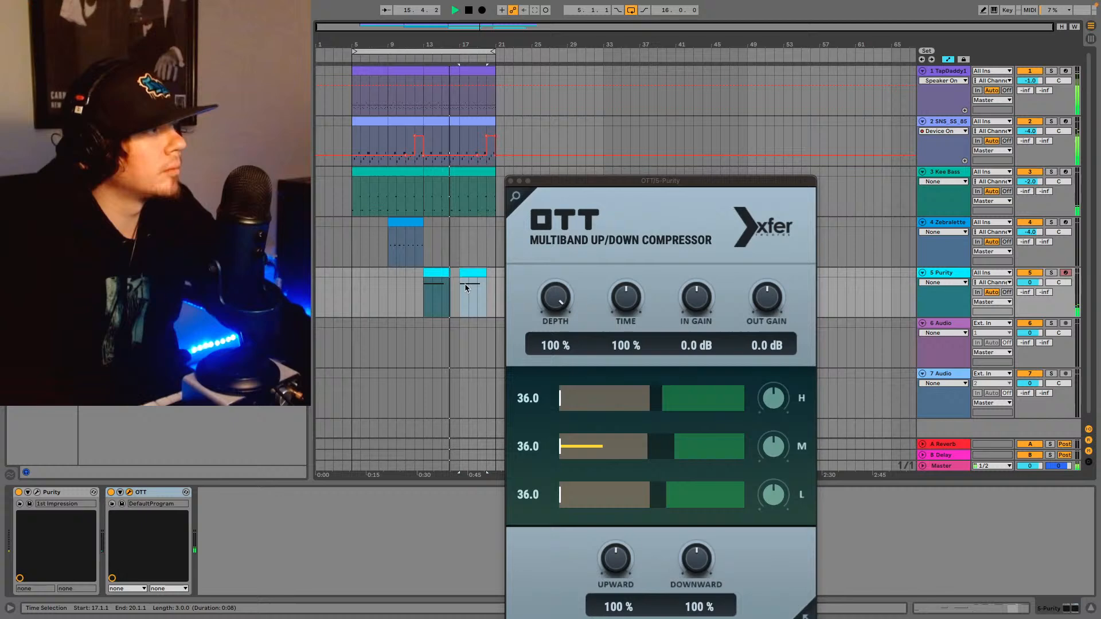
- Close the OTT window, add EQ Eight after OTT on the Purity track, and set the playback start to bar 13
click(511, 181)
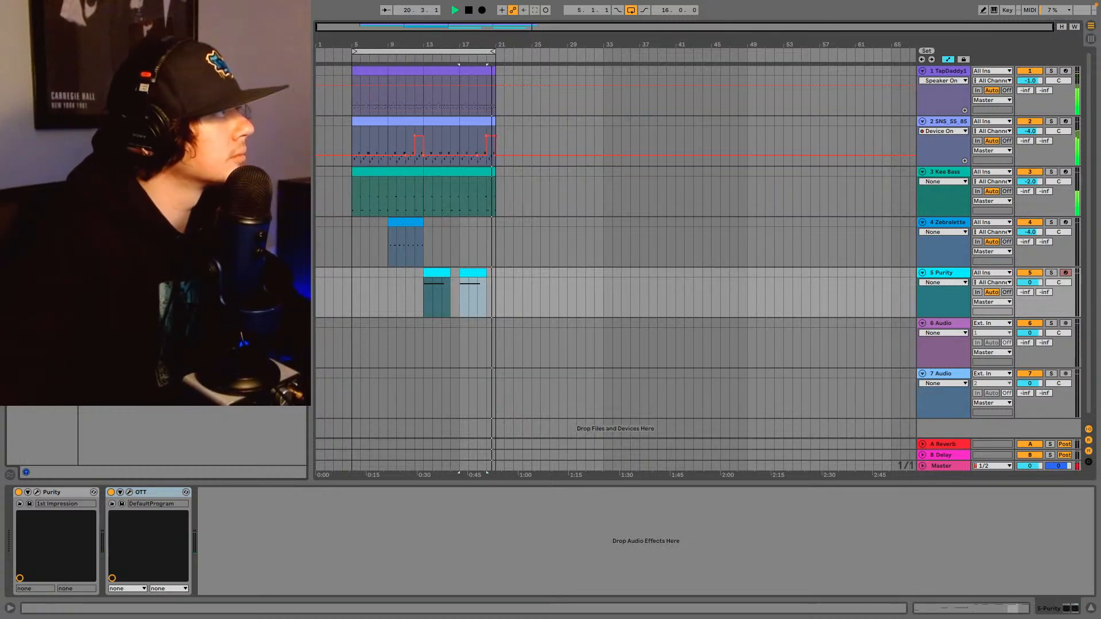
drag(132, 172, 432, 289)
click(426, 312)
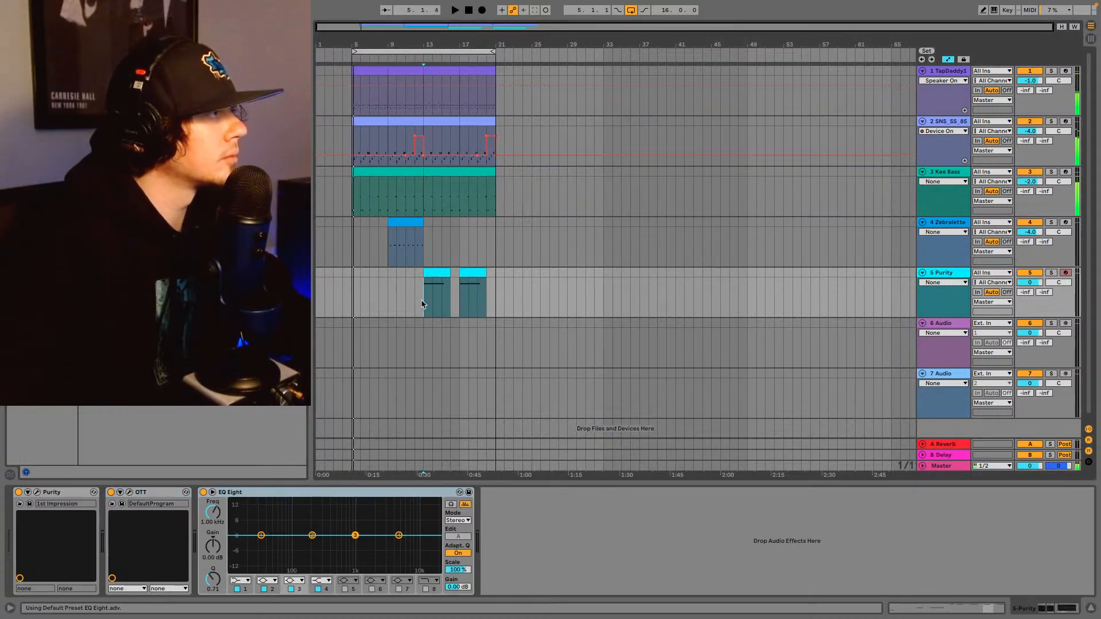
- Narrow the Purity sound in EQ Eight with a steep low cut at 711 Hz on band 1 and a high cut near 4.38 kHz on band 4
click(242, 582)
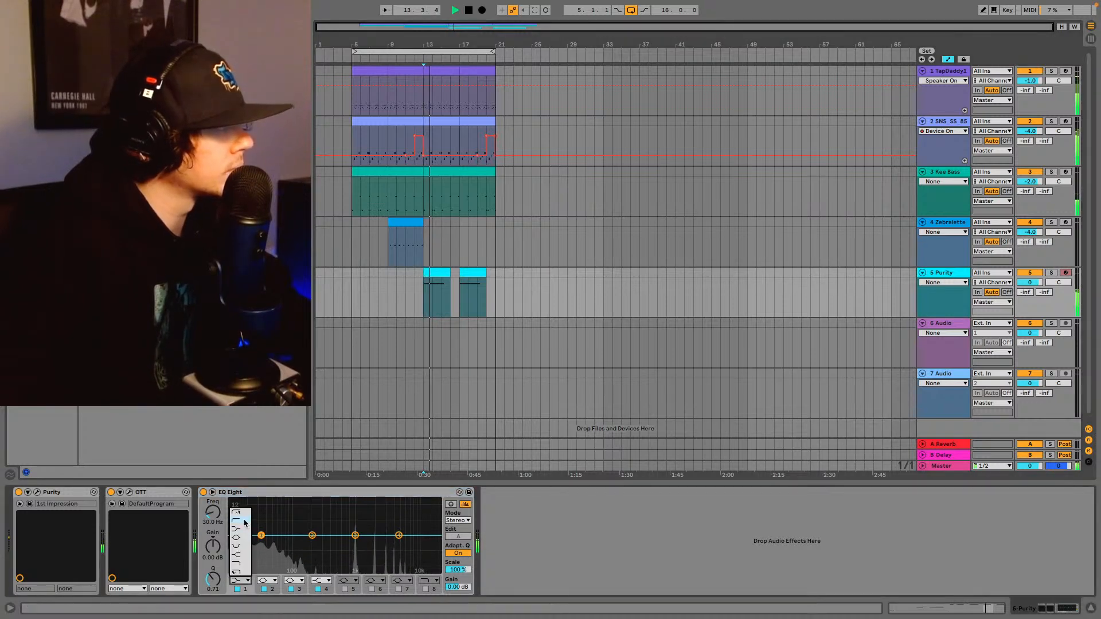
click(239, 512)
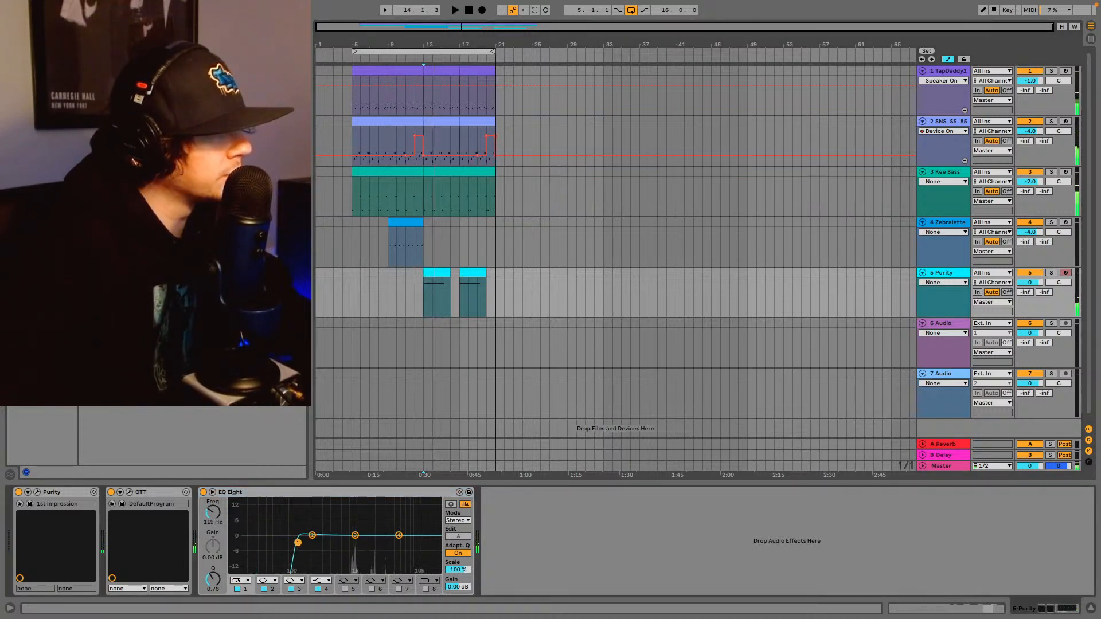
key(space)
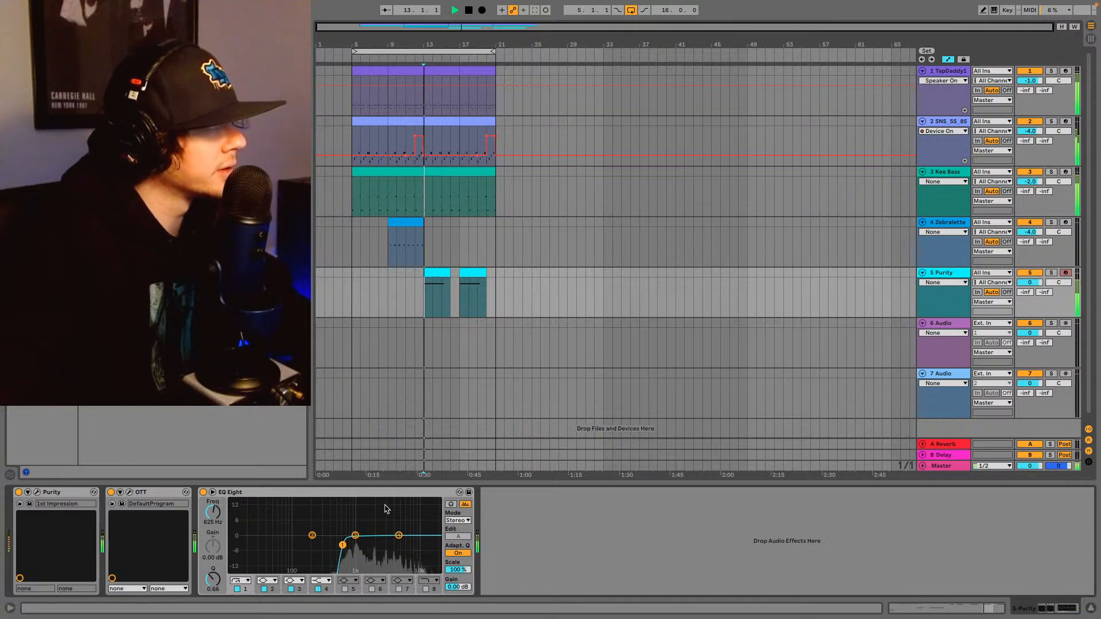
click(322, 581)
click(317, 572)
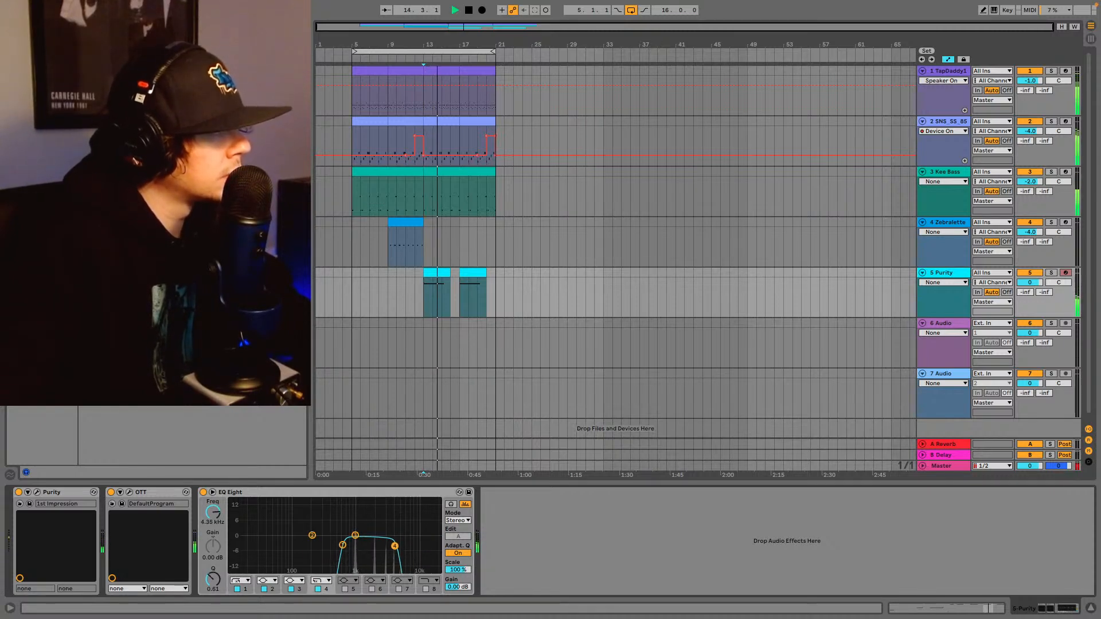
drag(394, 546, 346, 546)
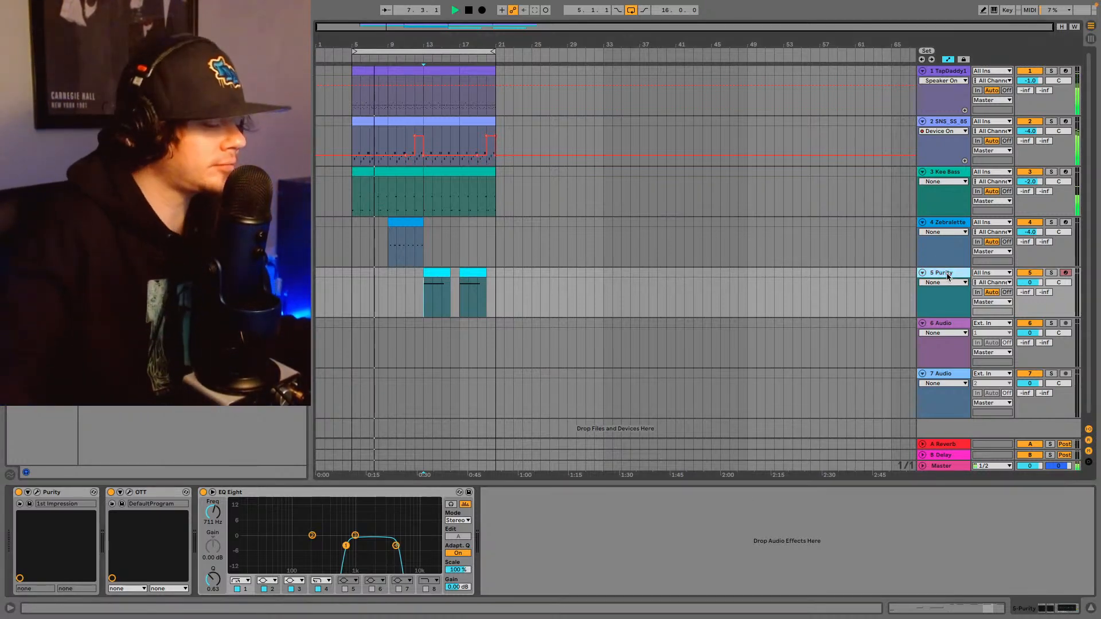
- Add a MIDI track below Purity with another Purity instrument and choose its Lead Synth preset category with the 60's Lead sound
key(ctrl+shift+t)
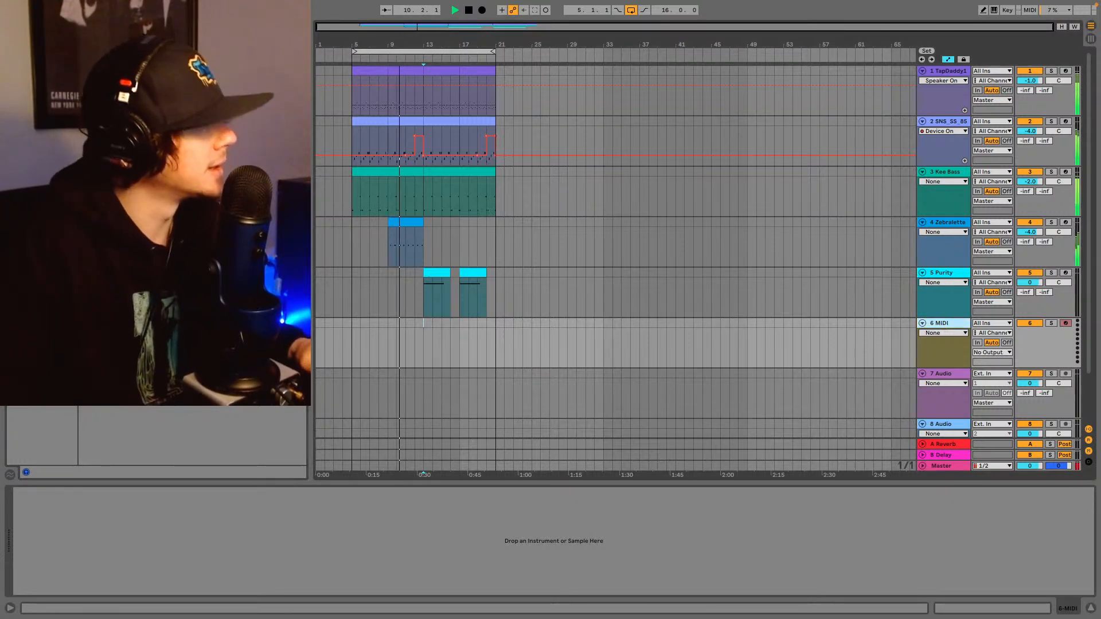
click(36, 155)
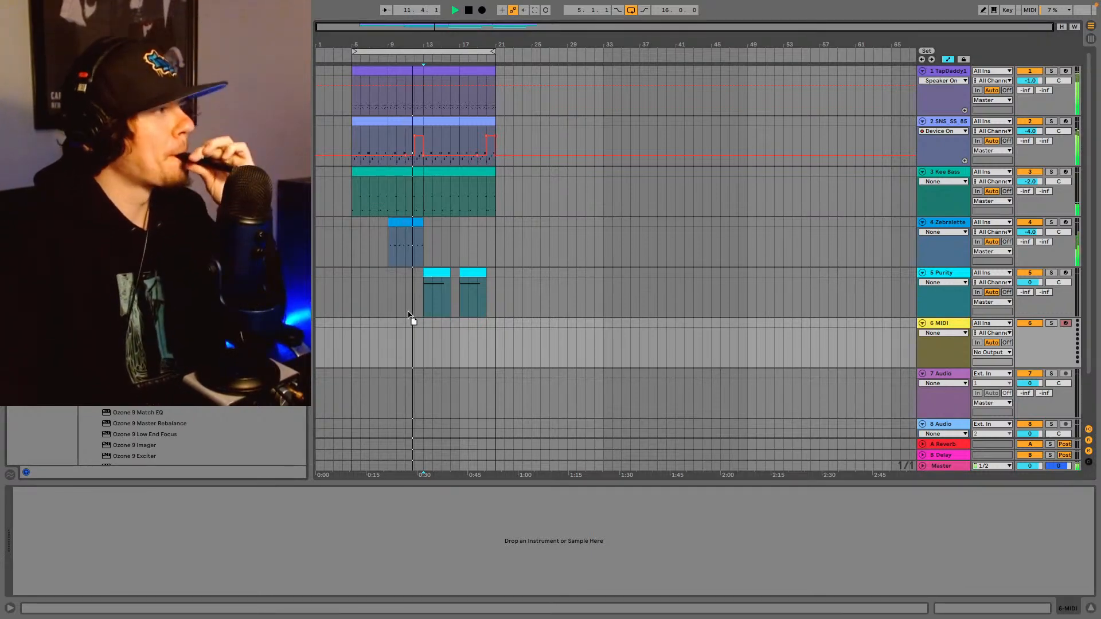
drag(448, 337, 449, 335)
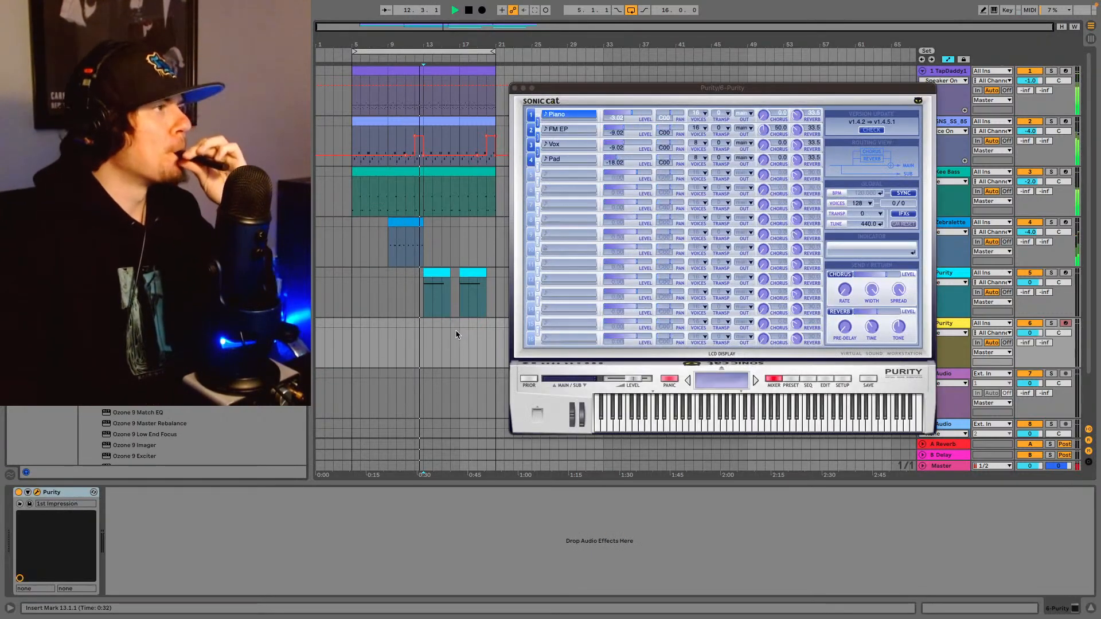
click(791, 379)
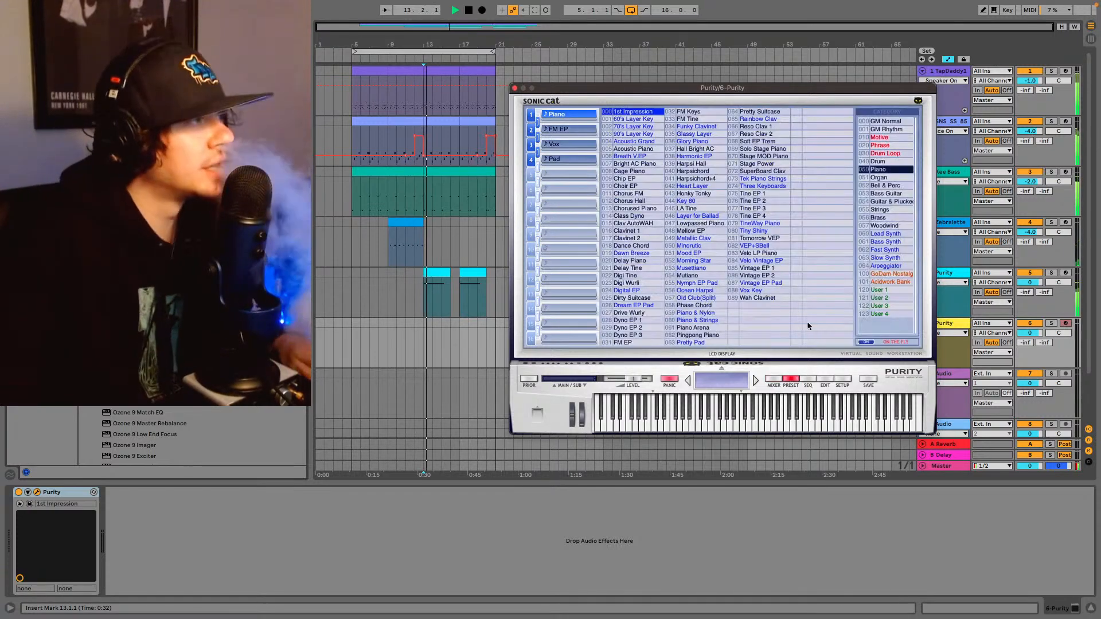
click(889, 234)
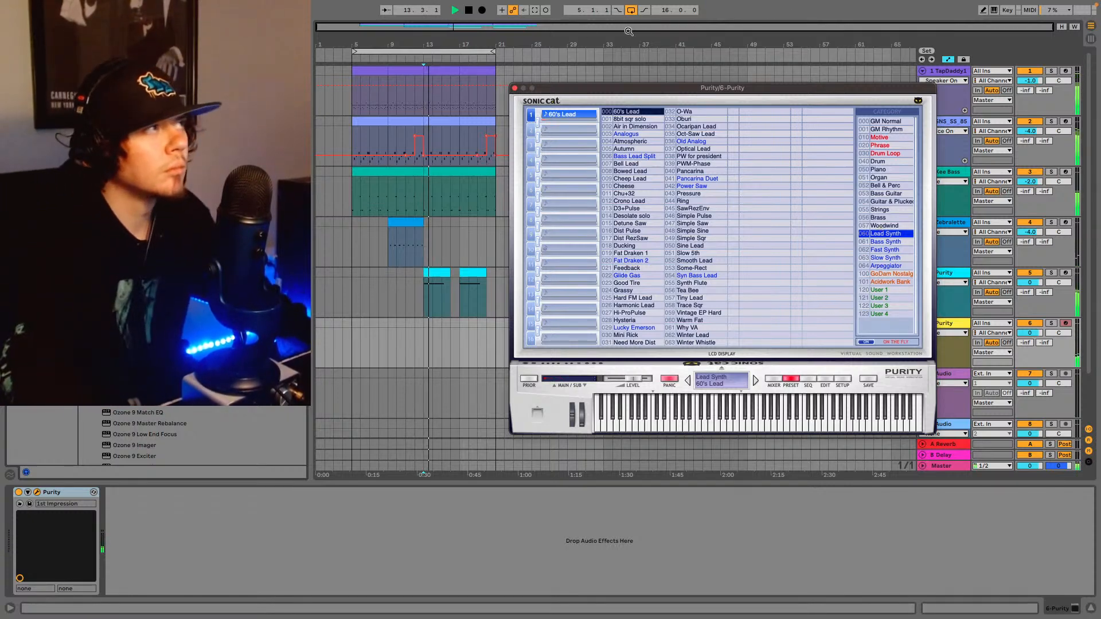
- Capture the played lead melody as a clip on the new Purity track, open its notes and play it back
click(534, 10)
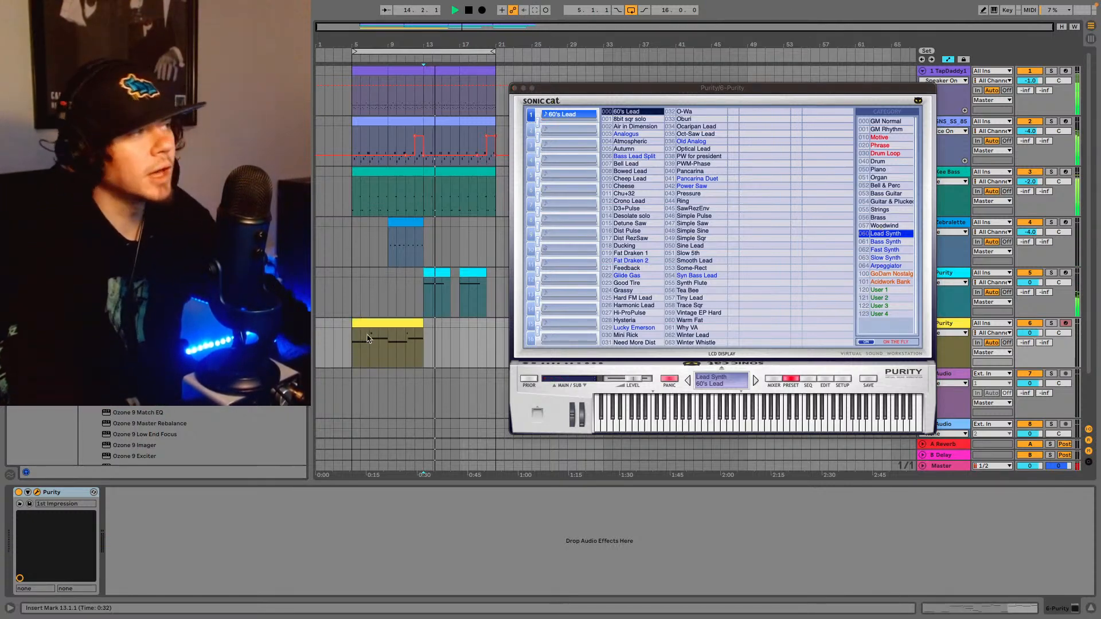
click(393, 324)
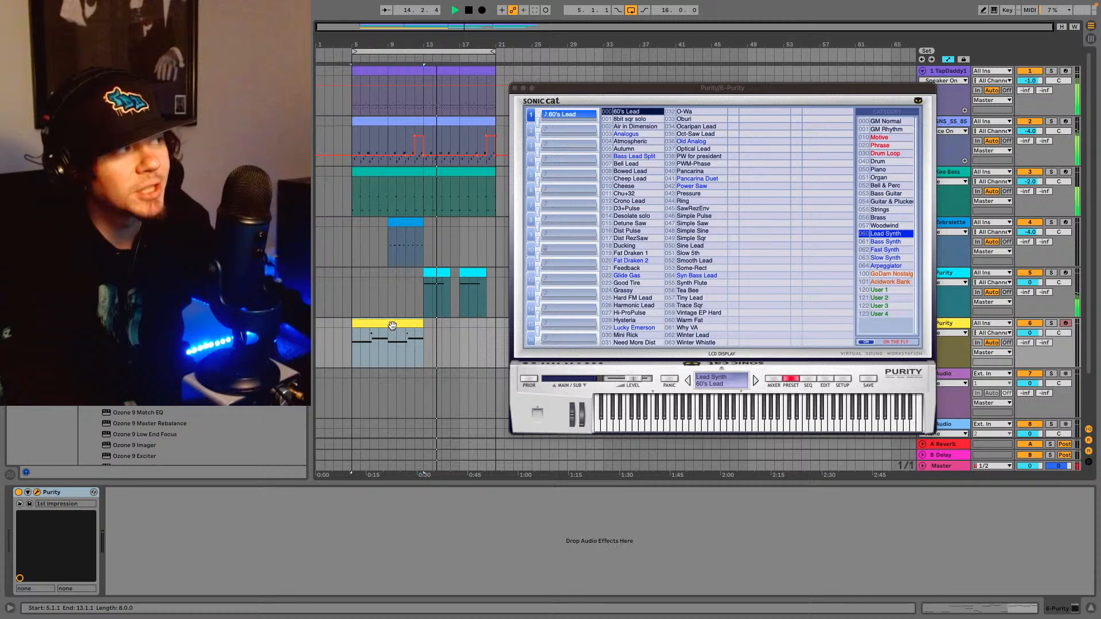
click(984, 608)
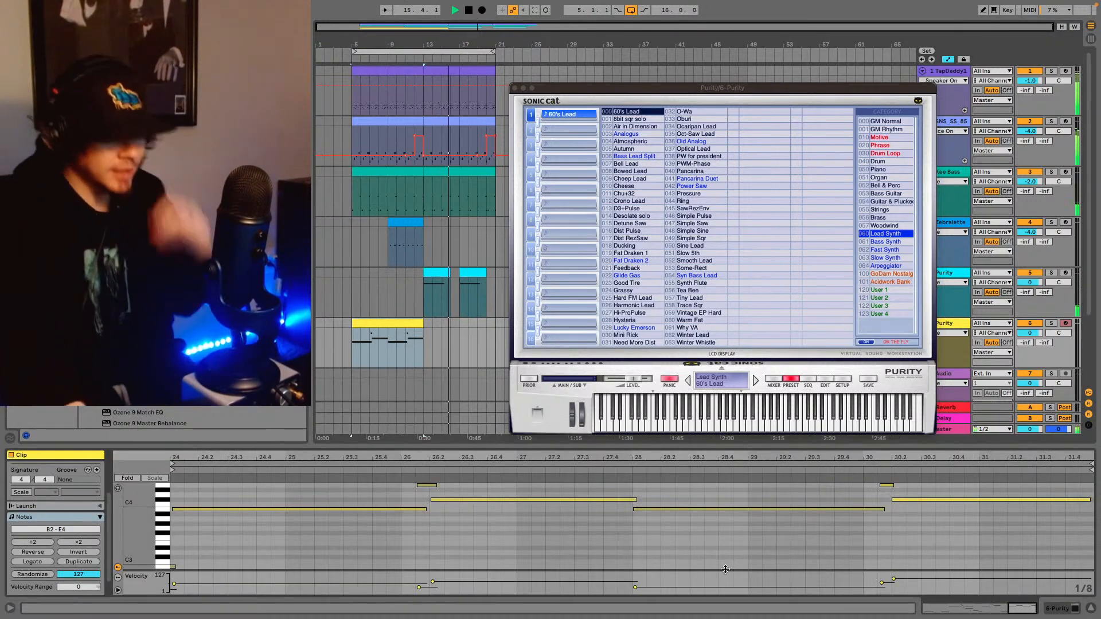
key(space)
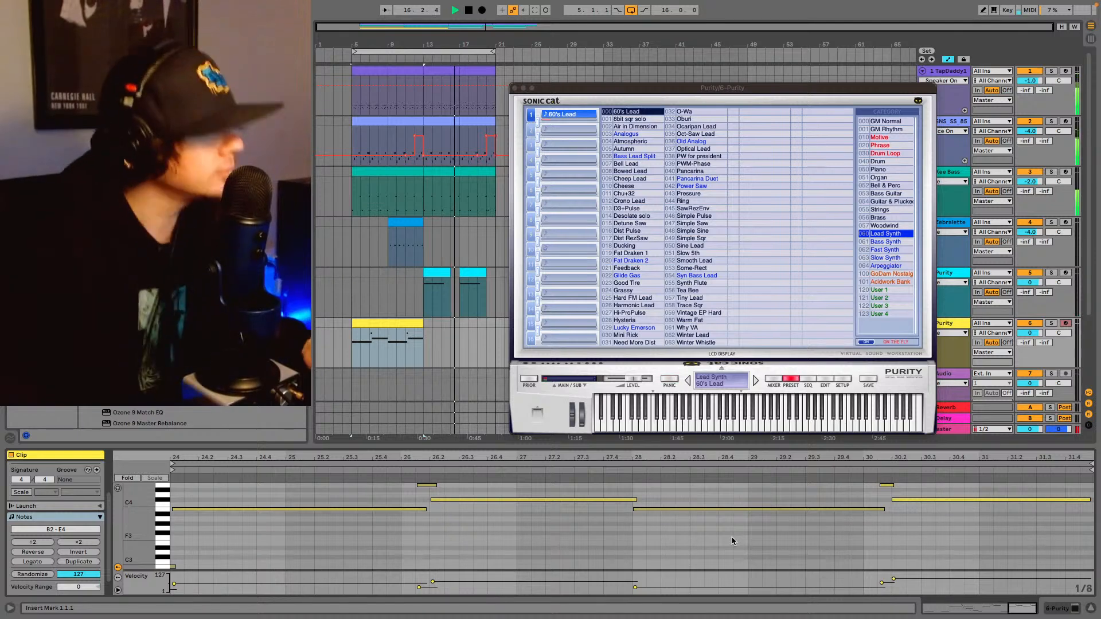
key(space)
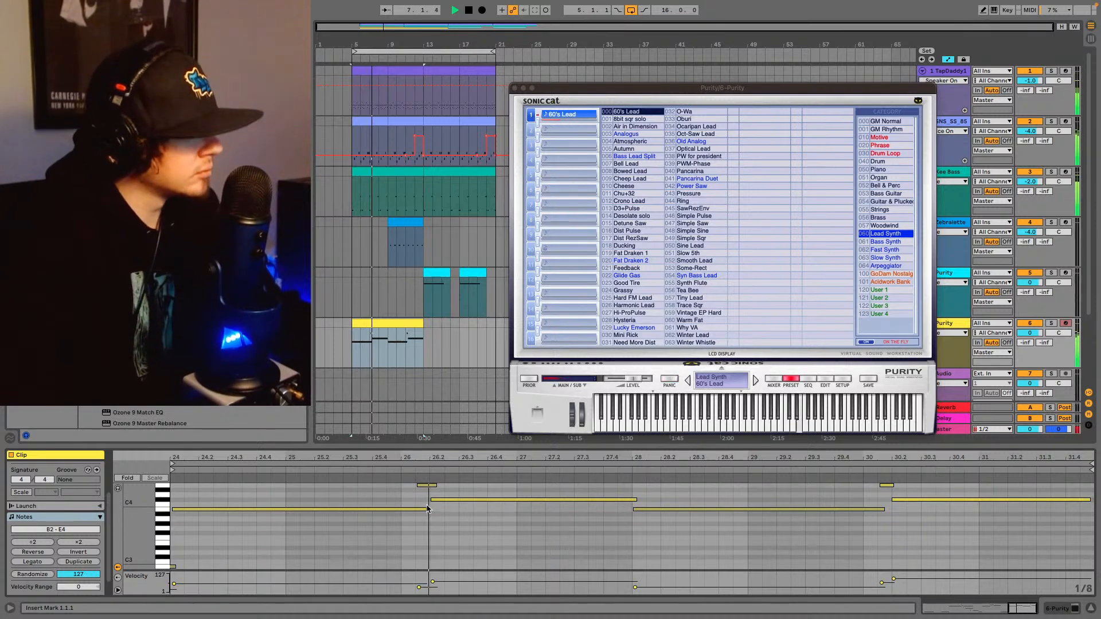
key(space)
- Lower the velocities of the two long C#4 notes to 26 and 34, and of the second short E4 note to 56
click(432, 583)
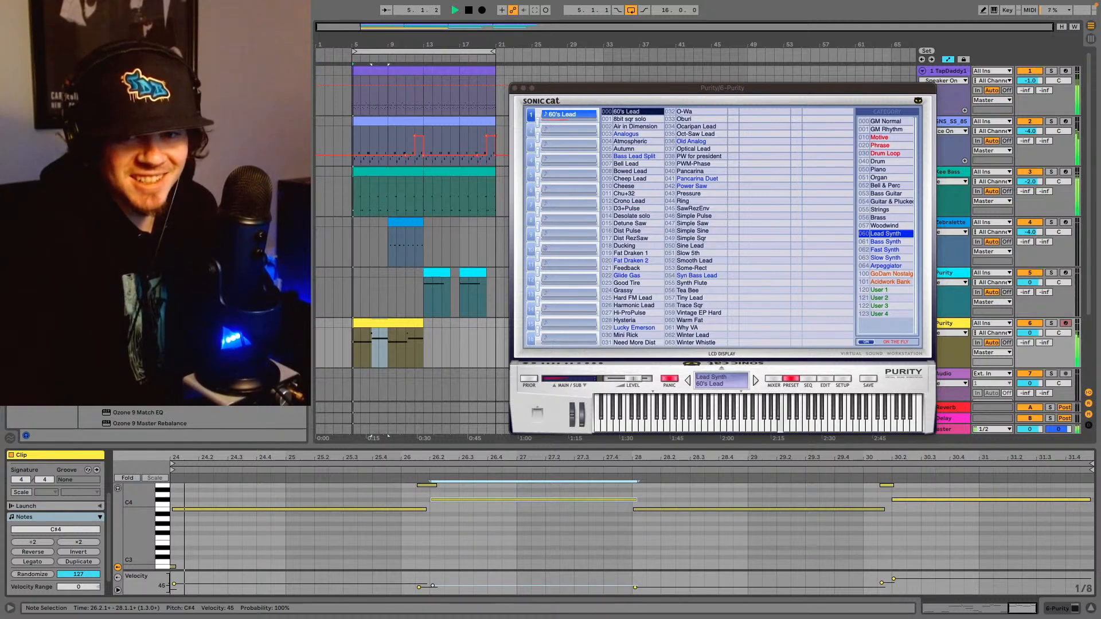
drag(433, 585, 432, 589)
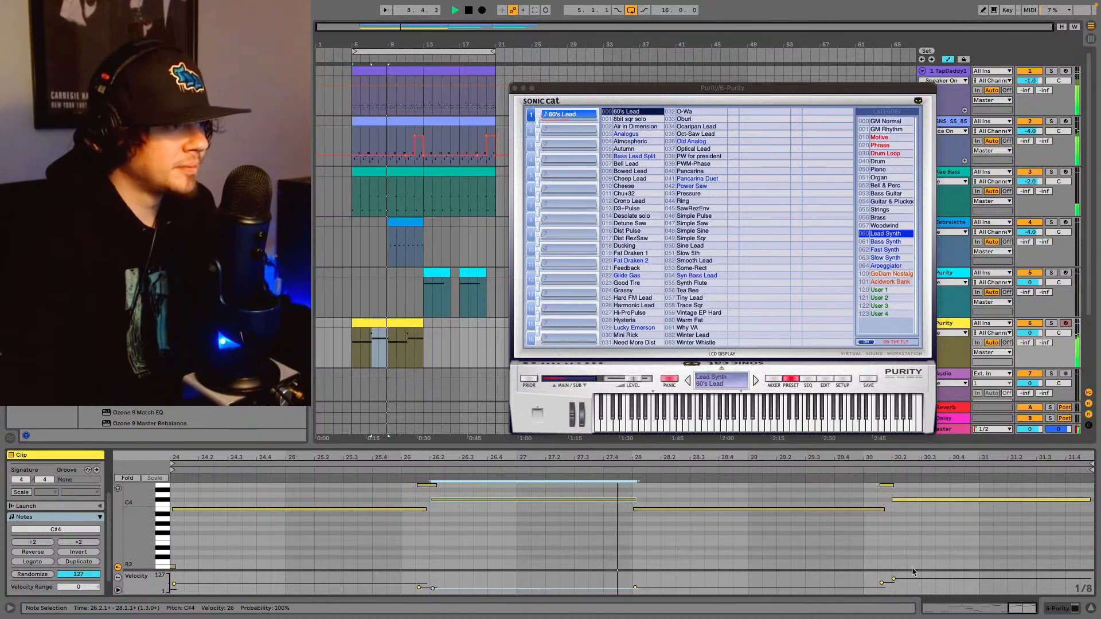
drag(894, 579, 893, 588)
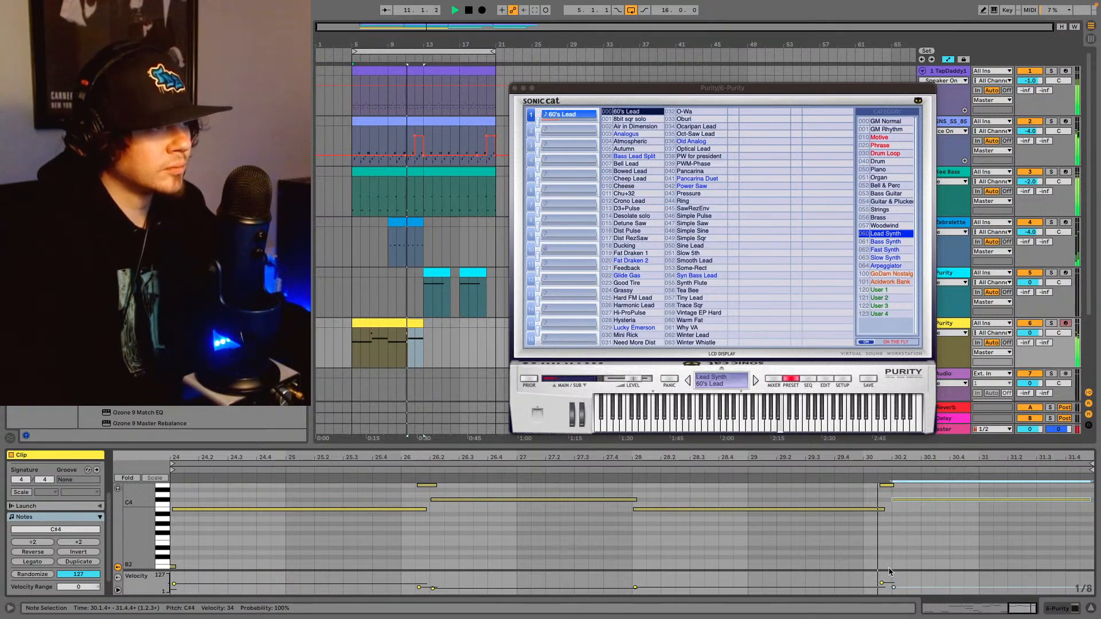
click(887, 485)
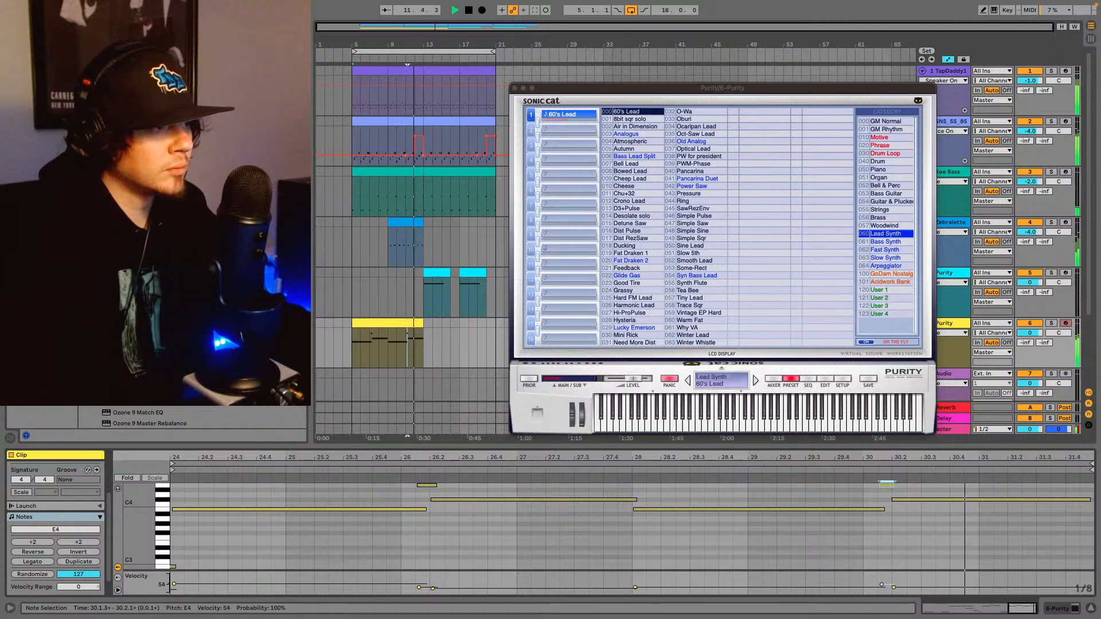
- Play the arrangement from bar 9 to check the lead melody against the other parts
key(space)
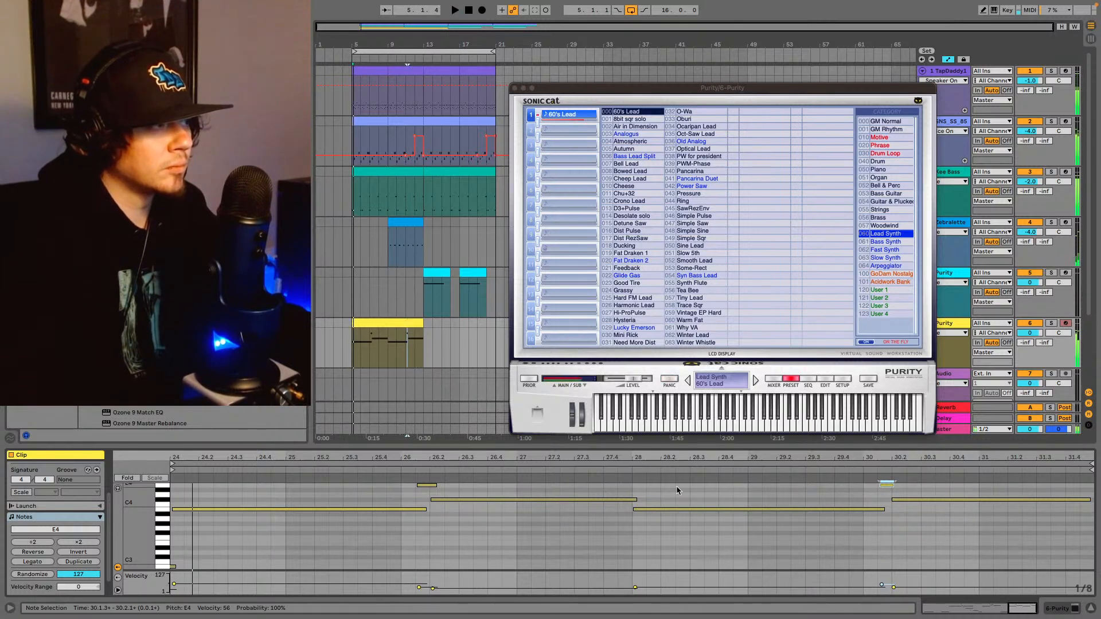
click(626, 539)
key(space)
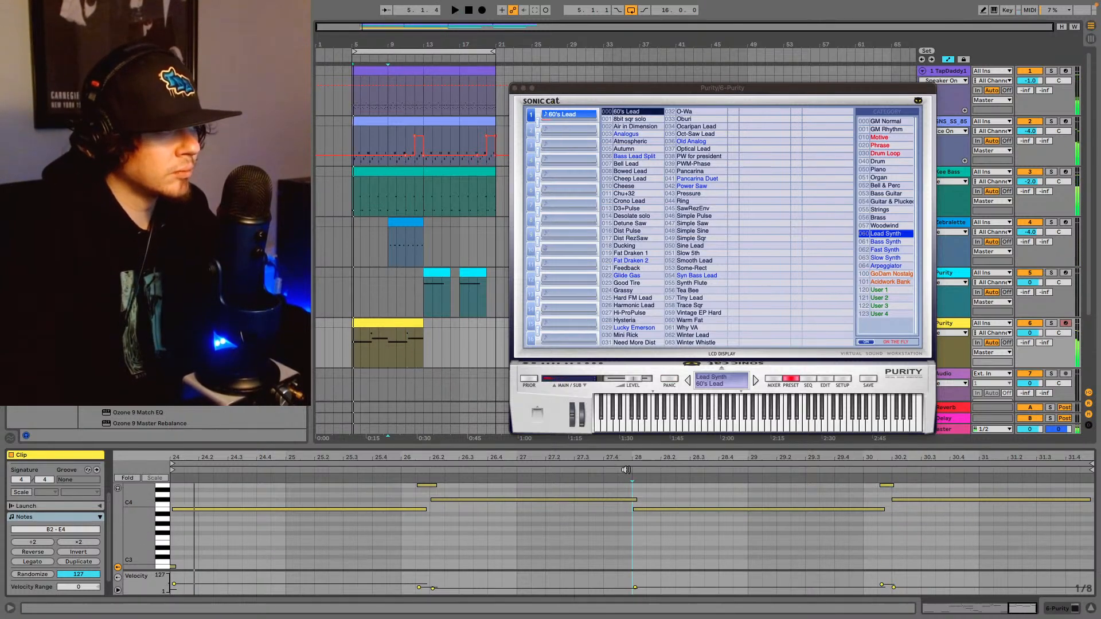
key(space)
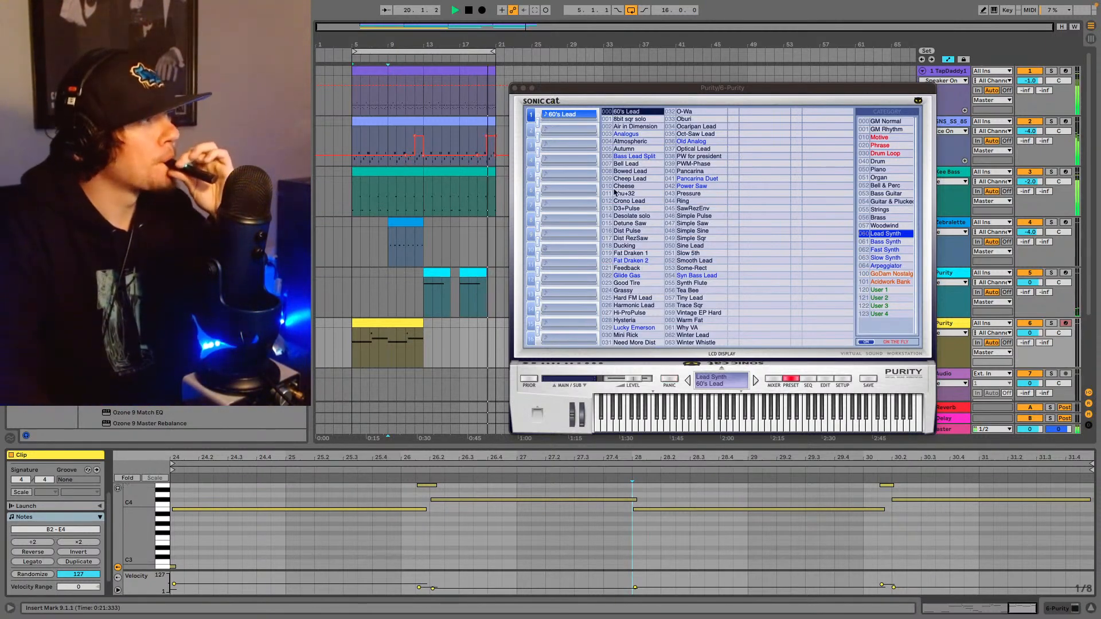
- Close the Purity window, move the eight-bar lead clip to bar 13 and play from there
click(516, 88)
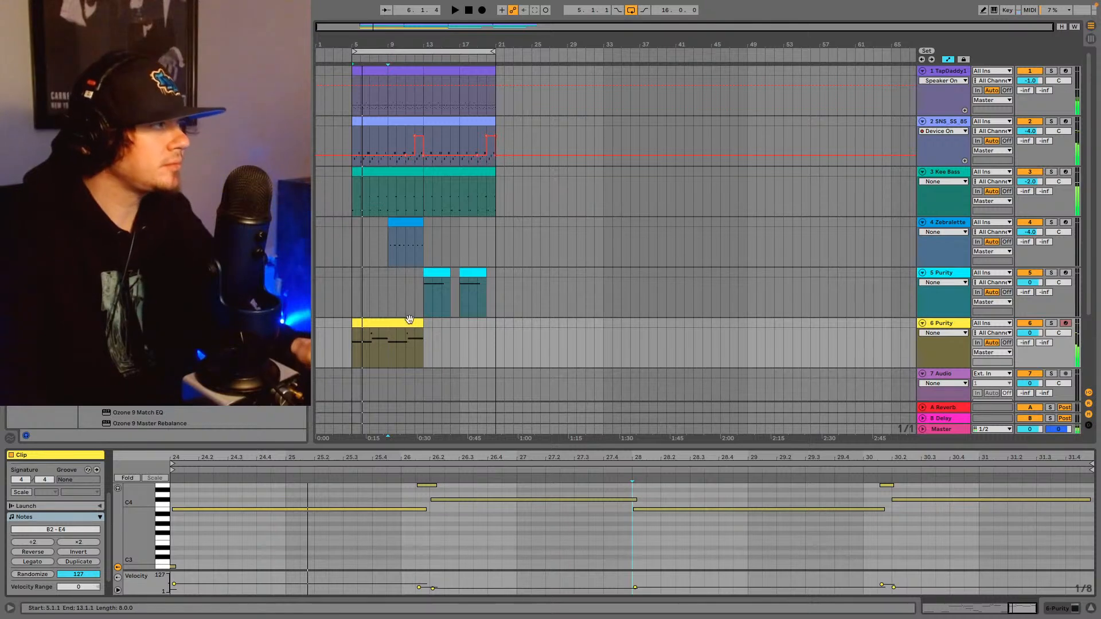
key(space)
drag(405, 322, 449, 321)
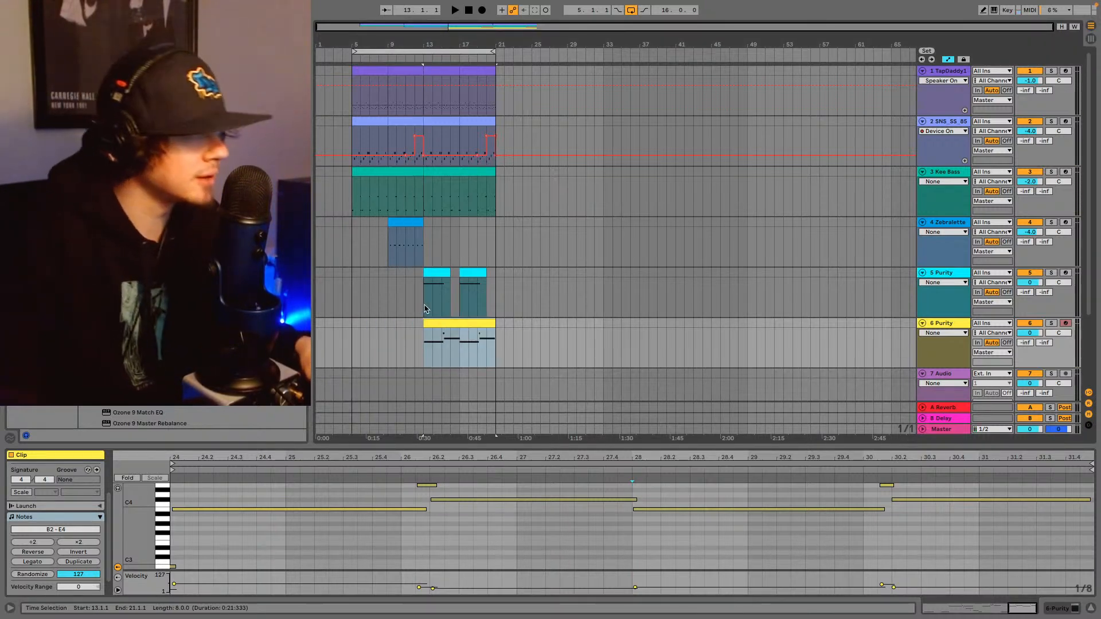
click(426, 309)
key(space)
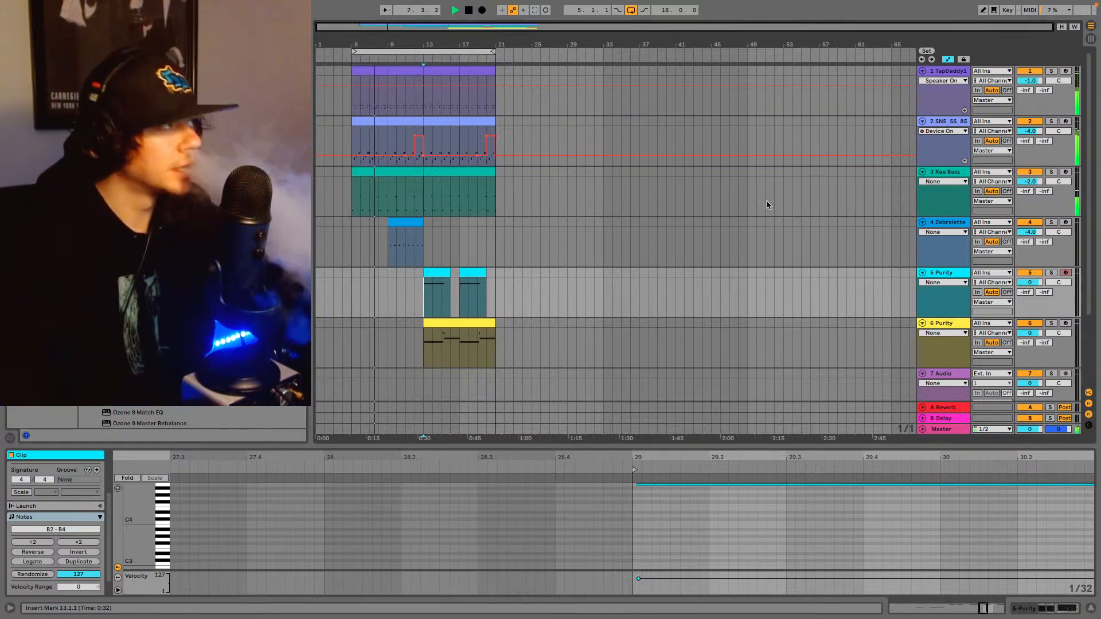
- Duplicate the keys loop from bars 5 to 21 so that it continues from bar 21 to bar 37
drag(354, 198, 496, 71)
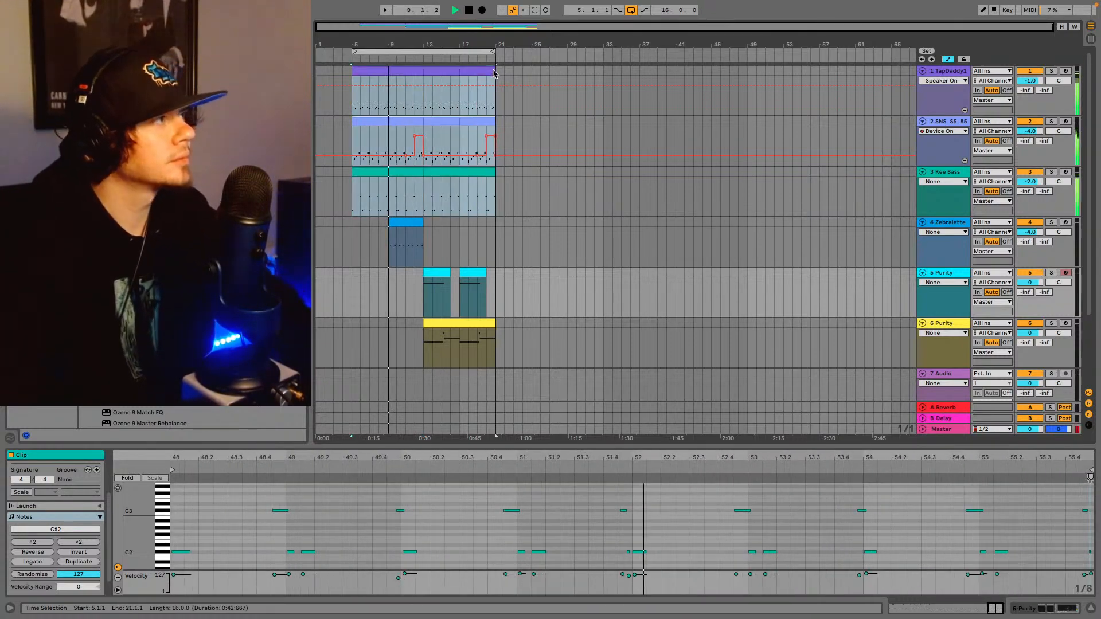
click(354, 145)
drag(354, 145, 500, 129)
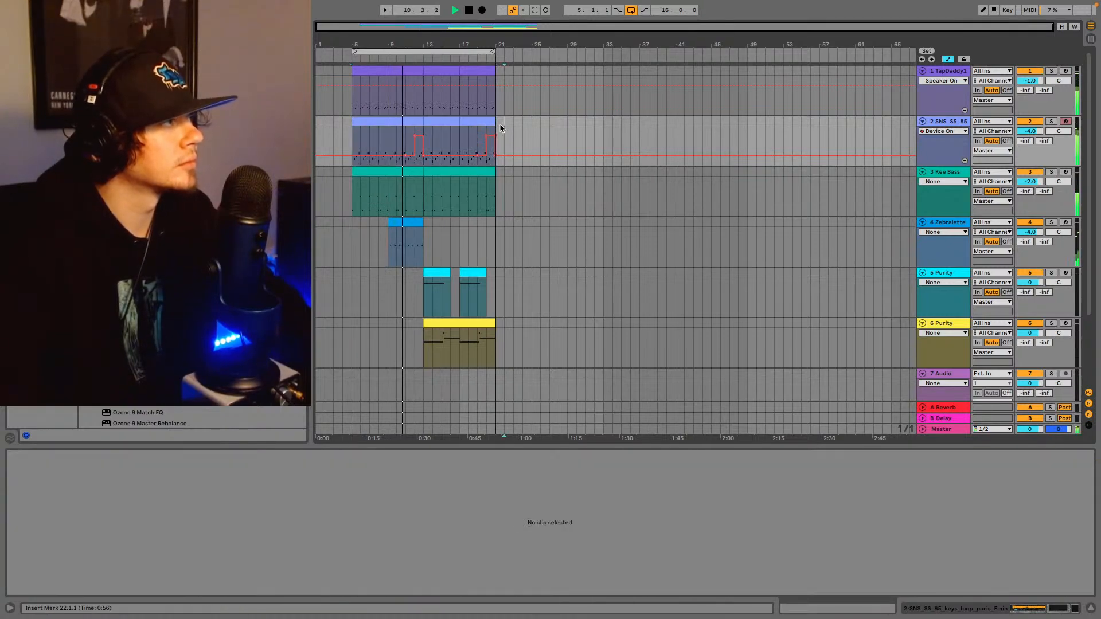
key(ctrl+d)
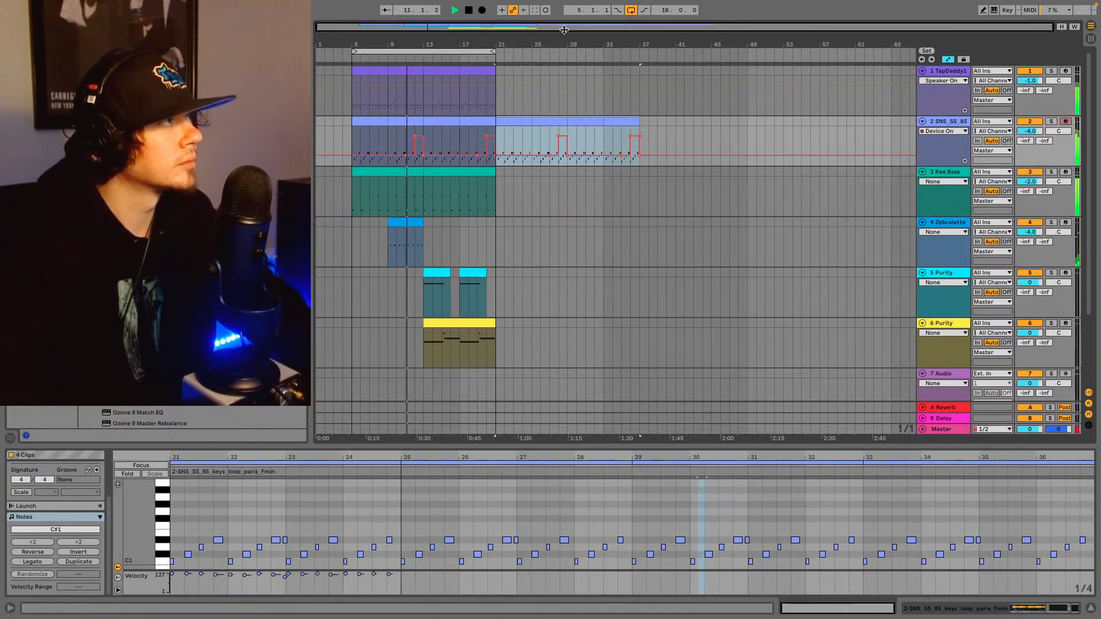
- Turn off looping and paste a copy of the drums from bars 13 to 21 at bar 21
click(632, 11)
drag(423, 103, 499, 70)
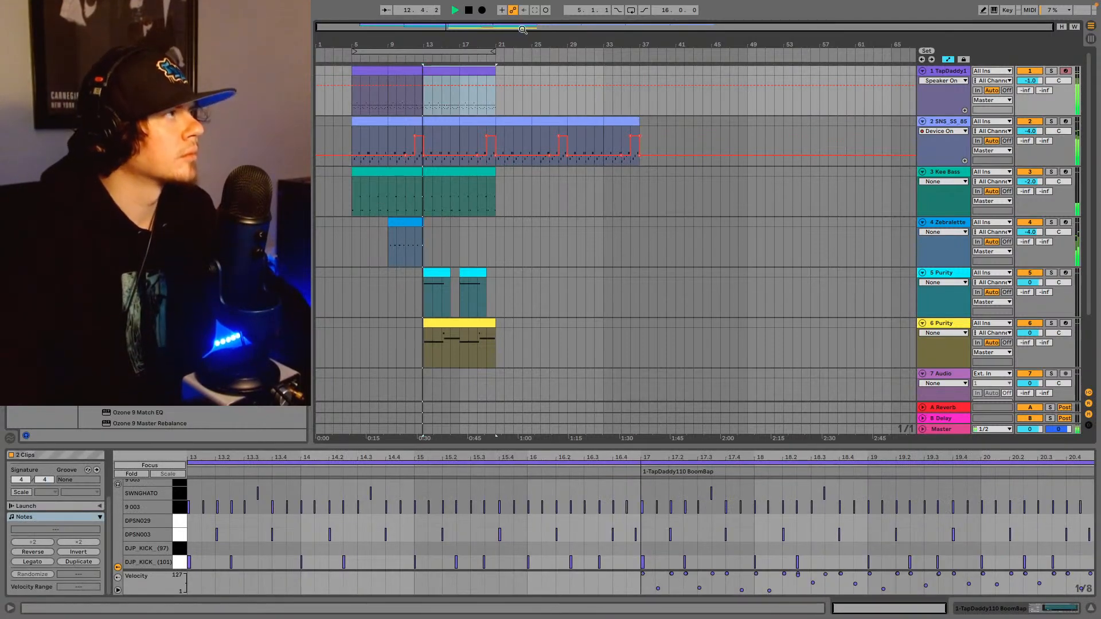
drag(522, 29, 522, 63)
click(508, 107)
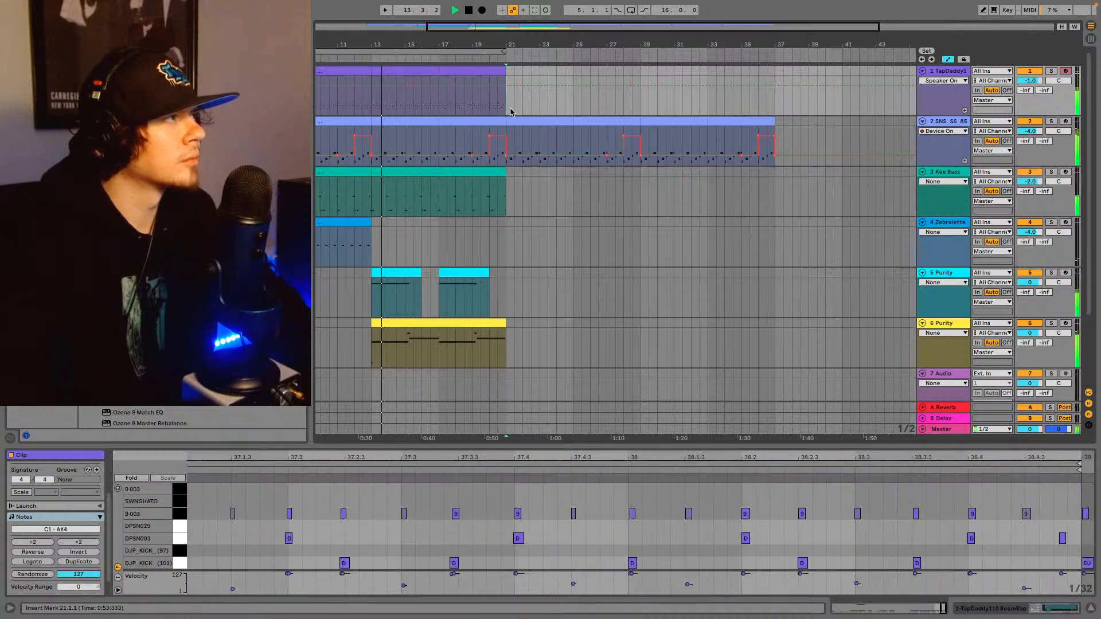
key(super+v)
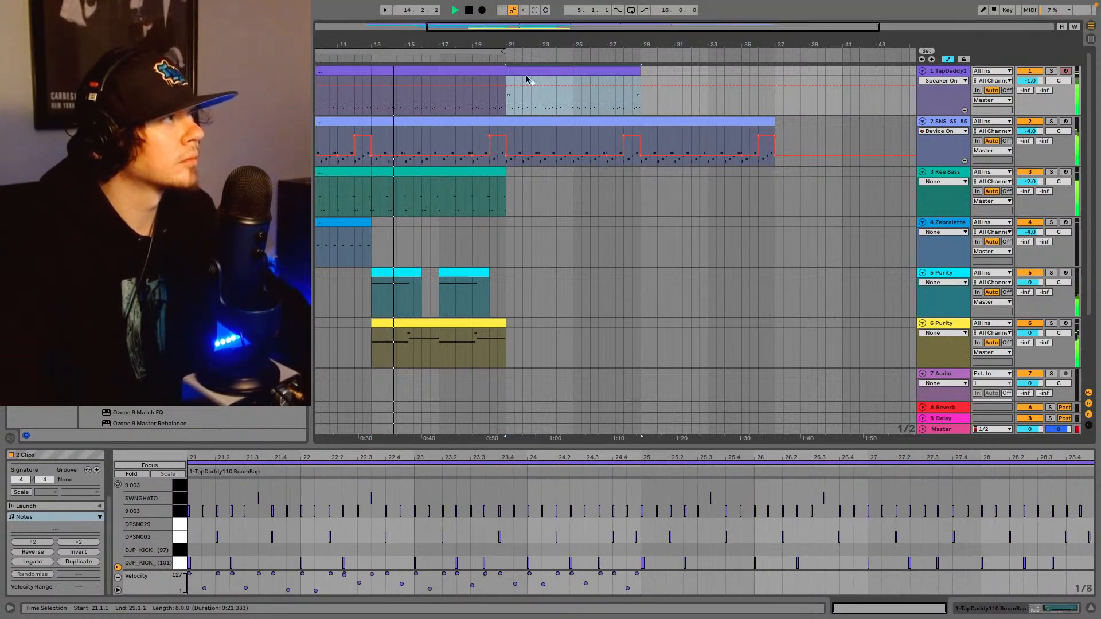
- Trim the start of the pasted drum clip to 21.3.3, leaving a short gap after bar 21
drag(534, 30, 503, 67)
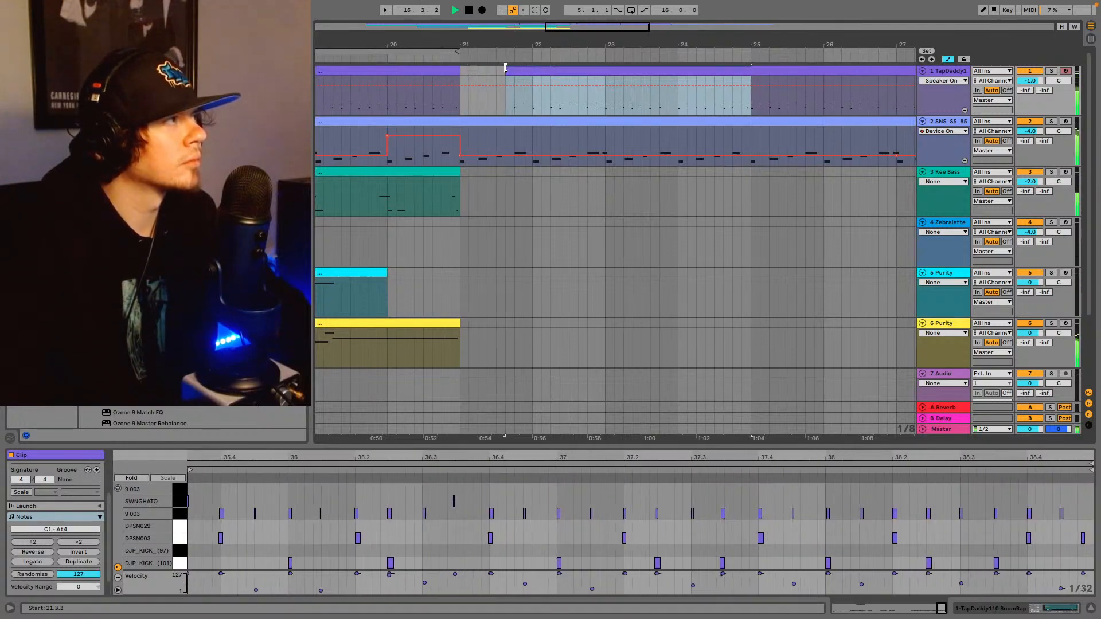
drag(566, 27, 493, 2)
- Paste a copy of the four-bar Zebralette clip from bar 9 at bar 25
click(412, 223)
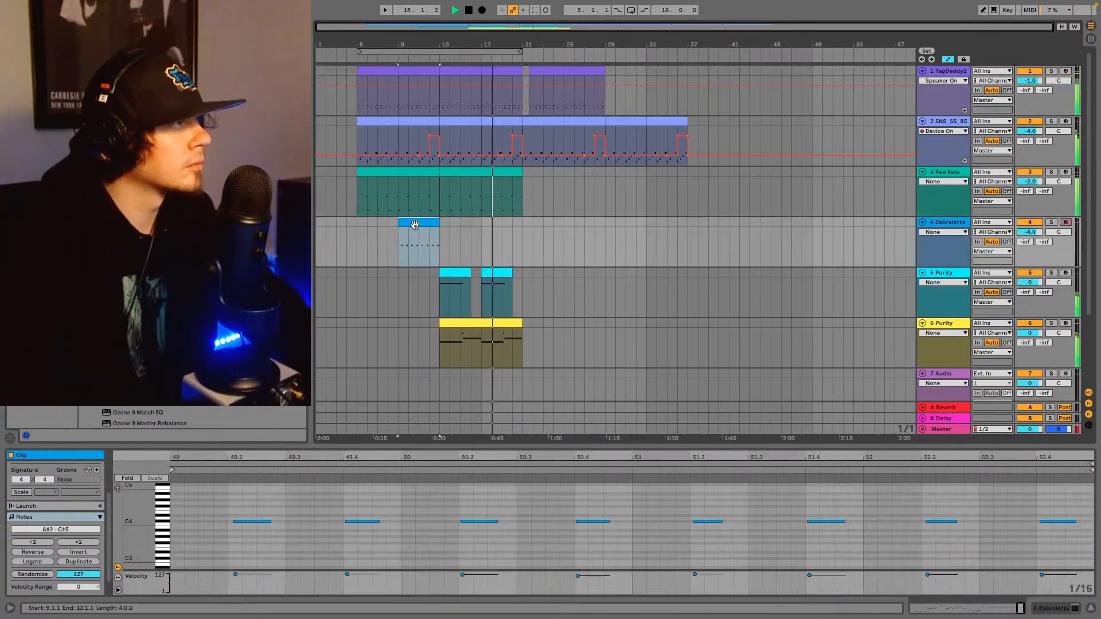
key(ctrl+c)
click(563, 232)
key(ctrl+v)
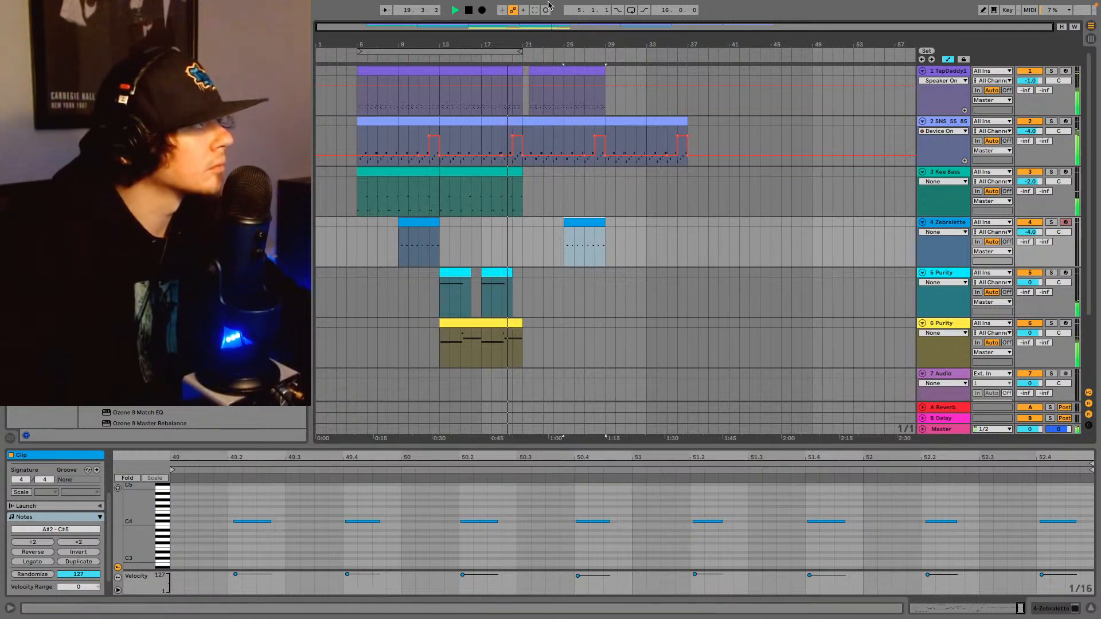
- Trim the start of the drum clip after the gap at bar 21 to 22.3.3
drag(535, 29, 563, 108)
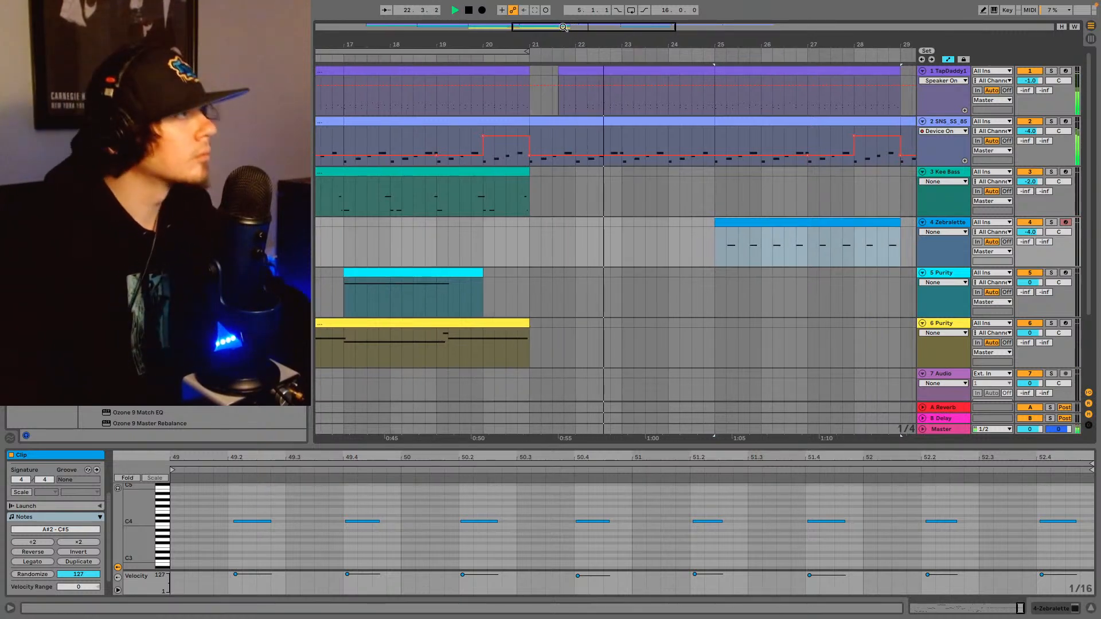
drag(563, 28, 581, 86)
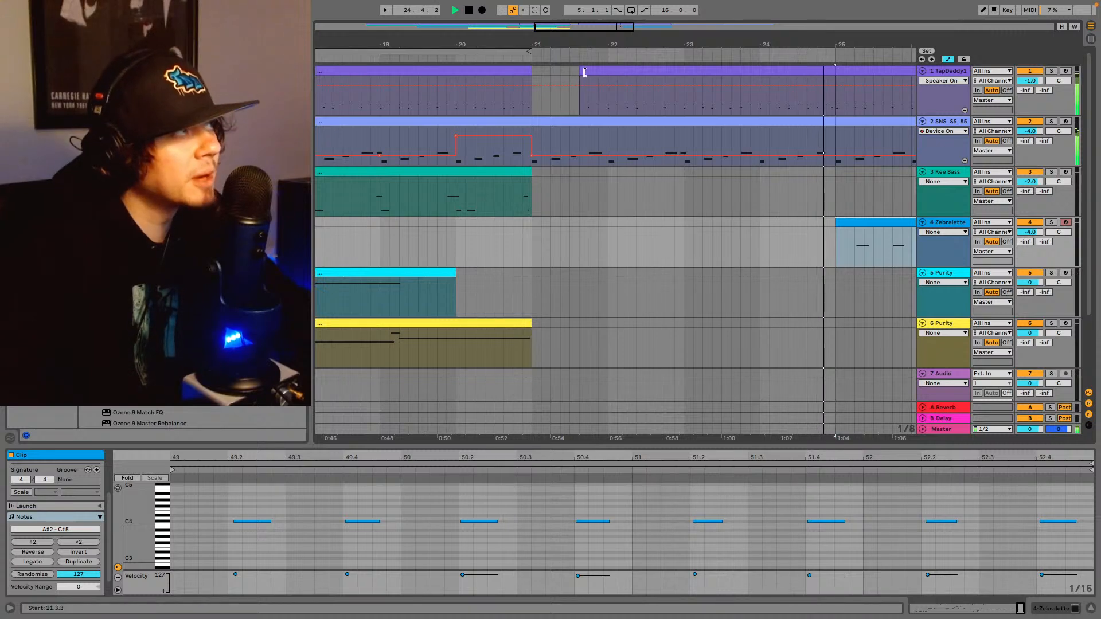
drag(575, 70, 656, 68)
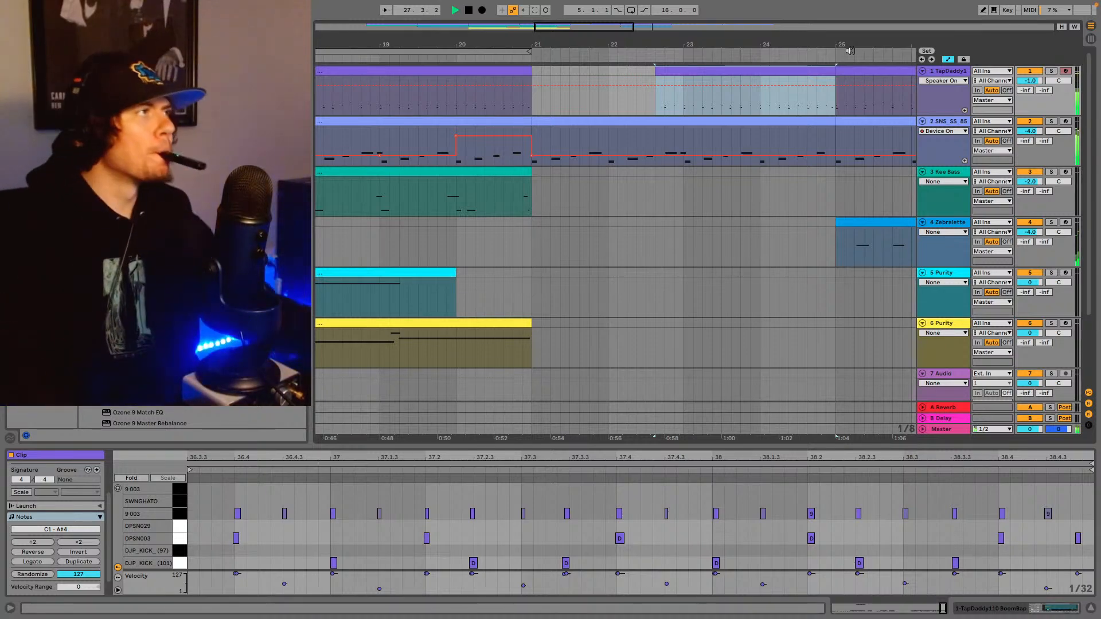
- Shorten the second Zebralette clip so it ends at bar 27, and listen to the arrangement from bar 21
scroll(484, 118, down, 5)
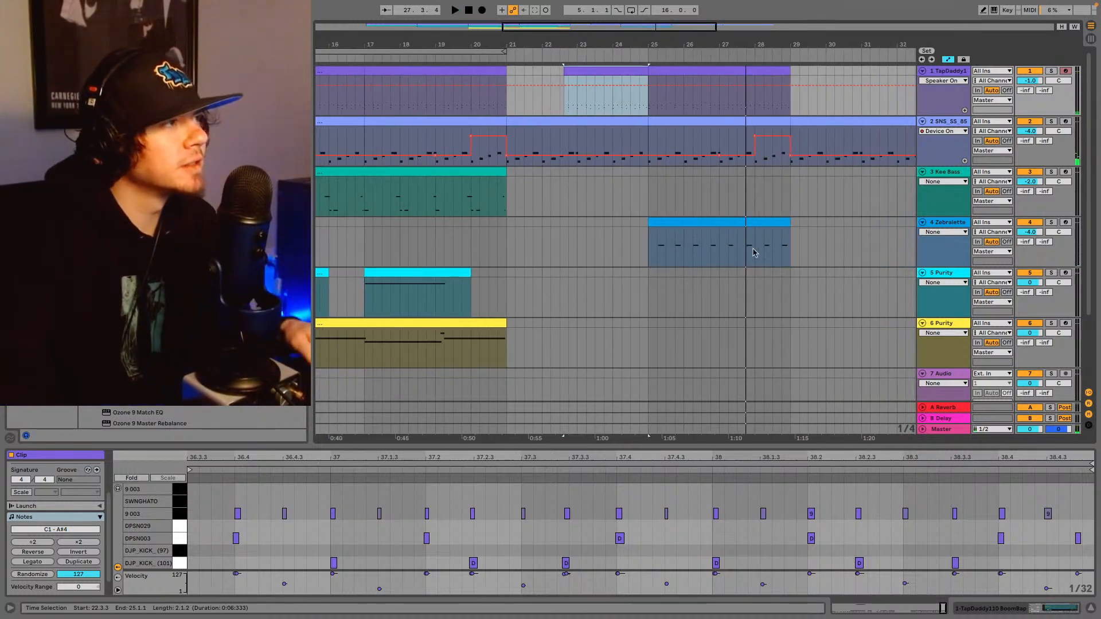
drag(783, 224, 719, 226)
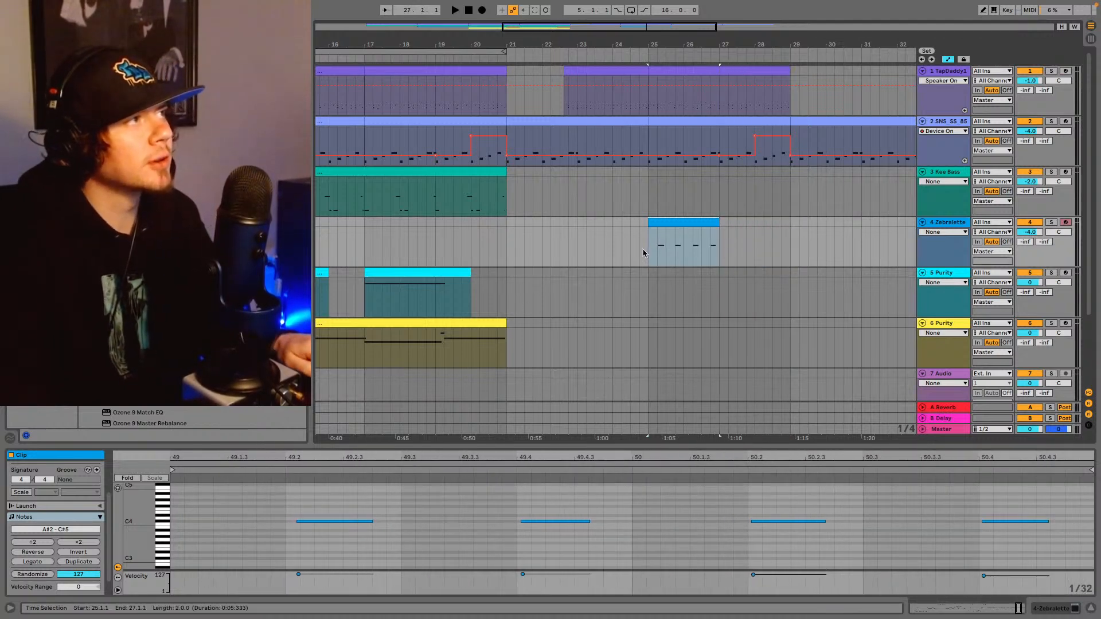
click(506, 250)
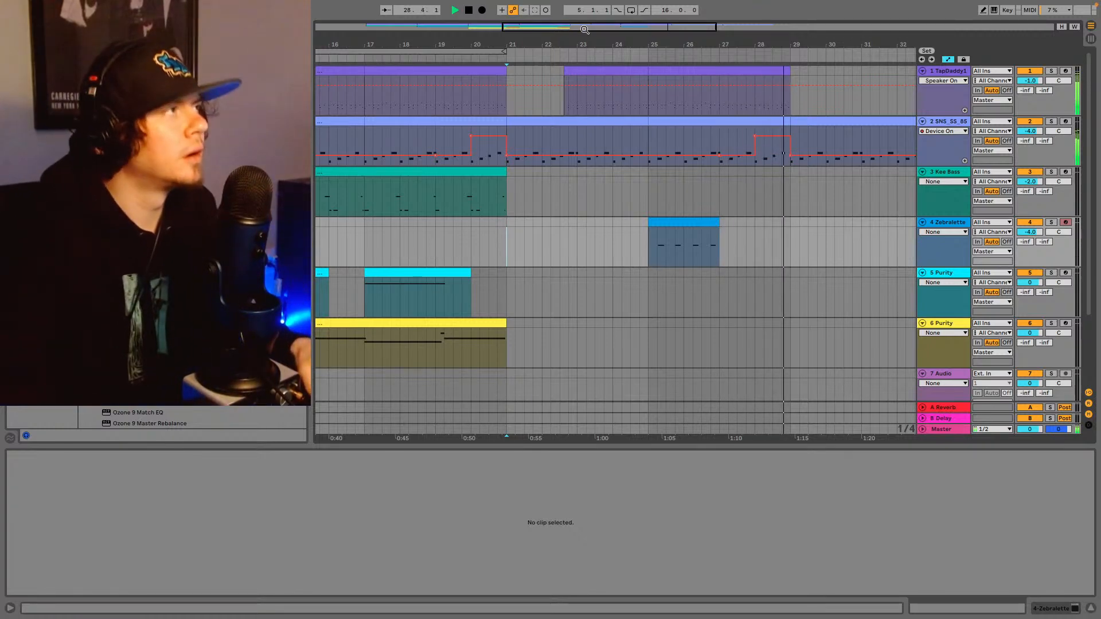
mouse_move(585, 26)
mouse_down()
mouse_move(585, 6)
mouse_move(585, 17)
mouse_up()
key(space)
- Paste a copy of the bass clip from bars 13 to 21 at bar 29
click(498, 189)
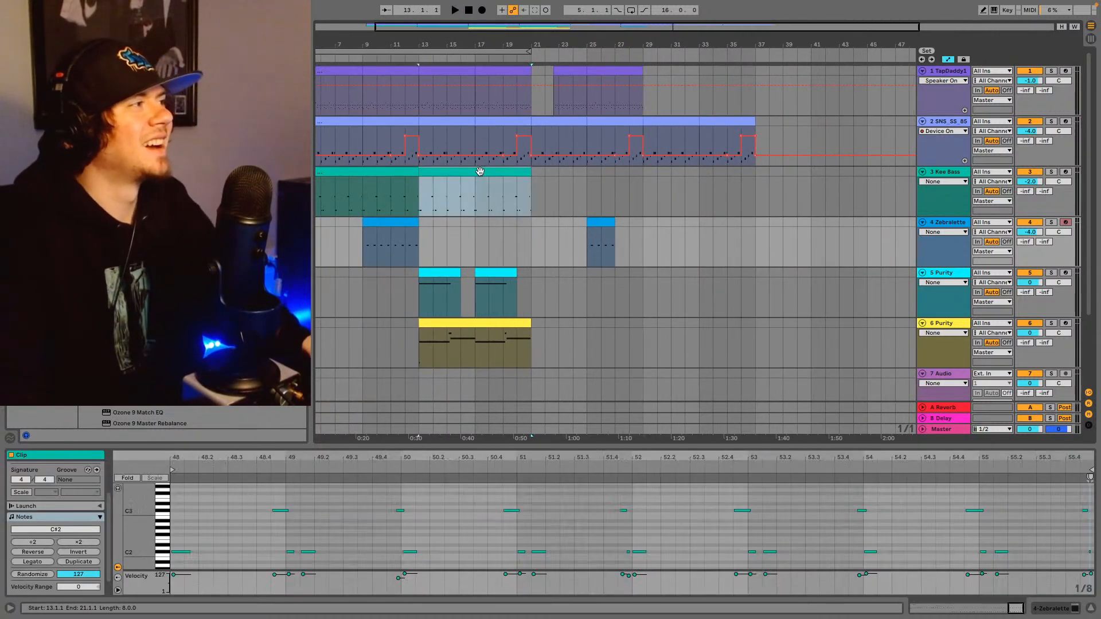
key(ctrl+c)
click(647, 186)
key(ctrl+v)
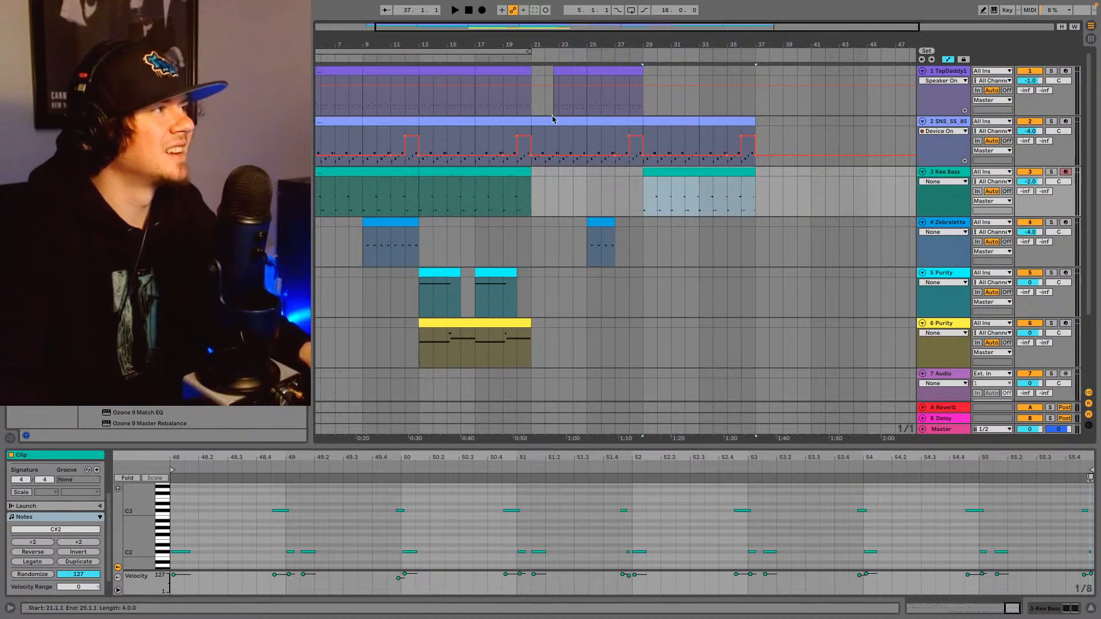
- Copy the drums from bars 21 to 29, including the opening gap, to bar 29 and play from there
drag(531, 104, 630, 70)
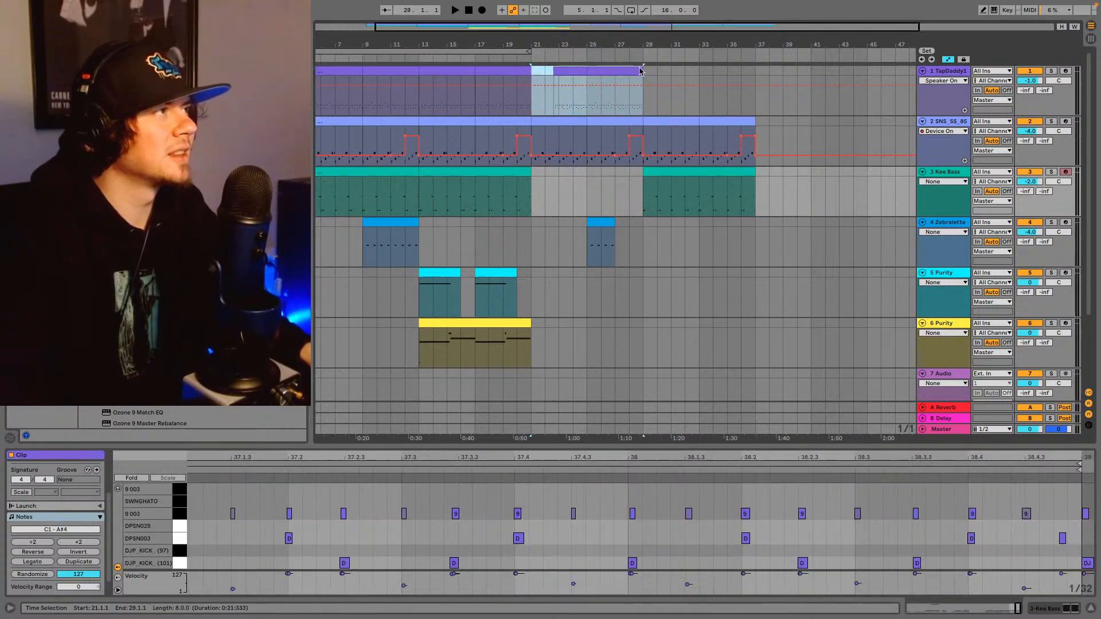
key(ctrl+c)
click(645, 98)
key(ctrl+v)
click(641, 107)
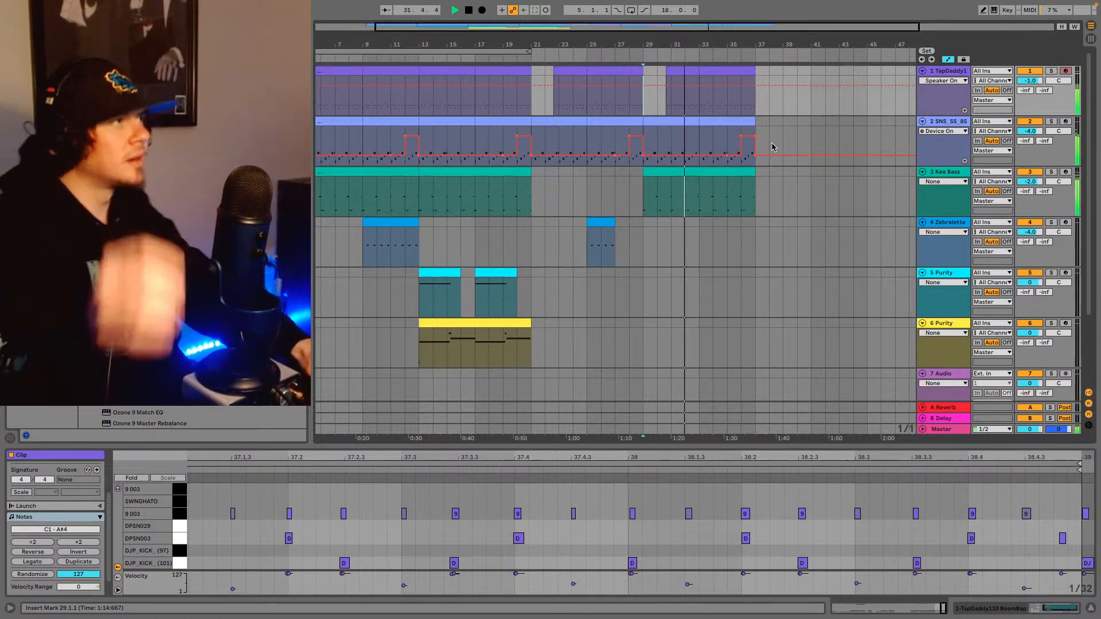
- Set the loop range to bars 13 through 37 and turn on looping
drag(510, 51, 687, 50)
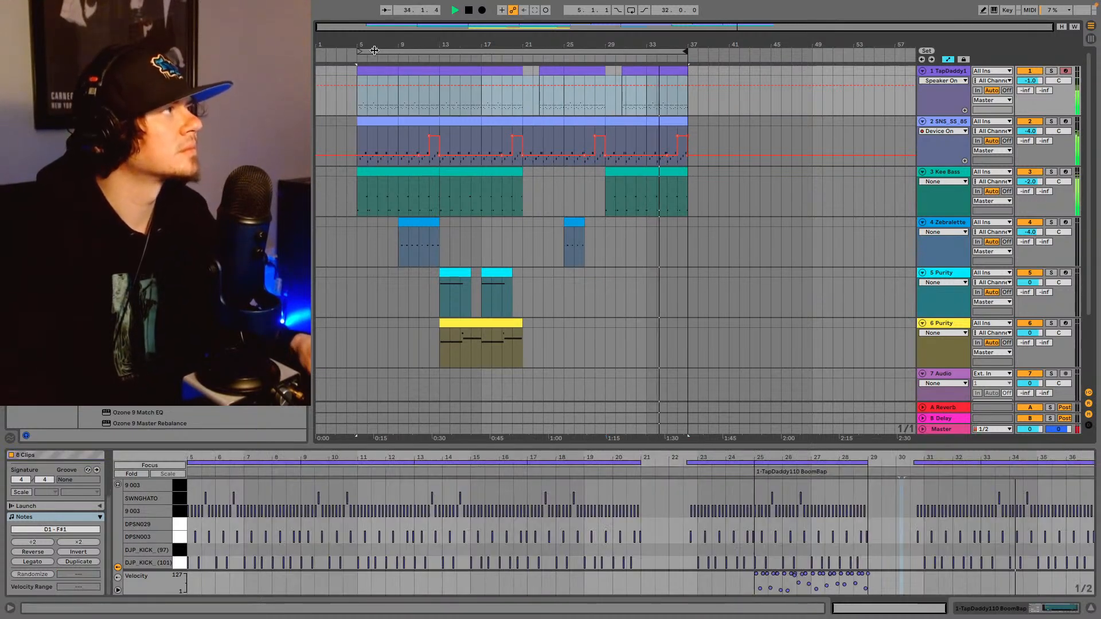
drag(361, 50, 440, 51)
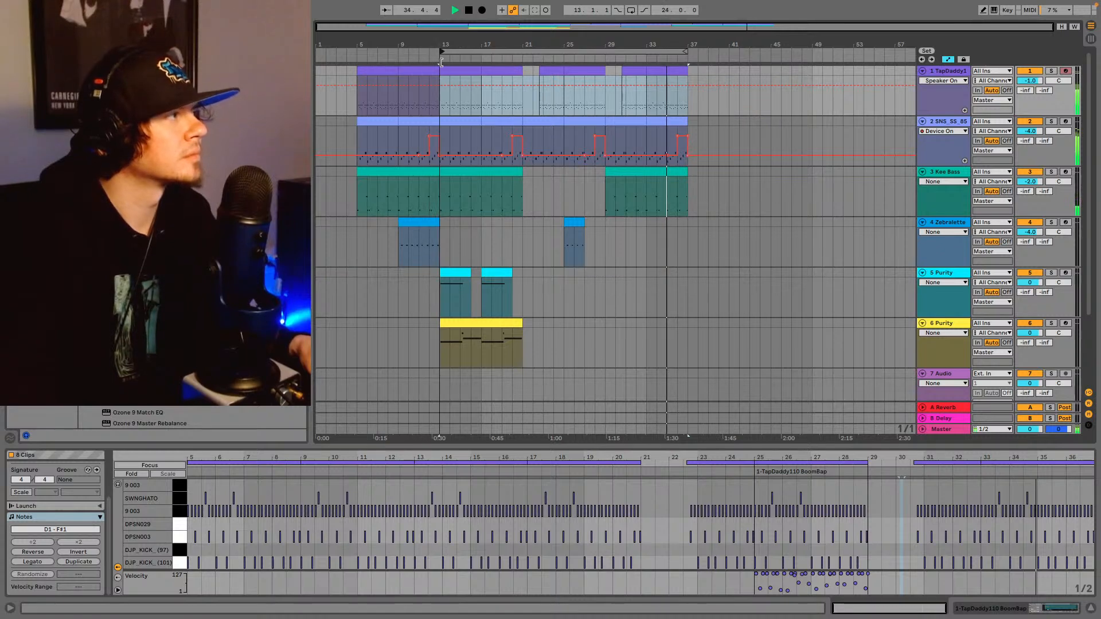
click(631, 10)
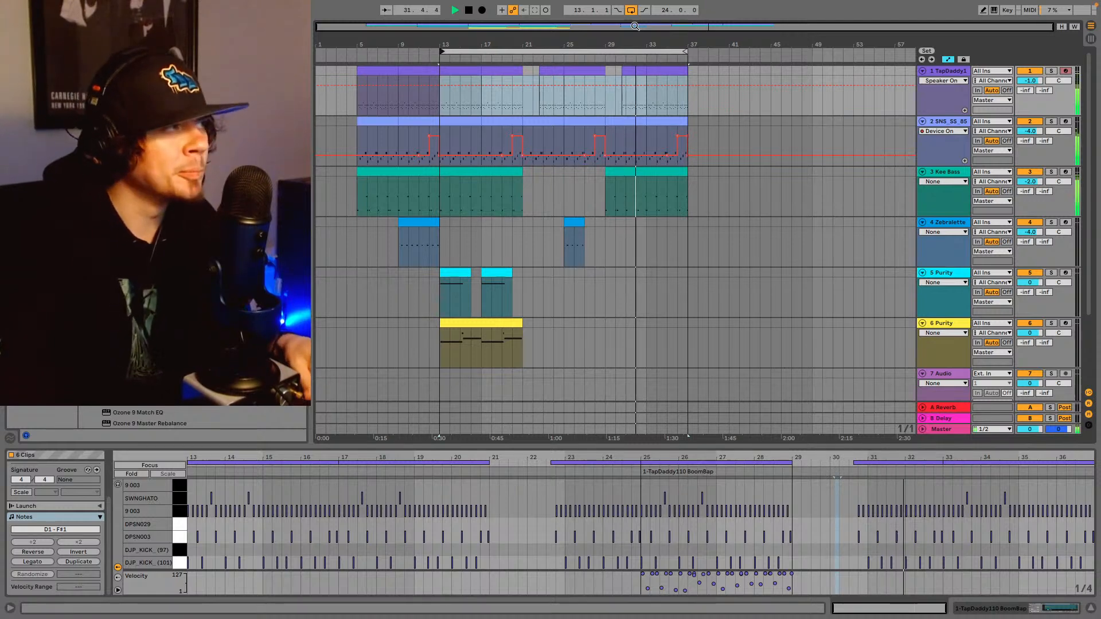
- Copy all instrument parts from bars 13 to 21 to bar 37 and extend the loop range to bar 45
scroll(724, 334, down, 1)
scroll(717, 331, down, 1)
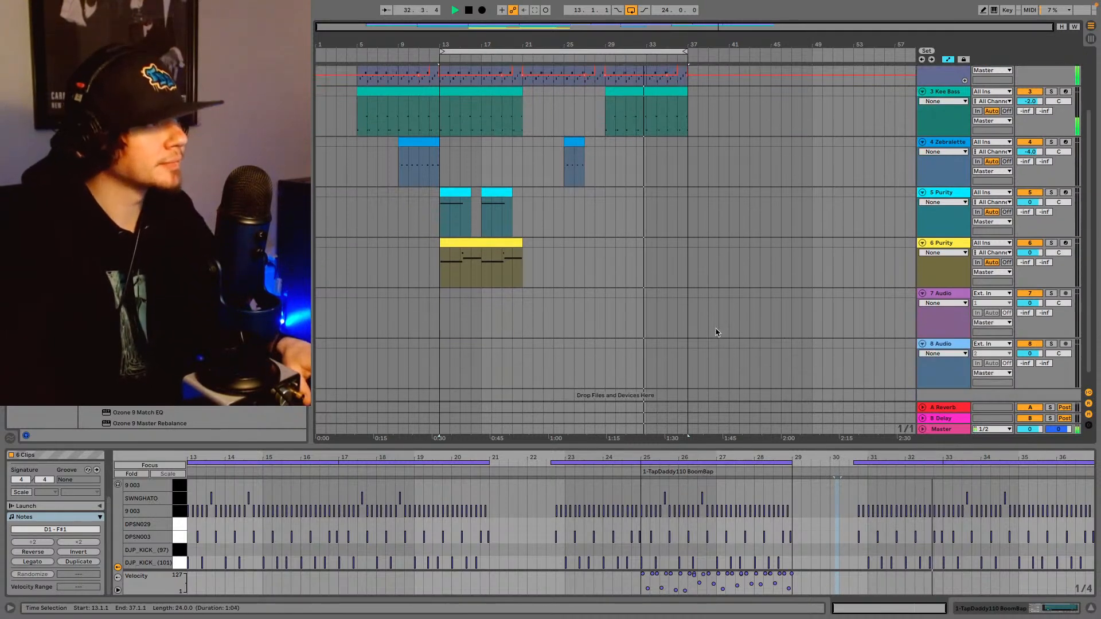
scroll(702, 327, up, 1)
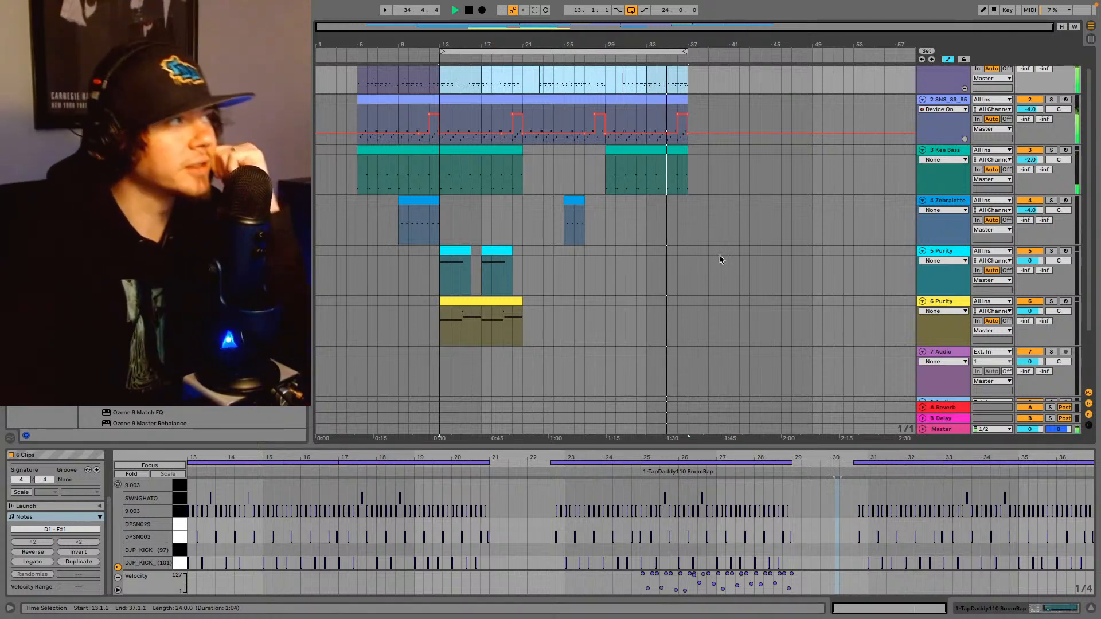
scroll(600, 308, up, 1)
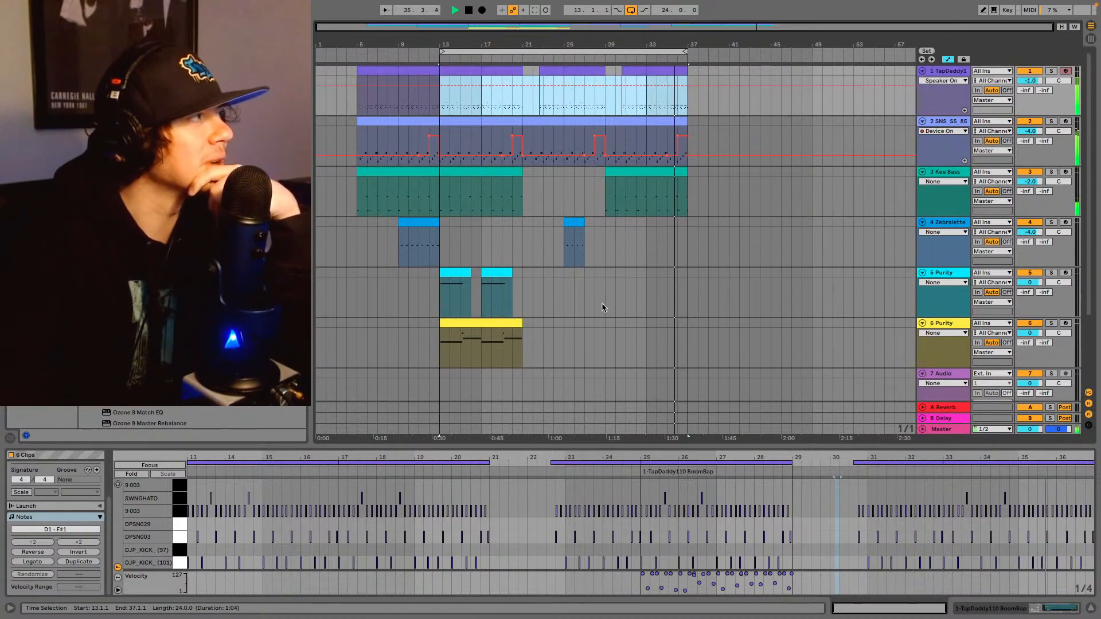
click(442, 356)
drag(442, 356, 523, 64)
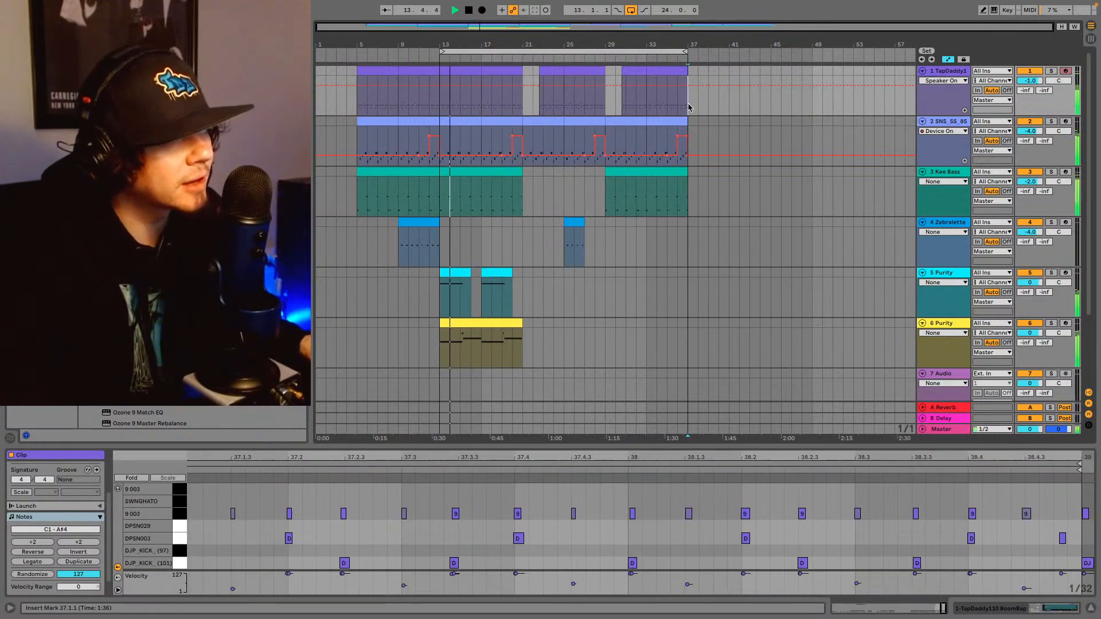
key(ctrl+d)
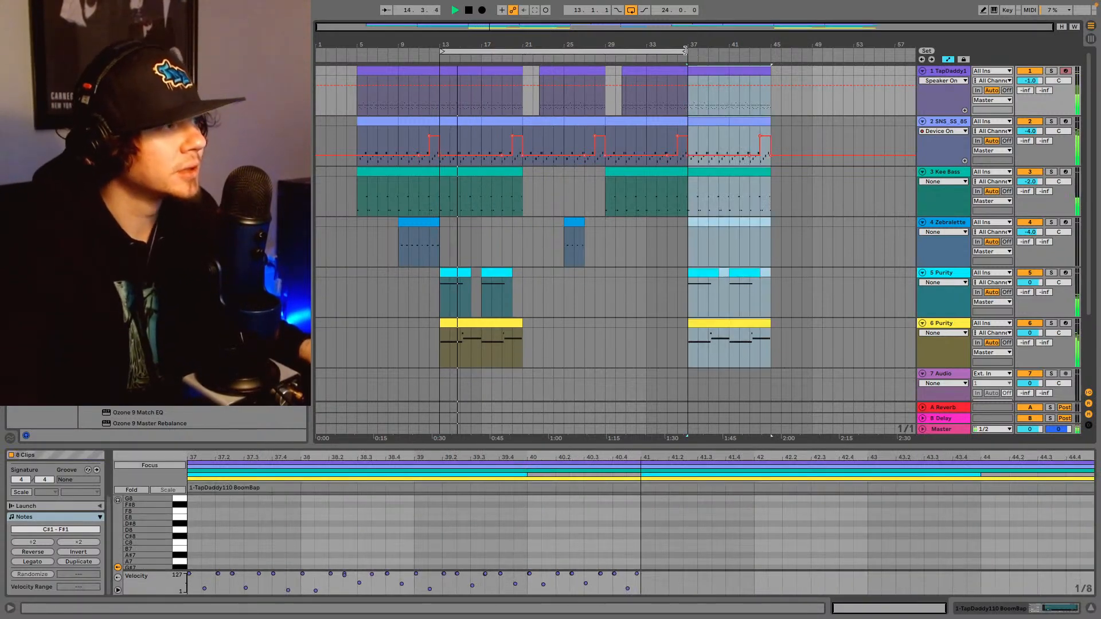
drag(685, 51, 770, 51)
- Copy all instrument parts from bars 37 to 45 to bar 45 and turn off looping
scroll(661, 341, down, 3)
scroll(677, 310, up, 1)
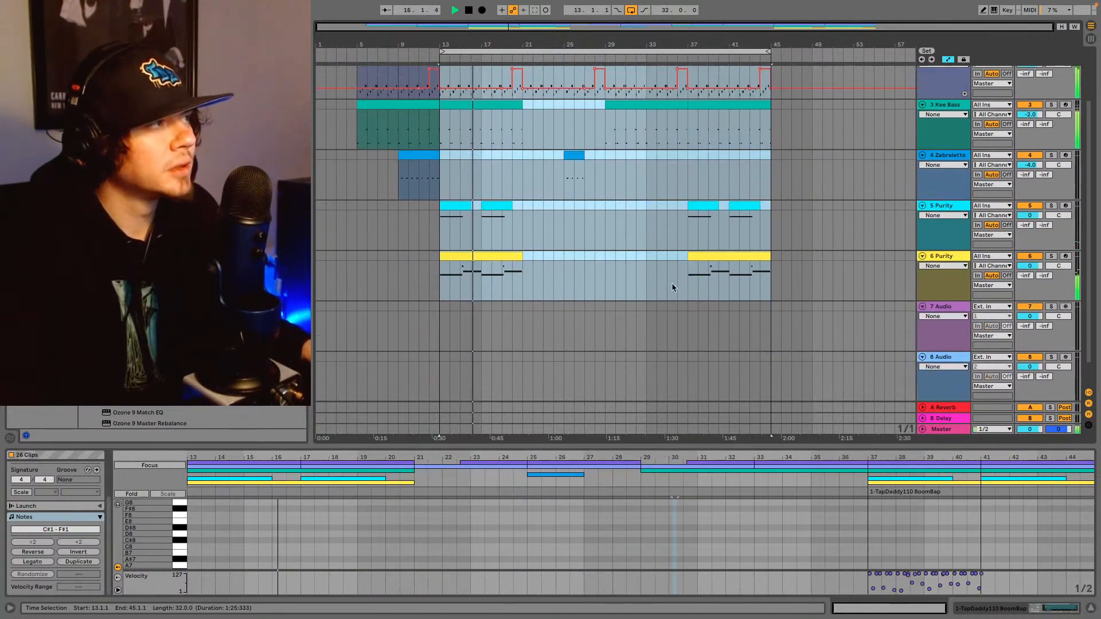
drag(688, 284, 769, 66)
key(ctrl+d)
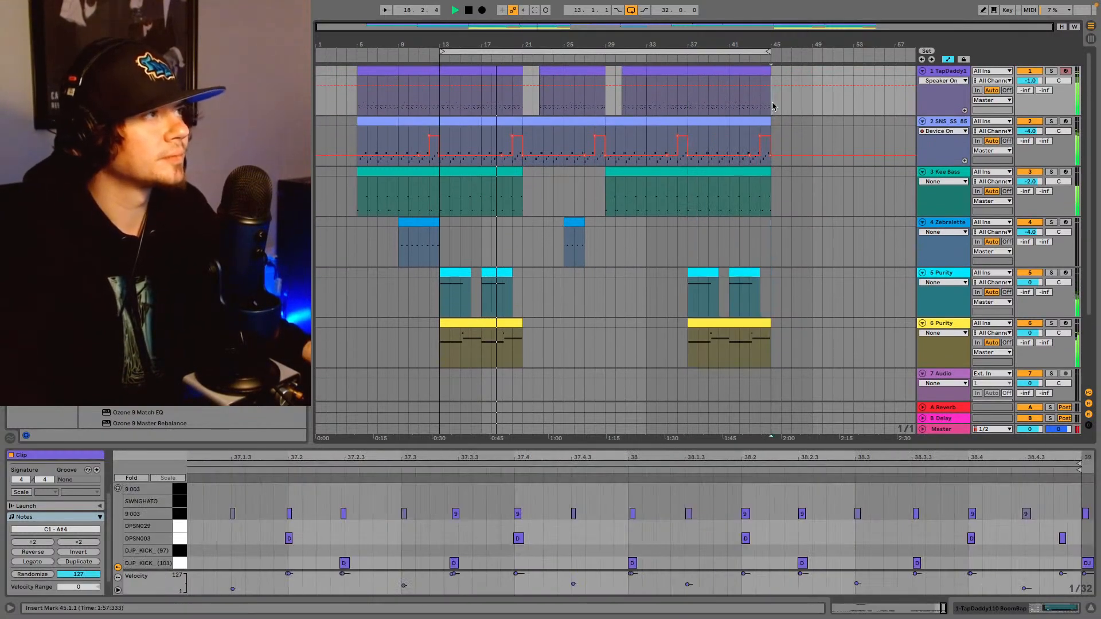
click(631, 10)
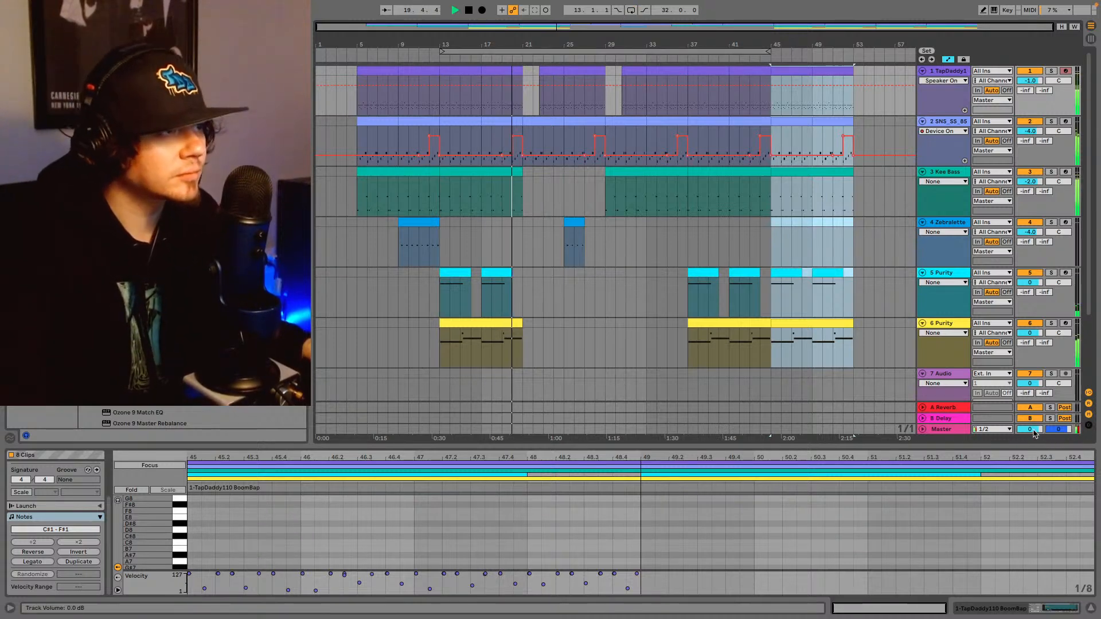
- Show the Master track's volume automation and draw a fade-out from bar 45 down to the minimum at about bar 49
right_click(1035, 432)
click(1026, 441)
scroll(757, 377, down, 1)
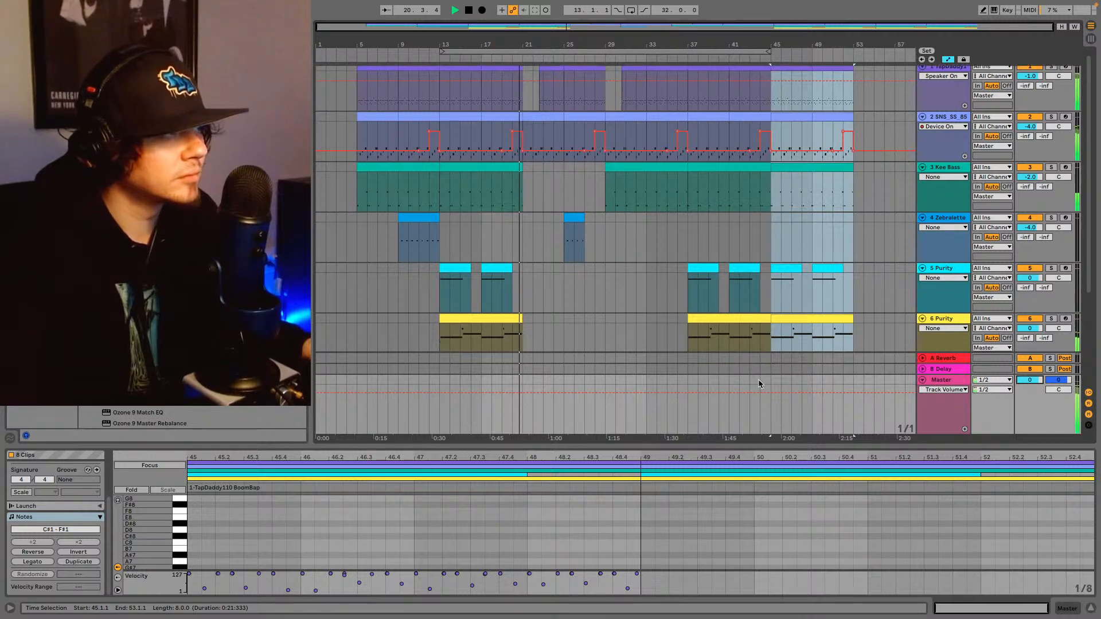
click(771, 393)
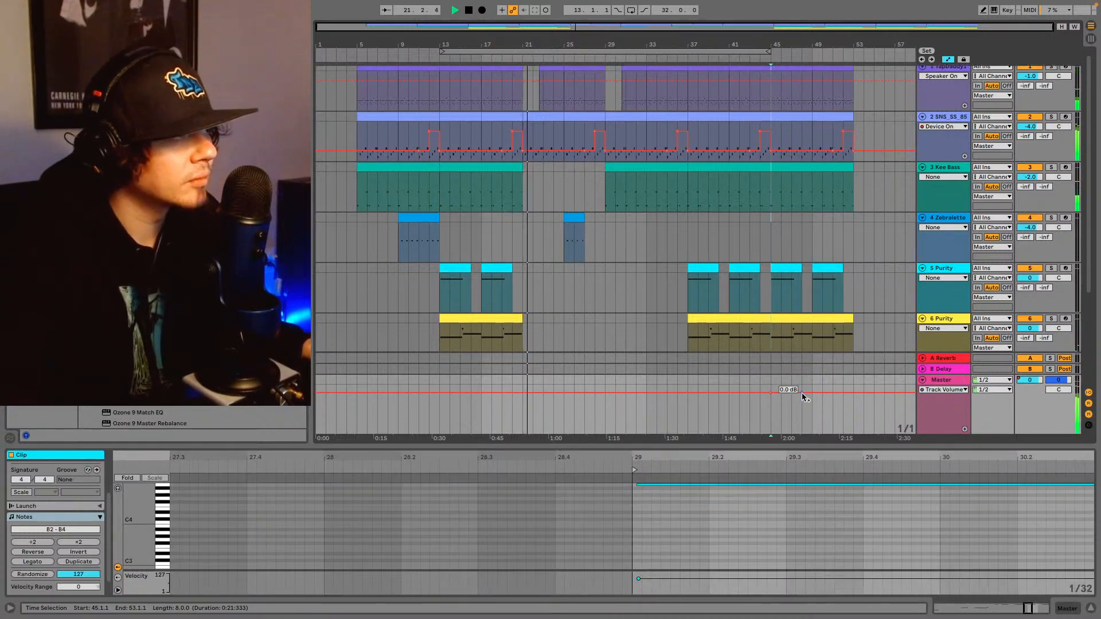
drag(803, 394, 812, 434)
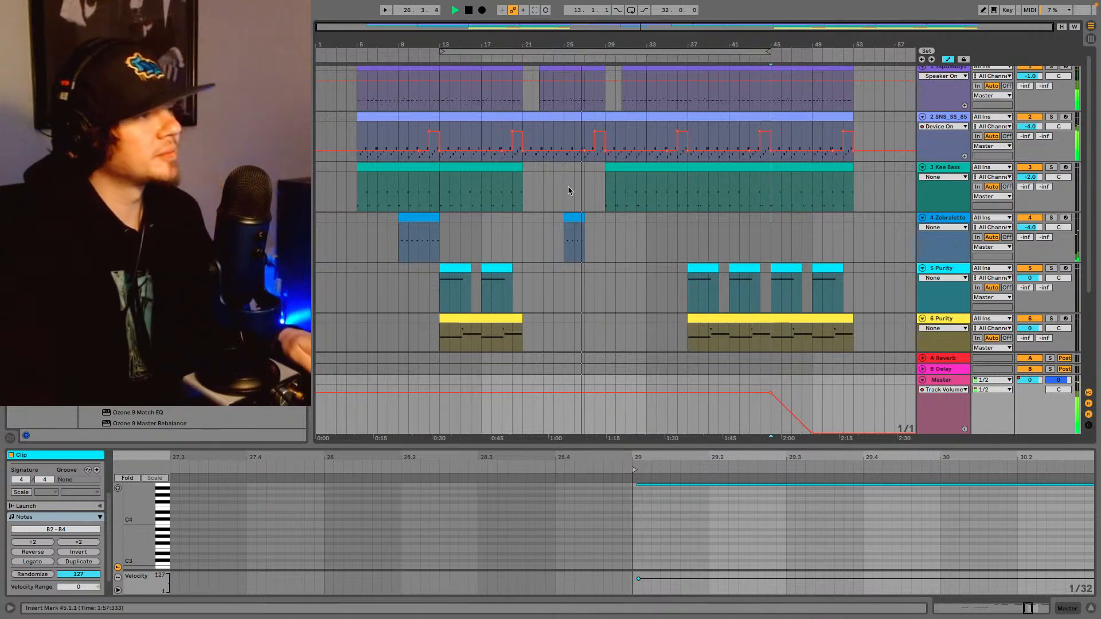
- Move the whole arrangement from bars 5 to 53, including the Master fade-out, four bars later to start at bar 9
click(356, 428)
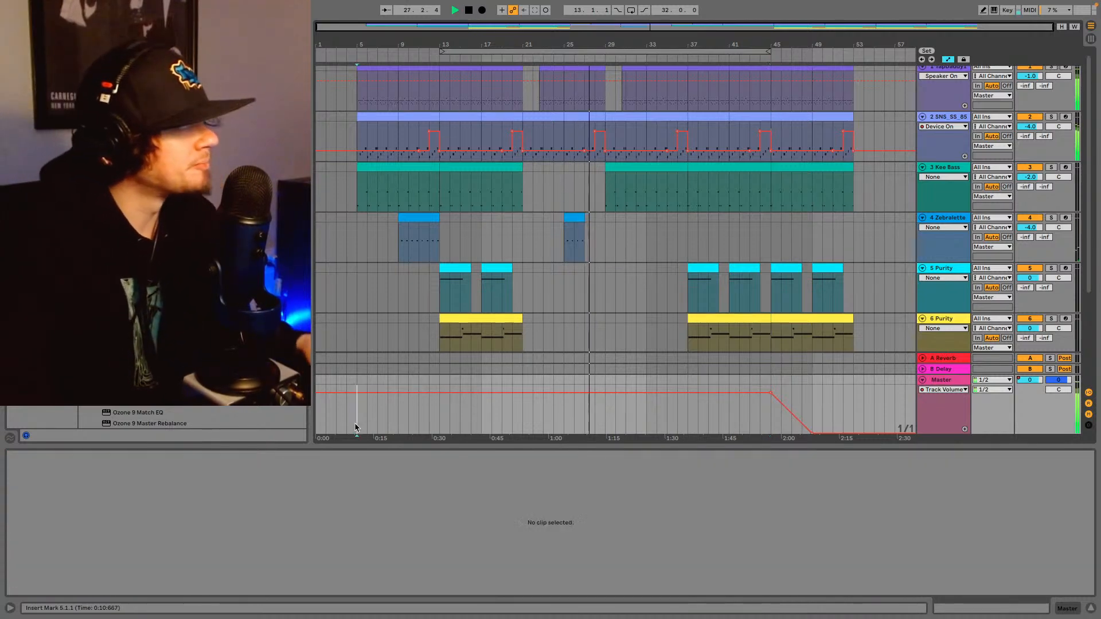
drag(356, 427, 826, 78)
scroll(696, 292, up, 1)
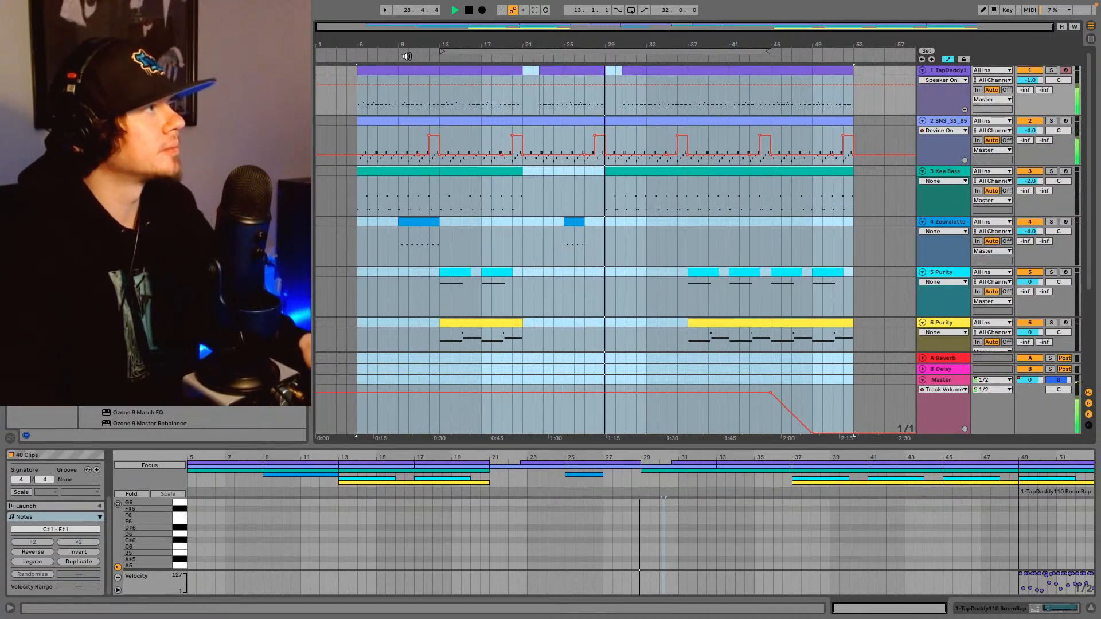
key(space)
drag(379, 73, 420, 73)
click(429, 168)
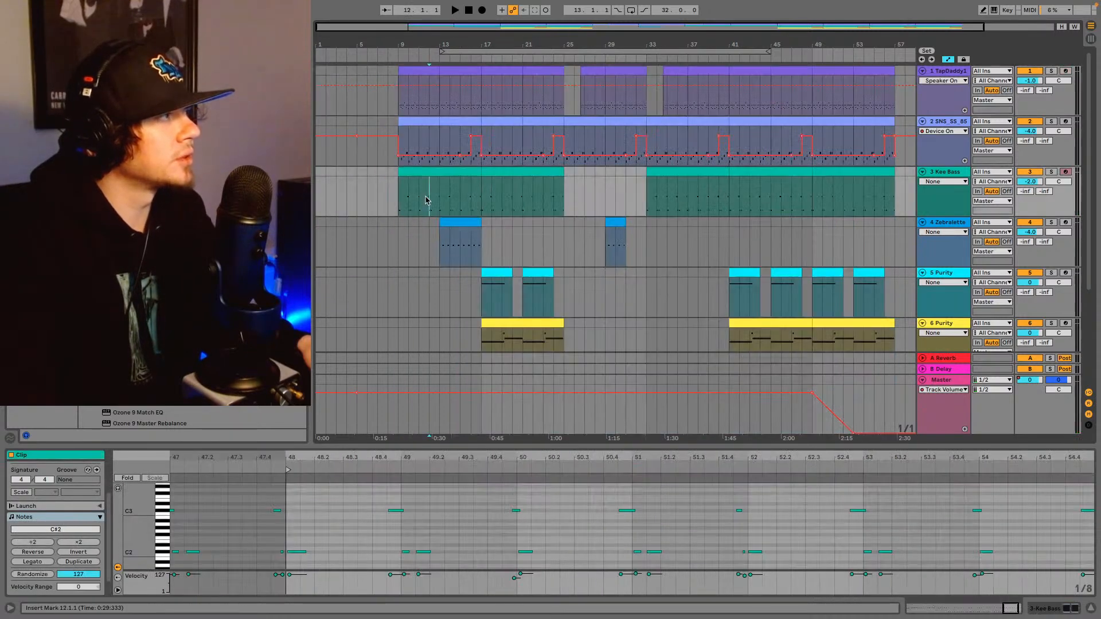
key(super+c)
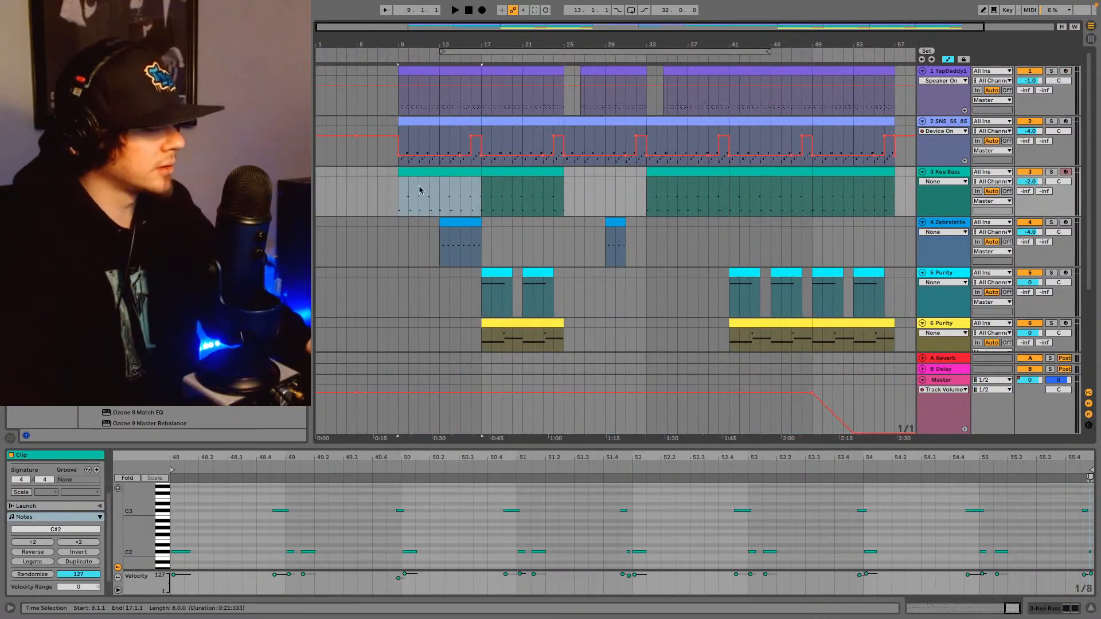
click(318, 194)
key(super+v)
key(space)
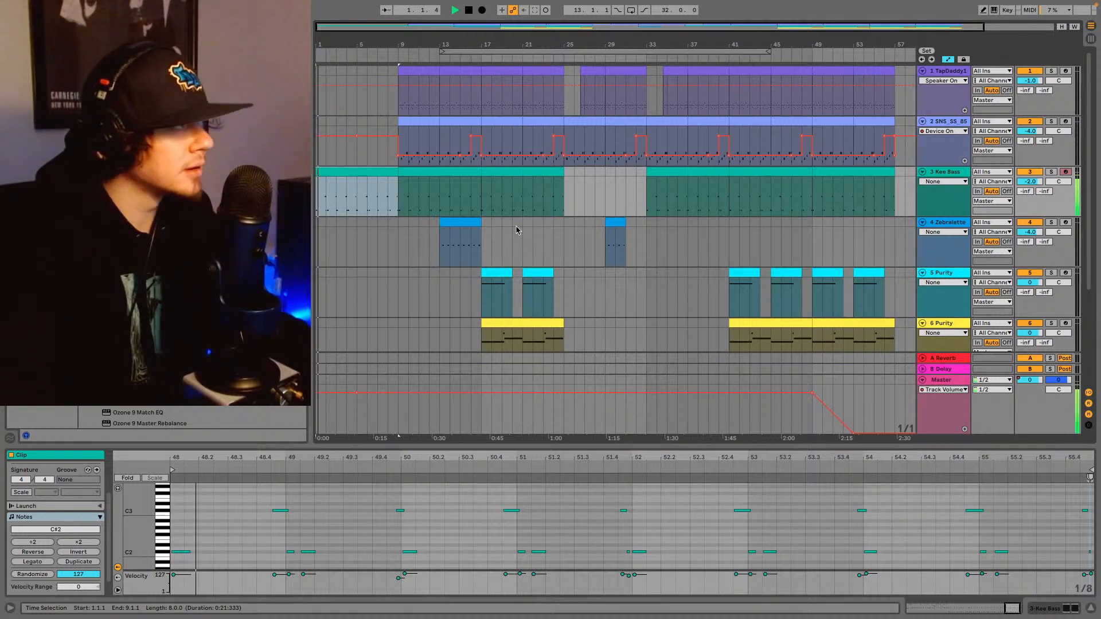
key(Delete)
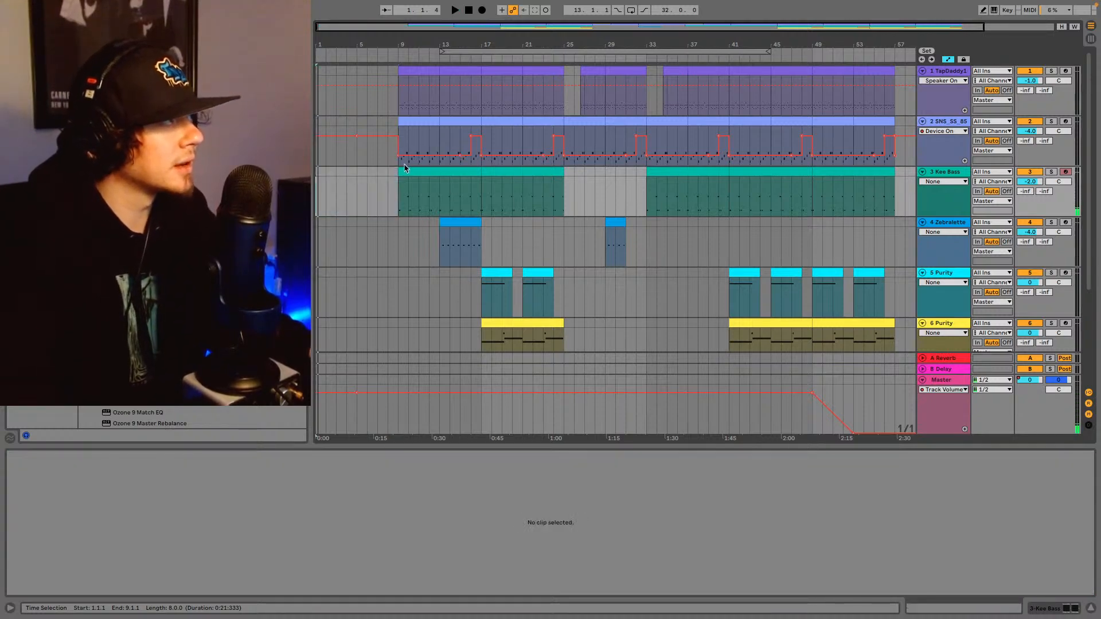
- Paste a copy of the keys loop from bars 9 to 17 at bar 1 as an intro and play from the start
drag(399, 124, 480, 125)
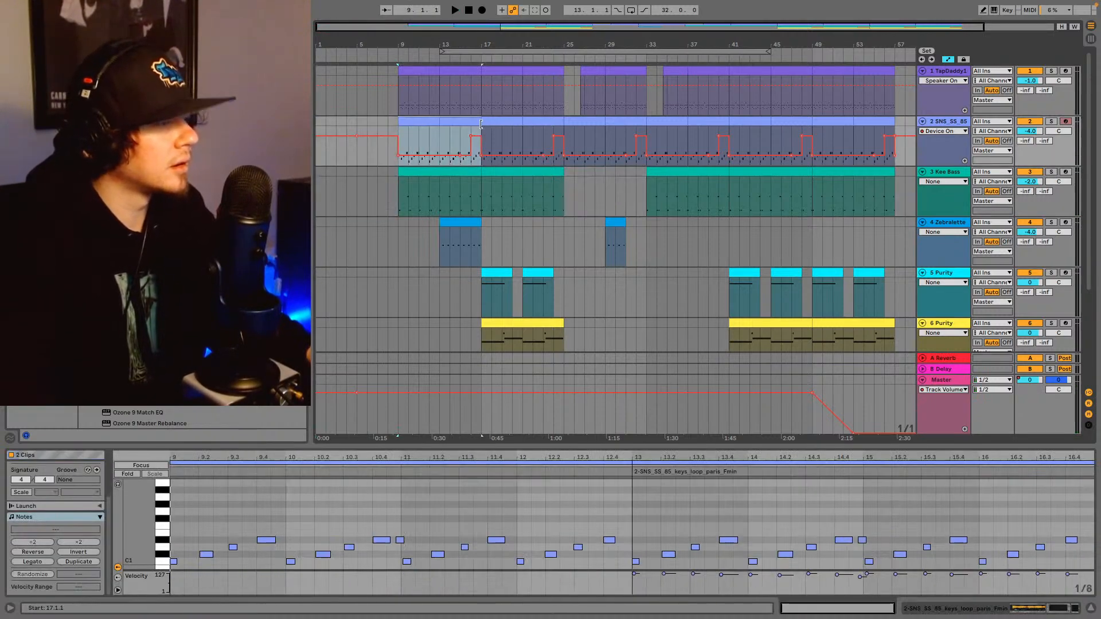
click(319, 164)
key(ctrl+v)
key(space)
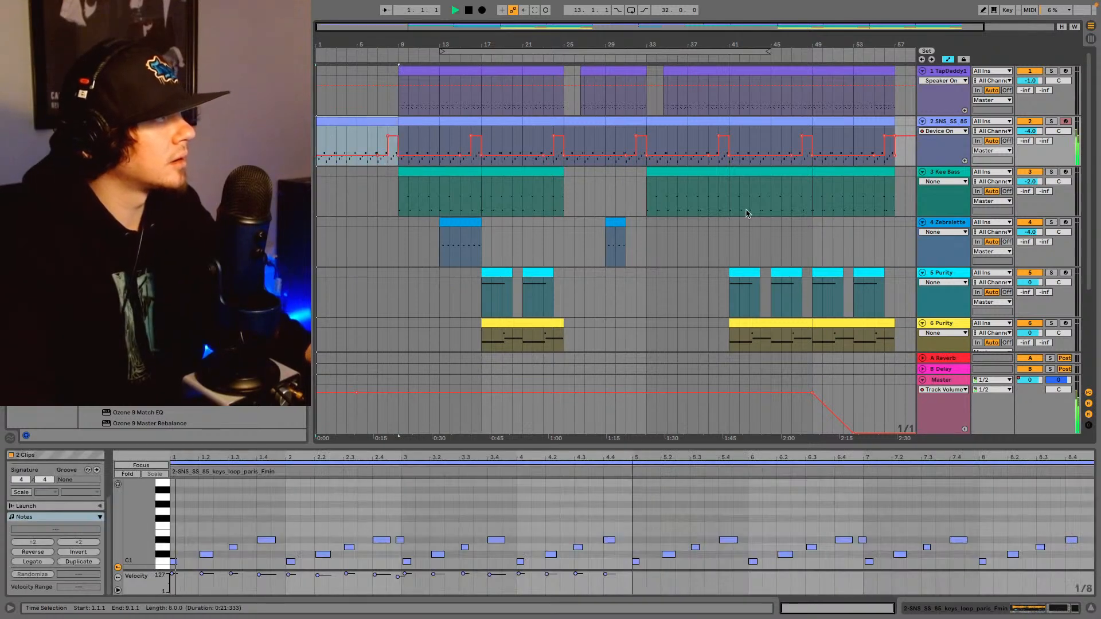
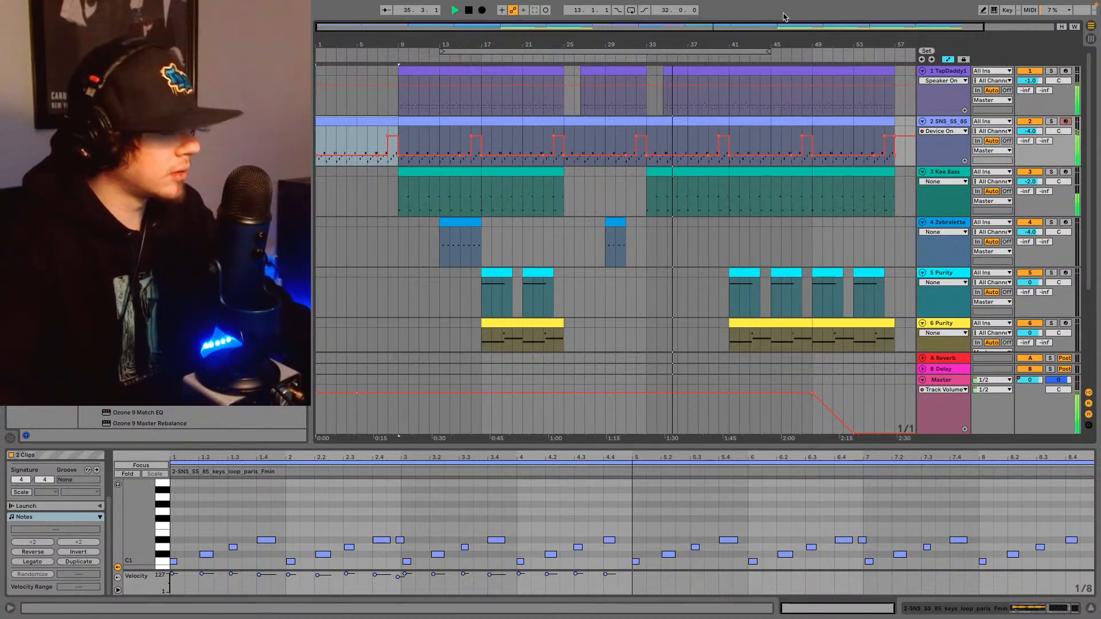
- Save the Live Set under the name Song914 in the Song13 Project folder and stop playback
key(super+s)
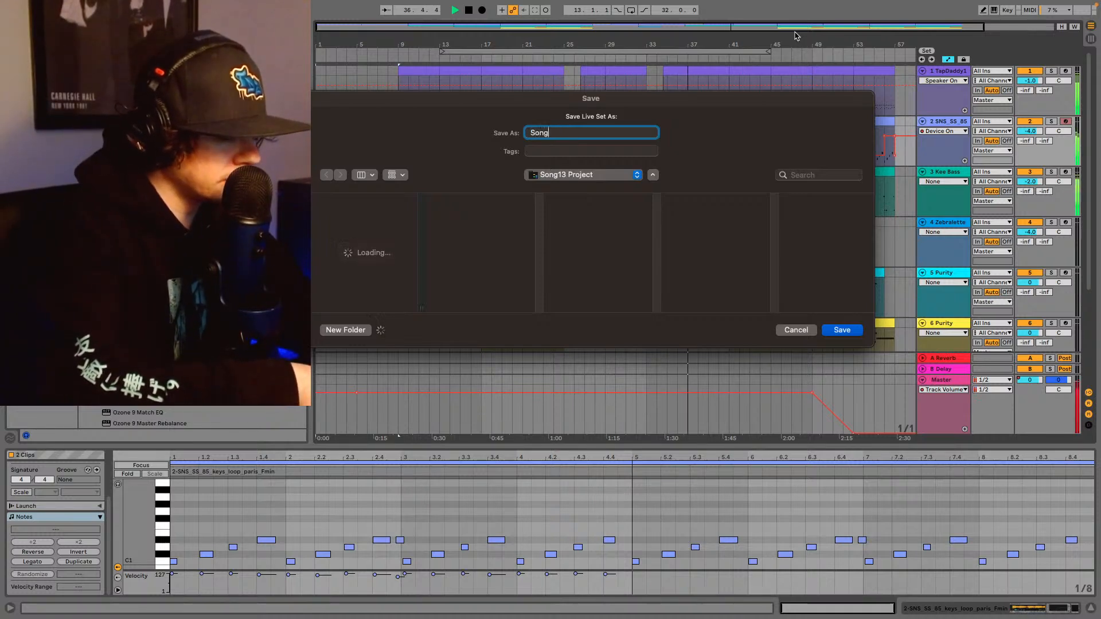
text(Song914)
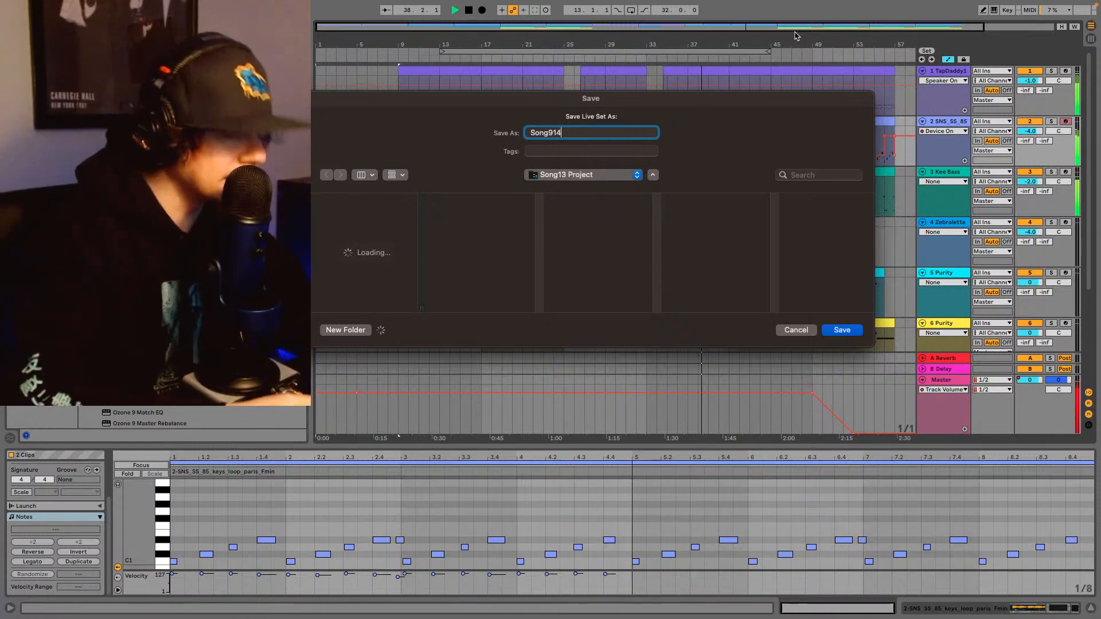
key(Return)
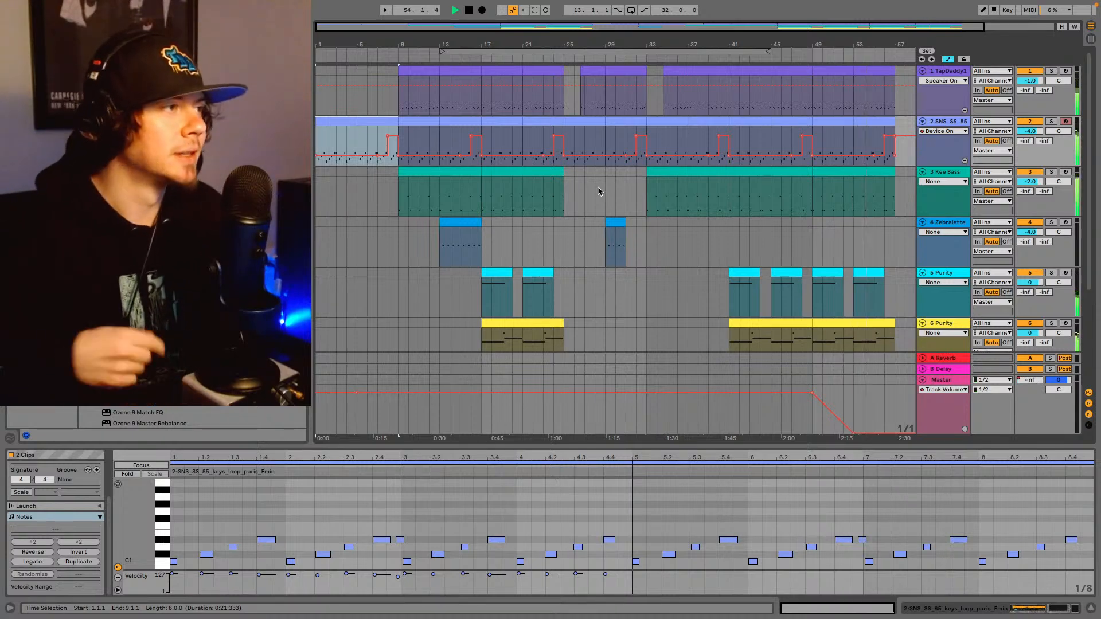
key(space)
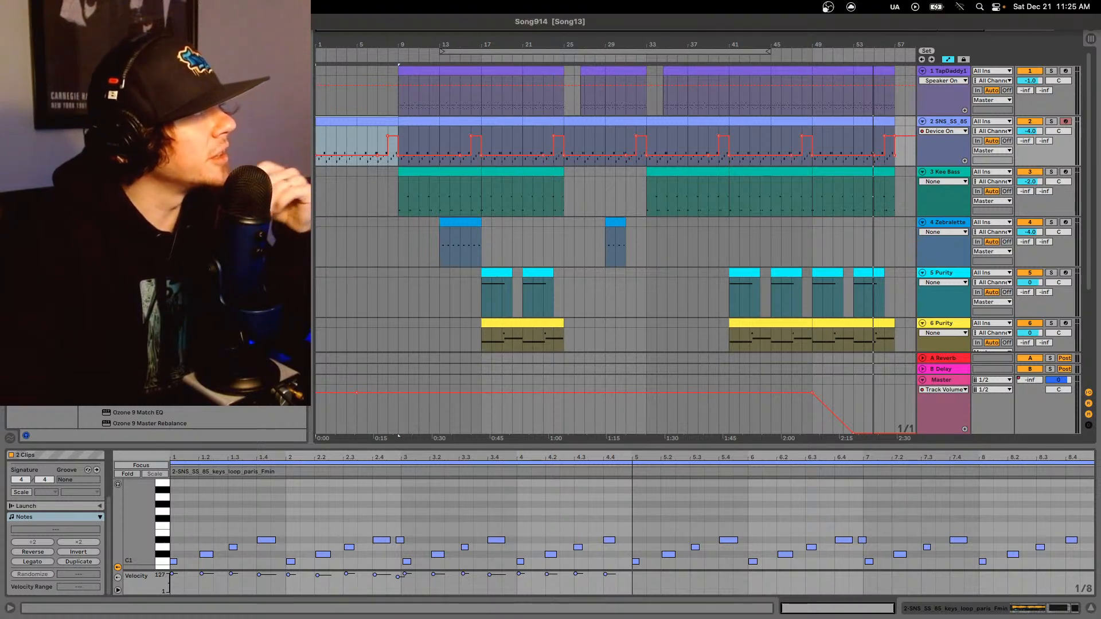
- Start a new, empty Live Set and switch it to the Arrangement View
mouse_move(109, 48)
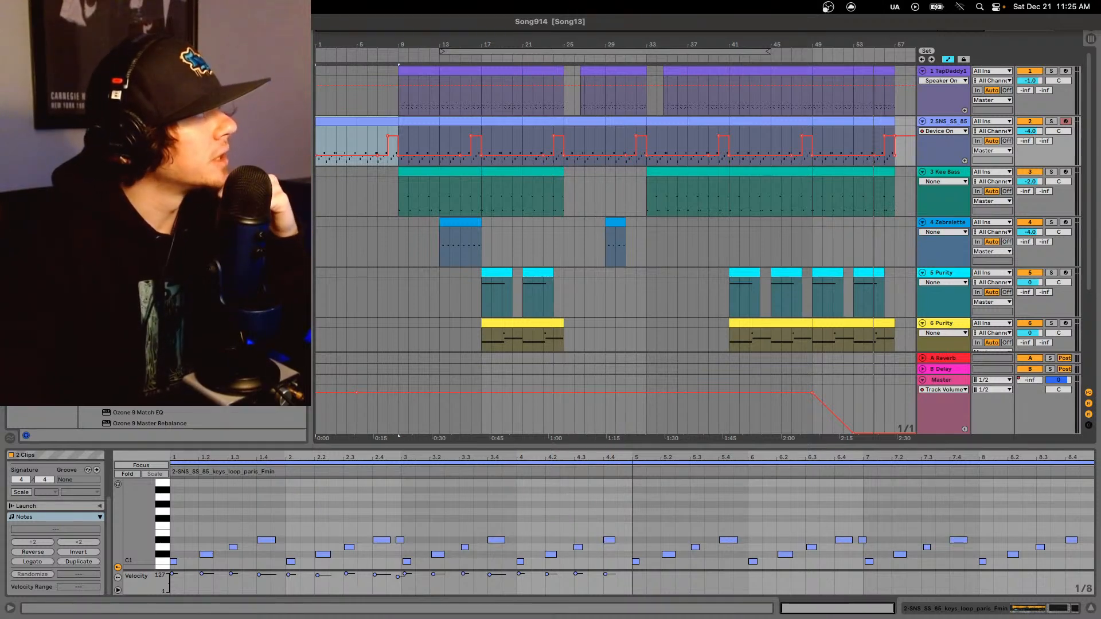
click(109, 23)
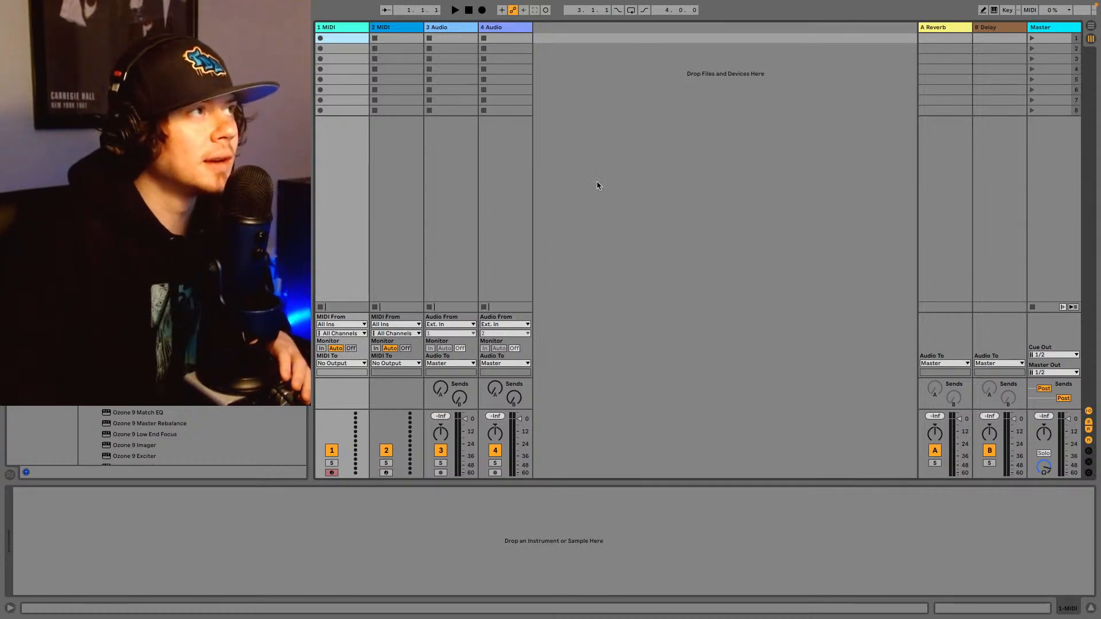
click(1093, 29)
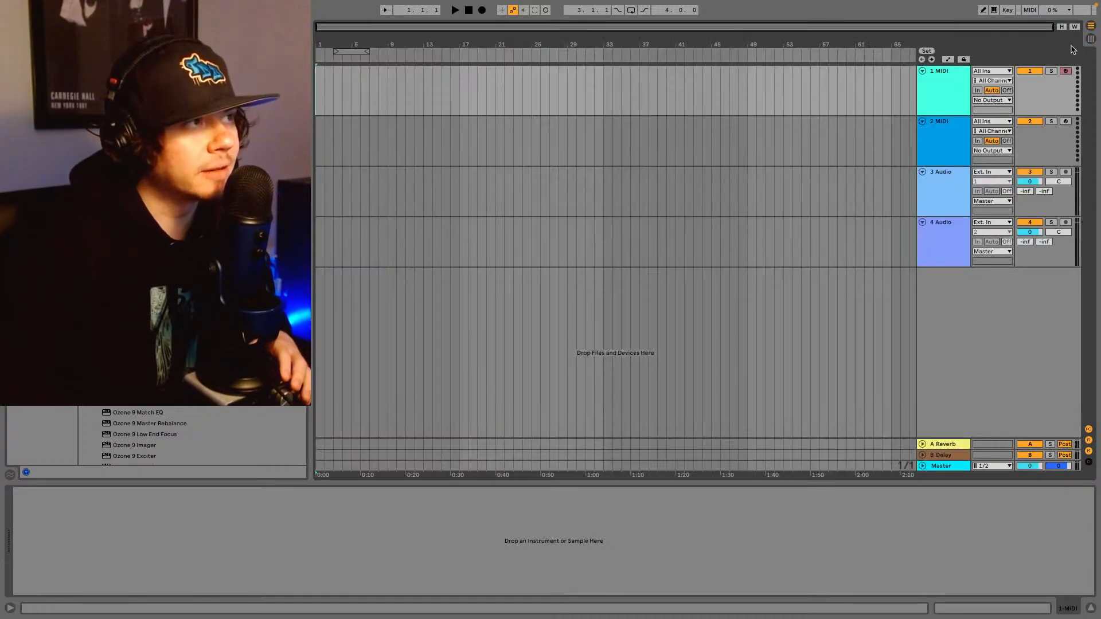
- Look through the plug-in list in the browser, including the Ozone 9 effects
scroll(193, 287, down, 3)
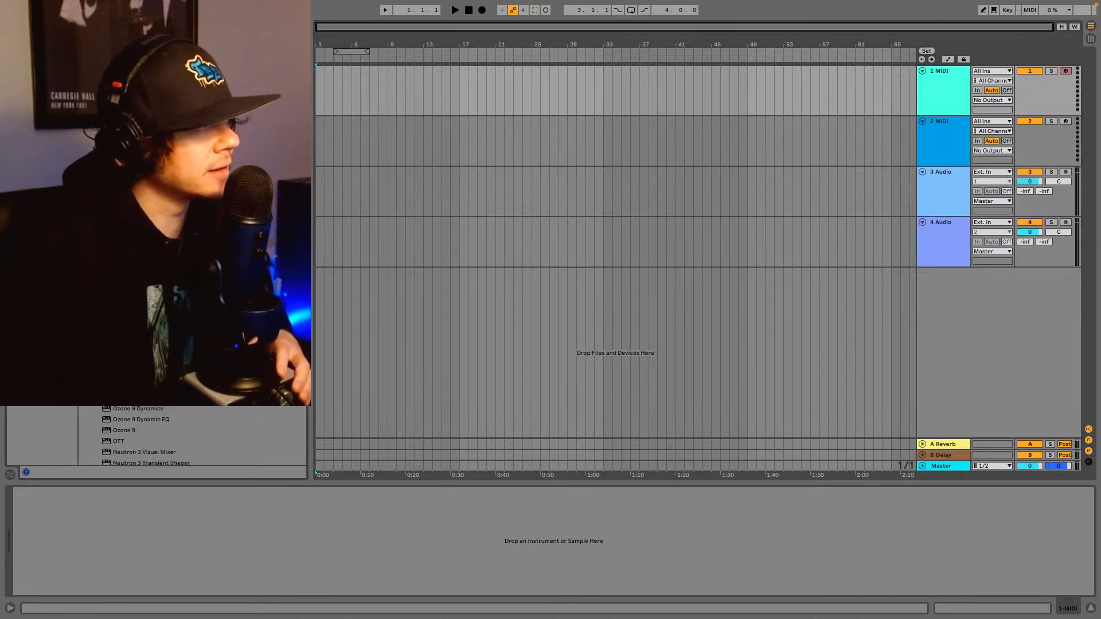
scroll(192, 287, down, 3)
scroll(192, 286, up, 4)
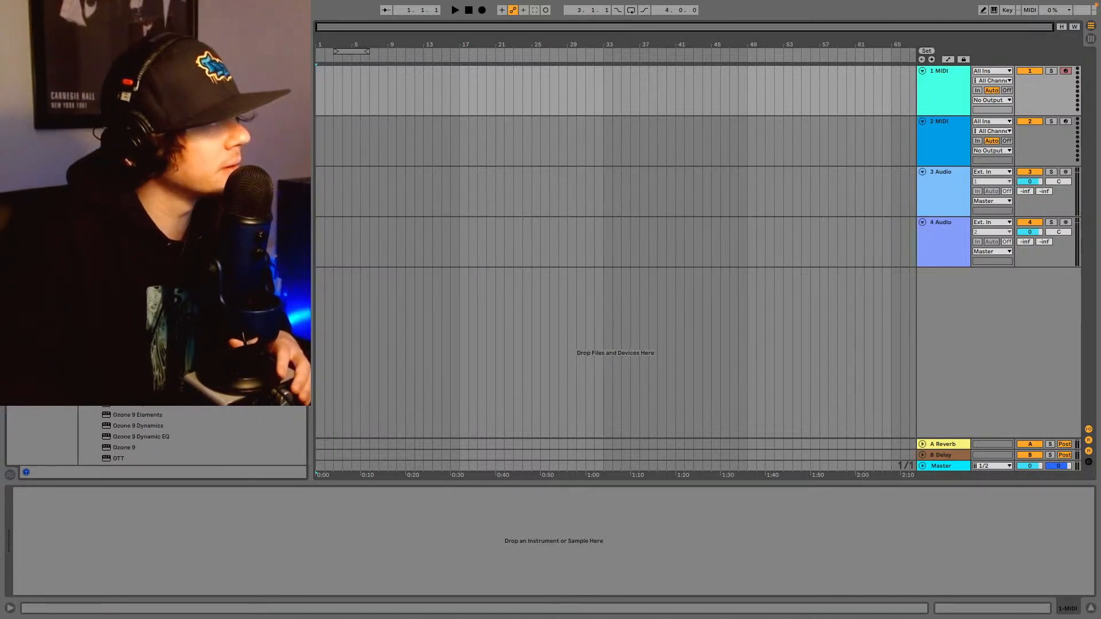
scroll(192, 287, up, 3)
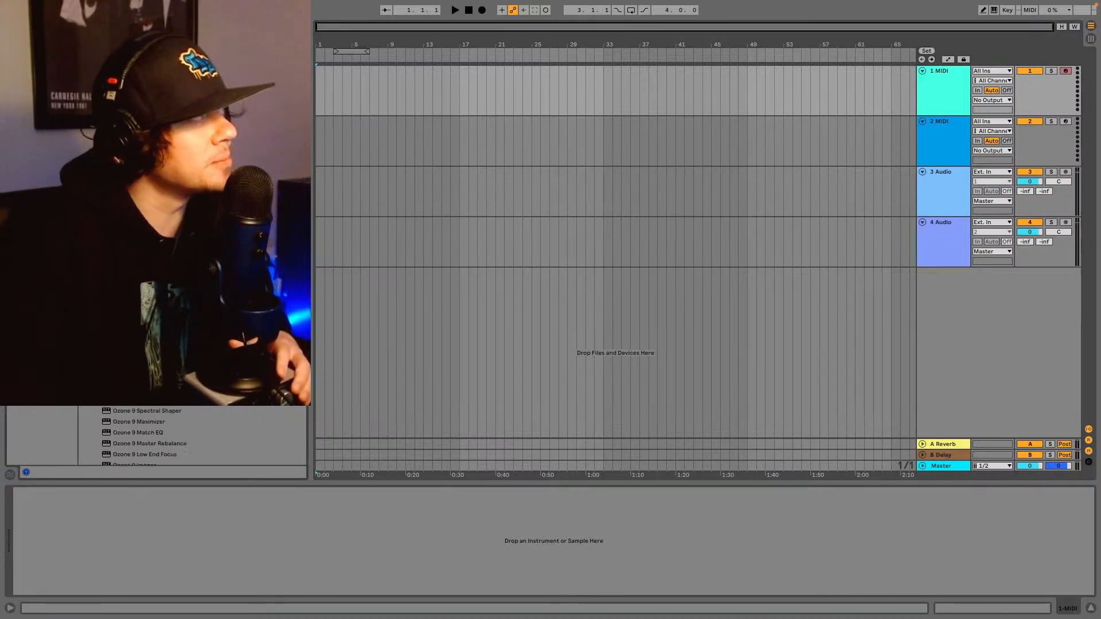
click(947, 98)
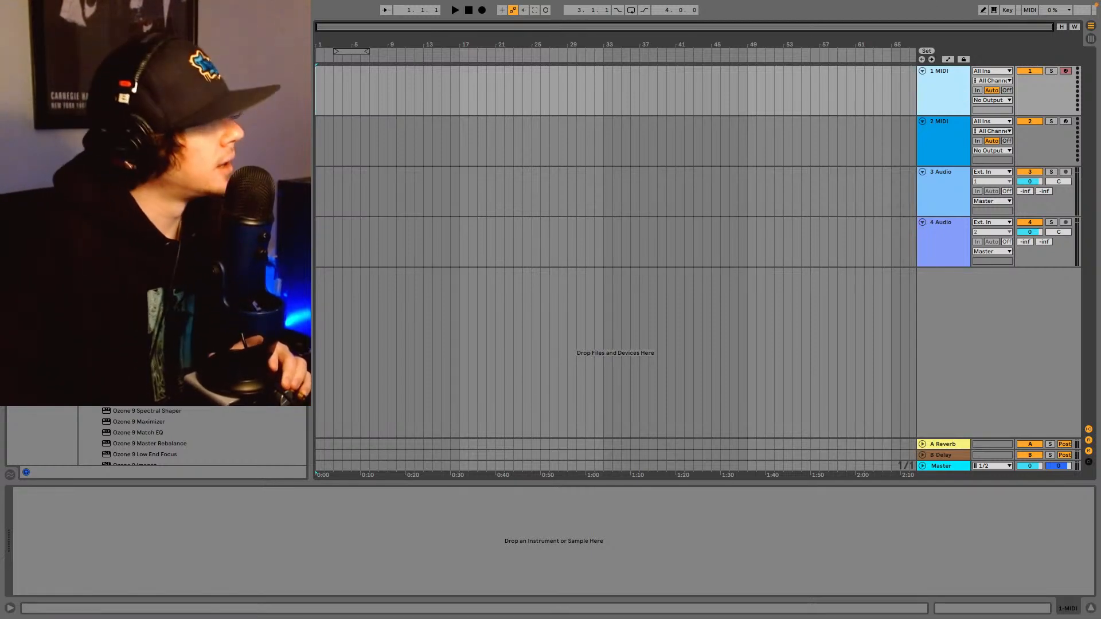
click(173, 258)
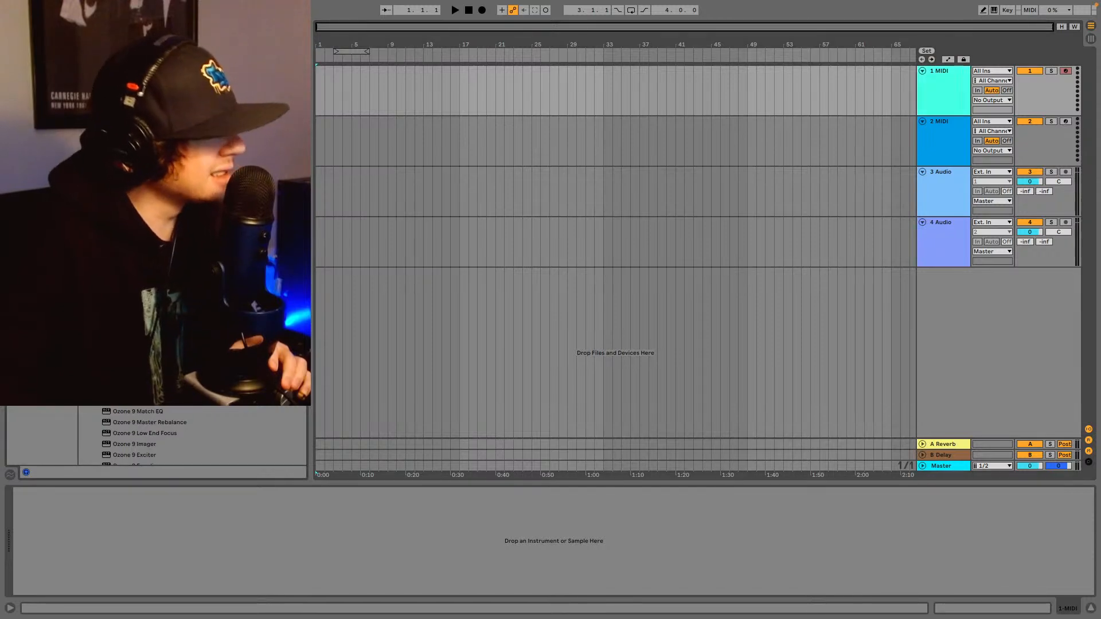
- Open the sample library folder and look through its piano and keys loop files
click(42, 229)
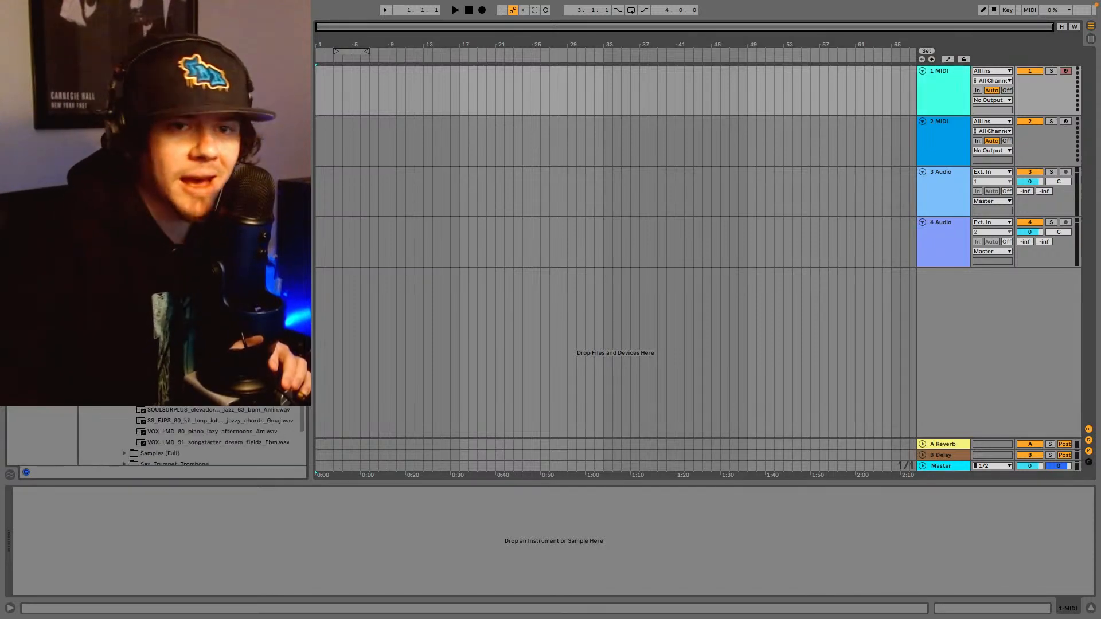
scroll(218, 436, up, 8)
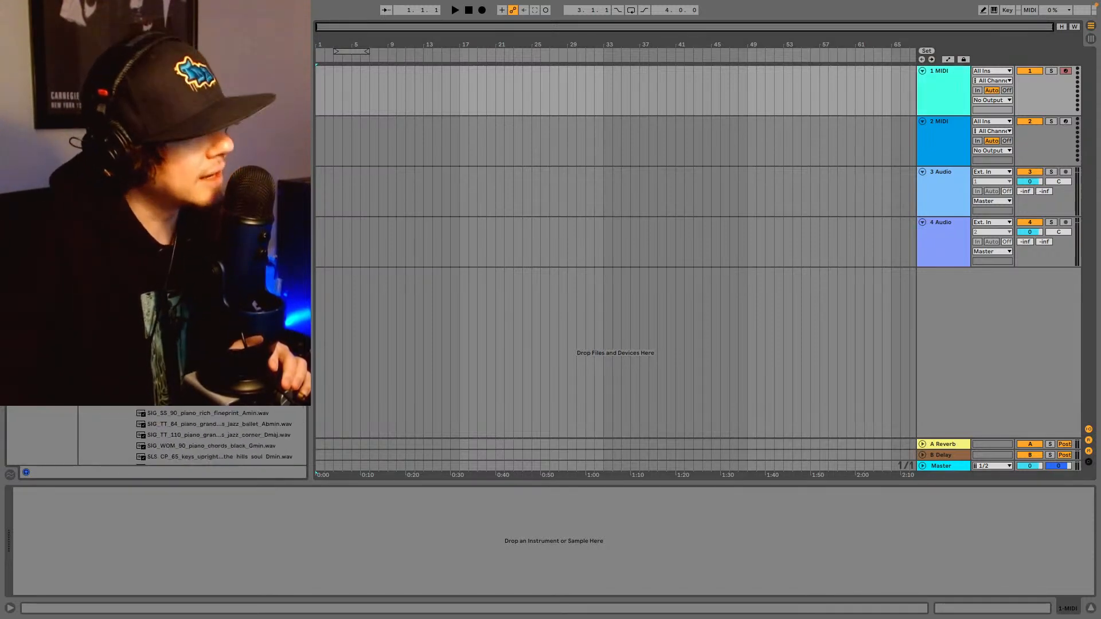
scroll(217, 436, down, 5)
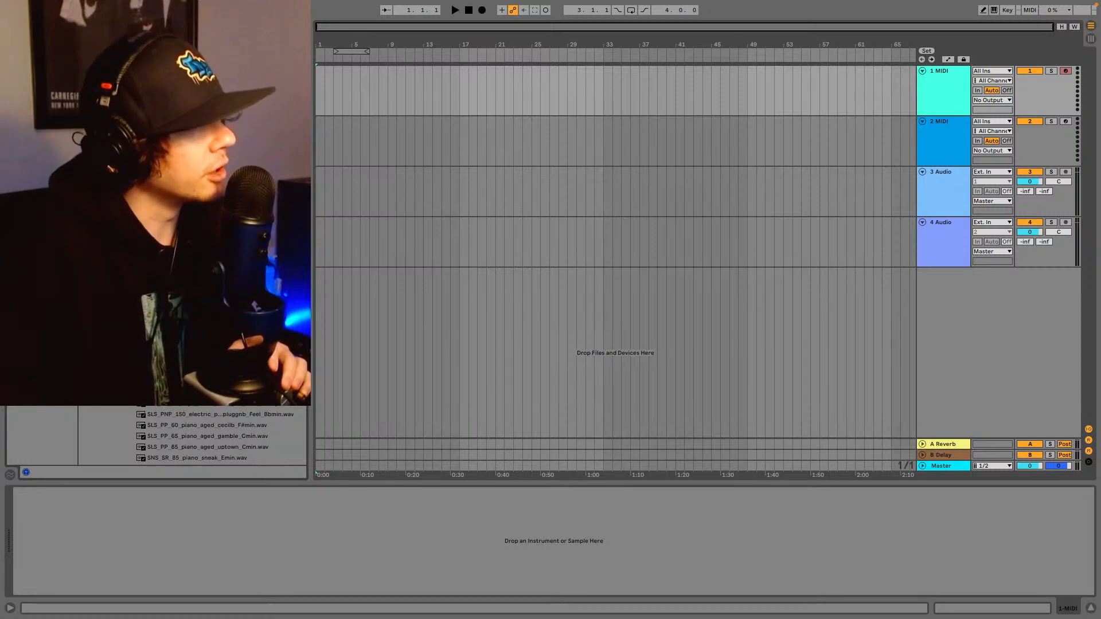
scroll(218, 436, down, 5)
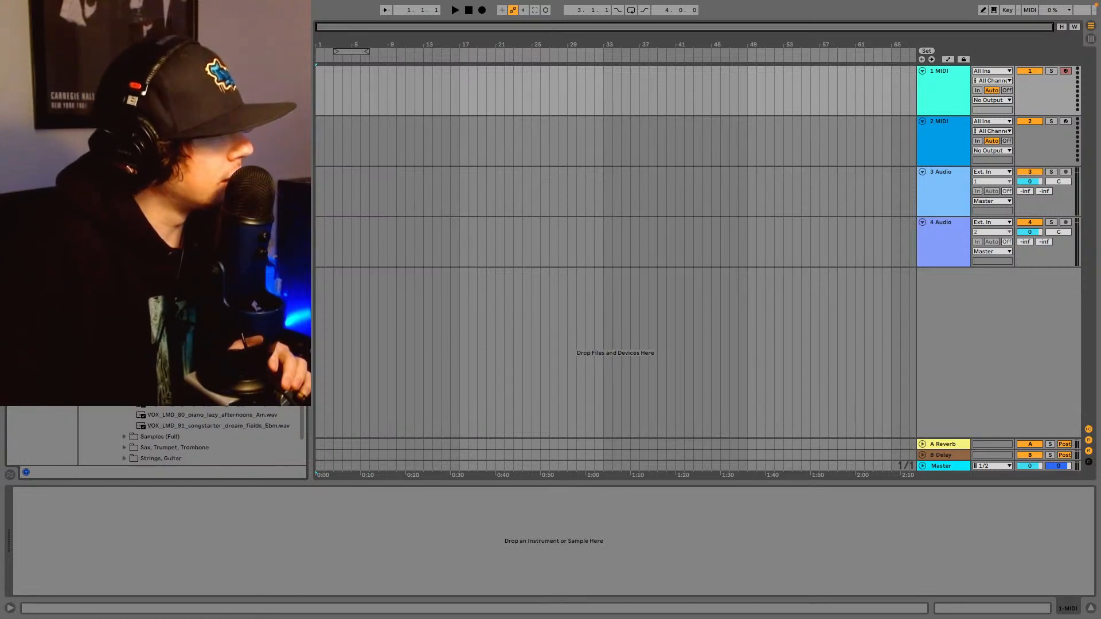
- Preview several of the piano and jazz loops listed above VOX_LMD_80_piano_lazy_afternoons_Am.wav
click(212, 344)
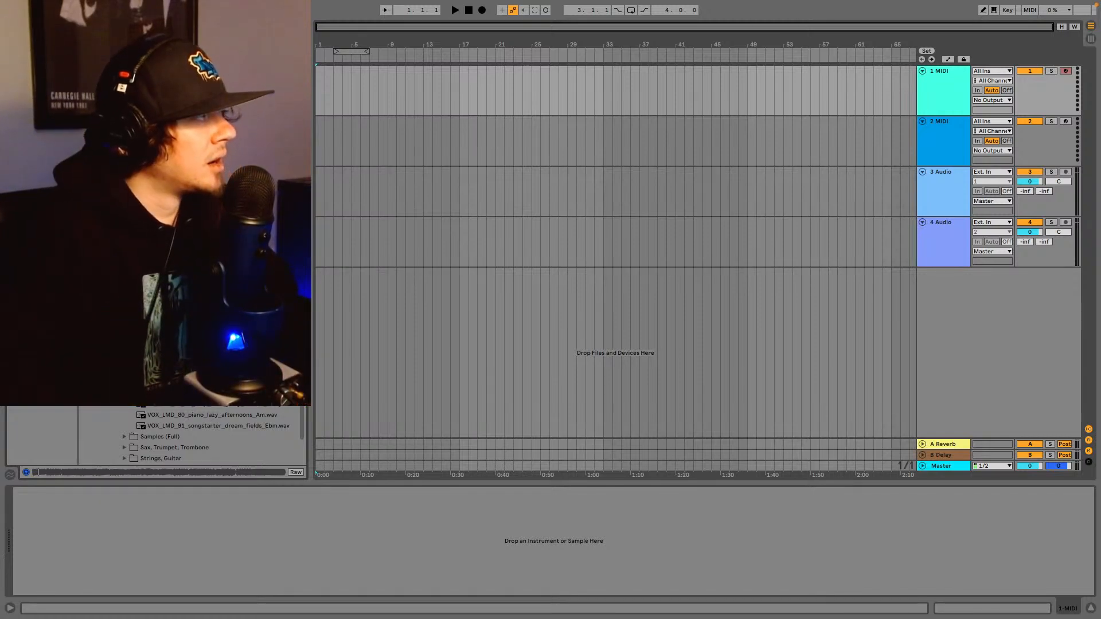
click(224, 415)
click(226, 405)
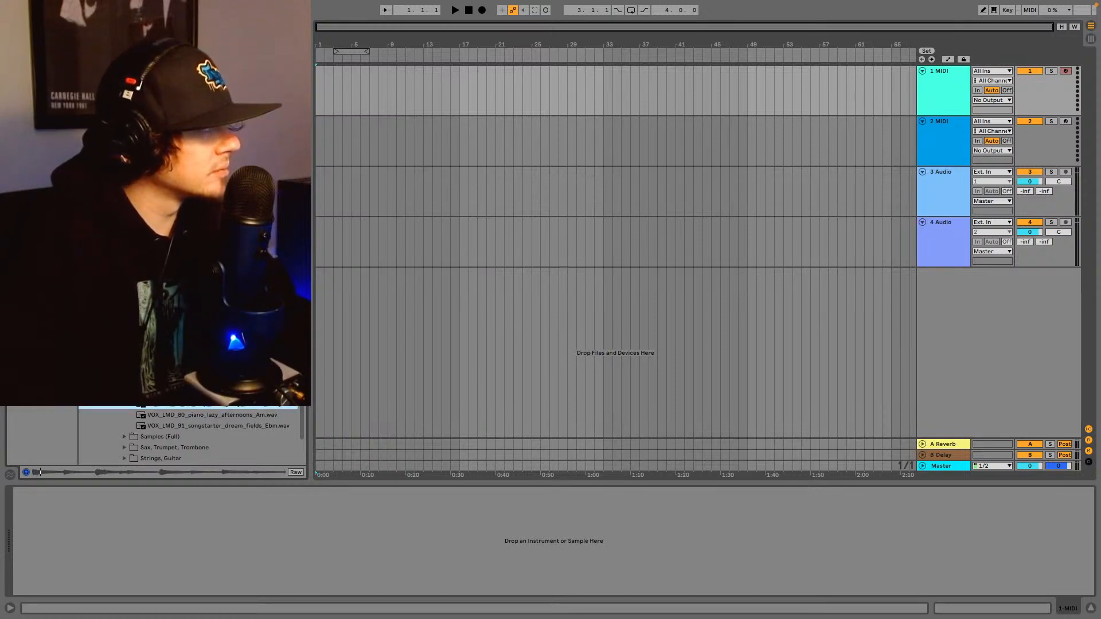
key(Up)
key(Up)
key(Up)
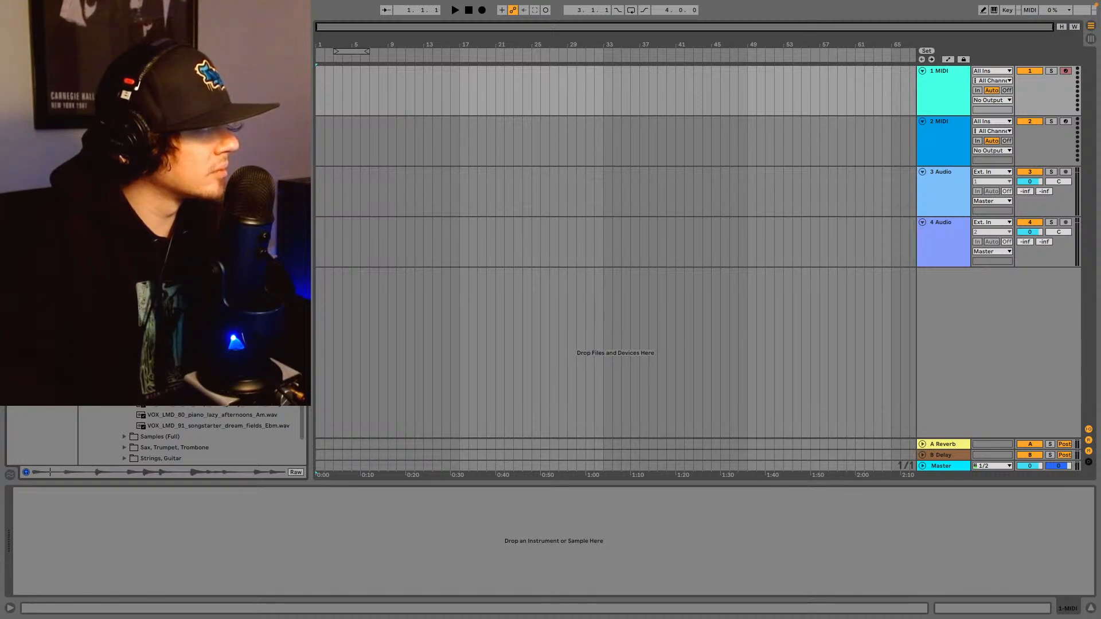
key(Up)
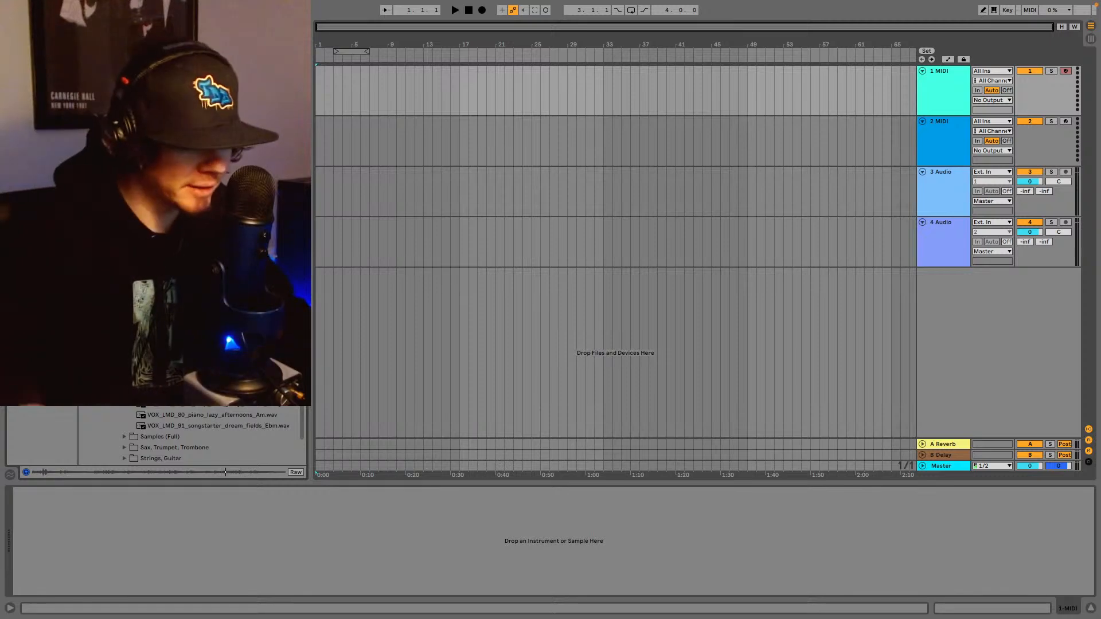
scroll(217, 321, up, 10)
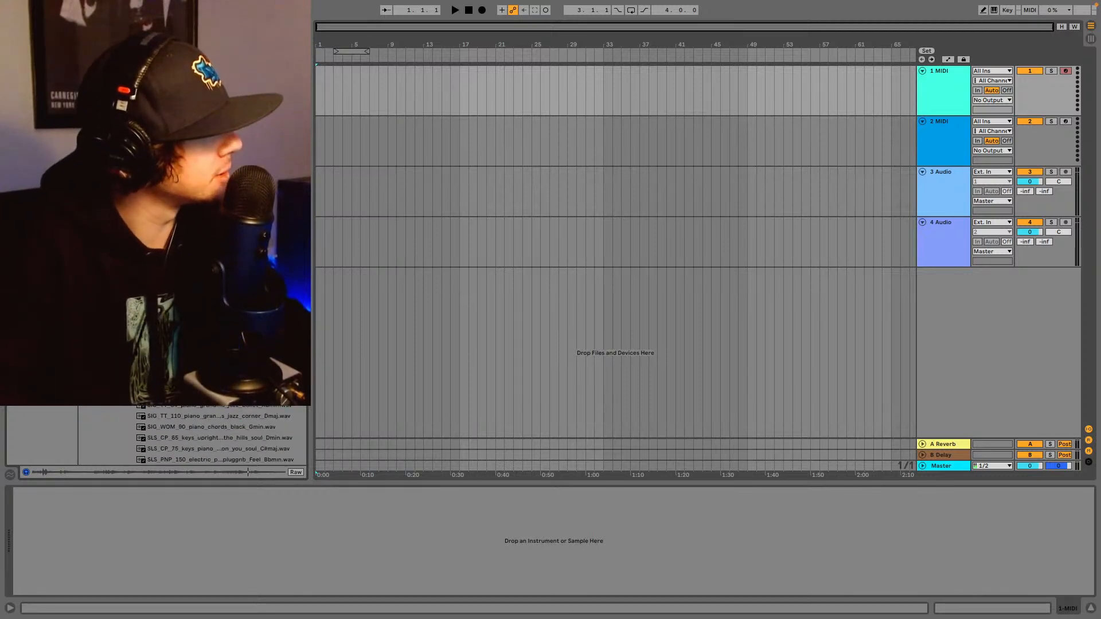
scroll(218, 436, up, 8)
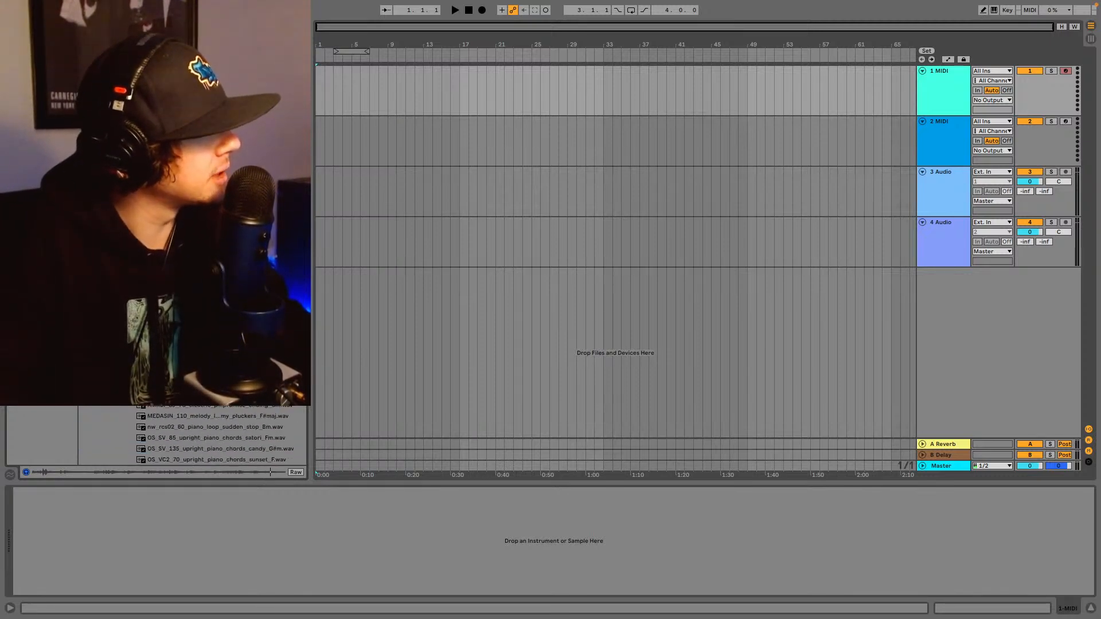
- Load the TapDaddy114 BoomBap drum kit onto the first MIDI track and capture the played drum pattern as a clip
click(34, 100)
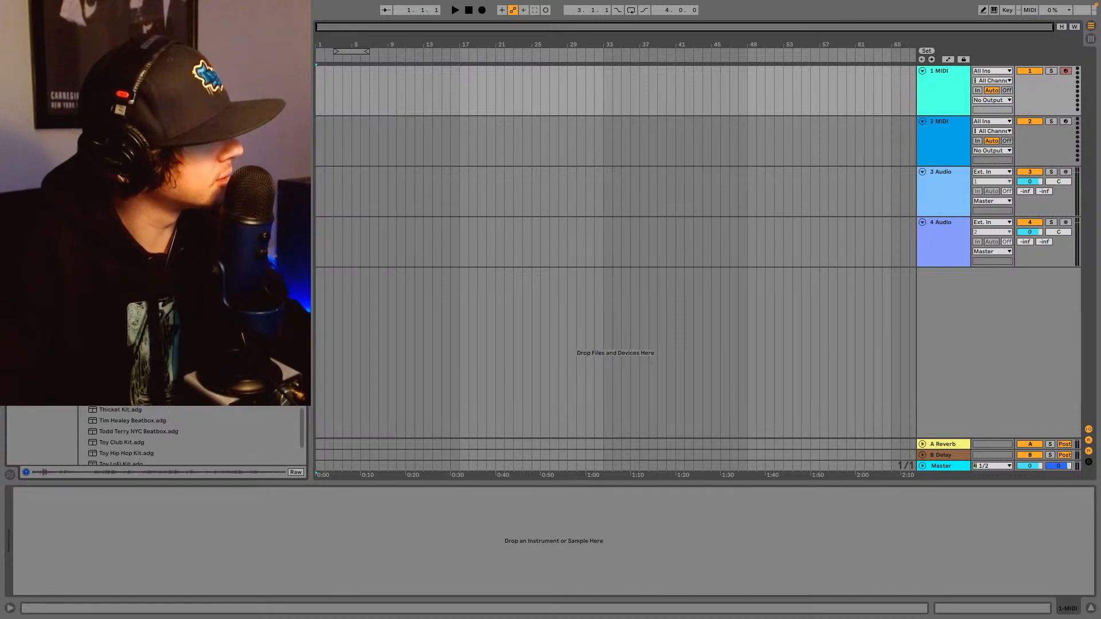
double_click(132, 368)
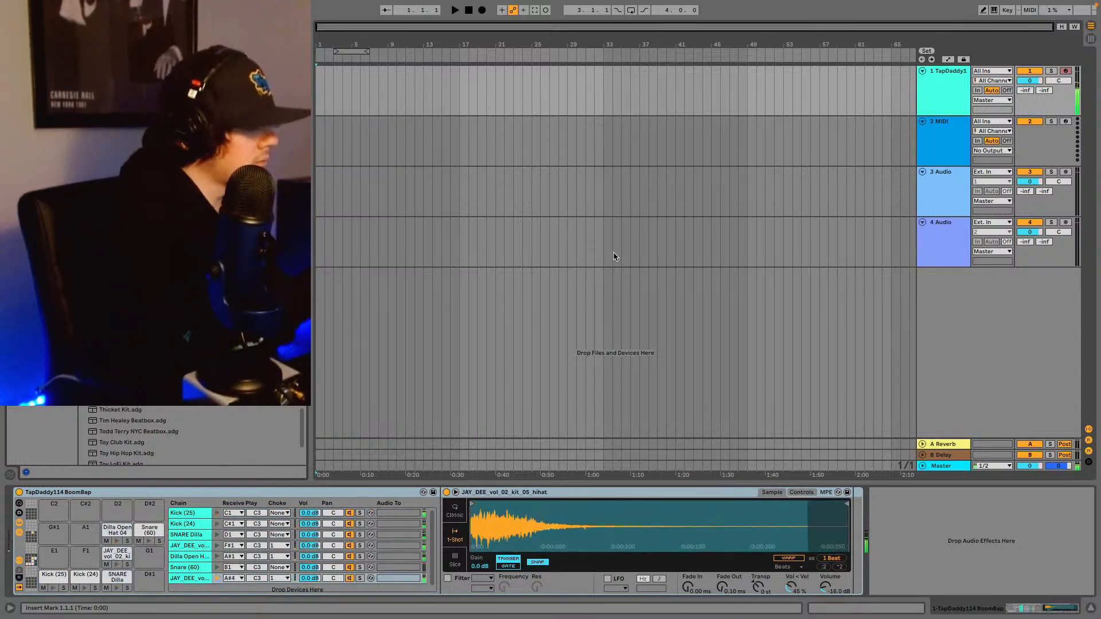
click(535, 11)
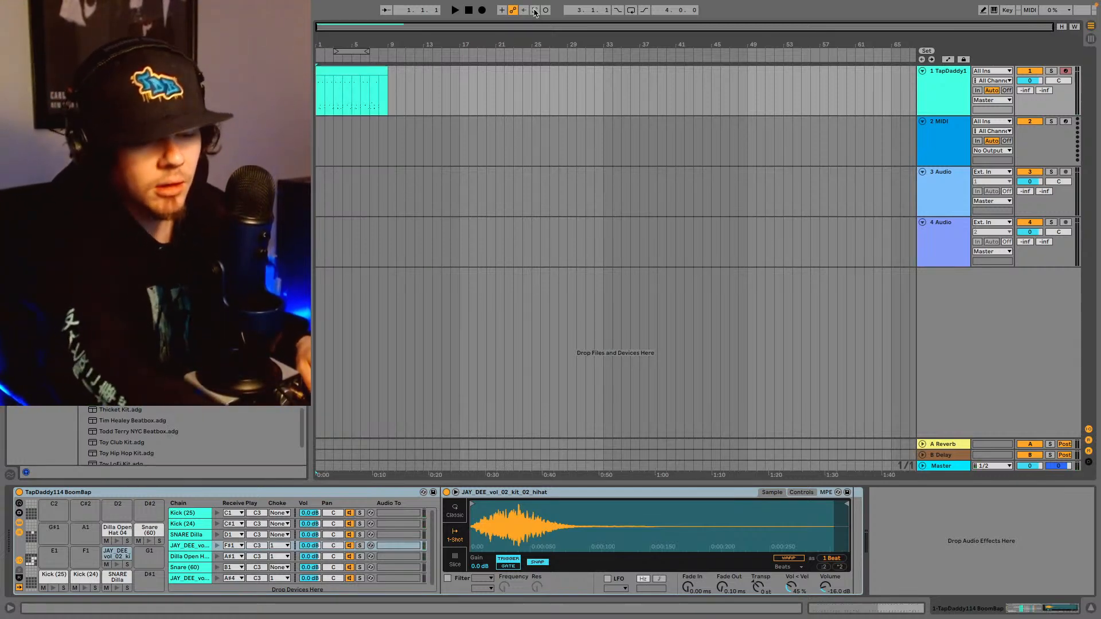
- Shift the captured drum clip later in stages until it starts at 2.3.1, playing it between moves to check the timing
click(367, 75)
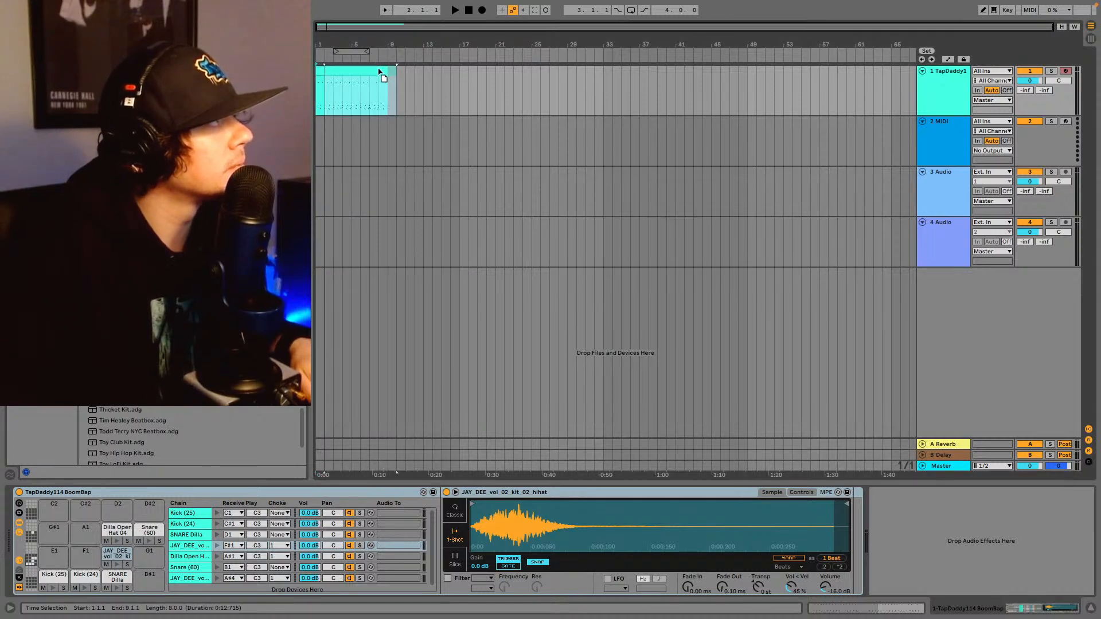
drag(379, 72, 384, 98)
key(space)
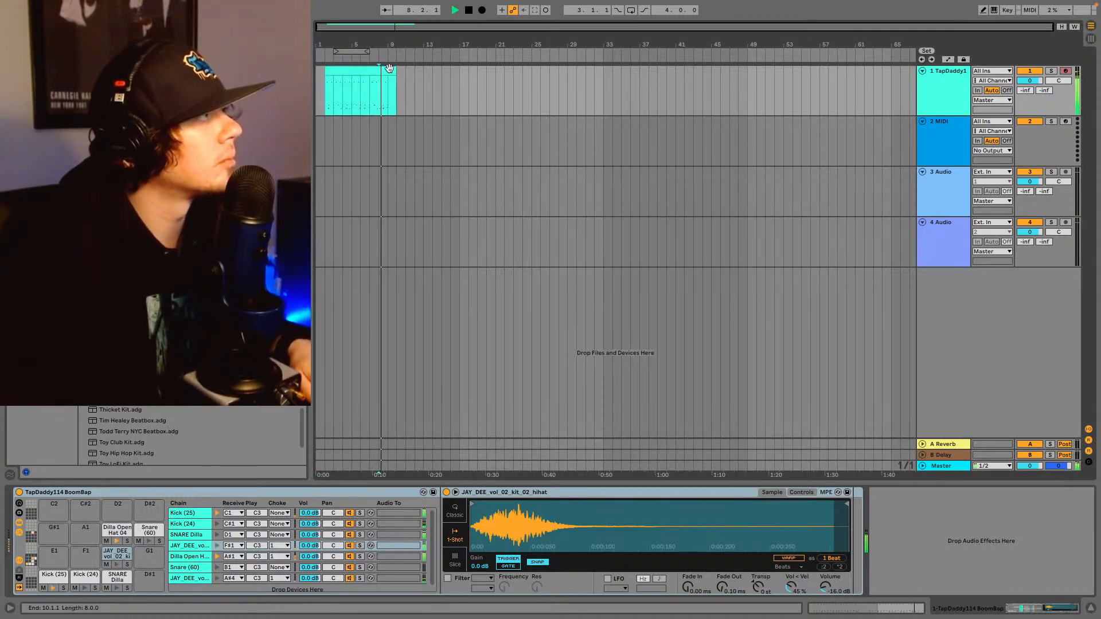
key(space)
drag(353, 26, 362, 23)
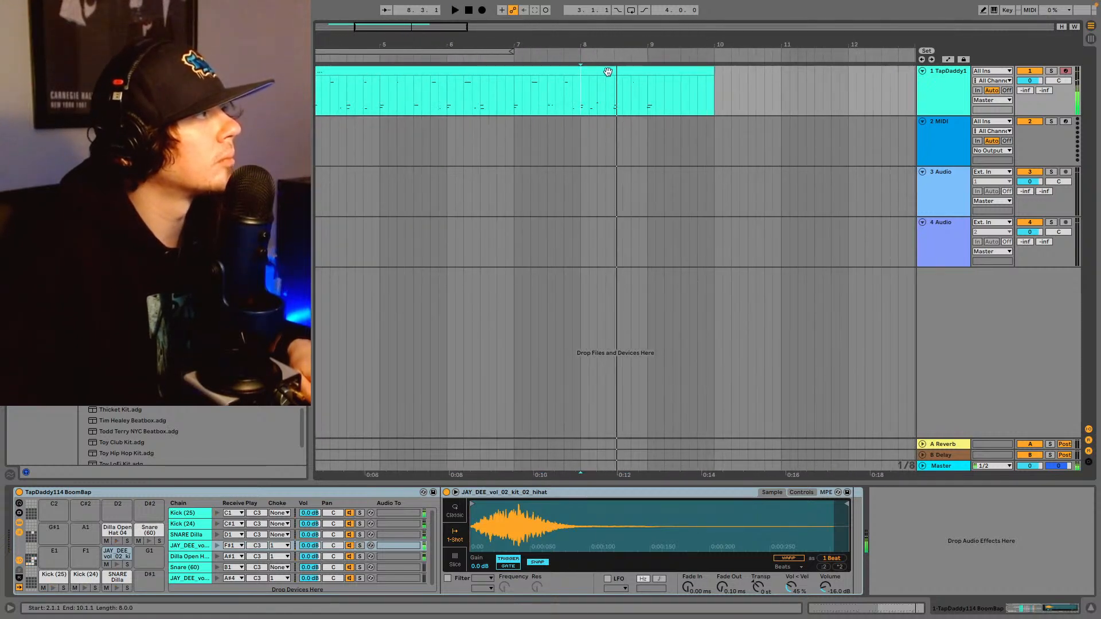
drag(608, 72, 627, 77)
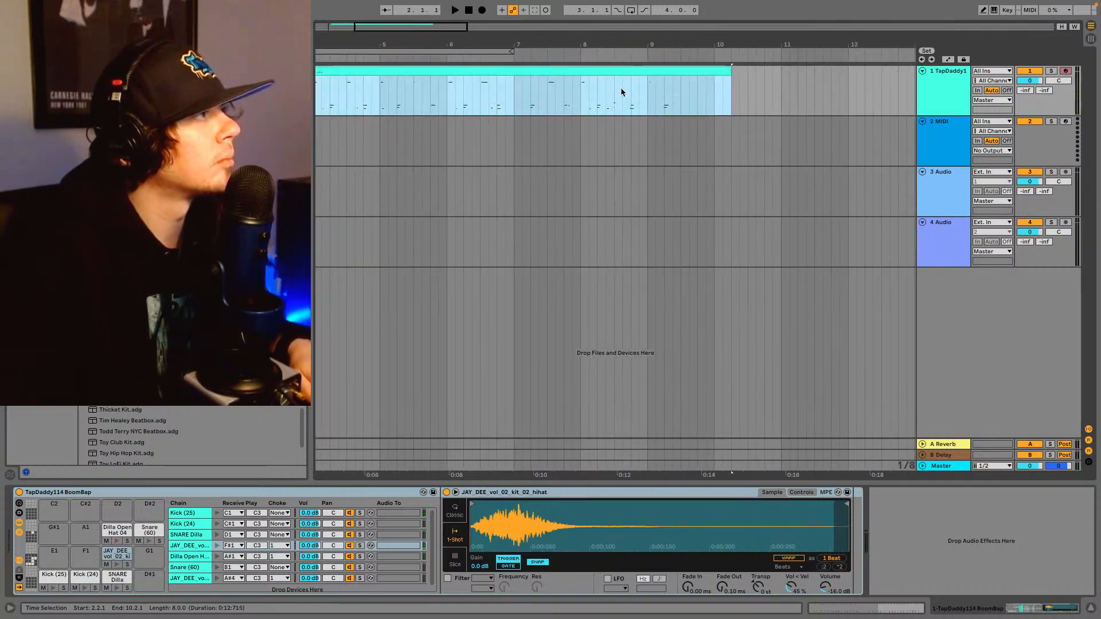
key(space)
key(space)
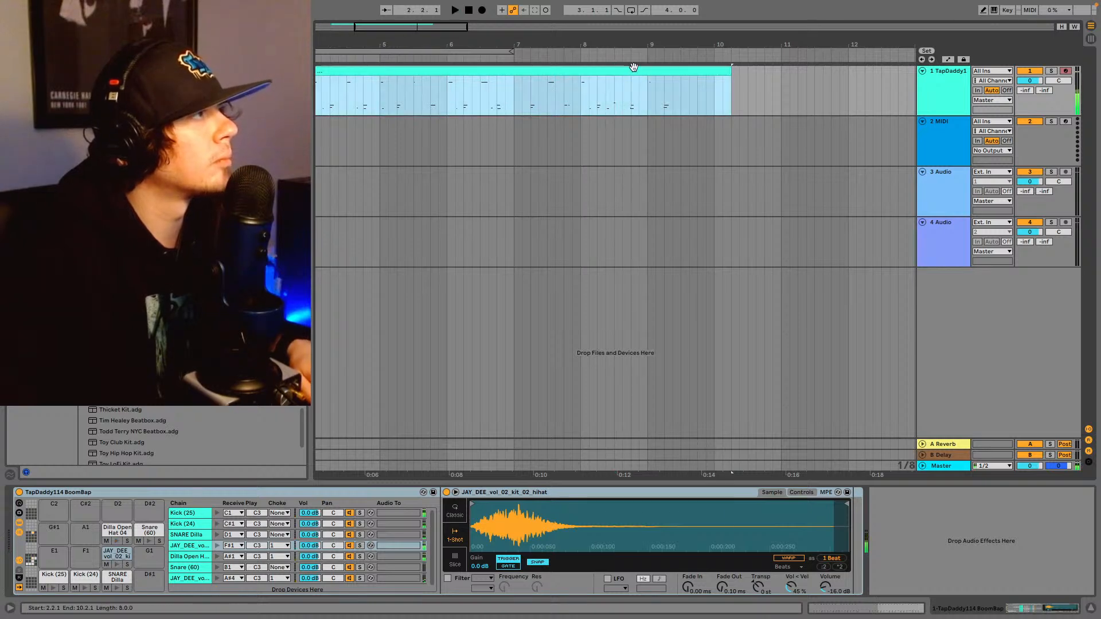
drag(635, 68, 643, 74)
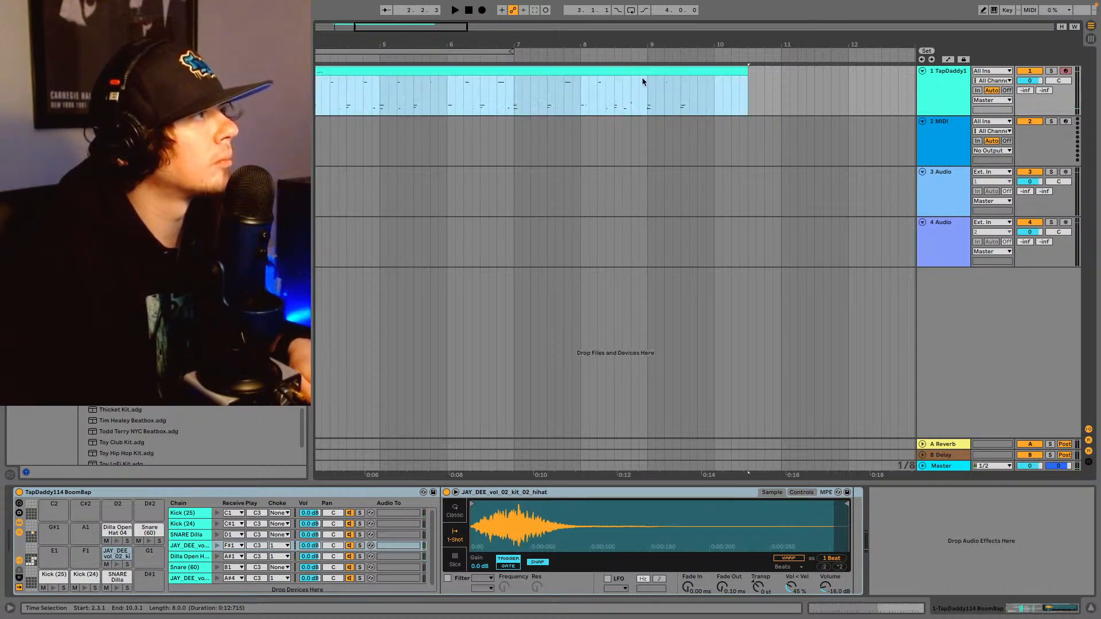
drag(391, 26, 391, 10)
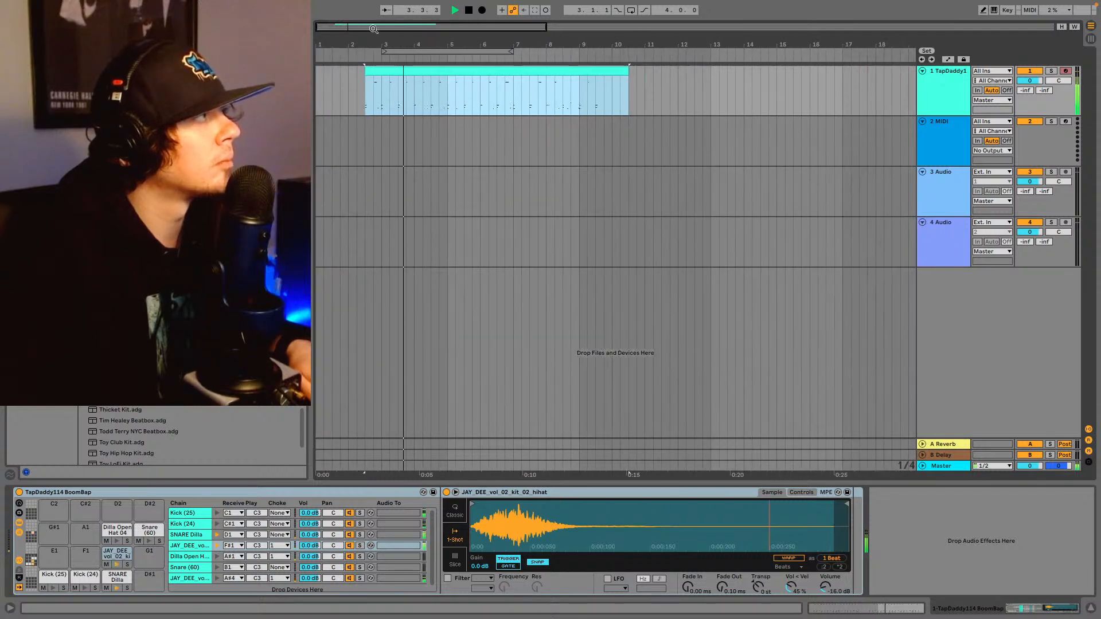
- Extend the drum clip's start back to bar 1, play it from there and open its notes for editing
key(space)
key(space)
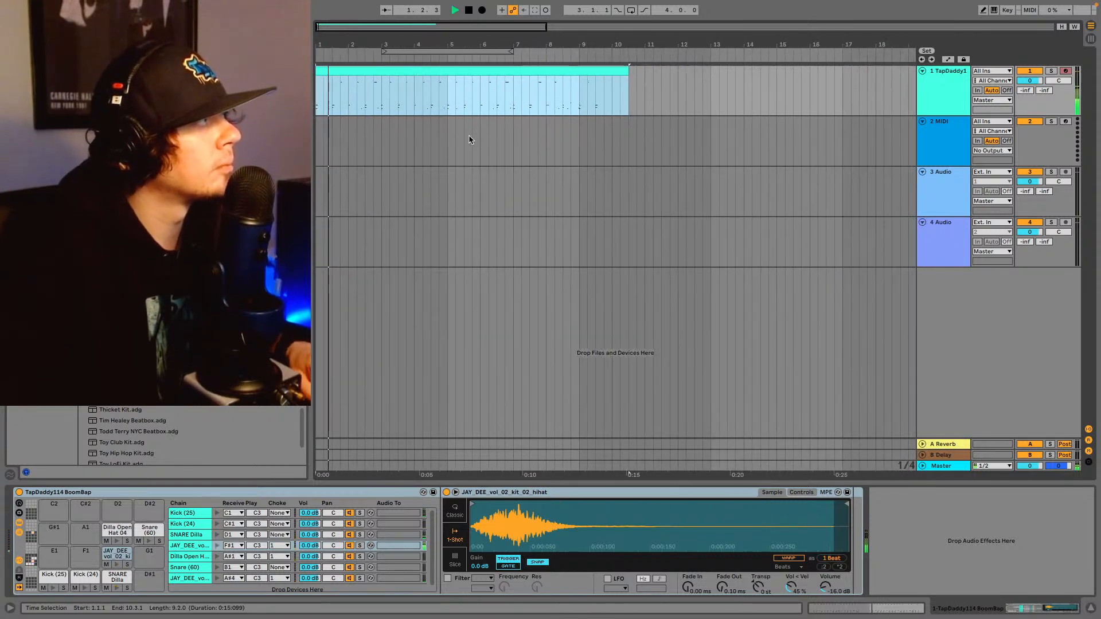
key(shift+Tab)
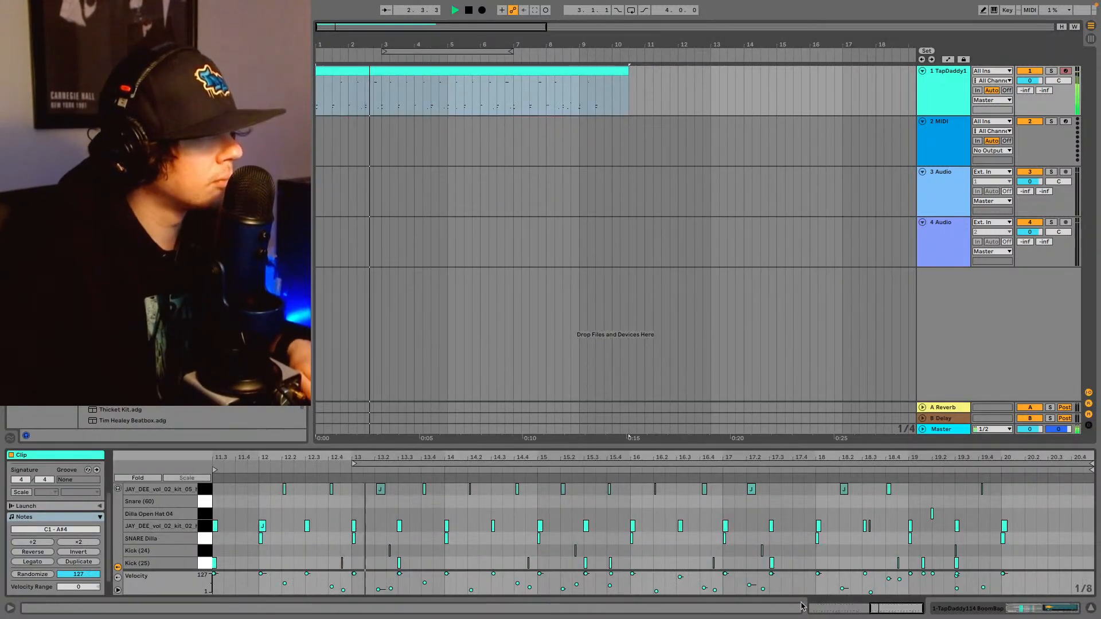
- Play through the drum clip's notes and set an 8-bar arrangement loop starting at bar 1, with looping switched on
drag(881, 608, 860, 618)
drag(765, 513, 748, 565)
key(space)
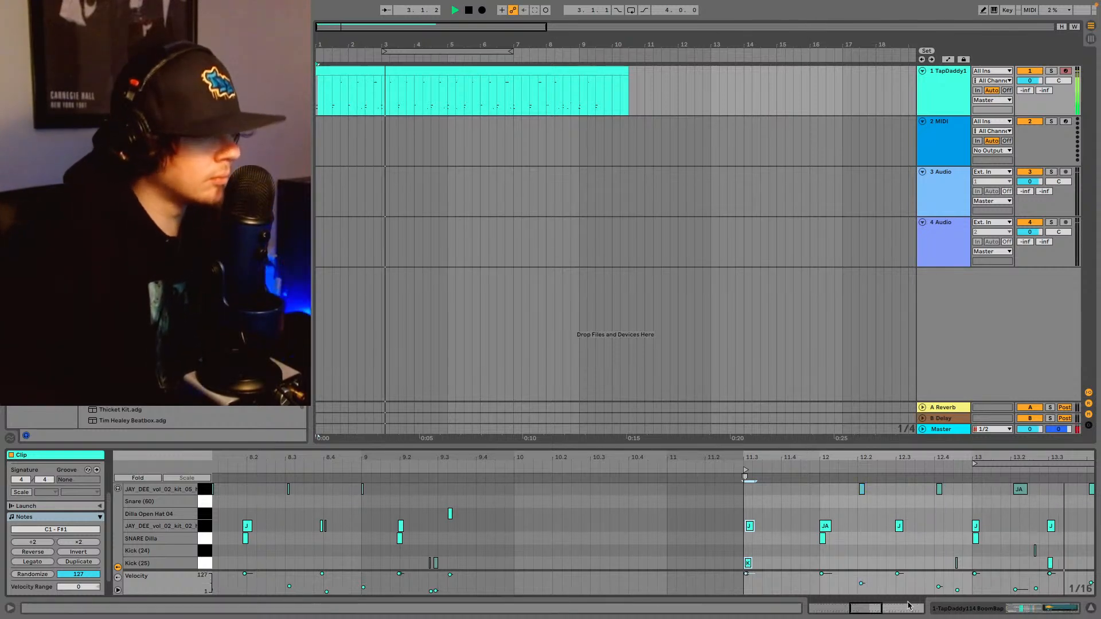
mouse_move(878, 613)
mouse_down()
mouse_move(892, 594)
mouse_move(898, 607)
mouse_up()
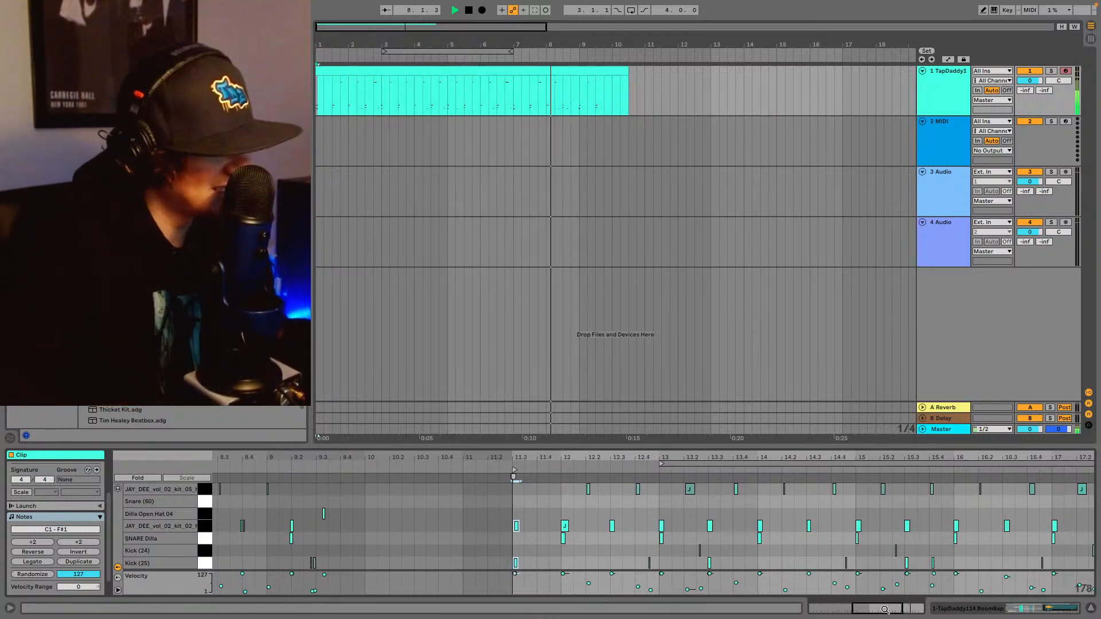
drag(897, 607, 898, 599)
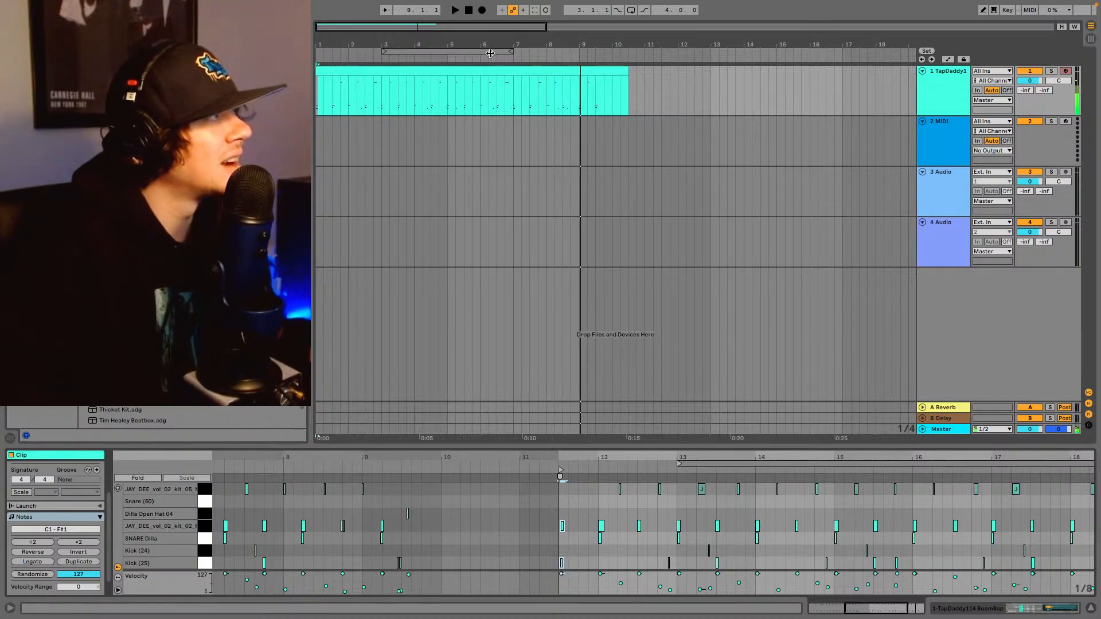
drag(511, 52, 577, 52)
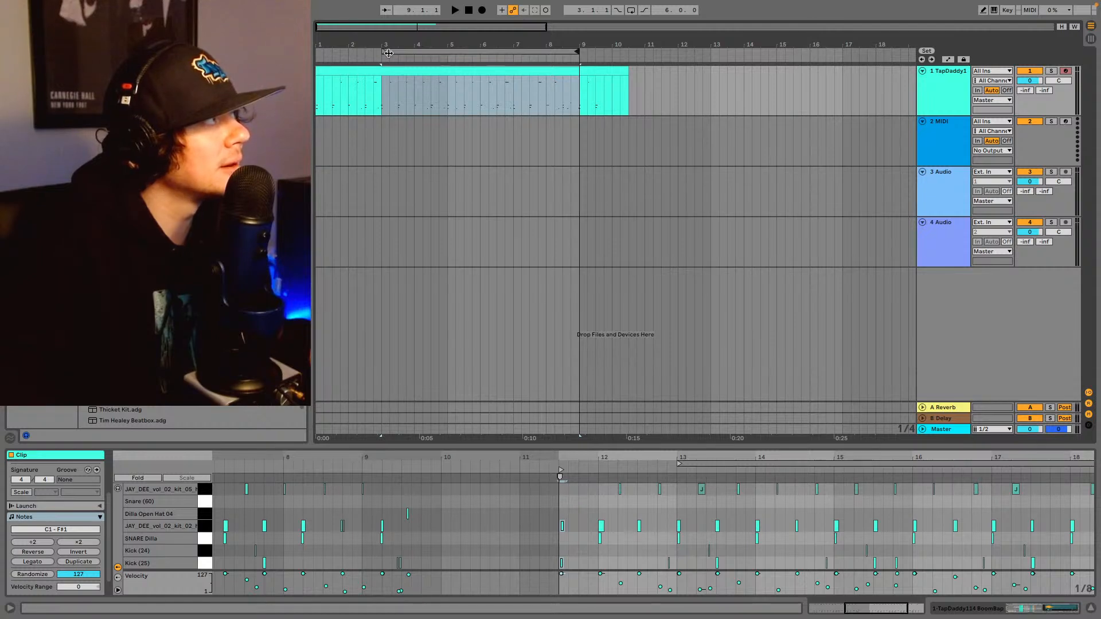
drag(383, 53, 317, 52)
click(631, 9)
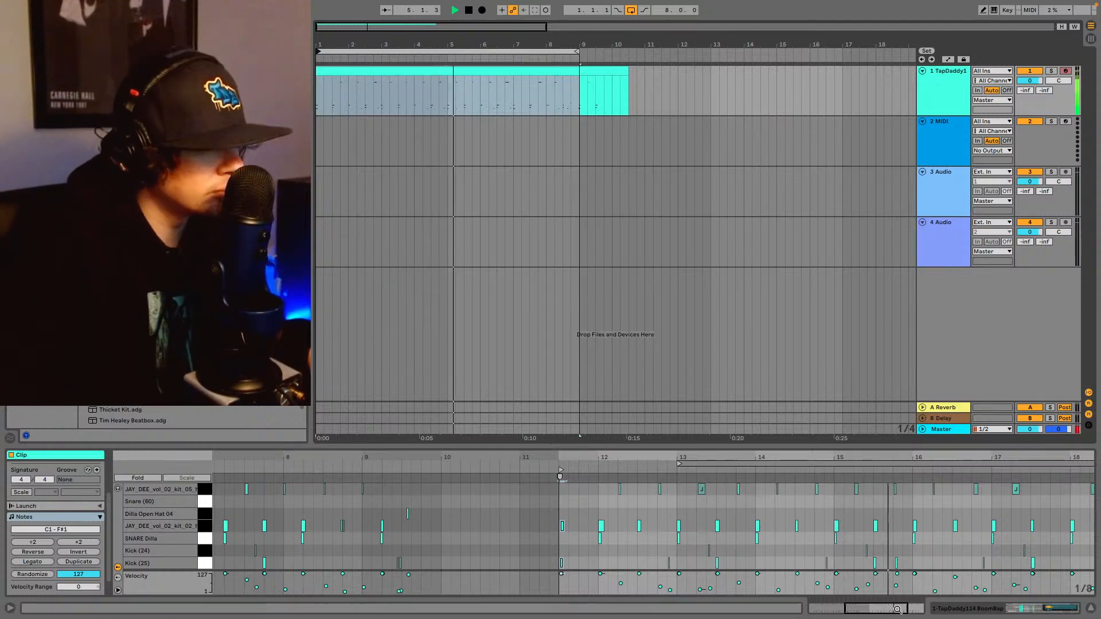
- Move the Kick (25) note at 15.4 up to Kick (24) and delete the faint closed hi-hat note just after 18.3
click(896, 564)
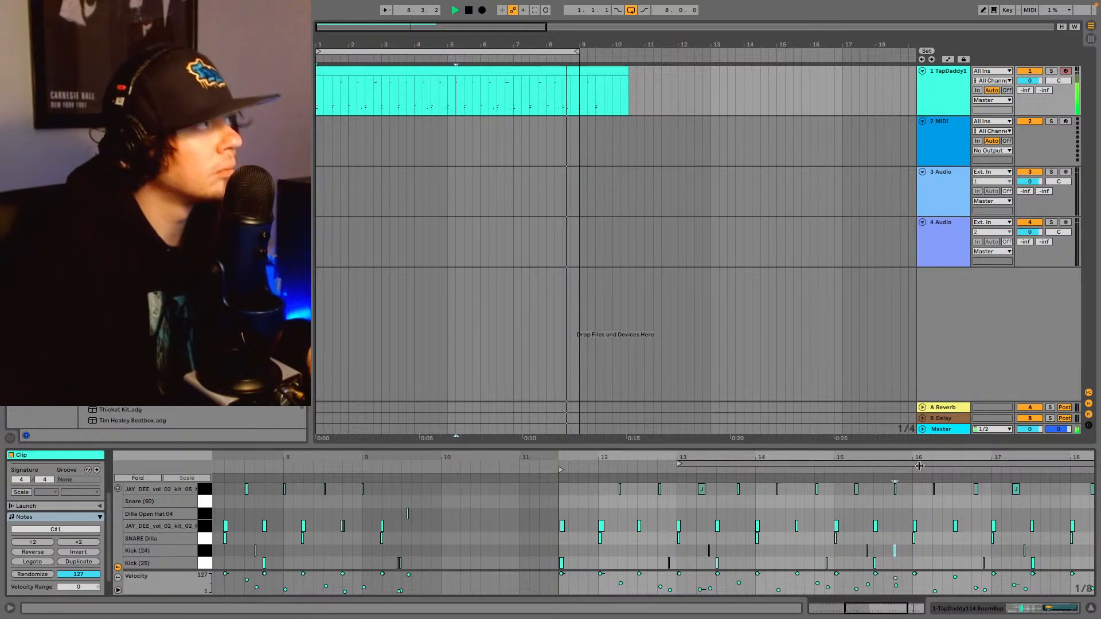
key(space)
drag(918, 457, 698, 458)
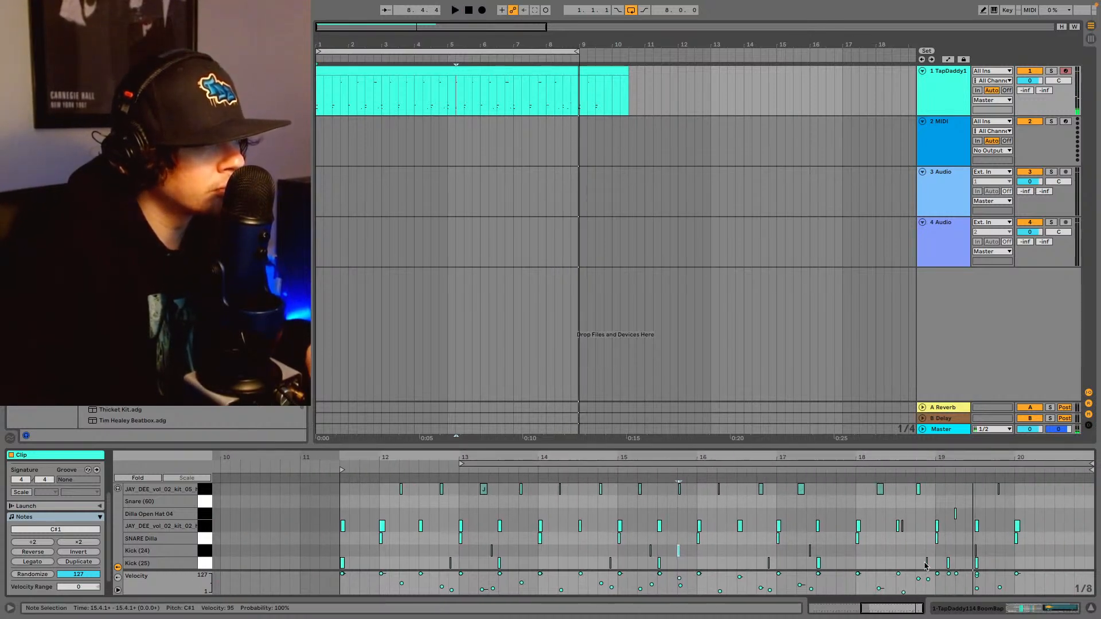
drag(916, 532, 903, 528)
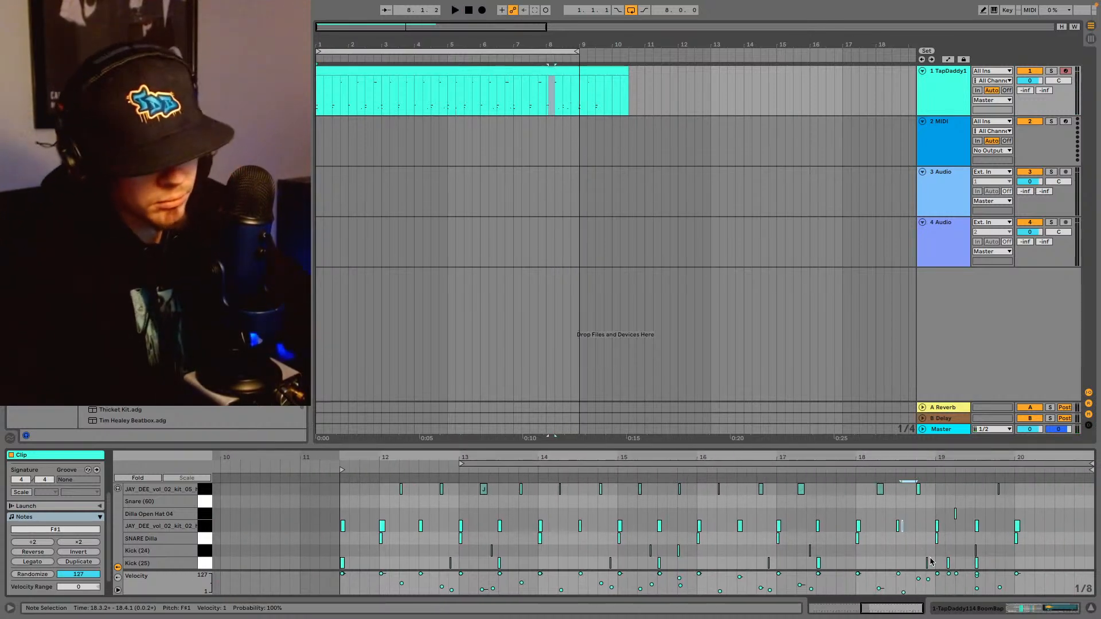
key(Delete)
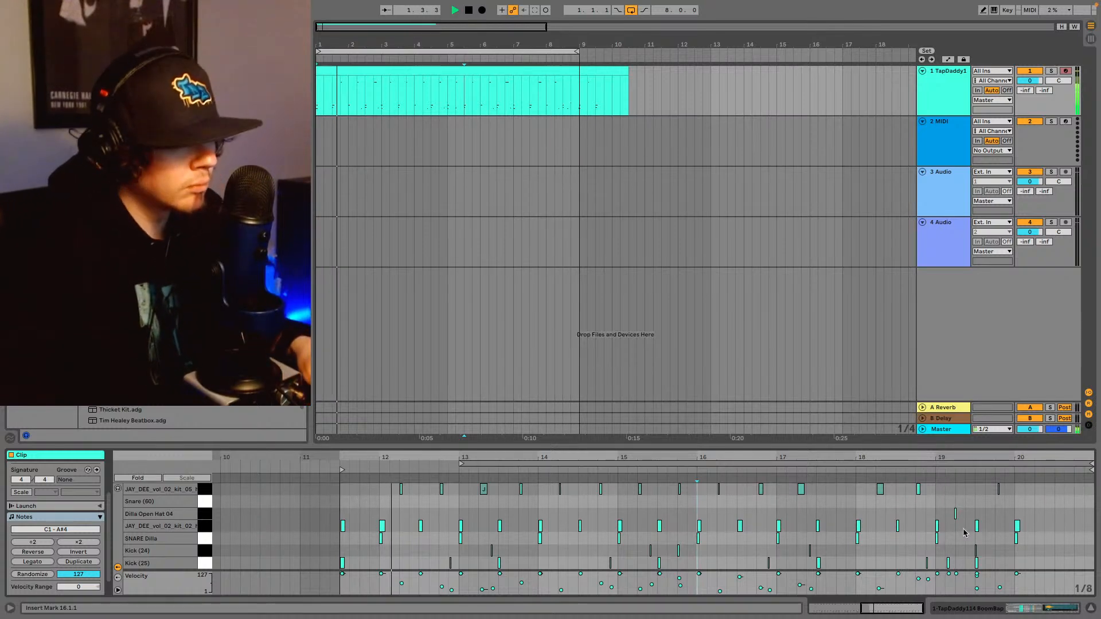
- Delete the kick and closed hi-hat notes at 19.3 and trim the drum clip's end back to bar 9
drag(981, 568, 976, 477)
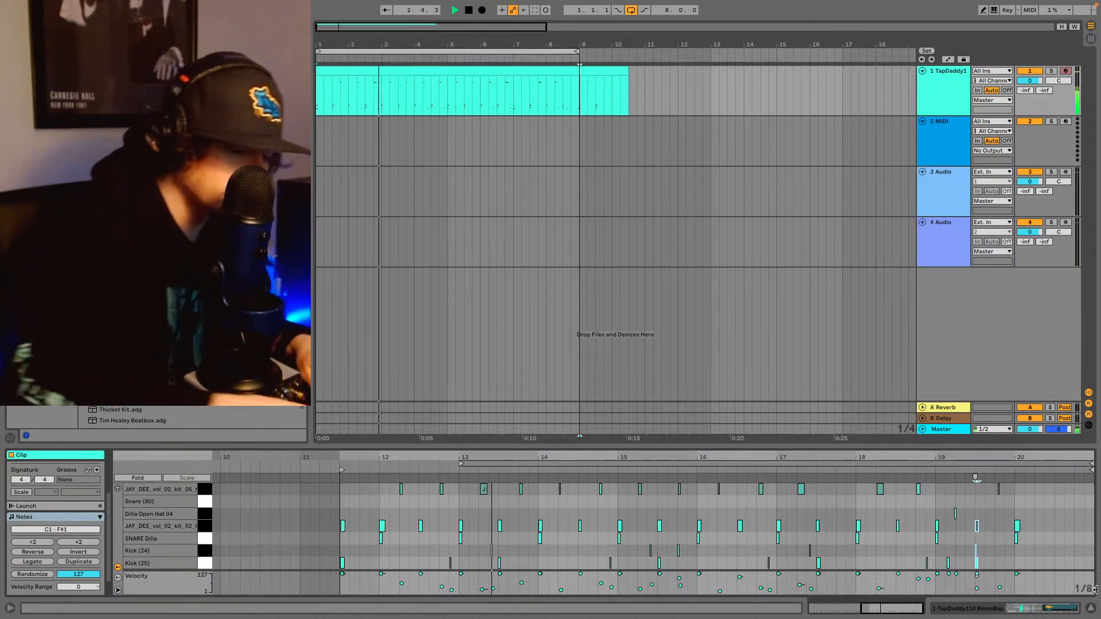
key(Delete)
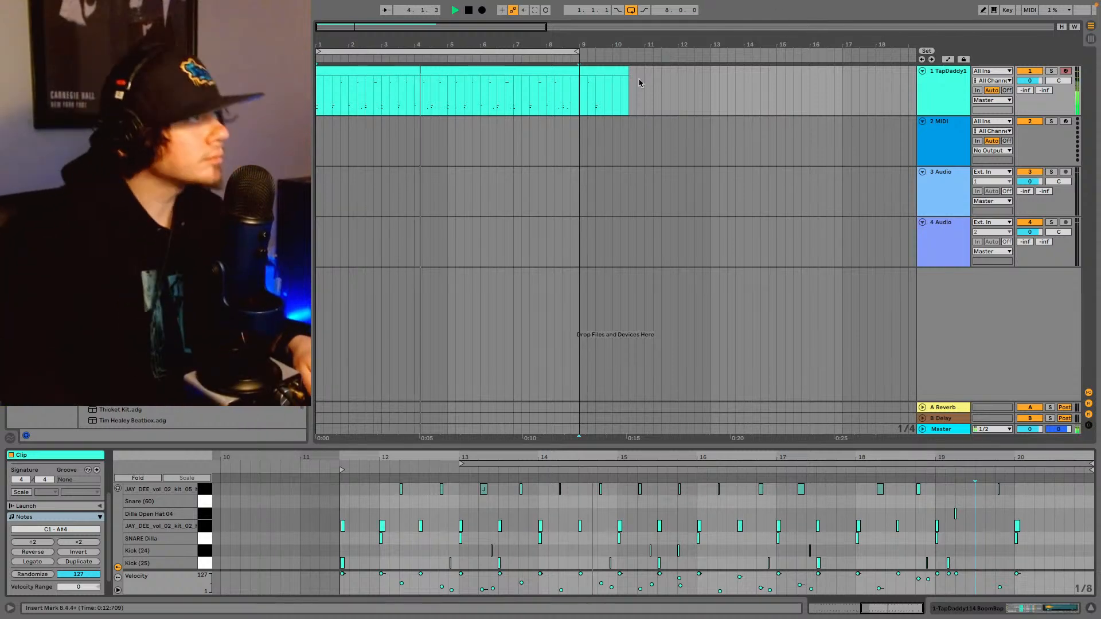
drag(623, 72, 580, 72)
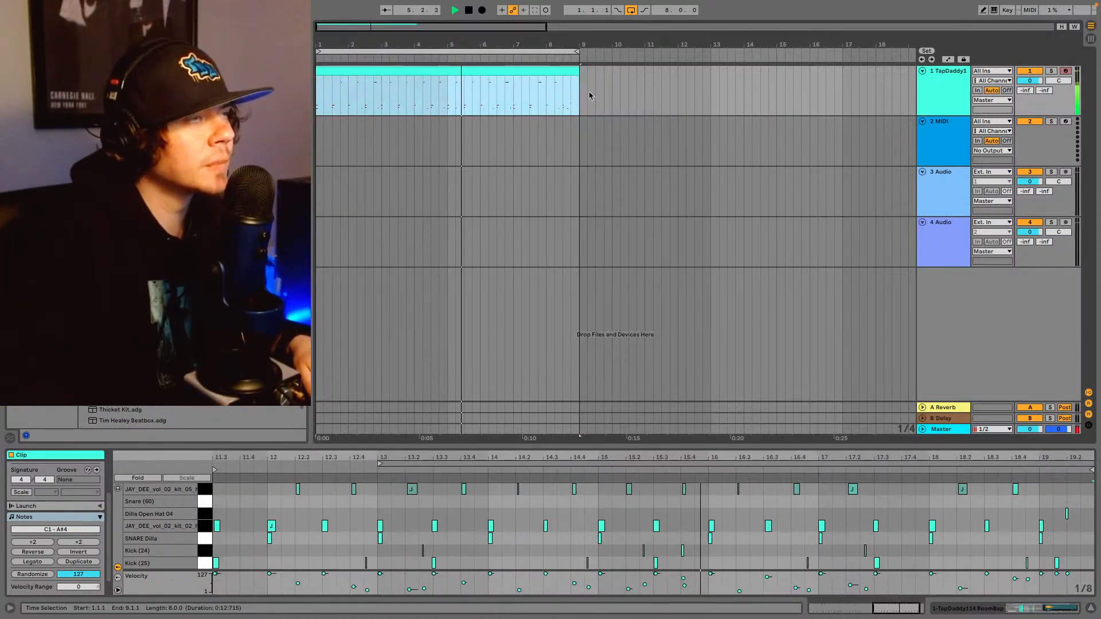
- Add EQ Eight after the drum kit and set band 4 to a high-cut filter at 4.84 kHz with Q 0.69
key(shift+Tab)
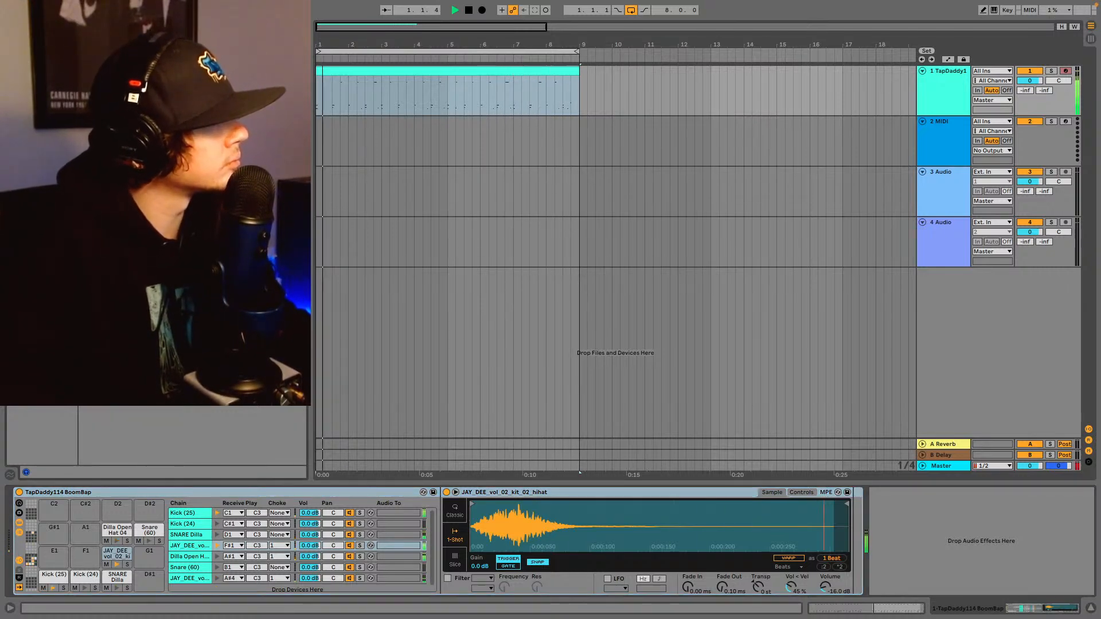
drag(126, 69, 393, 105)
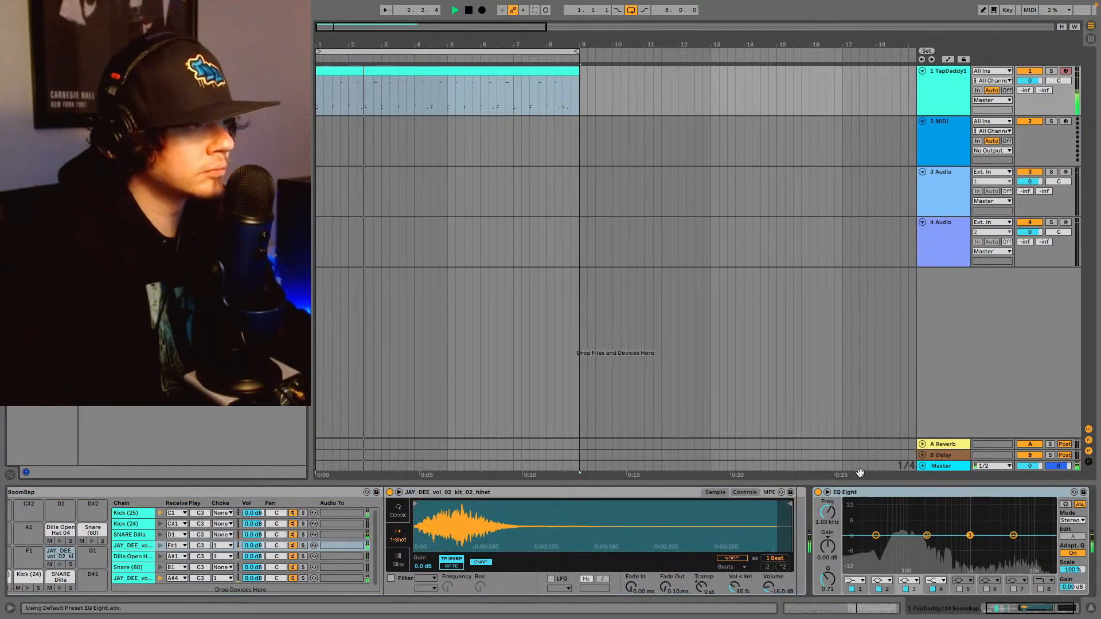
click(943, 581)
click(963, 555)
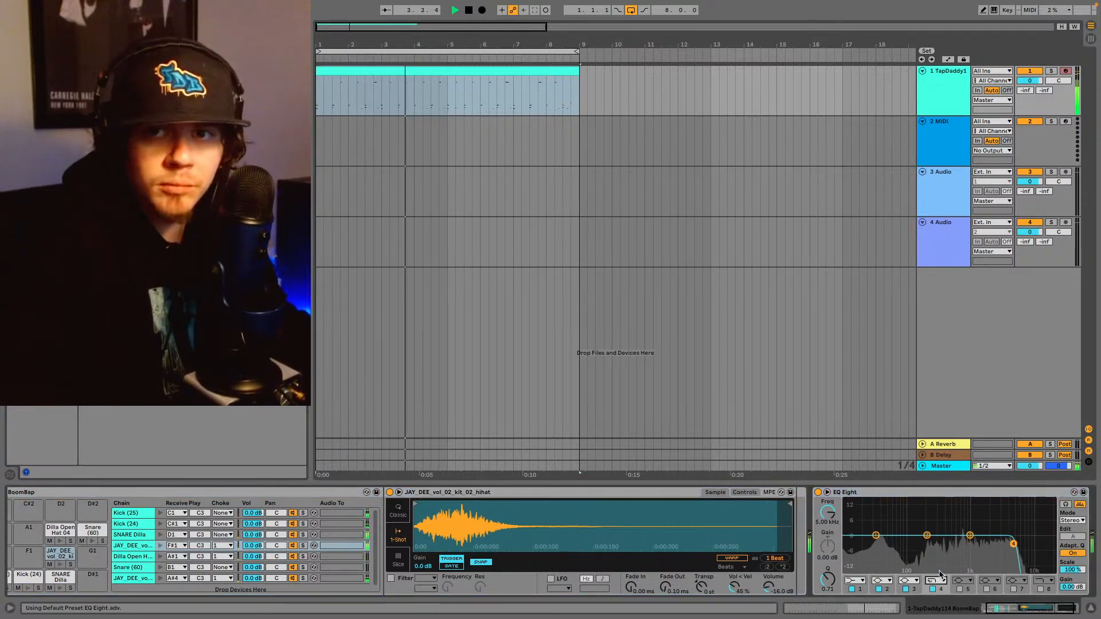
drag(1013, 543, 1012, 544)
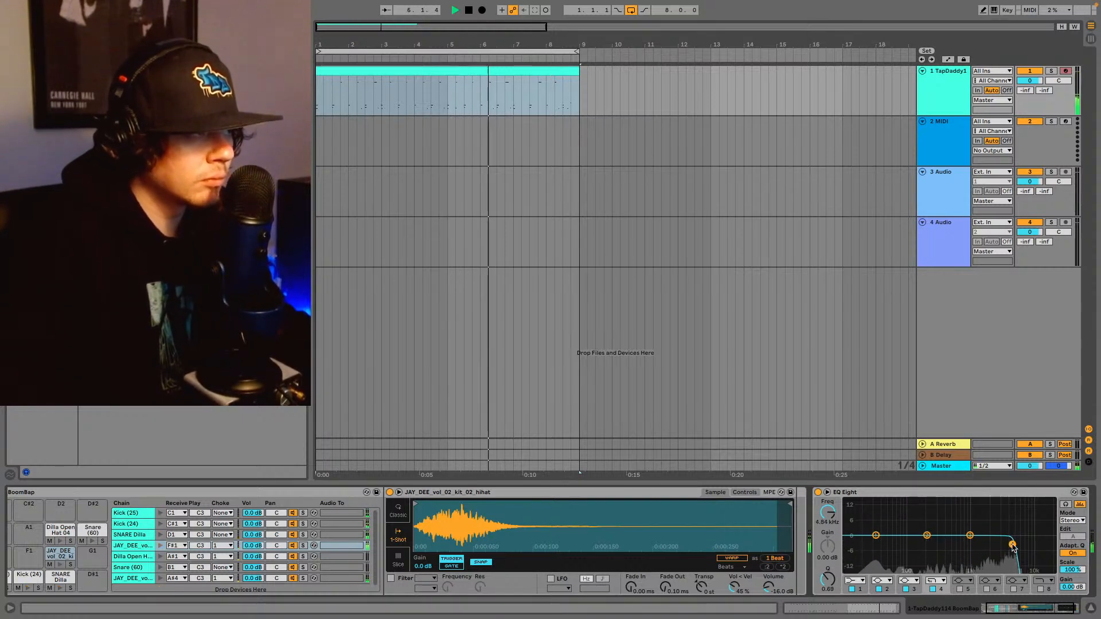
drag(1052, 615, 1031, 615)
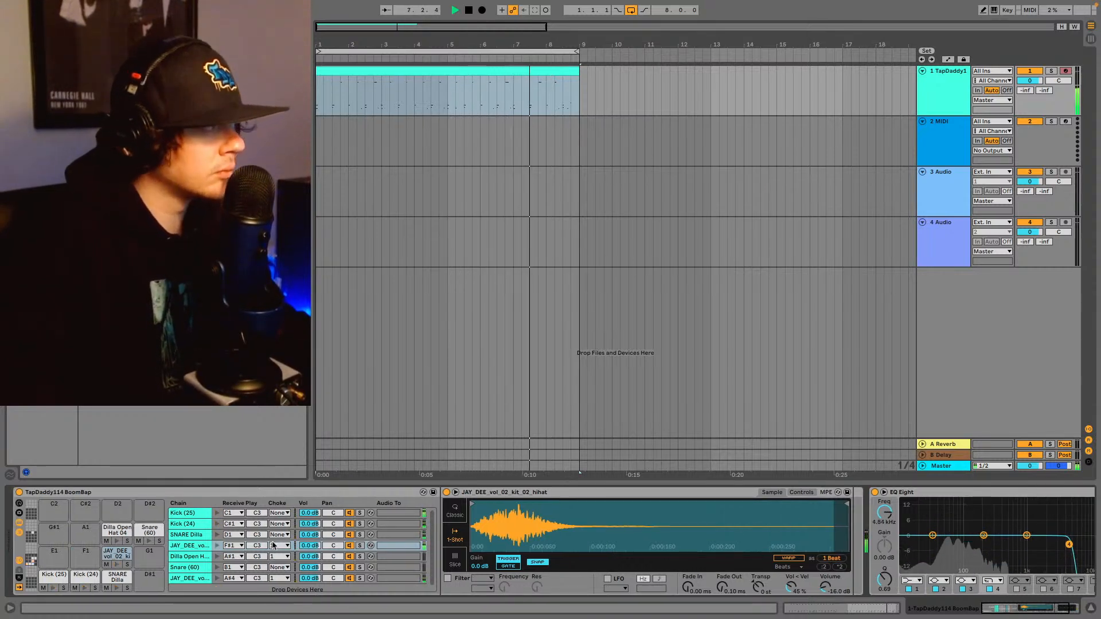
- Set the SNARE Dilla pad's sample volume to -14 dB and the JAY_DEE_vol_02_kit_02_hihat pad's to -20 dB
click(129, 578)
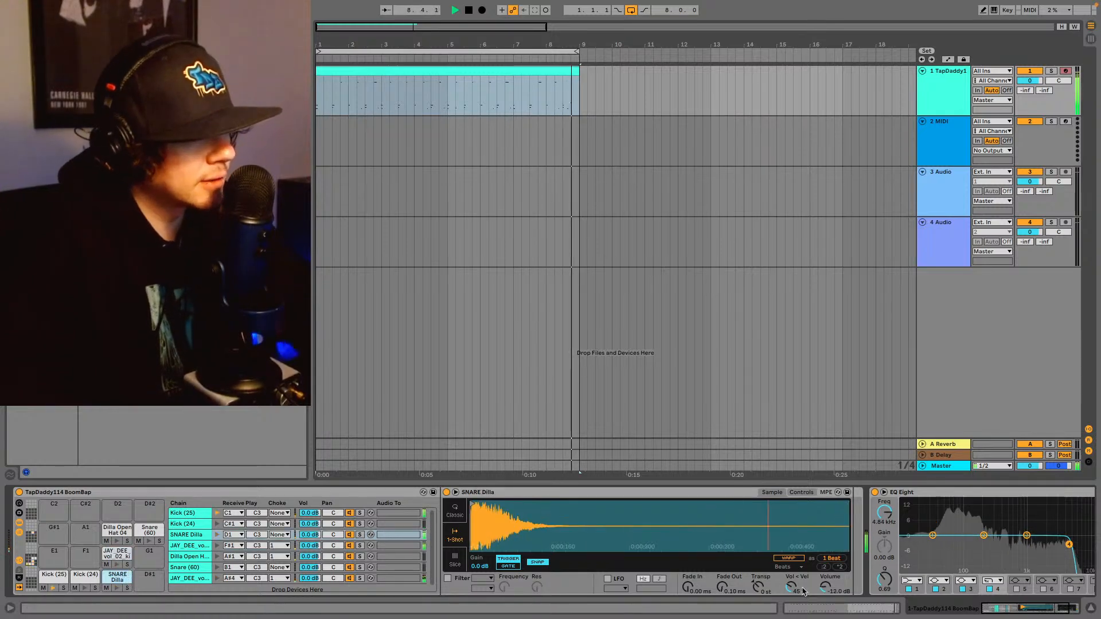
drag(824, 591, 825, 595)
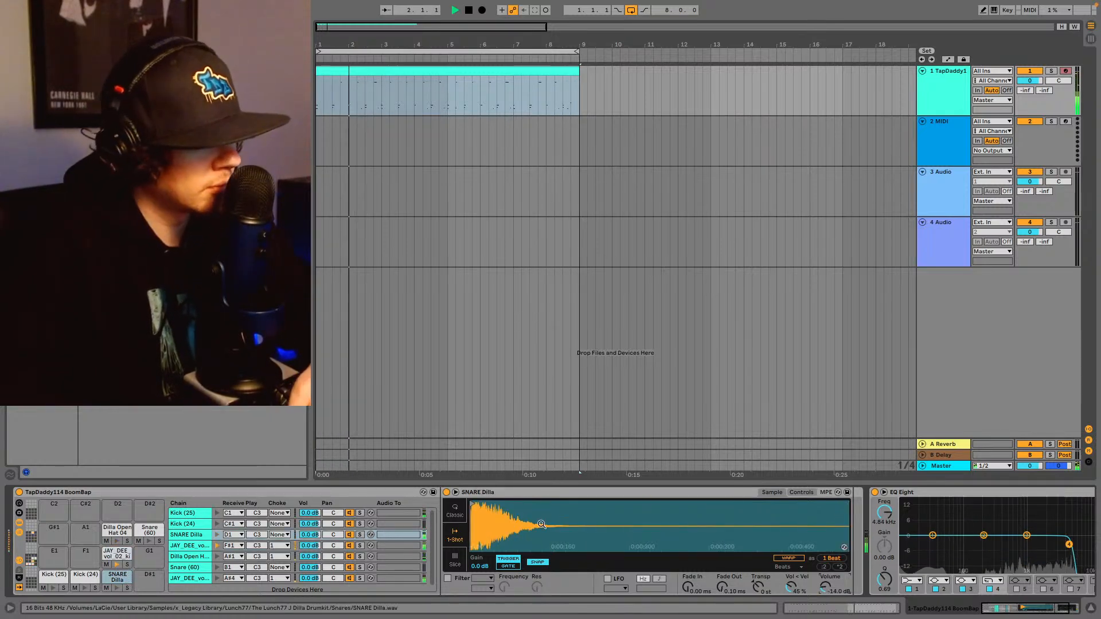
click(121, 560)
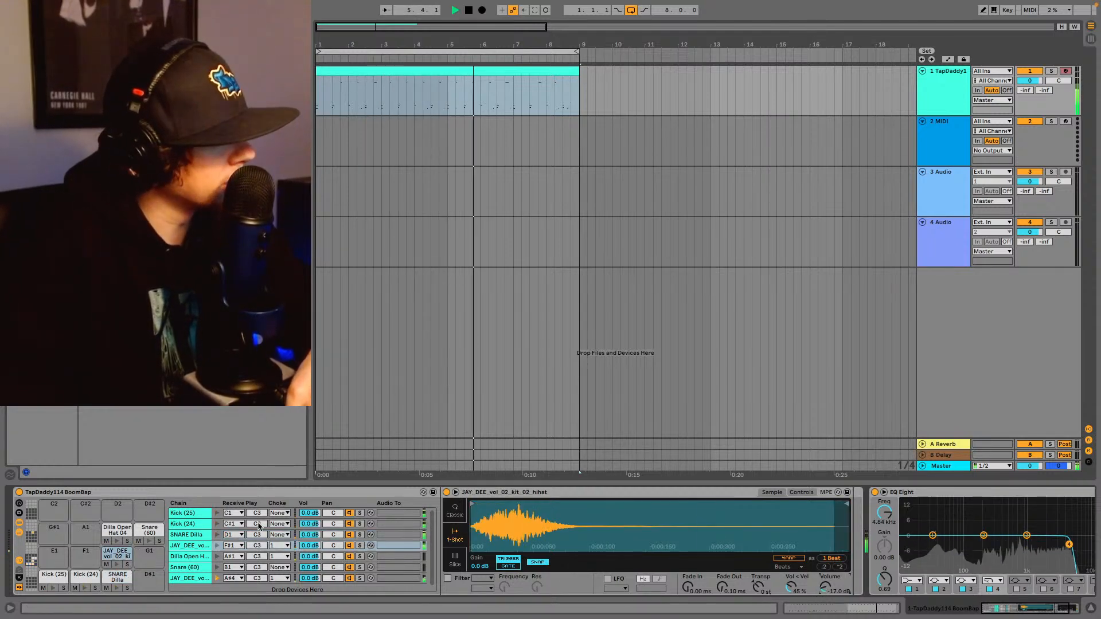
scroll(166, 541, up, 8)
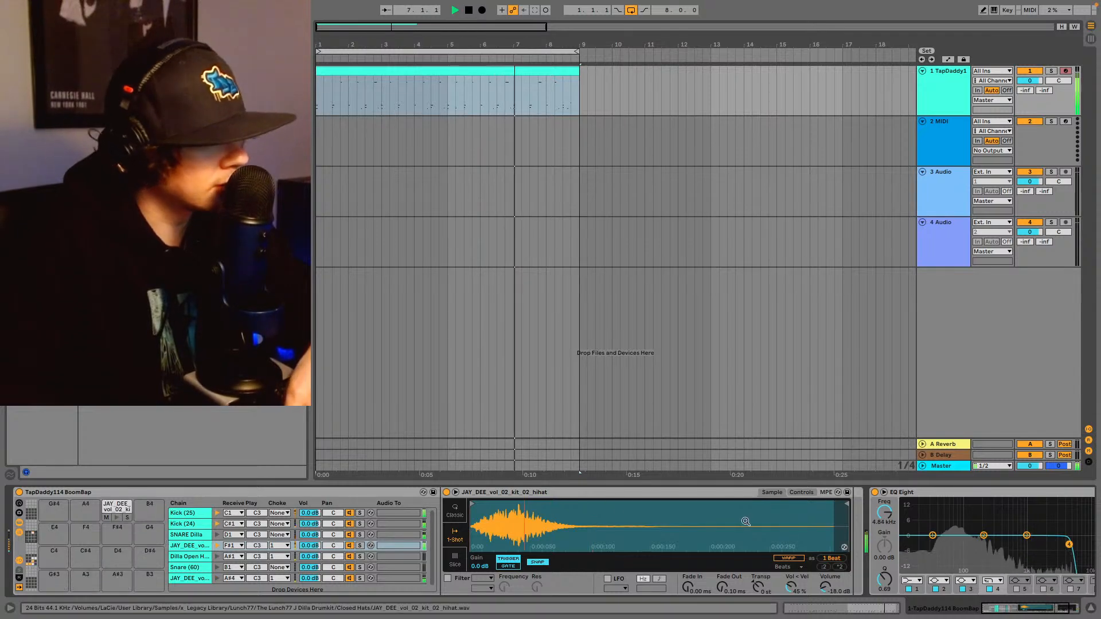
drag(826, 594, 826, 596)
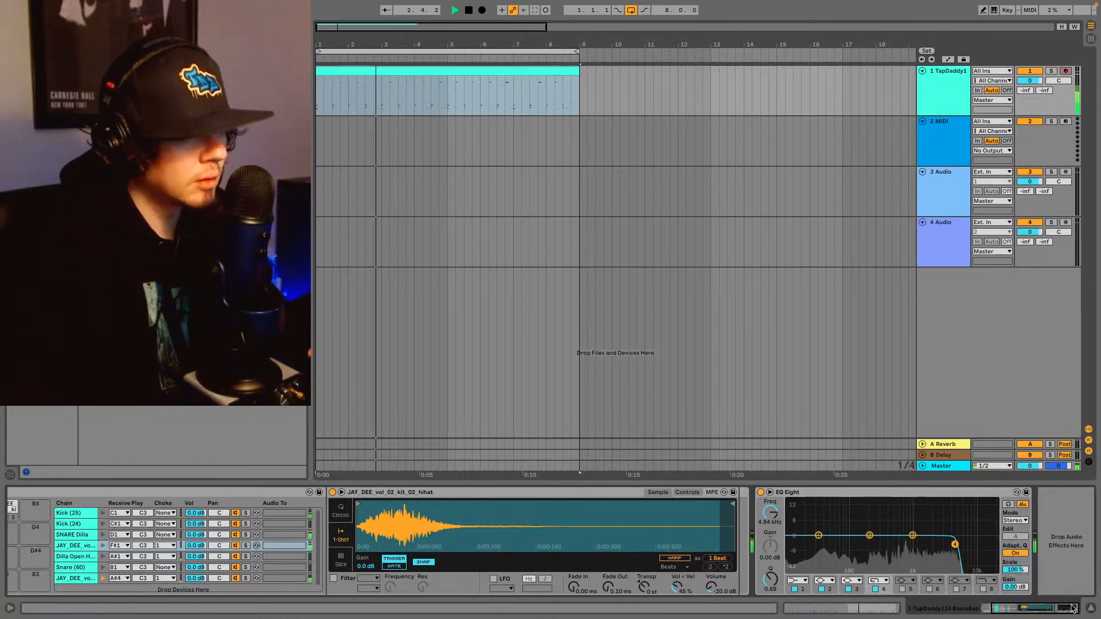
- Load the SNS_SR_85_piano_sneak_Emin sample onto the second MIDI track and switch its sampler to Slice mode
click(944, 129)
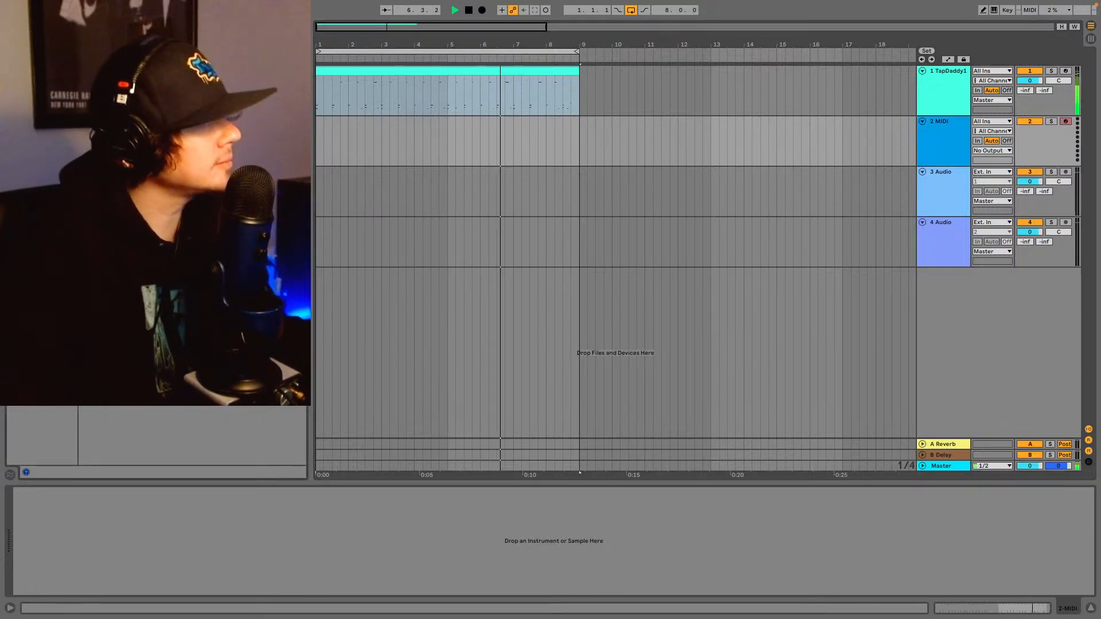
scroll(193, 344, down, 10)
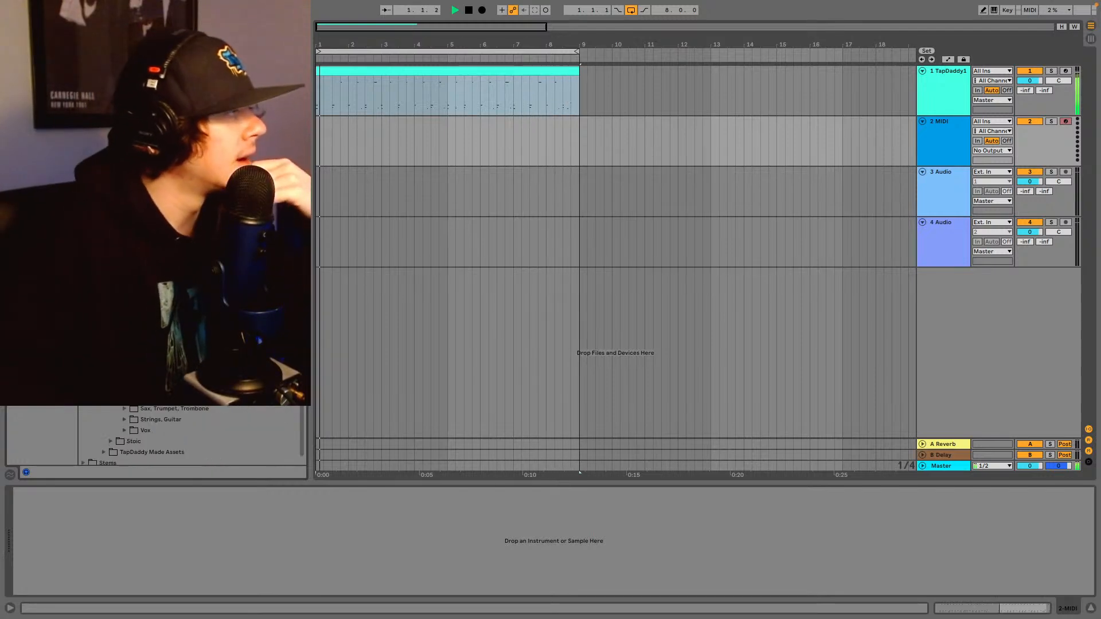
drag(192, 344, 208, 542)
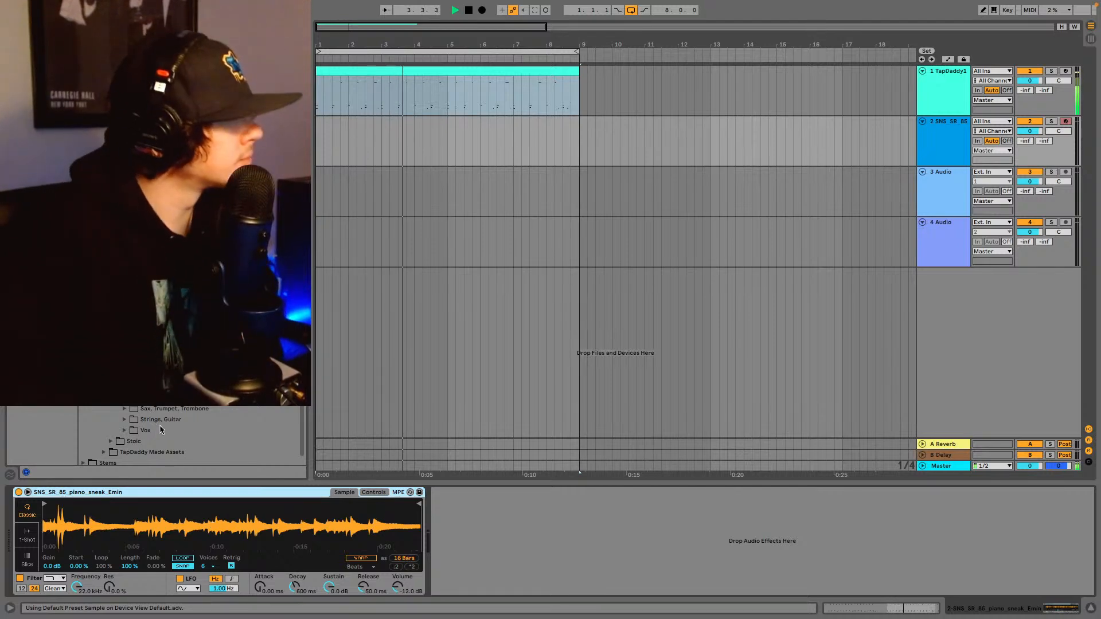
click(27, 561)
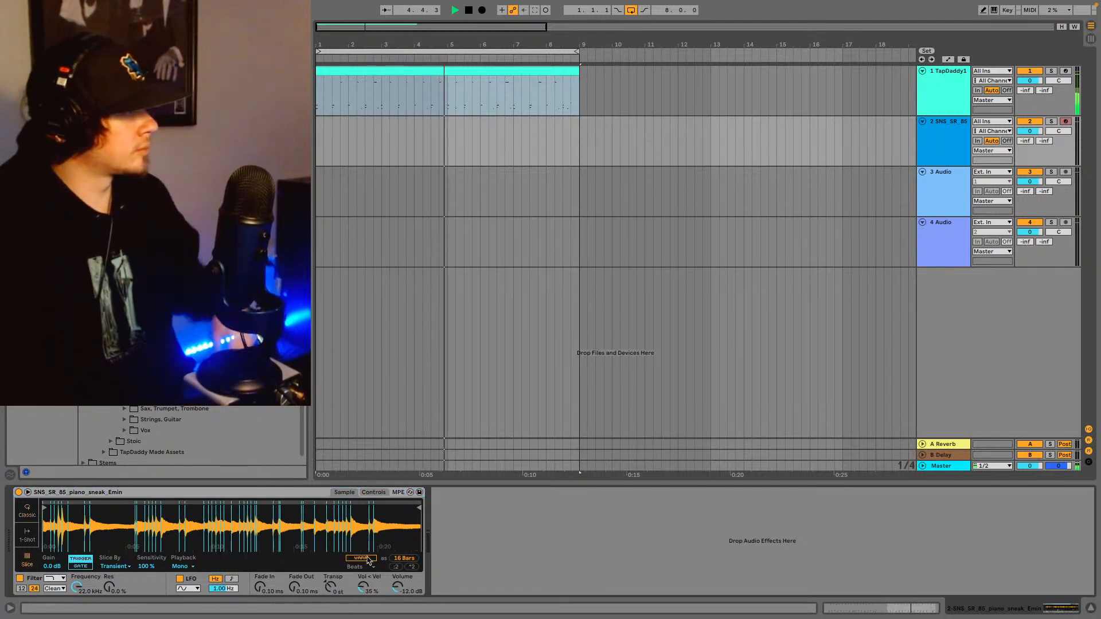
- Try slicing the piano sample by Region with 16 regions
click(116, 567)
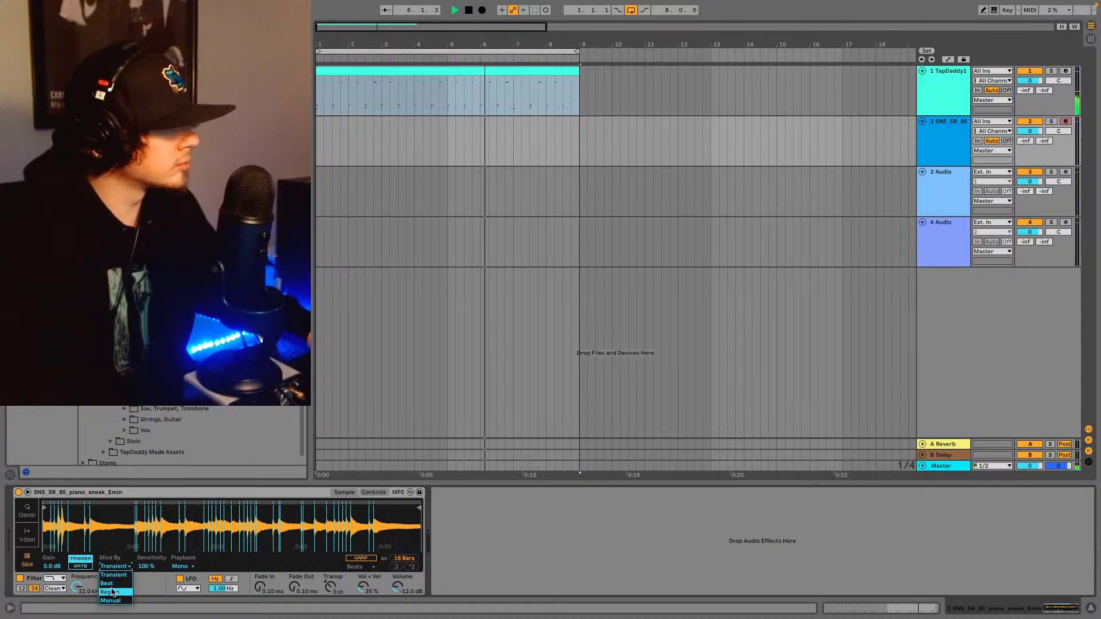
click(122, 594)
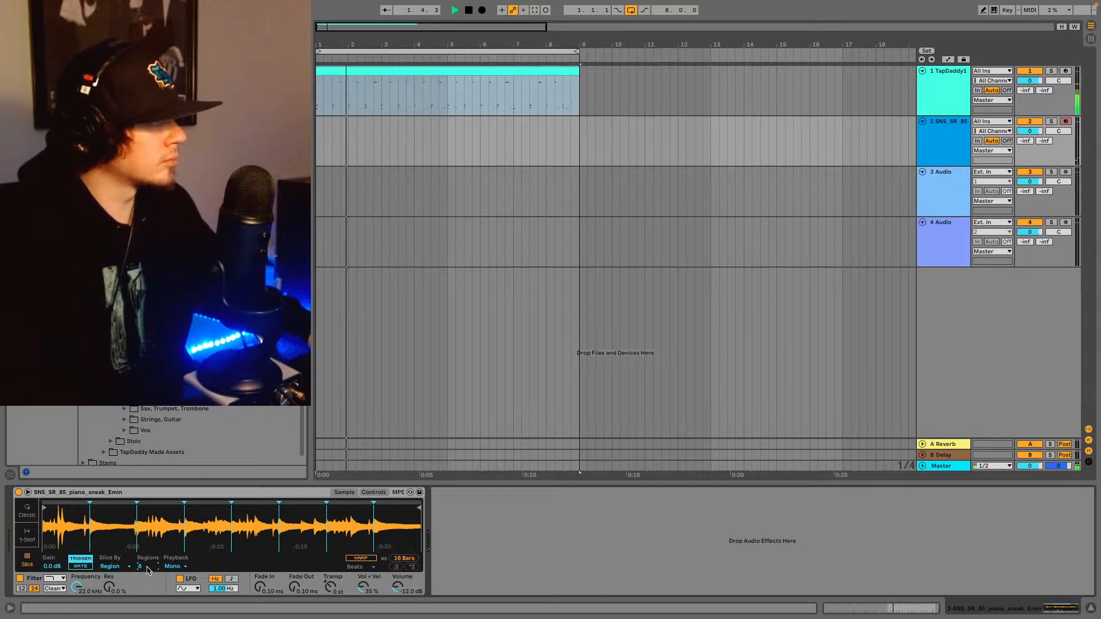
key(Up)
key(Up)
key(Up)
key(Up)
key(Up)
key(Up)
key(Up)
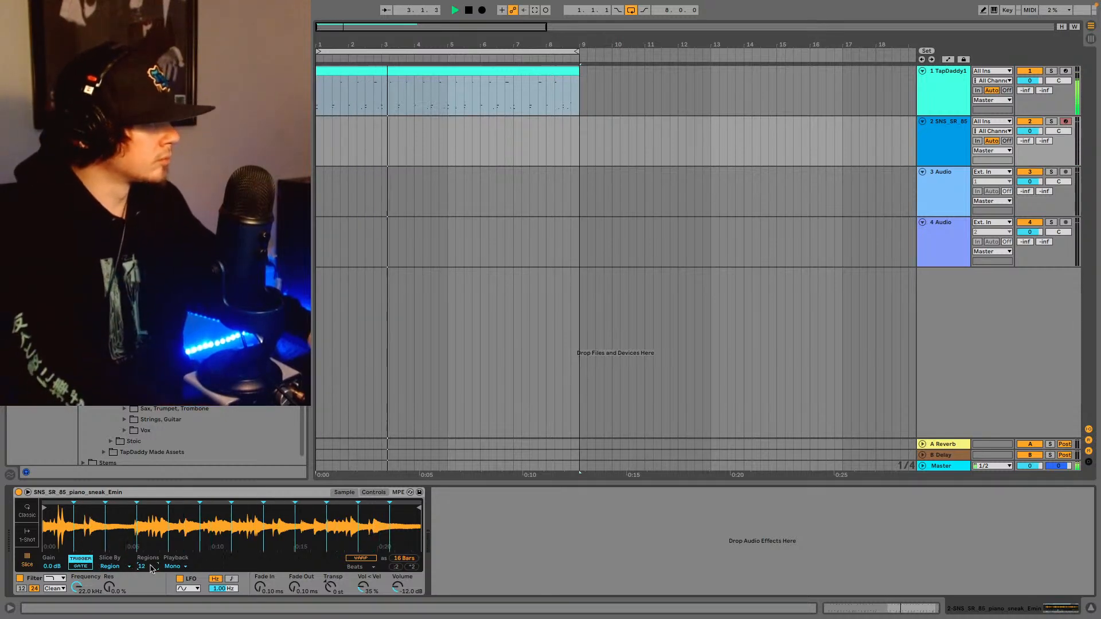
key(Up)
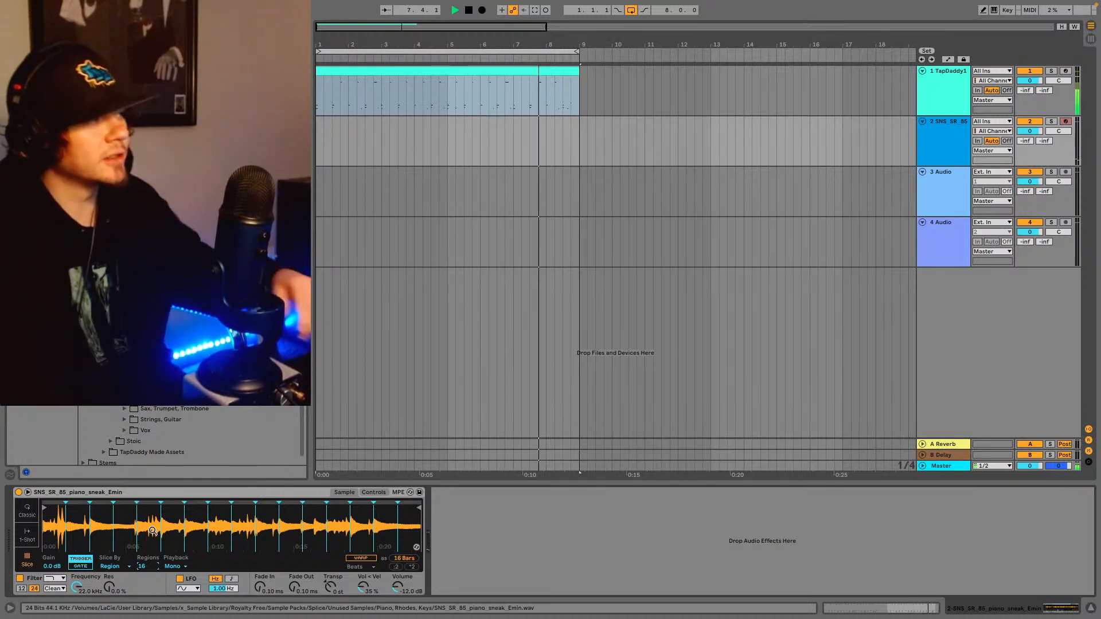
- Try slicing the piano sample by Transient
drag(154, 527, 133, 568)
click(114, 567)
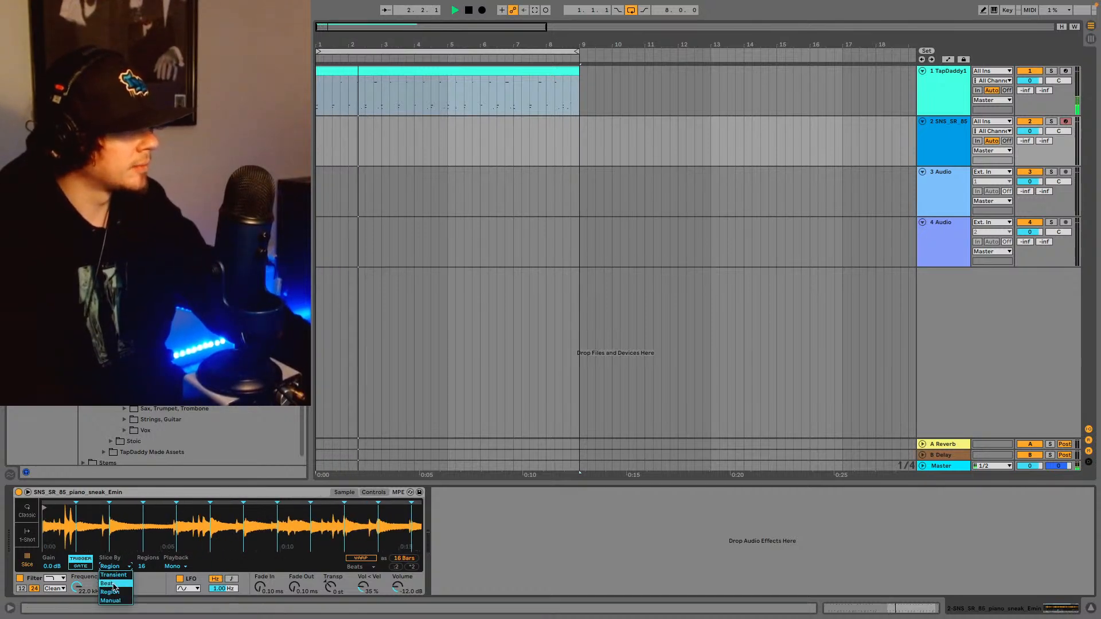
click(114, 575)
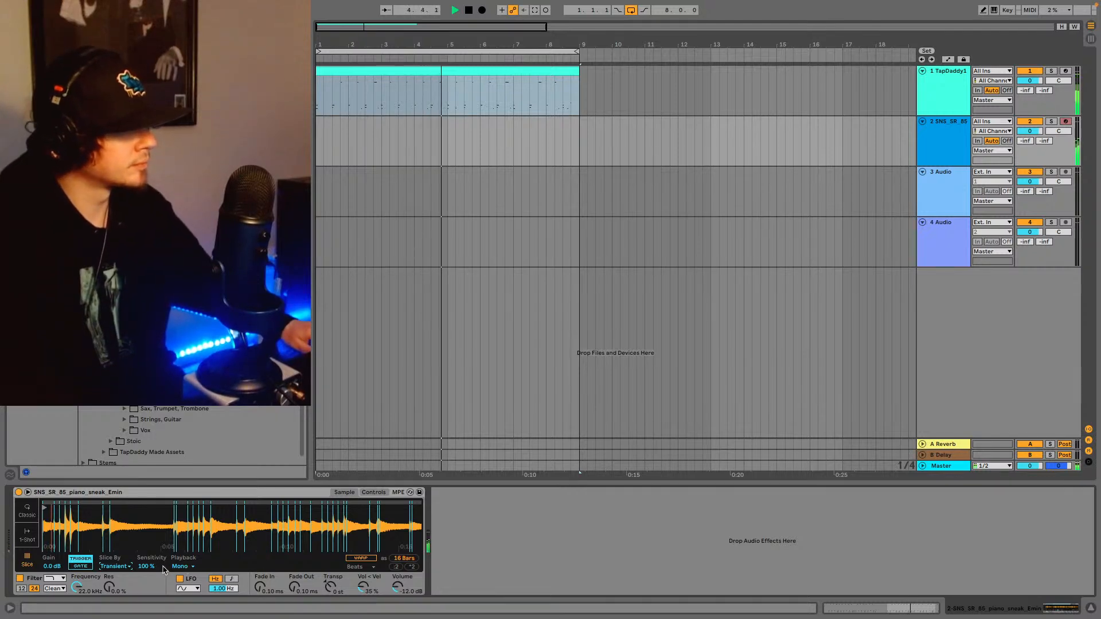
- Set the piano sample's slicing to Manual and place slice markers on the notes in its opening seconds
click(114, 567)
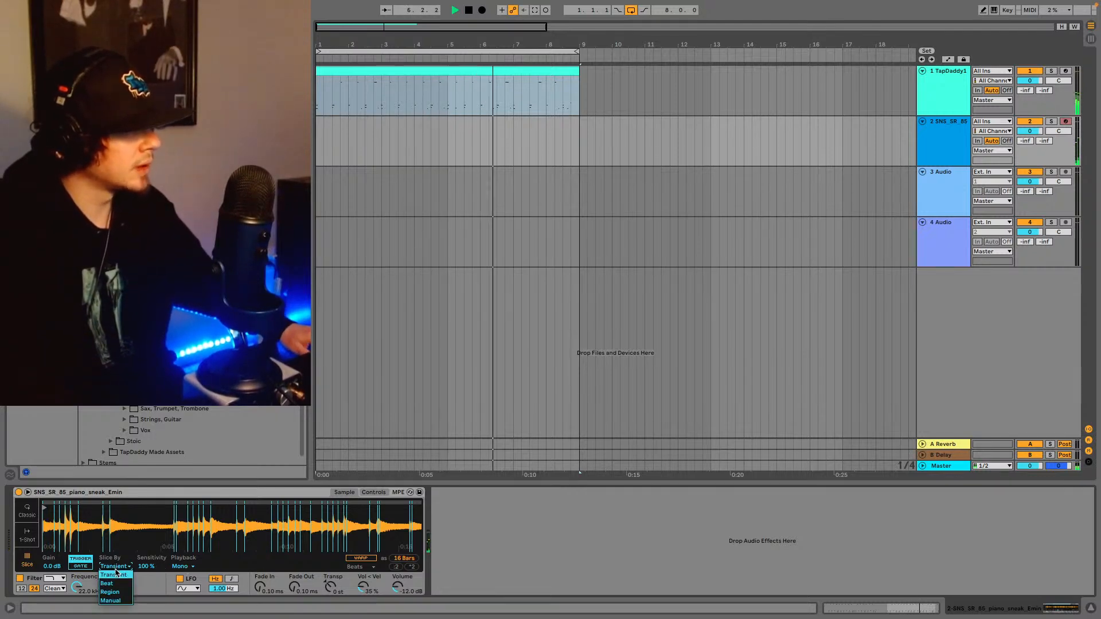
click(111, 601)
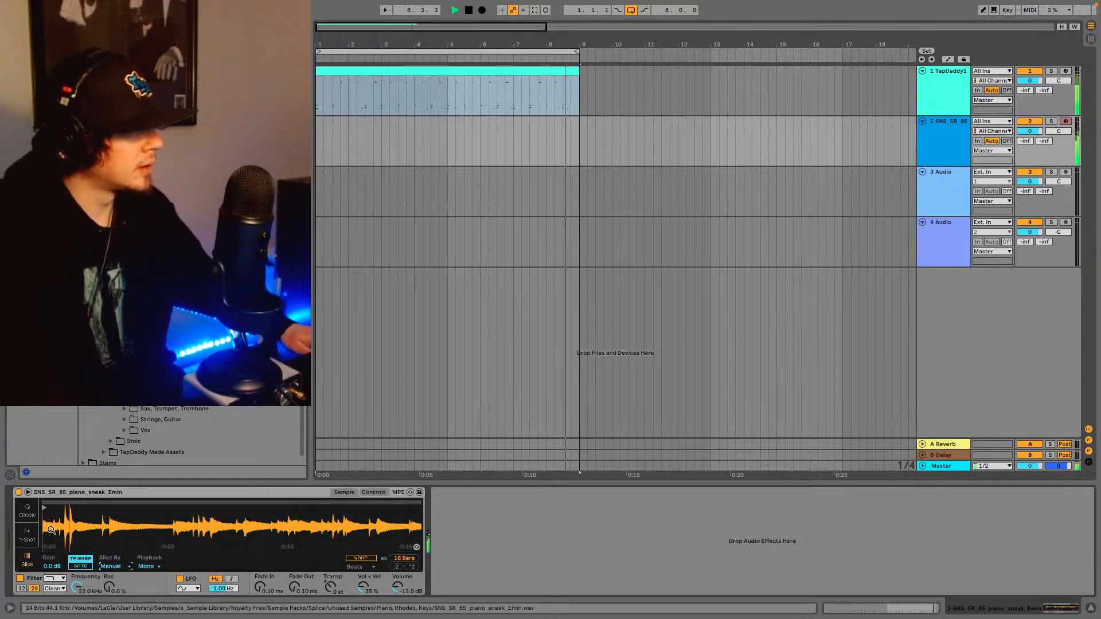
drag(54, 528, 80, 528)
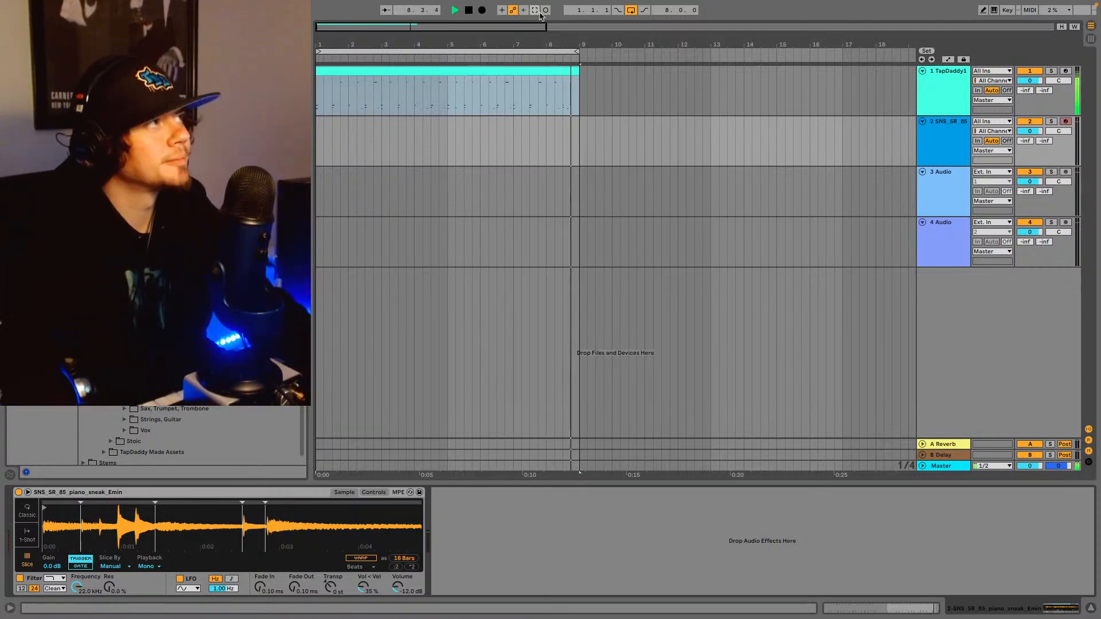
- Capture the played piano chops as a clip on track 2, shift it two bars later and extend its start back to bar 1
click(537, 11)
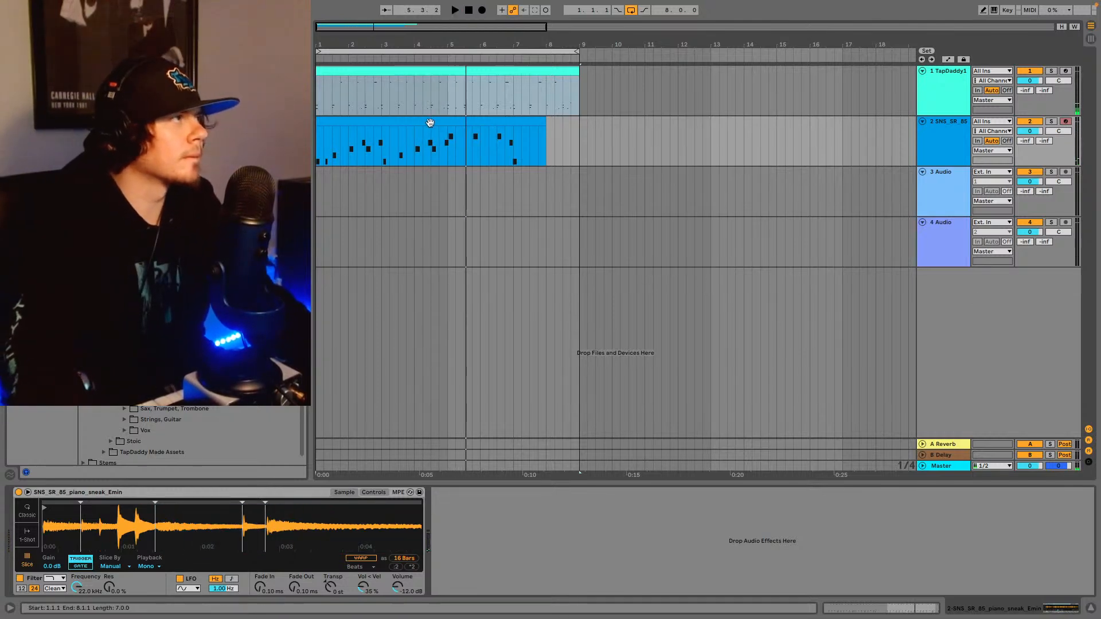
key(space)
drag(431, 123, 497, 131)
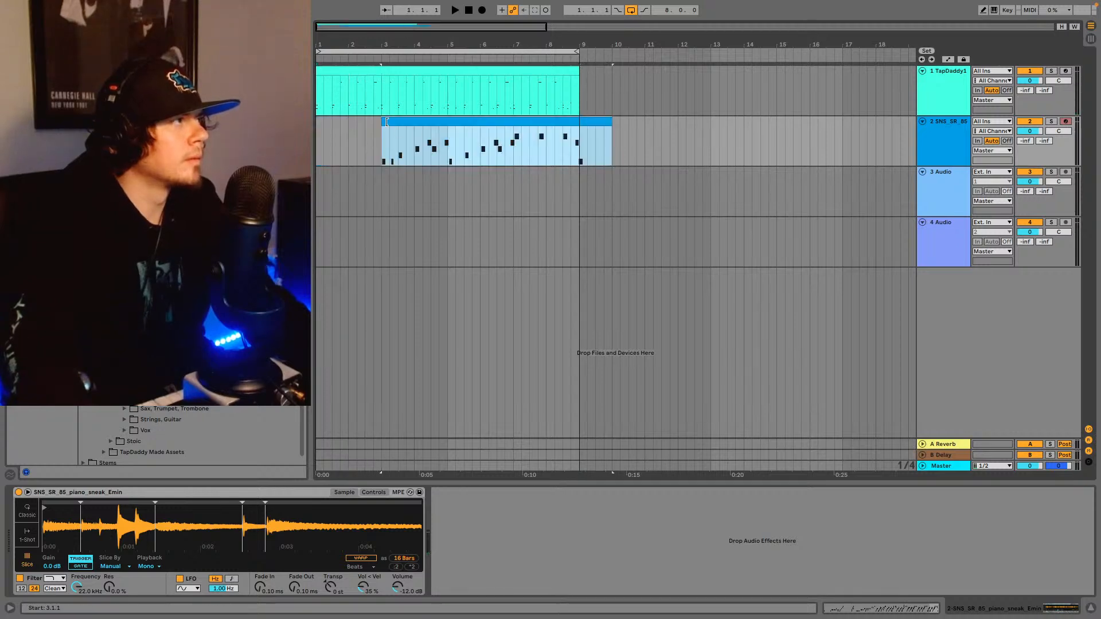
drag(388, 122, 317, 122)
key(space)
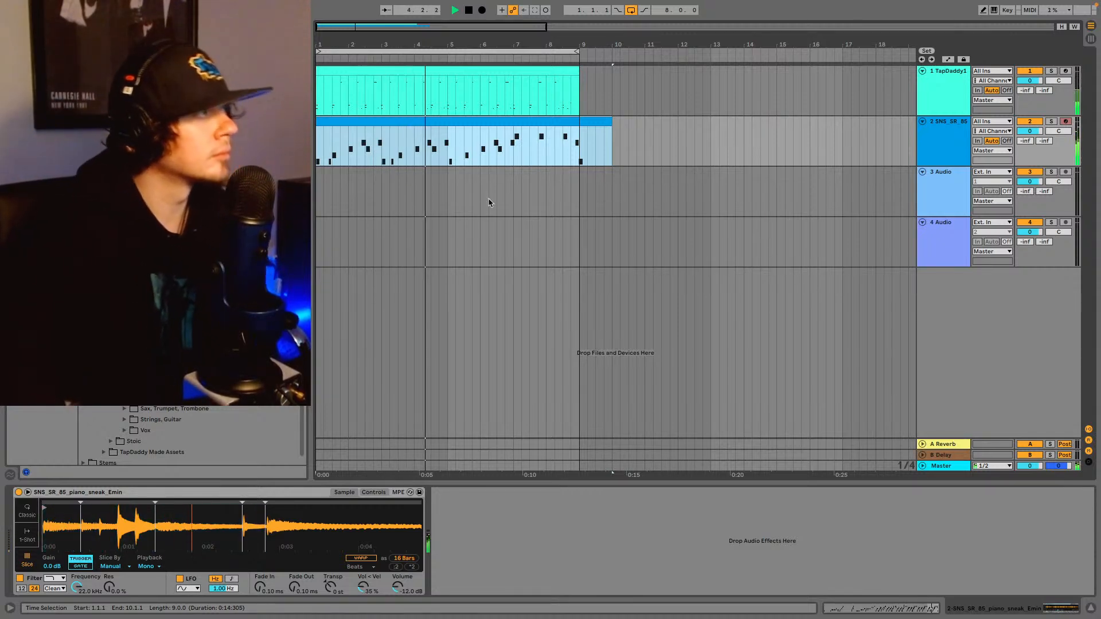
- Set the piano sampler's Transpose to -1 st while the beat plays
click(331, 588)
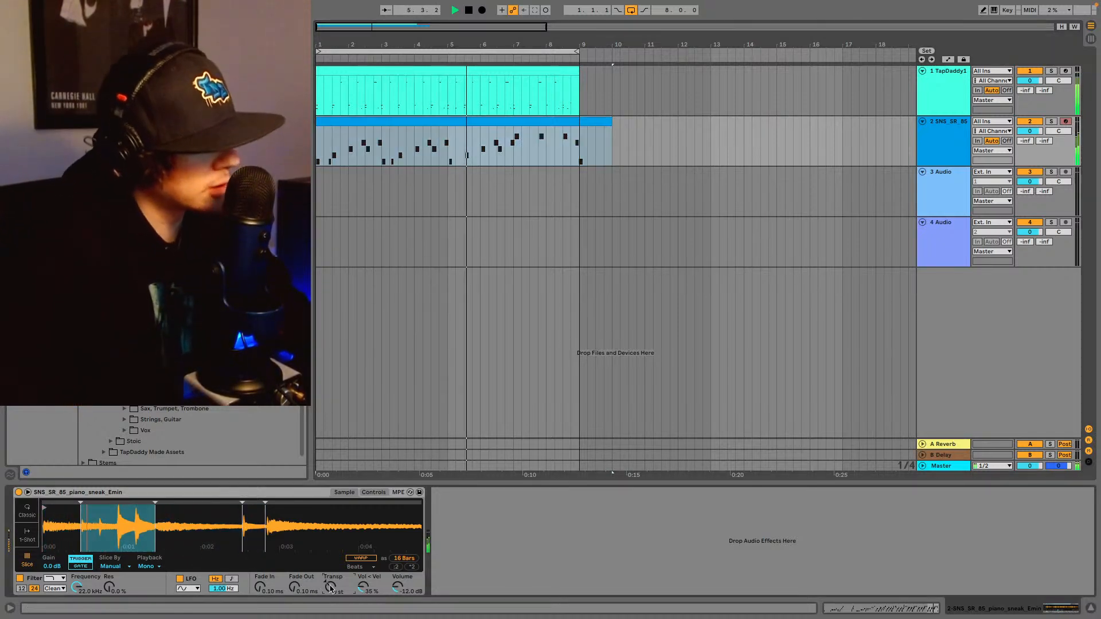
key(Down)
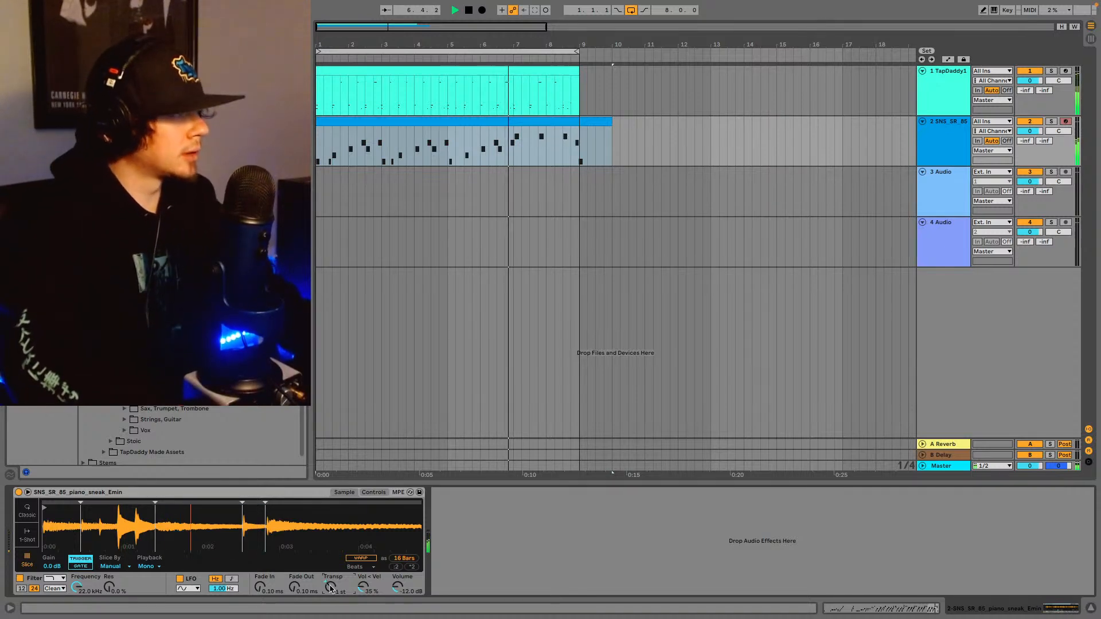
key(Down)
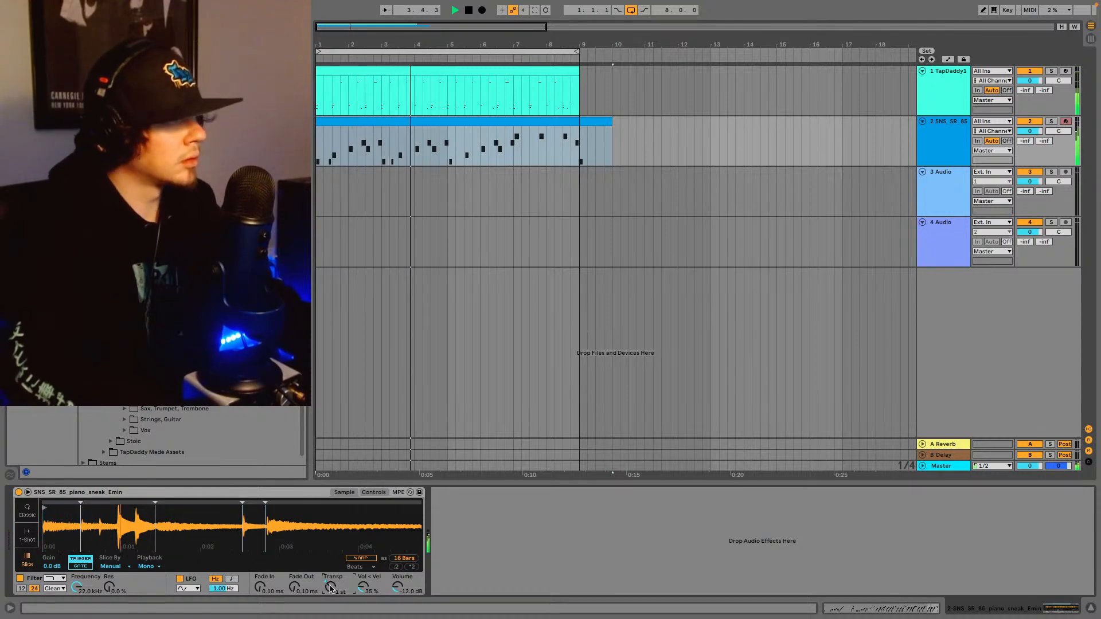
key(Up)
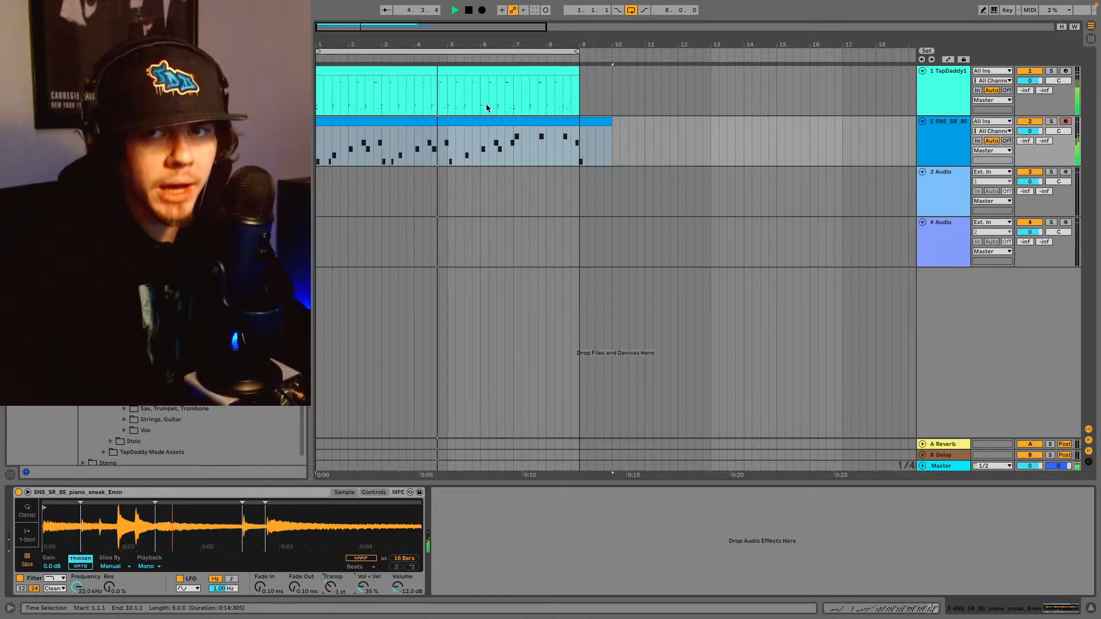
- Duplicate the first eight bars of the drum and piano clips and extend the loop brace to 16 bars
drag(319, 144, 580, 85)
key(ctrl+d)
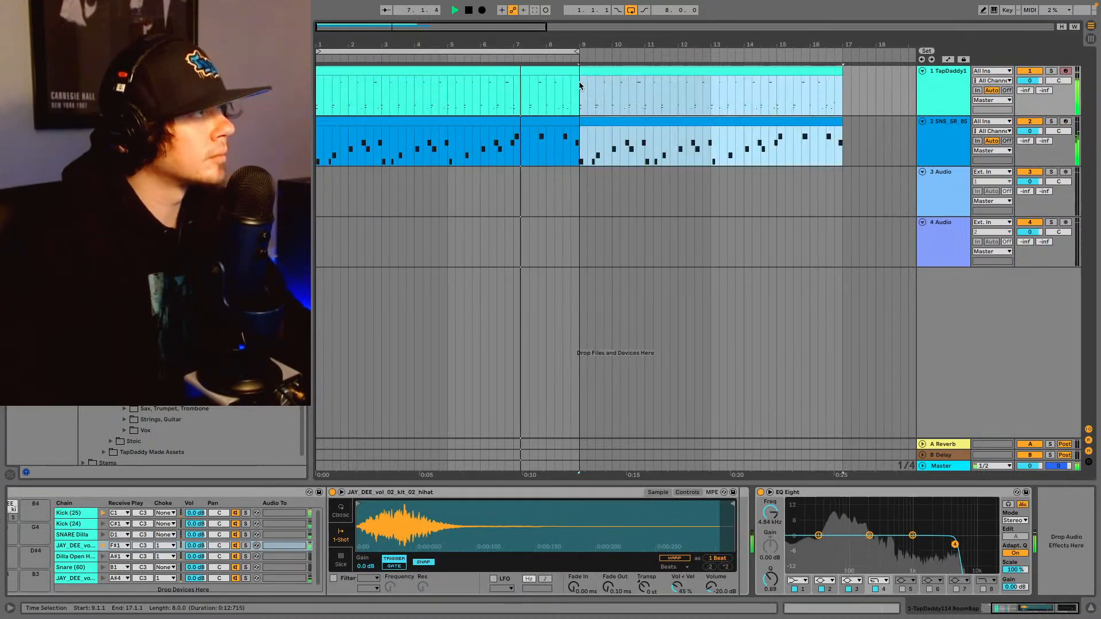
key(minus)
drag(494, 44, 489, 42)
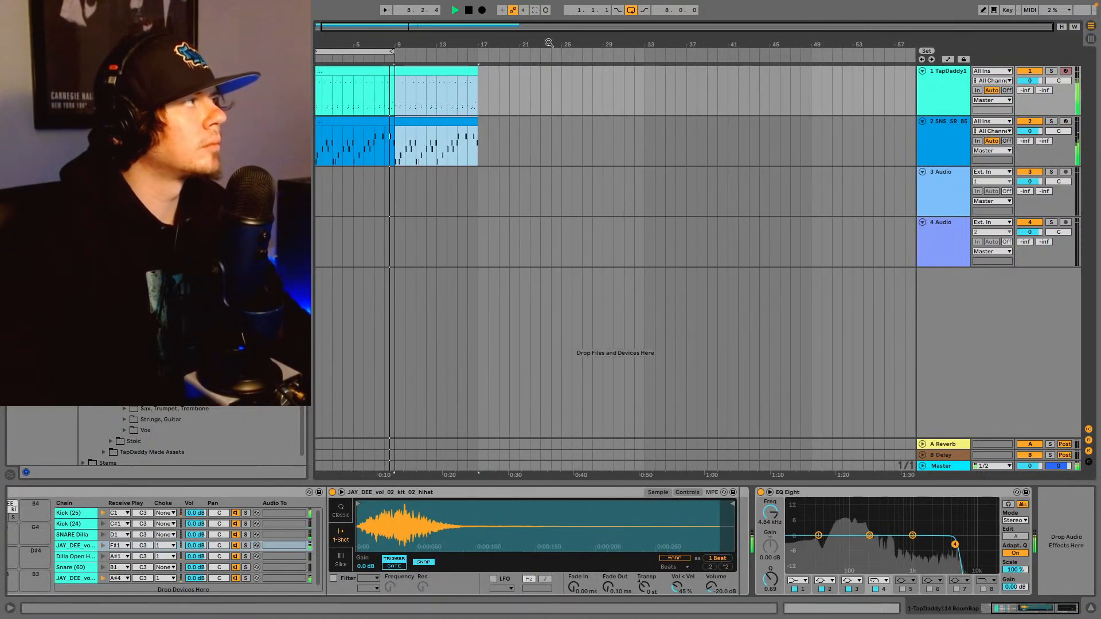
click(631, 10)
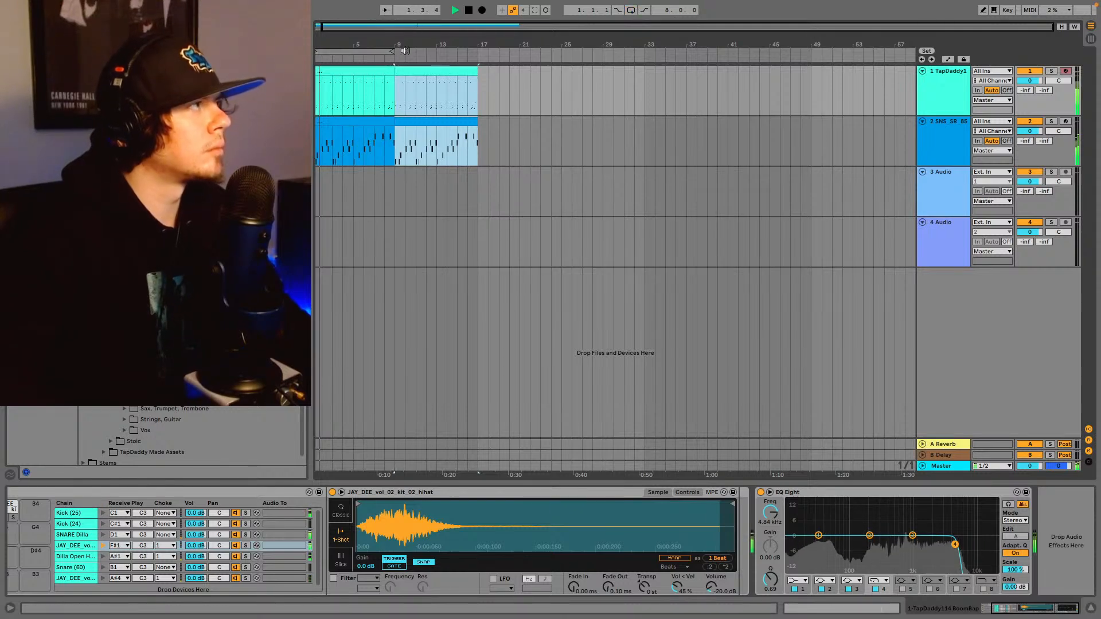
drag(393, 52, 478, 52)
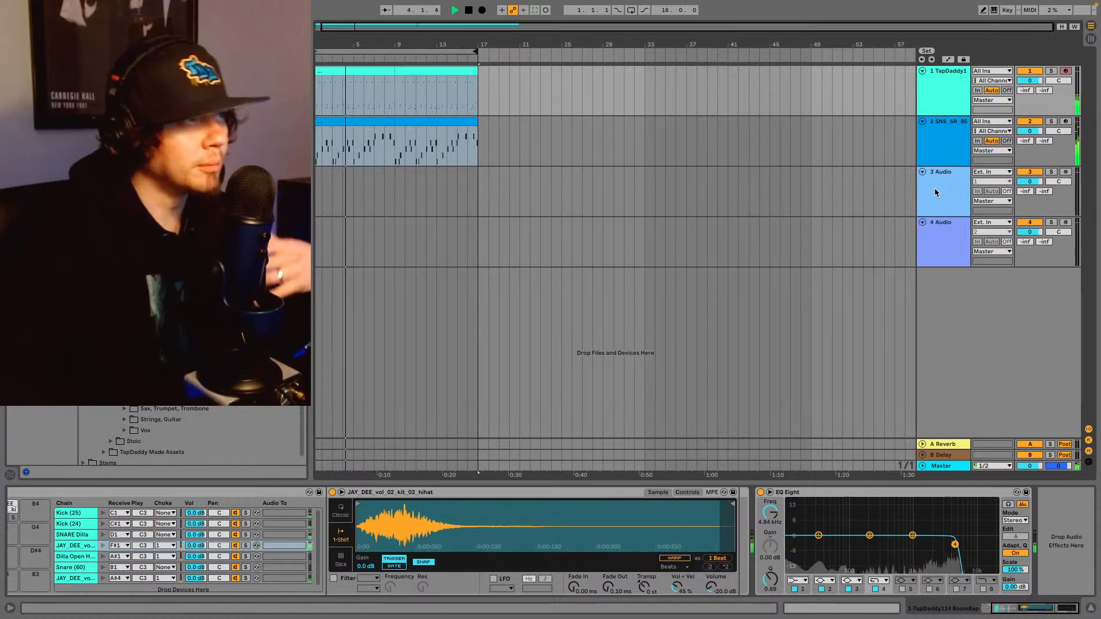
- Insert a MIDI track below the piano track and load the Cymatics - Deluxe Lofi Bass Guitar - A sample onto it
click(941, 161)
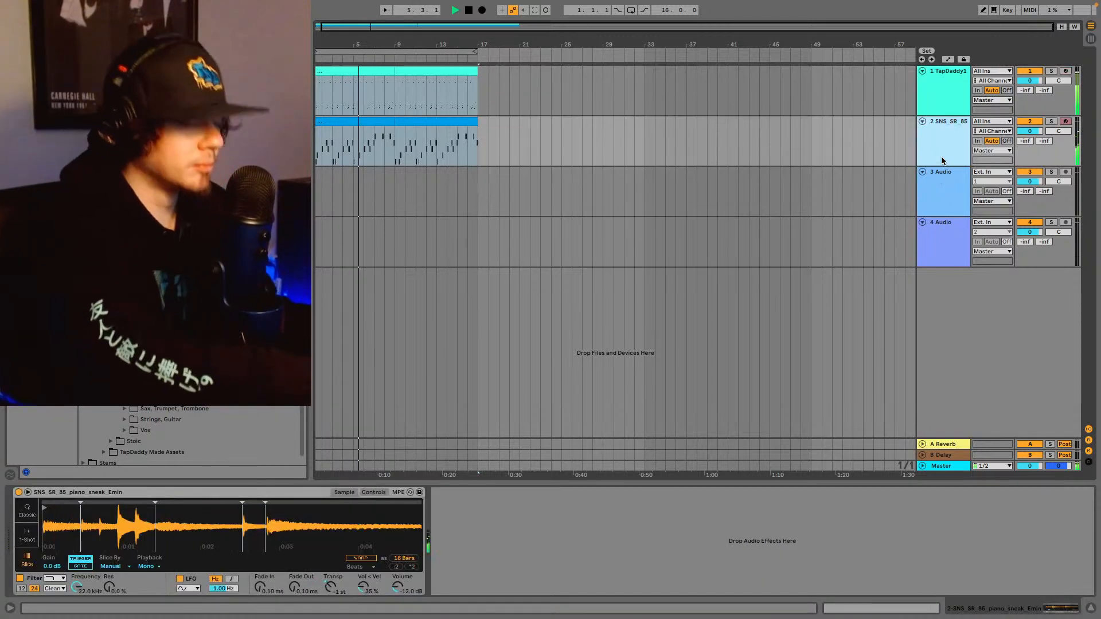
key(ctrl+shift+t)
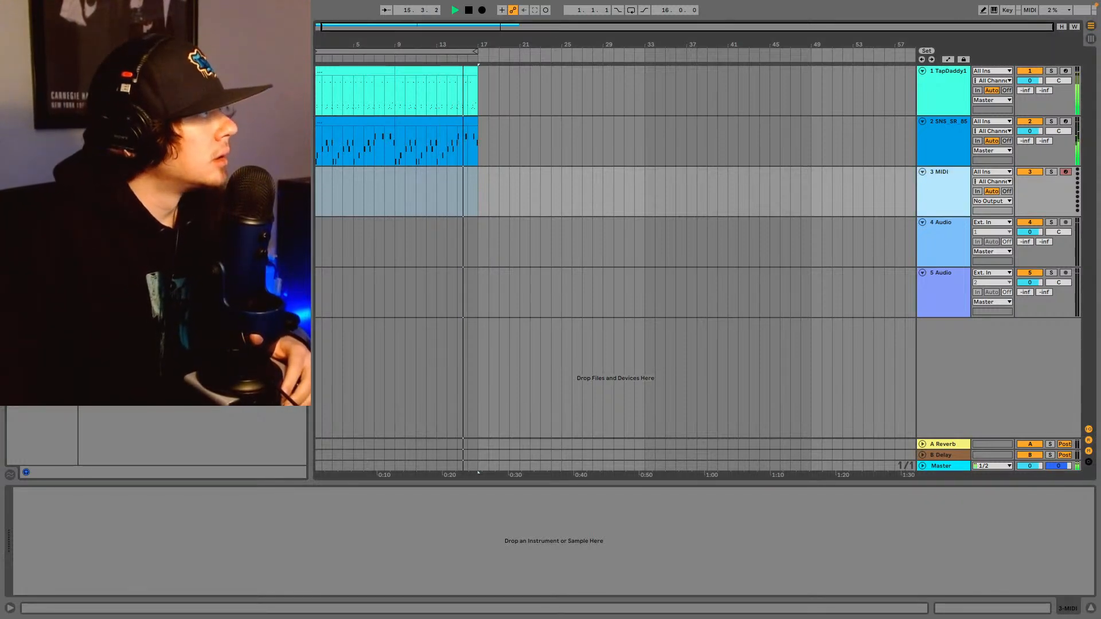
drag(229, 287, 246, 542)
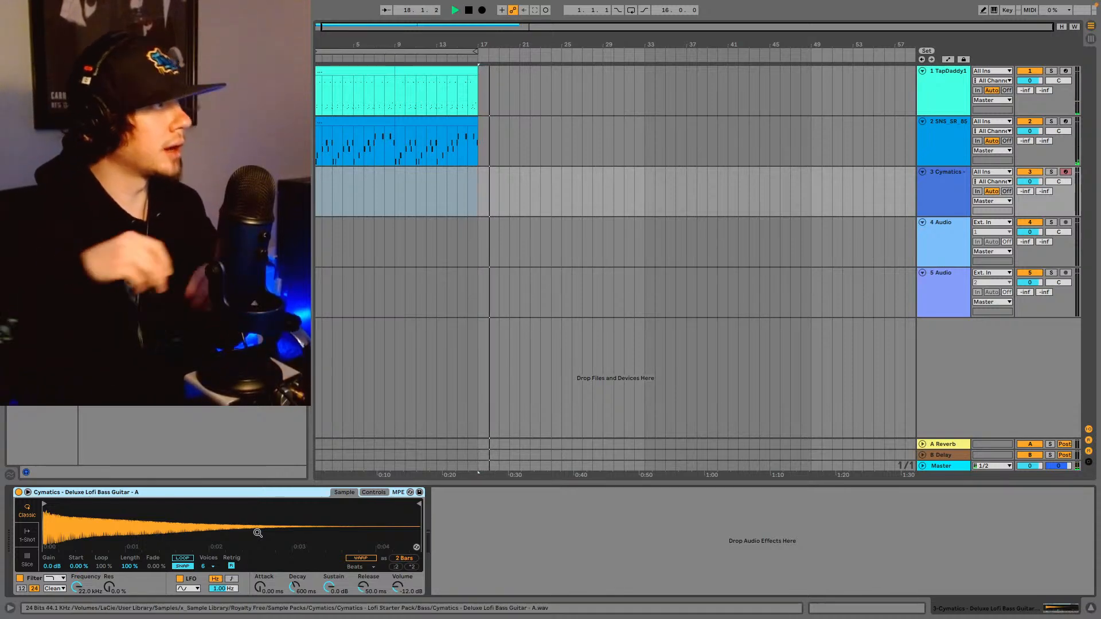
- Loop the 16 bars during playback and add a Pitch device set to +3 st before the bass sampler
key(space)
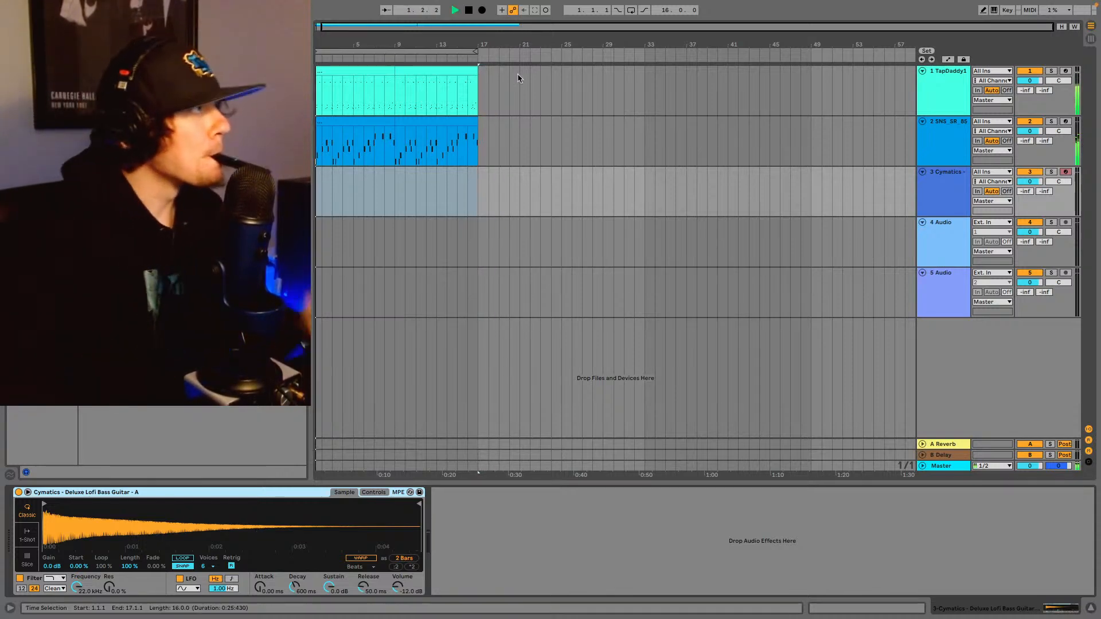
click(632, 13)
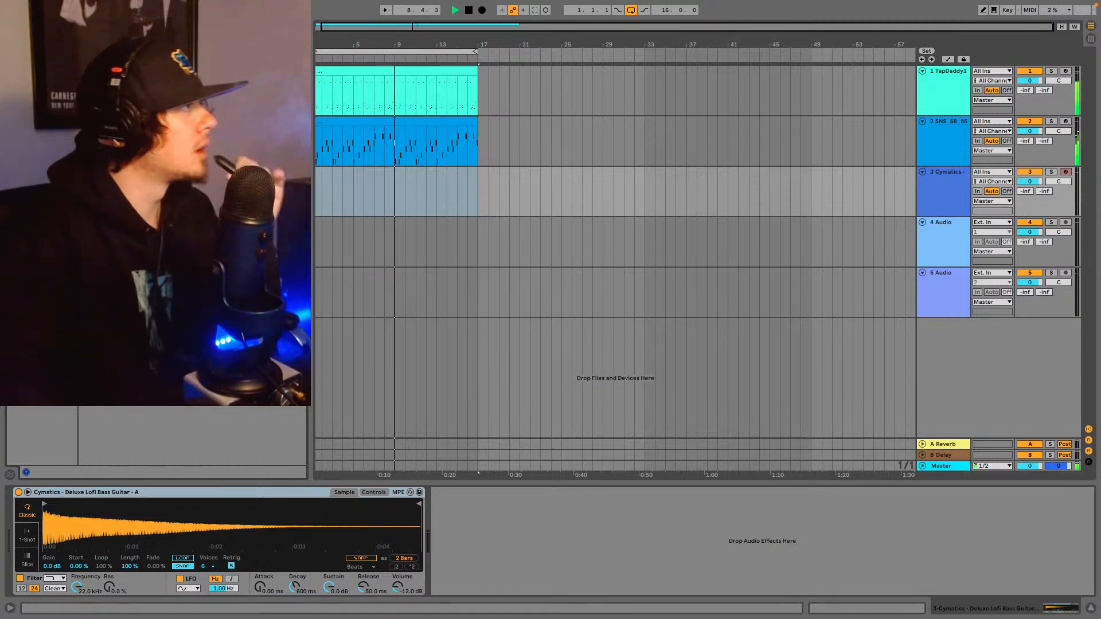
drag(4, 505, 38, 514)
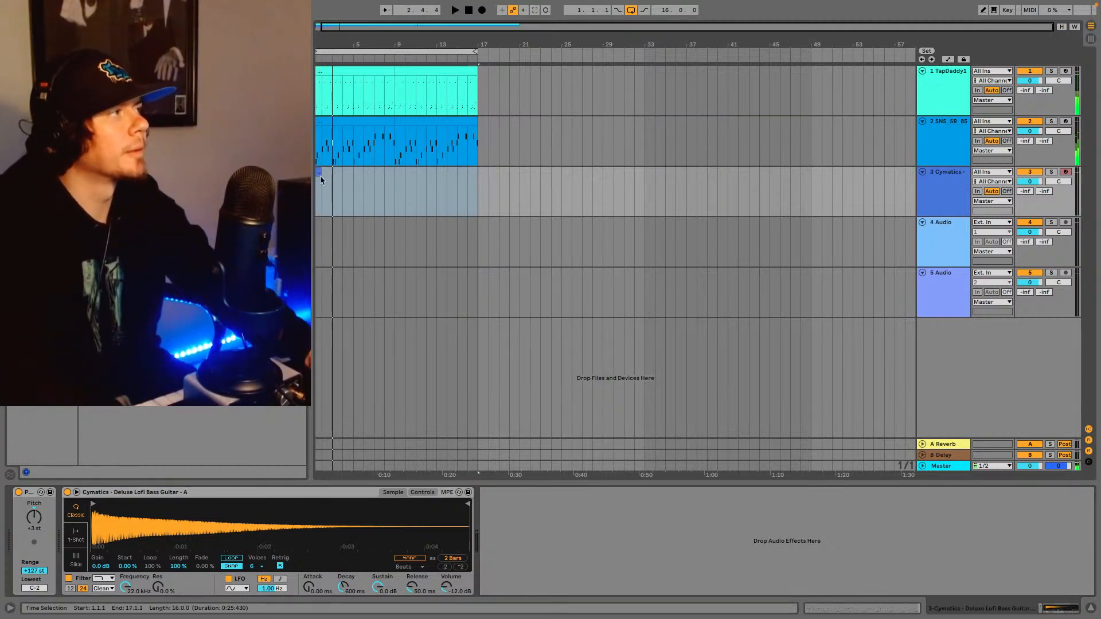
- Extend the recorded bass clip on track 3 to start at bar 1 and play it with the drums and piano
mouse_move(319, 171)
mouse_down()
mouse_move(495, 183)
mouse_move(315, 174)
mouse_up()
click(478, 174)
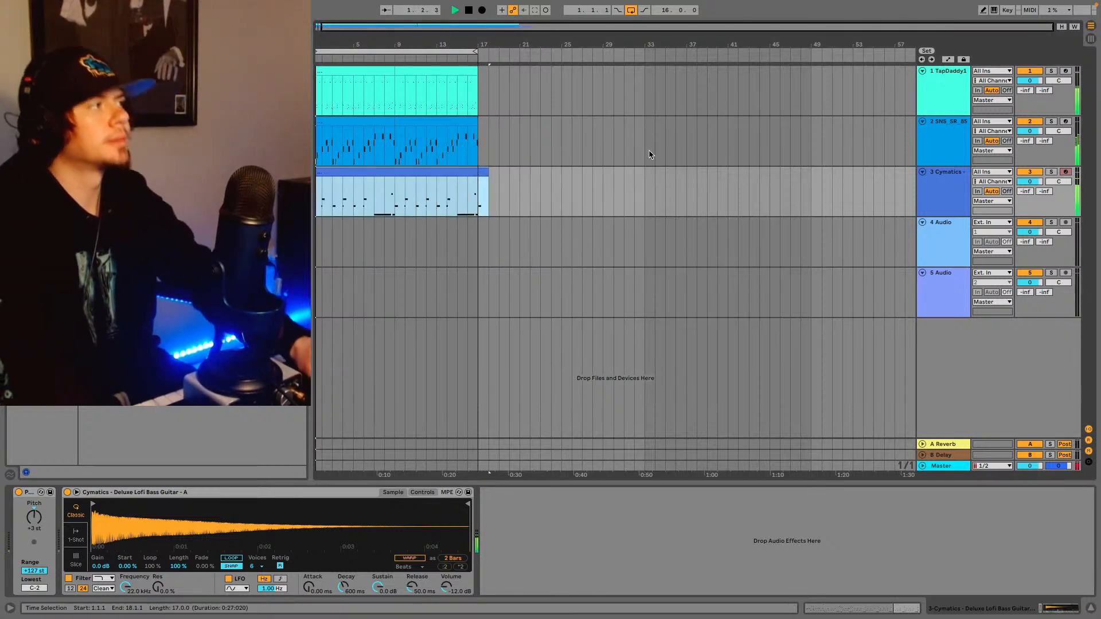
drag(436, 29, 436, 24)
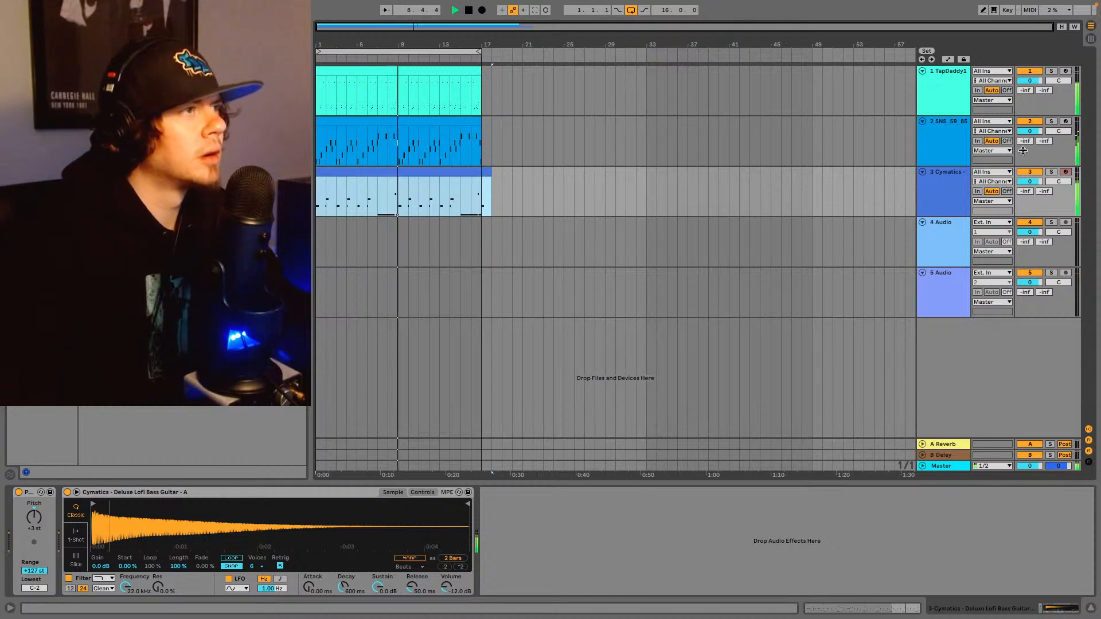
- Lower the bass track's volume to -1.0 dB and the drum track's volume to -2.0 dB
click(1030, 181)
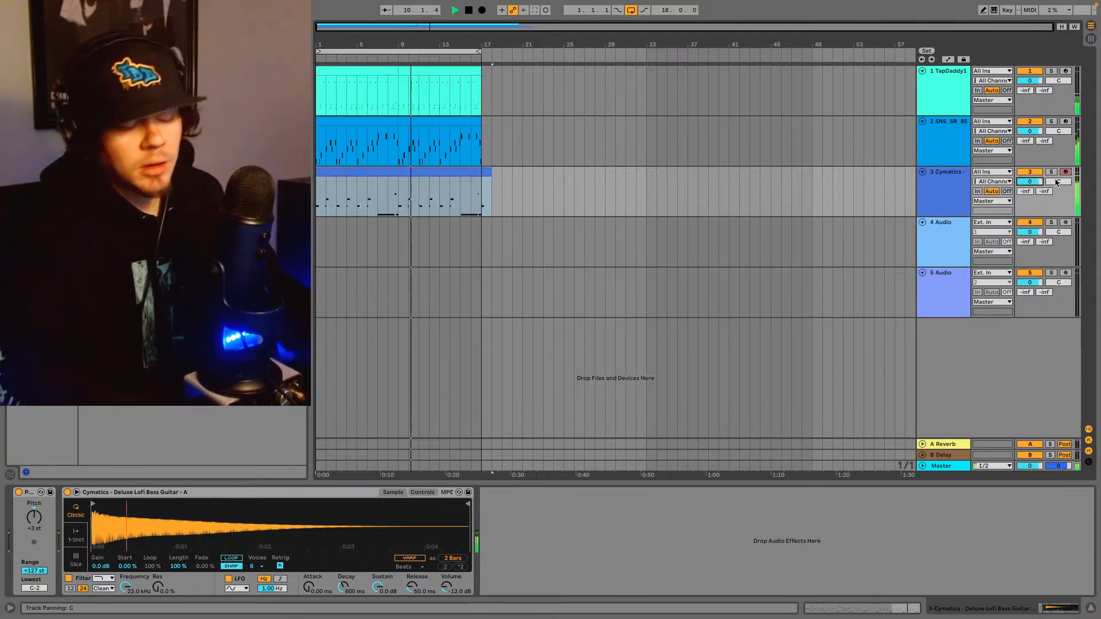
key(Down)
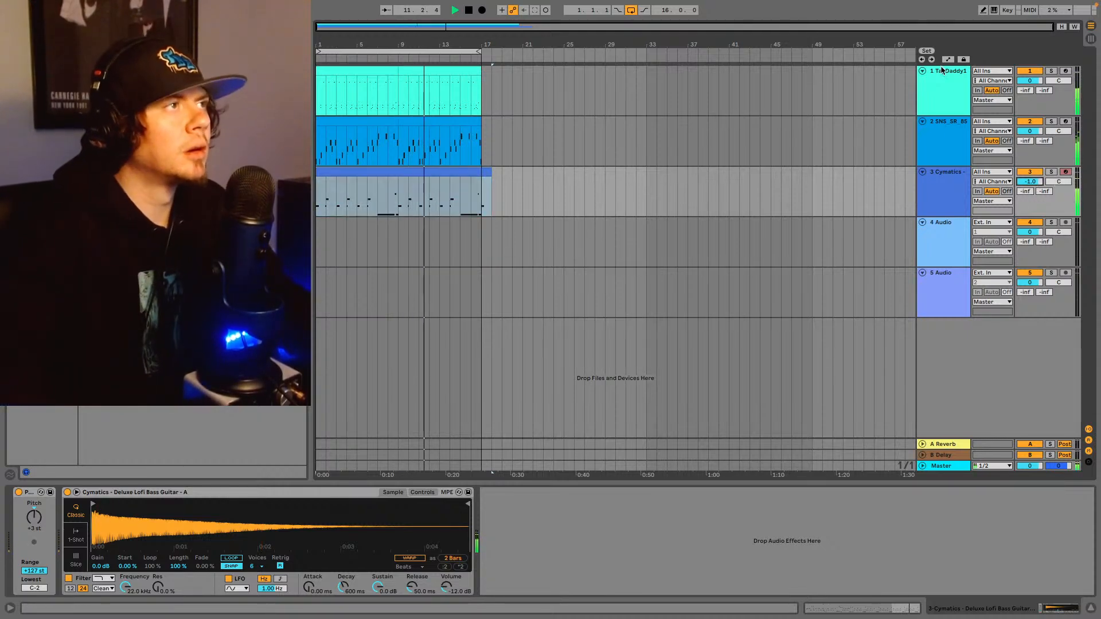
click(1031, 82)
key(Down)
key(Down)
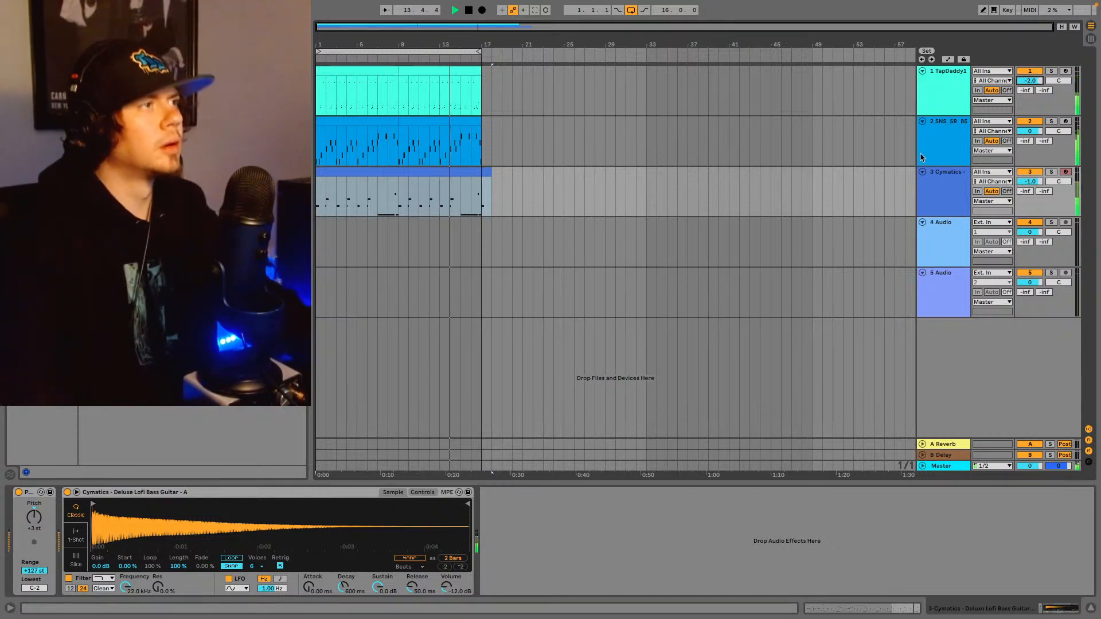
- Insert another MIDI track below the Cymatics bass track and select it
click(944, 195)
key(ctrl+shift+t)
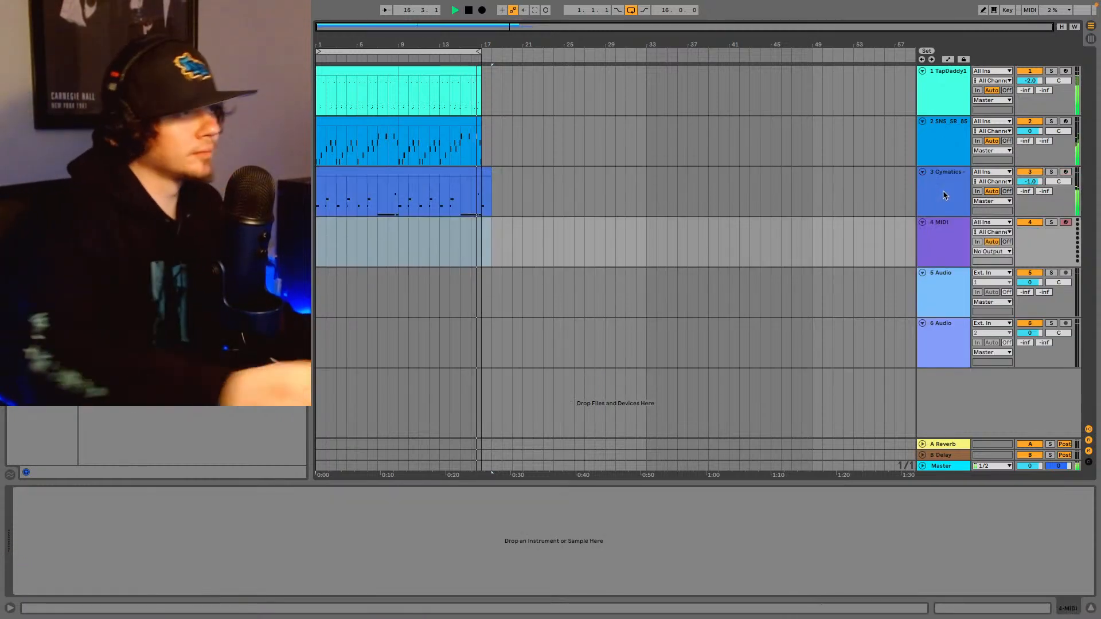
click(954, 239)
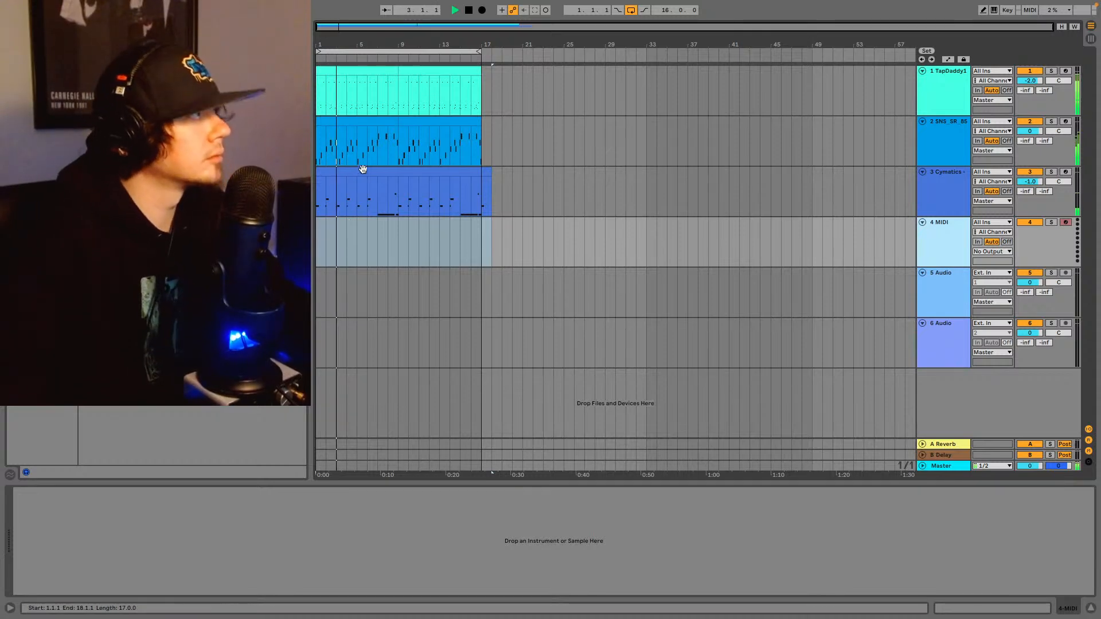
- Move the drum, piano and bass clips eight bars later so that they start at bar 9
click(318, 144)
drag(319, 143, 479, 97)
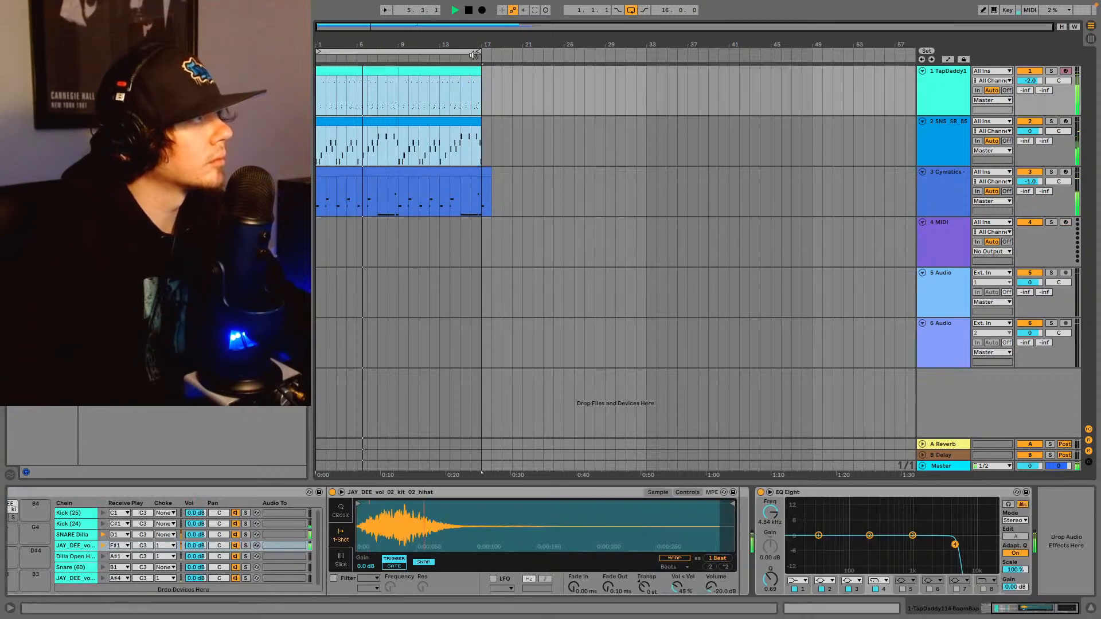
key(space)
drag(363, 72, 446, 81)
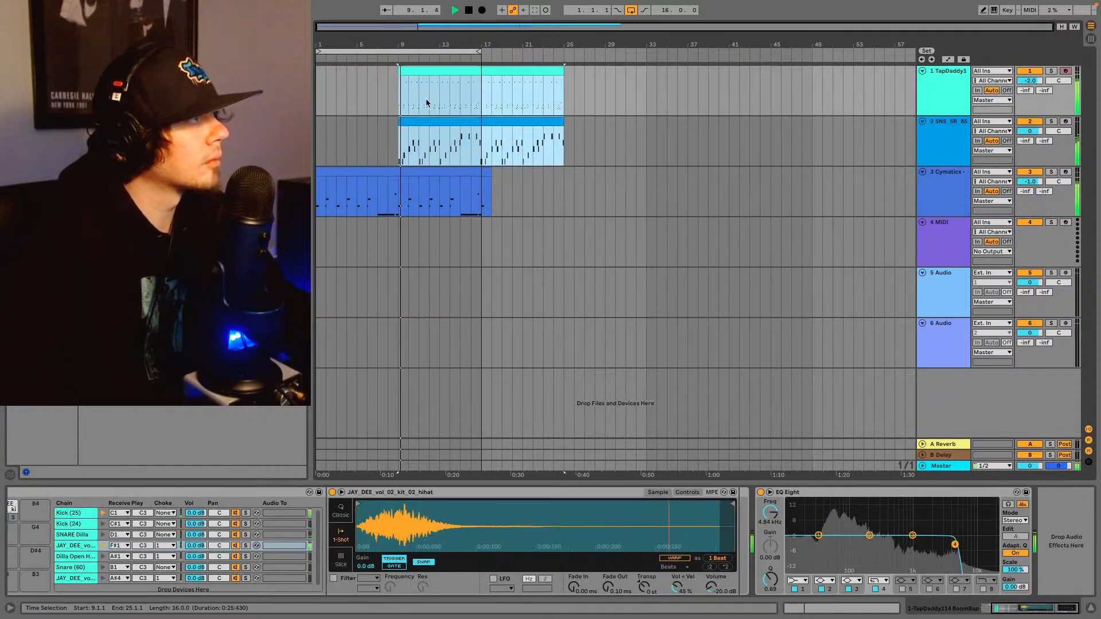
click(325, 190)
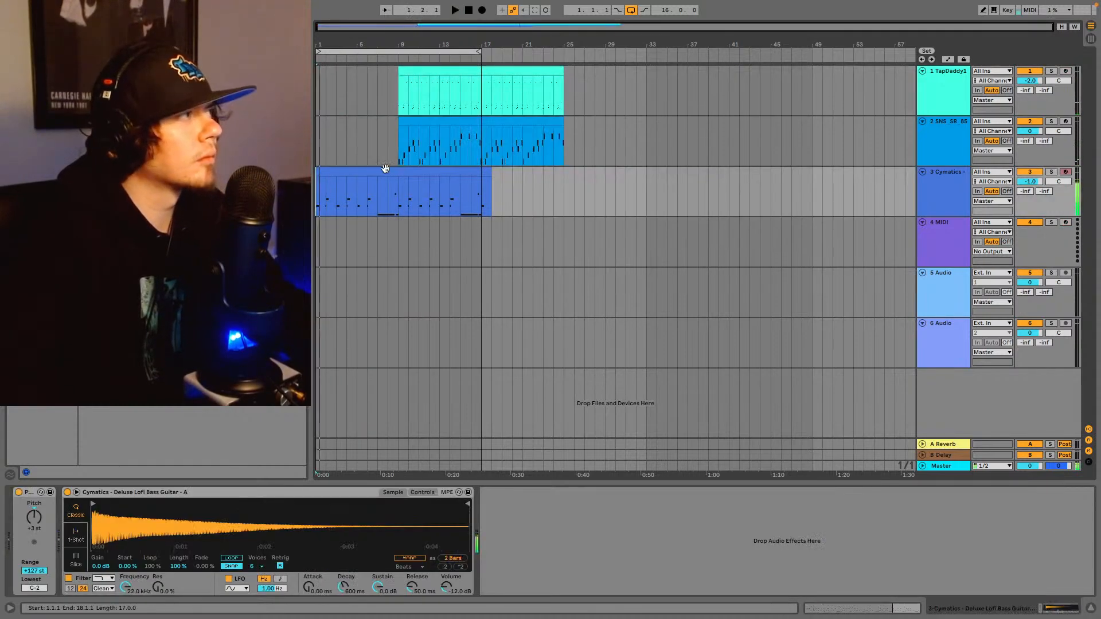
drag(454, 181, 535, 181)
- Copy the first eight-bar piano clip to bar 1 as an intro and play it from the start
click(428, 133)
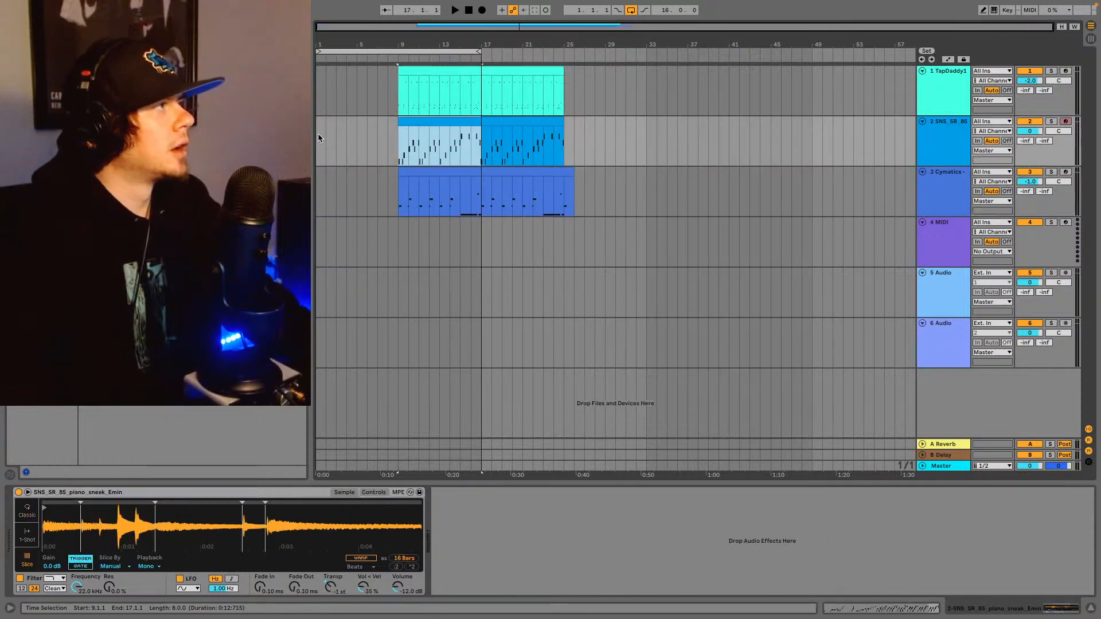
click(319, 138)
key(ctrl+v)
key(space)
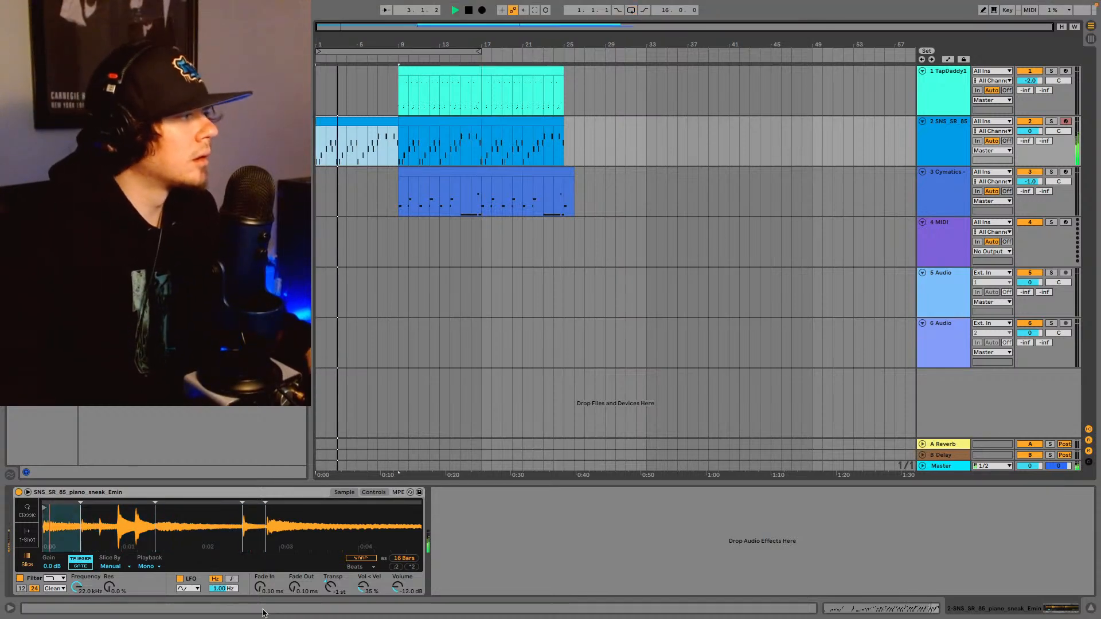
- Set the piano sampler's Fade In to 1.27 ms and move the 16-bar loop brace to start at bar 9
drag(260, 588, 260, 579)
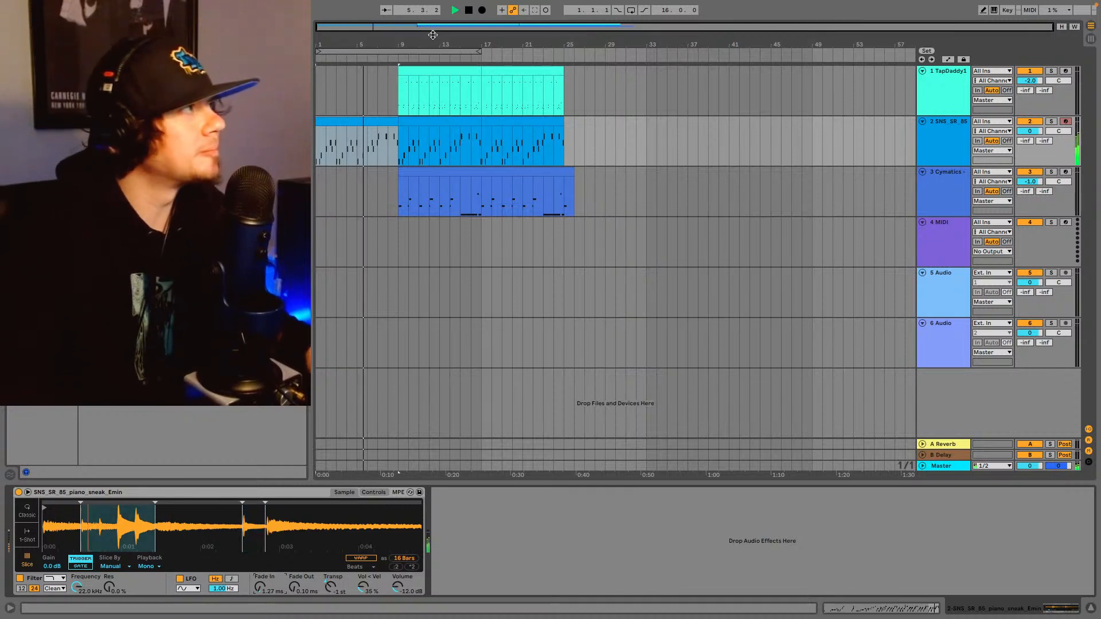
drag(434, 51, 514, 53)
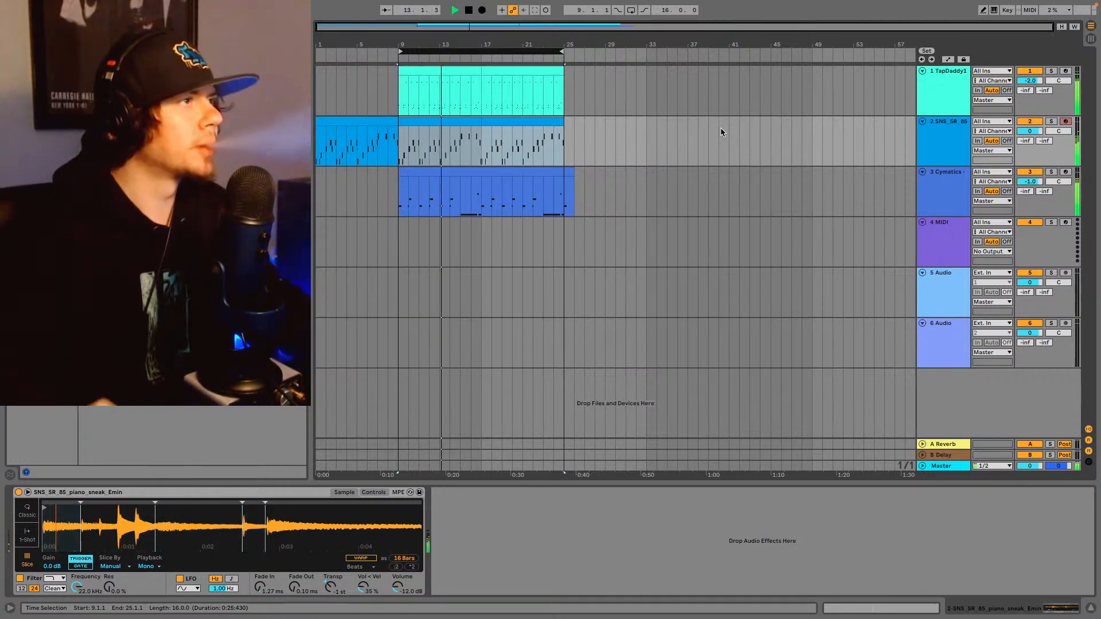
- Find the Cymatics - INSTR Spring (C) sample in the browser and load it onto the empty fourth MIDI track
click(41, 287)
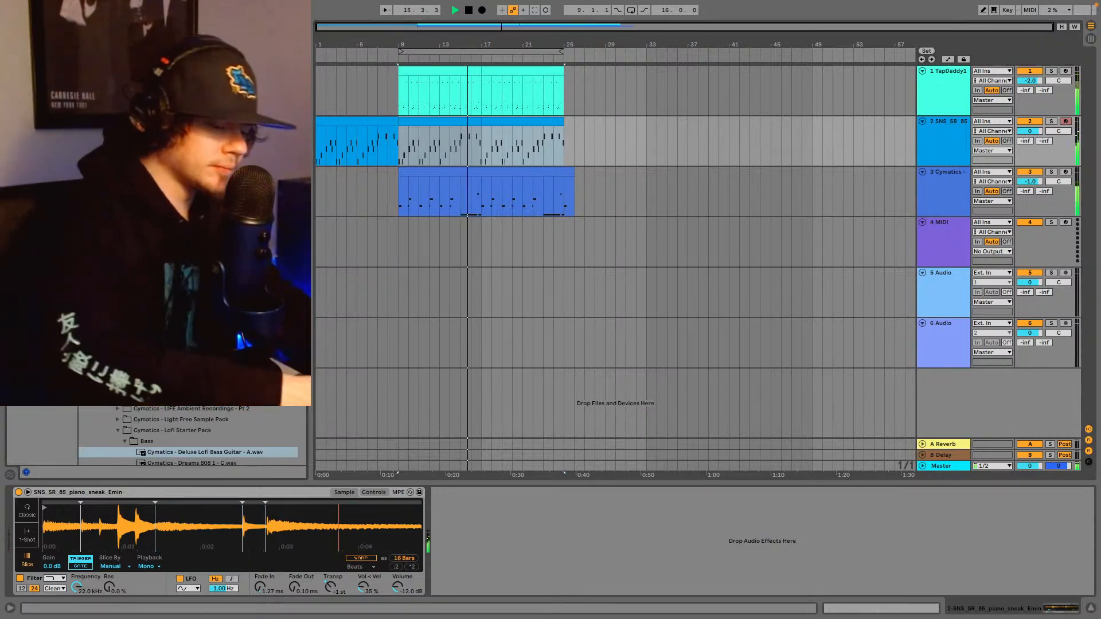
scroll(189, 287, up, 10)
click(111, 86)
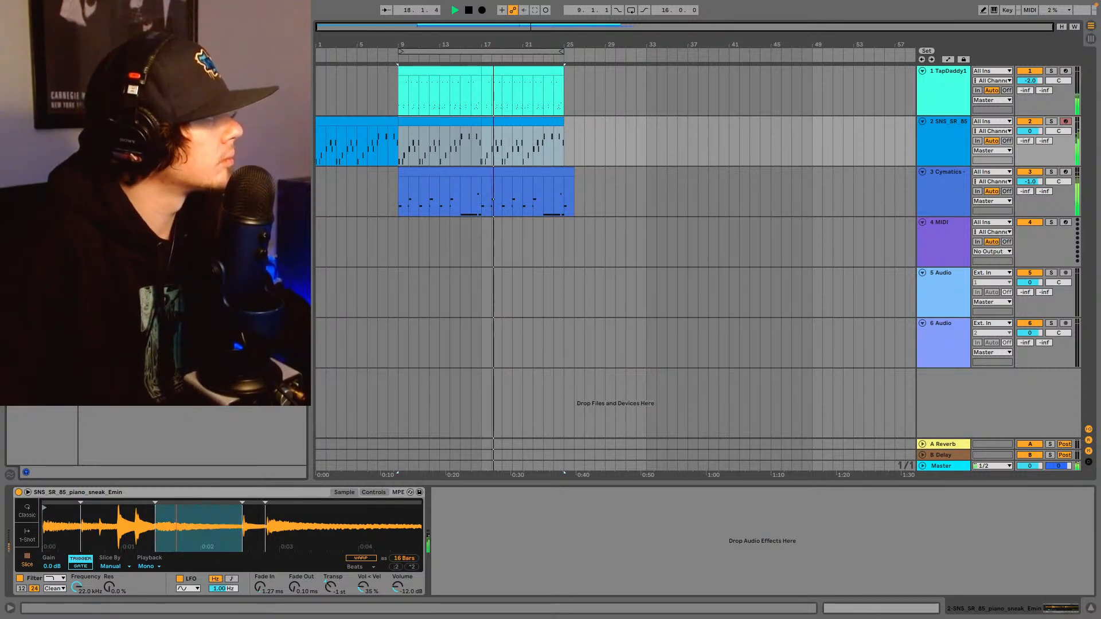
click(940, 250)
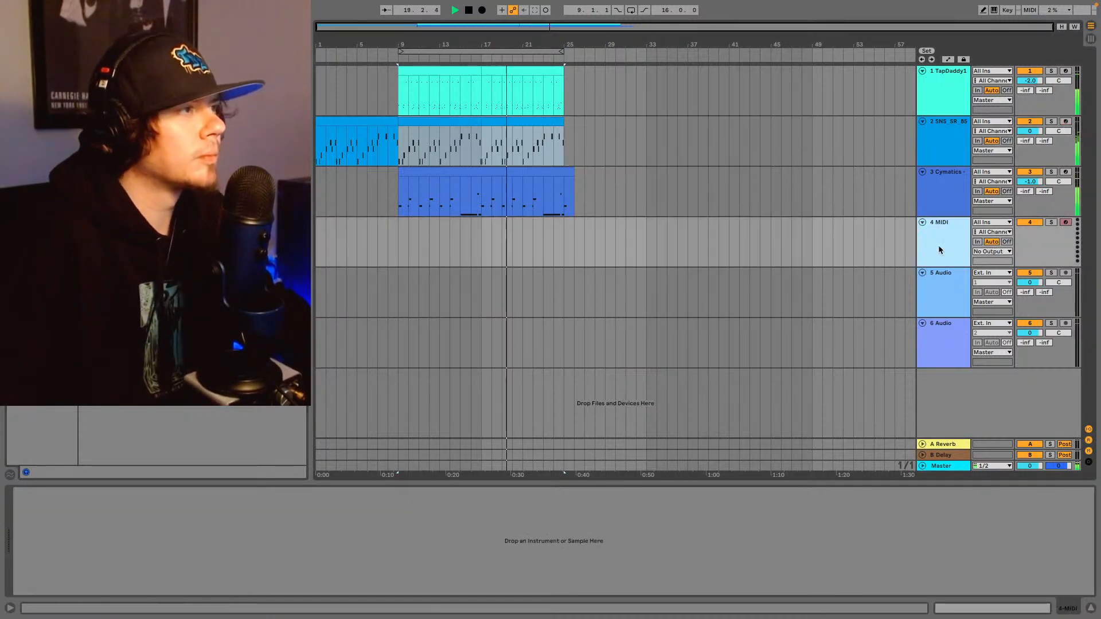
drag(189, 321, 245, 560)
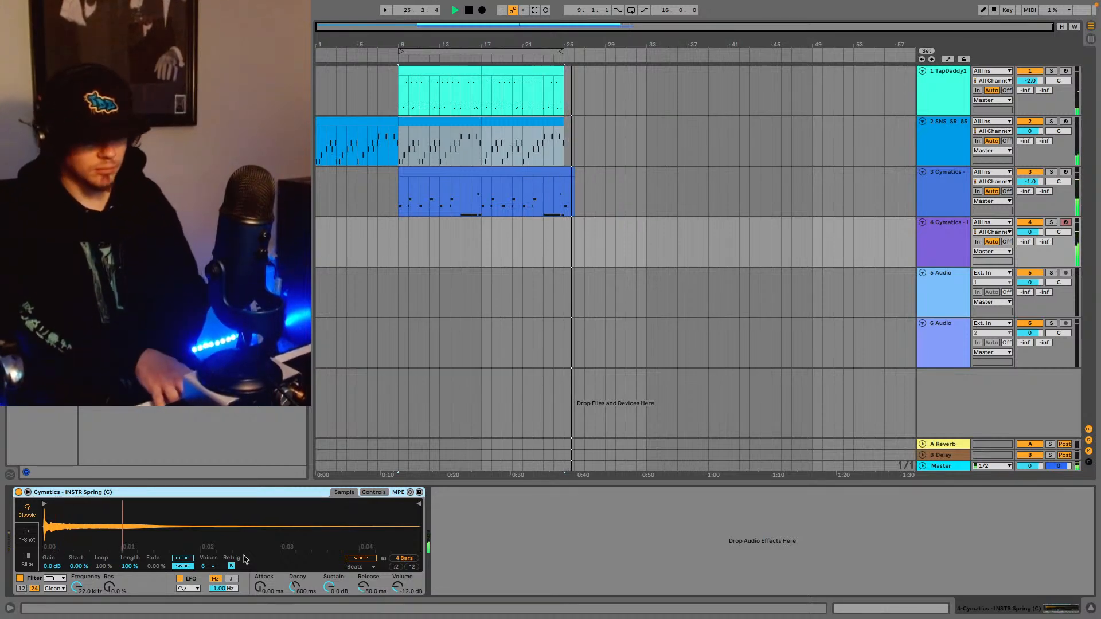
- Turn on the loop and capture the spring part played over the looped section as a MIDI clip on the fourth track
key(space)
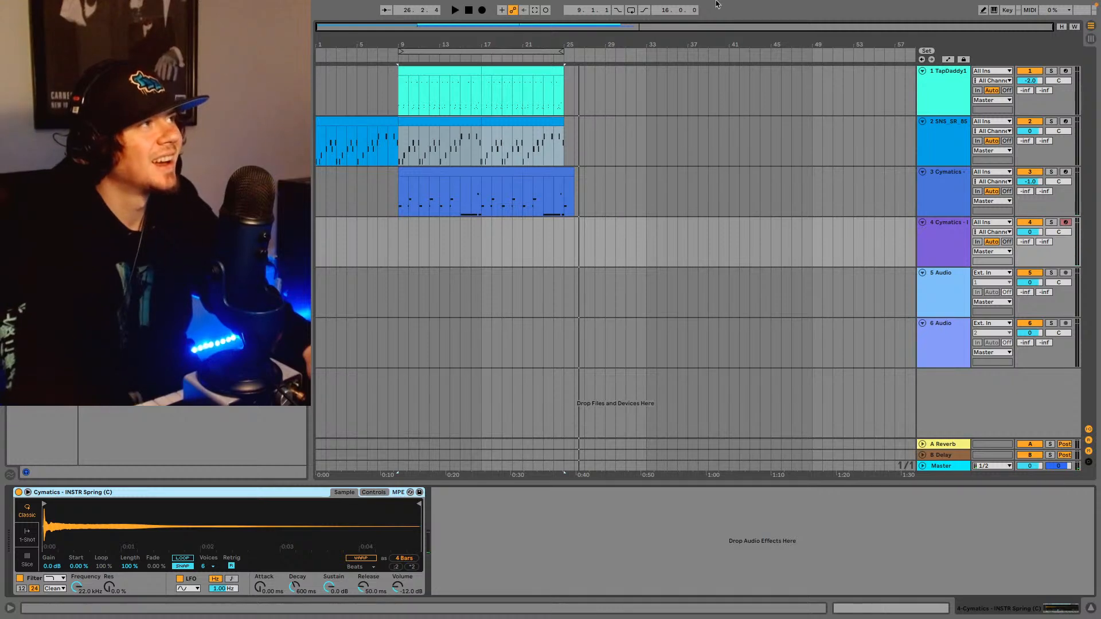
click(632, 11)
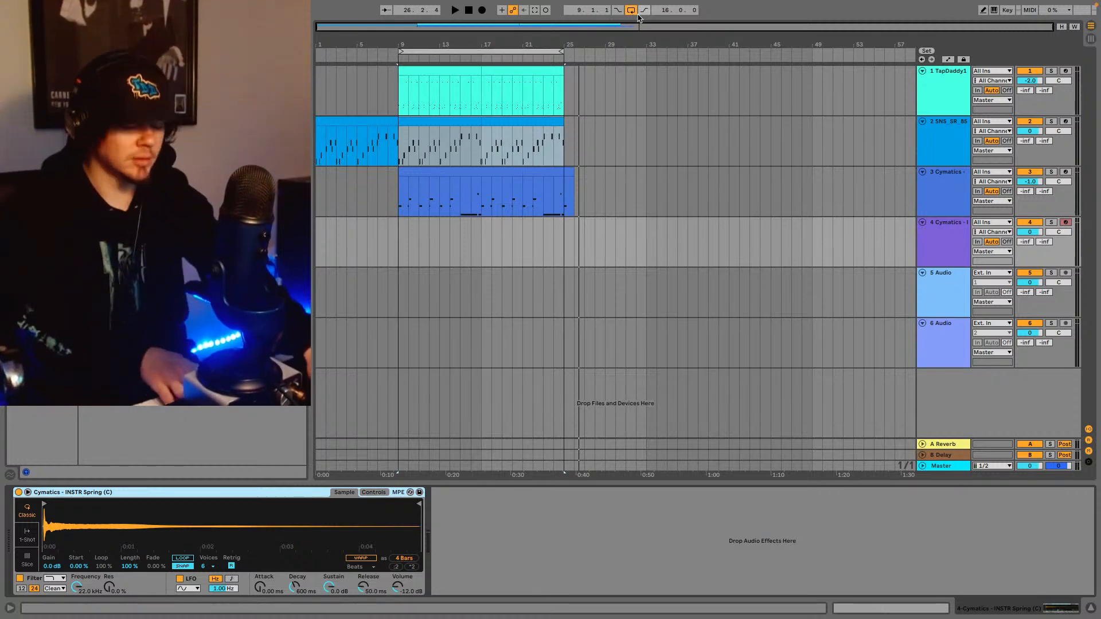
key(space)
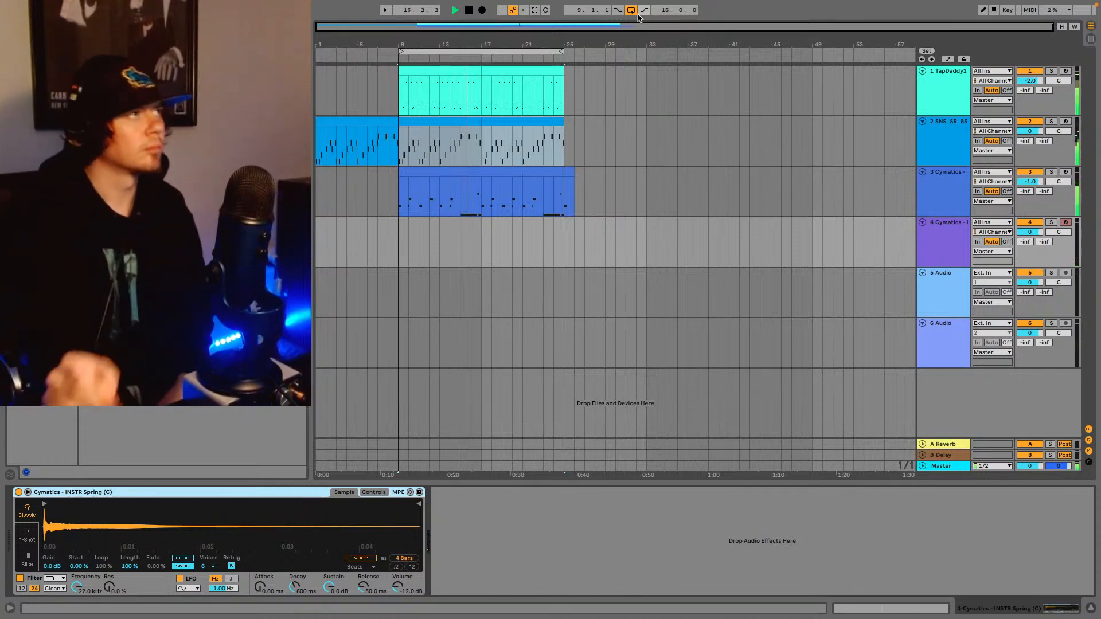
click(537, 11)
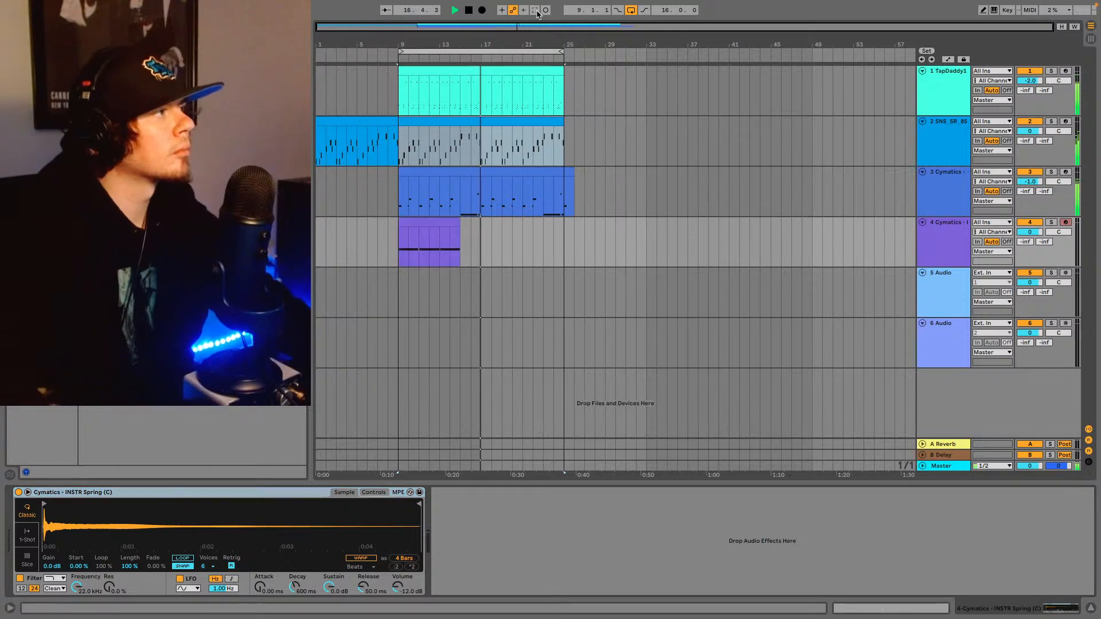
- Copy the captured spring clip to bar 17 and delete the original at bar 9
click(413, 222)
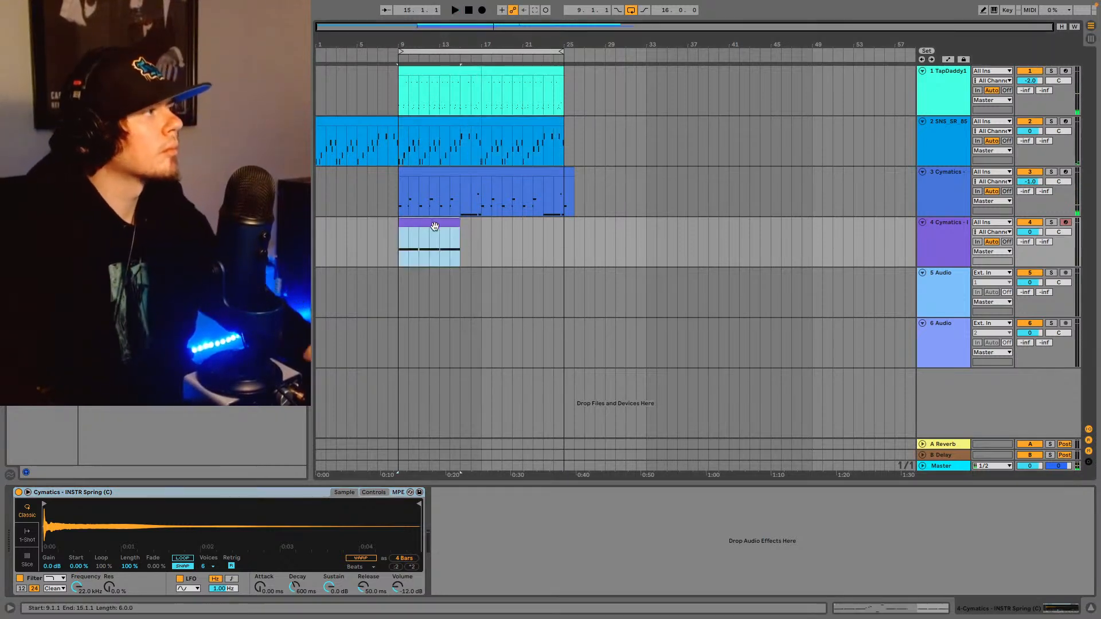
click(481, 233)
key(ctrl+v)
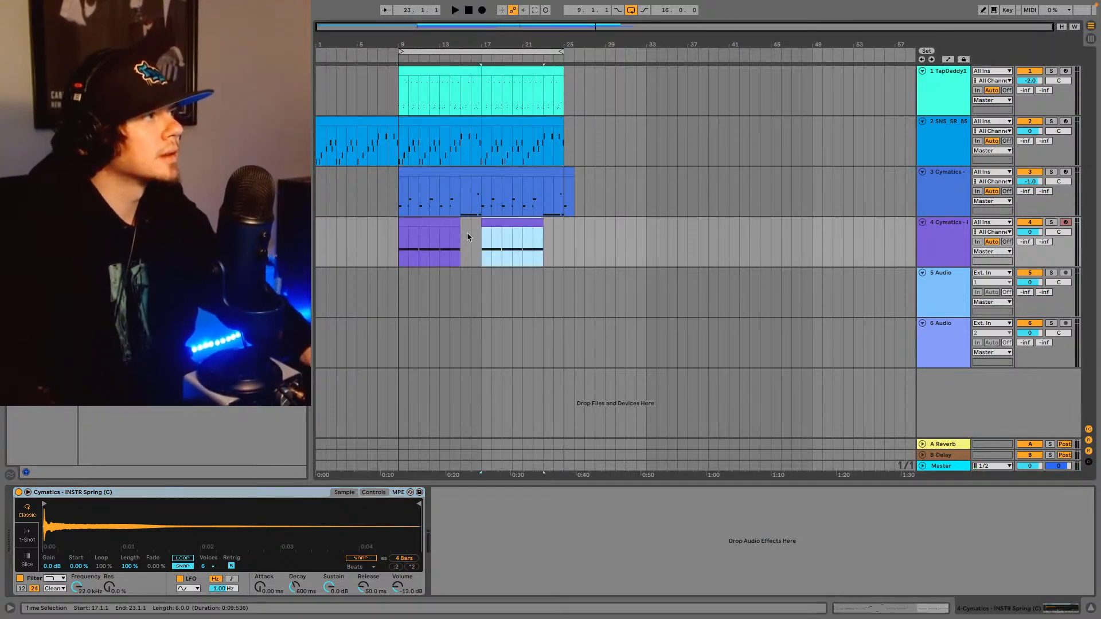
key(space)
click(442, 228)
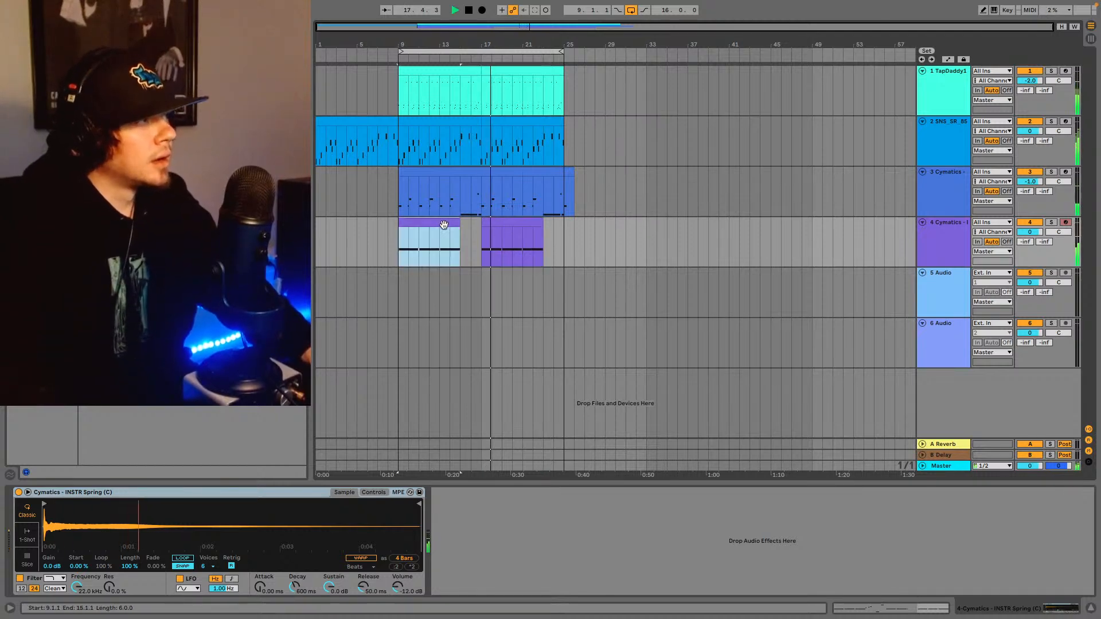
key(Delete)
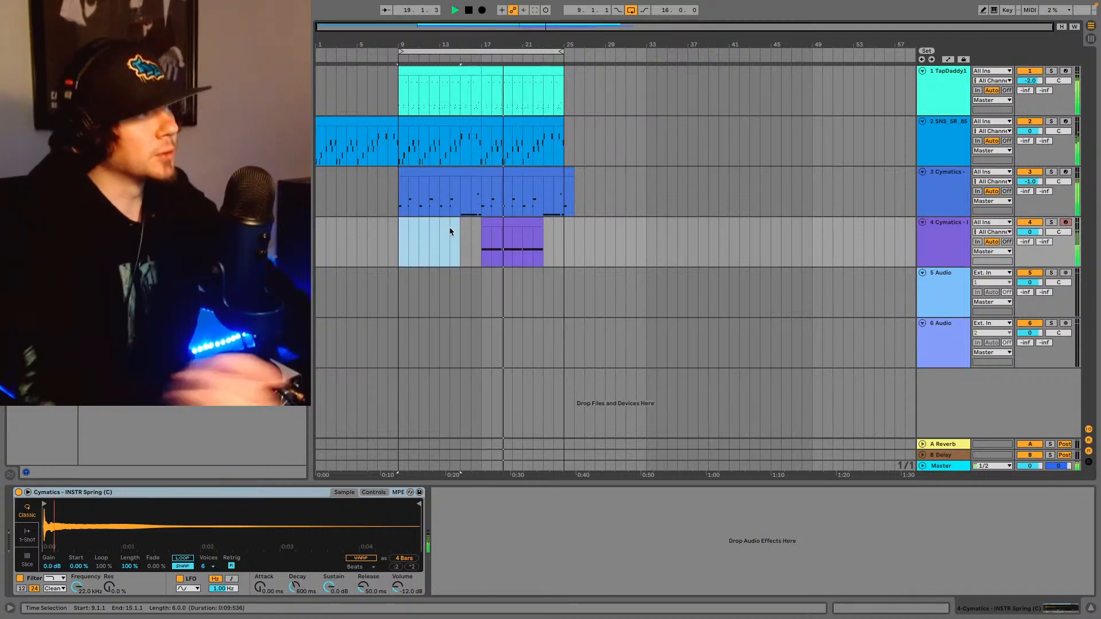
- Set the spring track's volume to -3.0 dB
click(1031, 234)
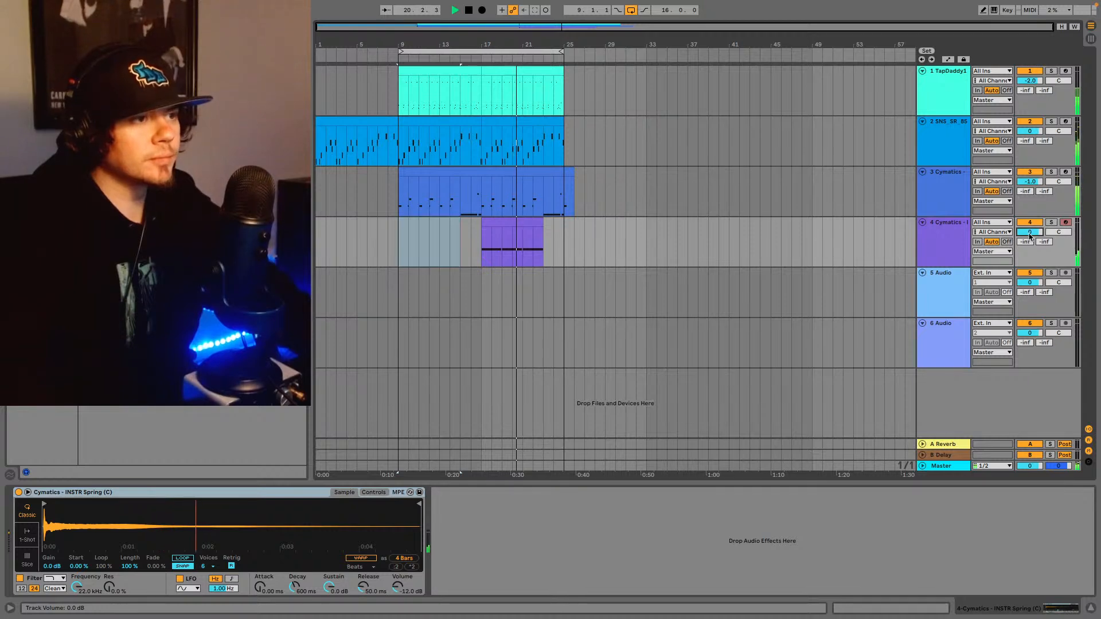
key(Down)
key(Down)
key(Down)
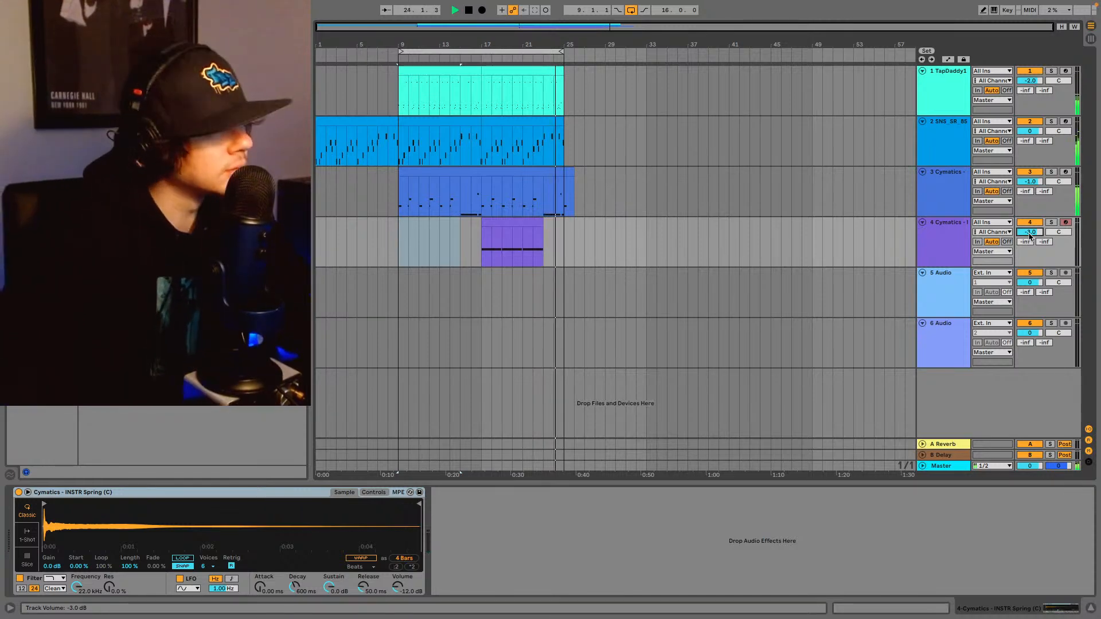
click(927, 243)
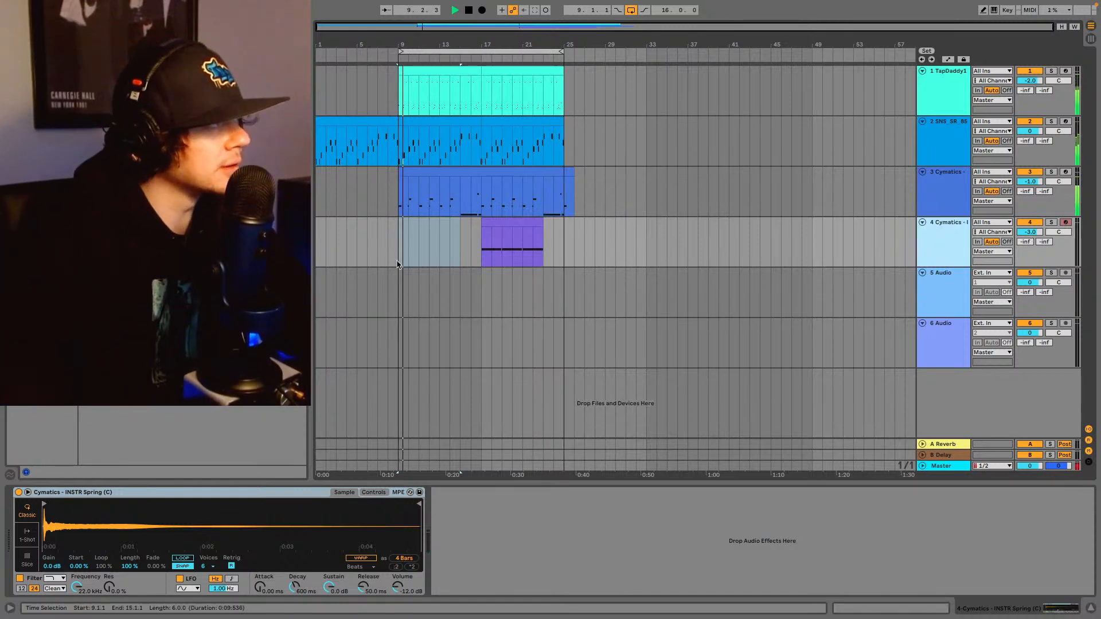
- Duplicate the last eight bars of the drum and piano clips twice, from bar 25 to bar 41, and turn off the loop
click(482, 247)
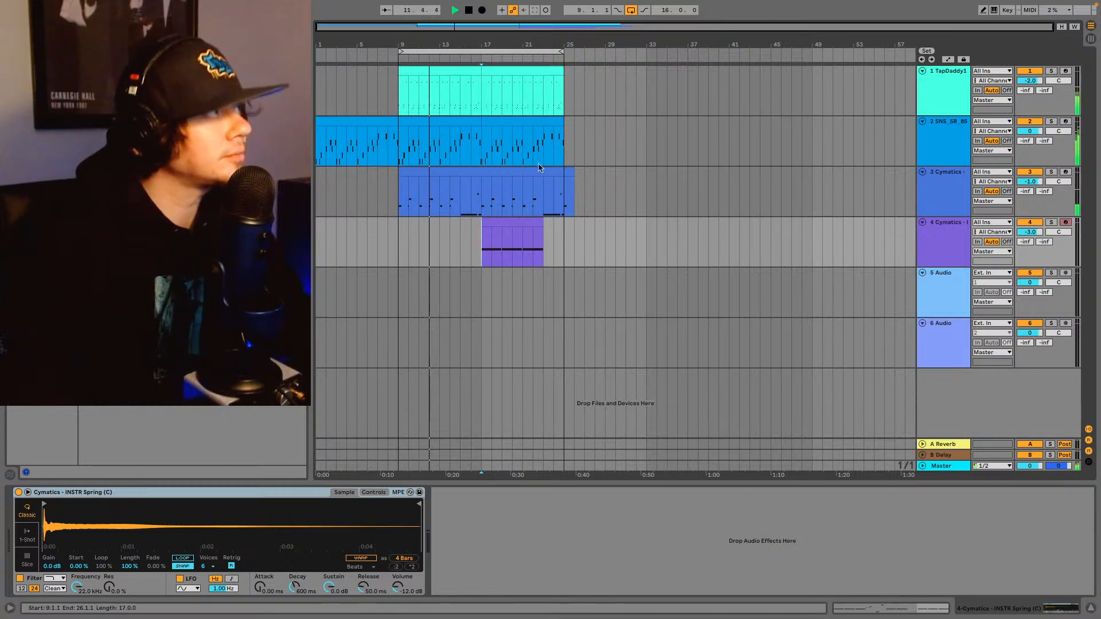
click(500, 122)
drag(483, 141, 565, 67)
click(566, 88)
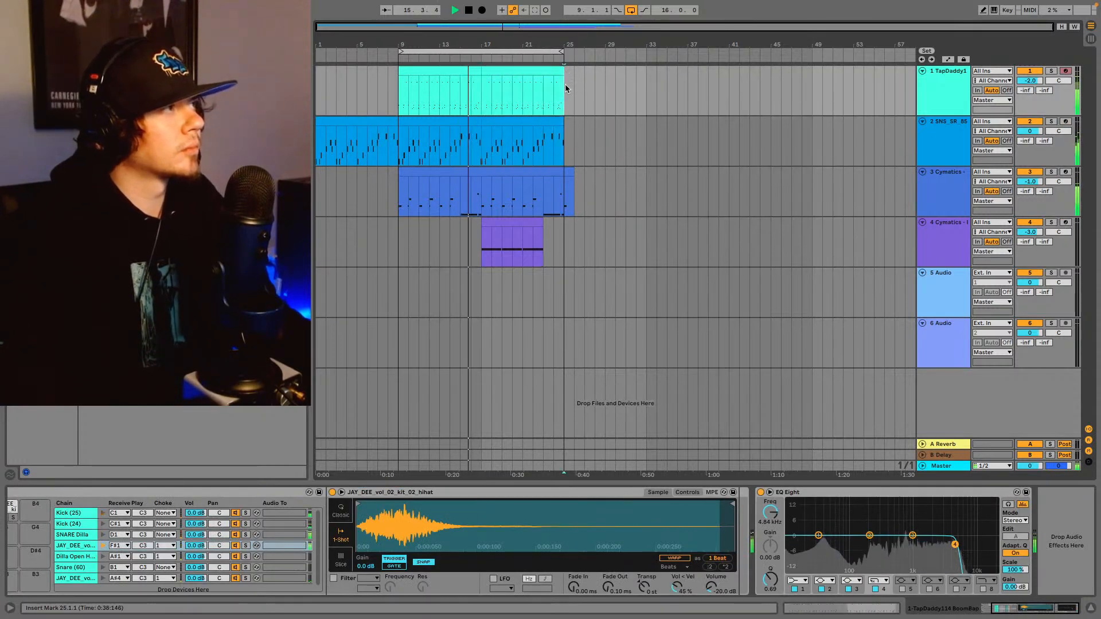
key(ctrl+d)
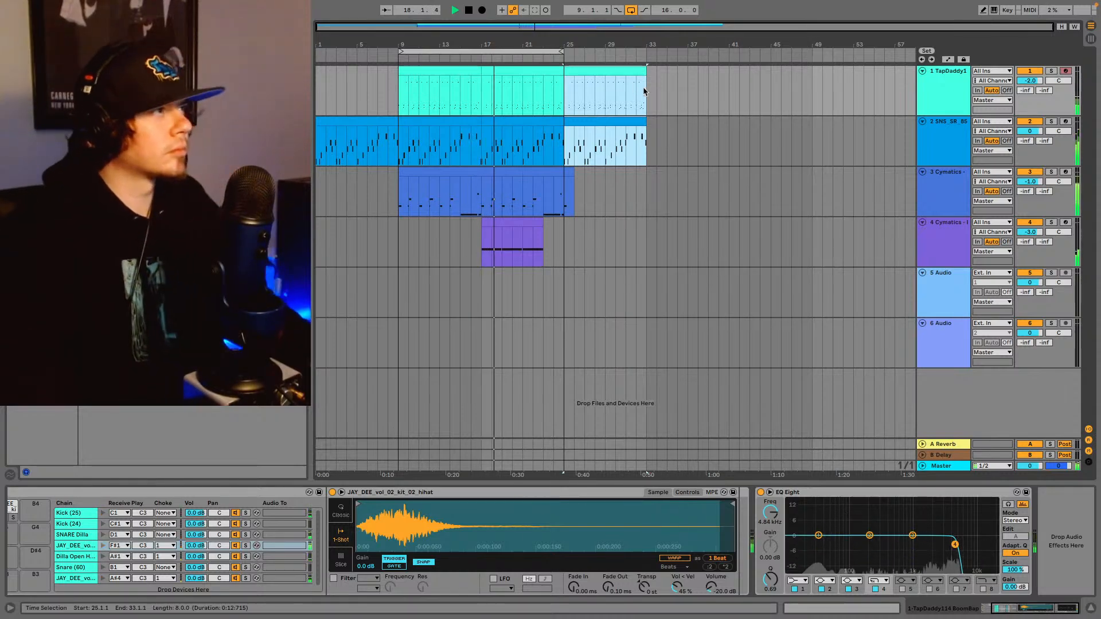
key(ctrl+d)
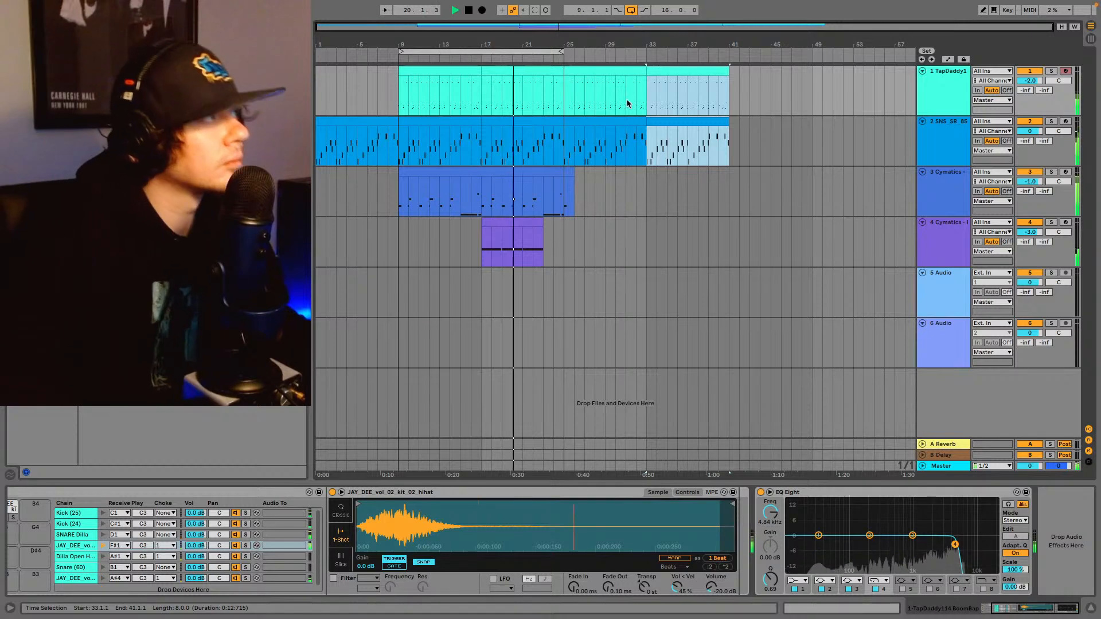
click(631, 10)
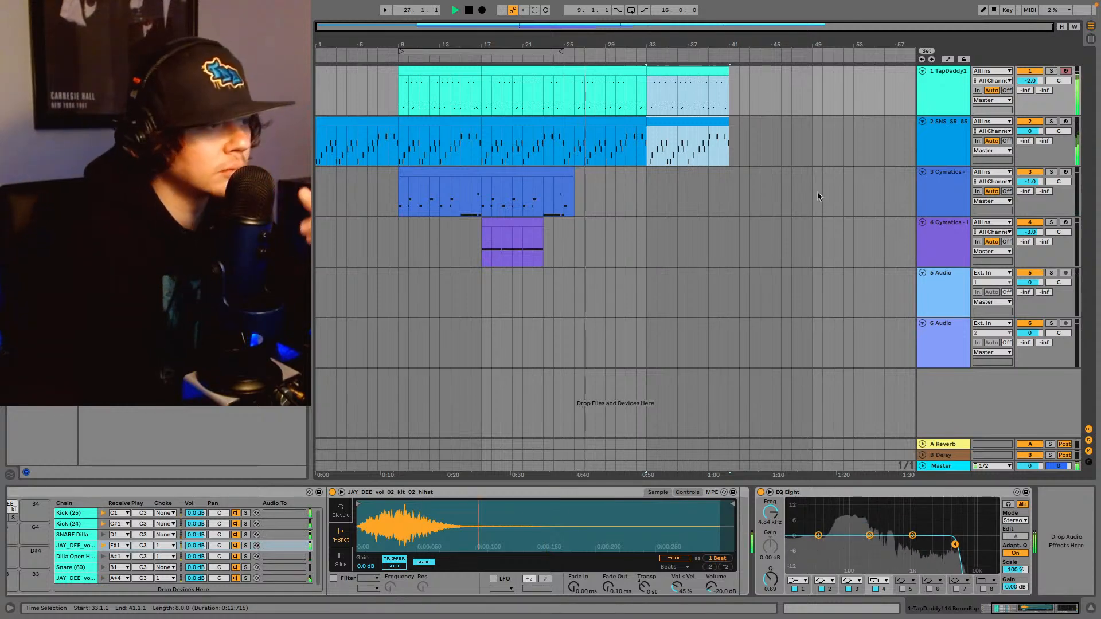
key(space)
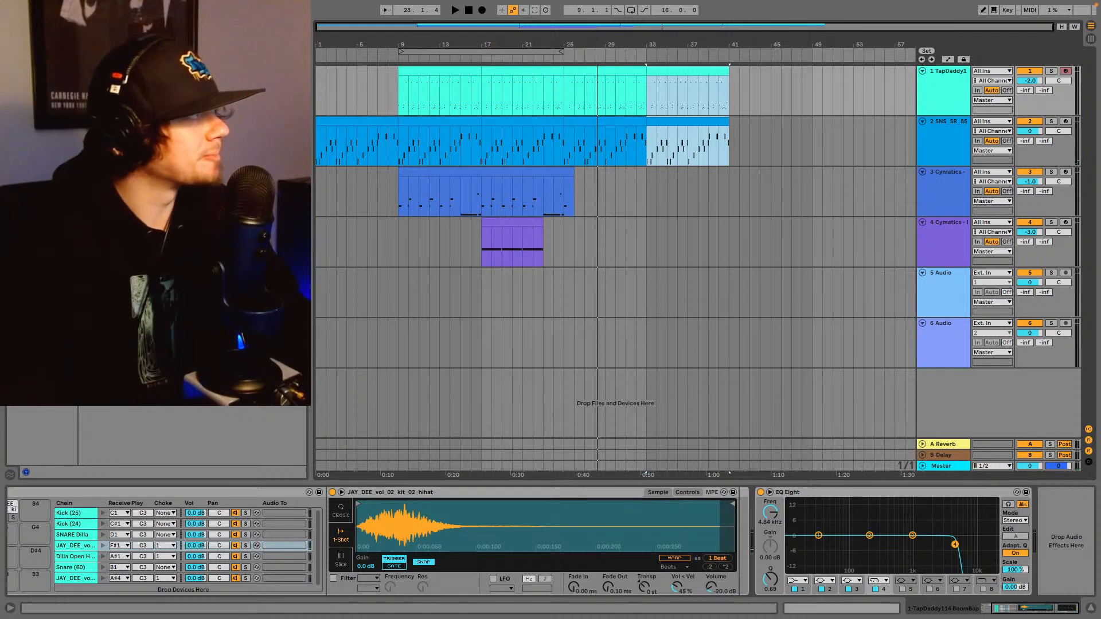
- Find the jh_kit5_rain_trumpet_loop_80_Gm sample among the unused samples and place it at bar 25 on the first audio track
click(43, 321)
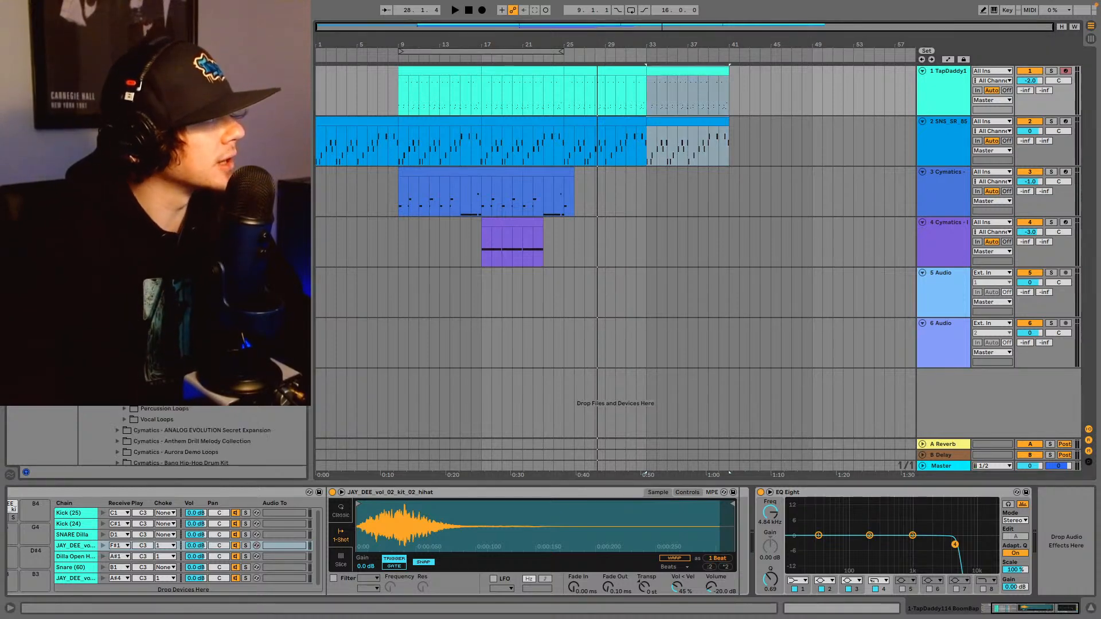
scroll(192, 322, down, 5)
scroll(192, 321, down, 10)
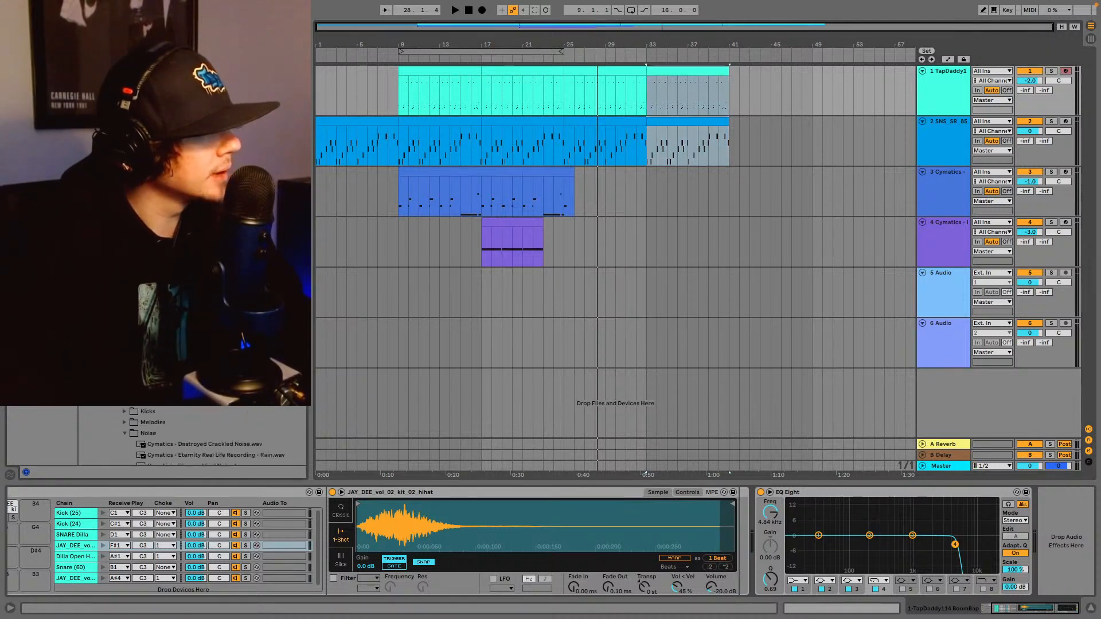
scroll(183, 436, down, 10)
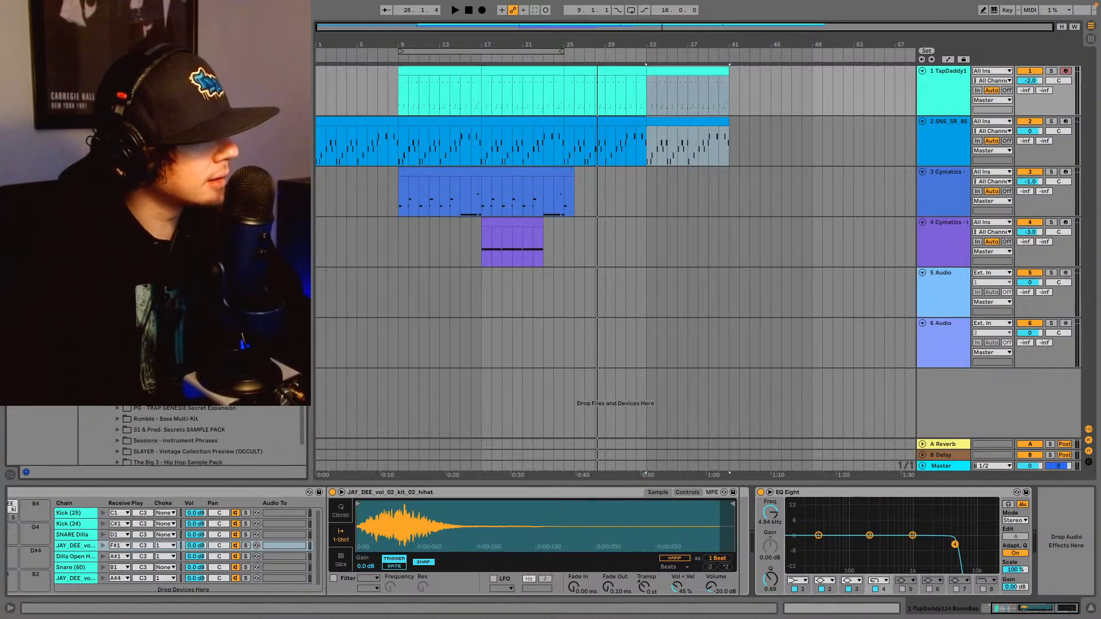
click(110, 415)
scroll(131, 422, down, 5)
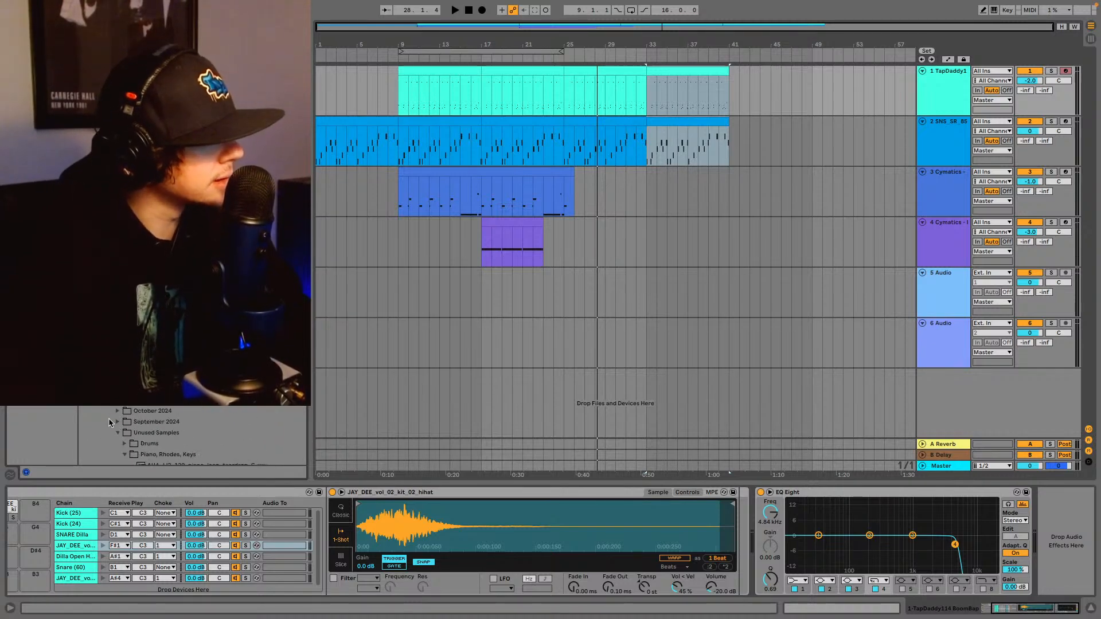
scroll(152, 413, down, 5)
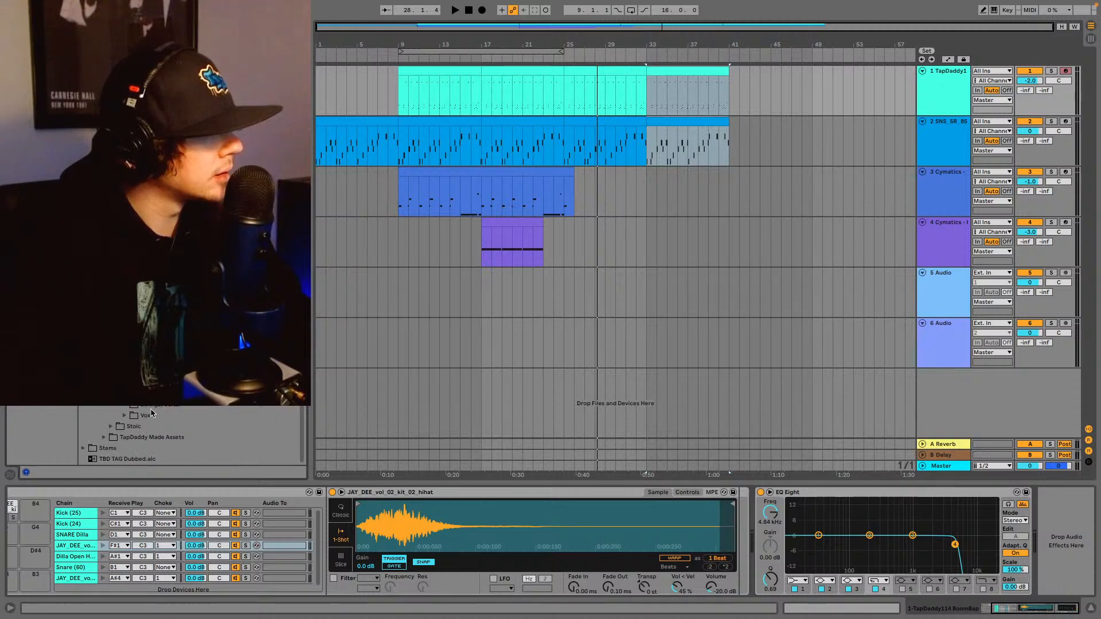
scroll(172, 436, up, 6)
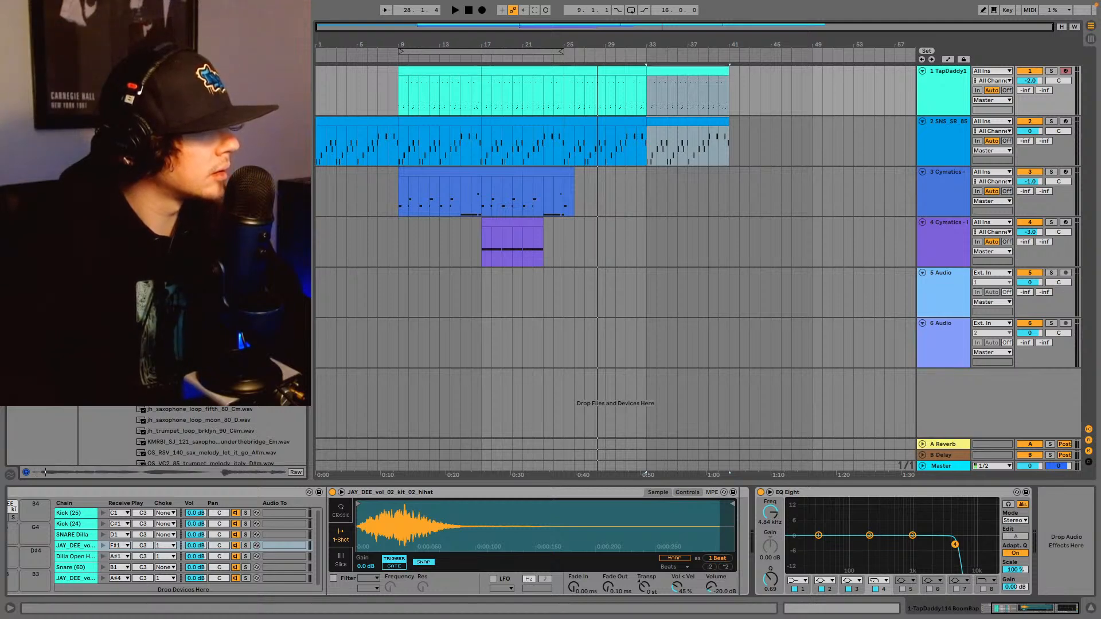
key(Down)
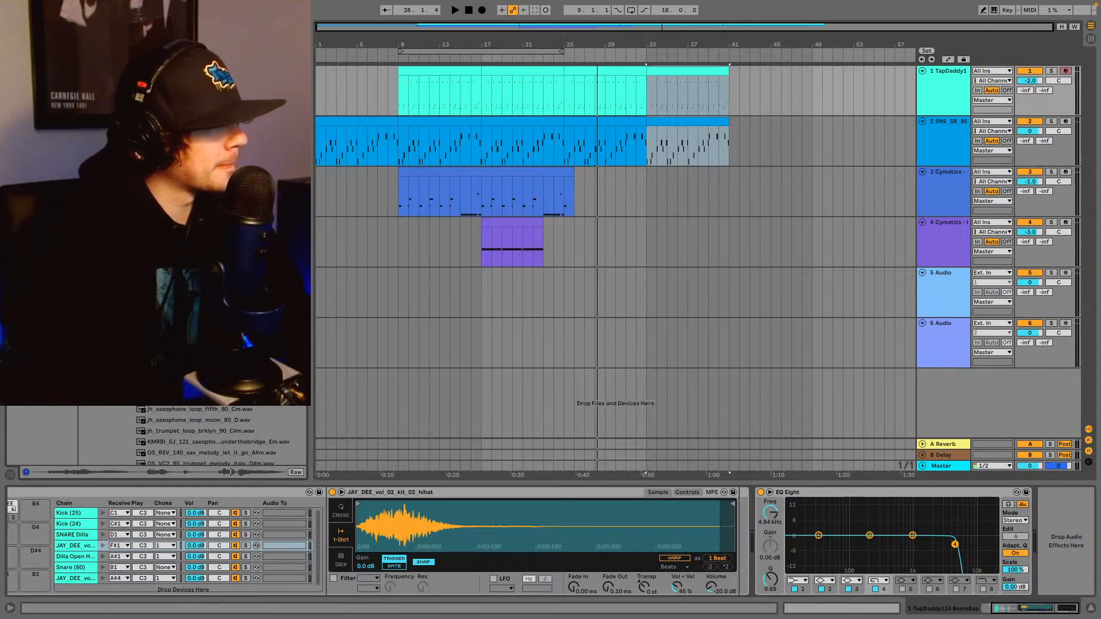
drag(195, 399, 564, 296)
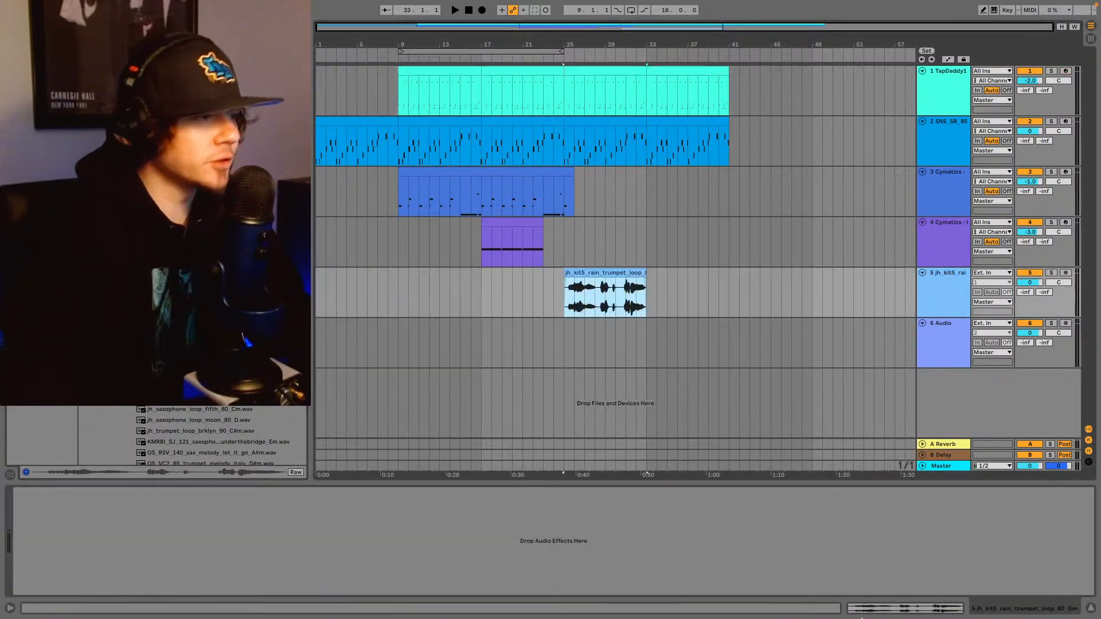
- Change the trumpet clip's warp mode to Complex and lower its gain to -3.94 dB
click(941, 610)
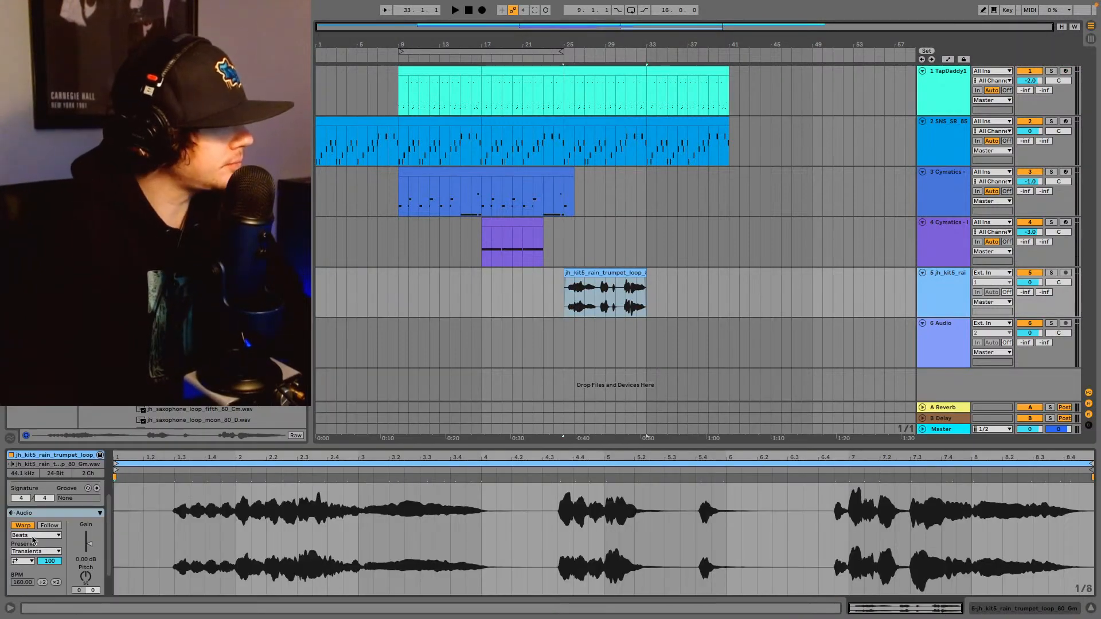
click(34, 535)
click(33, 579)
key(space)
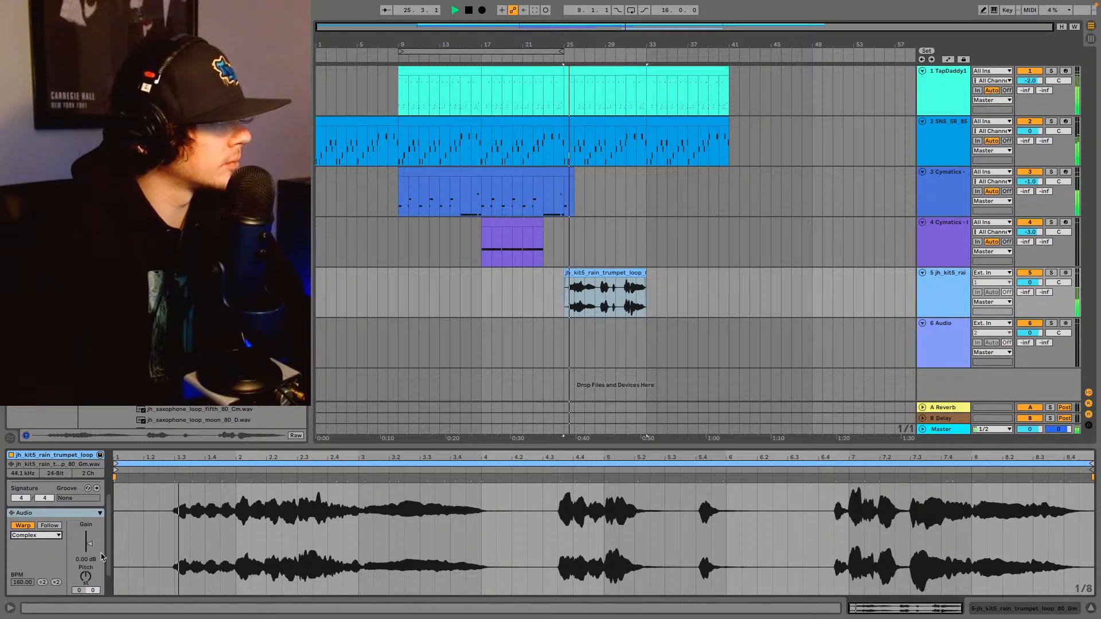
drag(89, 545, 89, 547)
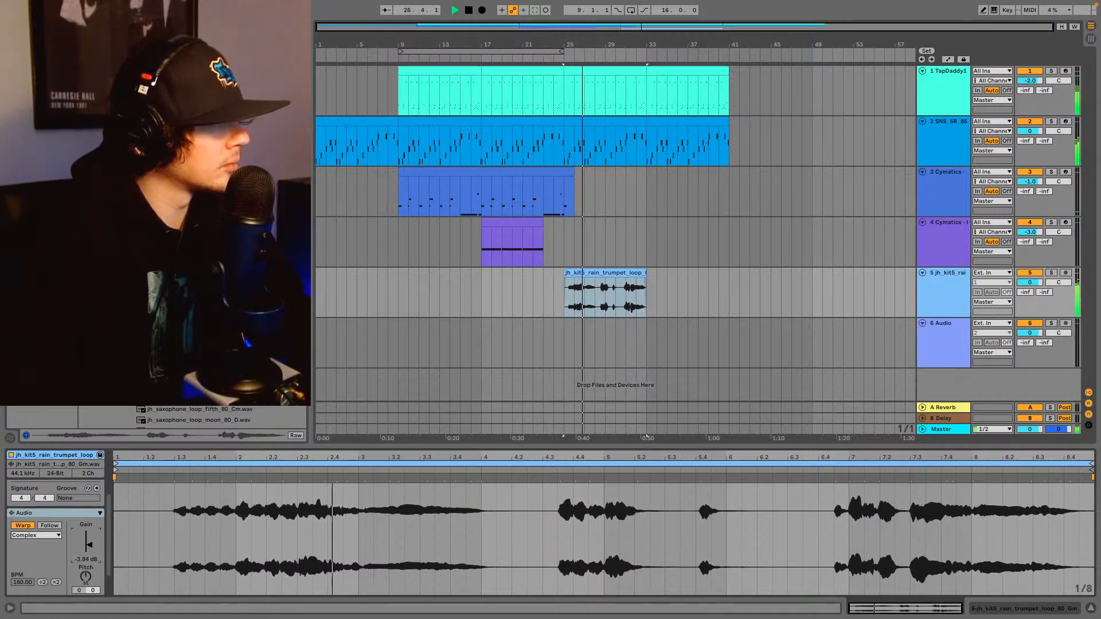
- Transpose the trumpet clip down to -4 semitones, playing it with the beat after each change
click(86, 576)
key(space)
key(Down)
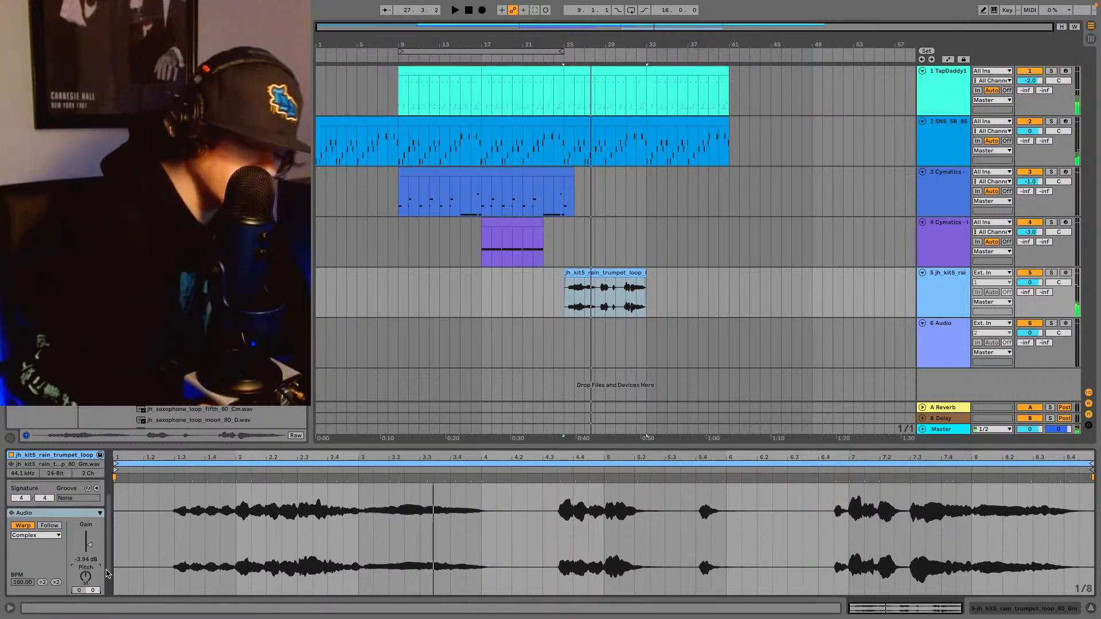
key(space)
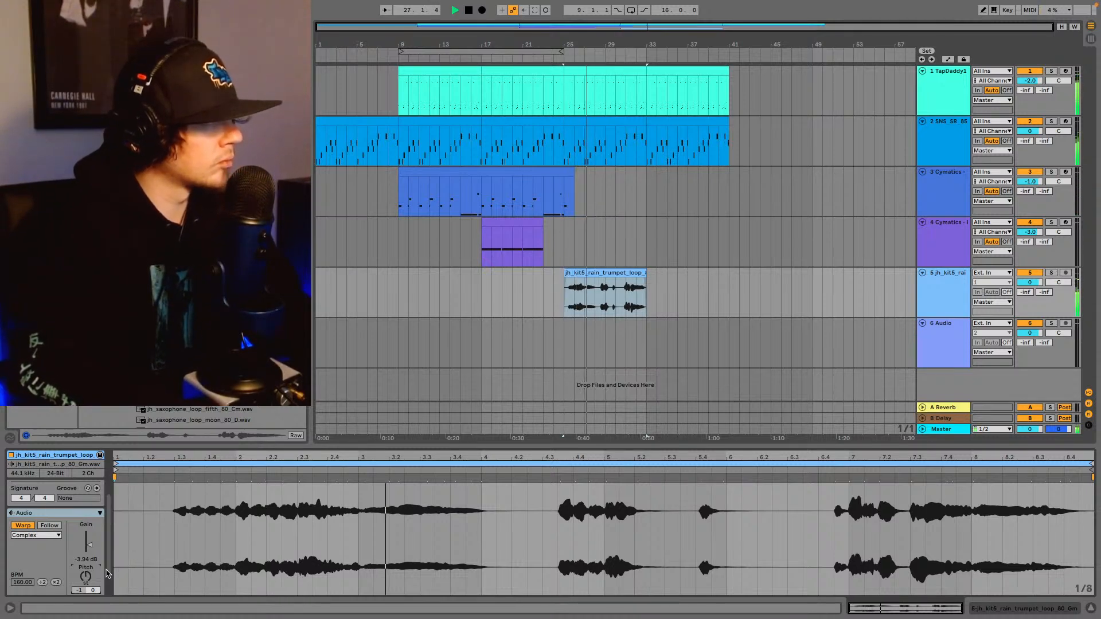
key(space)
key(Down)
key(space)
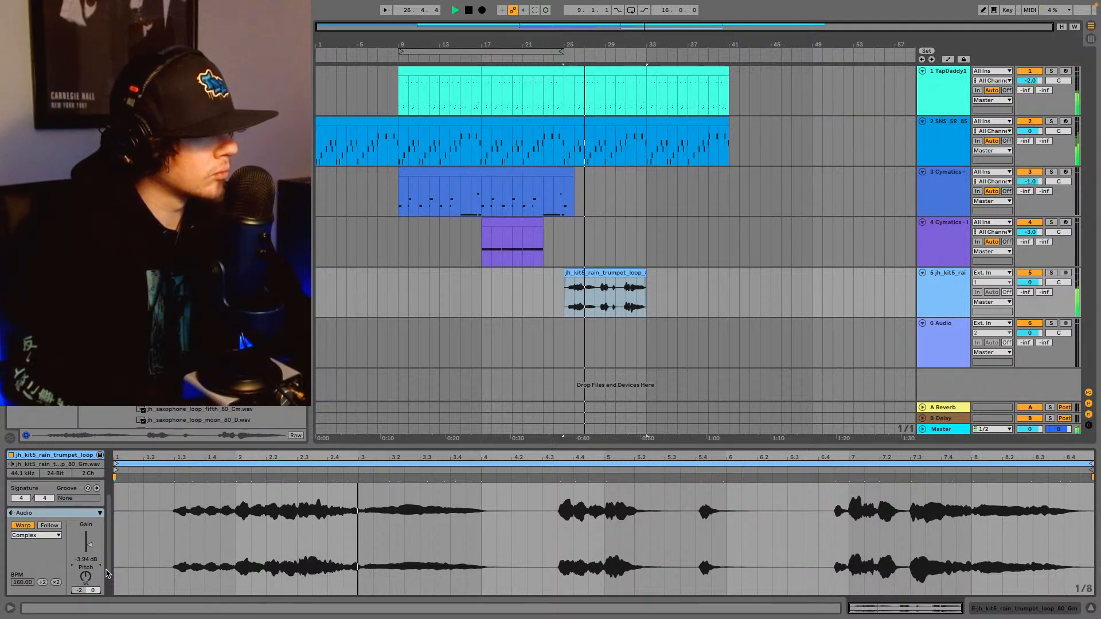
key(space)
key(Down)
key(space)
key(Down)
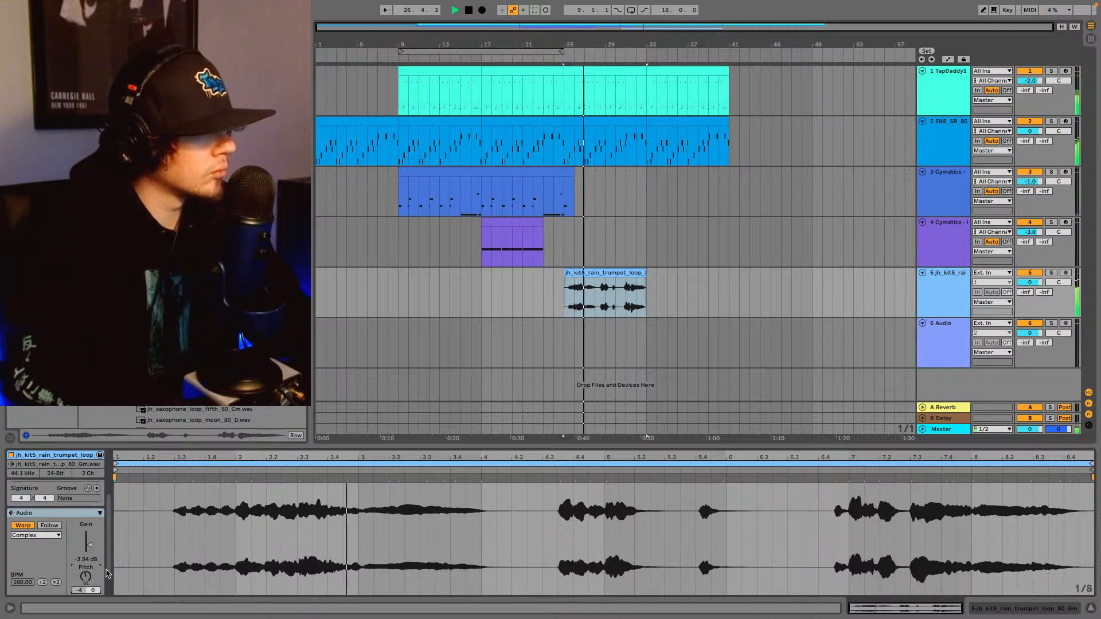
key(space)
key(space)
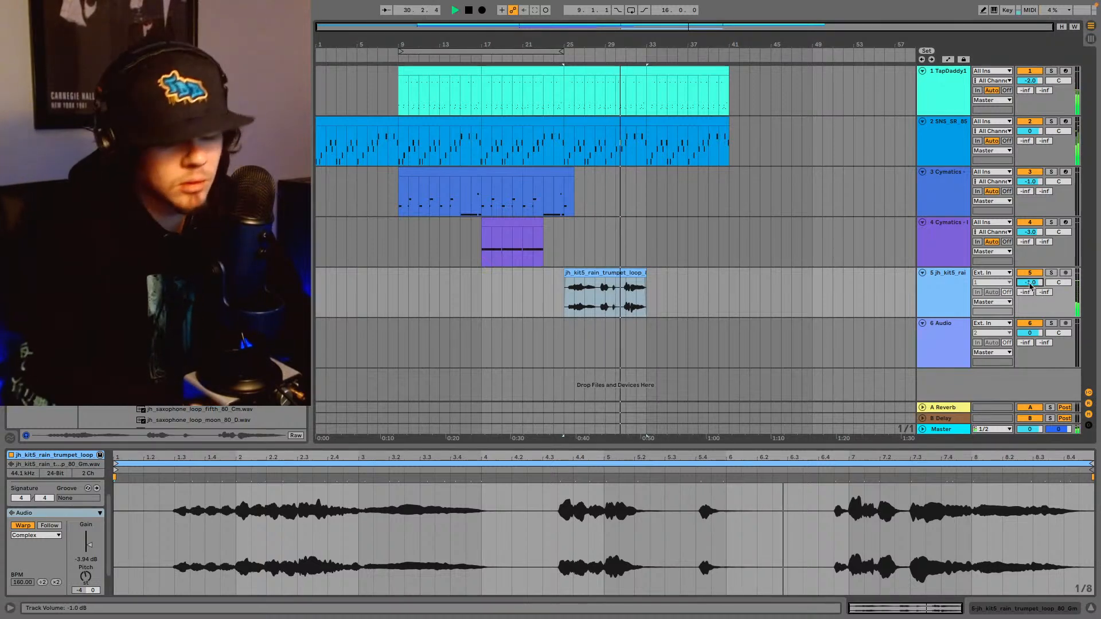
- Set the trumpet track's volume to -3.0 dB and duplicate its eight-bar clip to bar 33
drag(1030, 283, 1030, 287)
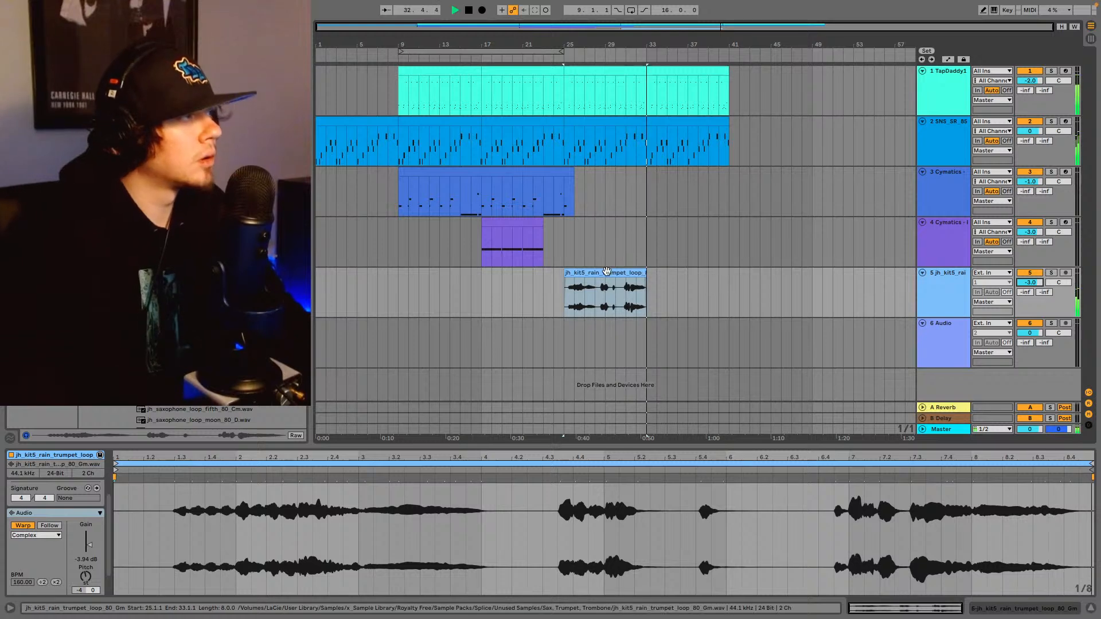
click(629, 287)
key(ctrl+d)
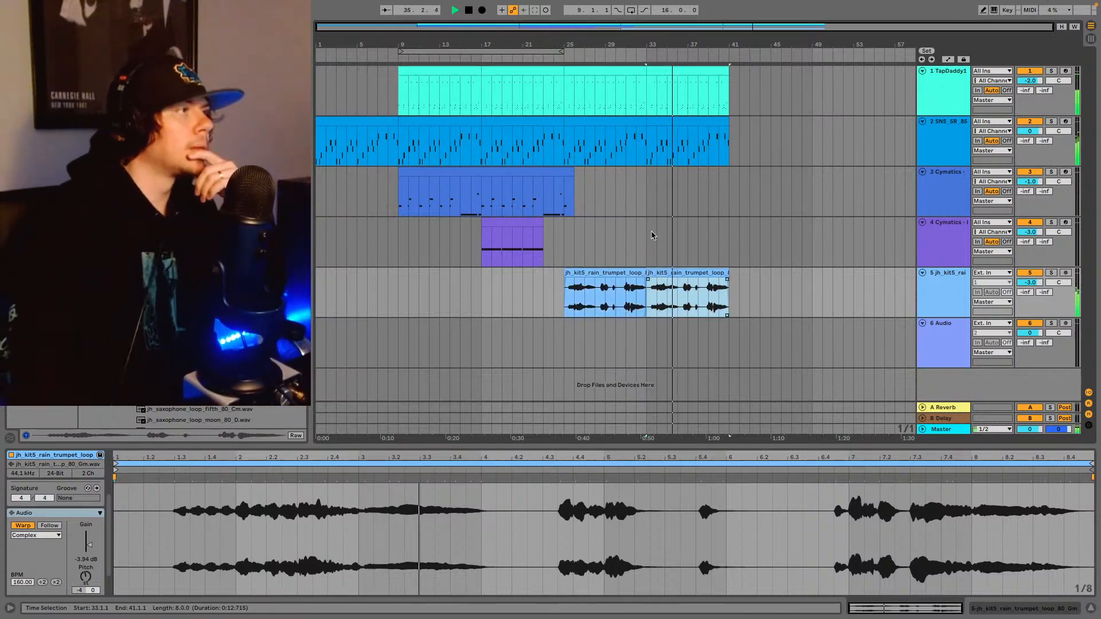
- Loop playback from bar 9 to bar 41 and lower the trumpet track's volume to -5.0 dB
drag(561, 53, 728, 53)
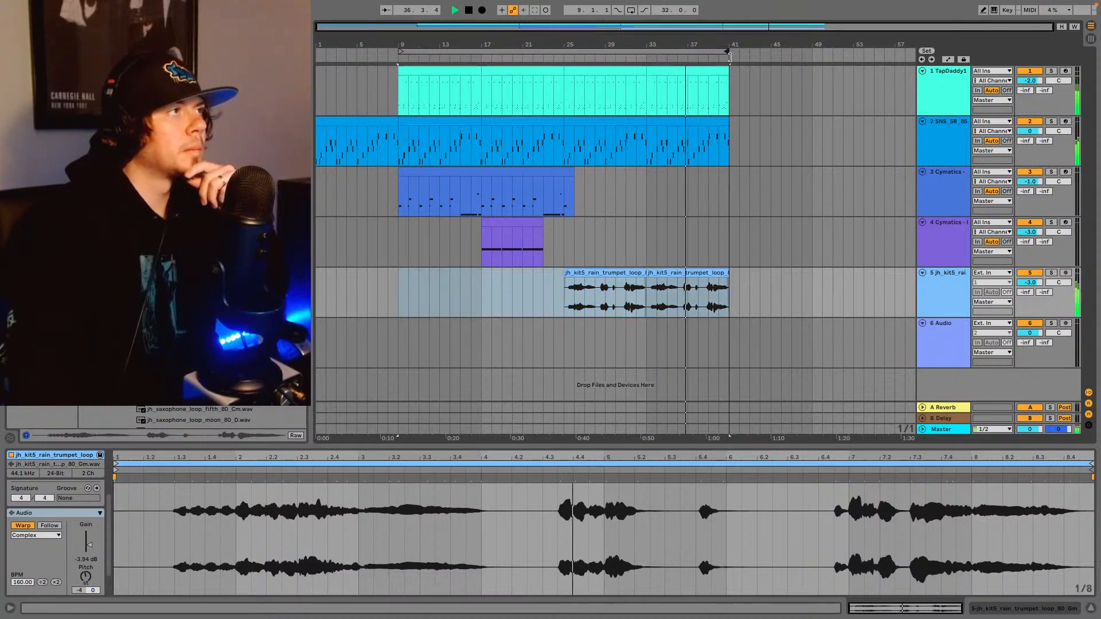
click(634, 10)
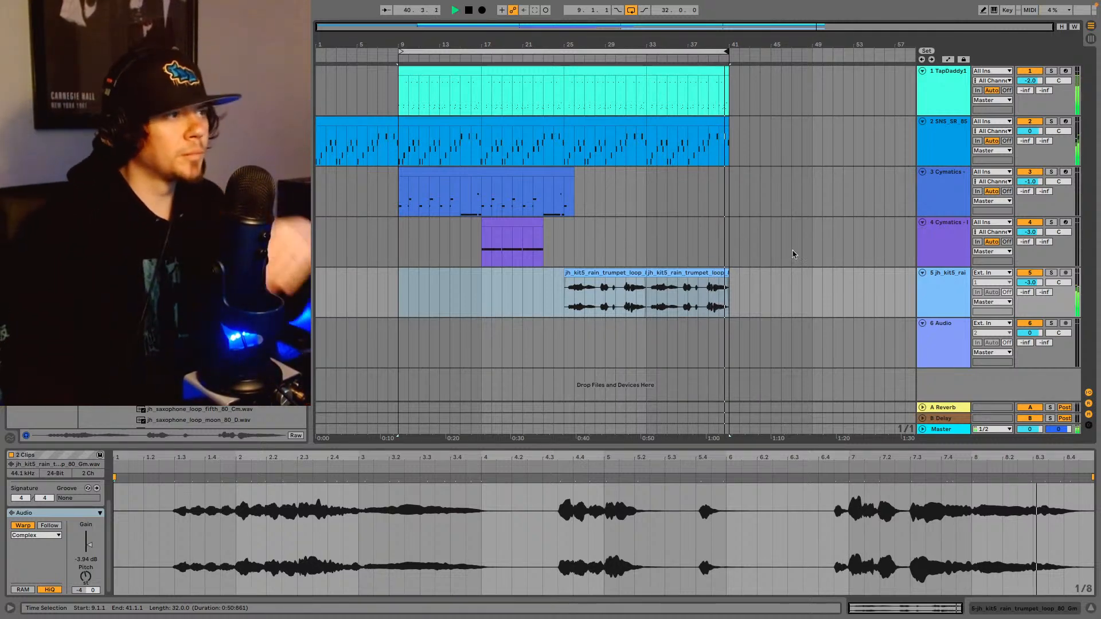
drag(1030, 282, 1031, 285)
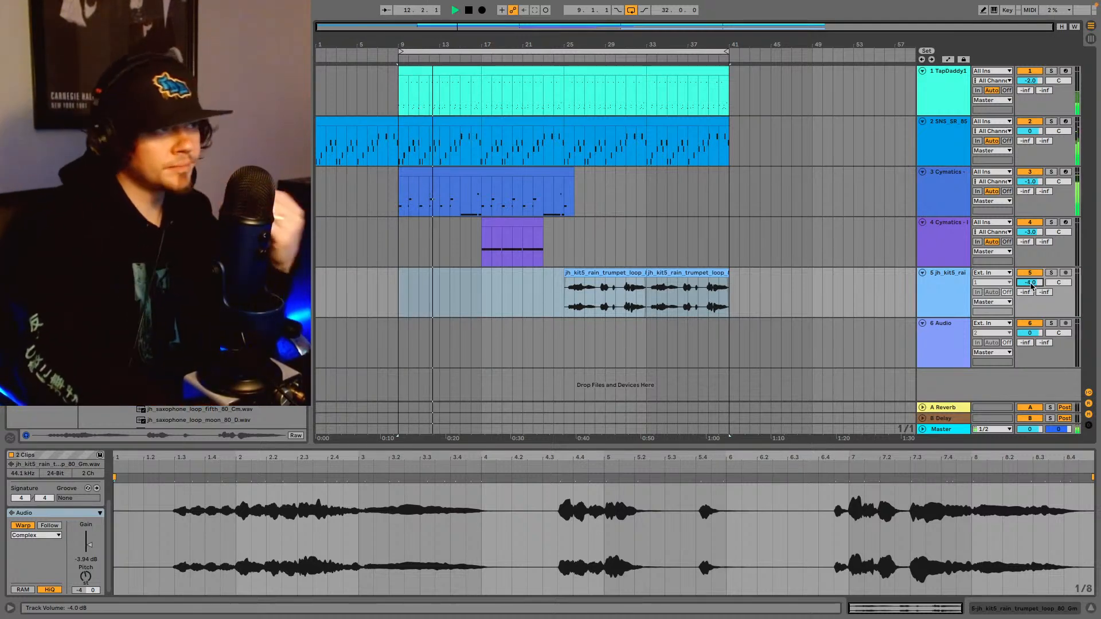
key(Down)
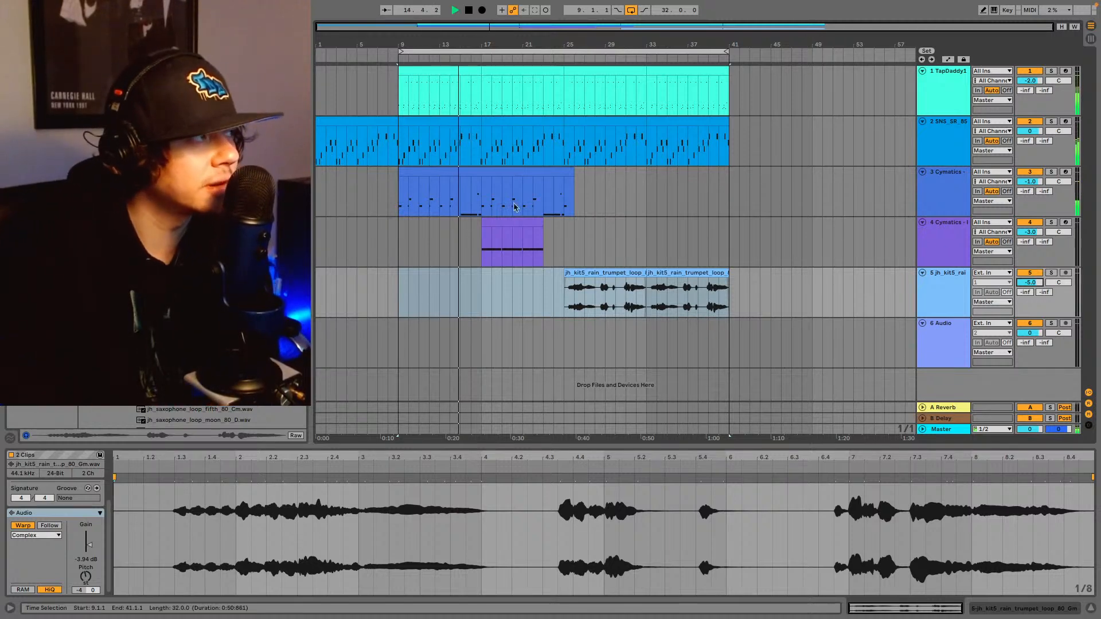
- Insert a new MIDI track directly below the trumpet track
drag(649, 335, 726, 293)
click(943, 290)
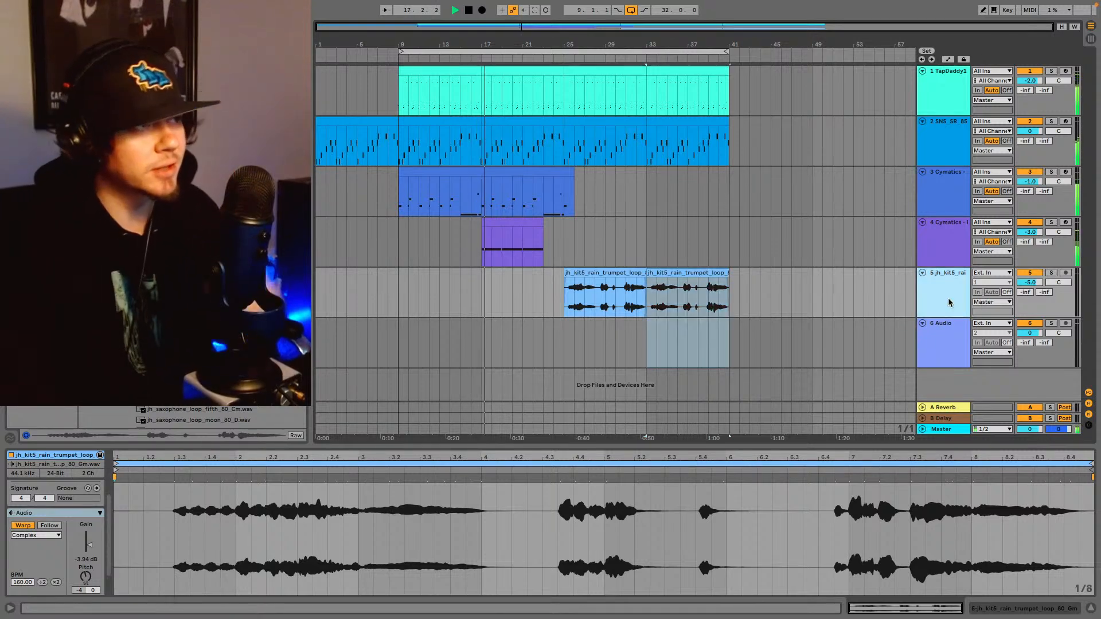
click(945, 340)
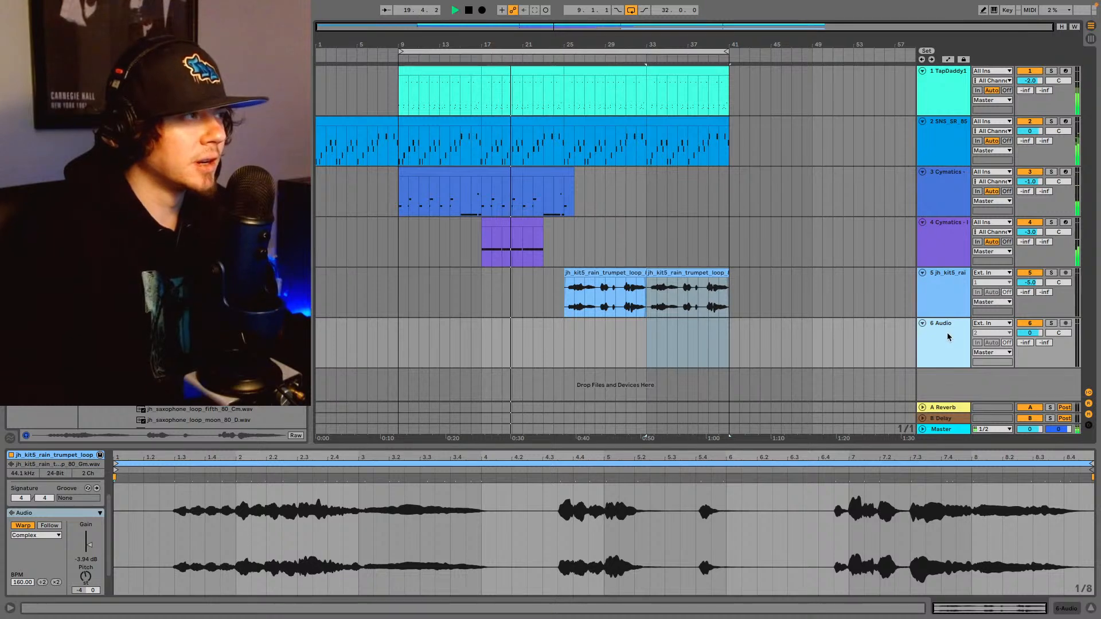
click(944, 225)
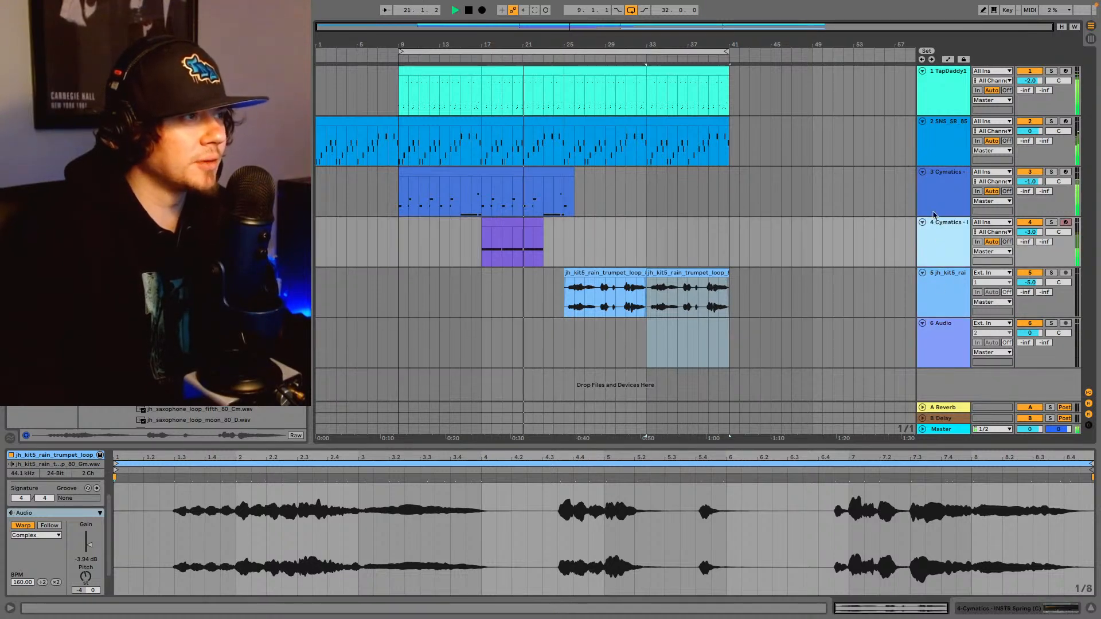
click(786, 295)
click(641, 345)
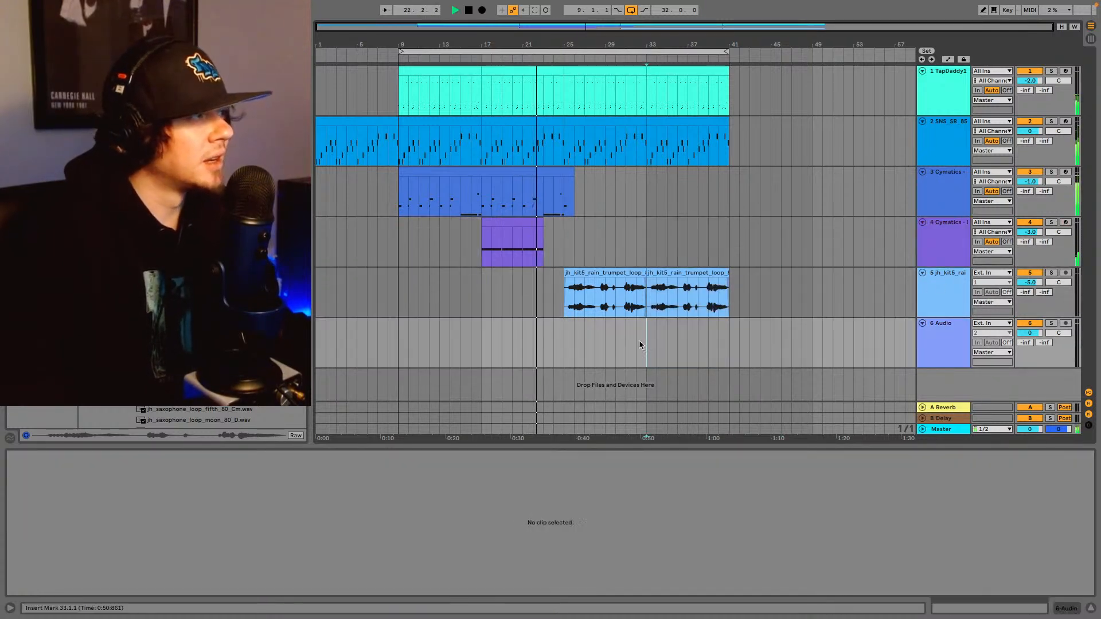
click(959, 301)
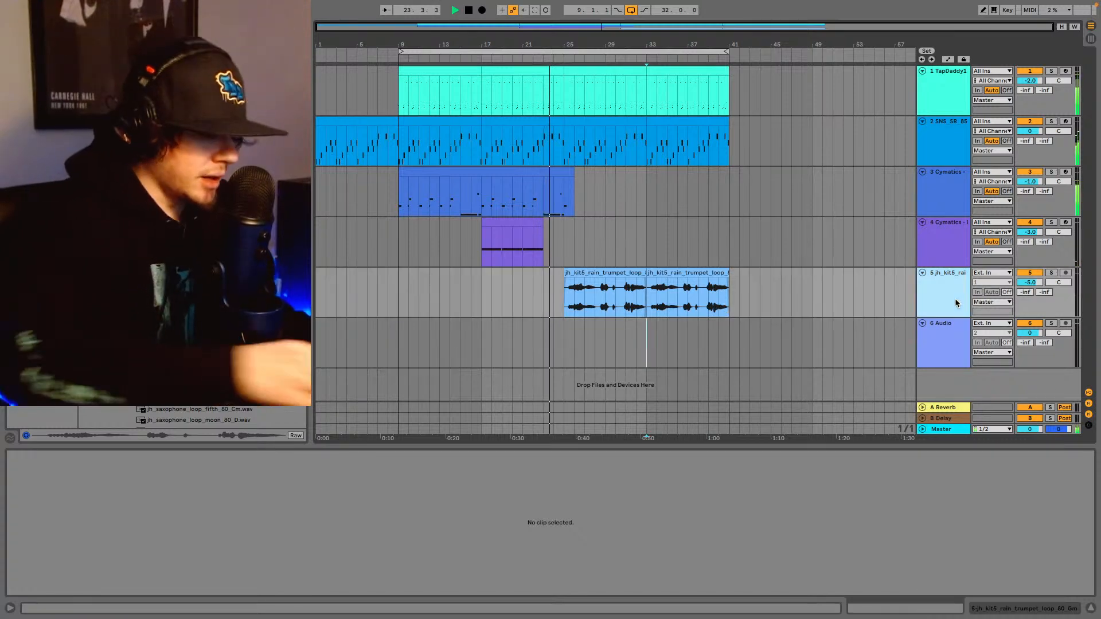
key(ctrl+shift+t)
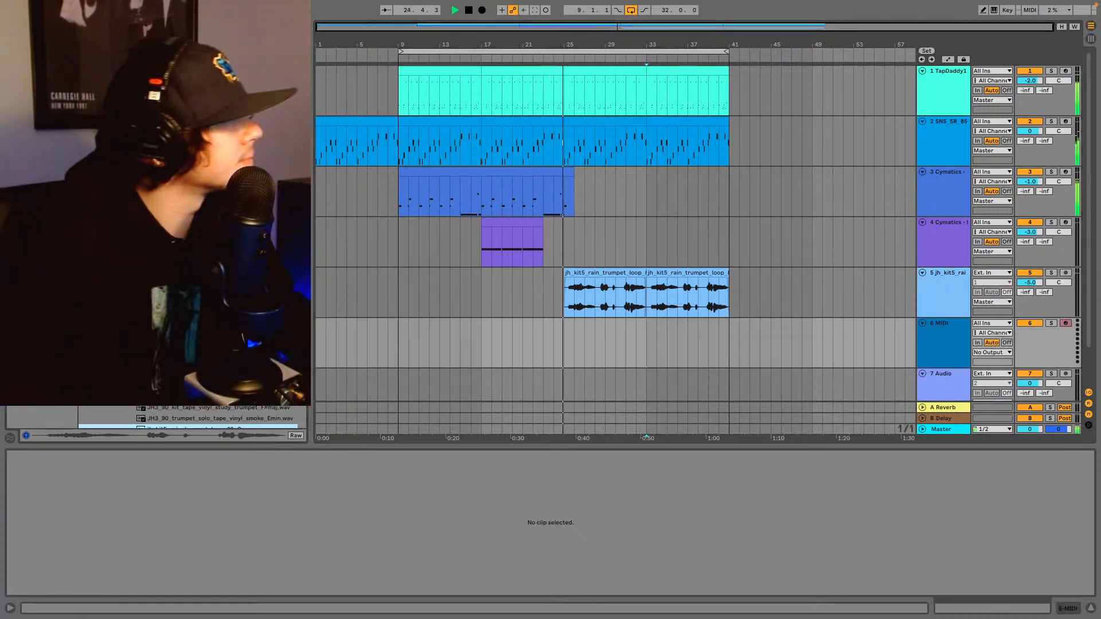
- Find the Cymatics - INSTR Island Wave - C sample and load it as the instrument on the new MIDI track
scroll(188, 418, down, 10)
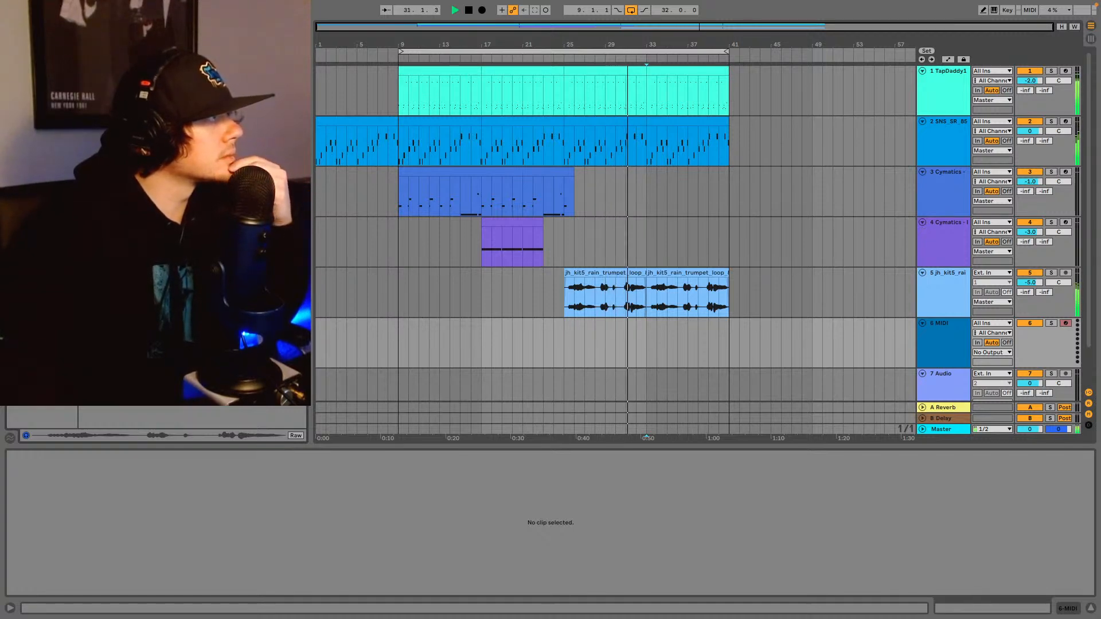
click(952, 349)
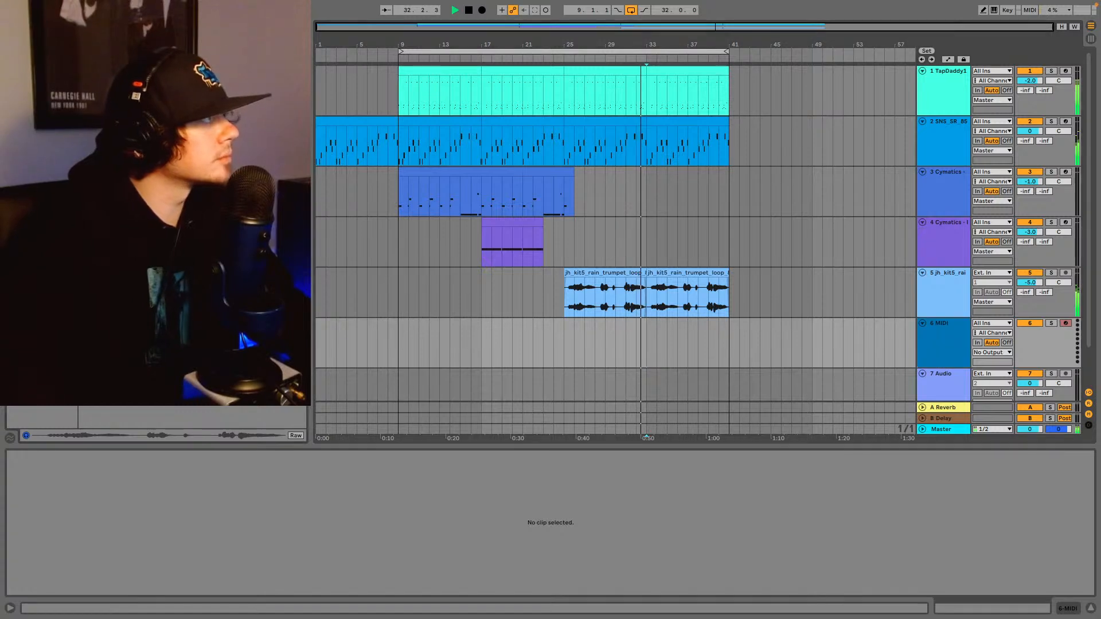
click(1081, 606)
click(258, 589)
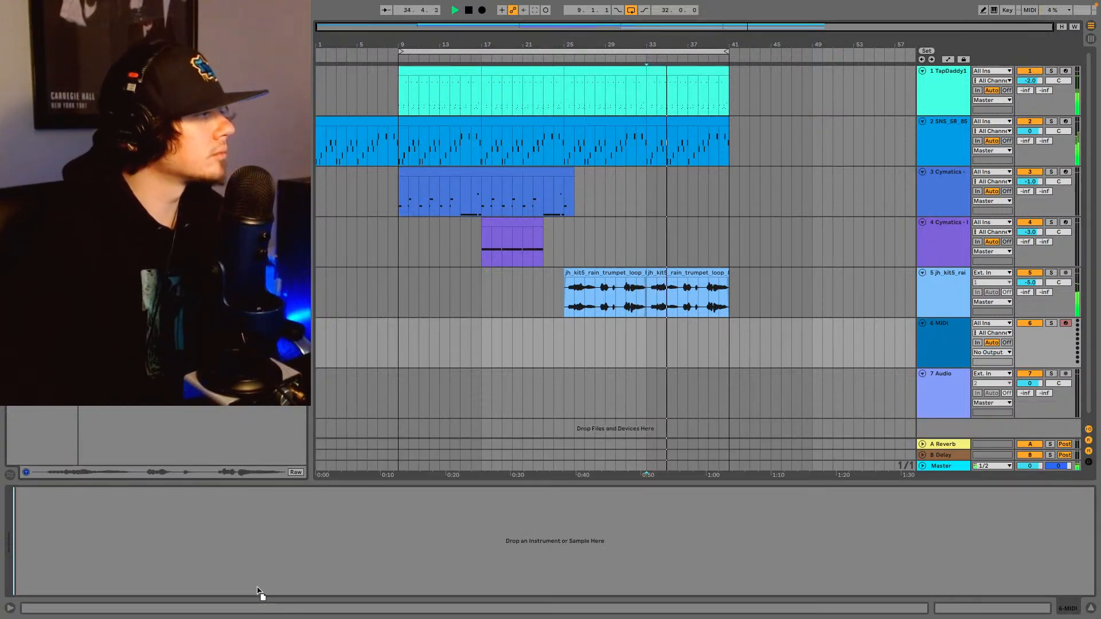
drag(272, 551, 272, 550)
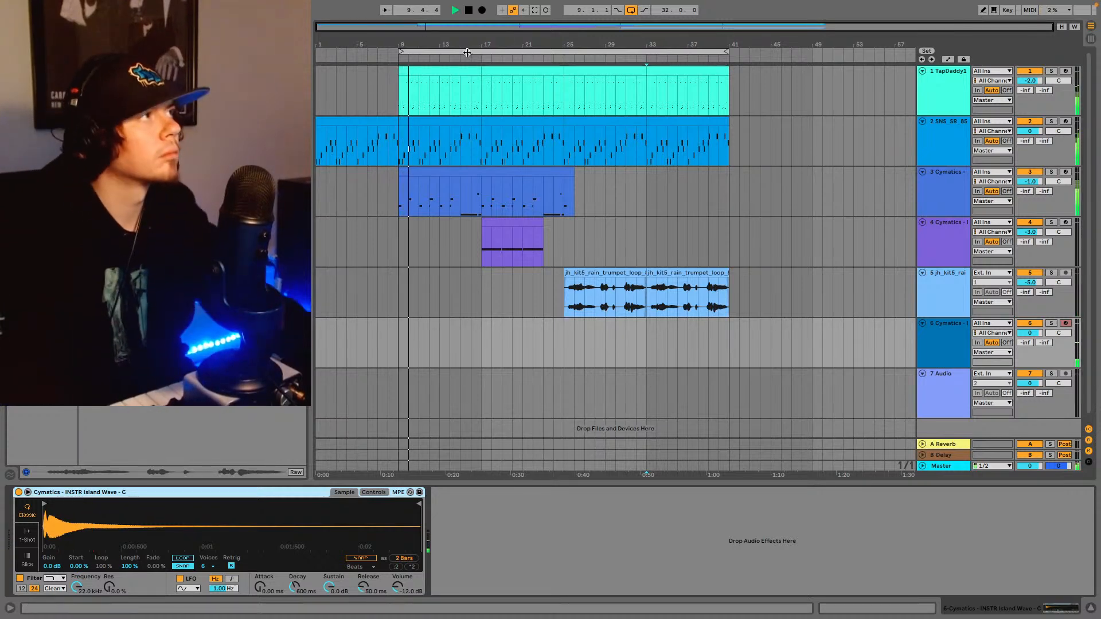
- Move the recorded Island Wave clip to bar 41, extend its start back to bar 24 to restore the take, and play it
click(535, 10)
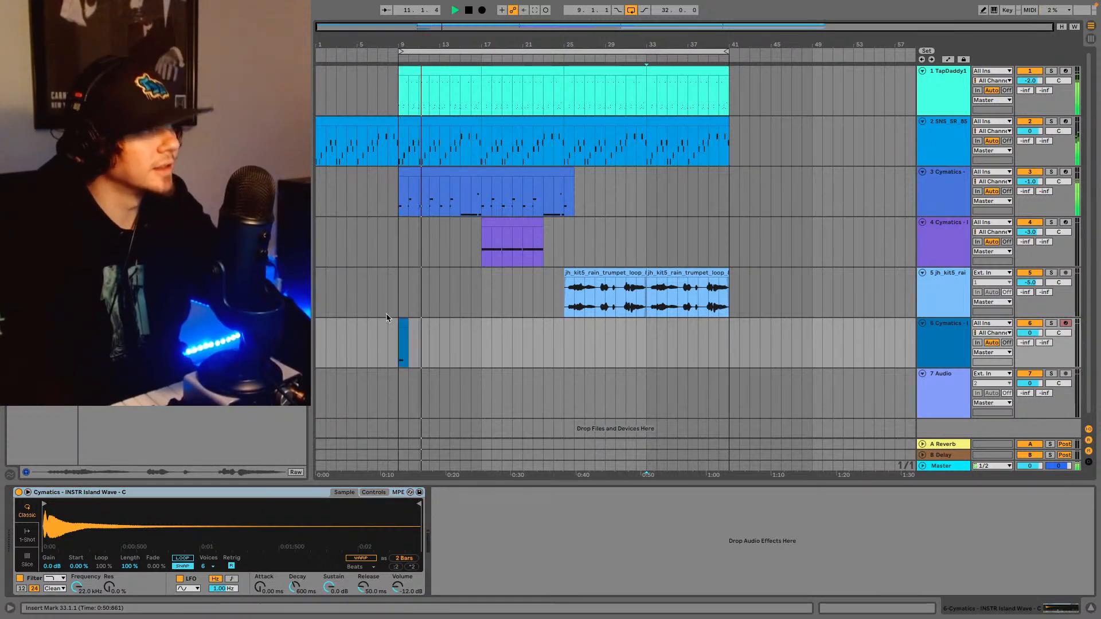
click(660, 326)
click(738, 328)
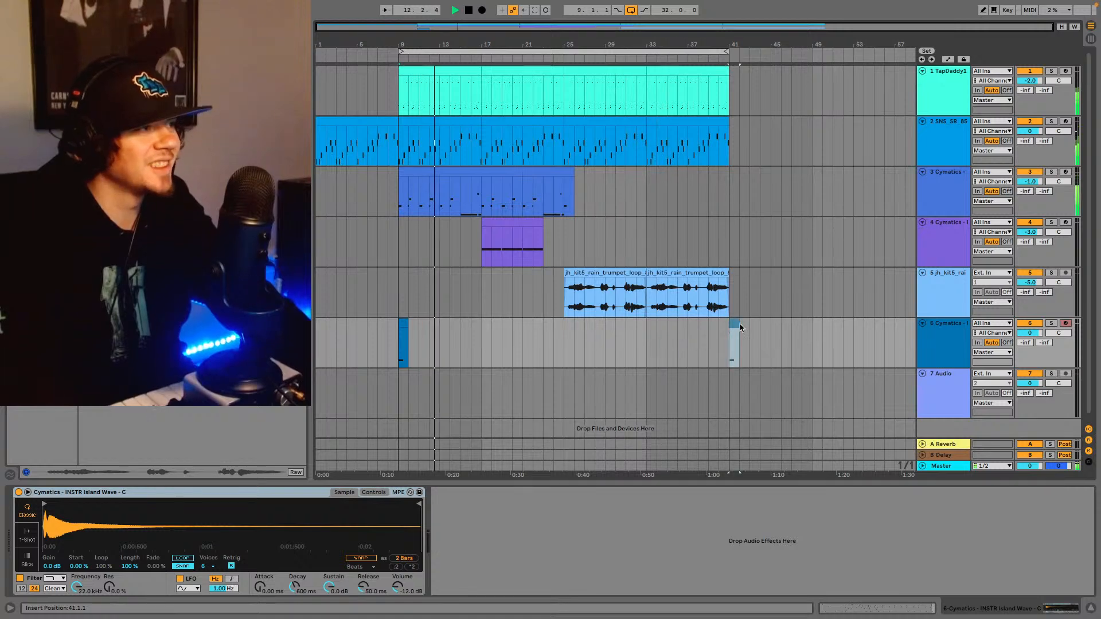
drag(740, 329, 552, 339)
key(space)
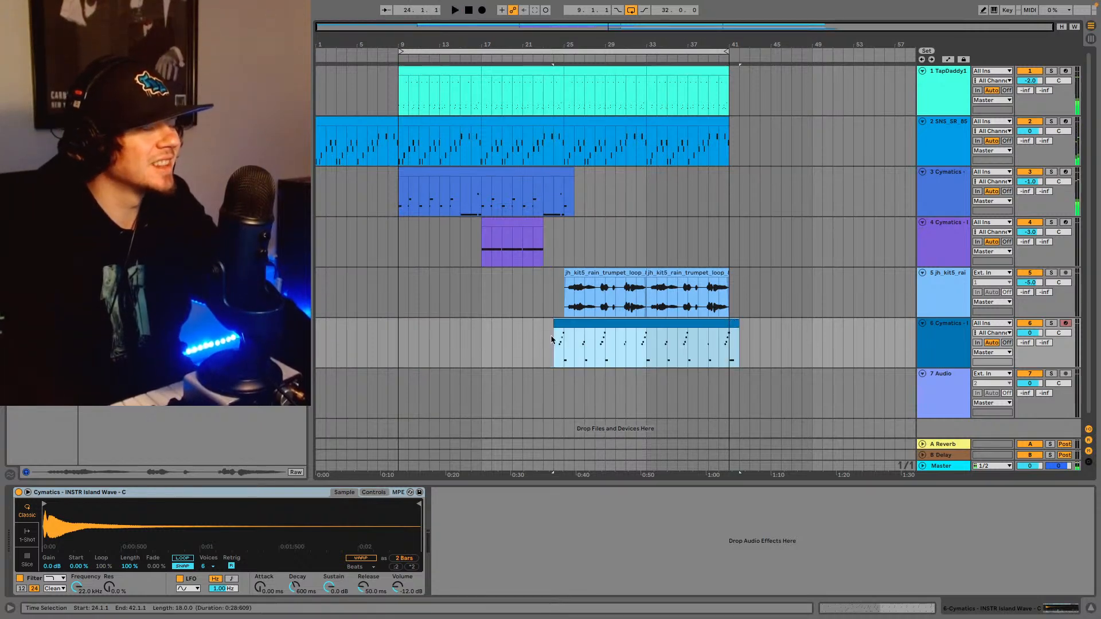
click(555, 354)
key(space)
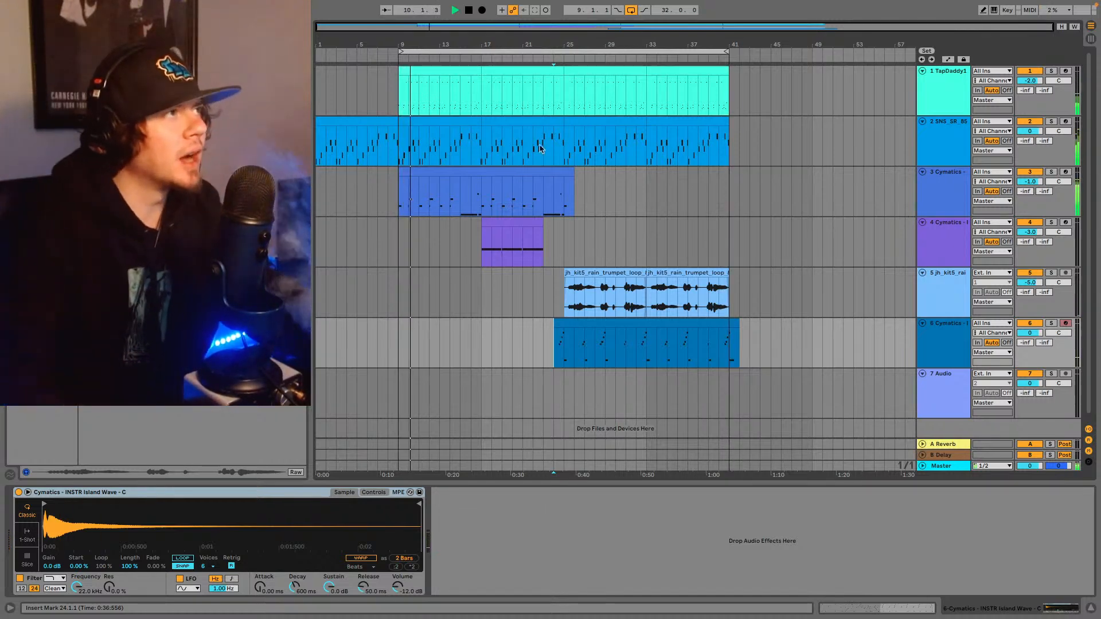
- Extend the loop to bar 57 and repeat the drum, piano, bass and spring clips at bar 41, with the bass clip ending at bar 58
drag(727, 52, 865, 65)
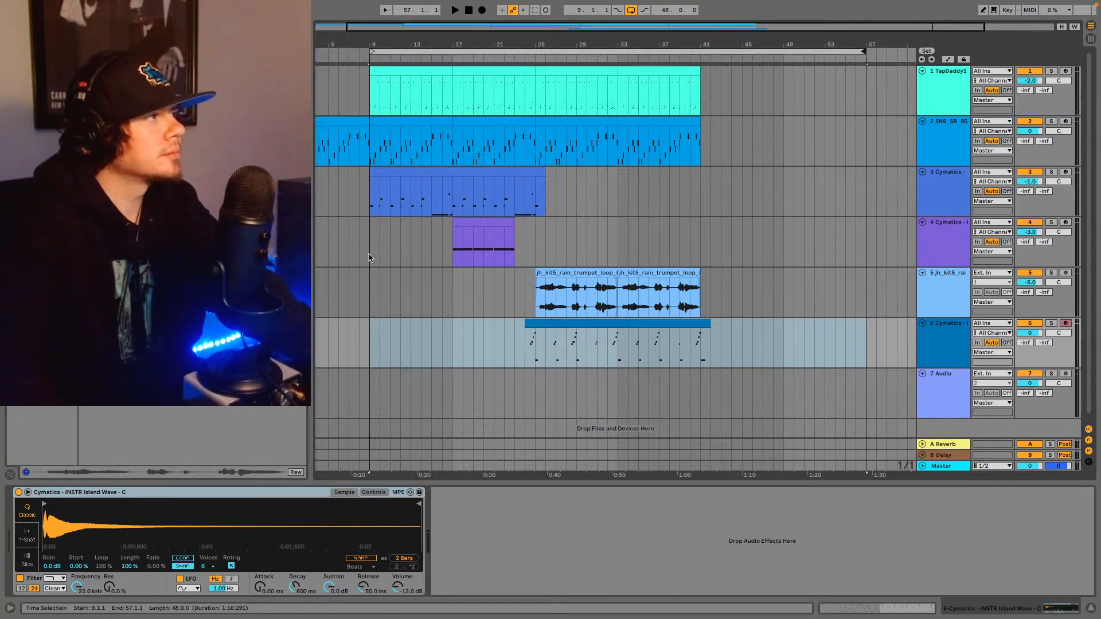
drag(370, 258, 535, 52)
key(ctrl+d)
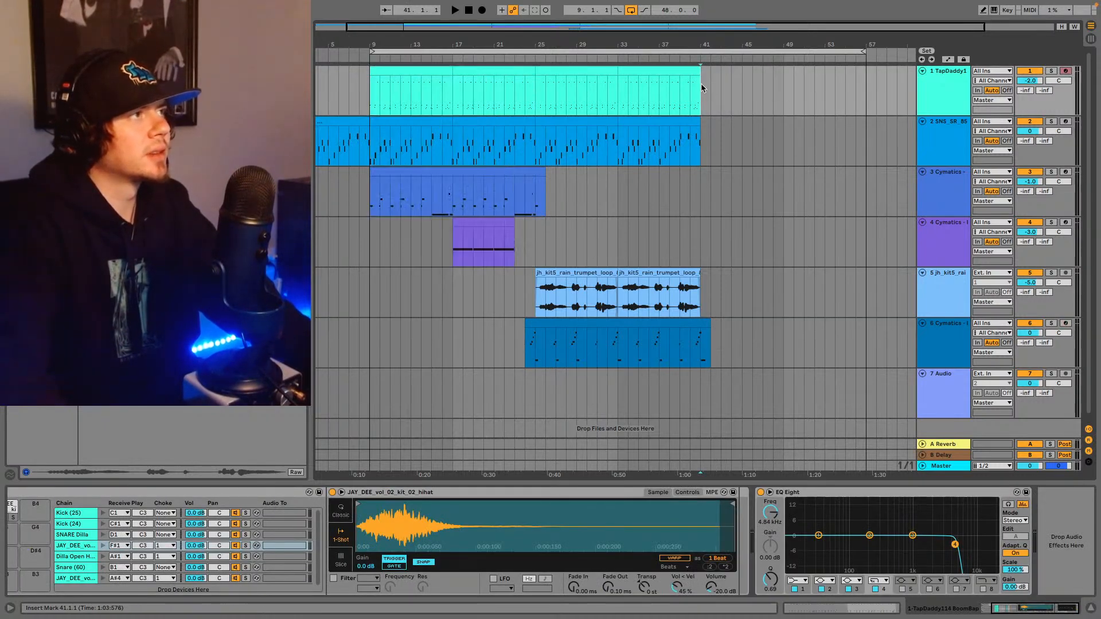
click(877, 190)
drag(862, 173, 876, 173)
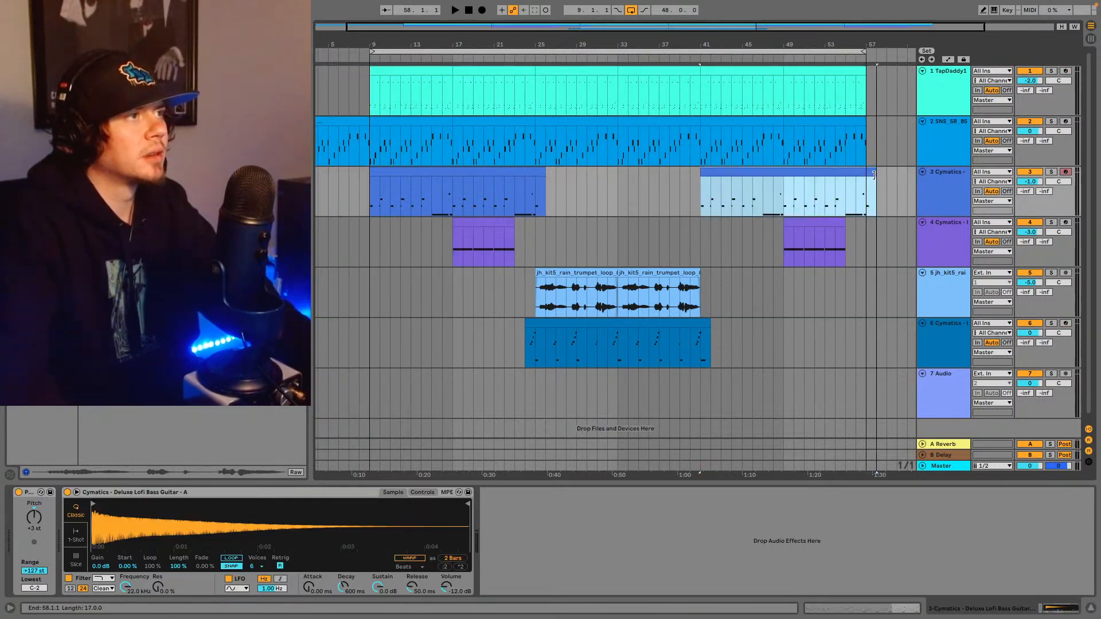
- Duplicate the last eight-bar piano clip to bar 57 and turn off loop playback
drag(799, 24, 800, 6)
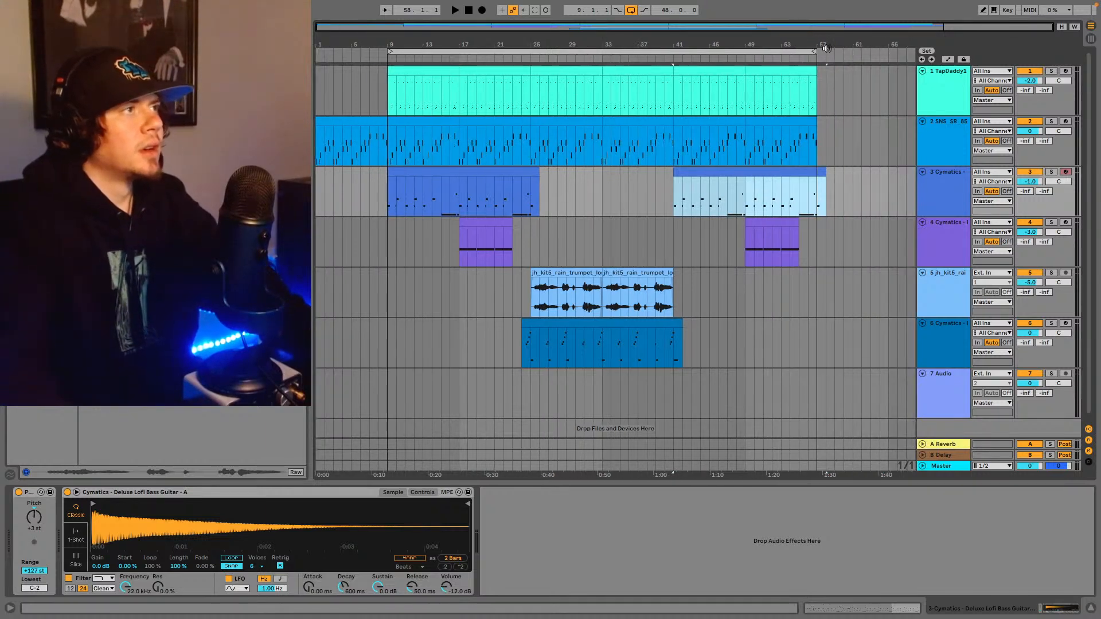
click(816, 130)
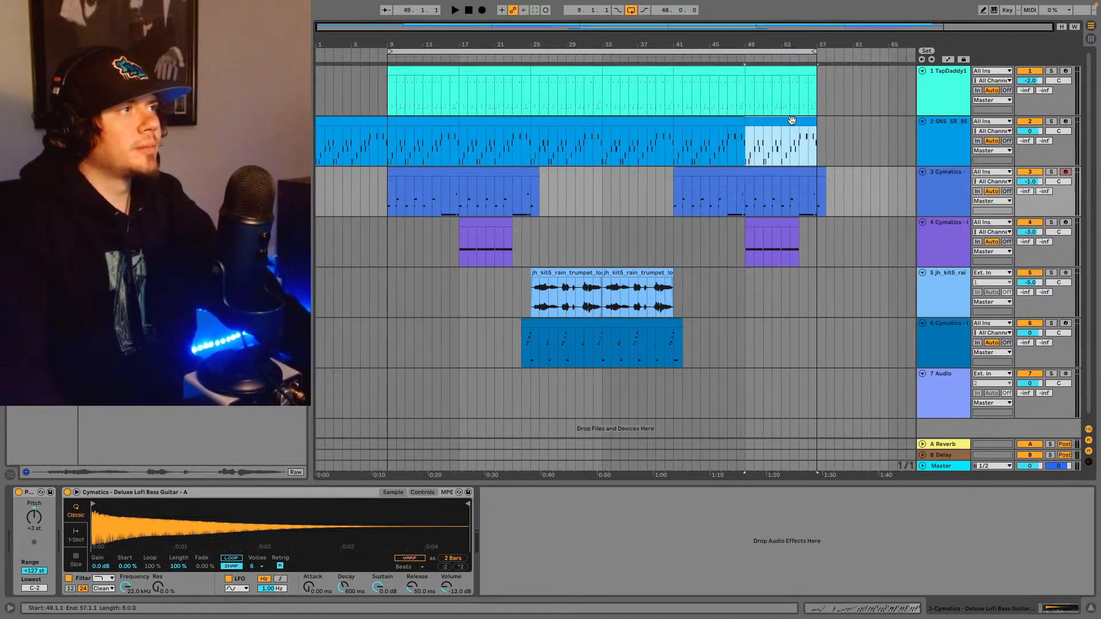
key(ctrl+d)
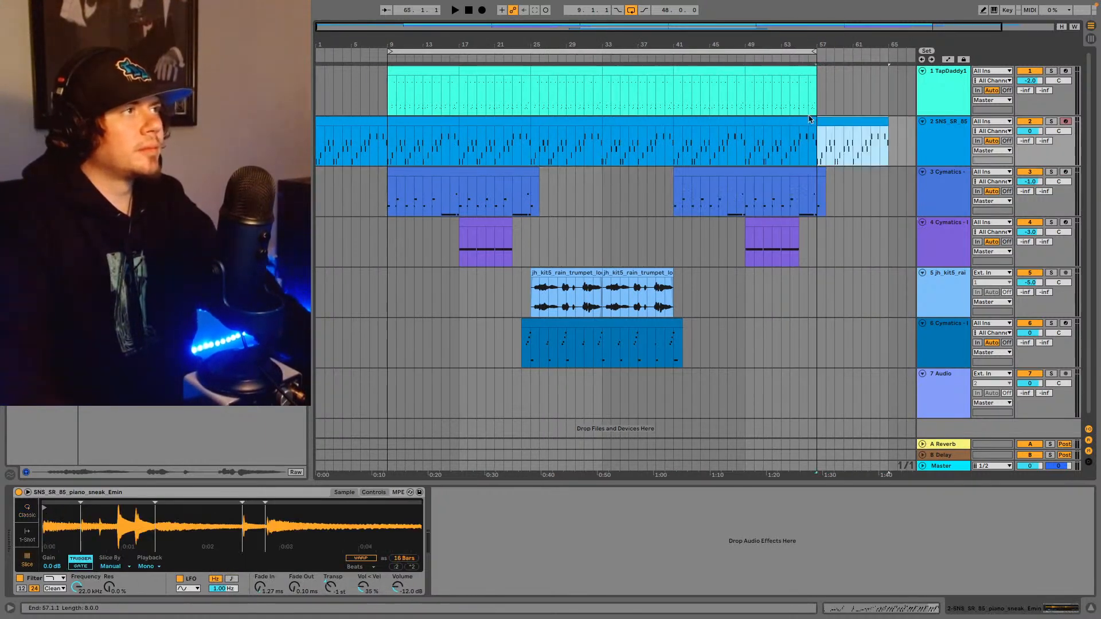
click(631, 11)
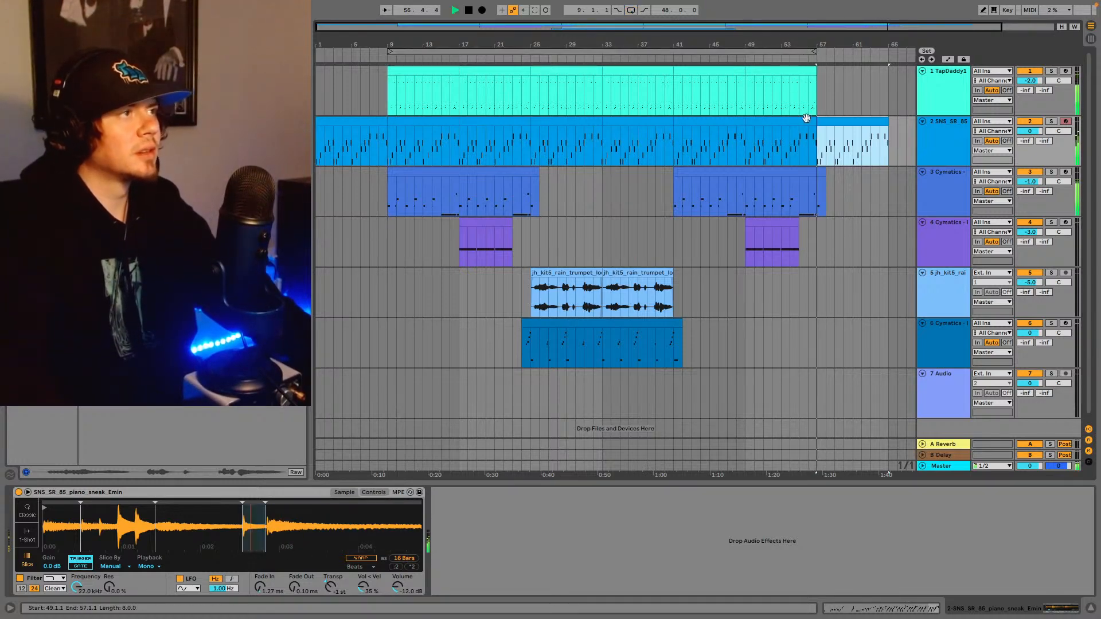
- Copy the last eight-bar drum clip to bar 57 and trim its start to bar 59
click(781, 70)
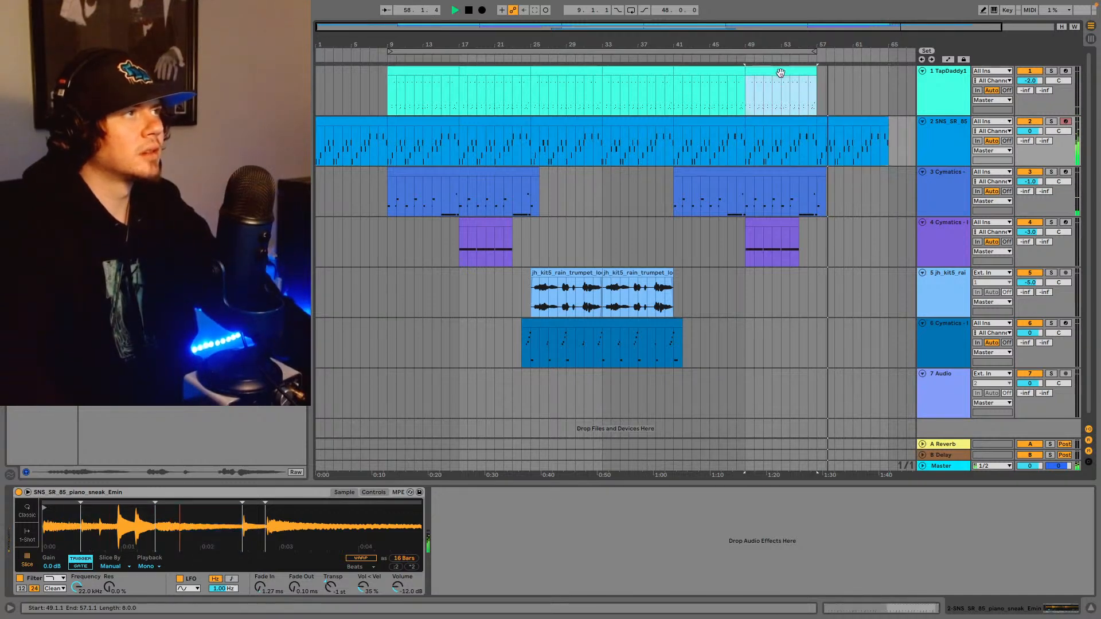
key(super+c)
click(818, 88)
key(super+v)
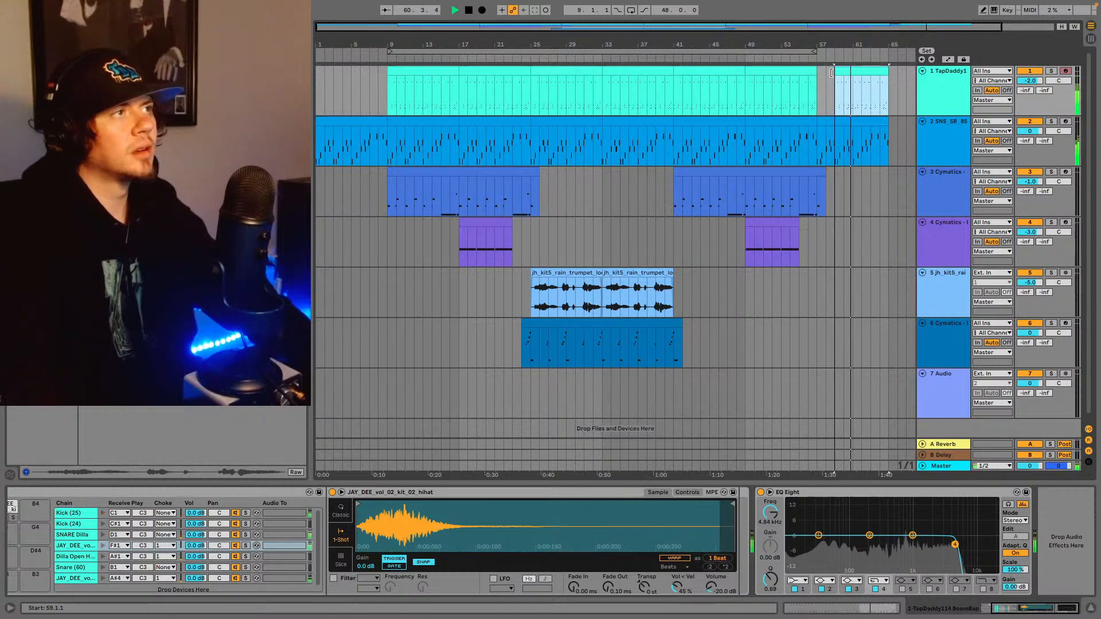
drag(820, 68, 833, 71)
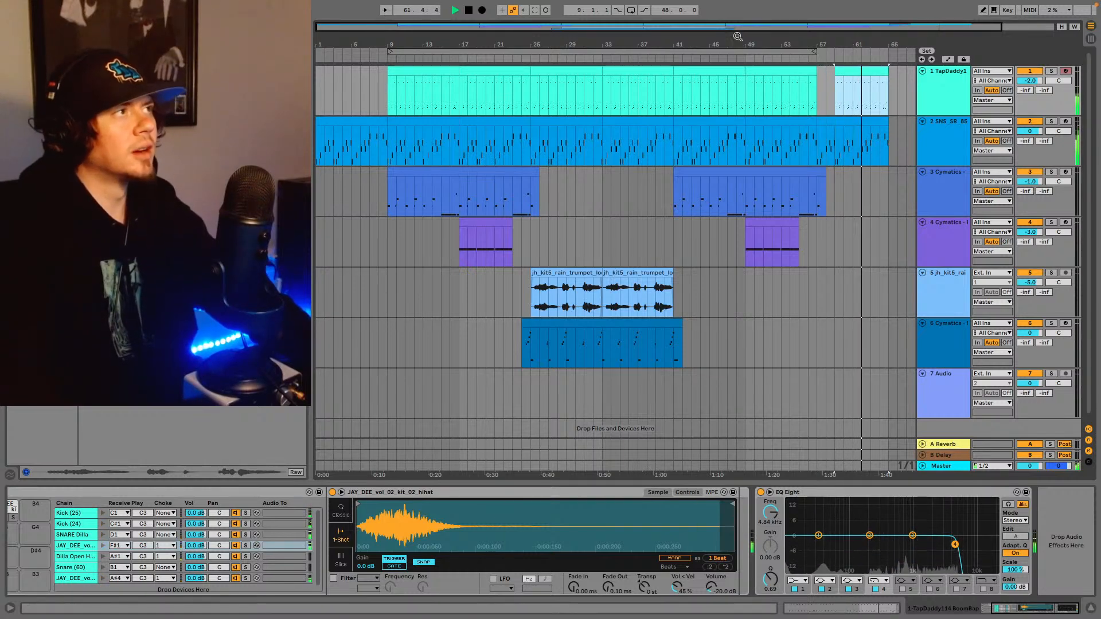
- Duplicate the eight-bar piano clip at bar 57 to bar 65 as an outro
drag(740, 33, 740, 27)
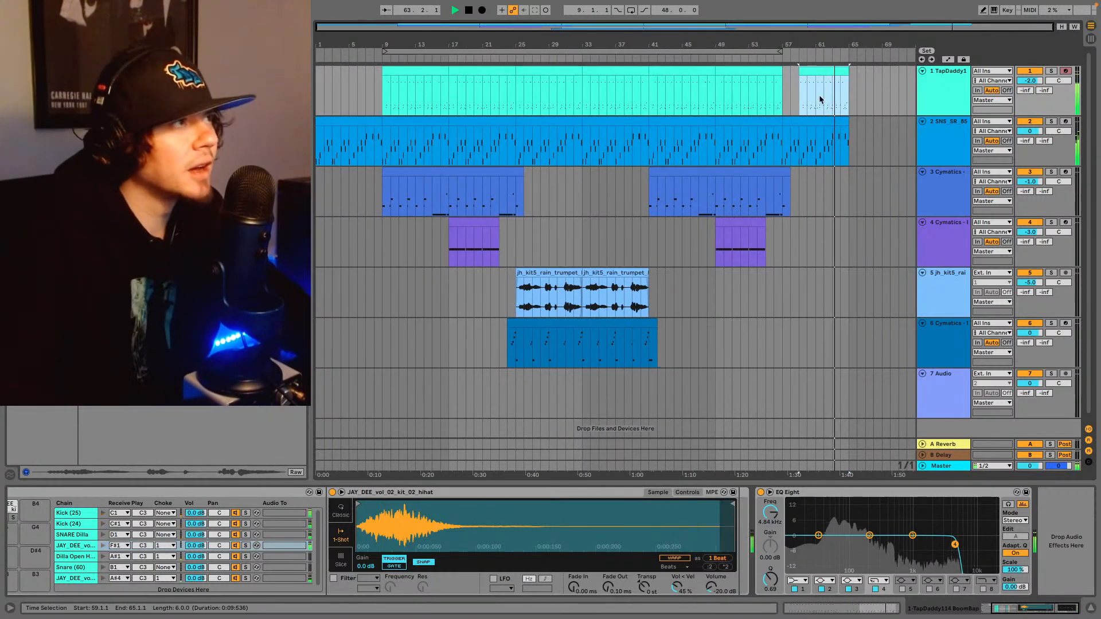
click(820, 122)
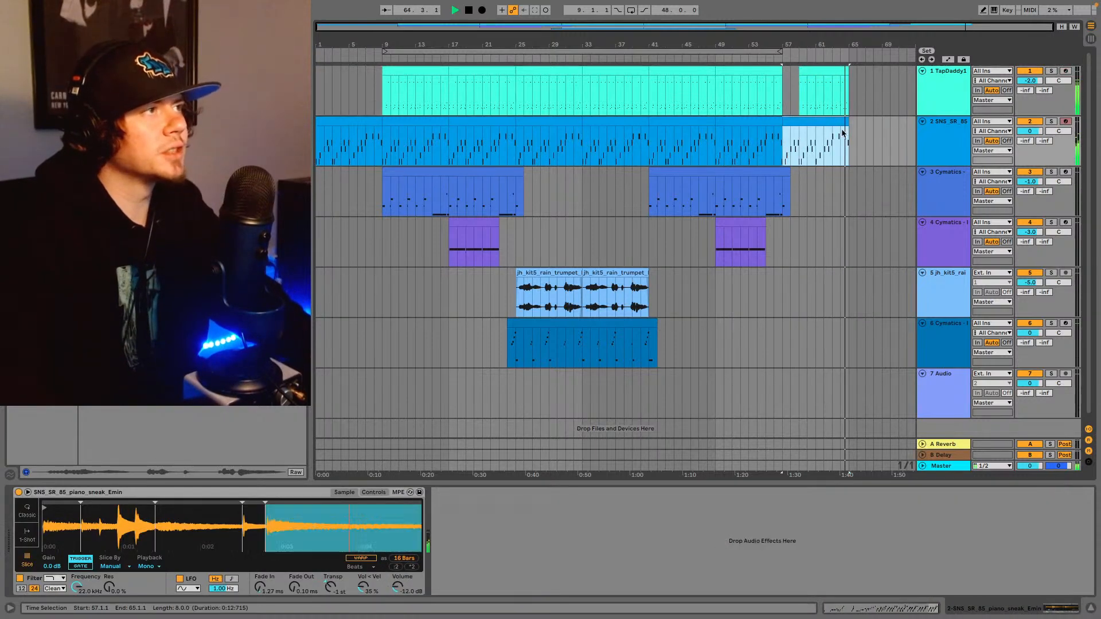
key(ctrl+d)
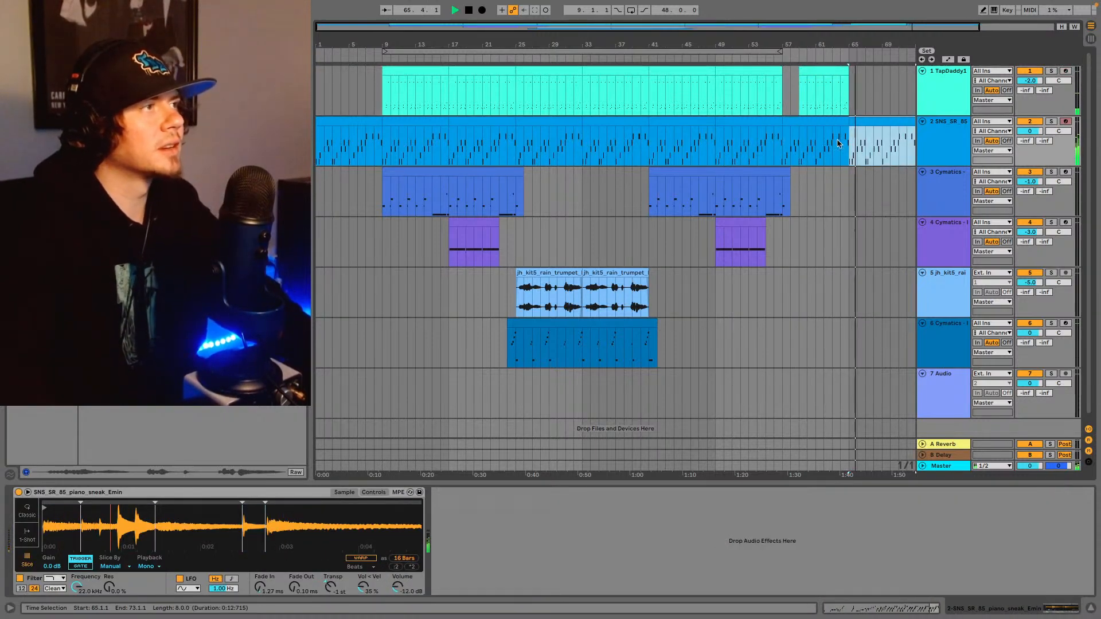
- Show the master track's volume automation and draw a fade-out from 0.0 dB at bar 65 to silence at bar 73
right_click(1025, 467)
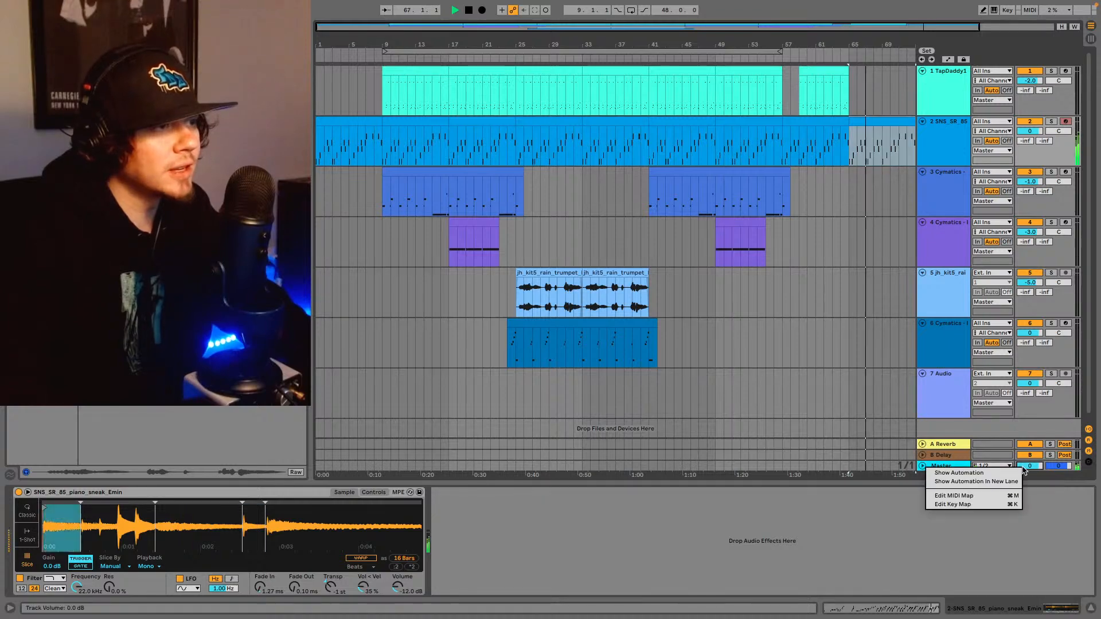
click(965, 474)
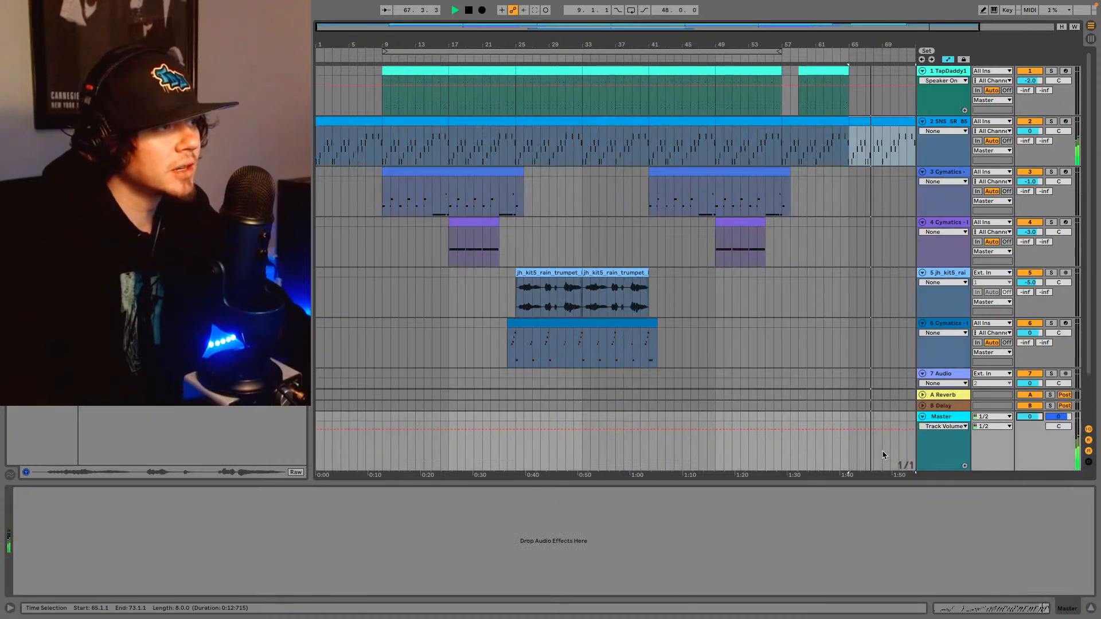
click(849, 430)
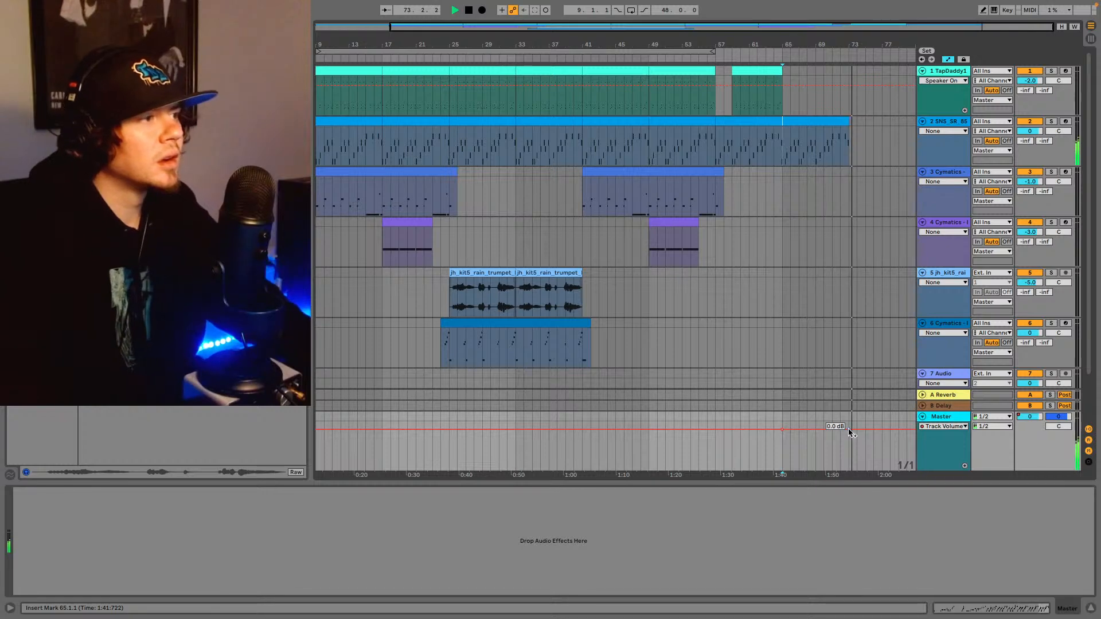
drag(852, 433, 849, 470)
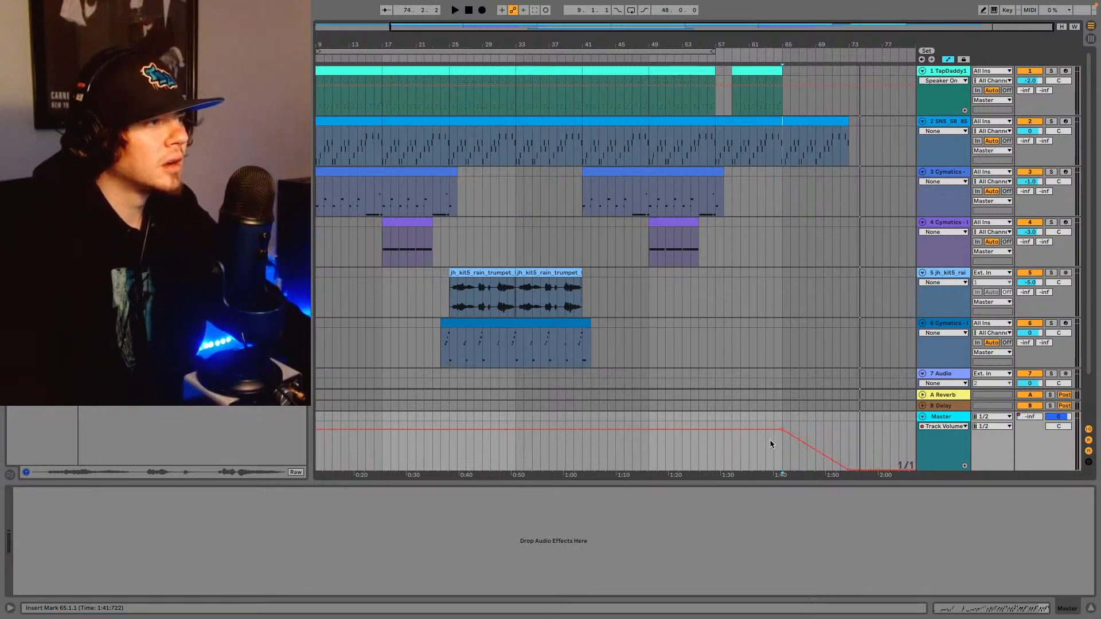
- Play the outro from bar 64 and shorten the master volume fade-out so it reaches silence at bar 69
click(774, 445)
key(space)
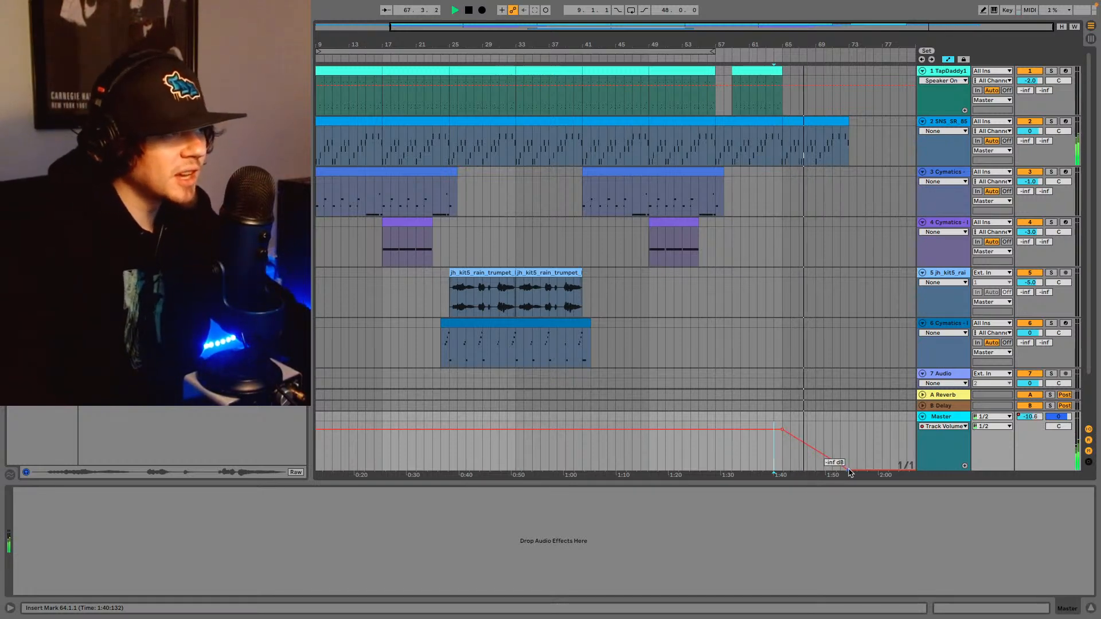
drag(850, 473, 812, 471)
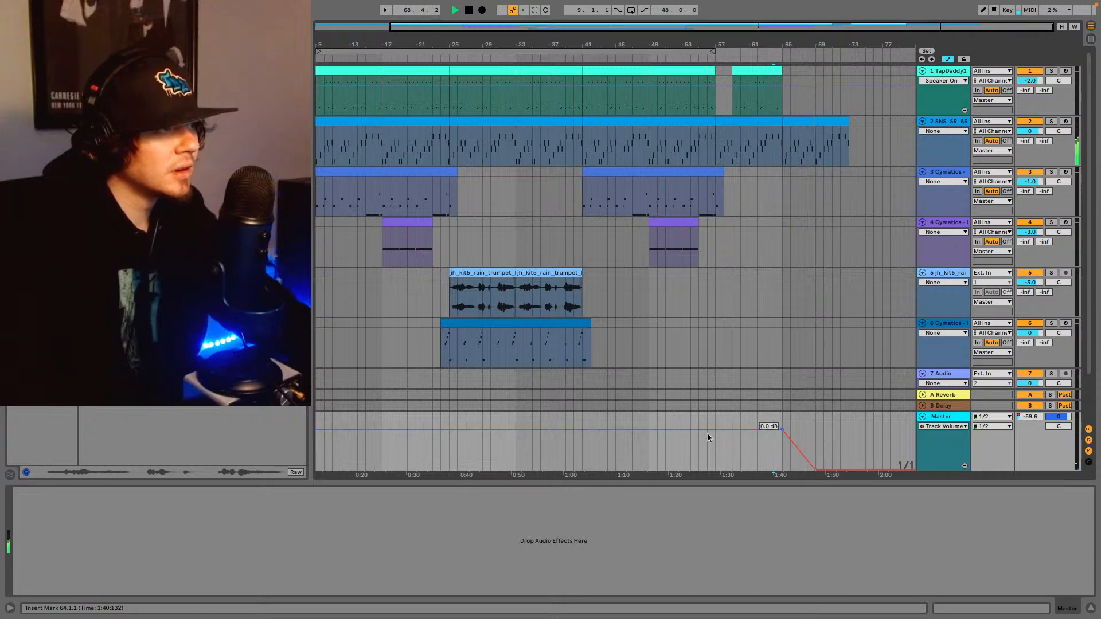
key(space)
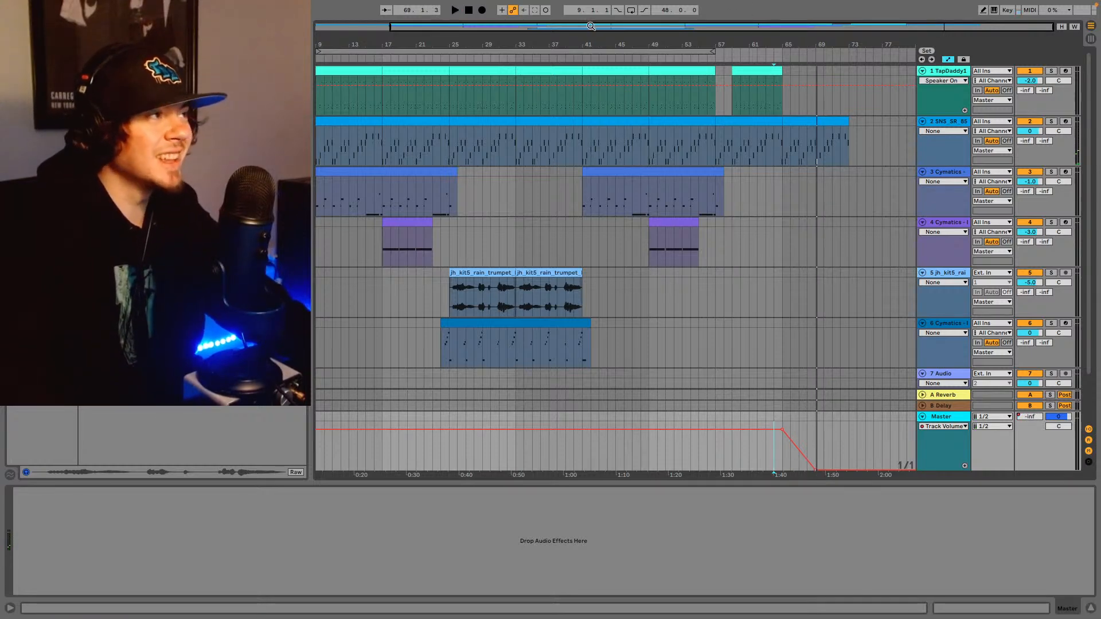
- Play the full arrangement from bar 1 and save the set as Song915 in the Song13 Project folder
drag(591, 26, 552, 35)
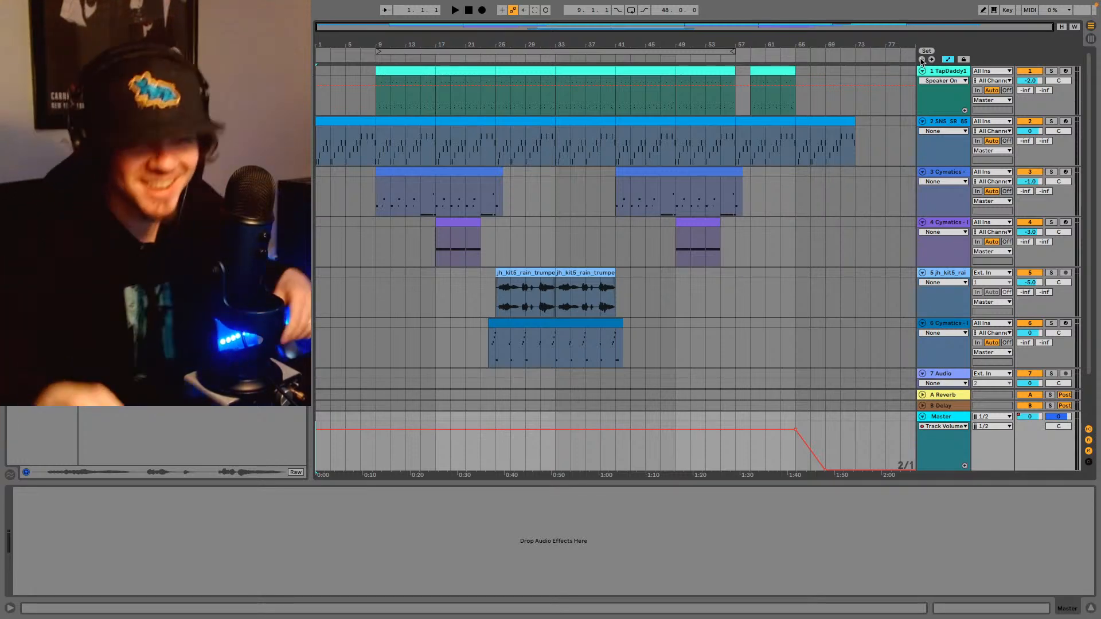
key(space)
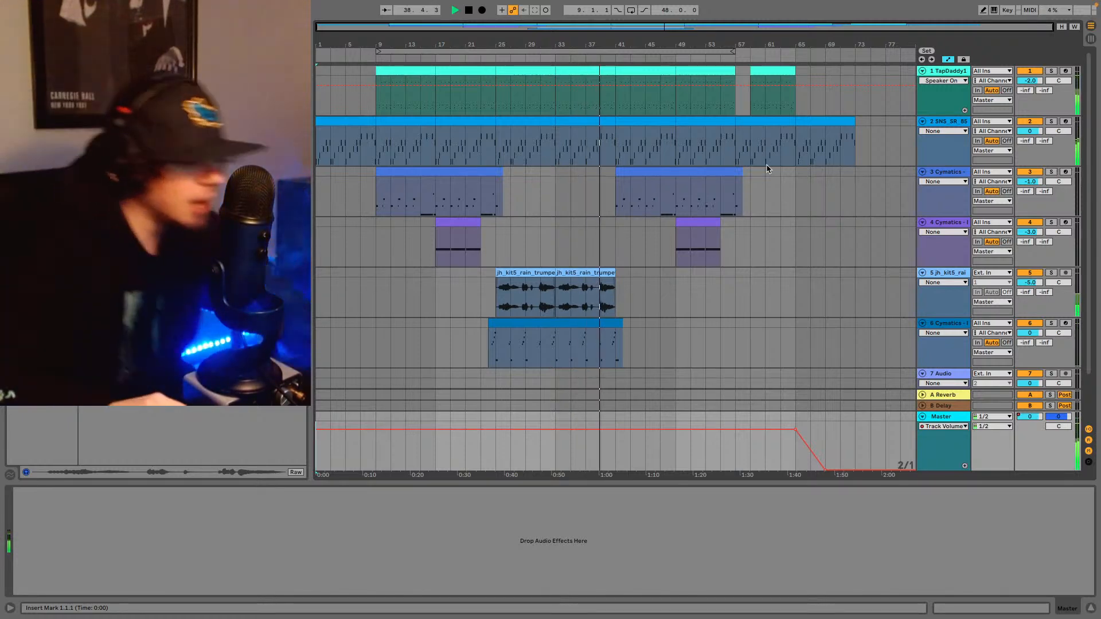
key(super+s)
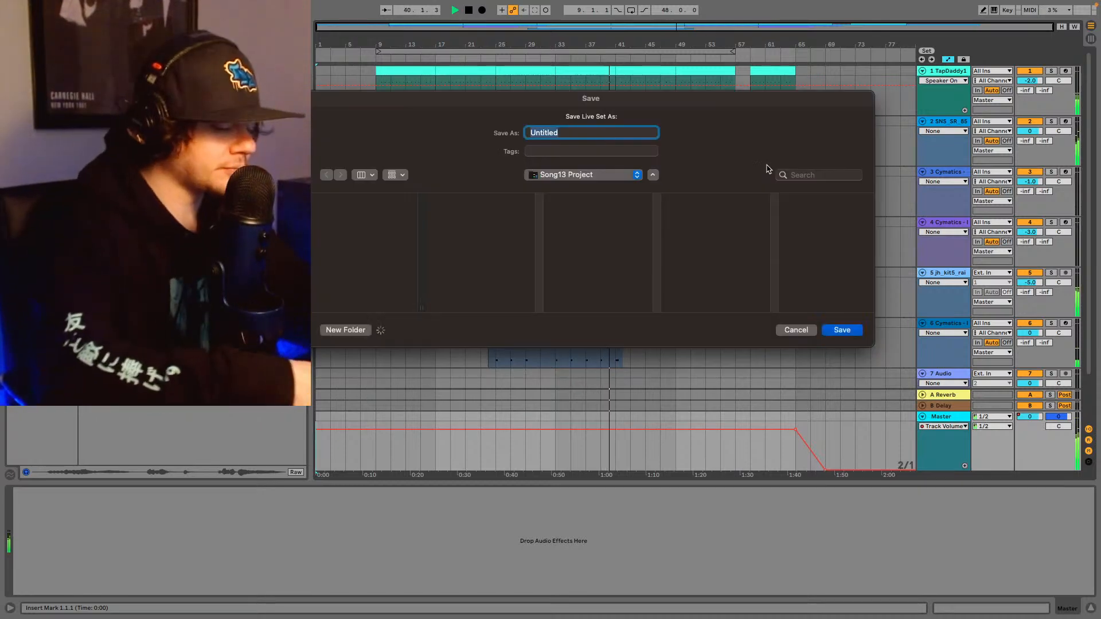
text(Song)
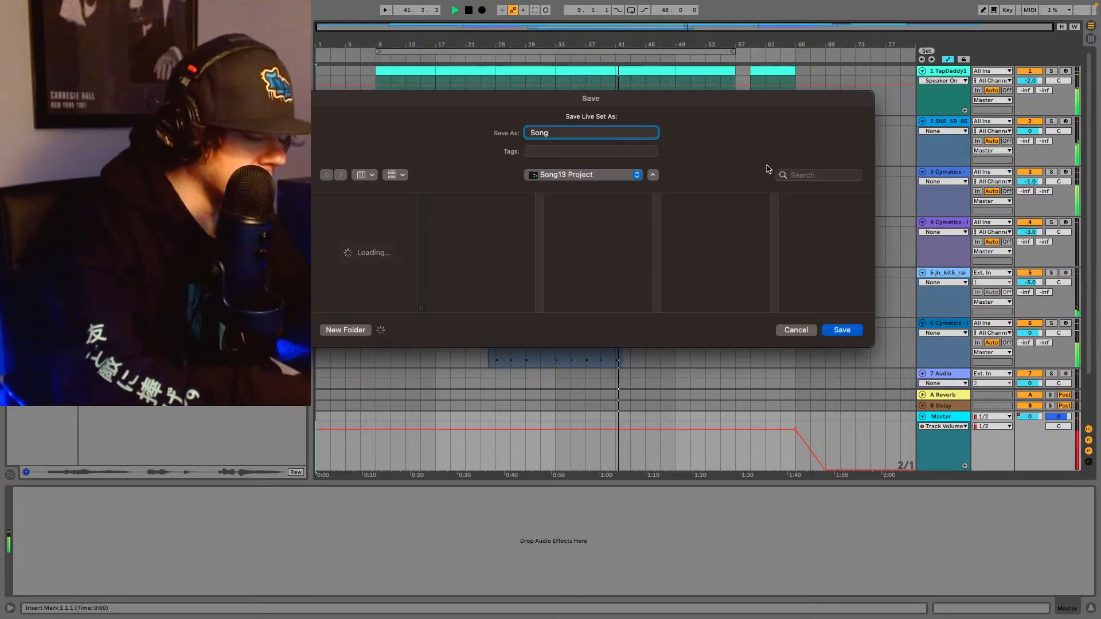
text(91)
text(5)
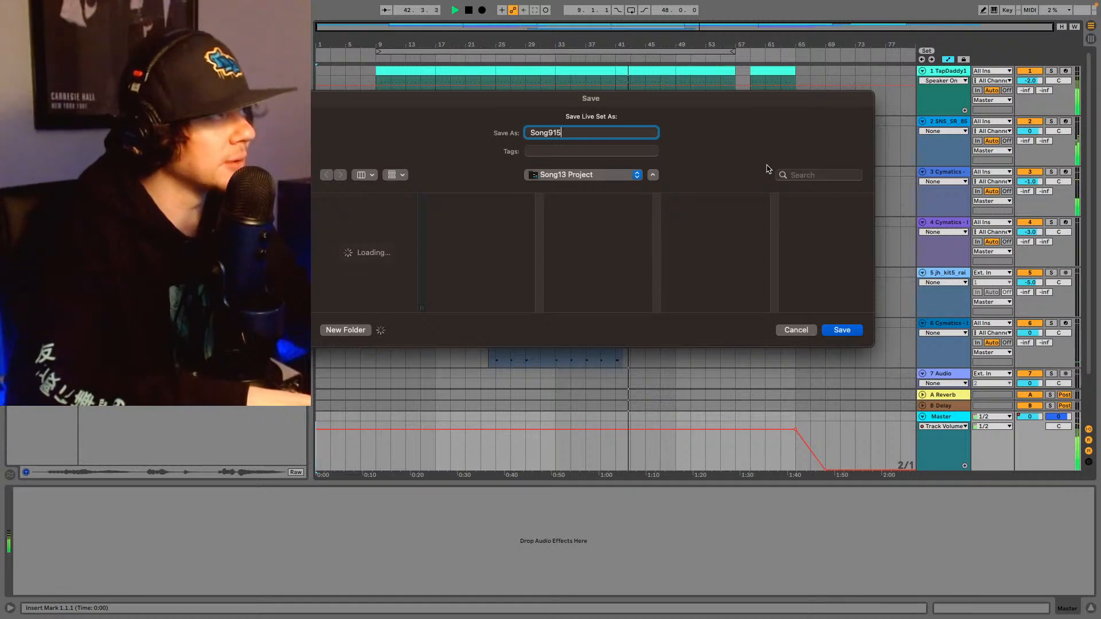
key(Return)
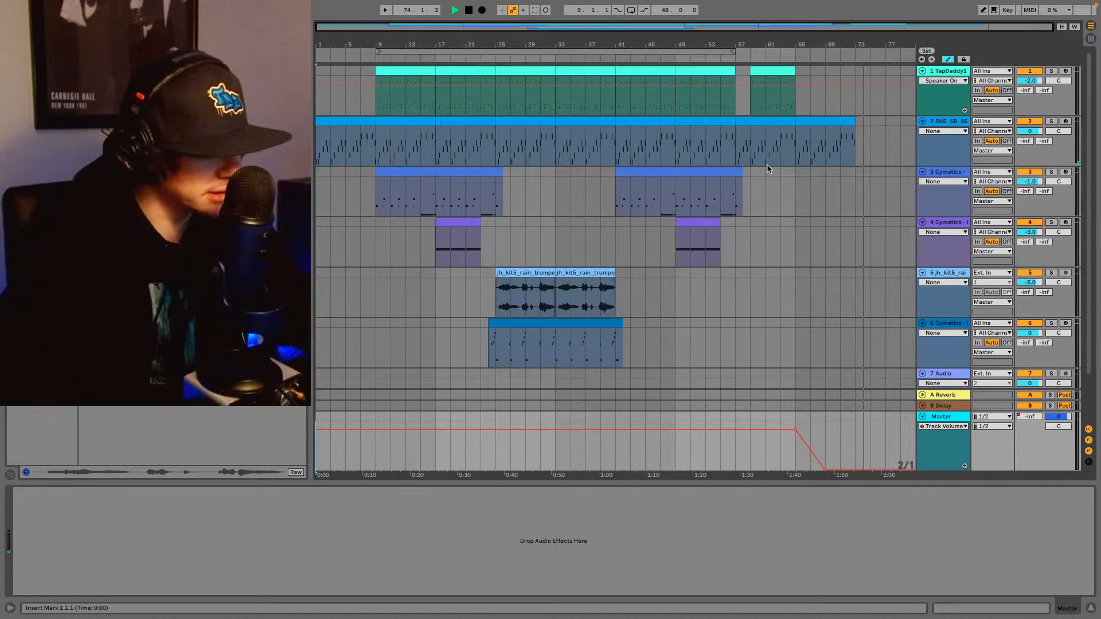
key(space)
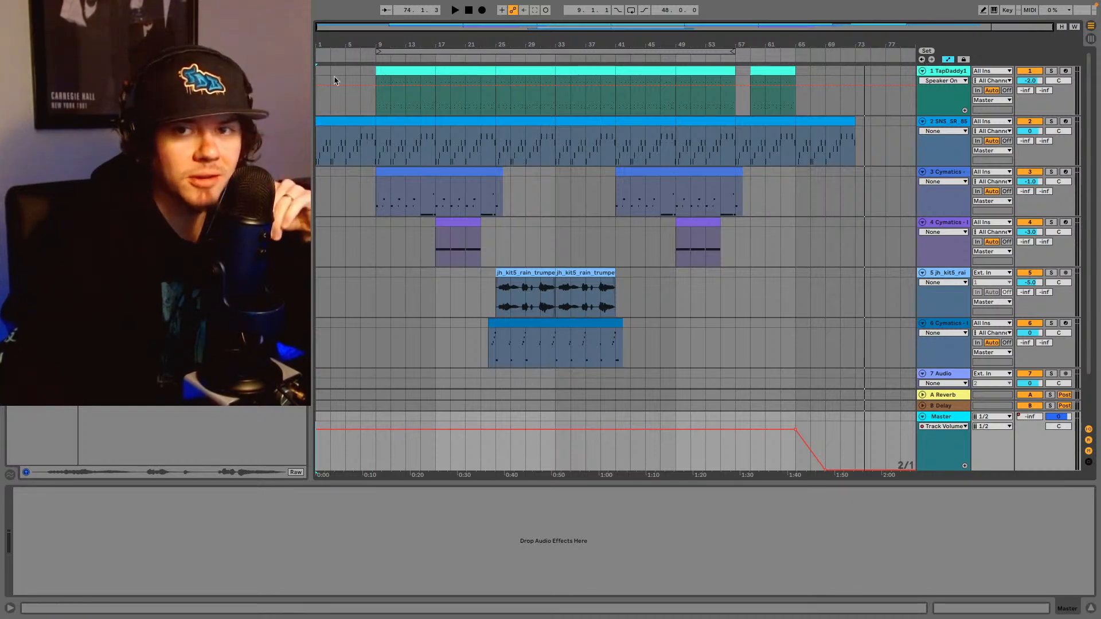
- Open the recent set Song913 and play it from the start while reviewing all its tracks
mouse_move(69, 2)
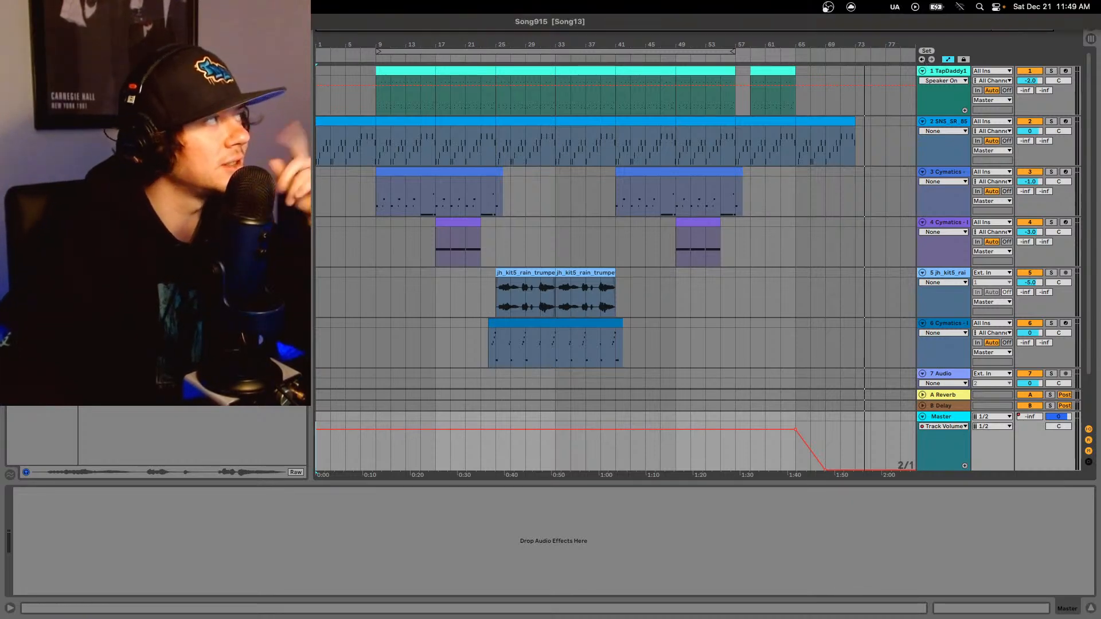
mouse_move(103, 48)
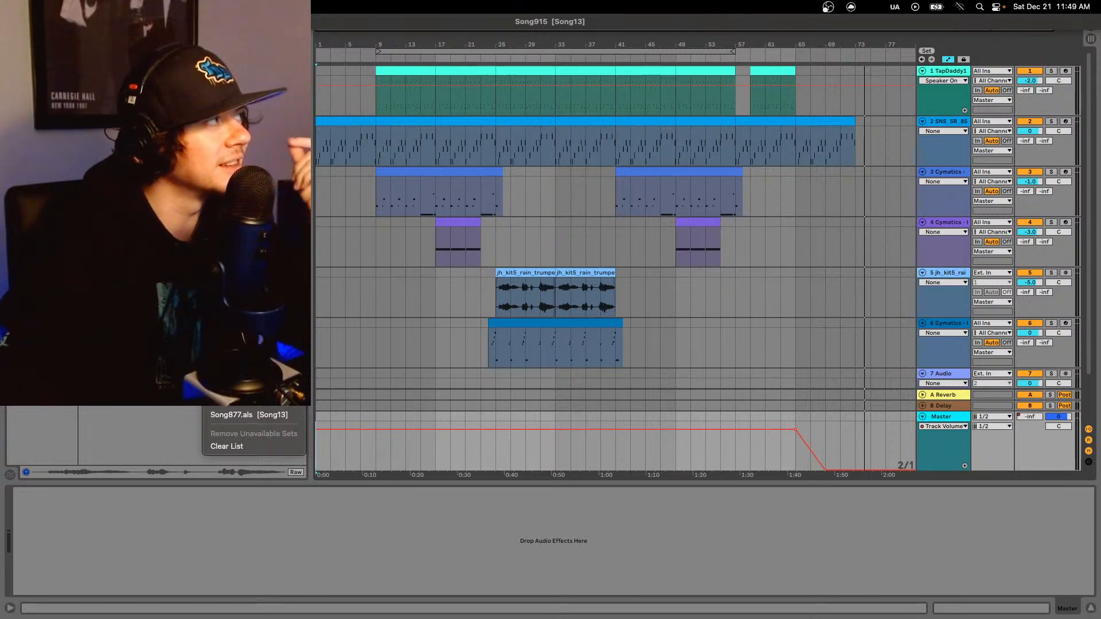
click(249, 415)
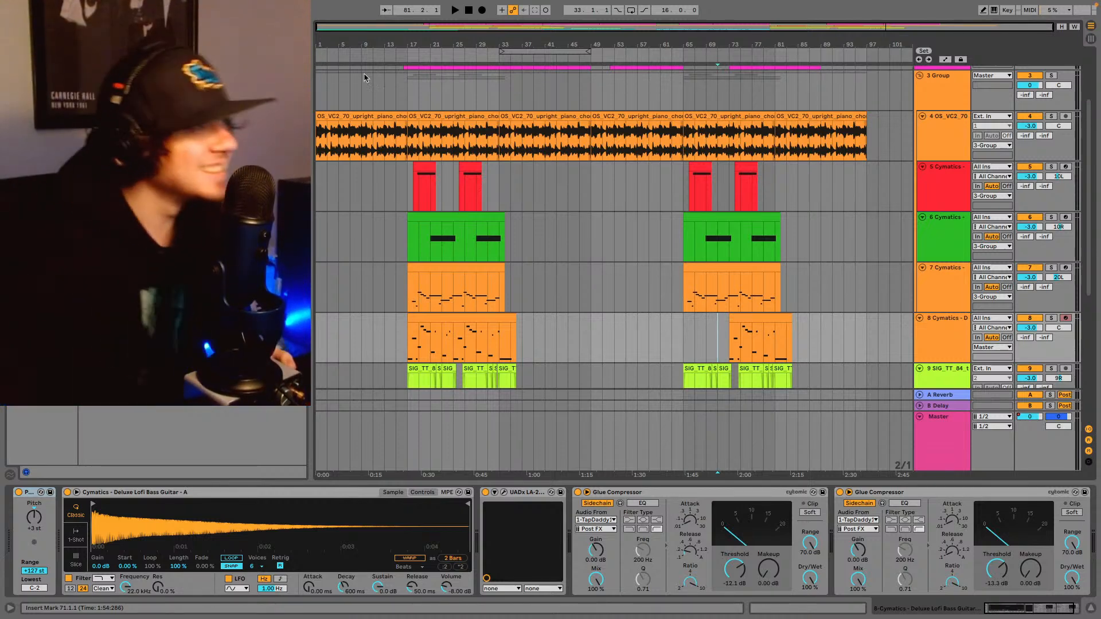
scroll(912, 144, up, 3)
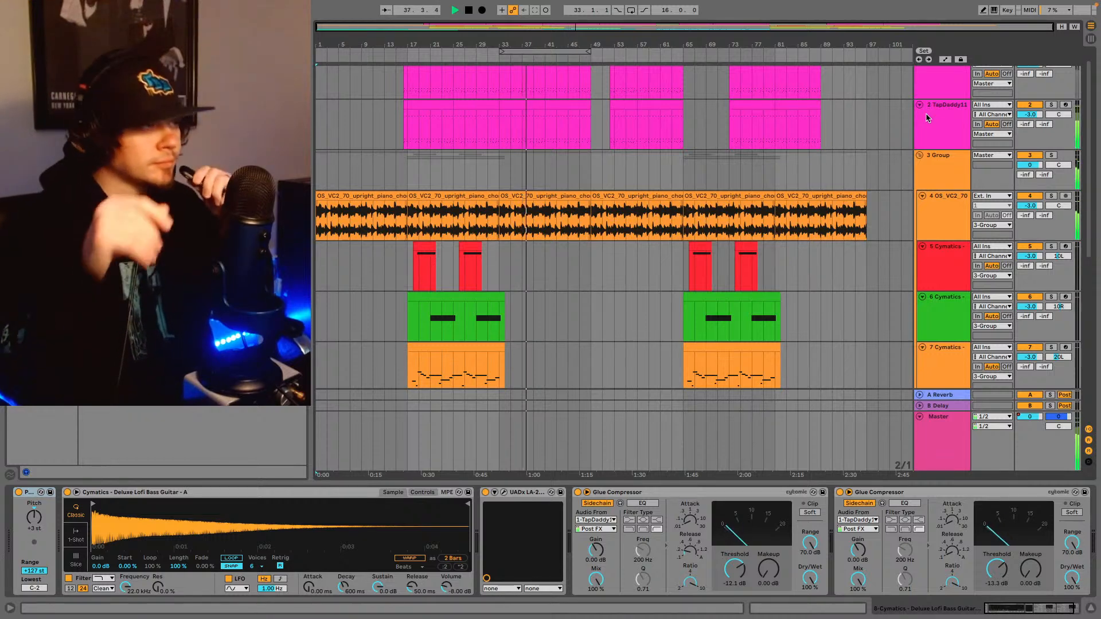
scroll(760, 308, down, 5)
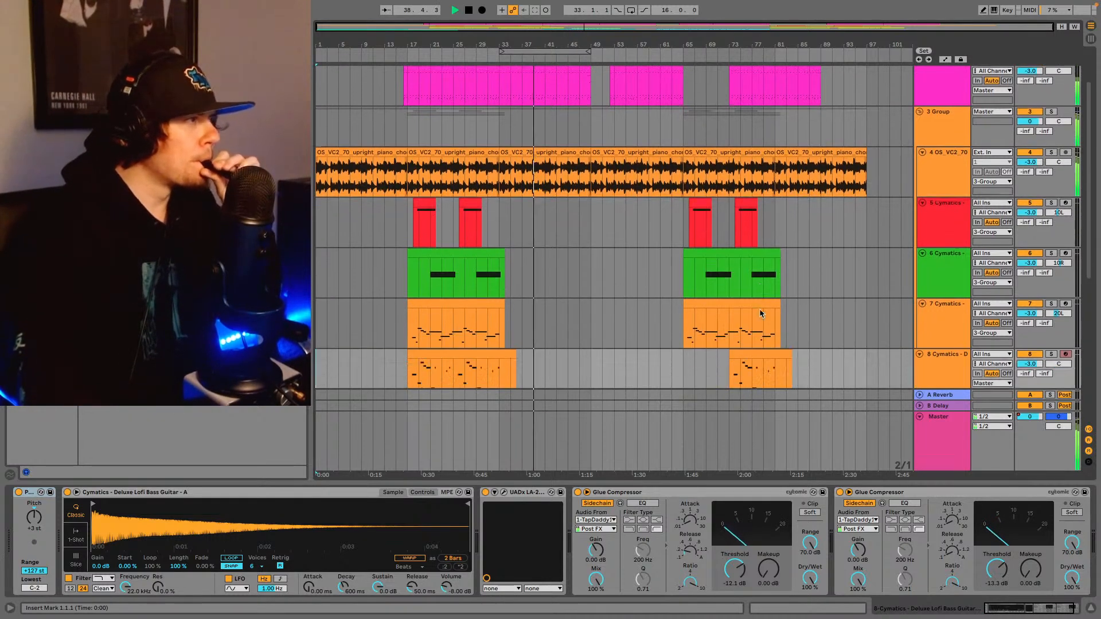
scroll(734, 310, down, 4)
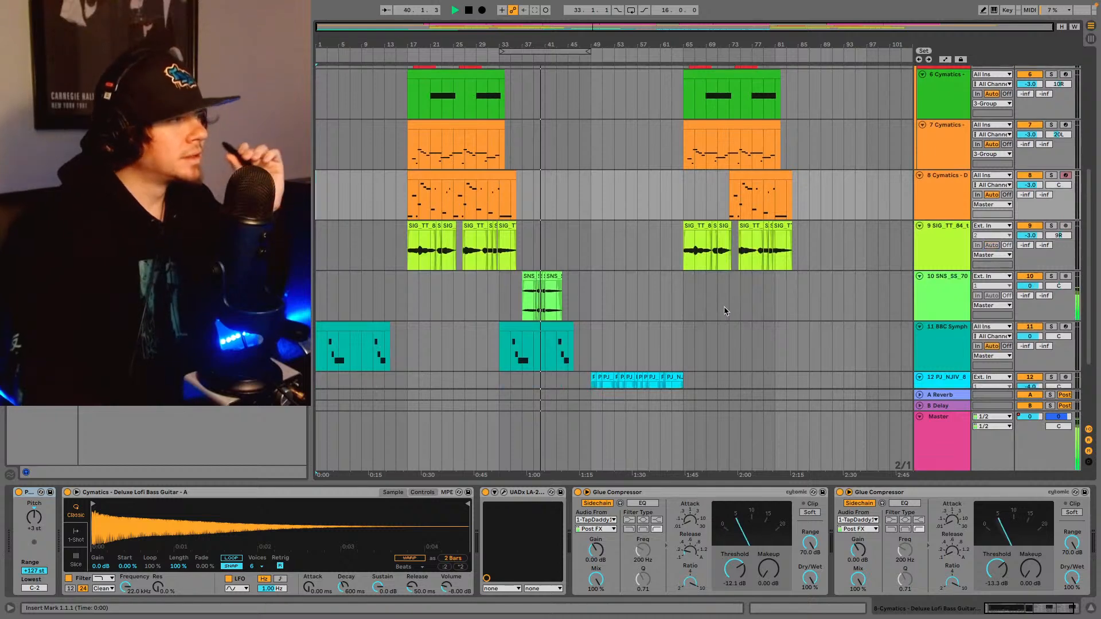
scroll(726, 304, down, 3)
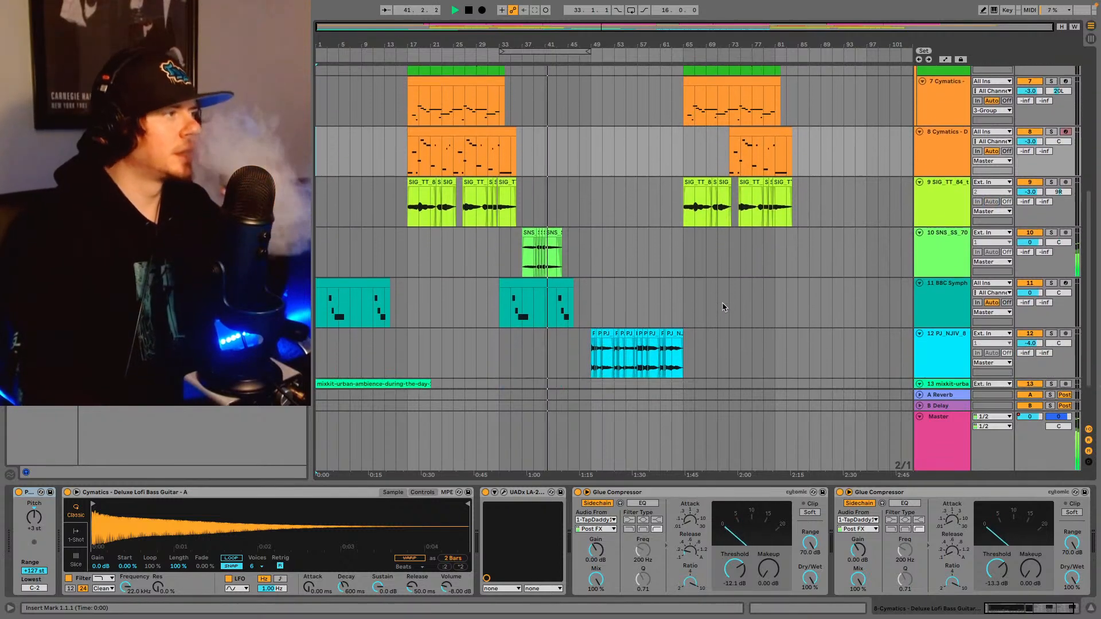
scroll(780, 240, down, 1)
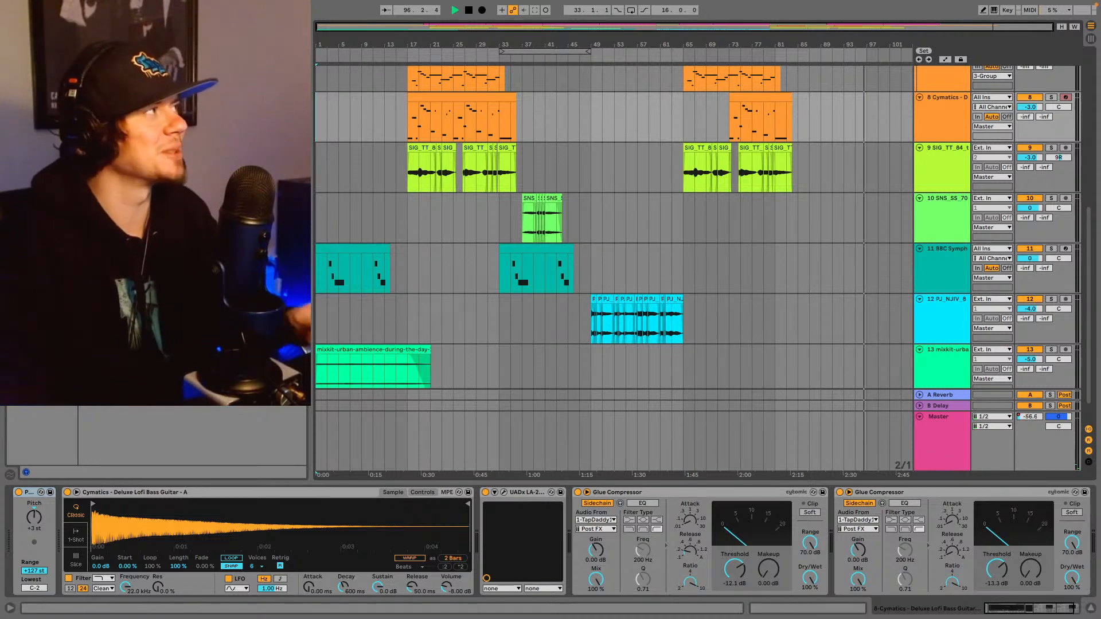
- Open the recent set Song914 to play back its arrangement
click(60, 7)
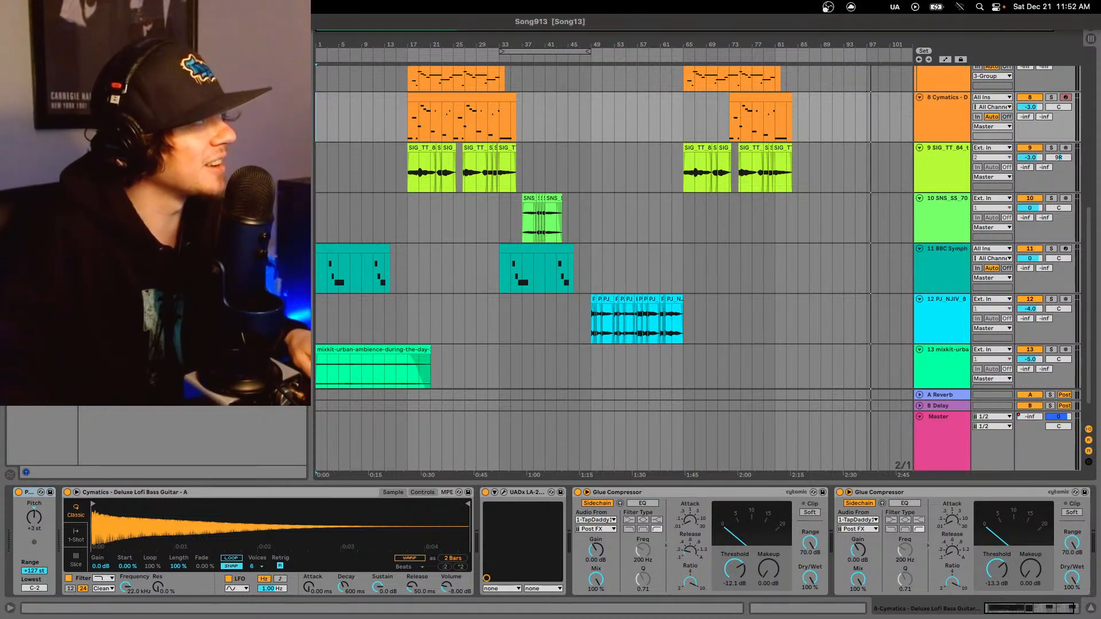
mouse_move(86, 47)
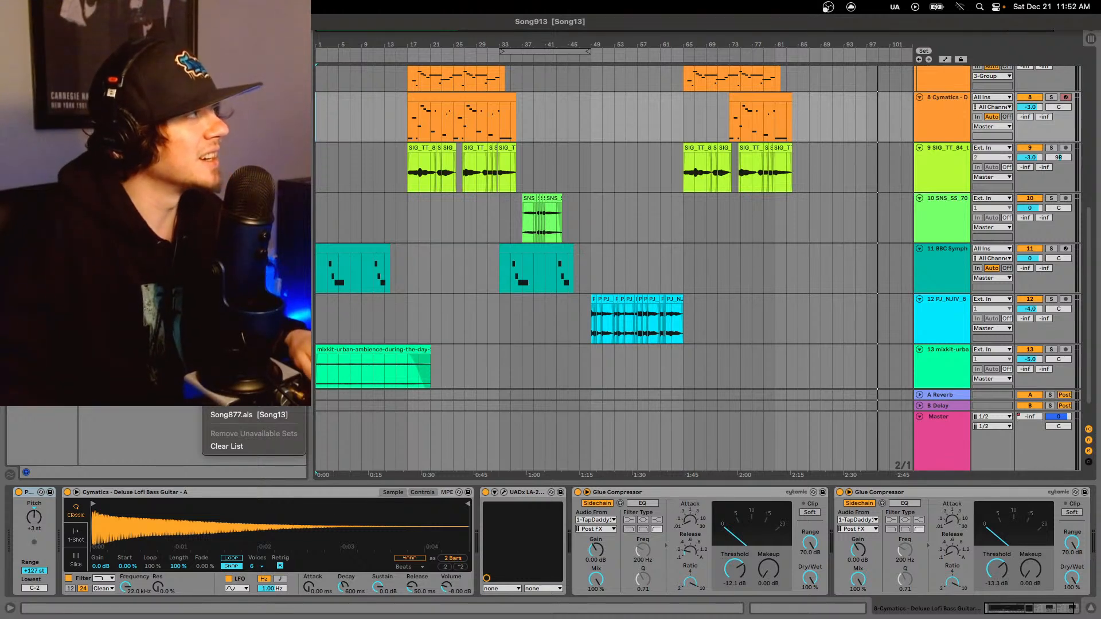
click(248, 415)
click(639, 326)
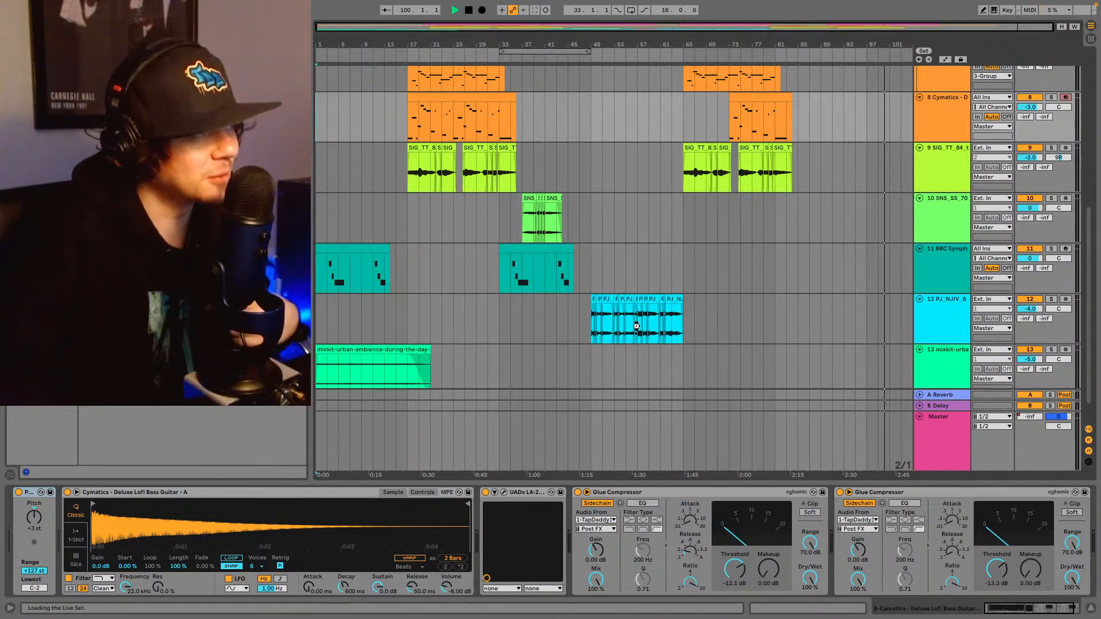
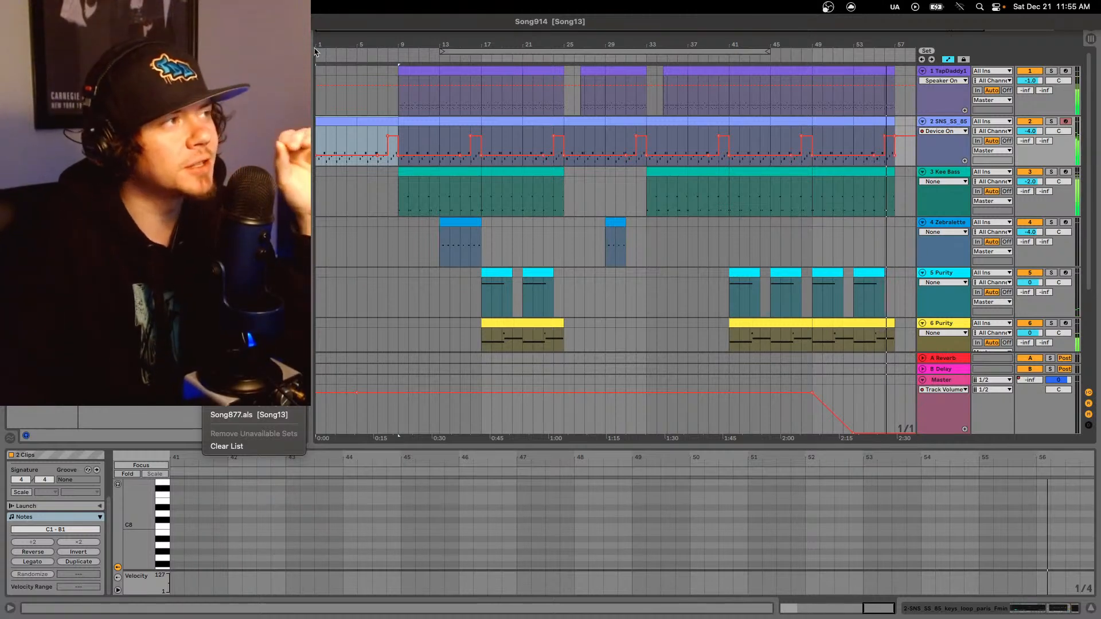
- Reopen the Song915 set from the recently used sets
click(762, 24)
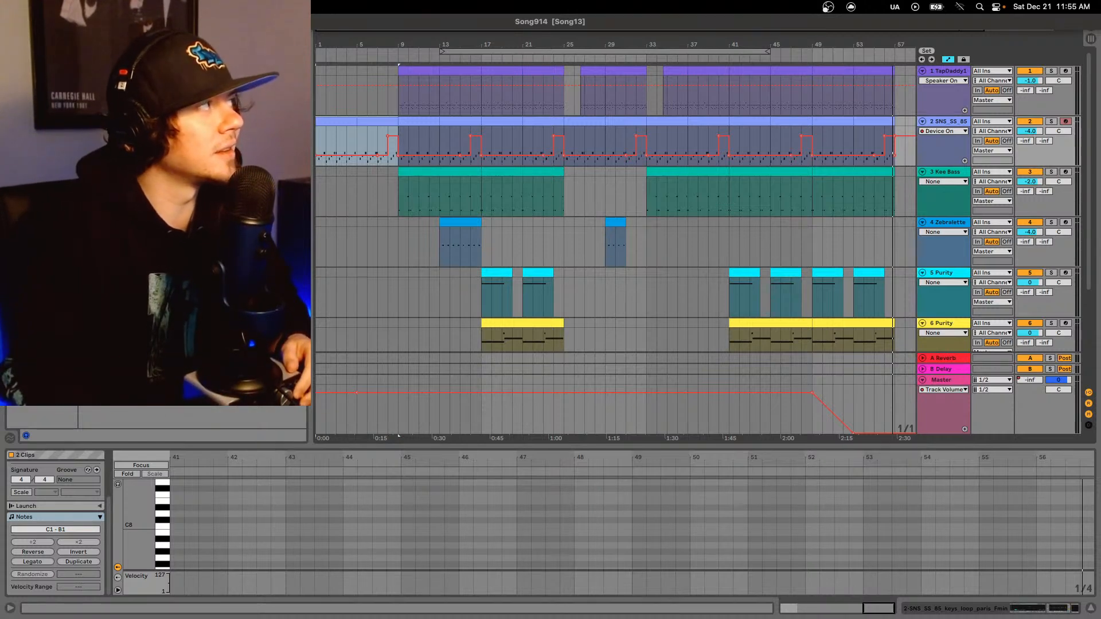
mouse_move(104, 48)
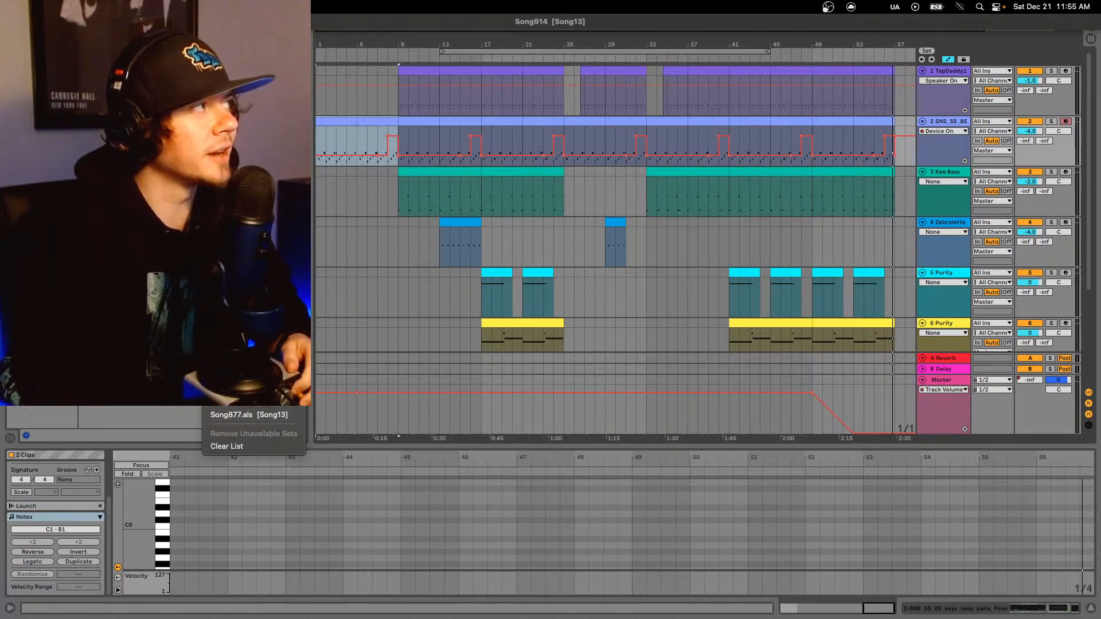
click(250, 143)
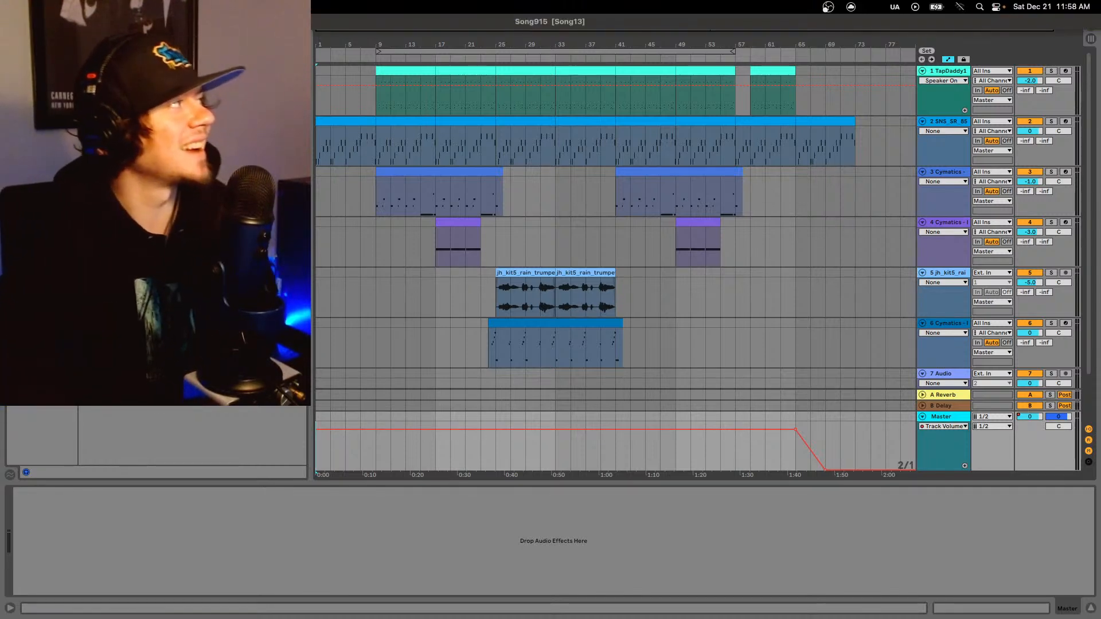
- Switch to Spotify to browse TapDaddy's artist page and discography, and return to the Song915 set in full screen
click(31, 22)
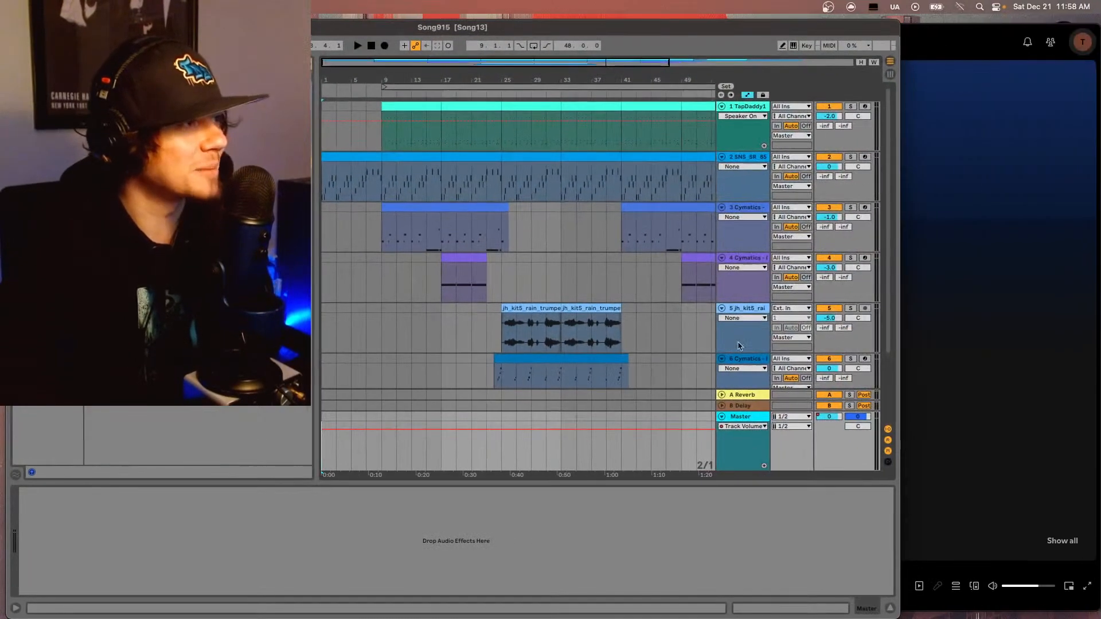
click(1002, 268)
drag(837, 55, 825, 59)
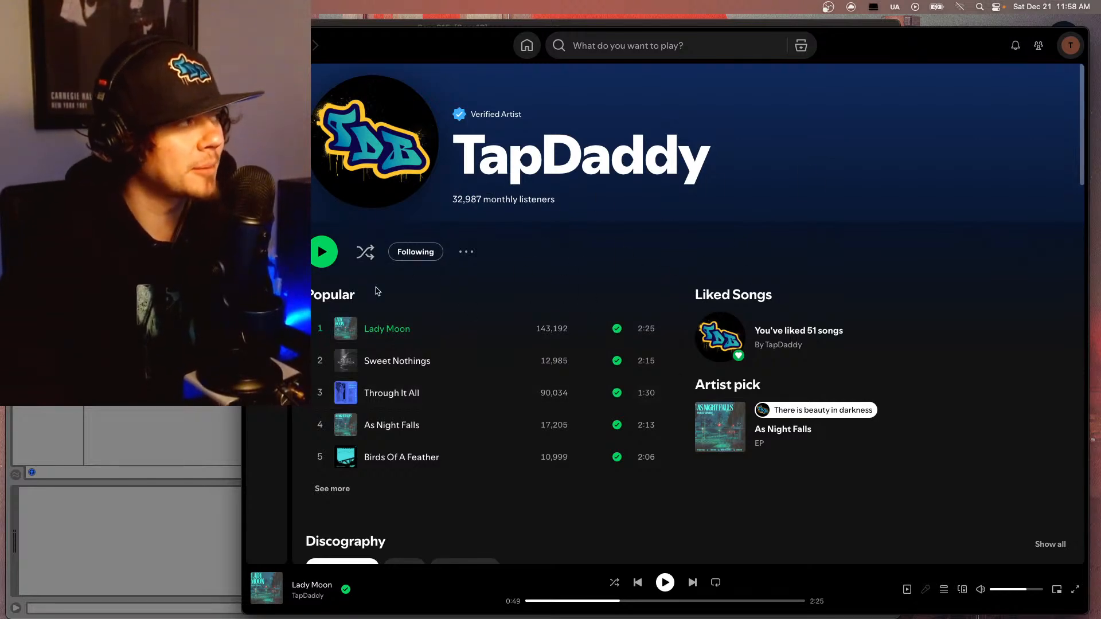
scroll(502, 476, down, 5)
scroll(494, 429, down, 5)
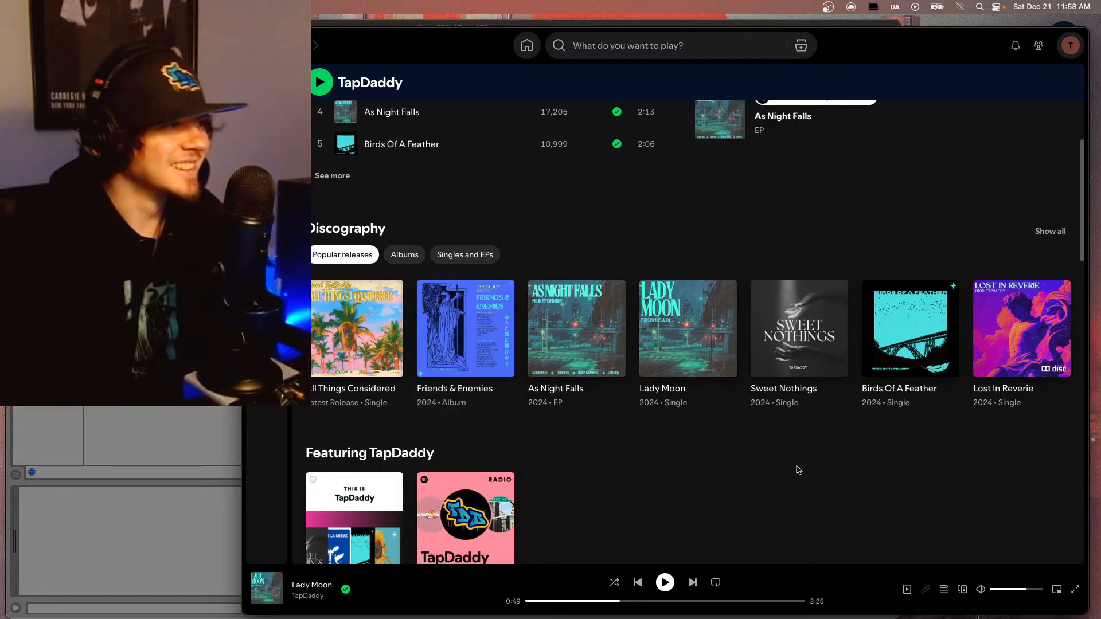
scroll(798, 471, up, 10)
key(super+Tab)
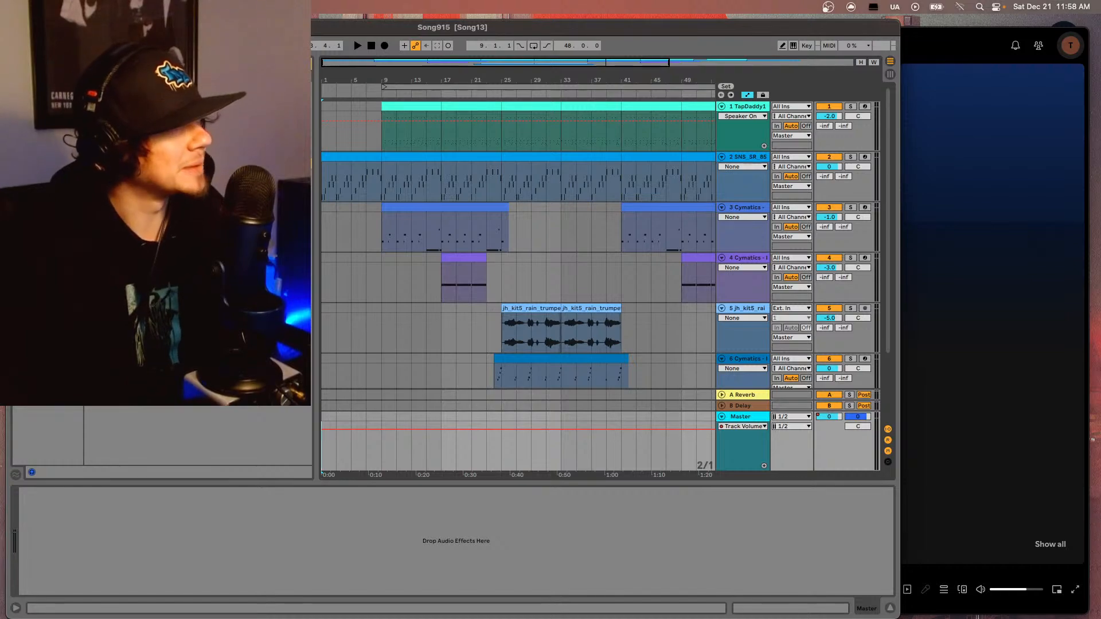
key(ctrl+super+f)
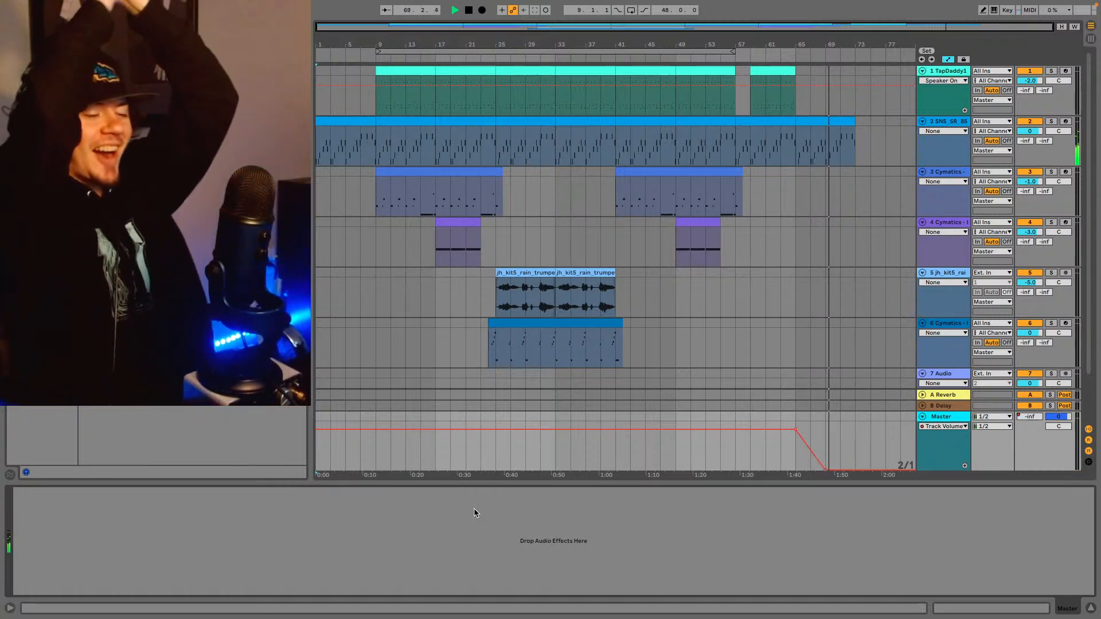
- Take the Live set out of full screen and switch to Spotify, moving the TapDaddy artist page window slightly up
mouse_move(35, 1)
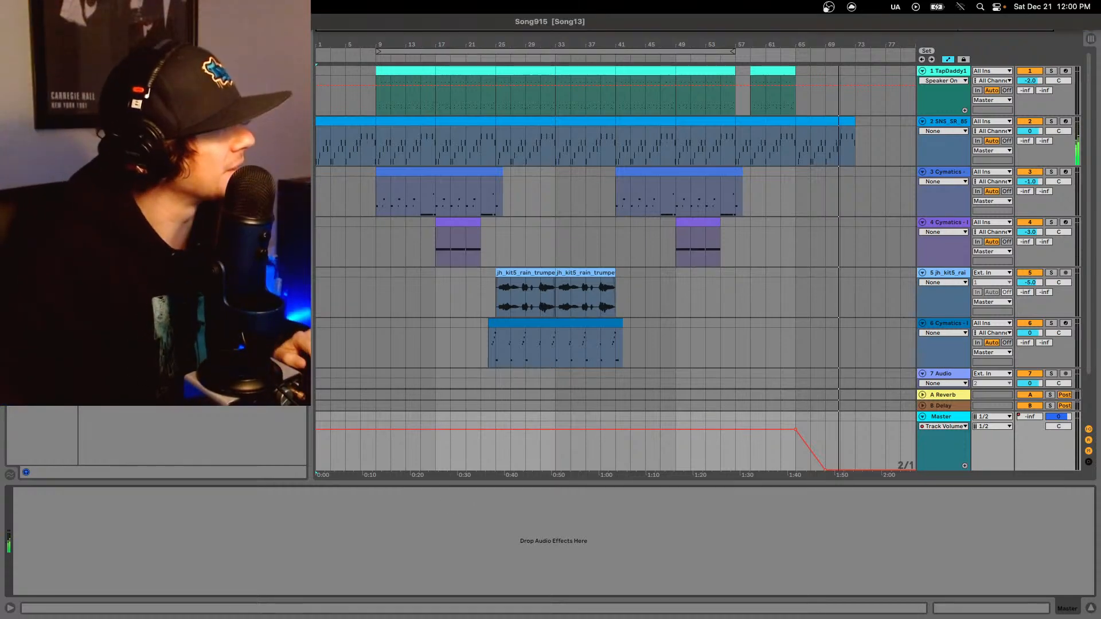
click(34, 21)
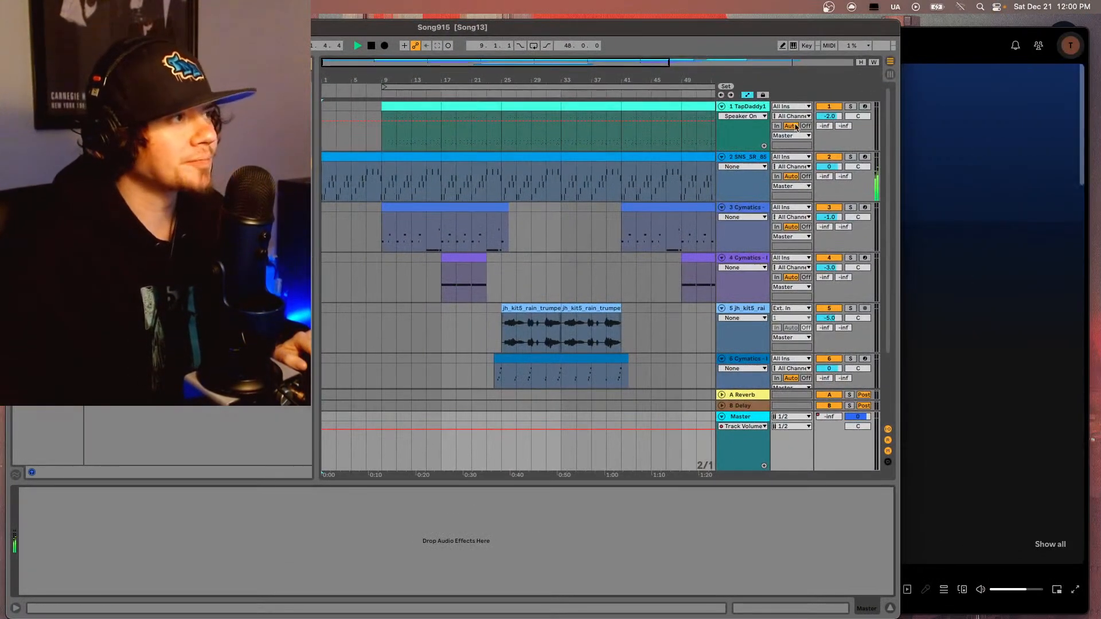
click(980, 142)
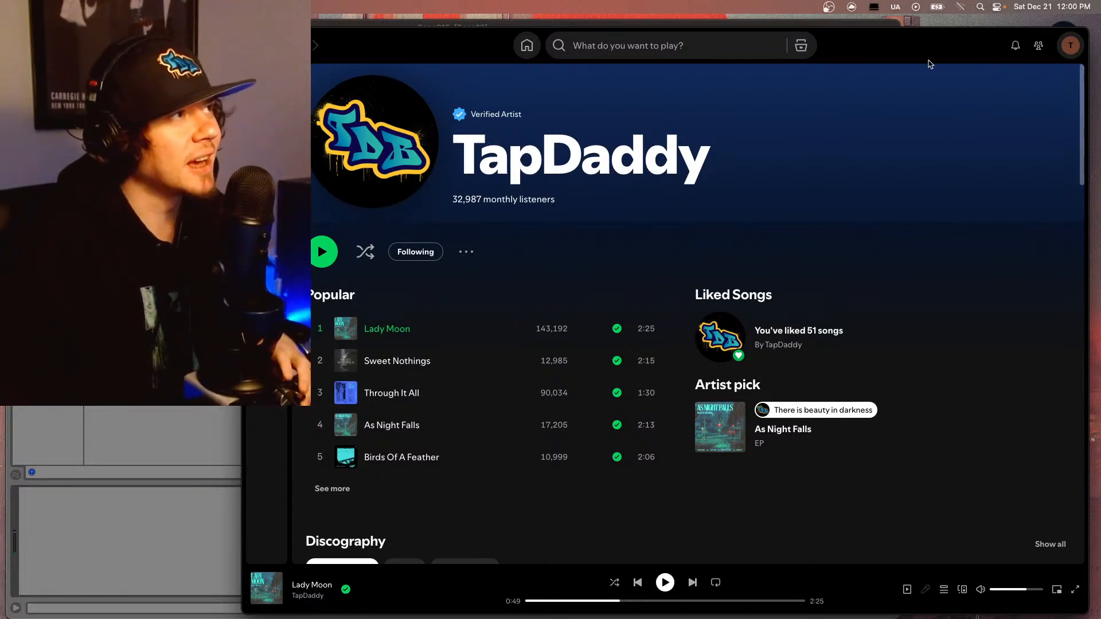
drag(930, 64, 940, 41)
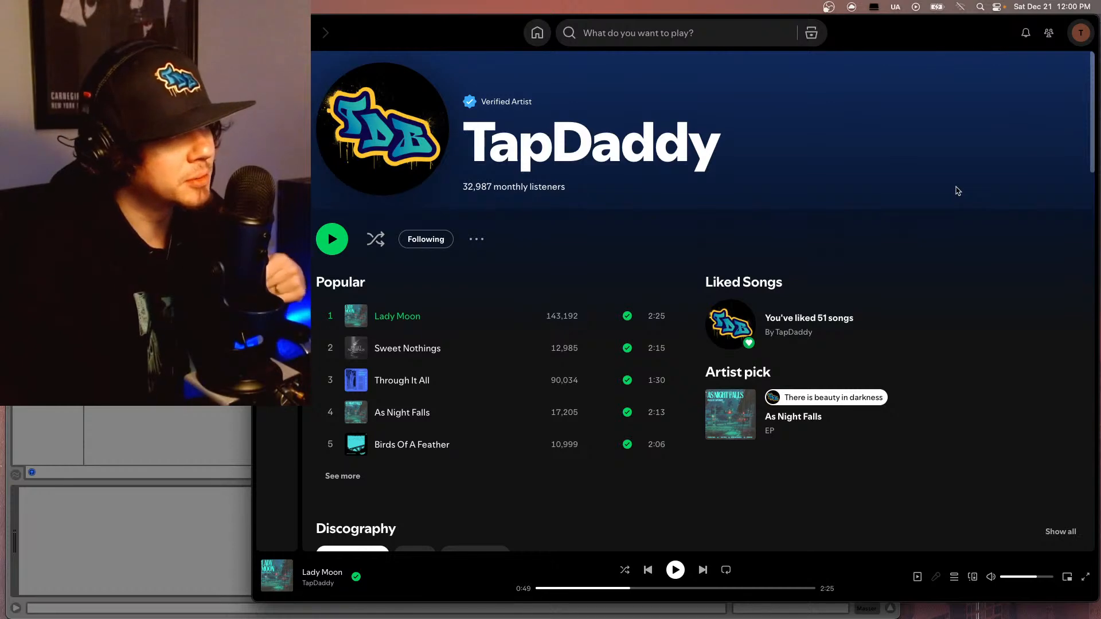
mouse_move(911, 617)
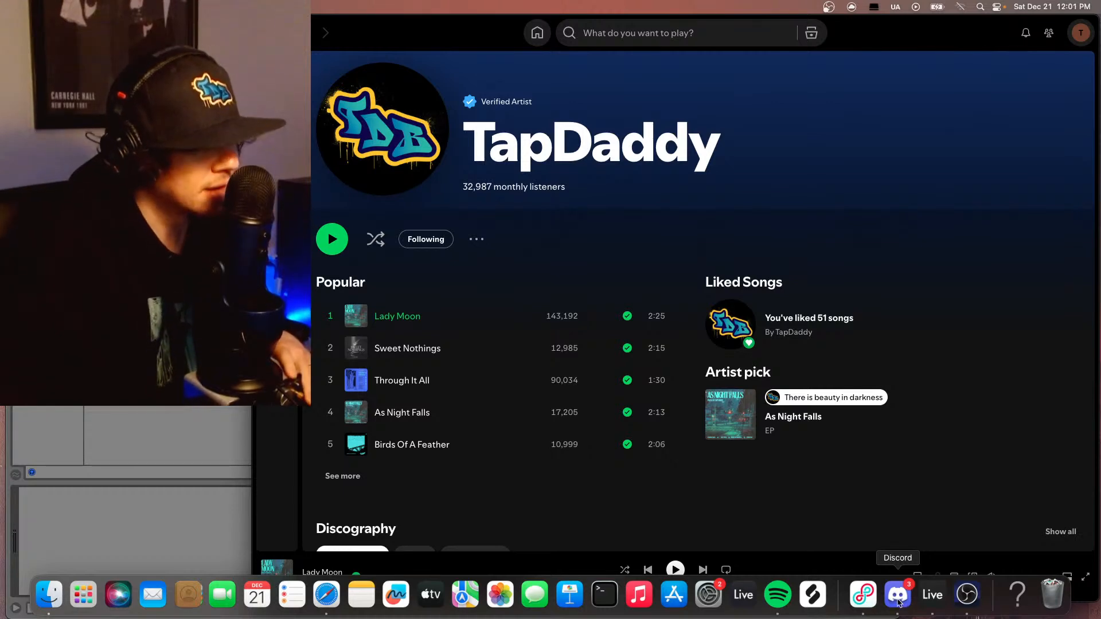
- Switch to Discord, decline the new audio input device, and open the beat-battle-submissions channel
click(899, 596)
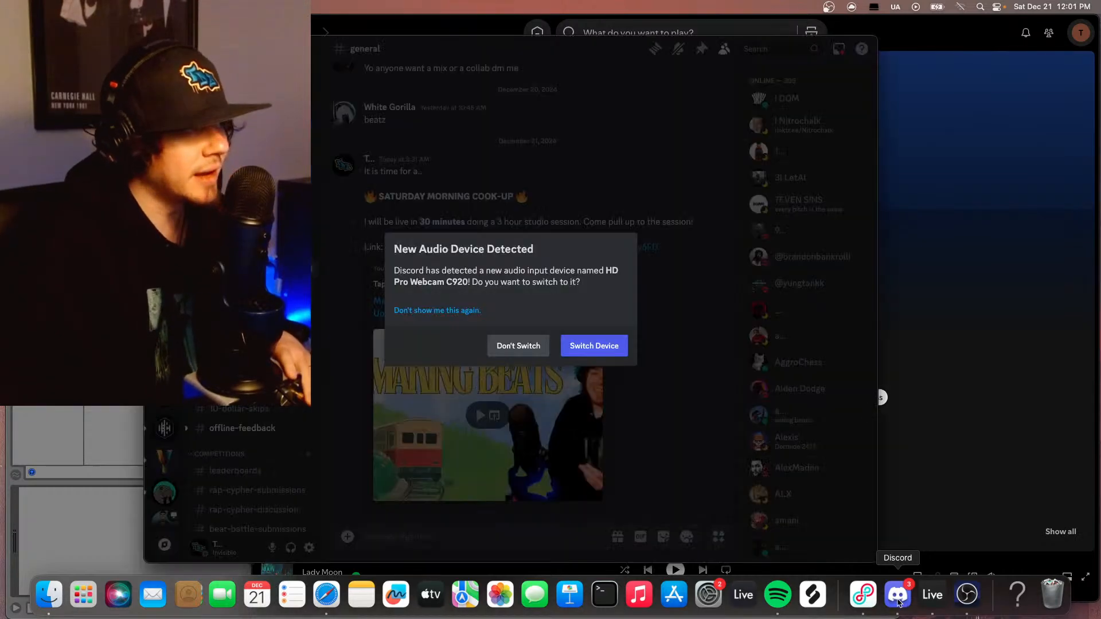
click(521, 346)
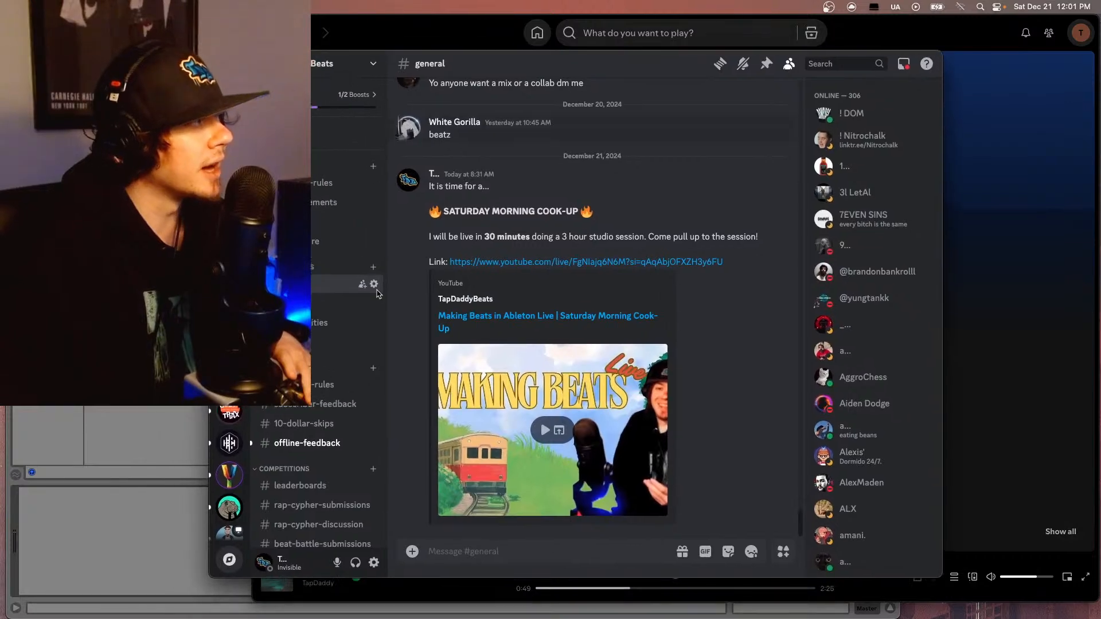
scroll(319, 427, down, 5)
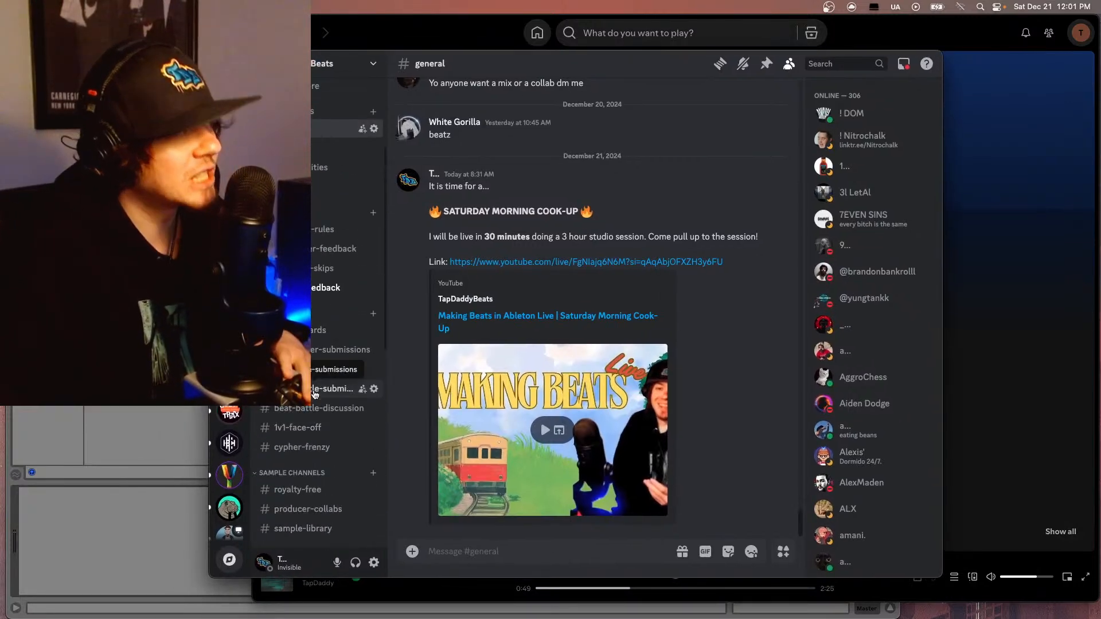
click(314, 393)
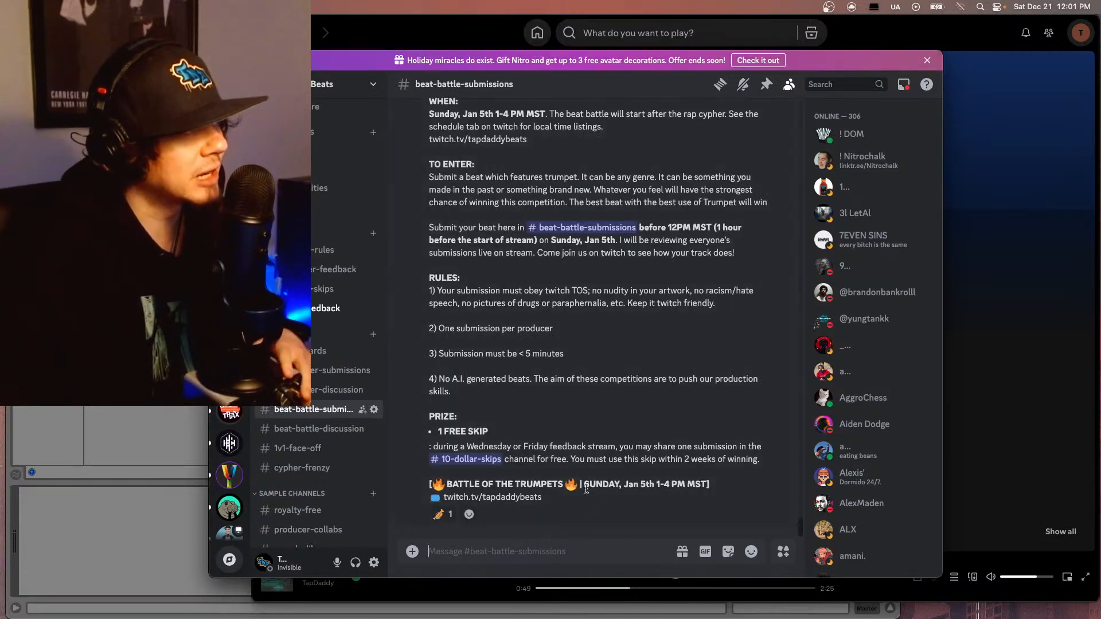
- Read through the Battle of the Trumpets announcement, including its date, entry requirements, rules and prize
scroll(597, 476, up, 2)
scroll(596, 480, up, 1)
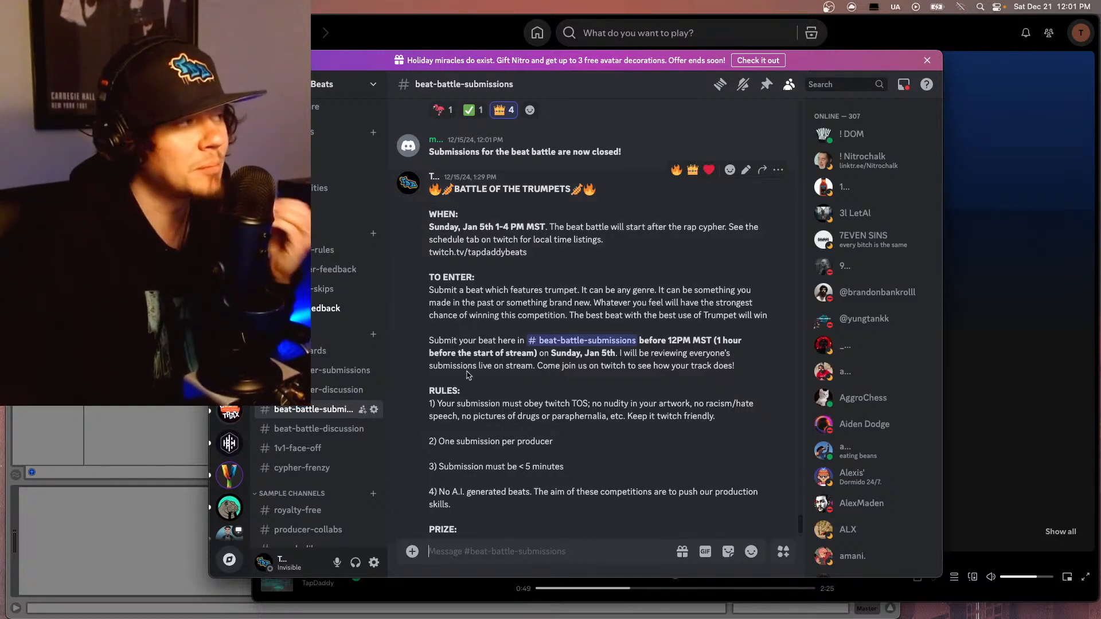
scroll(505, 401, down, 2)
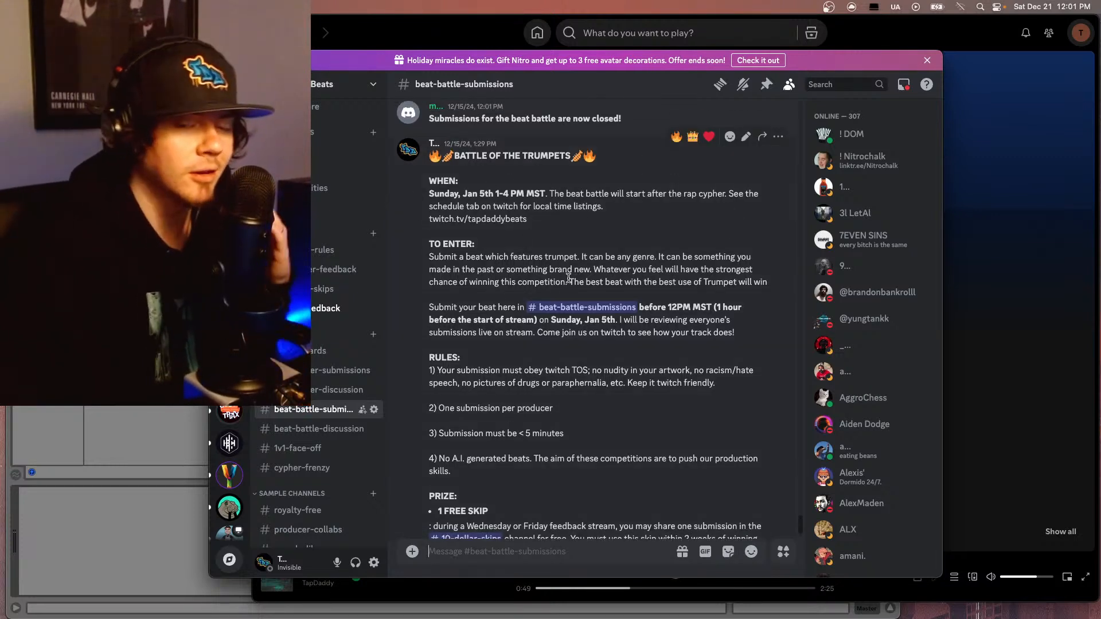
scroll(587, 432, down, 2)
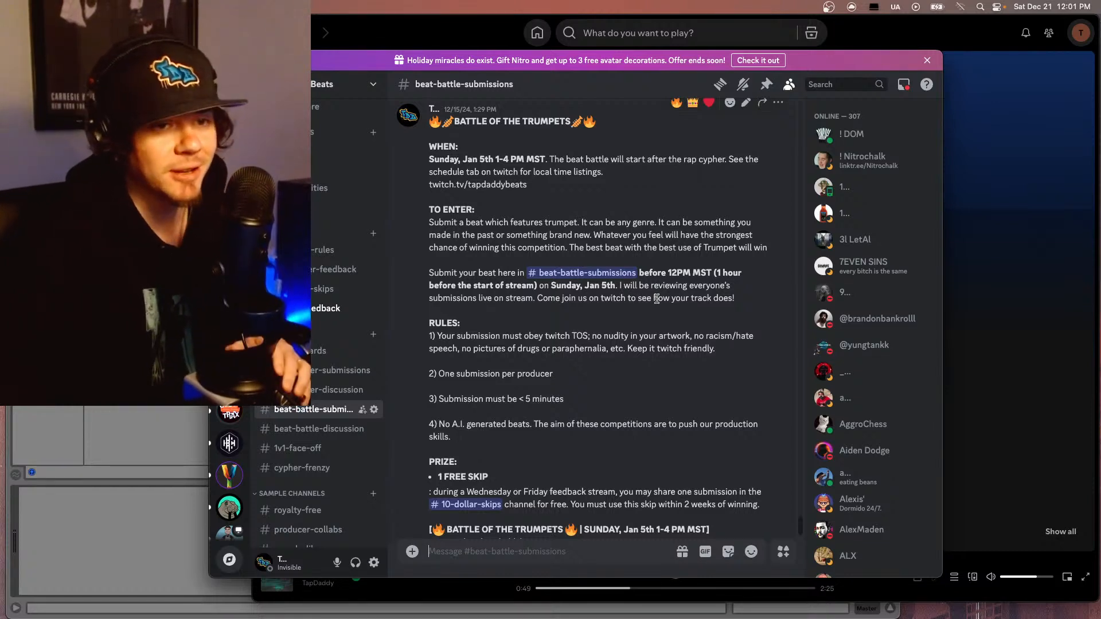
scroll(641, 310, up, 1)
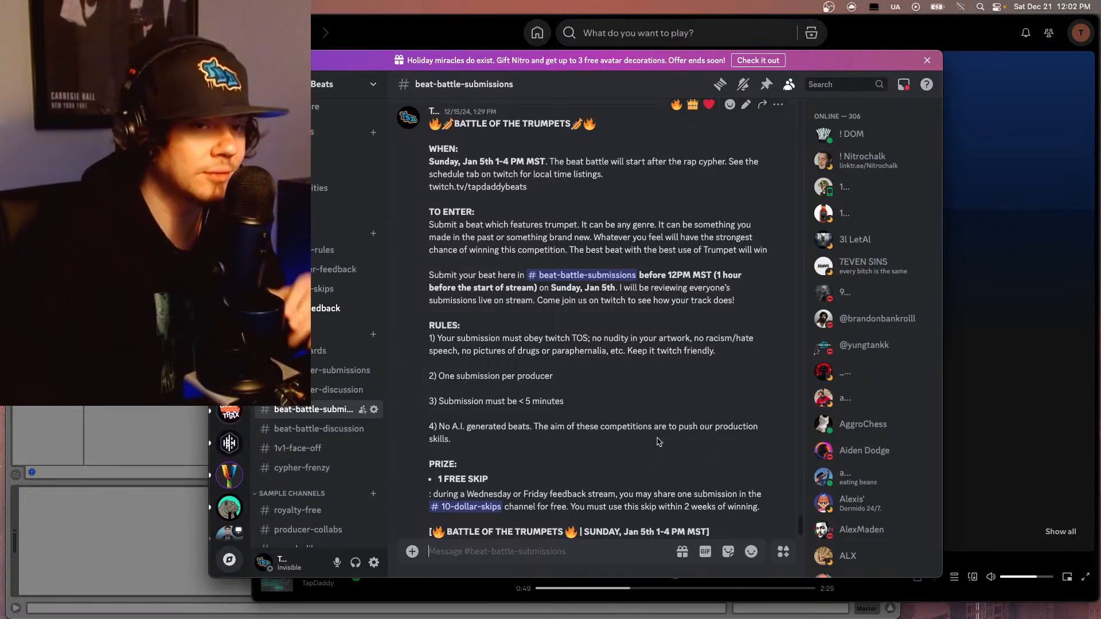
scroll(645, 450, down, 1)
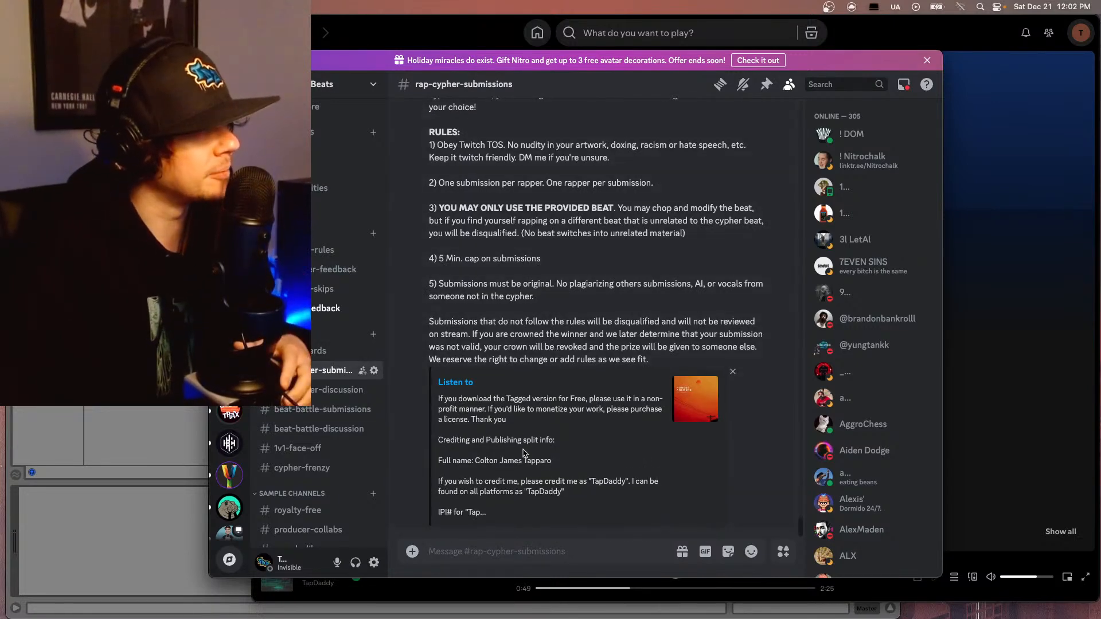
- Open the Honest Answers beat page from the rap-cypher-submissions announcement and reposition the browser window, switching briefly between it and Discord
scroll(523, 453, up, 5)
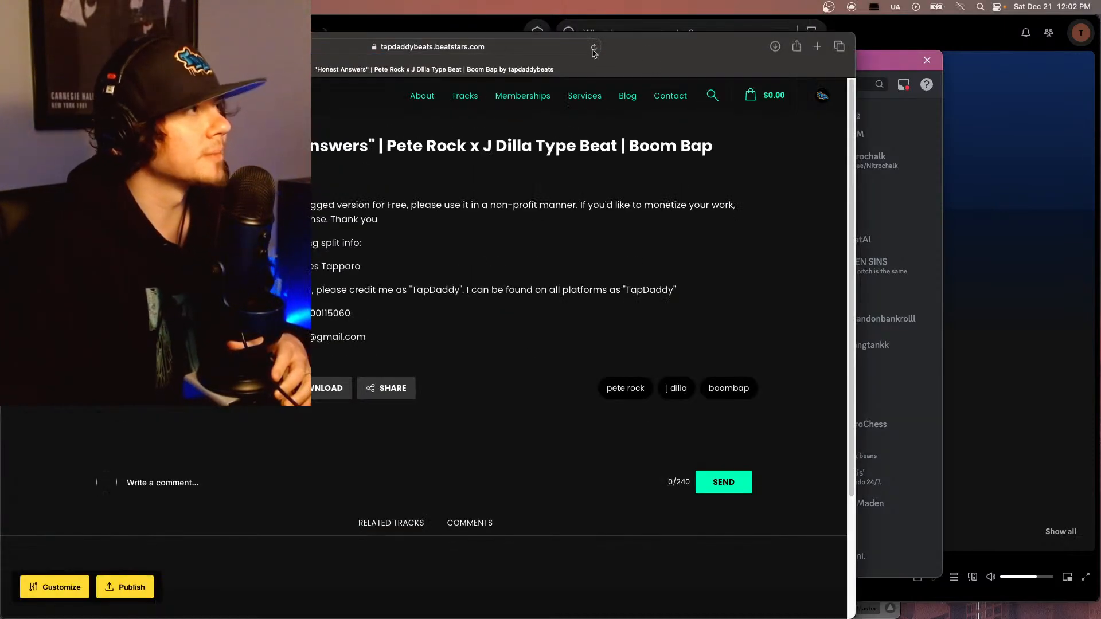
drag(661, 46, 761, 77)
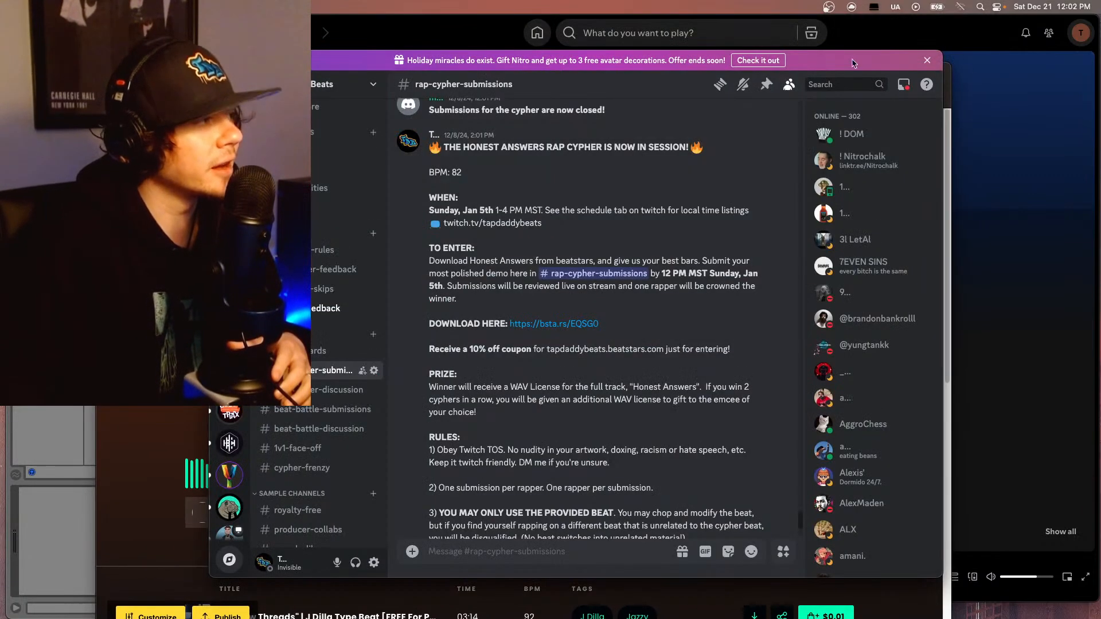
click(854, 59)
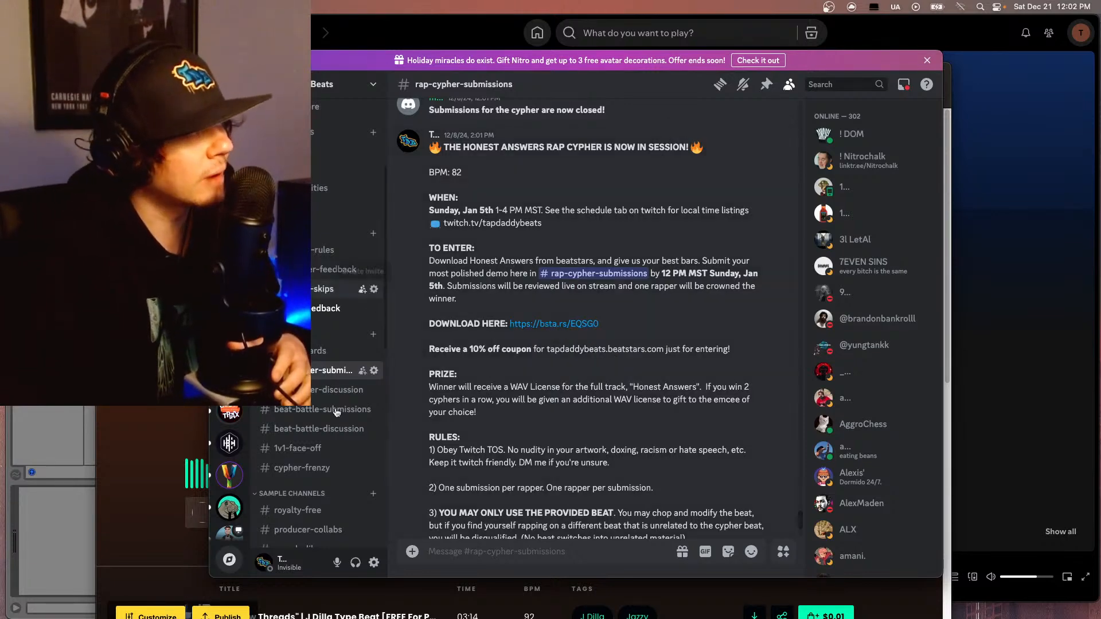
click(178, 310)
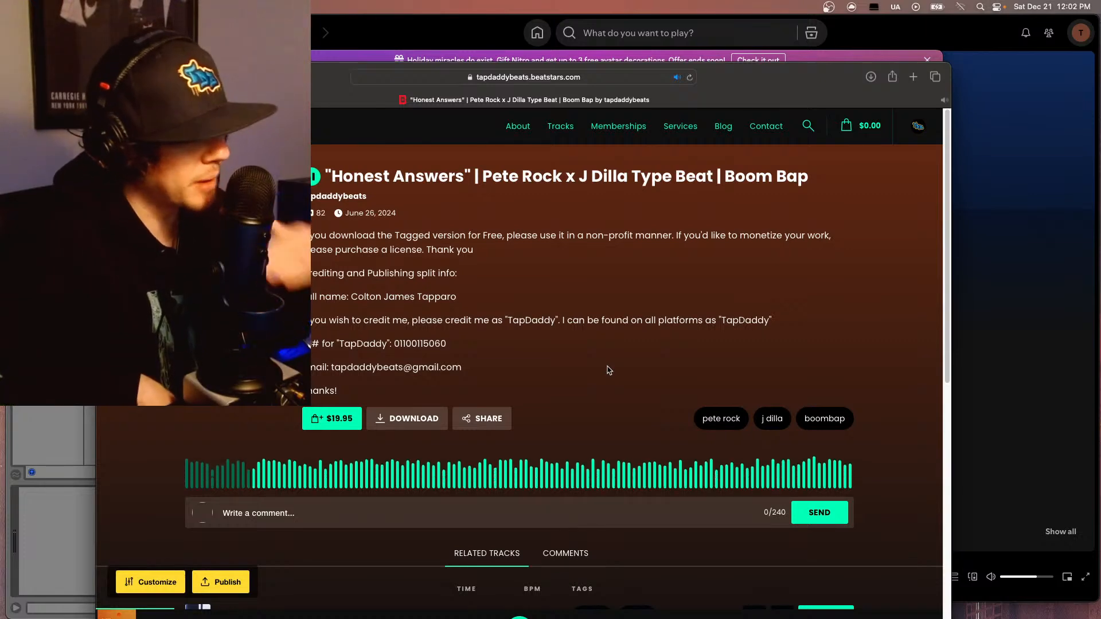
- Return to Discord and review the Honest Answers rap cypher's entry instructions, prize and rules
click(830, 56)
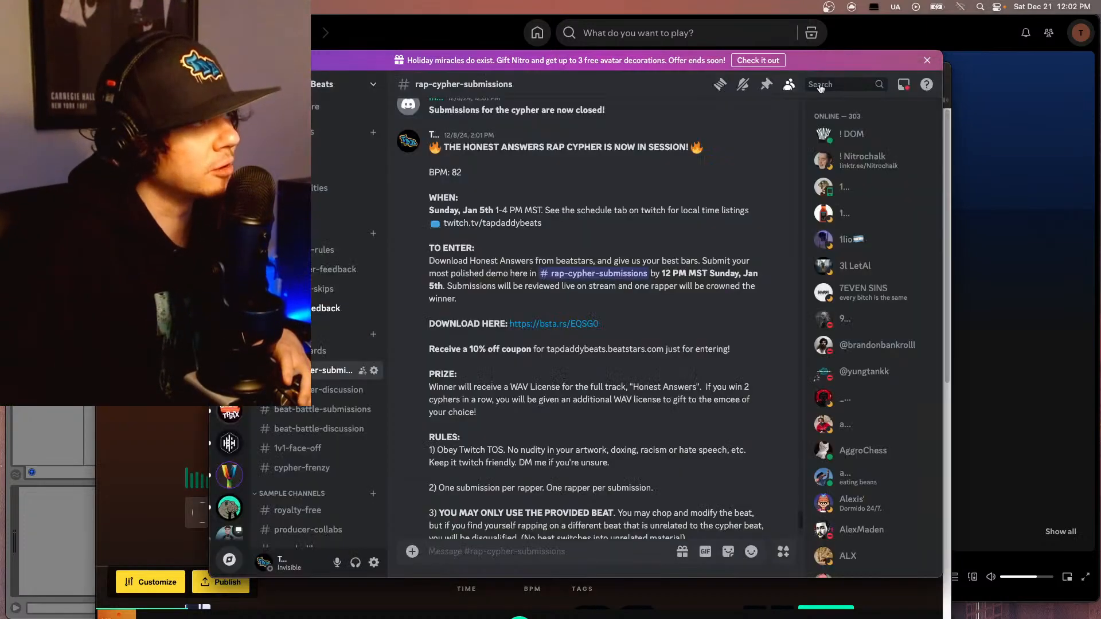
scroll(717, 300, down, 1)
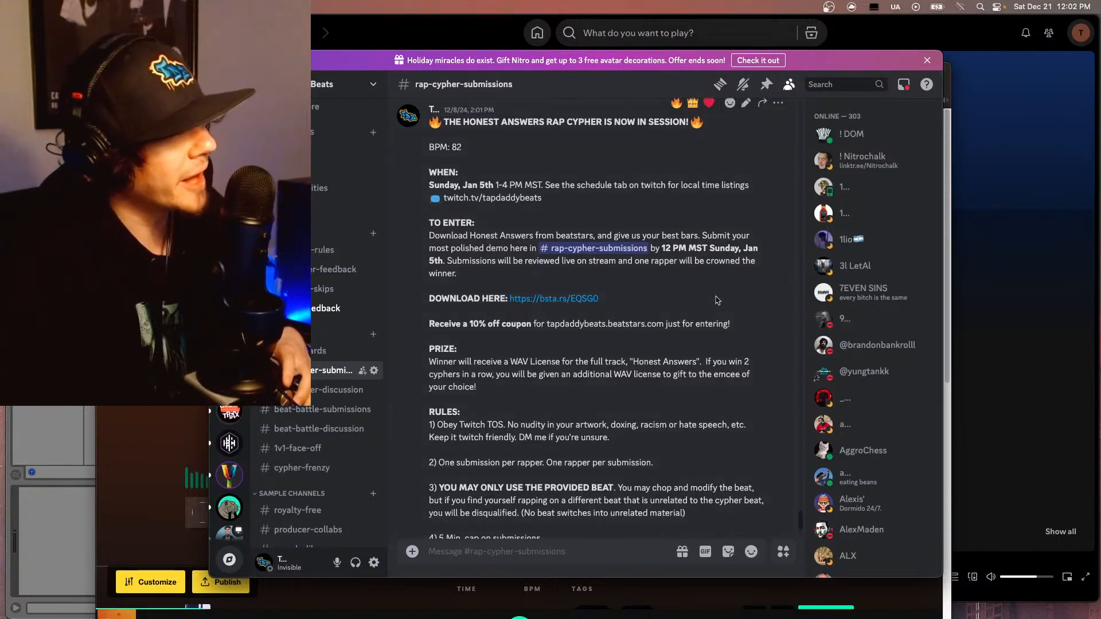
scroll(582, 273, up, 1)
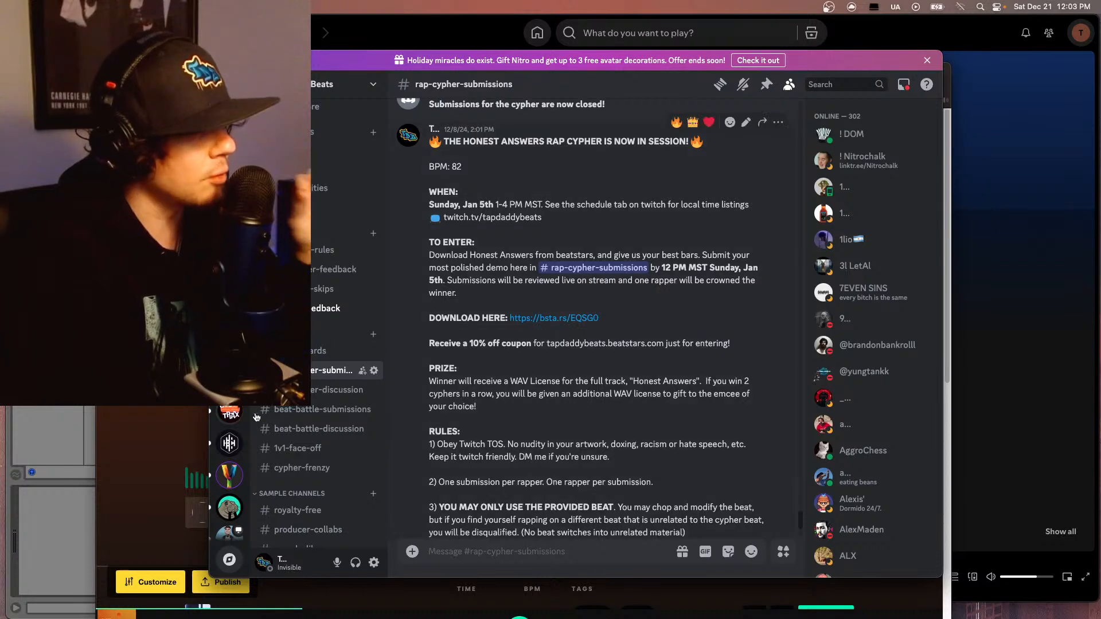
- Switch to the Honest Answers beat page in the browser, view its license options, and close them
click(554, 330)
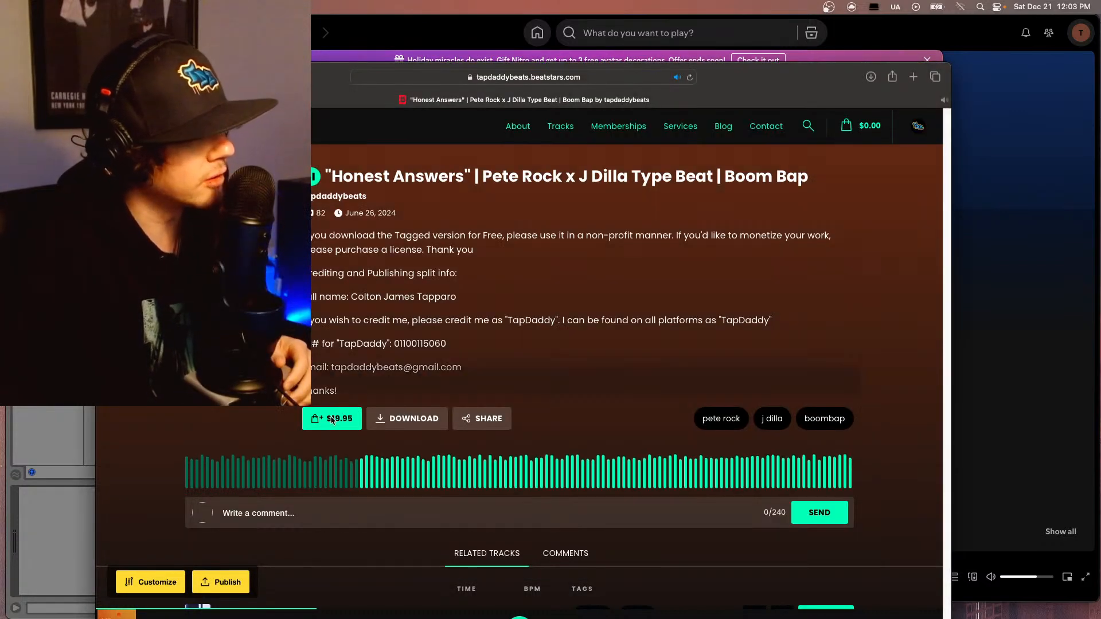
click(403, 417)
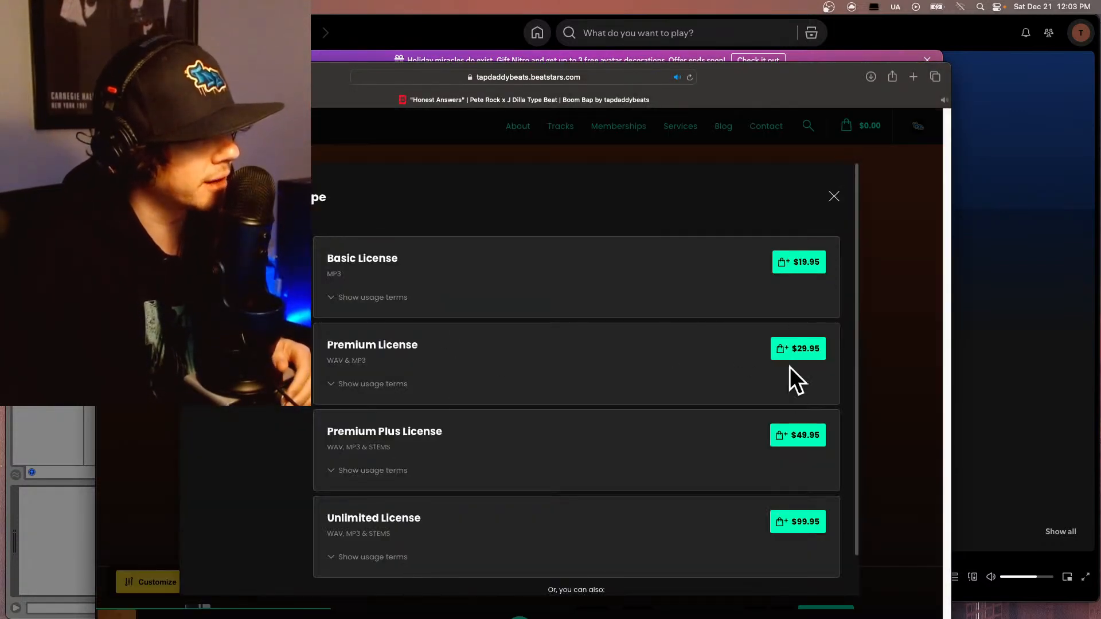
click(832, 199)
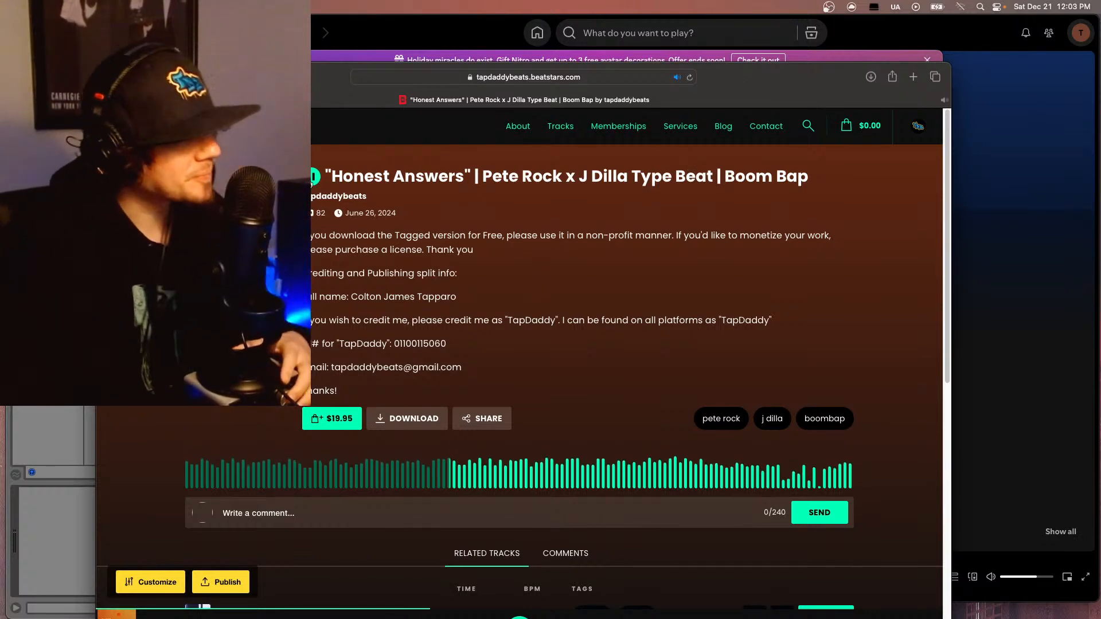
- Pause the Honest Answers beat, bring Discord to the front, and move its window clear of the browser page
click(313, 178)
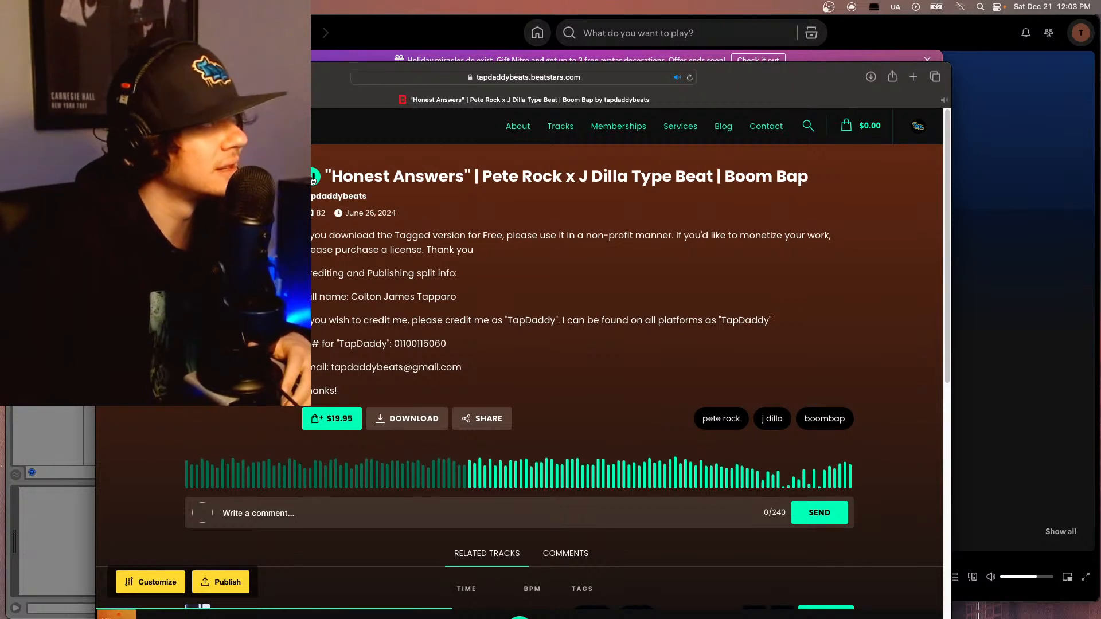
click(803, 56)
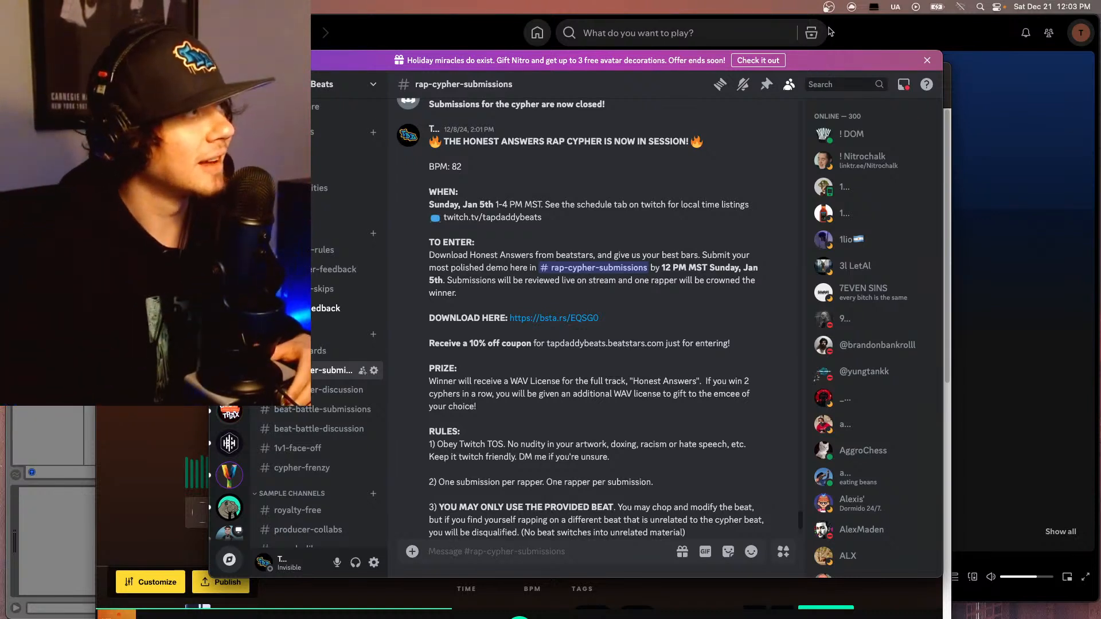
drag(823, 67, 1100, 86)
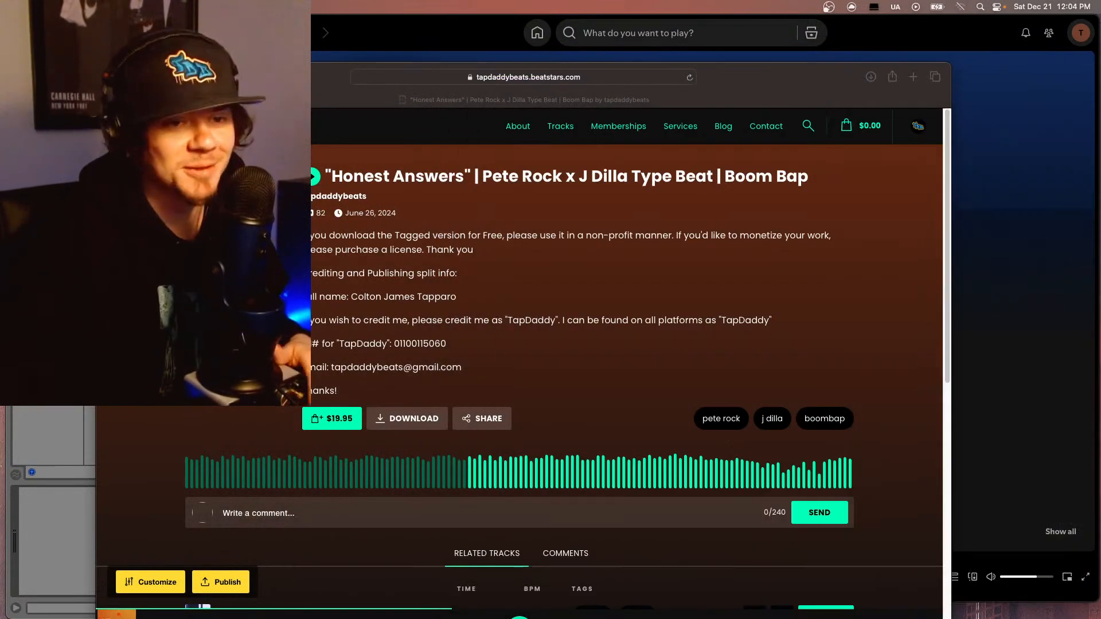